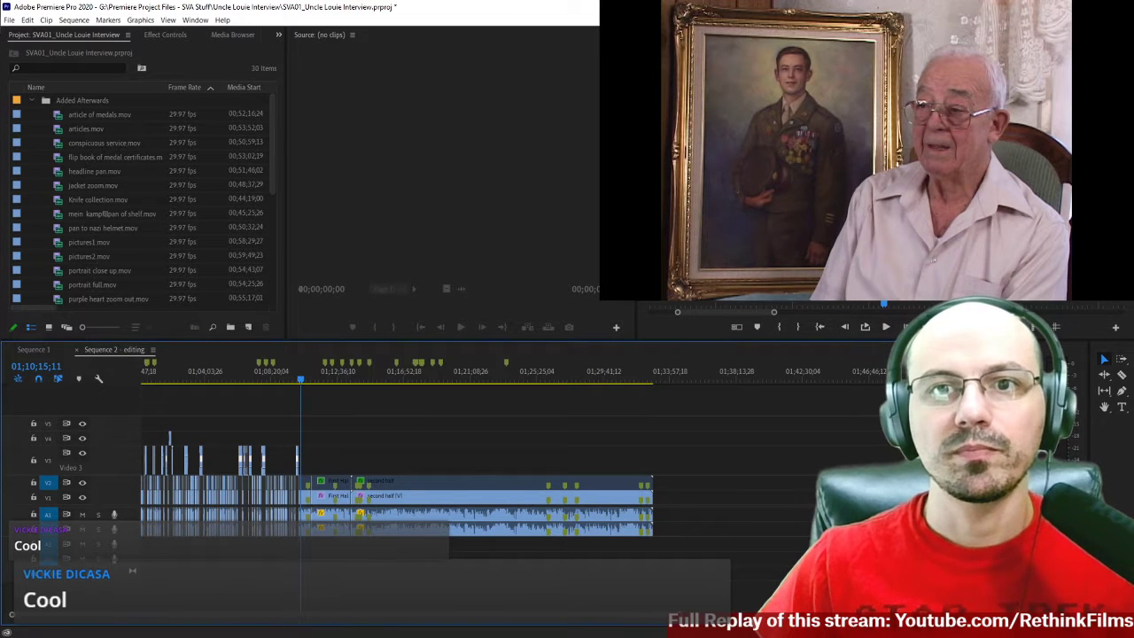
Play the first few seconds of the interview from the start of the edited sequence.
key("Home")
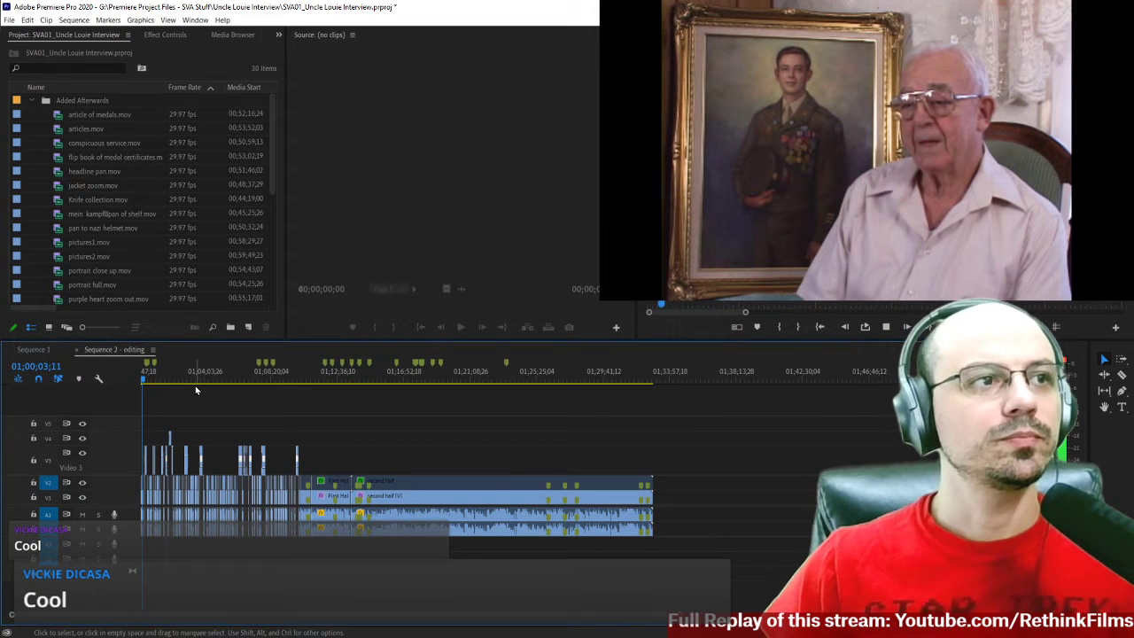
key("space")
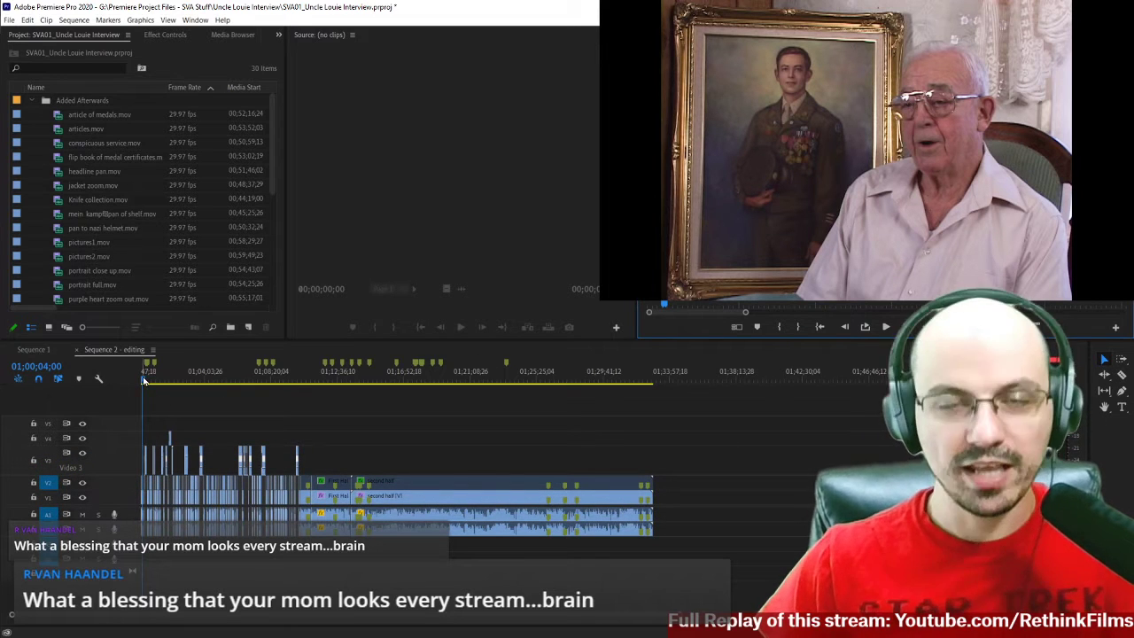
key("equal")
key("equal")
key("minus")
key("minus")
key("minus")
key("minus")
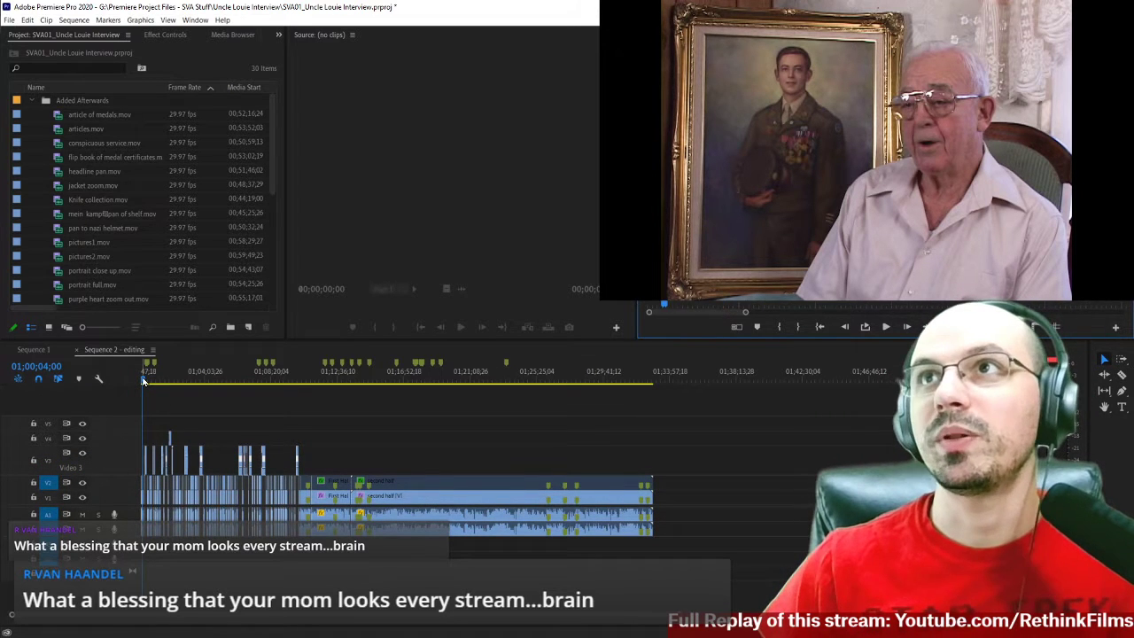
key("minus")
key("minus")
key("minus")
key("minus")
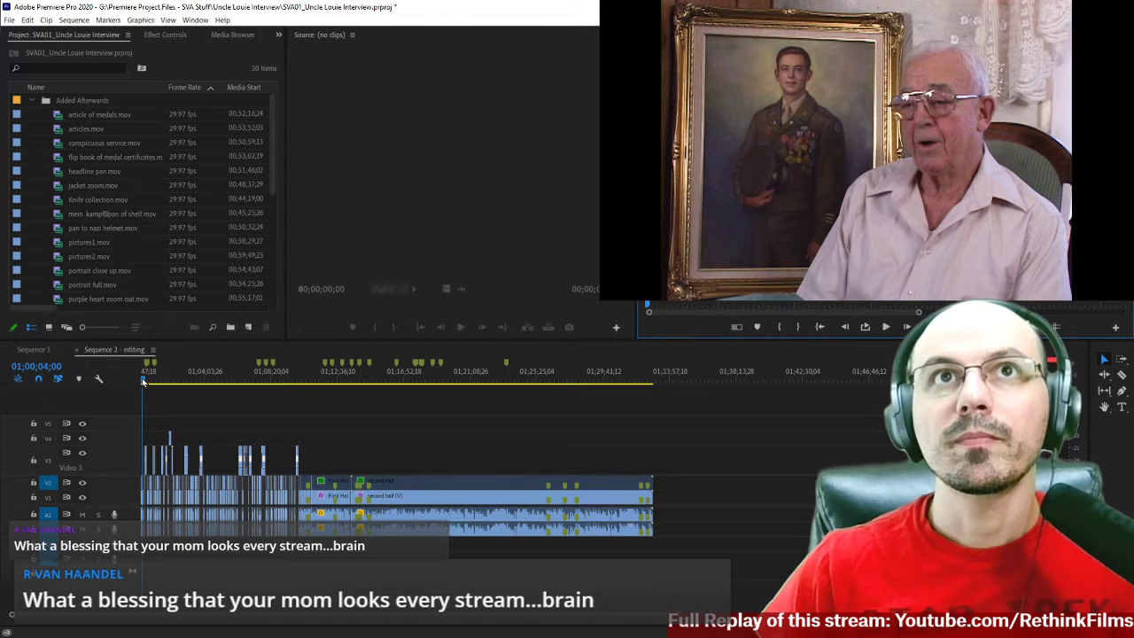
Return the playhead to 01;00;00;00, enlarge the timeline around the opening cuts, and play the first moments.
left_click_drag(142, 381, 110, 381)
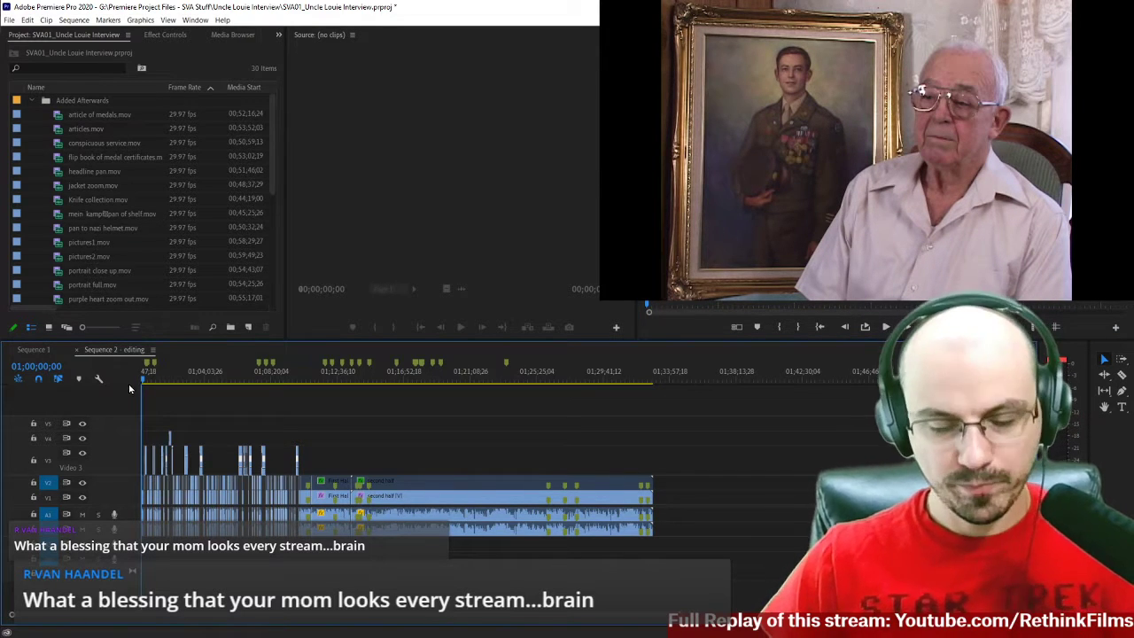
key("equal")
key("equal")
key("equal")
key("equal")
key("space")
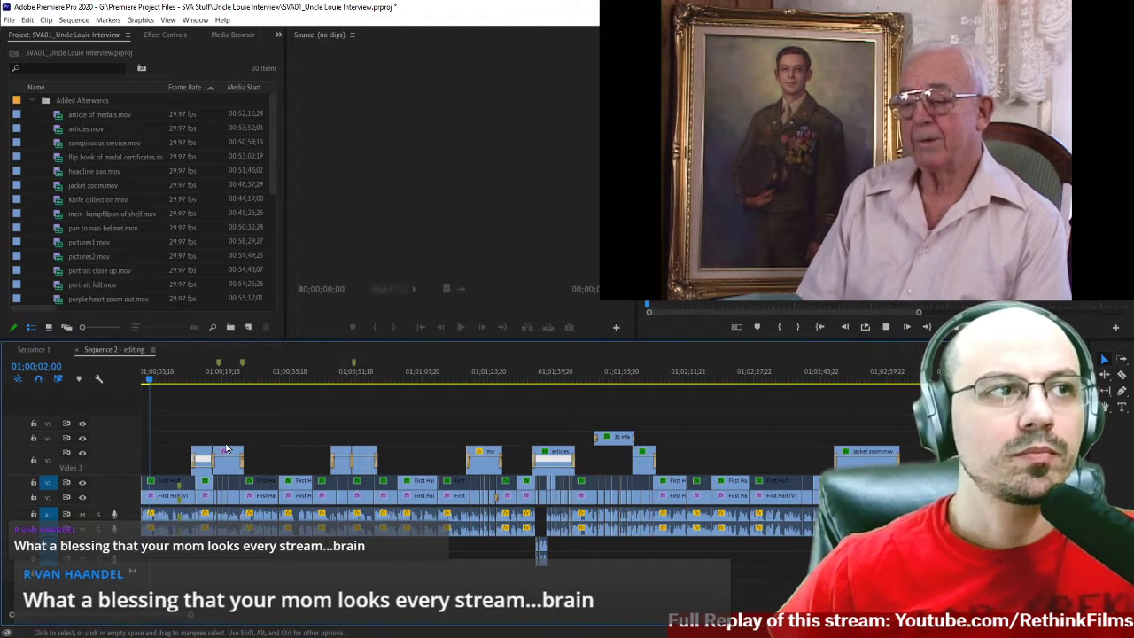
key("space")
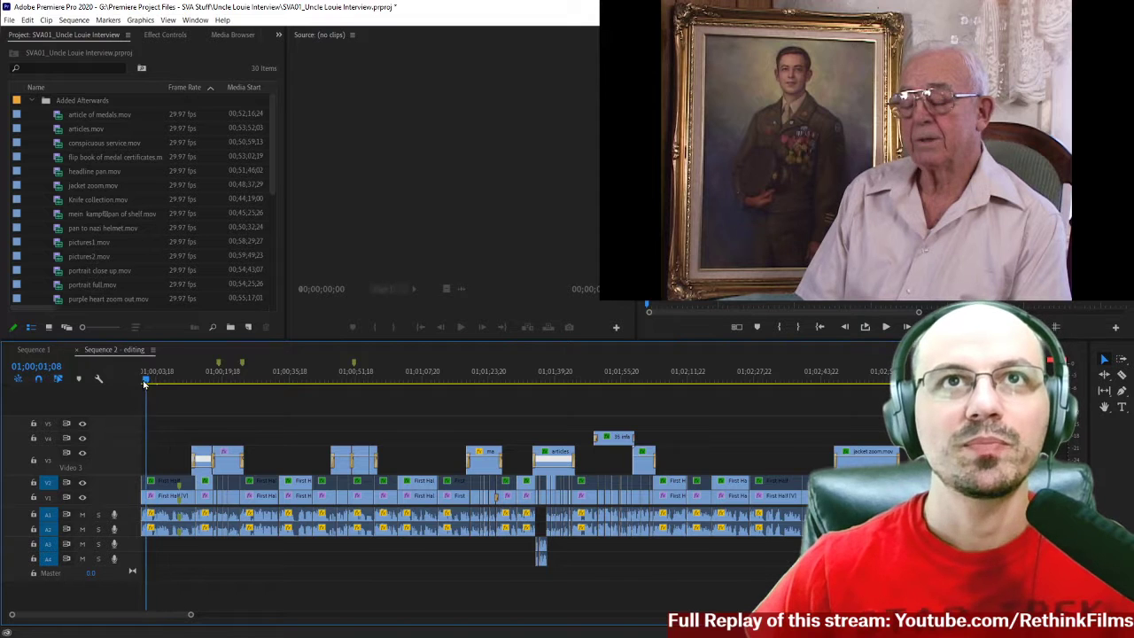
Replay the interview from the sequence start, resuming shortly before the first cutaway and continuing into the portrait photo.
key("Home")
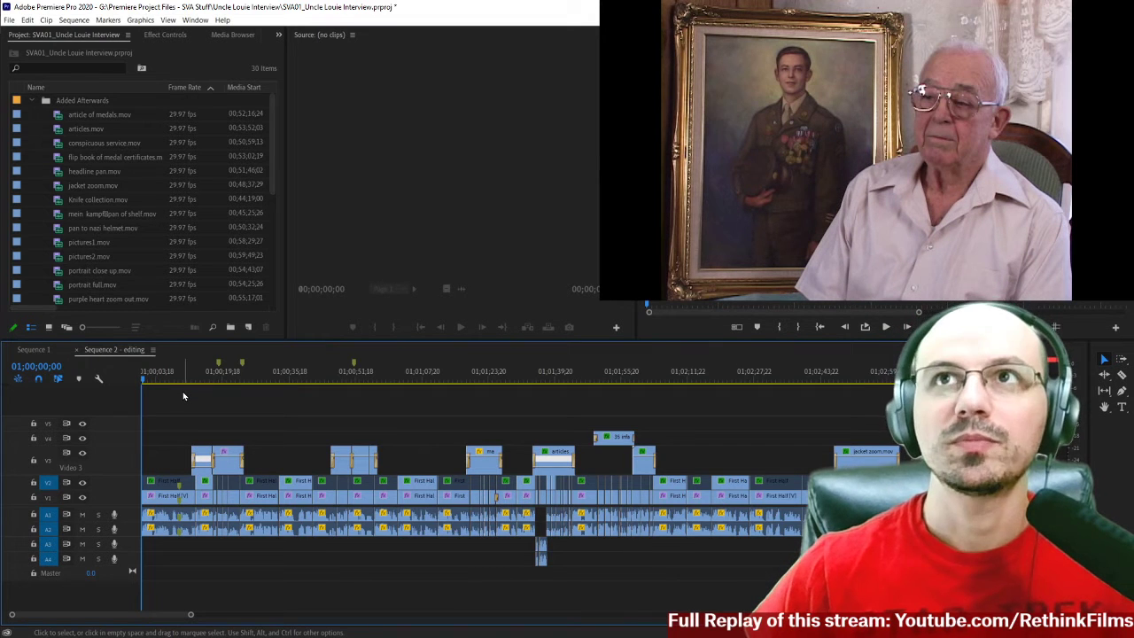
key("space")
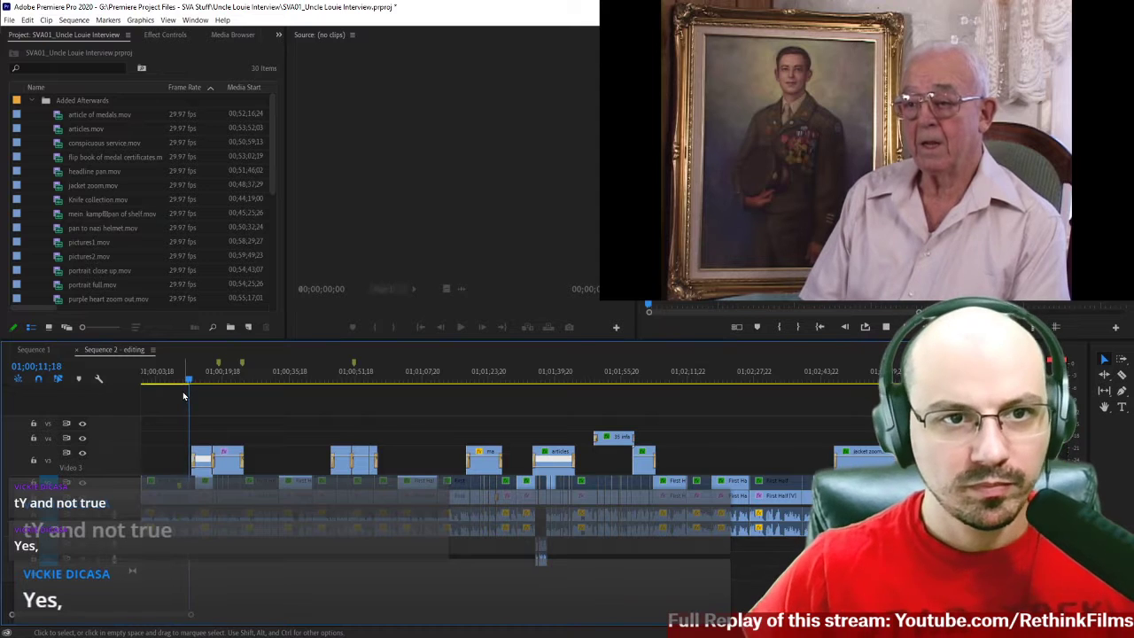
key("space")
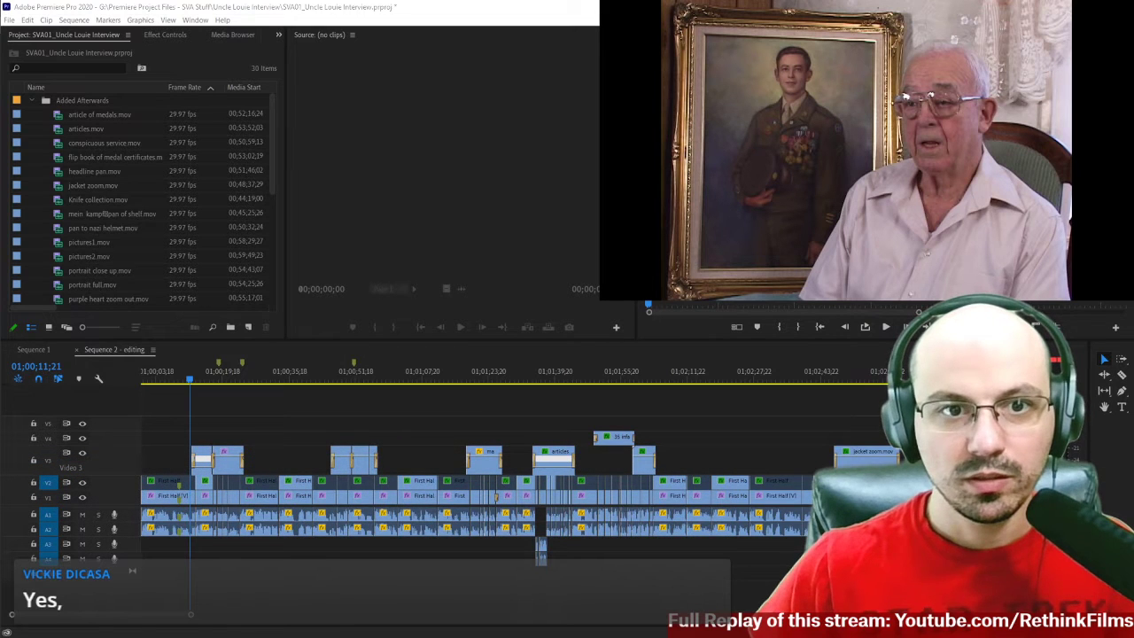
left_click(173, 381)
key("space")
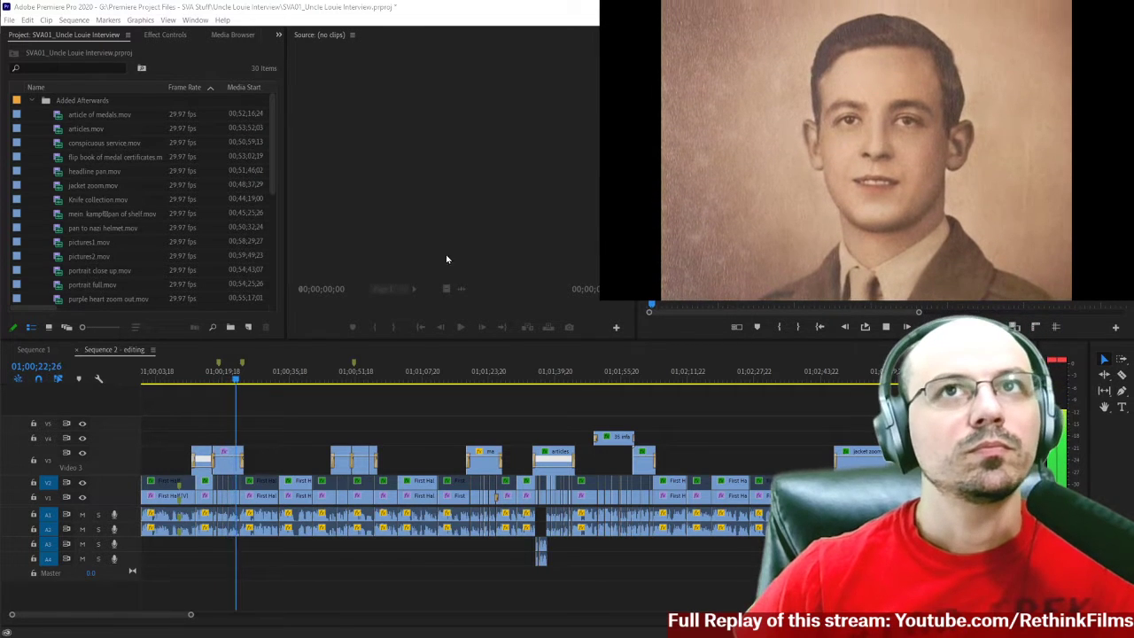
Review the newspaper articles cutaway on V3 by replaying the interview from a few seconds before it.
scroll(236, 376, "down", 1)
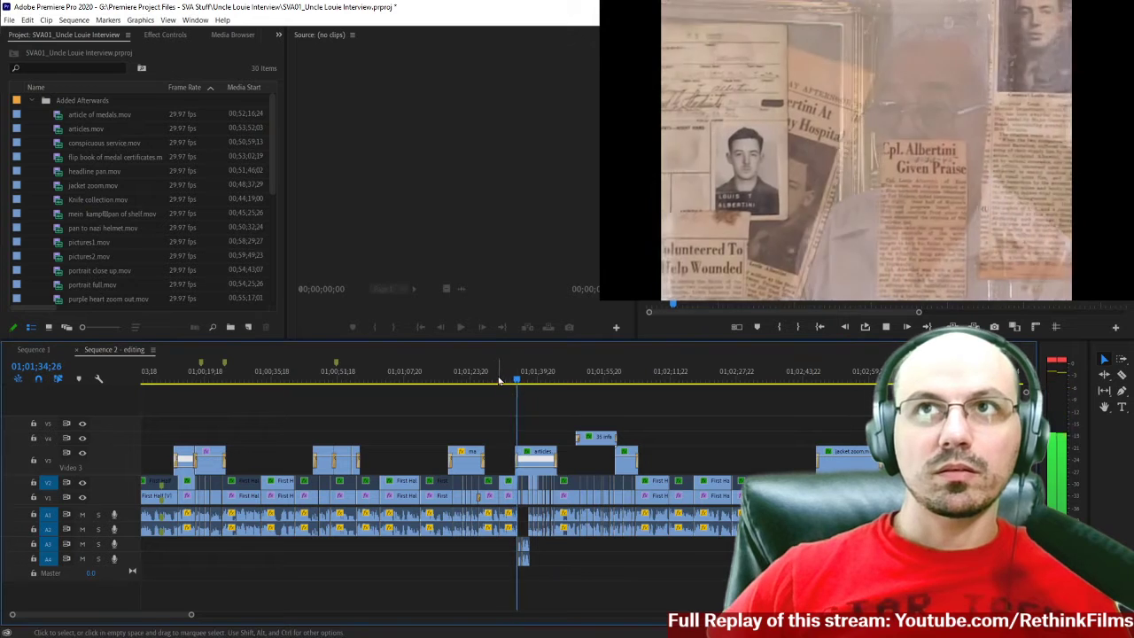
key("space")
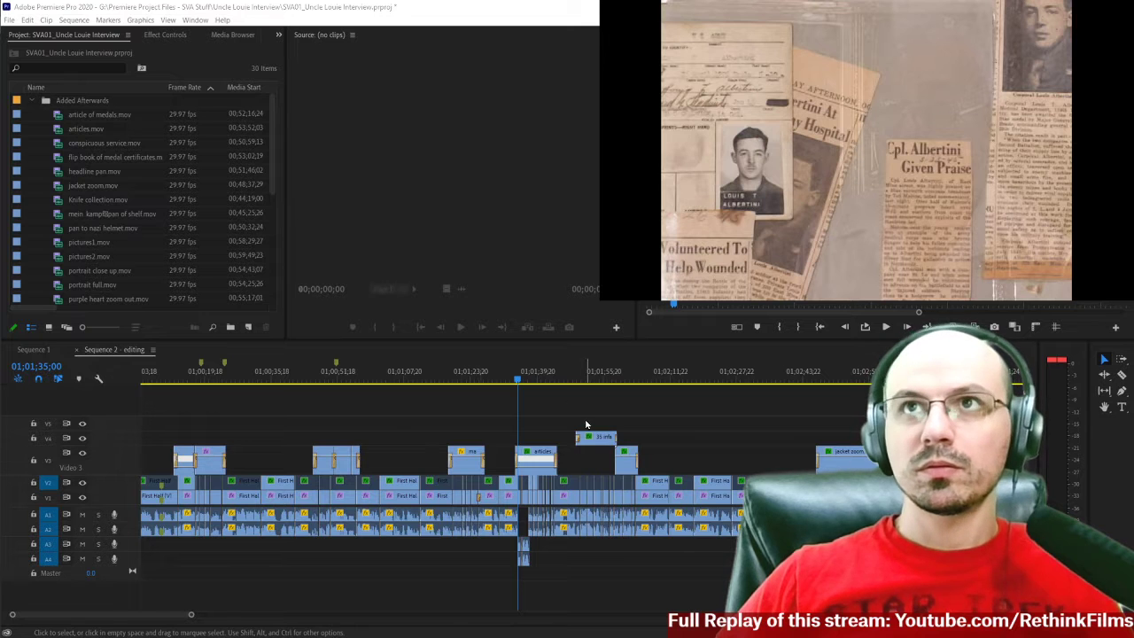
left_click_drag(484, 382, 464, 382)
key("space")
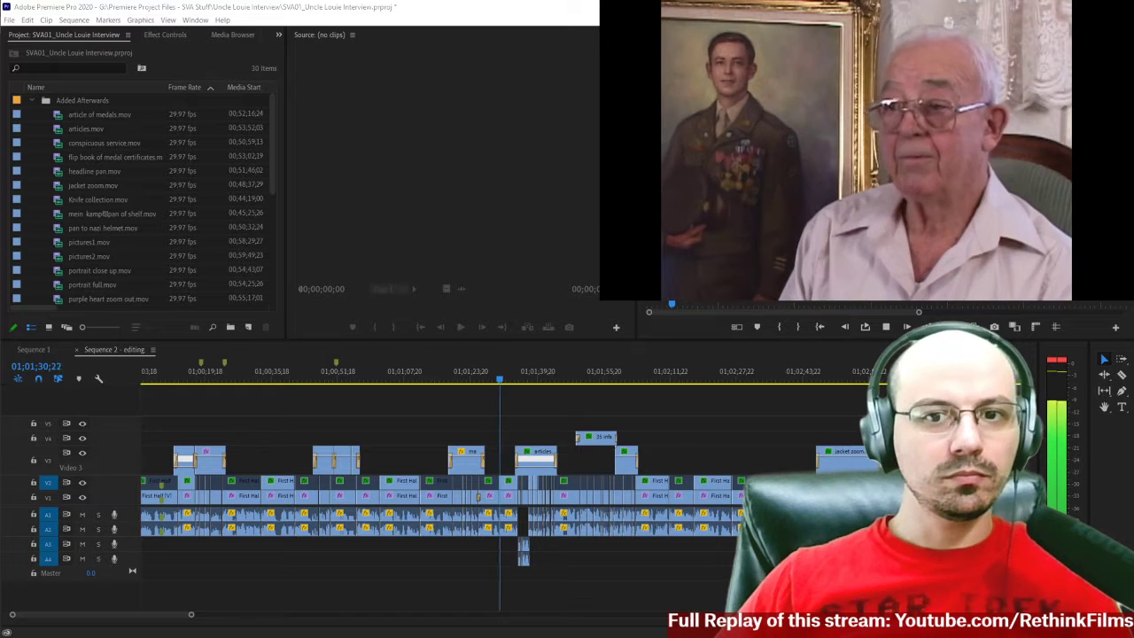
scroll(567, 401, "down", 3)
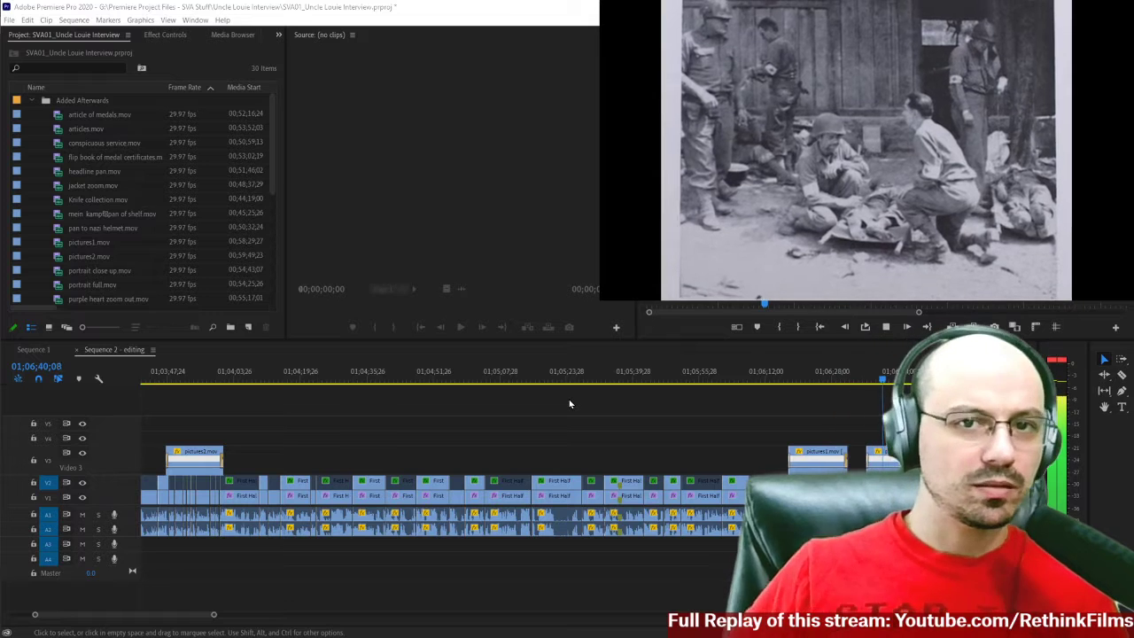
Replay the start of the wartime medics photo cutaway around 01;06;37 several times, pausing within it.
left_click(746, 413)
key("space")
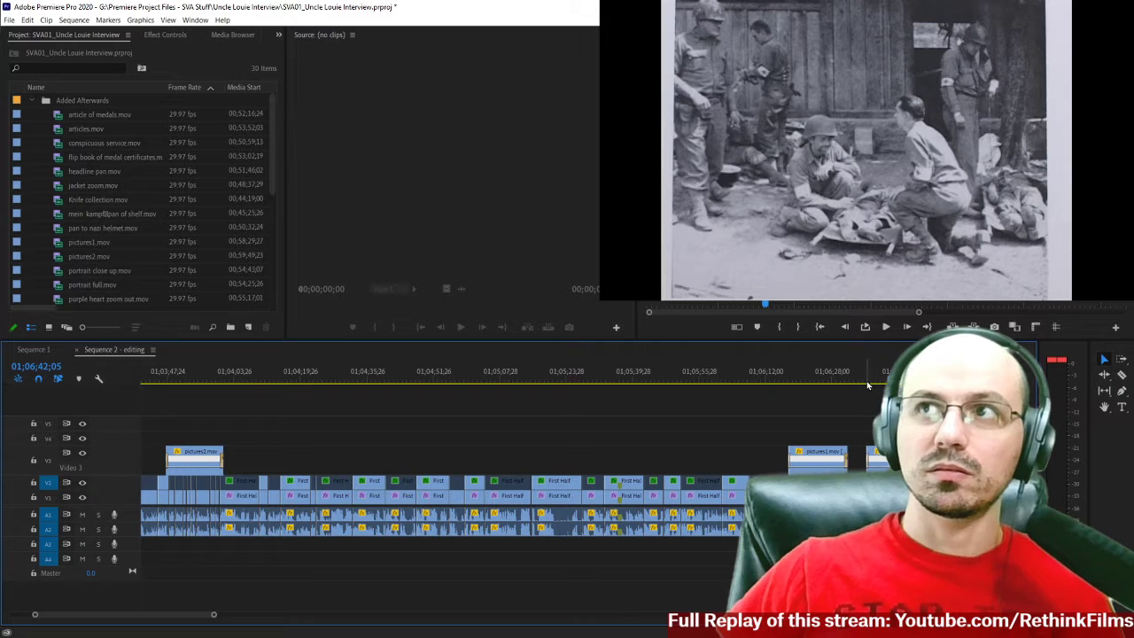
left_click(867, 384)
key("space")
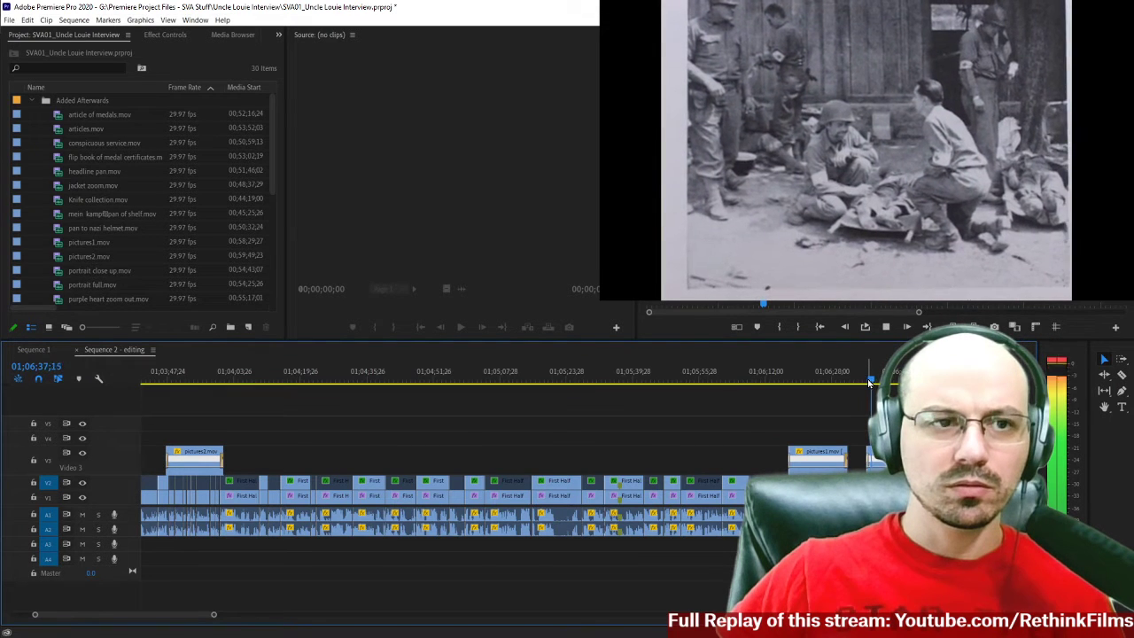
left_click(869, 383)
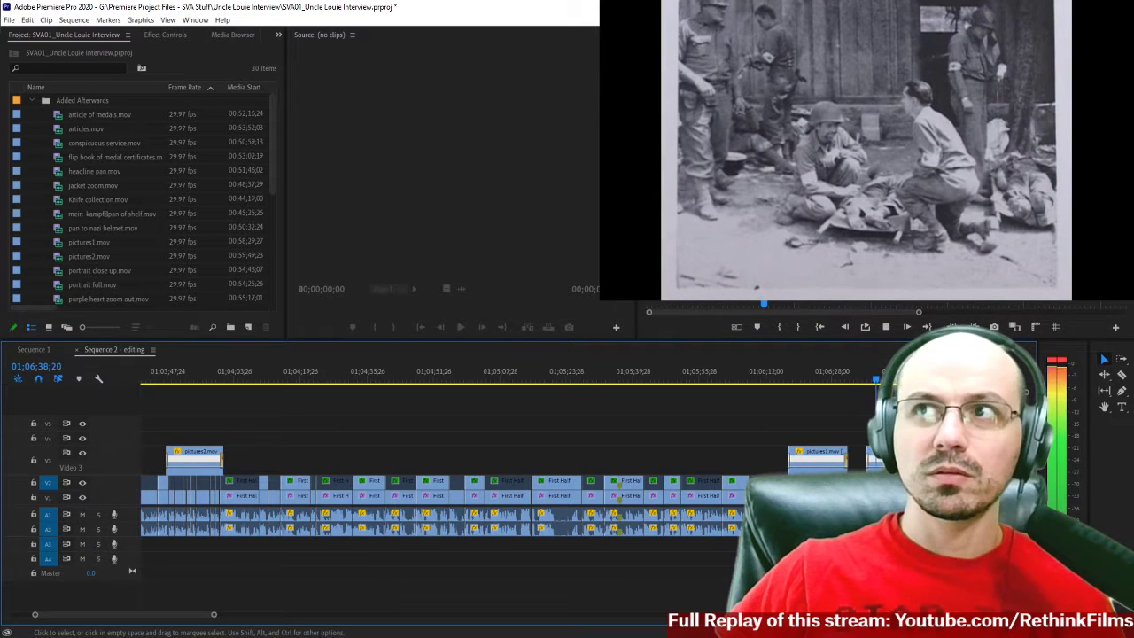
key("space")
scroll(895, 430, "down", 5)
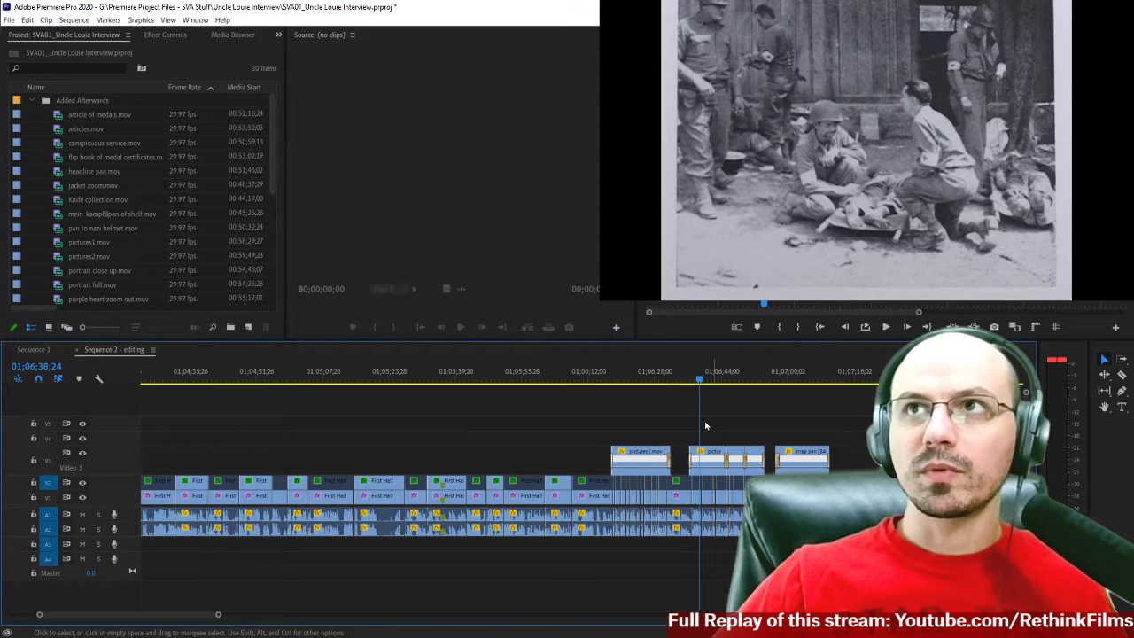
Resume playback from the wartime medics photo and watch through to the second map pan cutaway.
scroll(705, 421, "right", 1)
left_click(651, 381)
key("space")
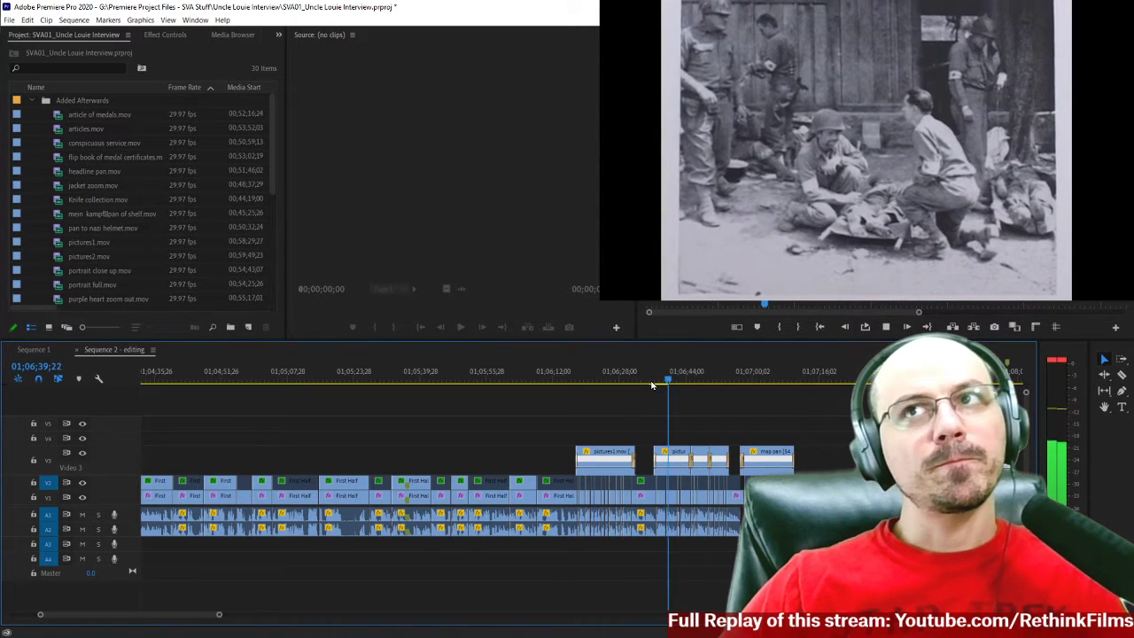
scroll(620, 410, "right", 5)
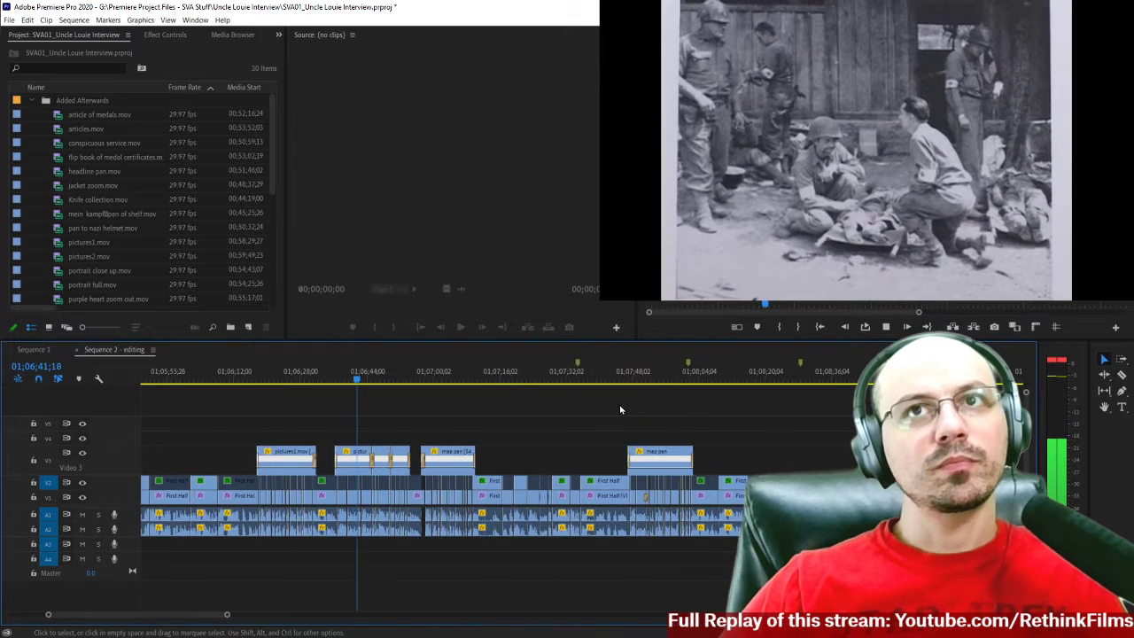
scroll(620, 409, "right", 1)
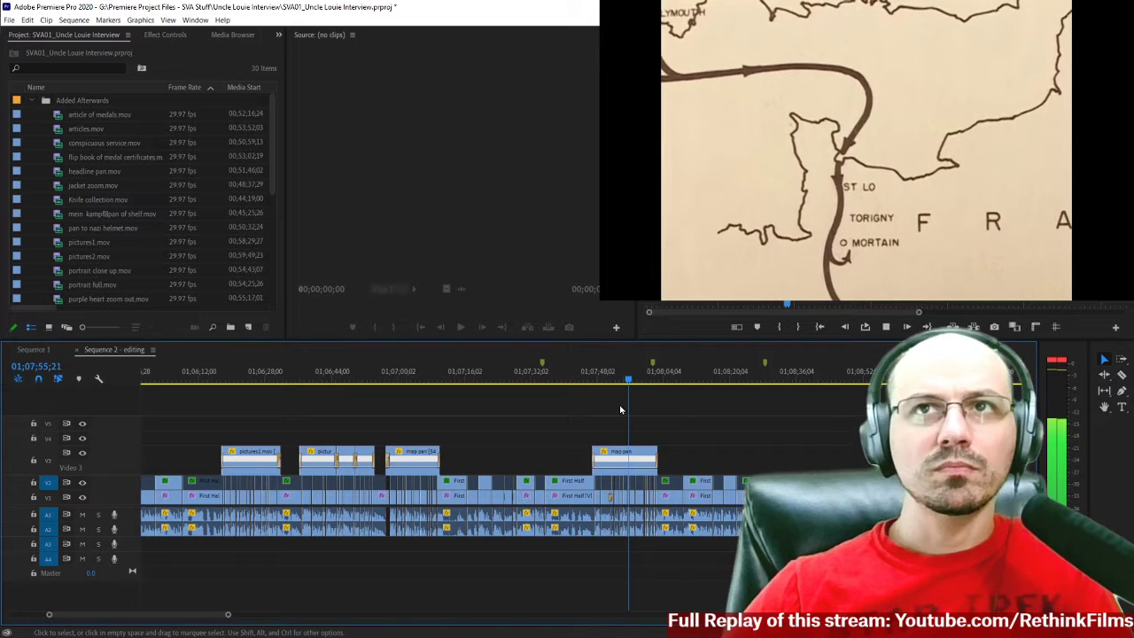
key("space")
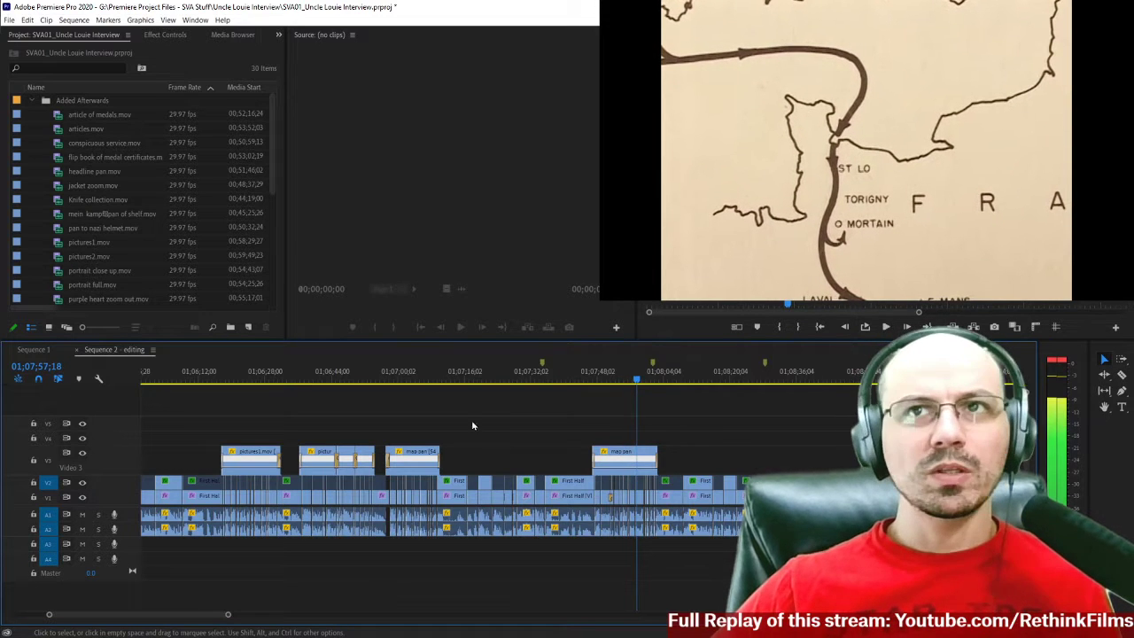
Replay the beginning of the first map pan clip and examine the interview cuts beneath it at closer range.
mouse_move(391, 387)
left_mouse_down()
mouse_move(445, 400)
mouse_move(381, 381)
left_mouse_up()
key("space")
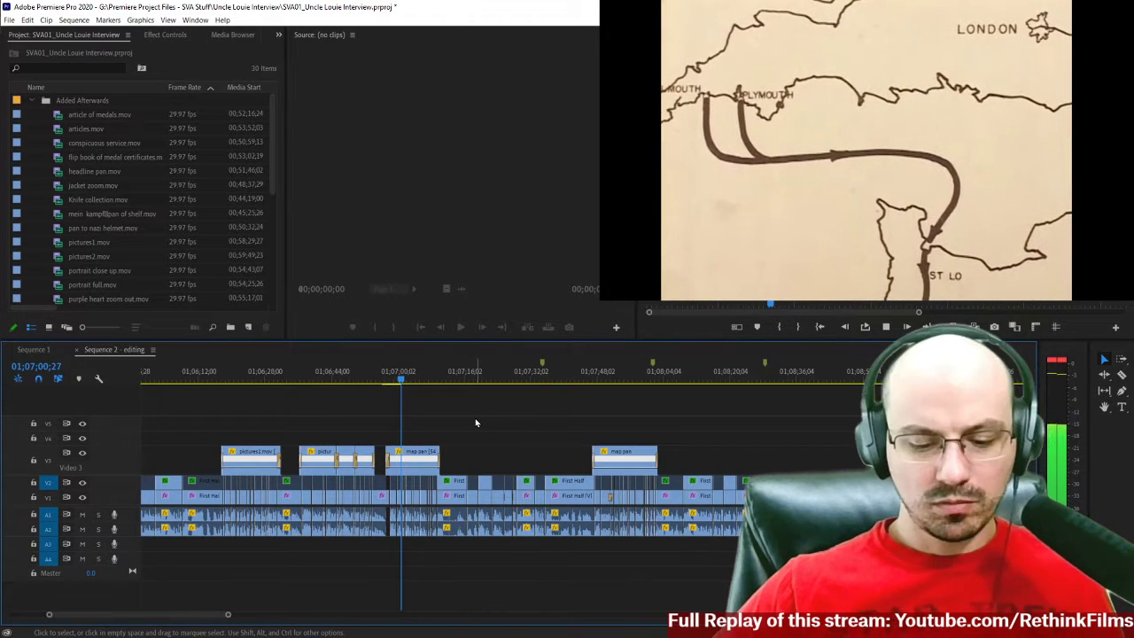
key("space")
key("equal")
key("equal")
key("equal")
key("equal")
scroll(534, 428, "down", 6)
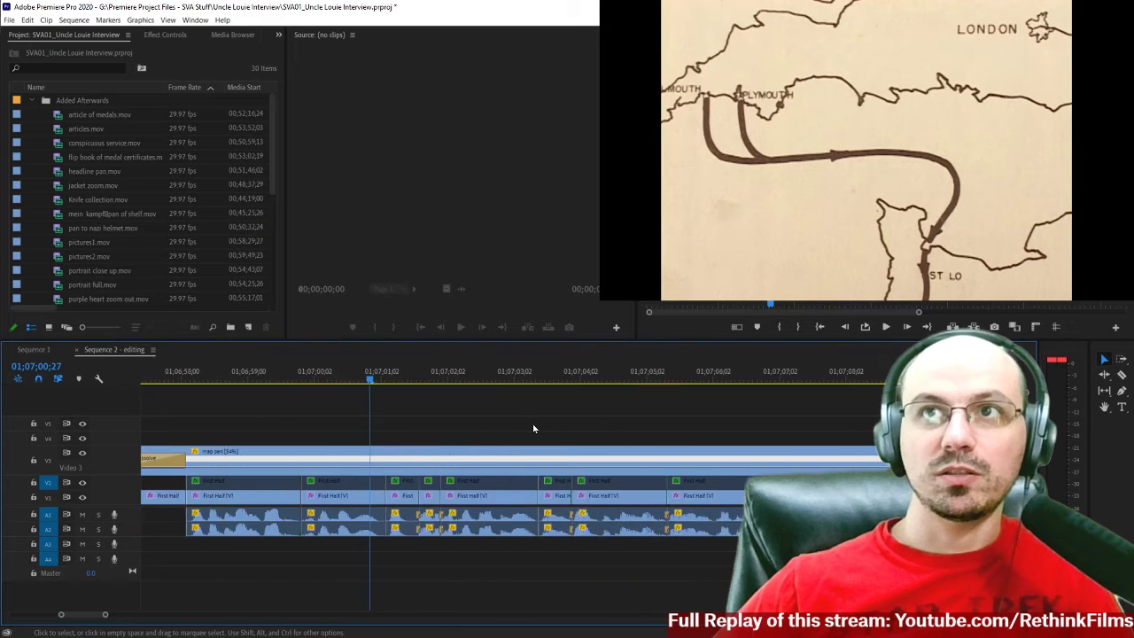
key("minus")
scroll(334, 516, "up", 1)
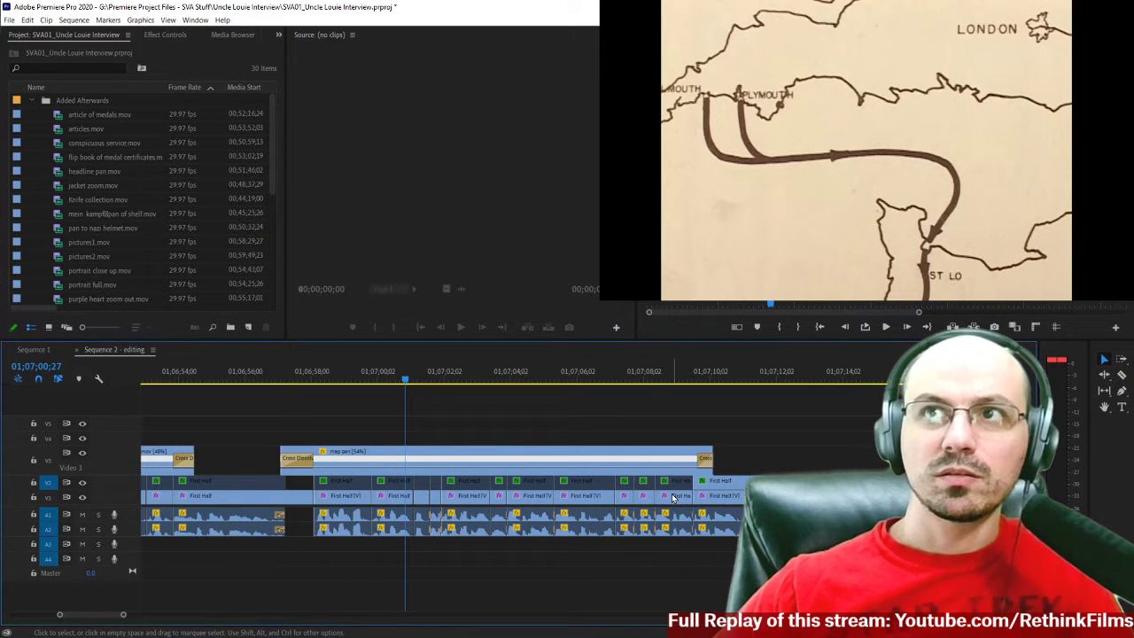
Disable the first map pan clip on V3 and play the underlying interview cuts through to its end.
left_click(412, 459)
right_click(413, 459)
left_click(381, 440)
left_click(393, 457)
key("shift+e")
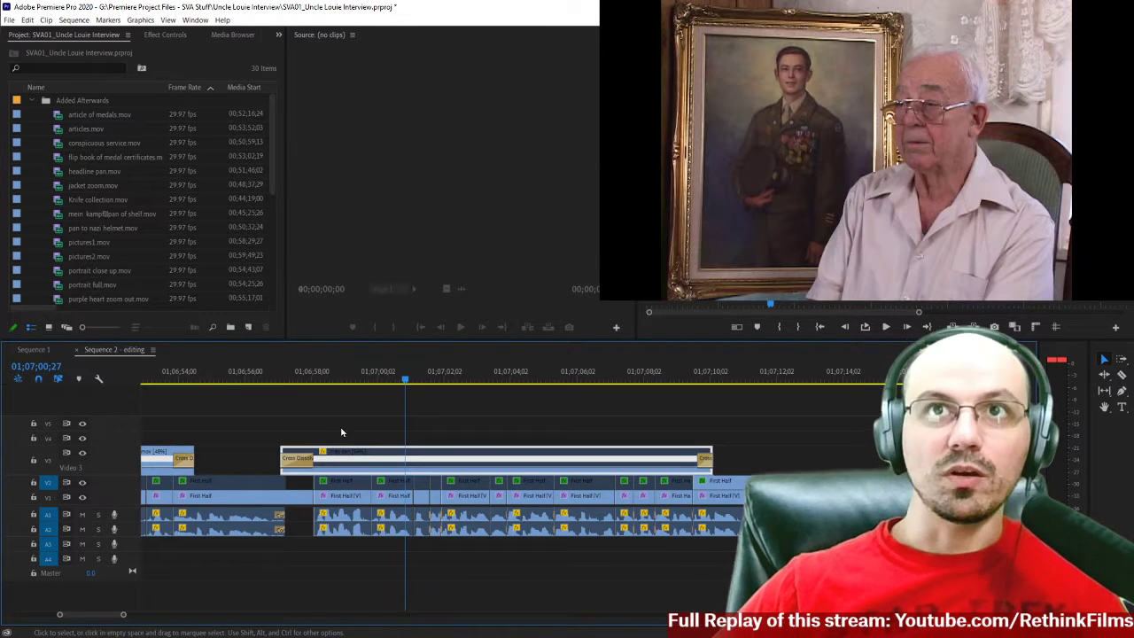
key("space")
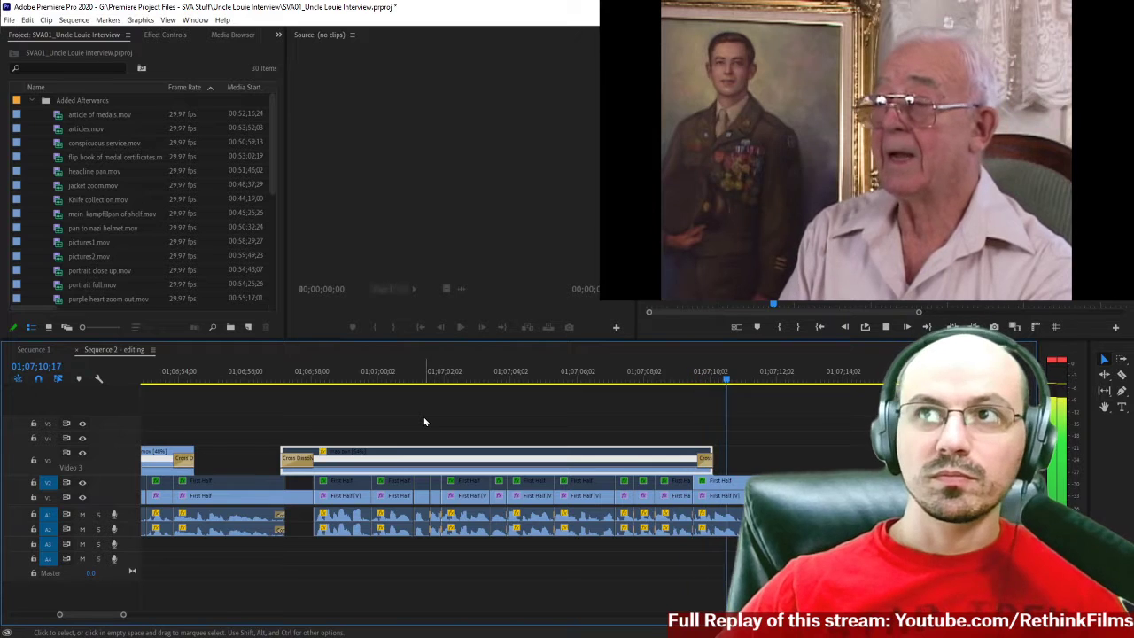
key("space")
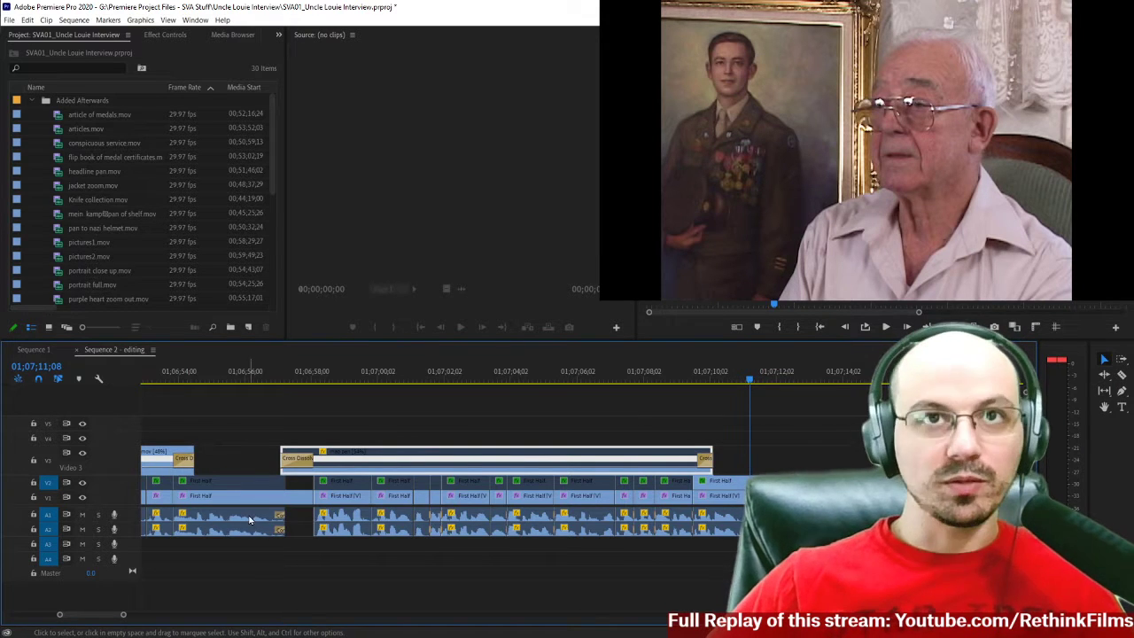
Re-enable the first map pan clip and play the transition from the interview into it.
scroll(286, 377, "left", 1)
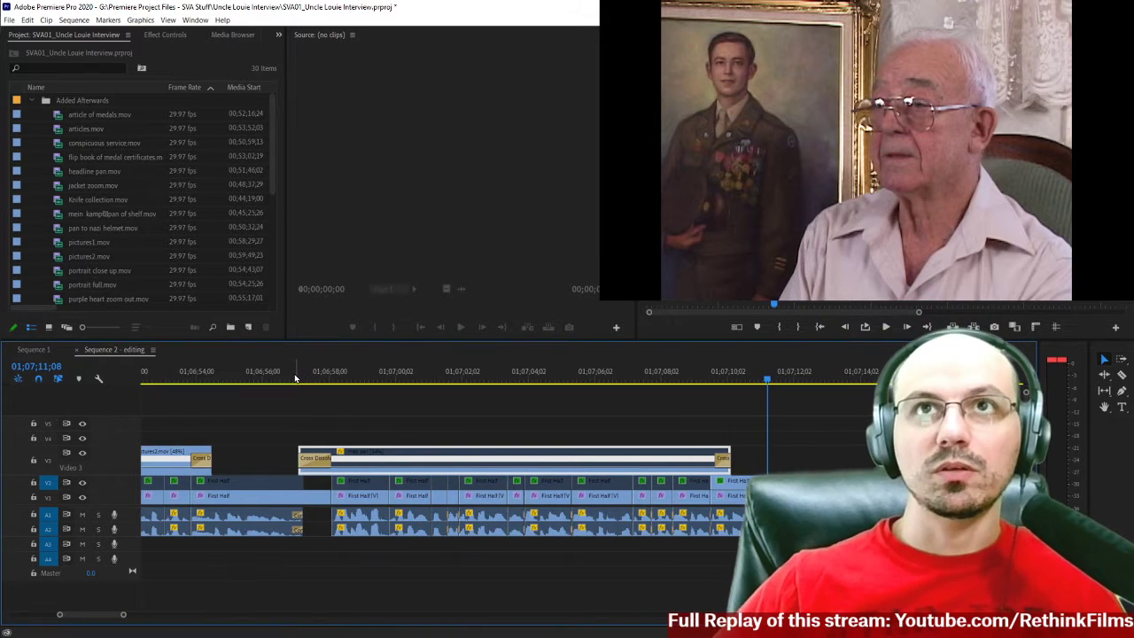
left_click(294, 378)
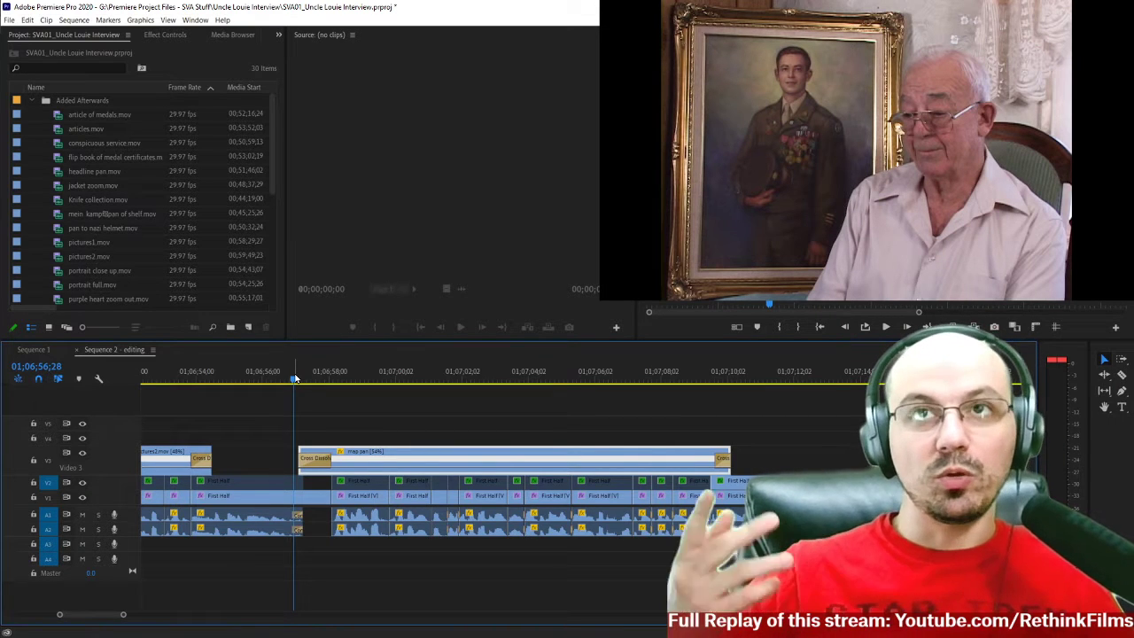
left_click(271, 379)
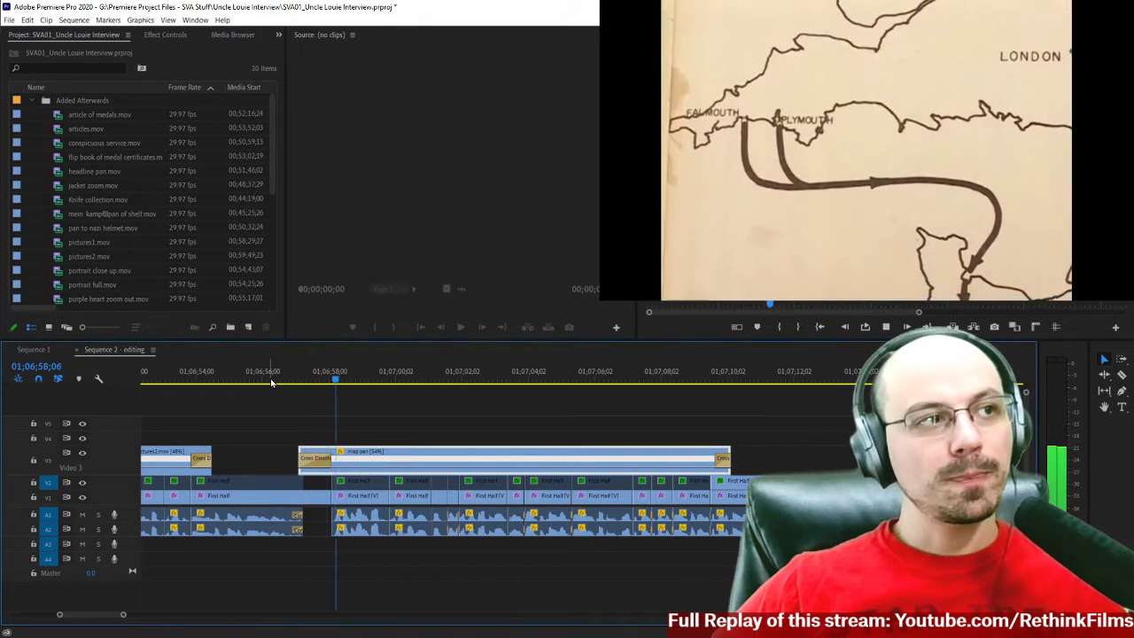
key("space")
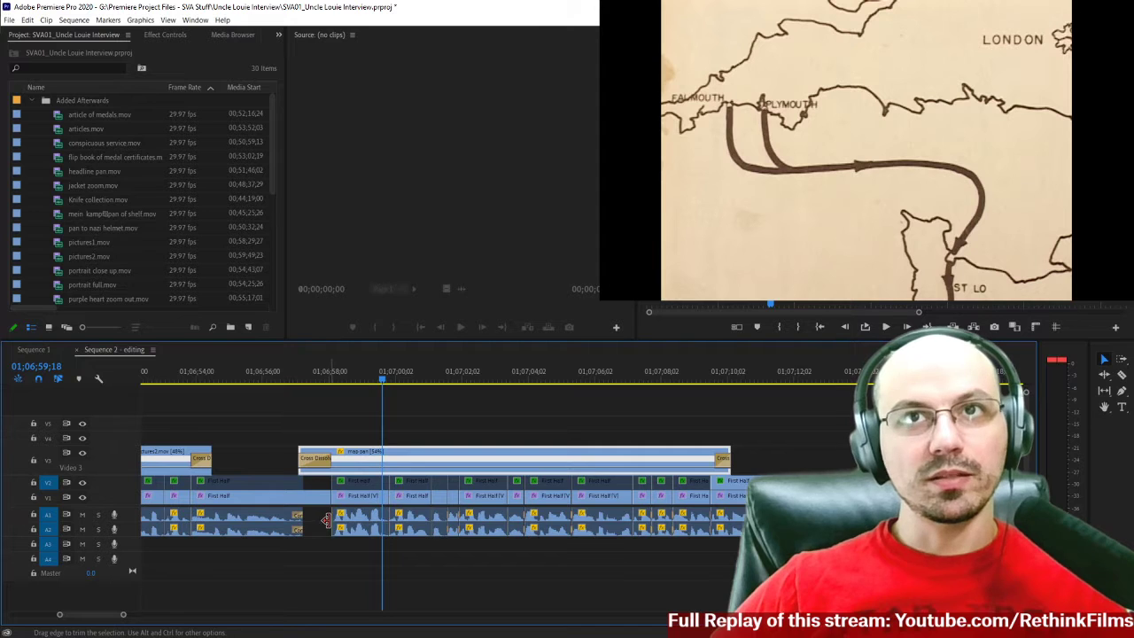
Add a Constant Power fade to the start of the interview audio after the gap and set its duration to 10 frames.
right_click(327, 520)
left_click(390, 590)
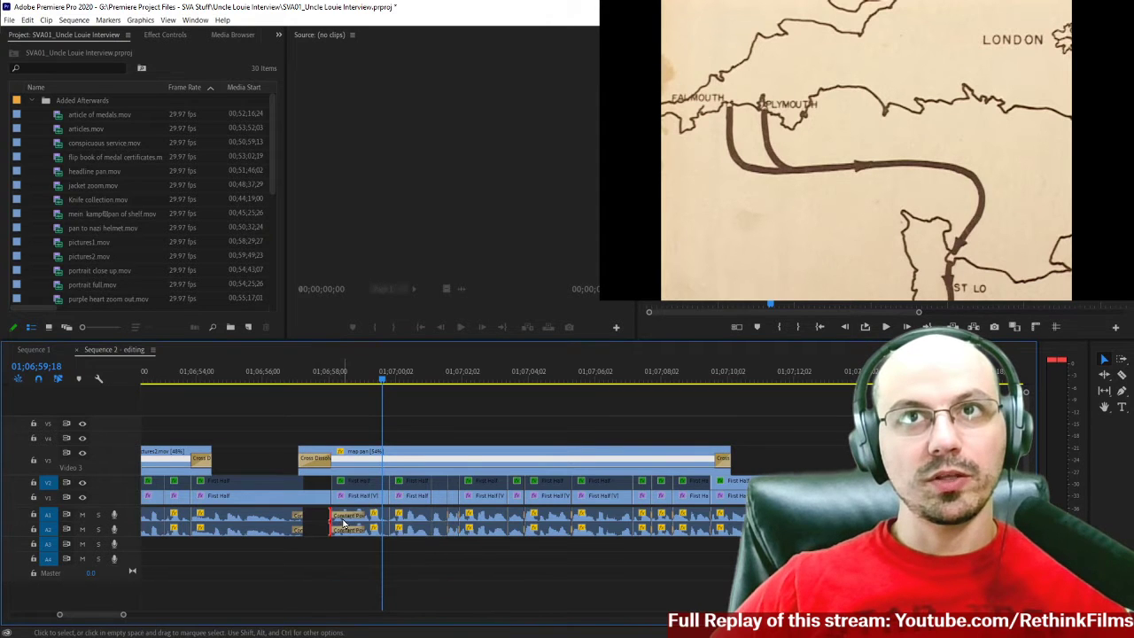
right_click(344, 522)
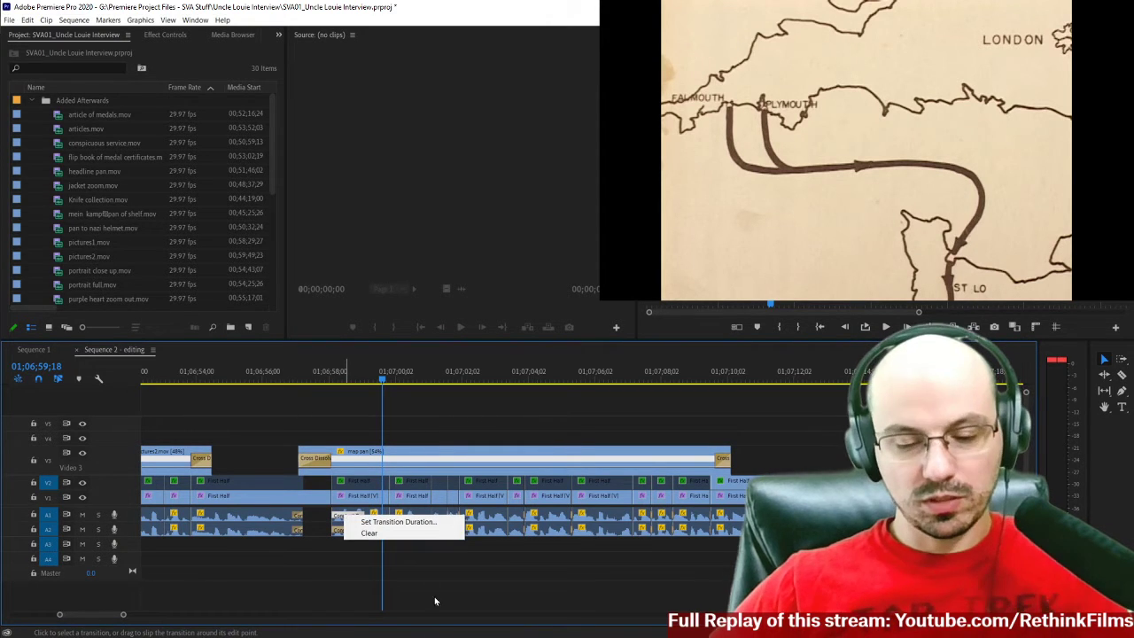
left_click(336, 560)
key("=")
key("=")
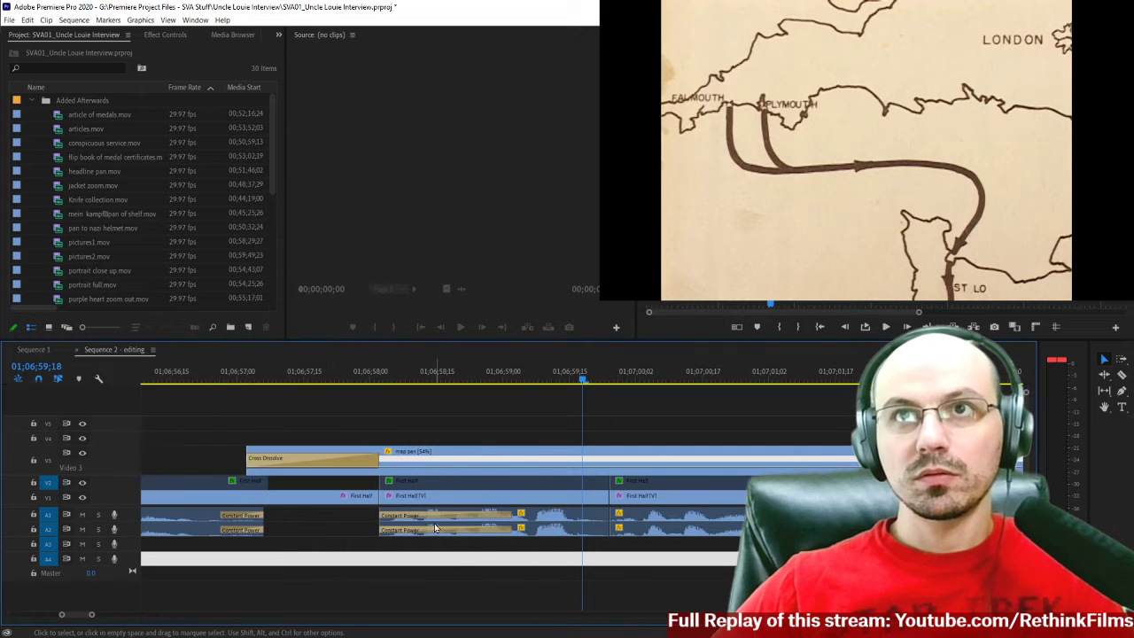
left_click(431, 521)
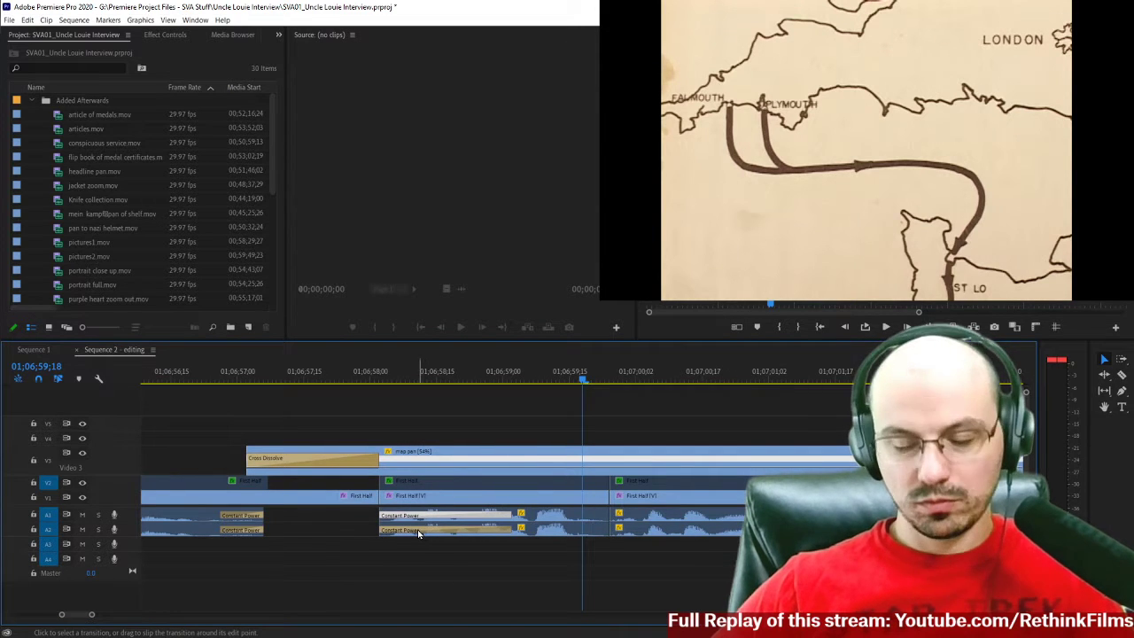
left_click(419, 532, "shift")
right_click(419, 532)
left_click(438, 536)
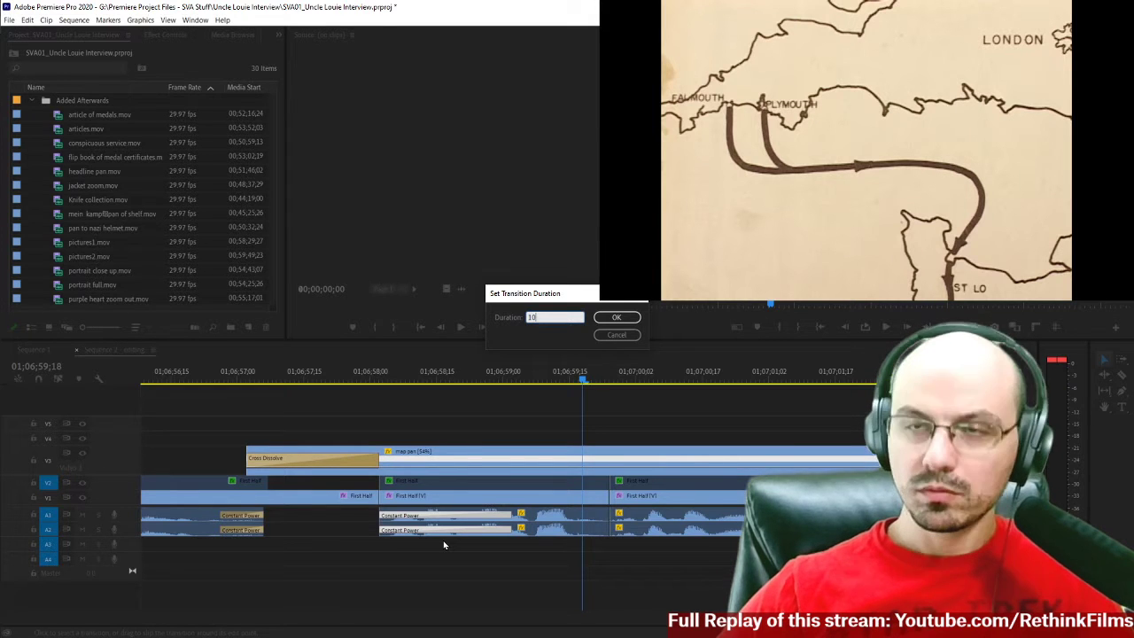
key("Return")
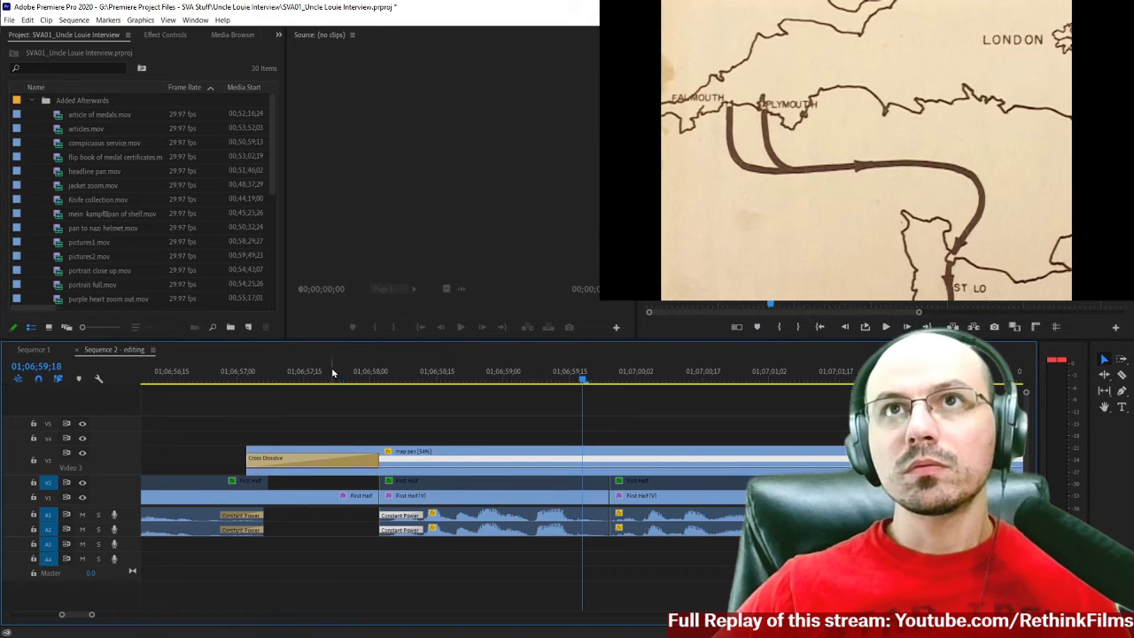
Play from just before the first map pan clip and watch through the interview cuts that follow it.
left_click(333, 374)
key("space")
left_click(190, 376)
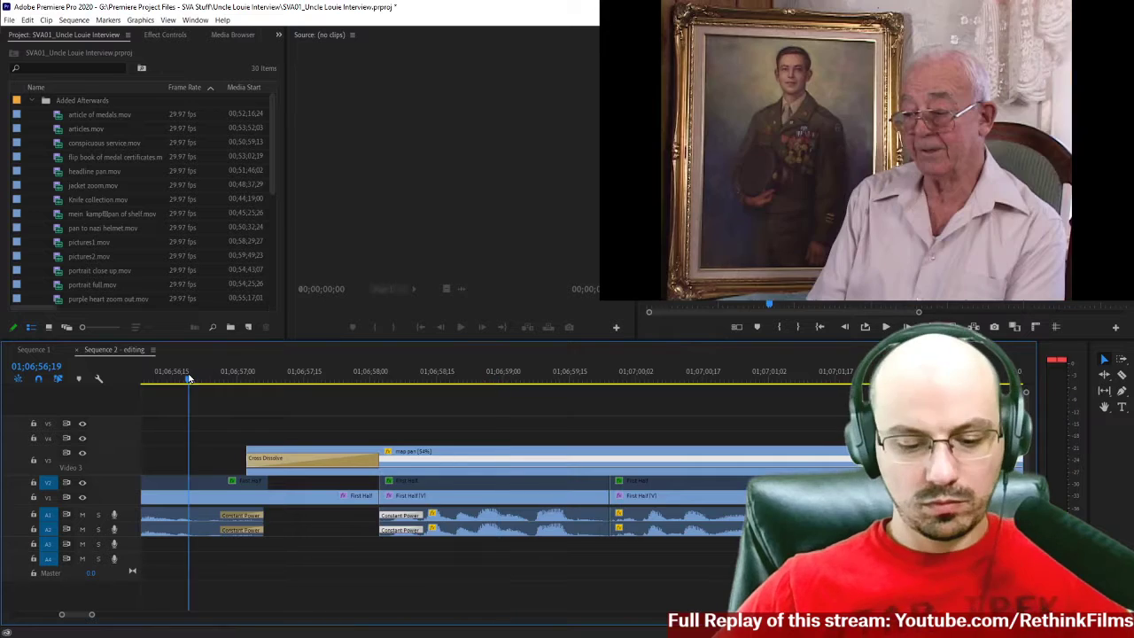
key("minus")
key("minus")
key("space")
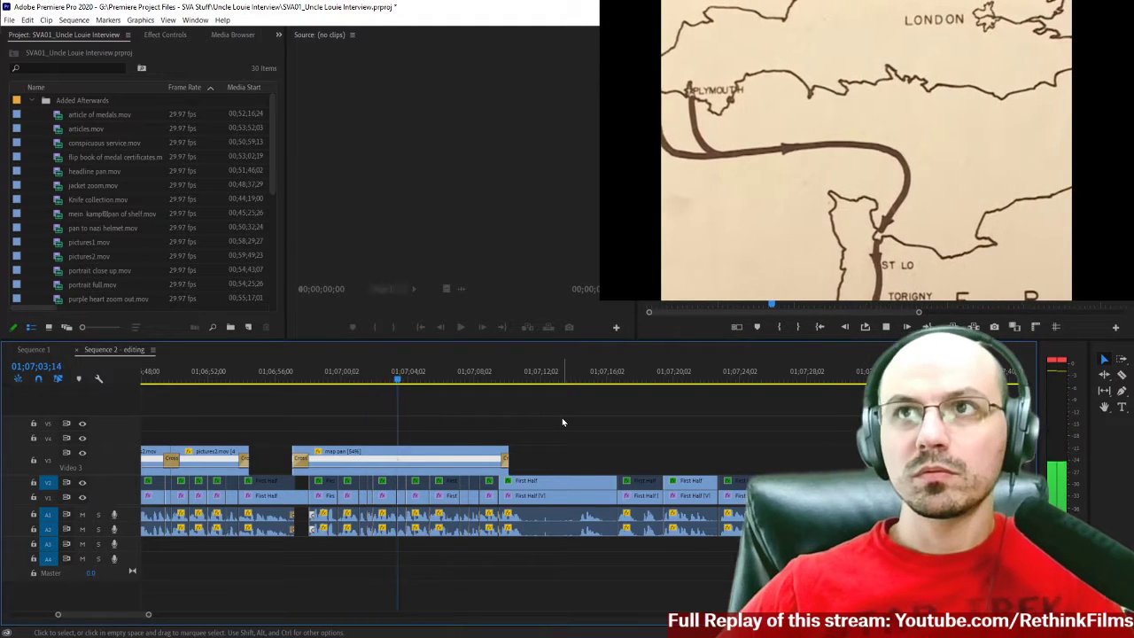
key("minus")
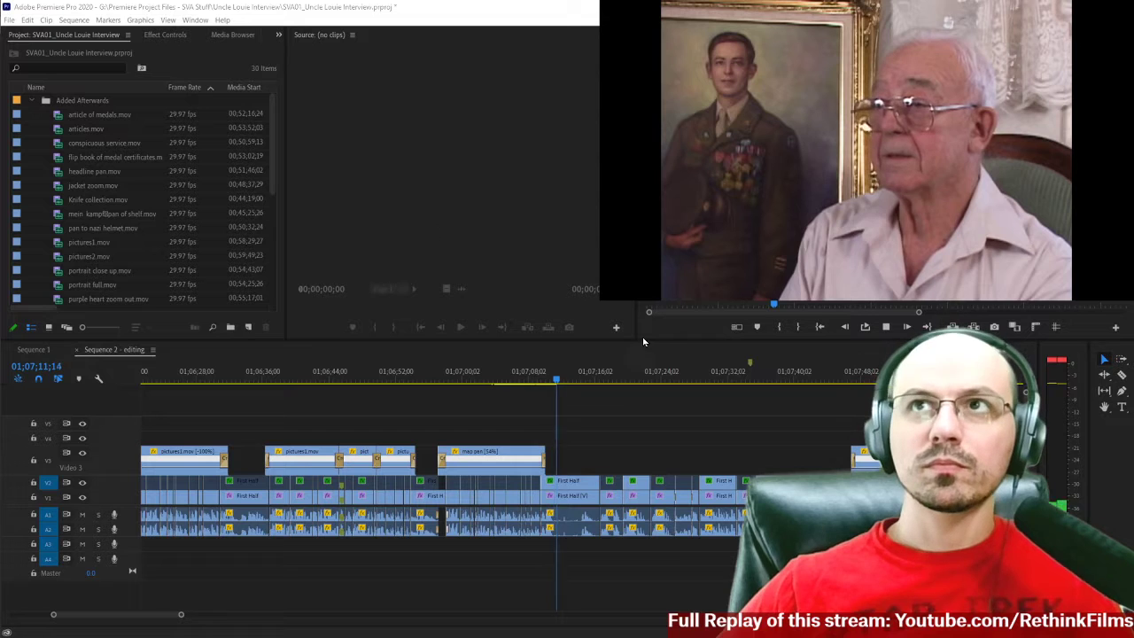
left_click(569, 349)
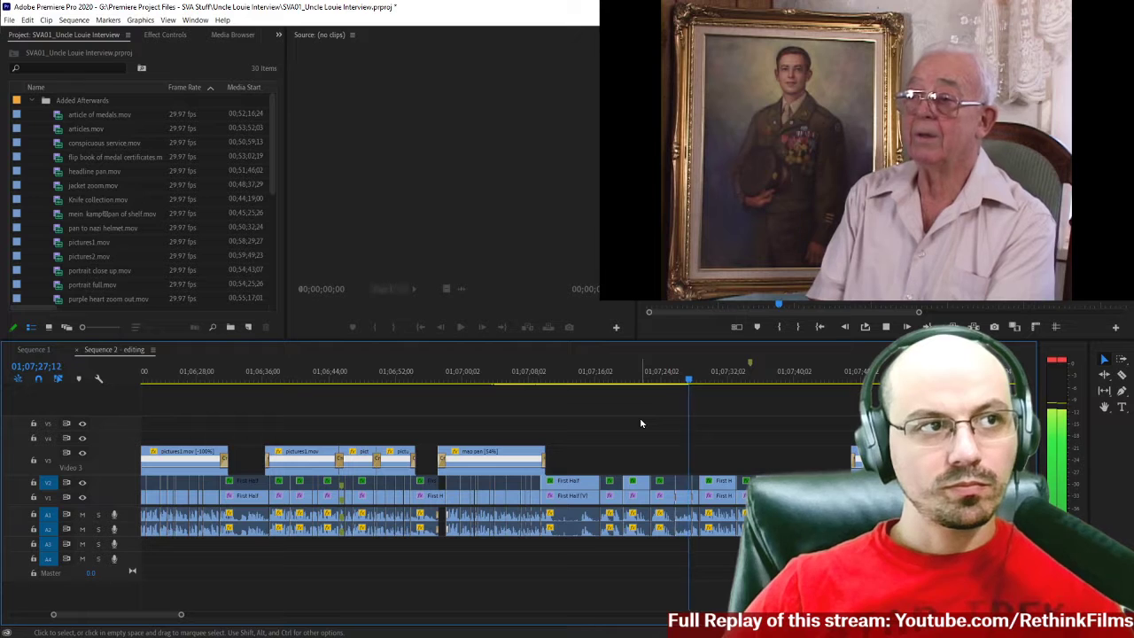
key("space")
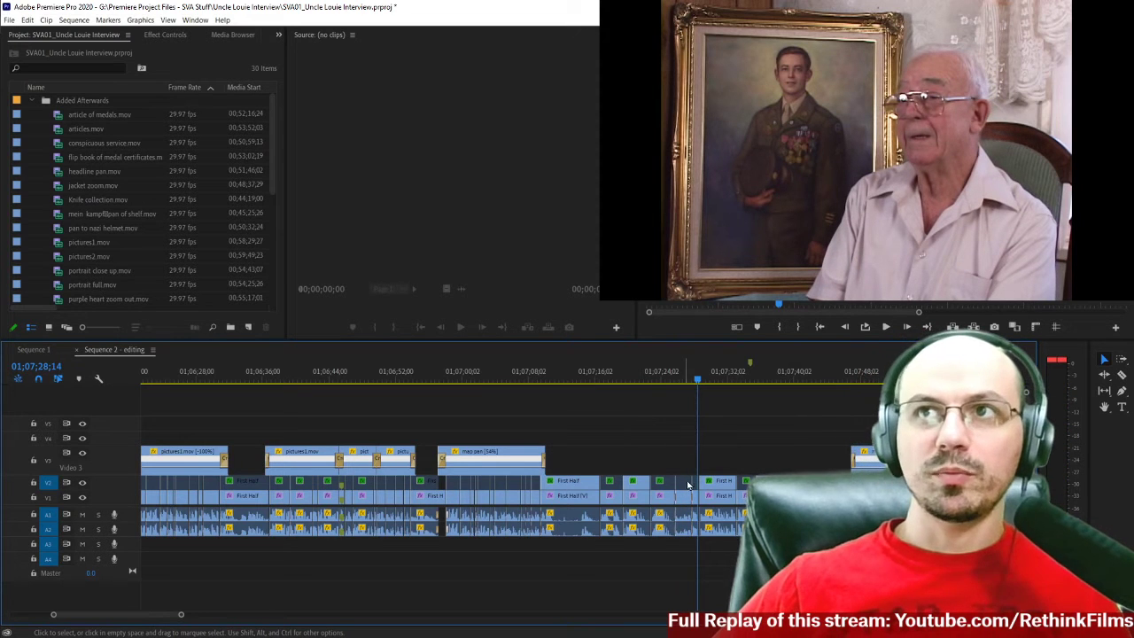
Examine the interview cut with the short transition near 01;07;25 by stepping the playhead closely around it.
left_click(671, 380)
key("equal")
key("equal")
key("equal")
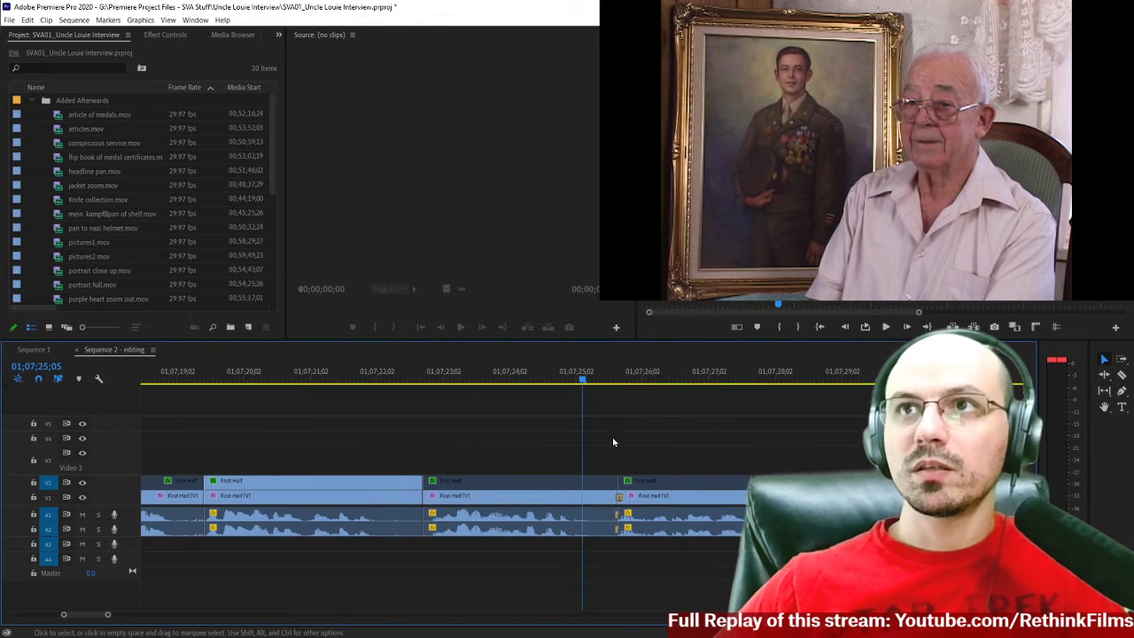
left_click(603, 381)
key("space")
mouse_move(604, 382)
left_mouse_down()
mouse_move(637, 393)
mouse_move(605, 396)
left_mouse_up()
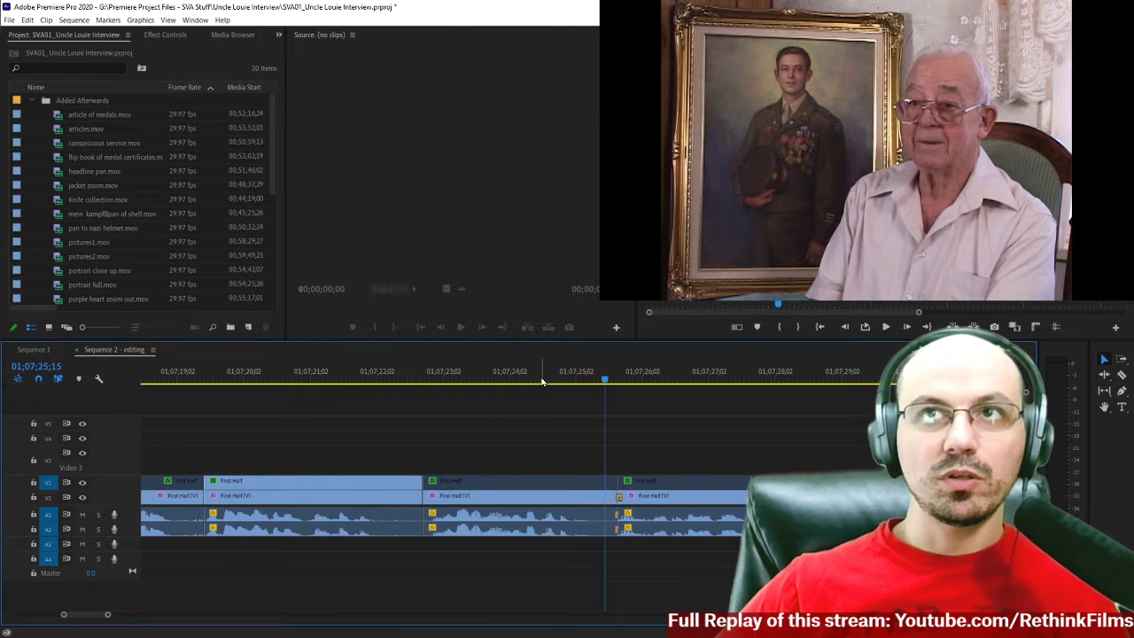
left_click_drag(621, 381, 616, 383)
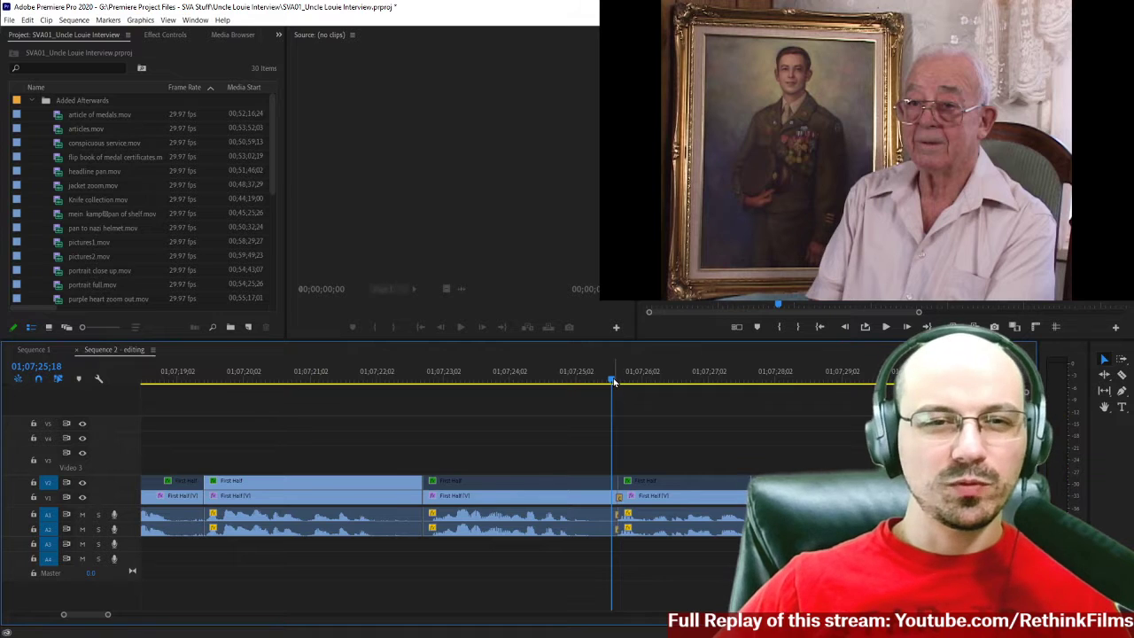
Play the interview from the cut at about 01;07;23 and watch into the second map pan clip.
left_click(434, 379)
key("minus")
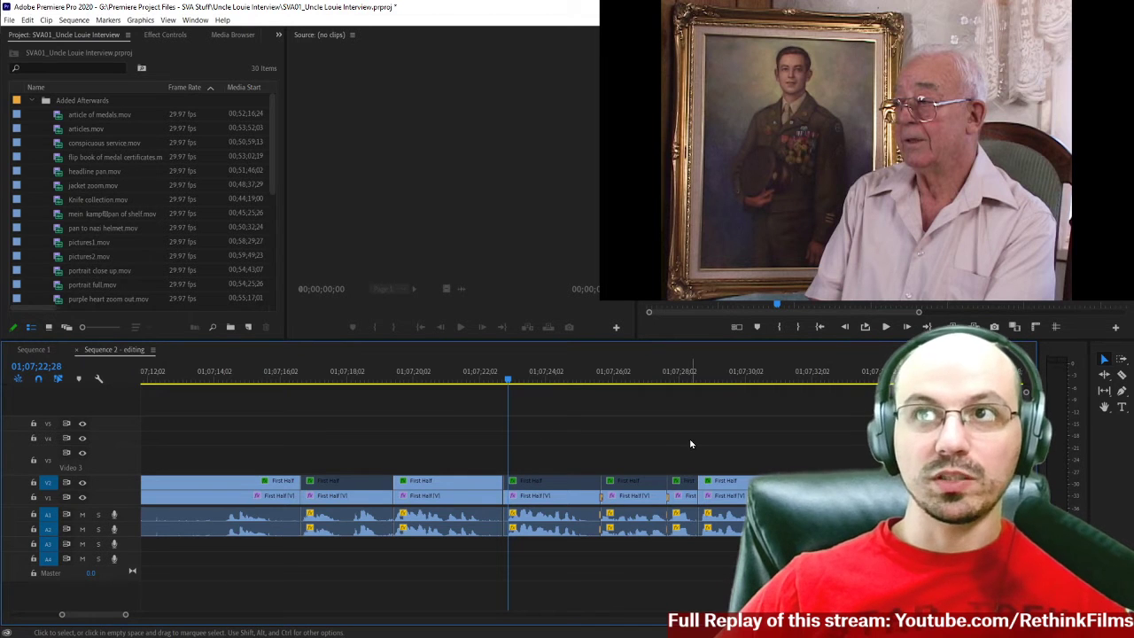
key("space")
scroll(695, 422, "down", 3)
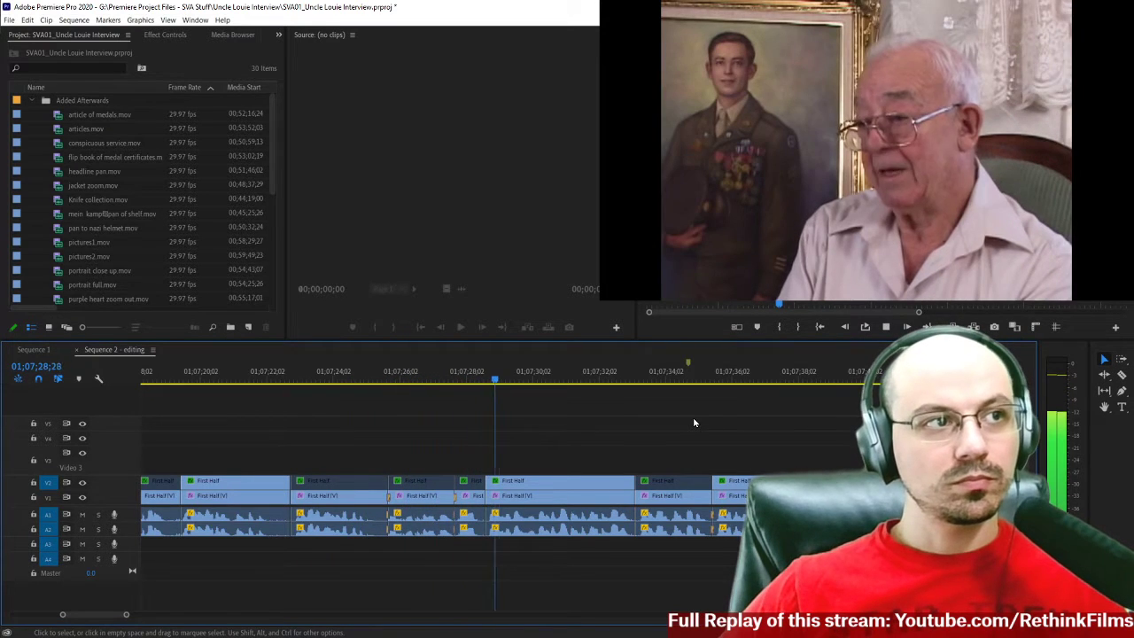
scroll(695, 422, "down", 10)
scroll(607, 431, "down", 4)
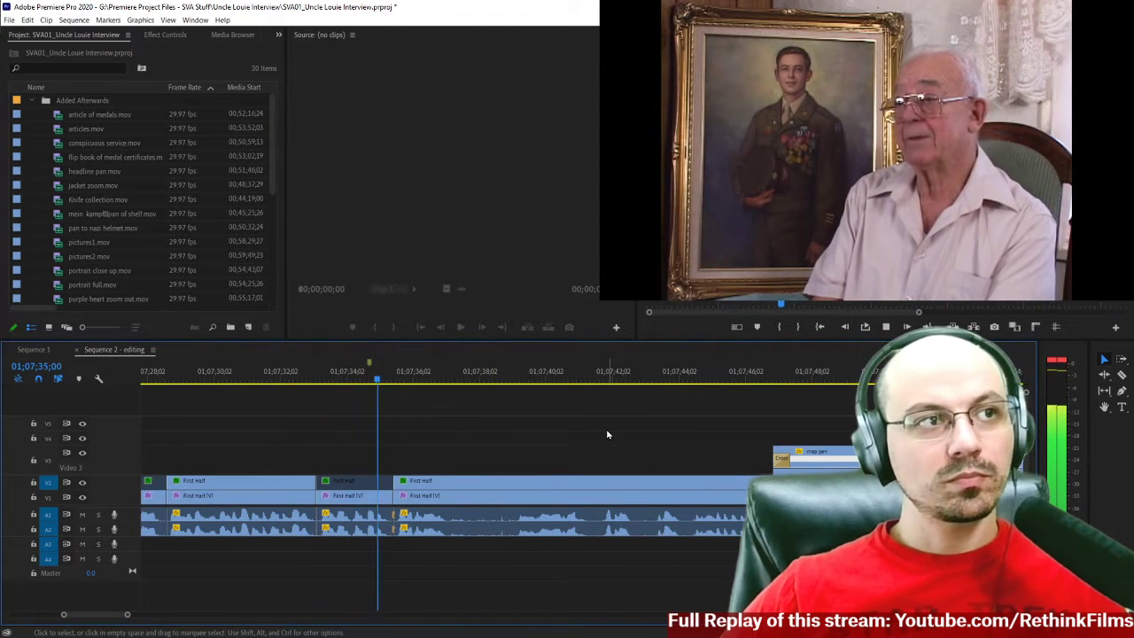
scroll(607, 434, "down", 4)
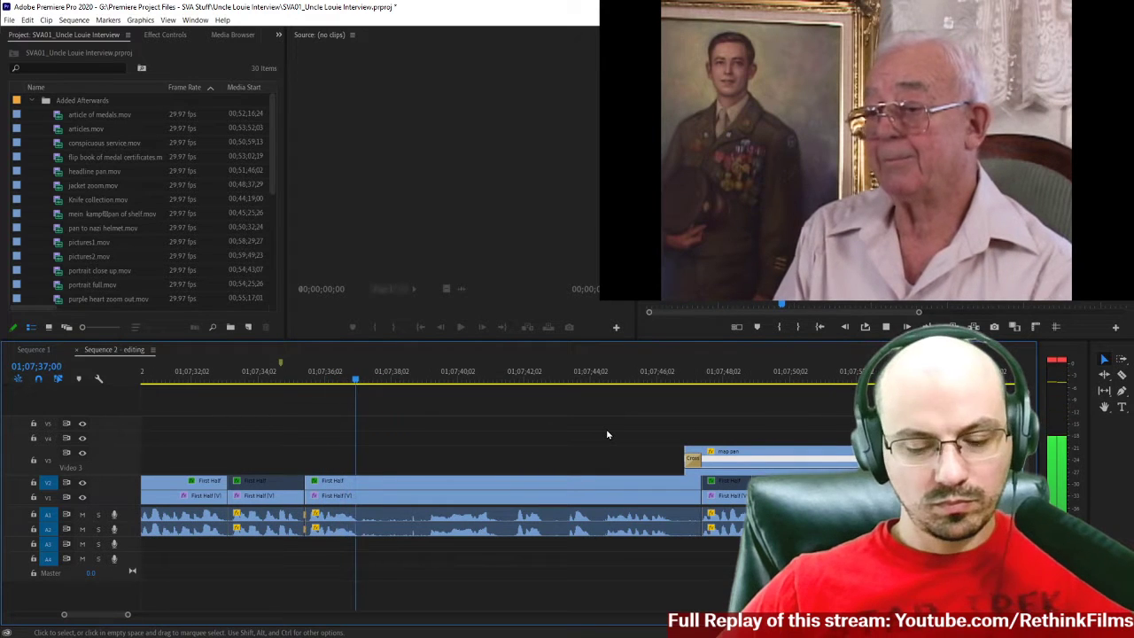
scroll(606, 429, "down", 2)
scroll(582, 437, "down", 8)
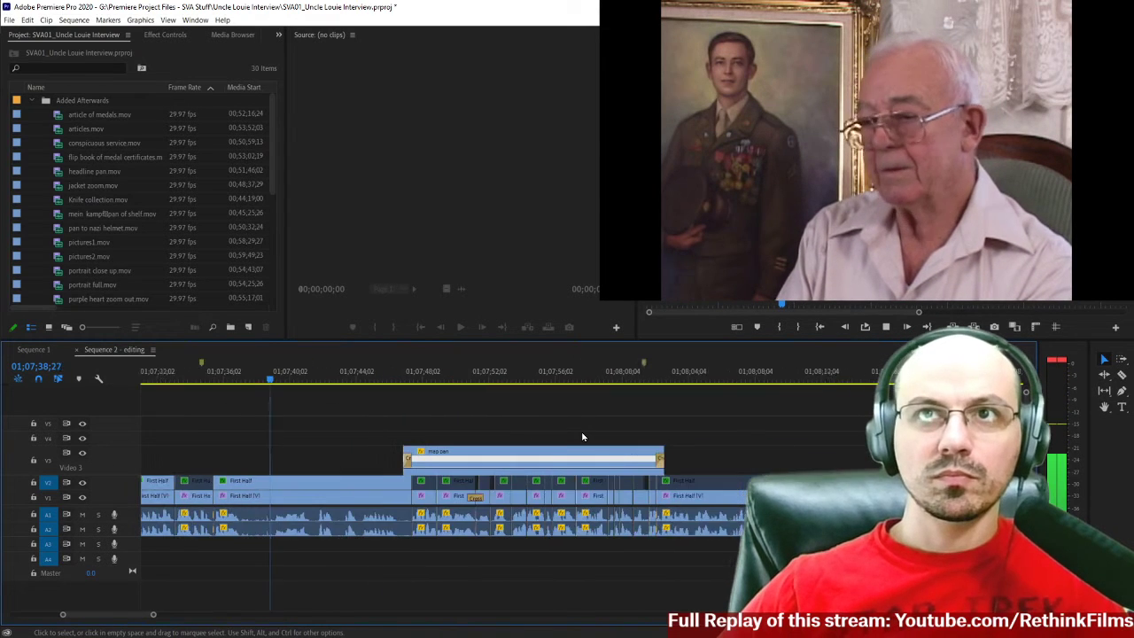
scroll(582, 437, "up", 18)
scroll(582, 437, "down", 1)
scroll(583, 436, "up", 5)
scroll(582, 437, "down", 2)
scroll(582, 437, "up", 1)
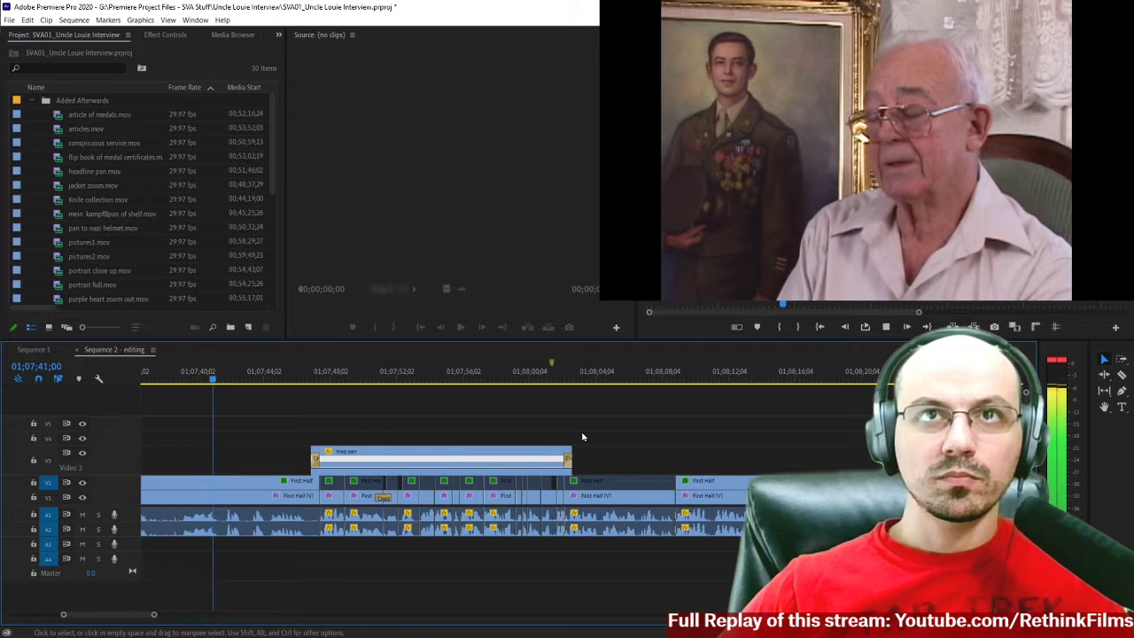
scroll(582, 437, "down", 1)
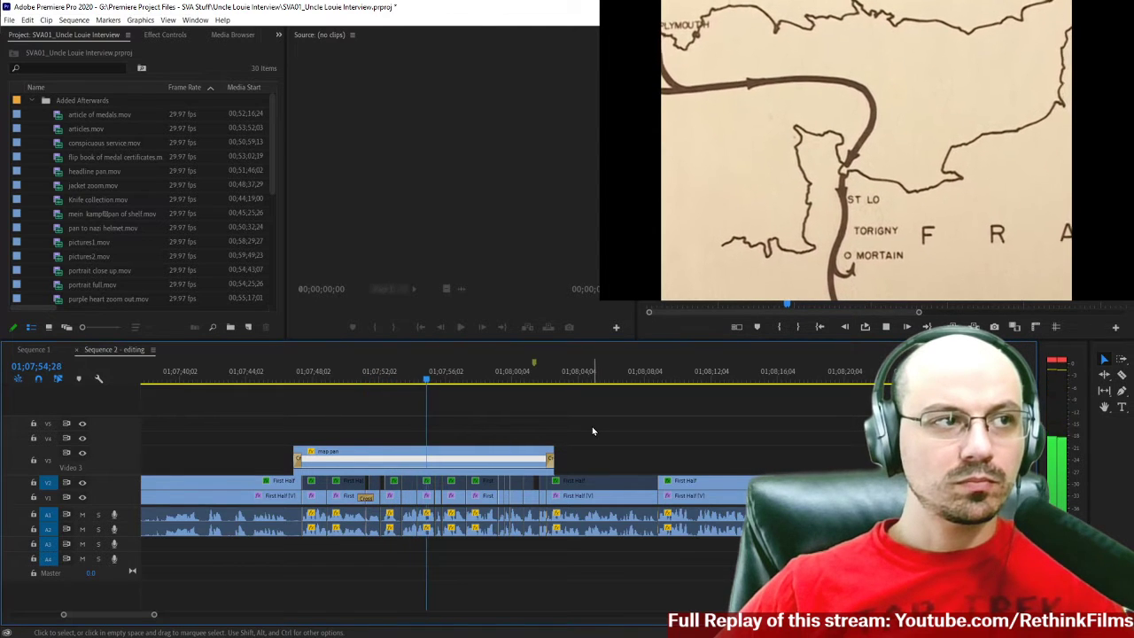
key("space")
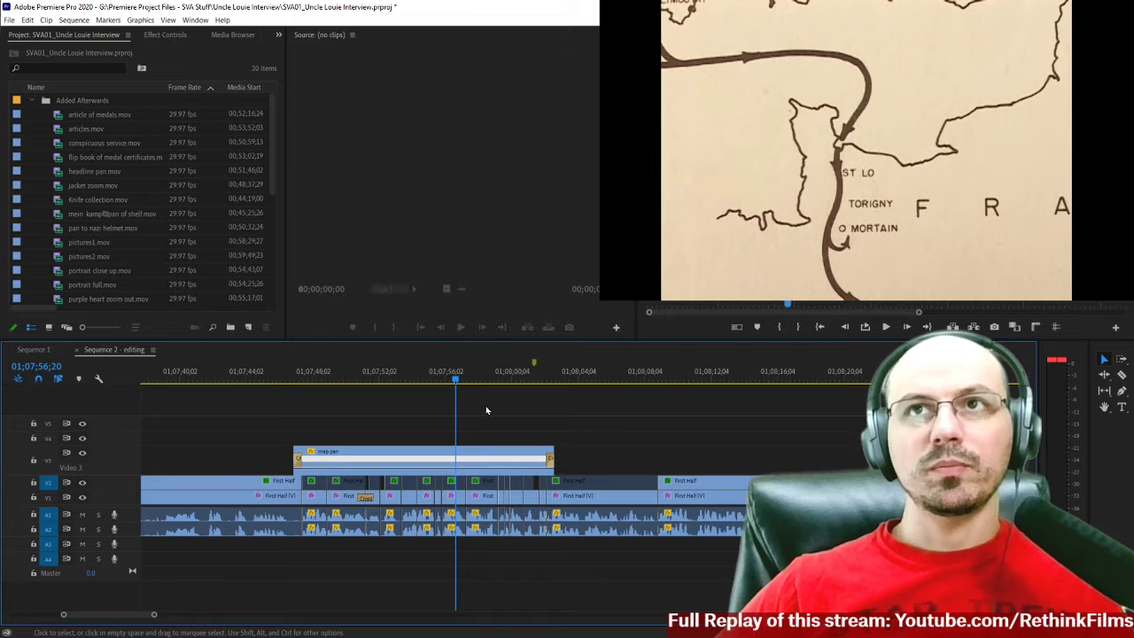
Set the second map pan clip's scale to 120 and play its opening part.
double_click(461, 453)
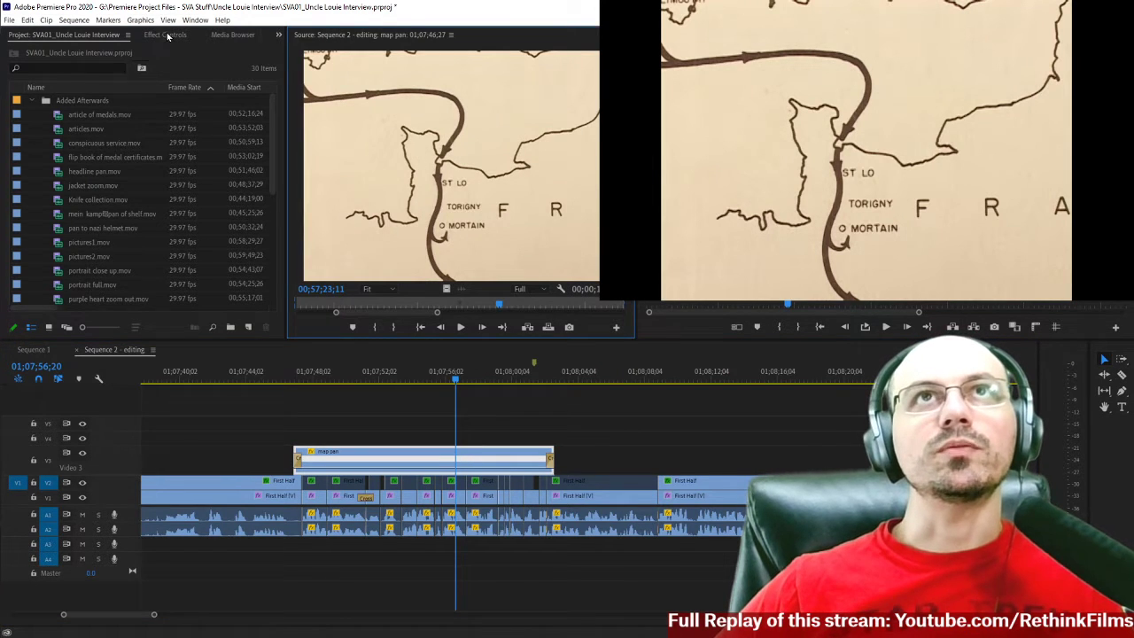
left_click(167, 36)
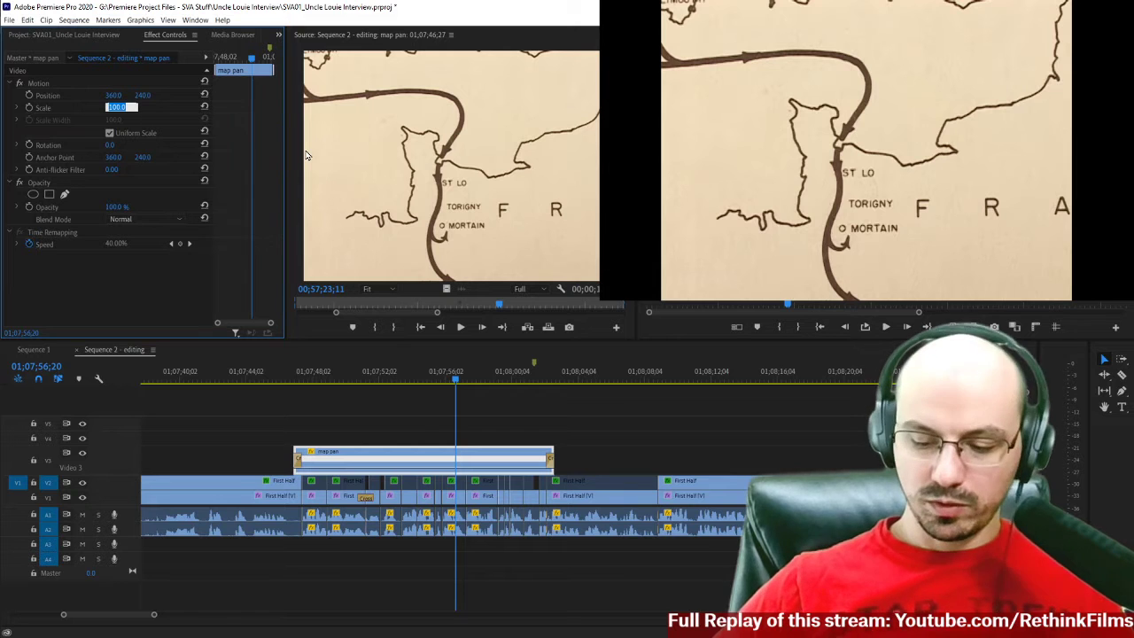
type("120")
key("Return")
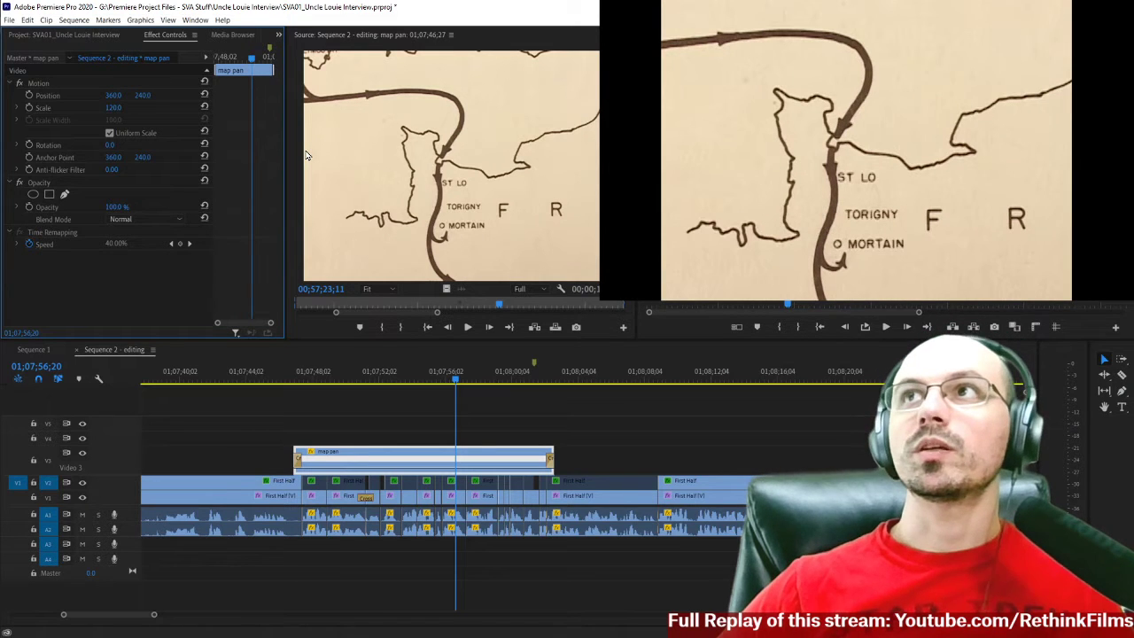
left_click(284, 378)
key("space")
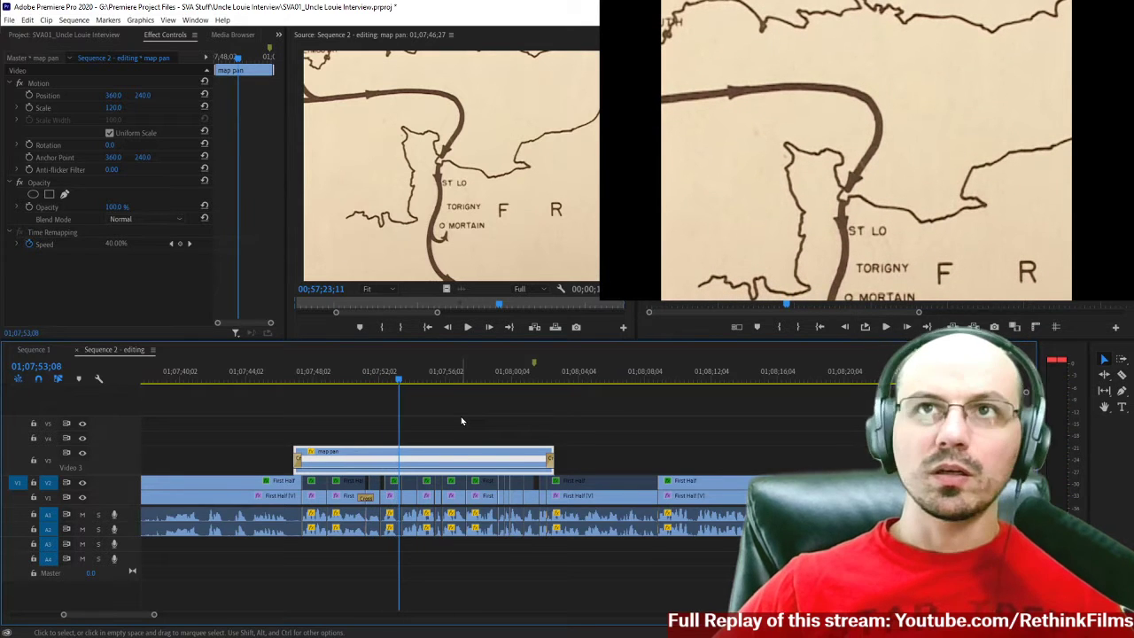
Compare the second map pan clip with its source framing and set its vertical position to 199.
double_click(434, 457)
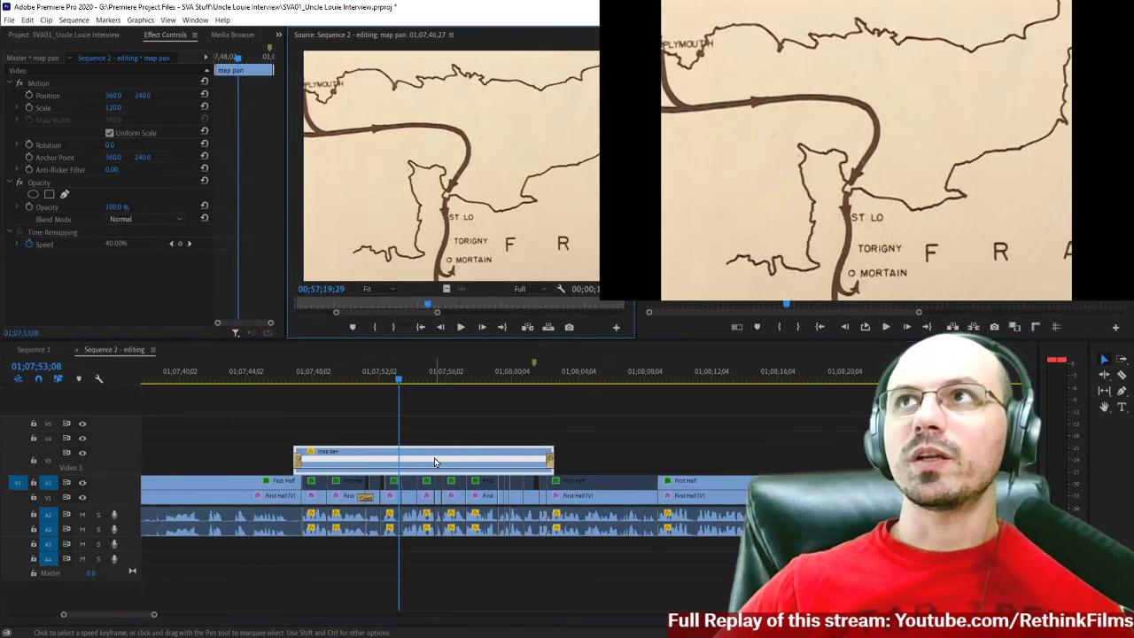
scroll(390, 377, "left", 1)
left_click(401, 383)
key("Right")
key("Right")
key("Left")
scroll(397, 387, "down", 1)
left_click(377, 437)
double_click(374, 456)
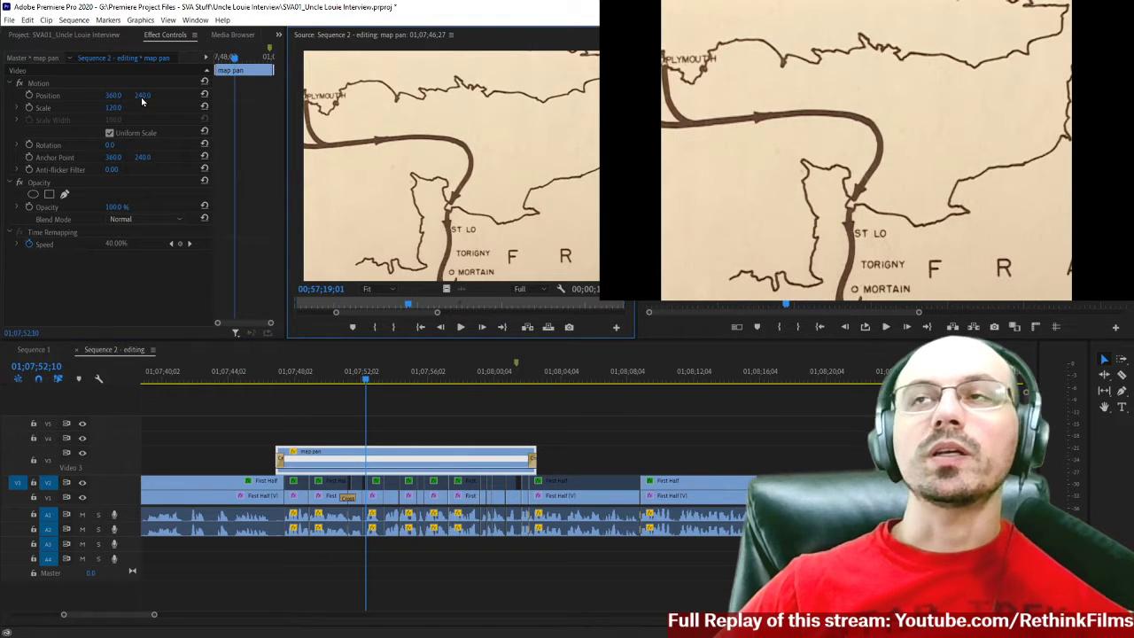
mouse_move(143, 95)
left_mouse_down()
mouse_move(95, 95)
mouse_move(144, 95)
left_mouse_up()
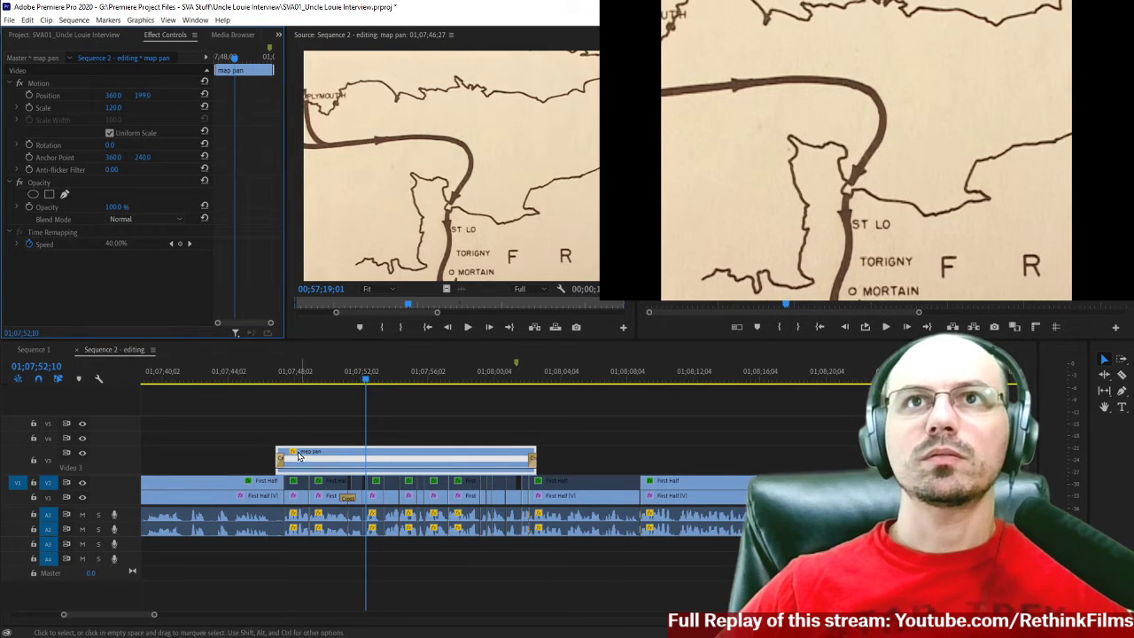
Play from just before the second map pan clip through to the interview cuts around 01;08;48.
scroll(266, 416, "up", 1)
left_click(277, 380)
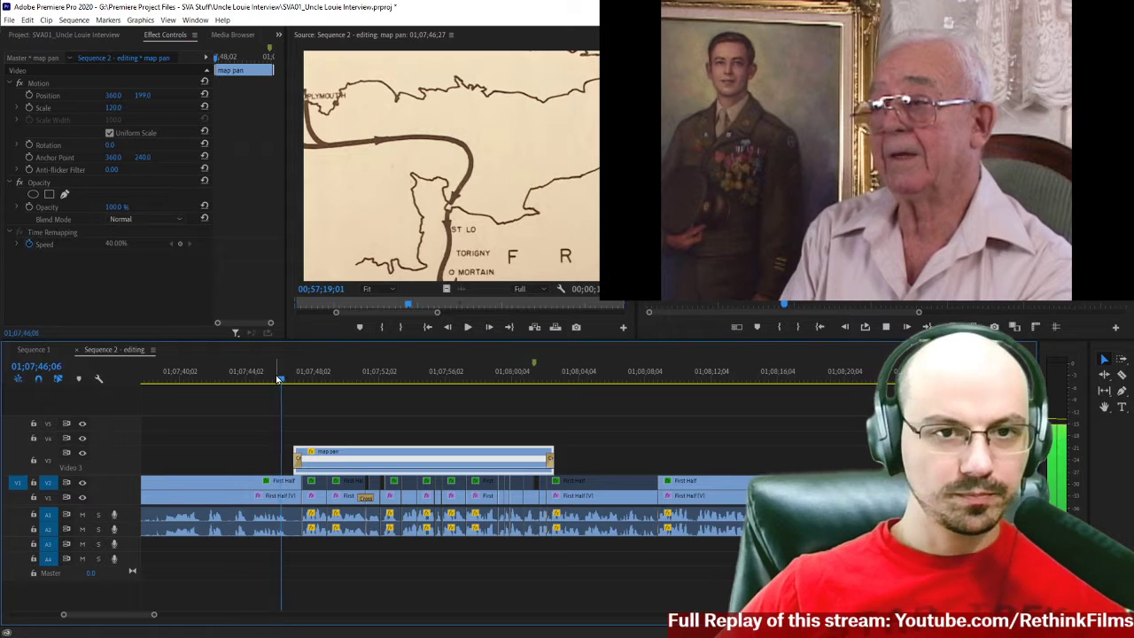
key("space")
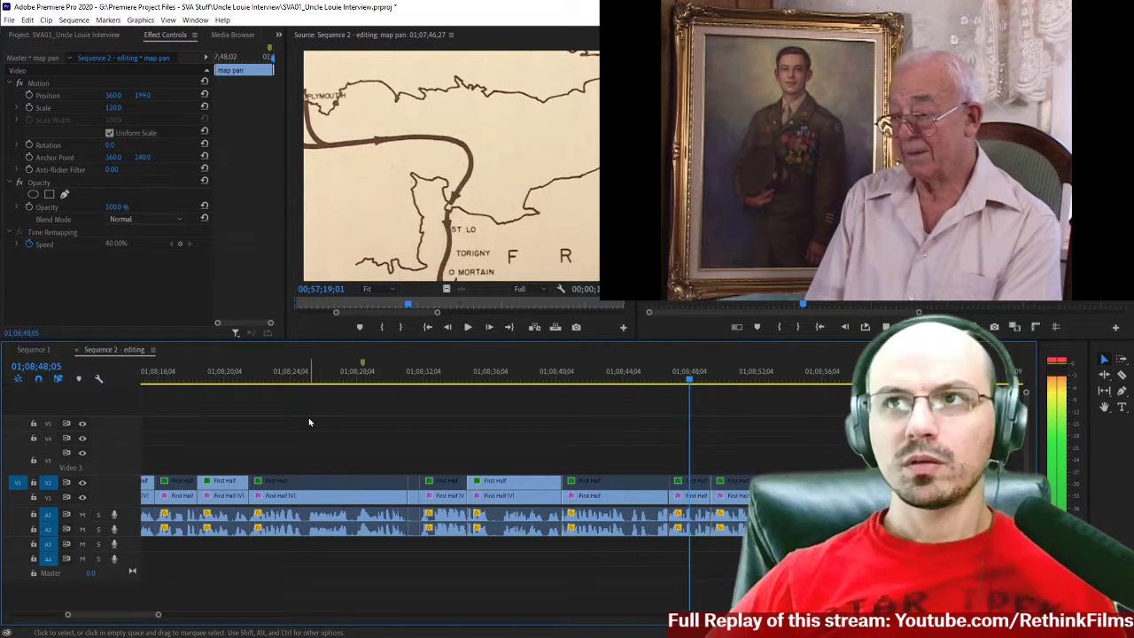
key("space")
Replay the interview cuts from about 01;08;45 at closer timeline range.
left_click(645, 377)
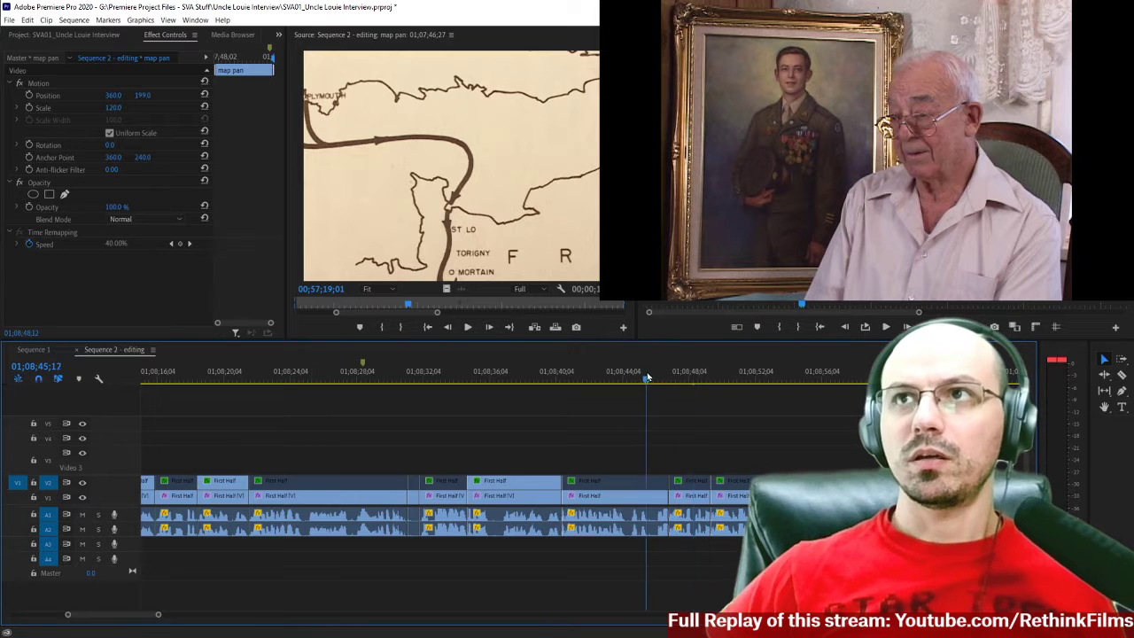
scroll(683, 408, "down", 8)
key("=")
scroll(681, 411, "down", 8)
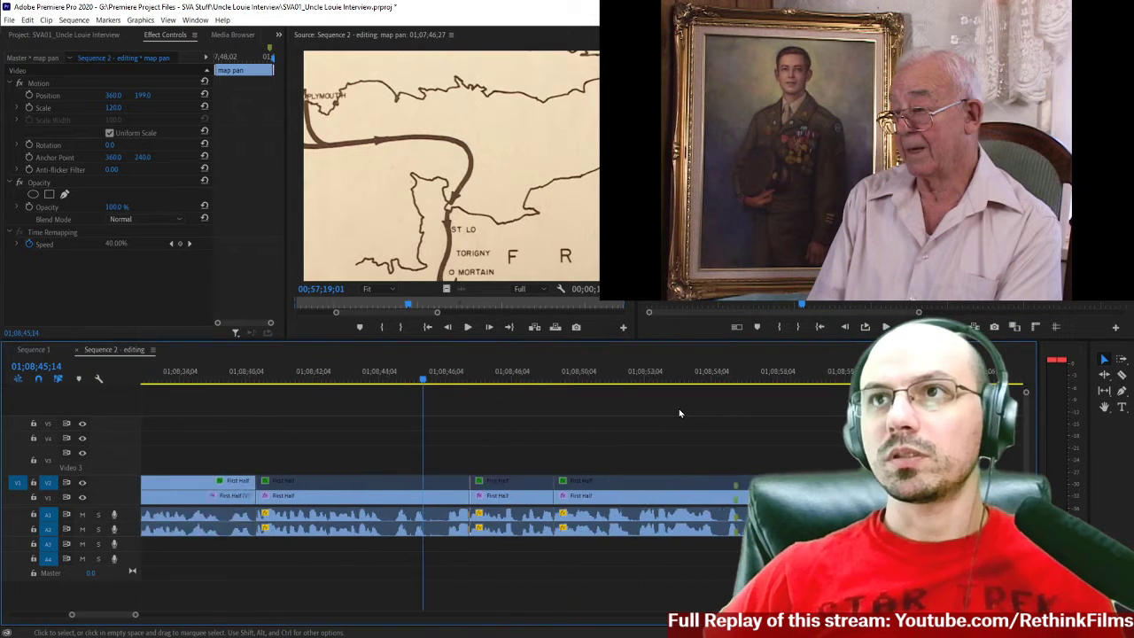
key("space")
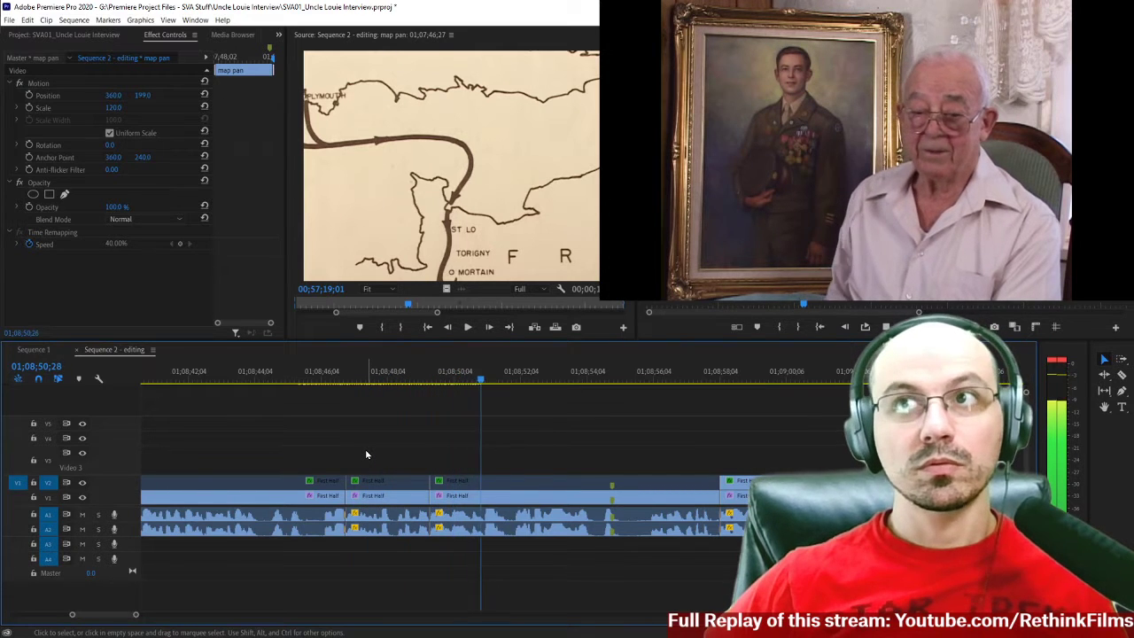
Enable the short First Half clip on V2 around 01;08;48 and compare its closer framing with the preceding shot.
left_click(393, 485)
left_click(224, 379)
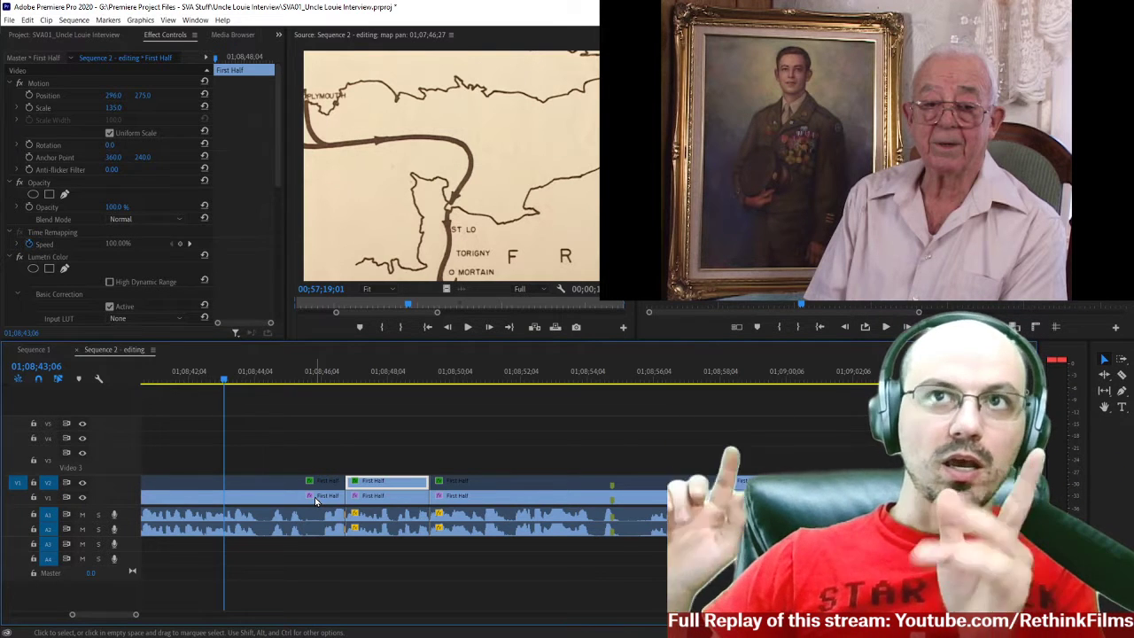
left_click(377, 383)
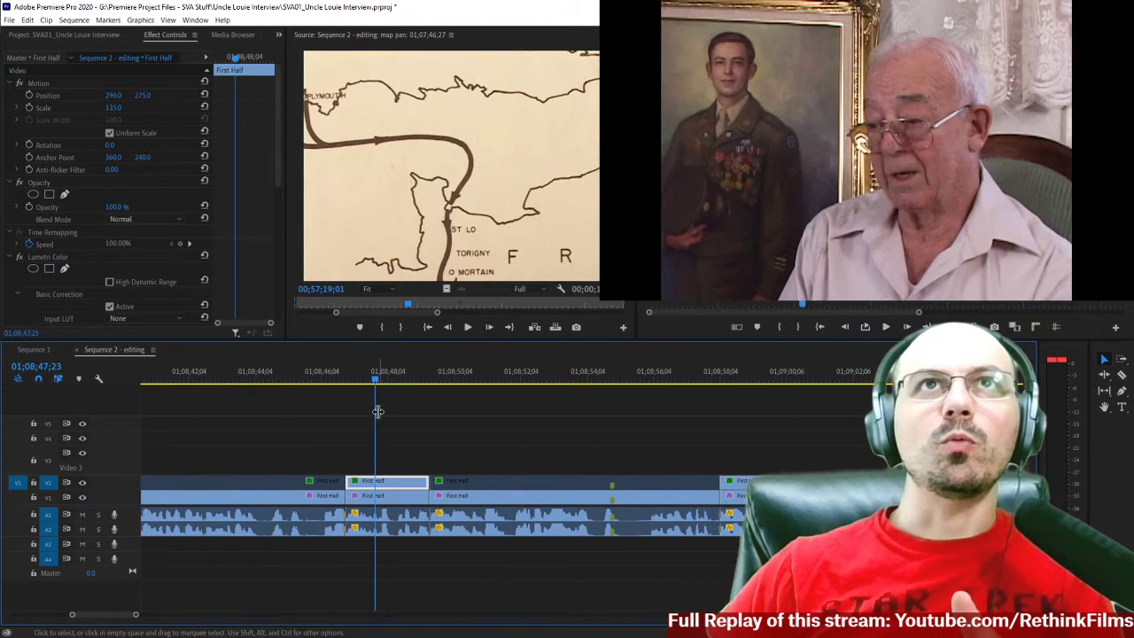
Match the First Half clip's frame in the source view and play the interview cuts from about 01;08;46 to 01;09;18.
key("f")
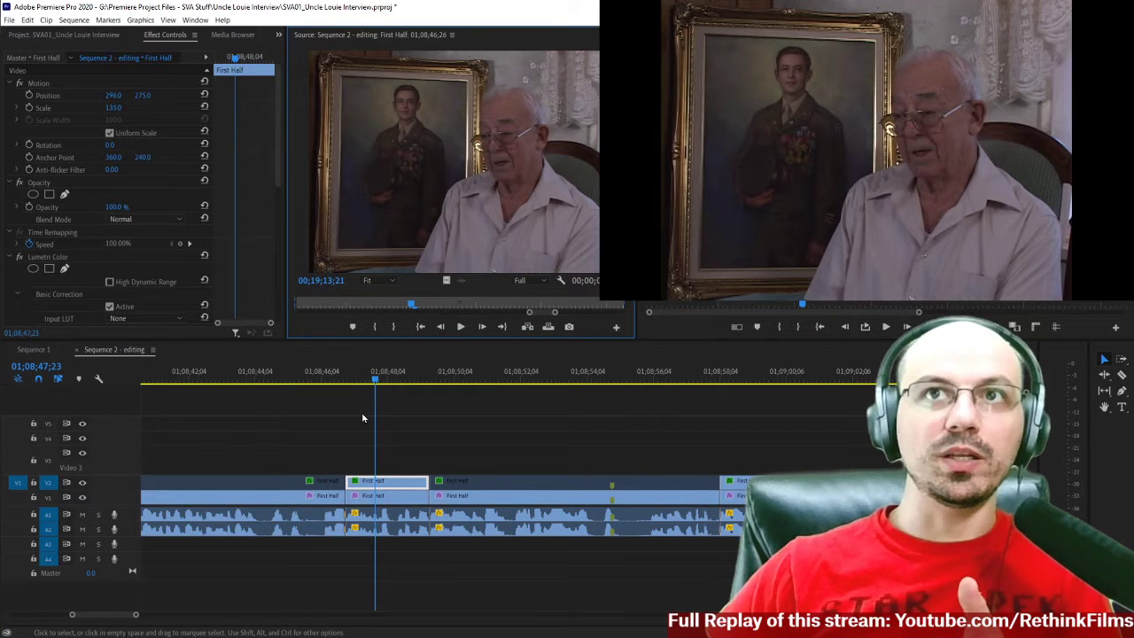
left_click(327, 381)
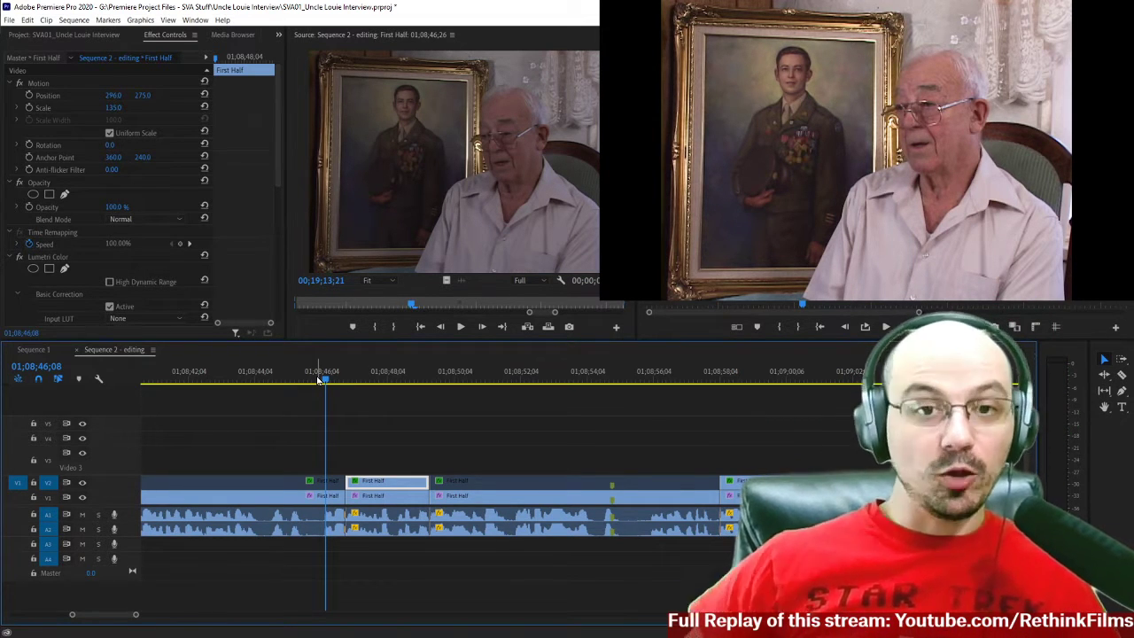
key("space")
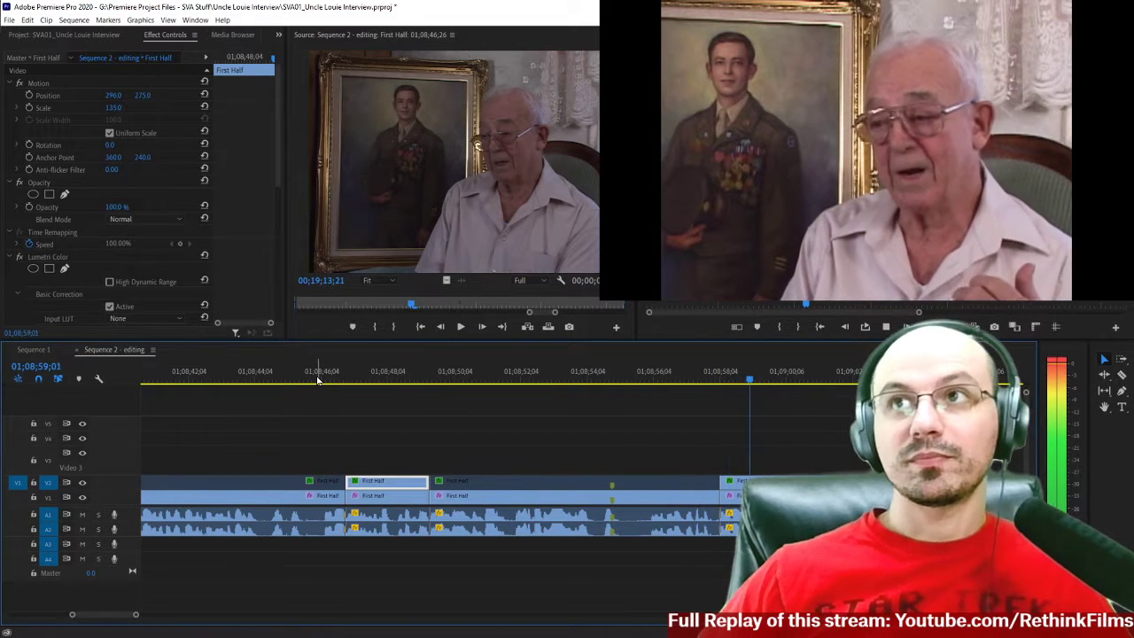
left_click(430, 381)
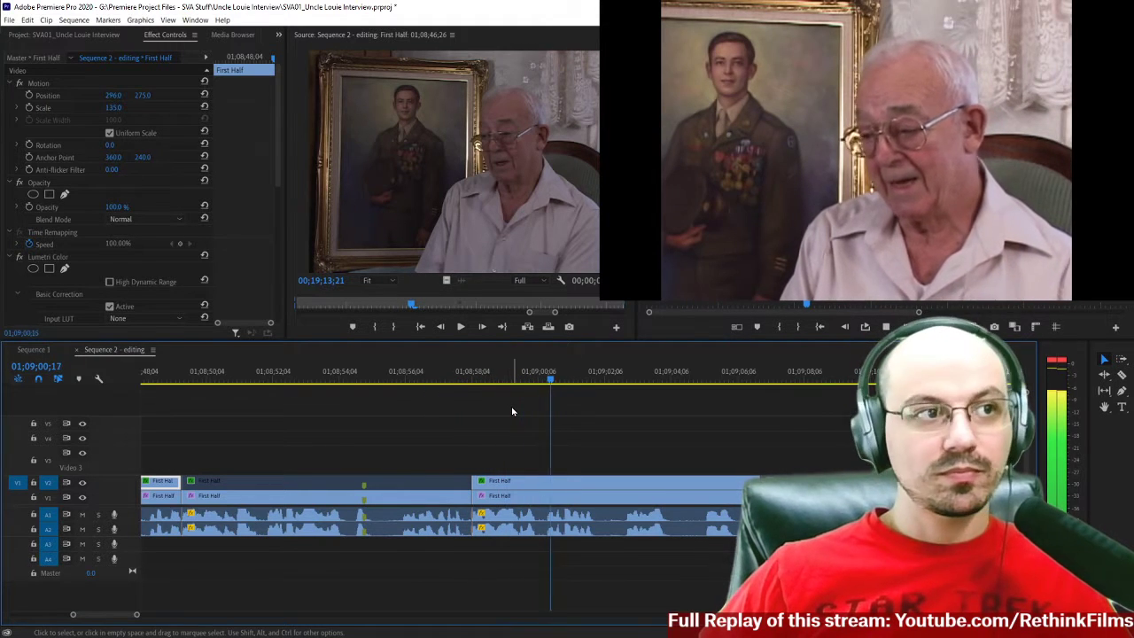
key("minus")
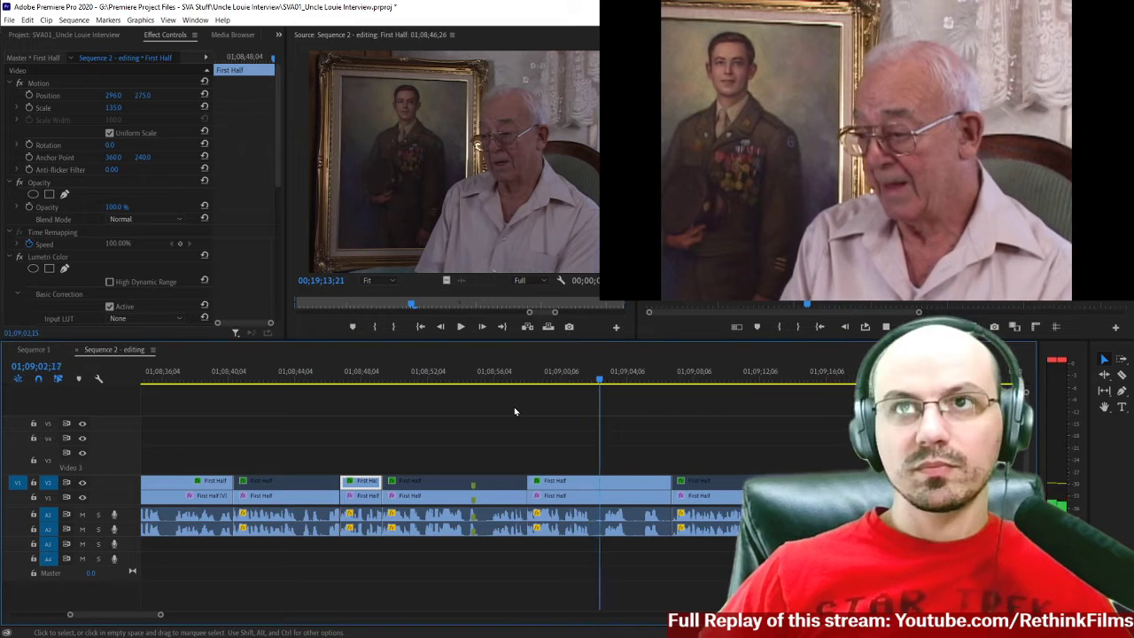
scroll(515, 411, "down", 3)
scroll(514, 410, "down", 4)
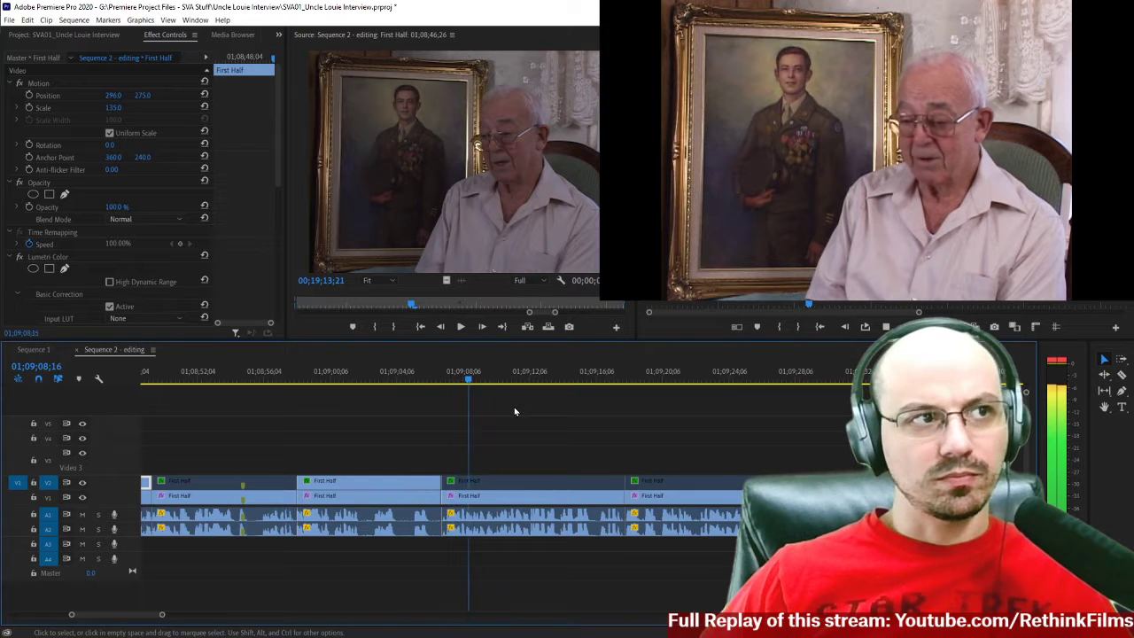
scroll(517, 409, "down", 3)
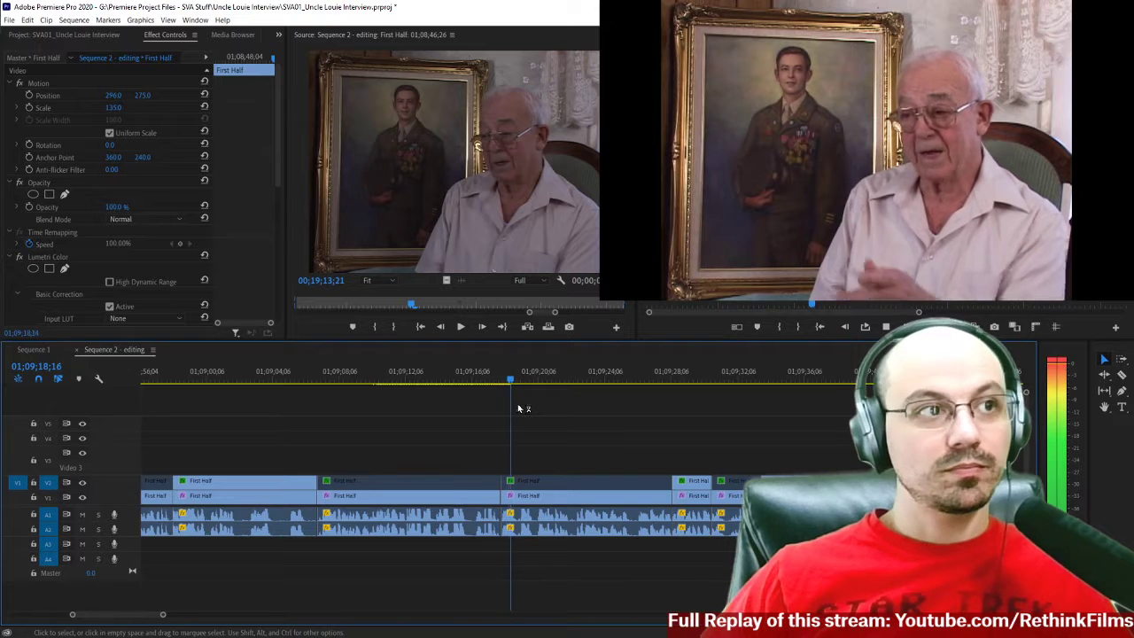
Replay the interview across the cut near 01;09;18 from shortly before it.
left_click(492, 379)
key("space")
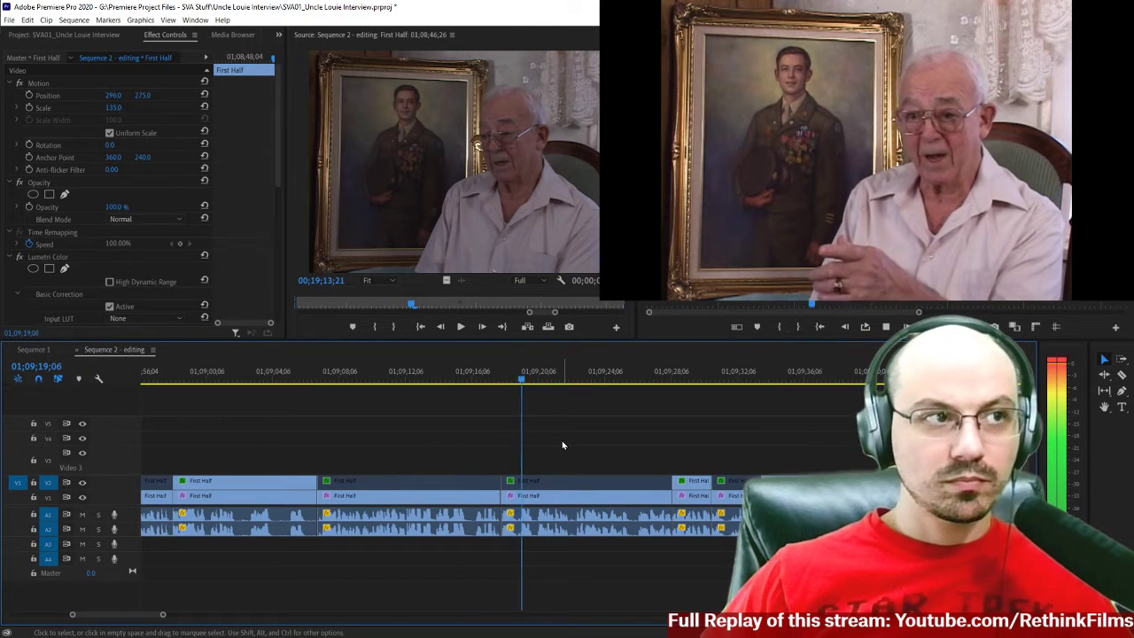
scroll(567, 444, "down", 3)
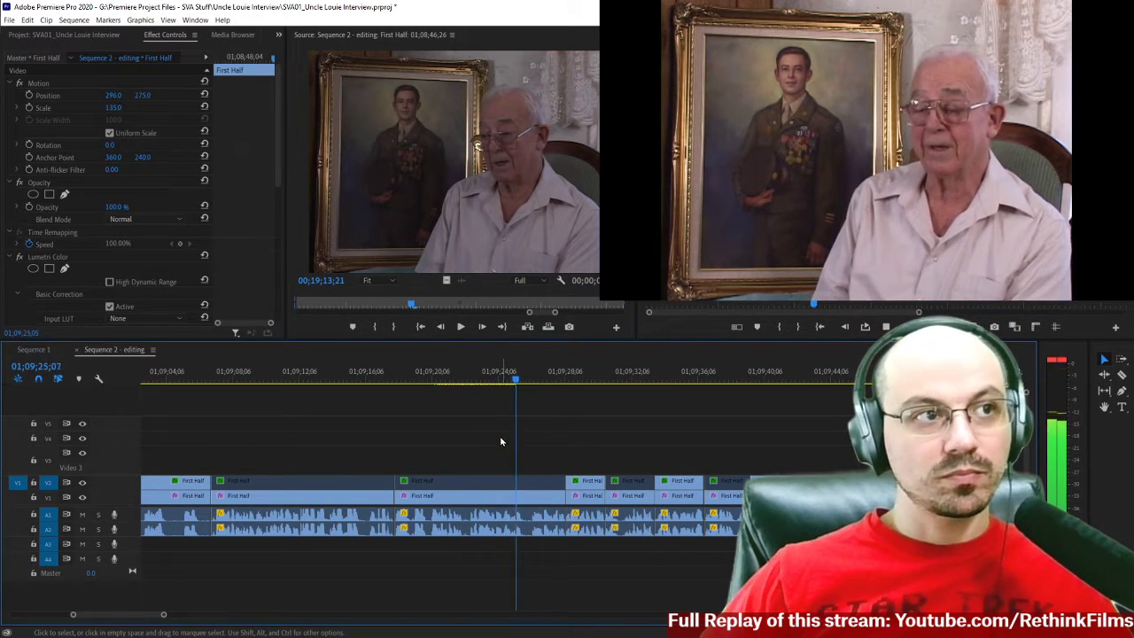
left_click(370, 379)
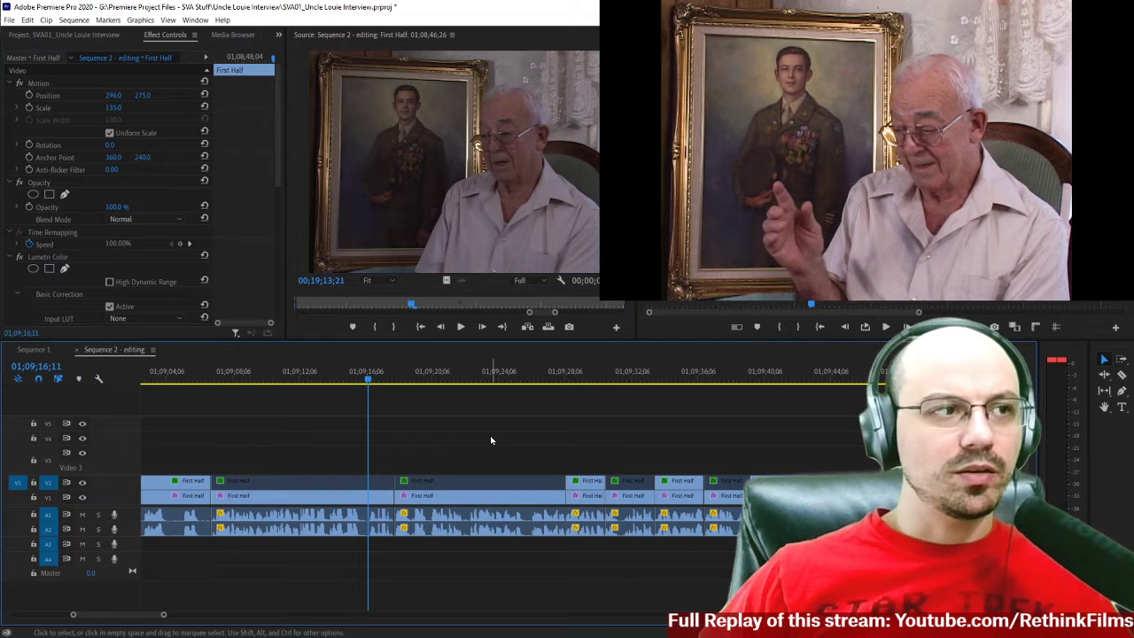
key("space")
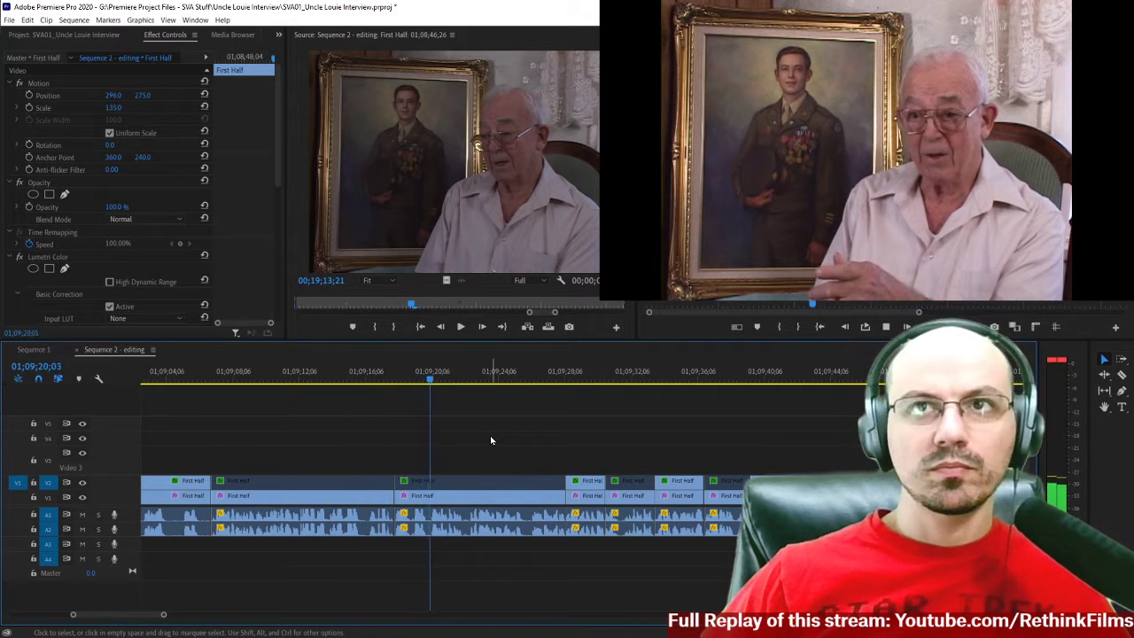
Listen to the phrase just after the 01;09;18 cut at closer timeline range, stopping around 01;09;19.
left_click(409, 380)
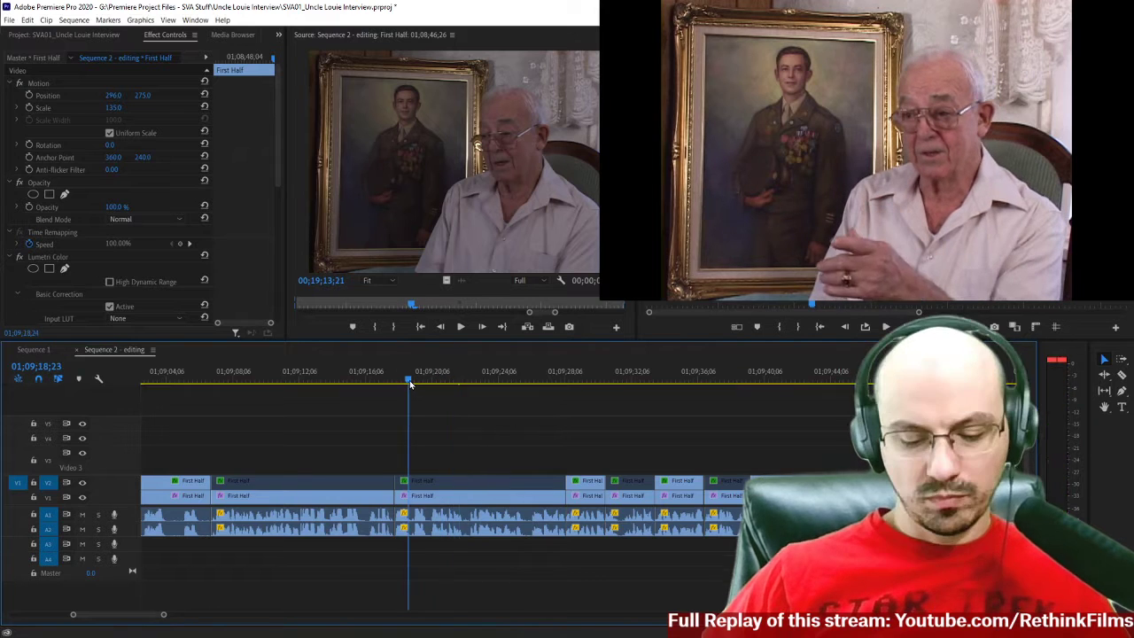
key("=")
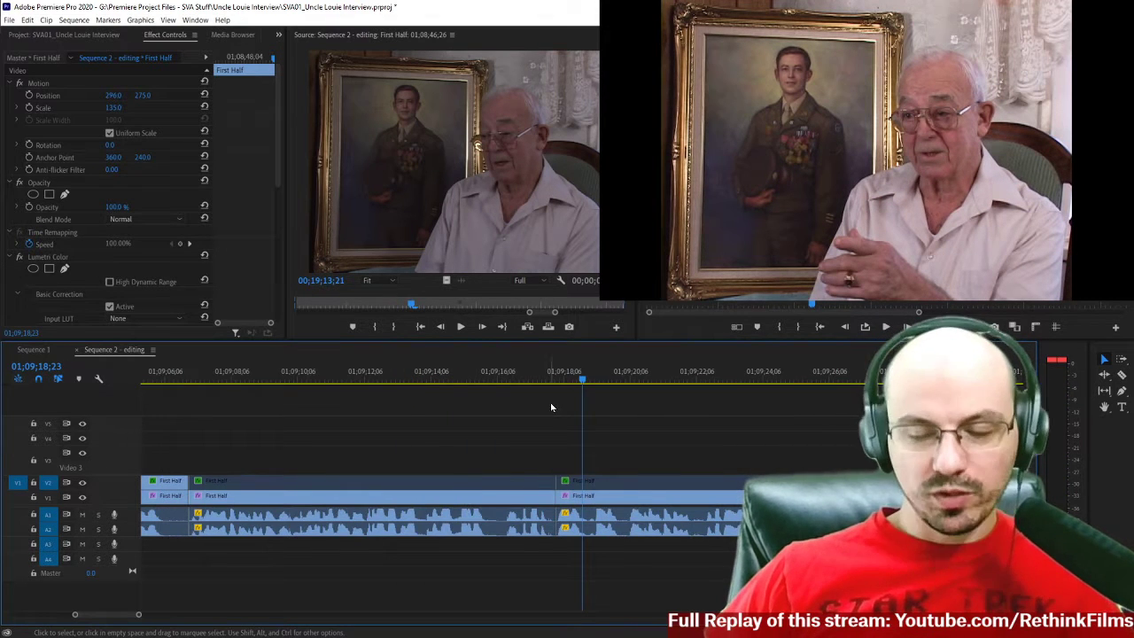
scroll(550, 402, "down", 3)
key("space")
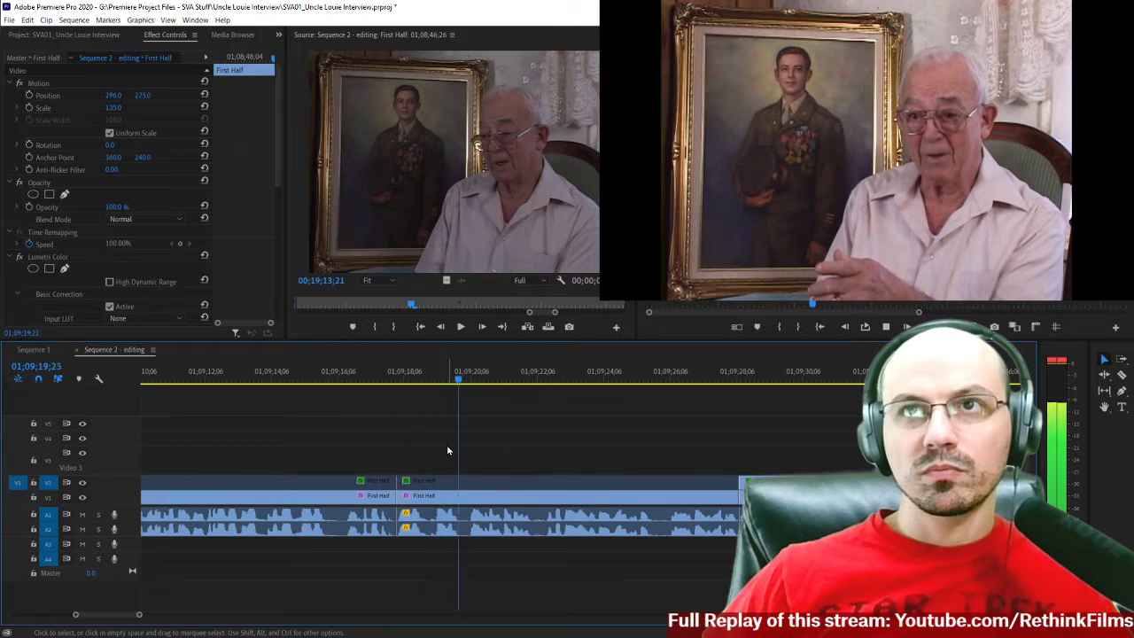
key("space")
key("space")
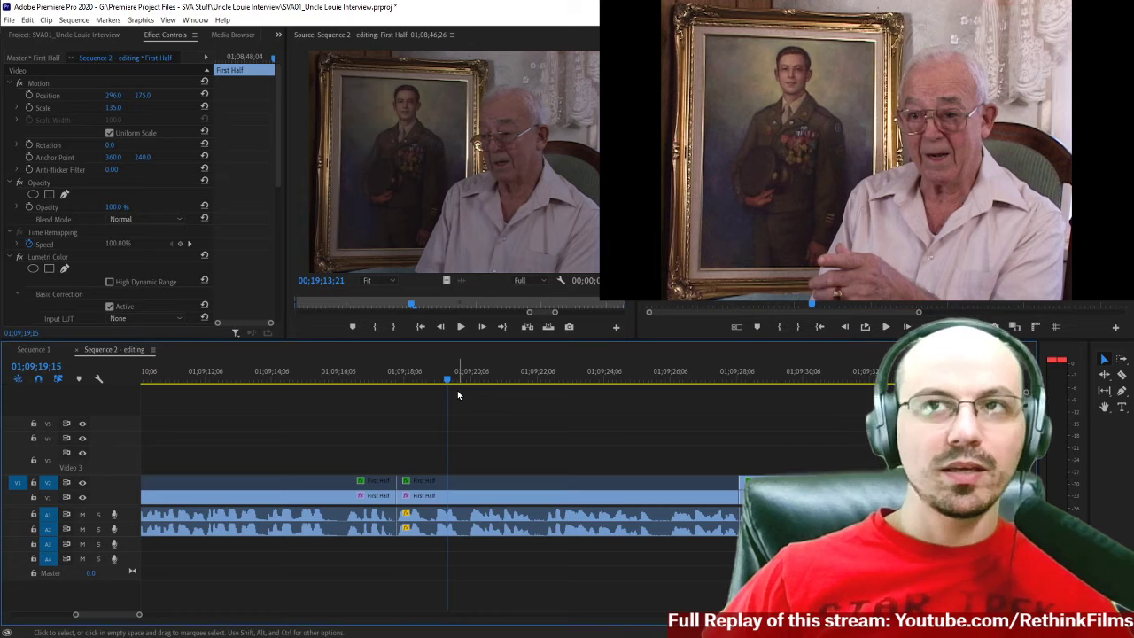
Play from about 01;09;10 through the cut to judge the speech around 01;09;19 in context.
left_click(412, 379)
scroll(347, 385, "up", 4)
left_click(356, 380)
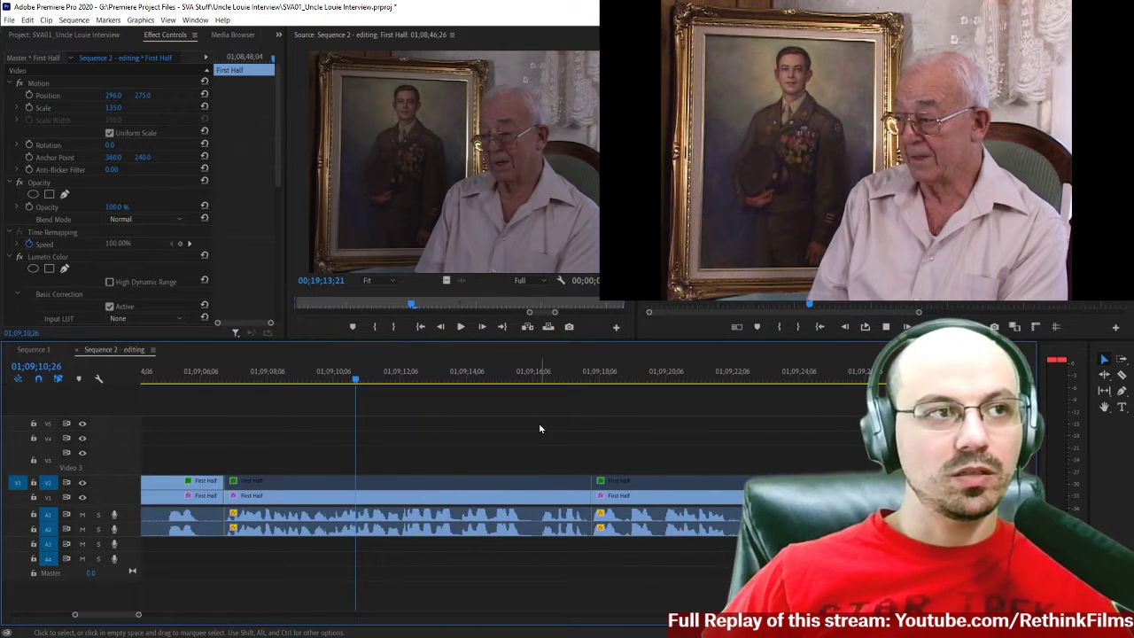
key("space")
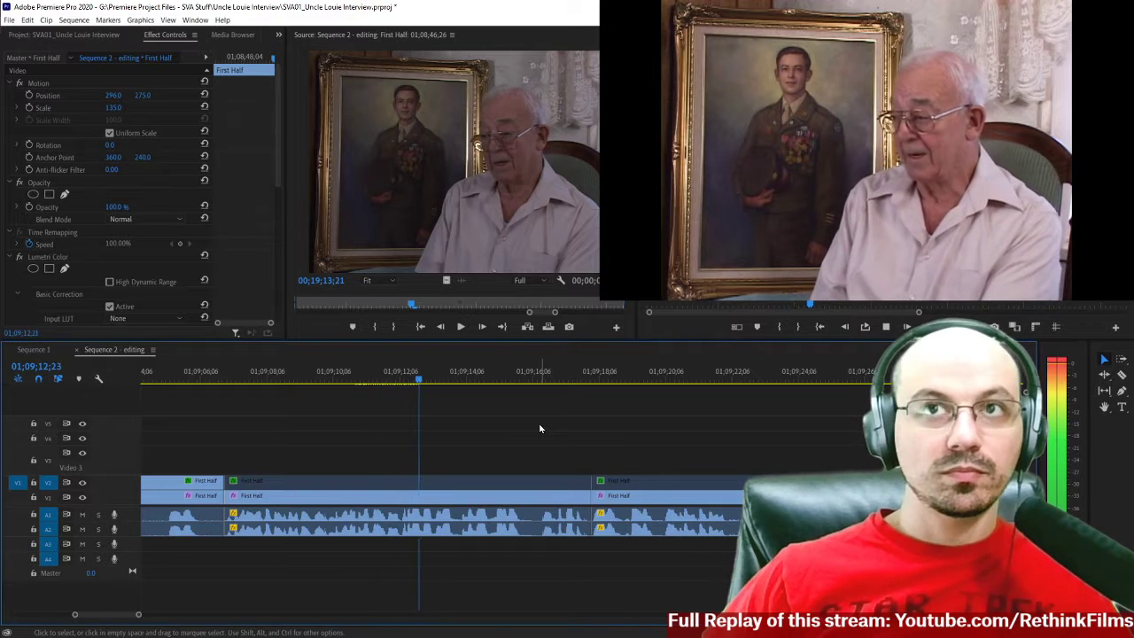
scroll(609, 429, "down", 1)
scroll(608, 432, "down", 5)
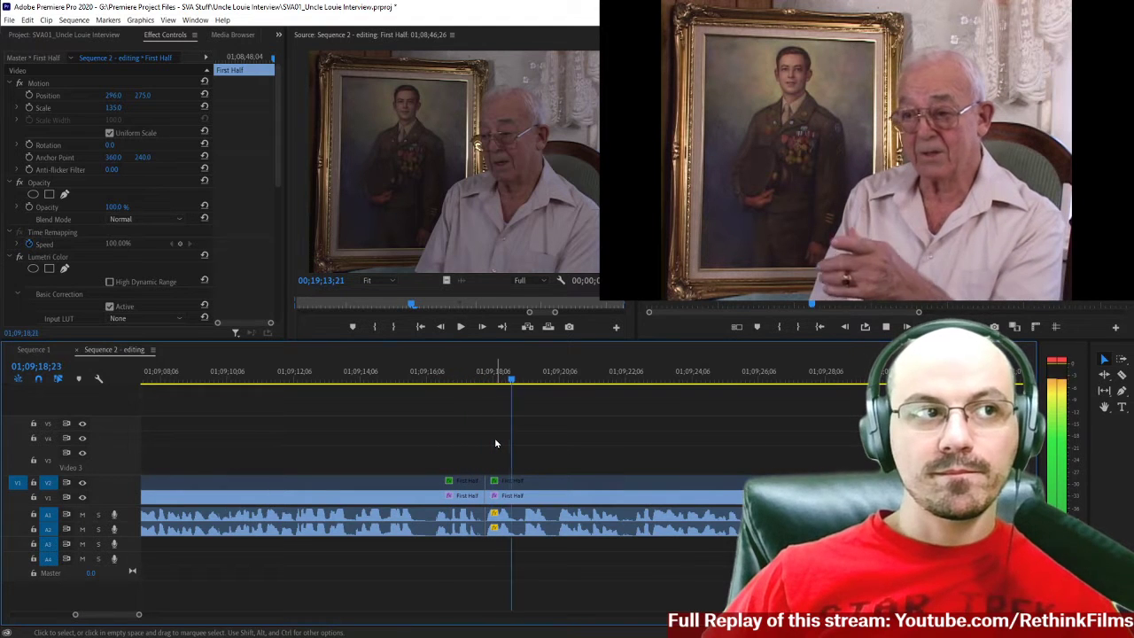
key("space")
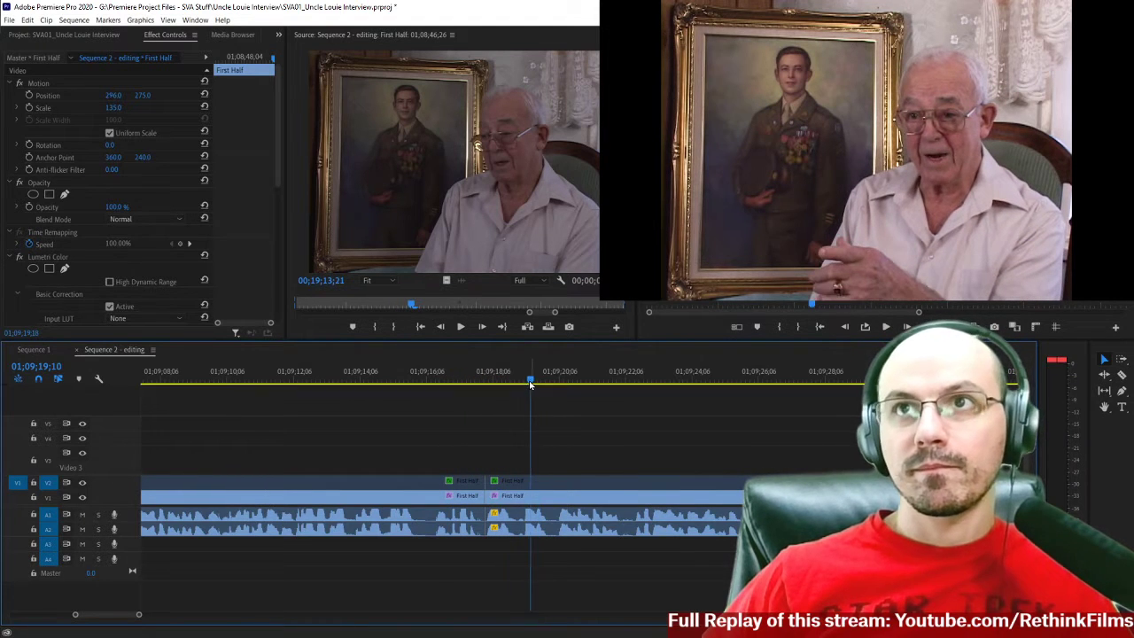
key("space")
Find the start of the unwanted speech after the cut and split the First Half video and audio at 01;09;19;14.
left_click(522, 382)
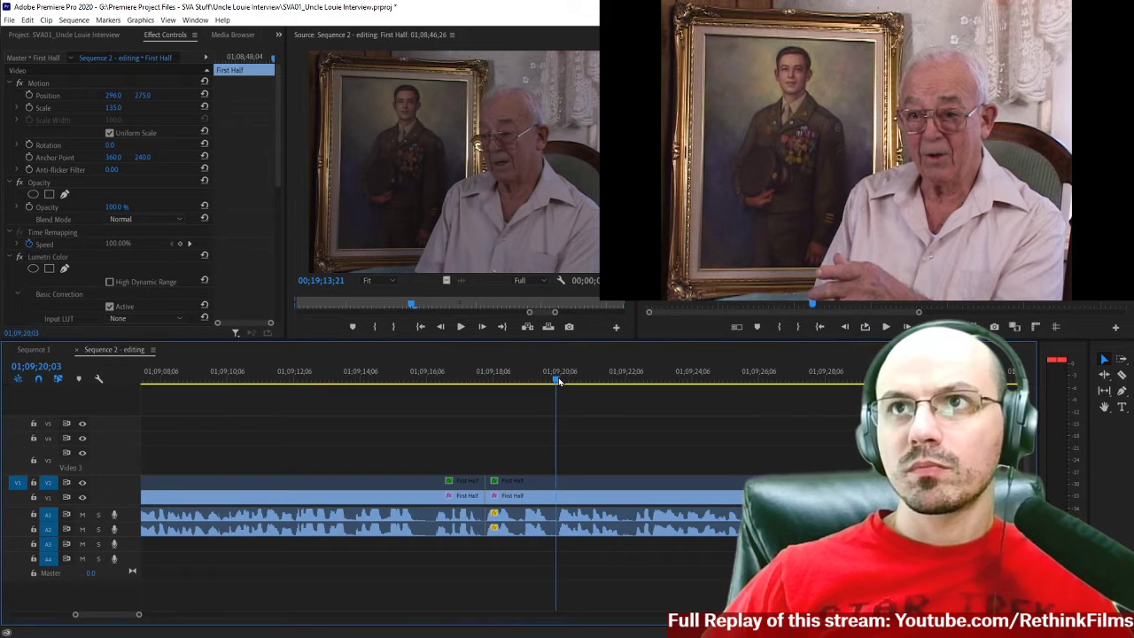
left_click_drag(534, 381, 524, 382)
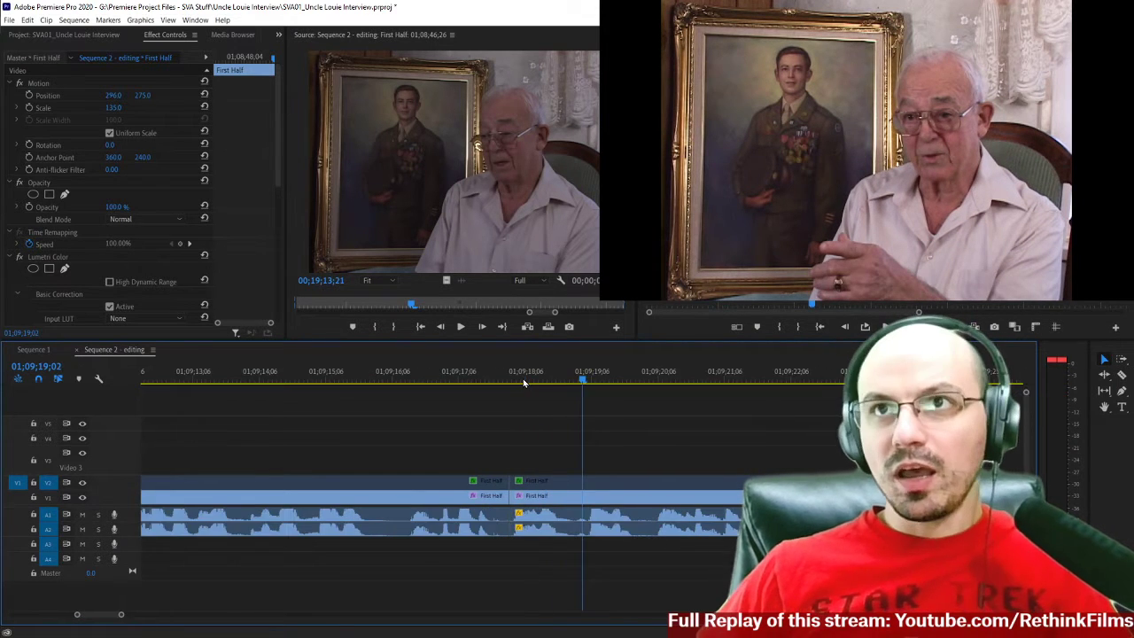
scroll(602, 451, "up", 2)
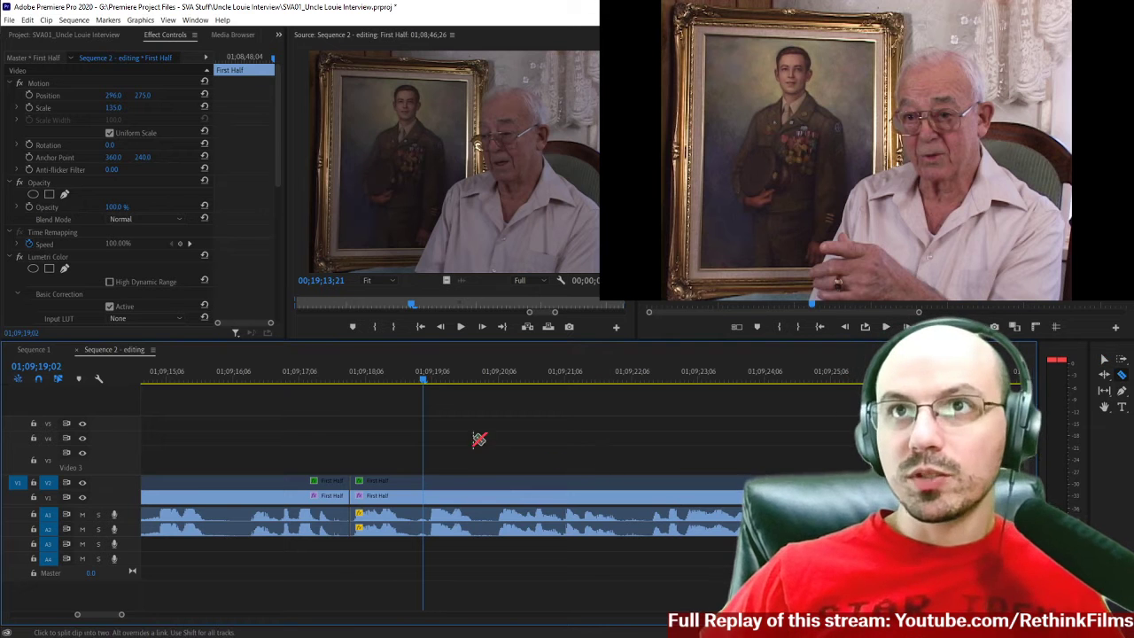
key("c")
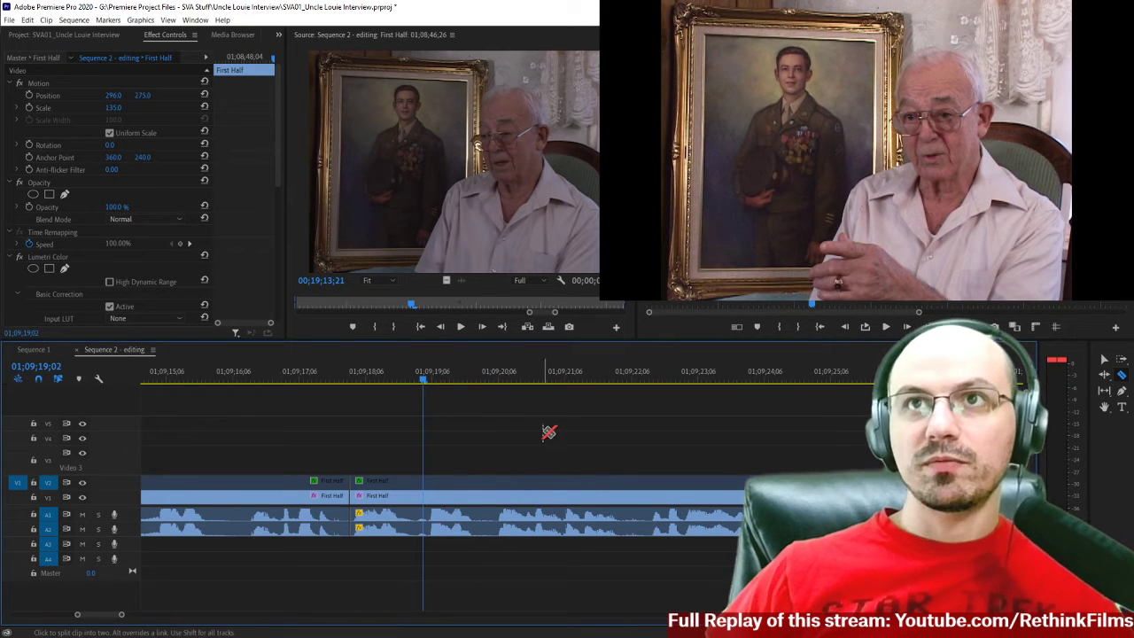
key("space")
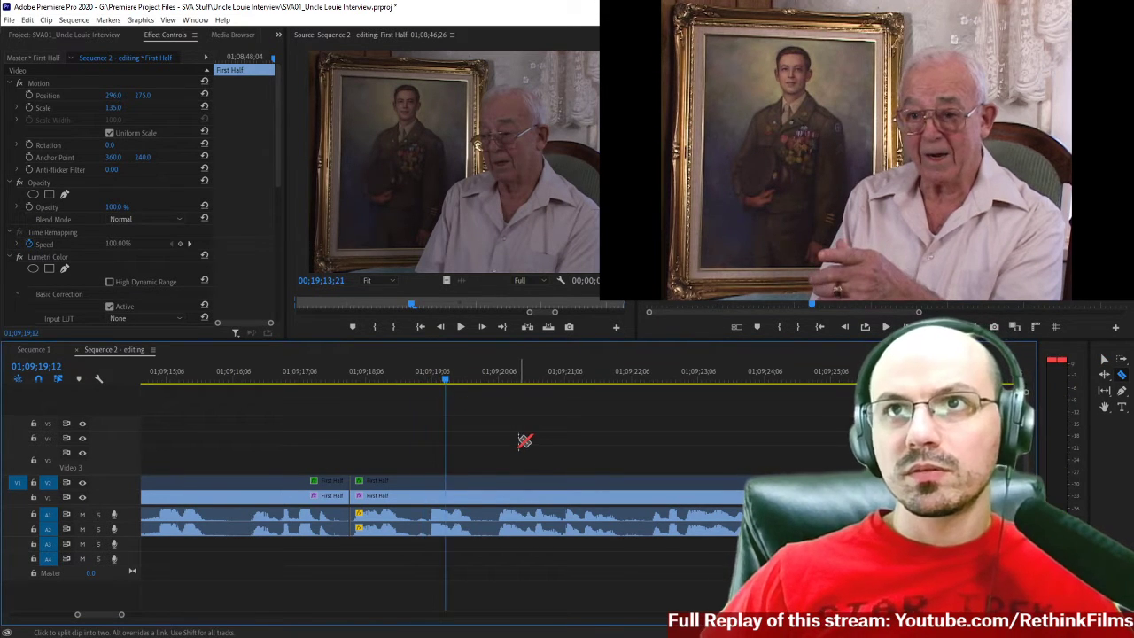
left_click(456, 490)
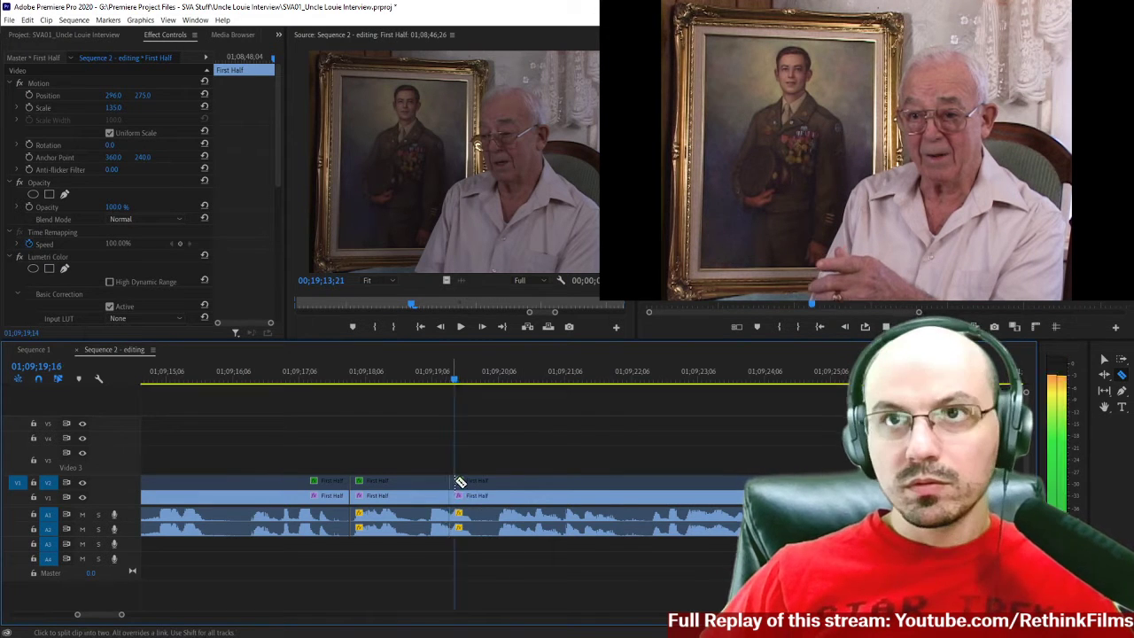
Play past the new split to find the end of the unwanted speech and split the interview again at 01;09;20;06.
left_click(432, 383)
key("space")
key("space")
key("space")
left_click(431, 382)
key("space")
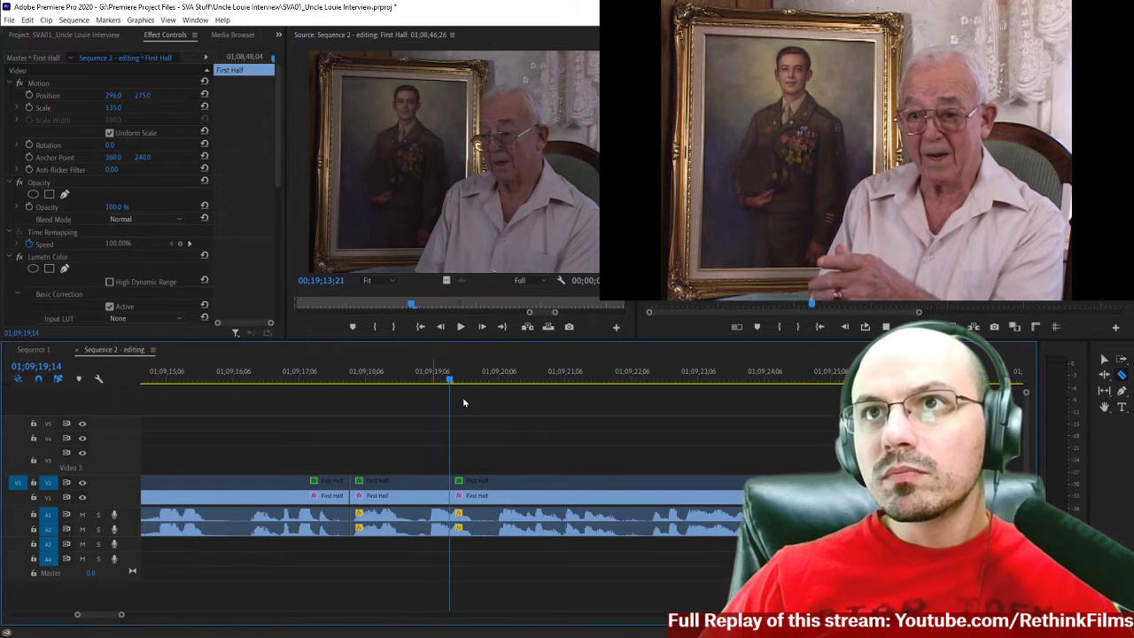
key("space")
left_click(501, 489)
Delete the short First Half section between the two splits on all tracks, closing the gap, and play across the join.
key("v")
left_click(470, 496)
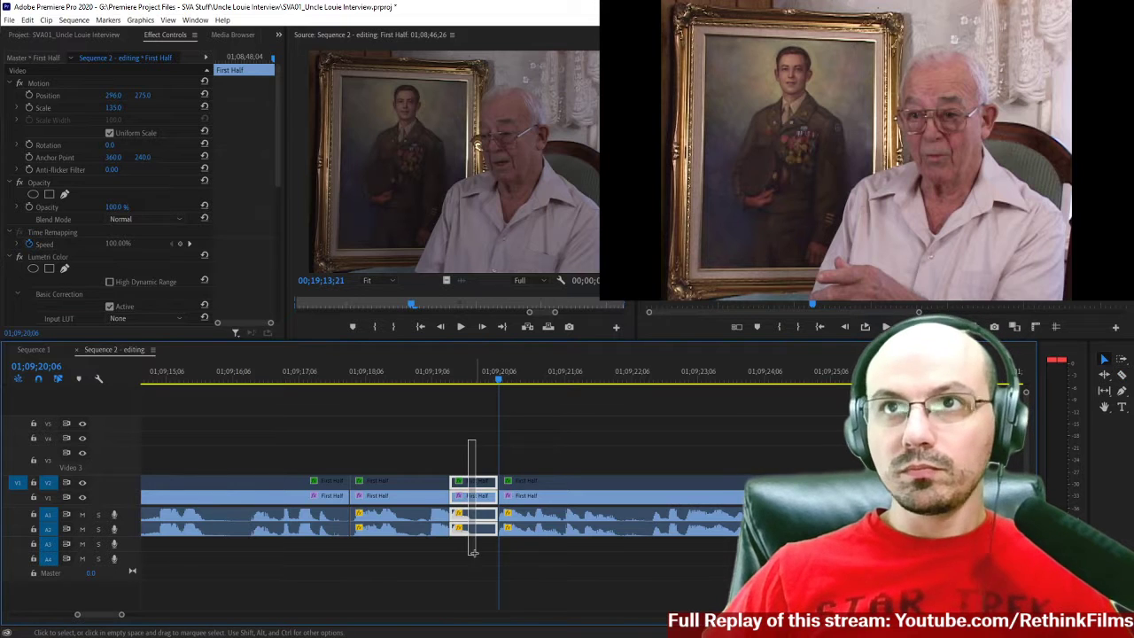
key("Delete")
left_click(471, 502)
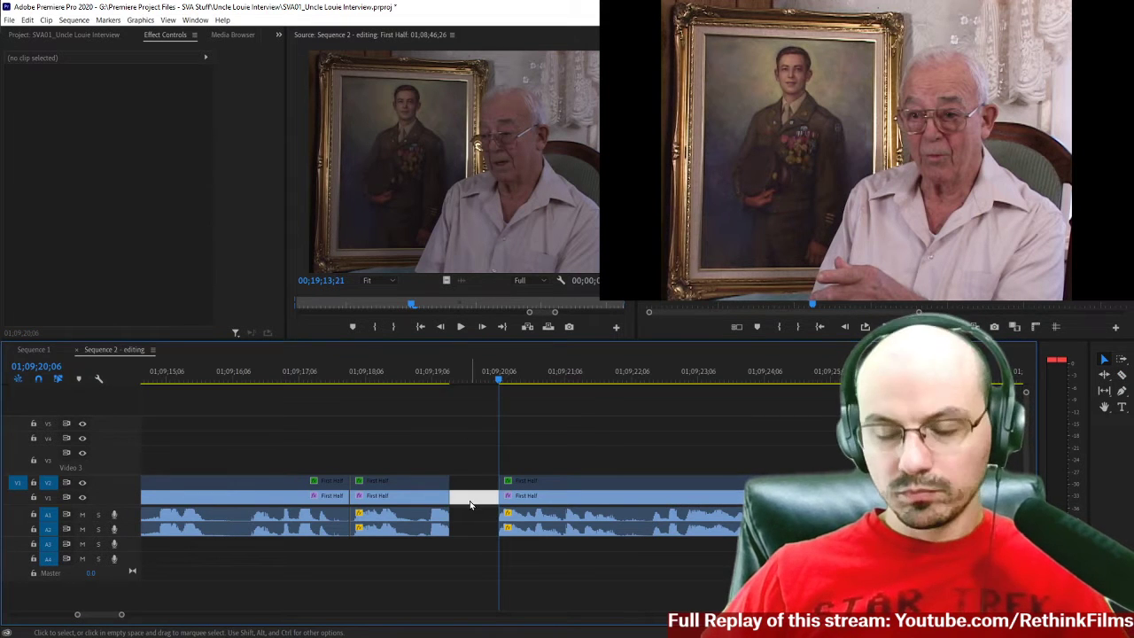
key("Delete")
left_click(390, 383)
key("space")
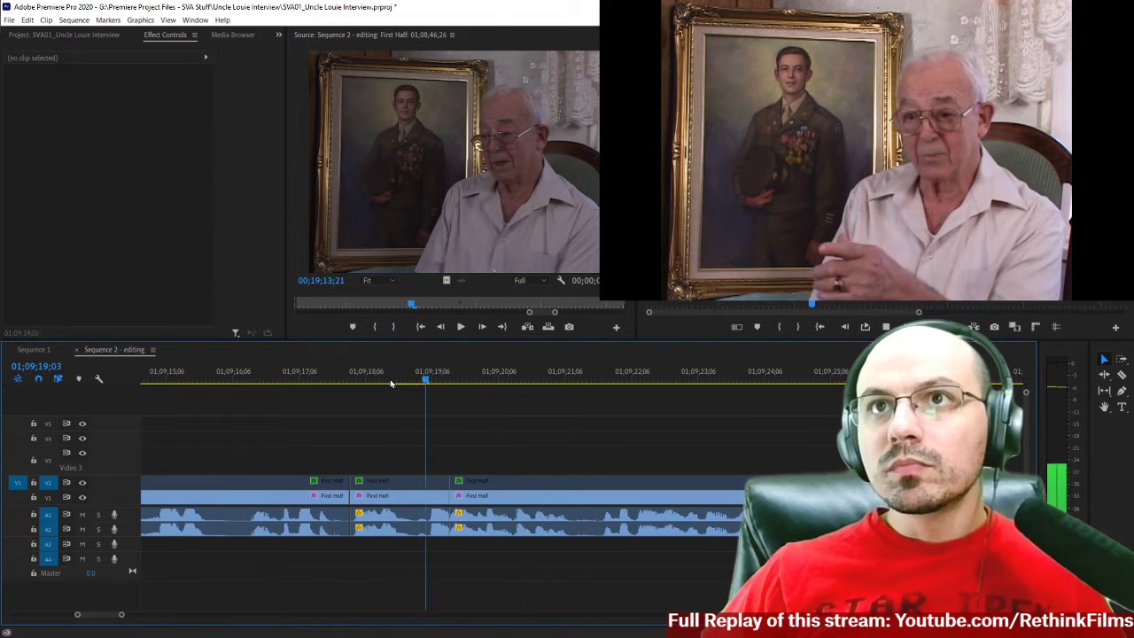
Add the default Constant Power transition to the A1 edit at 01;09;19;14 and set its duration to 2 frames.
right_click(443, 516)
left_click(496, 584)
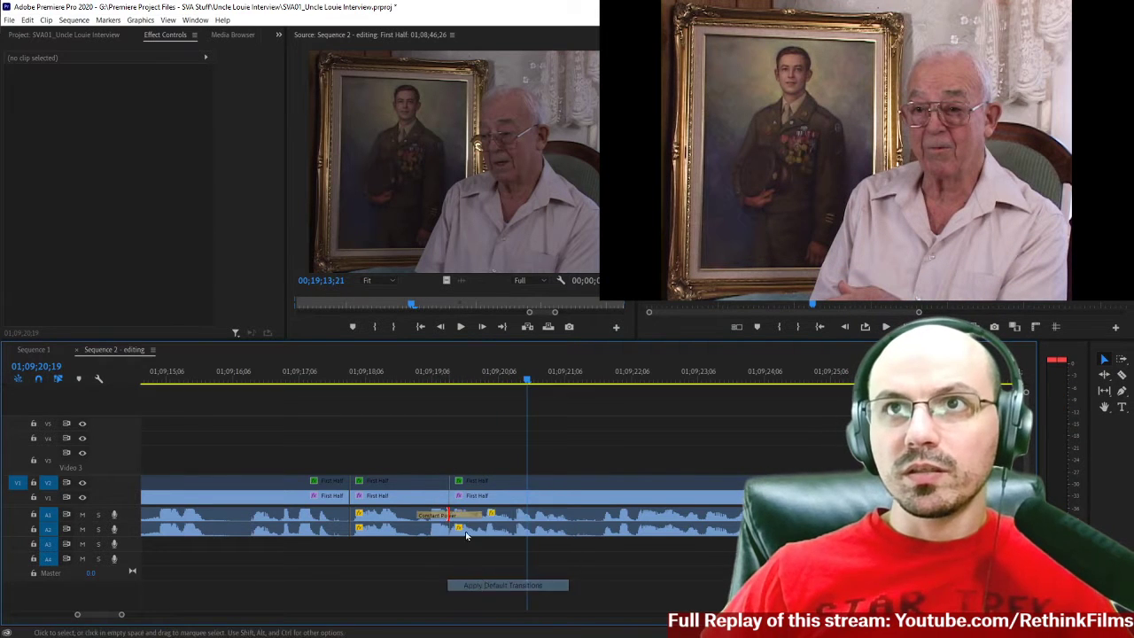
left_click(441, 519)
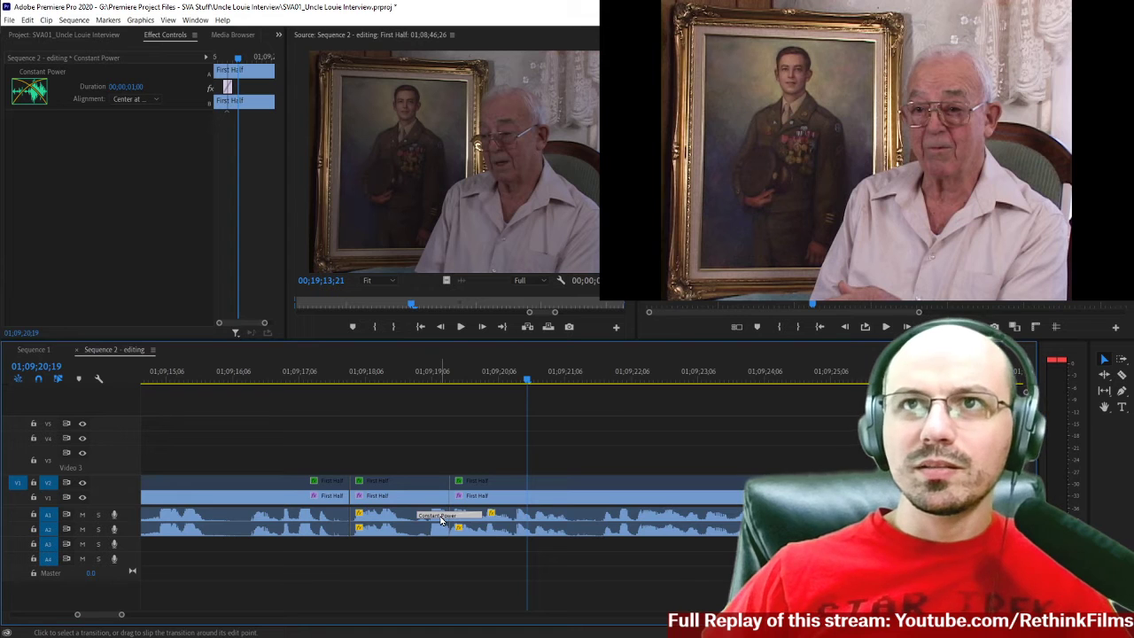
right_click(442, 520)
left_click(470, 529)
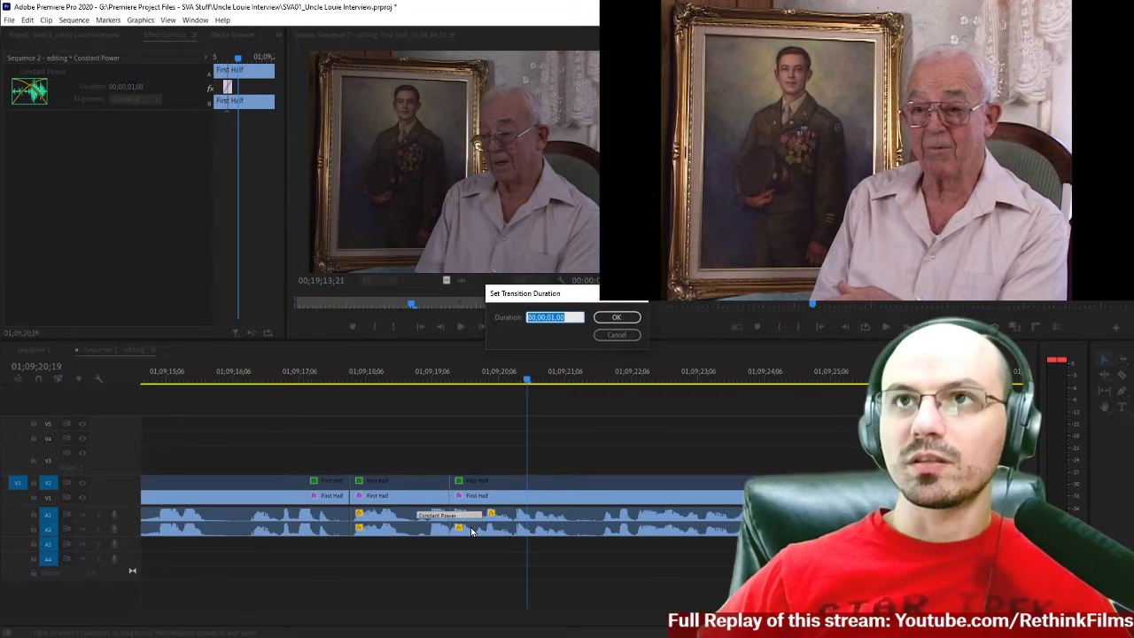
type("2")
key("Return")
Add the default Constant Power transition to the A2 edit at 01;09;19;14, set its duration to 1 frame, and play across the join.
left_click(450, 528)
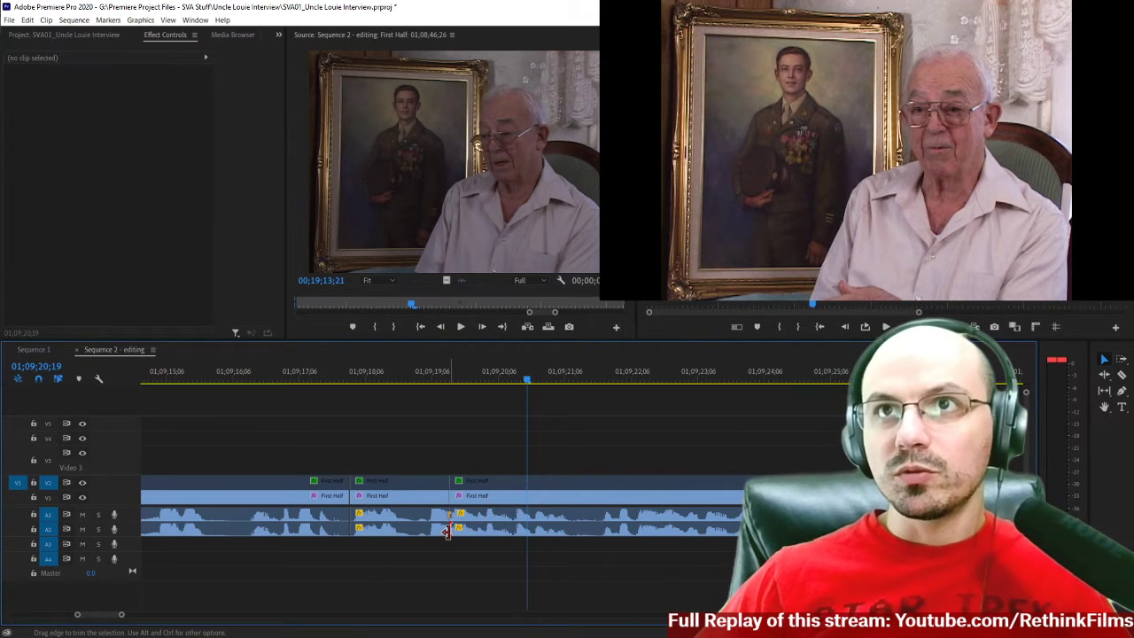
right_click(449, 532)
left_click(456, 600)
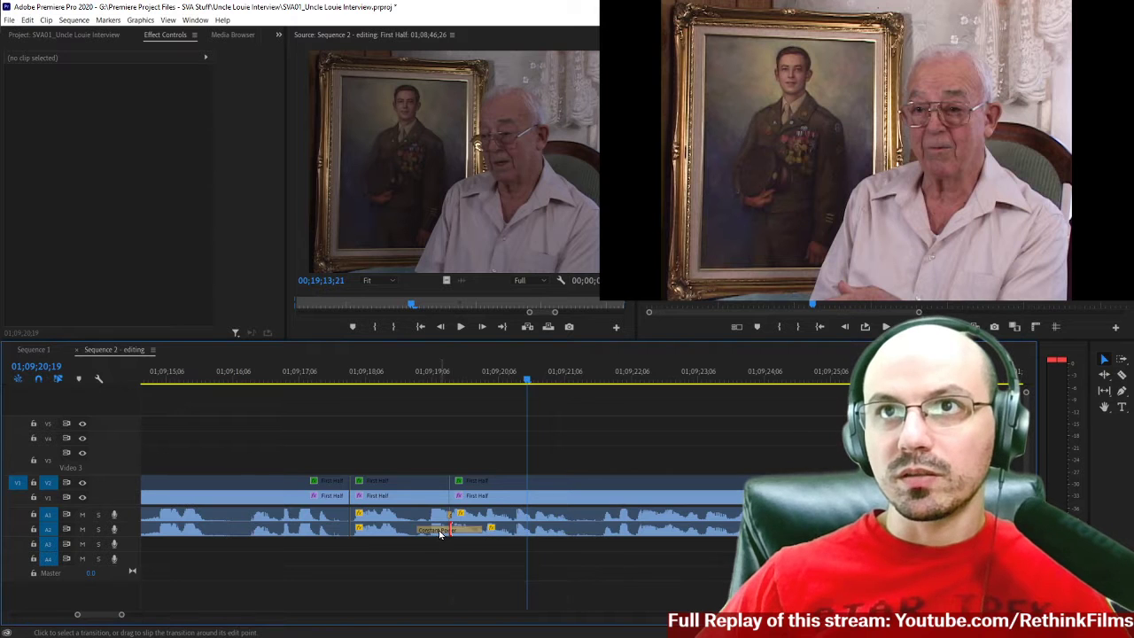
right_click(438, 532)
left_click(454, 538)
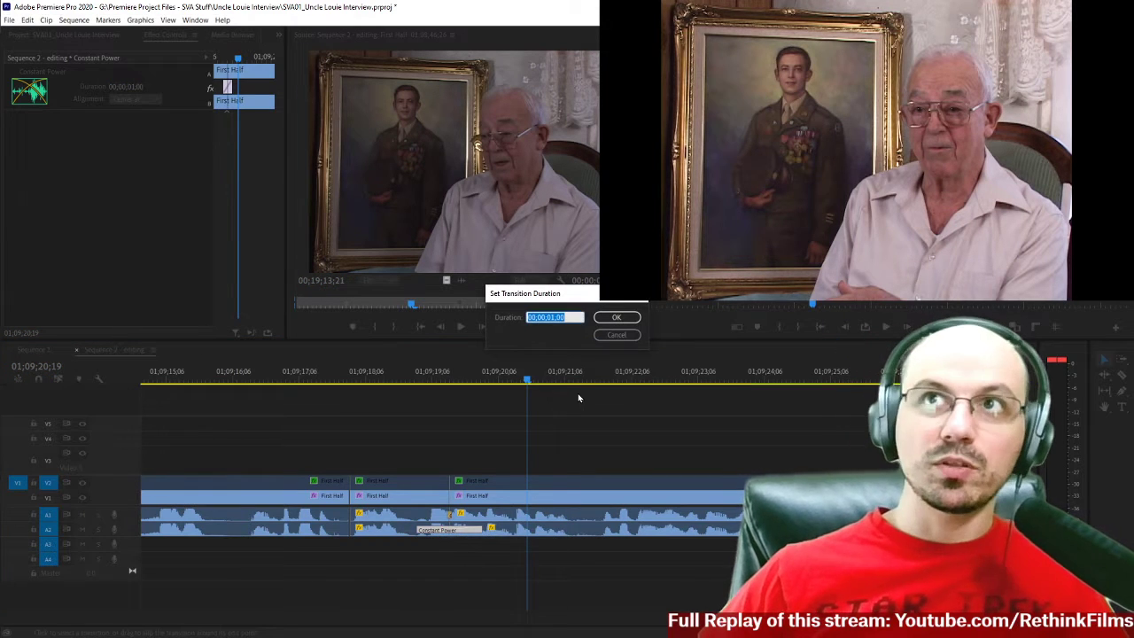
type("1")
key("Return")
left_click(414, 383)
key("space")
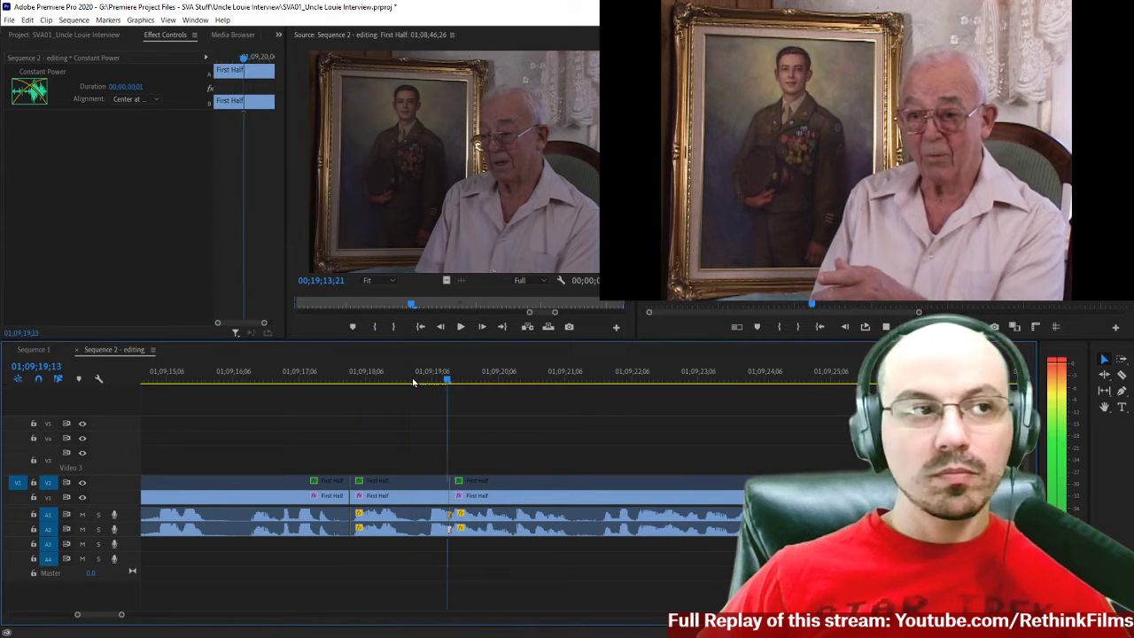
left_click(292, 383)
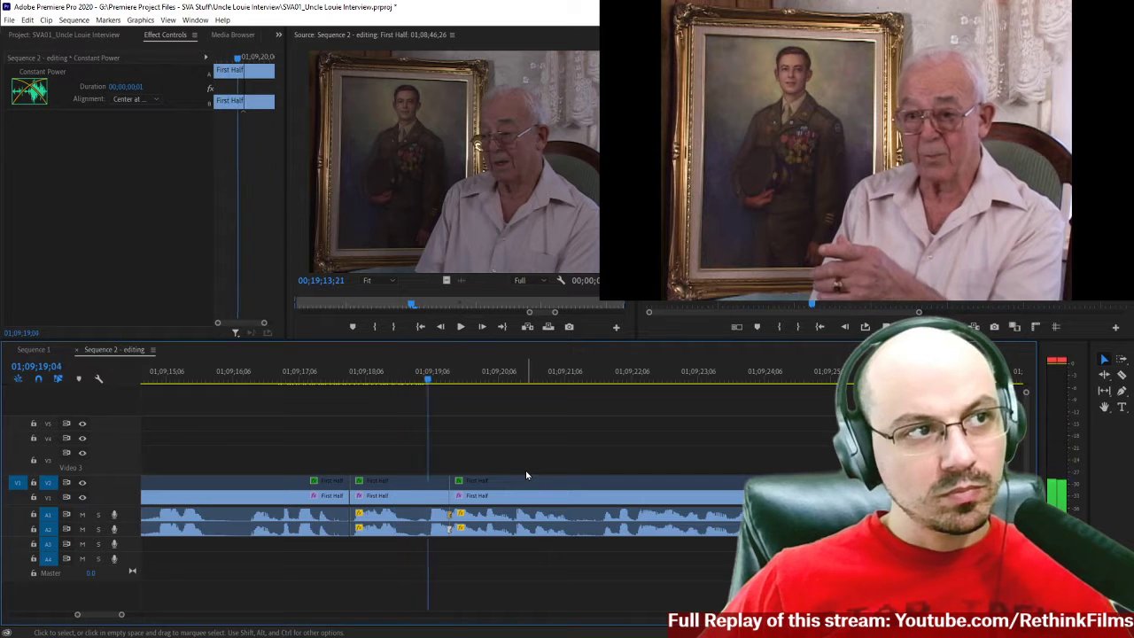
key("space")
Enable the short V2 First Half clip at 01;09;18 to use its closer framing, and play across the cut that follows.
key("minus")
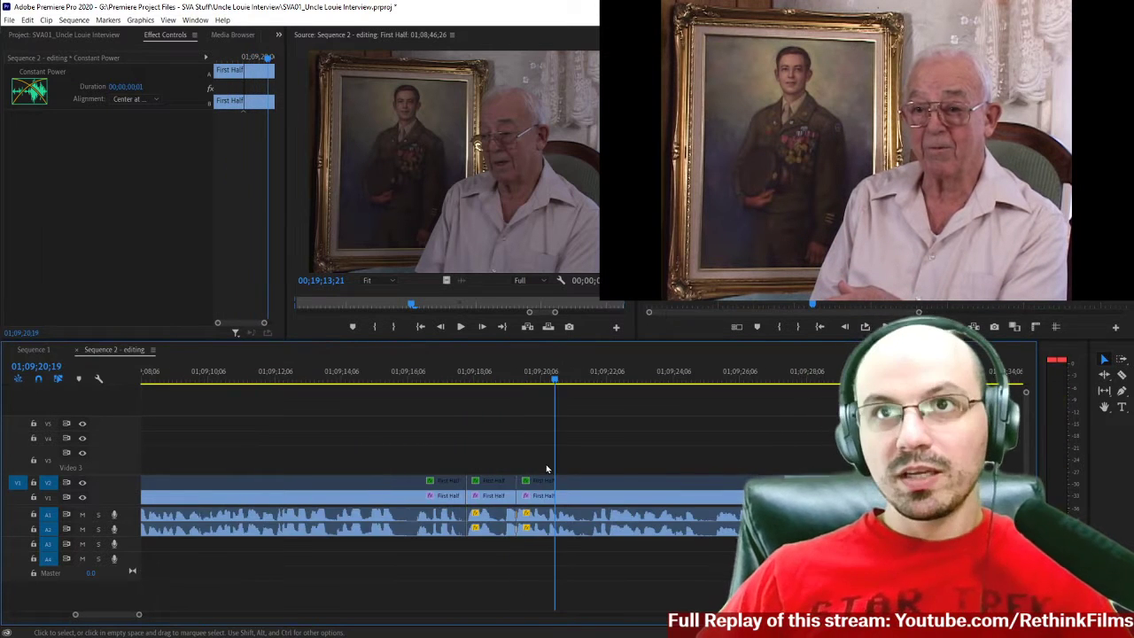
key("minus")
key("minus")
key("minus")
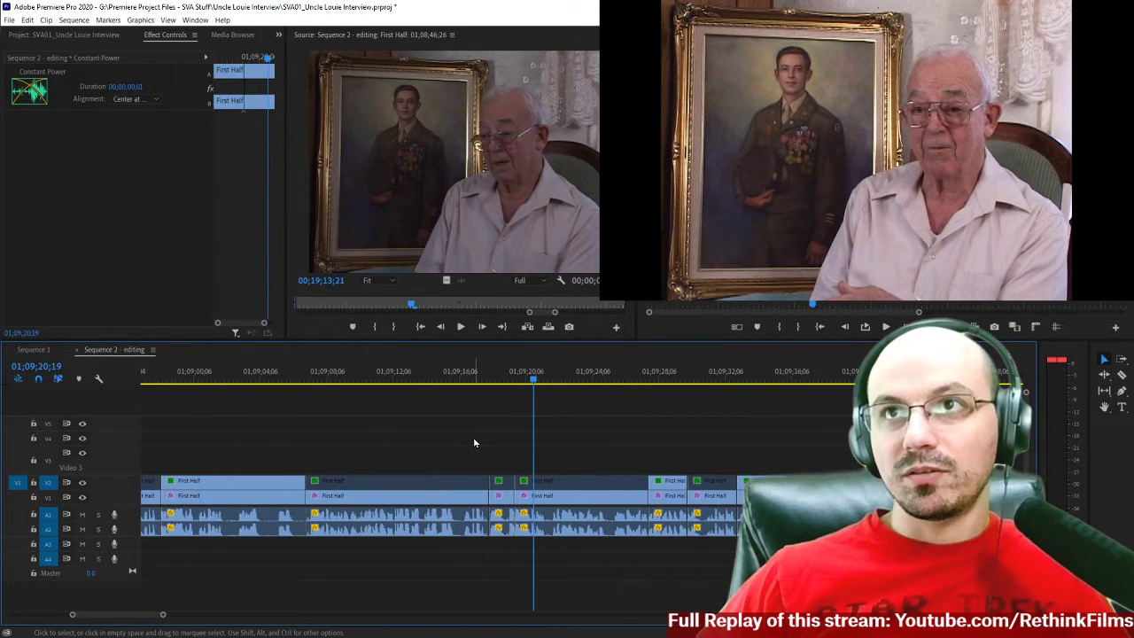
left_click(296, 376)
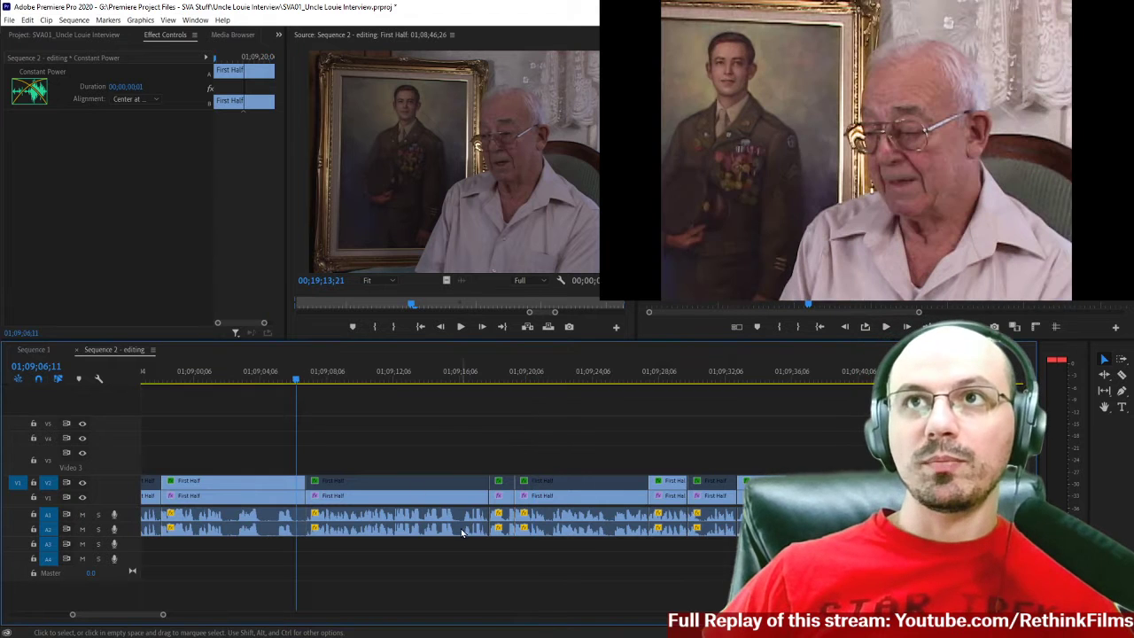
left_click(497, 484)
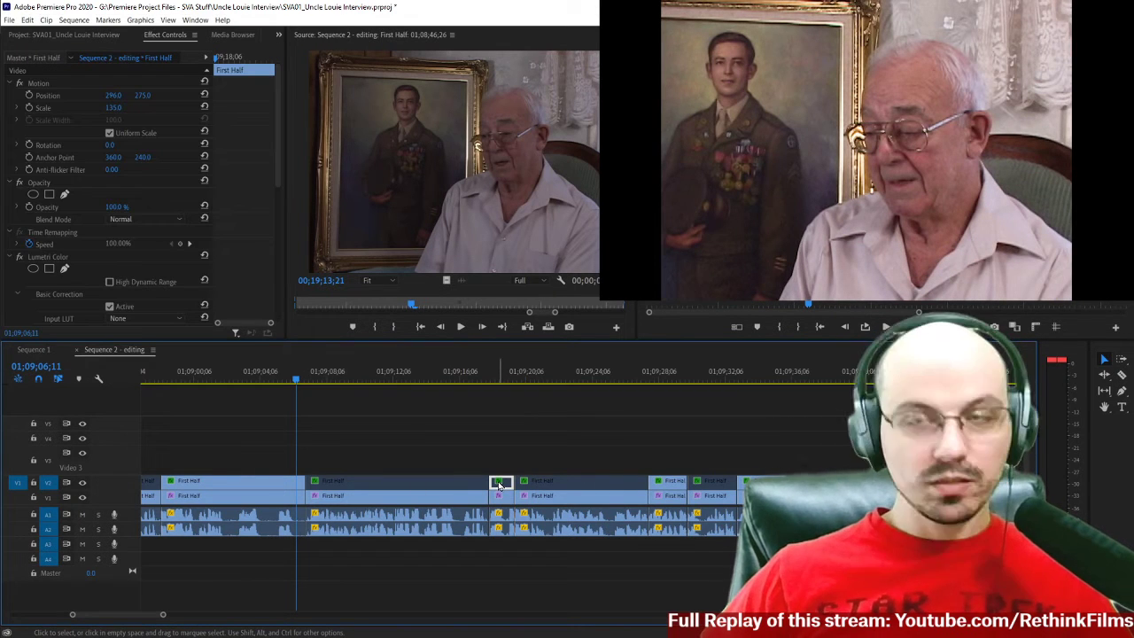
left_click(498, 375)
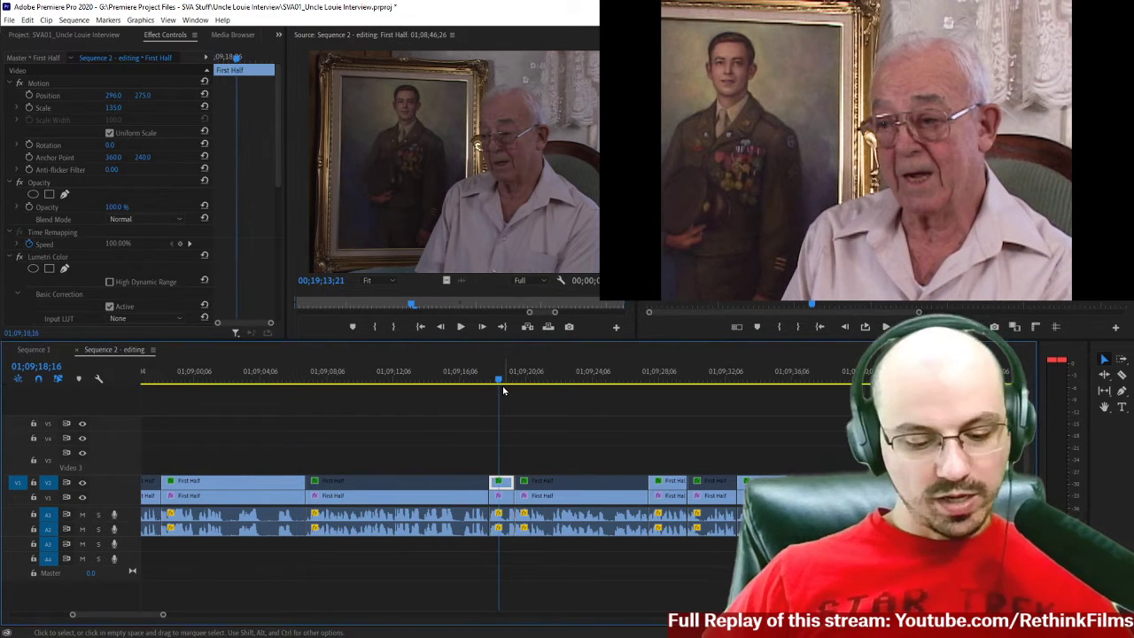
key("space")
key("space")
scroll(485, 466, "down", 1)
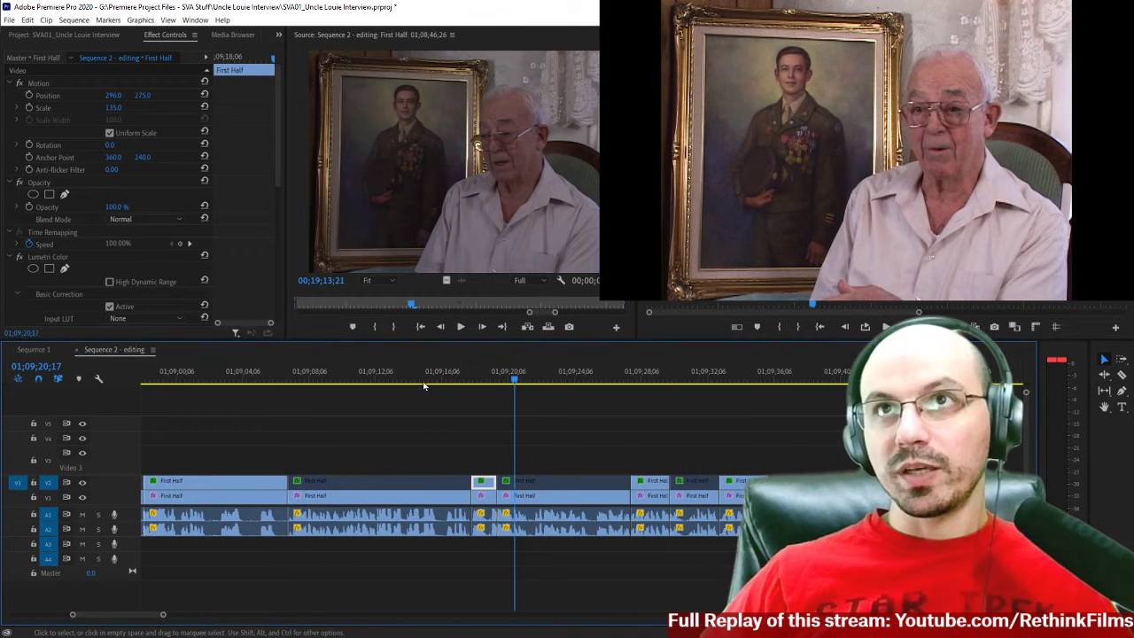
Play the long wide-framed First Half section from 01;09;06;26 to find a suitable point for switching to the closer framing.
left_click(391, 377)
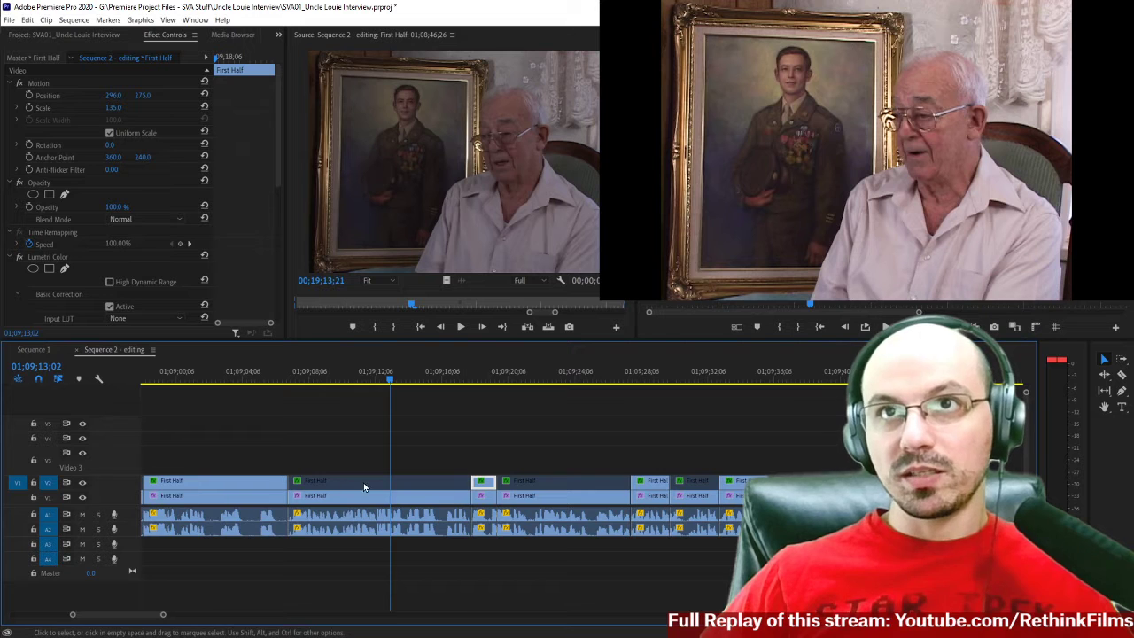
left_click(288, 384)
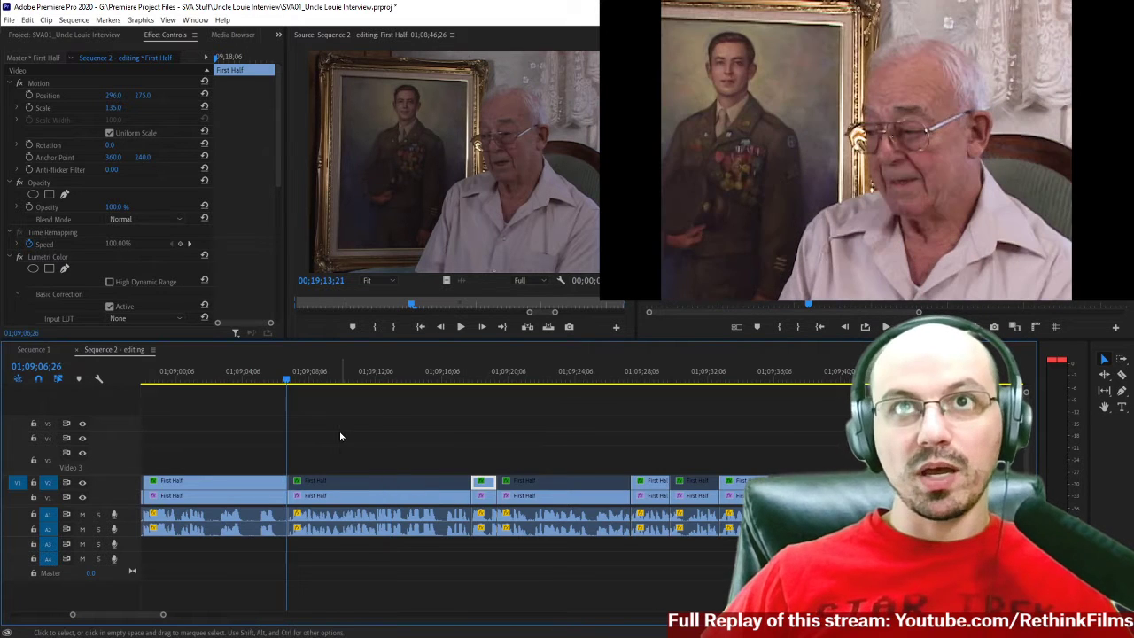
key("space")
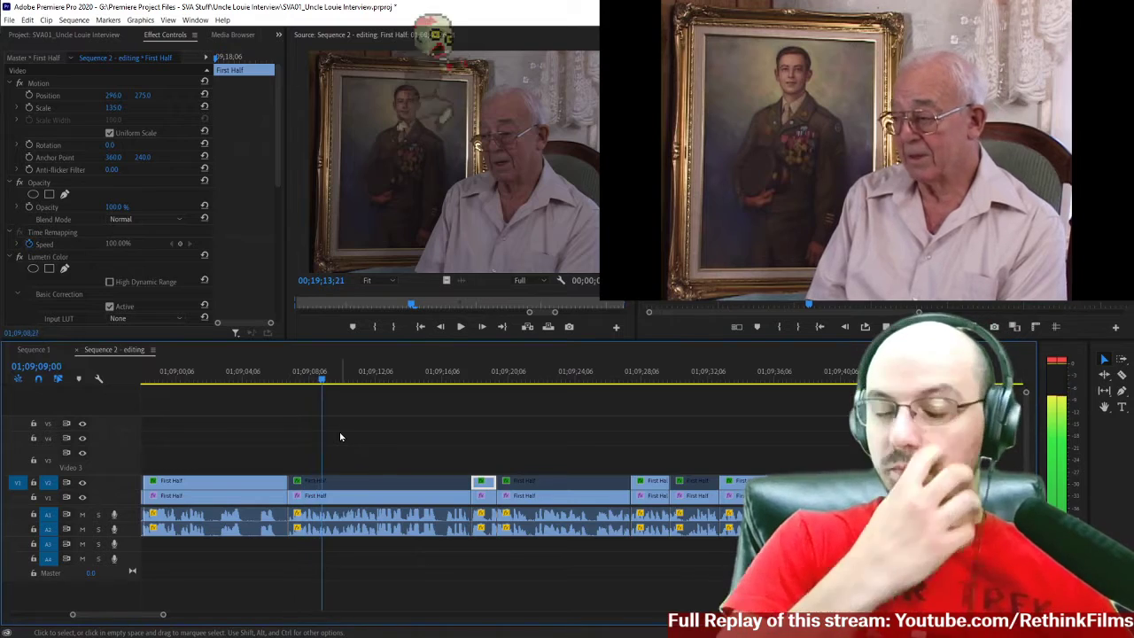
key("=")
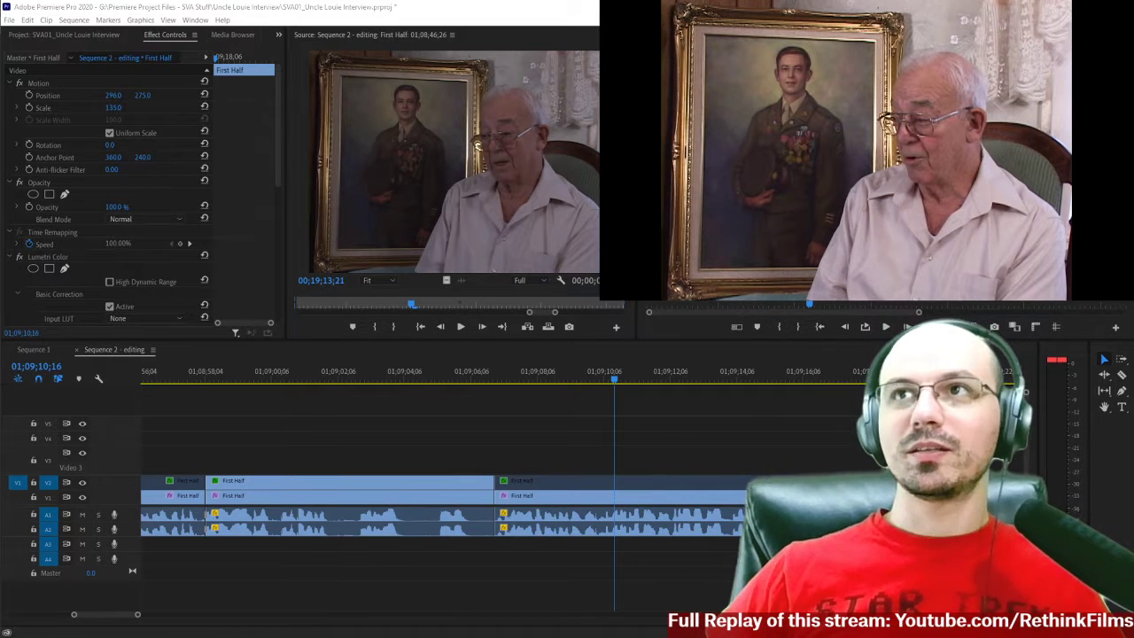
left_click(568, 371)
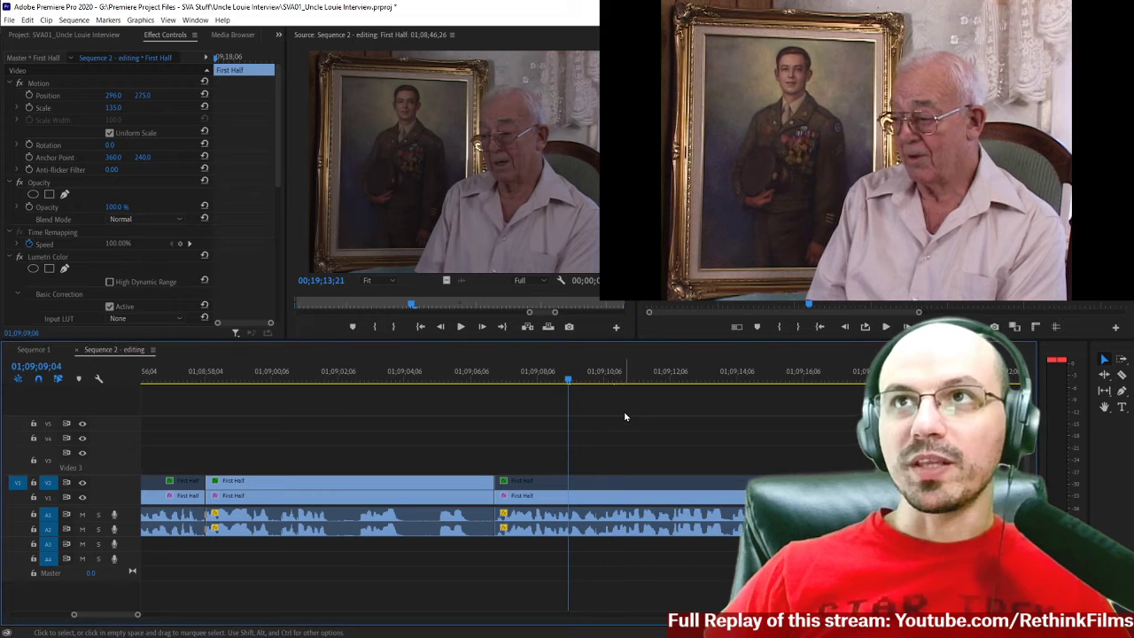
key("space")
scroll(670, 433, "down", 2)
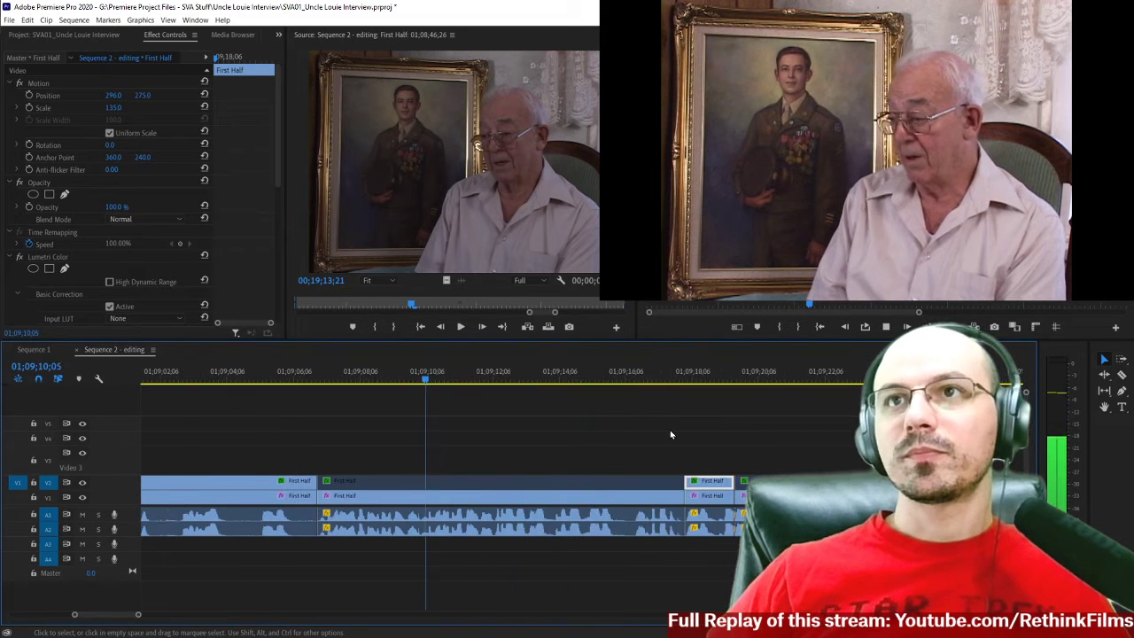
key("space")
Split the disabled V2 First Half clip at about 01;09;12 and enable its second piece to switch to the closer framing.
key("c")
left_click(502, 480)
key("v")
left_click(545, 486)
key("space")
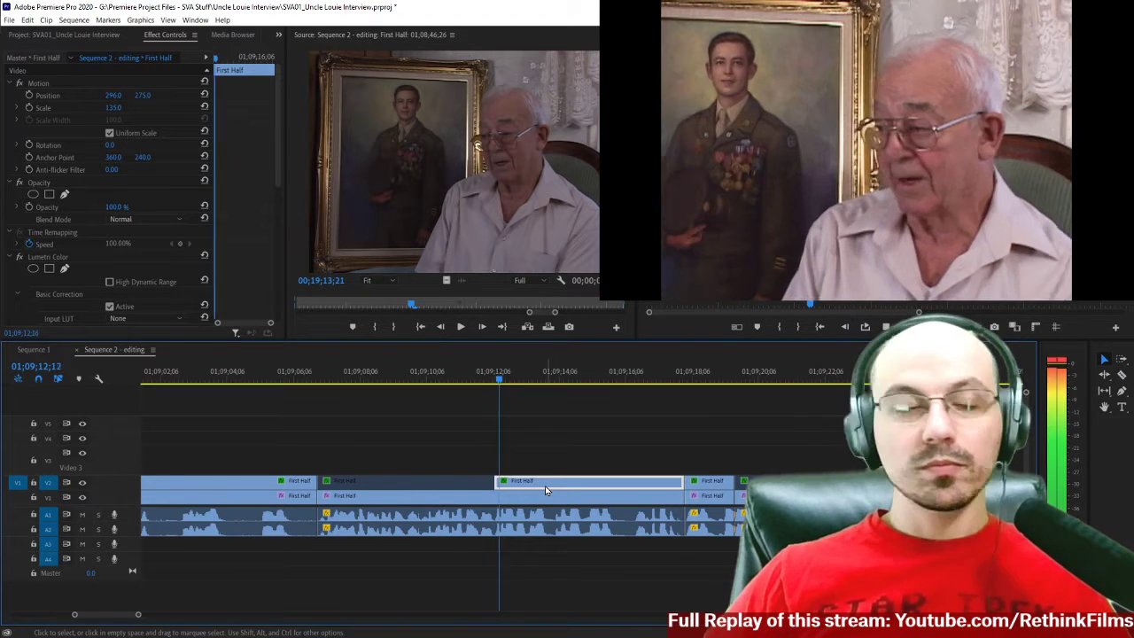
Play the interview from before the new framing cut through the following cuts and into the map pan cutaway.
left_click(252, 381)
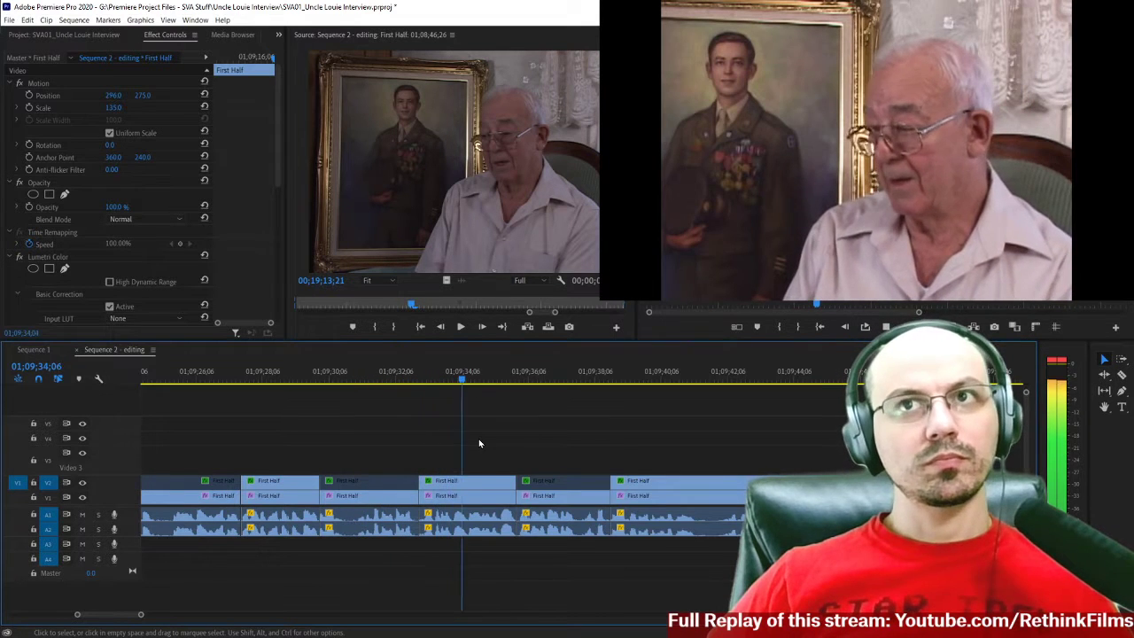
scroll(478, 443, "down", 2)
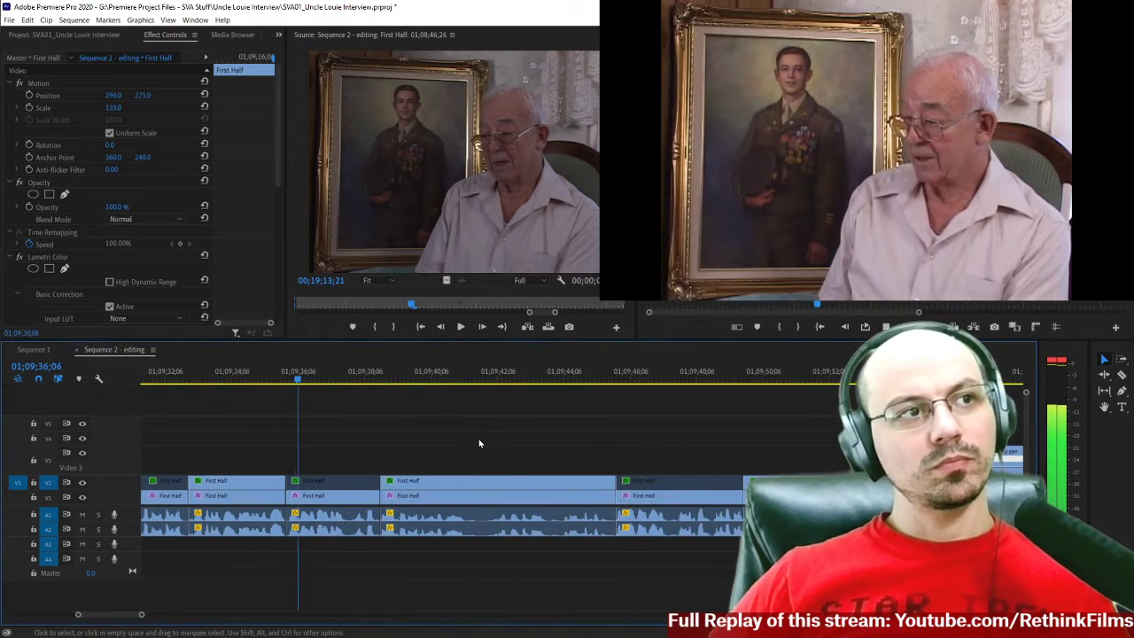
scroll(479, 443, "up", 6)
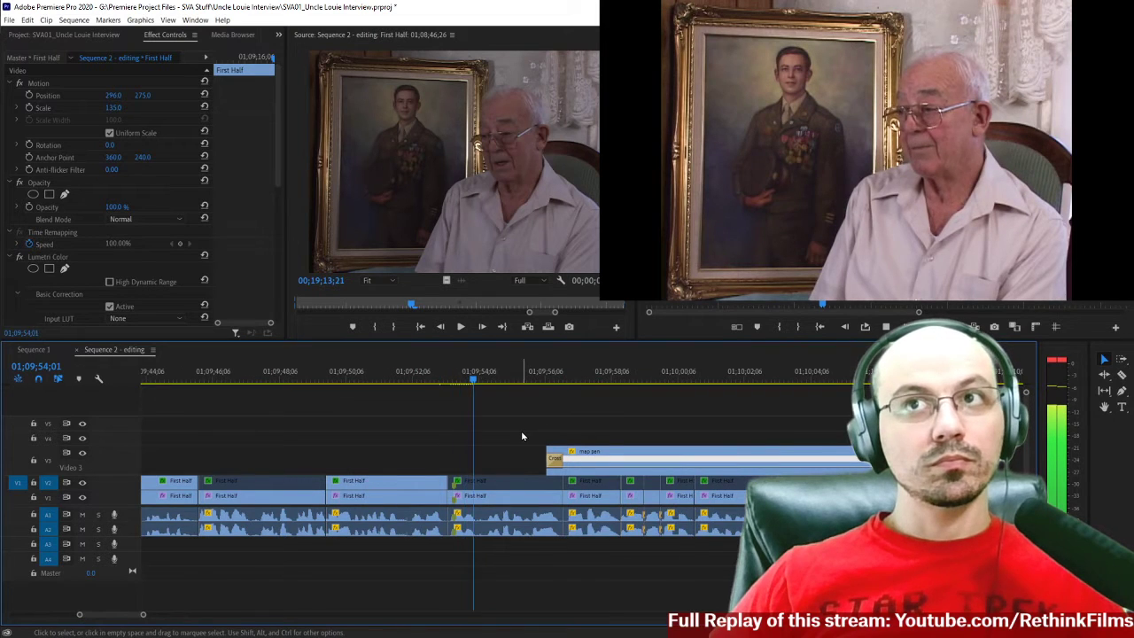
key("minus")
key("minus")
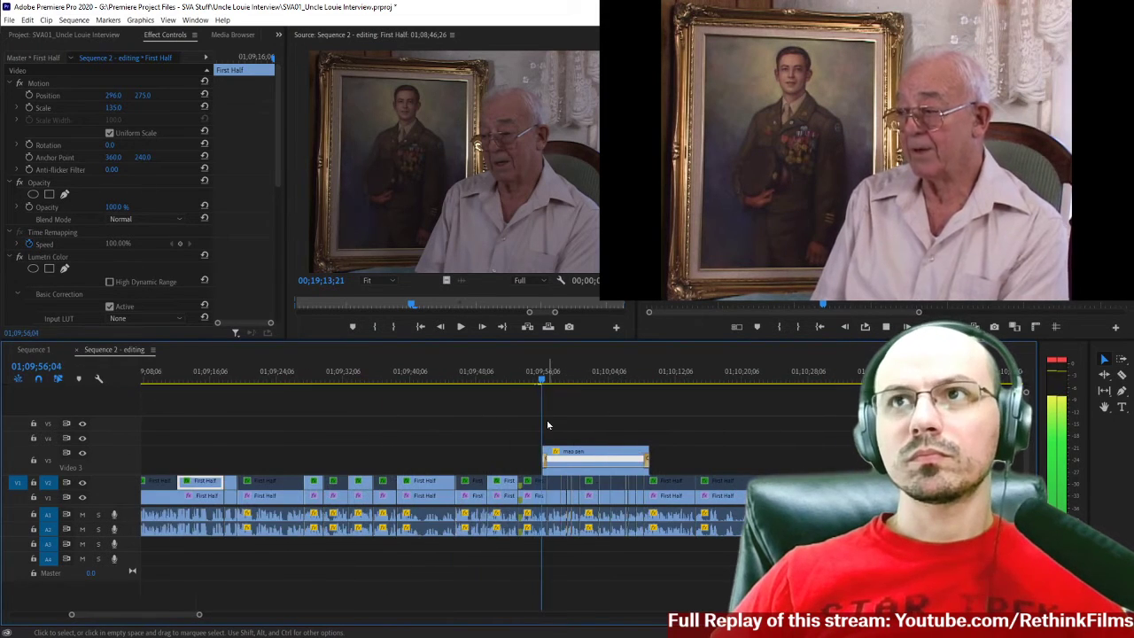
scroll(548, 426, "down", 3)
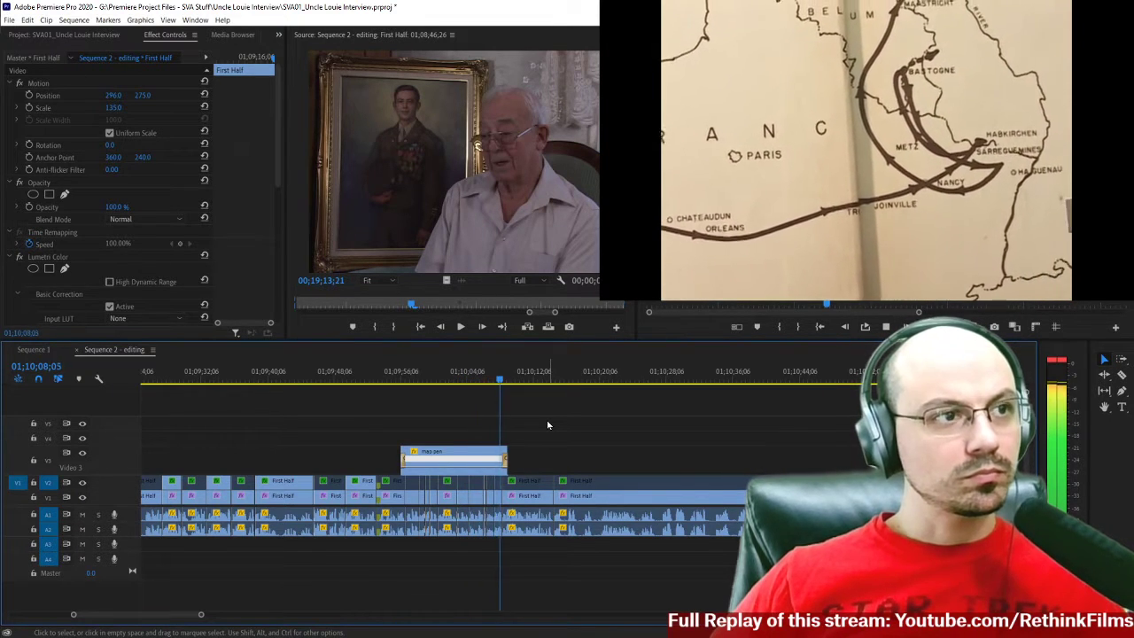
Replay the end of the map pan cutaway and review the return to the interview up to 01;10;17;24.
left_click_drag(492, 380, 488, 381)
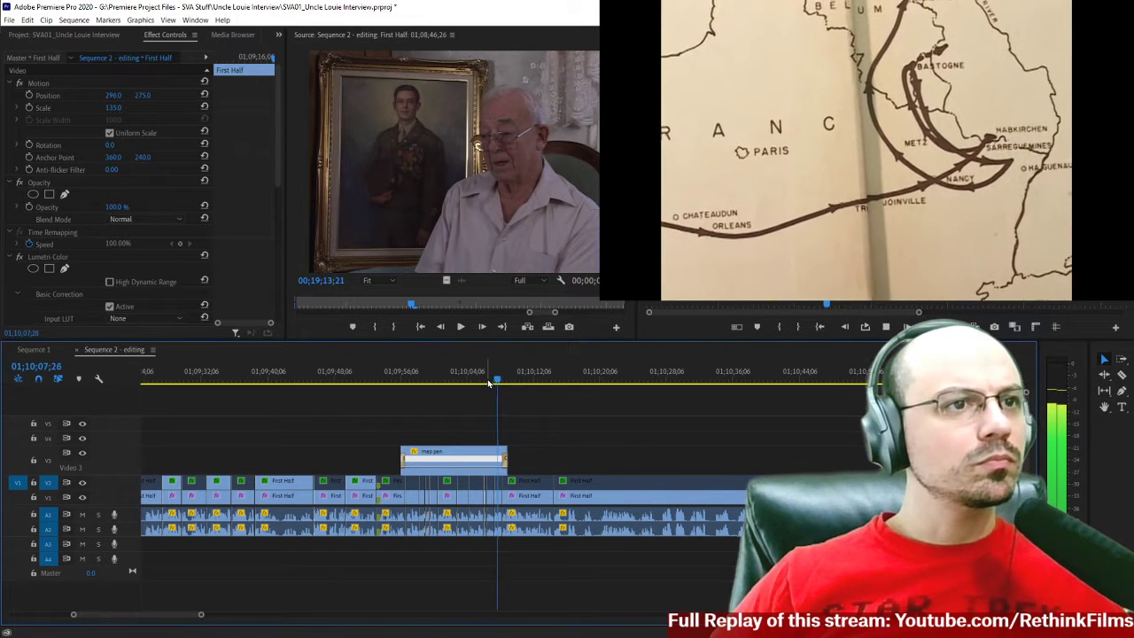
key("space")
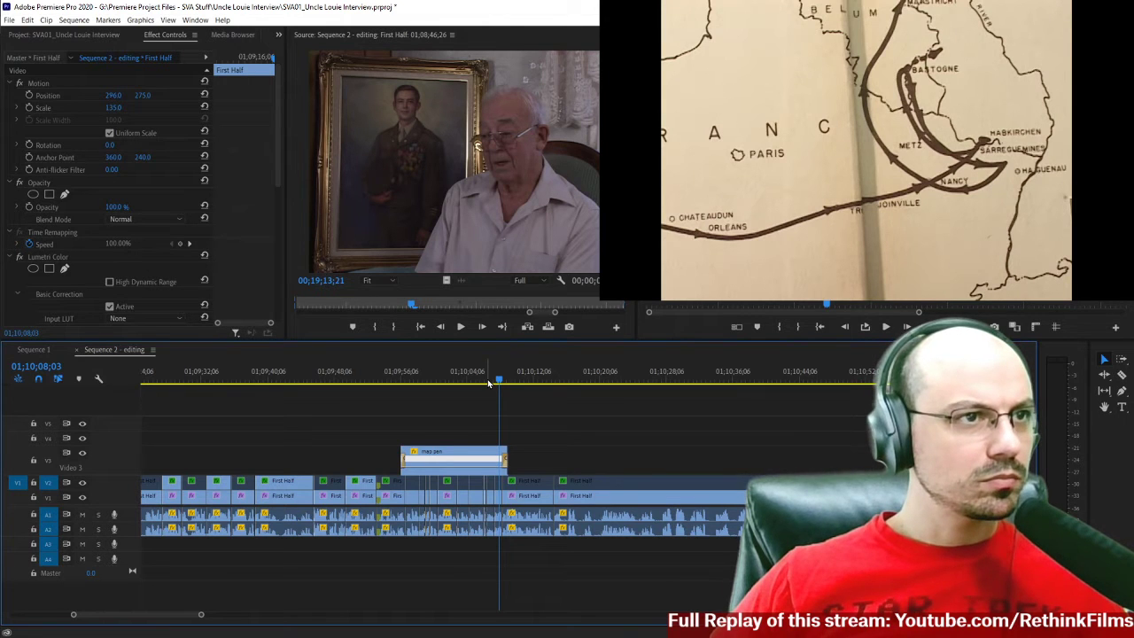
key("space")
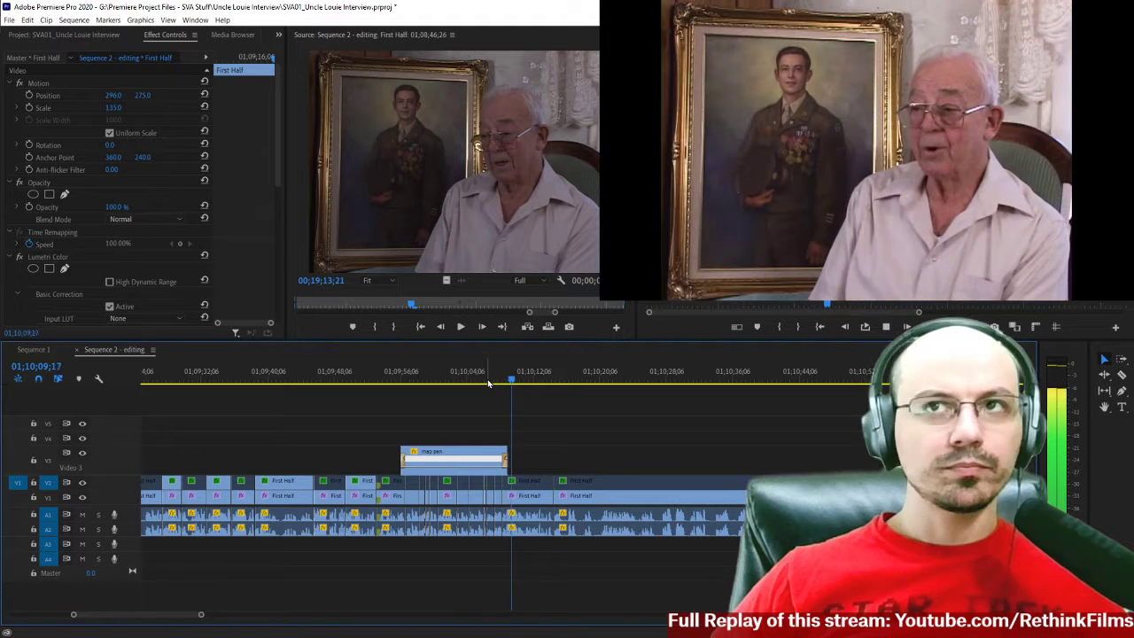
scroll(584, 421, "down", 2)
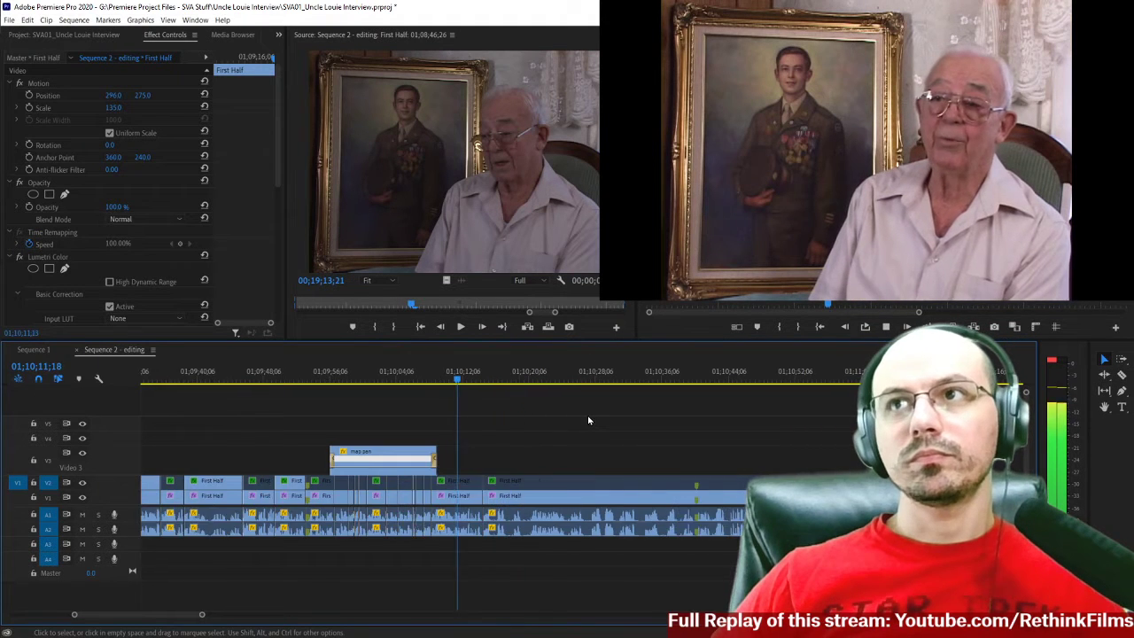
scroll(589, 420, "down", 2)
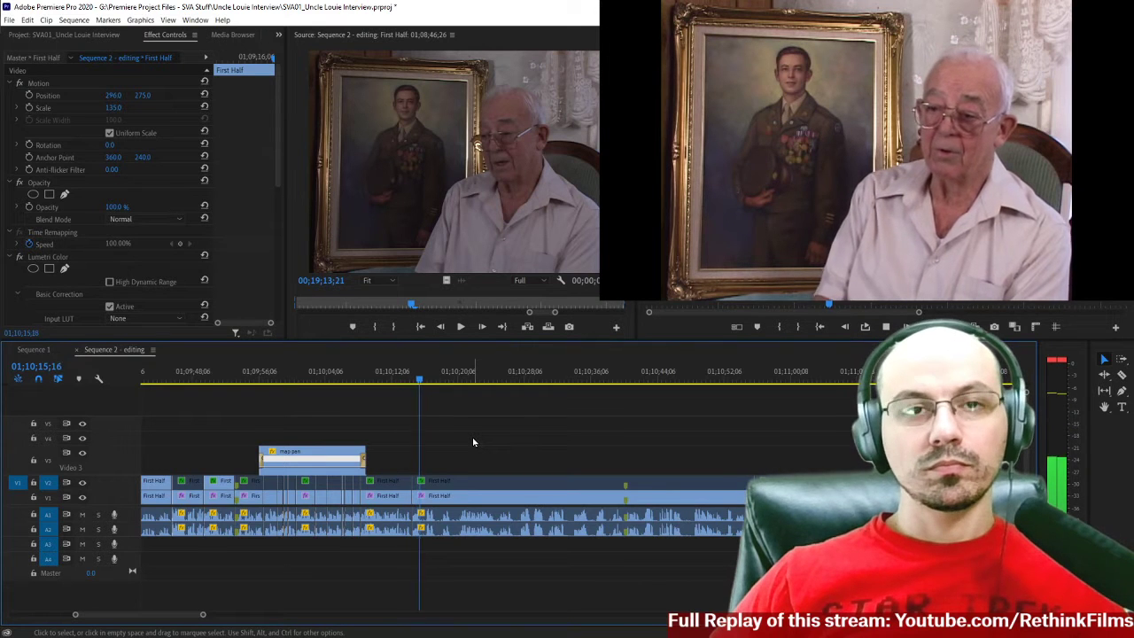
scroll(473, 442, "down", 3)
key("space")
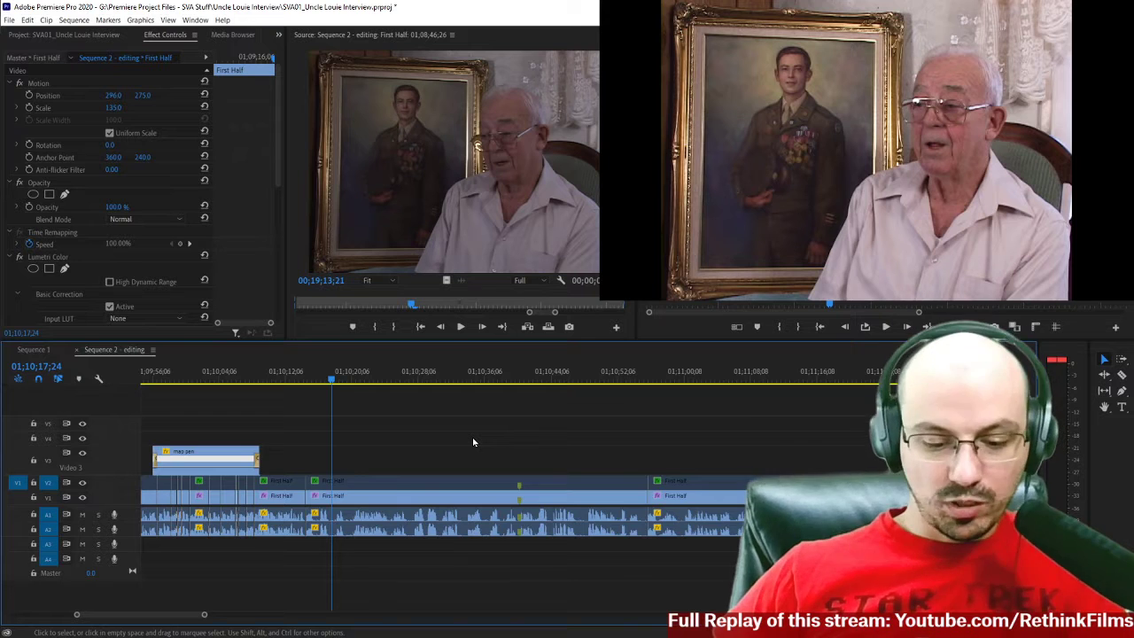
Examine the remaining uncut interview and its markers, and open the First Half clip starting at 01;10;55;26 in the source view.
scroll(473, 442, "down", 5)
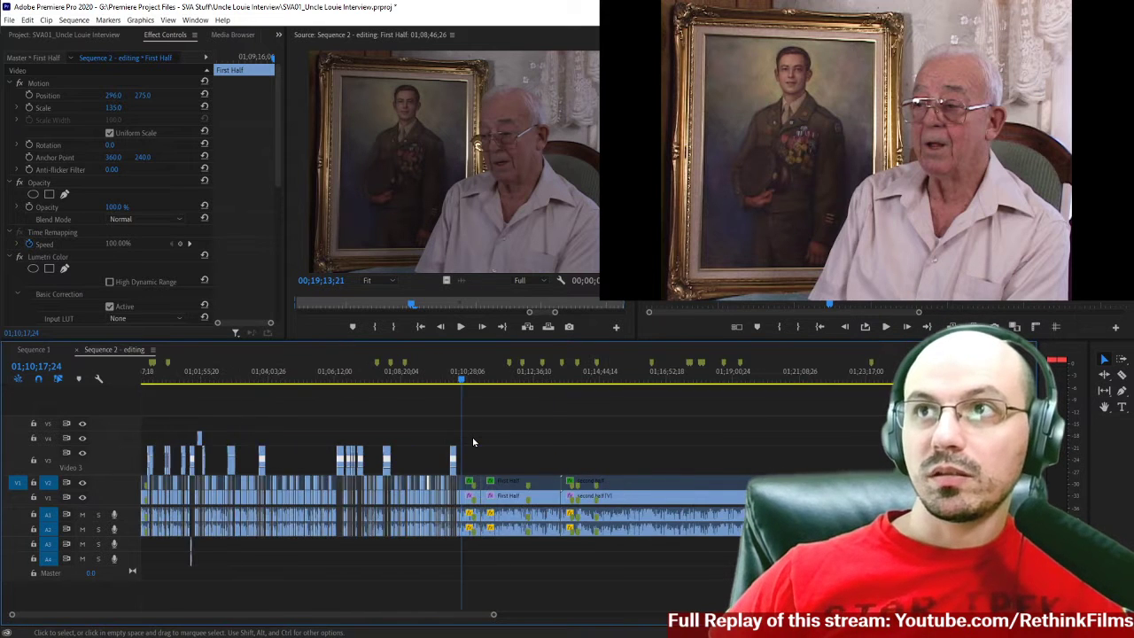
scroll(473, 442, "down", 3)
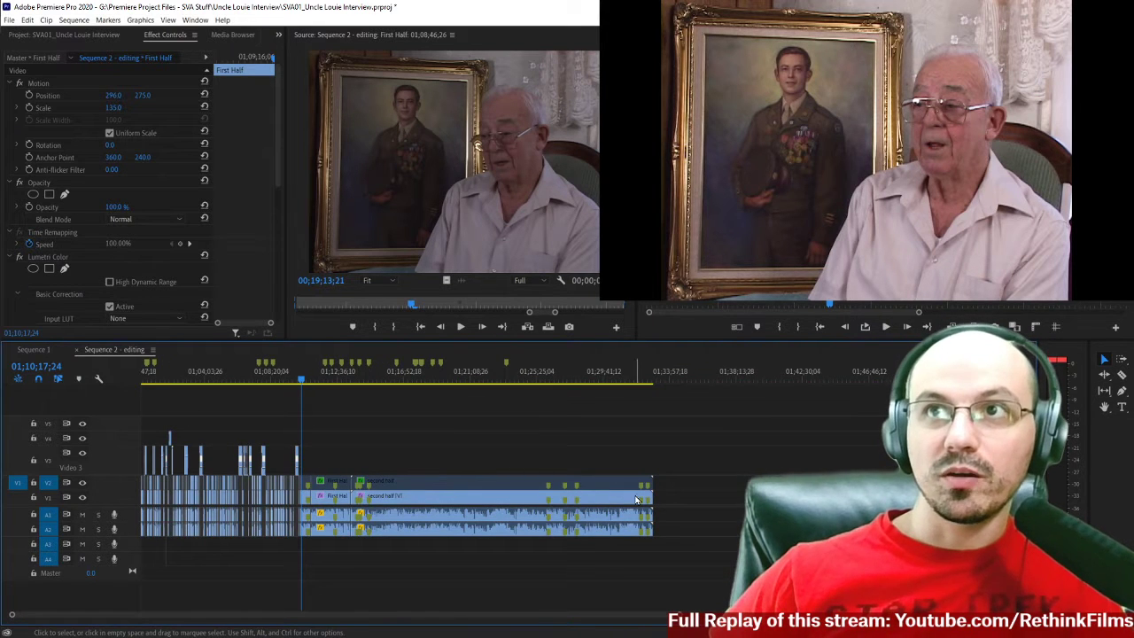
scroll(144, 412, "down", 1)
scroll(144, 413, "up", 1)
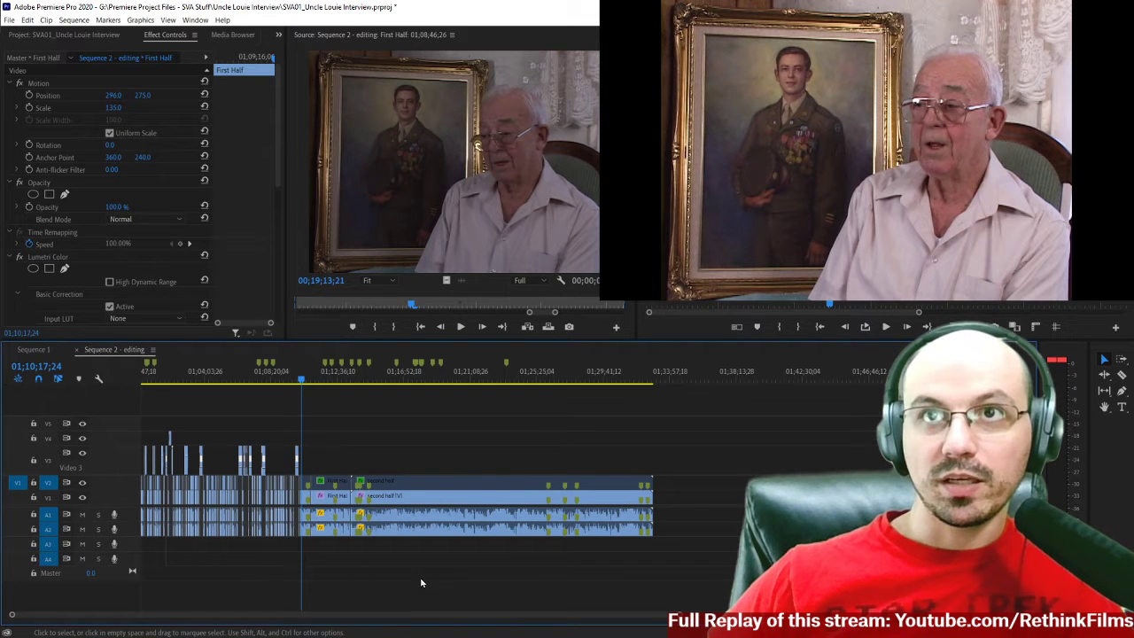
scroll(586, 411, "down", 2)
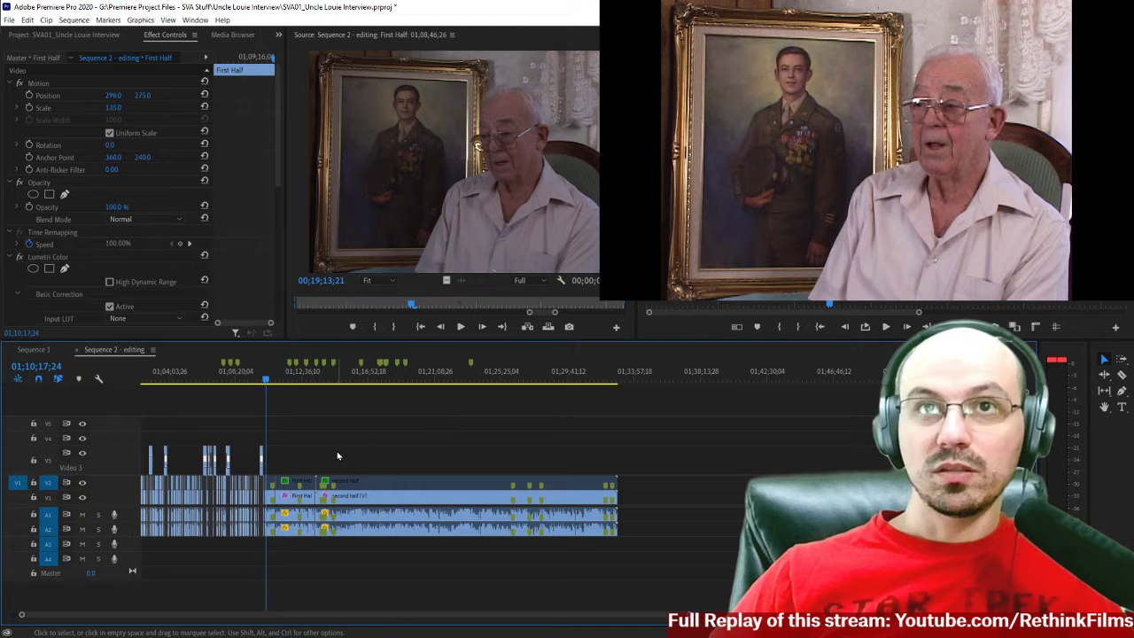
key("equal")
scroll(349, 465, "up", 2)
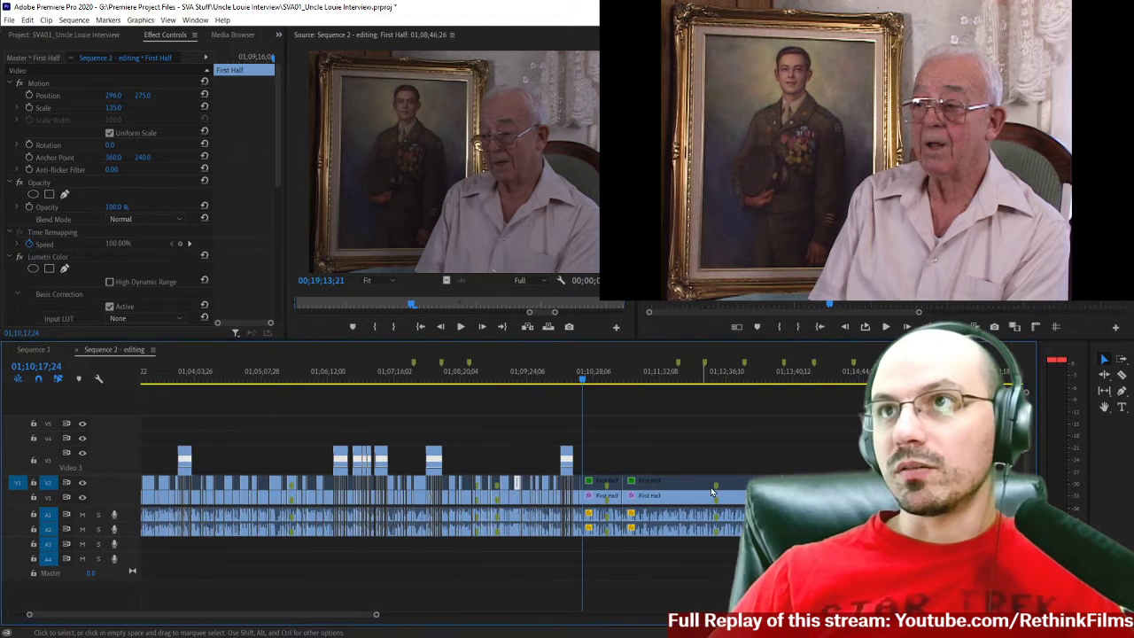
scroll(710, 487, "up", 1)
double_click(734, 484)
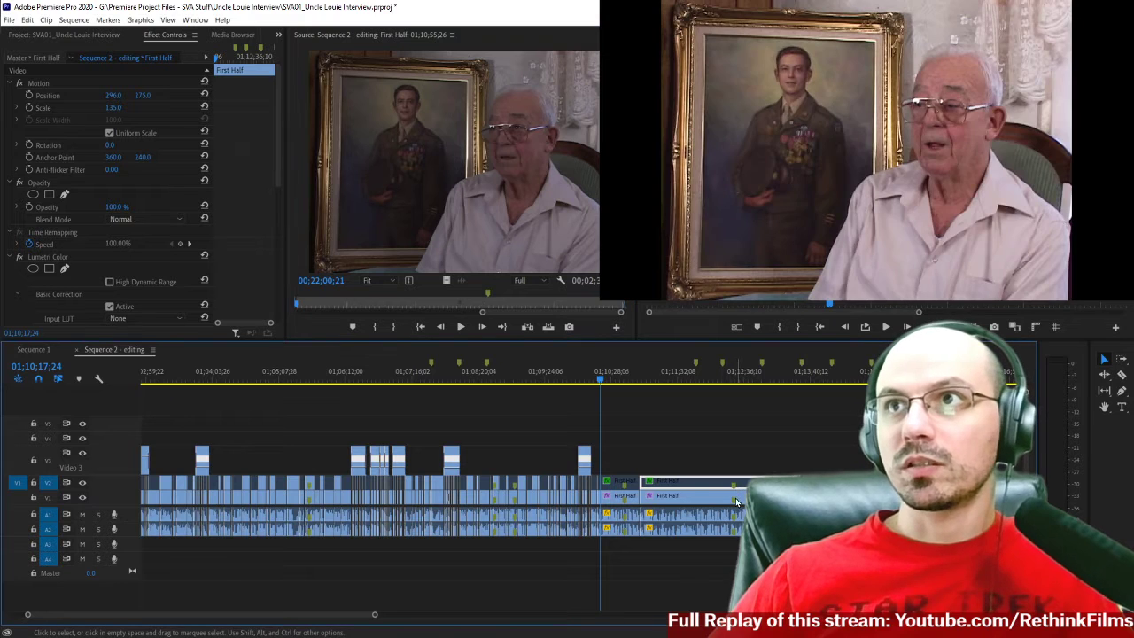
Examine the V1 First Half clip starting at 01;10;55;26 and the available options for its source marker.
left_click(734, 505)
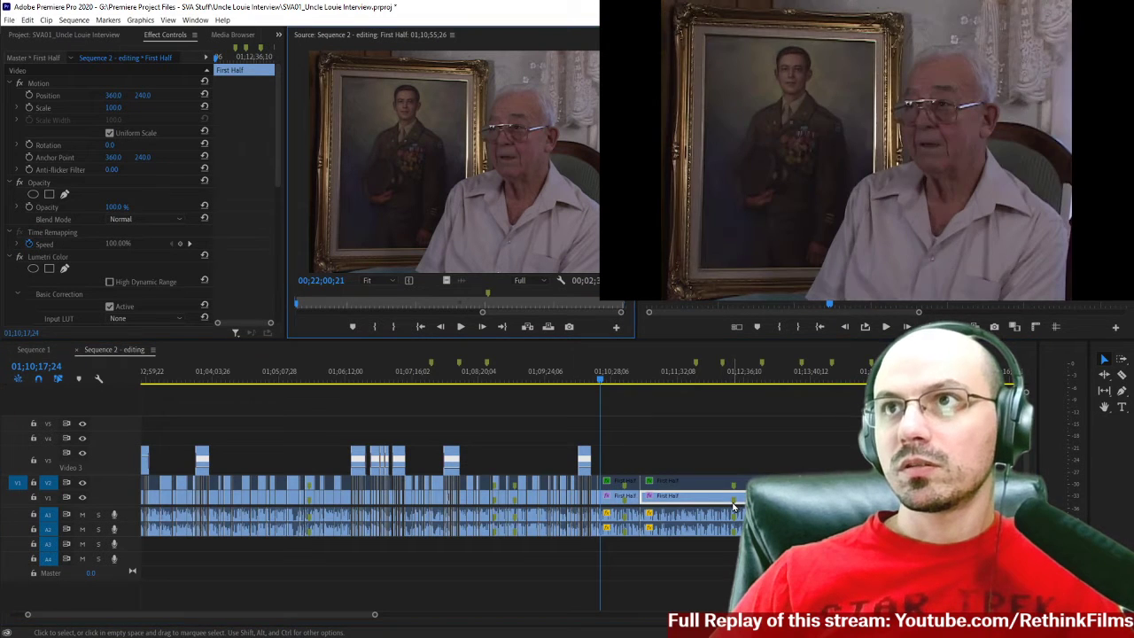
right_click(733, 507)
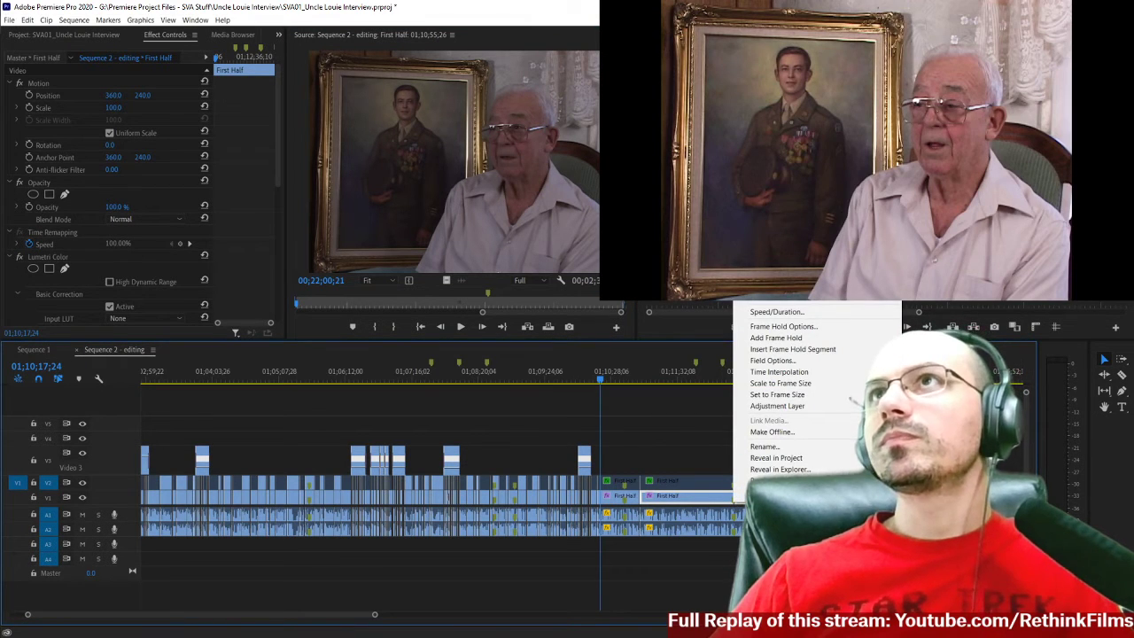
left_click(684, 446)
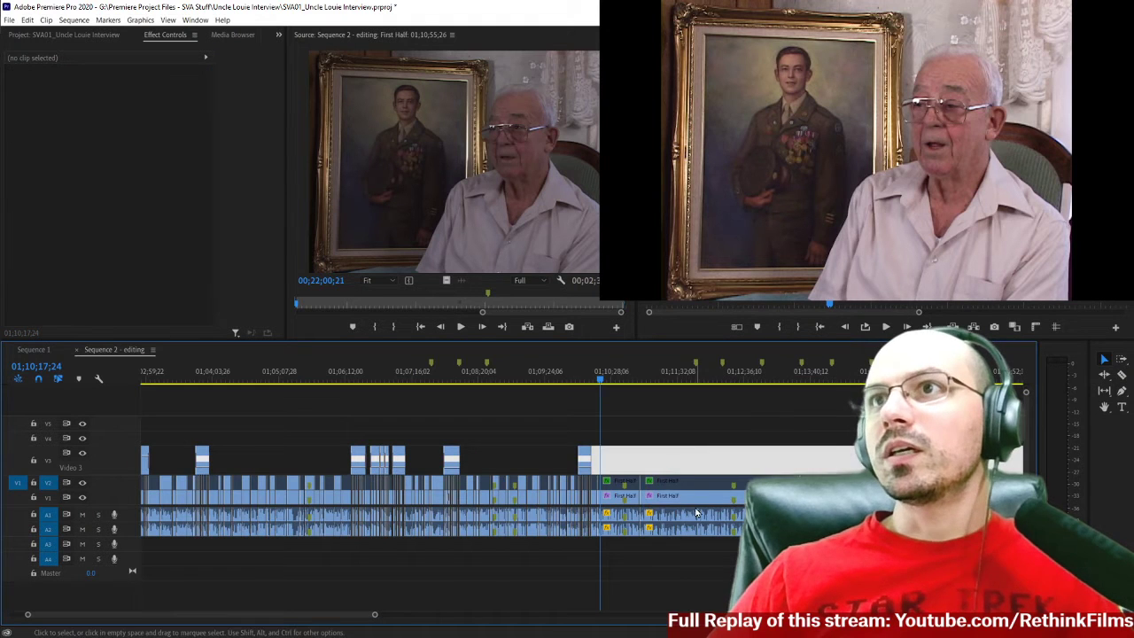
right_click(488, 295)
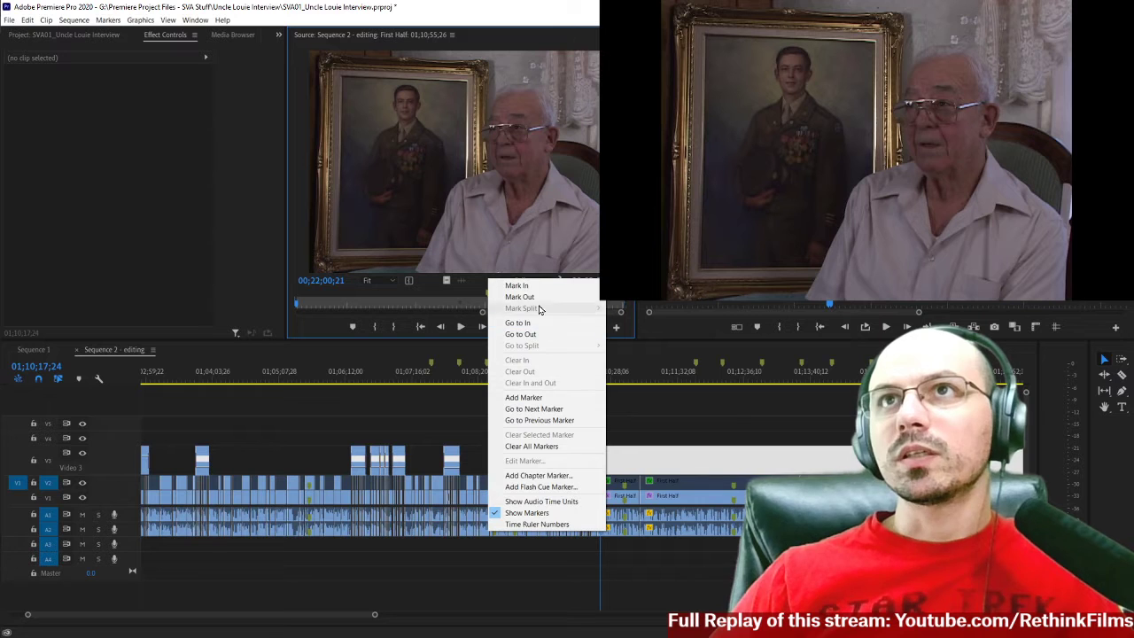
left_click(625, 436)
left_click(578, 372)
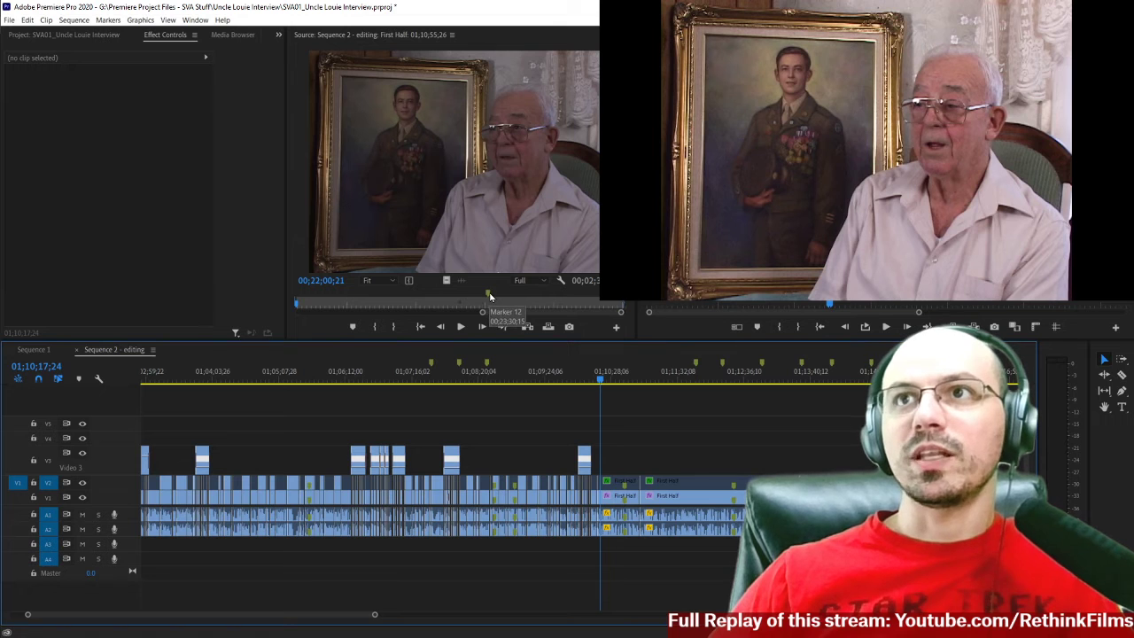
right_click(490, 295)
left_click(452, 403)
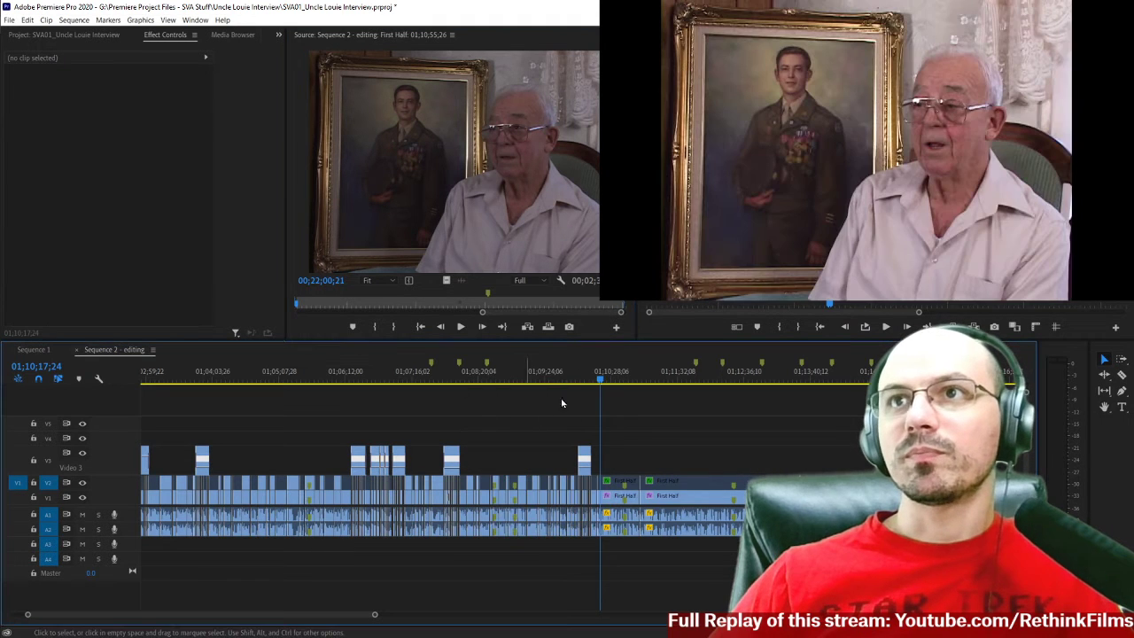
Open the V1 First Half clip starting at 01;10;14;19 in the source view and check its marker options.
left_click(614, 499)
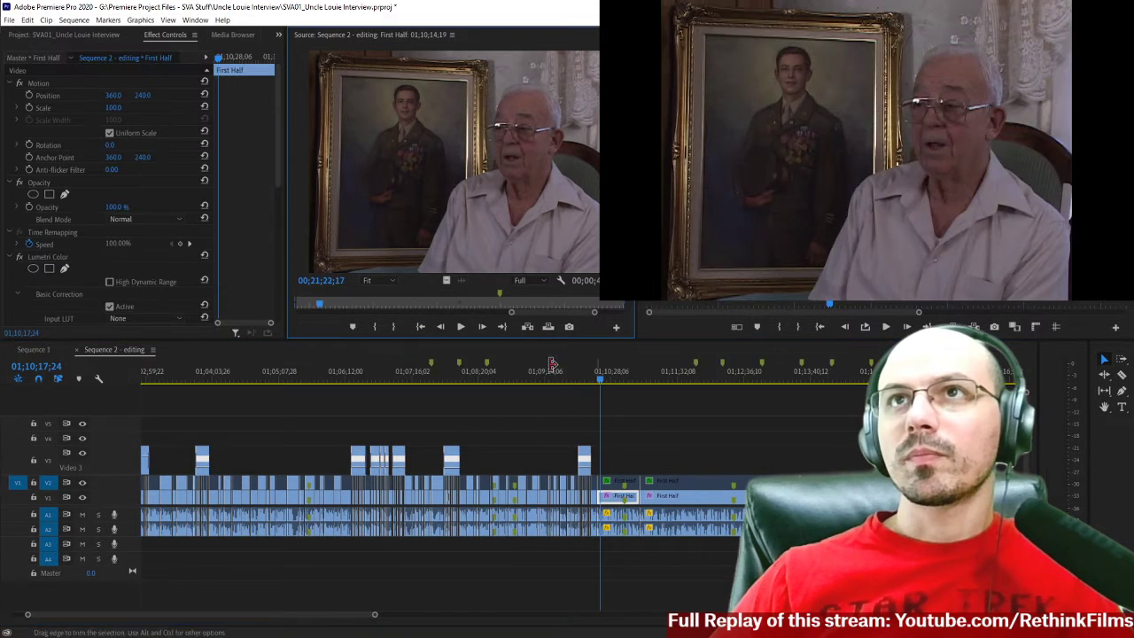
right_click(500, 295)
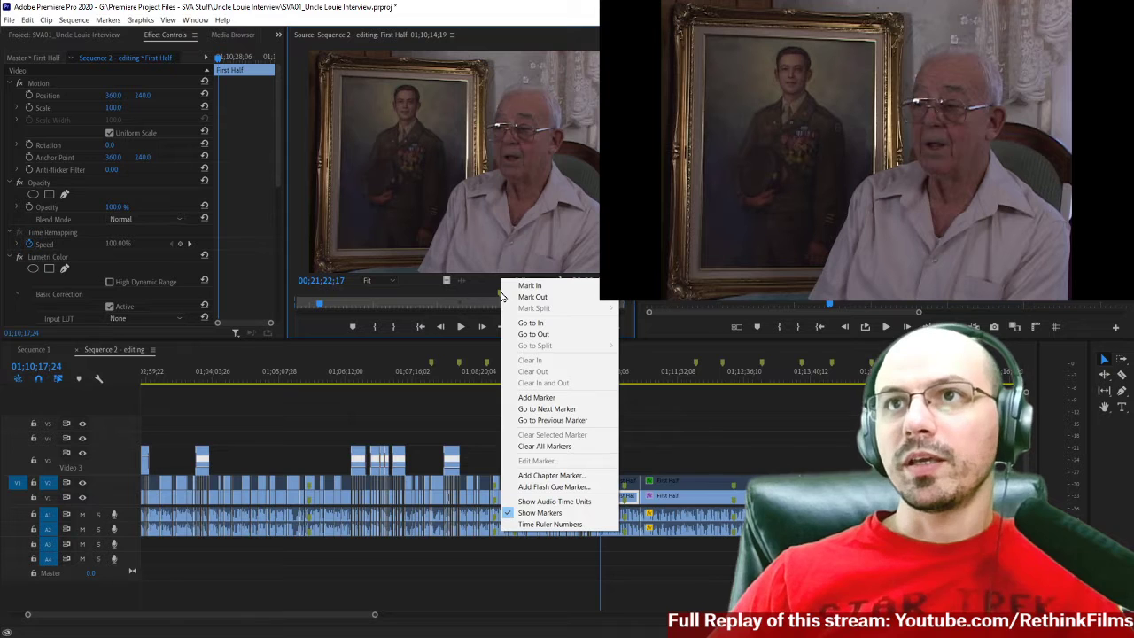
left_click(652, 399)
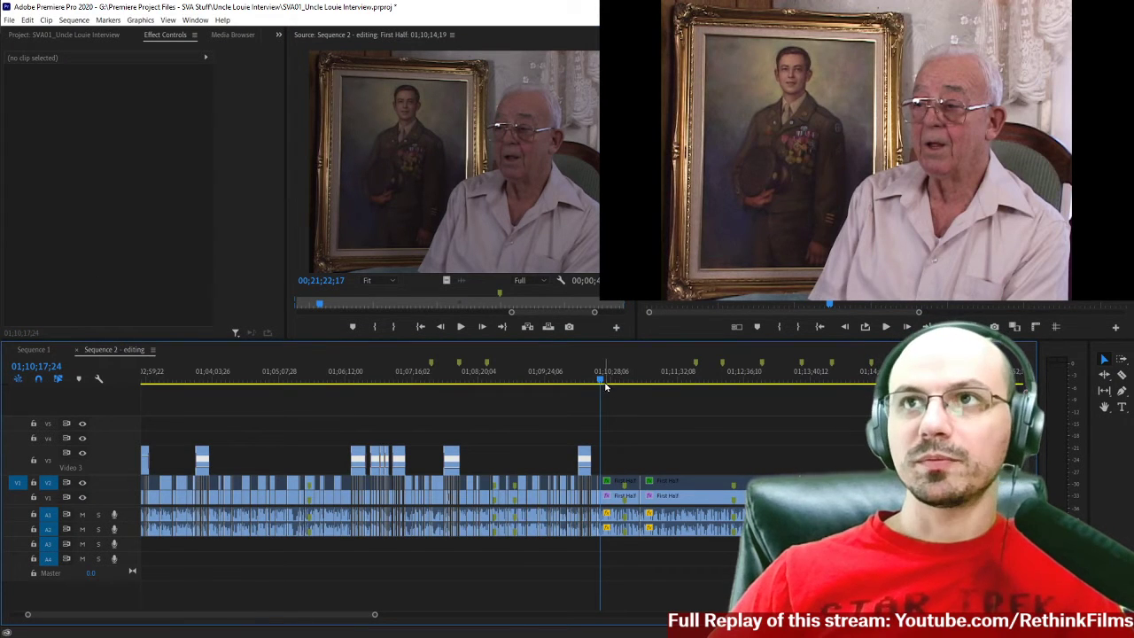
Examine the end of the map pan cutaway, the interview frame at 01;10;09;24 and the uncut First Half clip that follows.
left_click_drag(597, 379, 587, 379)
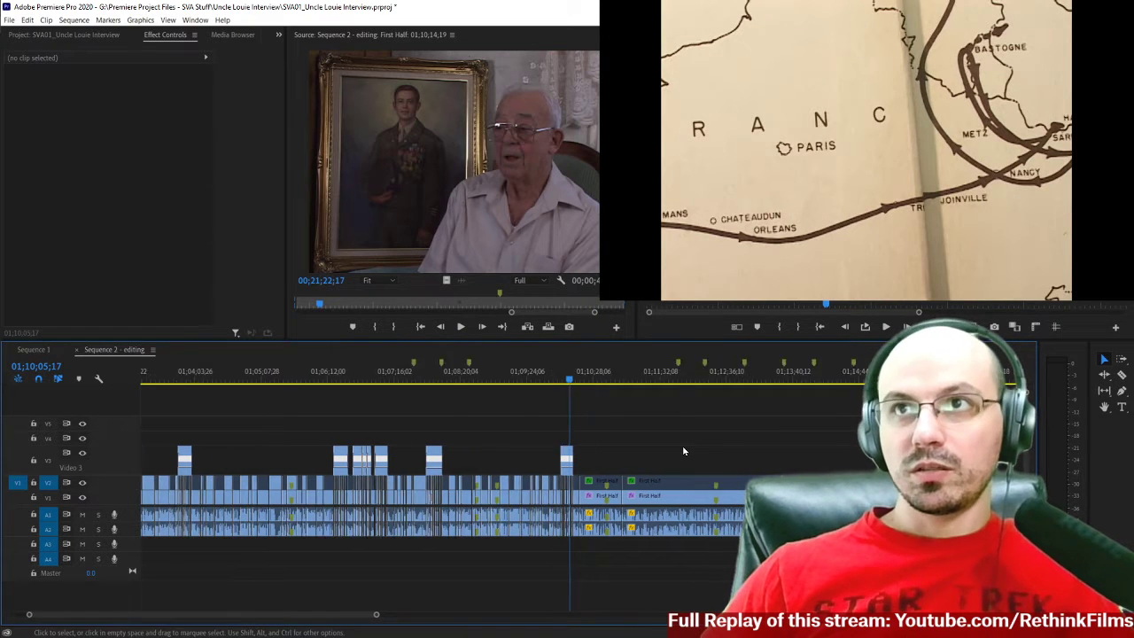
key("=")
key("=")
key("=")
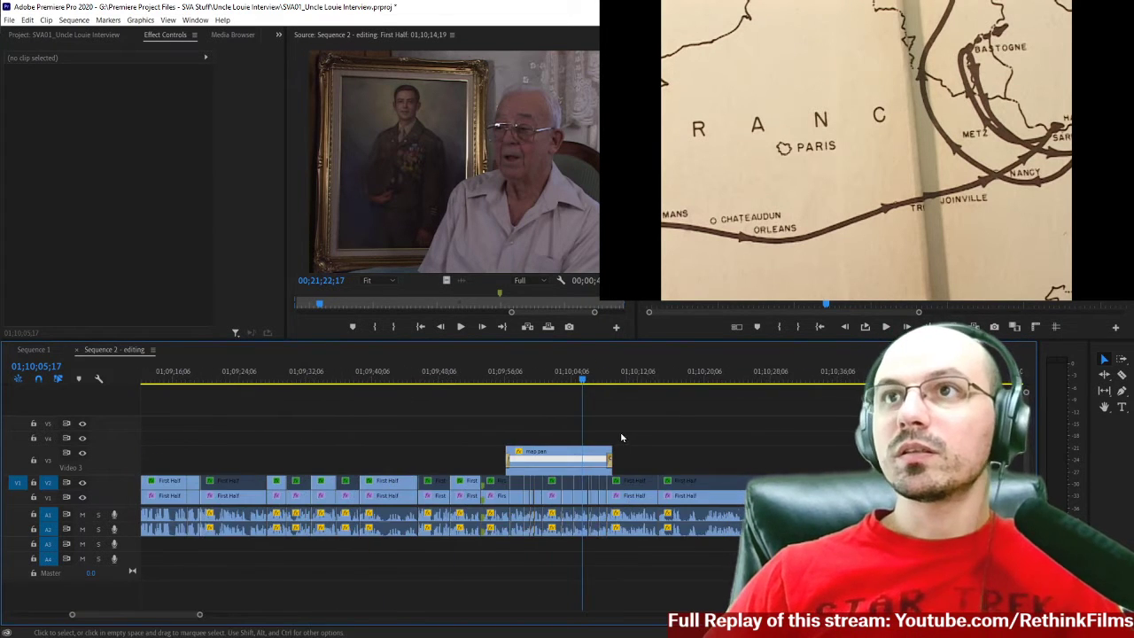
scroll(602, 434, "down", 5)
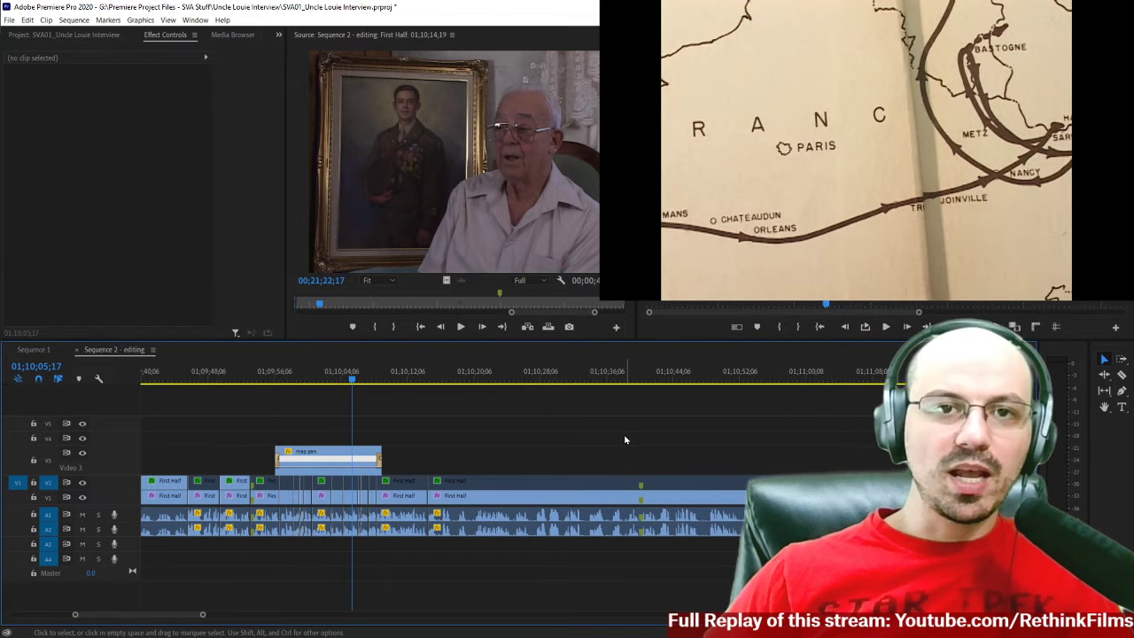
left_click(389, 379)
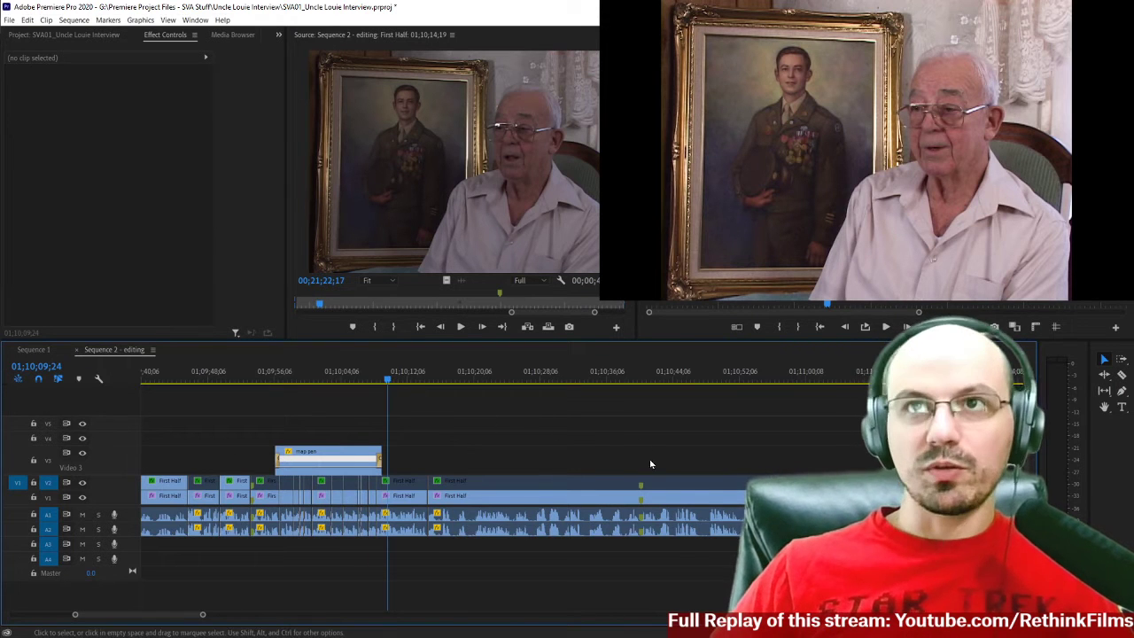
scroll(560, 451, "up", 2)
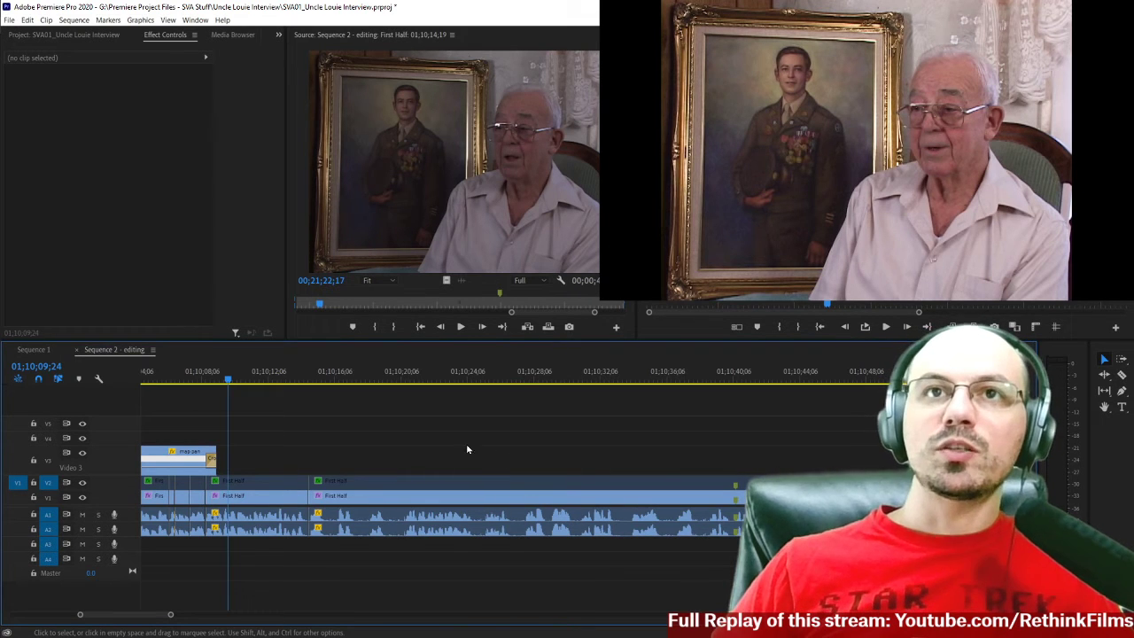
left_click_drag(404, 571, 472, 441)
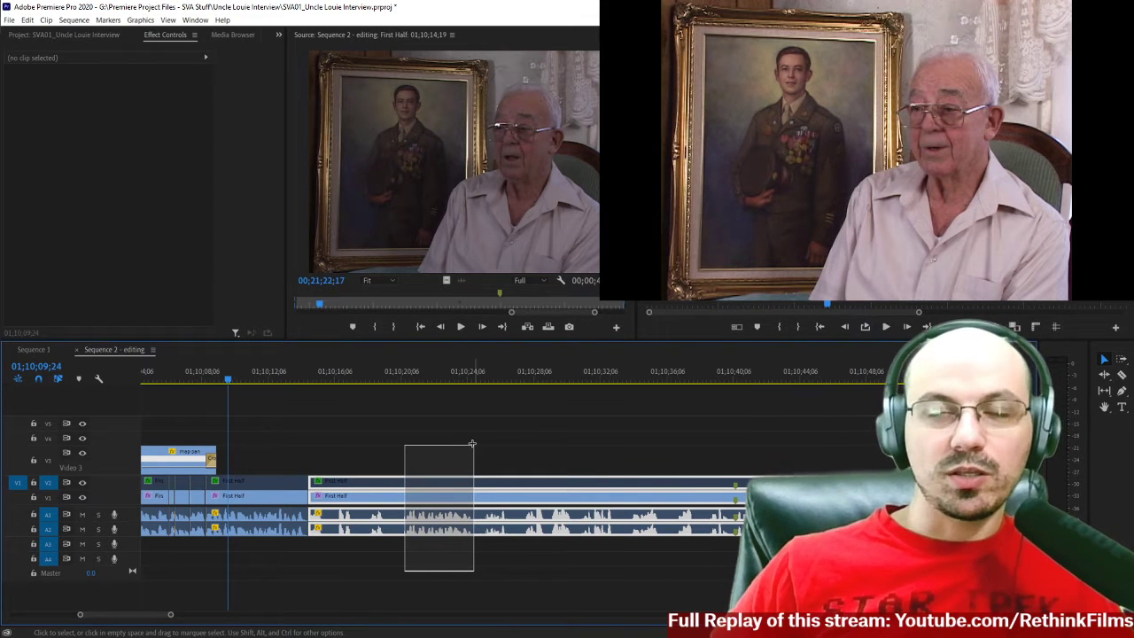
left_click_drag(473, 443, 432, 571)
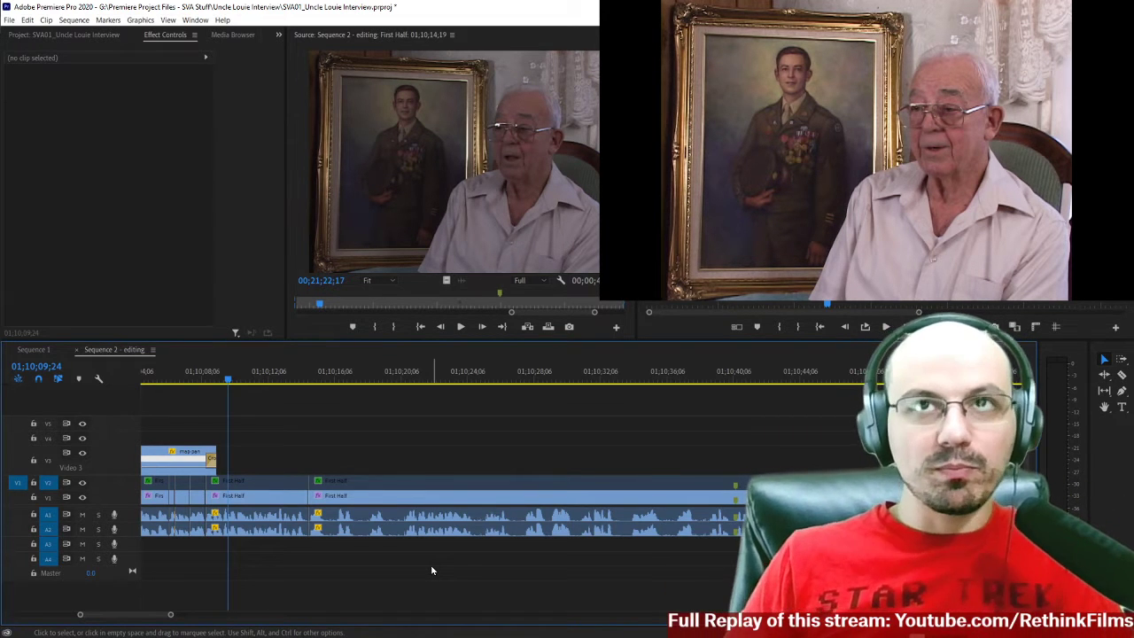
Inspect the short interview cuts and audio joins beneath the map pan cutaway around 01;10;06;10.
scroll(411, 455, "left", 5)
scroll(411, 457, "left", 1)
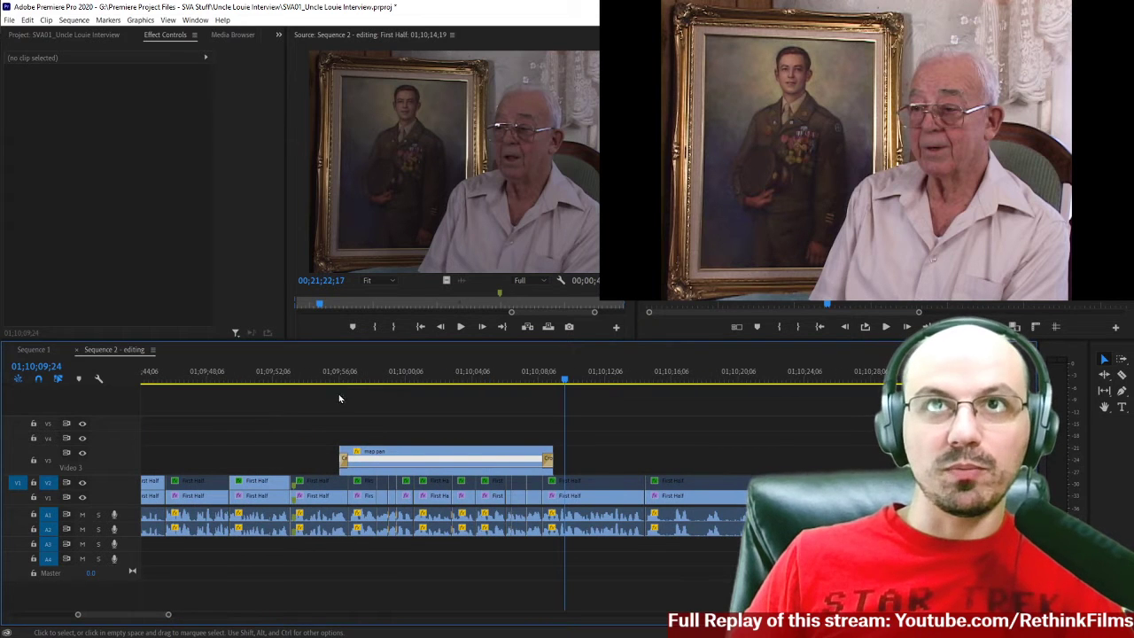
left_click(506, 381)
left_click_drag(509, 391, 507, 395)
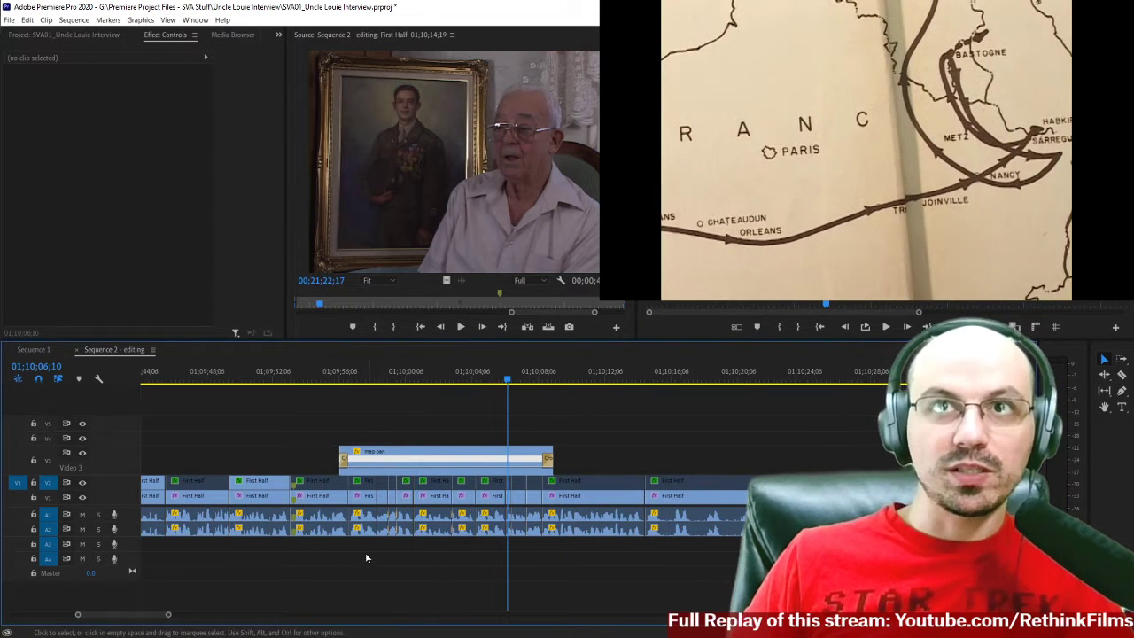
key("equal")
key("equal")
scroll(323, 567, "left", 1)
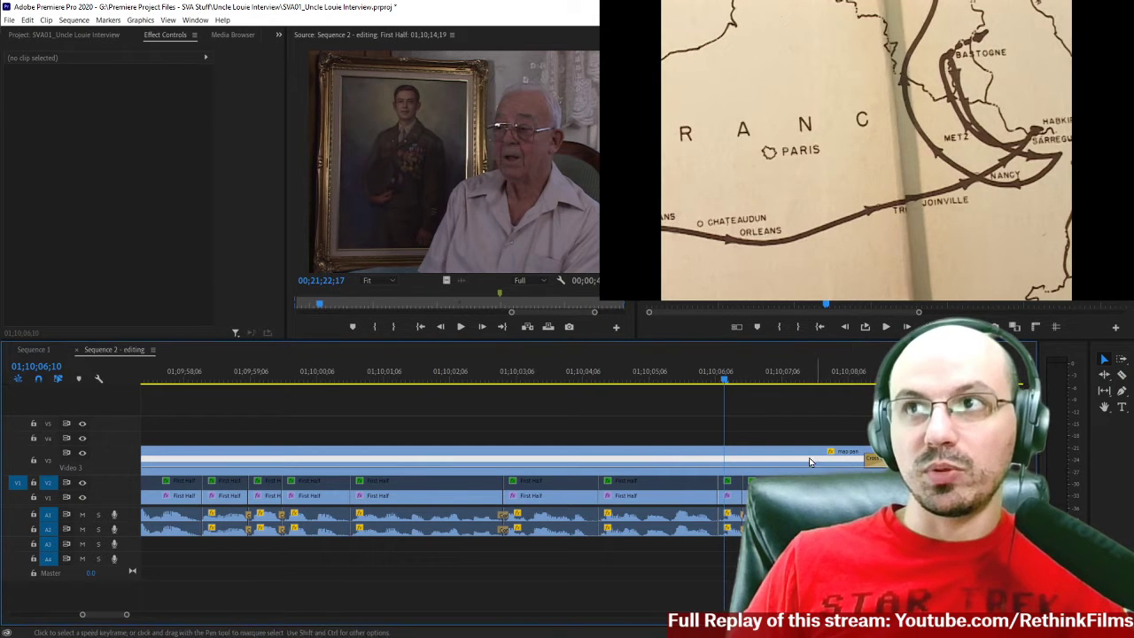
key("minus")
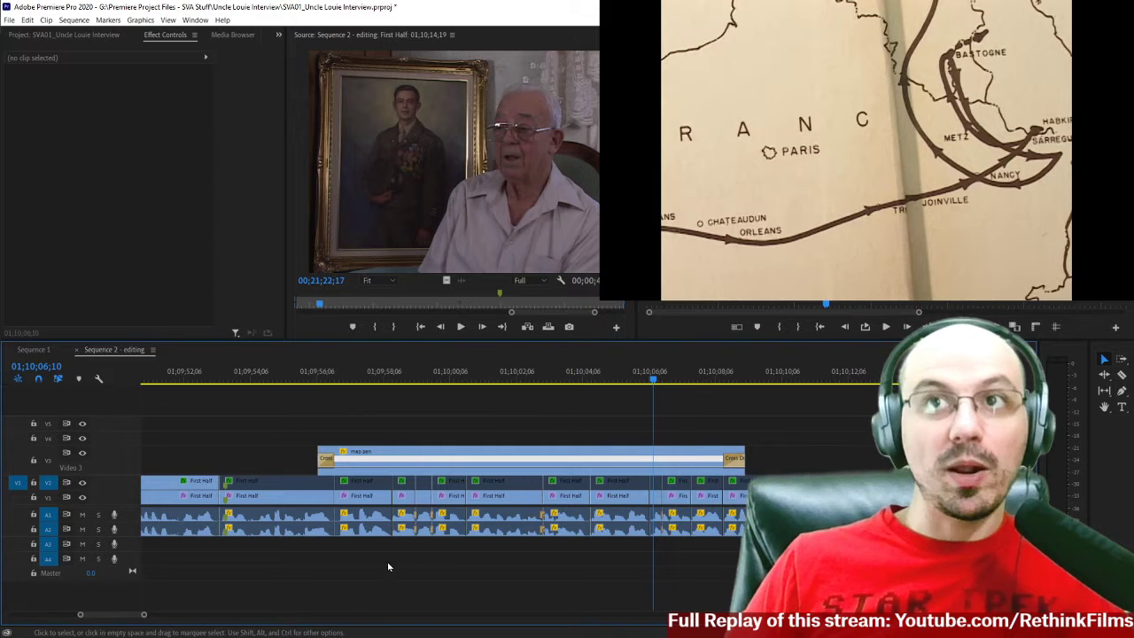
Select the map pan clip and play from 01;09;56;18 through the return to the interview at 01;10;10;23.
left_click(330, 377)
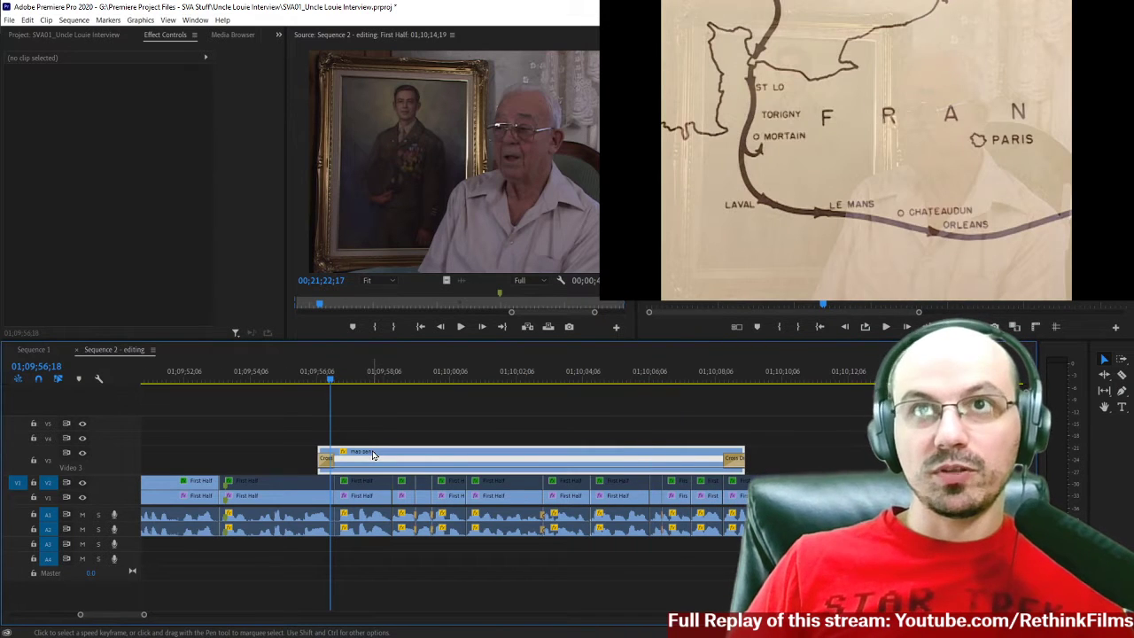
left_click(373, 453)
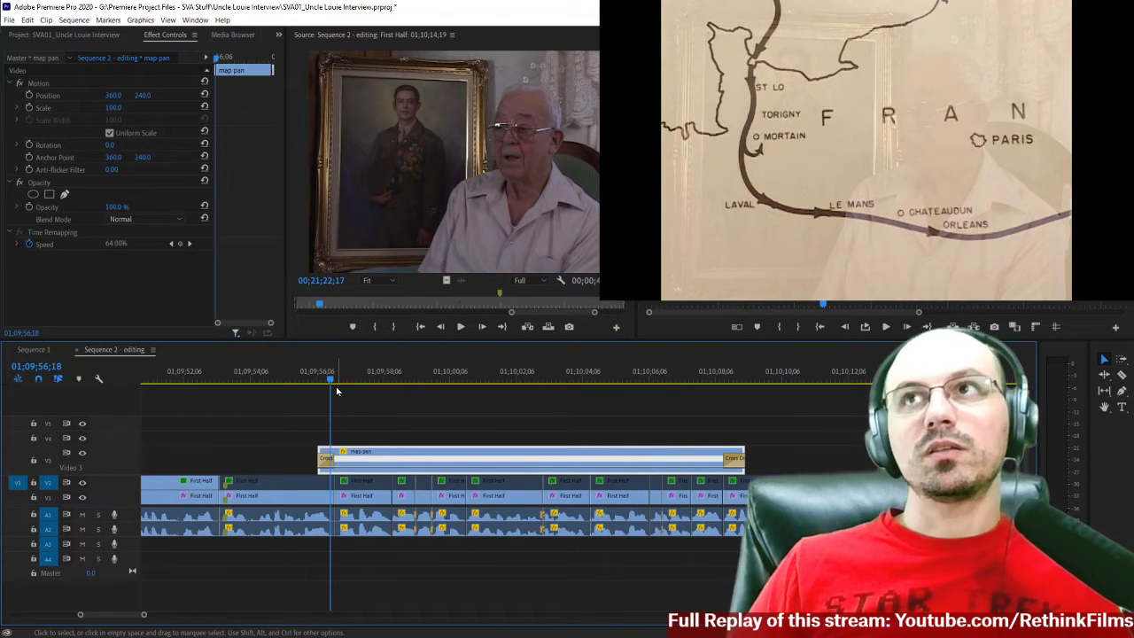
key("space")
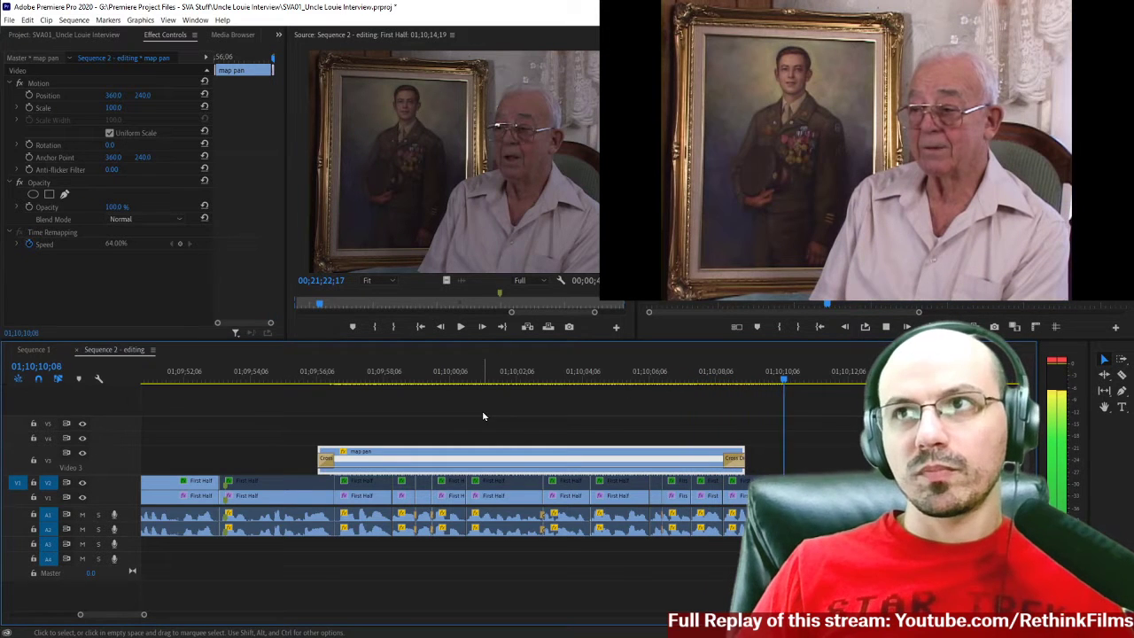
key("space")
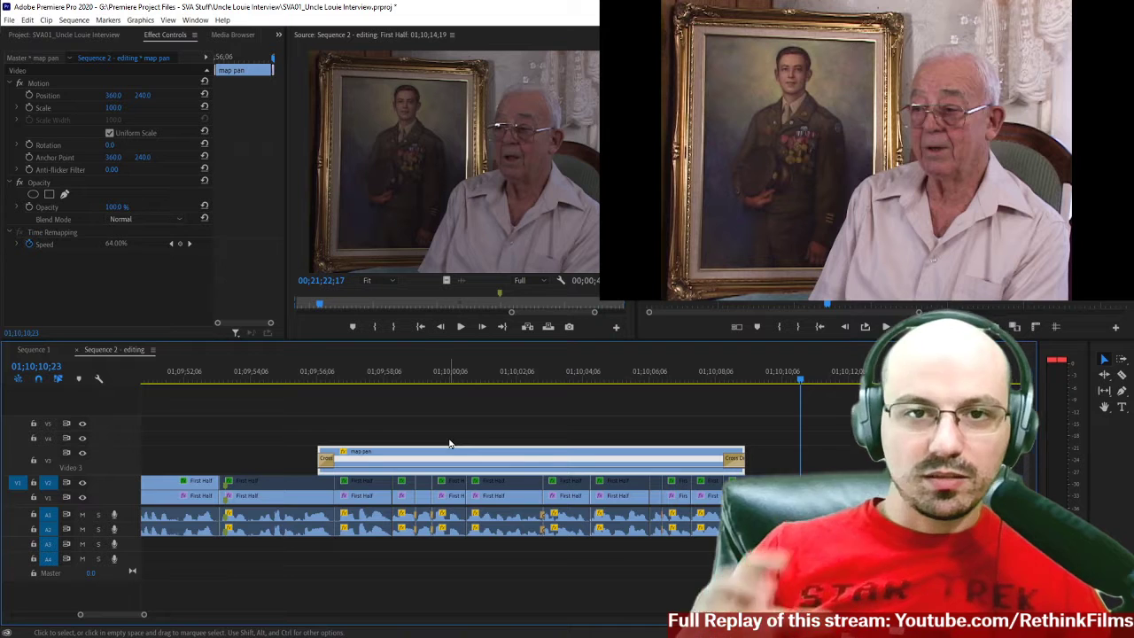
Review the interview following the map pan cutaway and inspect its closing cross dissolve at 01;10;08;26.
scroll(564, 427, "down", 5)
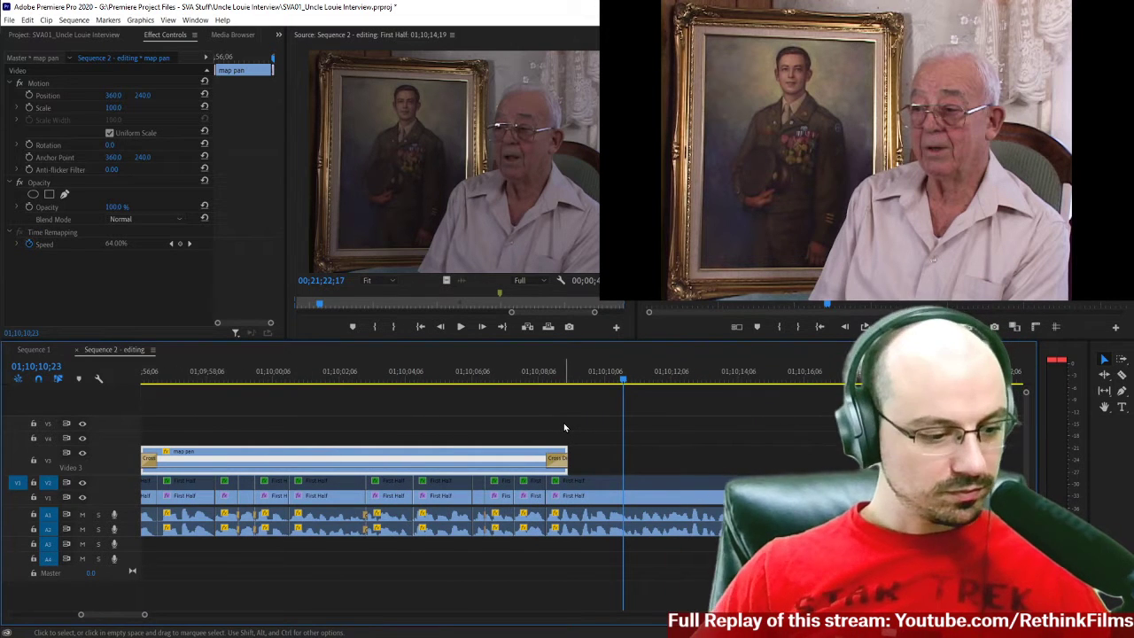
scroll(582, 409, "down", 9)
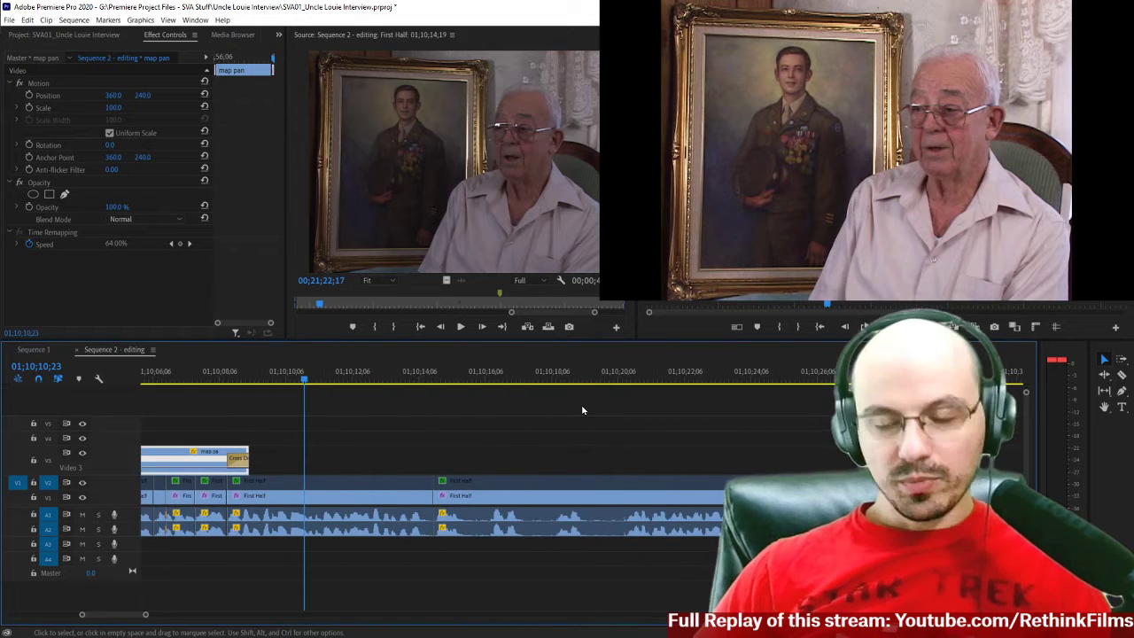
scroll(582, 408, "down", 1)
scroll(582, 410, "down", 3)
scroll(581, 409, "down", 1)
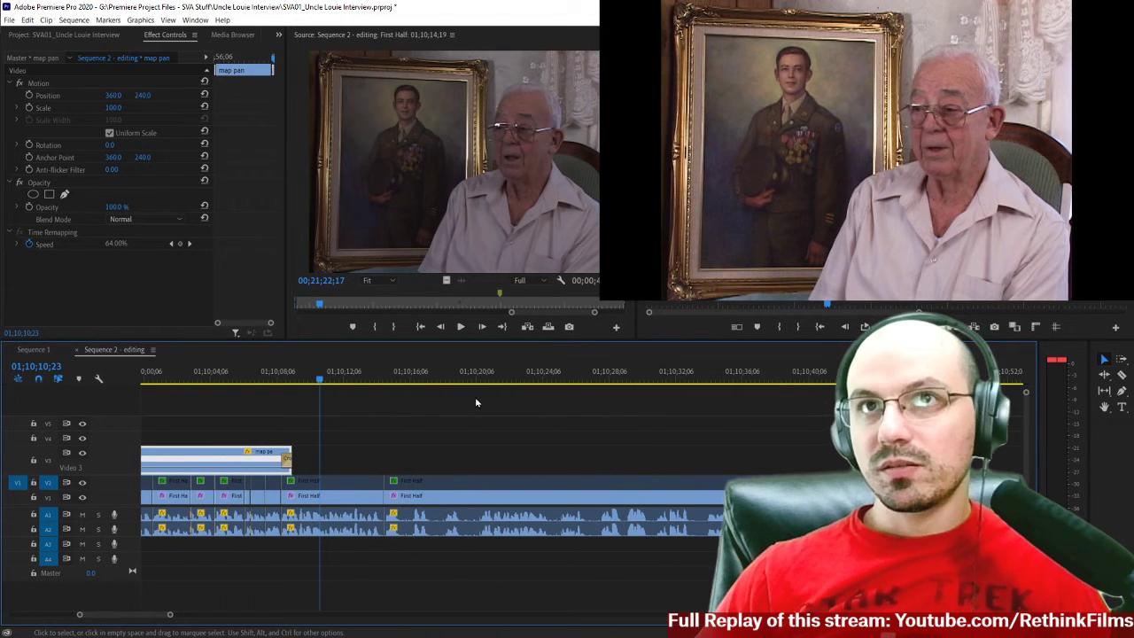
left_click(289, 380)
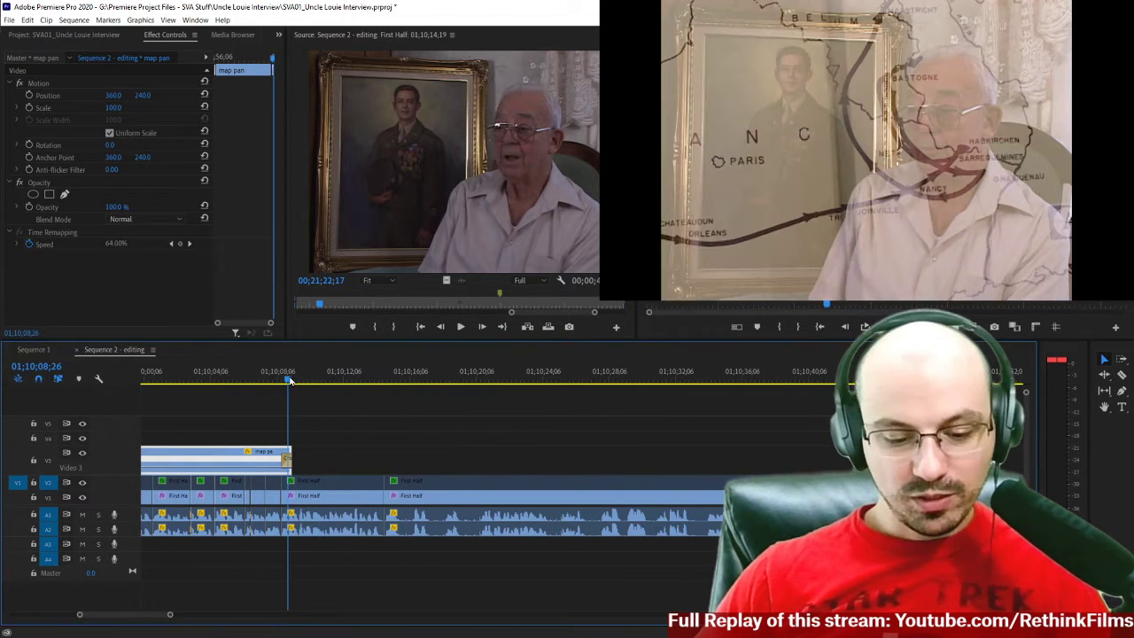
key("=")
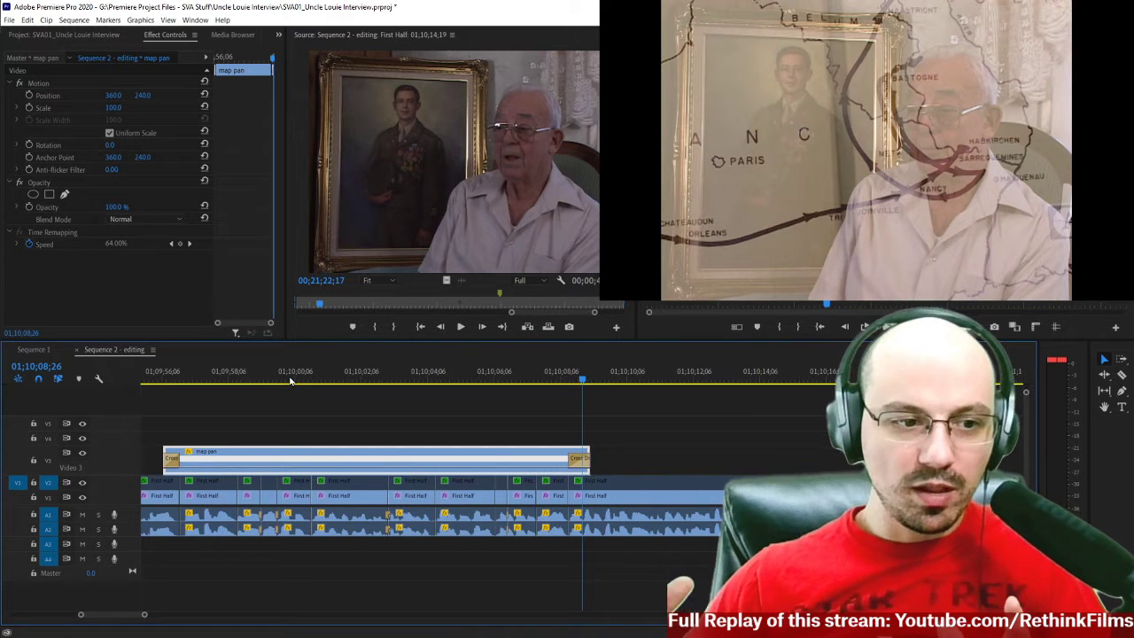
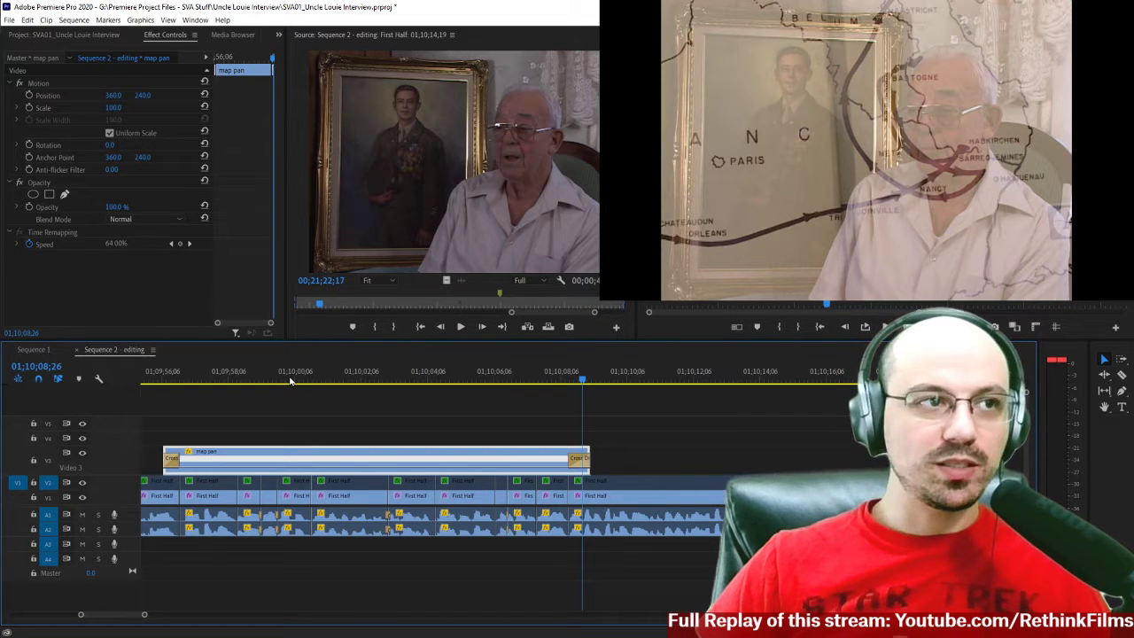
Inspect the interview cuts on both sides of the last map pan cutaway and play from 01;09;40;11.
scroll(600, 411, "down", 3)
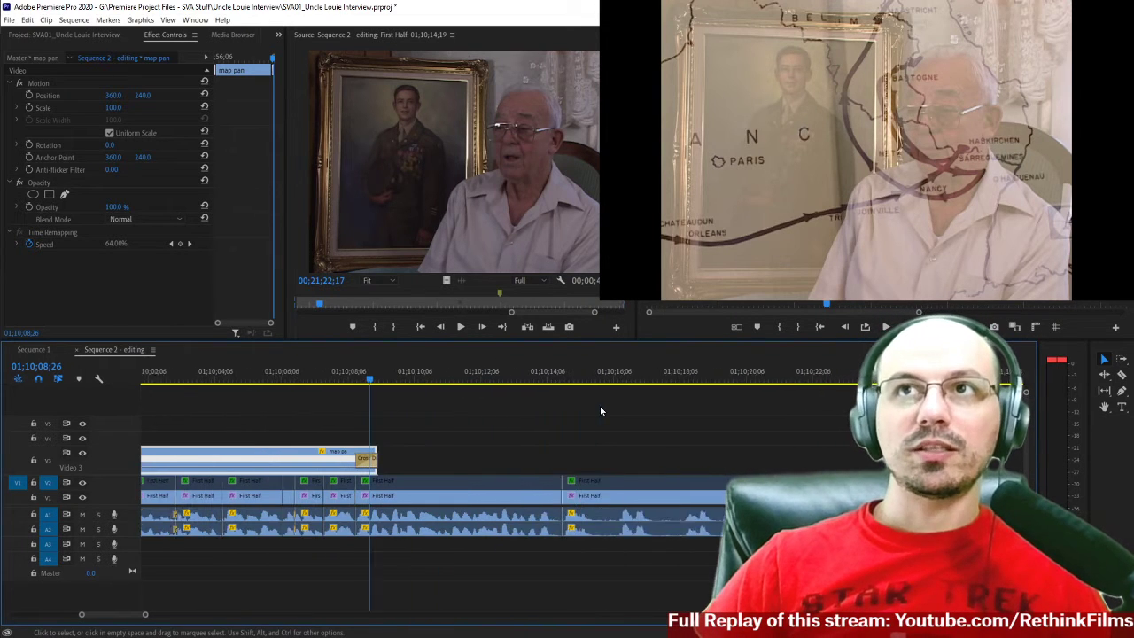
scroll(601, 411, "down", 1)
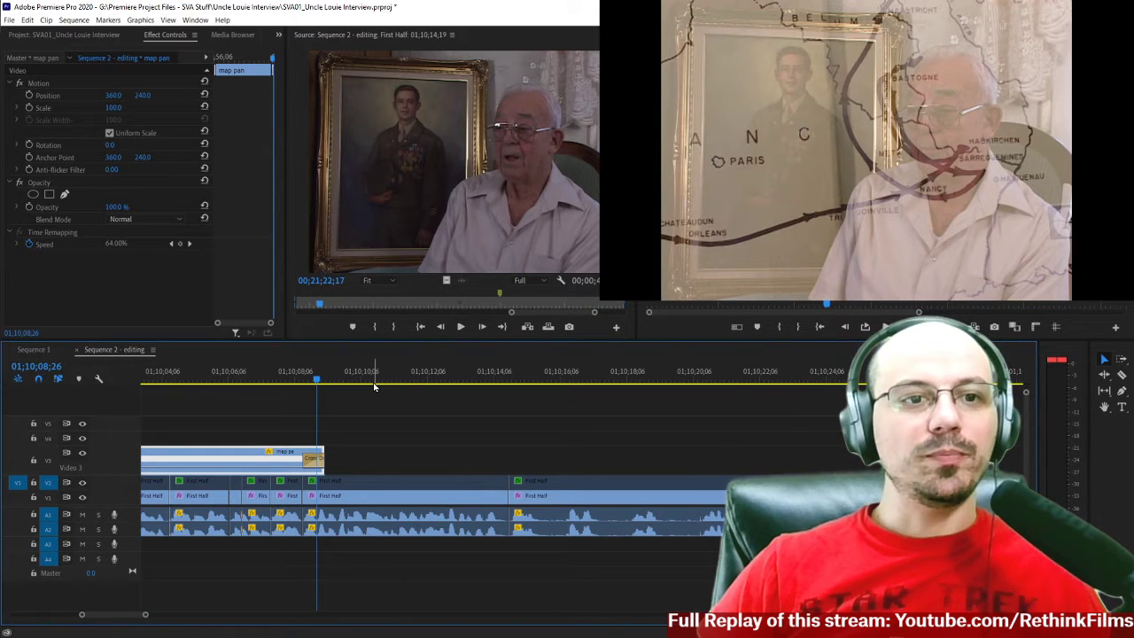
scroll(379, 433, "up", 8)
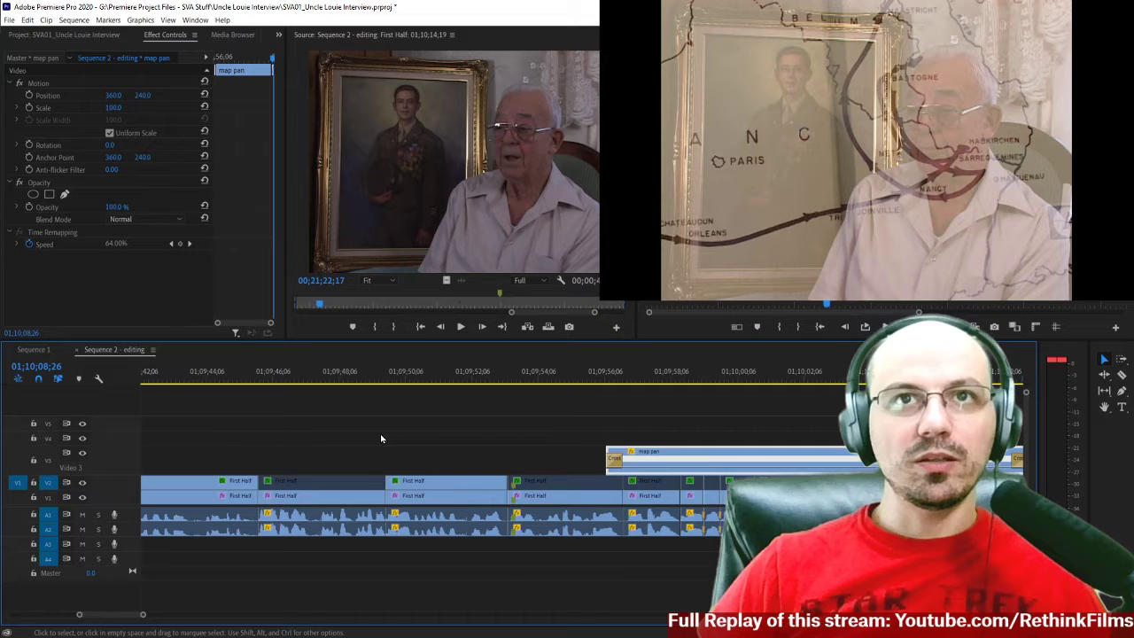
scroll(385, 427, "up", 1)
left_click(418, 382)
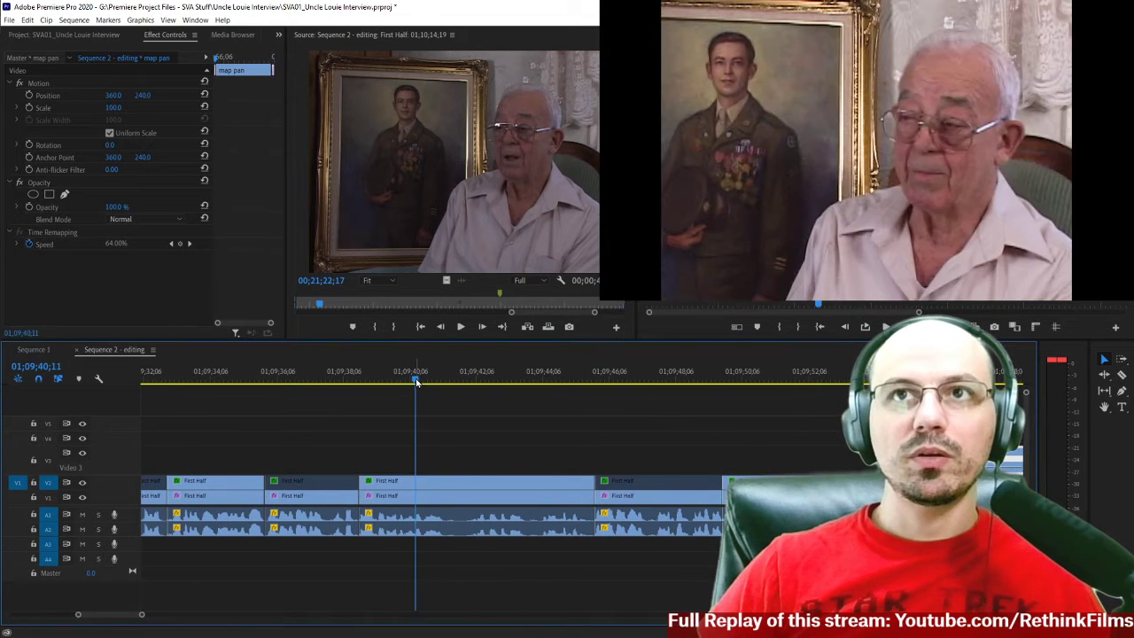
key("space")
Play the end of the earlier map pan cutaway around 01;08;02 through its return to the interview.
scroll(498, 425, "up", 1)
scroll(497, 426, "up", 10)
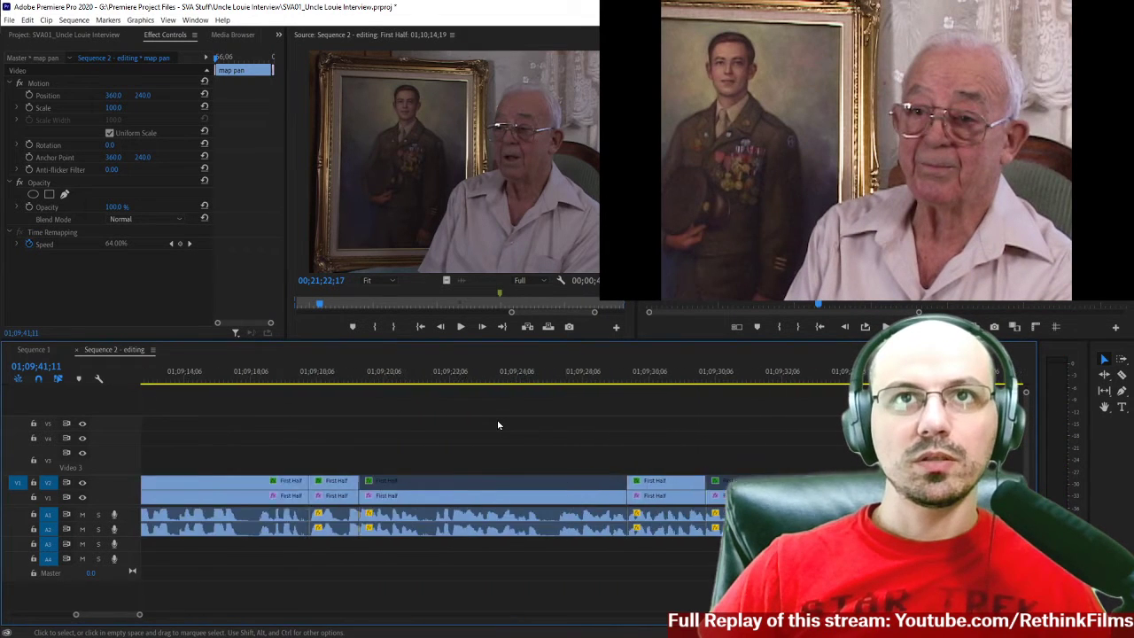
scroll(497, 425, "up", 12)
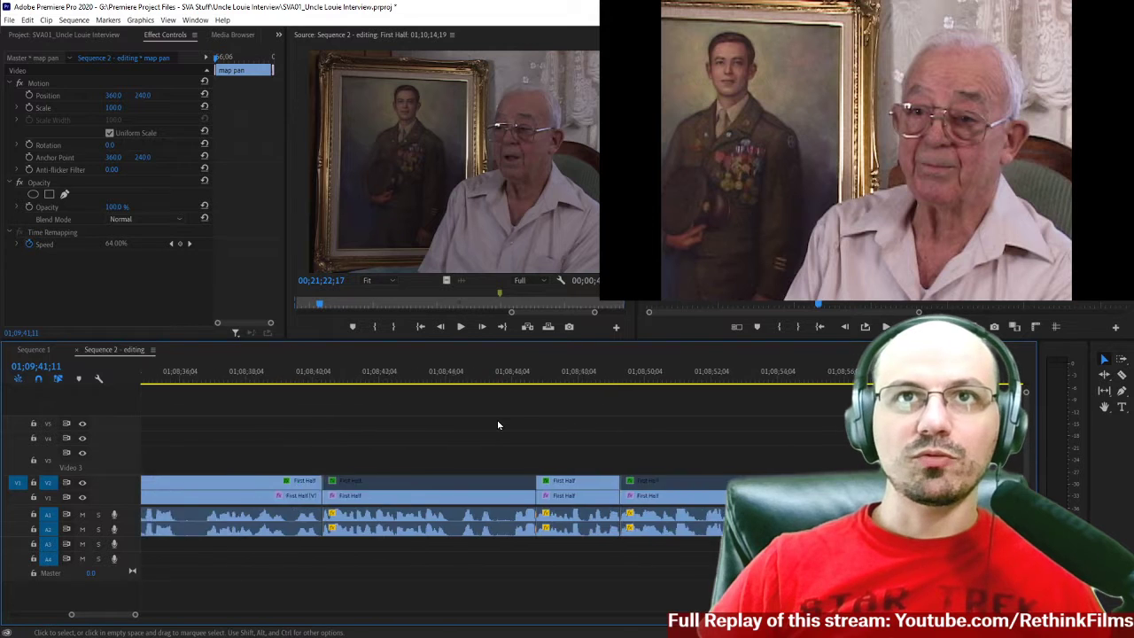
scroll(498, 426, "up", 2)
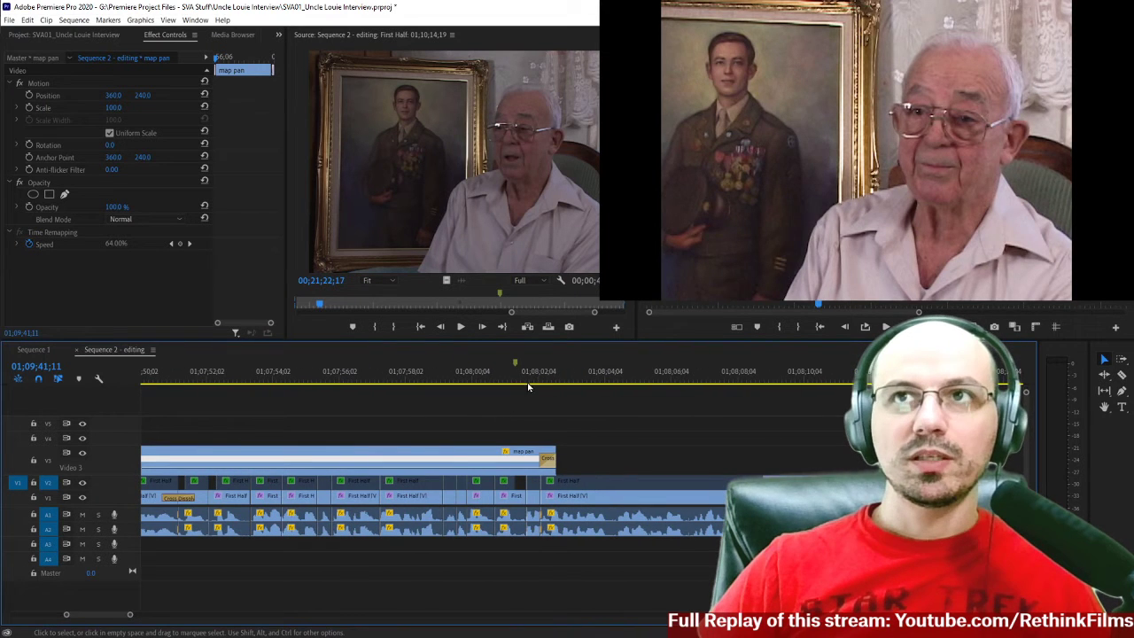
left_click(533, 378)
key("space")
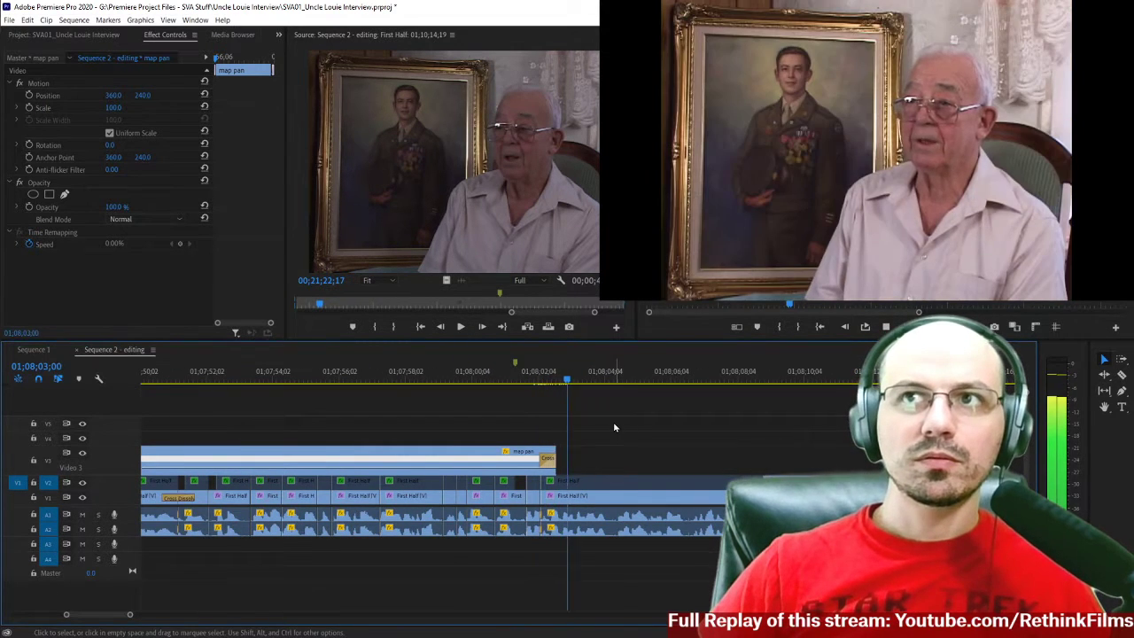
Review the interview section between the two earlier map pan cutaways, starting at about 01;07;10;12.
scroll(613, 424, "up", 1)
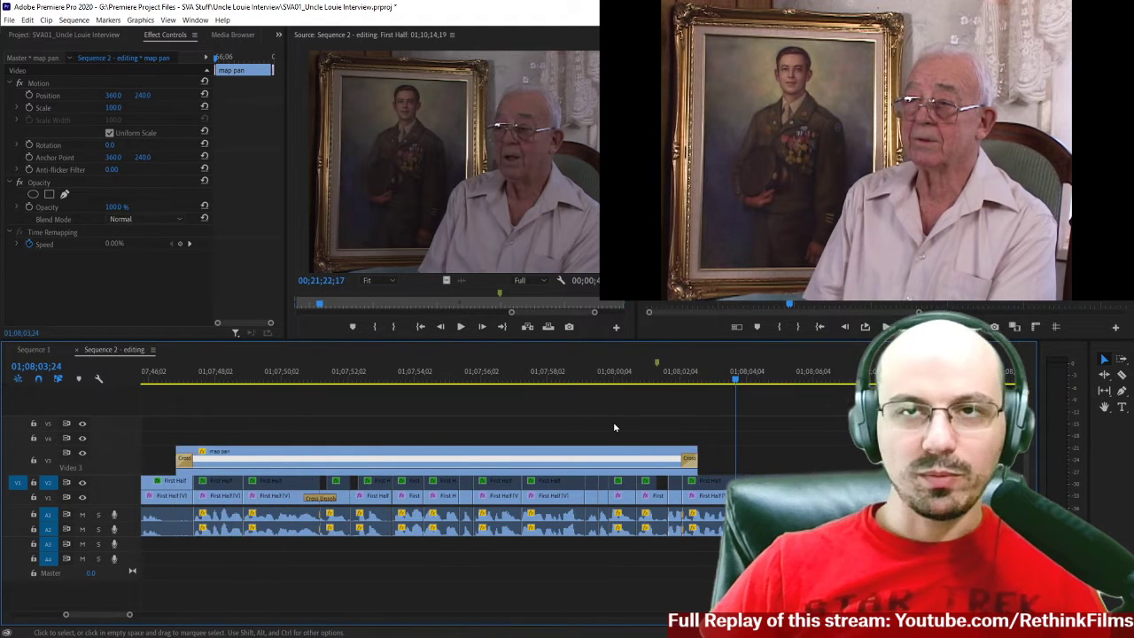
key("minus")
scroll(262, 447, "up", 2)
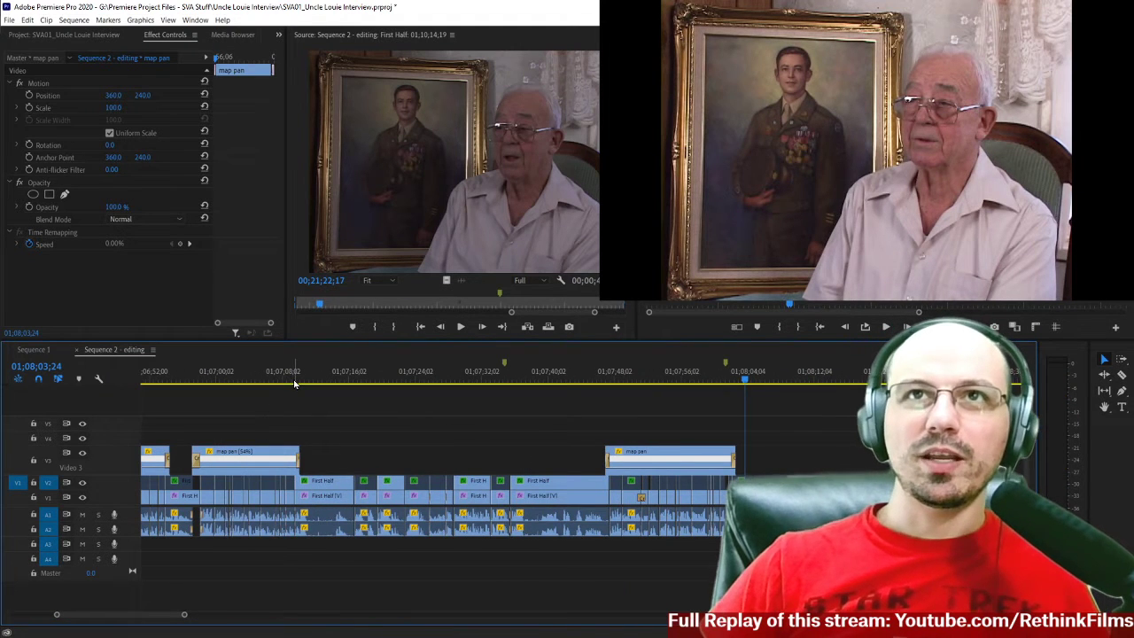
left_click(295, 379)
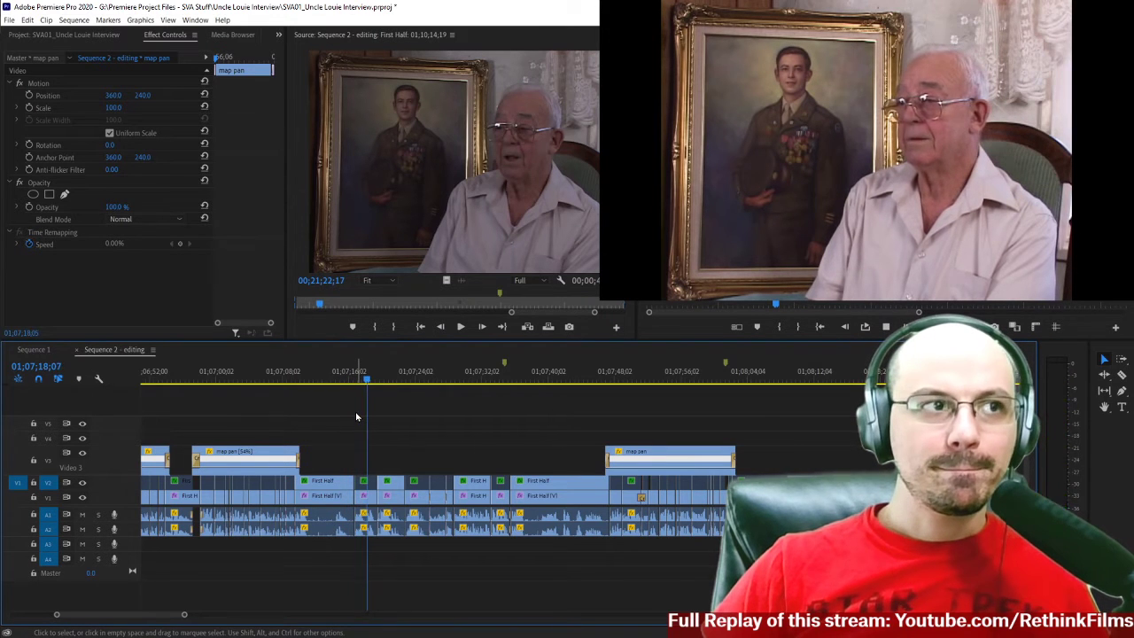
left_click(302, 377)
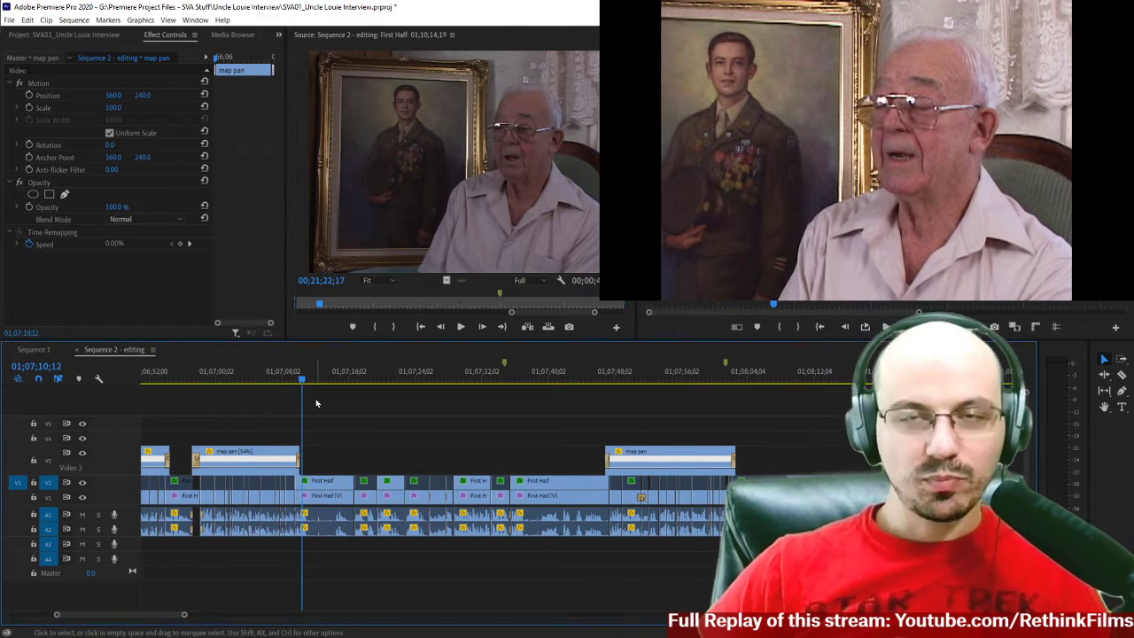
Examine the closing dissolve of the map pan at 01;08;02;09 and the interview cuts leading to the last map cutaway.
scroll(405, 436, "down", 3)
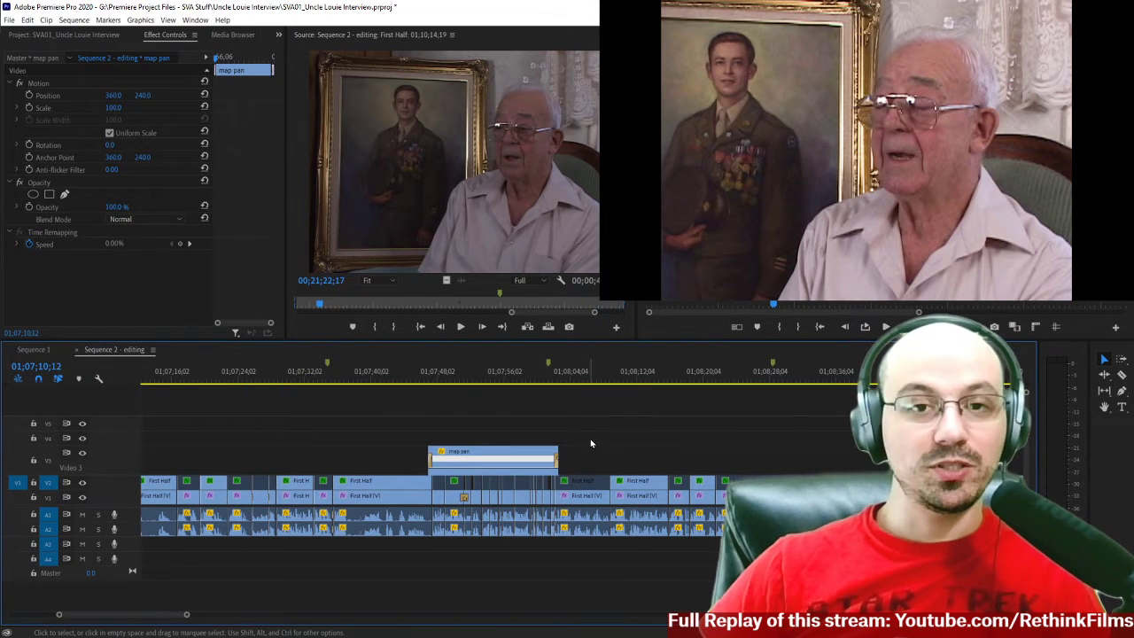
scroll(564, 409, "down", 4)
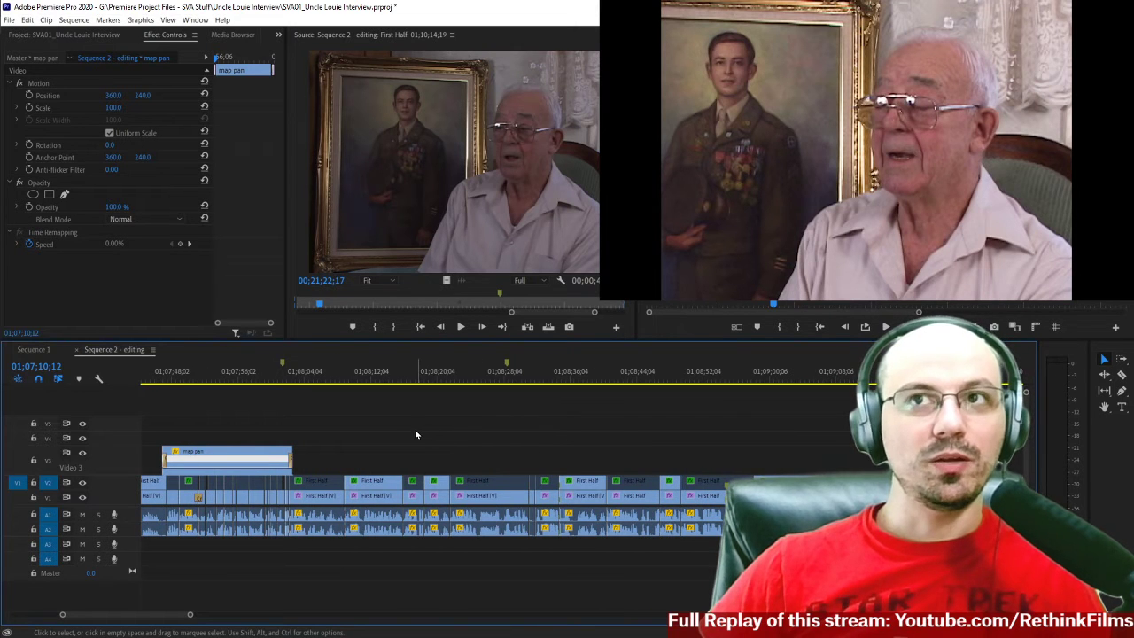
scroll(415, 432, "up", 3)
scroll(415, 432, "down", 2)
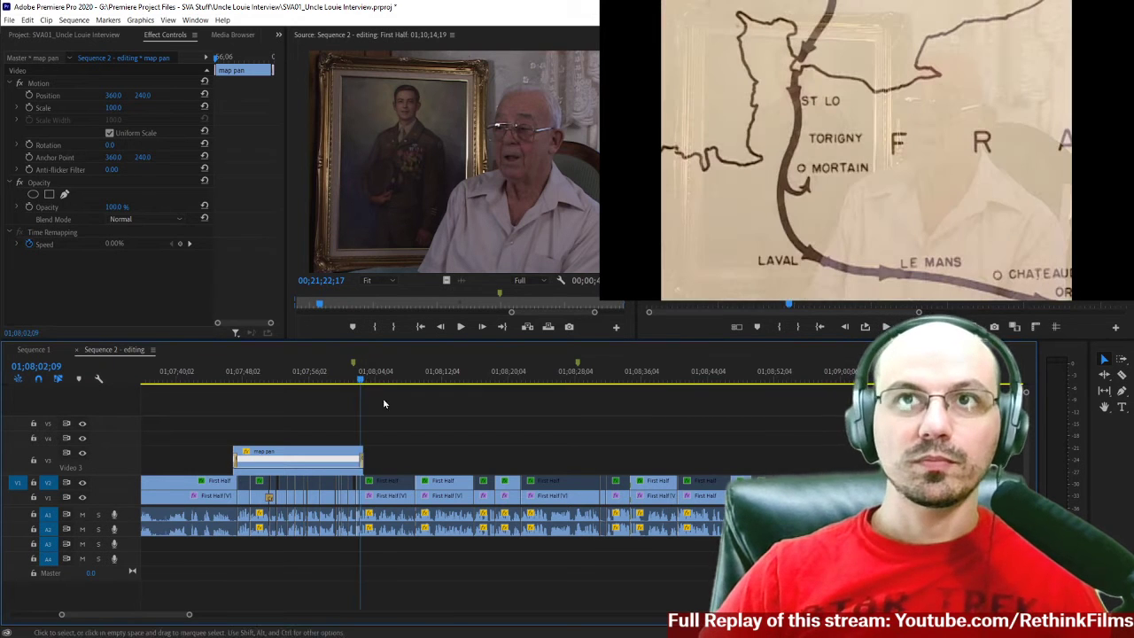
scroll(417, 439, "down", 5)
scroll(416, 439, "down", 5)
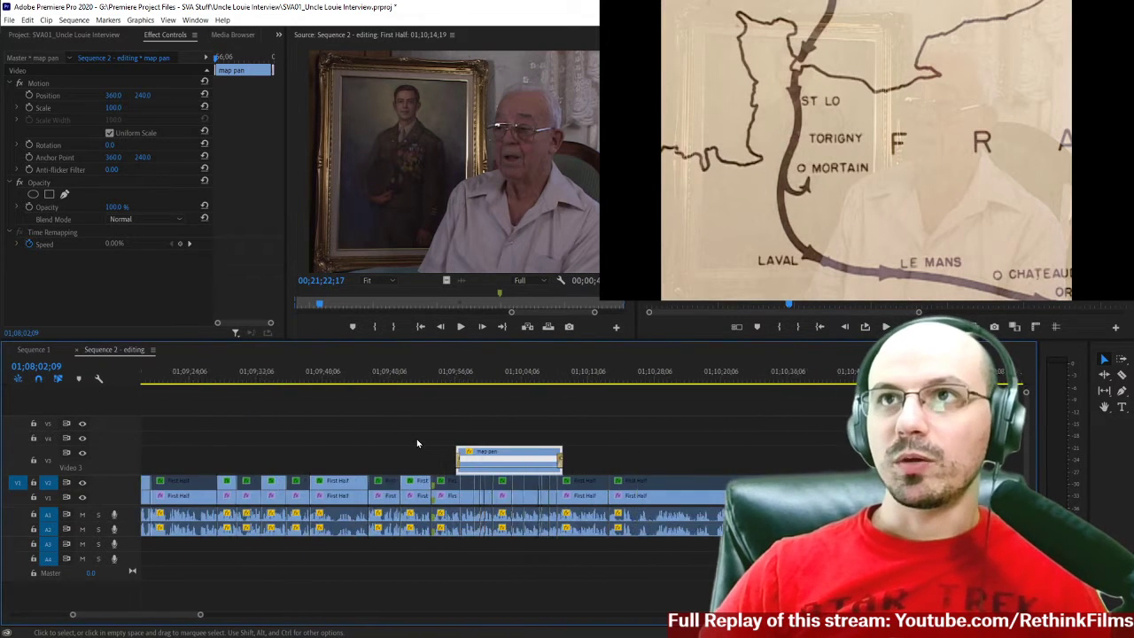
Play the interview after the last map pan from 01;10;11;13, and replay the map's ending from 01;10;07;18.
left_click(475, 373)
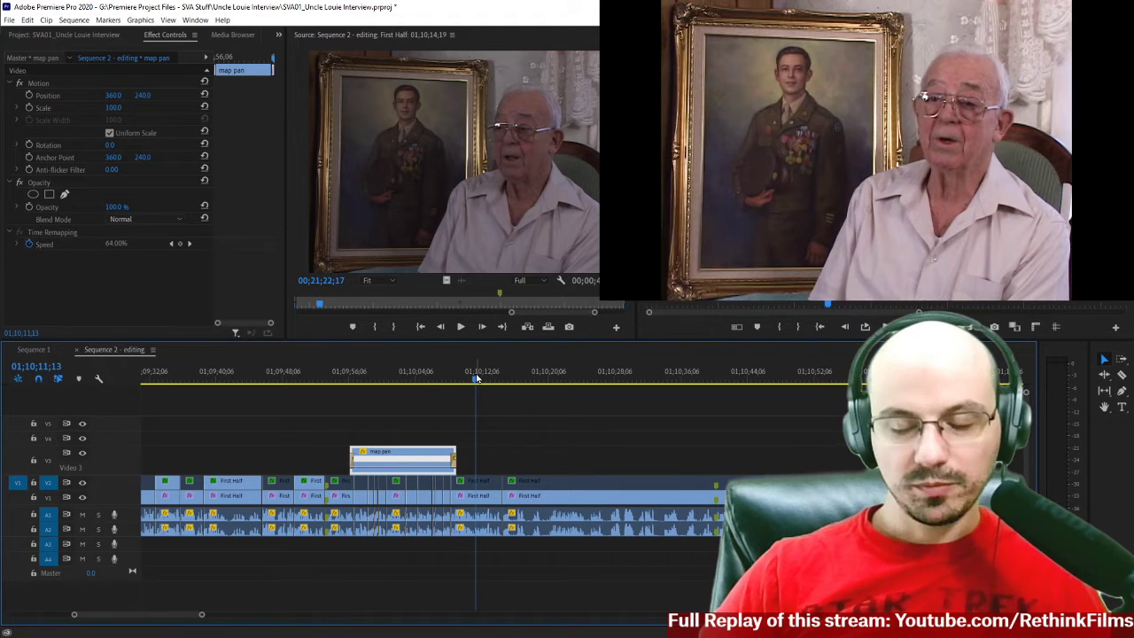
key("space")
key("=")
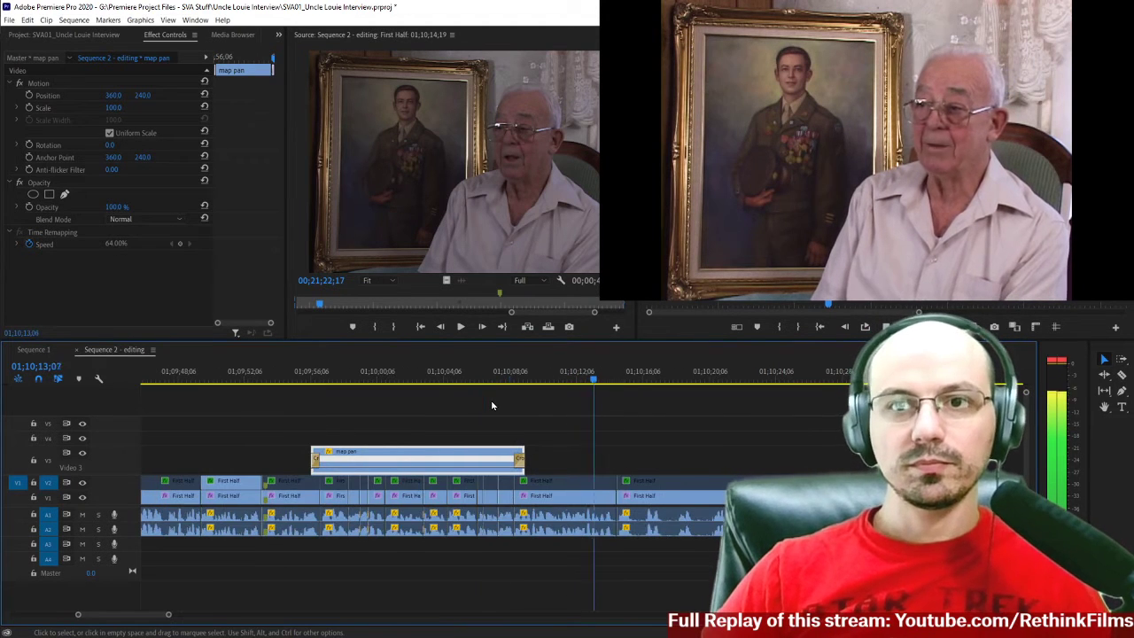
scroll(491, 405, "down", 2)
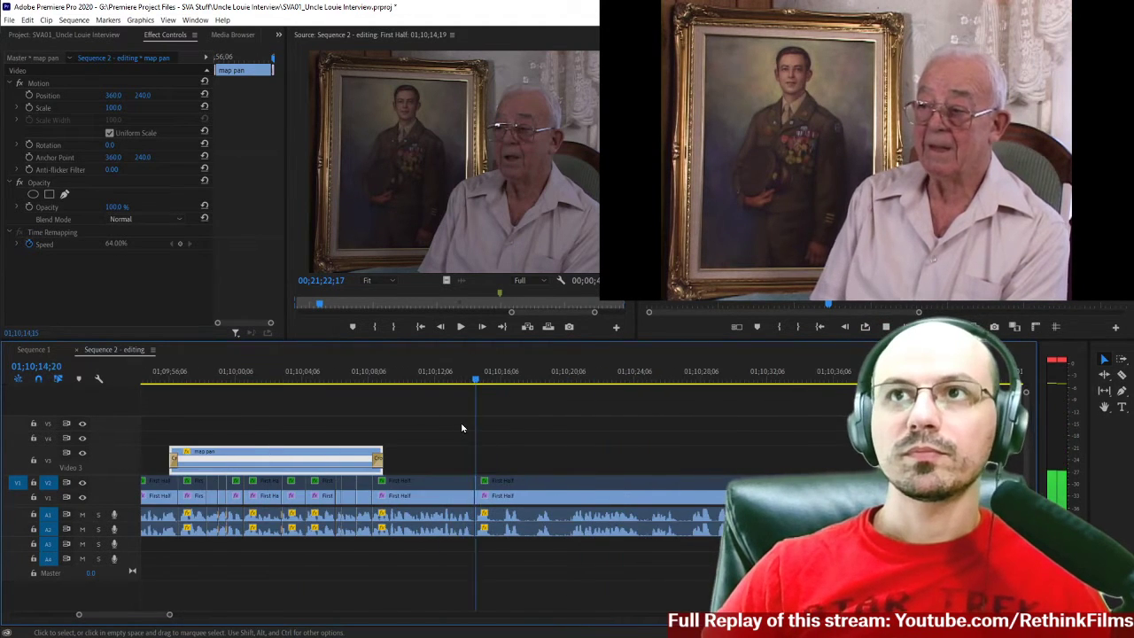
left_click(359, 377)
scroll(455, 413, "down", 2)
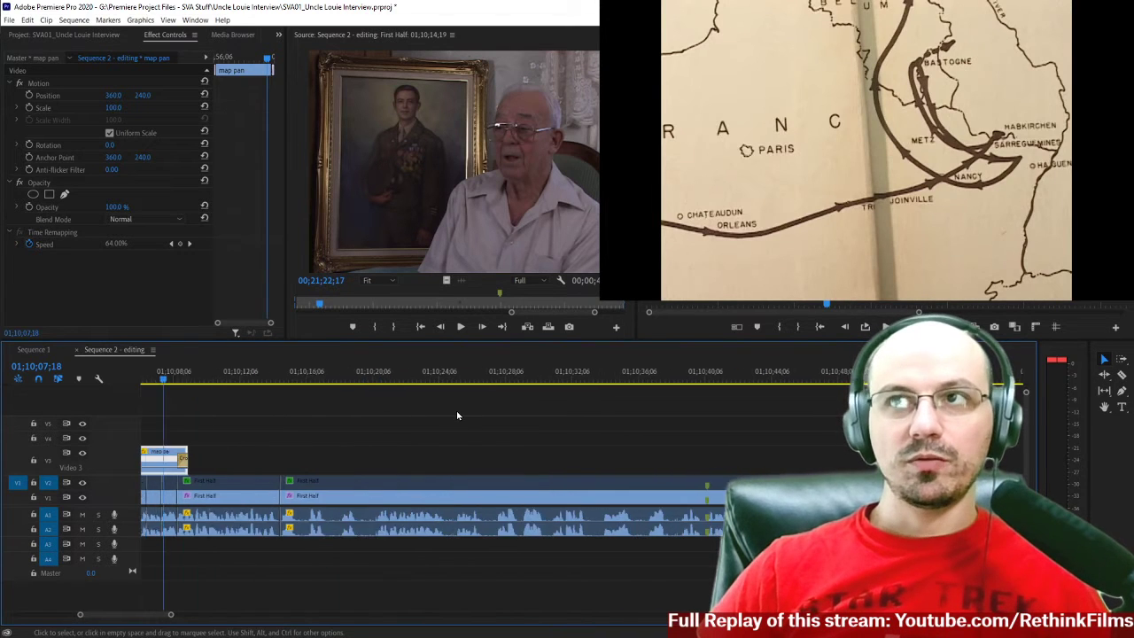
key("space")
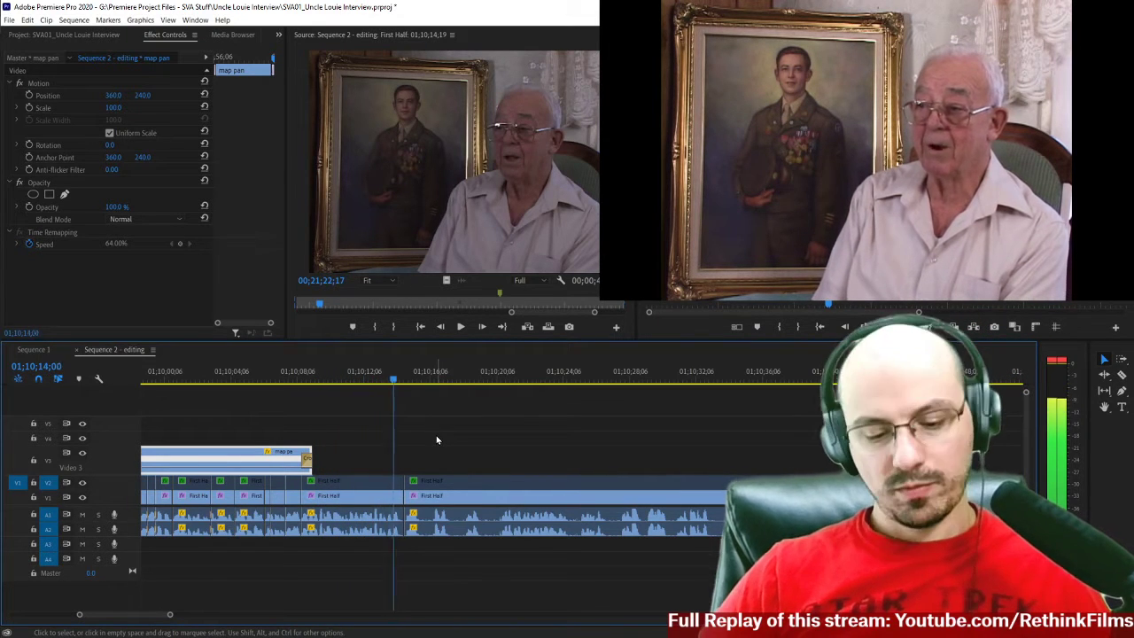
Review the uncut First Half interview footage from 01;10;14;00 past its marker to 01;11;06;02.
key("=")
scroll(436, 438, "down", 10)
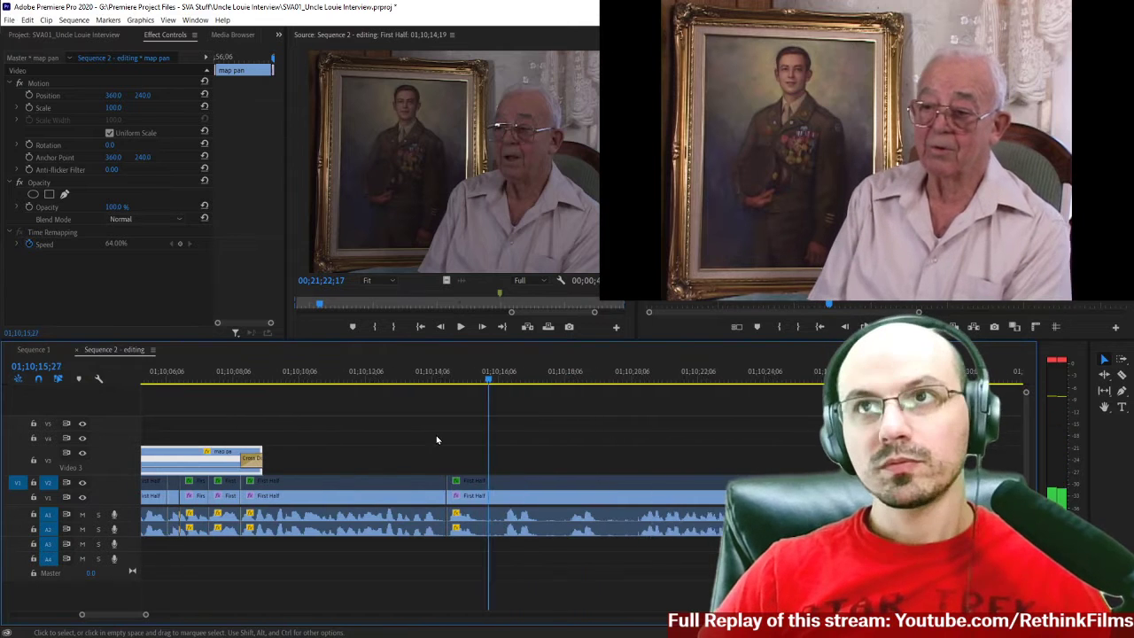
scroll(453, 424, "down", 8)
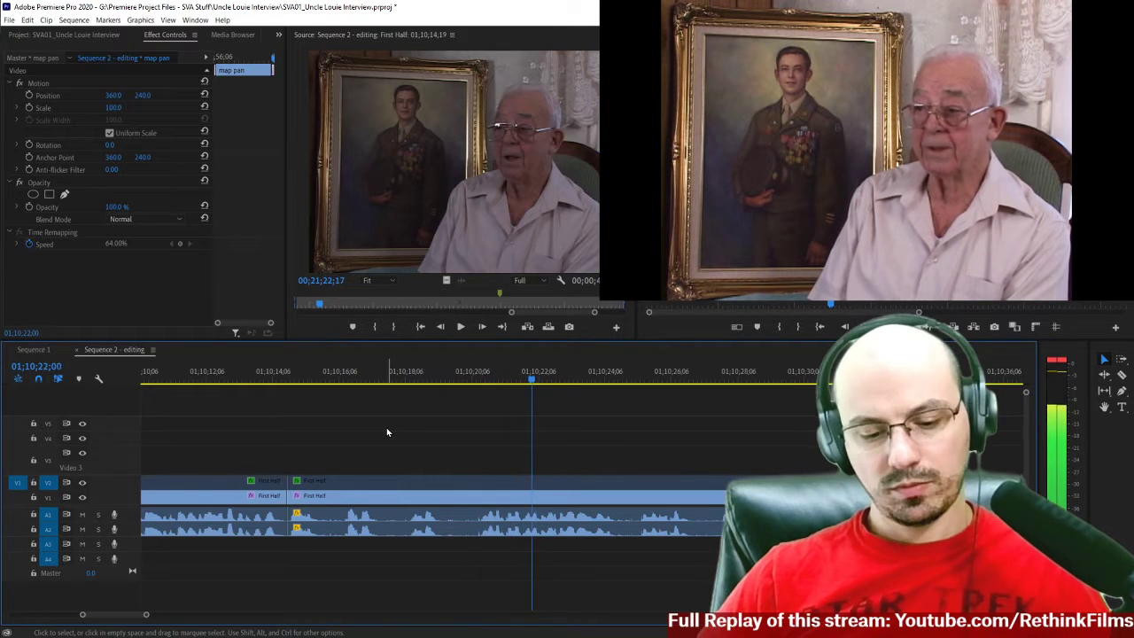
key("minus")
scroll(387, 432, "down", 7)
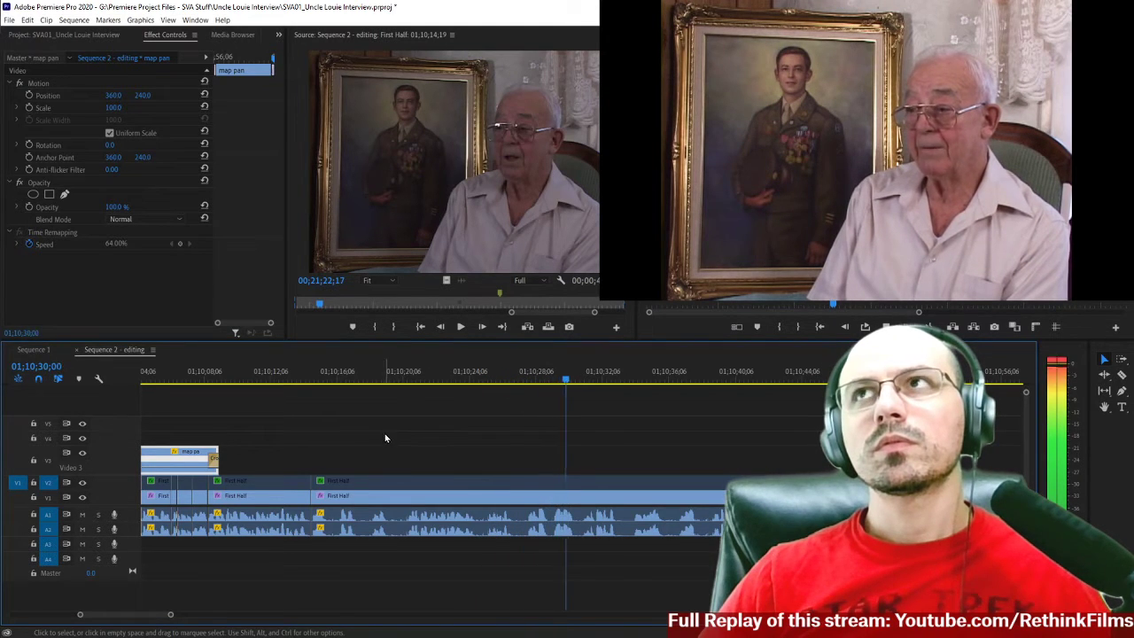
scroll(388, 436, "down", 5)
scroll(388, 437, "down", 1)
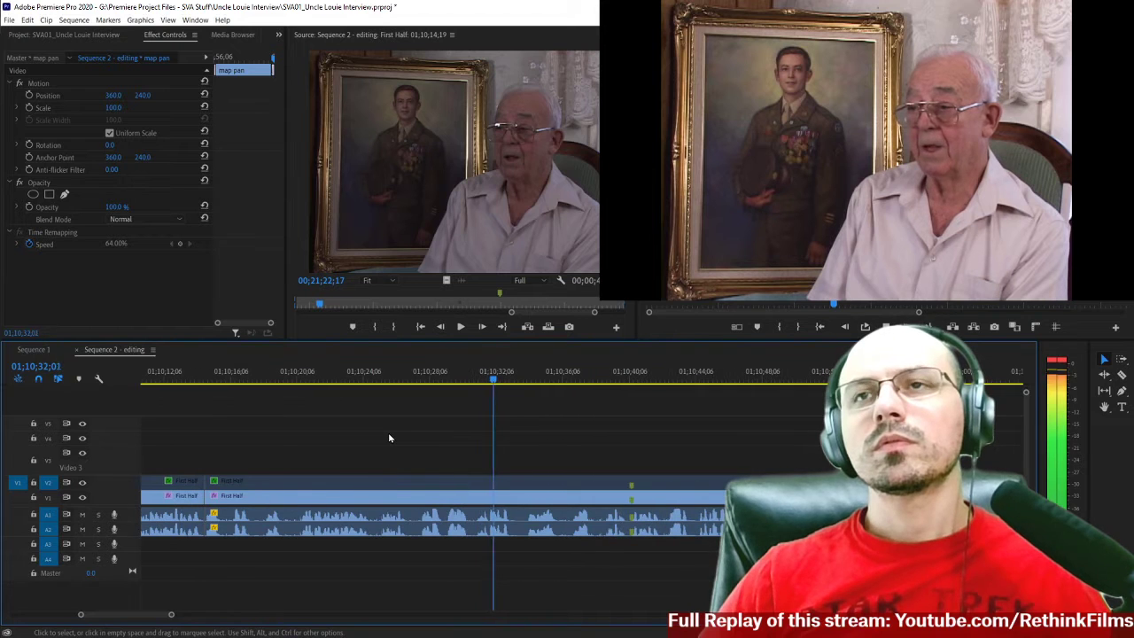
scroll(388, 436, "down", 6)
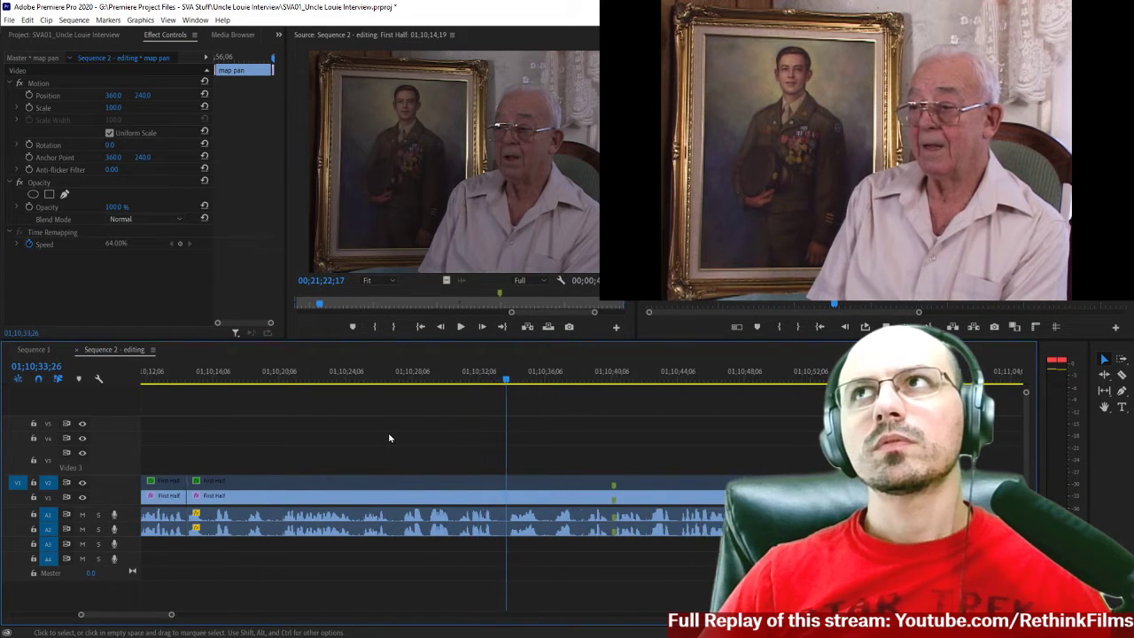
scroll(389, 437, "down", 2)
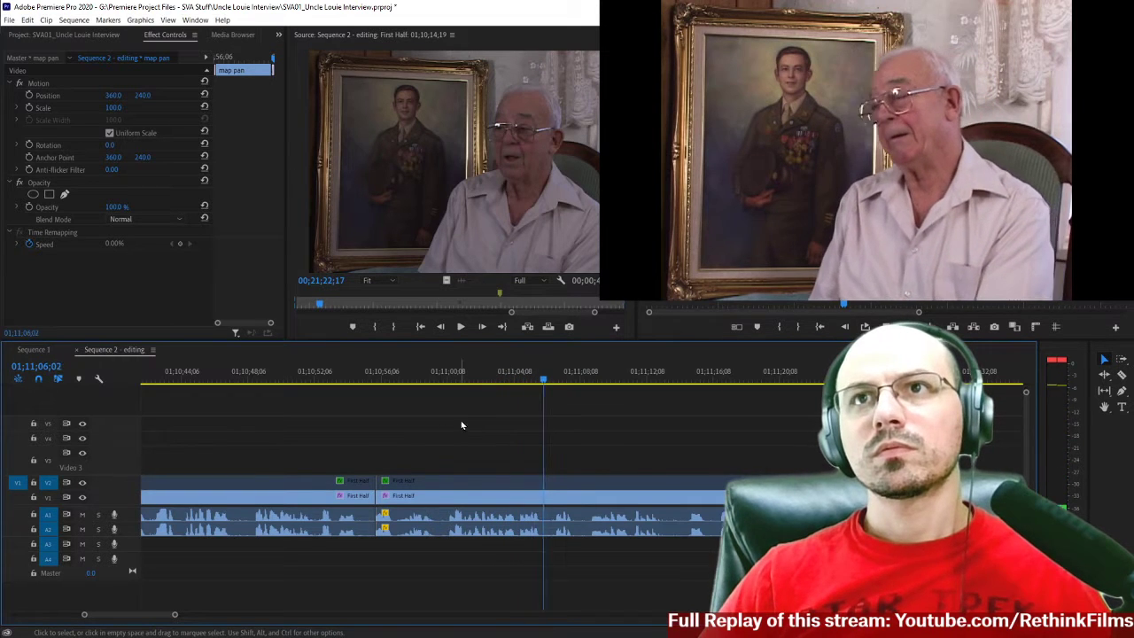
Split the First Half interview clip at 01;11;03;19 with the Razor tool.
left_click_drag(501, 379, 503, 379)
key("c")
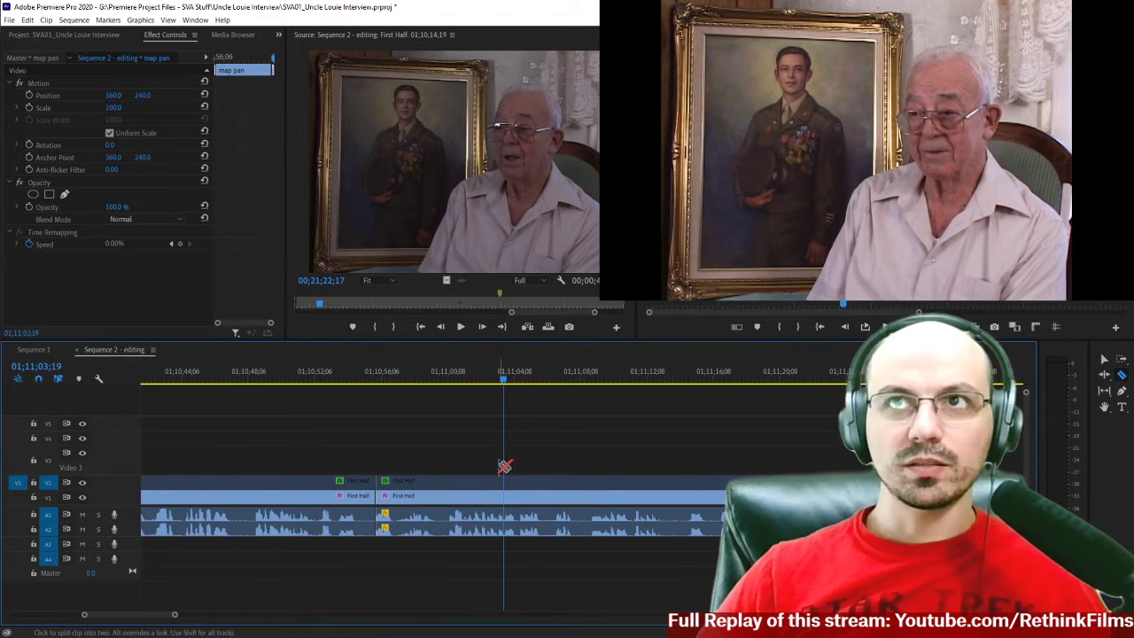
left_click(504, 487, "shift")
scroll(433, 426, "up", 8)
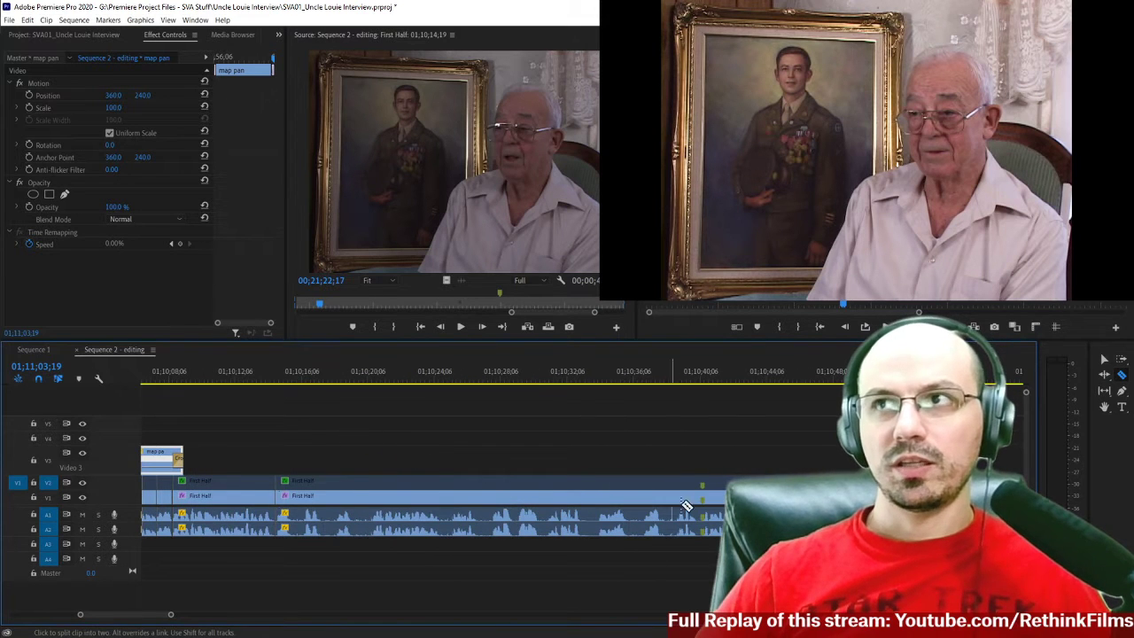
scroll(532, 434, "down", 1)
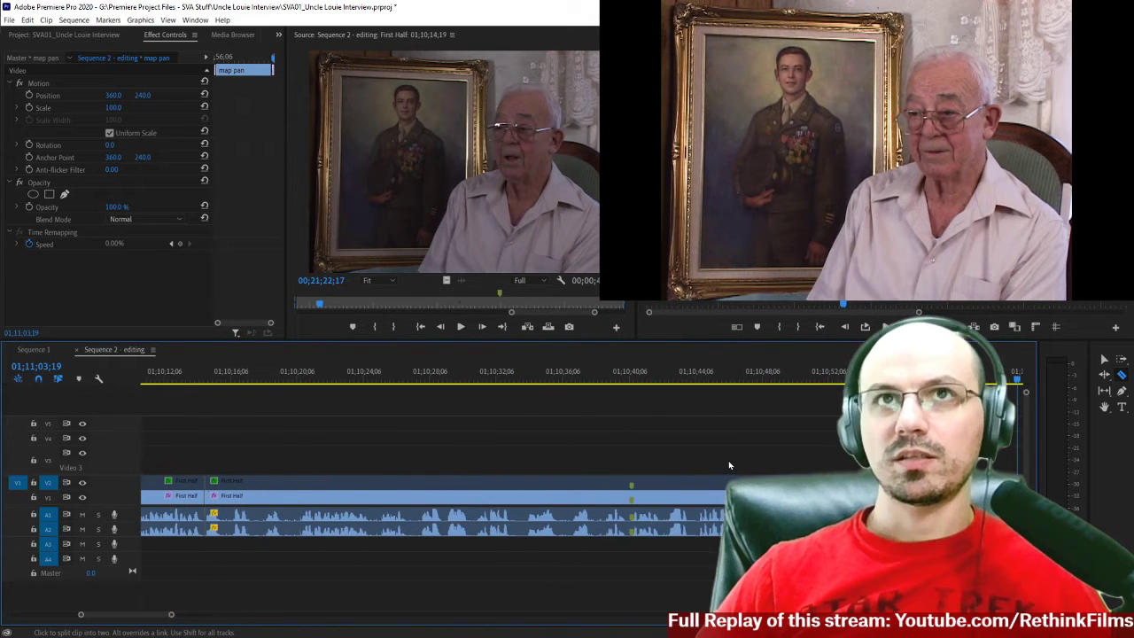
Preview the First Half, jacket zoom2 and map pan source clips from the Originally in Project bin.
left_click(93, 35)
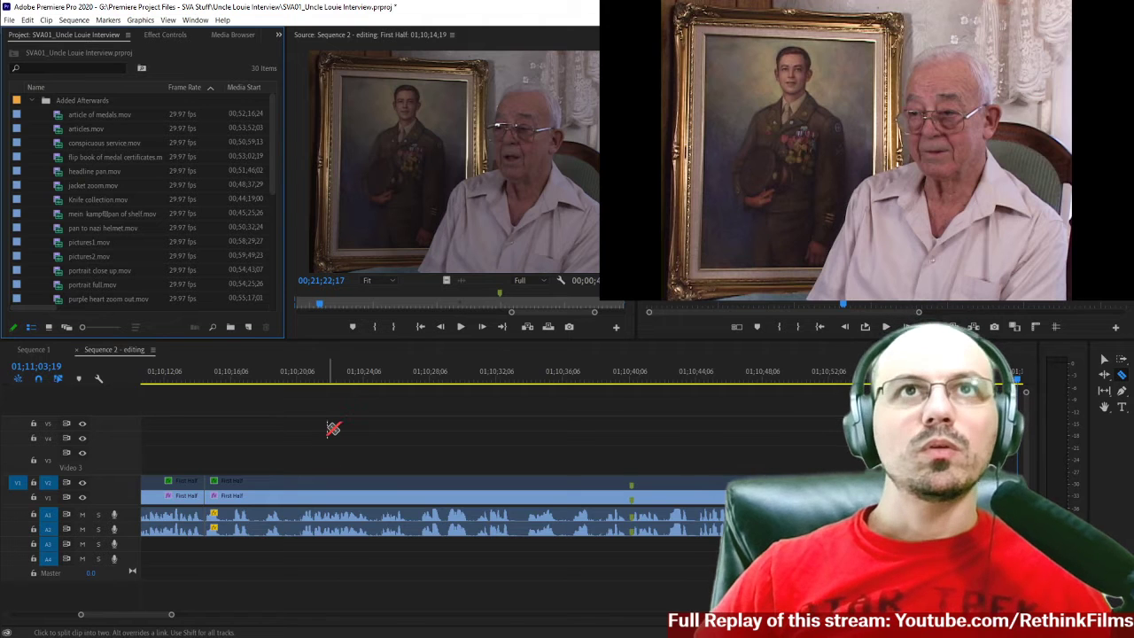
left_click_drag(274, 143, 271, 244)
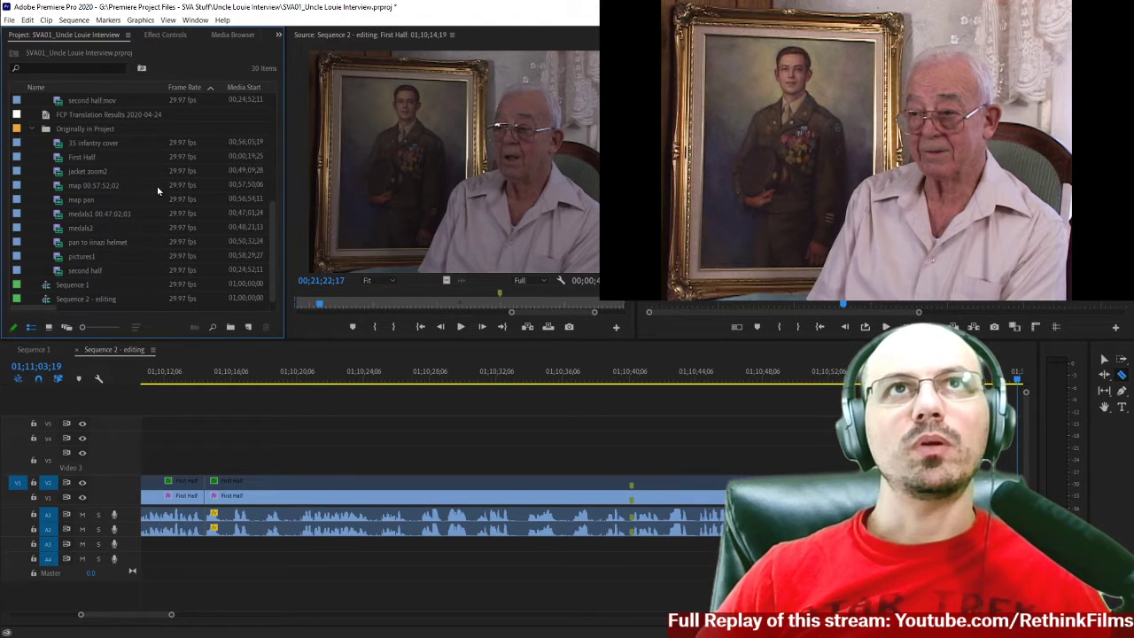
double_click(99, 158)
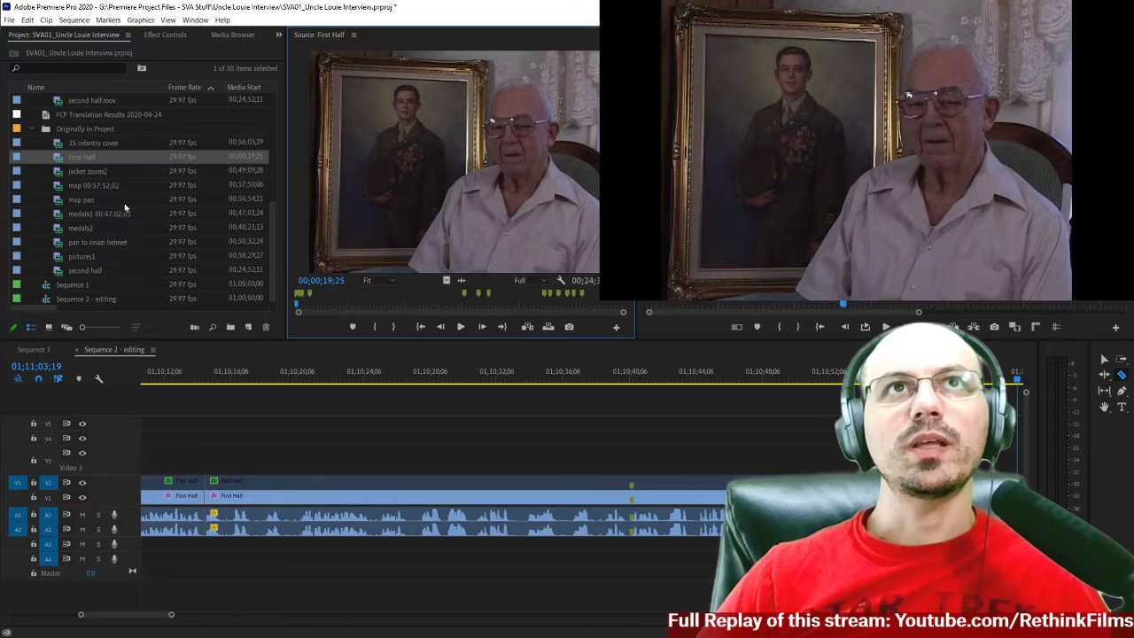
double_click(109, 171)
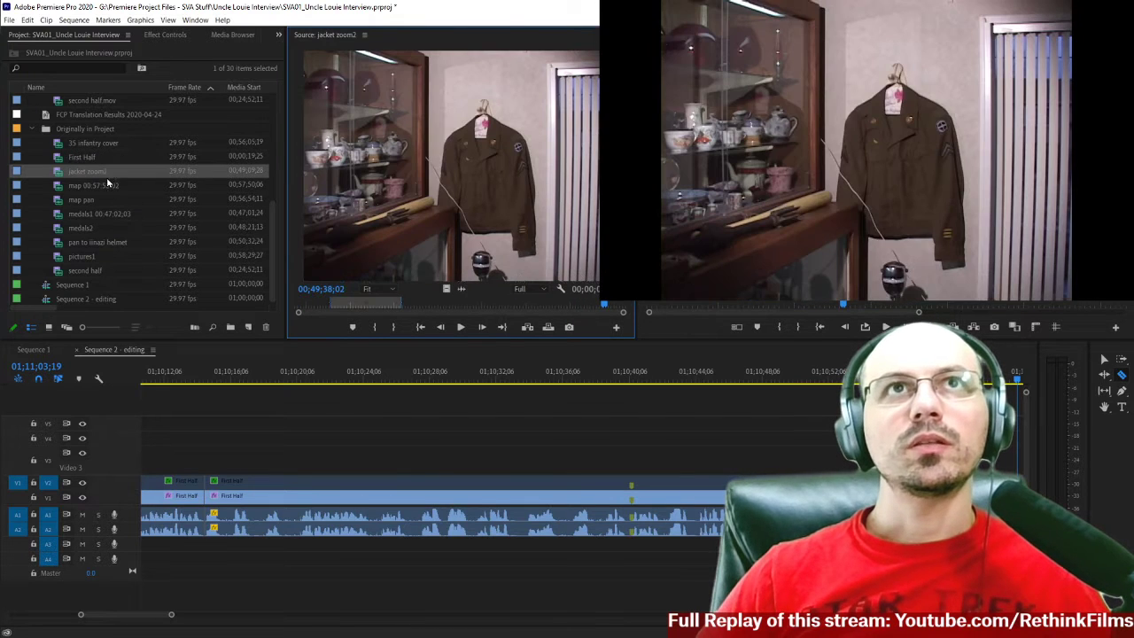
left_click(118, 184)
double_click(119, 184)
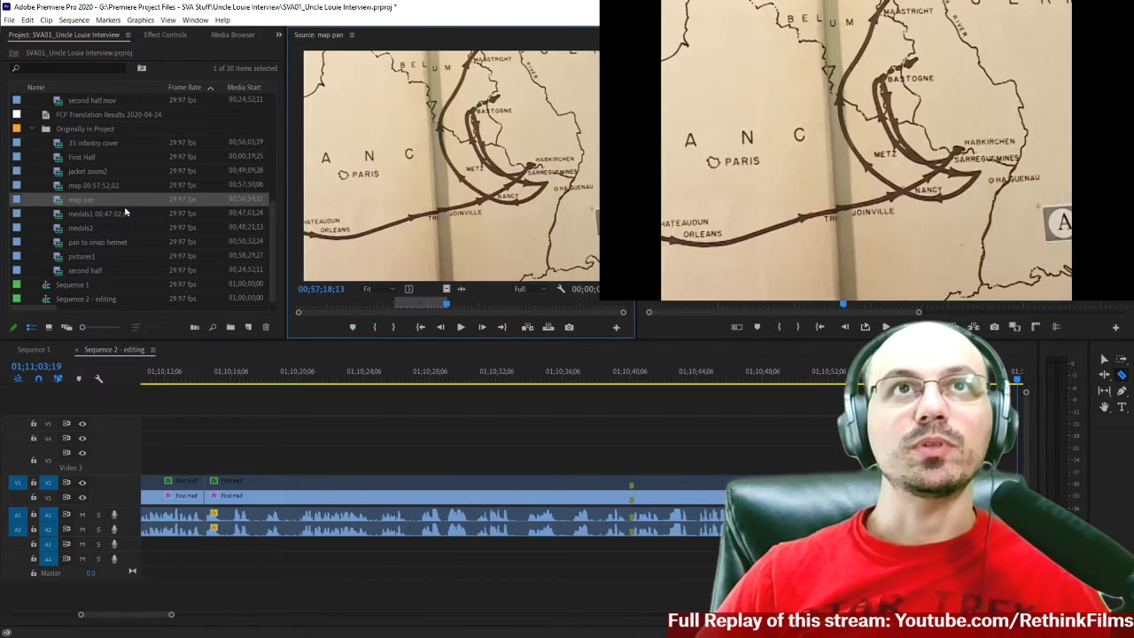
Preview the medals1 00:47:02;03 and medals2 source clips for cutaway footage.
double_click(131, 216)
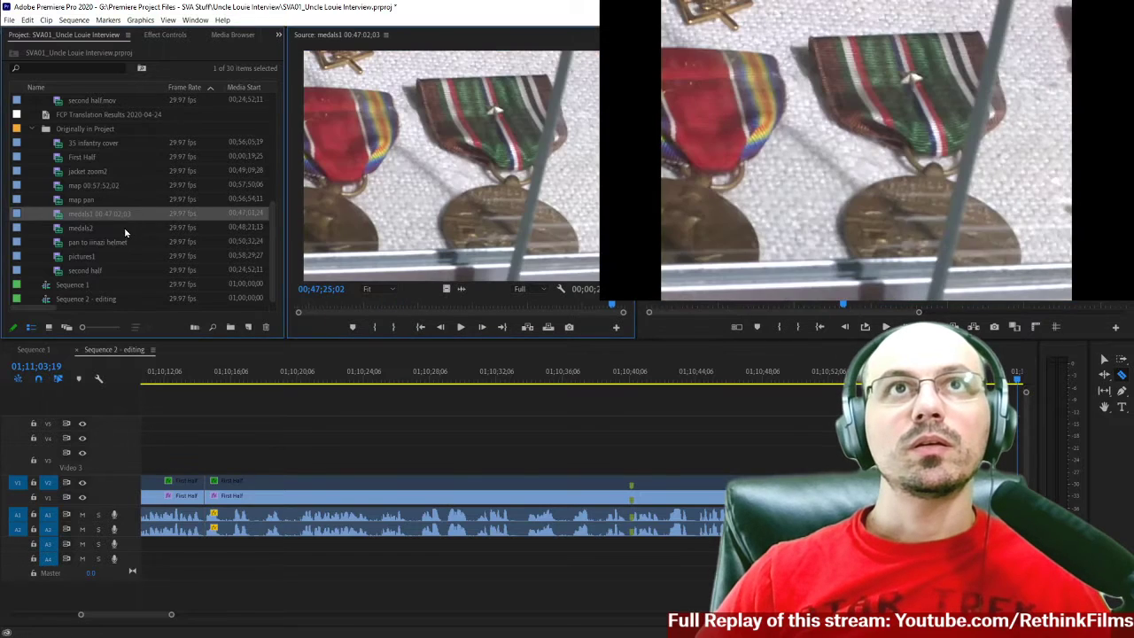
double_click(125, 229)
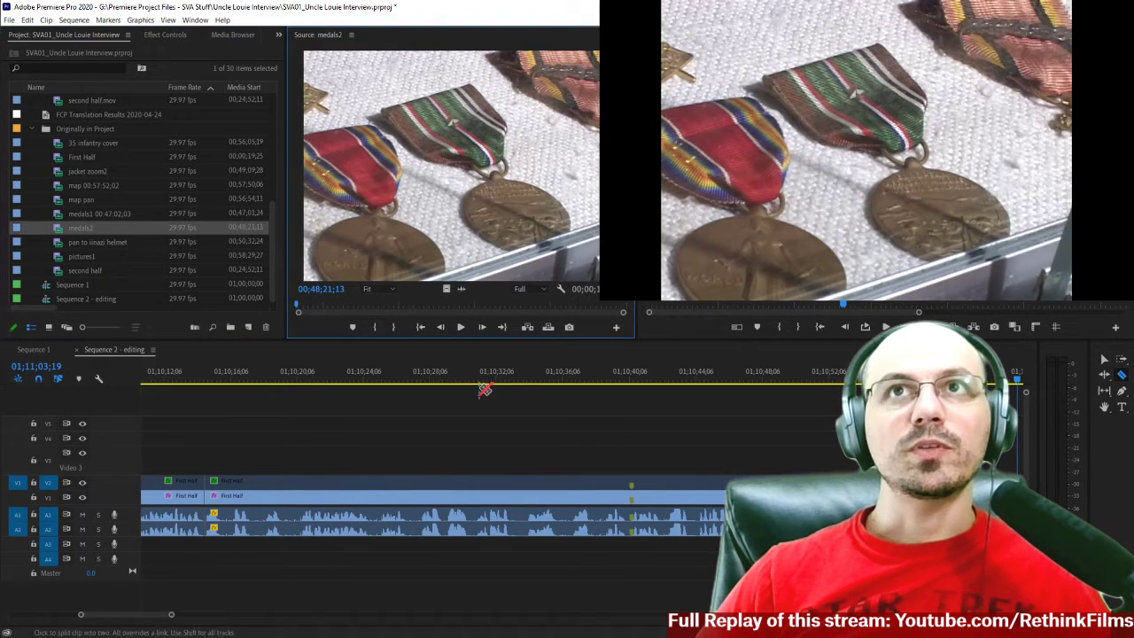
left_click_drag(319, 307, 610, 301)
double_click(95, 214)
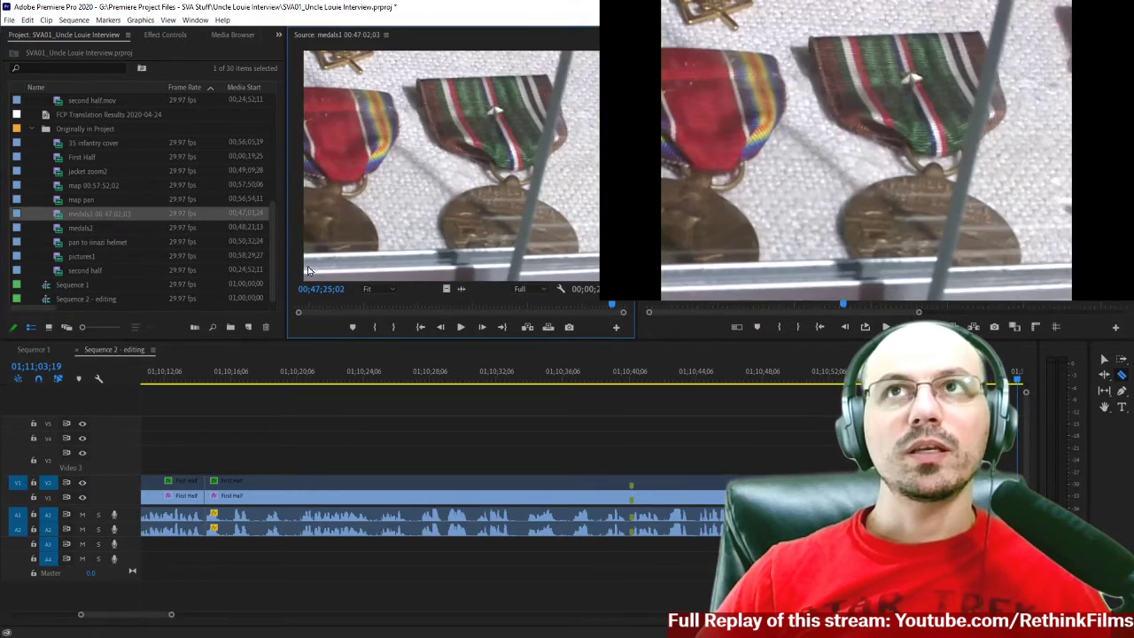
left_click_drag(323, 306, 413, 314)
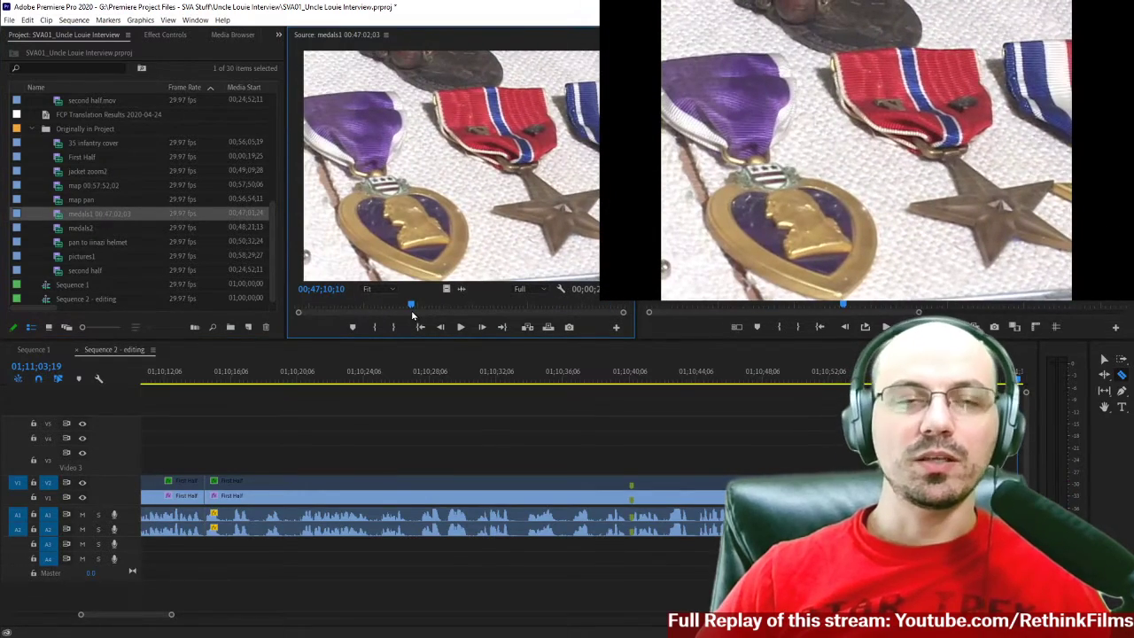
left_click_drag(324, 307, 564, 301)
Scrub through the pan to iinazi helmet and pictures1 source clips, stopping pictures1 at 00;59;34;15.
double_click(107, 240)
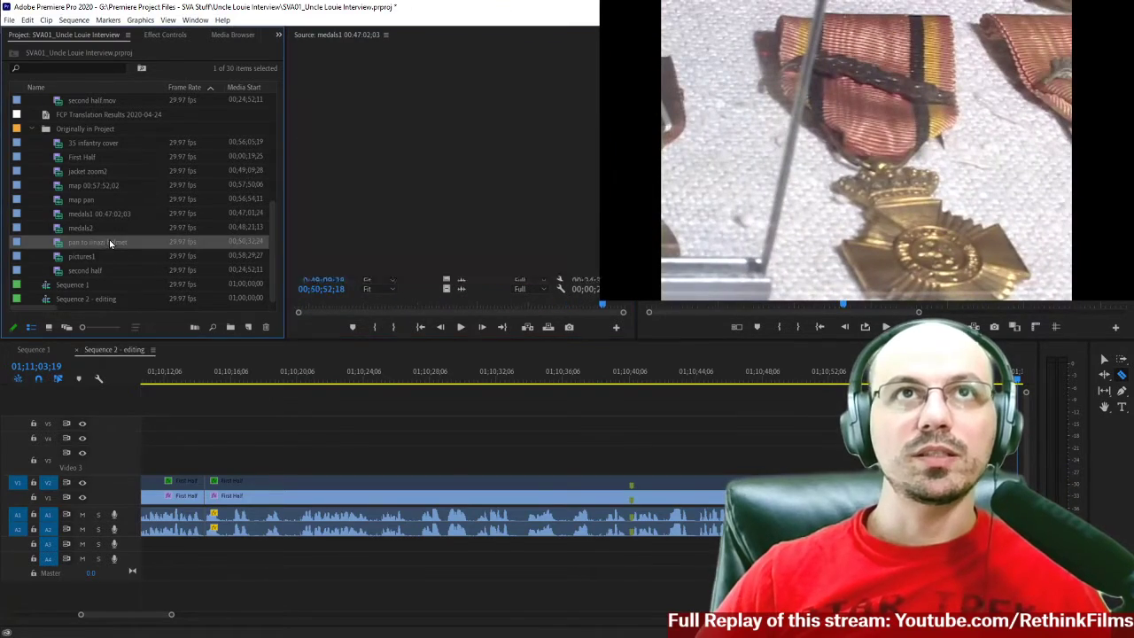
left_click_drag(312, 306, 228, 310)
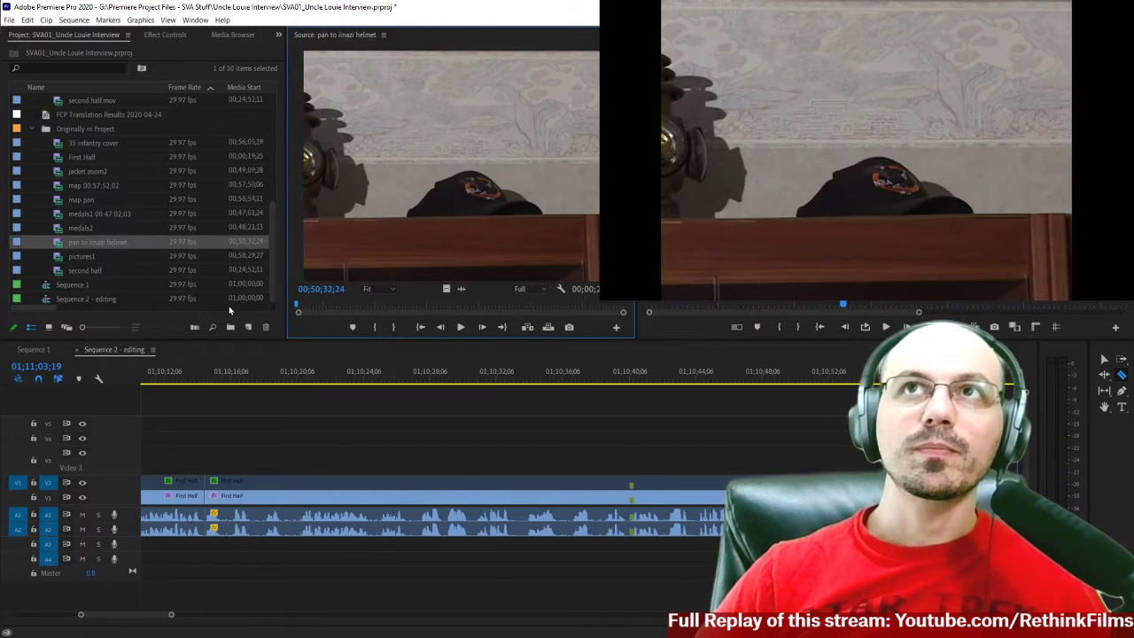
double_click(72, 256)
left_click_drag(319, 307, 528, 309)
left_click_drag(444, 307, 578, 303)
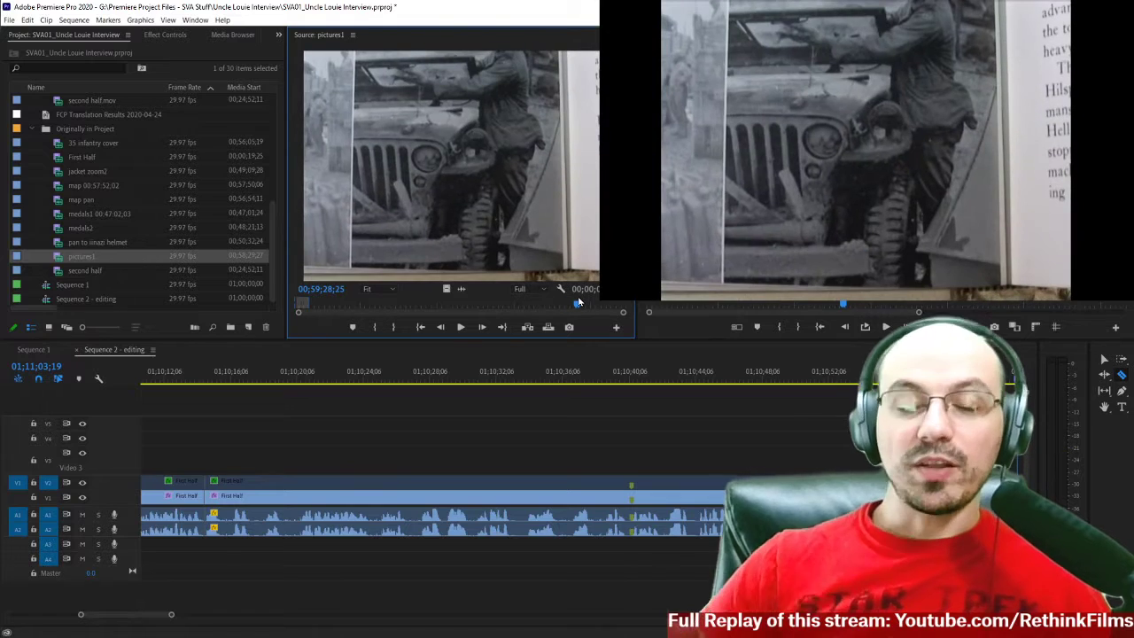
left_click_drag(578, 303, 605, 316)
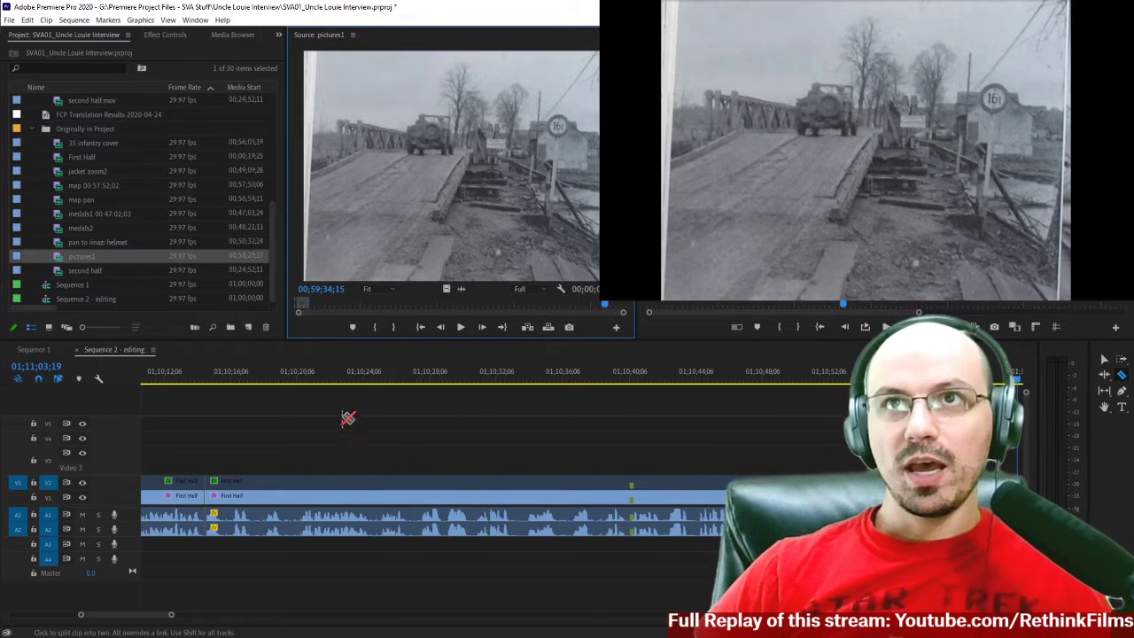
Play the First Half interview after the map pan from 01;10;09;25 to 01;11;03;23.
left_click(350, 383)
key("minus")
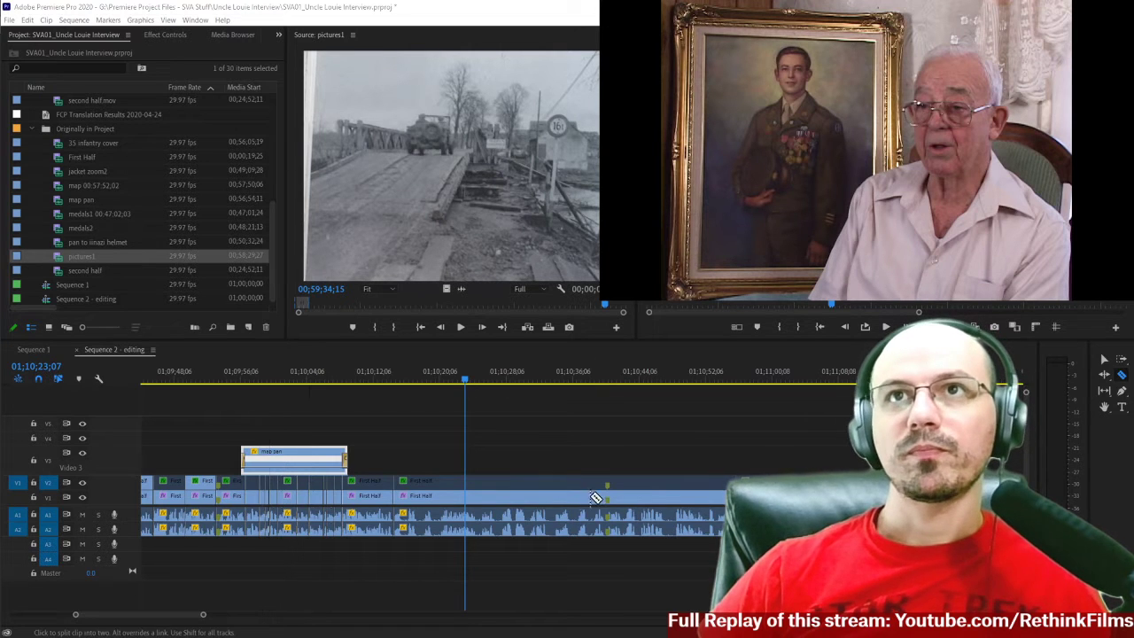
left_click(350, 377)
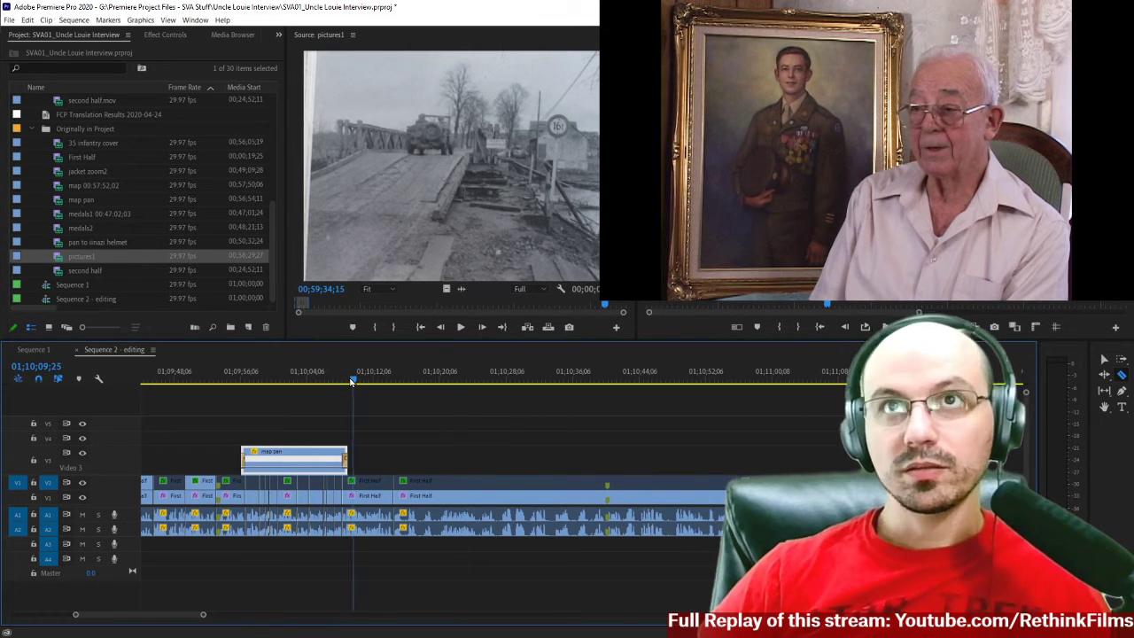
key("=")
key("space")
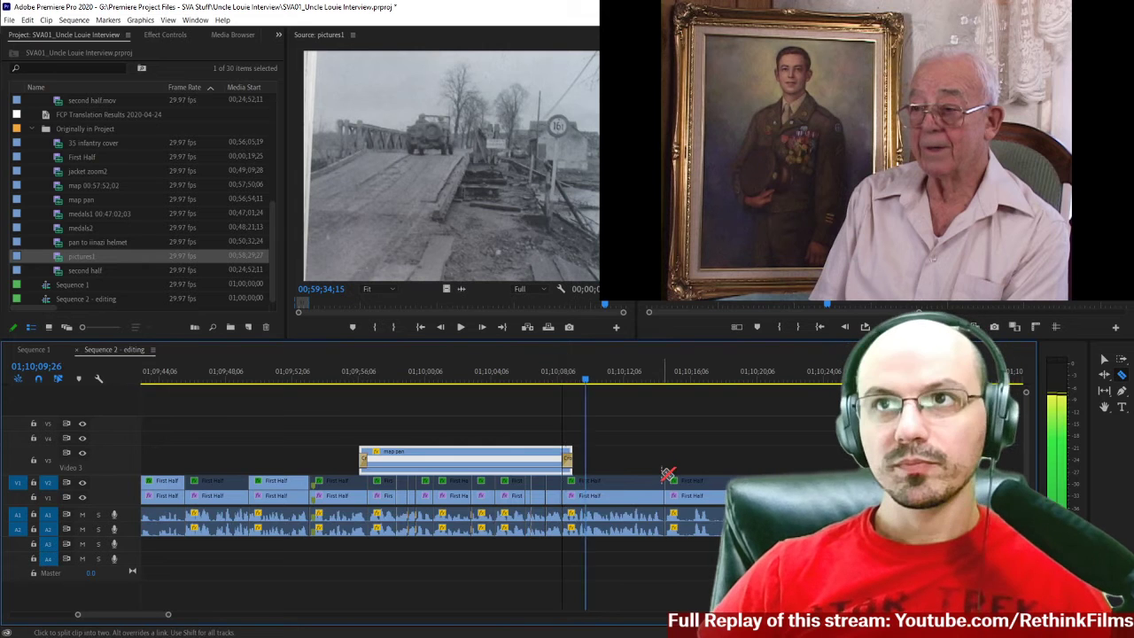
scroll(643, 470, "down", 5)
scroll(643, 471, "up", 7)
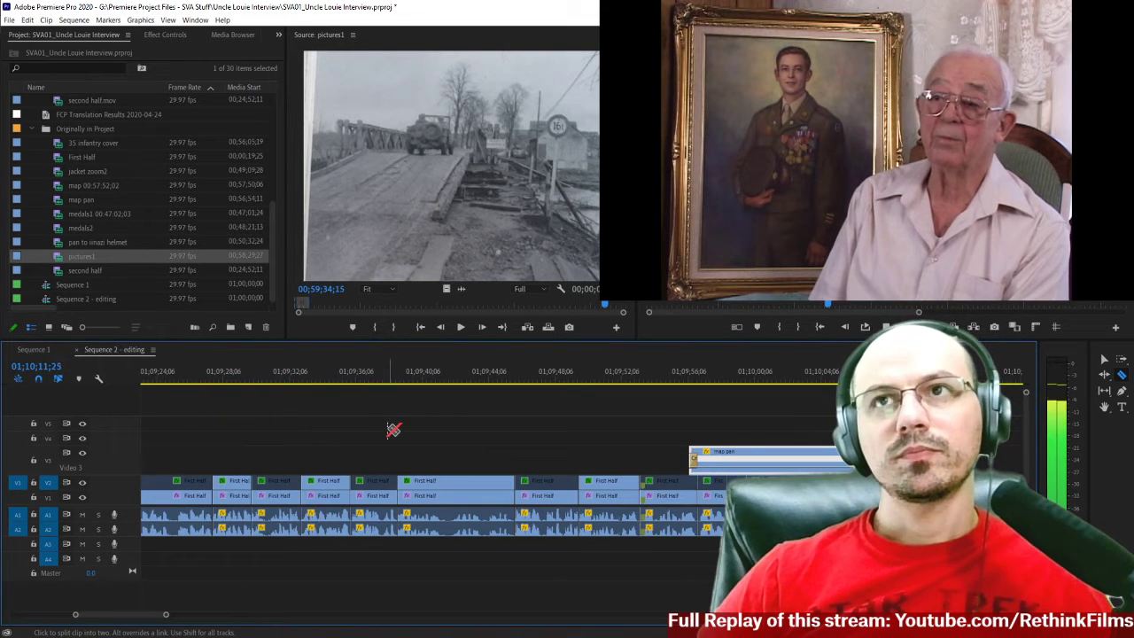
scroll(397, 433, "down", 4)
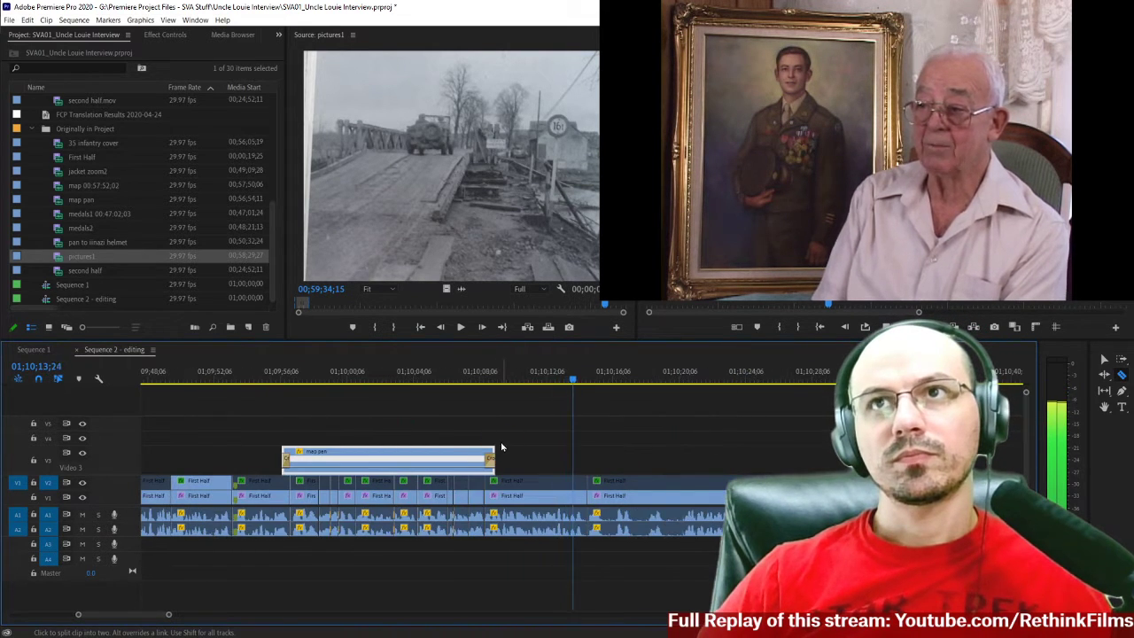
scroll(501, 443, "down", 3)
scroll(496, 448, "down", 3)
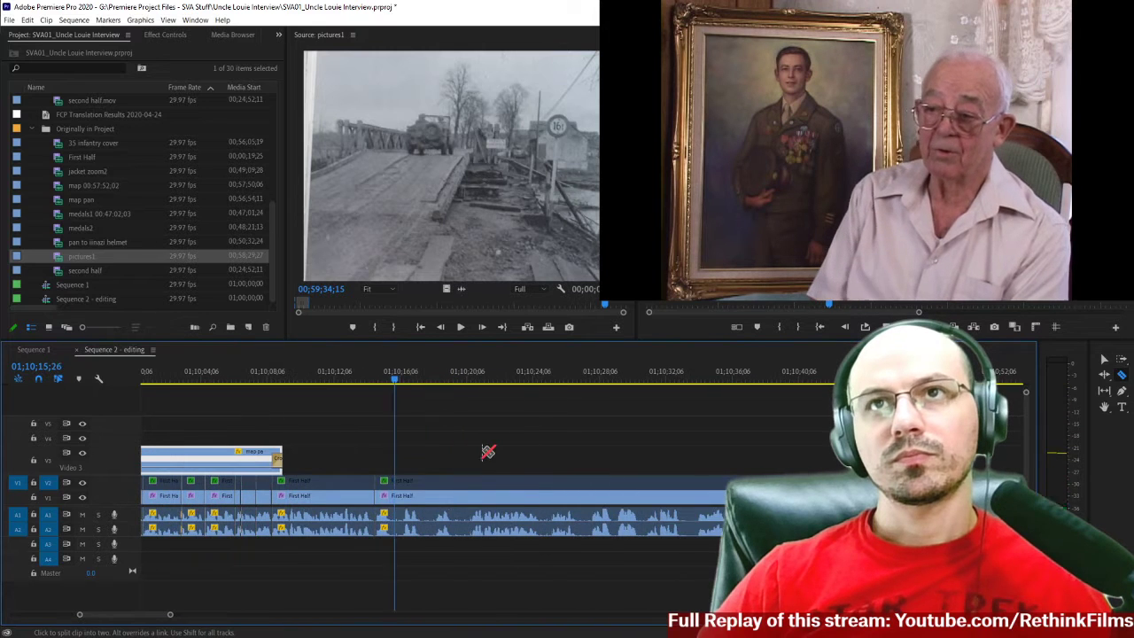
scroll(484, 451, "down", 1)
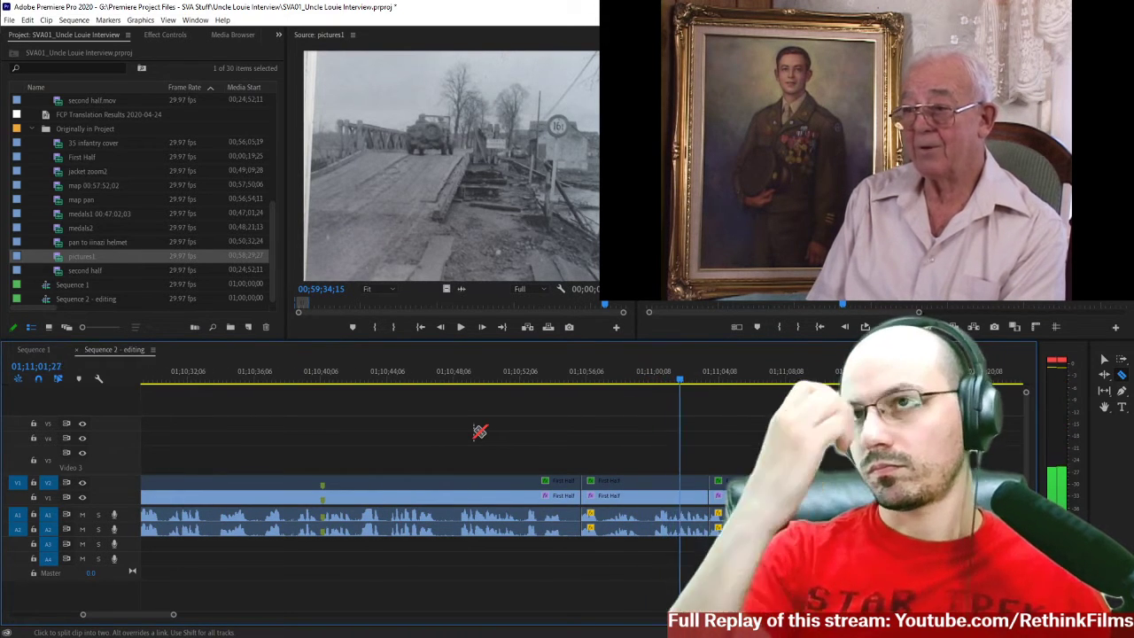
key("space")
Replay the start of the interview section after the map pan, stopping at 01;10;11;24.
scroll(451, 453, "up", 3)
scroll(449, 454, "up", 3)
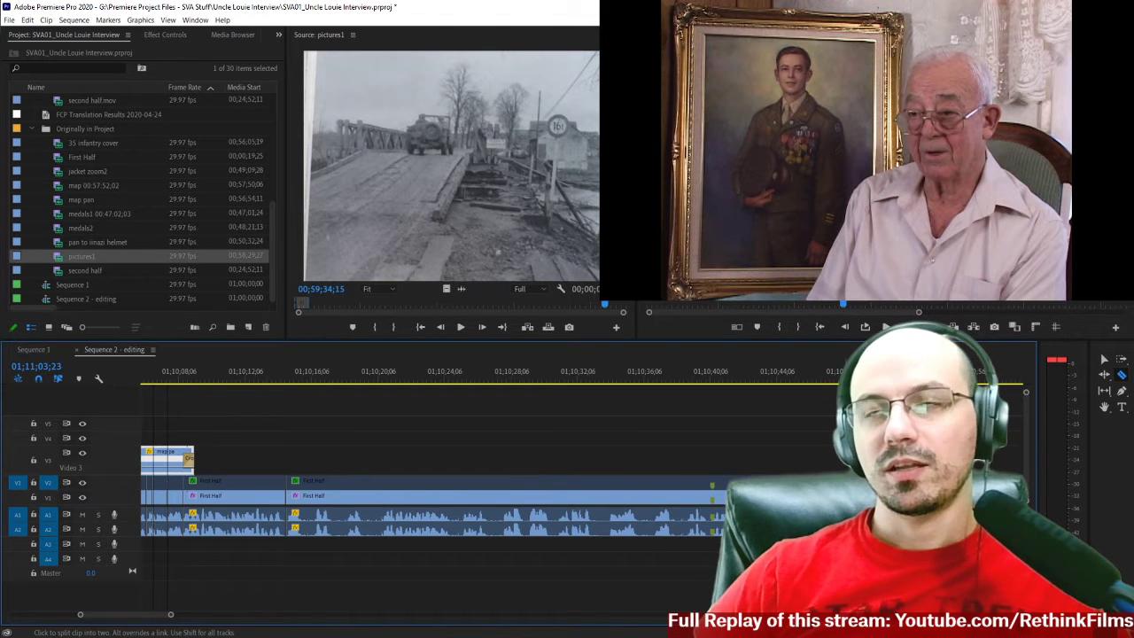
left_click(212, 379)
key("space")
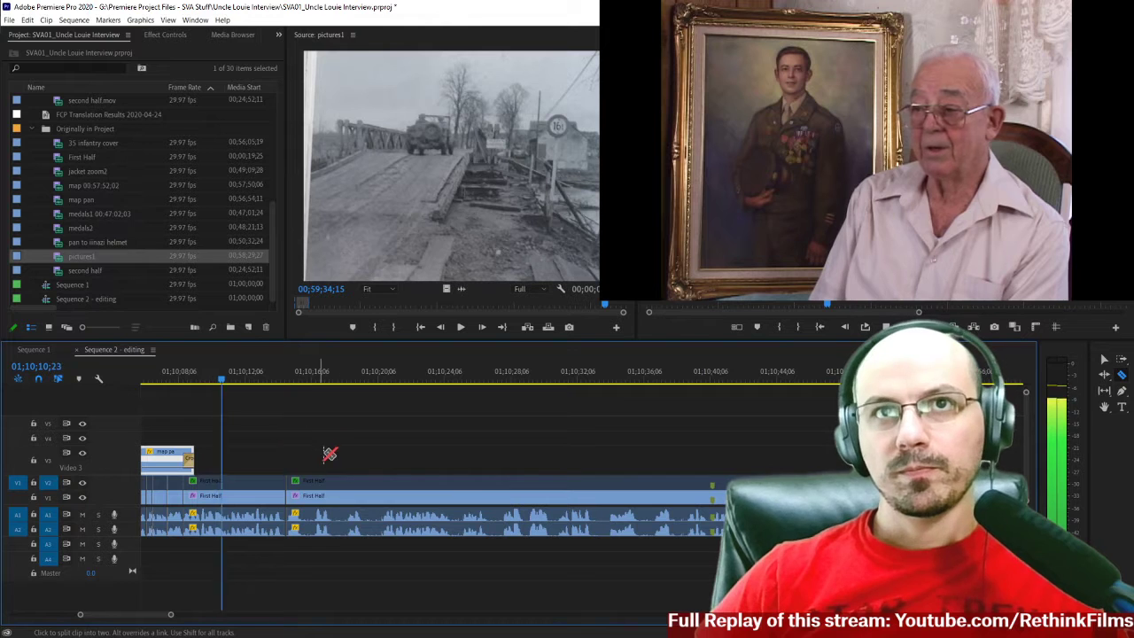
key("space")
scroll(256, 446, "up", 5)
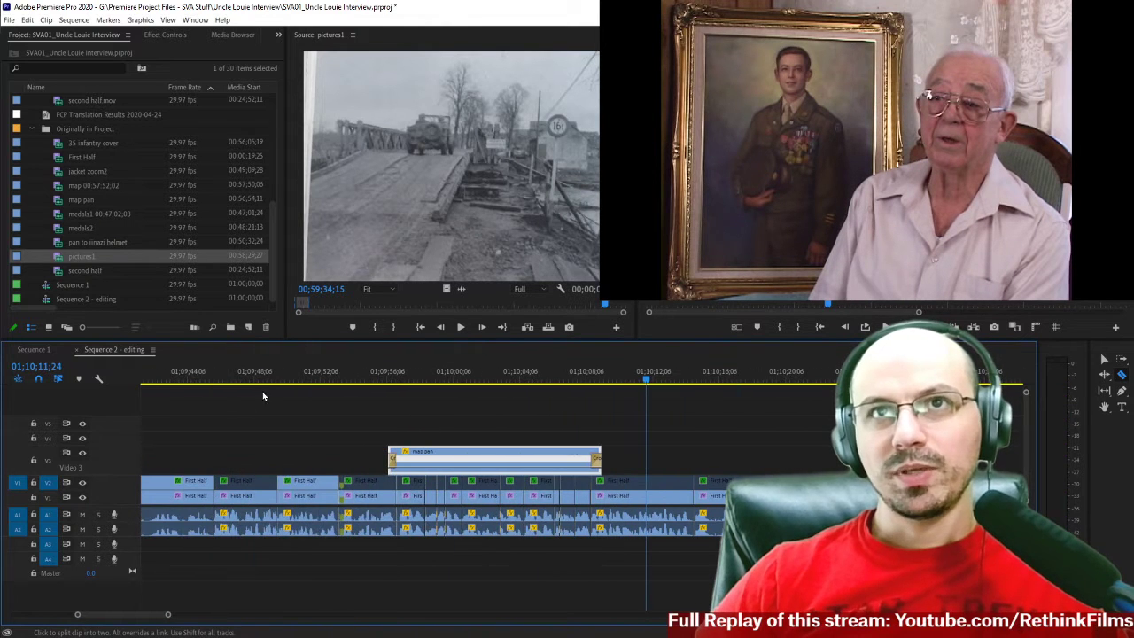
Play the sequence from before the map pan, through the map and on to 01;10;14;14.
left_click(262, 381)
scroll(264, 425, "up", 3)
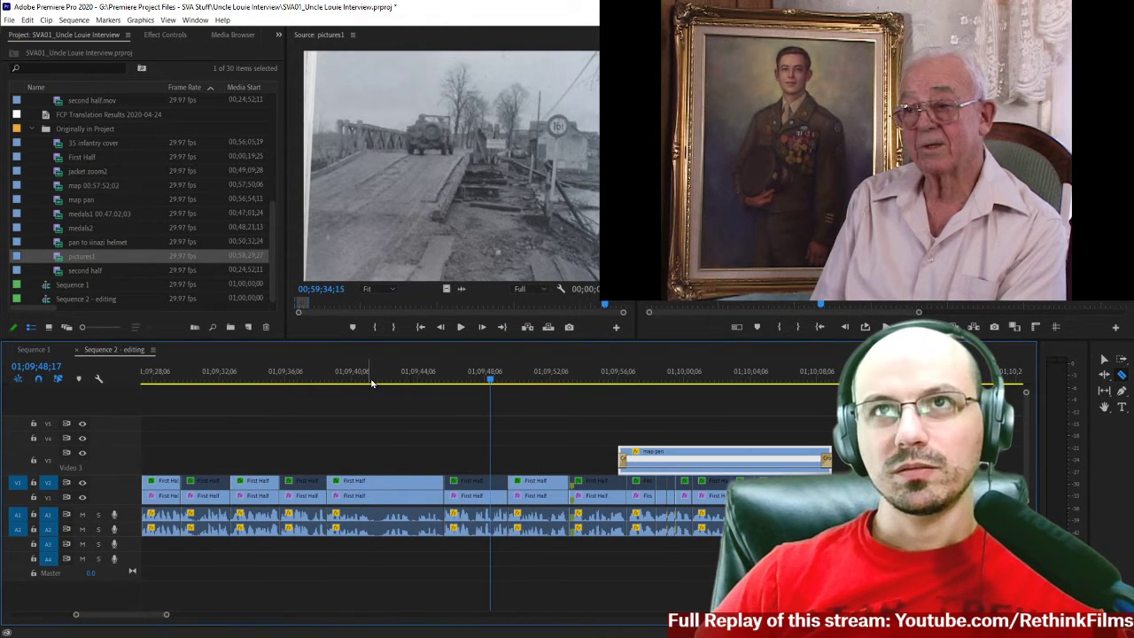
left_click(418, 381)
key("c")
key("space")
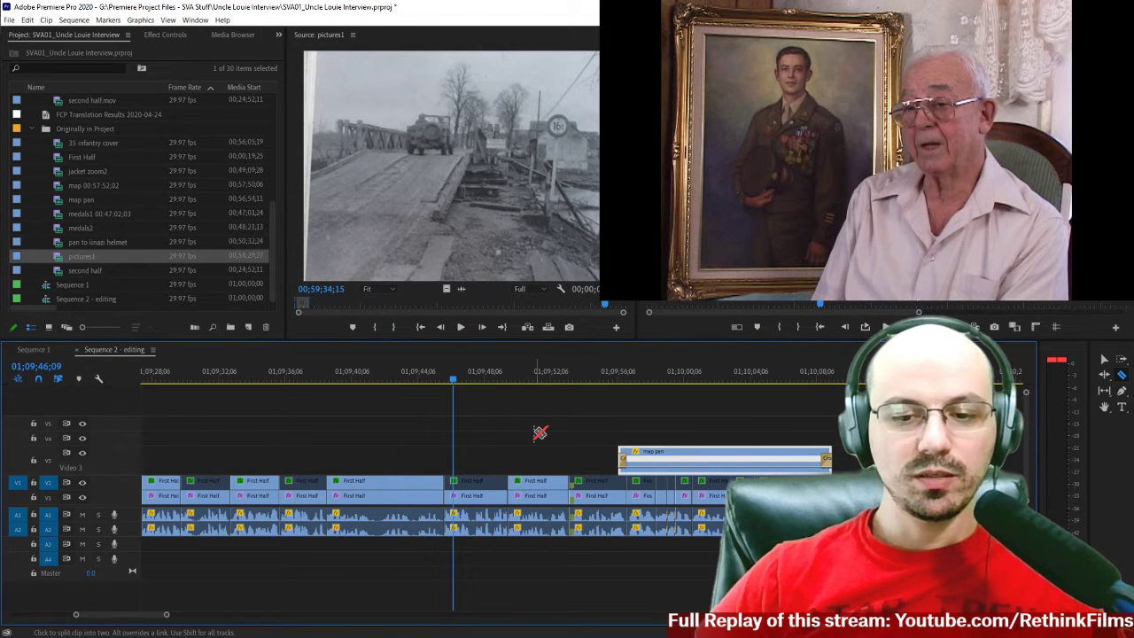
key("space")
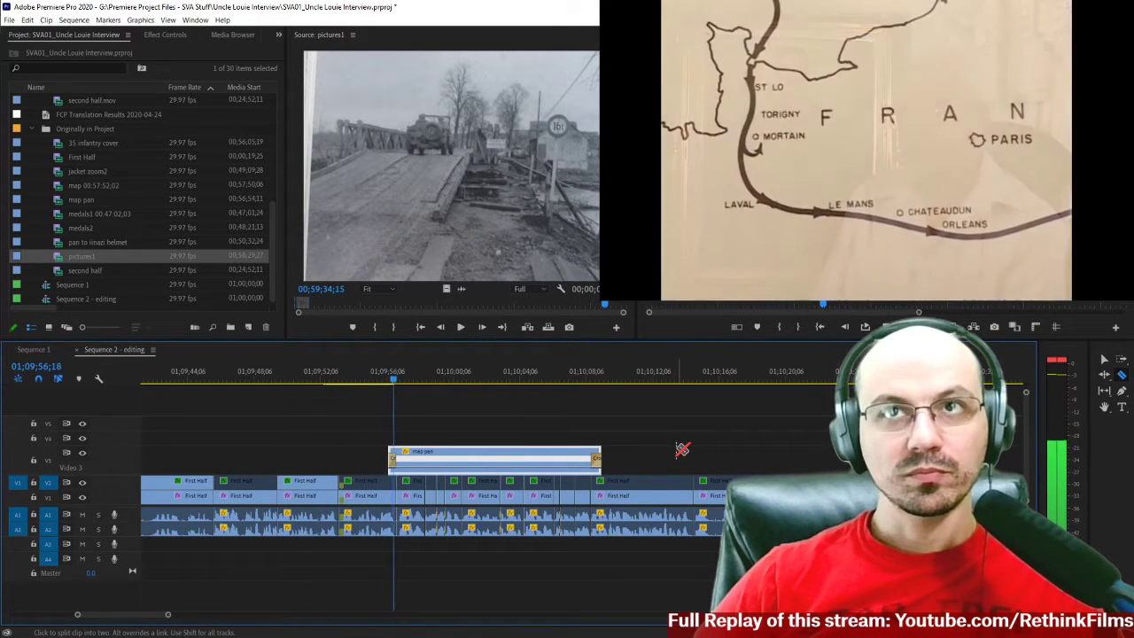
scroll(680, 450, "down", 4)
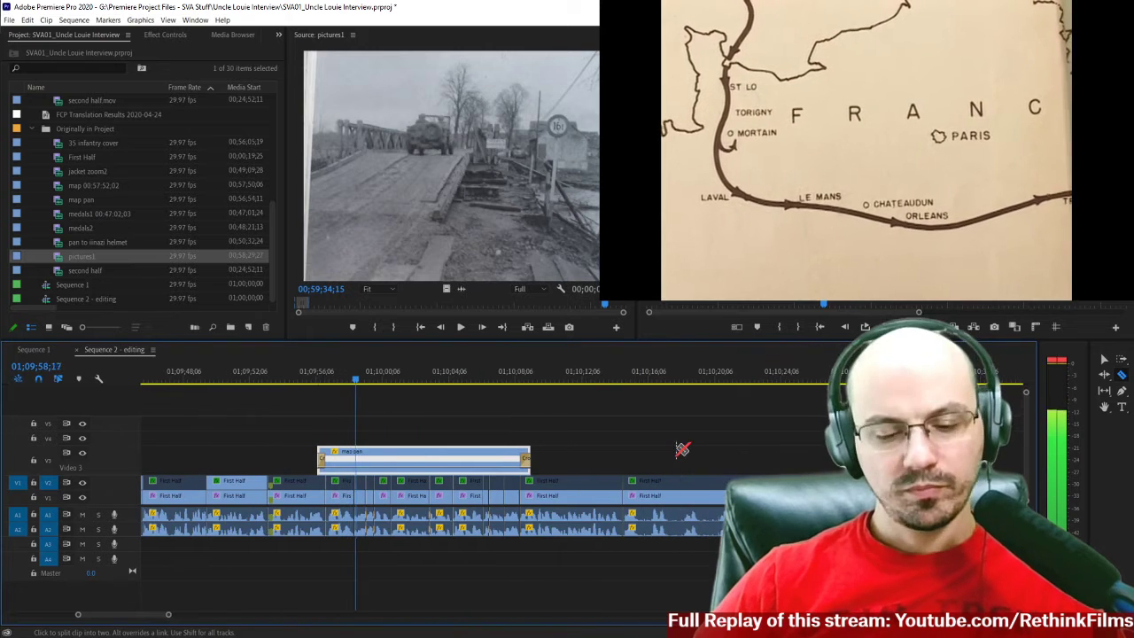
scroll(678, 450, "down", 1)
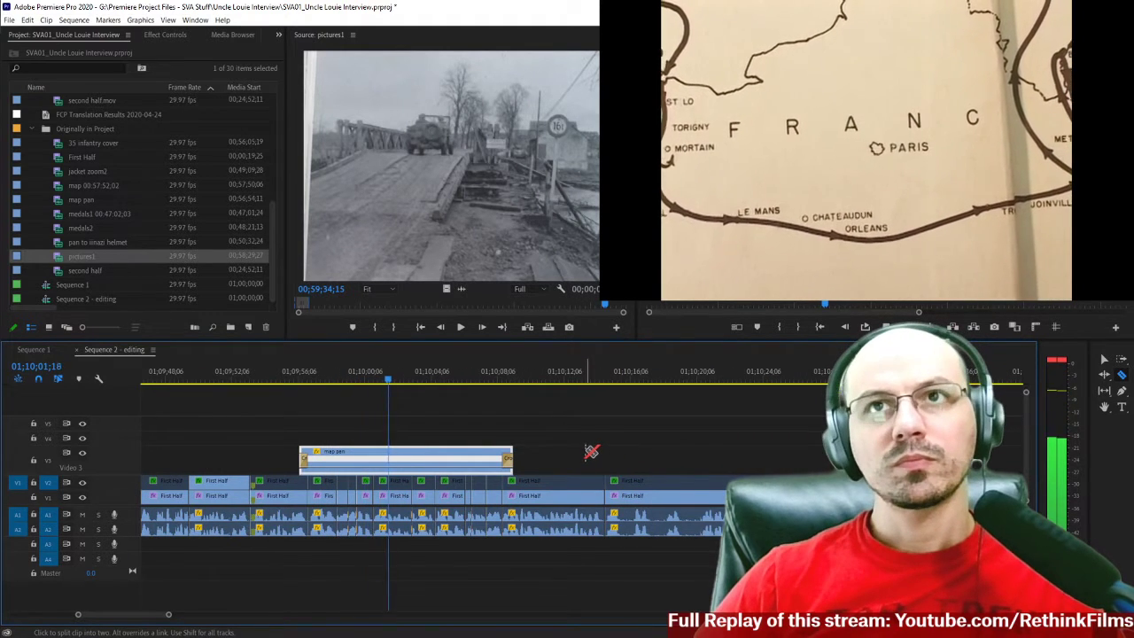
scroll(595, 452, "down", 5)
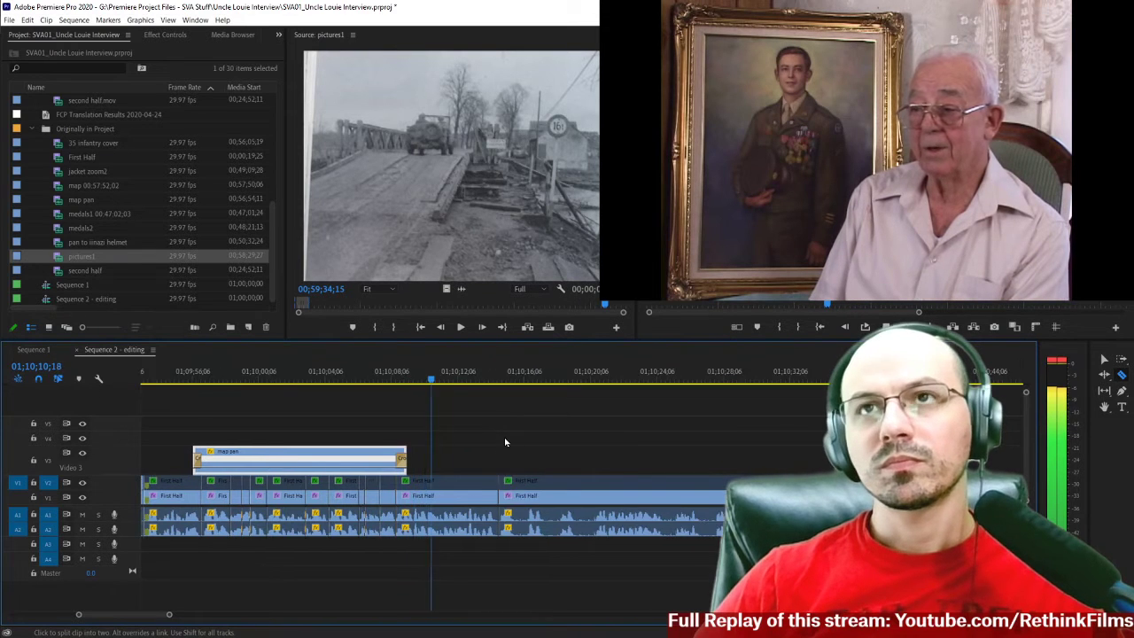
scroll(495, 432, "down", 2)
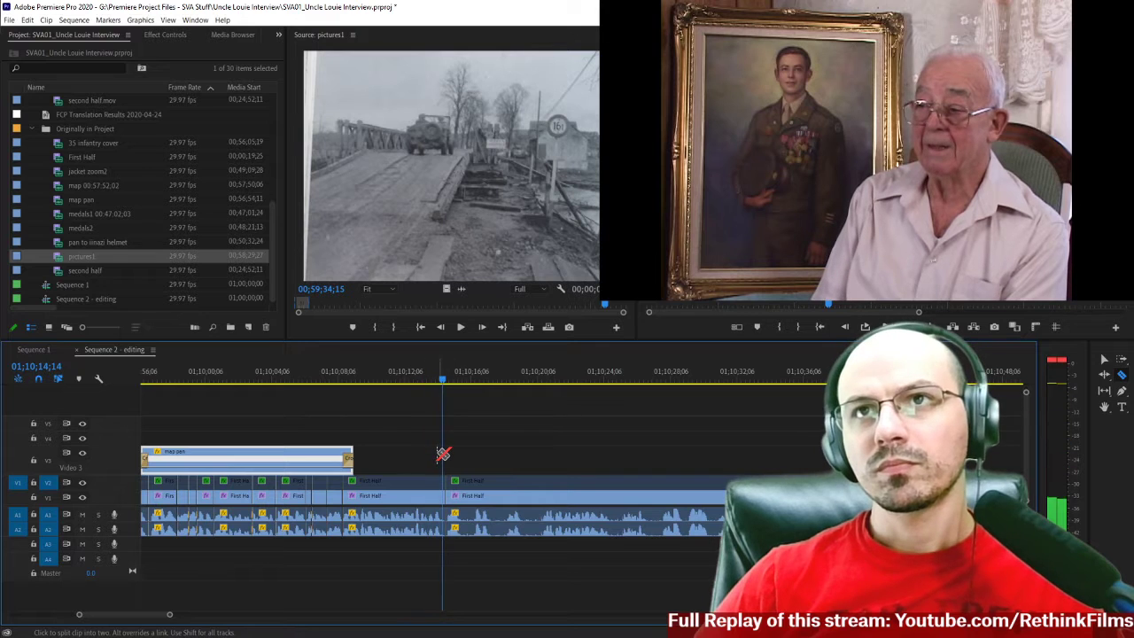
key("space")
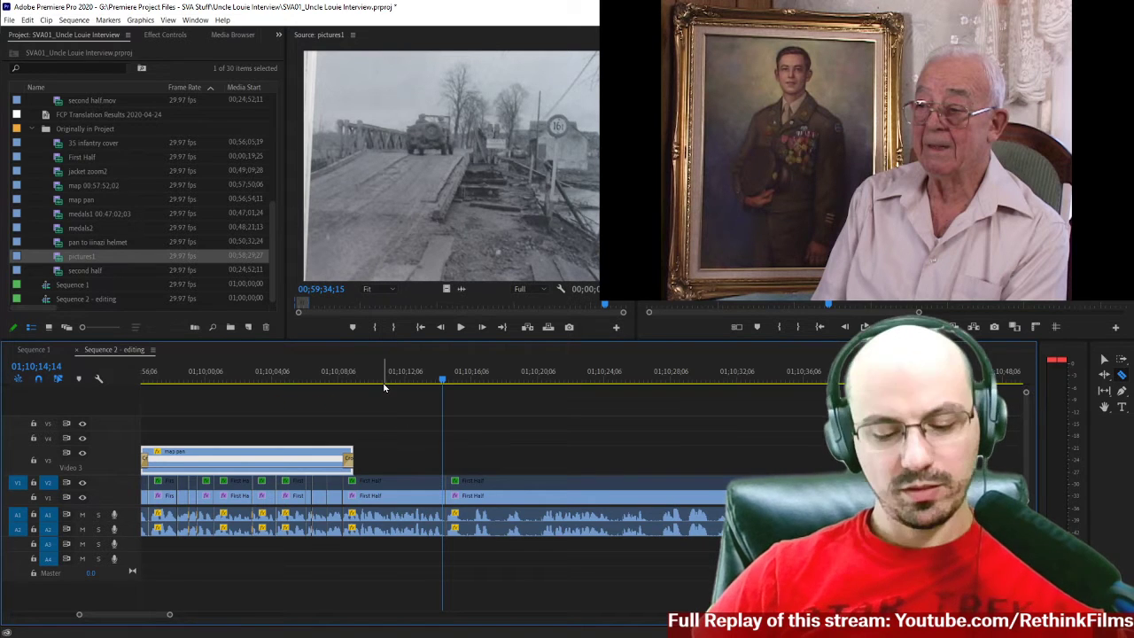
Review the earlier wartime picture cutaway from 01;06;18;04 to 01;06;24;14.
scroll(384, 388, "down", 8)
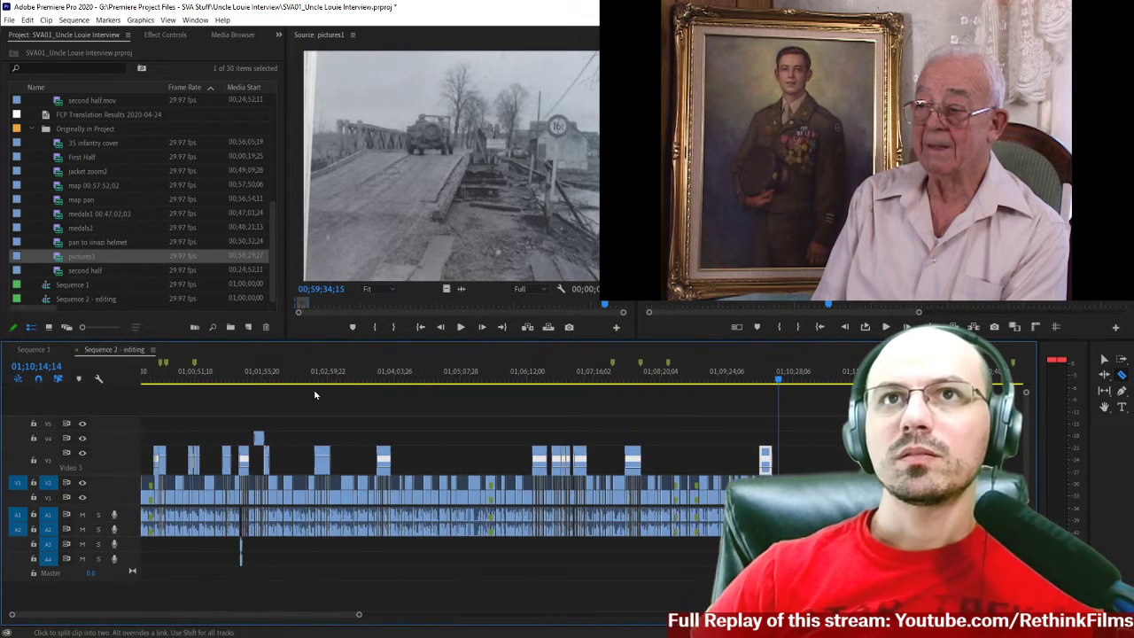
left_click_drag(379, 381, 534, 398)
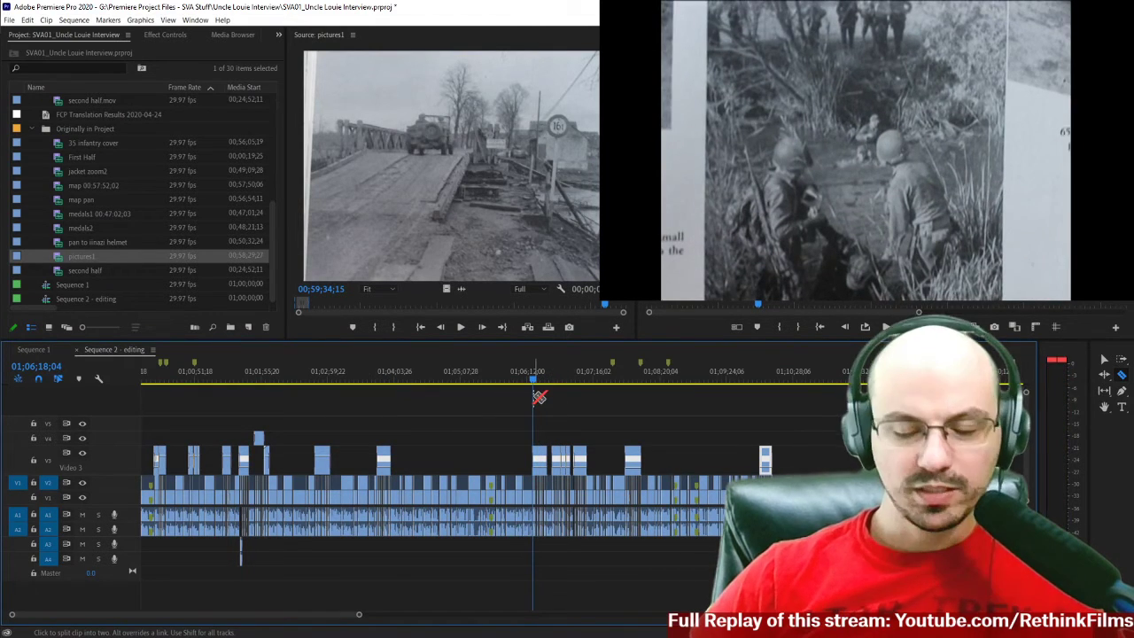
key("space")
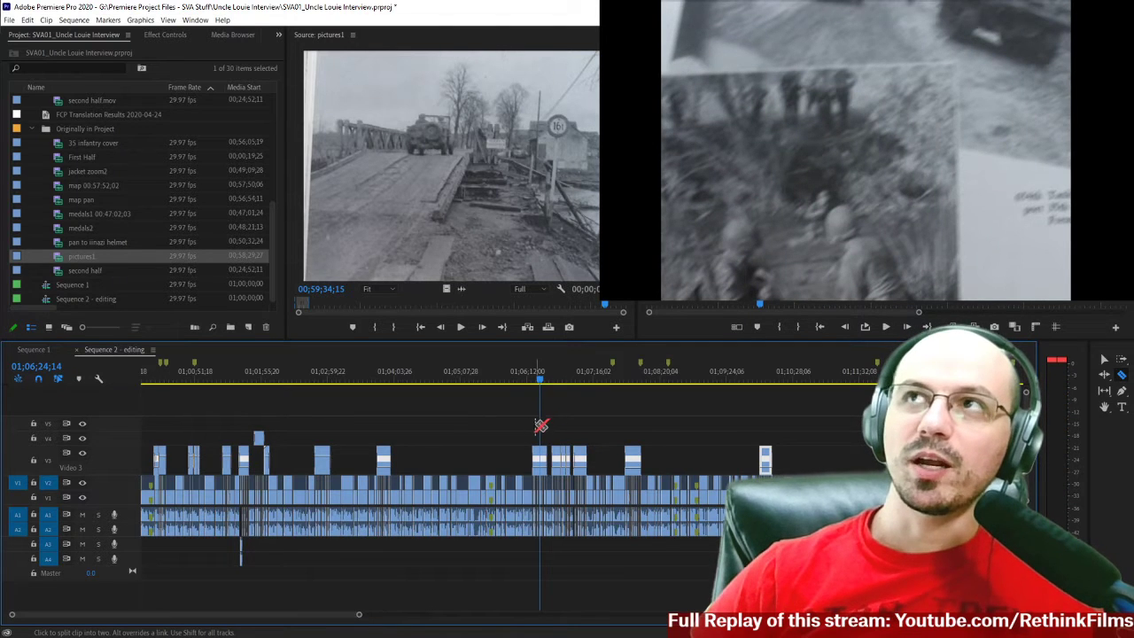
Replay the interview after the map pan from 01;10;09;24, and return to the map's ending at 01;10;08;10.
scroll(578, 421, "right", 5)
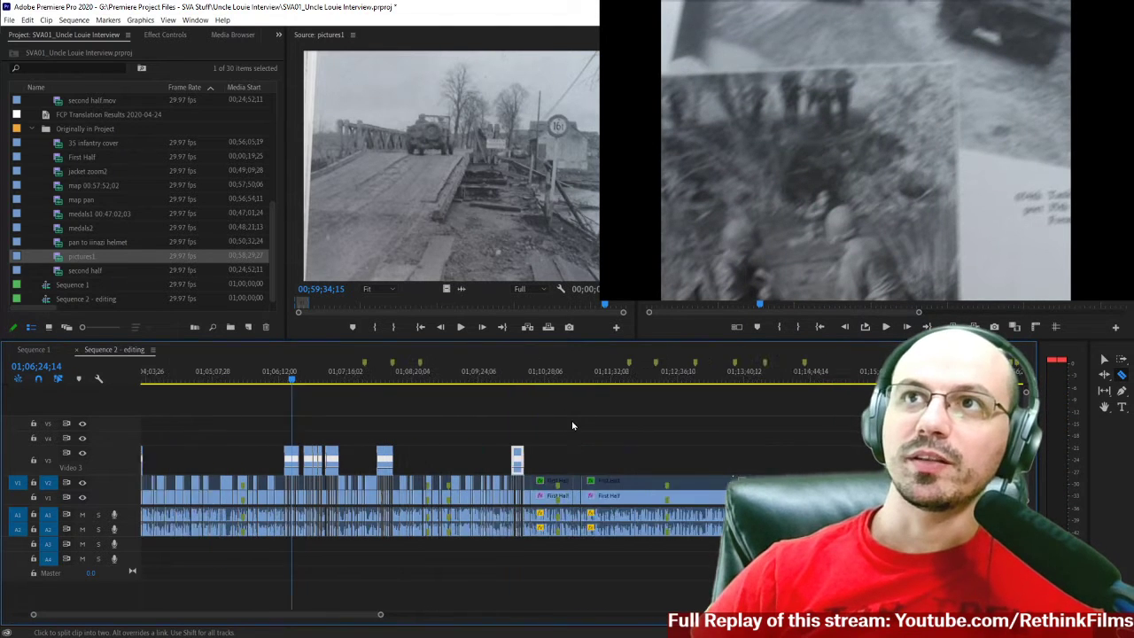
left_click(532, 382)
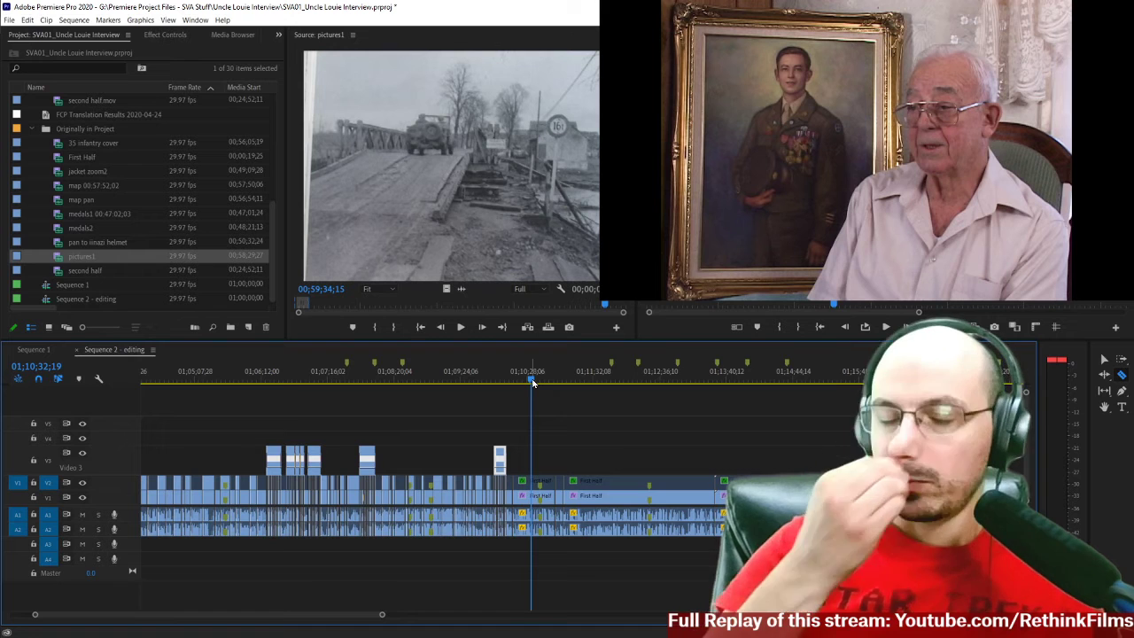
key("=")
left_click_drag(510, 376, 488, 376)
key("=")
key("=")
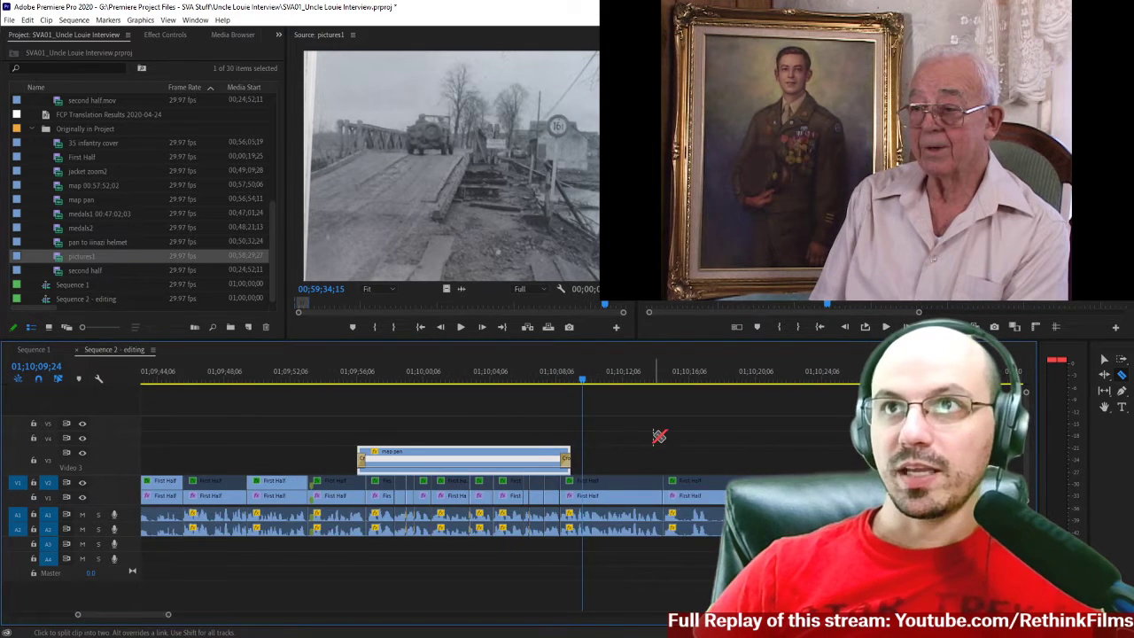
scroll(659, 435, "right", 3)
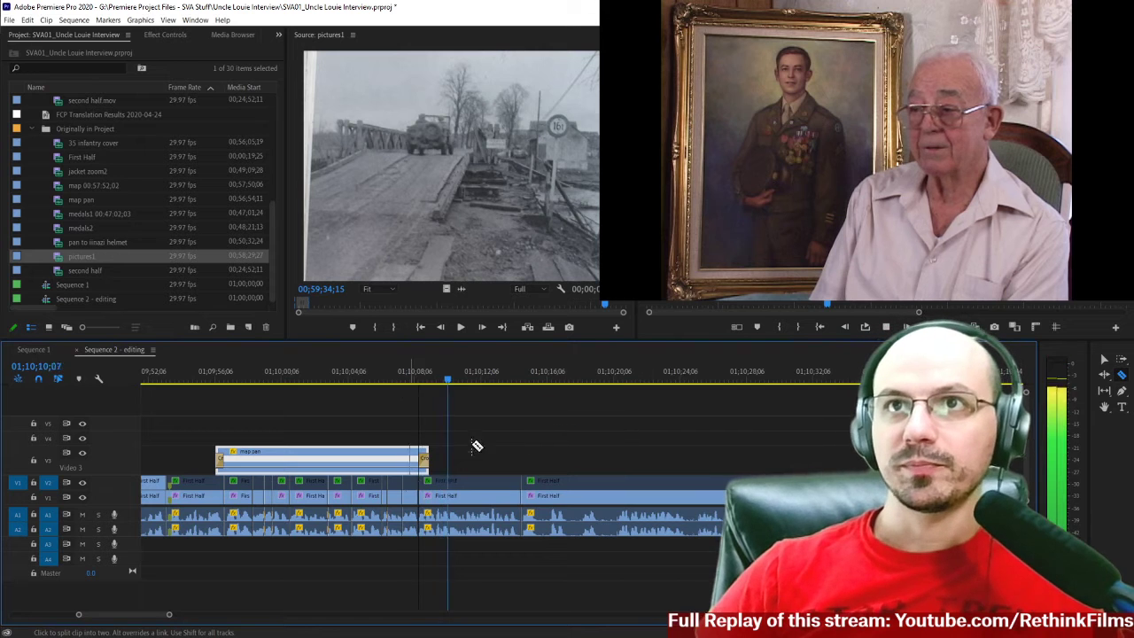
scroll(433, 433, "down", 2)
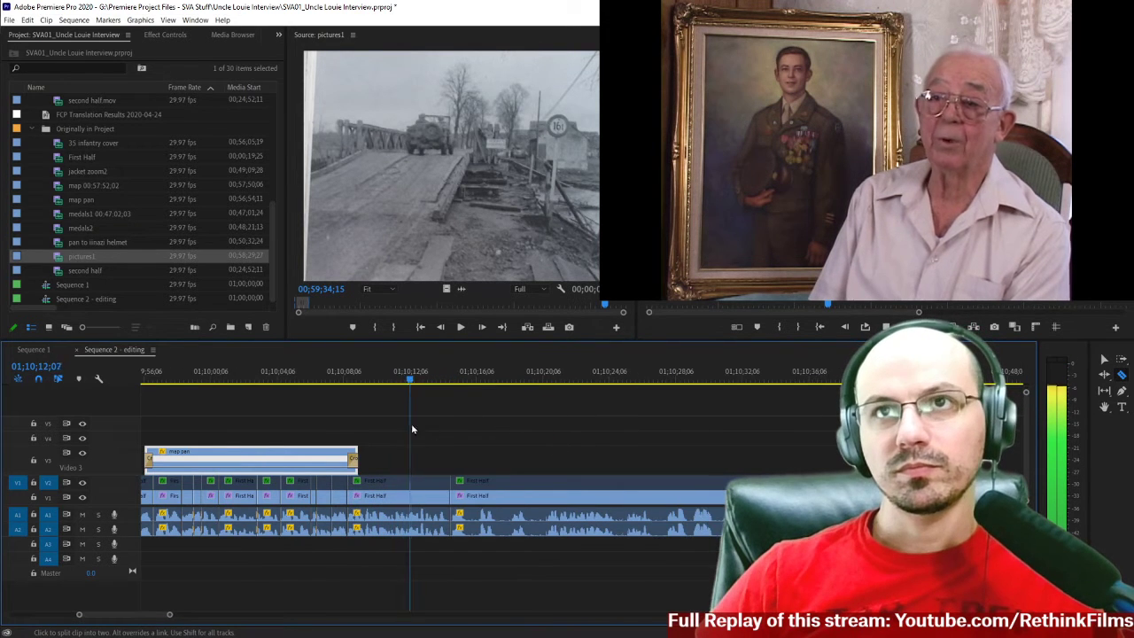
left_click(347, 383)
key("=")
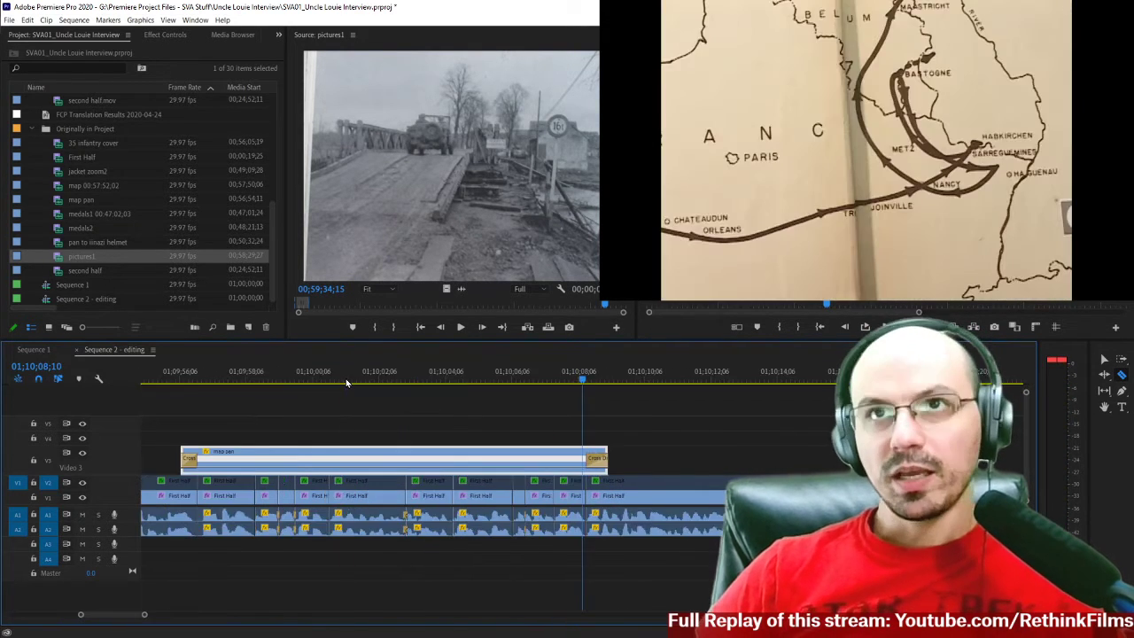
Play the end of the map pan and the interview that follows, from 01;10;05;06 to 01;10;13;21.
scroll(633, 439, "down", 4)
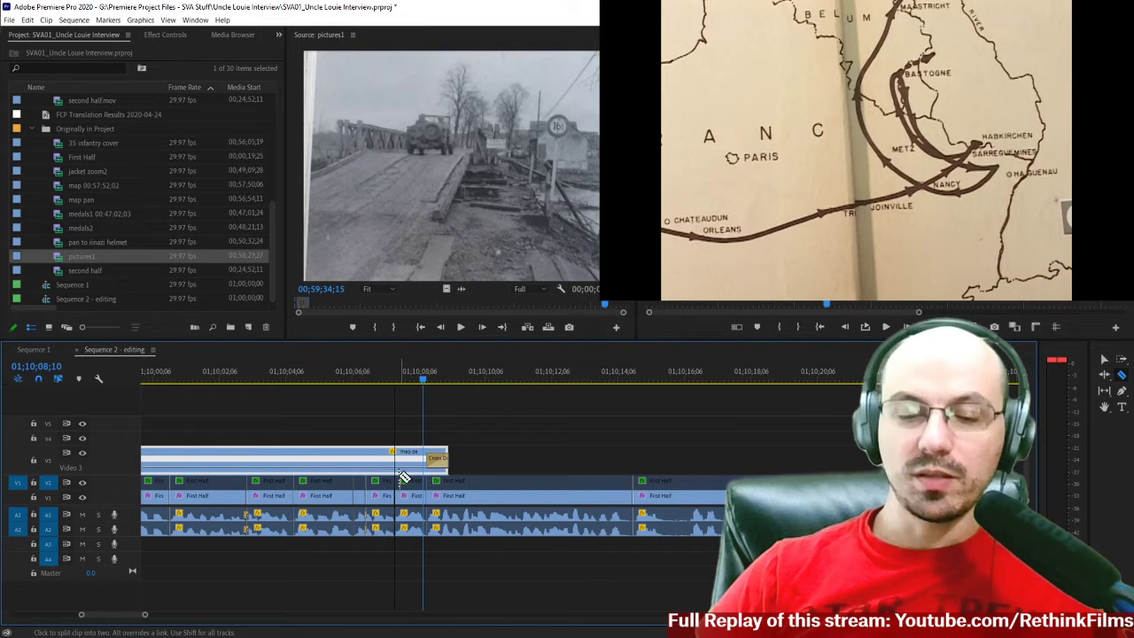
left_click(319, 382)
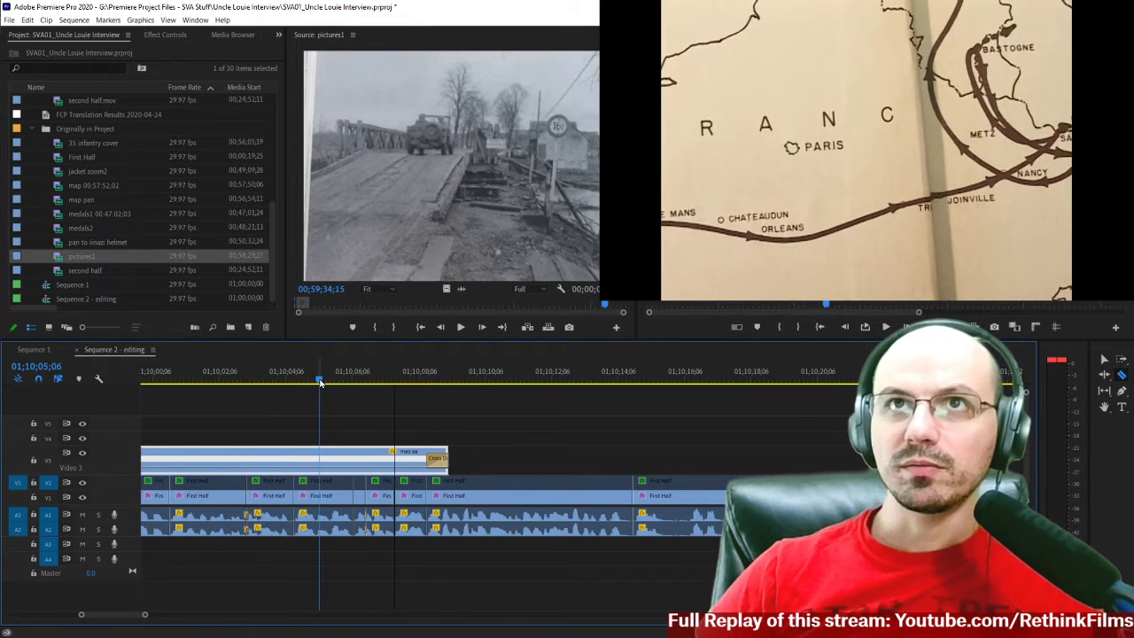
key("space")
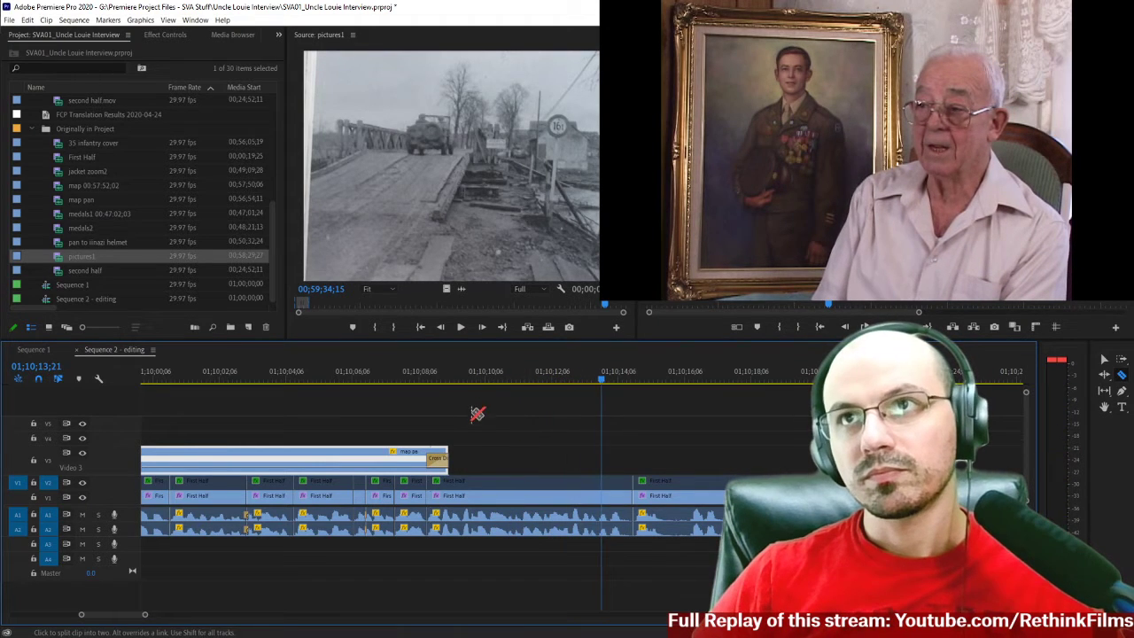
Split the interview footage after the map pan at about 01;10;10;09 and 01;10;11;28 on all tracks.
left_click(429, 378)
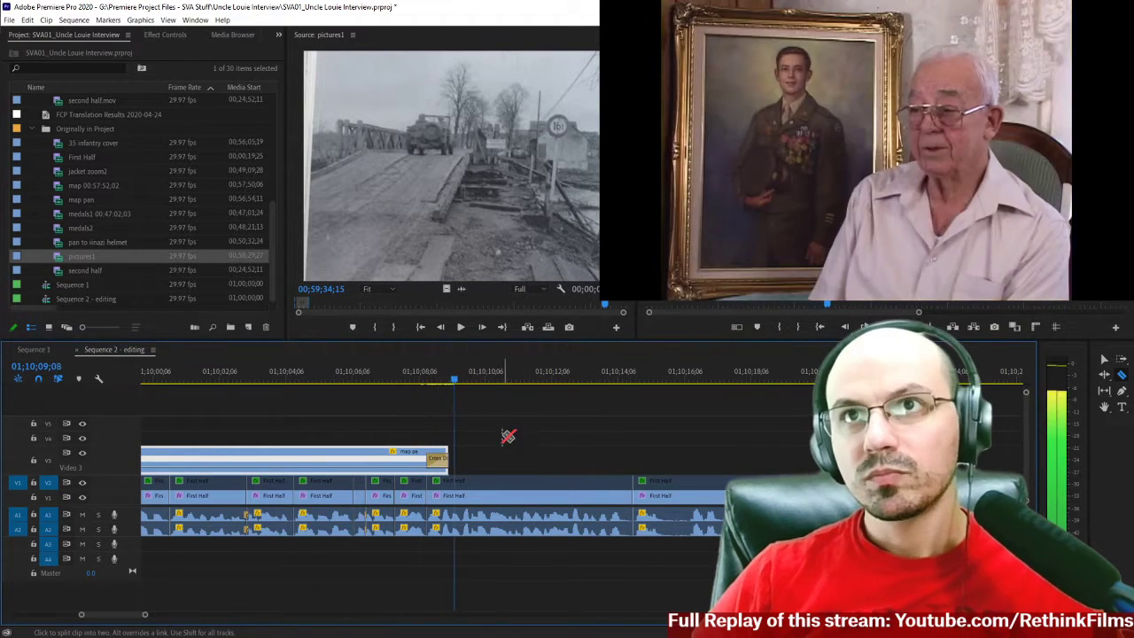
key("equal")
key("equal")
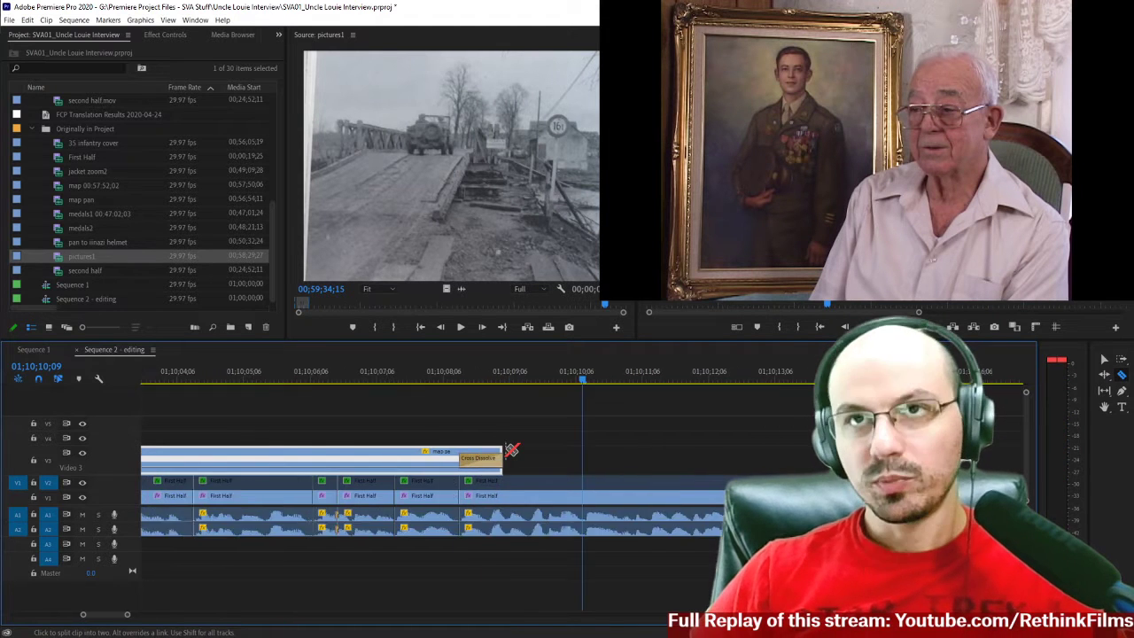
scroll(585, 453, "down", 2)
left_click(515, 494)
key("space")
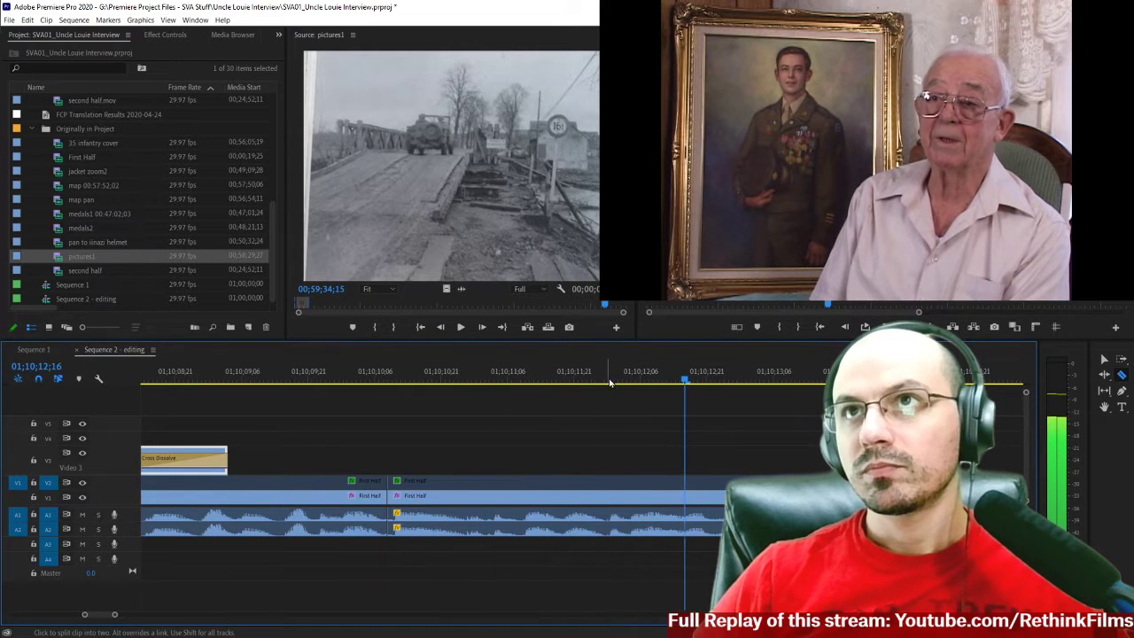
key("space")
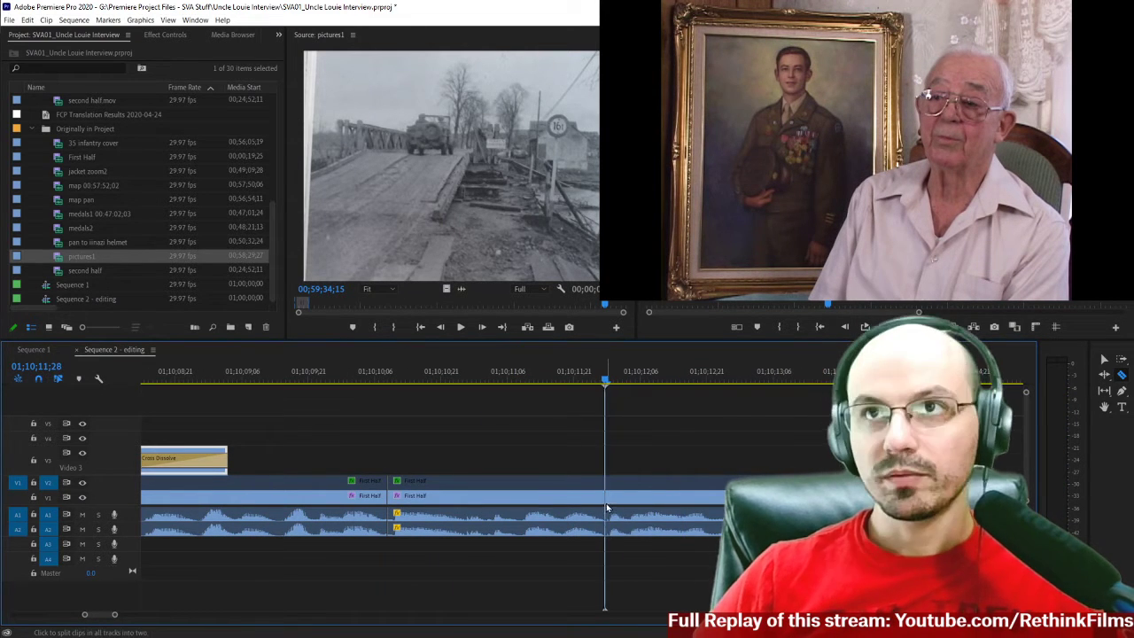
Delete the First Half section between the two cuts, picture and sound, and close the gap it leaves.
key("v")
left_click_drag(456, 441, 484, 518)
key("Delete")
left_click(476, 496)
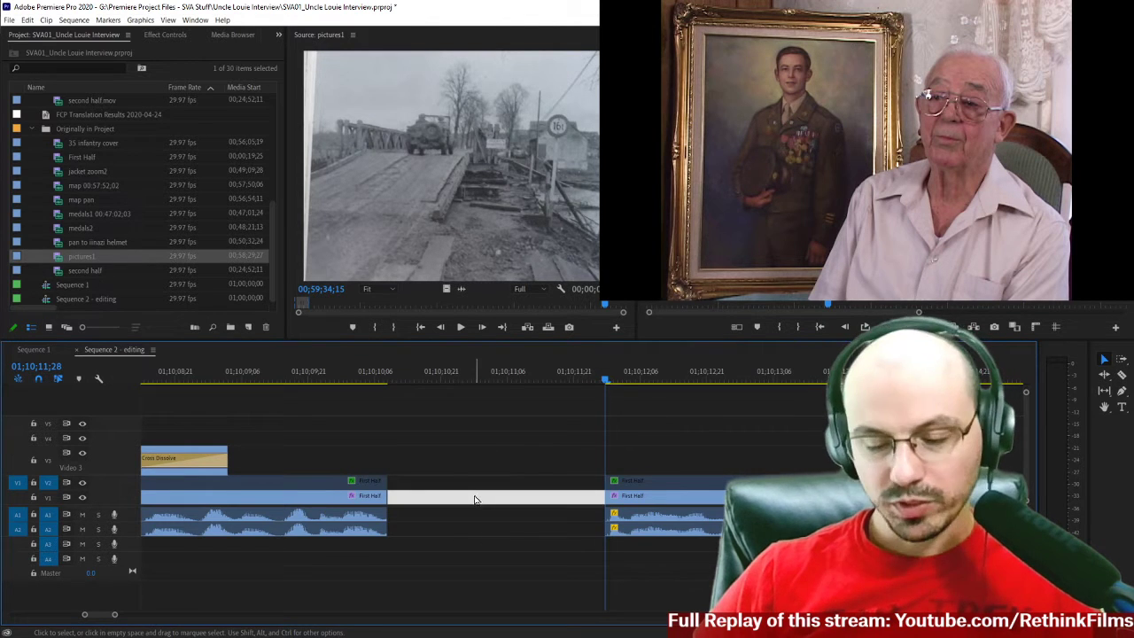
key("Delete")
Replay the interview across the new join, starting just after the map pan and stopping at 01;10;11;01.
left_click(172, 374)
key("space")
scroll(328, 462, "up", 5)
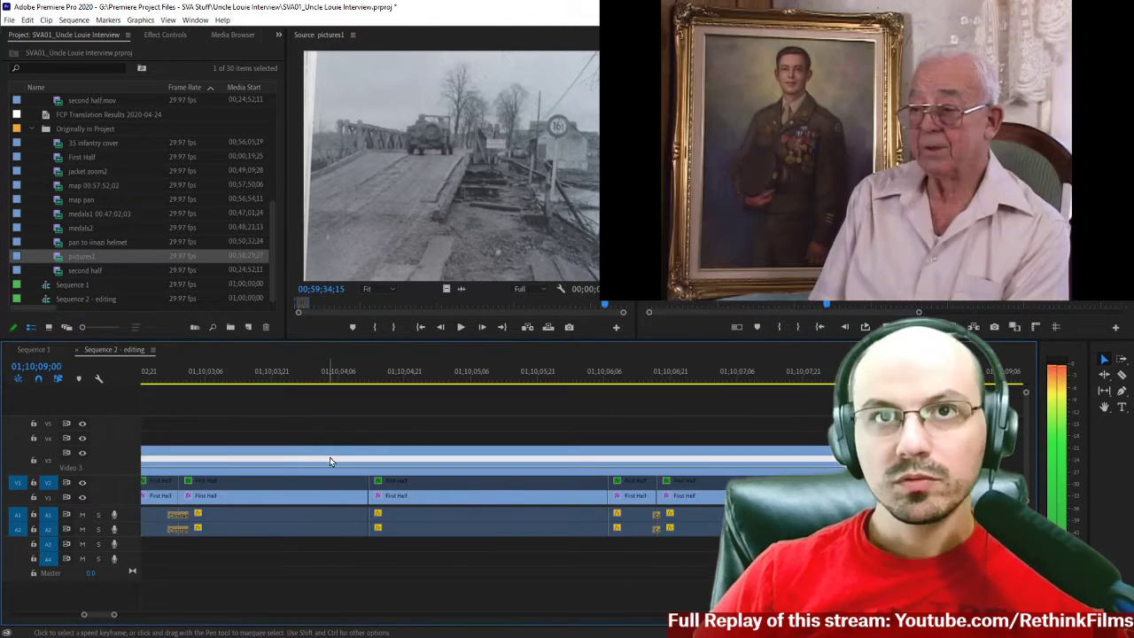
left_click(324, 377)
left_click(280, 374)
key("space")
Trim a couple of frames off the end of the First Half clip before the join and close the gap.
key("space")
key("Right")
left_click_drag(321, 465, 342, 535)
left_click_drag(344, 496, 332, 496)
key("space")
Replay the tightened join to 01;10;11;02, and again from about 01;10;09;20 to 01;10;10;25.
key("space")
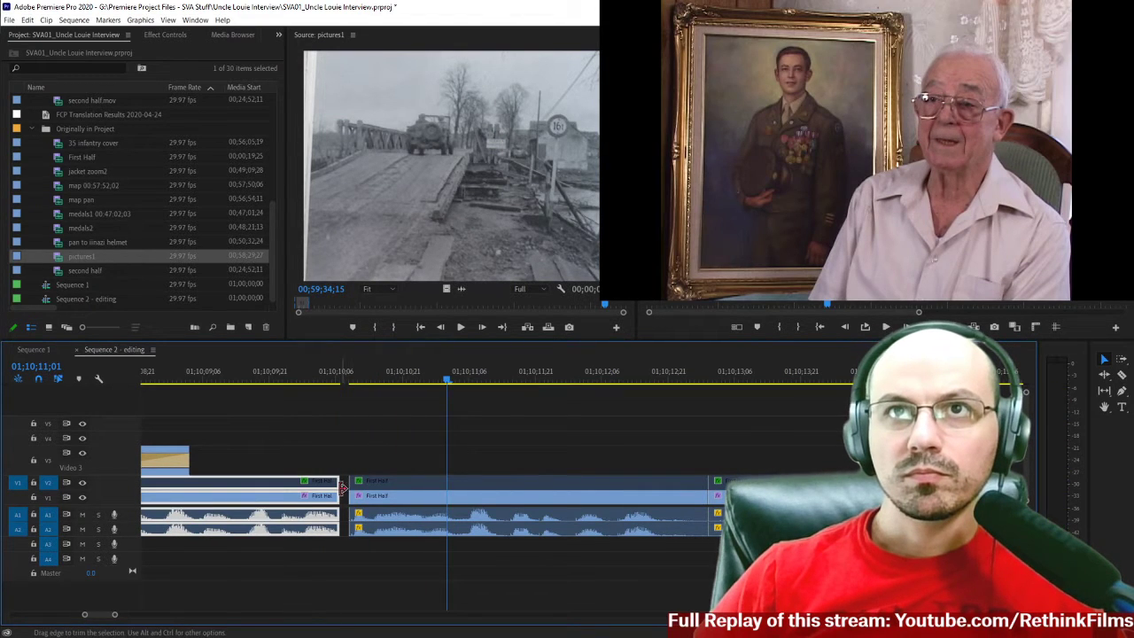
left_click_drag(343, 490, 343, 490)
key("Delete")
left_click(297, 380)
key("space")
key("space")
scroll(329, 423, "down", 1)
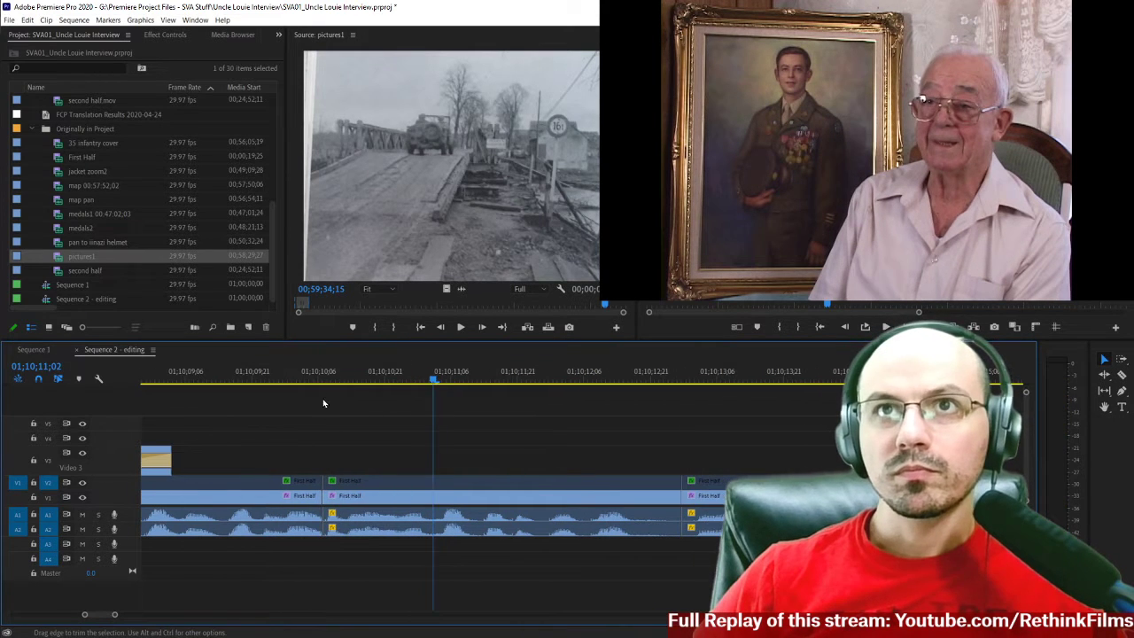
left_click(247, 381)
key("space")
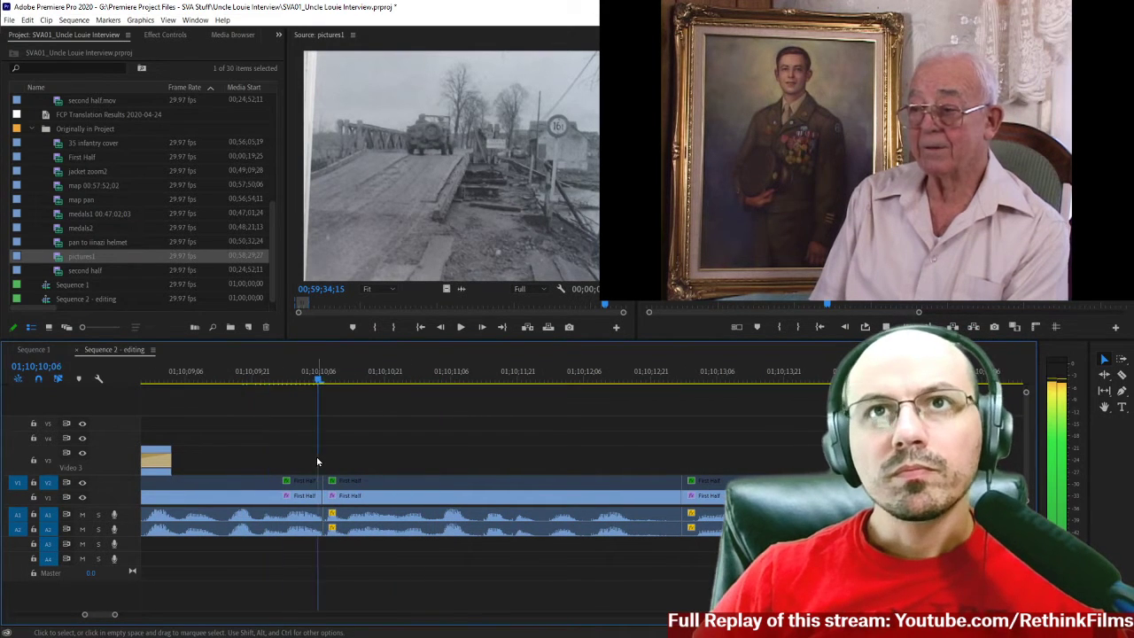
key("space")
left_click(324, 523)
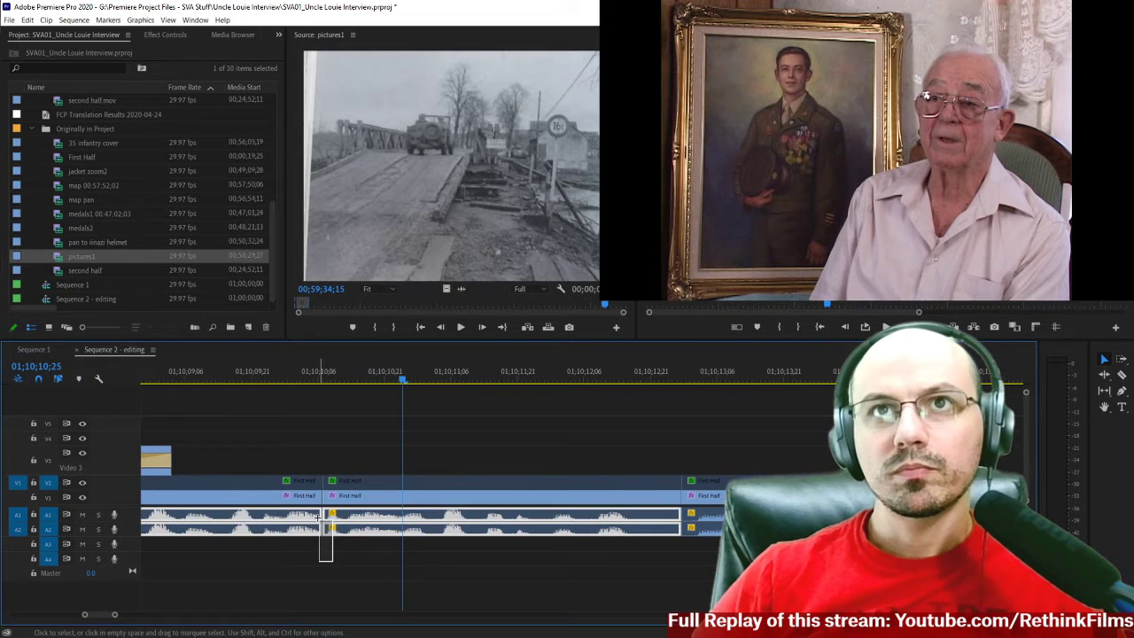
right_click(321, 522)
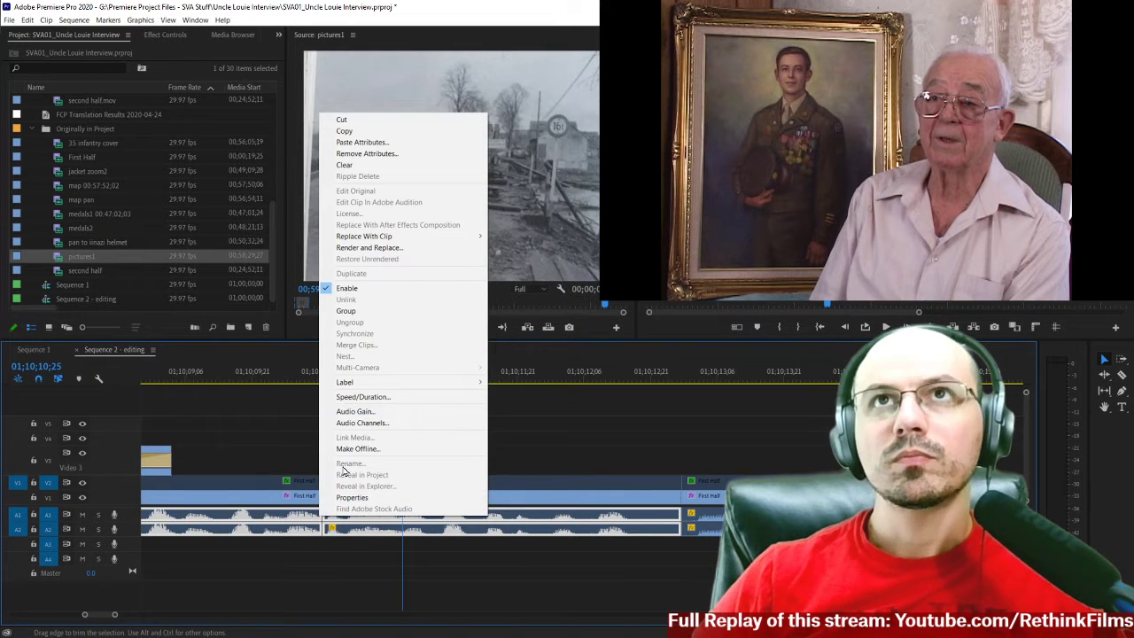
left_click(322, 567)
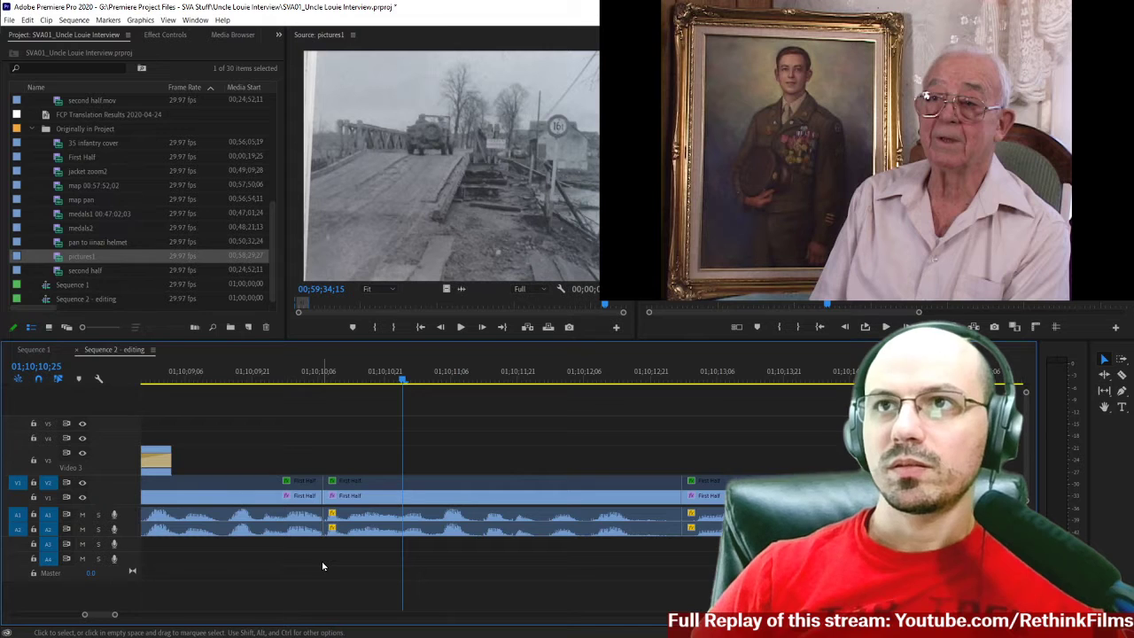
left_click(351, 525)
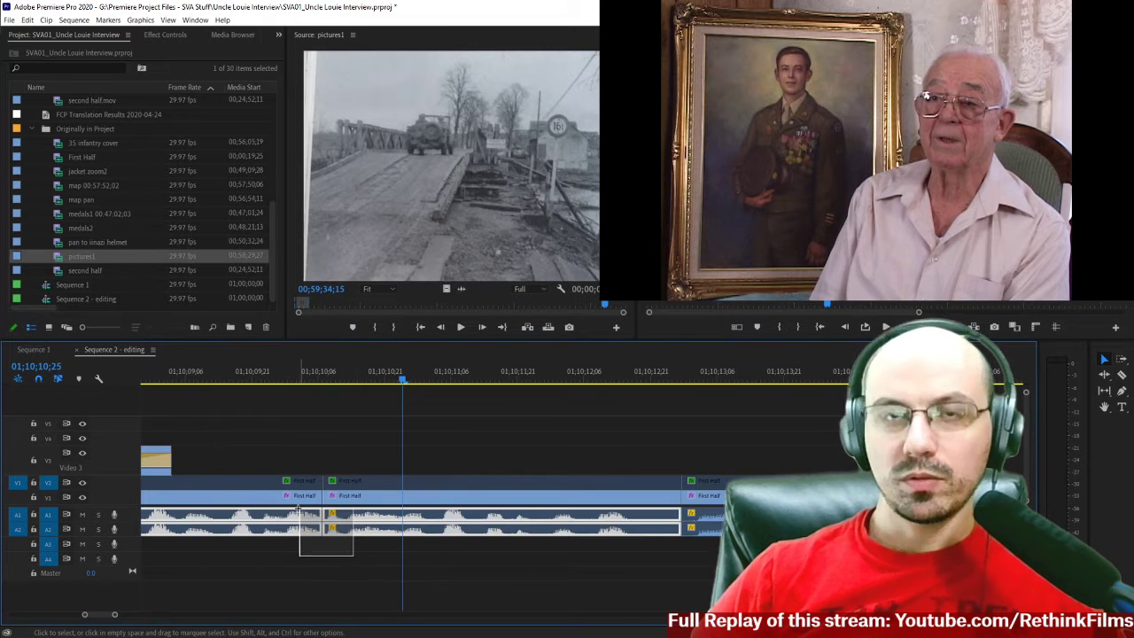
left_click(311, 539)
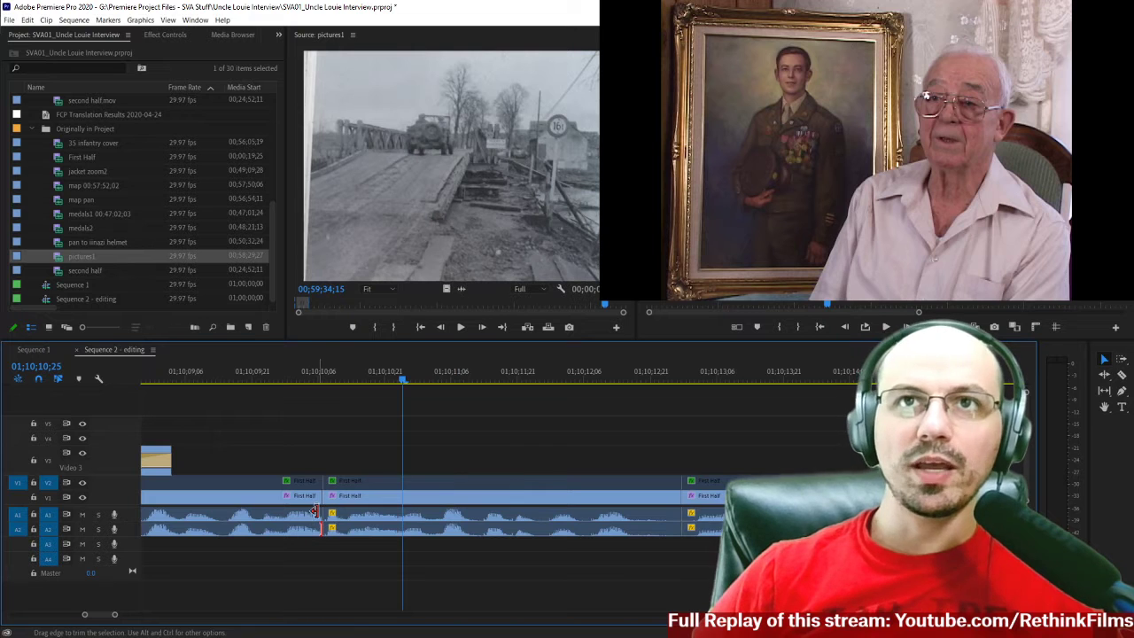
Apply the default Constant Power audio transition to the A1 cut at 01;10;10;07 and set its duration to 2 frames.
right_click(318, 514)
left_click(345, 582)
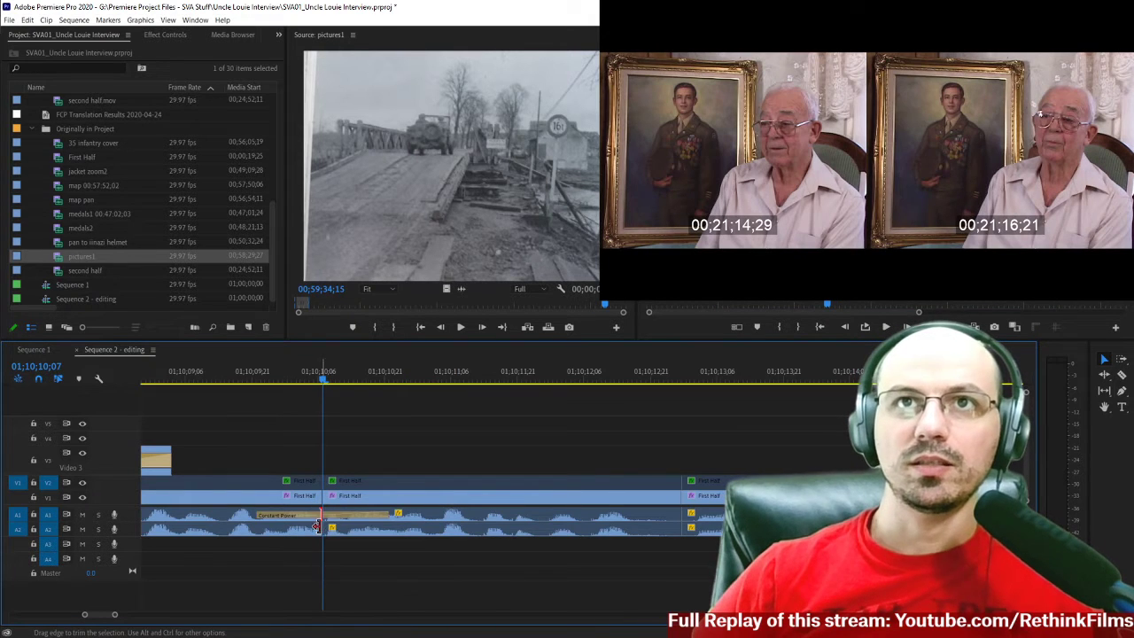
right_click(324, 516)
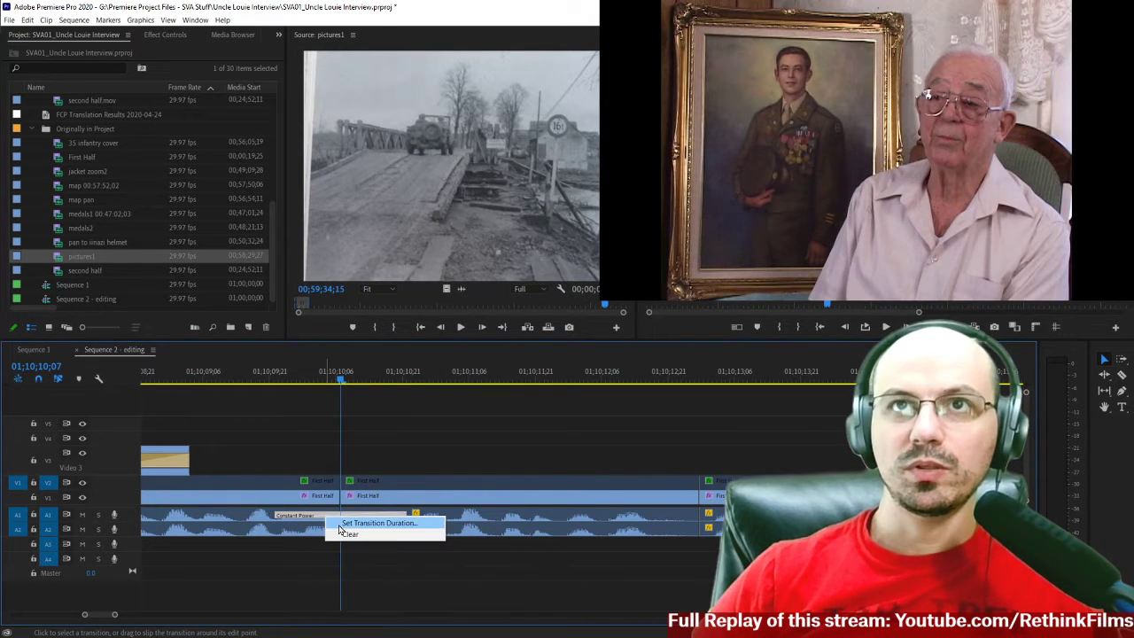
left_click(339, 526)
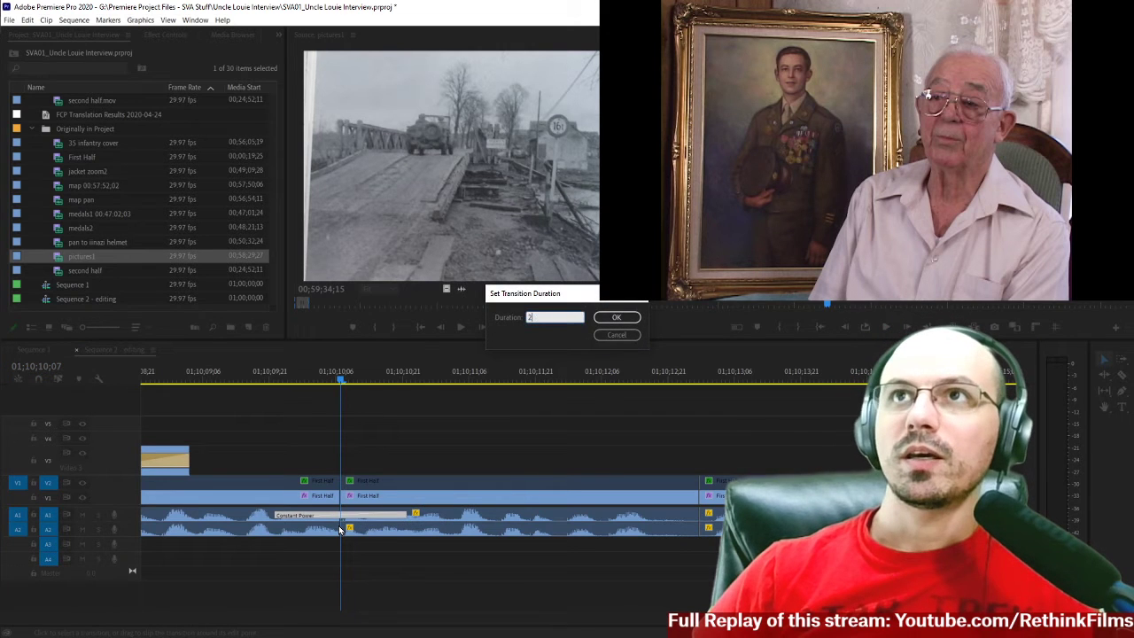
type("2")
key("Return")
Add the same default audio transition to the A2 cut at 01;10;10;07 with a duration of 2 frames.
right_click(336, 529)
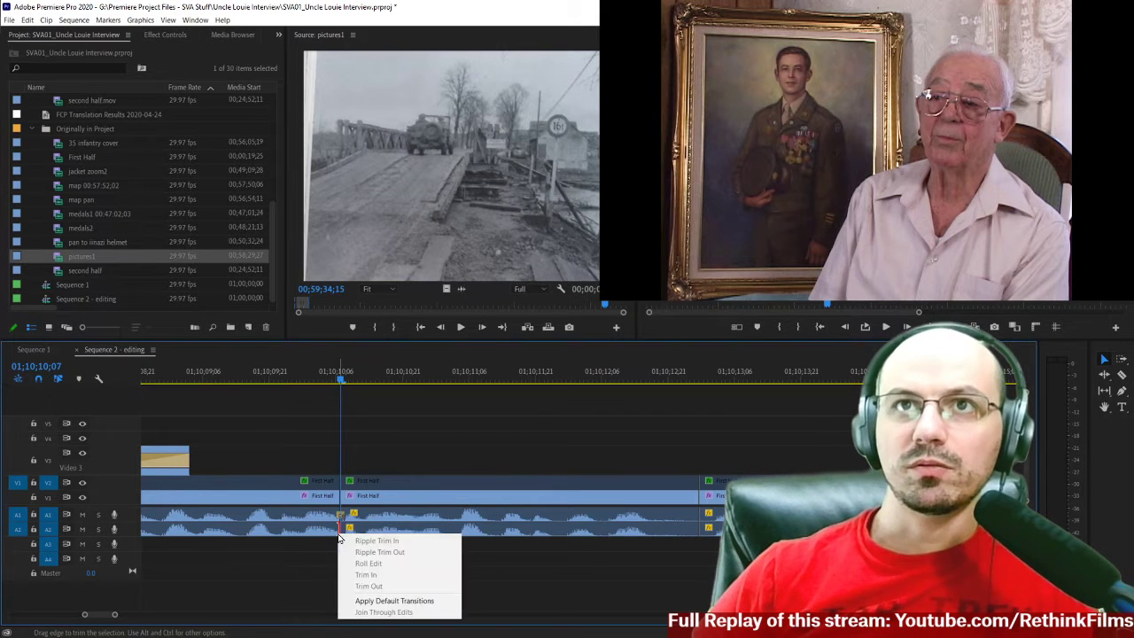
left_click(381, 601)
right_click(324, 533)
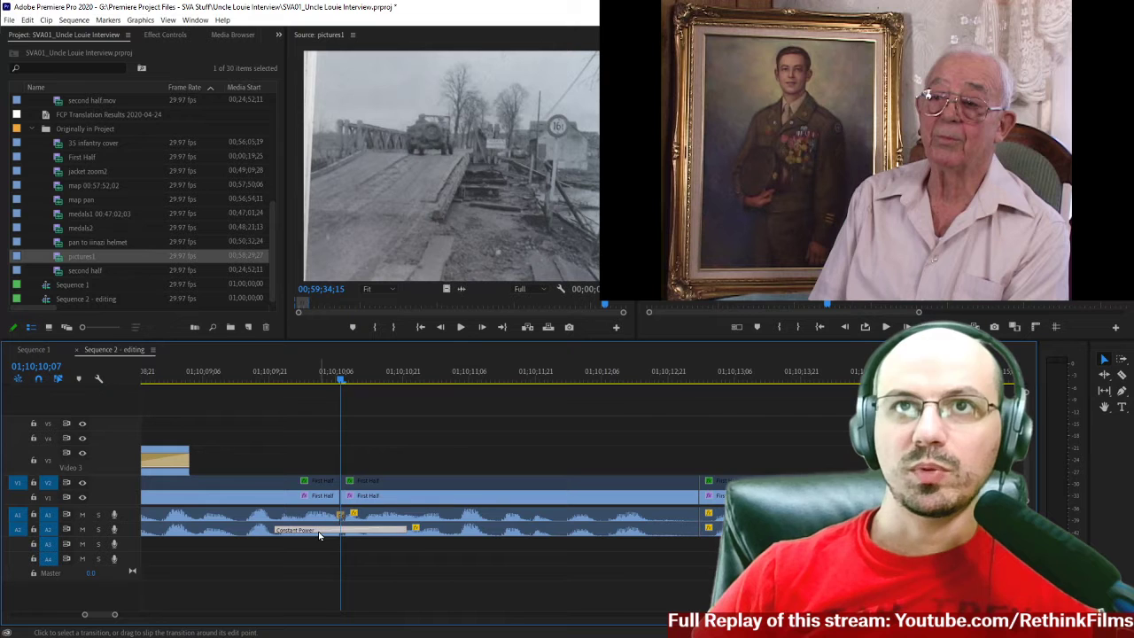
left_click(363, 532)
type("2")
key("Return")
Replay the crossfaded join from the end of the map pan, stopping at 01;10;12;12.
left_click_drag(318, 380, 282, 379)
key("space")
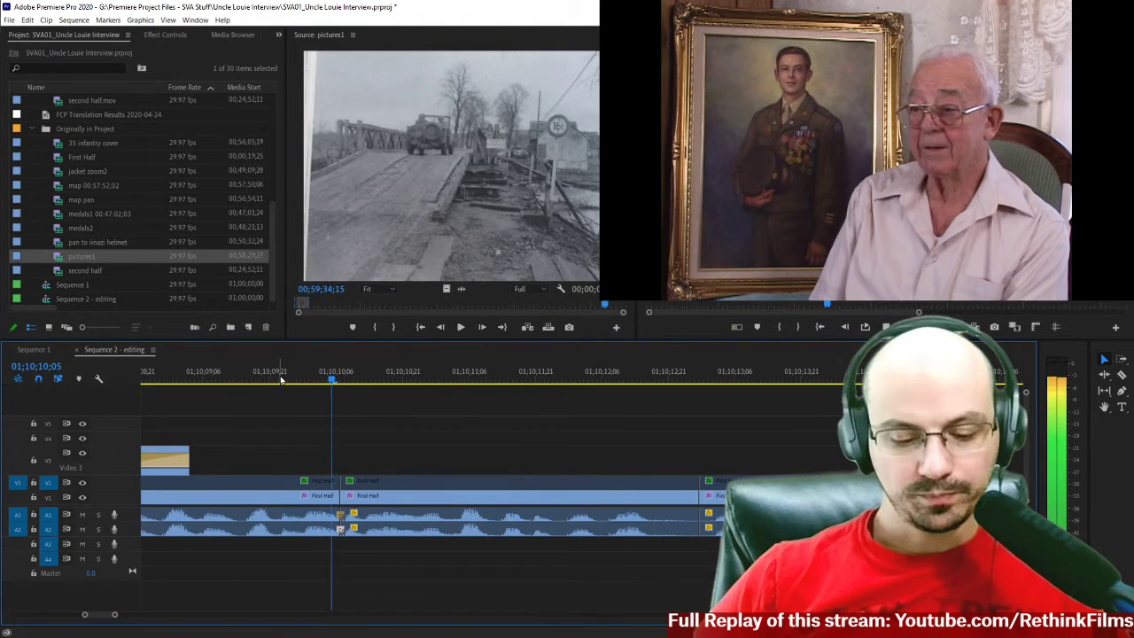
left_click(181, 379)
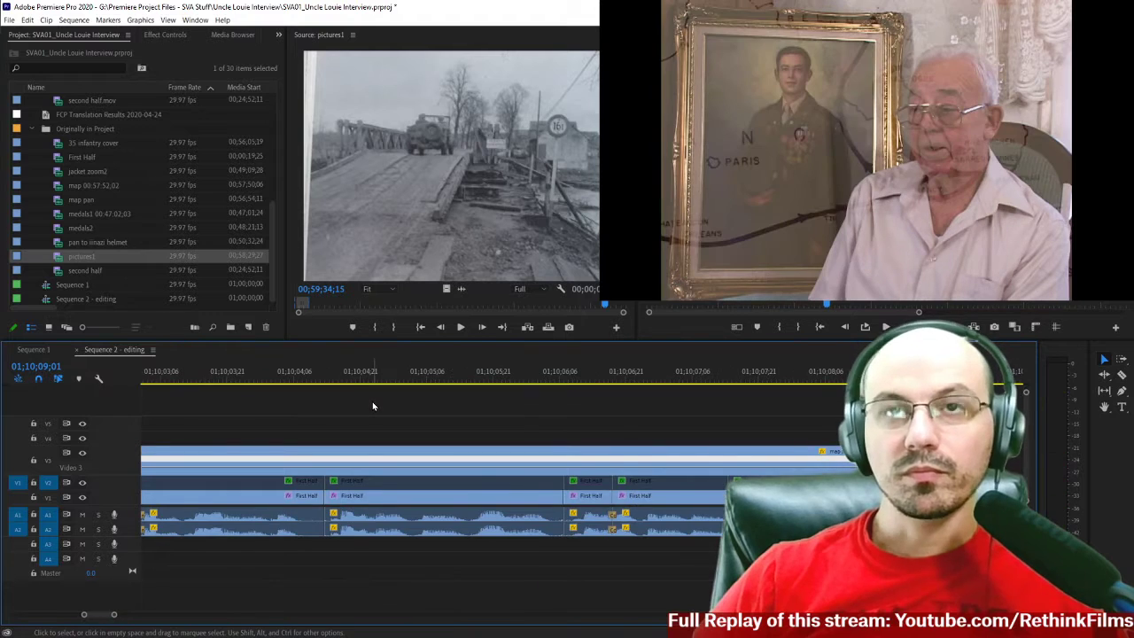
key("minus")
key("space")
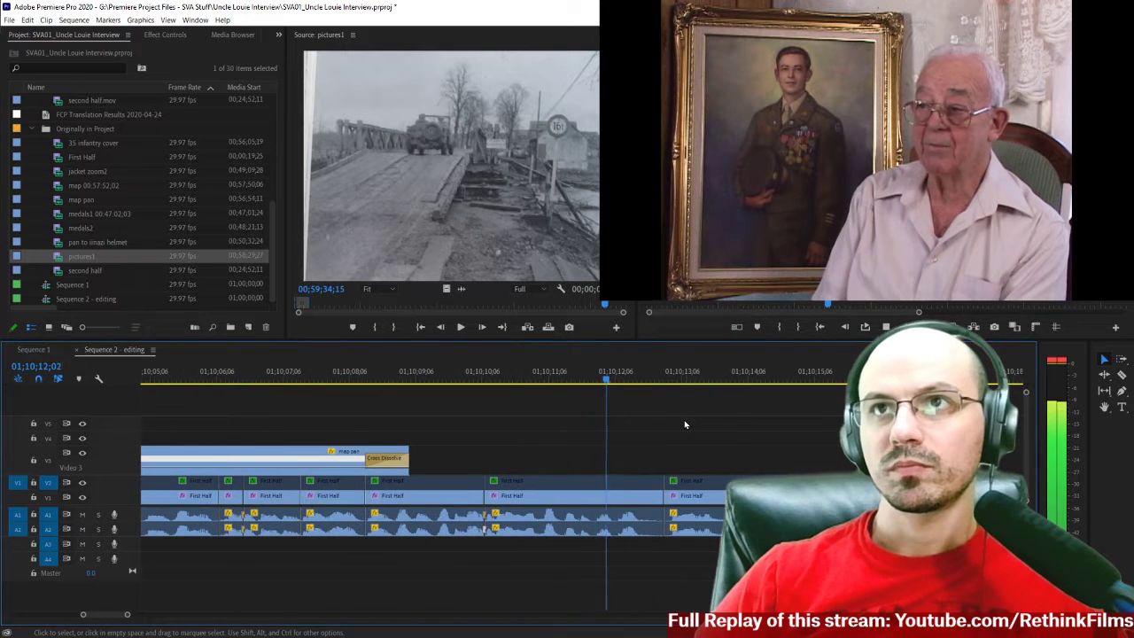
key("space")
left_click(408, 380)
key("space")
key("space")
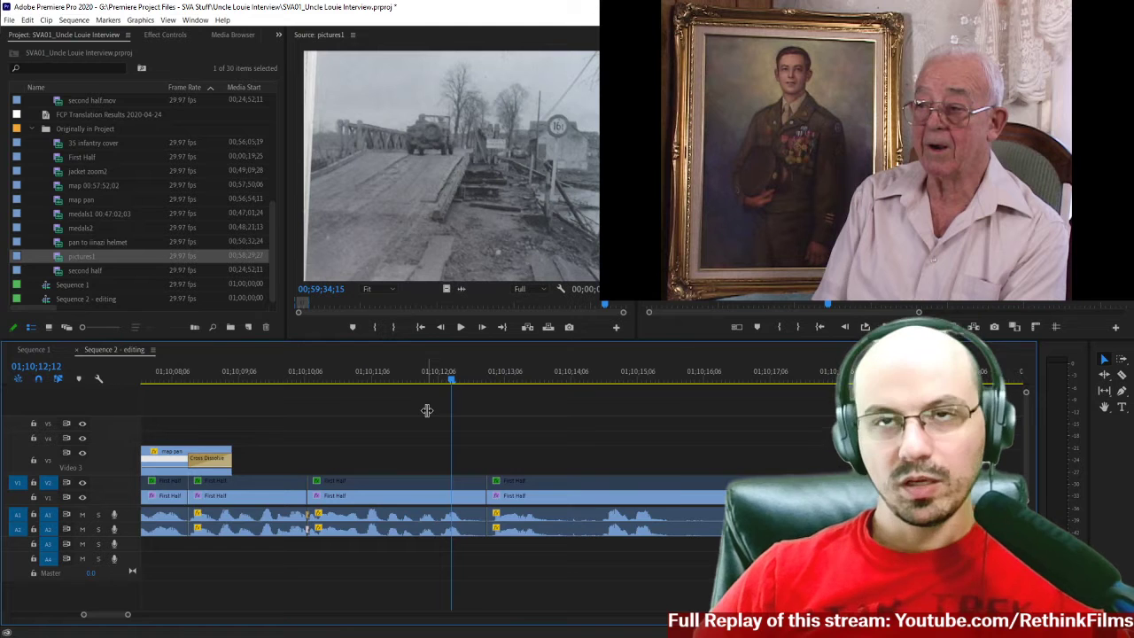
Listen again to the interview right after the join up to 01;10;11;14, and return to 01;10;11;03.
key("minus")
key("minus")
scroll(493, 462, "up", 1)
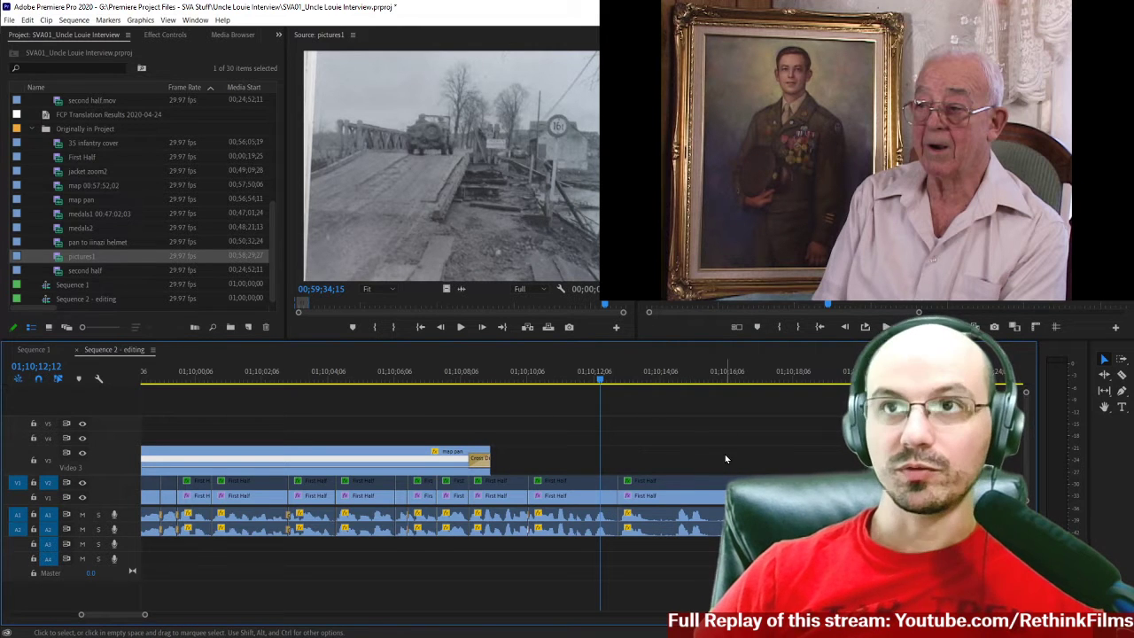
key("equal")
key("equal")
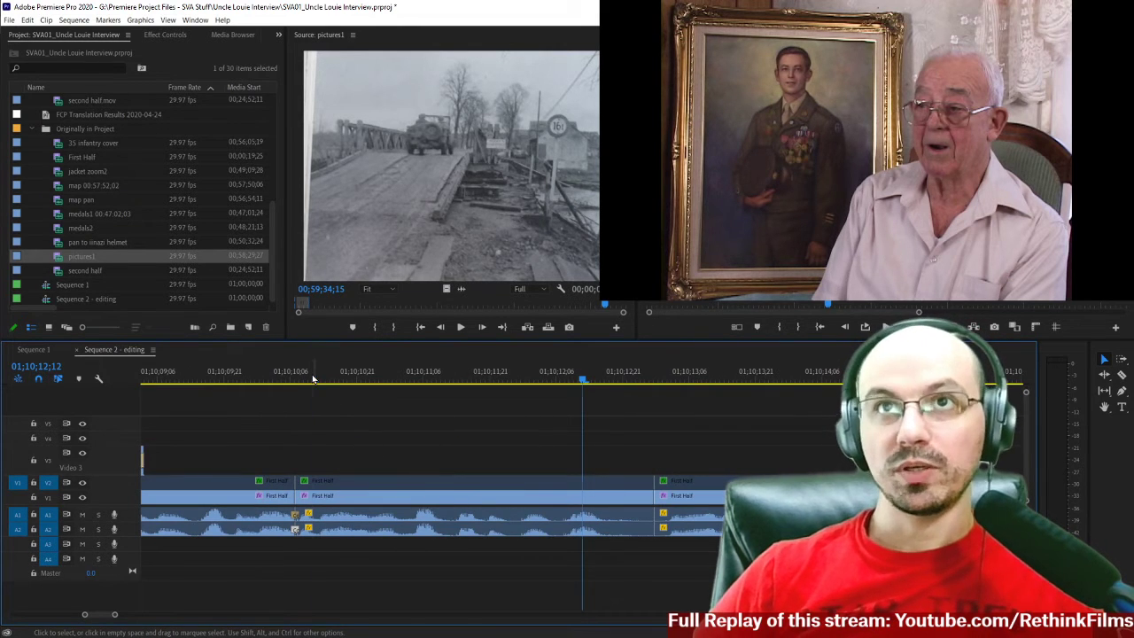
left_click(312, 378)
key("space")
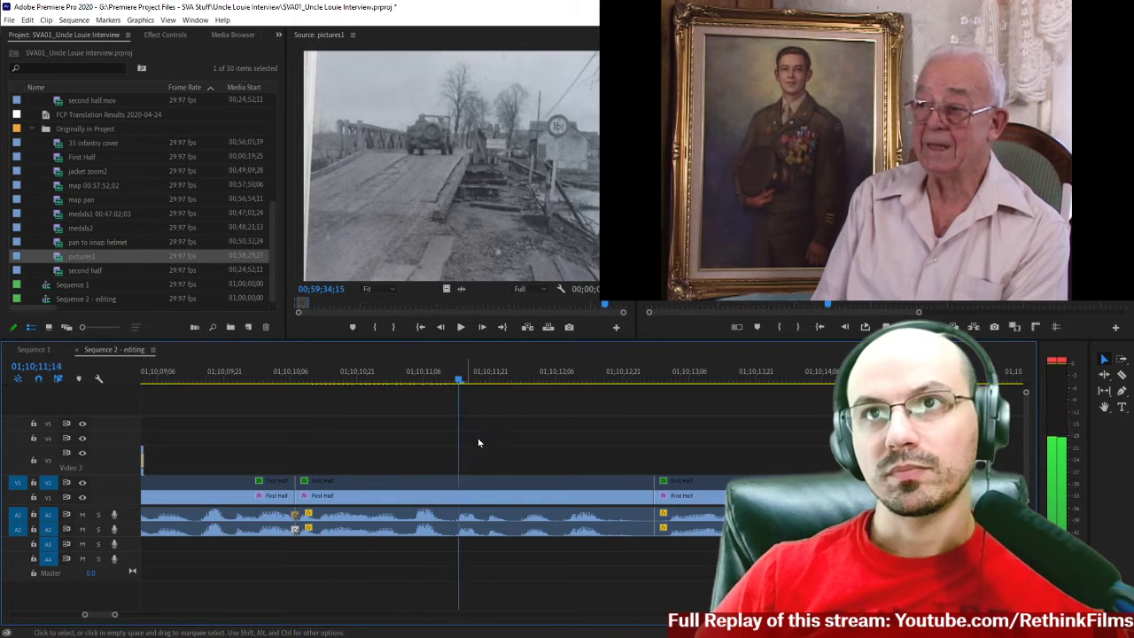
left_click(403, 381)
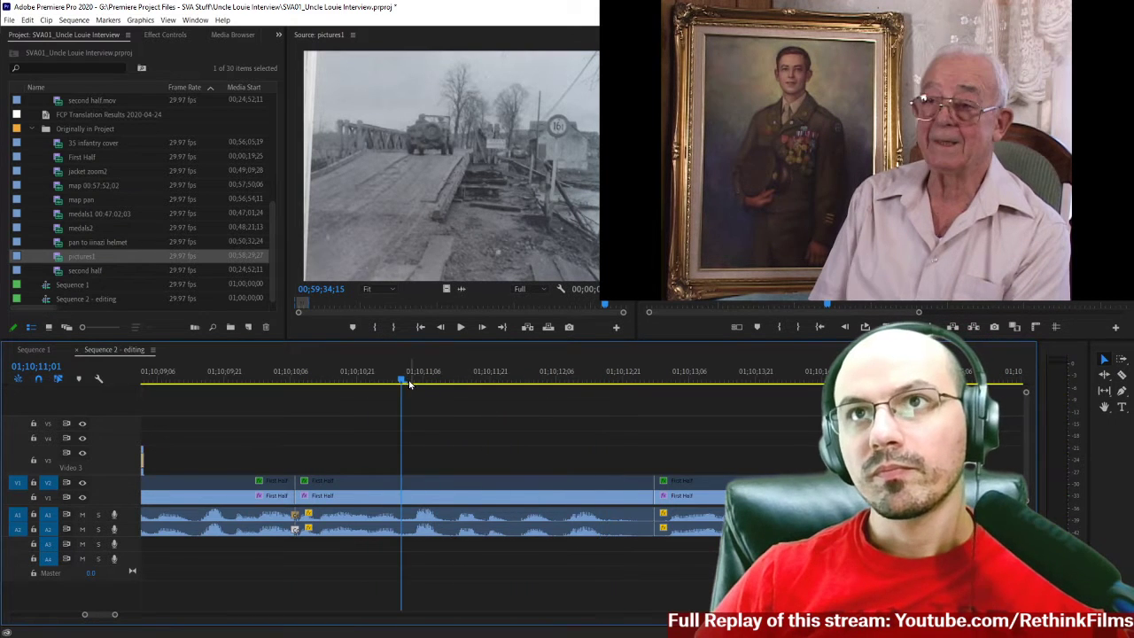
left_click(410, 380)
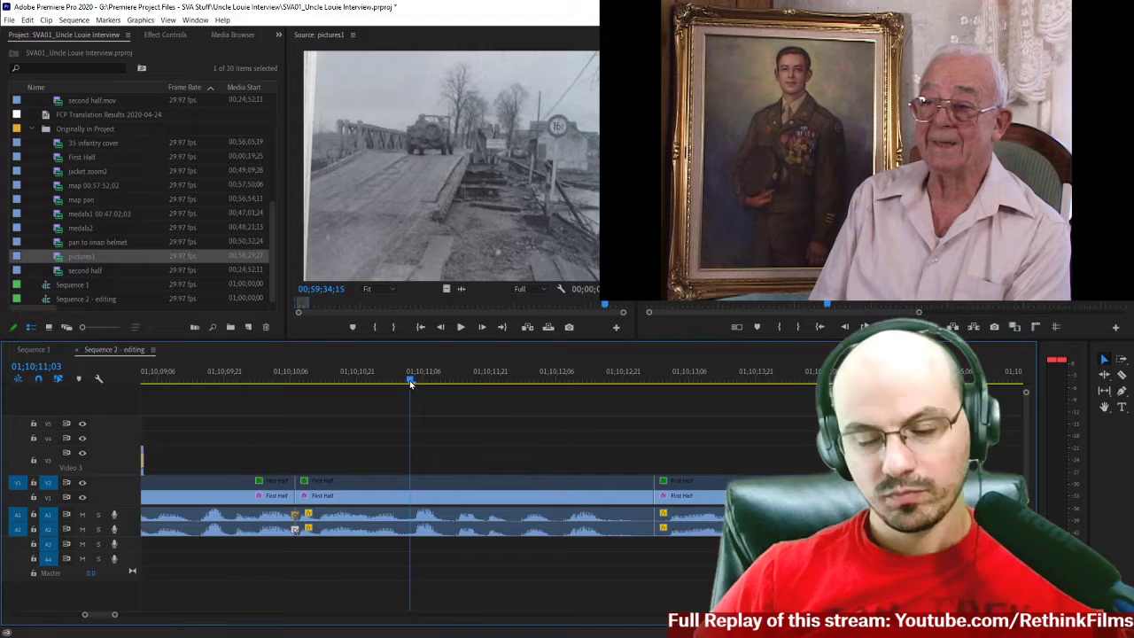
Play the audio closely from 01;10;10;21 to 01;10;12;11, and return to the short pause around 01;10;11;10.
key("equal")
scroll(489, 427, "down", 3)
left_click(320, 375)
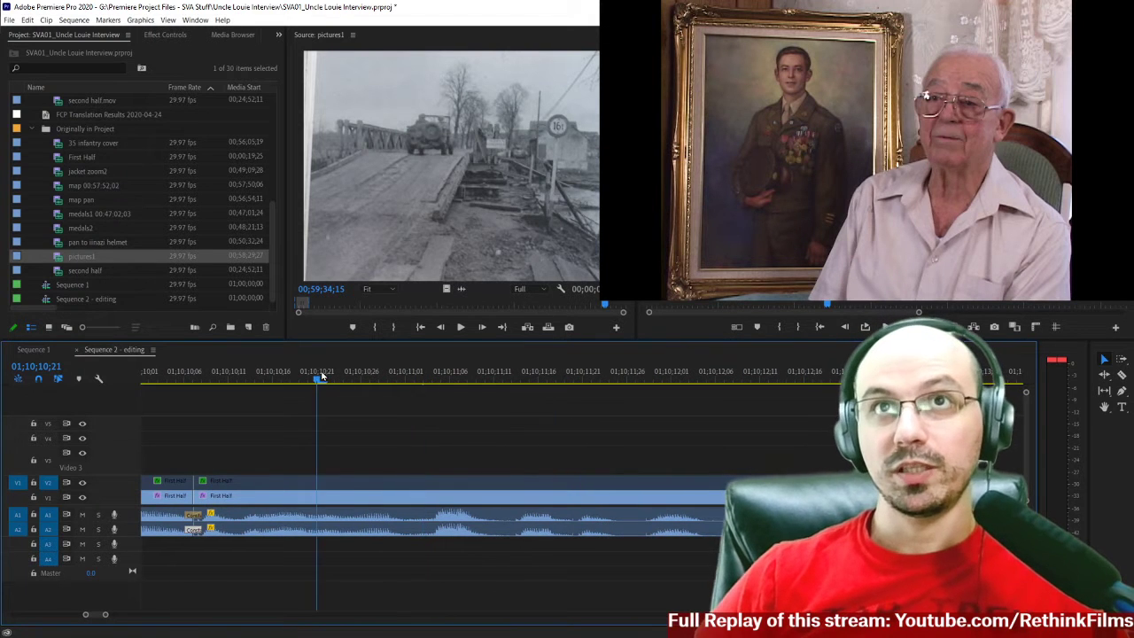
key("space")
scroll(538, 437, "down", 1)
scroll(537, 437, "up", 7)
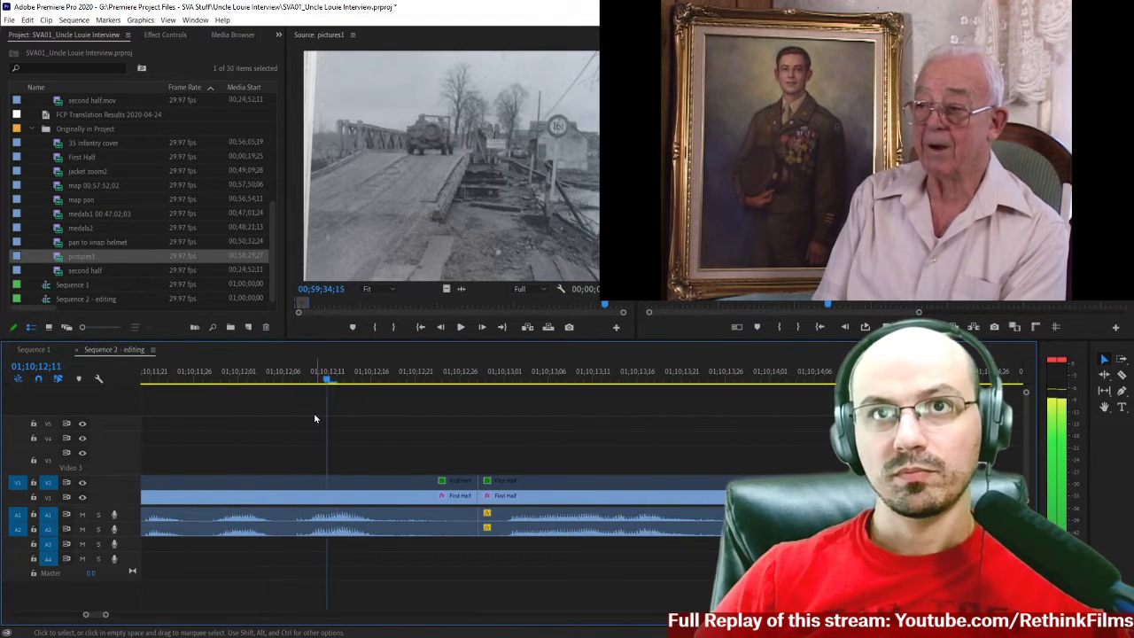
scroll(313, 413, "up", 3)
left_click(223, 379)
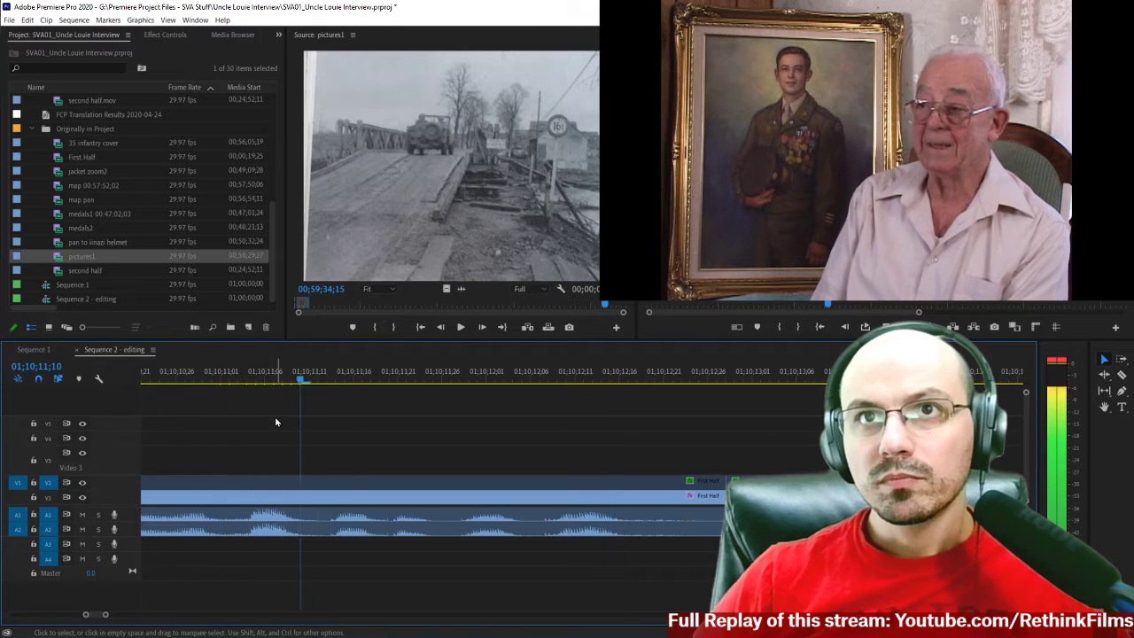
left_click(240, 379)
key("space")
key("Left")
key("Left")
key("Left")
key("Left")
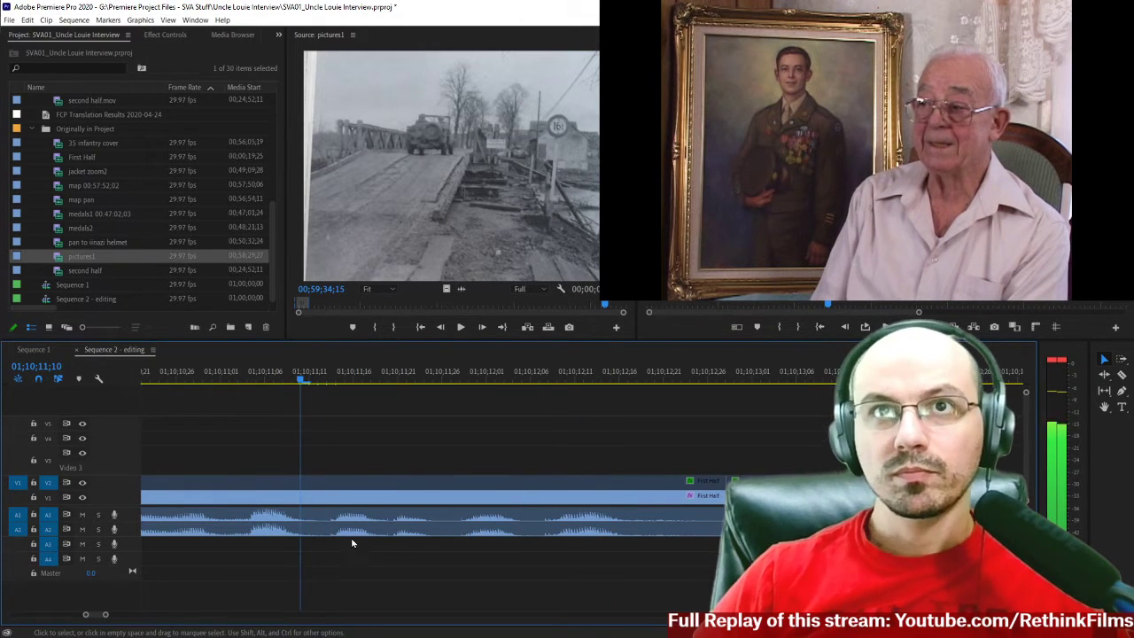
Cut out the First Half picture and sound between 01;10;11;10 and 01;10;11;13, and close the gap.
key("c")
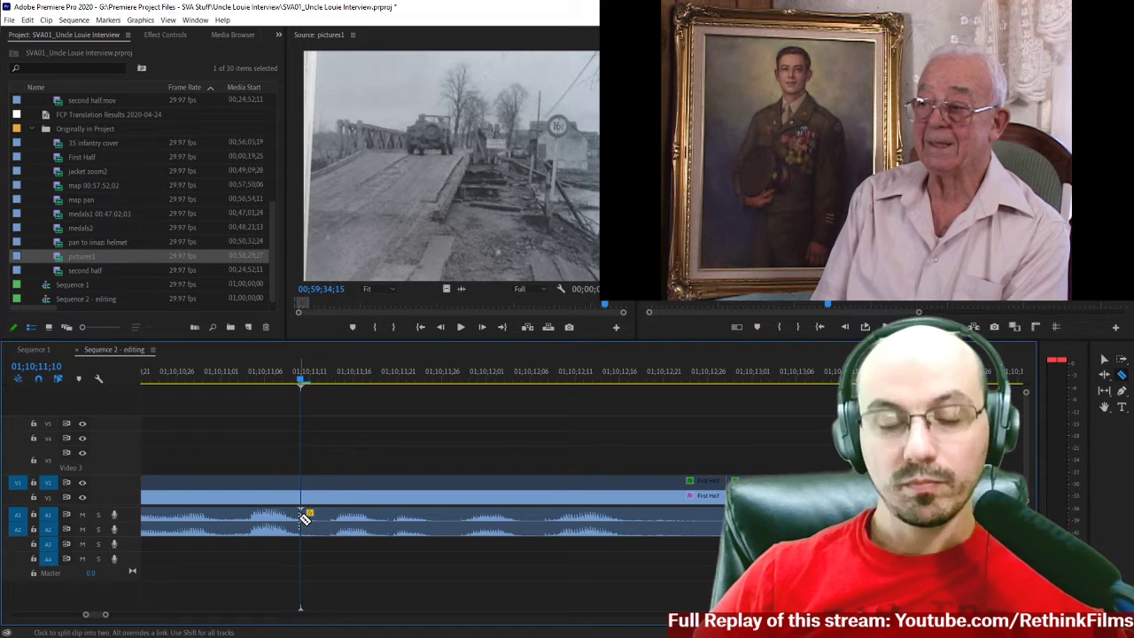
left_click(303, 518)
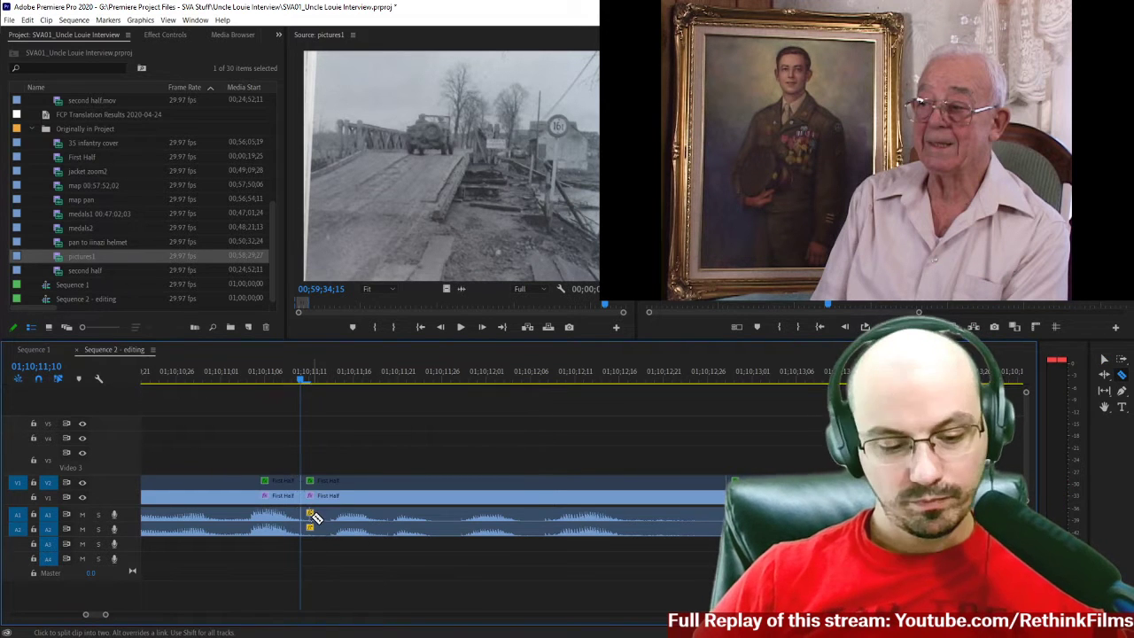
key("Right")
key("Right")
key("Right")
left_click(329, 515)
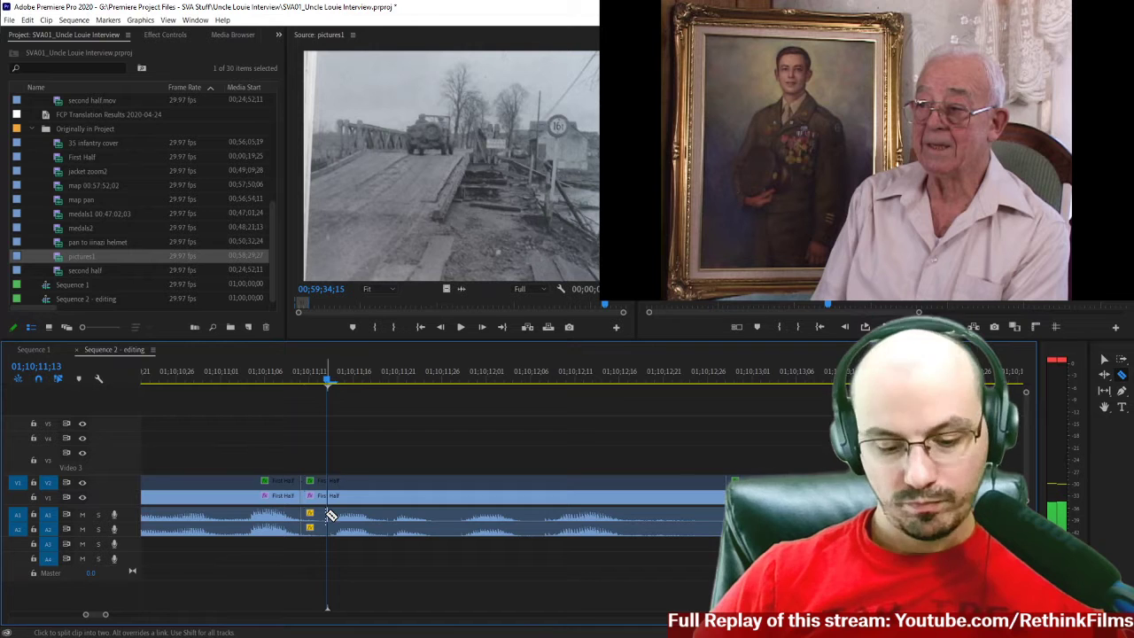
left_click(332, 516)
key("v")
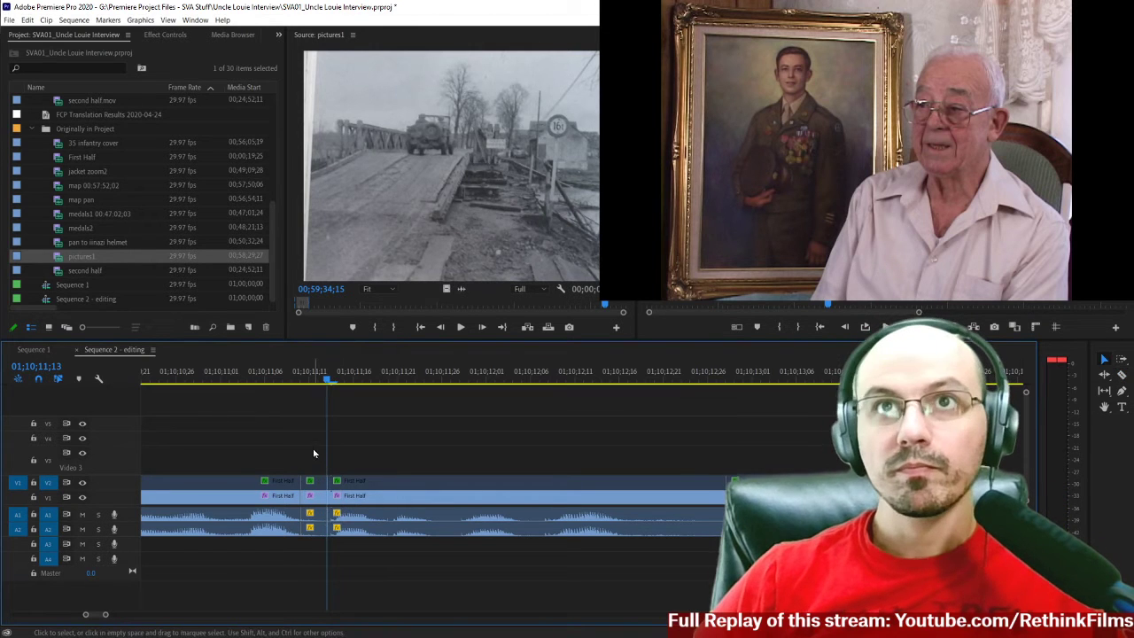
left_click_drag(314, 450, 308, 531)
key("Delete")
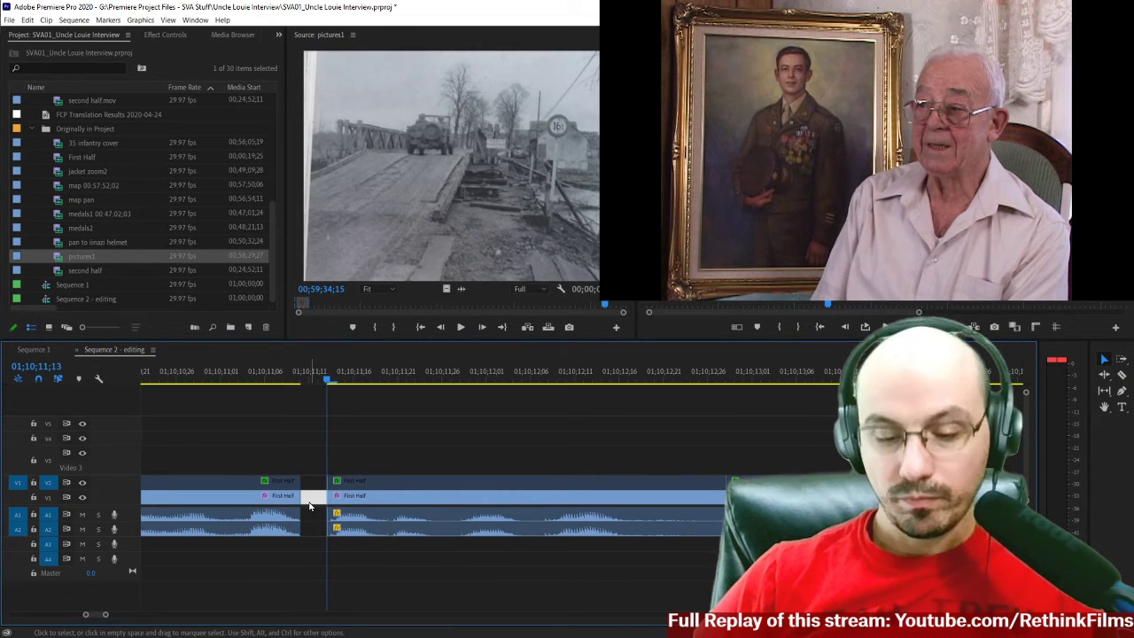
key("Delete")
Listen to the interview before and across the 01;10;11;10 join, stopping at 01;10;11;24.
left_click(194, 379)
key("space")
key("space")
left_click(275, 379)
key("space")
key("space")
left_click(353, 383)
key("space")
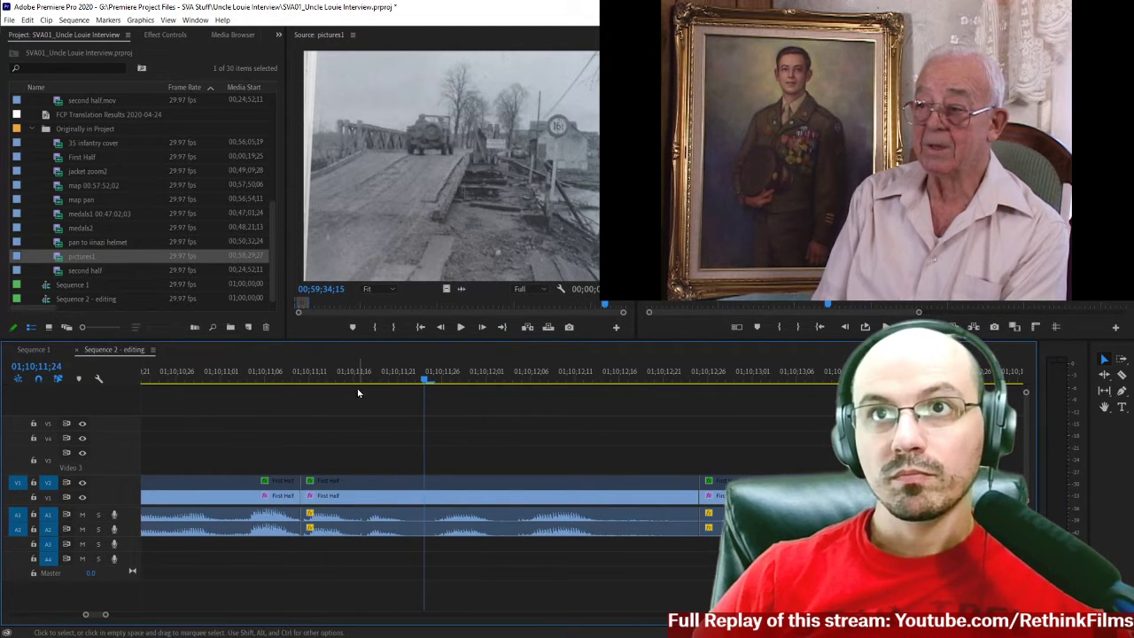
Cut out the First Half section between 01;10;11;21 and 01;10;11;25, and close the gap.
key("c")
left_click(400, 496)
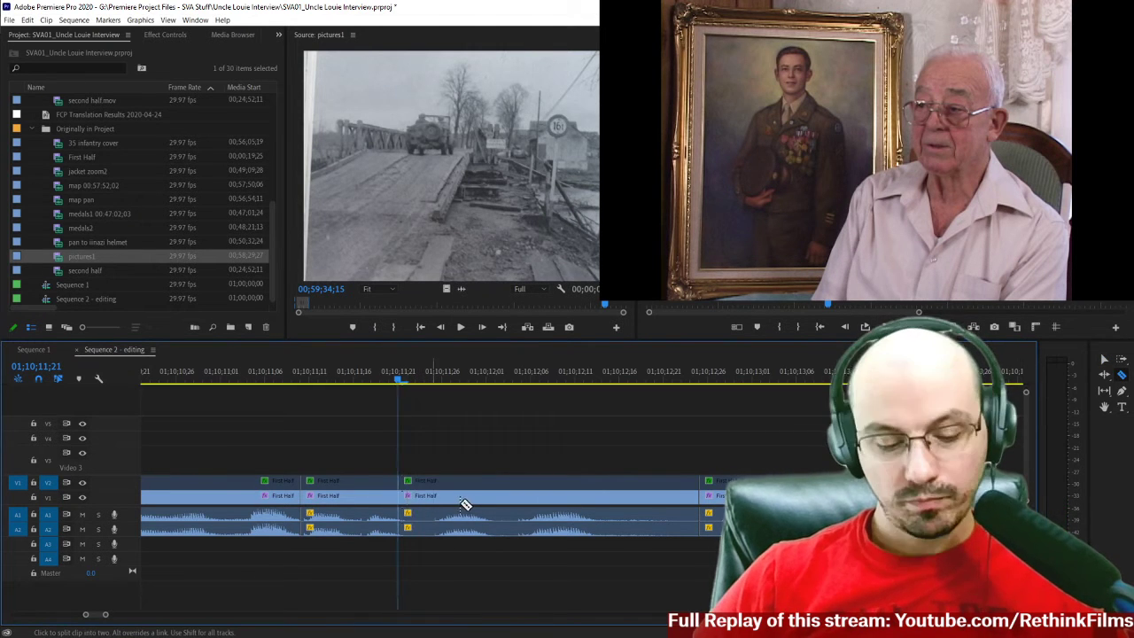
key("space")
key("Right")
left_click(434, 497, "shift")
key("v")
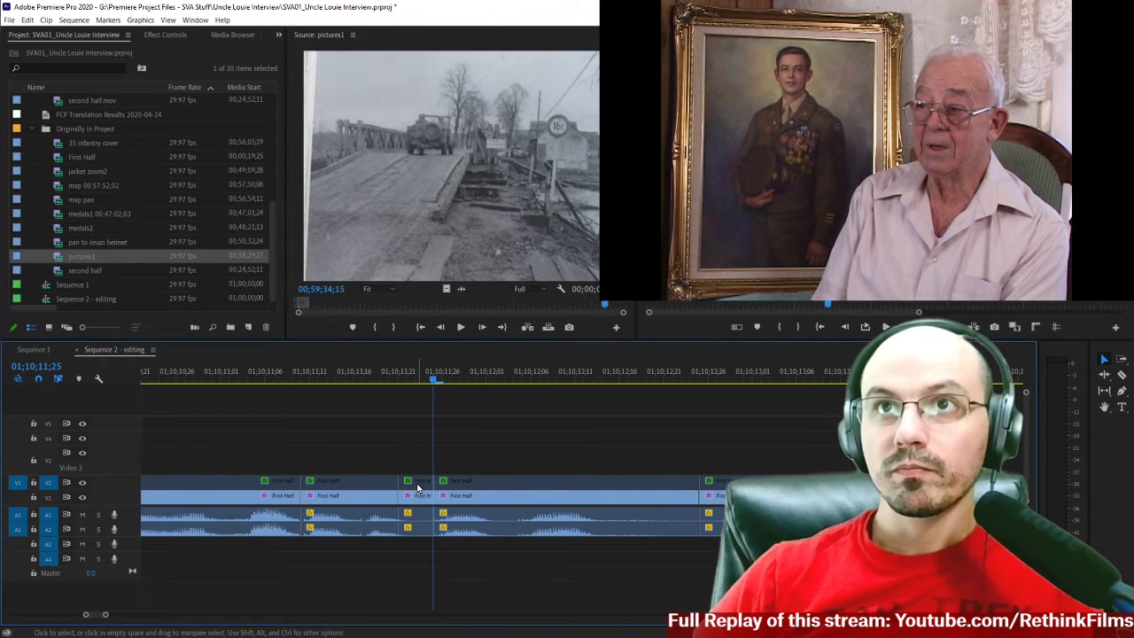
key("Delete")
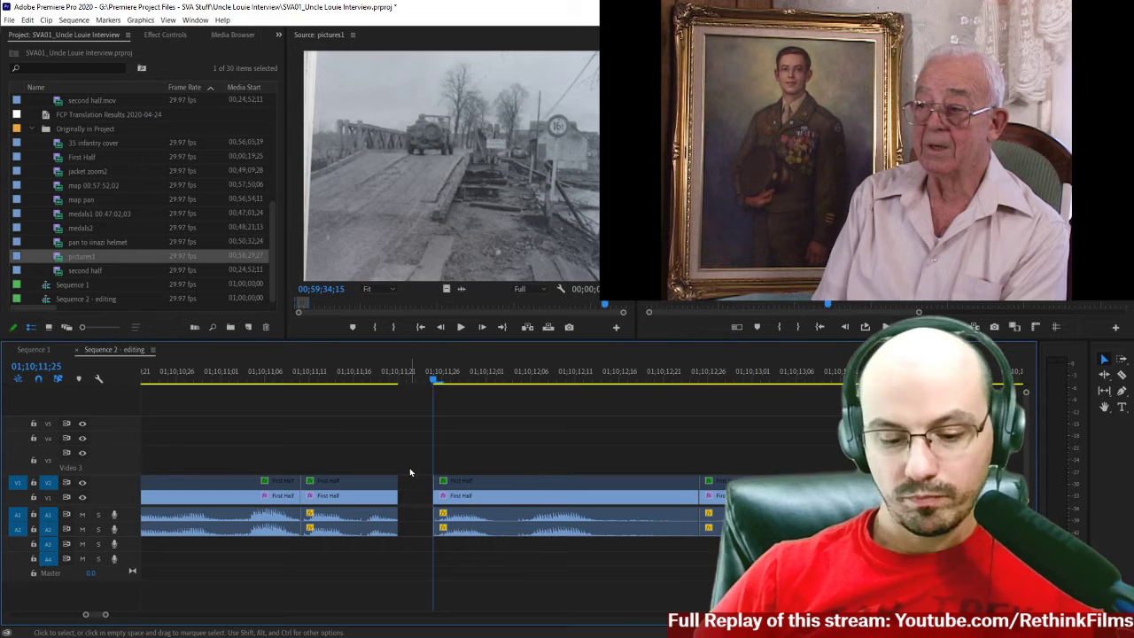
left_click(413, 485)
key("Delete")
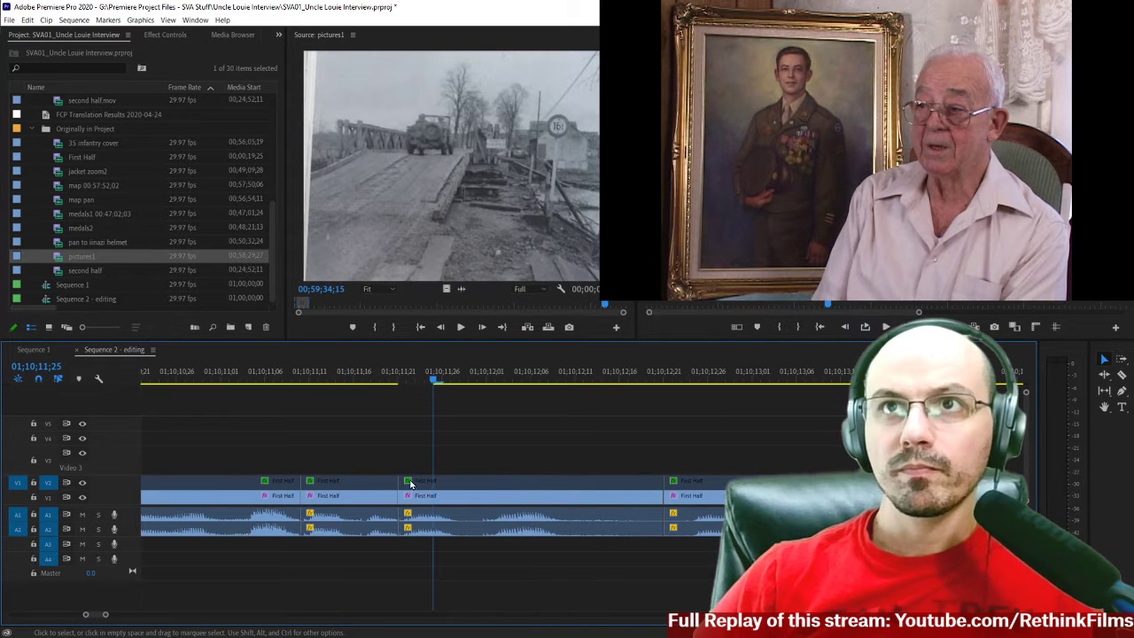
Play the audio across the joins at 01;10;11;10 and 01;10;11;21, and position the playhead at 01;10;11;28.
left_click(248, 376)
key("space")
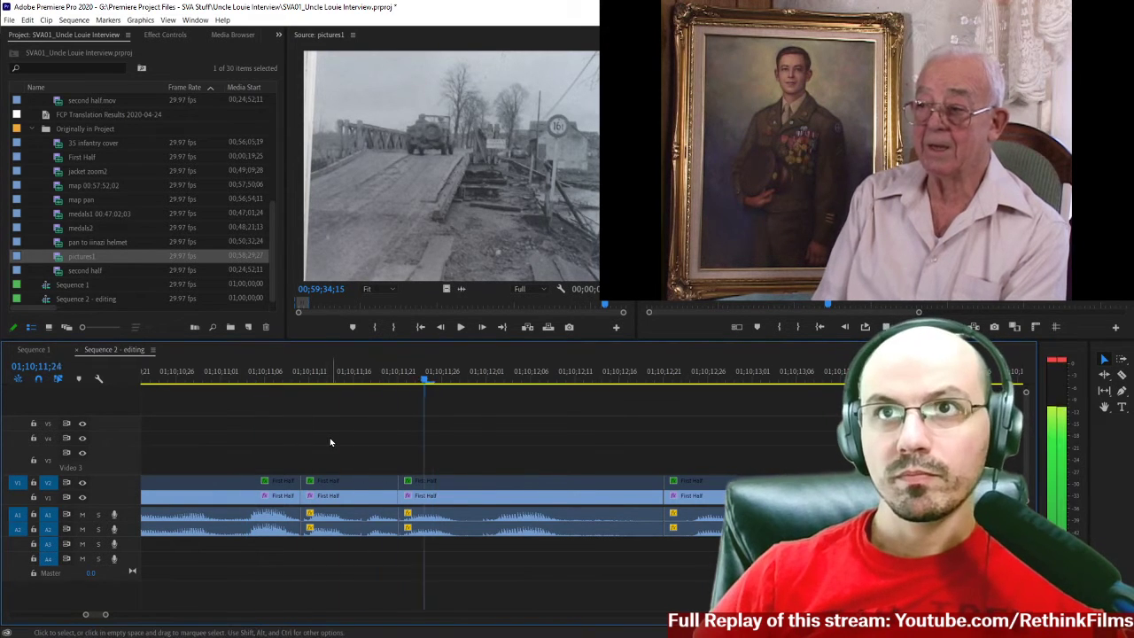
key("space")
key("Left")
key("Left")
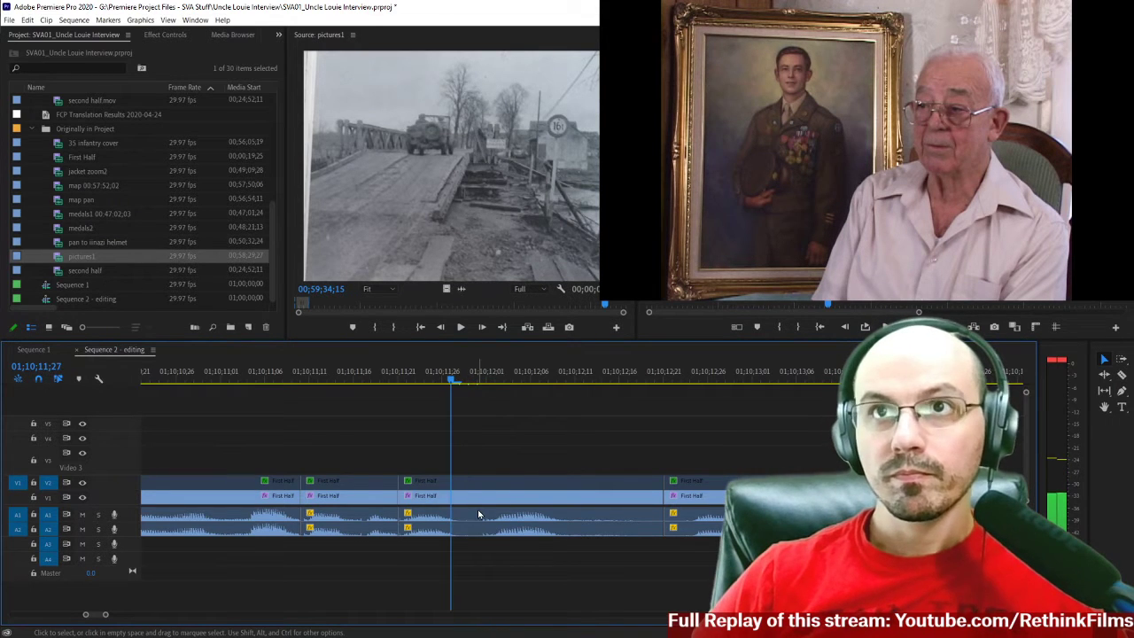
key("Right")
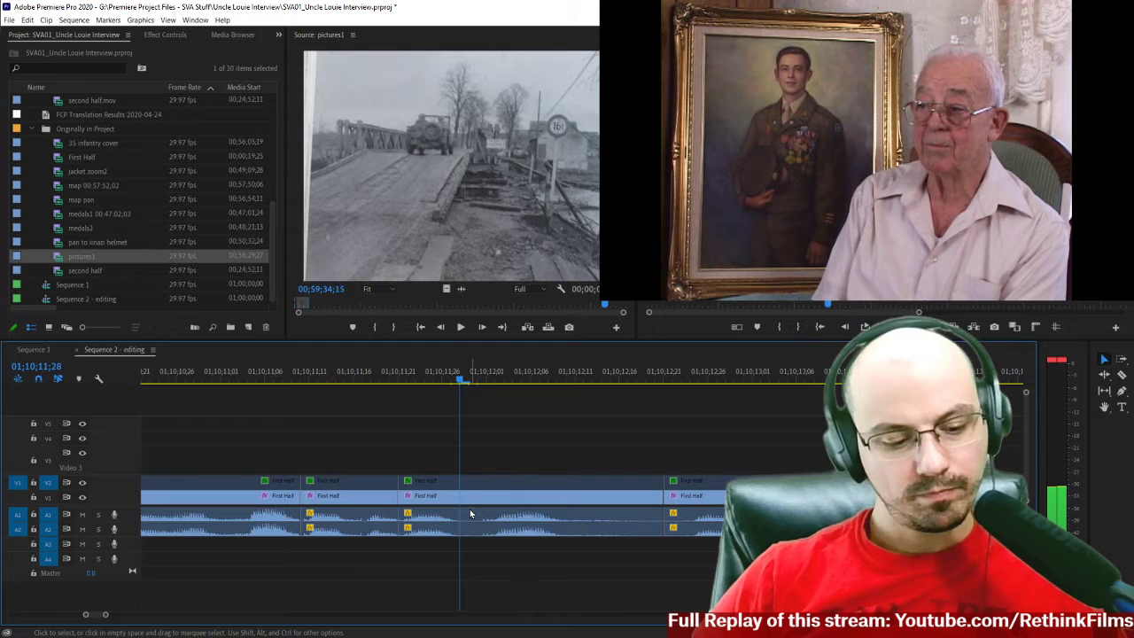
Cut out the First Half section between 01;10;11;28 and 01;10;12;01, and close the gap.
key("c")
left_click(474, 496, "shift")
key("Right")
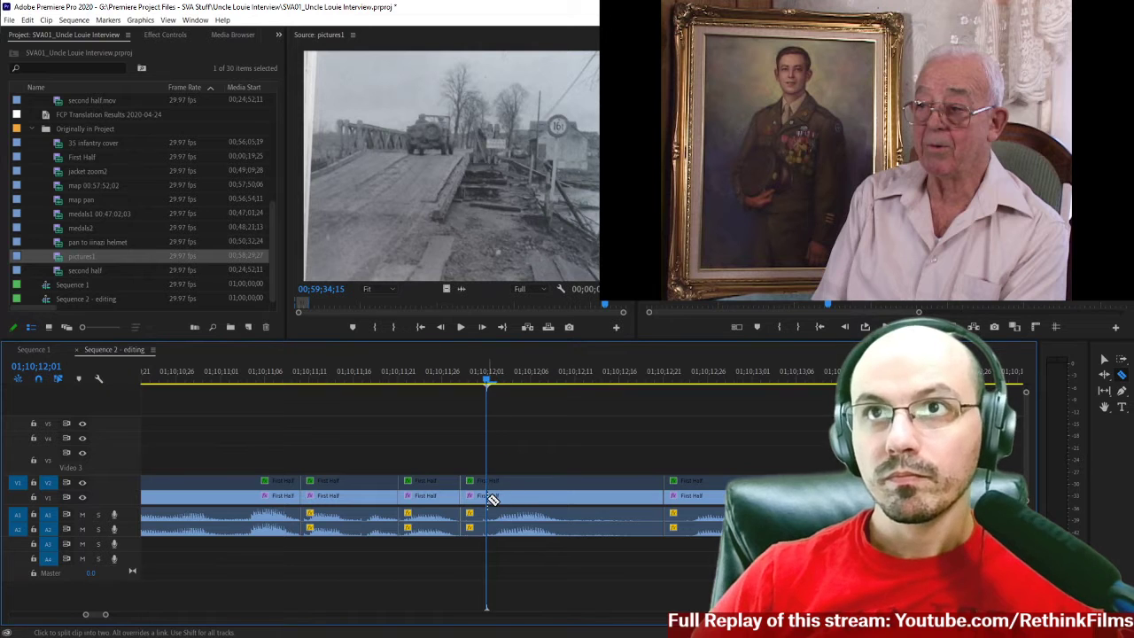
left_click(488, 496, "shift")
key("v")
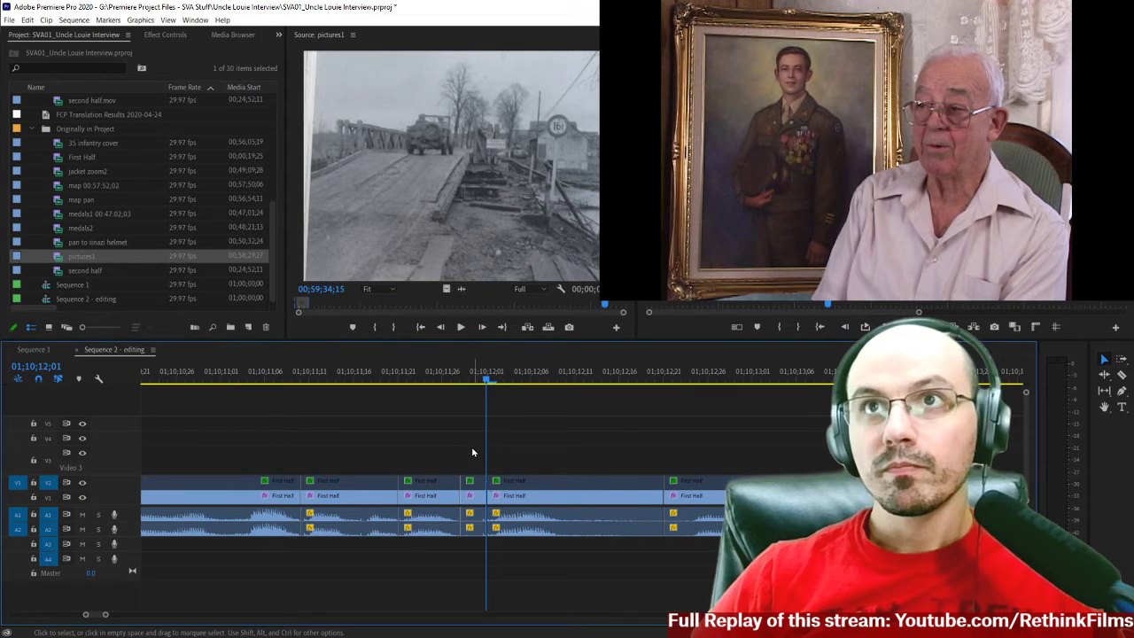
left_click_drag(472, 452, 469, 540)
key("Delete")
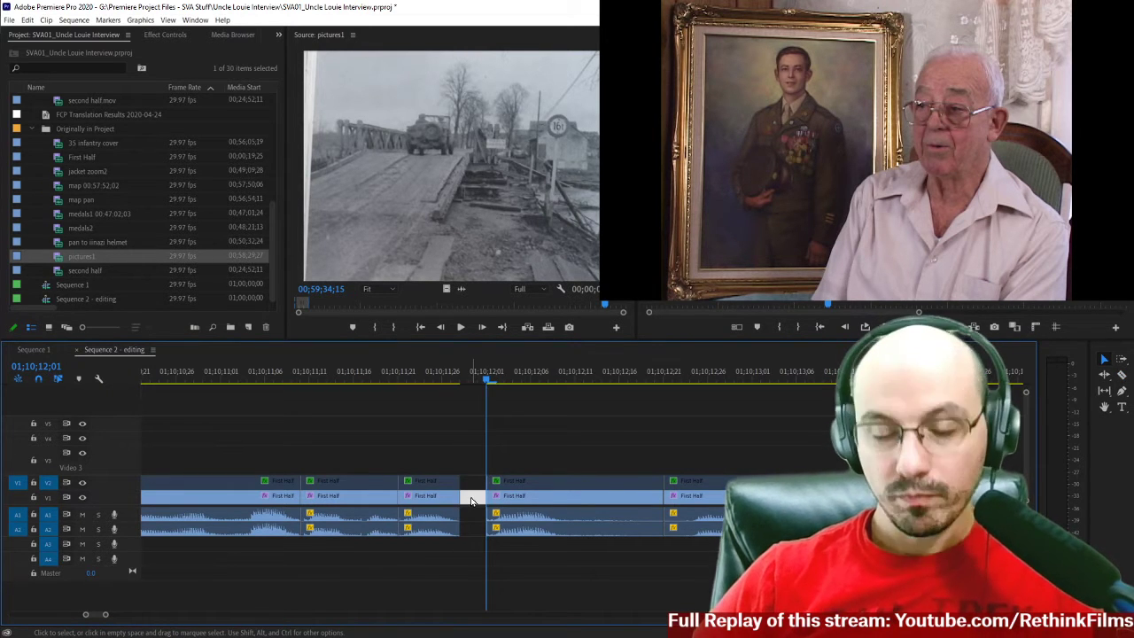
key("Delete")
Replay the tightened interview from just after the map pan, then the last joins again up to 01;10;12;18.
left_click(453, 379)
key("minus")
key("minus")
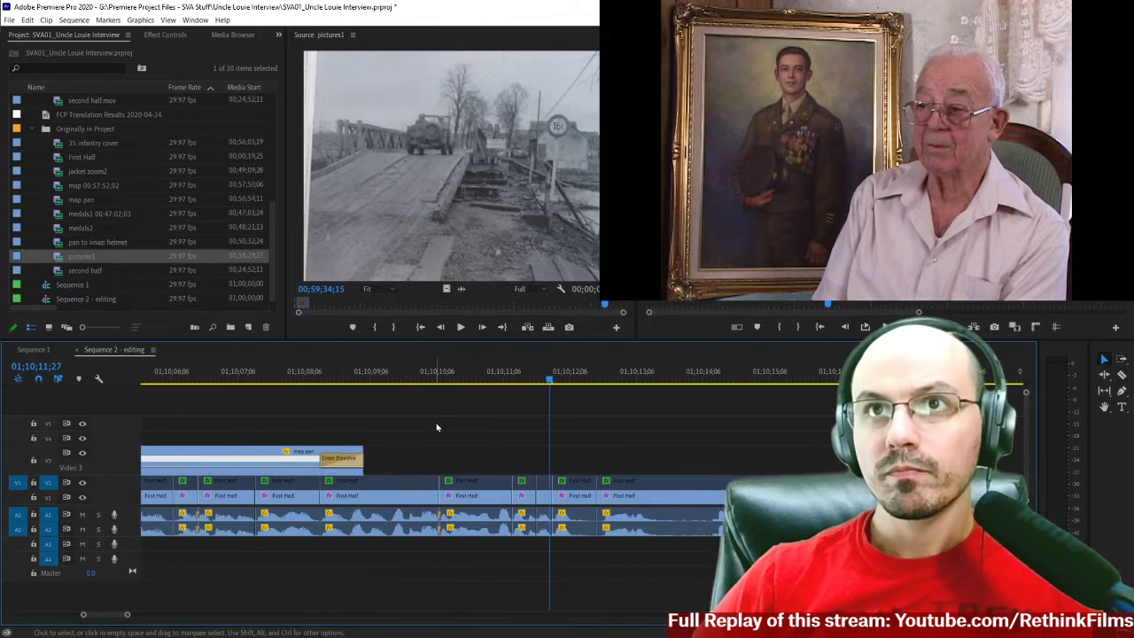
left_click(388, 379)
key("space")
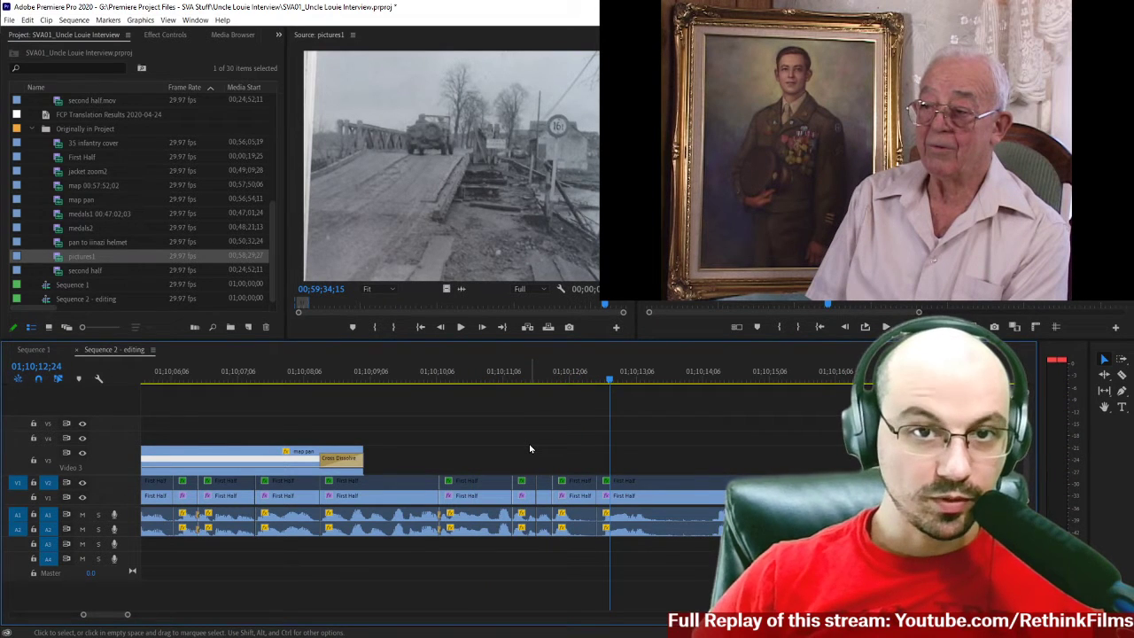
left_click(477, 382)
key("space")
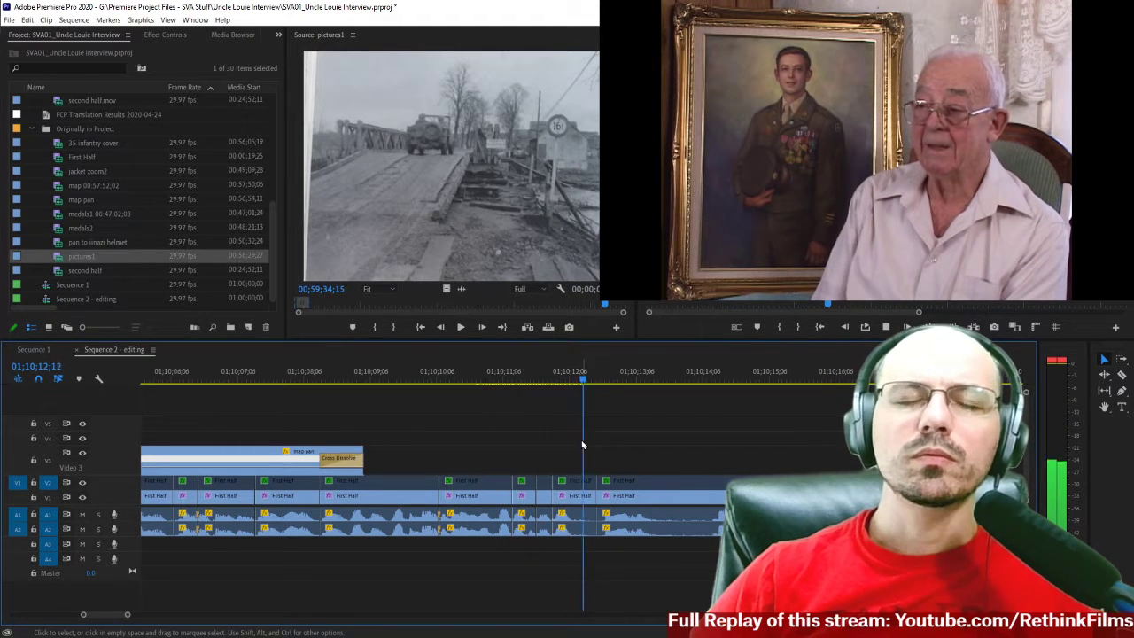
key("space")
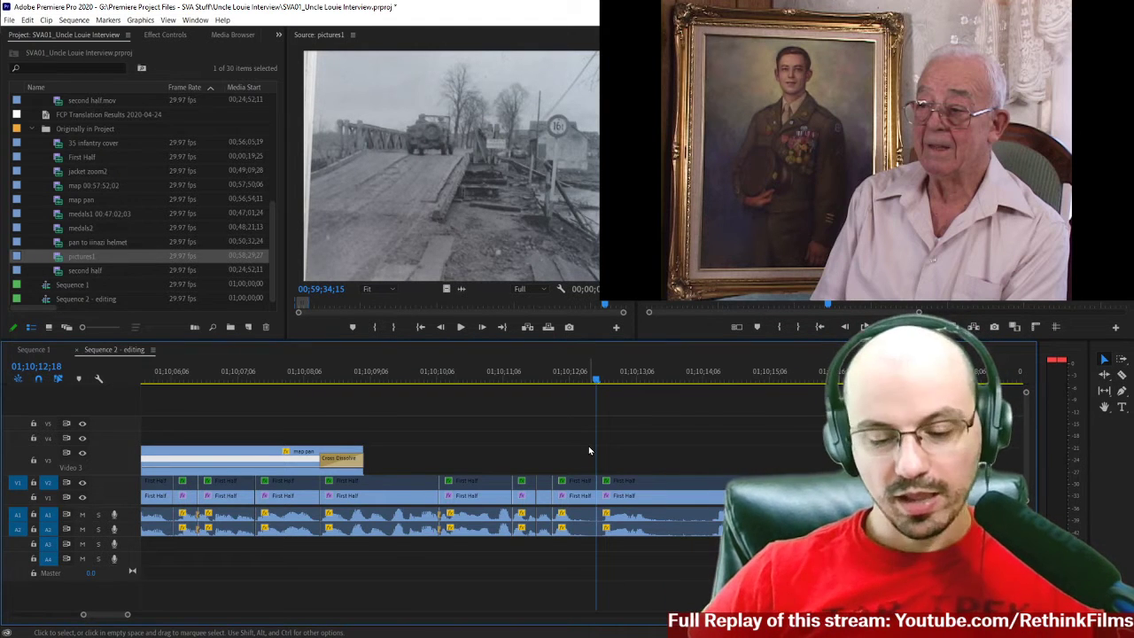
Listen more closely to the passage after the last removed pause, and stop at 01;10;12;11.
key("=")
left_click(410, 377)
key("space")
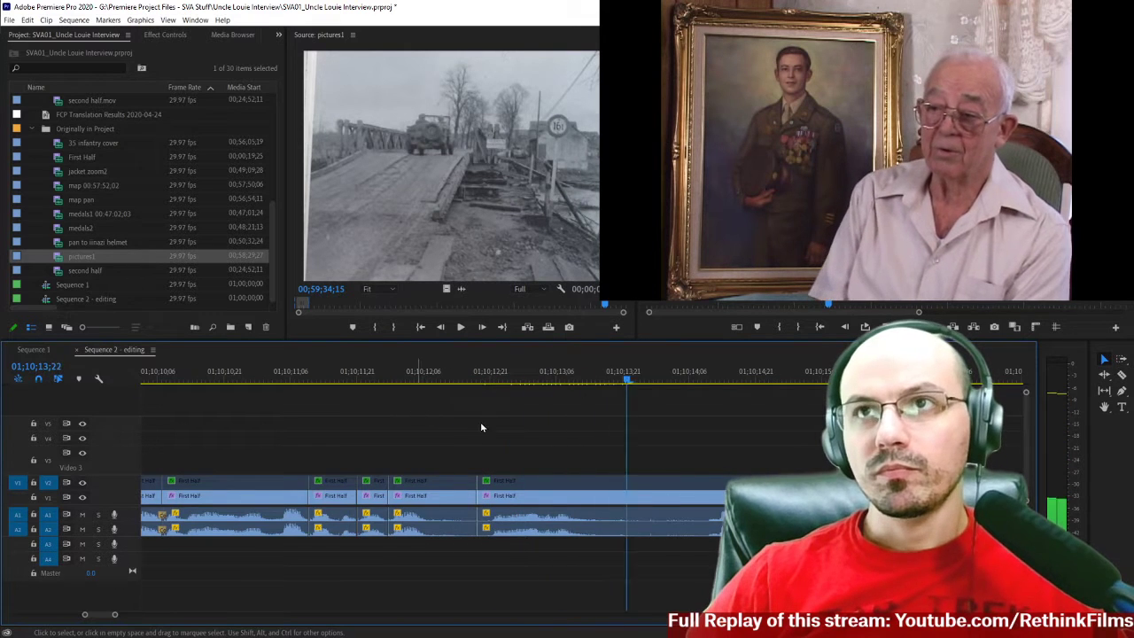
left_click(370, 376)
key("space")
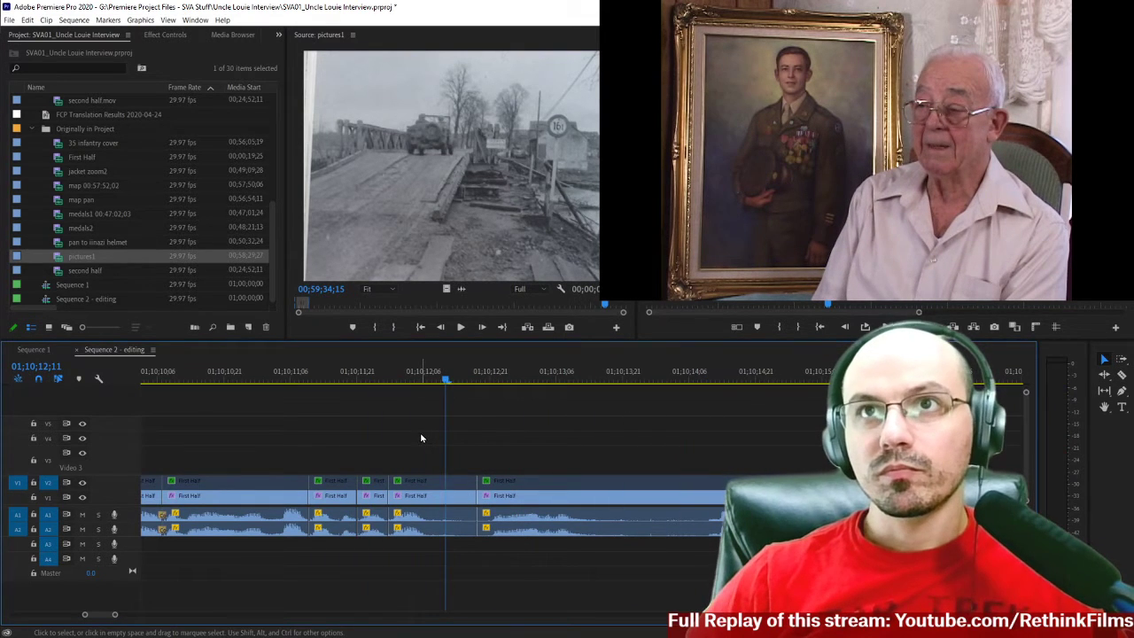
Cut out the First Half footage from 01;10;12;11 to about 01;10;12;21, including the small piece before the existing cut, and close the gap.
key("c")
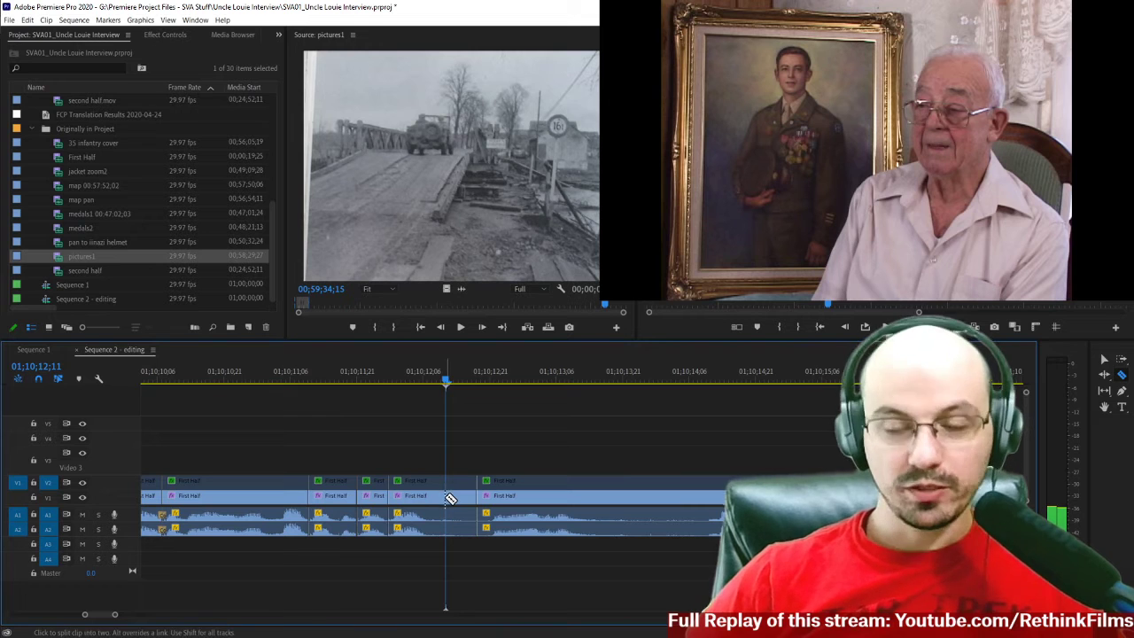
left_click(445, 498, "shift")
scroll(496, 487, "down", 1)
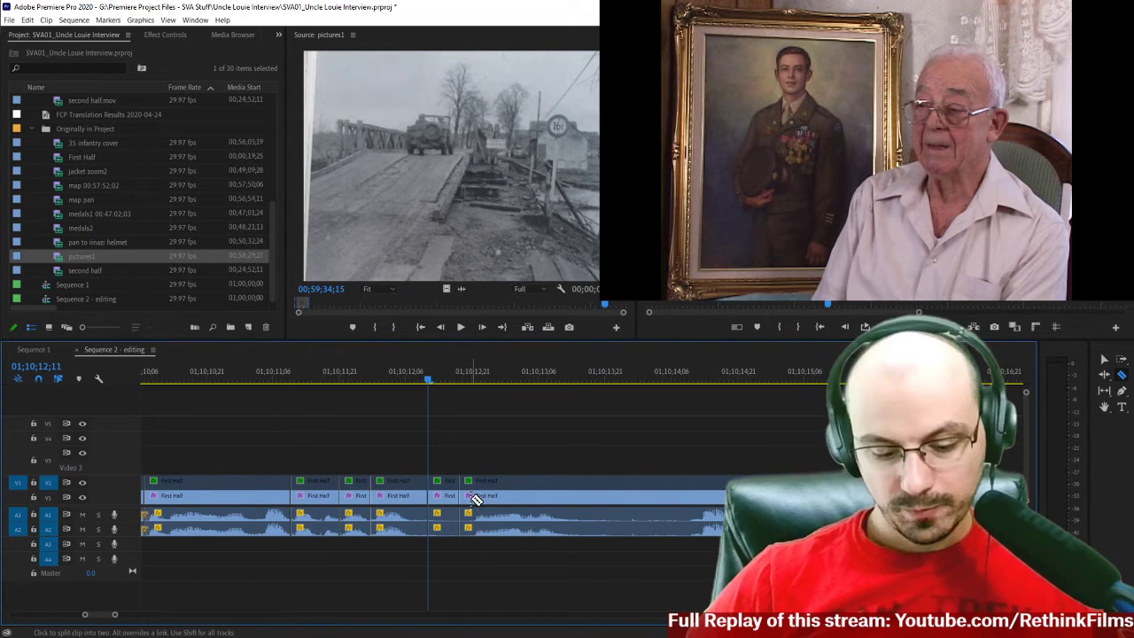
key("v")
left_click_drag(435, 451, 460, 544)
left_click(442, 503)
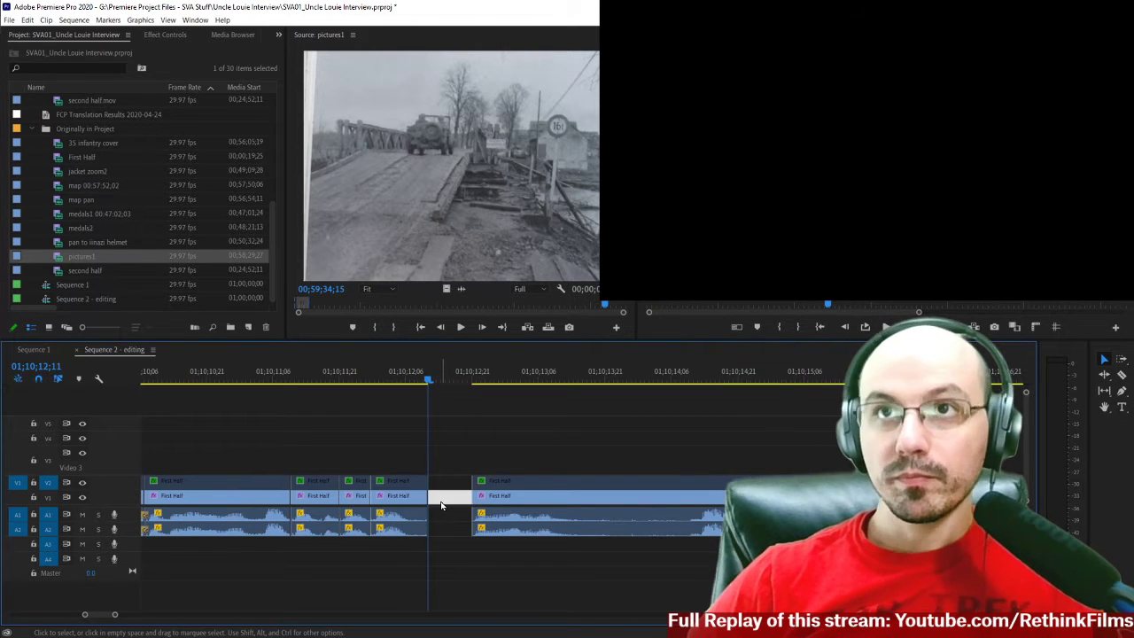
key("Delete")
Play across the new join at 01;10;12;11 and stop at the end of the phrase at 01;10;13;03.
key("space")
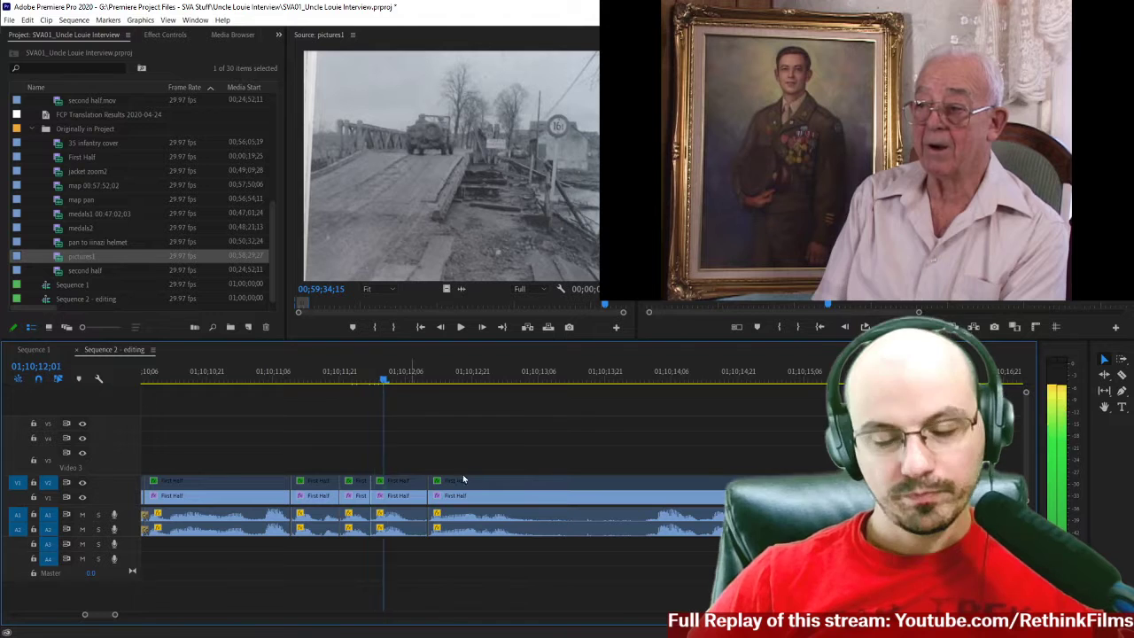
key("space")
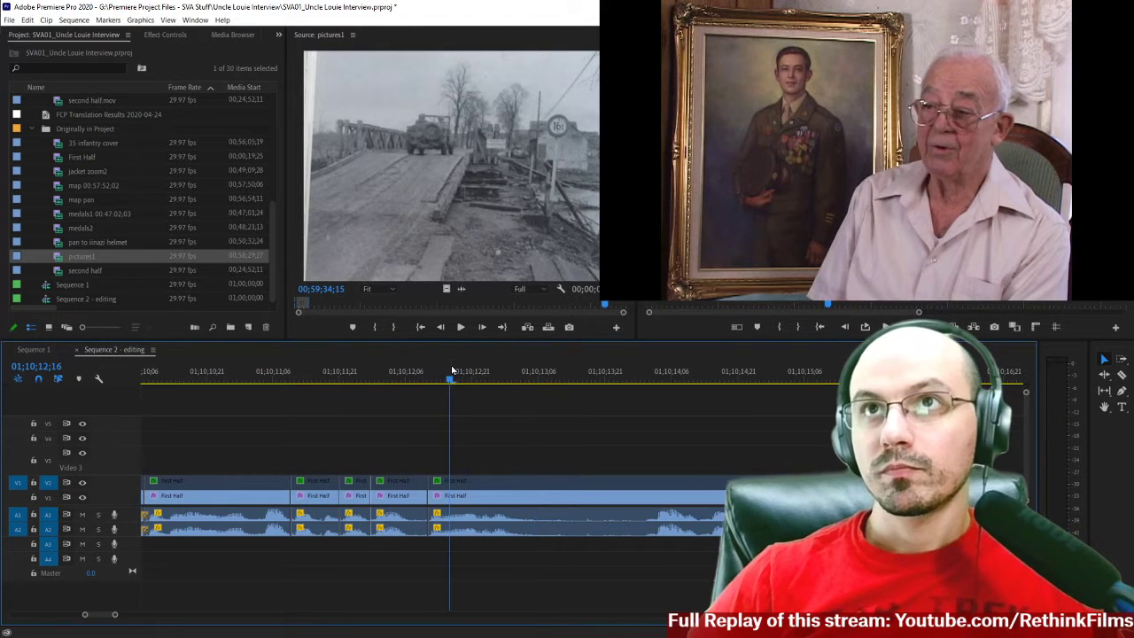
key("space")
Split the First Half clips on all tracks at 01;10;13;03 and, just before the following words, at 01;10;14;00.
key("space")
key("c")
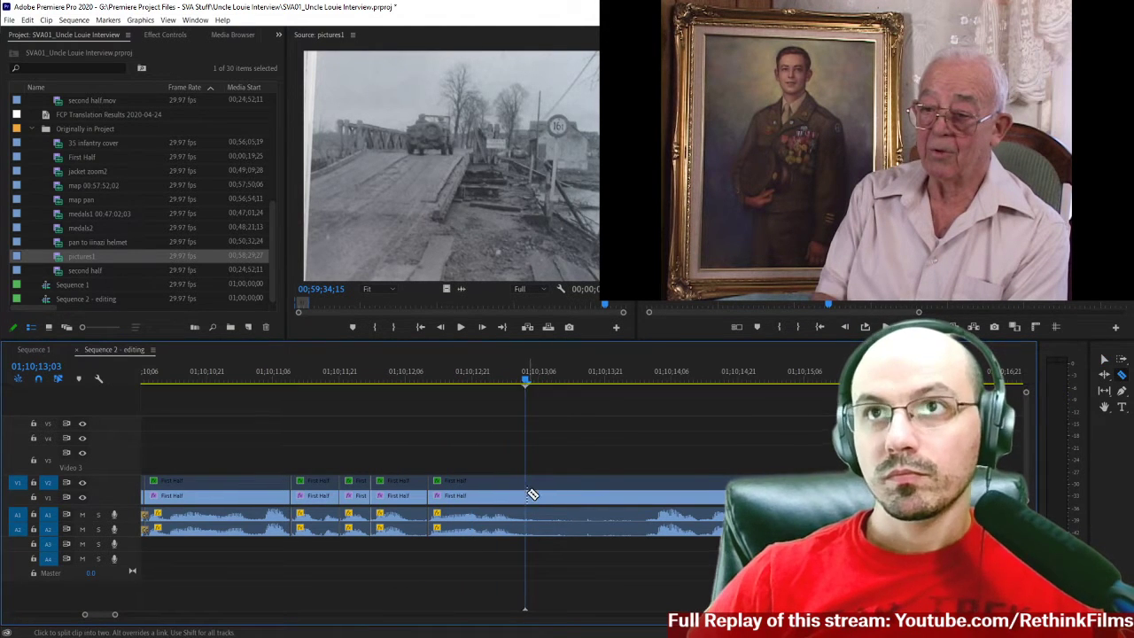
left_click(528, 495)
scroll(563, 451, "down", 3)
key("space")
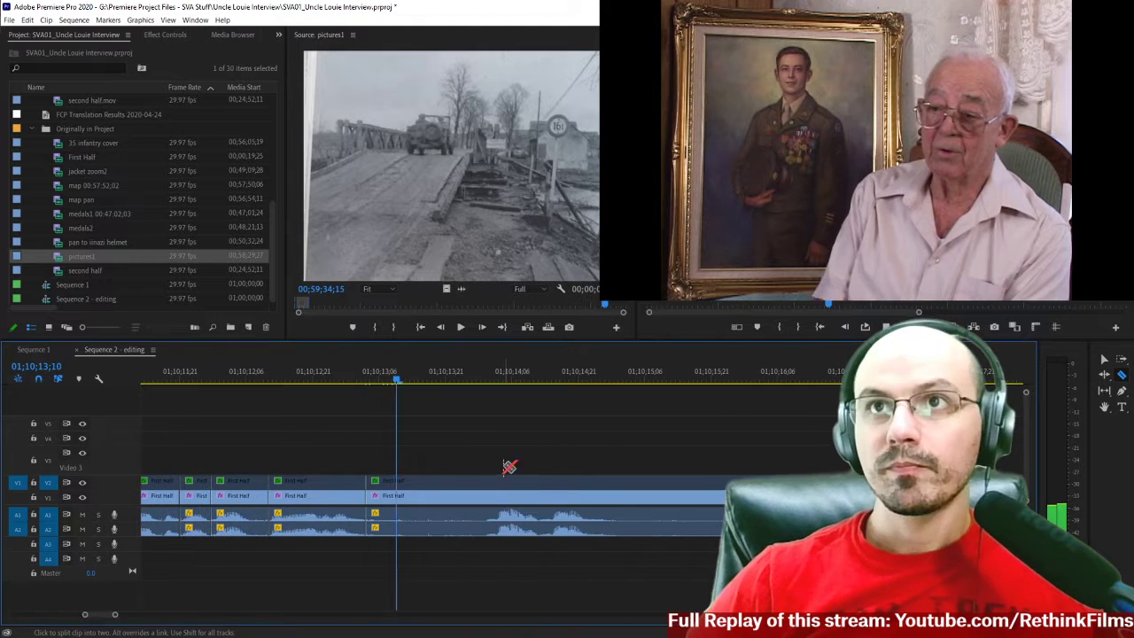
key("space")
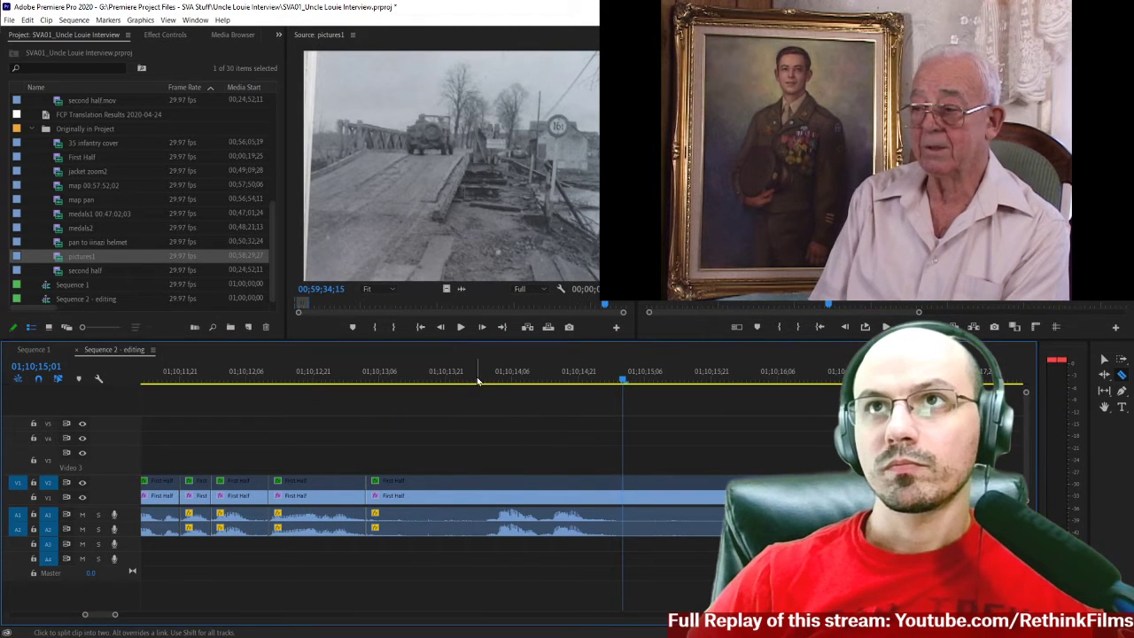
key("space")
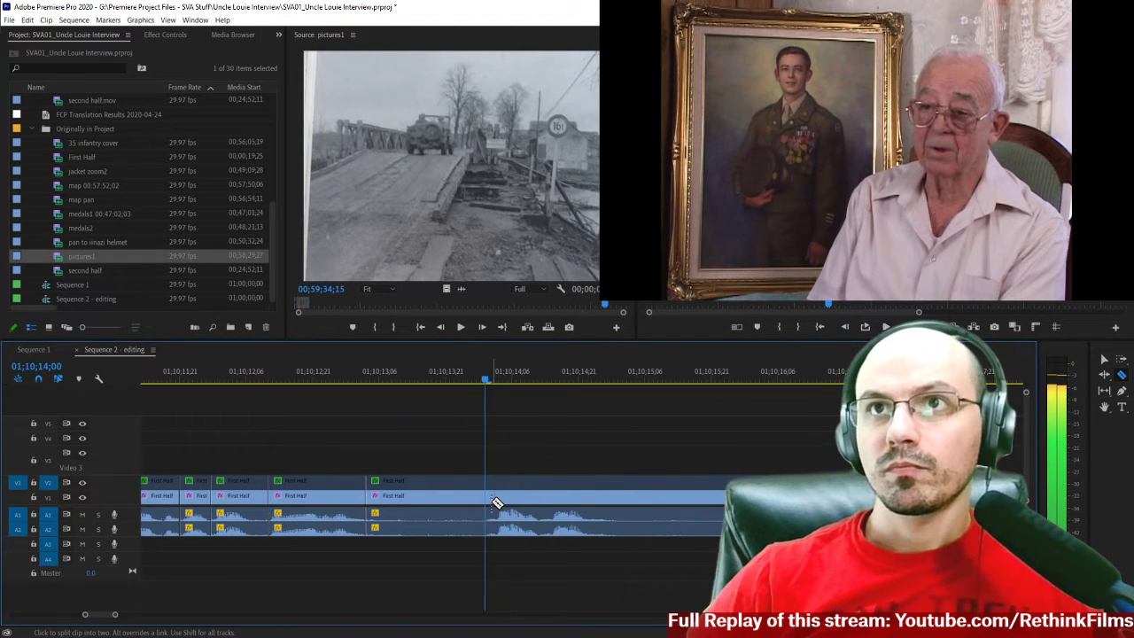
key("Left")
left_click(486, 498)
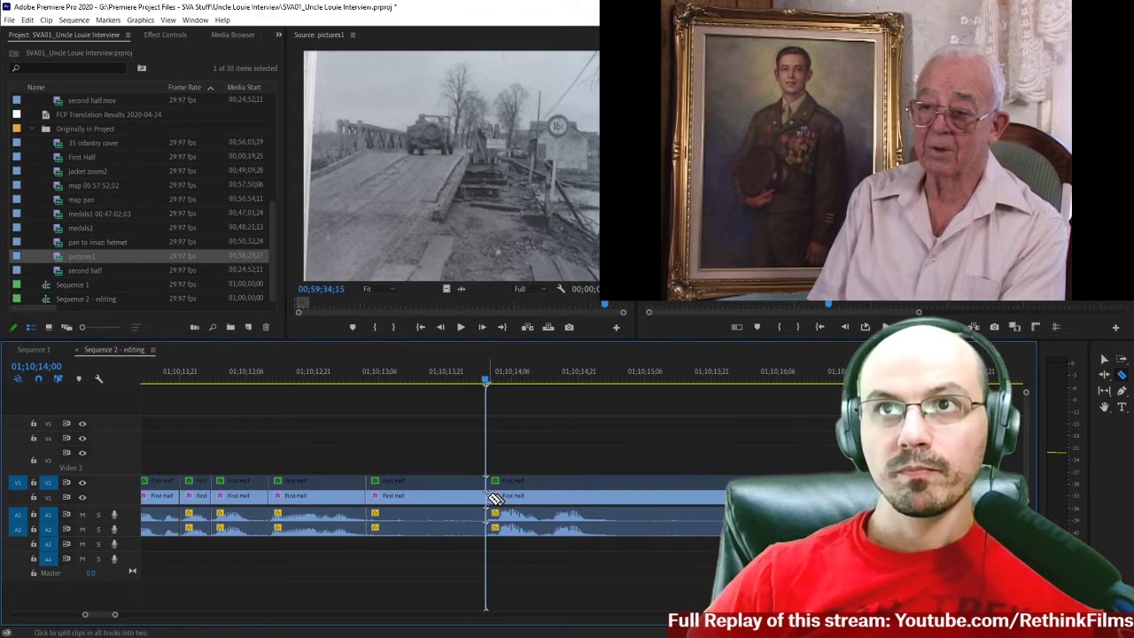
Delete the silent First Half section between 01;10;13;03 and 01;10;14;00, and close the gap.
key("v")
left_click_drag(419, 436, 443, 565)
key("Delete")
left_click(428, 484)
key("Delete")
Play across the join at 01;10;13;03 and split the First Half clips on all tracks at the phrase's end, 01;10;14;03.
left_click(330, 379)
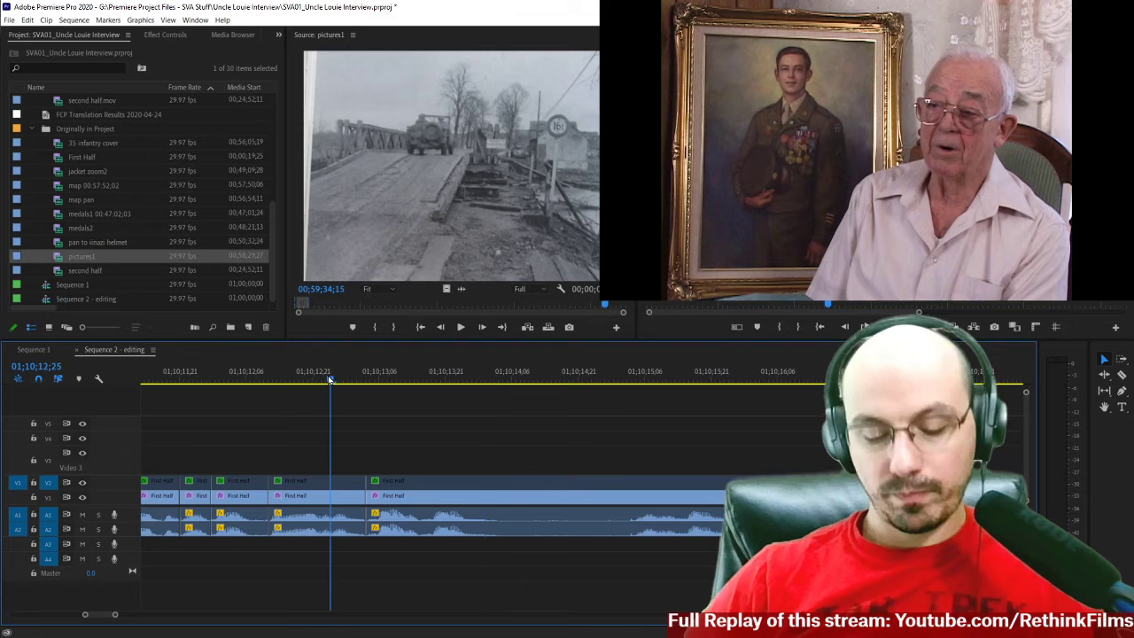
key("minus")
left_click(276, 376)
key("space")
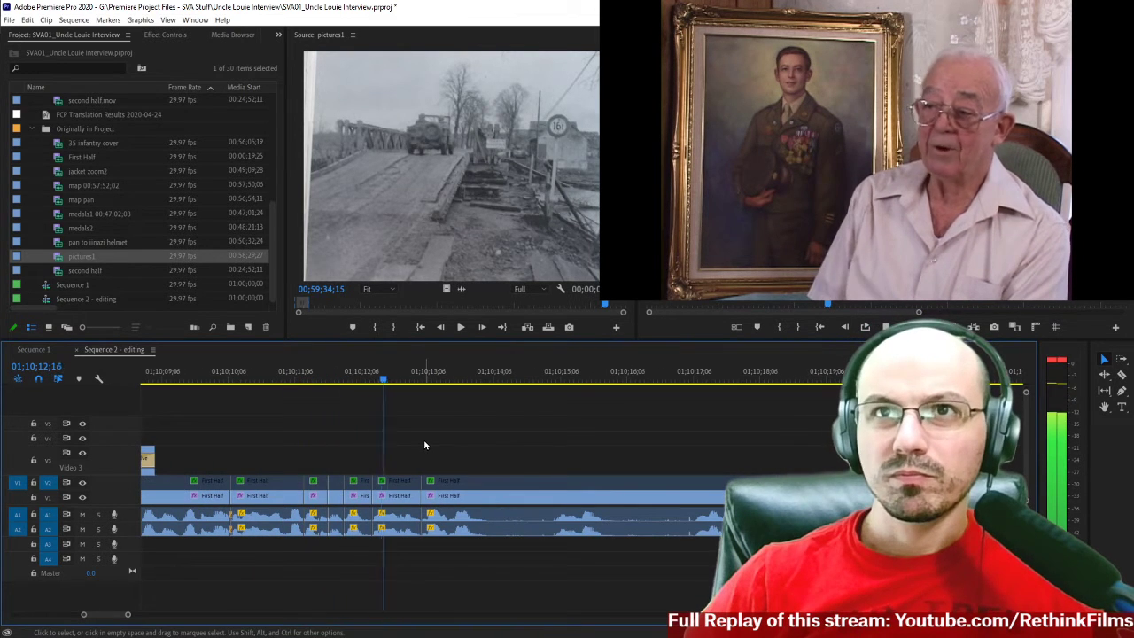
key("space")
key("c")
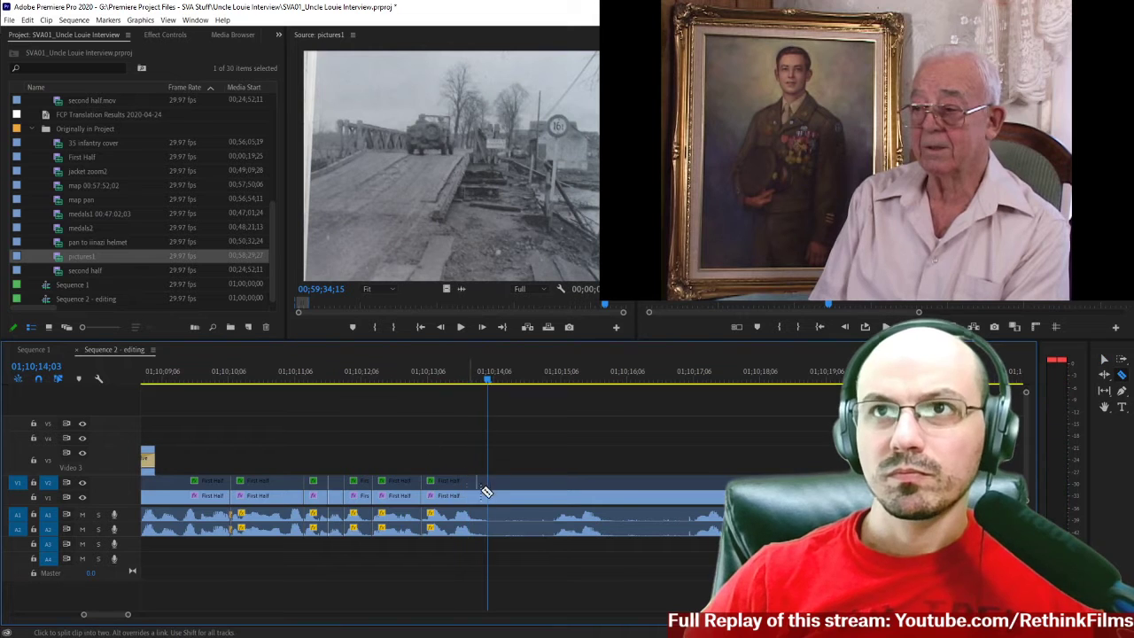
left_click(492, 503)
Play the remaining First Half footage from 01;10;14;03 to 01;10;29;02 and examine the surrounding cuts and pauses.
key("space")
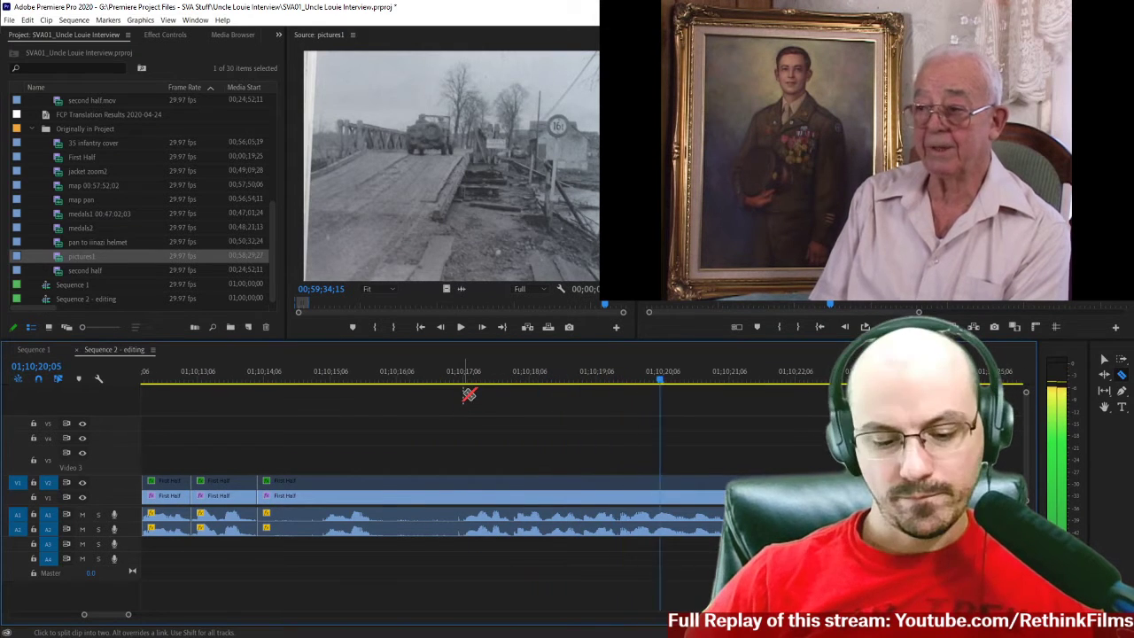
key("minus")
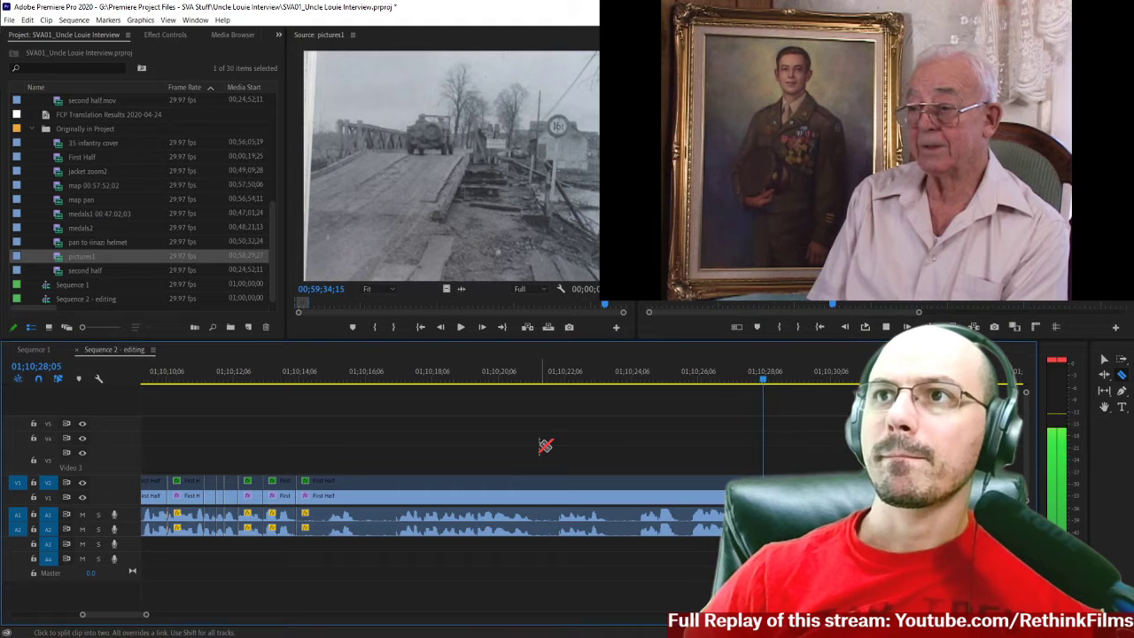
scroll(316, 446, "up", 3)
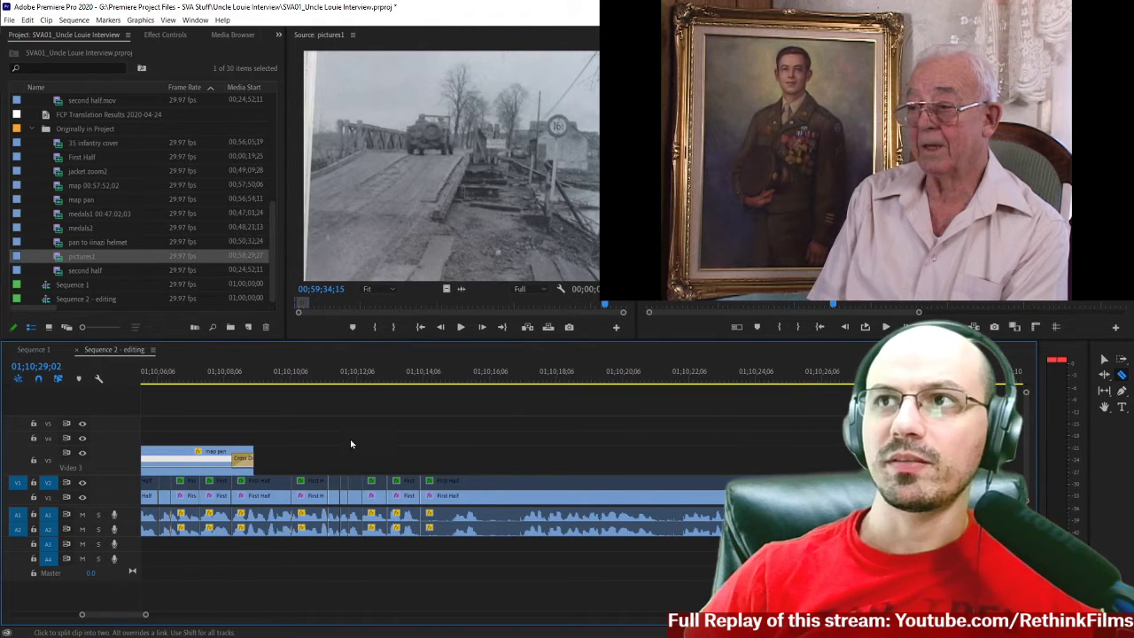
scroll(547, 449, "down", 1)
key("minus")
scroll(549, 448, "down", 4)
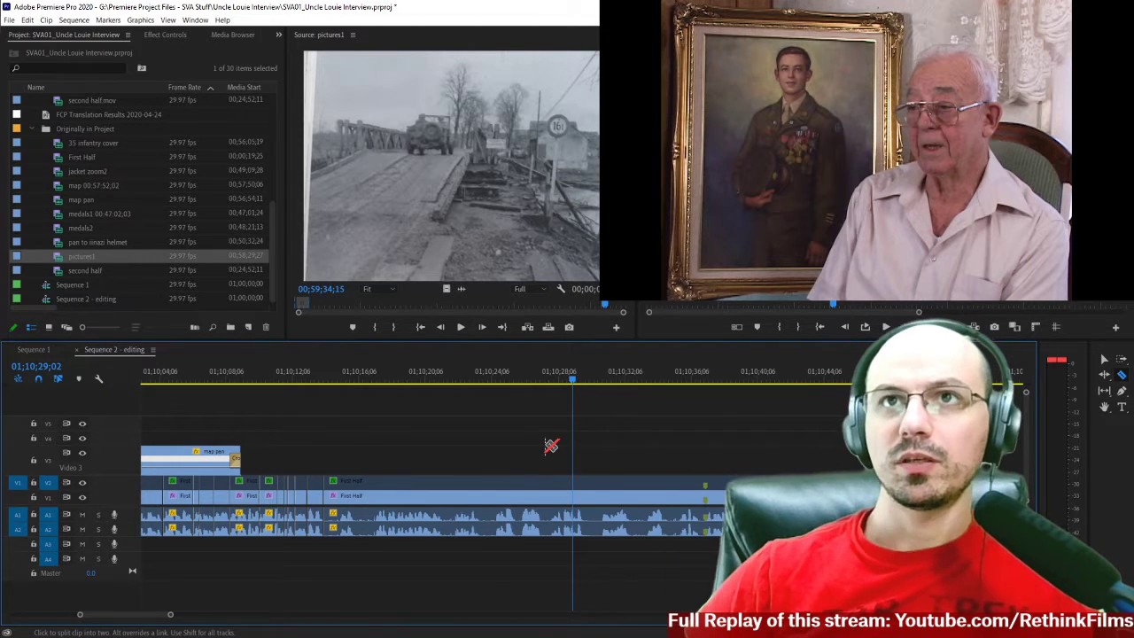
key("equal")
scroll(532, 447, "up", 6)
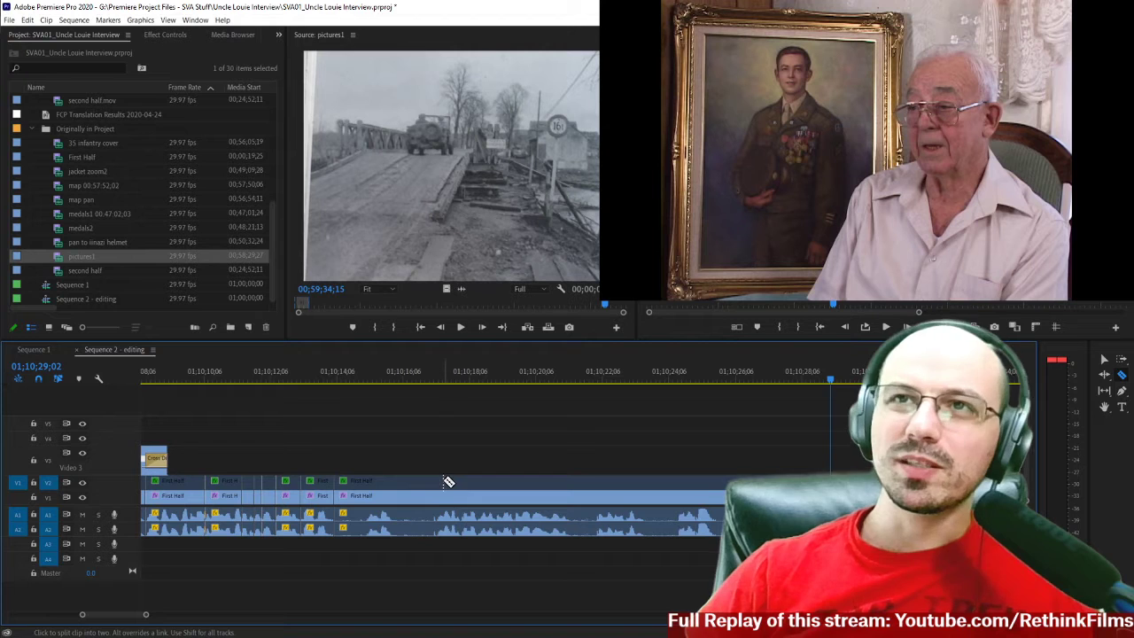
key("minus")
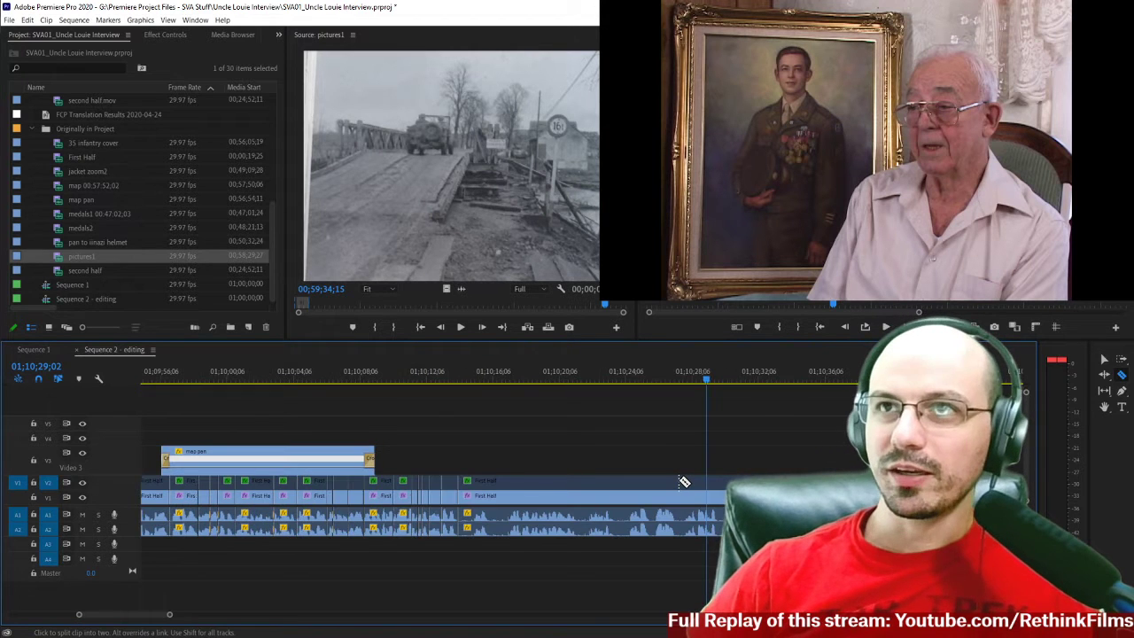
key("equal")
scroll(590, 479, "up", 8)
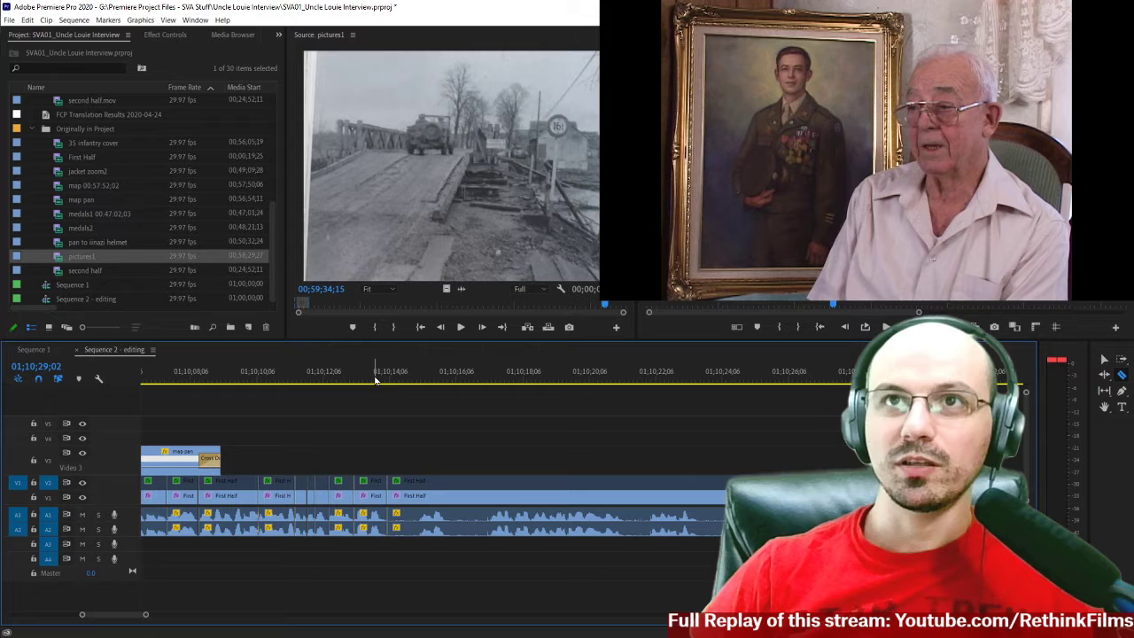
Replay the lead-in to 01;10;14;03 and split the First Half clips on all tracks before the following words at 01;10;17;06.
key("Left")
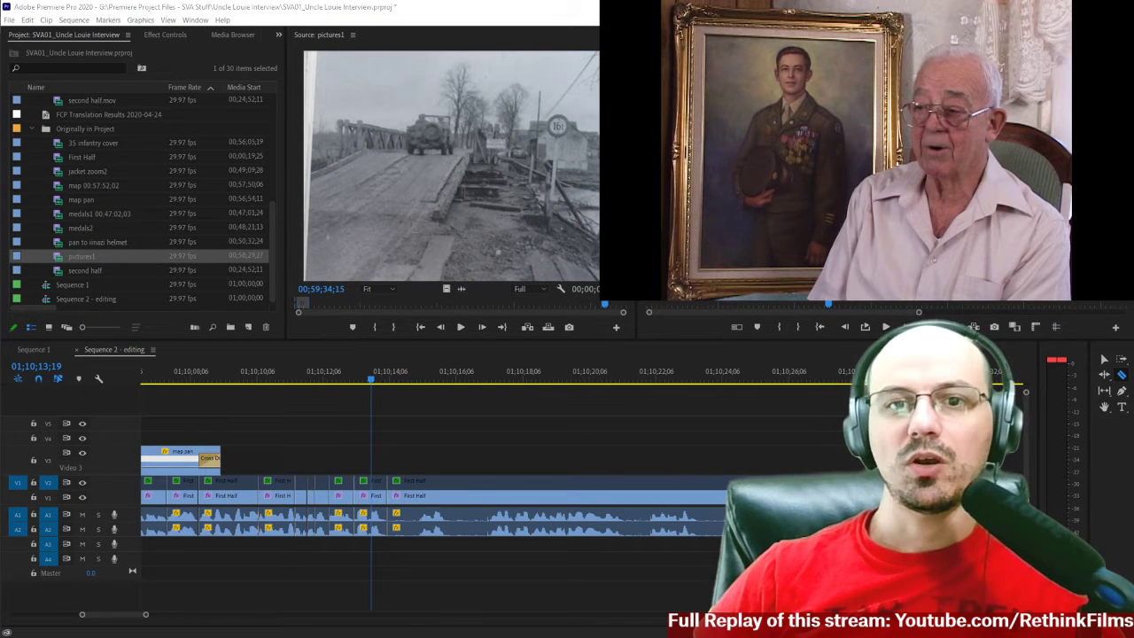
scroll(302, 397, "up", 1)
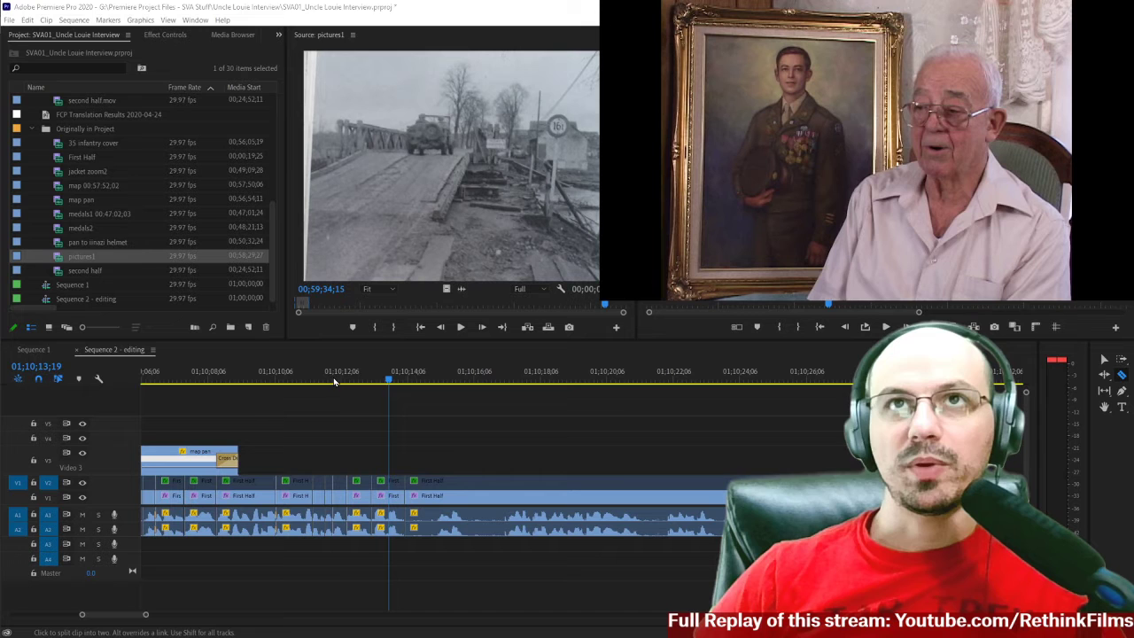
left_click(332, 381)
key("space")
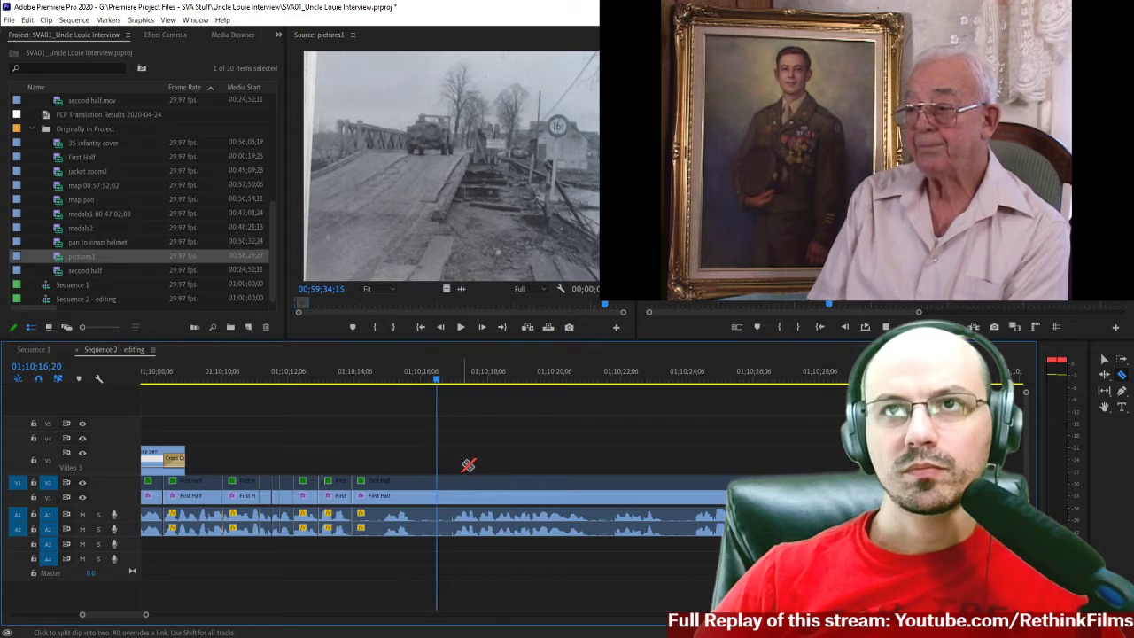
key("space")
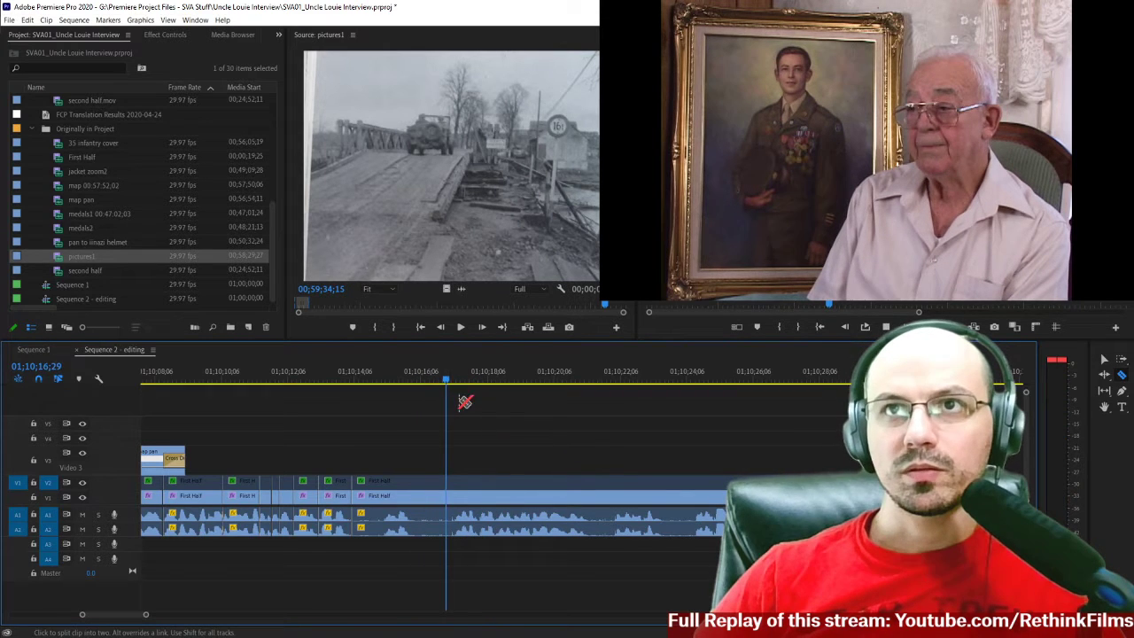
key("Left")
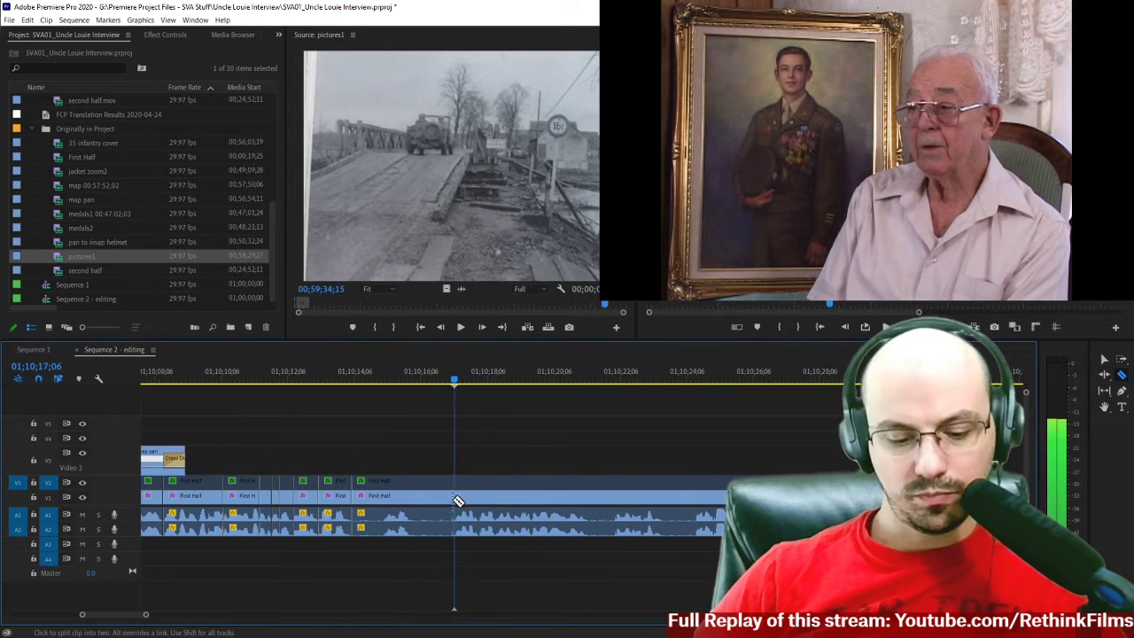
left_click(454, 499)
Delete the First Half section between 01;10;14;03 and 01;10;17;06, and close the gap.
key("v")
left_click(398, 496)
key("Delete")
left_click(401, 501)
key("Delete")
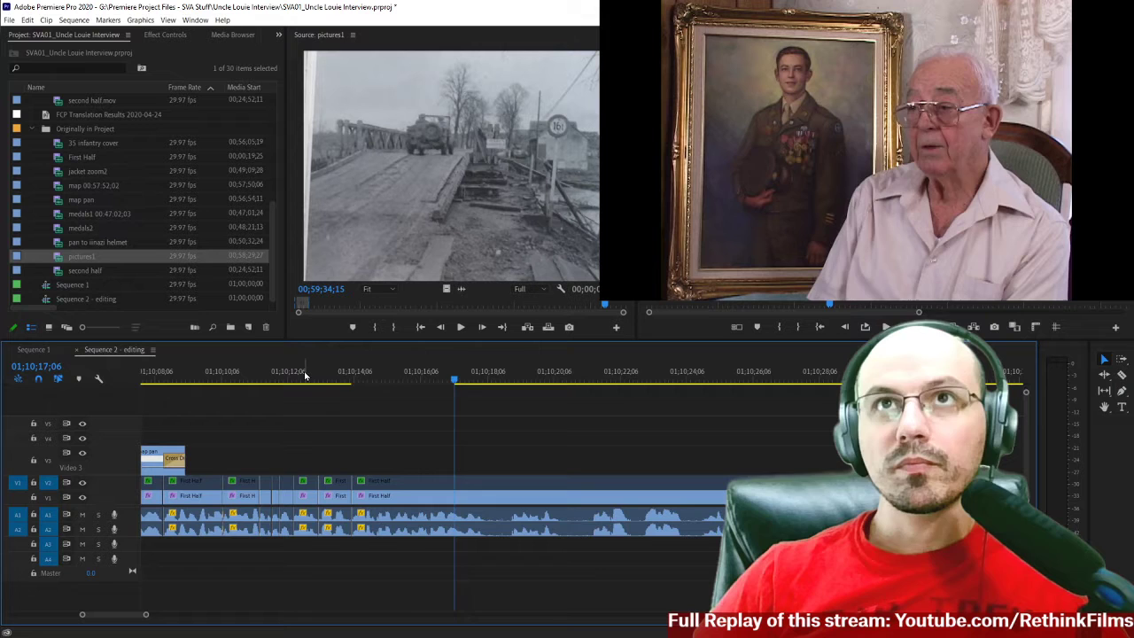
Play across the new join at 01;10;14;03 and stop at 01;10;14;28.
left_click(304, 376)
key("space")
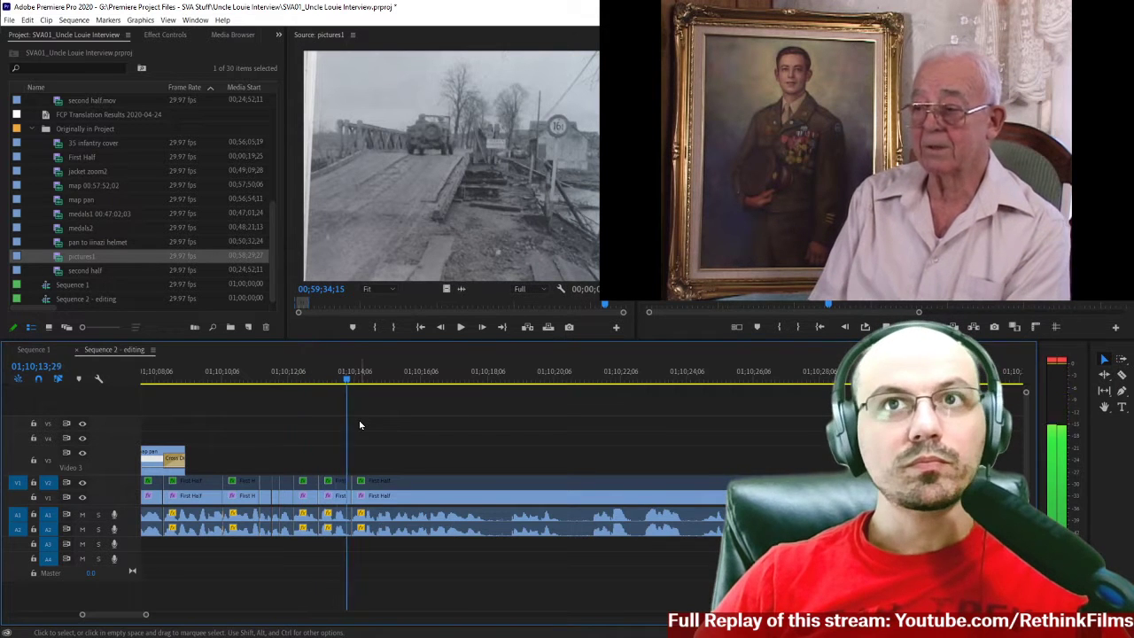
key("space")
Find the photo of soldiers in the brush in the pictures1 source clip and mark an In point at about 00;59;08;28.
scroll(316, 443, "up", 4)
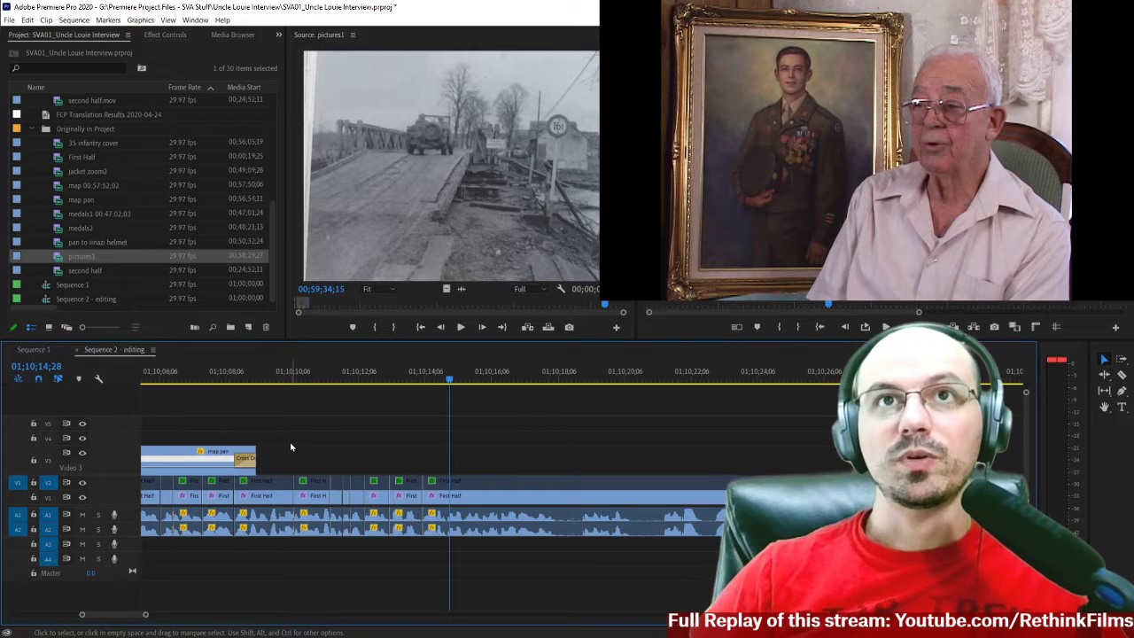
scroll(297, 403, "up", 6)
scroll(297, 405, "up", 4)
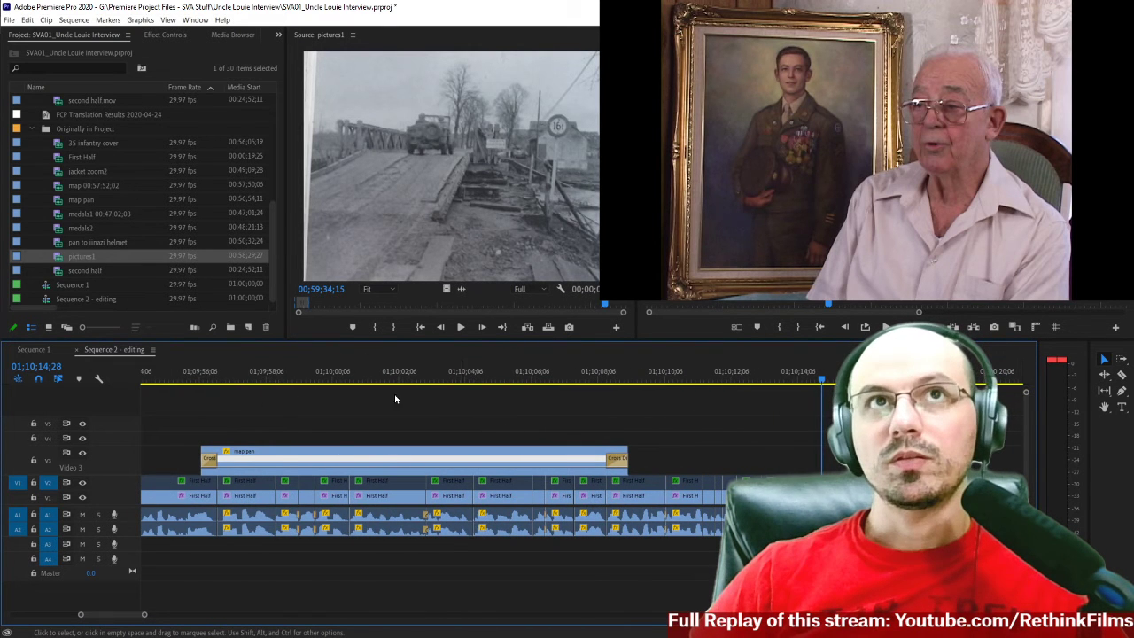
left_click(90, 255)
left_click_drag(438, 308, 476, 307)
key("space")
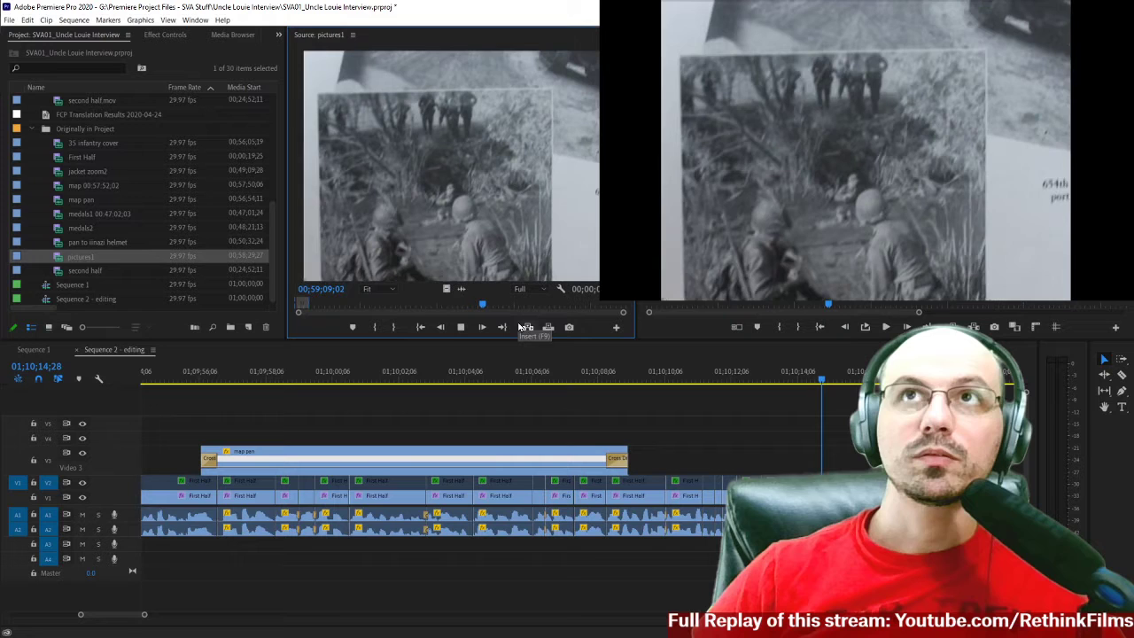
key("space")
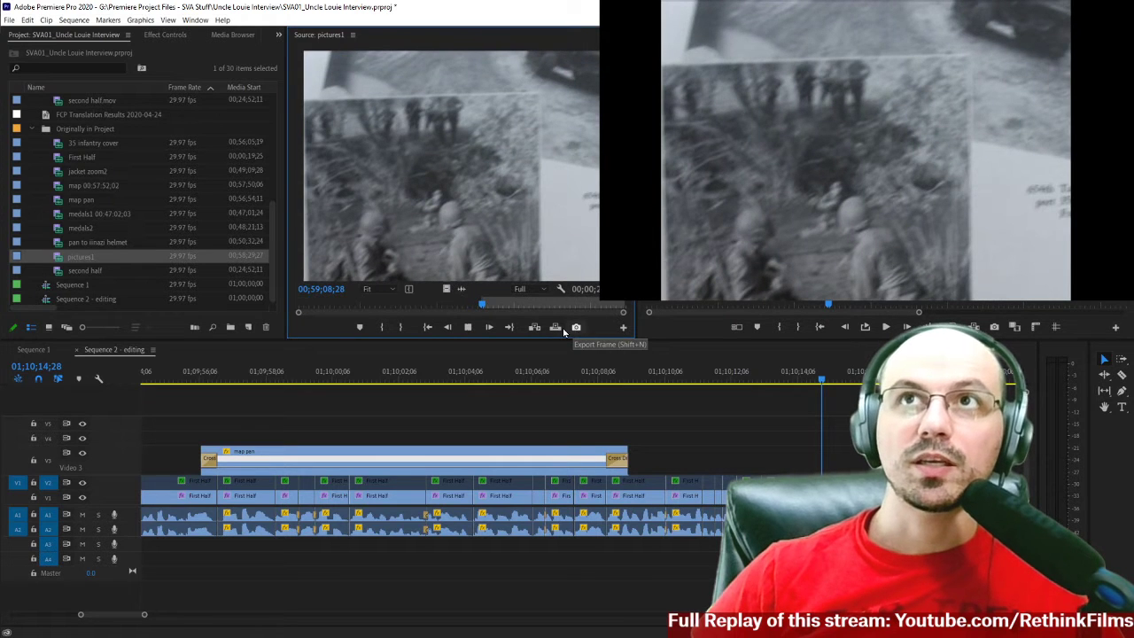
Play pictures1 through the brush photo and step back to its last frame at 00;59;13;21.
key("space")
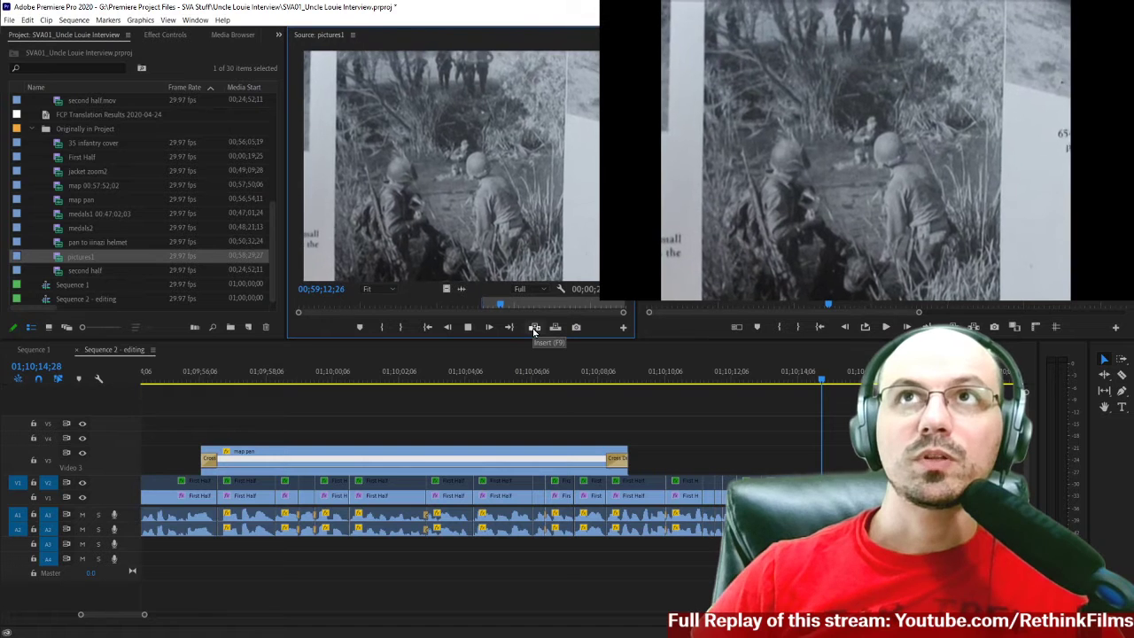
key("space")
key("Left")
key("Left")
key("Left")
key("Left")
key("Left")
key("Left")
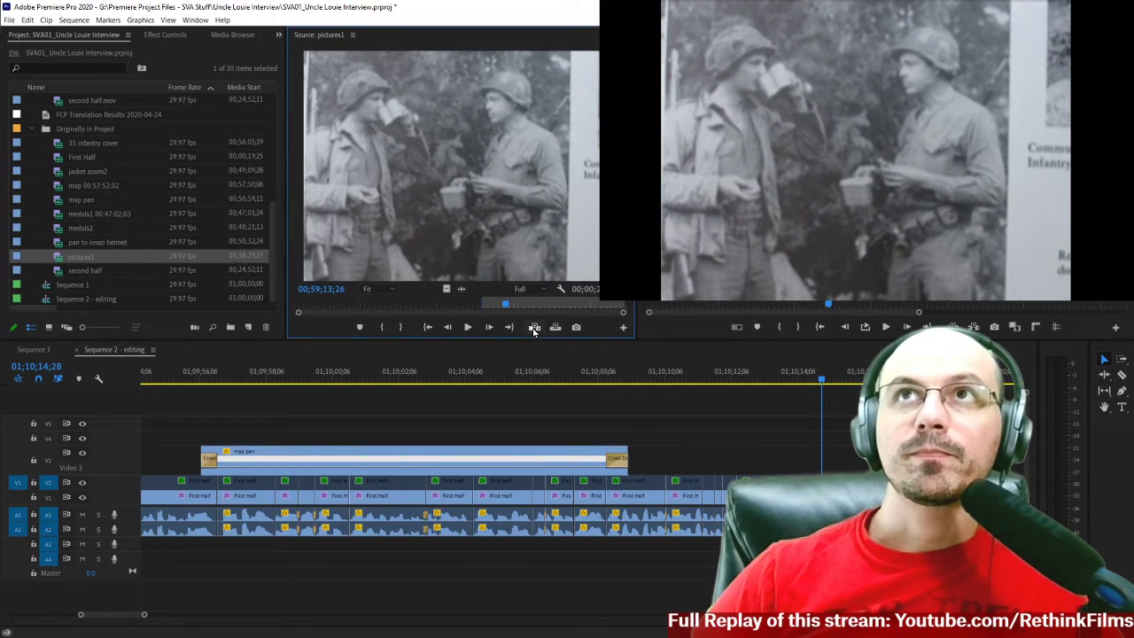
key("Left")
key("Left")
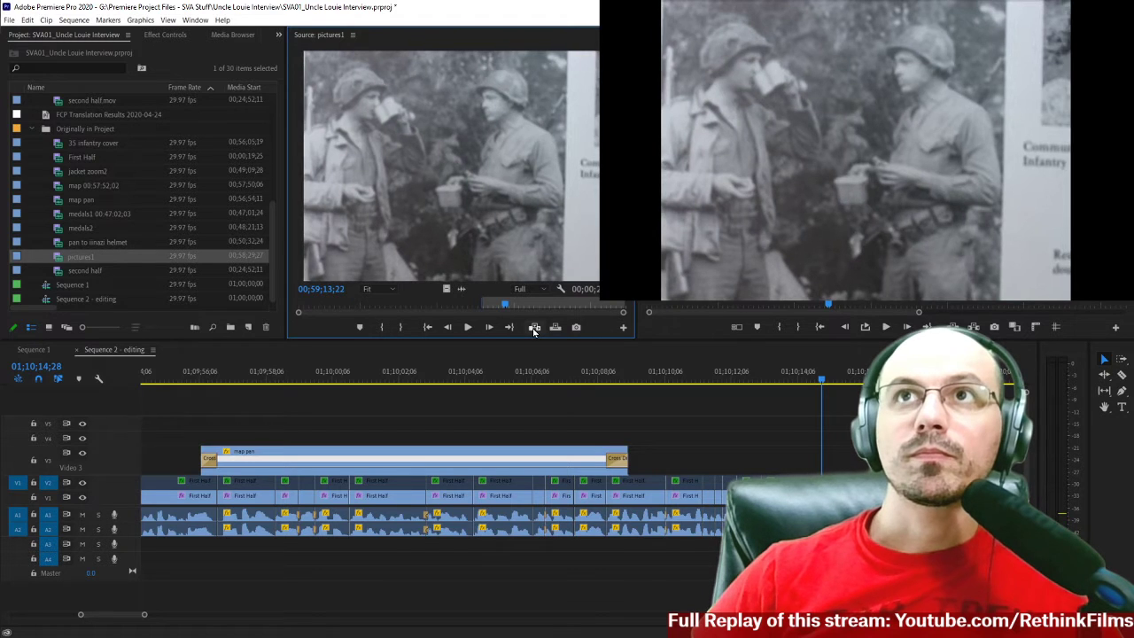
key("Left")
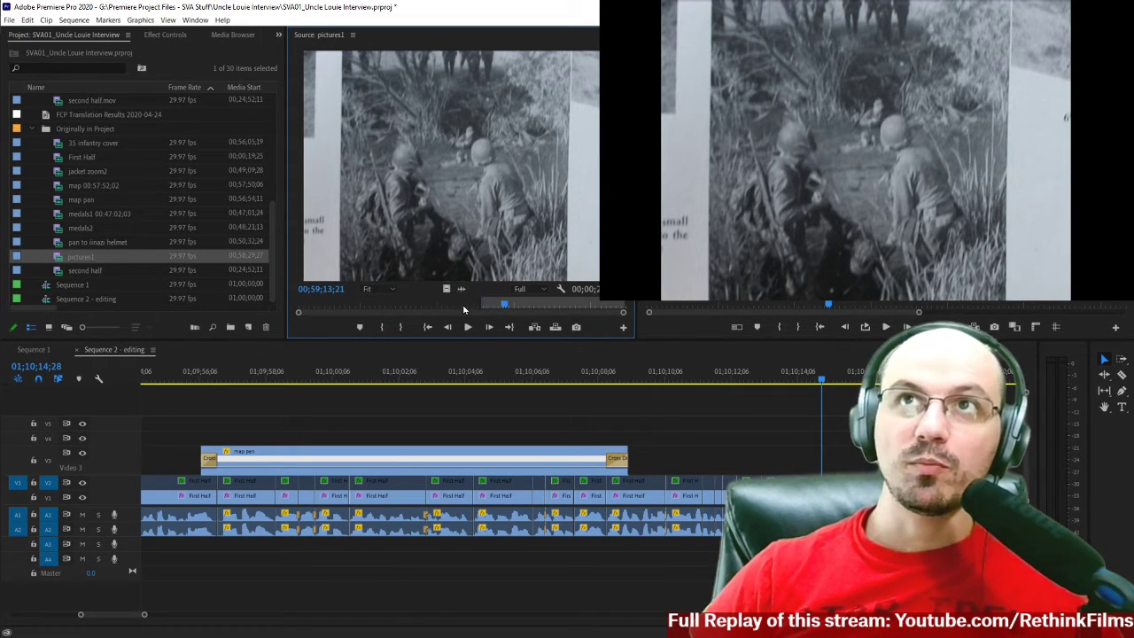
Replay the start of the brush photo in pictures1 up to 00;59;09;21, keeping Sequence 2 - editing as the open sequence.
left_click_drag(494, 309, 469, 310)
key("space")
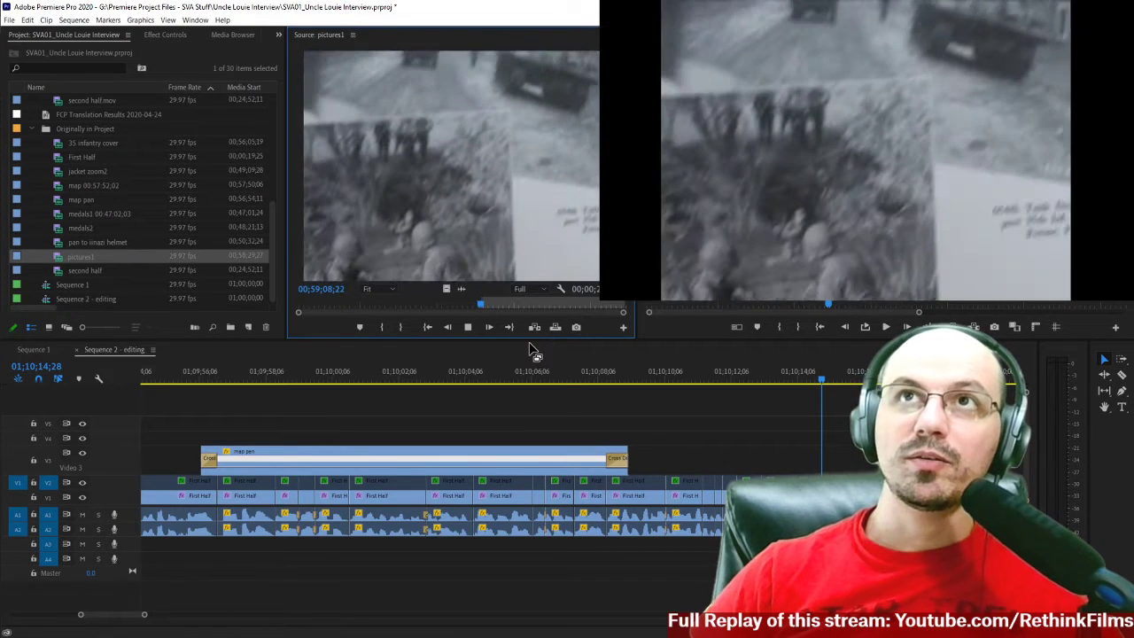
key("space")
key("Right")
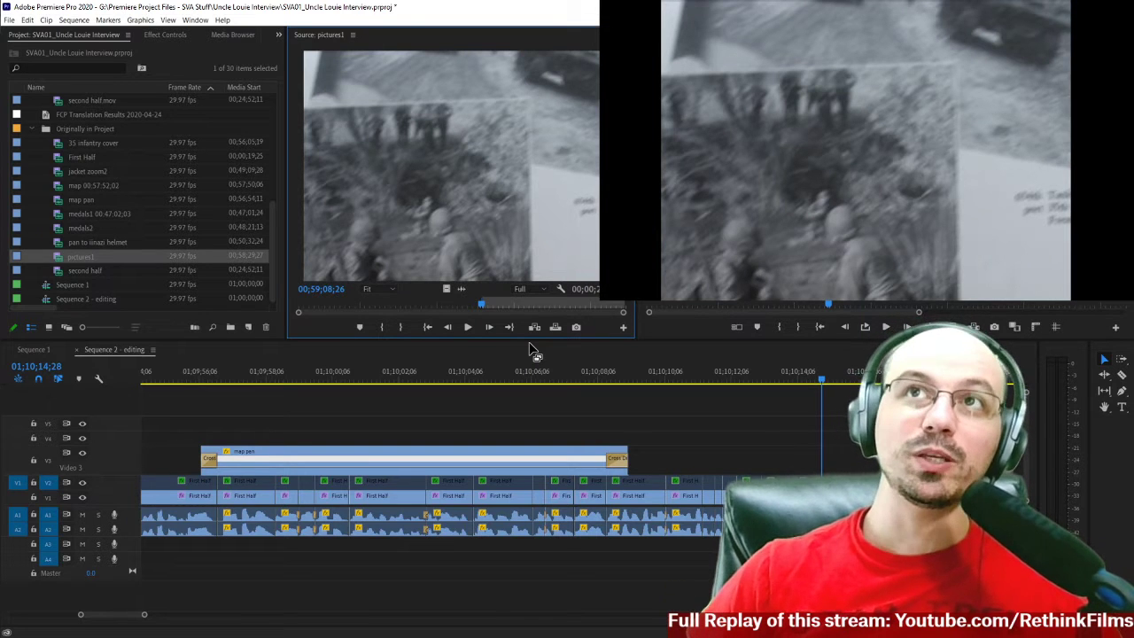
key("space")
key("space")
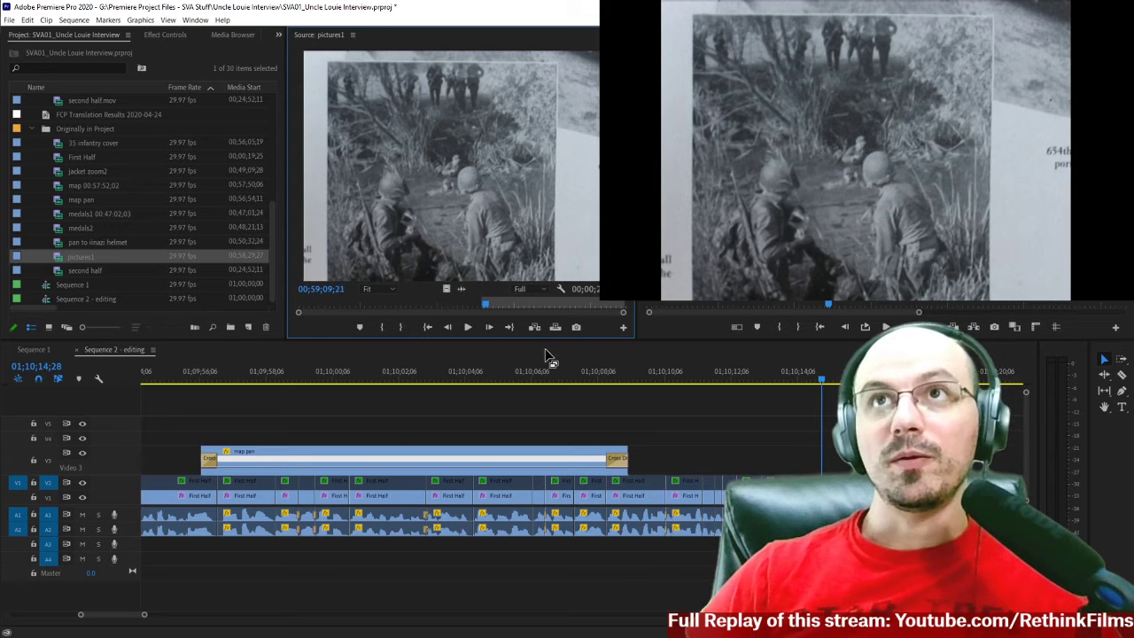
key("shift+3")
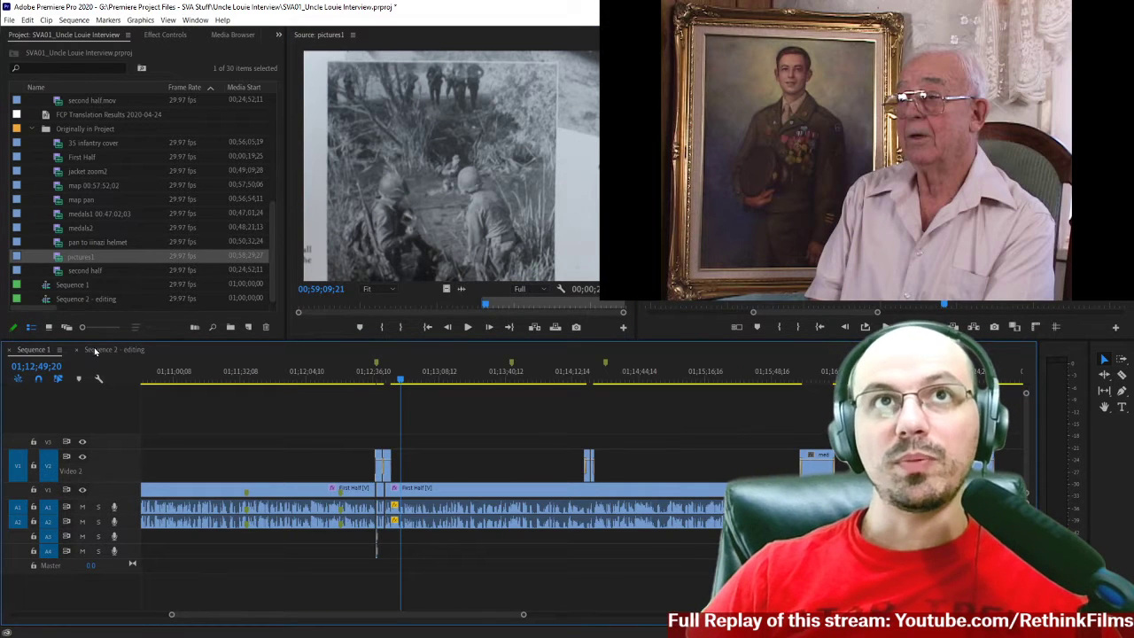
left_click(100, 350)
Mark the Out point of pictures1 at 00;59;13;21, the brush photo's last frame before the picture of two soldiers drinking.
left_click_drag(486, 308, 476, 305)
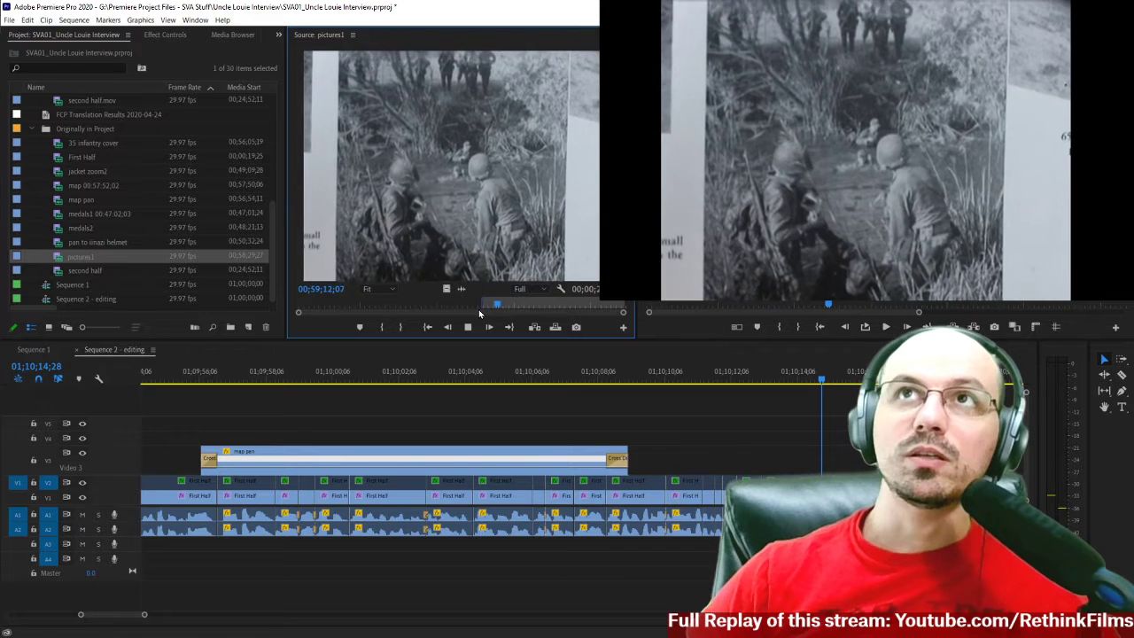
key("space")
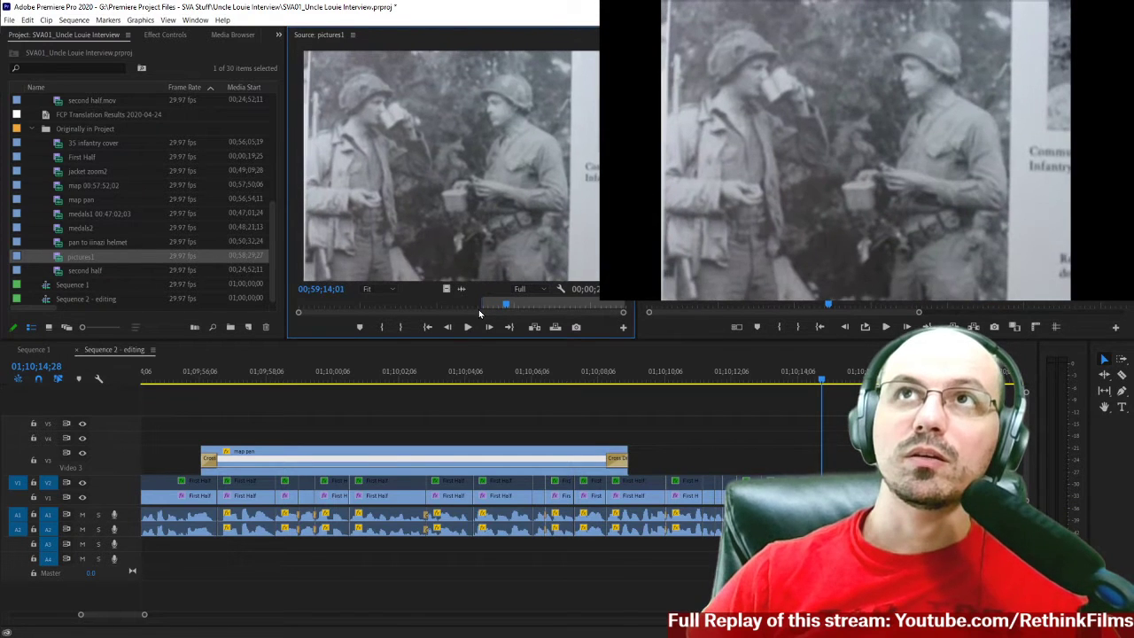
key("Left")
key("Left")
key("Left")
key("Left")
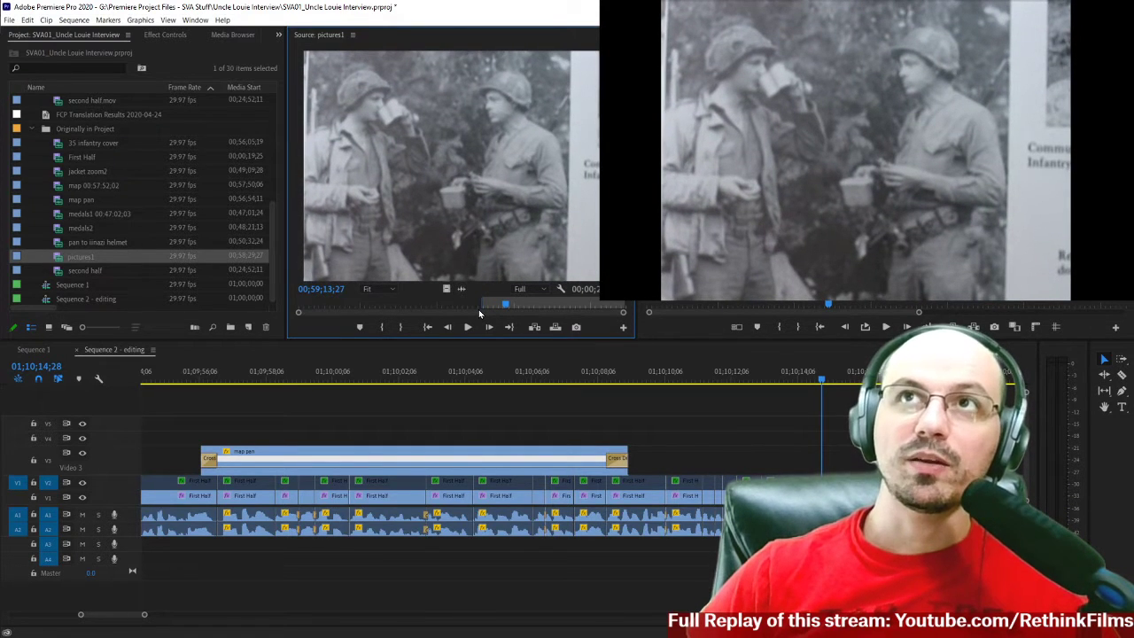
key("Left")
key("Left")
key("Left")
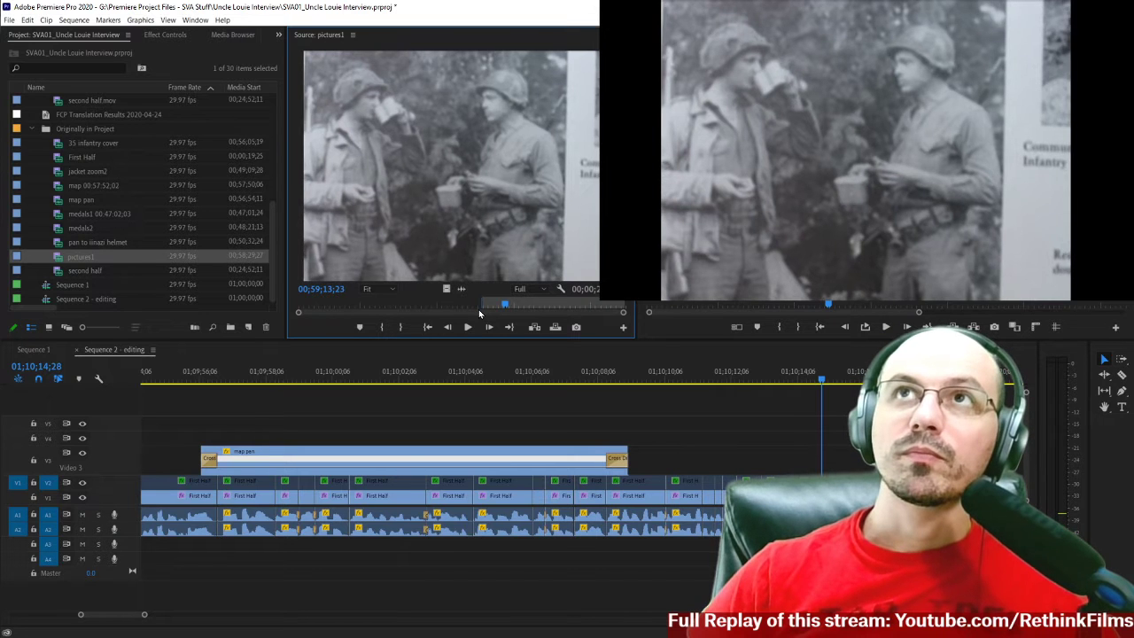
key("Right")
key("Left")
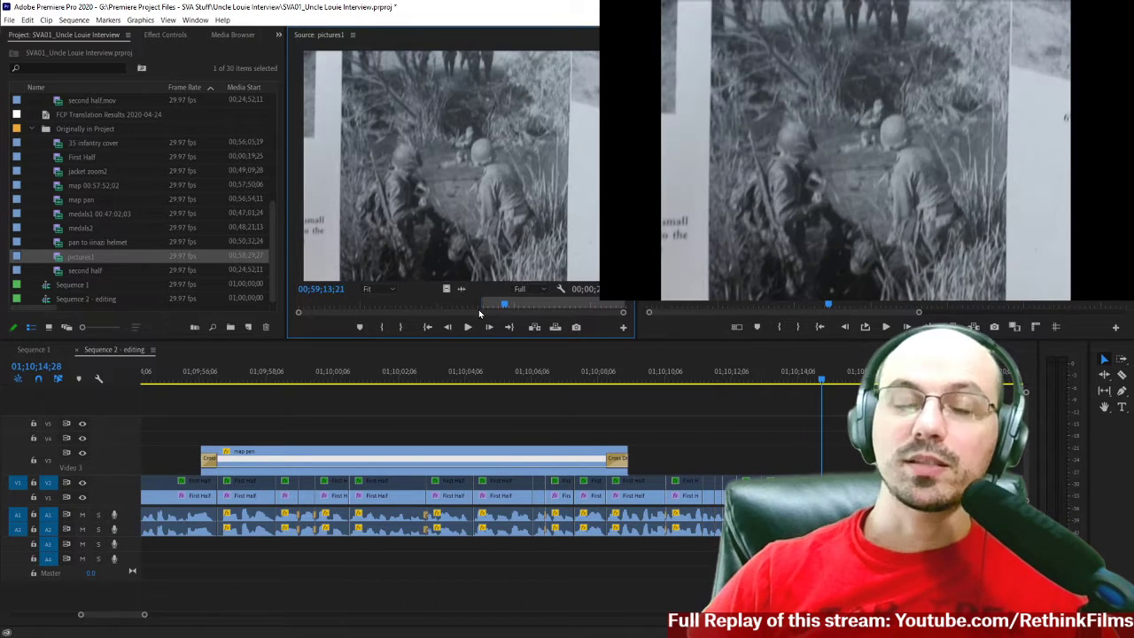
key("o")
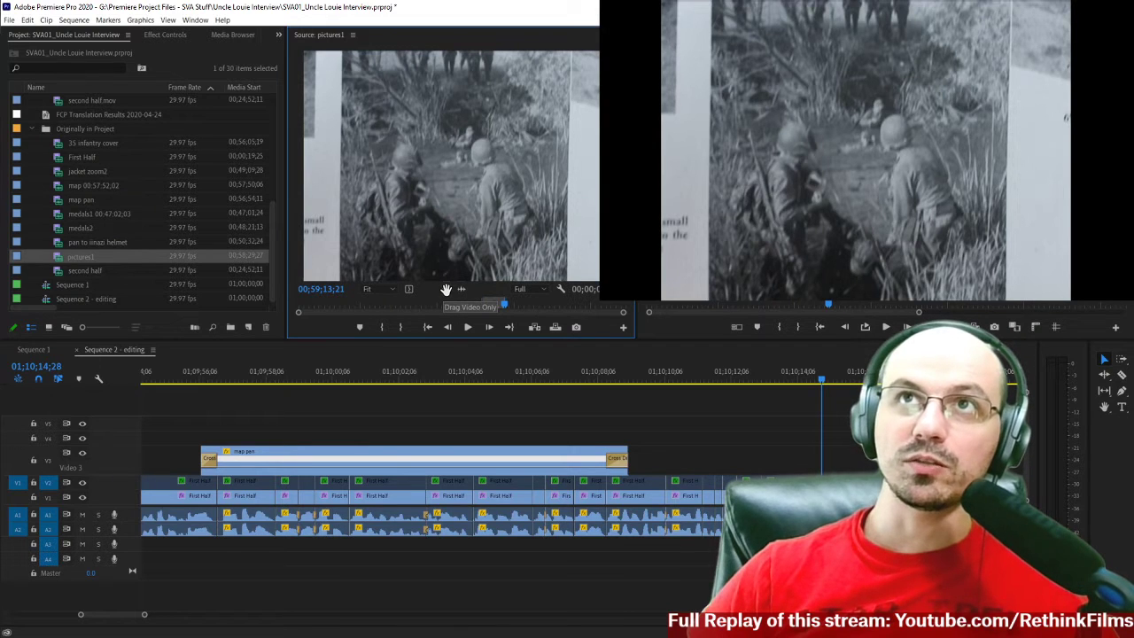
Place the marked pictures1 segment, video only, on track V3 directly after the map pan clip in Sequence 2 - editing.
left_click_drag(533, 336, 637, 466)
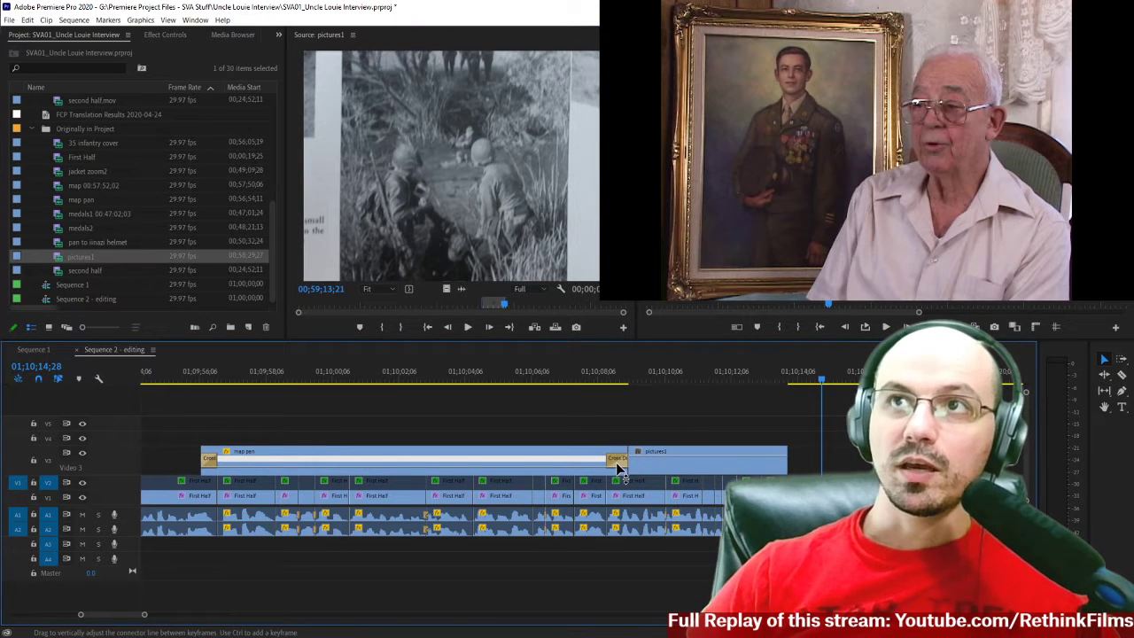
Undo the accidental trim at the end of map pan and check the duration of its closing cross dissolve.
right_click(627, 461)
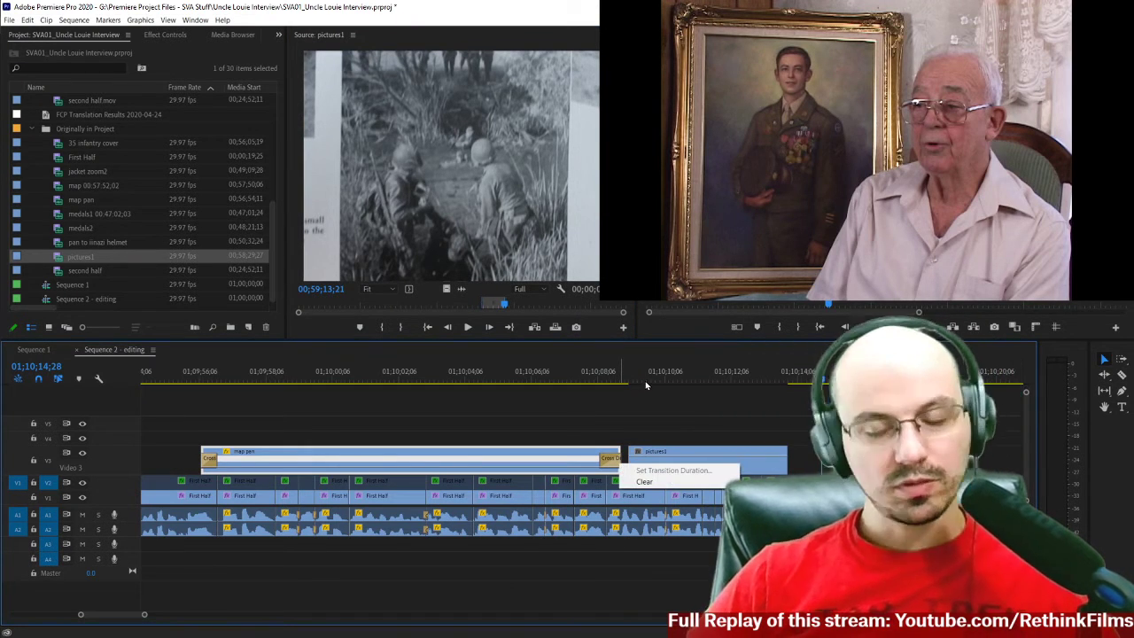
left_click(609, 453)
key("ctrl+z")
left_click(618, 465)
right_click(617, 465)
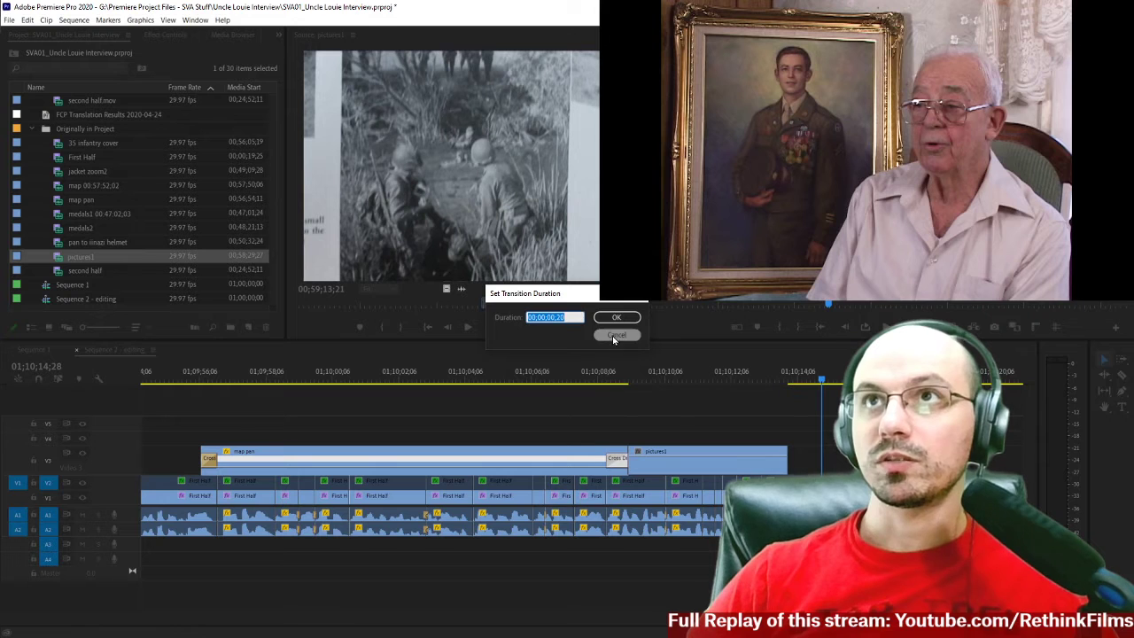
left_click(616, 335)
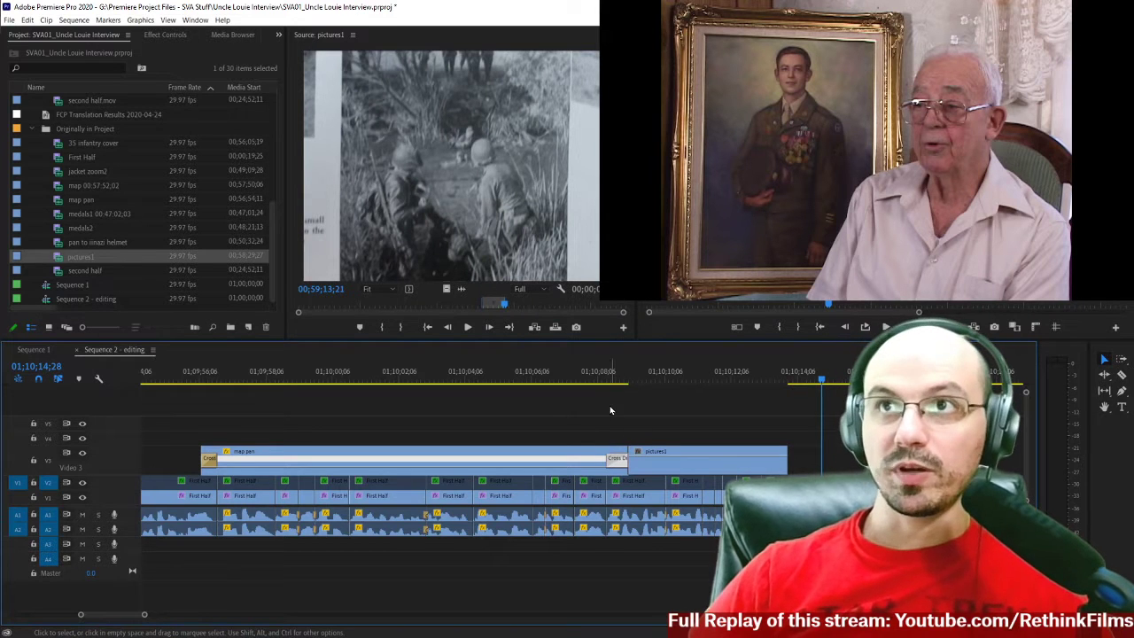
Delete the cross dissolve at the end of map pan and shift pictures1 10 frames earlier over it.
left_click(621, 467)
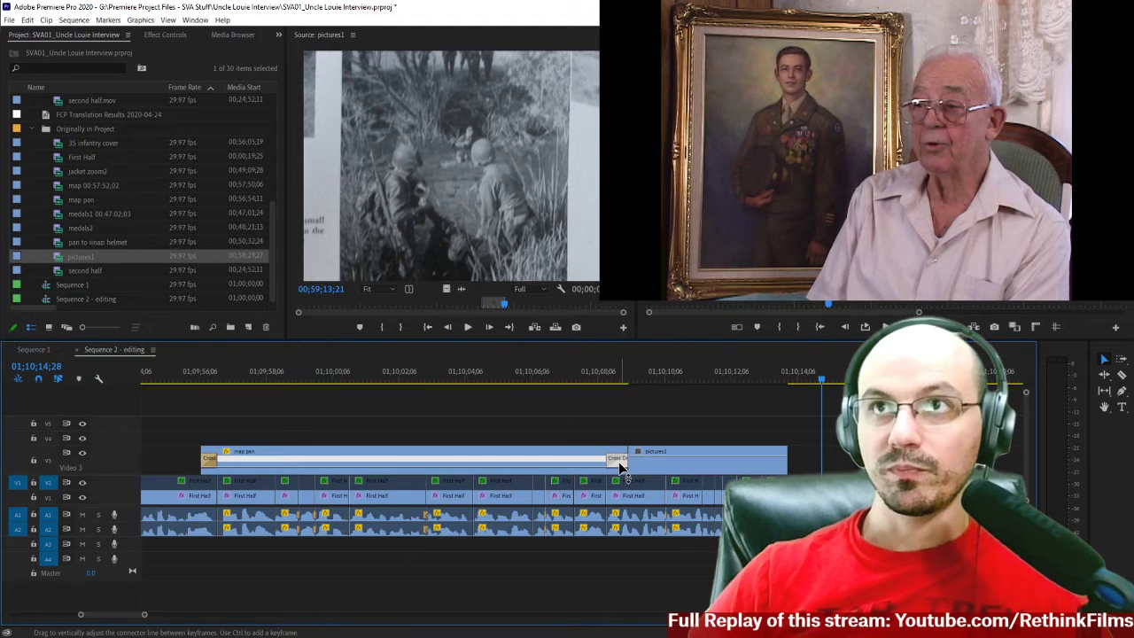
key("Delete")
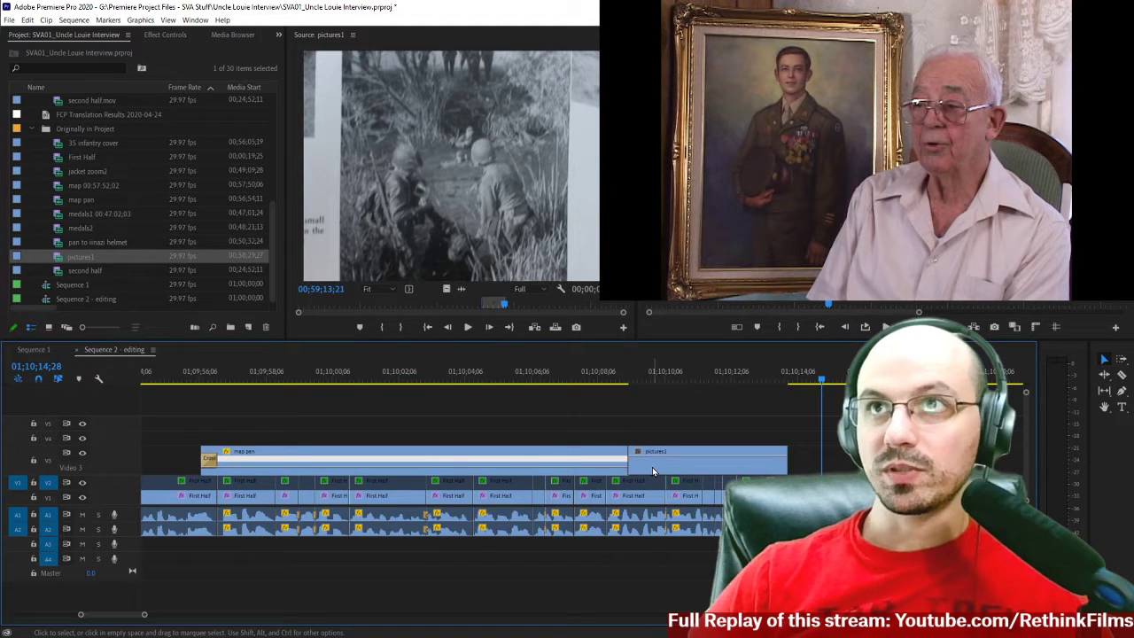
left_click(652, 466)
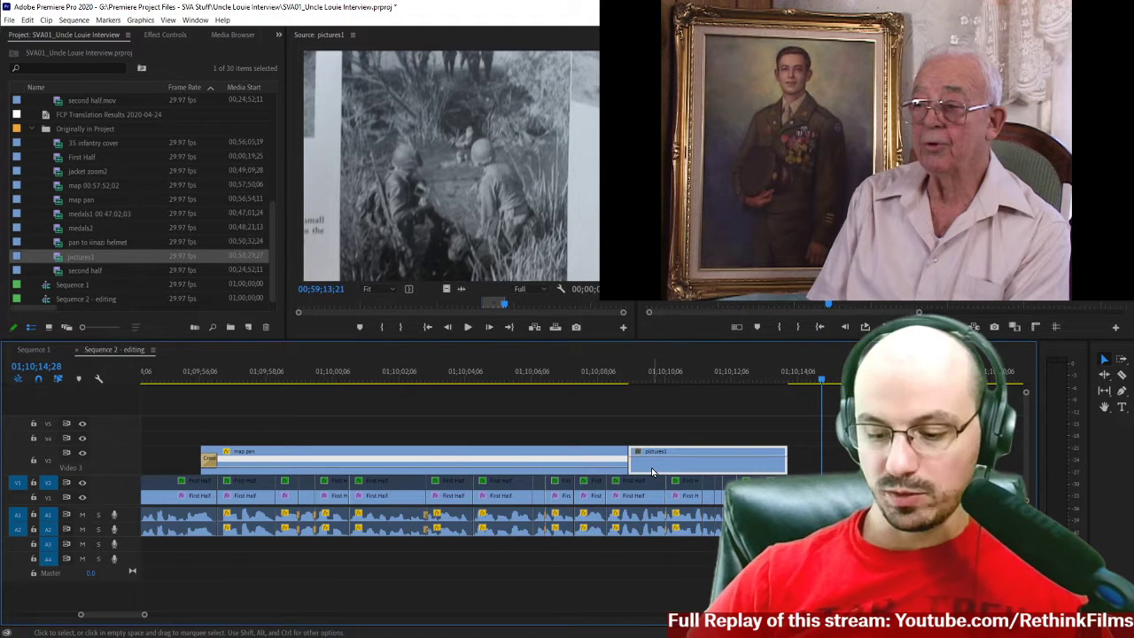
type("-10")
key("Return")
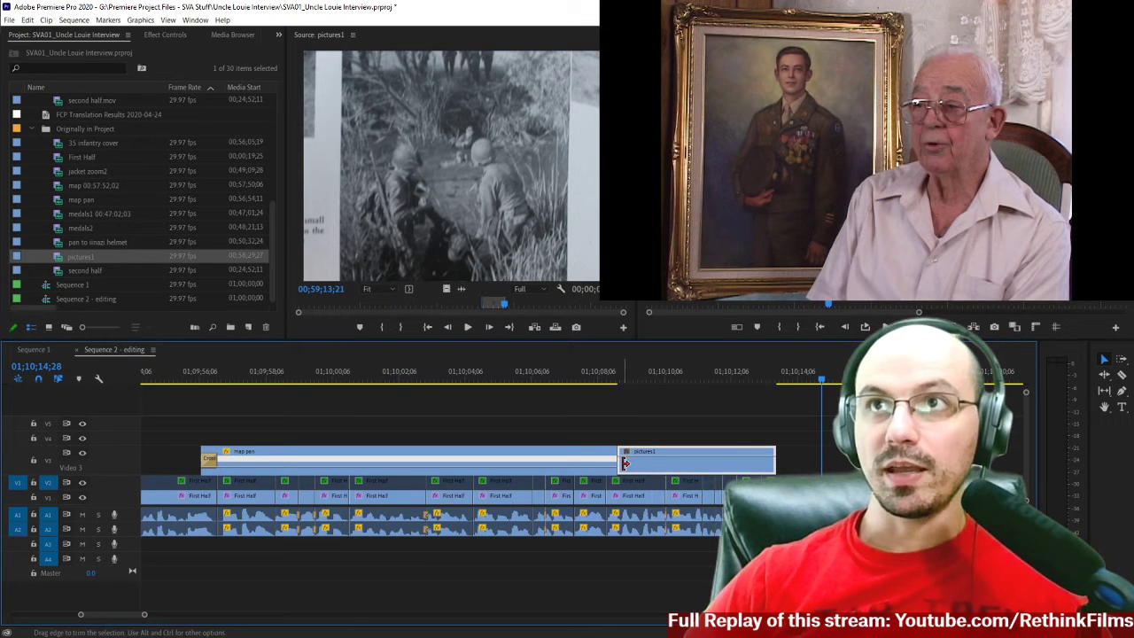
Apply the default cross dissolve at the cut between map pan and pictures1 and shorten its duration.
scroll(622, 461, "up", 1)
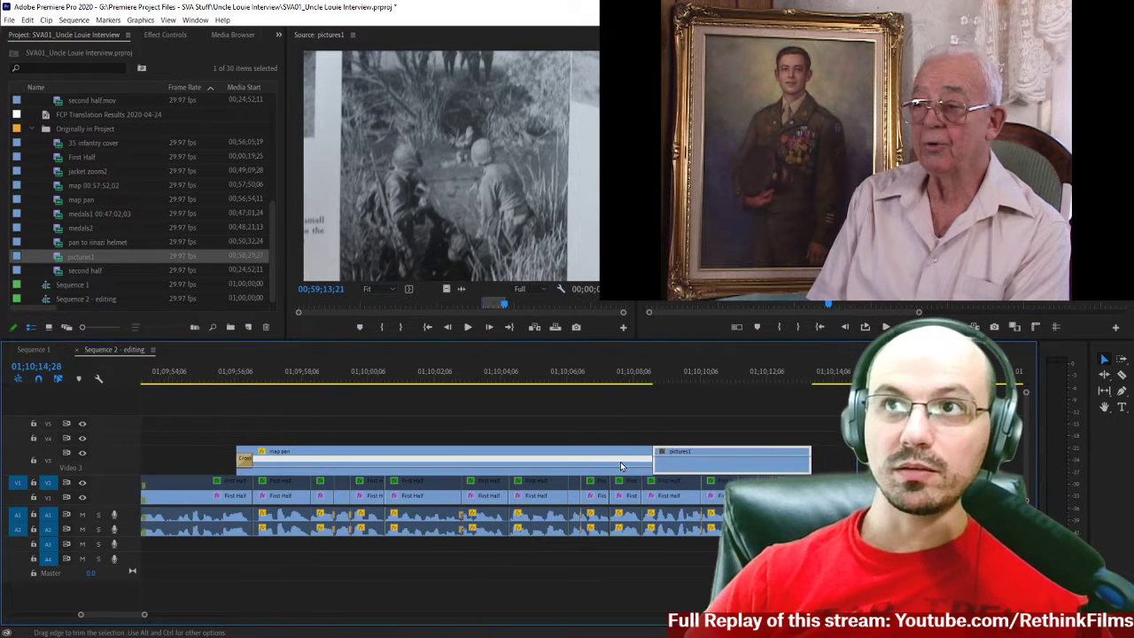
right_click(655, 462)
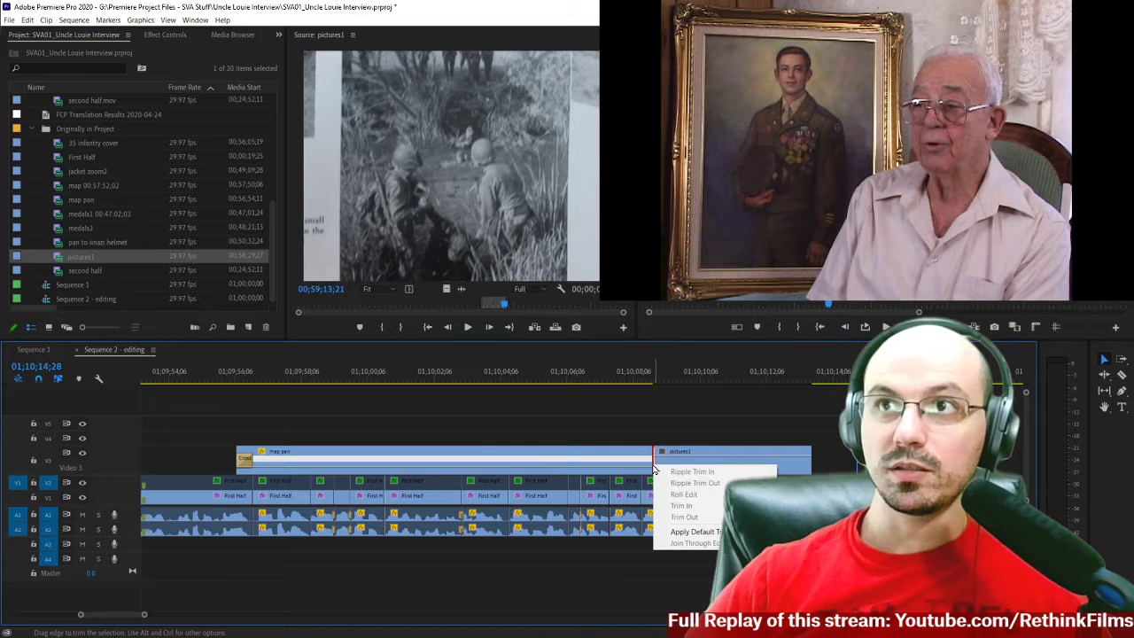
left_click(686, 532)
right_click(646, 464)
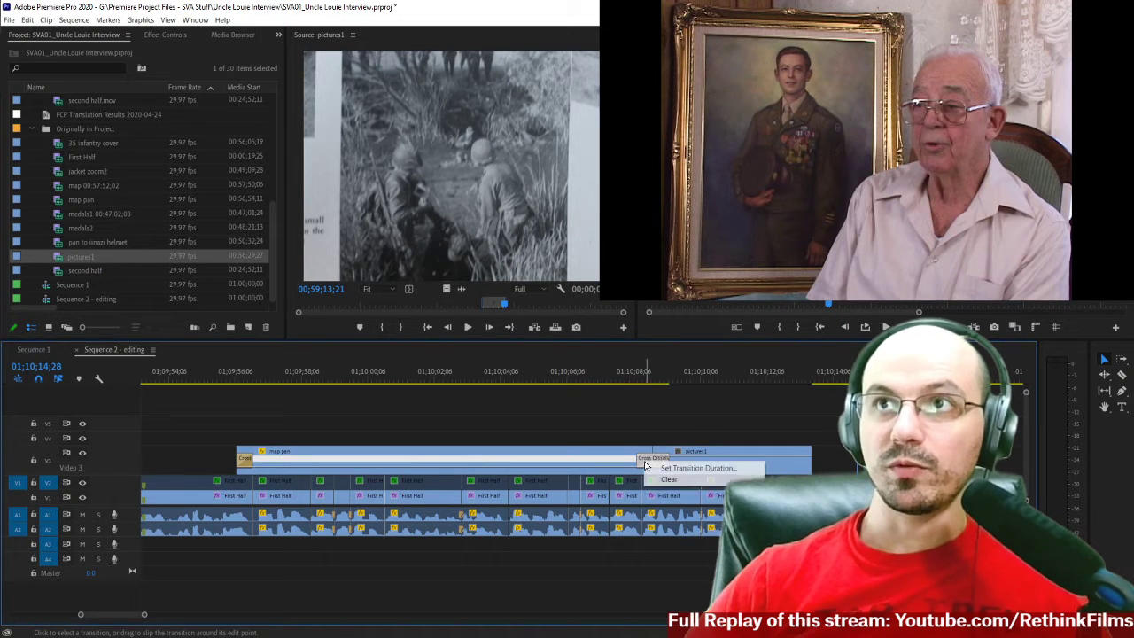
left_click(668, 472)
key("Return")
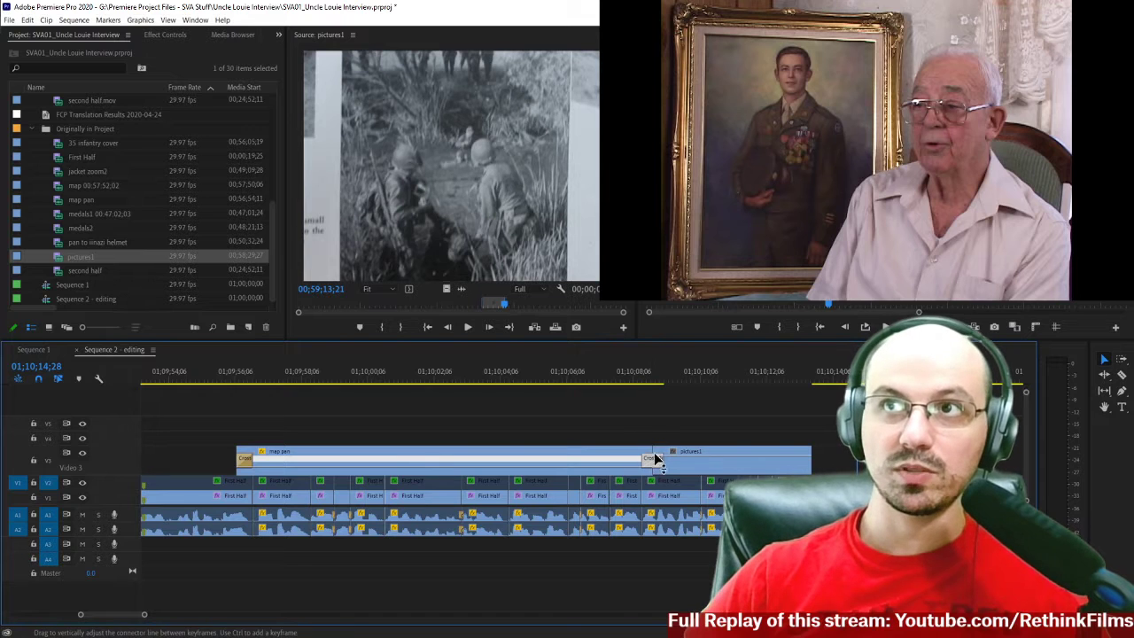
Play the interview just past the end of pictures1 and step back frame by frame to 01;10;14;04.
scroll(665, 412, "down", 5)
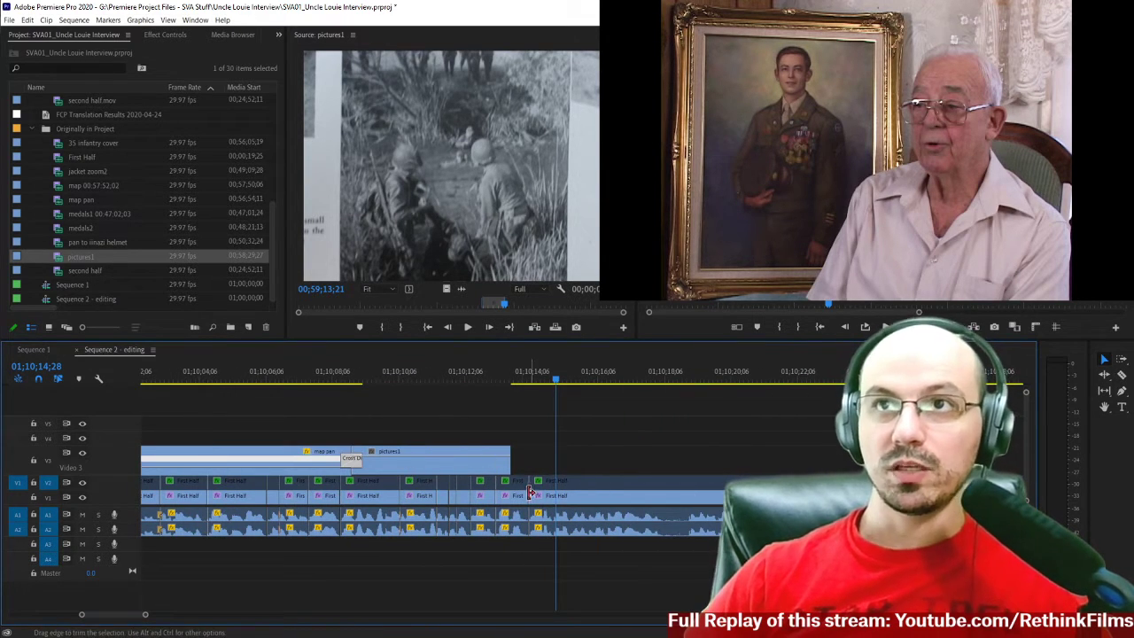
scroll(529, 417, "down", 1)
left_click(512, 379)
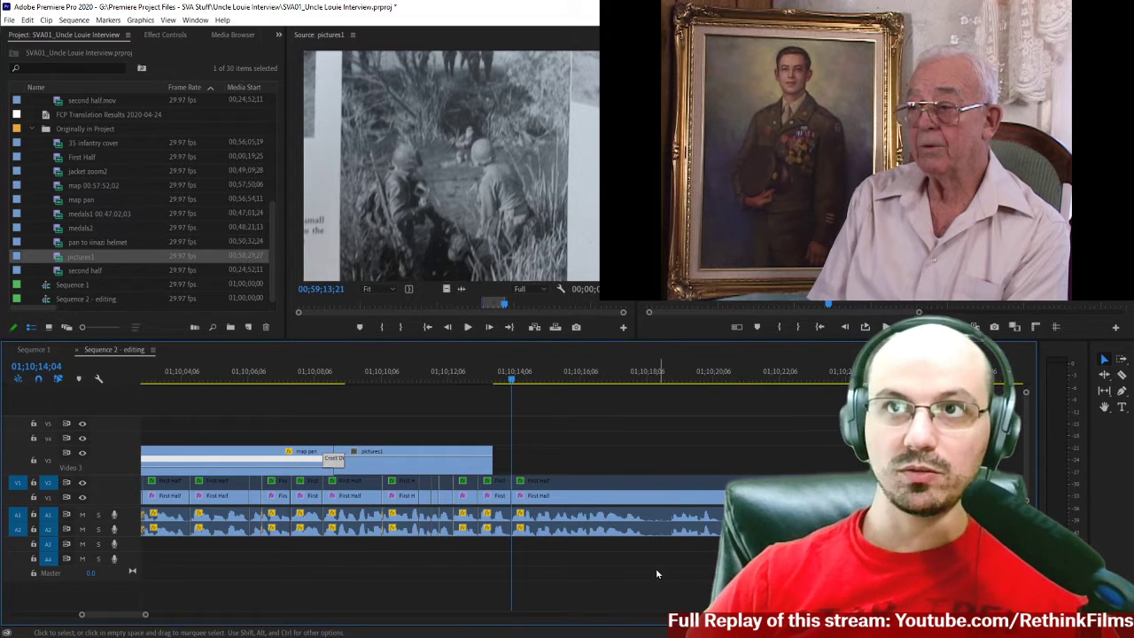
key("space")
key("space")
key("Left")
key("Left")
key("Left")
key("Left")
key("Left")
key("Left")
key("Left")
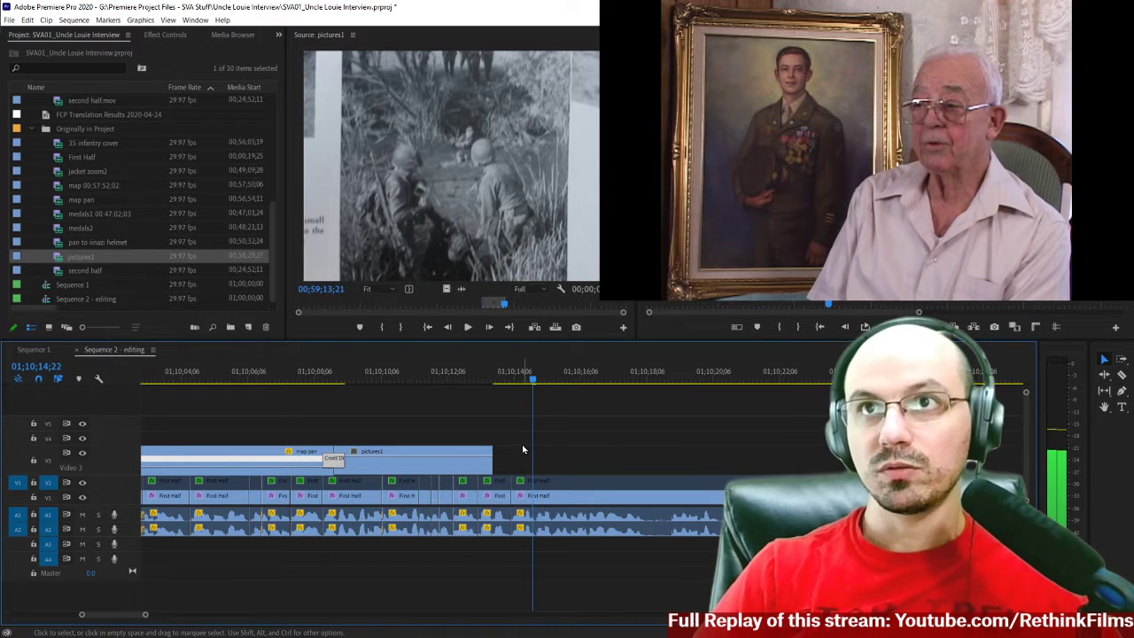
key("Left")
key("Left")
key("Left")
key("Left")
key("Left")
key("Left")
key("Left")
key("Left")
key("Left")
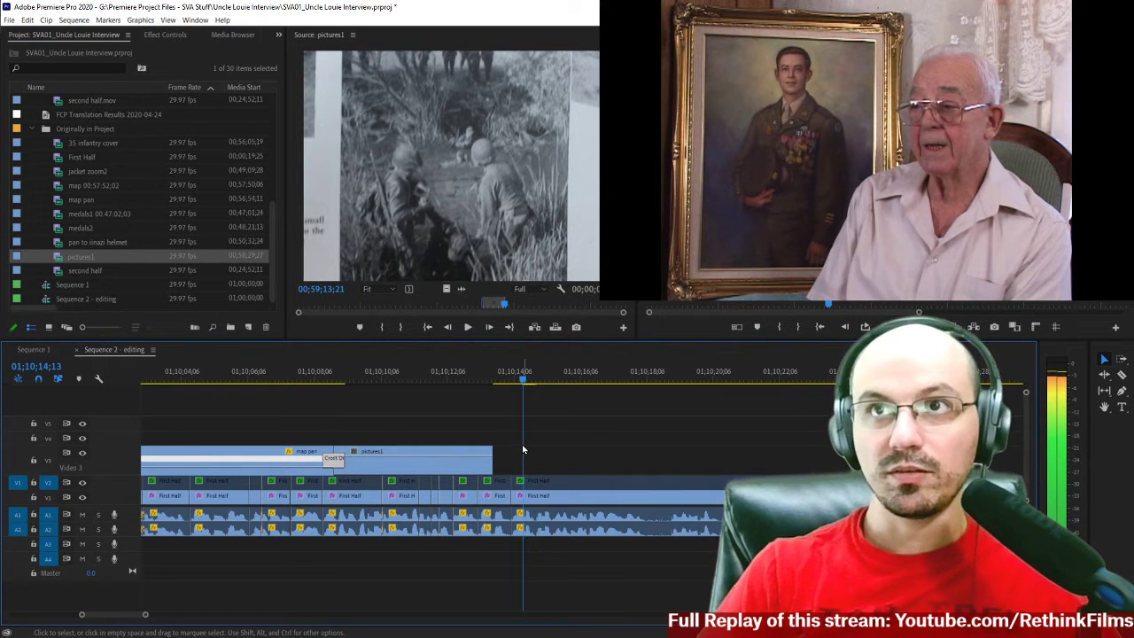
key("Left")
key("Left")
key("Left")
key("Left")
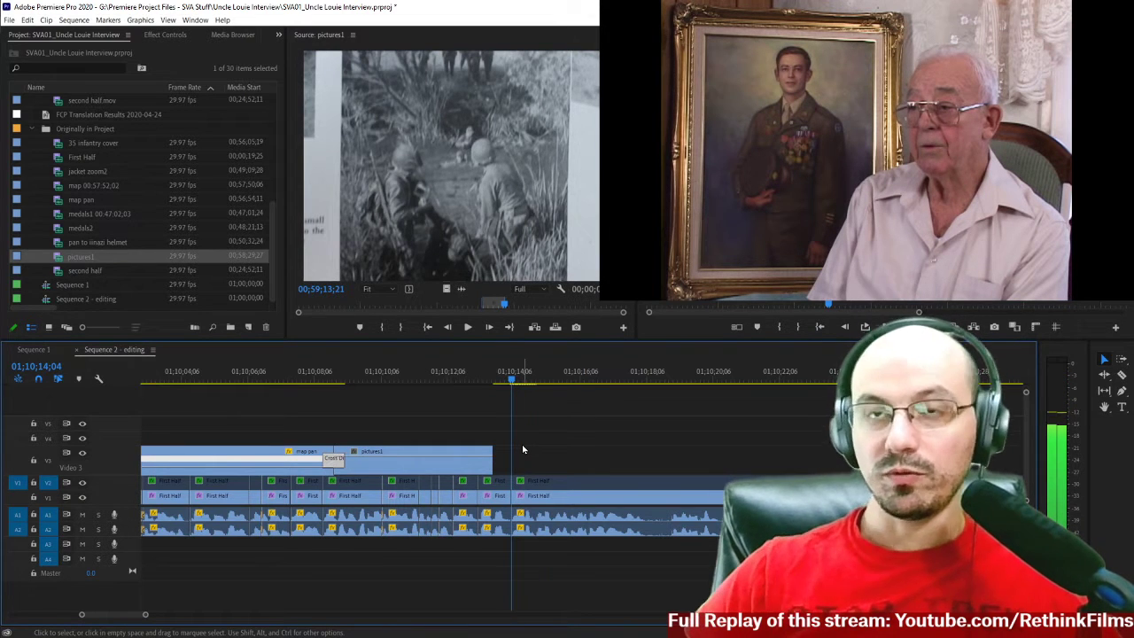
Replay the interview from 01;10;14;03 and stop the playhead at 01;10;14;24.
key("=")
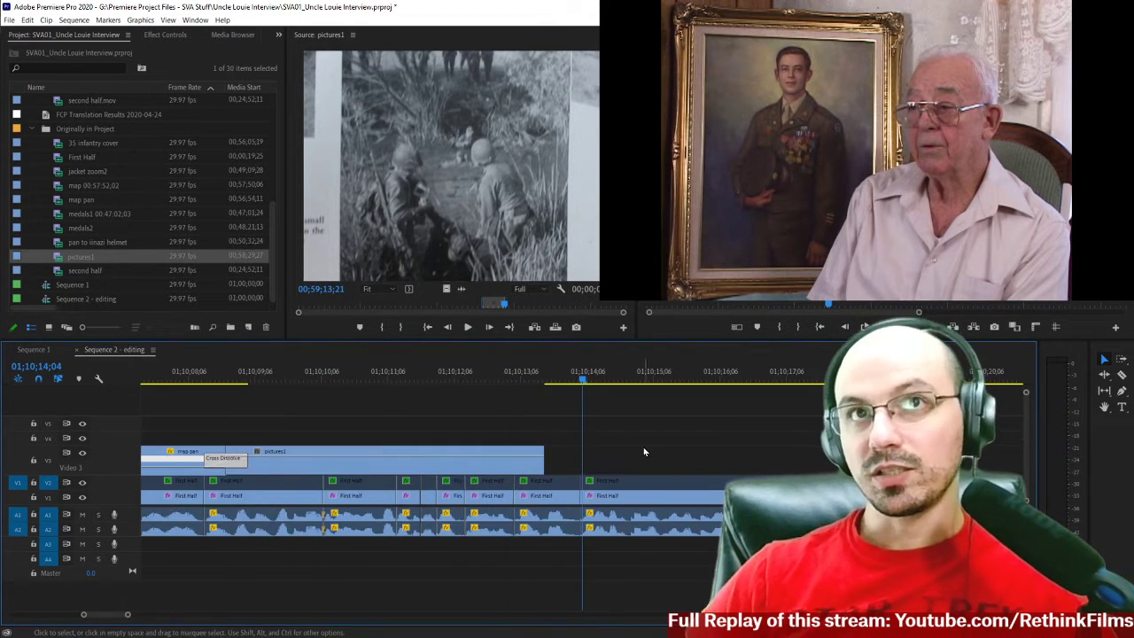
scroll(645, 451, "down", 1)
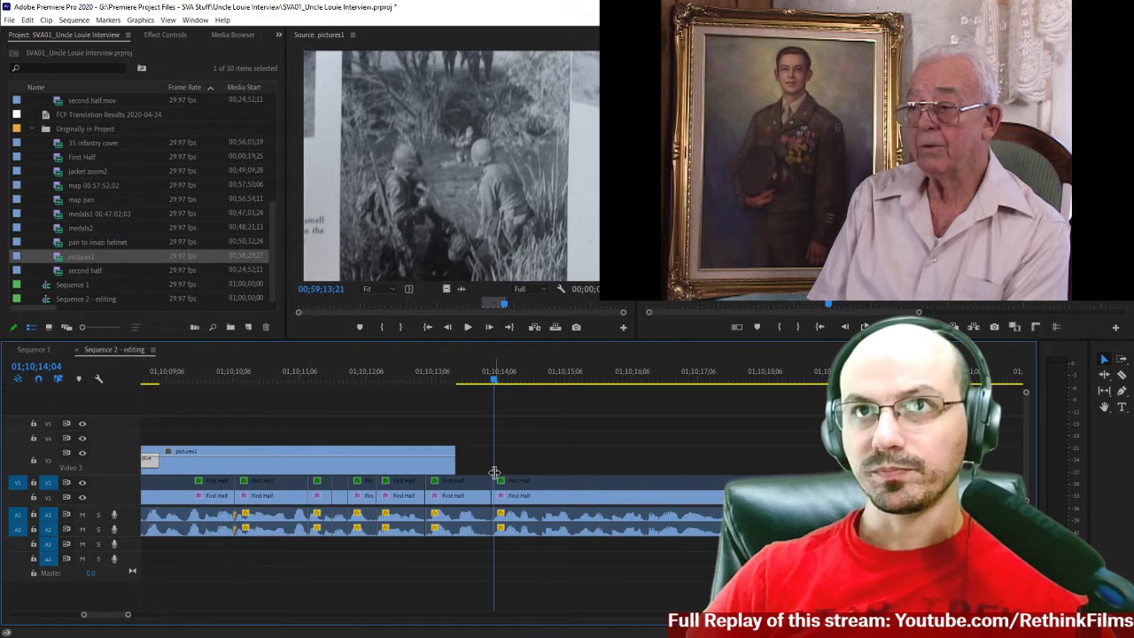
key("Left")
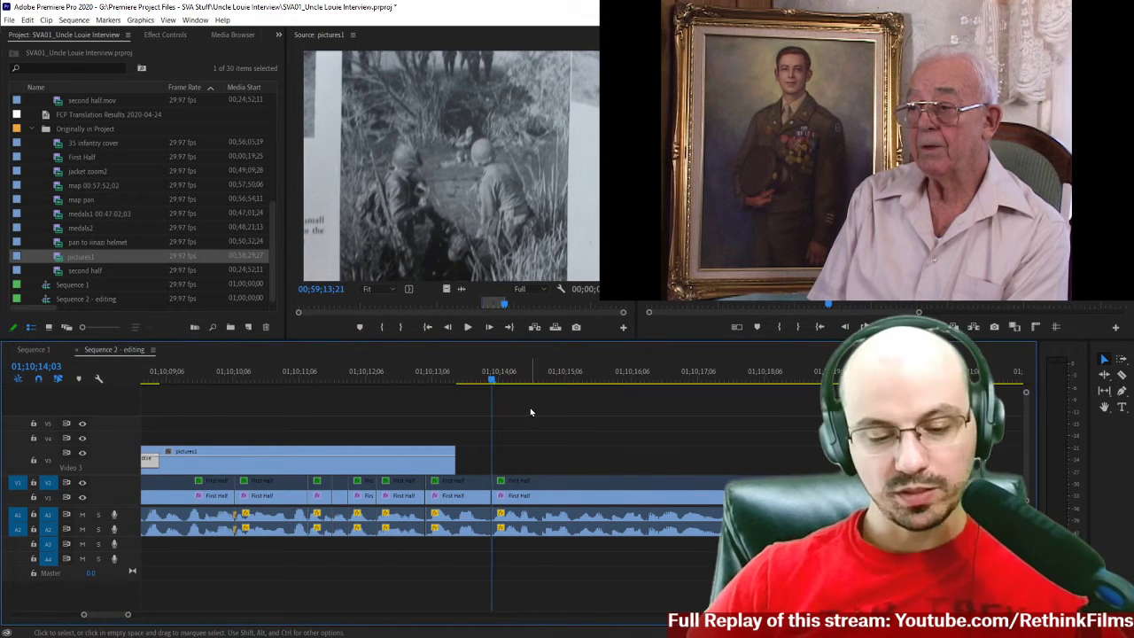
key("space")
key("space")
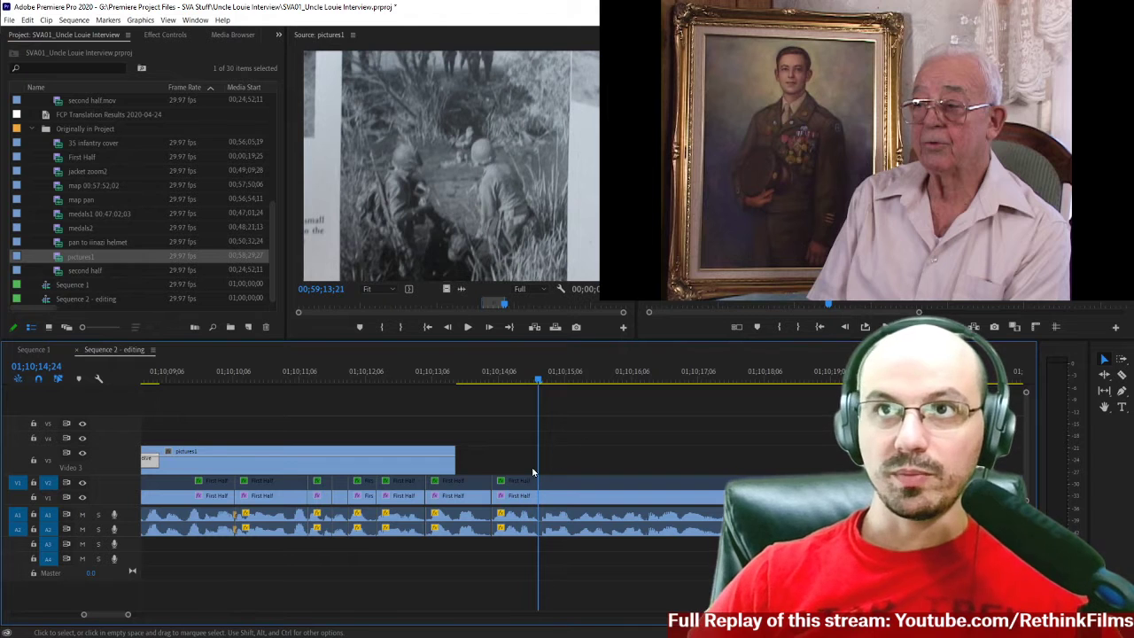
Slow down pictures1 on V3 with time remapping so the clip extends just past the playhead at 01;10;14;24.
left_click(424, 466)
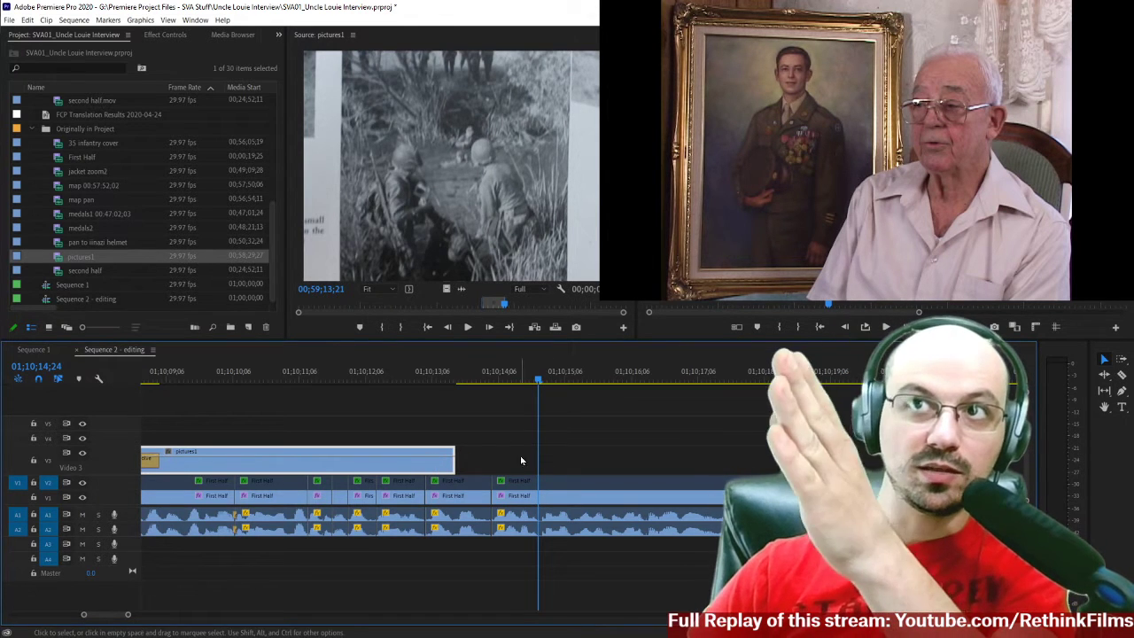
right_click(418, 469)
mouse_move(482, 631)
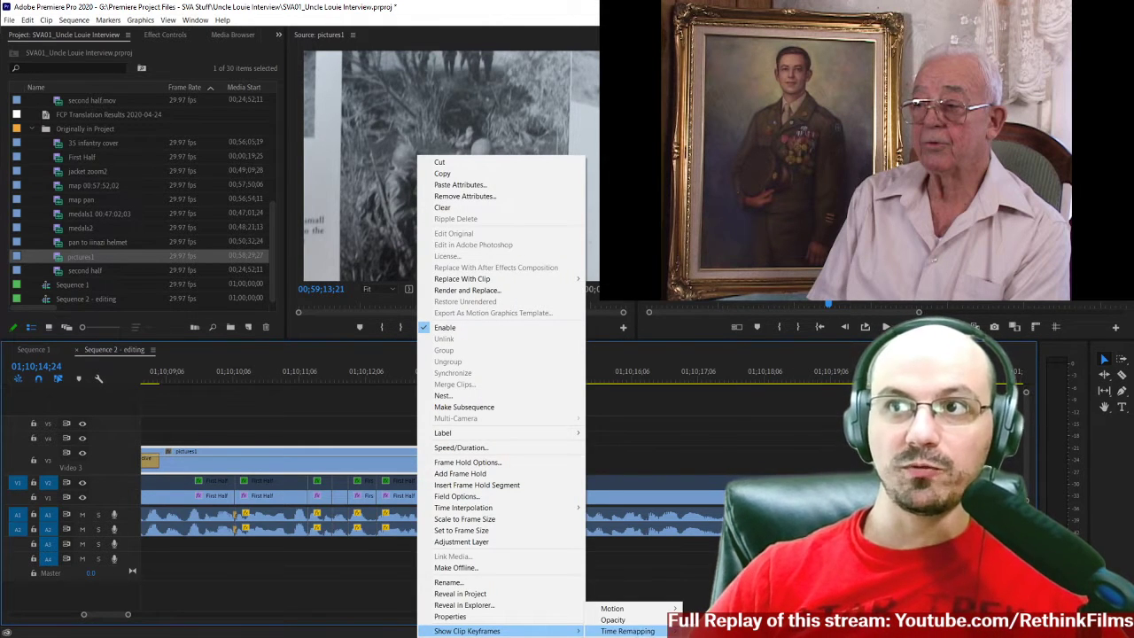
left_click(628, 631)
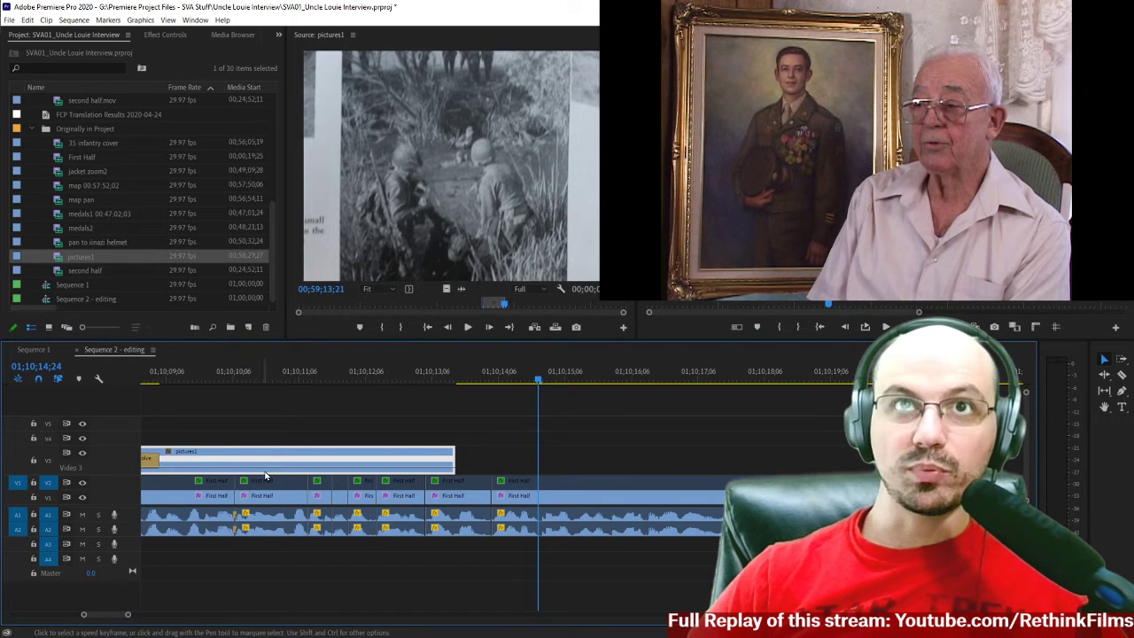
left_click_drag(116, 446, 116, 433)
left_click_drag(297, 462, 306, 465)
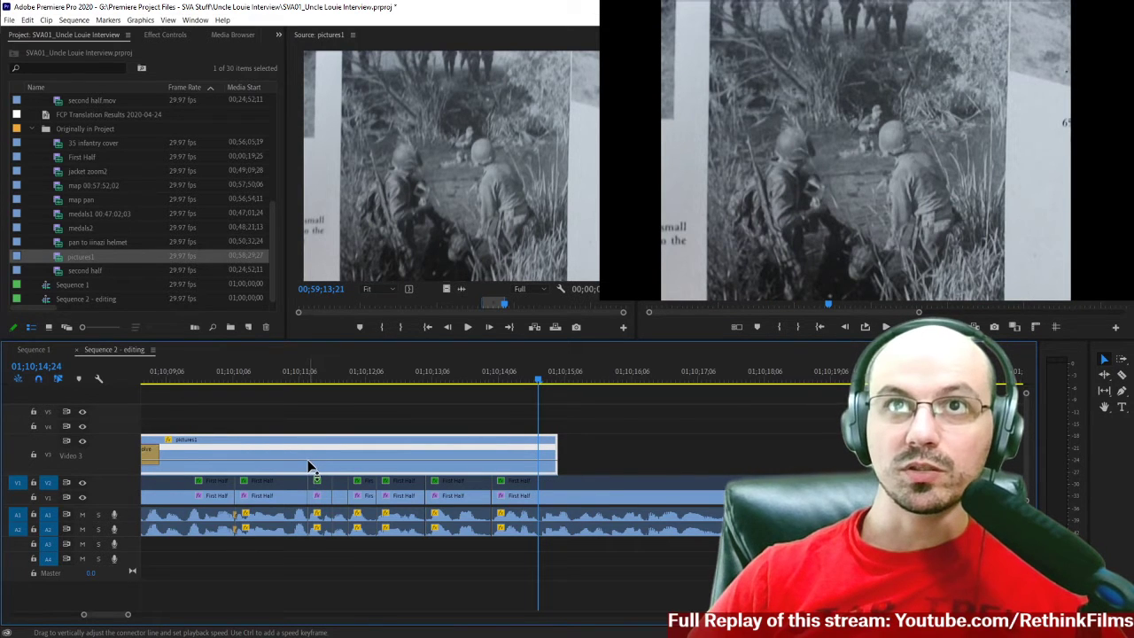
left_click_drag(307, 459, 308, 456)
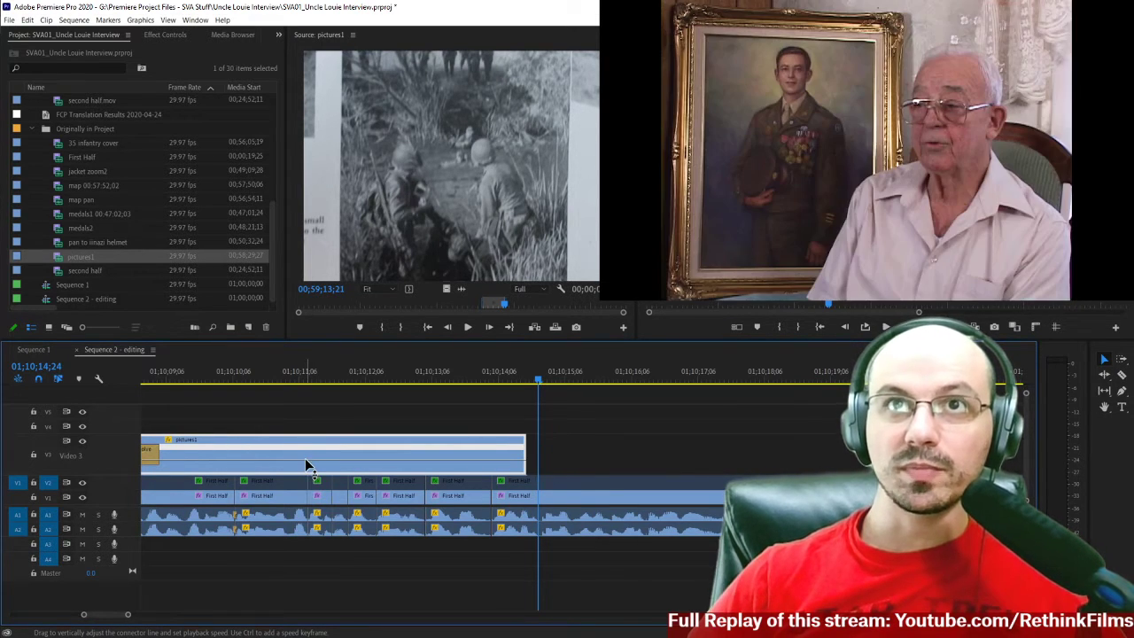
left_click_drag(305, 460, 309, 470)
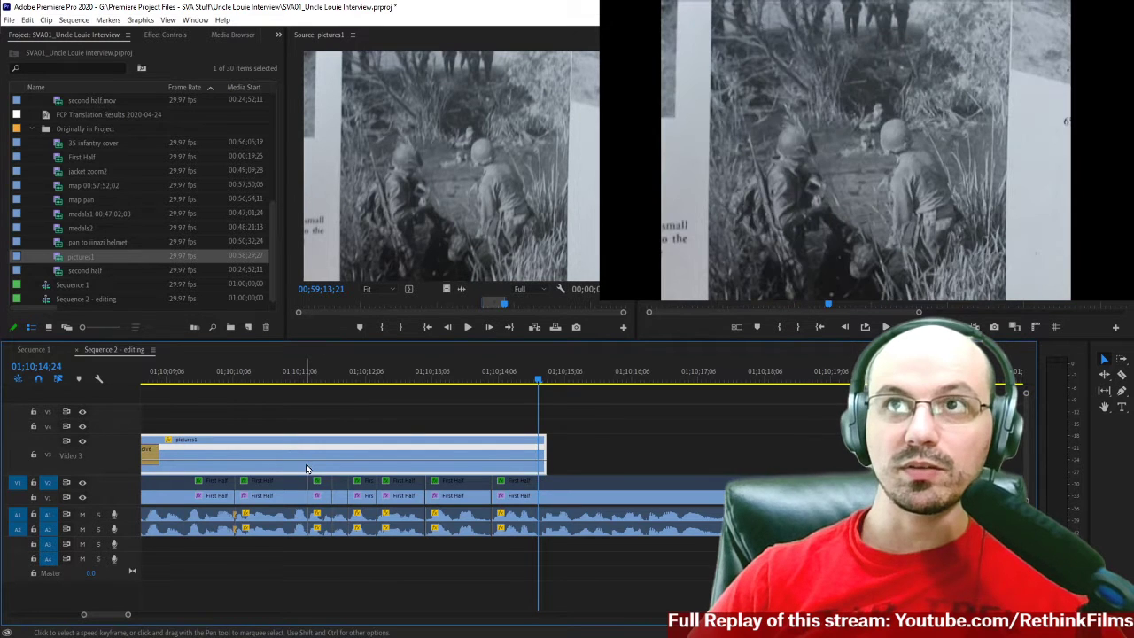
Apply the default cross dissolve to the end of pictures1 and shorten it to about 24 frames.
right_click(542, 449)
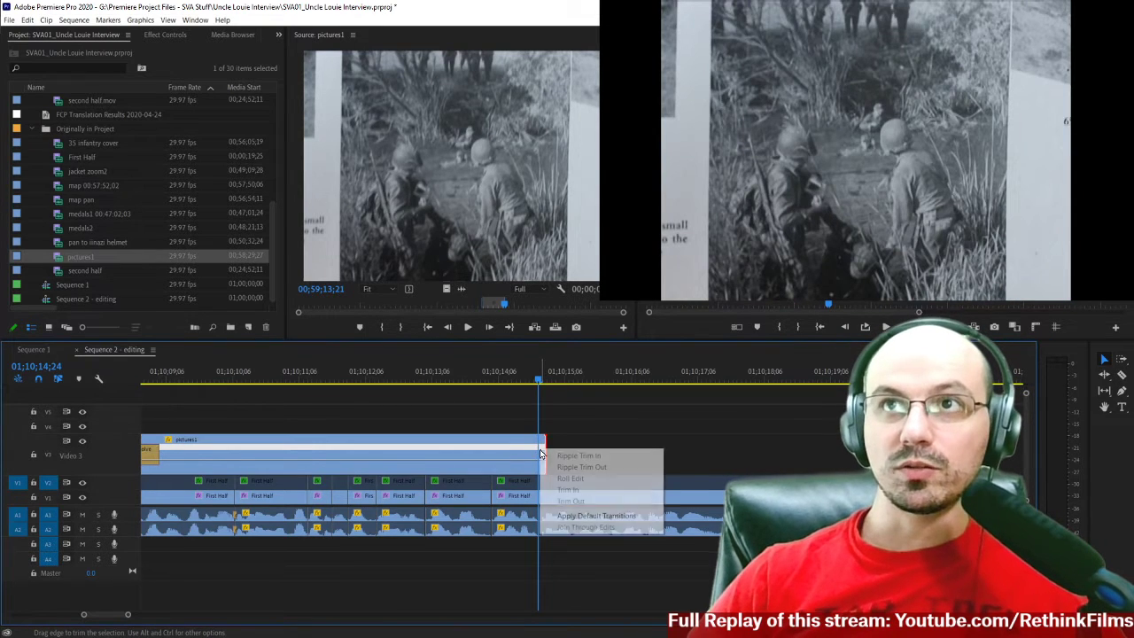
left_click(572, 517)
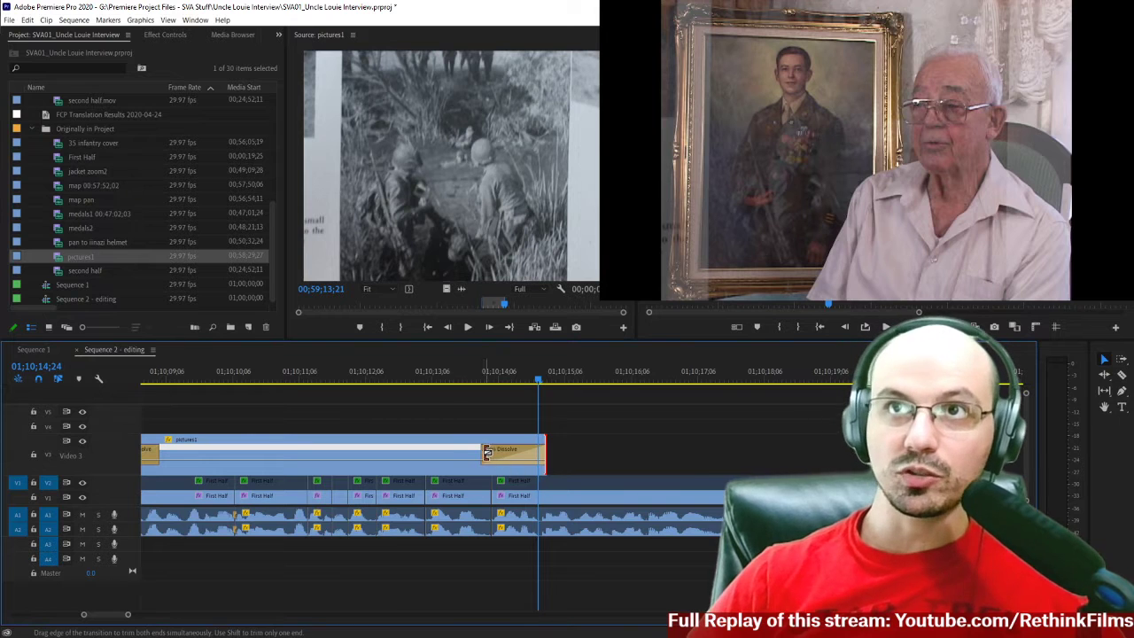
left_click_drag(486, 453, 493, 456)
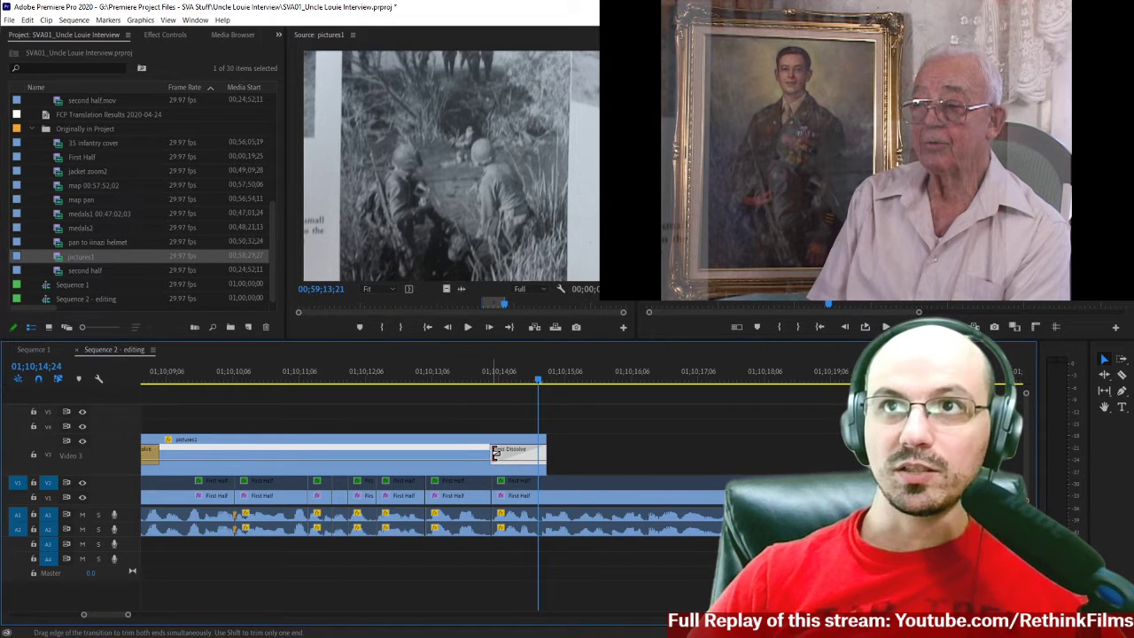
left_click(494, 453)
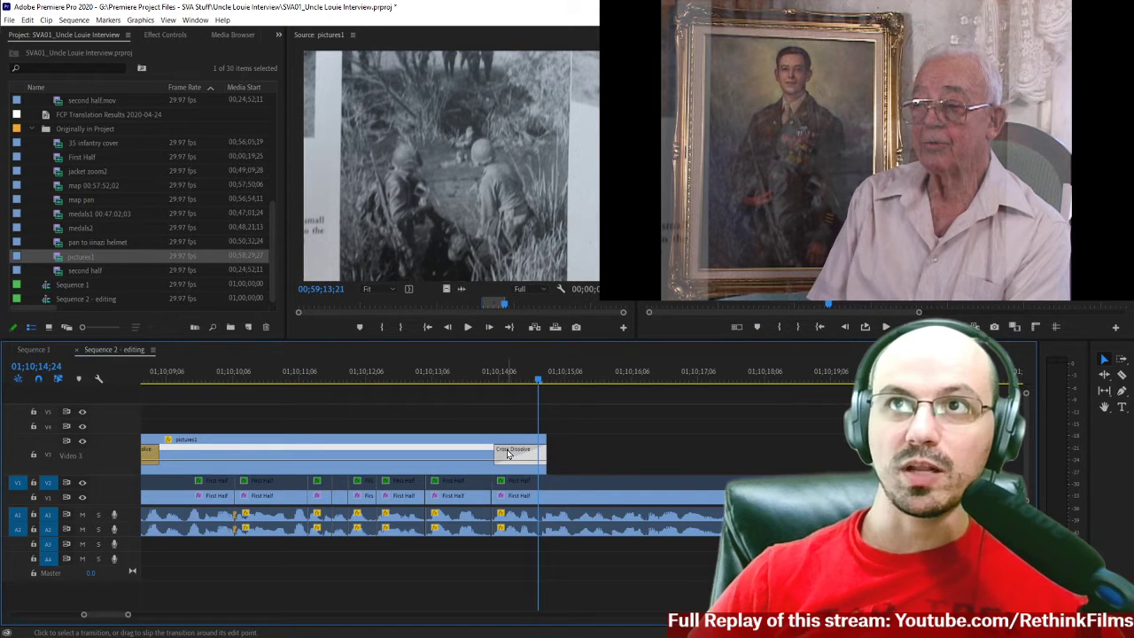
Check the duration of the cross dissolve at the end of pictures1 without changing it.
right_click(526, 454)
left_click(558, 464)
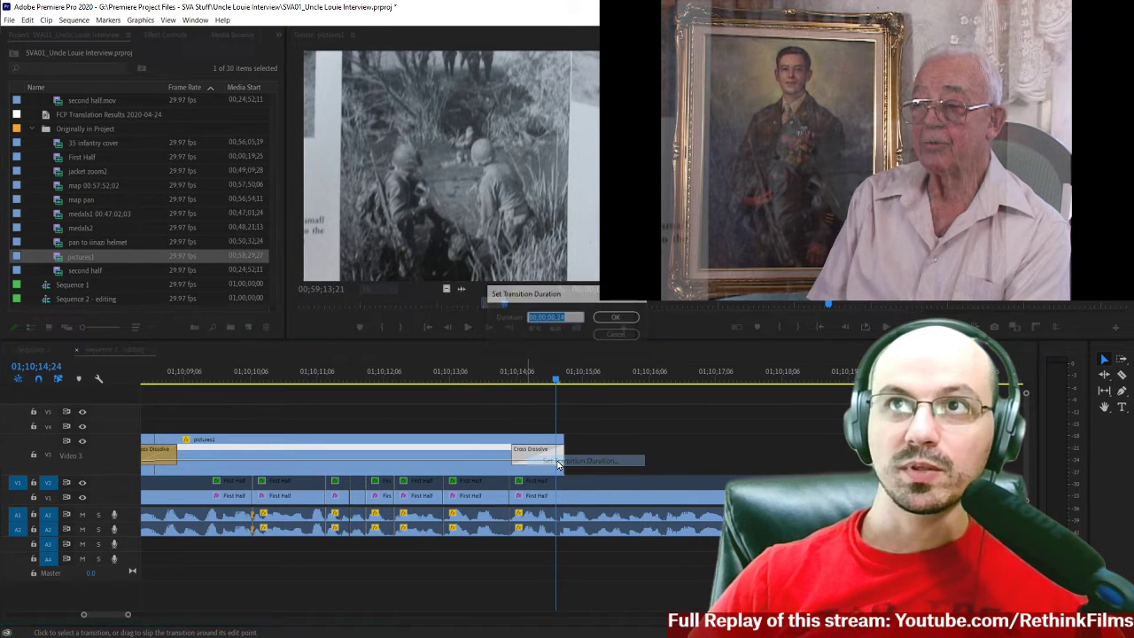
left_click(613, 335)
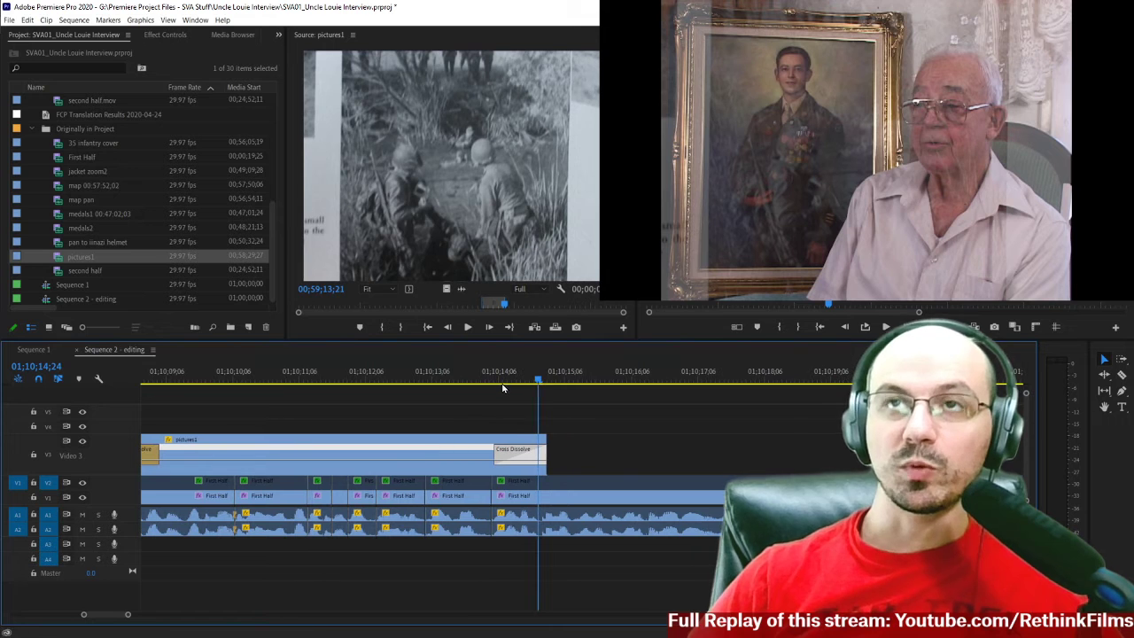
Play the sequence from just before map pan through the end of pictures1 to review both B-roll clips and their dissolves.
left_click(493, 381)
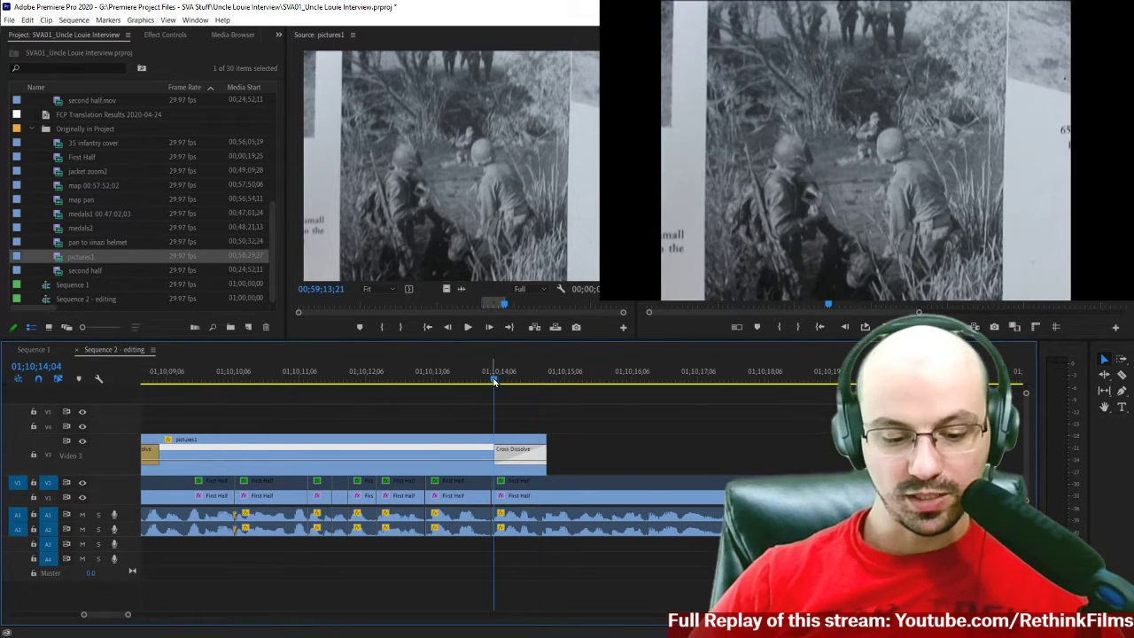
key("minus")
key("minus")
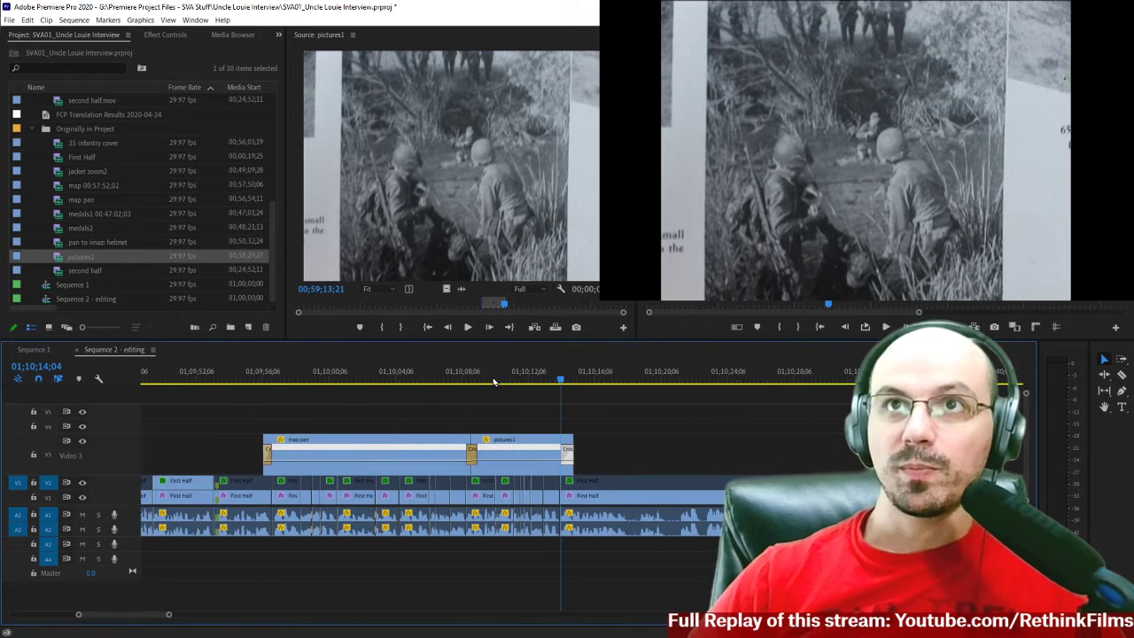
left_click(240, 383)
key("space")
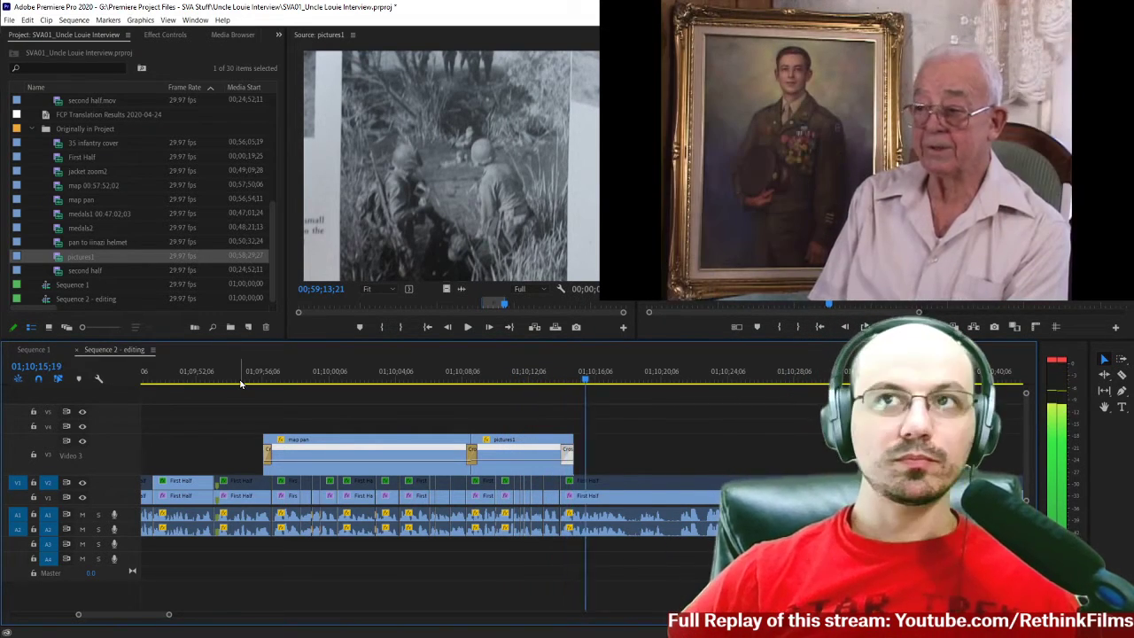
Play the sequence from the dissolve between map pan and pictures1 to review the pictures1 B-roll.
left_click(455, 379)
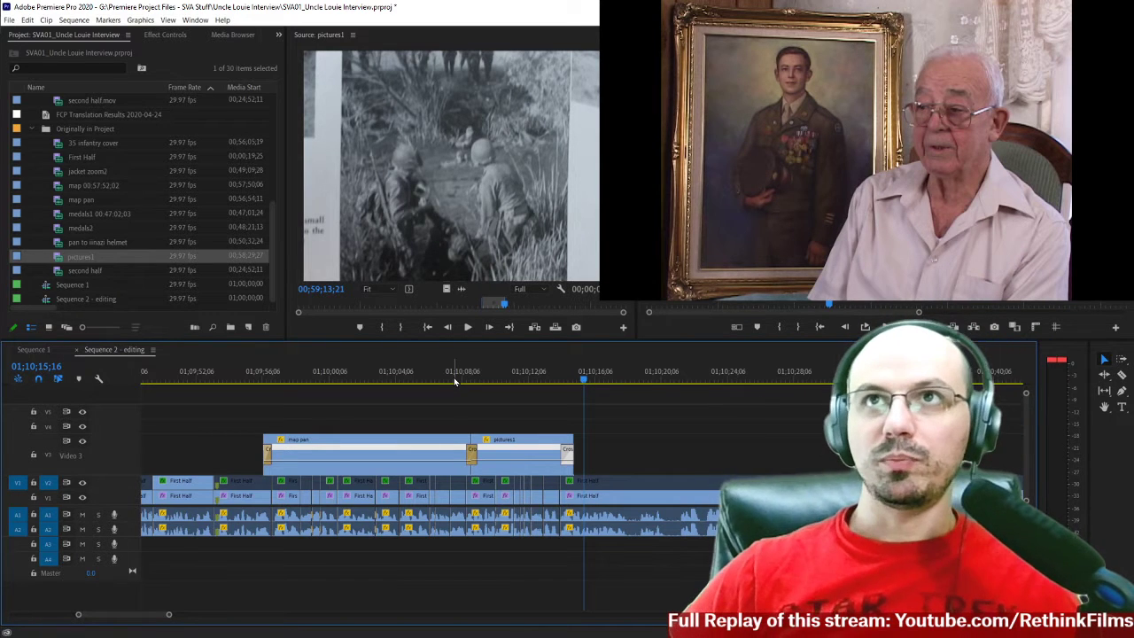
left_click(459, 383)
key("space")
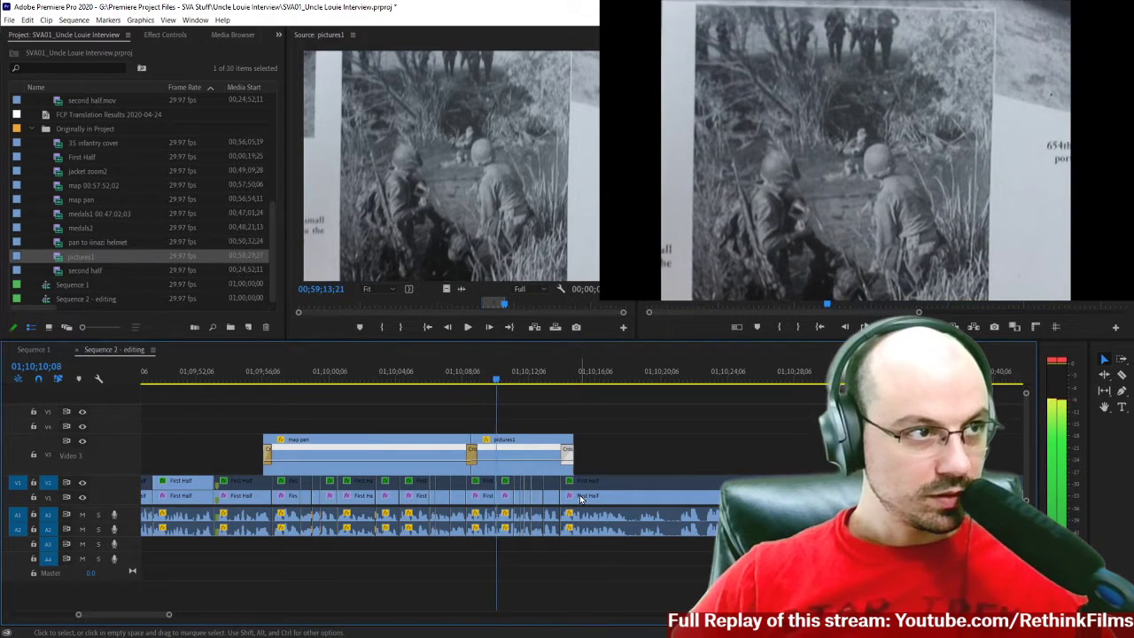
Keyframe the Scale of pictures1 on V3 at 100 at 01;10;10;12 and 41 at 01;10;13;17.
double_click(526, 460)
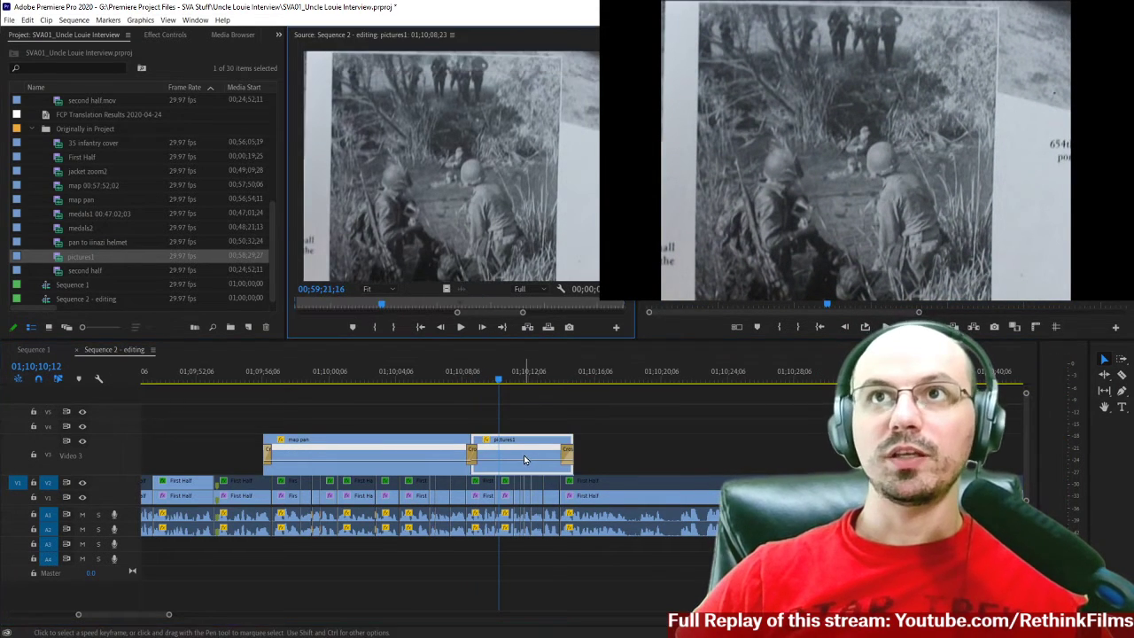
left_click(177, 36)
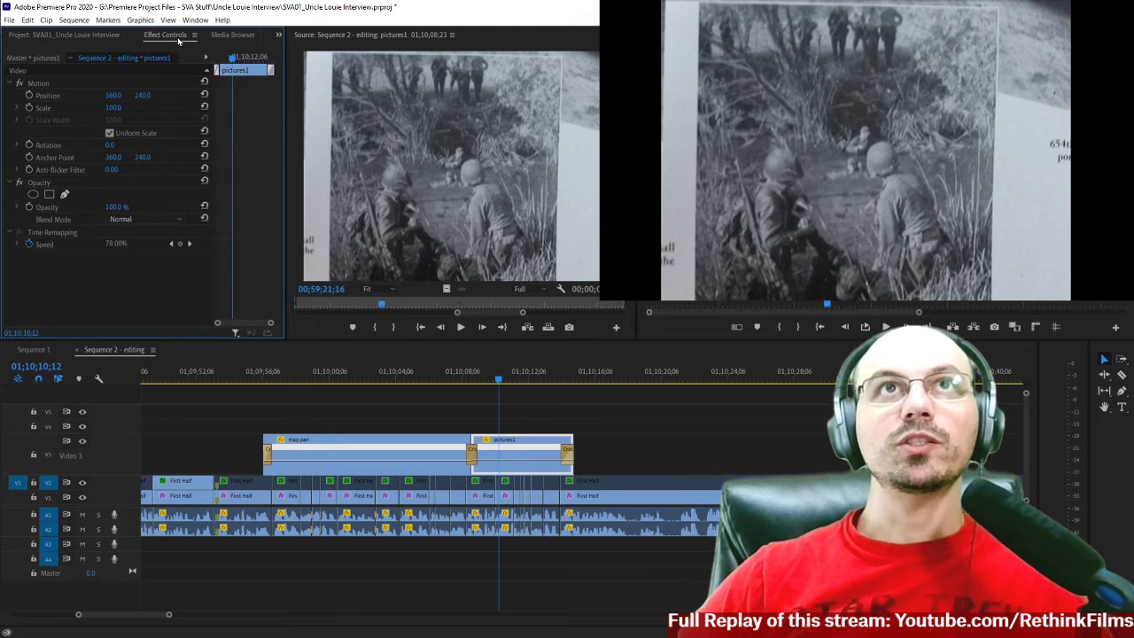
left_click(30, 109)
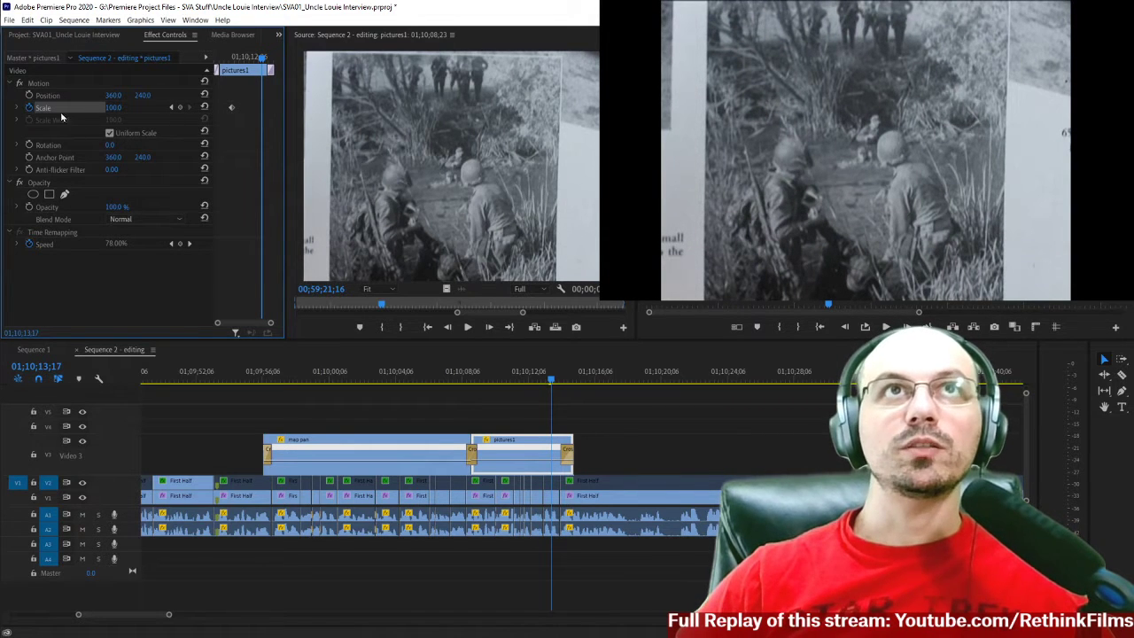
left_click(182, 108)
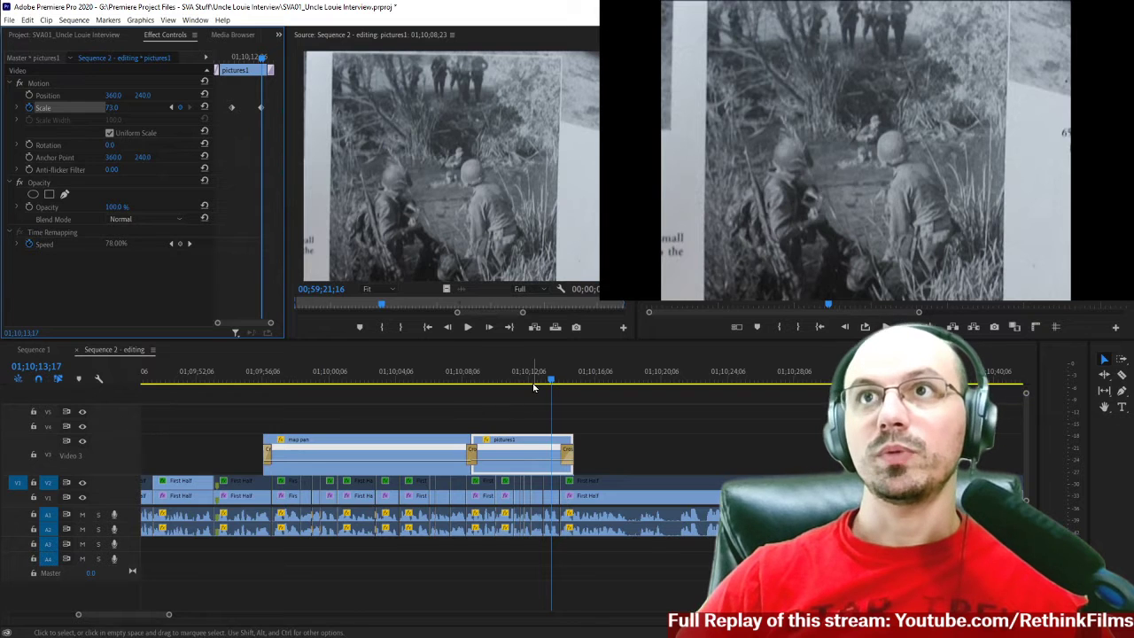
double_click(542, 452)
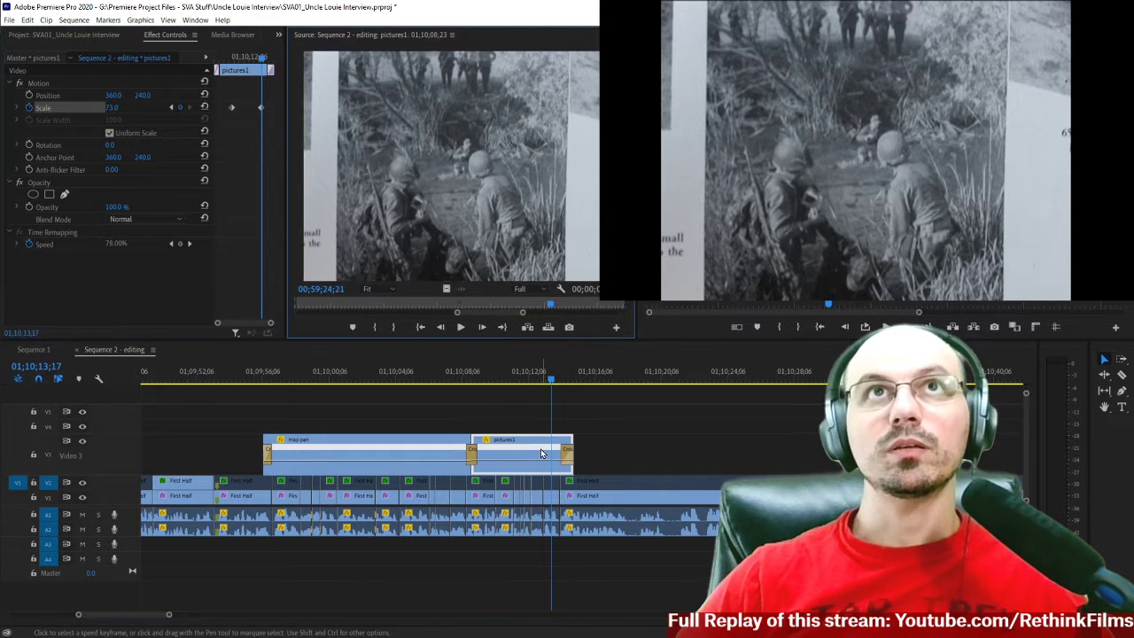
left_click(109, 107)
left_click_drag(123, 107, 122, 107)
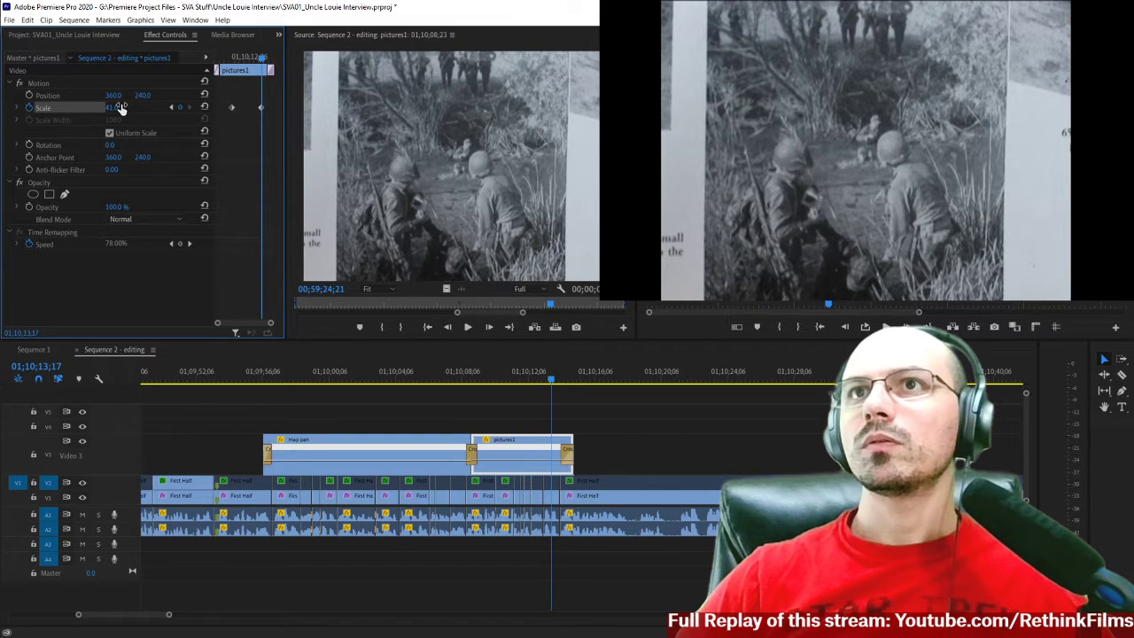
Play the pictures1 section to check its keyframed scale animation in the sequence.
scroll(501, 415, "right", 1)
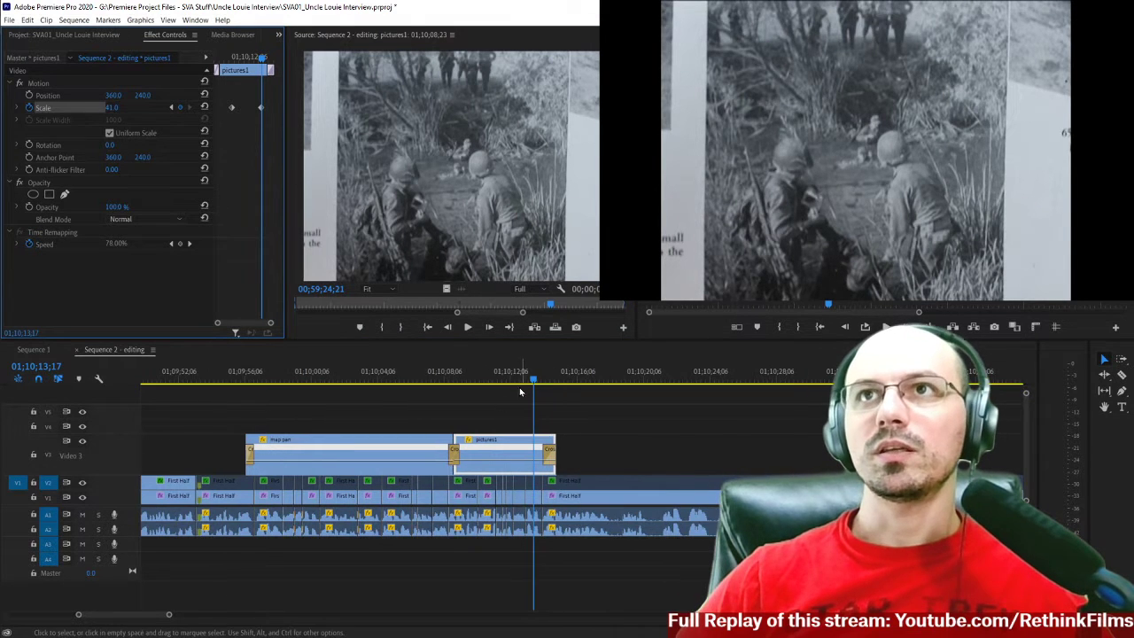
left_click(496, 381)
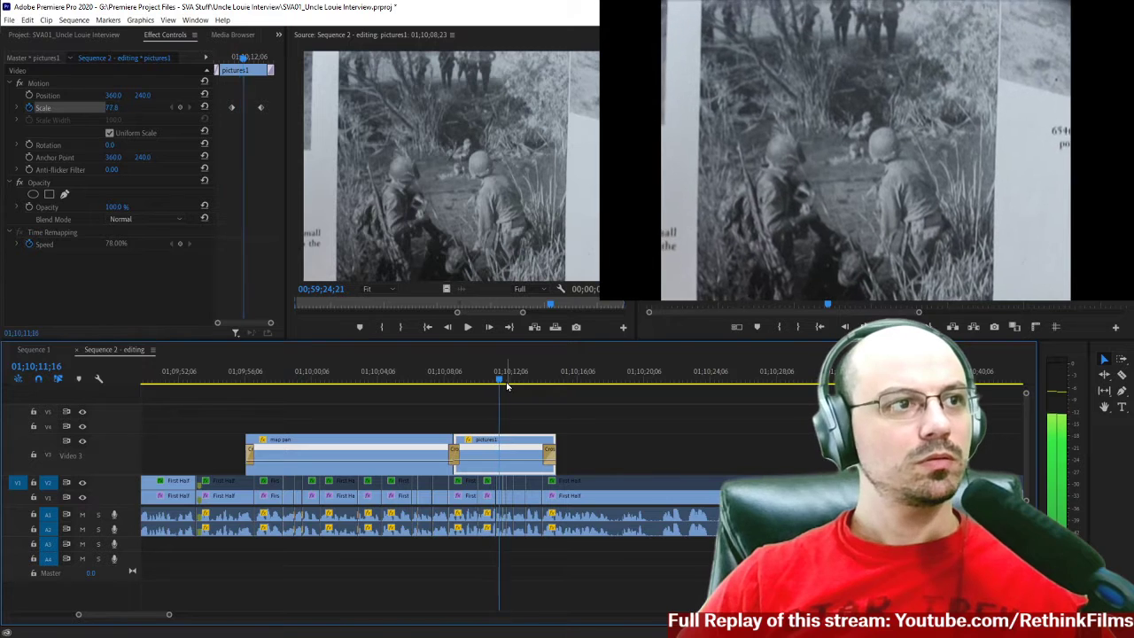
double_click(529, 453)
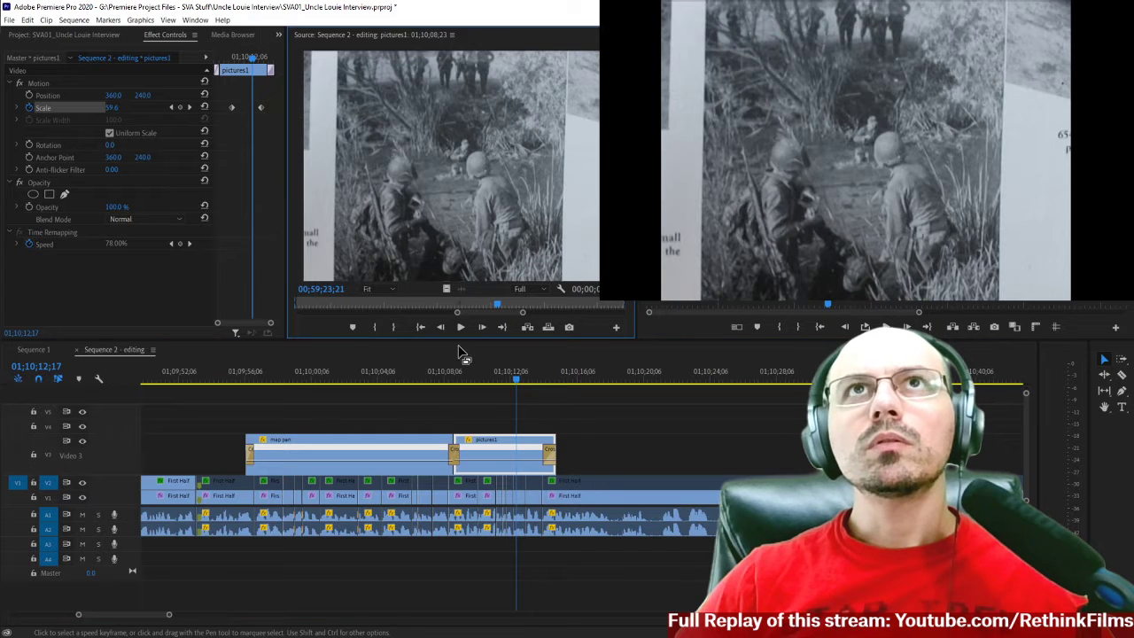
Add a Scale keyframe of 100 to pictures1 at 01;10;13;14, just before the clip's last scale keyframe.
left_click(259, 62)
left_click_drag(259, 62, 262, 66)
key("Right")
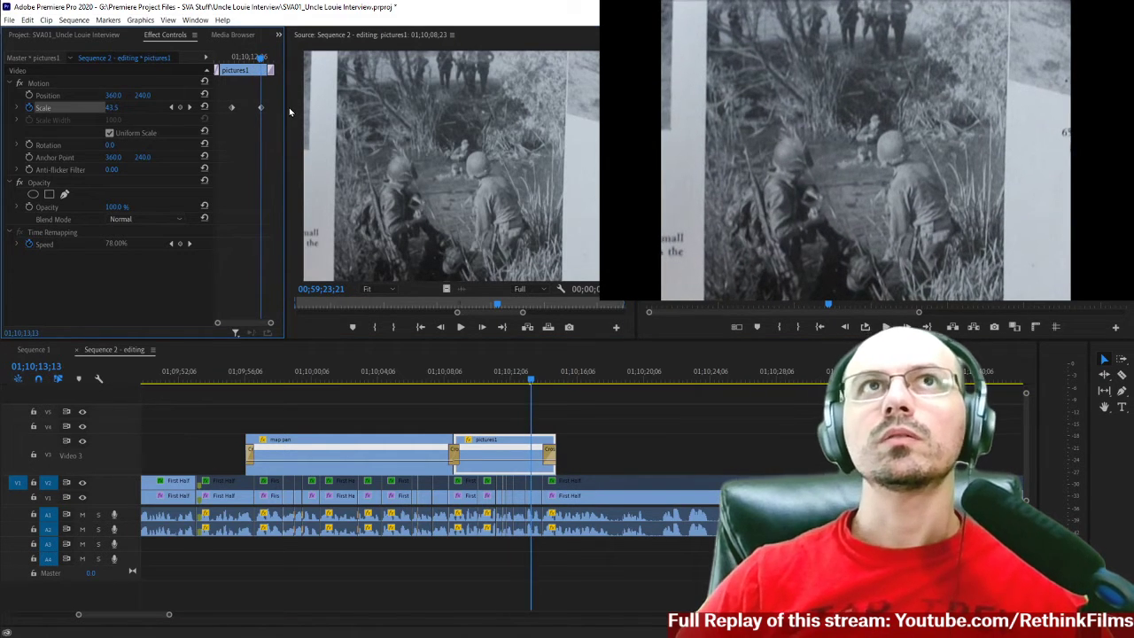
key("Right")
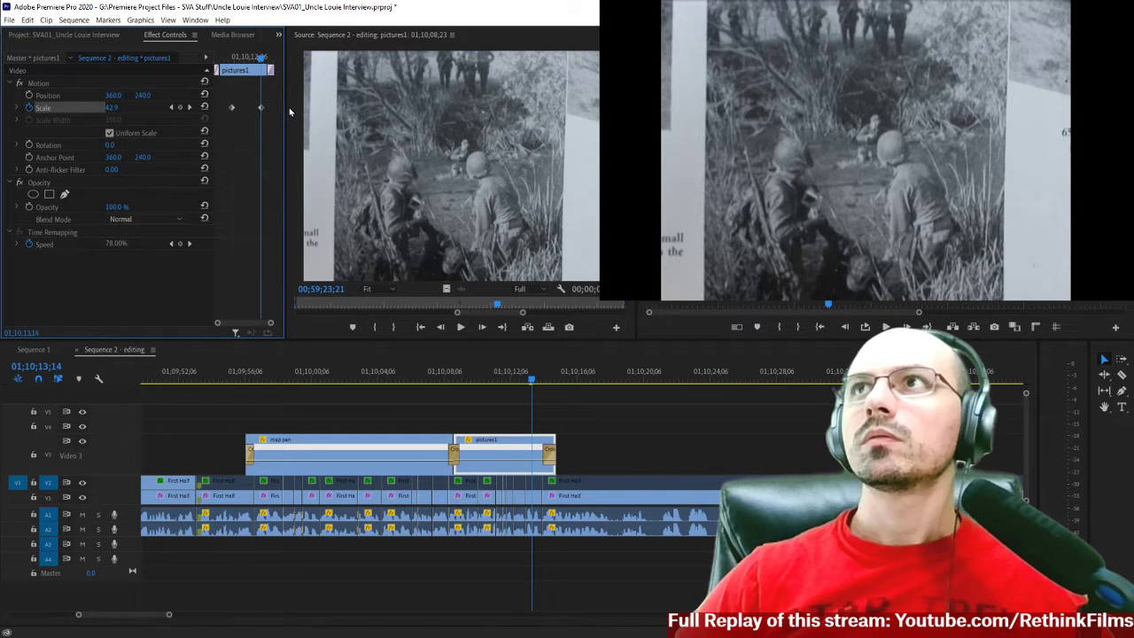
double_click(513, 452)
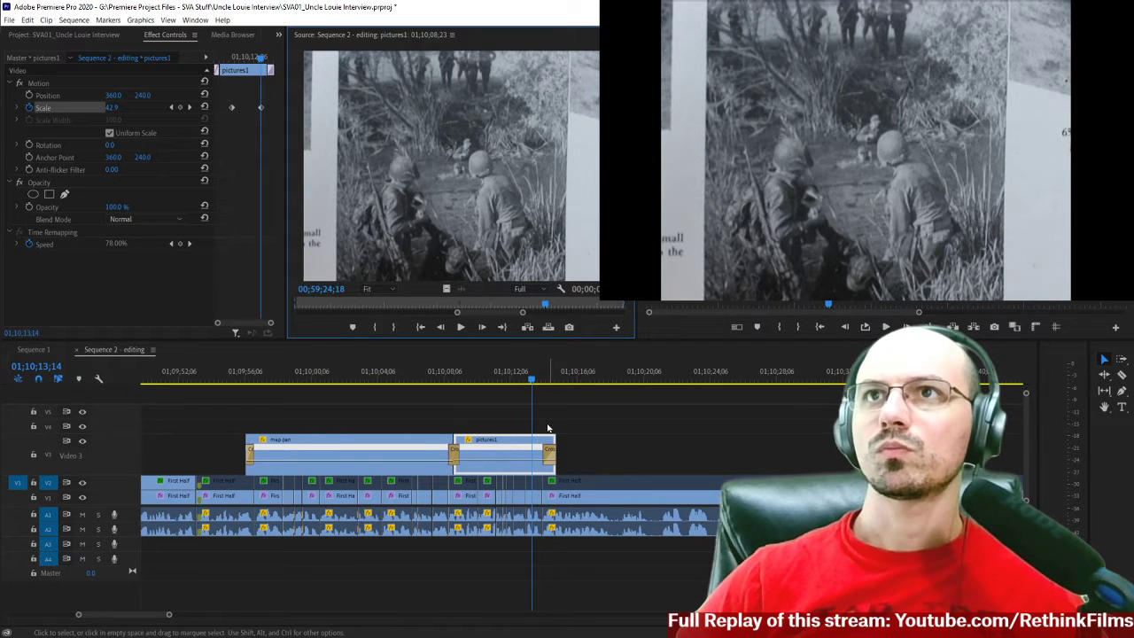
left_click(548, 427)
double_click(524, 449)
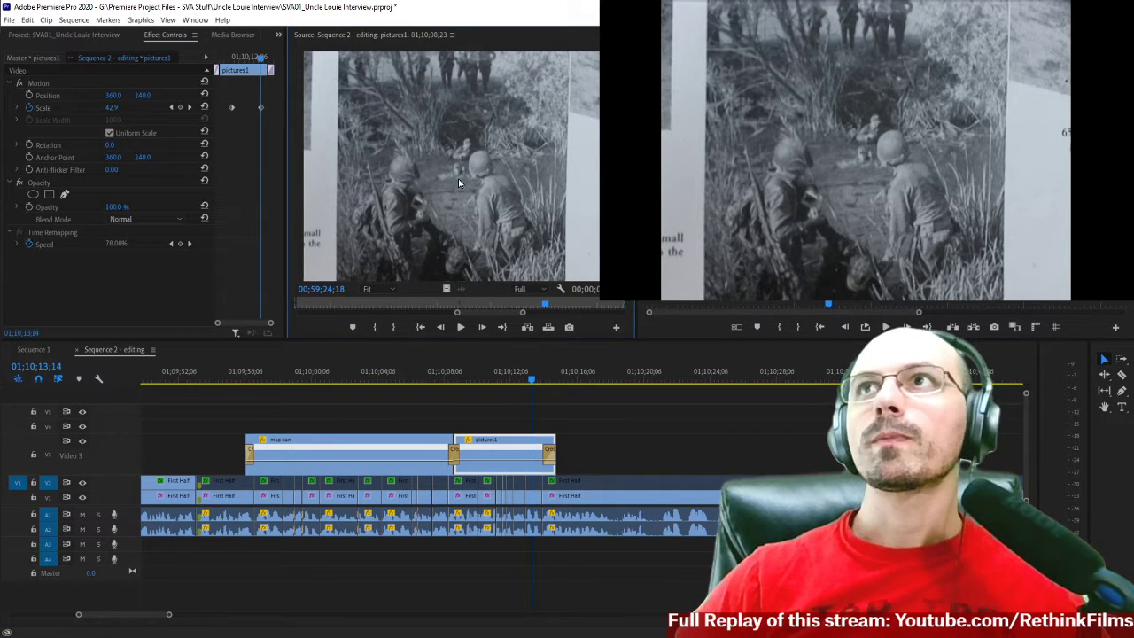
left_click(111, 110)
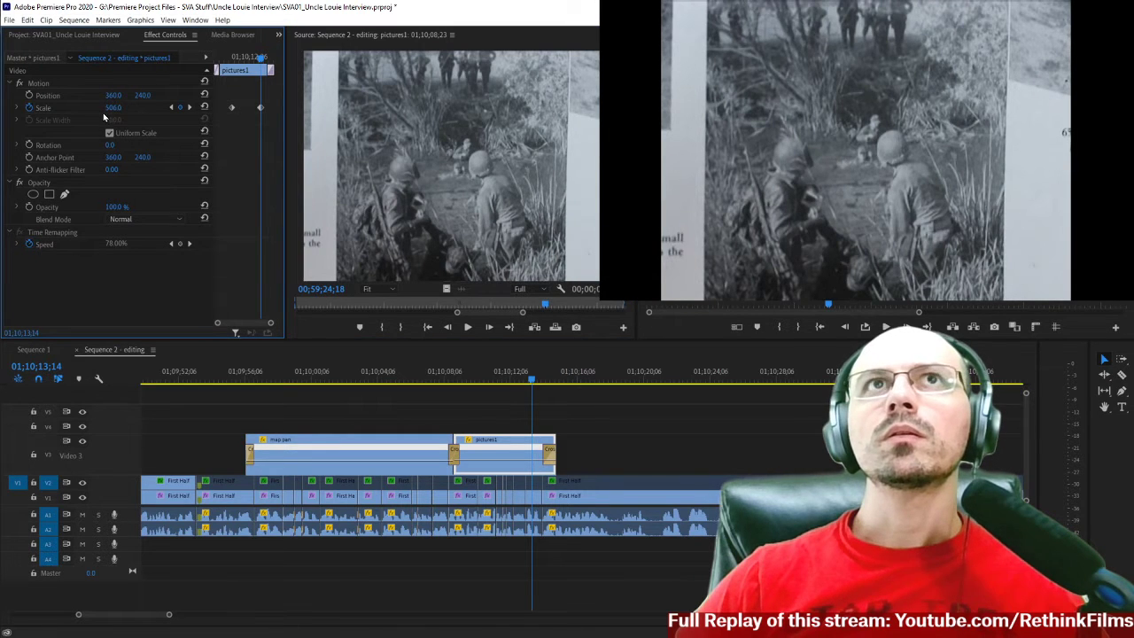
left_click_drag(112, 108, 121, 108)
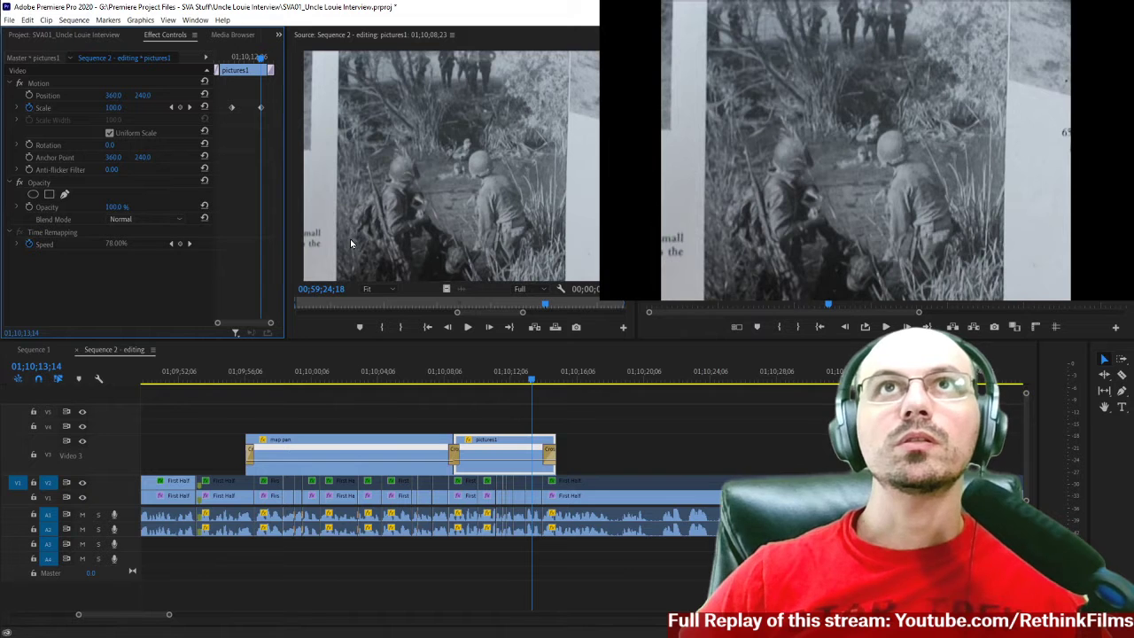
Deselect pictures1 and play the sequence from the start of that clip to recheck the scale change.
left_click(607, 393)
left_click(454, 378)
key("space")
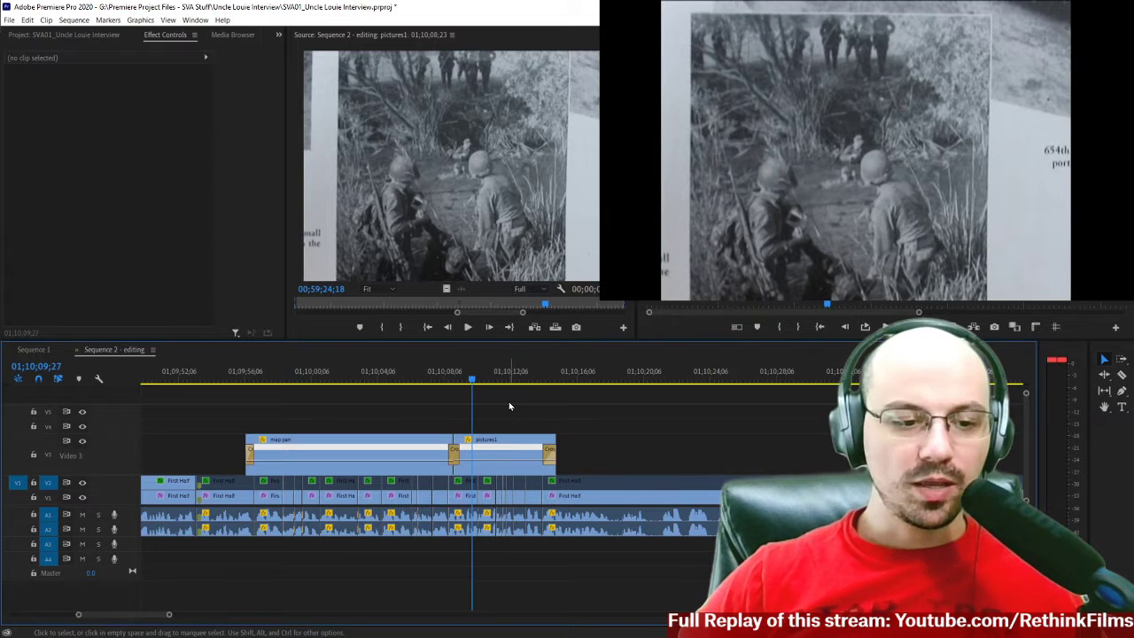
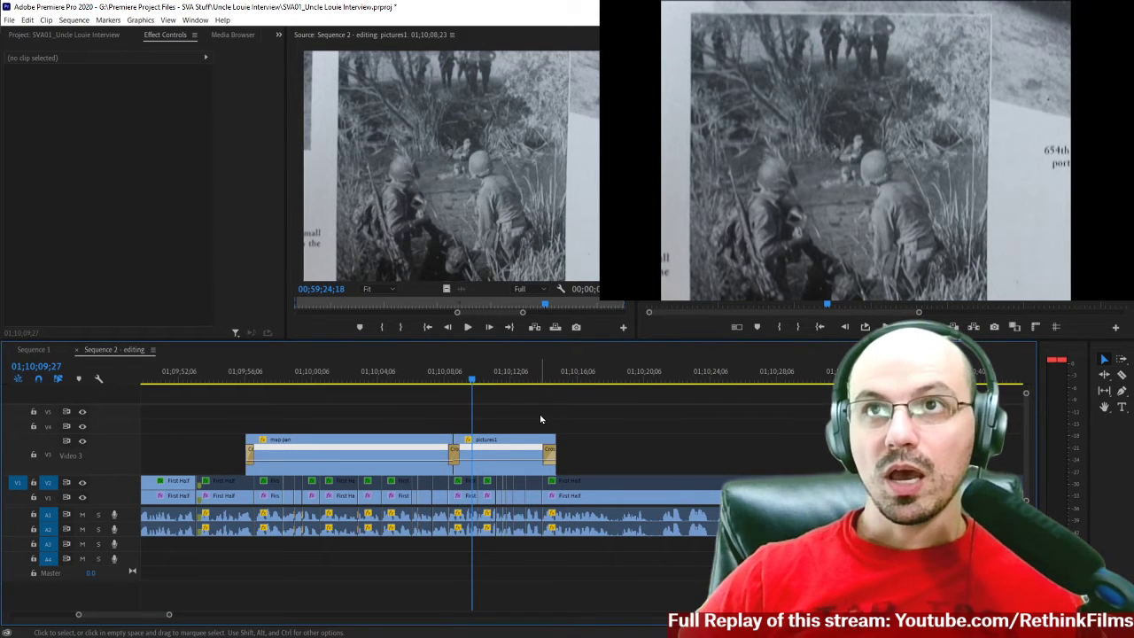
Play a moment of the pictures1 section, then go to the start of map pan and select its opening cross dissolve.
key("space")
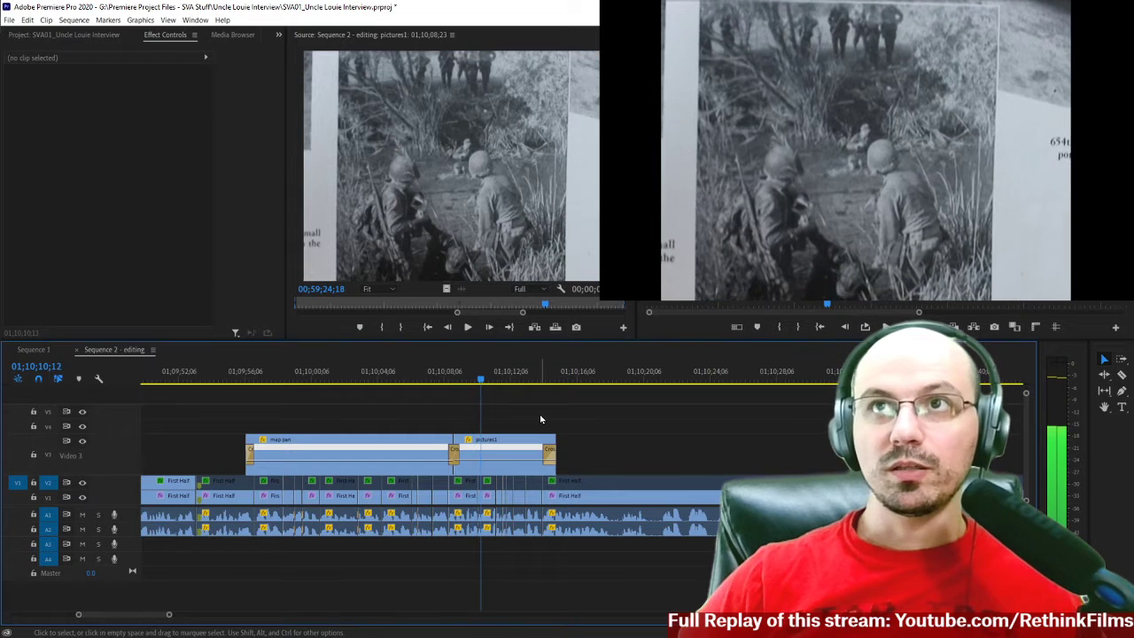
key("space")
left_click(247, 381)
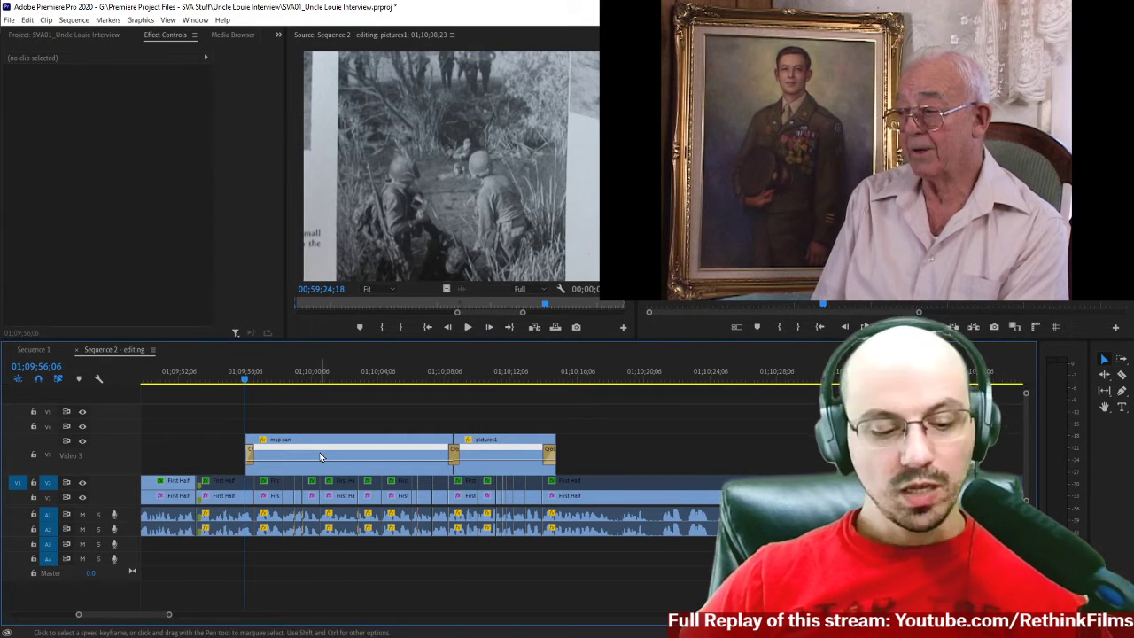
left_click(250, 456)
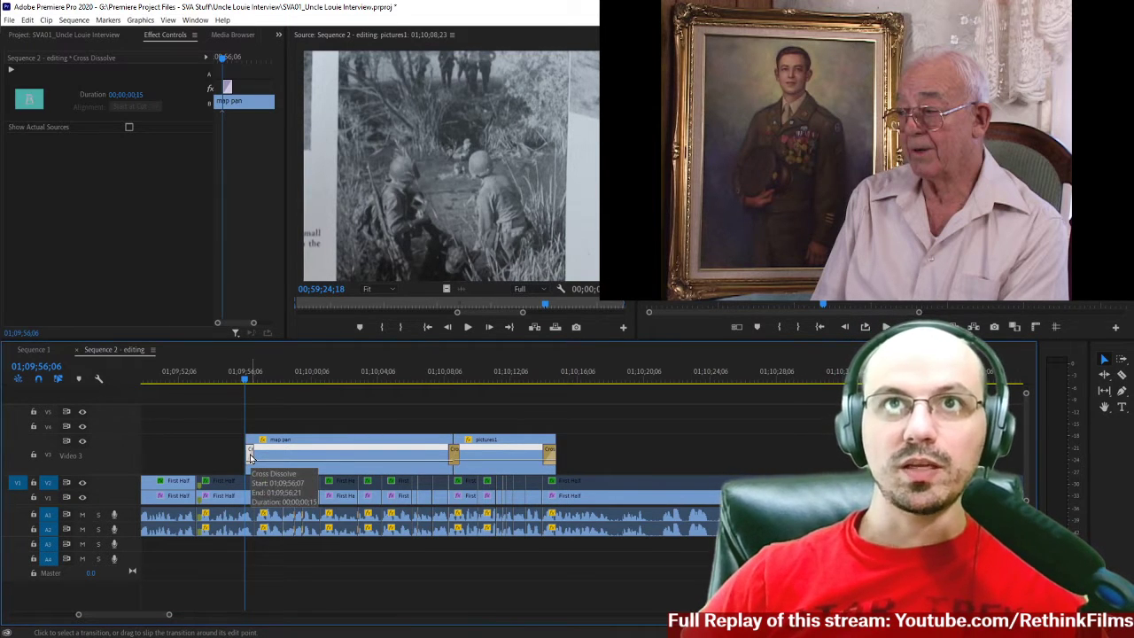
Paste copies of map pan and pictures1 onto V3 at 01;10;15;24, undoing the paste that goes onto V2.
left_click_drag(200, 425, 590, 467)
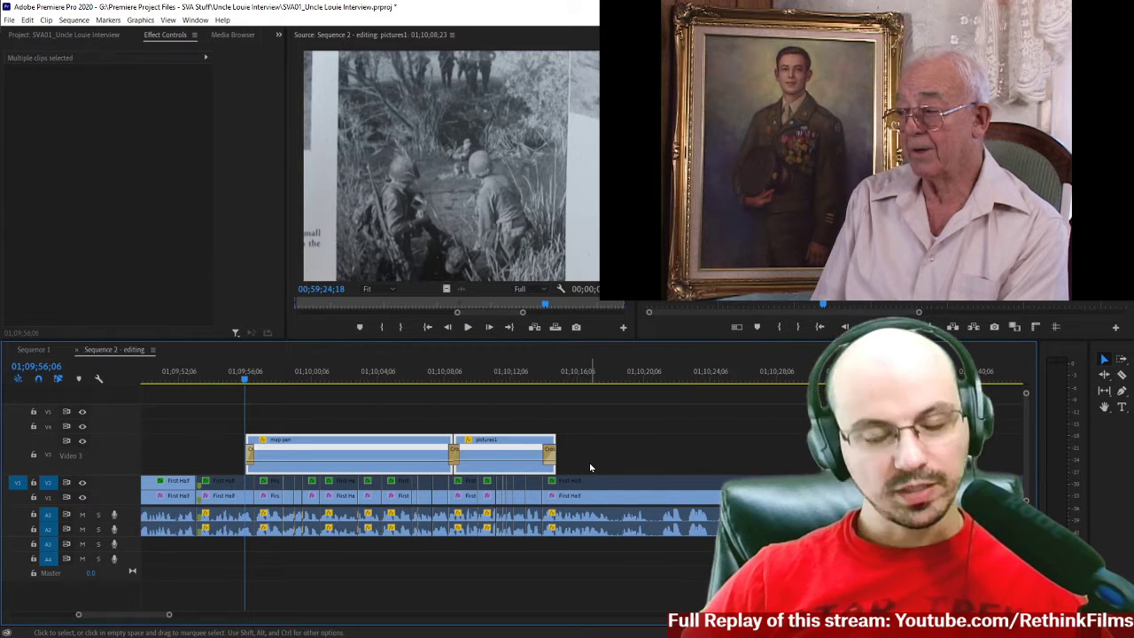
left_click(570, 379)
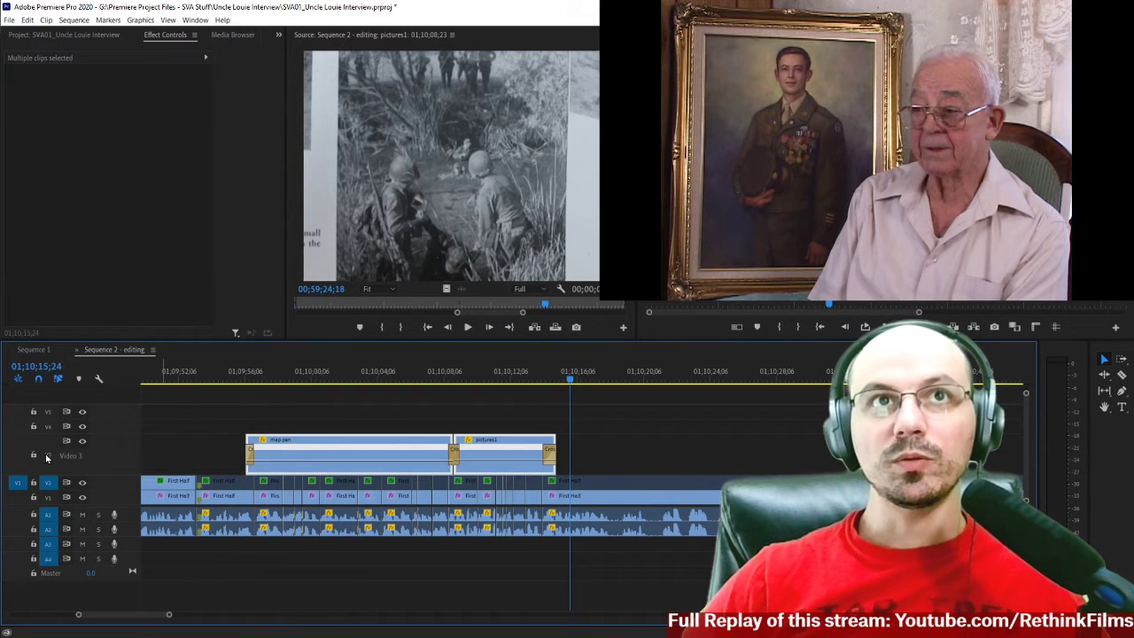
left_click(47, 458)
scroll(26, 483, "up", 1)
left_click(21, 459)
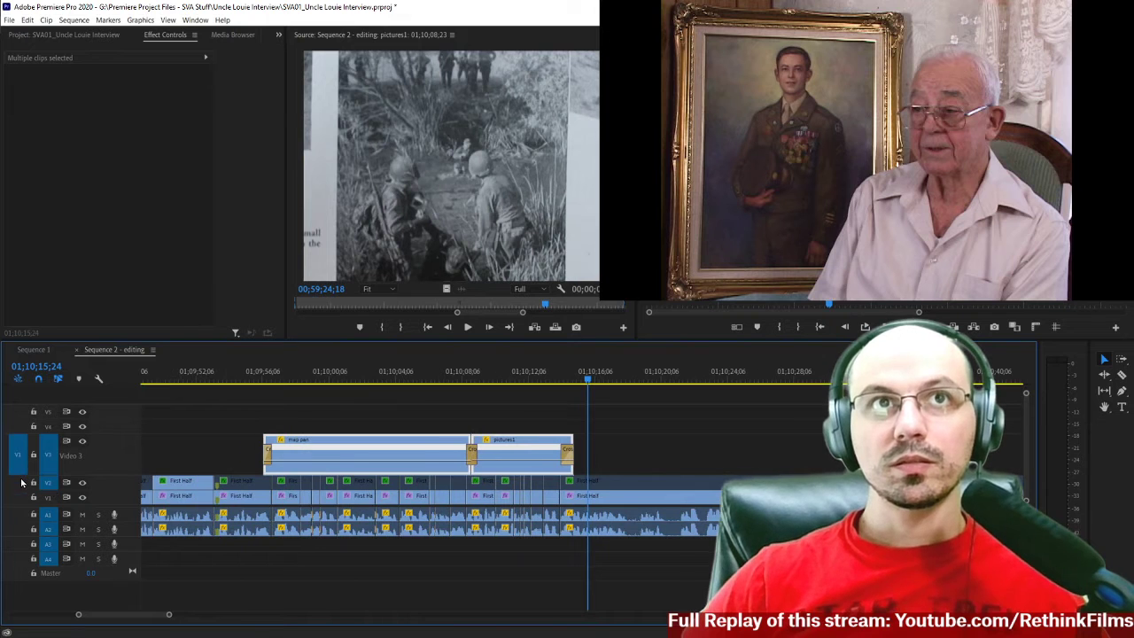
key("ctrl+v")
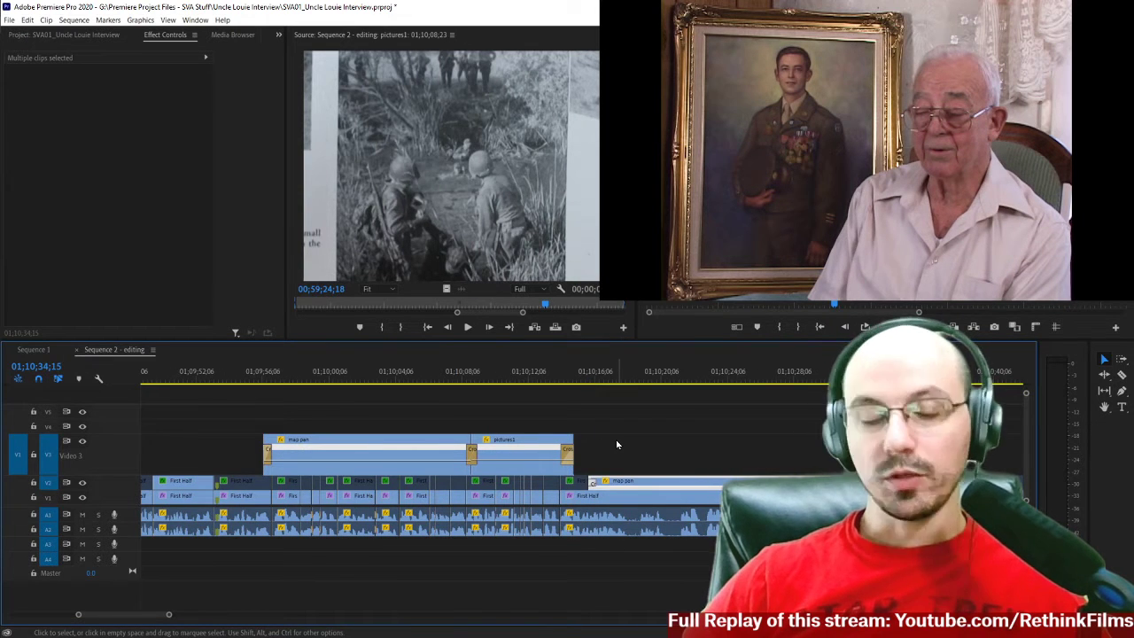
key("ctrl+z")
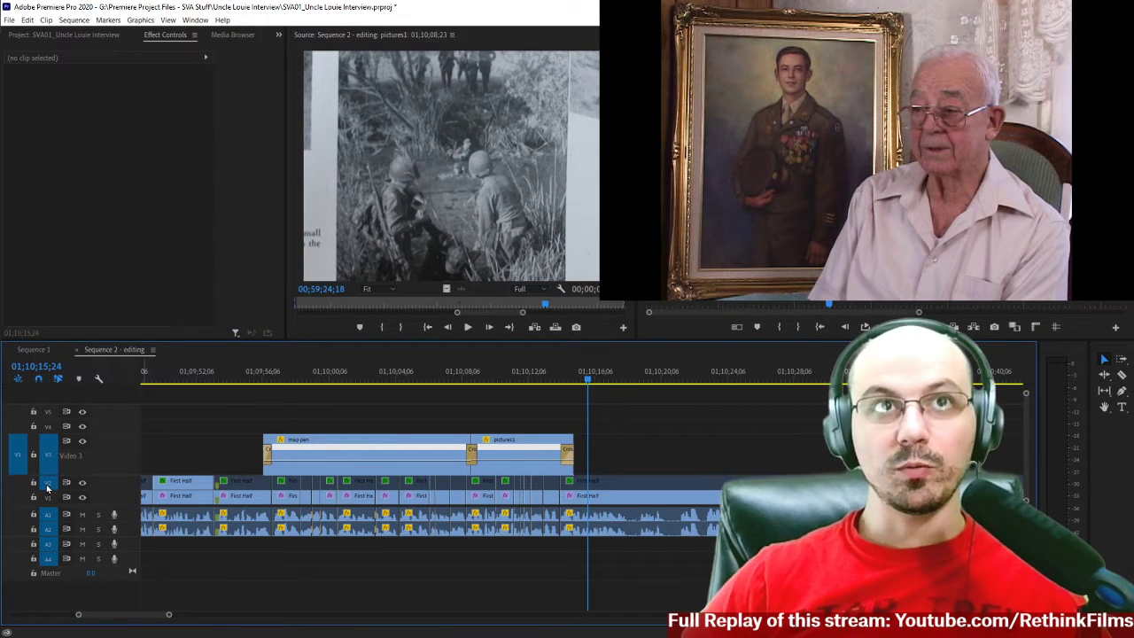
key("ctrl+v")
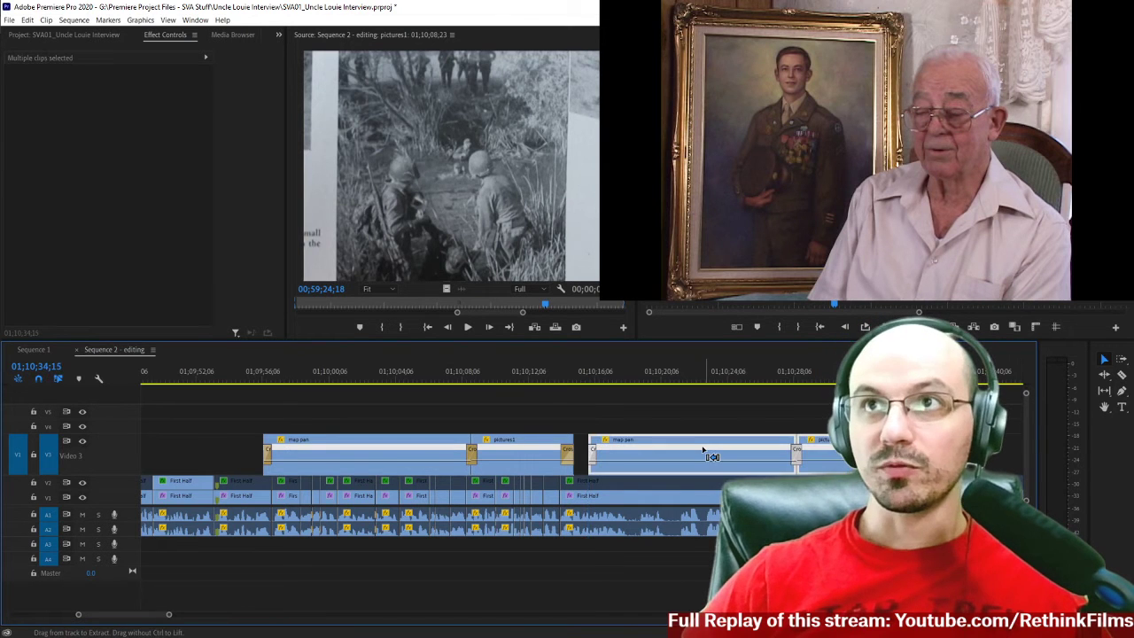
Move the copied map pan and pictures1 clips to V4 directly above the originals and disable them.
left_click_drag(620, 423, 868, 448)
left_click_drag(584, 420, 519, 425)
left_click_drag(226, 409, 608, 436)
key("shift+e")
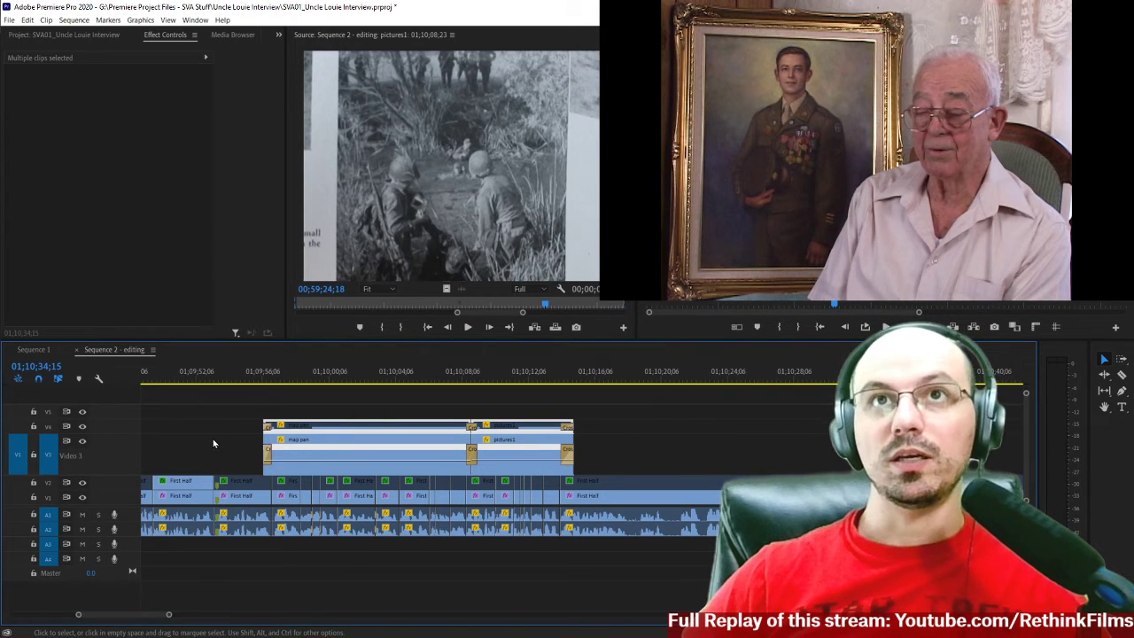
Delete the cross dissolve at the start of map pan on V3.
left_click(270, 457)
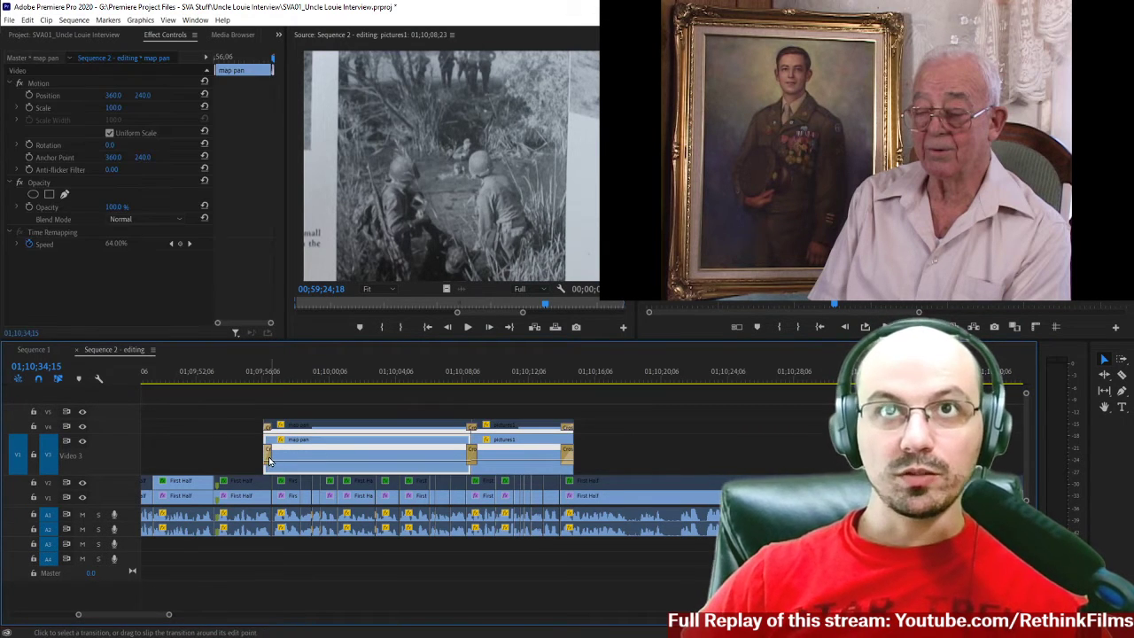
left_click(271, 456)
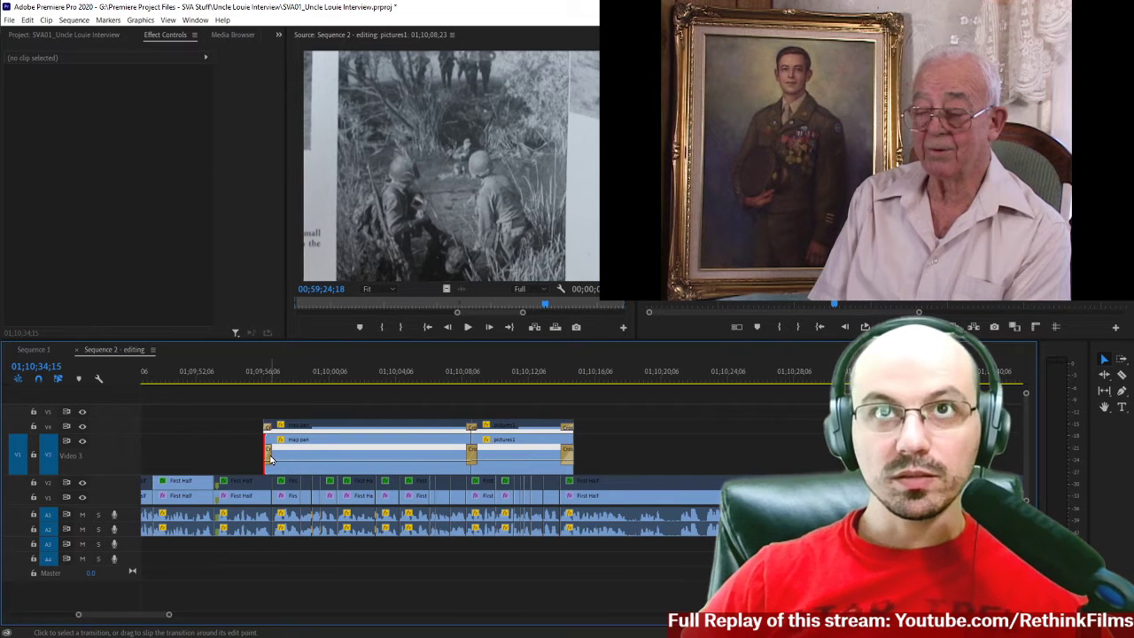
left_click(269, 457)
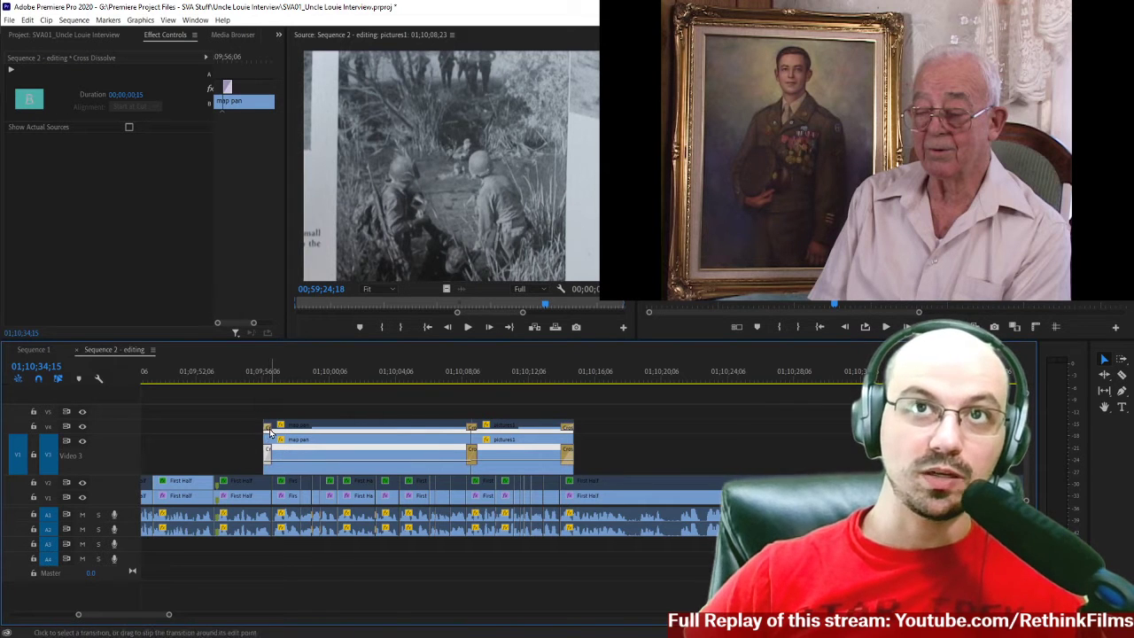
key("=")
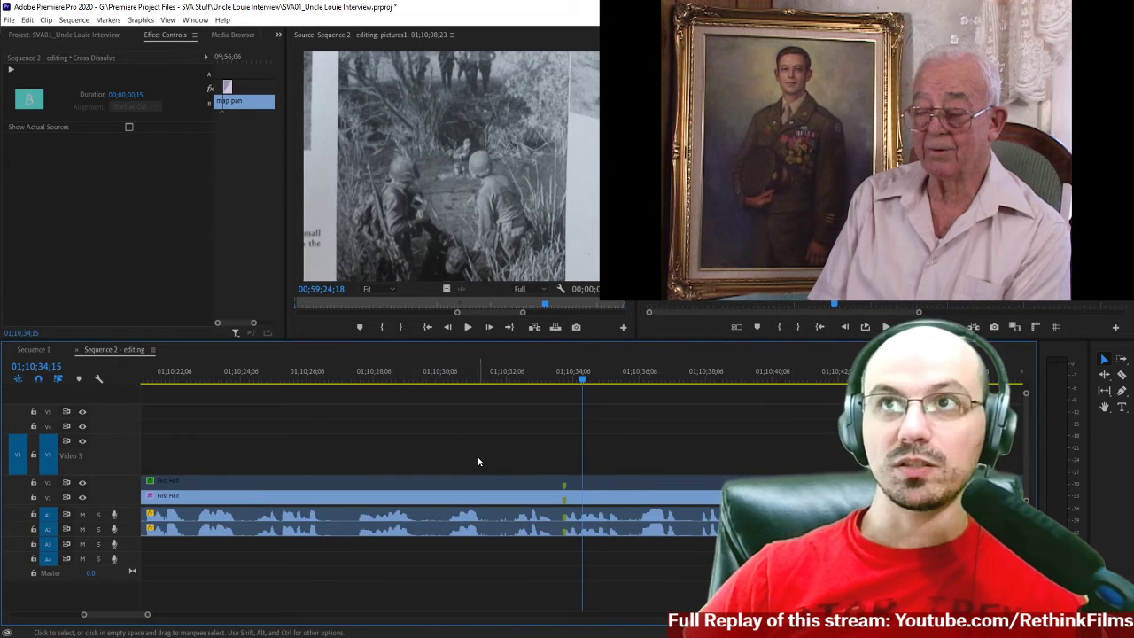
scroll(473, 455, "up", 8)
scroll(473, 459, "up", 2)
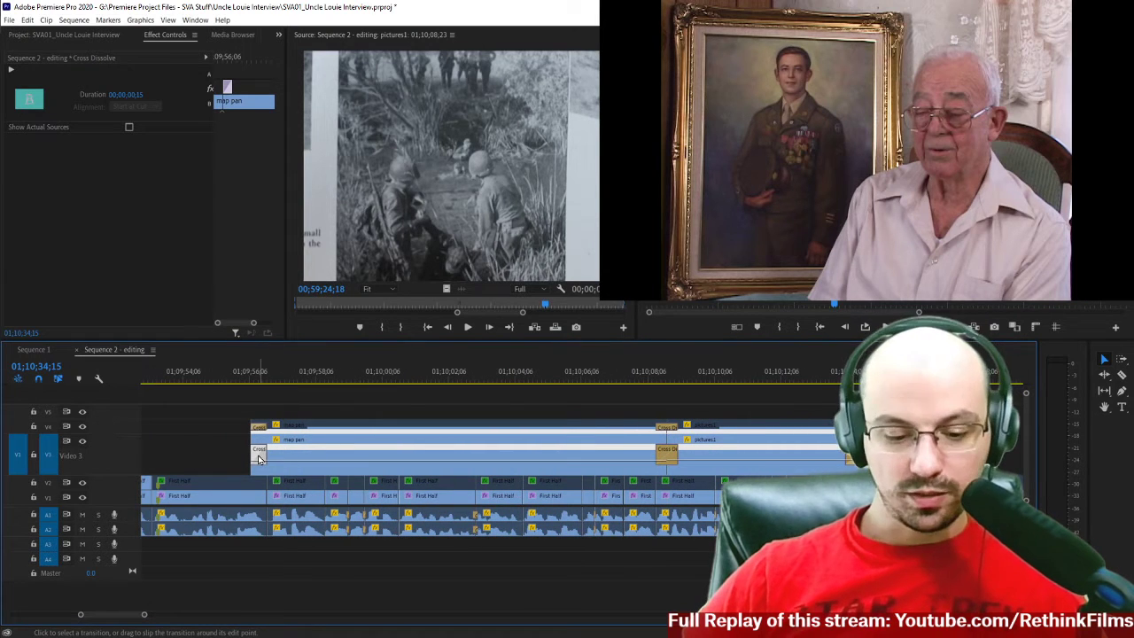
key("Delete")
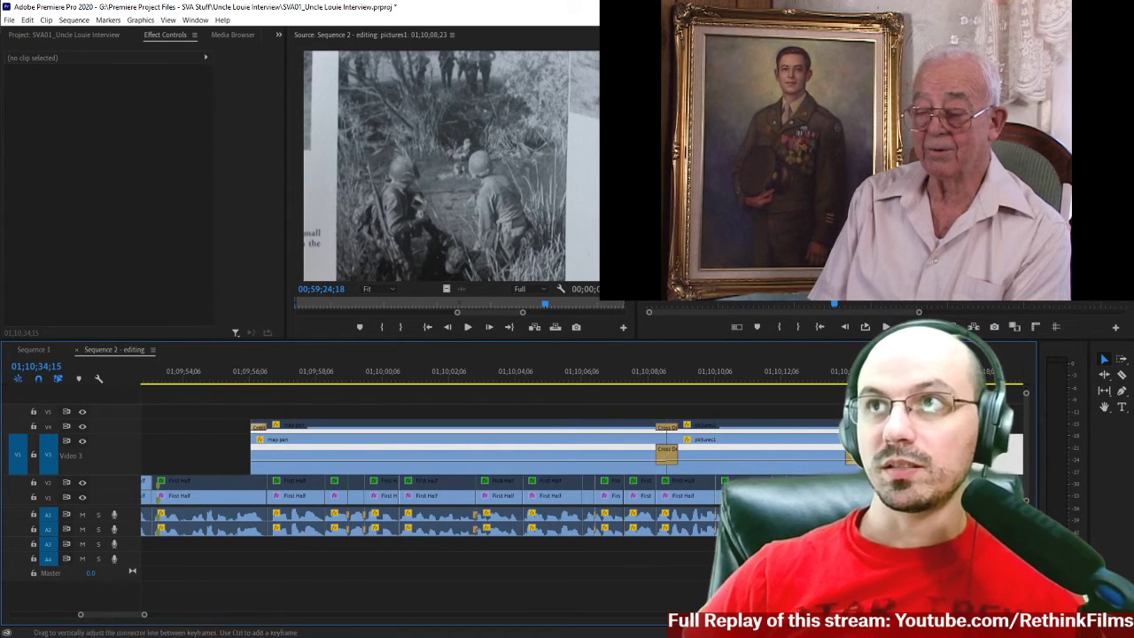
Select the two V4 copies and mark an In point at 01;09;56;07, at the start of map pan.
left_click(259, 384)
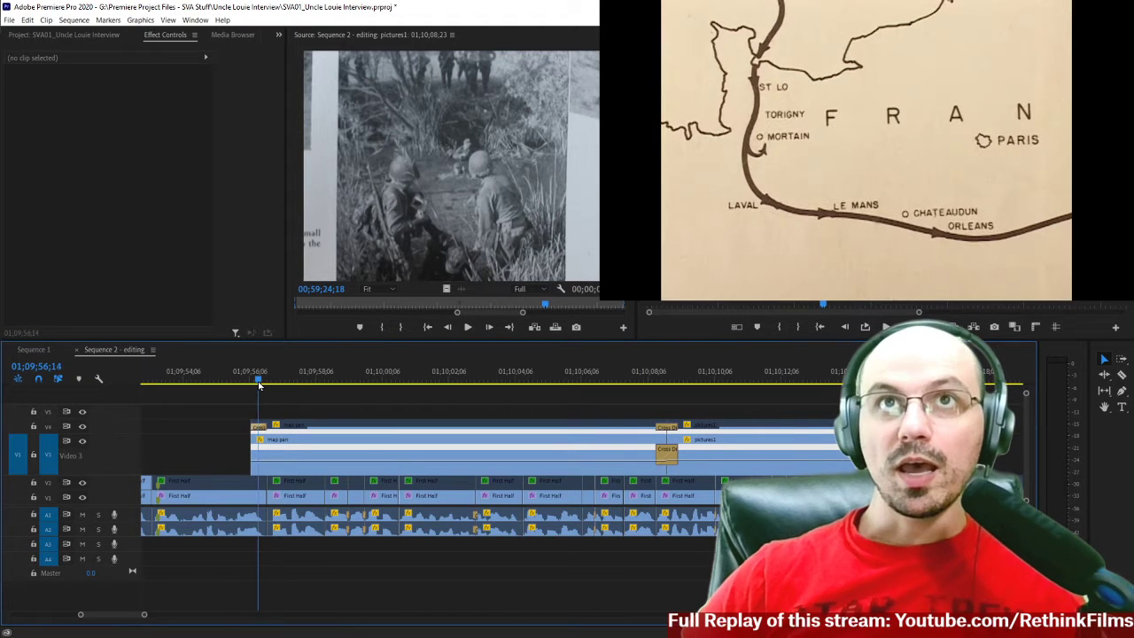
left_click(361, 384)
left_click_drag(361, 383, 395, 430)
left_click_drag(739, 408, 599, 427)
left_click(345, 381)
left_click(254, 383)
key("Left")
key("Left")
key("i")
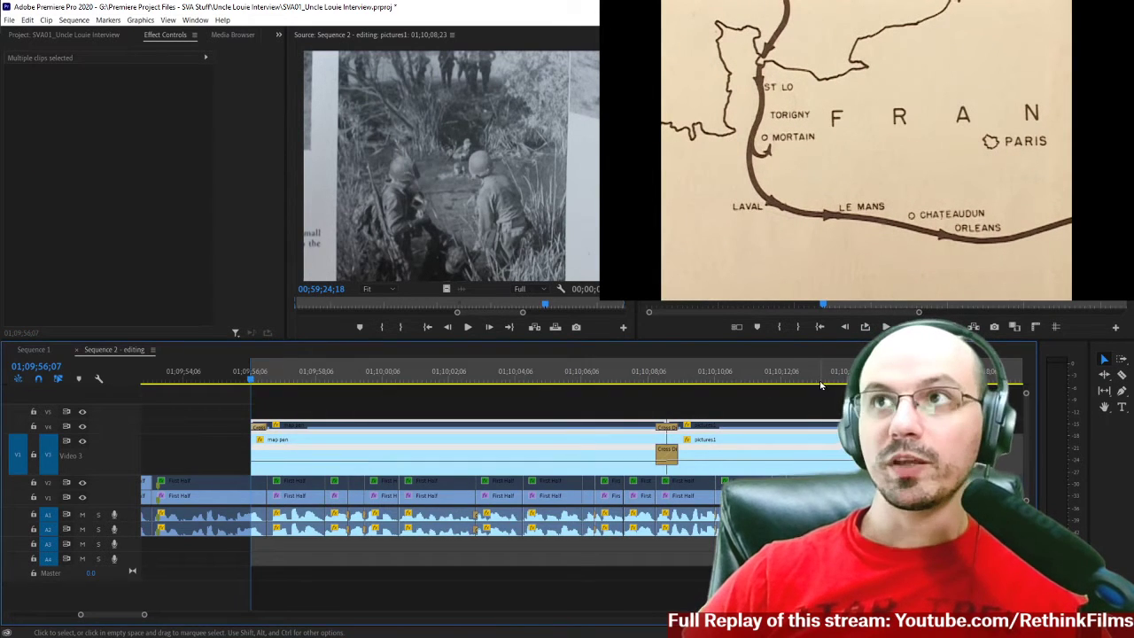
Move the playhead to the last frame of pictures1 at 01;10;14;27.
left_click(829, 380)
key("Down")
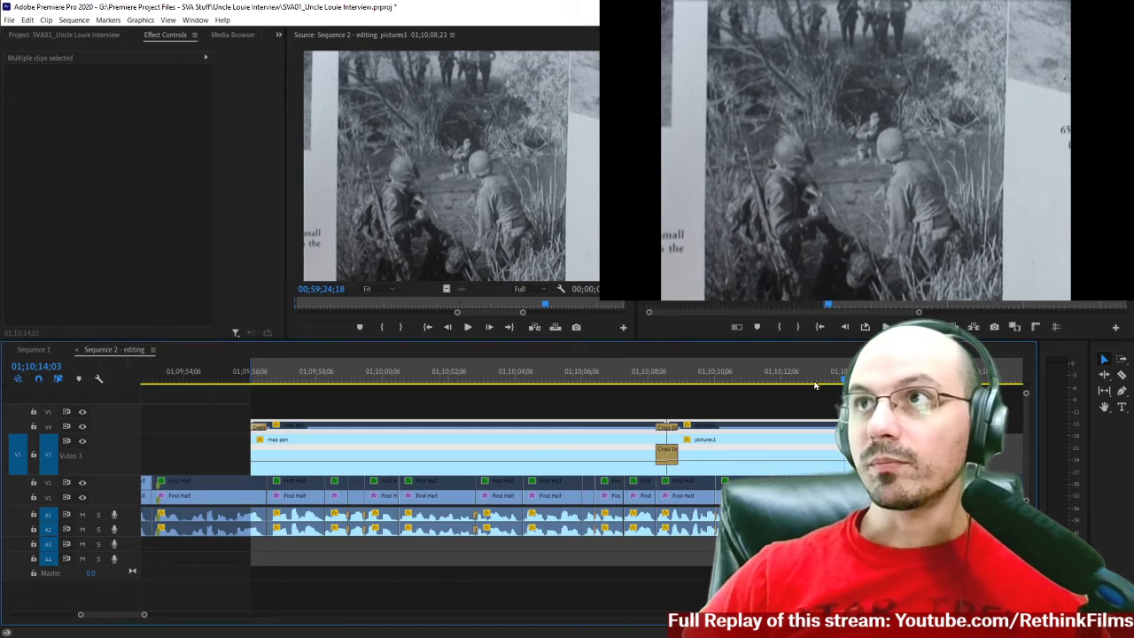
key("Down")
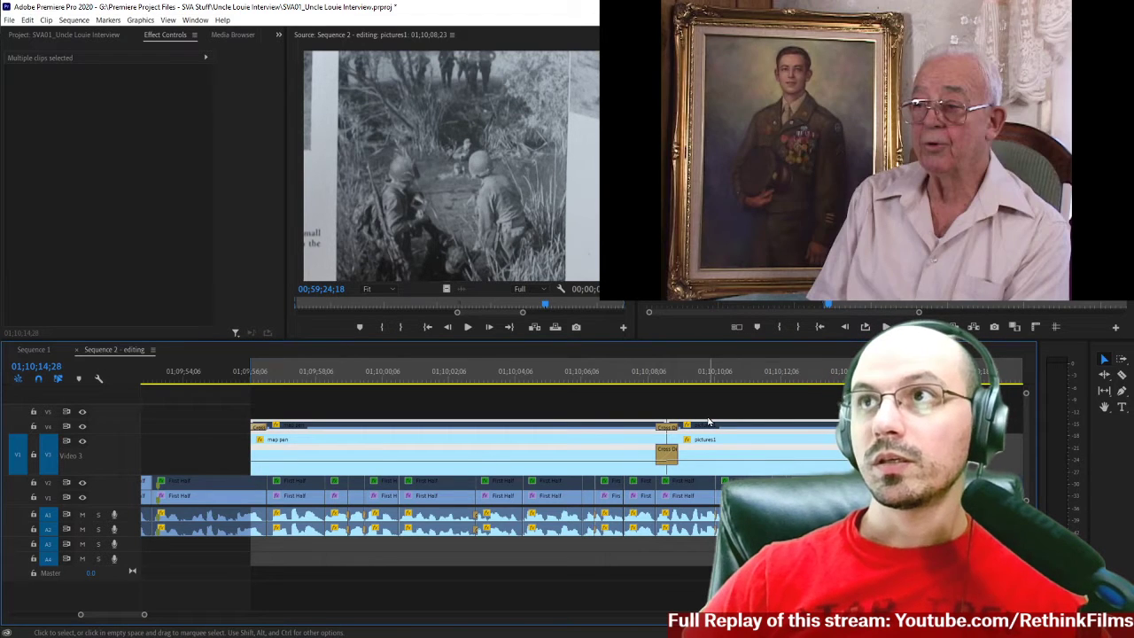
key("Left")
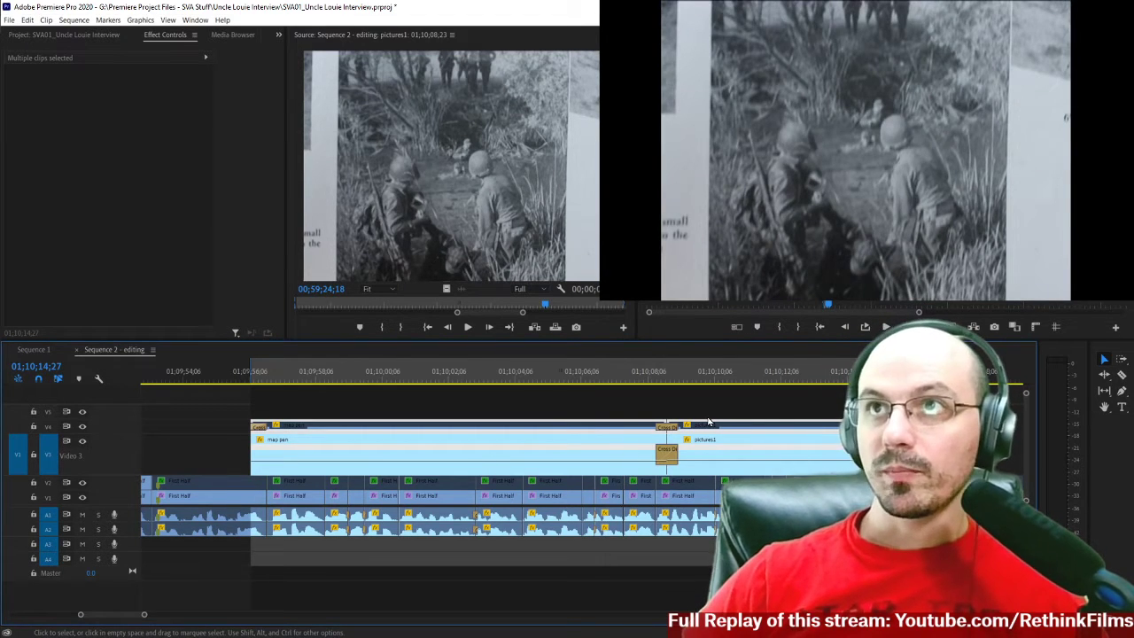
Examine the QuickTime presets offered by Render and Replace for the selected clips, then cancel.
left_click(80, 23)
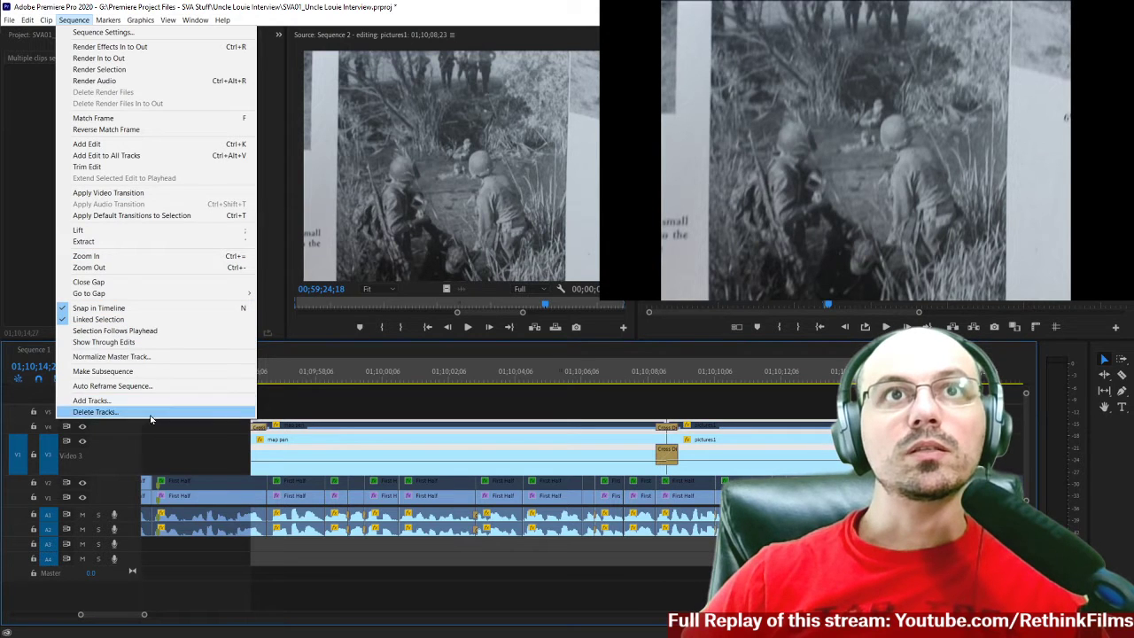
mouse_move(44, 21)
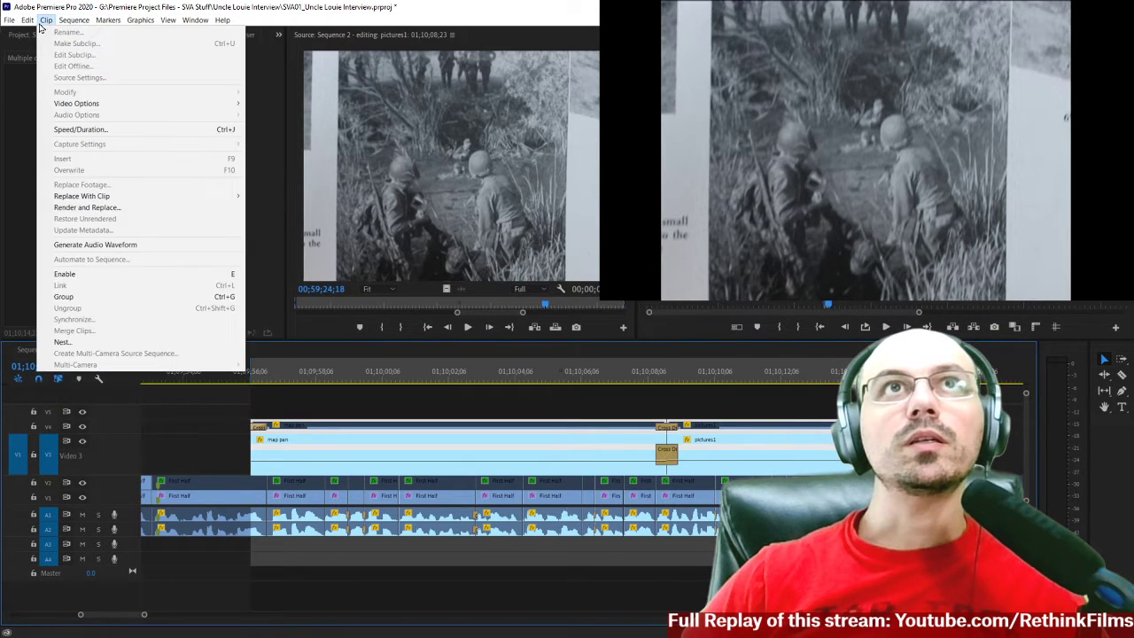
left_click(99, 209)
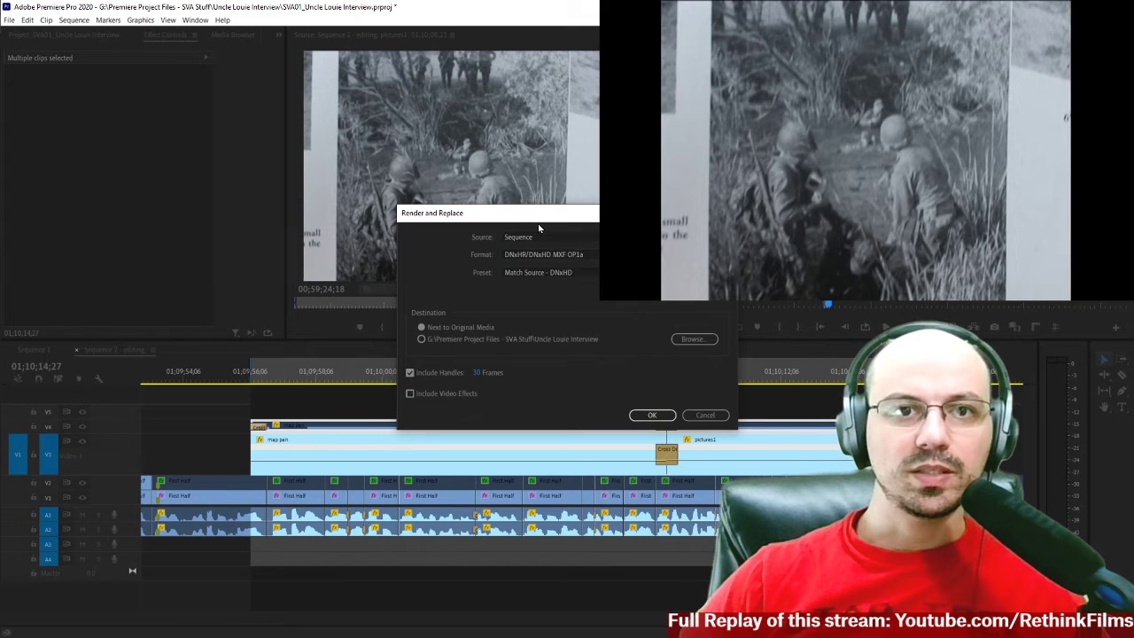
left_click_drag(628, 215, 287, 335)
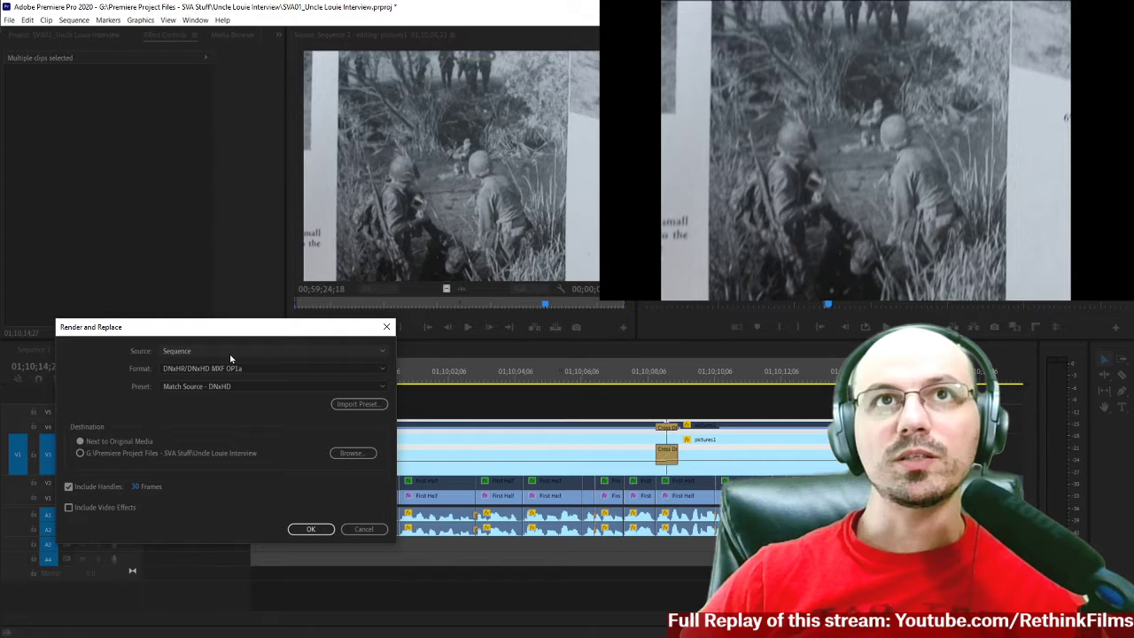
left_click(304, 369)
left_click(219, 406)
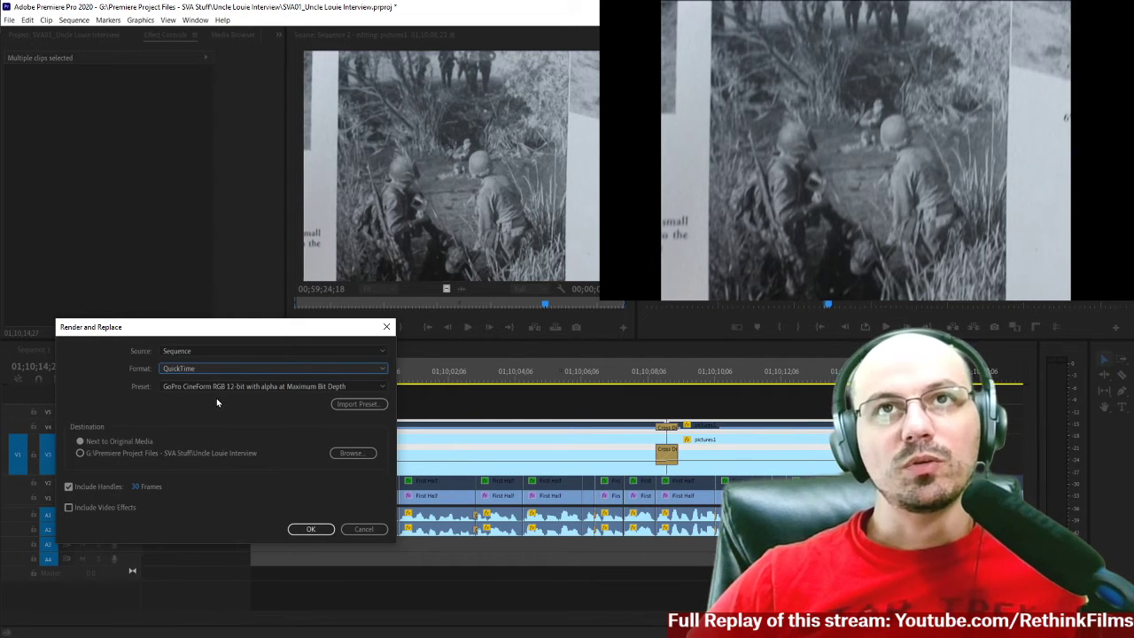
left_click(242, 387)
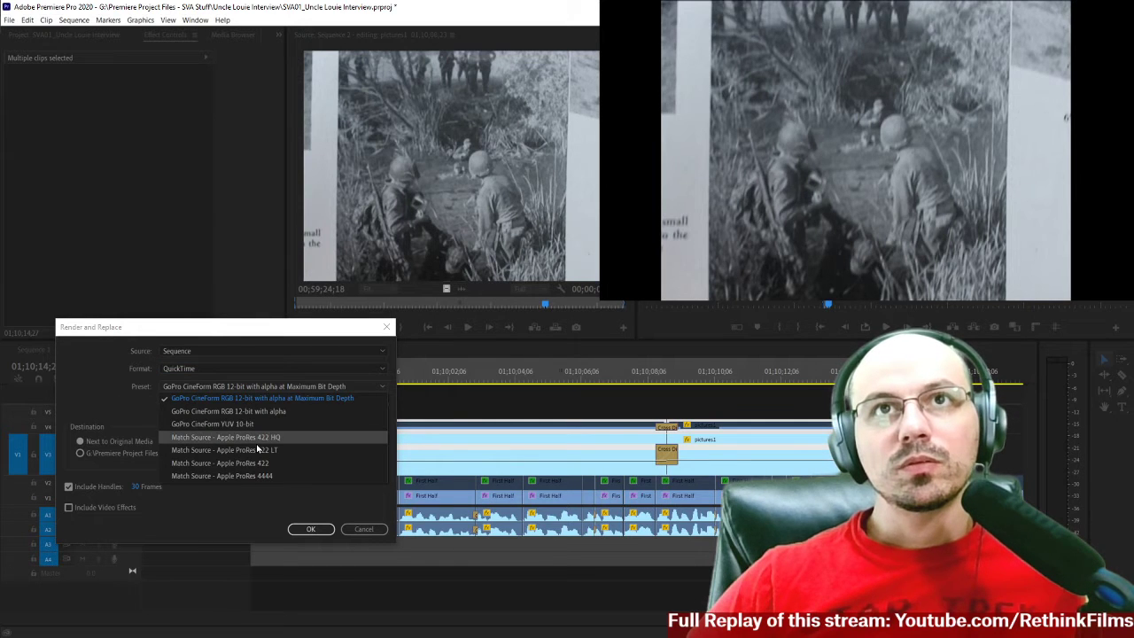
left_click(369, 530)
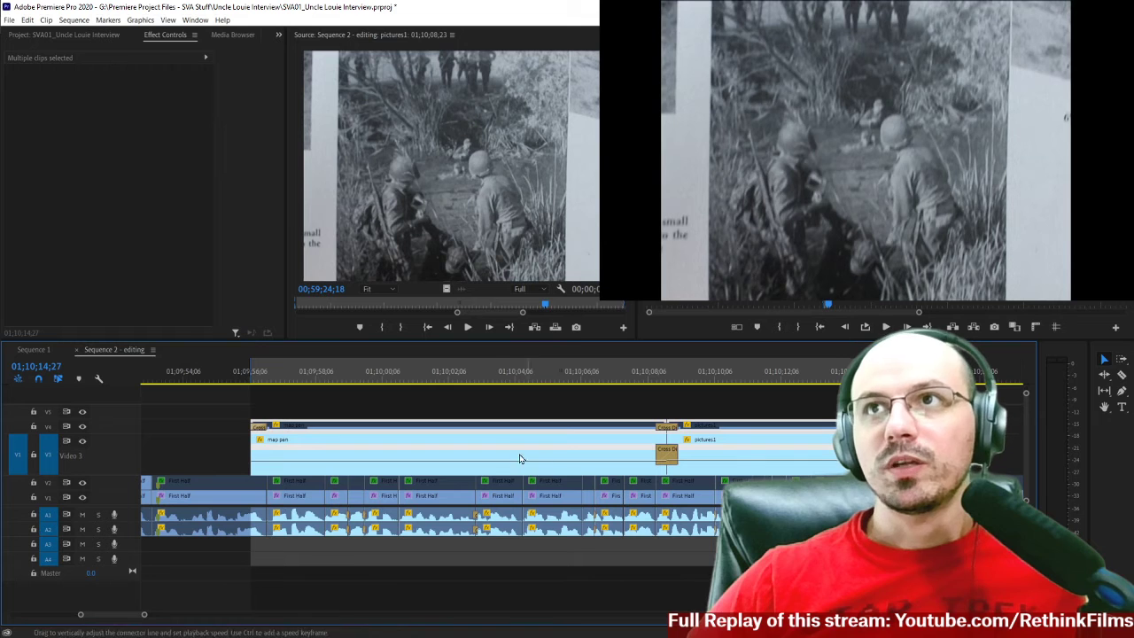
Check the file properties of the map pan clip on V3.
right_click(445, 453)
left_click(487, 620)
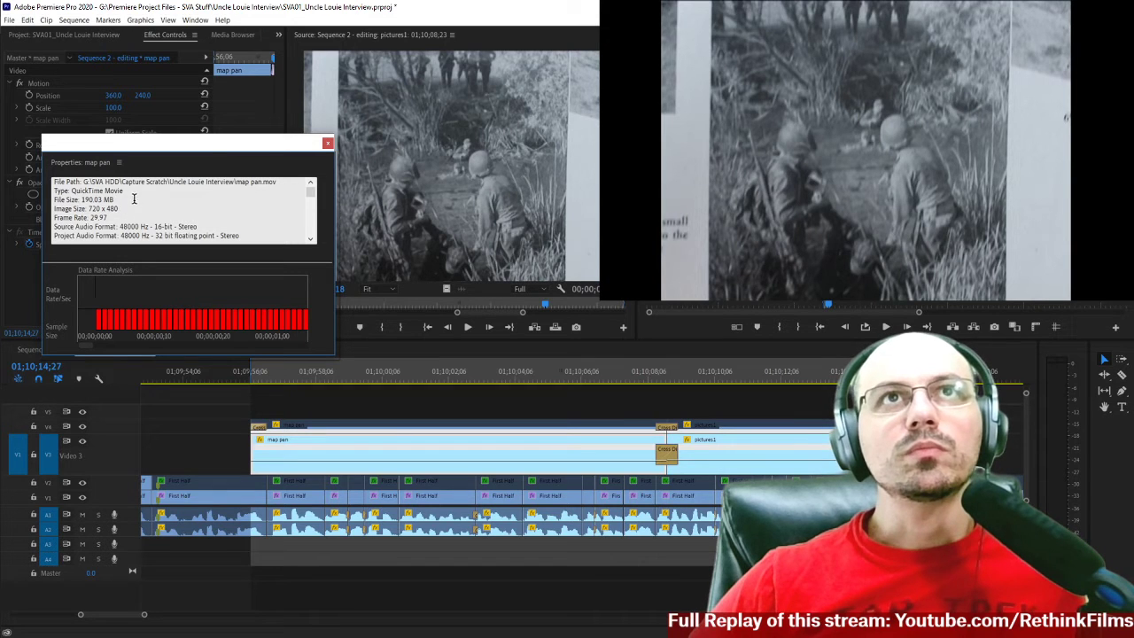
left_click(327, 142)
Review the media and format metadata columns of the original clips in the project bin.
left_click(89, 35)
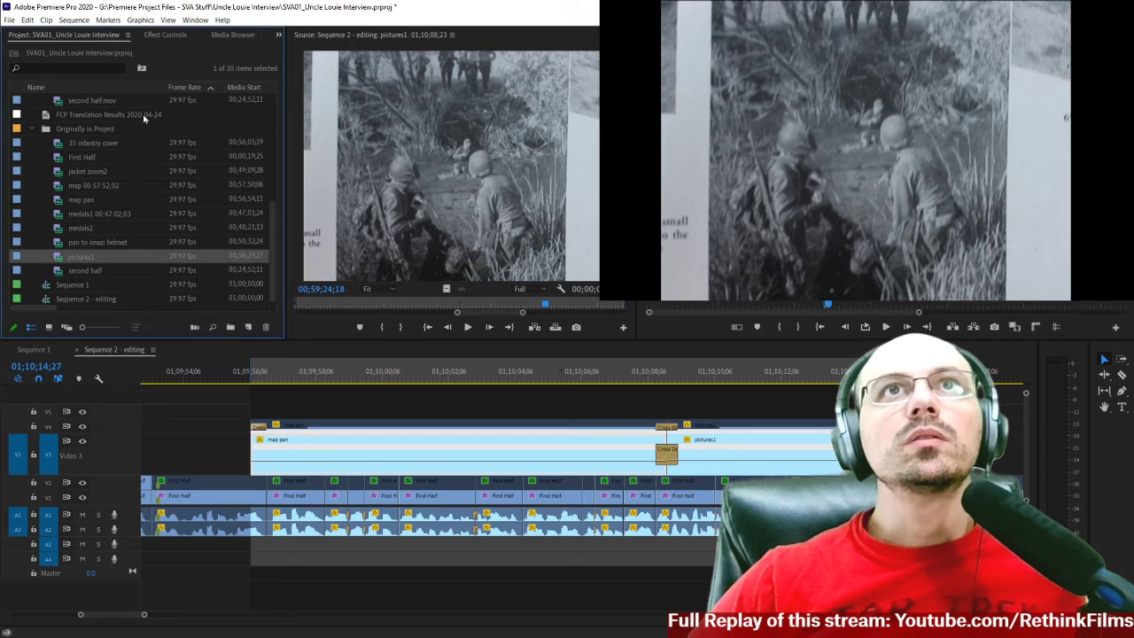
left_click_drag(284, 208, 548, 204)
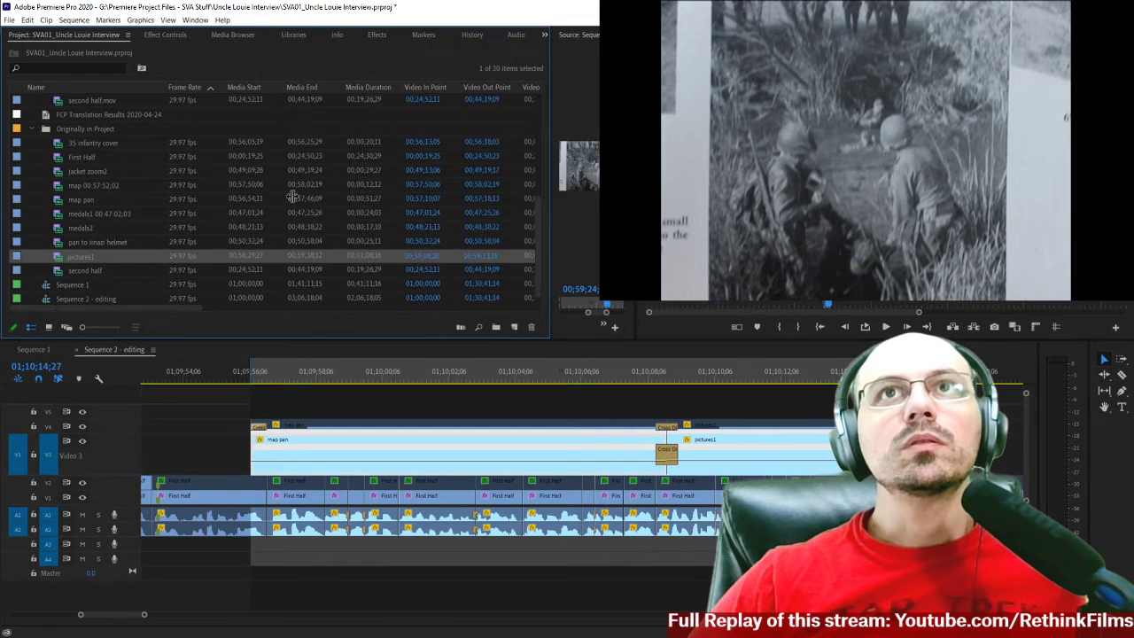
scroll(220, 194, "right", 3)
scroll(220, 193, "right", 6)
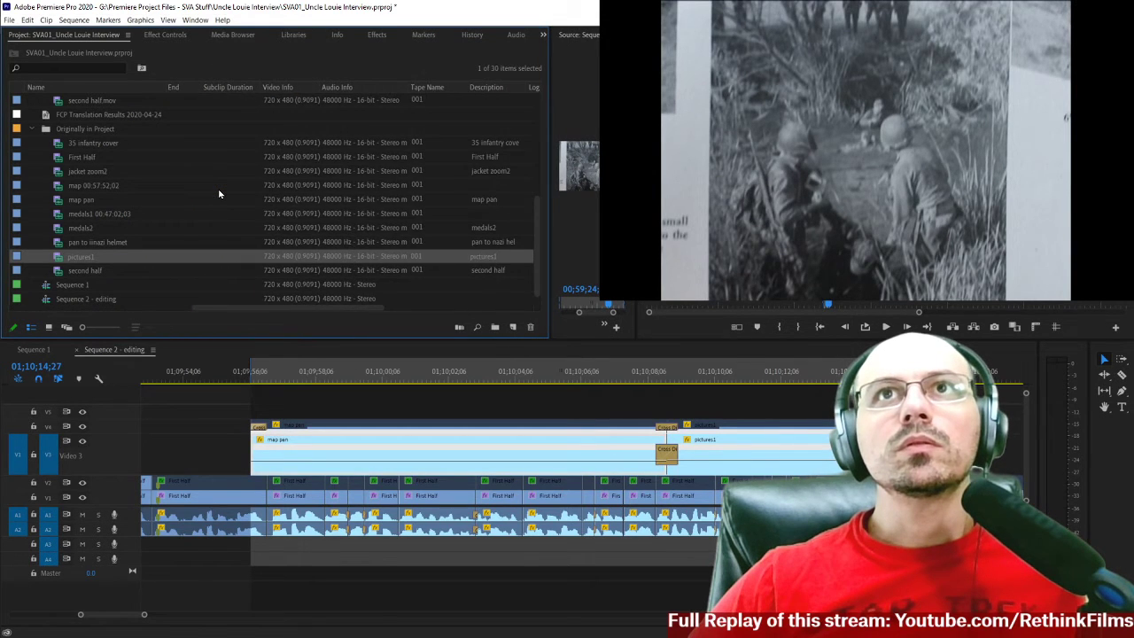
scroll(220, 193, "right", 6)
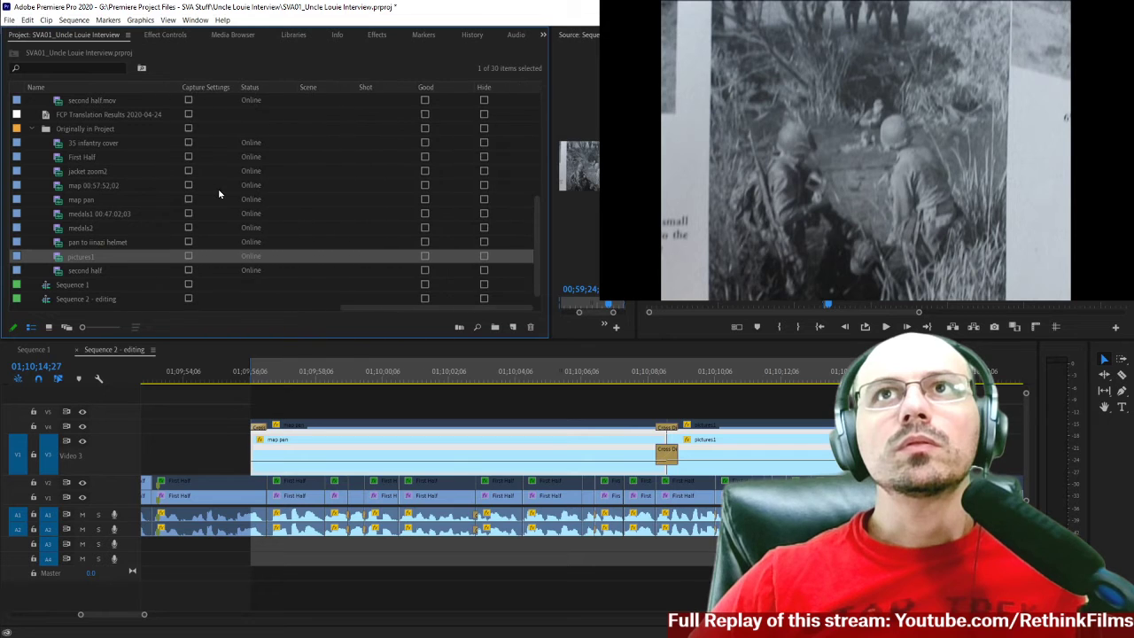
scroll(219, 194, "left", 6)
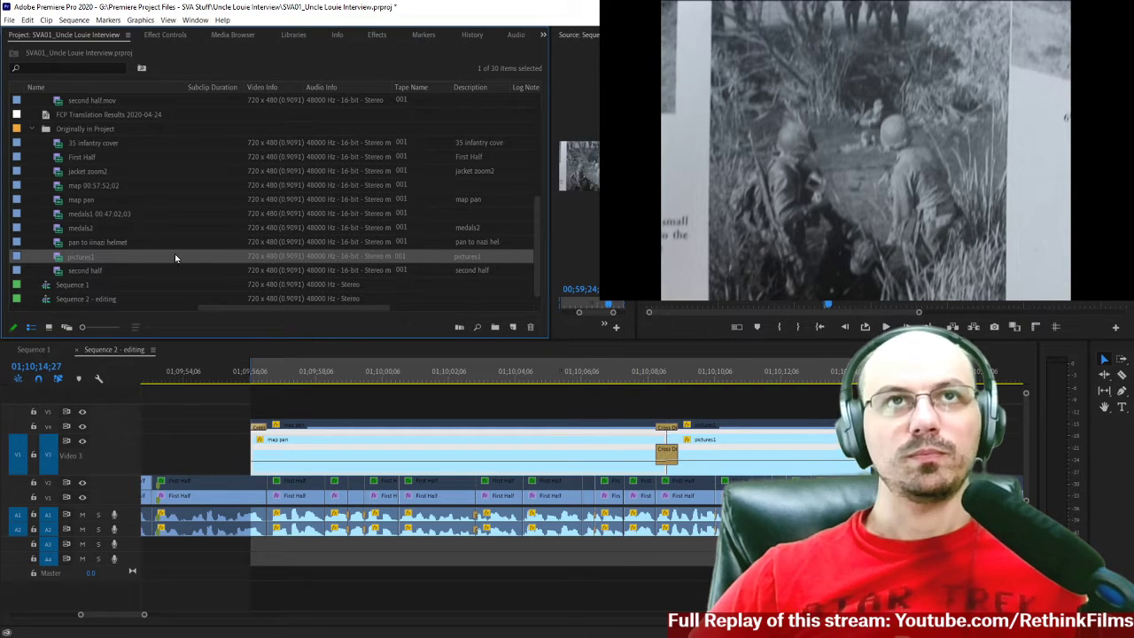
Check the file properties of the pictures1 source clip, including its QuickTime video and compressor details, and close them.
right_click(58, 264)
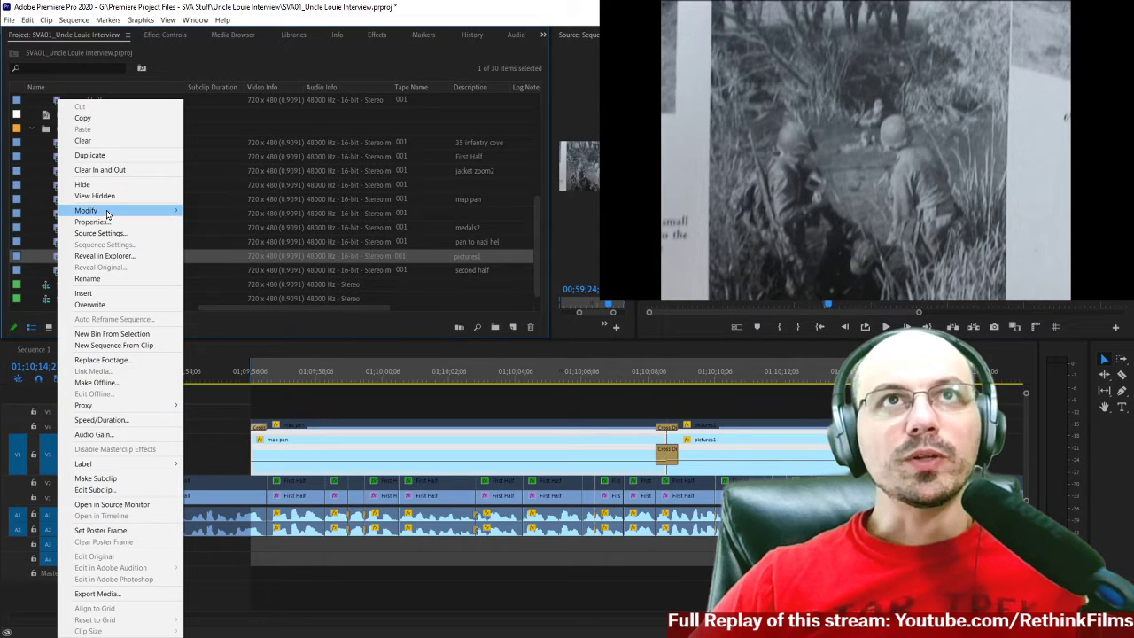
left_click(96, 222)
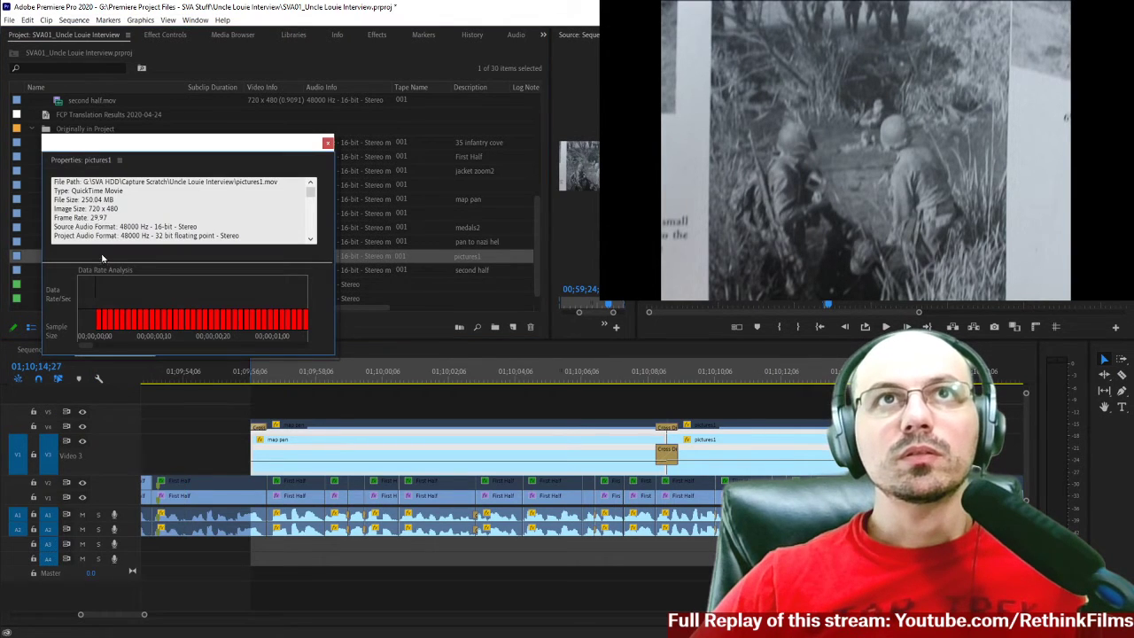
left_click(311, 240)
scroll(309, 240, "down", 8)
scroll(310, 189, "up", 8)
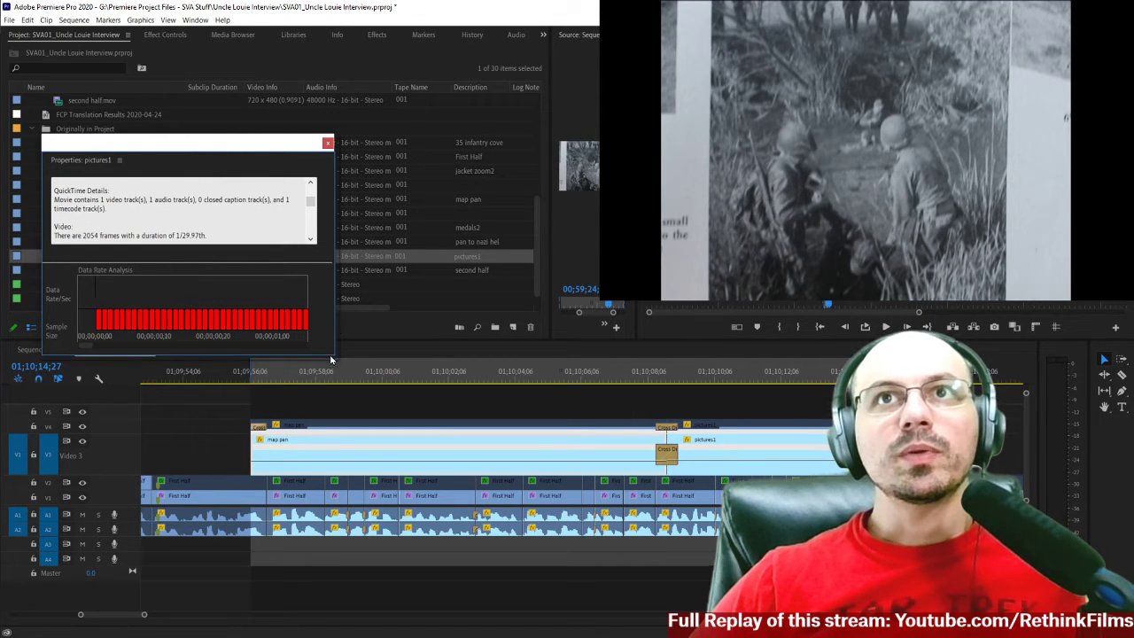
left_click_drag(326, 357, 296, 575)
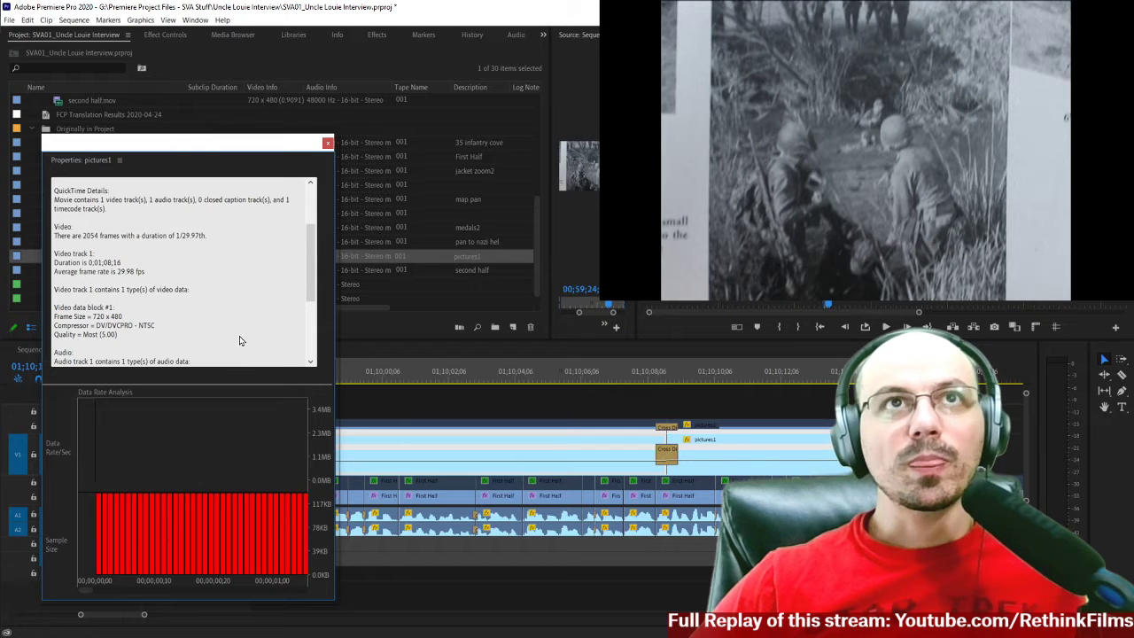
left_click(311, 185)
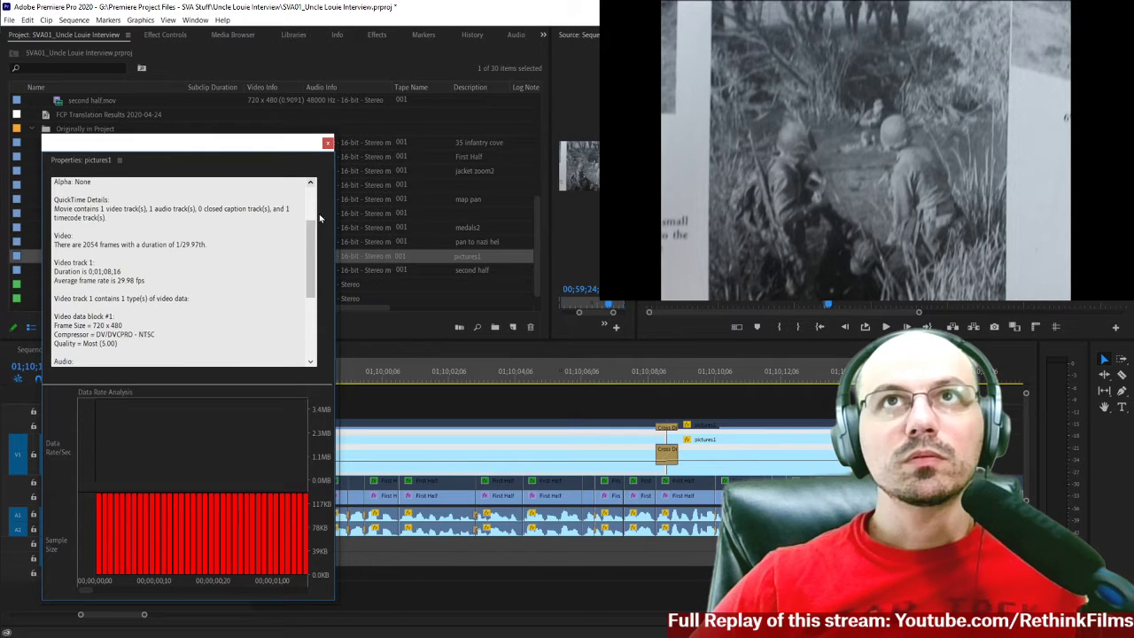
left_click_drag(312, 244, 302, 269)
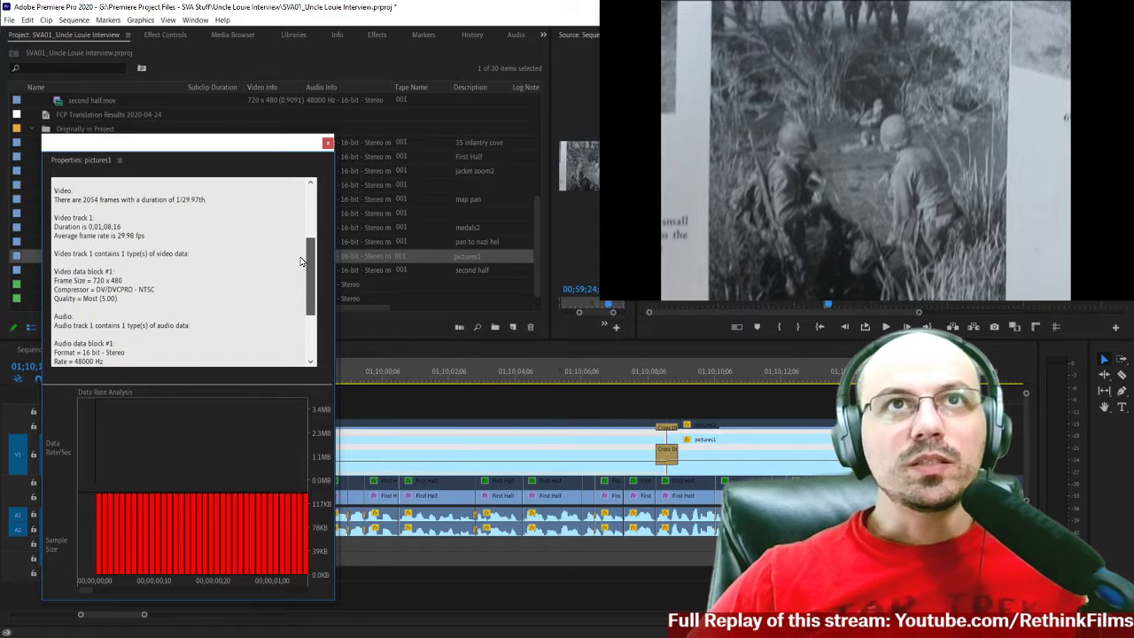
left_click_drag(301, 262, 304, 208)
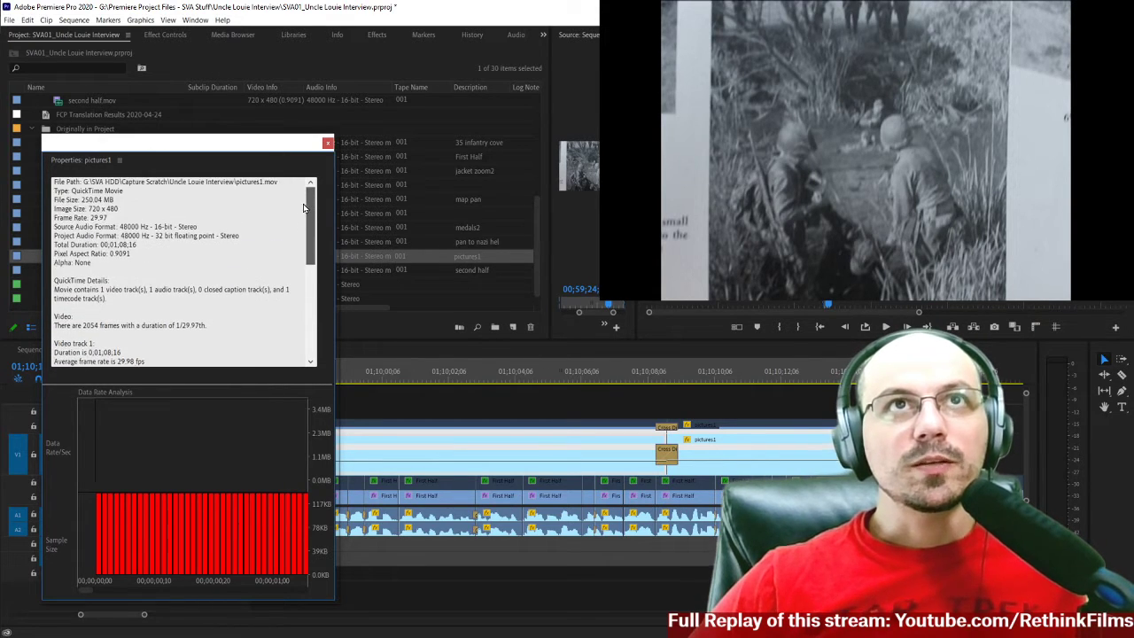
left_click(328, 143)
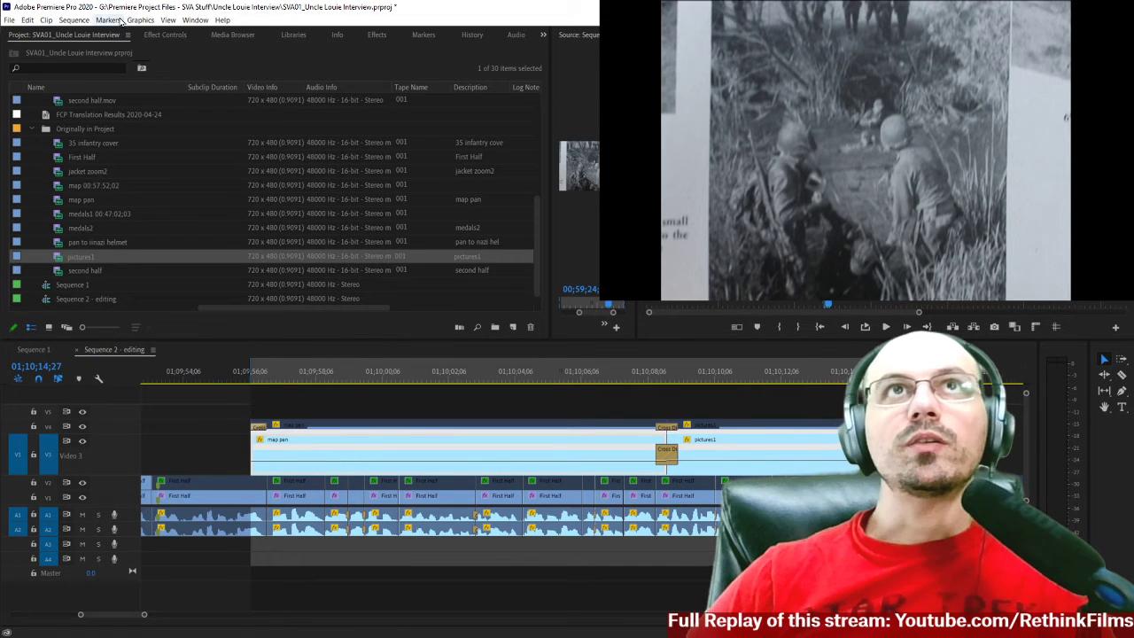
left_click(74, 19)
mouse_move(48, 18)
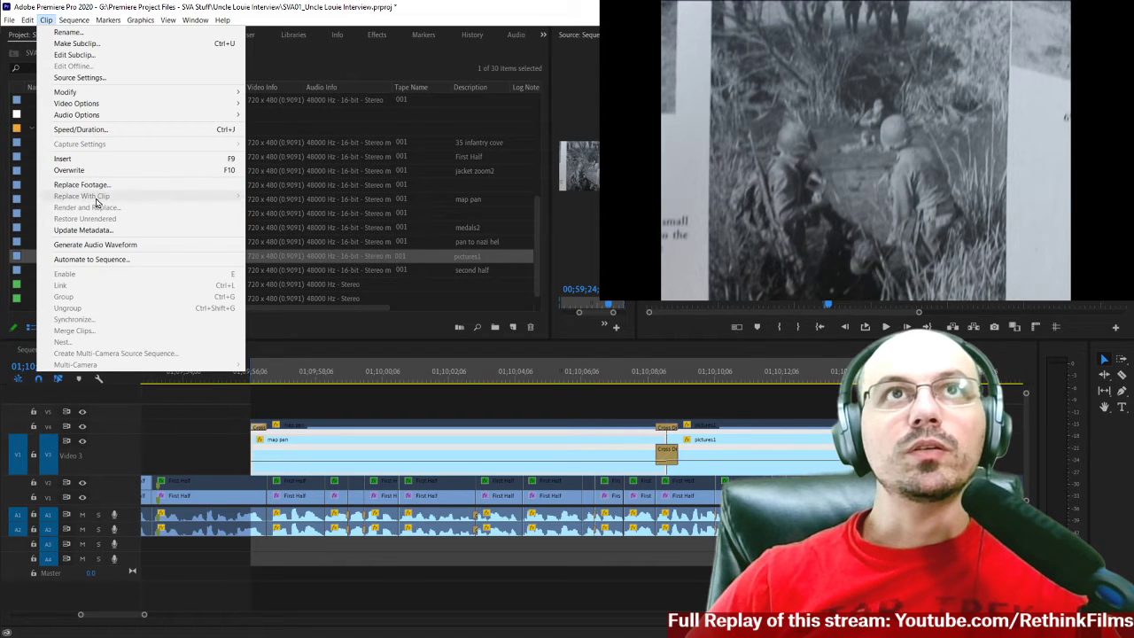
left_click(238, 437)
left_click(373, 452)
left_click_drag(222, 453, 307, 451)
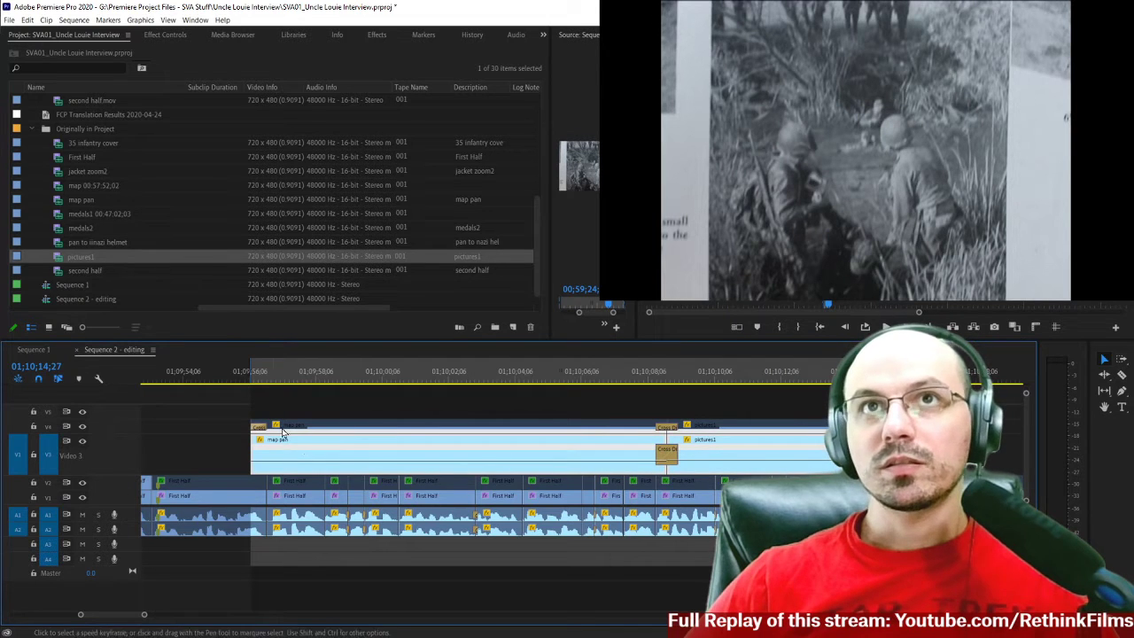
scroll(73, 38, "down", 2)
left_click(71, 21)
left_click(49, 21)
left_click(49, 21)
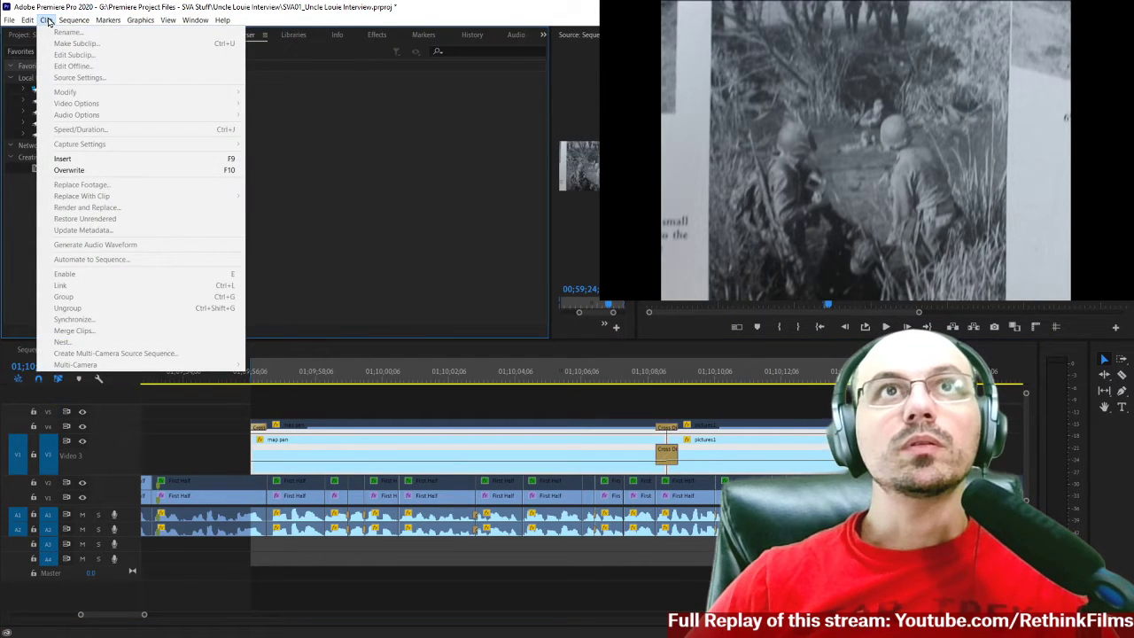
left_click(188, 416)
left_click(198, 451)
left_click(305, 453)
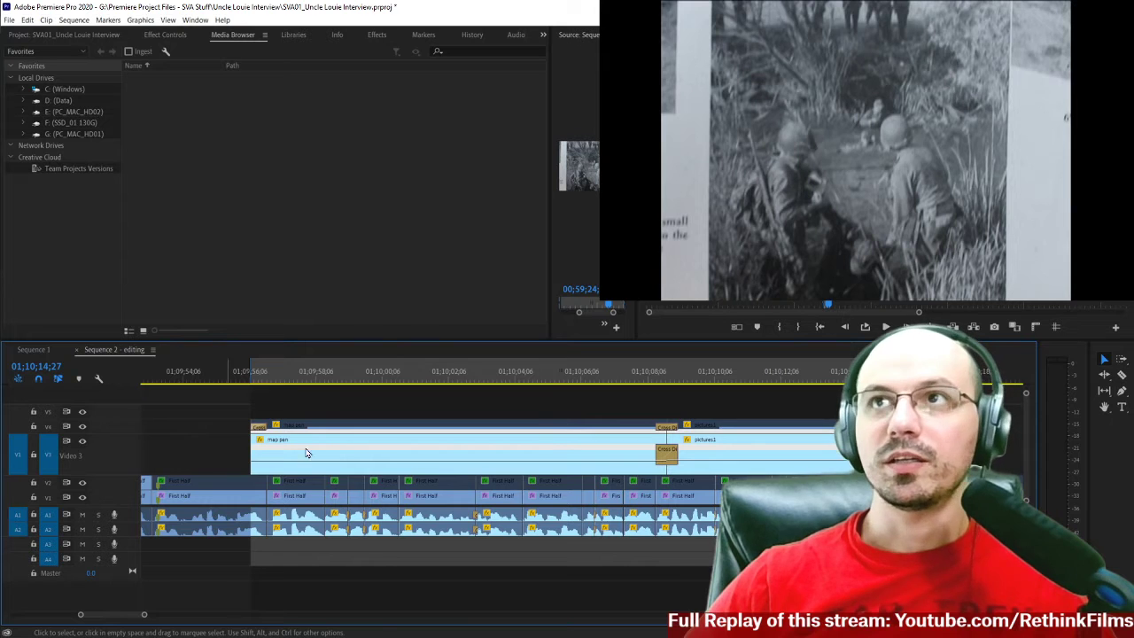
Start Render and Replace for the V3 map pan and pictures1 clips, with Sequence as the source and QuickTime as the format.
left_click(486, 382)
left_click_drag(209, 448, 797, 460)
left_click(47, 20)
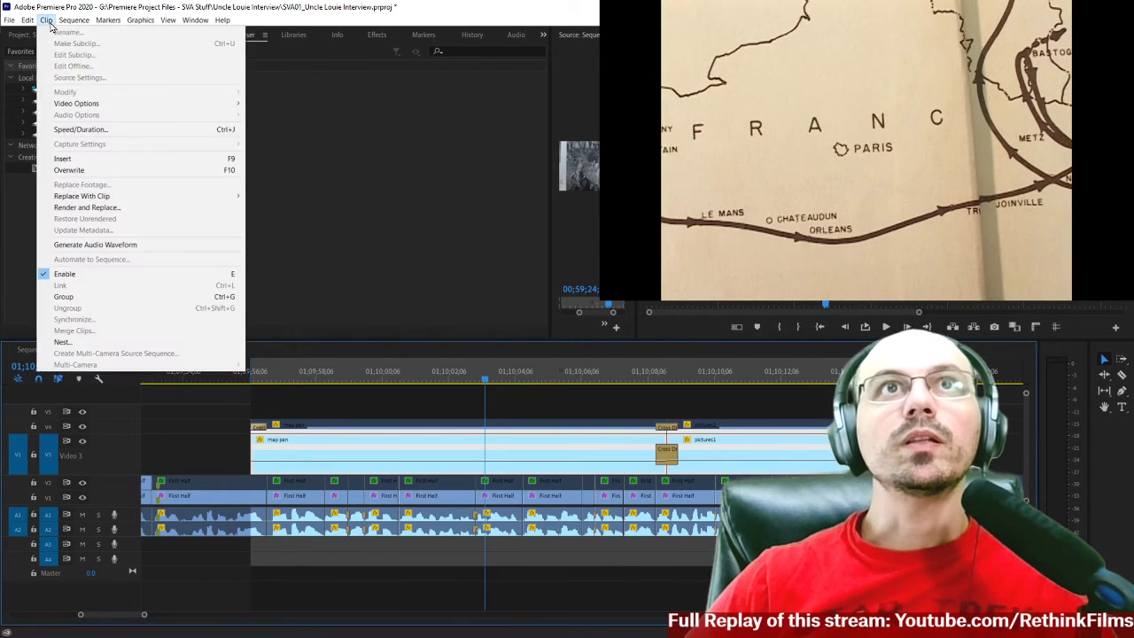
left_click(74, 217)
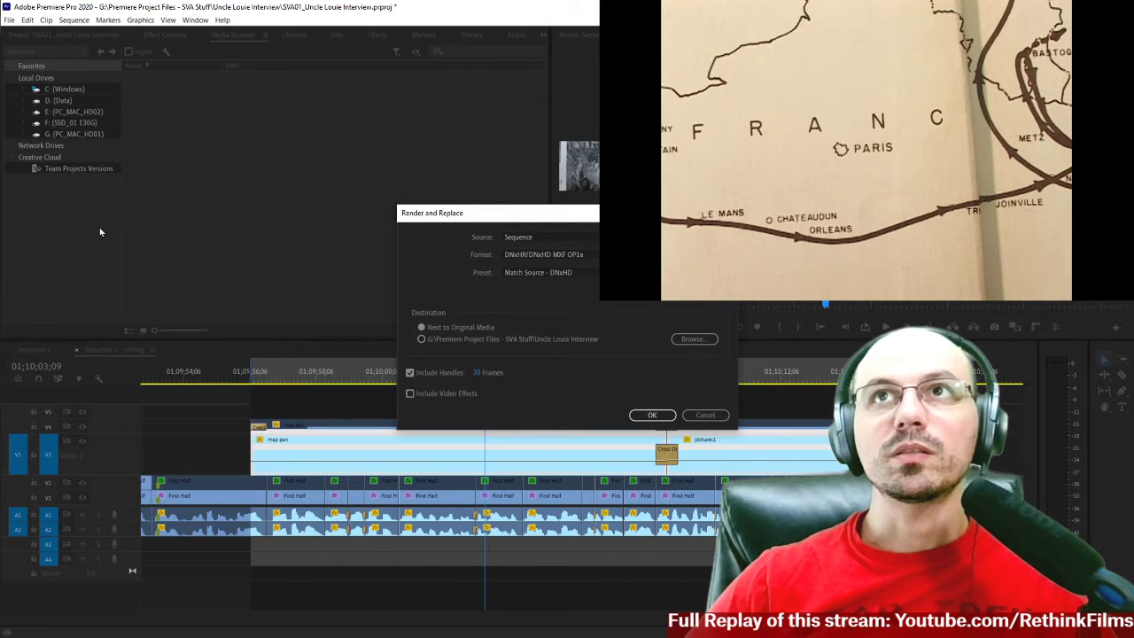
left_click_drag(556, 215, 209, 301)
left_click(197, 324)
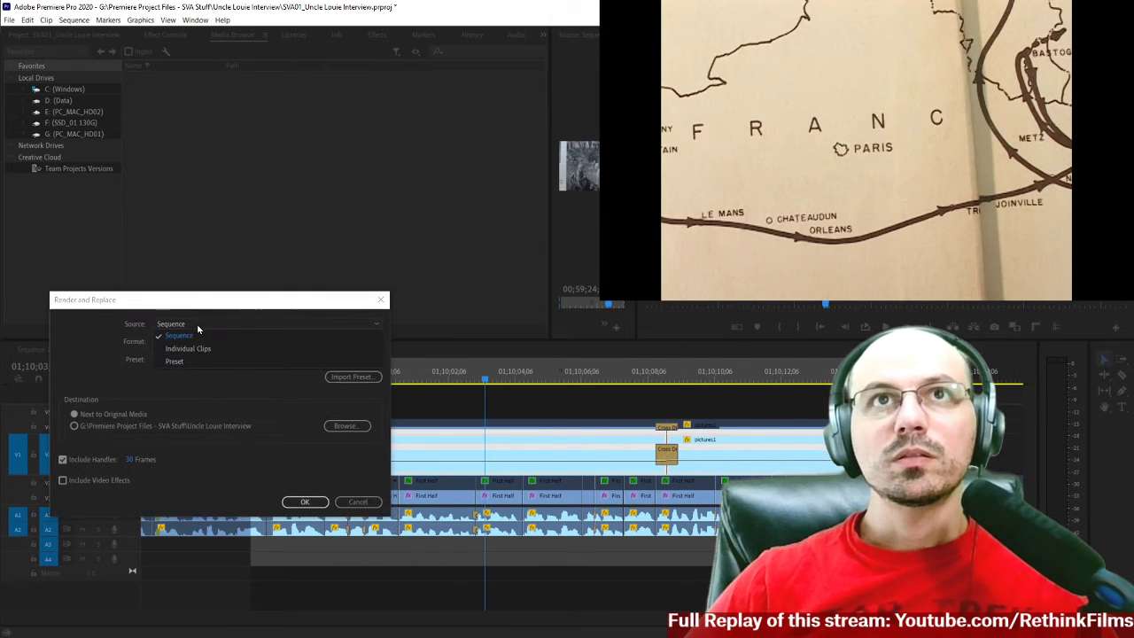
left_click(204, 335)
left_click(202, 342)
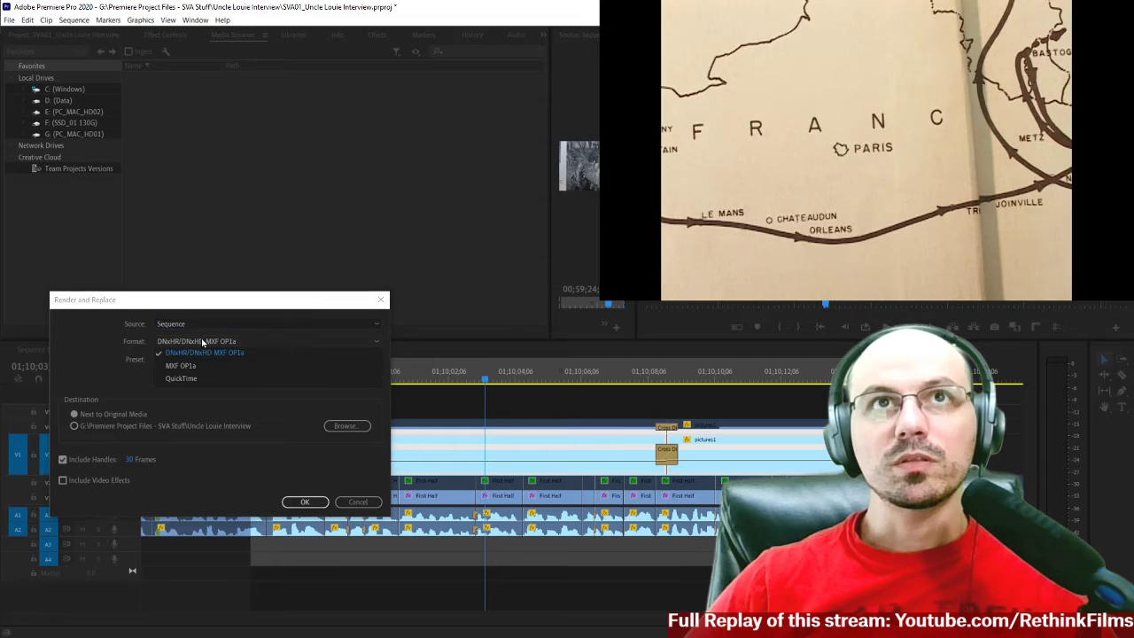
left_click(182, 378)
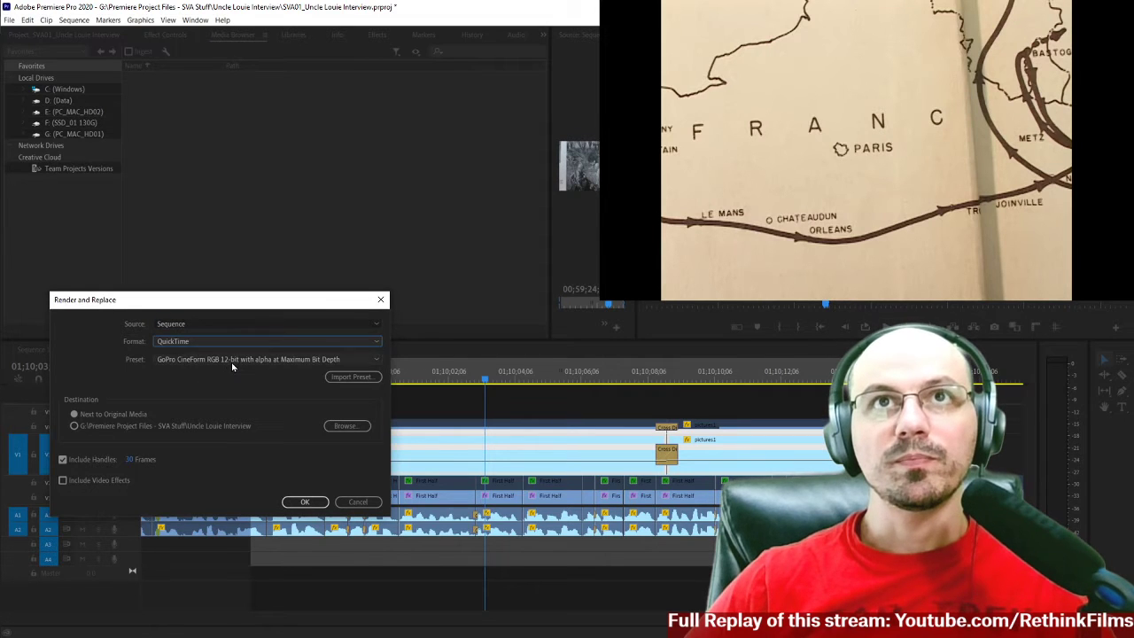
Review the QuickTime presets and try Preset as the render source, then set the source back to Sequence.
left_click(213, 360)
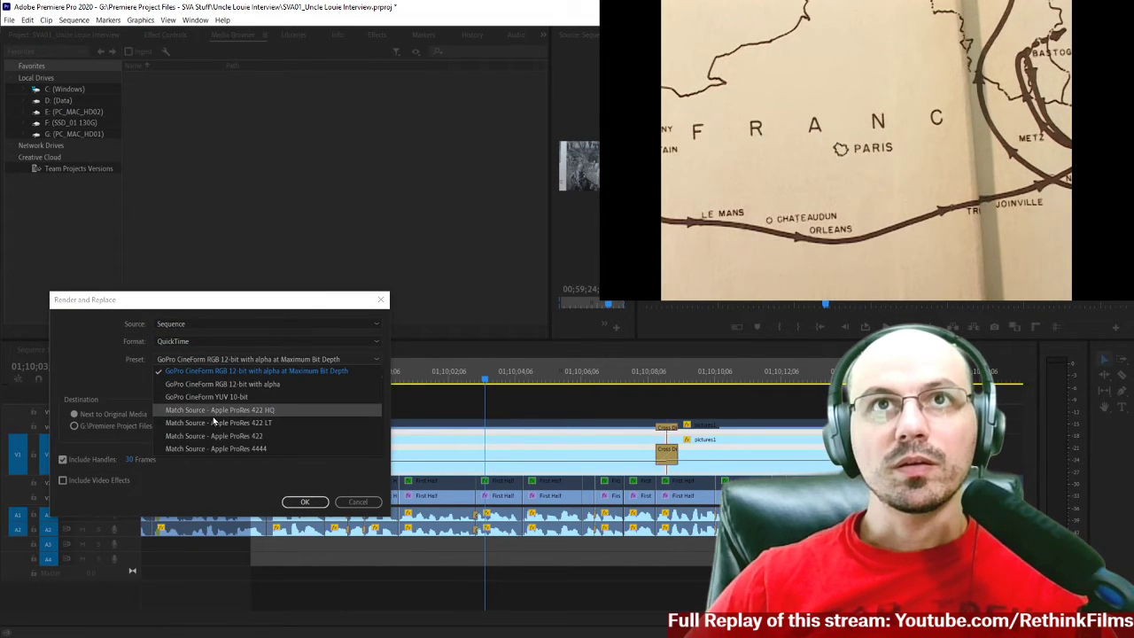
left_click(124, 376)
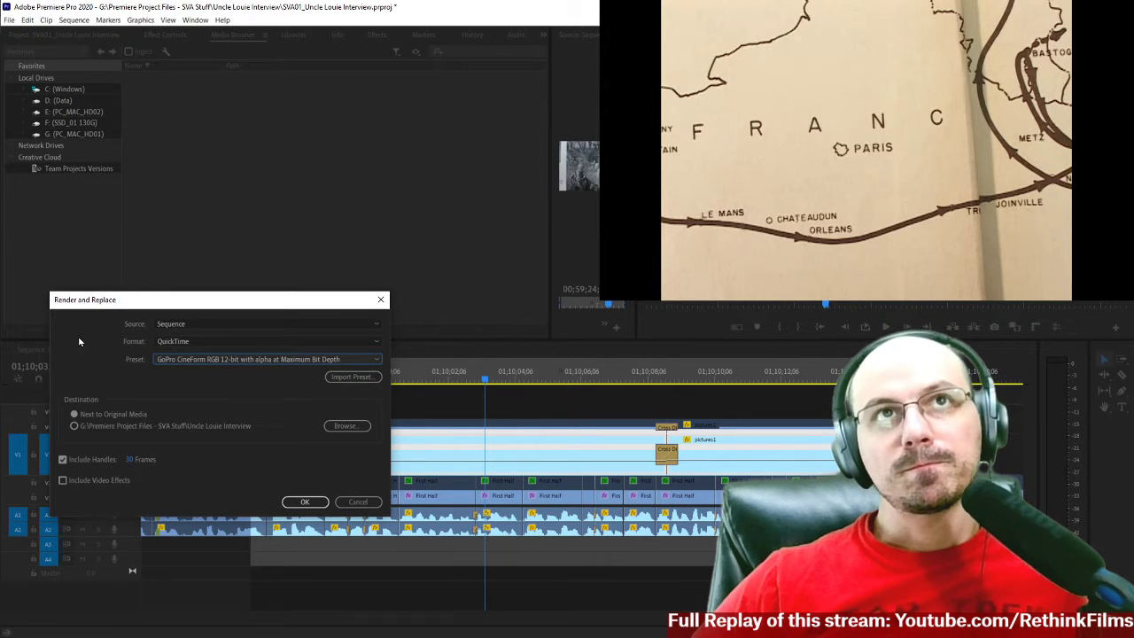
left_click(209, 324)
left_click(210, 324)
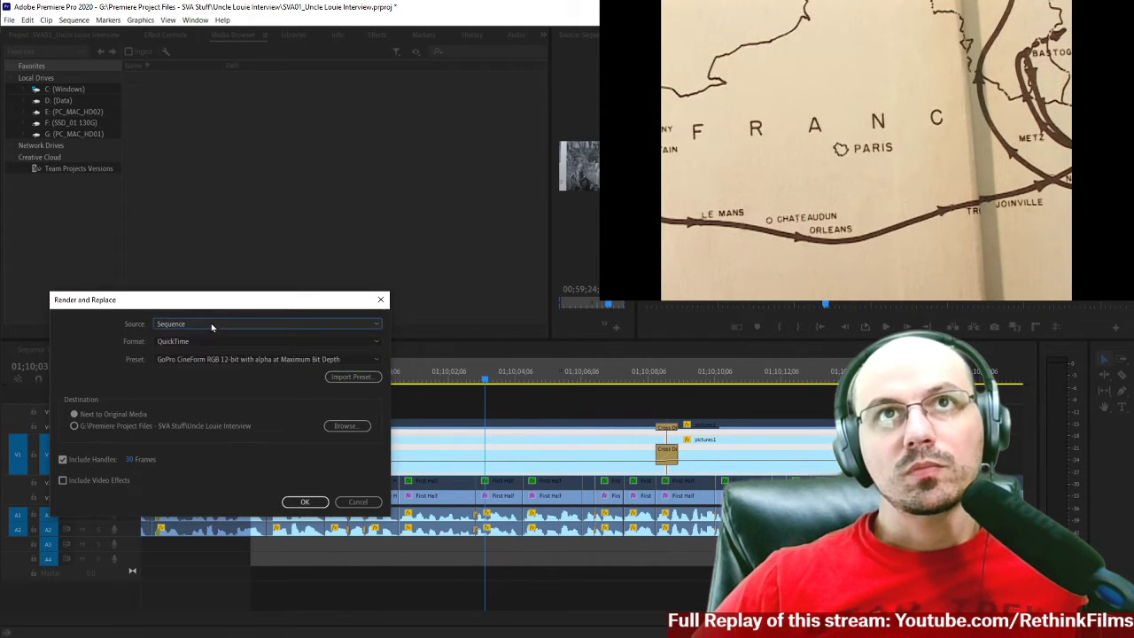
left_click(209, 323)
left_click(188, 362)
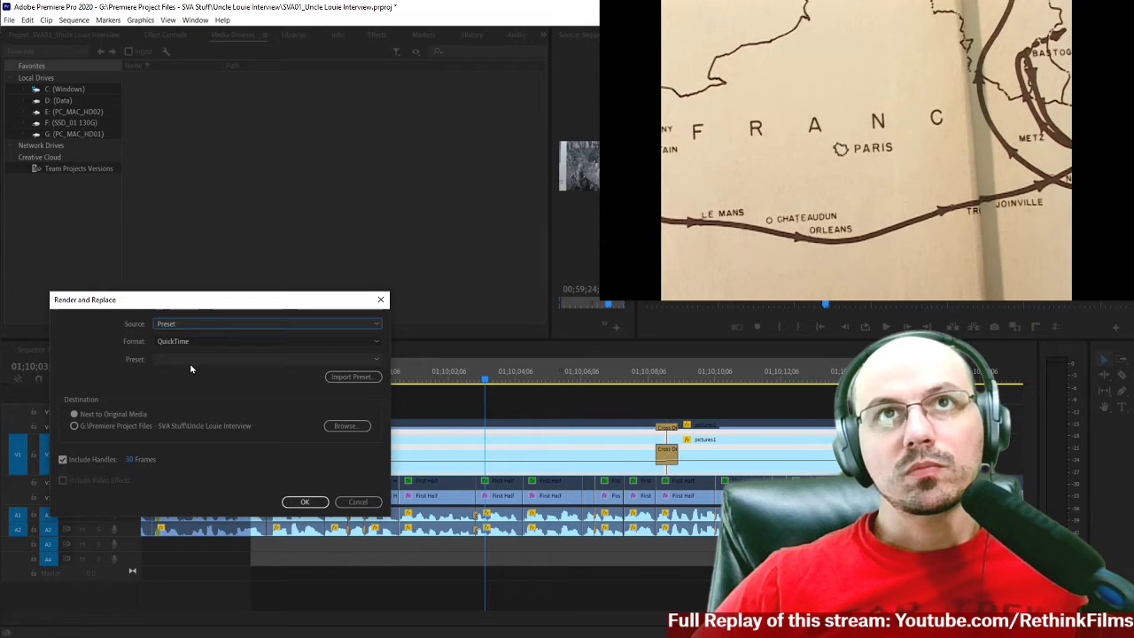
left_click(206, 341)
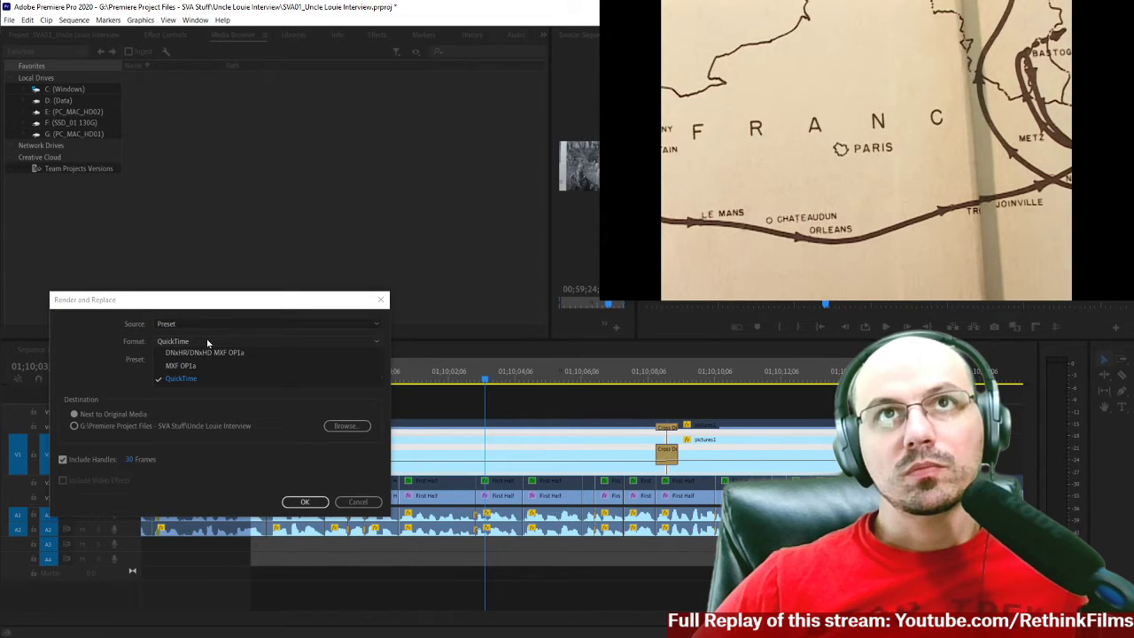
left_click(105, 367)
left_click(183, 325)
left_click(182, 335)
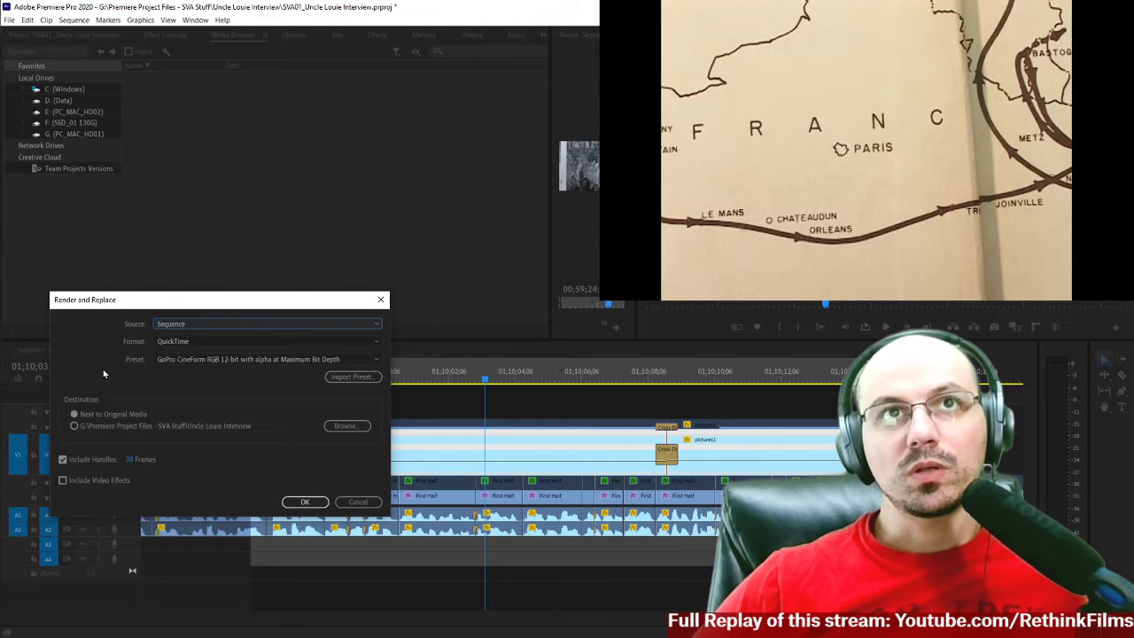
Render and replace the selected clips with the Match Source - Apple ProRes 422 LT preset, excluding handles and including video effects.
left_click(305, 359)
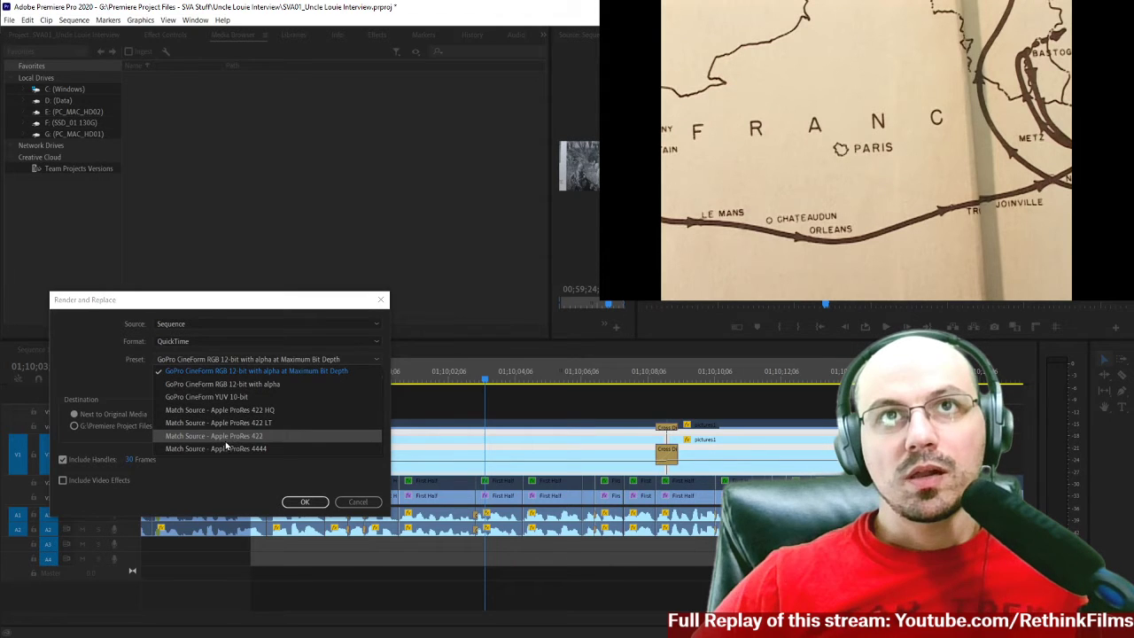
left_click(286, 423)
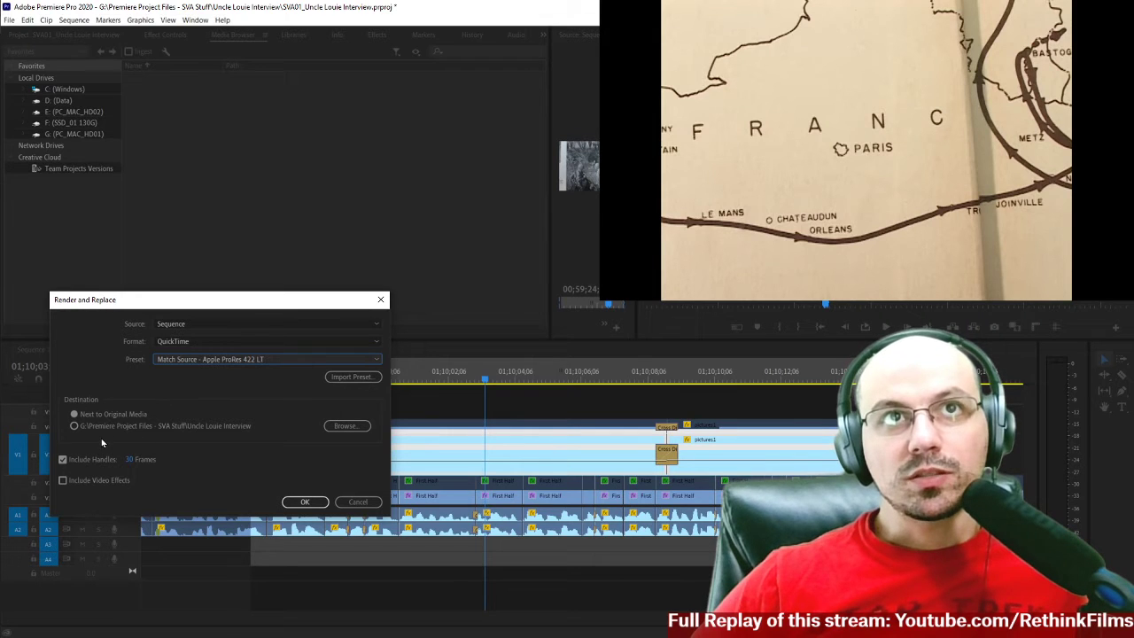
left_click(63, 461)
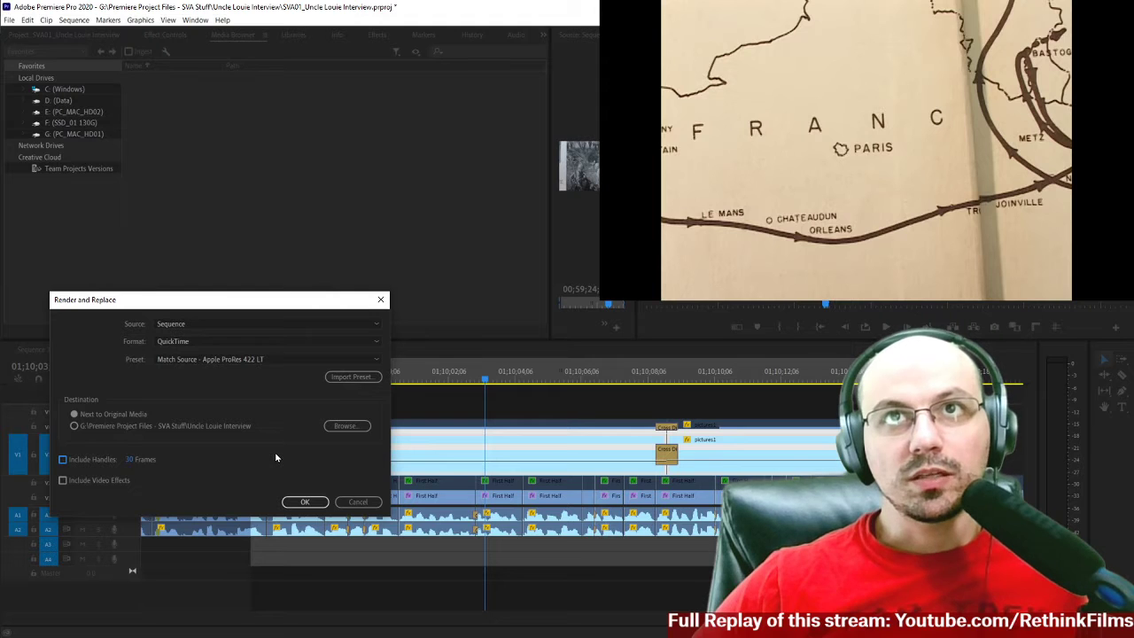
left_click(111, 480)
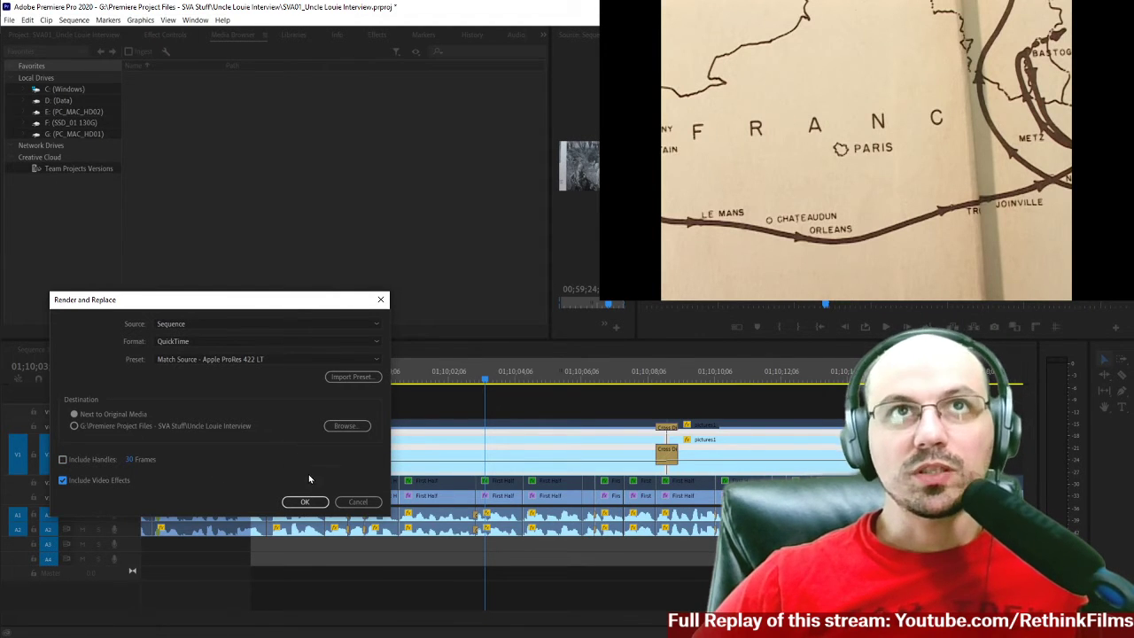
left_click(303, 503)
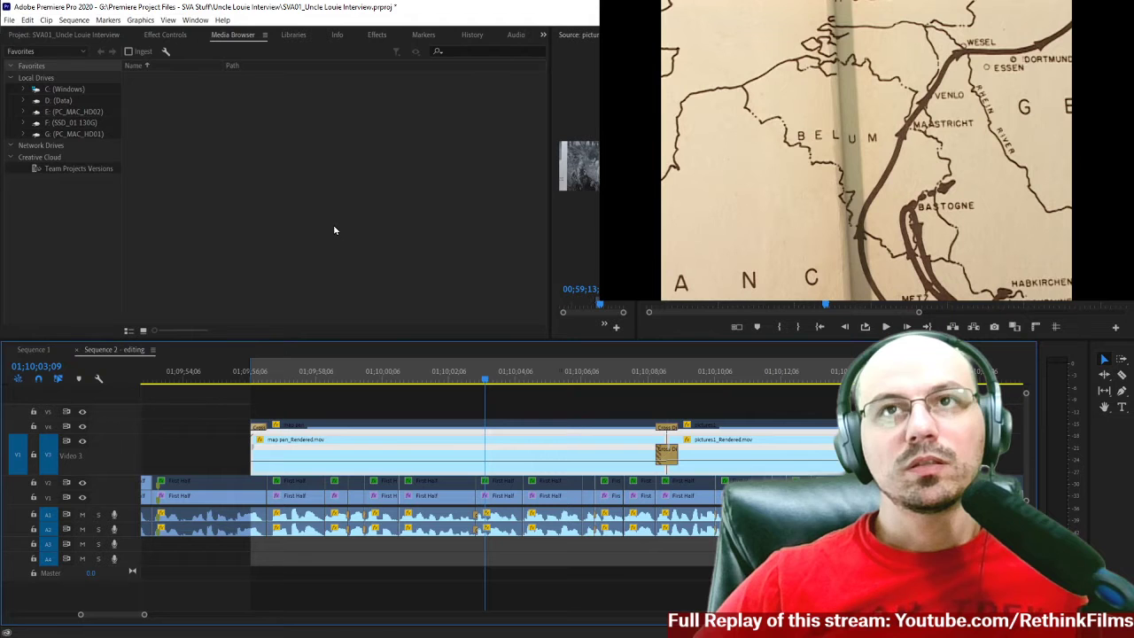
Play the rendered map pan clip on V3 from its start and replay it to check the render quality.
left_click_drag(461, 380, 267, 388)
key("space")
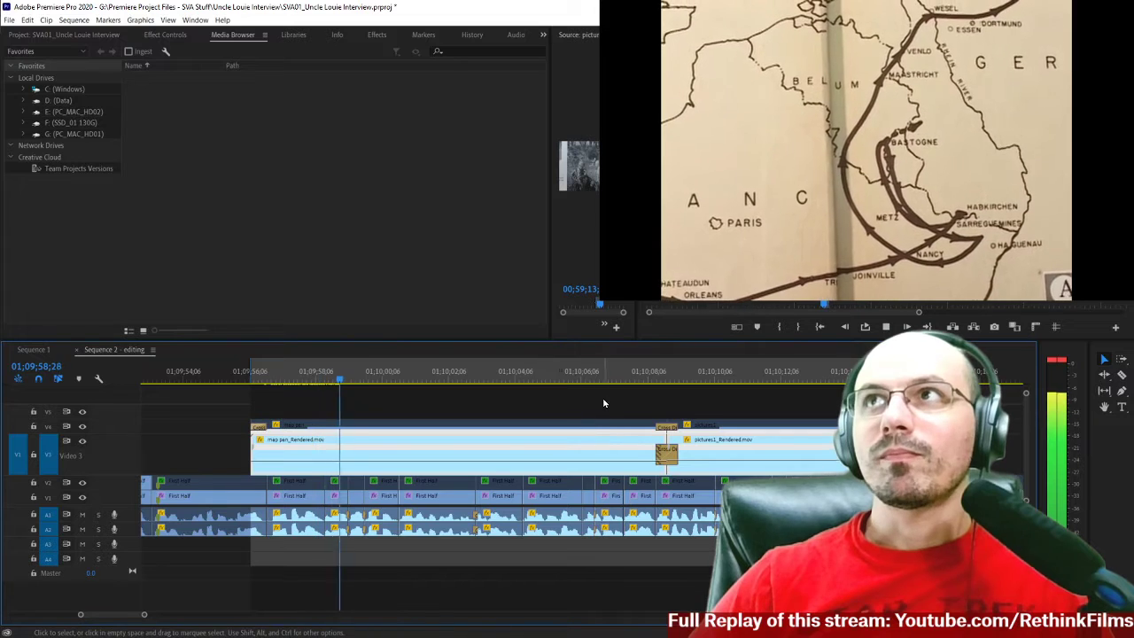
scroll(603, 398, "down", 3)
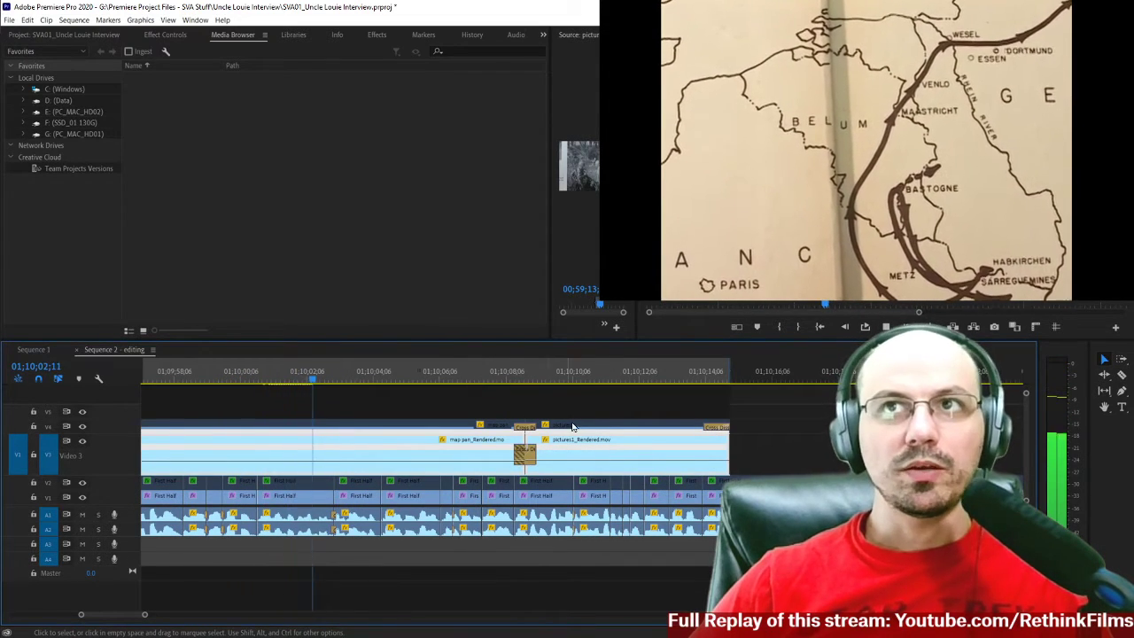
key("space")
key("space")
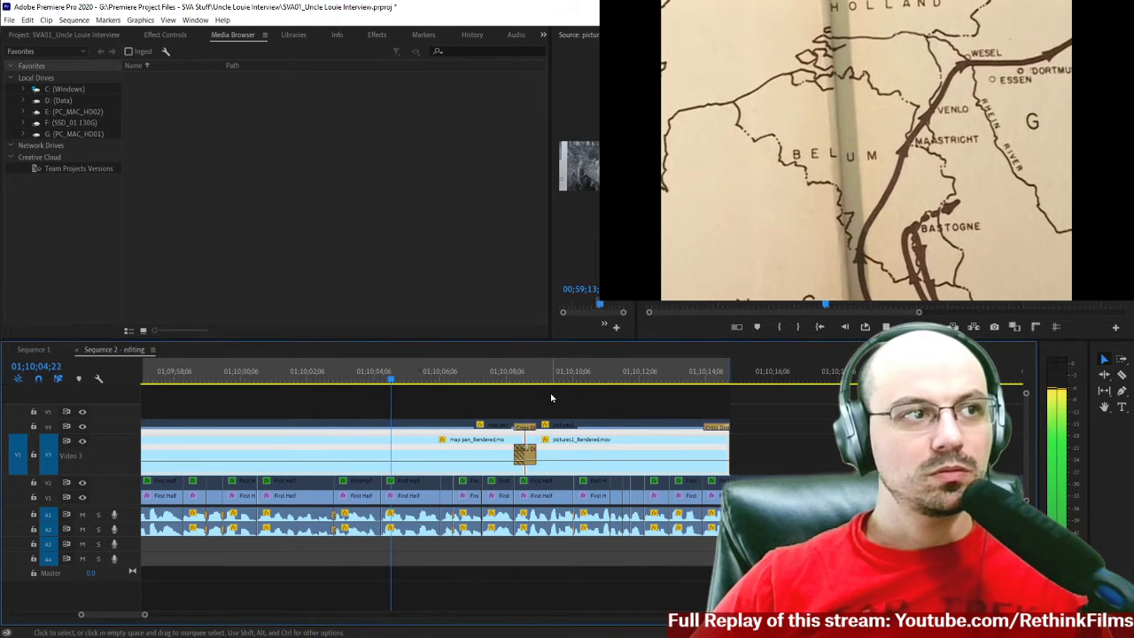
key("space")
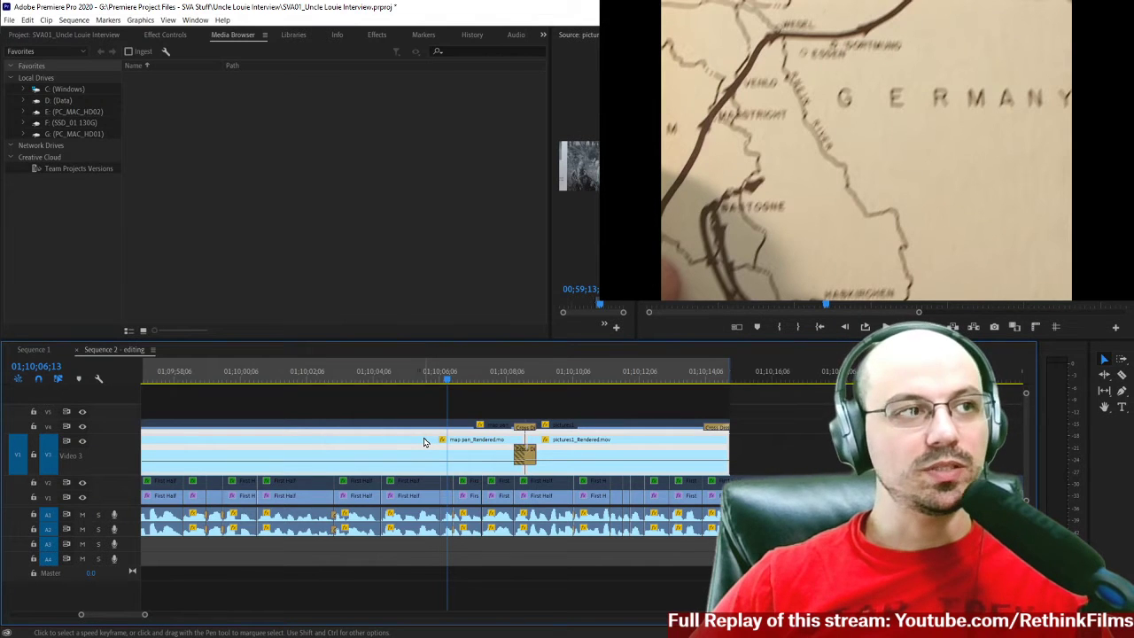
left_click_drag(394, 382, 366, 388)
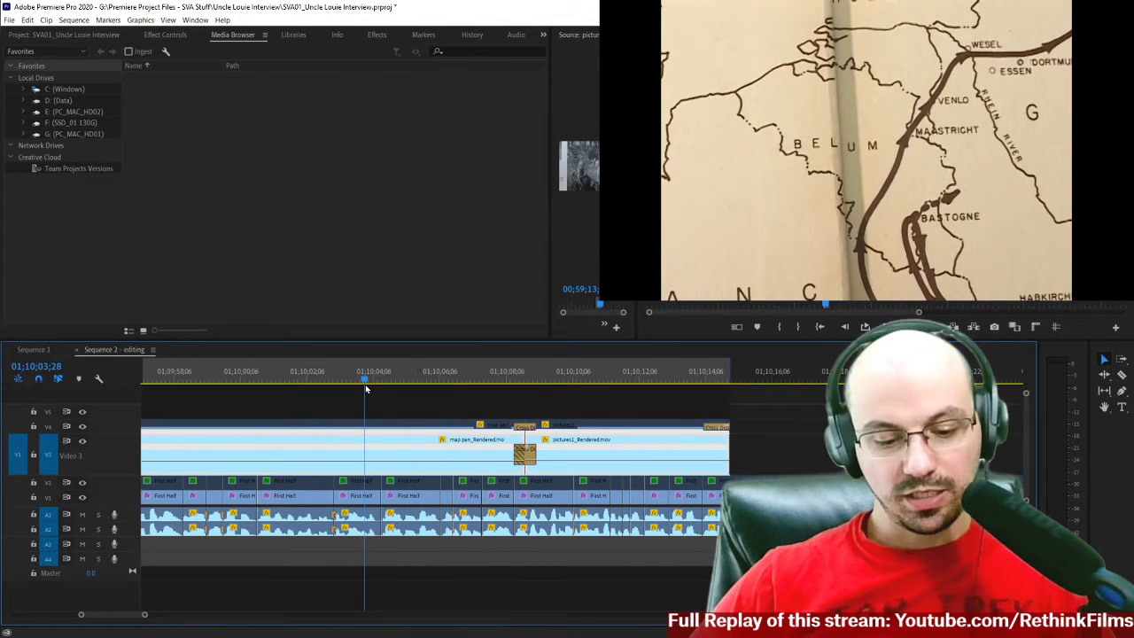
scroll(366, 388, "up", 5)
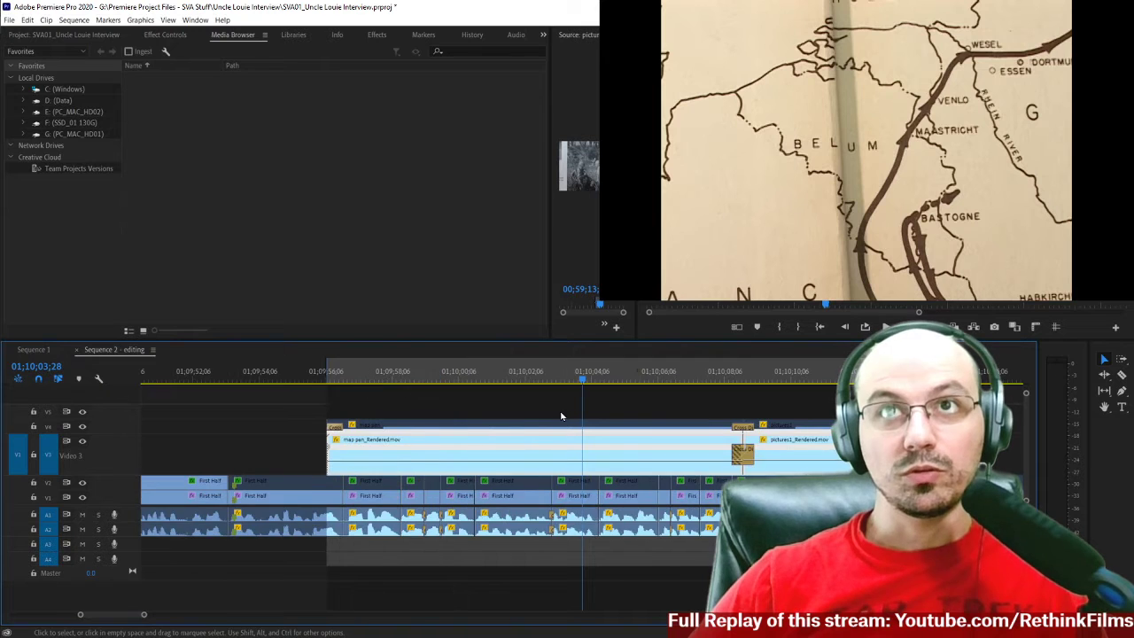
scroll(561, 416, "down", 5)
scroll(234, 386, "up", 3)
left_click(236, 383)
key("space")
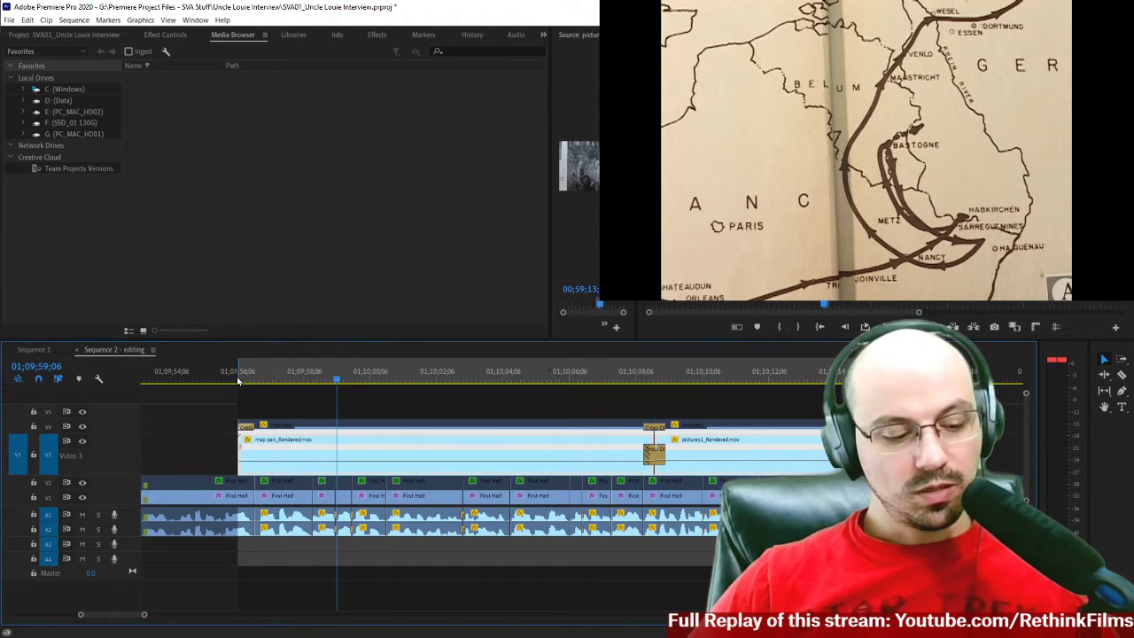
Undo the render and replace, play the original map pan clip for comparison, and return the playhead to its start.
key("ctrl+z")
left_click_drag(252, 382, 235, 379)
key("space")
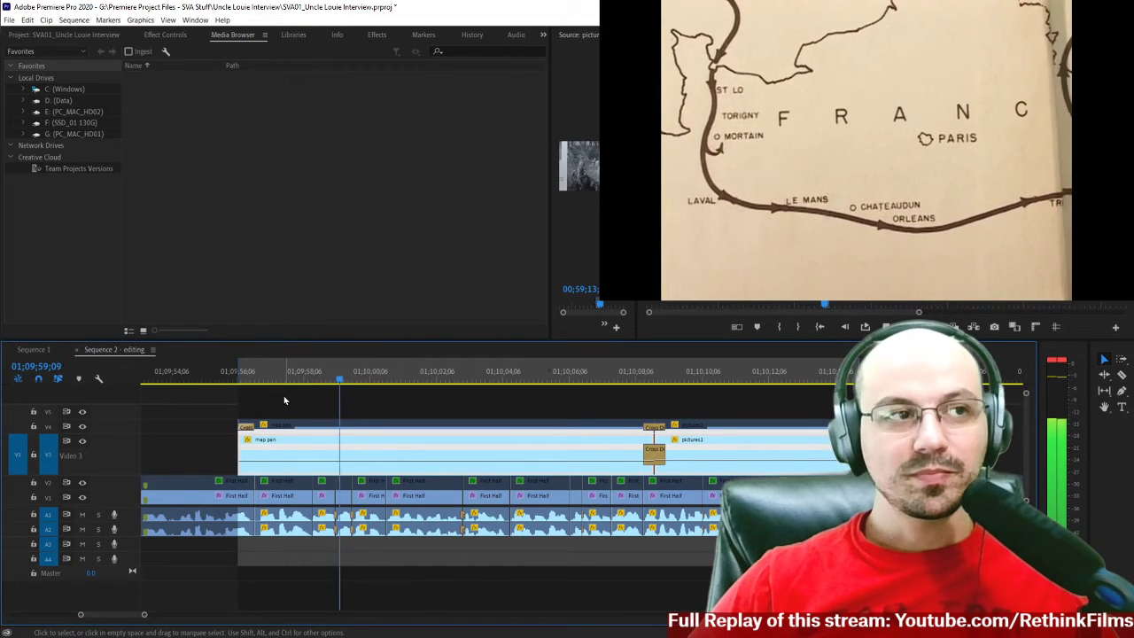
left_click(235, 388)
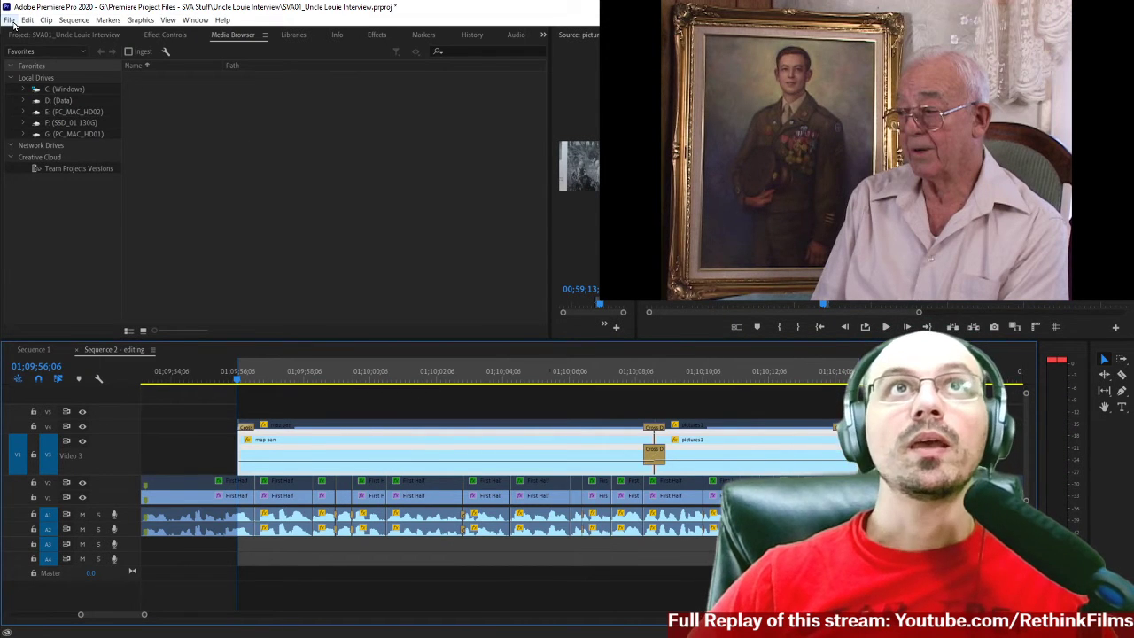
left_click(10, 20)
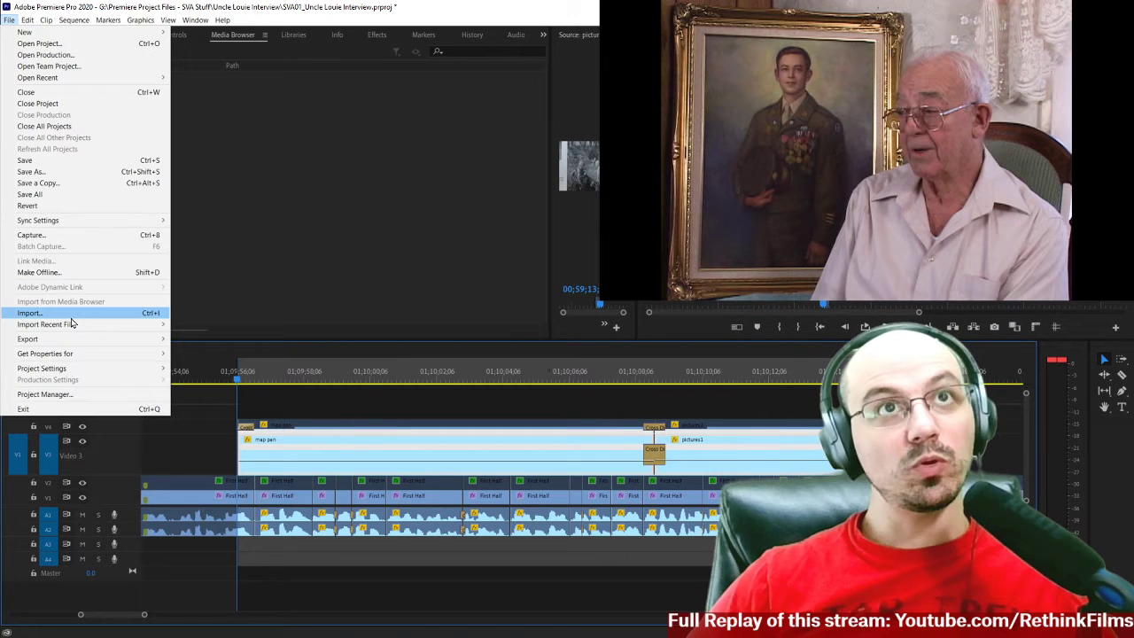
mouse_move(162, 340)
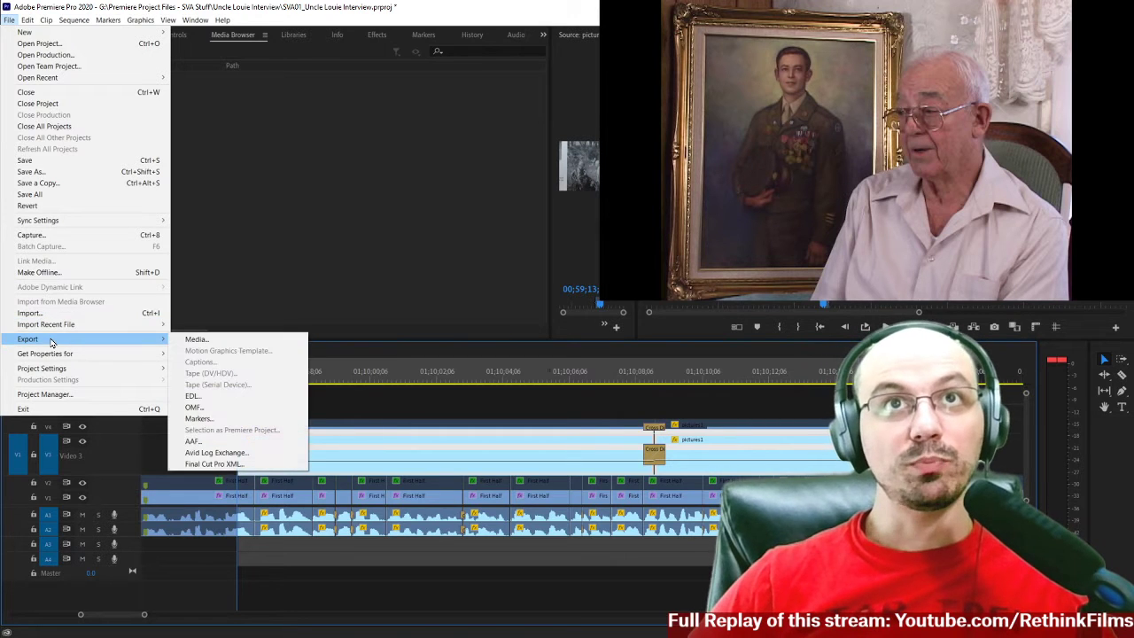
left_click(211, 342)
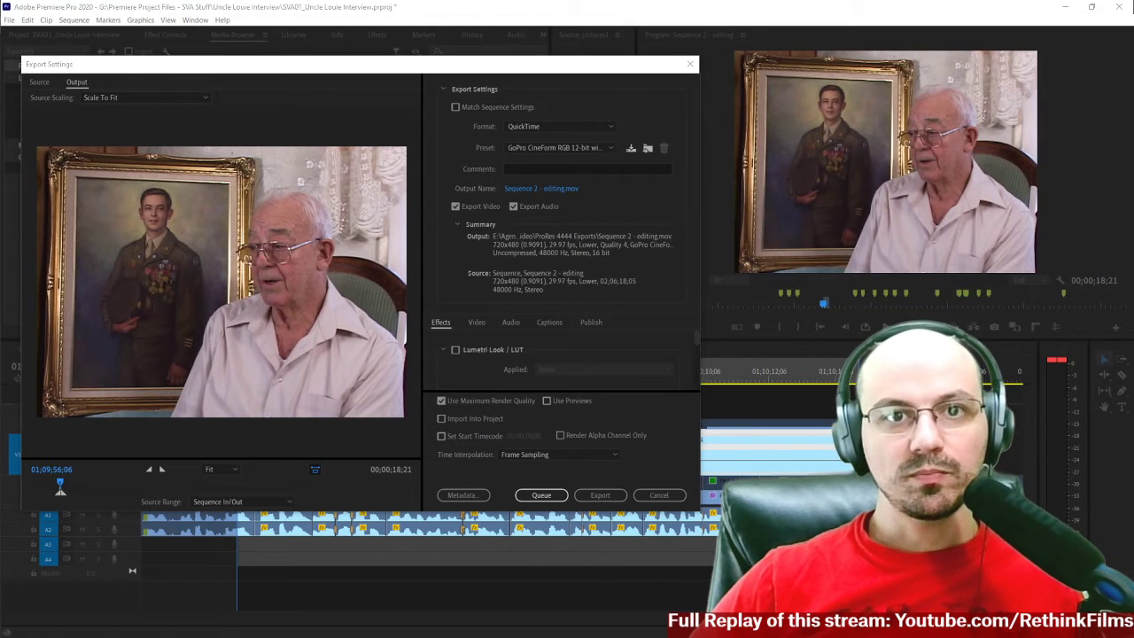
left_click(564, 127)
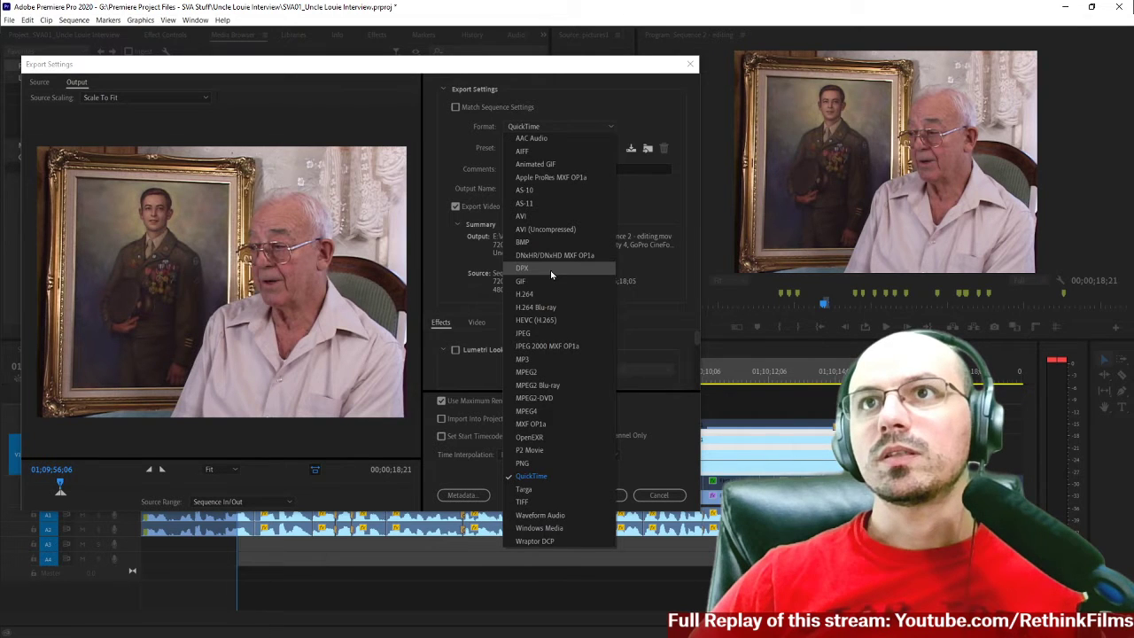
left_click(538, 478)
left_click(558, 147)
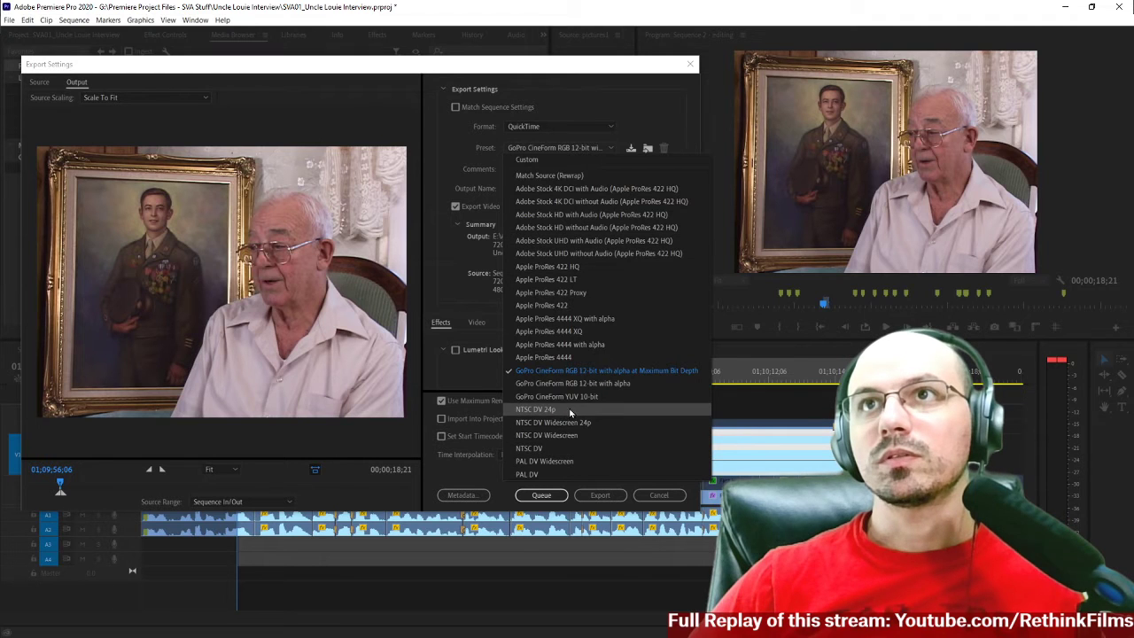
left_click(569, 451)
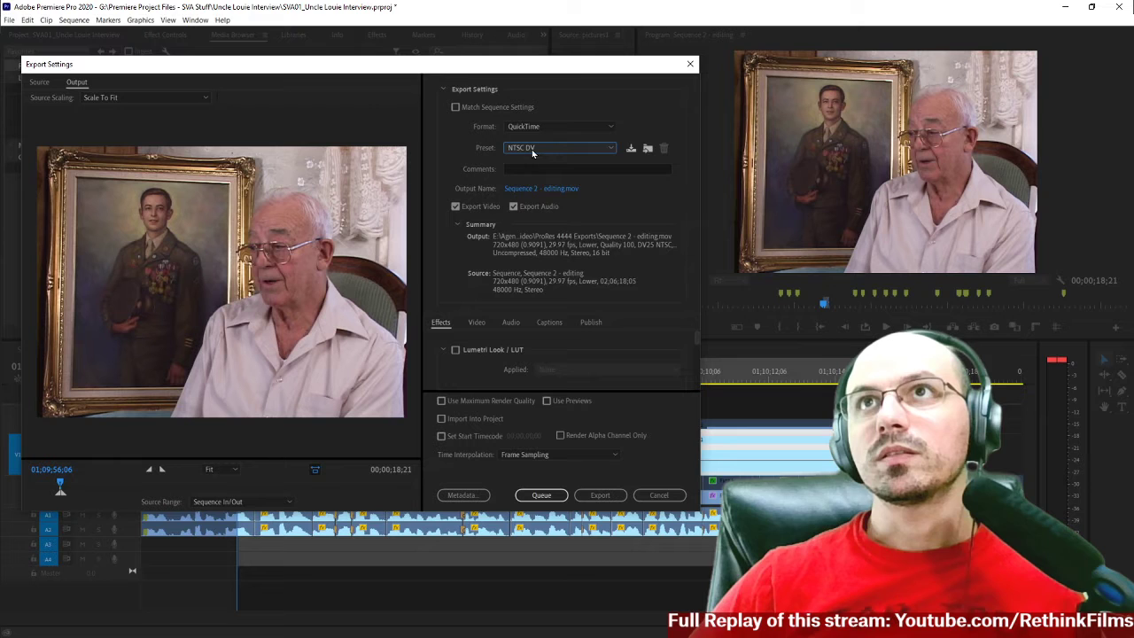
left_click(558, 147)
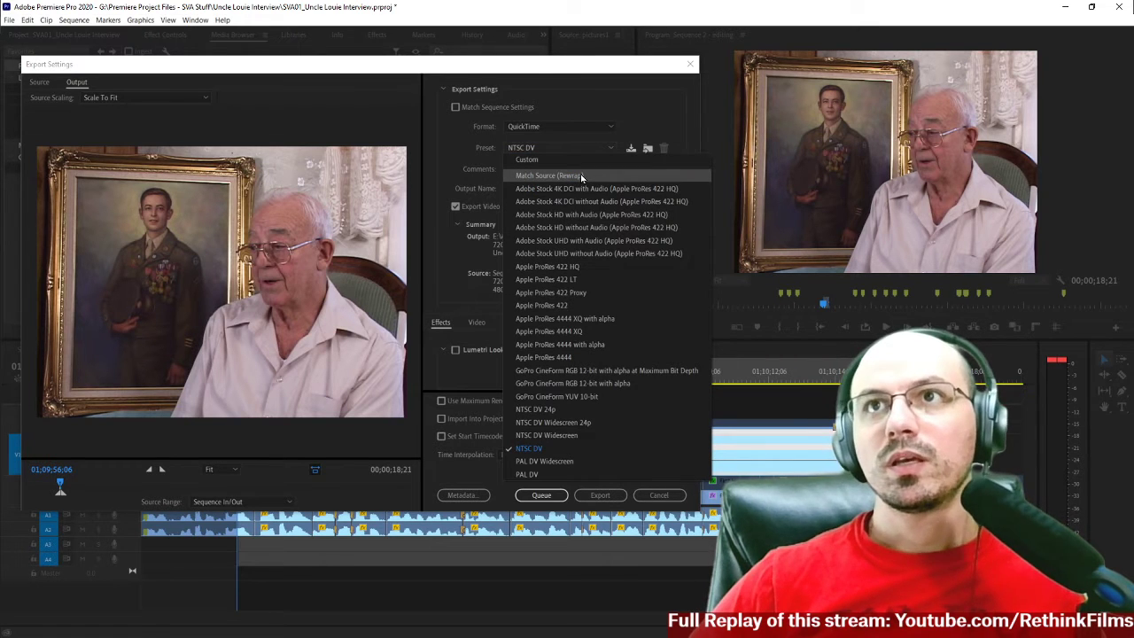
key("Escape")
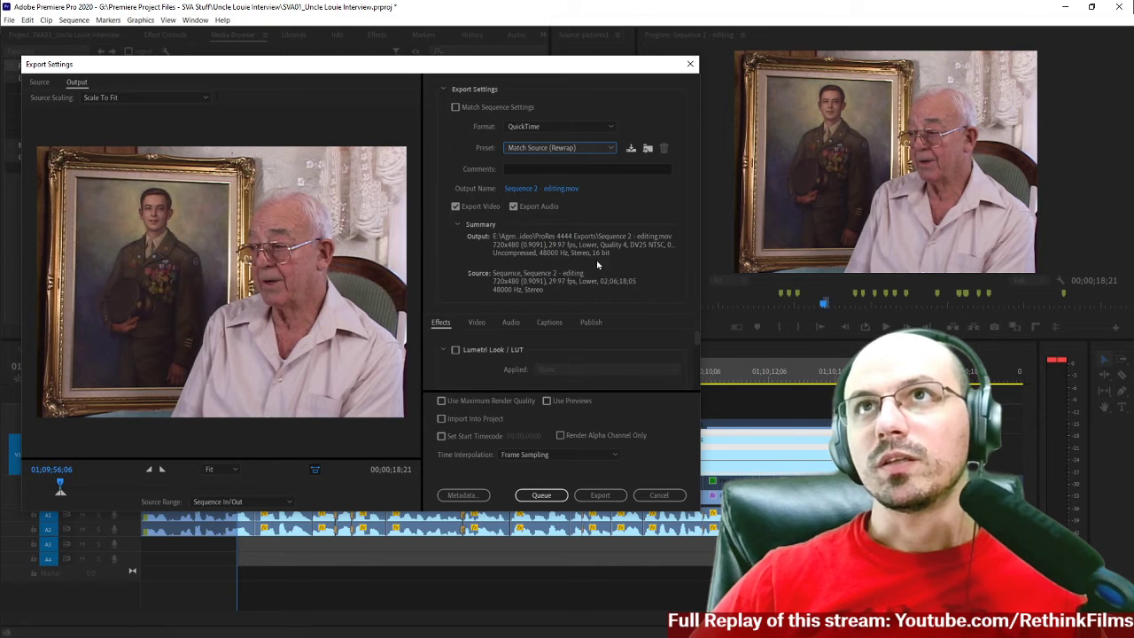
left_click(514, 206)
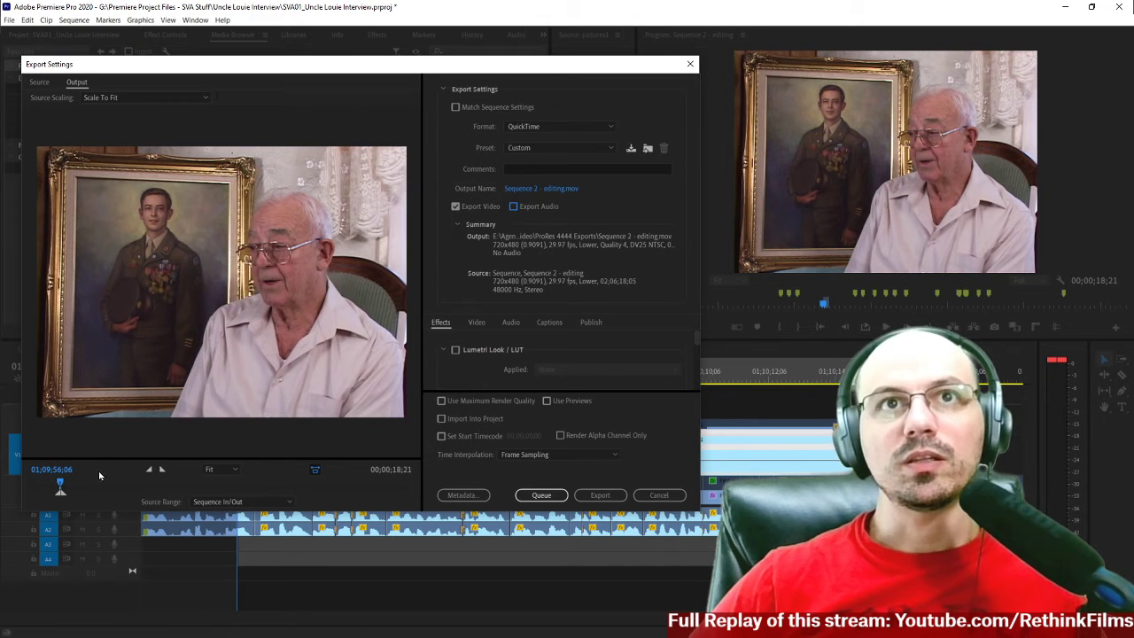
left_click(658, 495)
Inspect the first frames of the map pan clip one by one around 01;09;56;07.
left_click_drag(272, 403, 756, 458)
left_click_drag(304, 370, 241, 382)
key("Left")
key("Left")
key("Right")
key("Left")
key("Right")
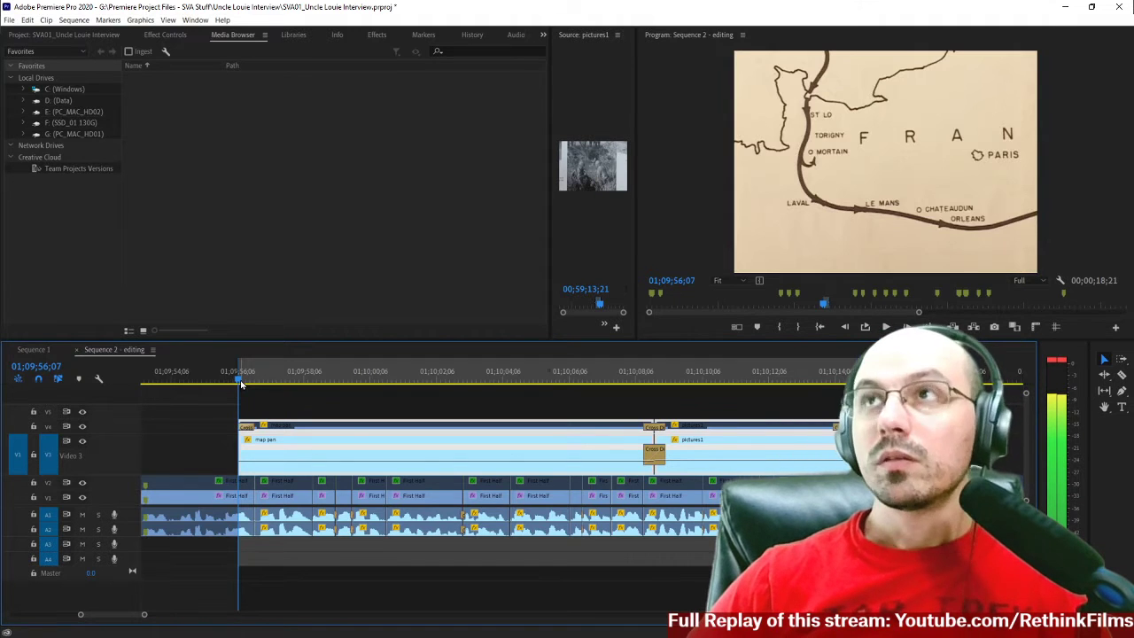
Inspect the last frames of the pictures1 clip one by one up to 01;10;14;27.
left_click(843, 379)
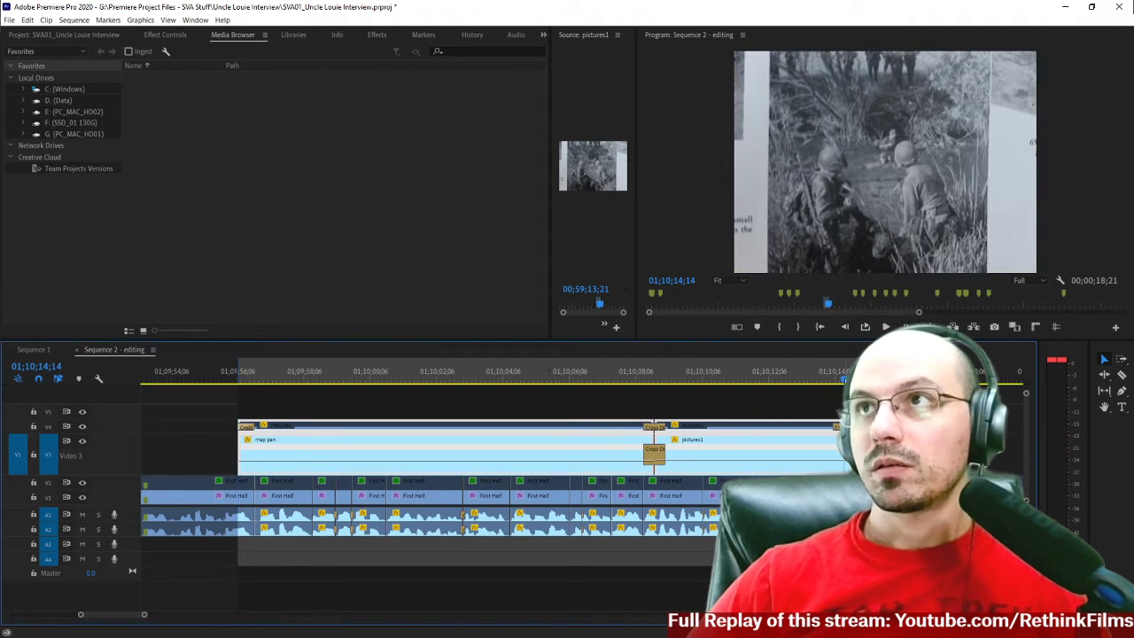
key("Right")
key("Right")
key("Right")
key("Right")
key("Right")
key("Right")
key("Right")
key("Right")
key("Right")
key("Right")
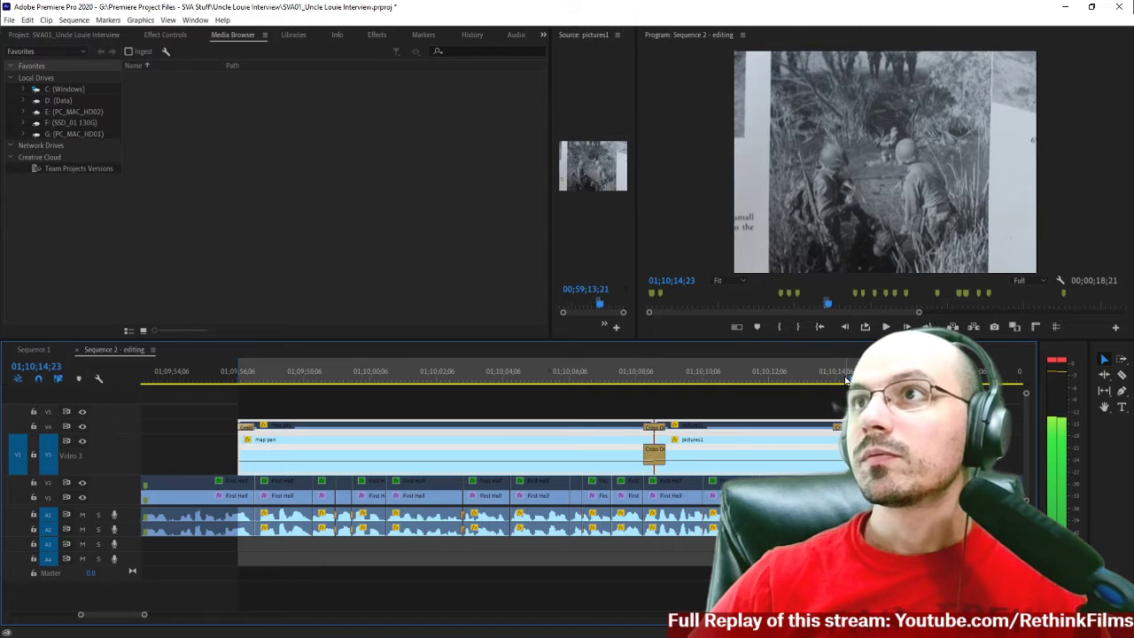
key("Right")
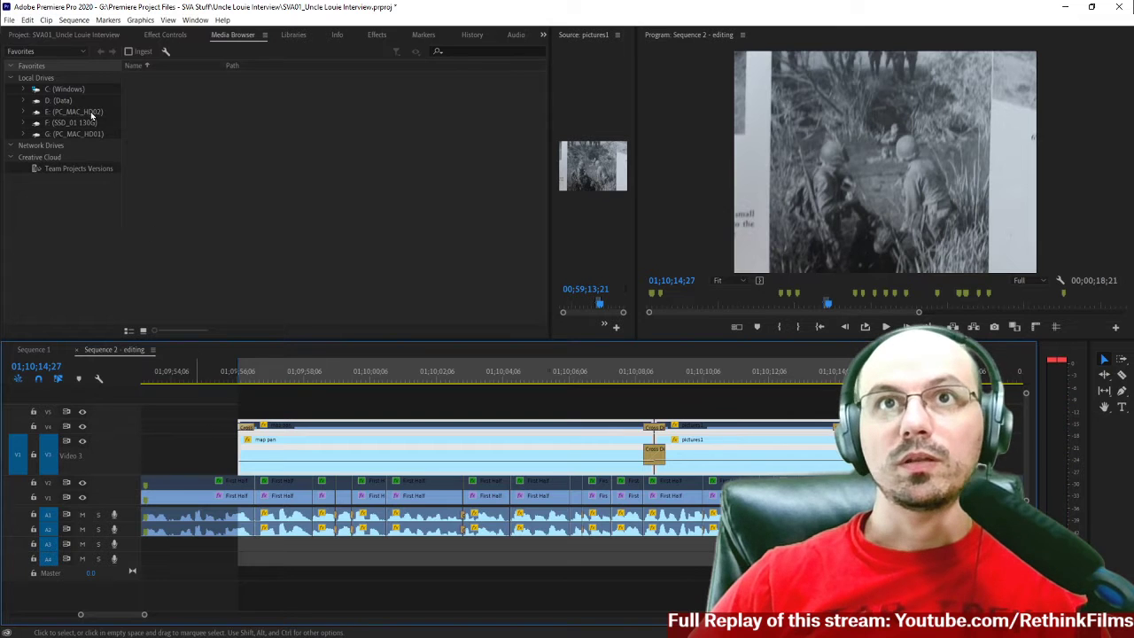
left_click(9, 19)
mouse_move(35, 338)
left_click(202, 345)
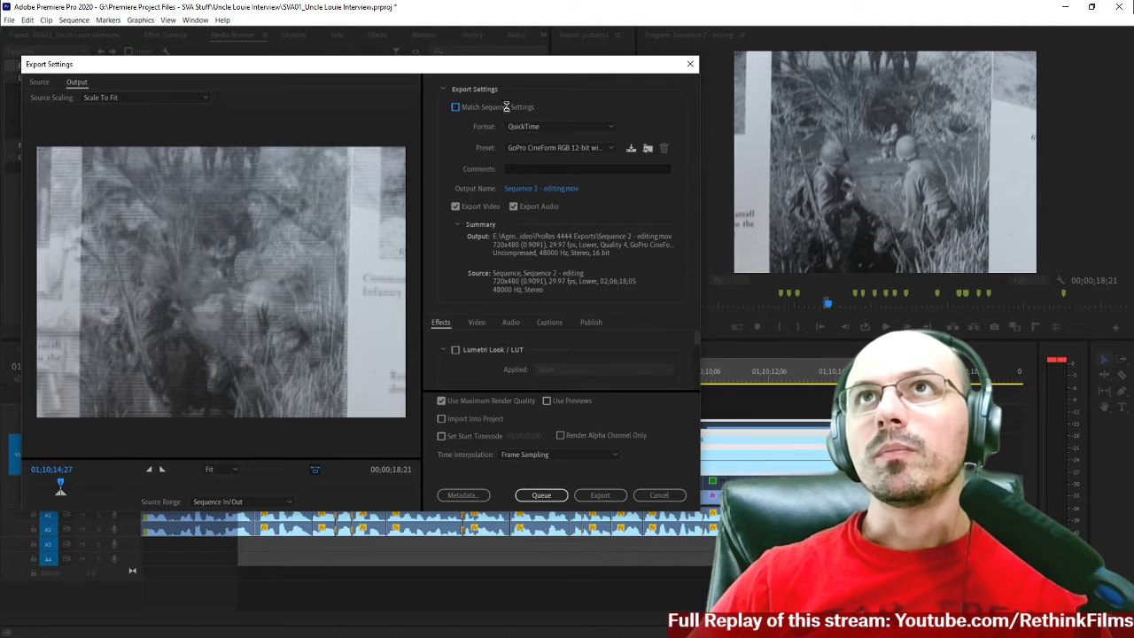
left_click(455, 107)
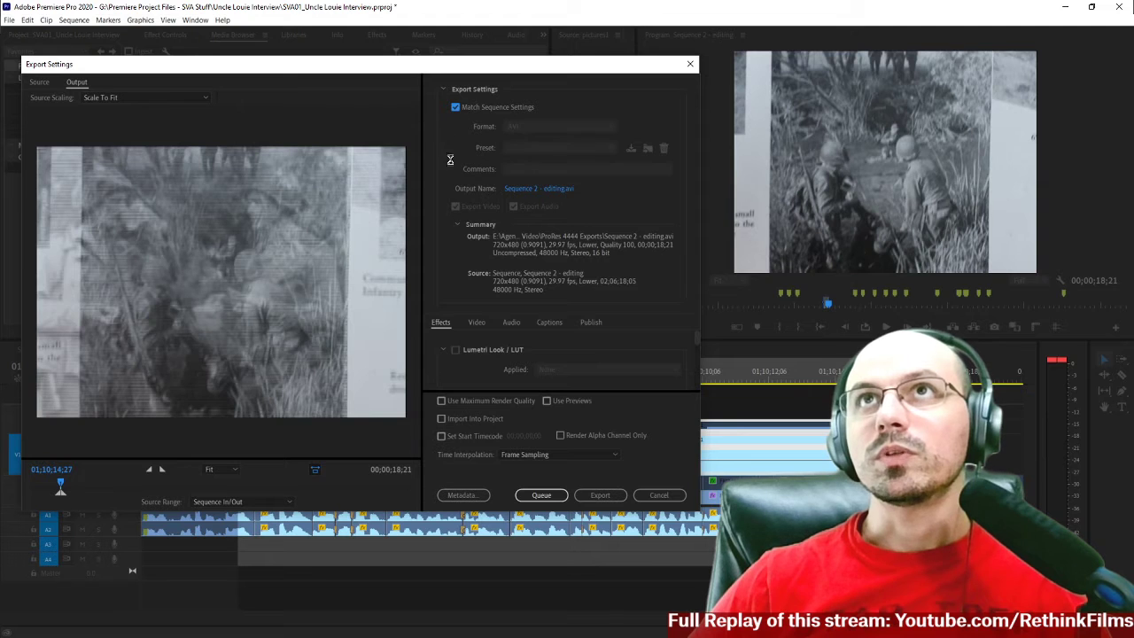
left_click(552, 149)
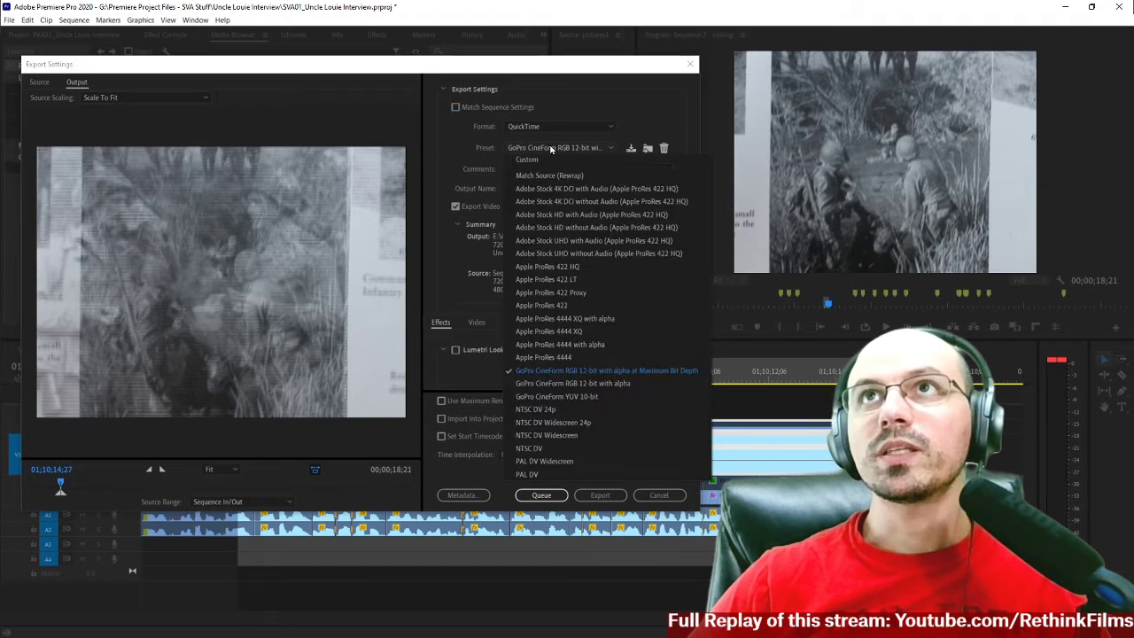
key("Escape")
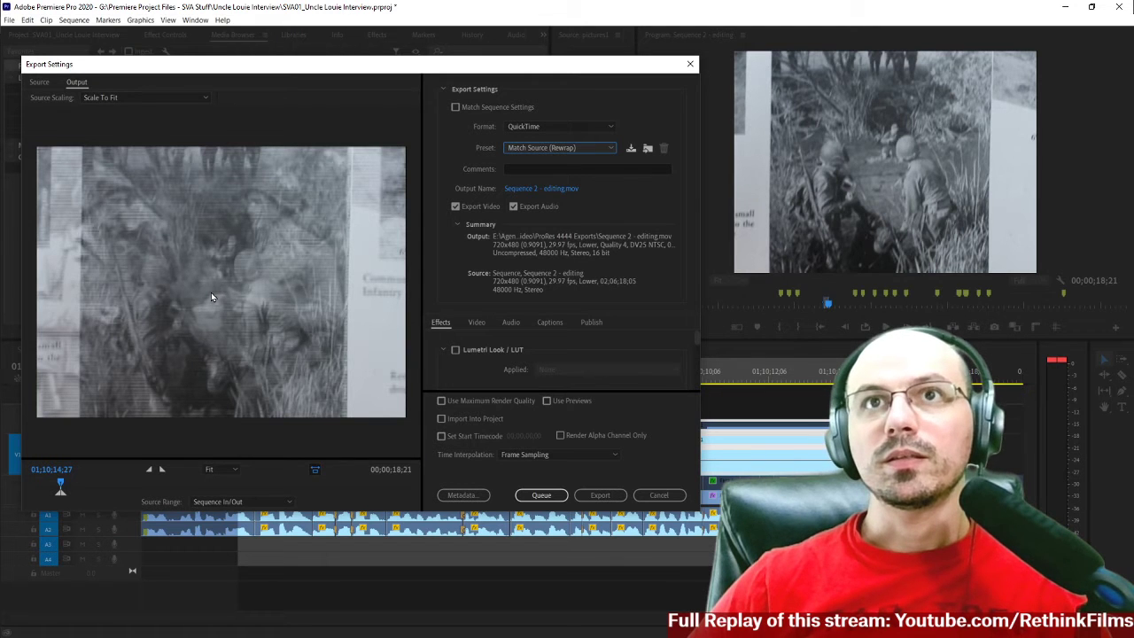
left_click(658, 495)
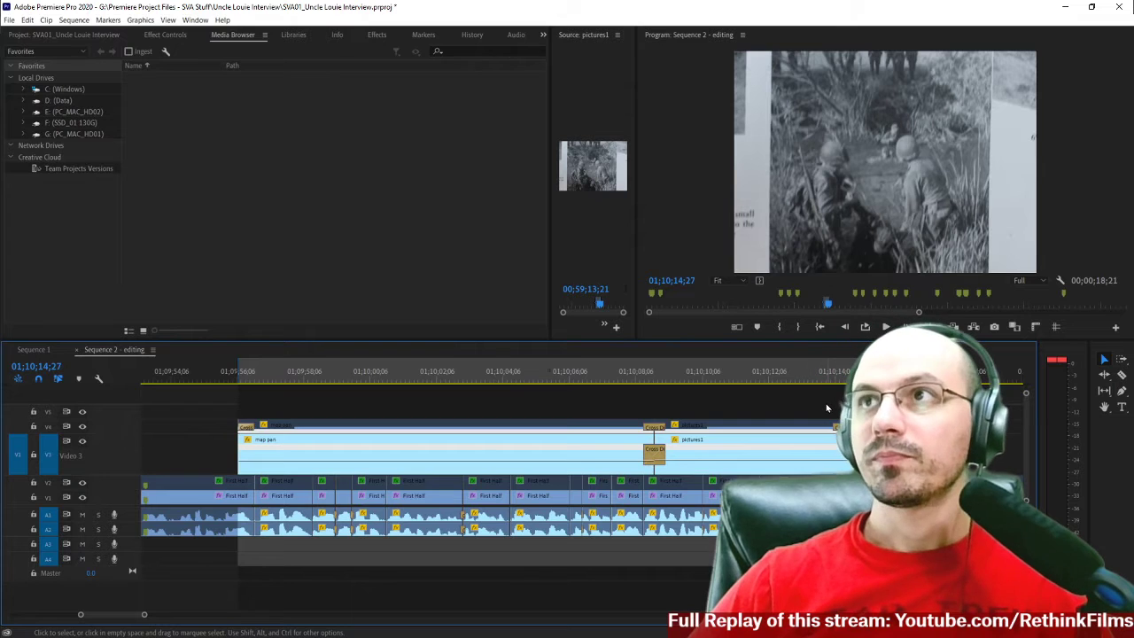
Check the final frames of the pictures1 clip and set the sequence's Out point at 01;10;14;25.
key("Left")
key("Right")
key("Right")
key("Left")
key("Left")
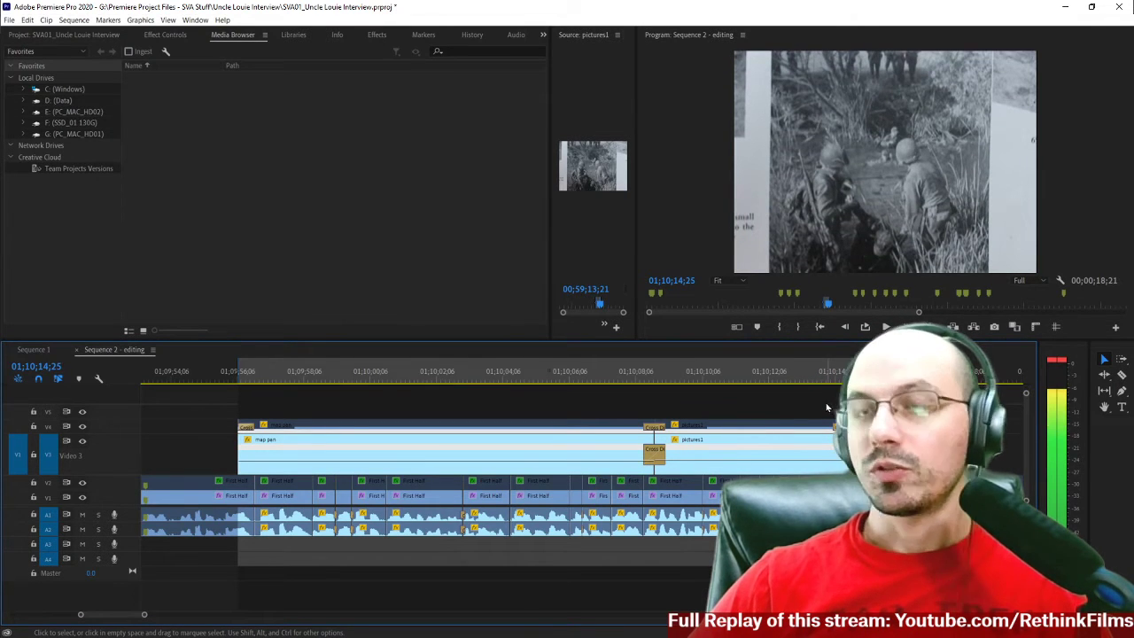
key("Left")
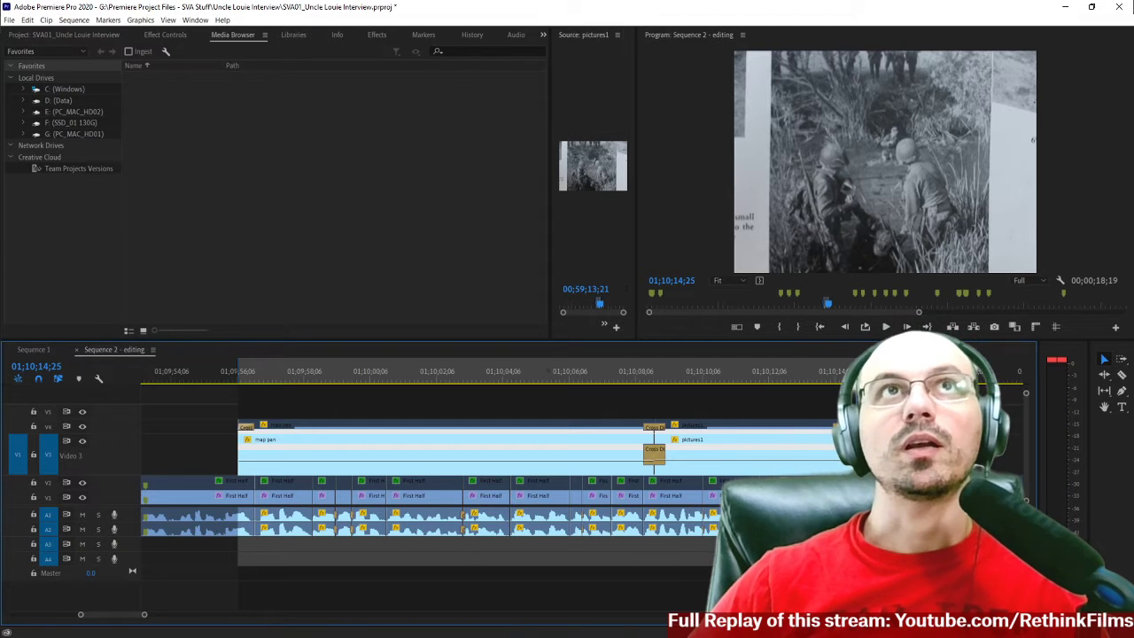
Open the media export settings for the marked range, apply the QuickTime Match Source (Rewrap) preset, and turn off audio export.
left_click(7, 20)
mouse_move(78, 340)
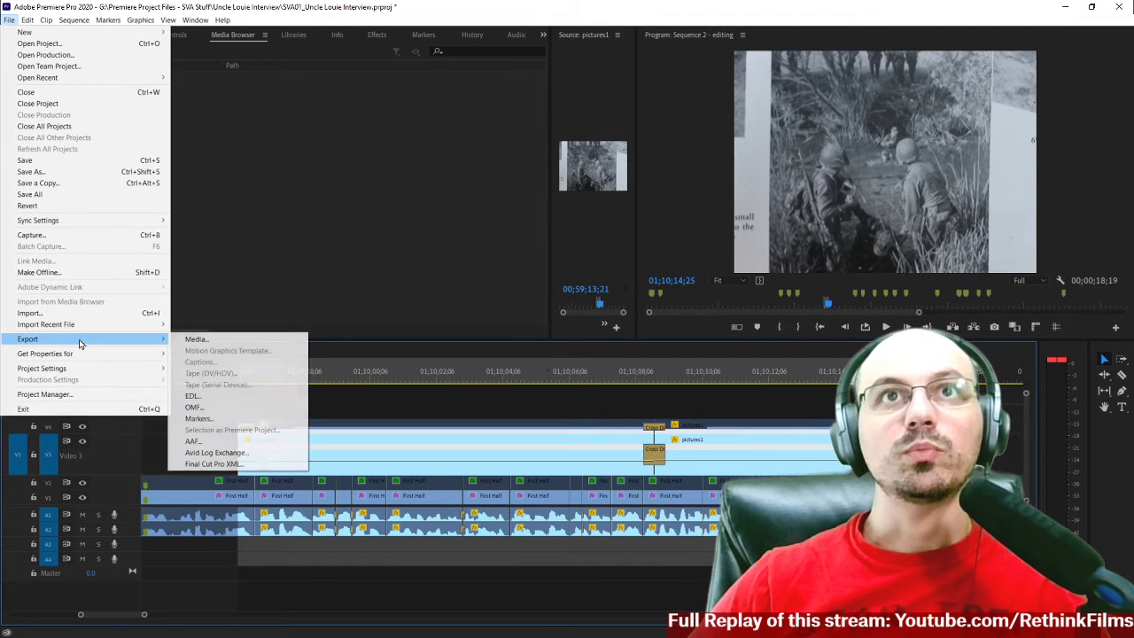
left_click(192, 346)
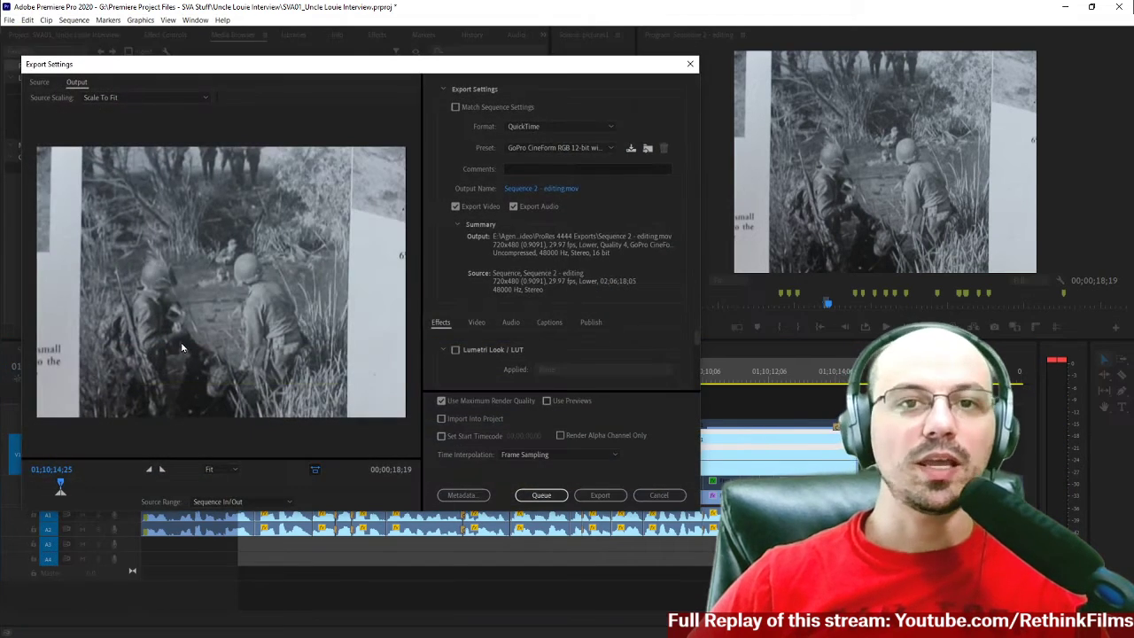
left_click(530, 150)
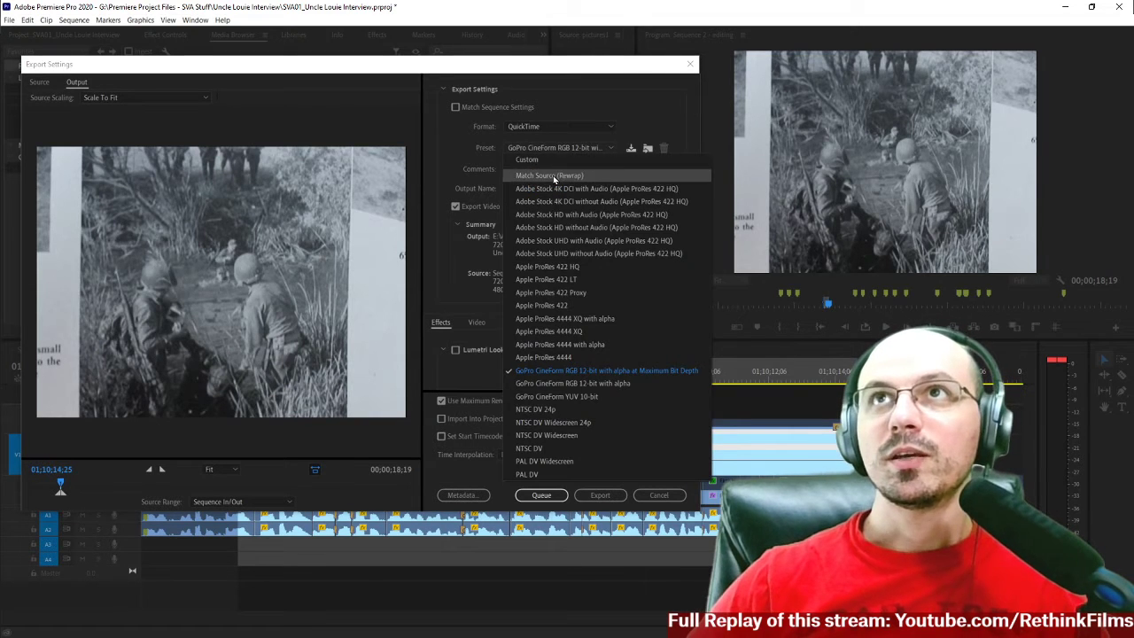
left_click(389, 234)
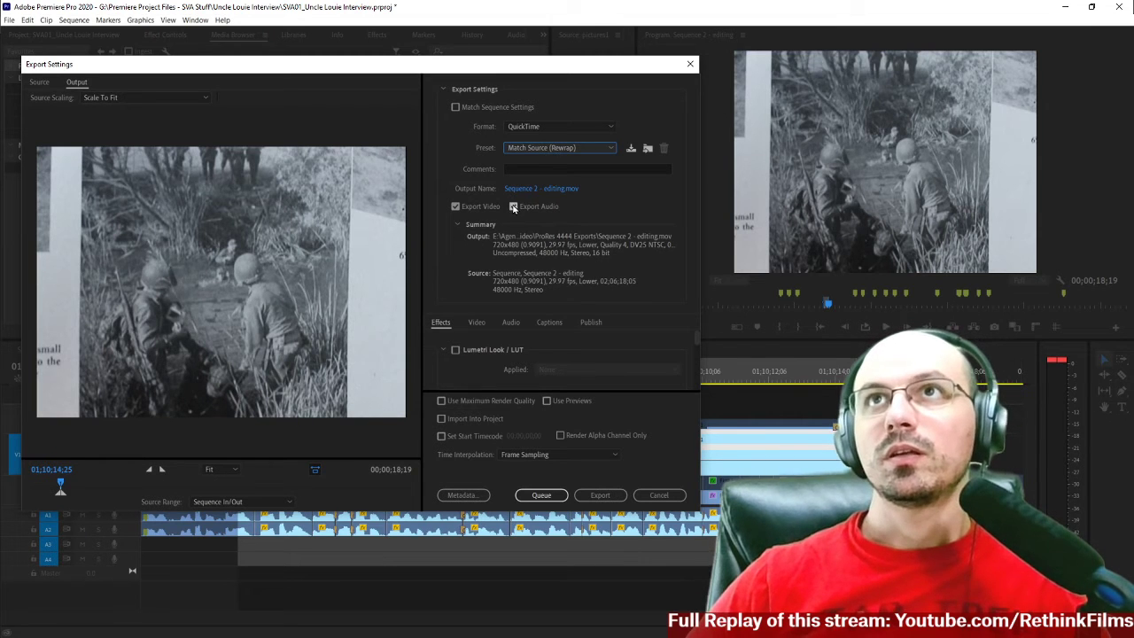
Set the export location to the interview's project folder inside Premiere Project Files - SVA Stuff on PC_MAC_HD01 (G:).
left_click(546, 189)
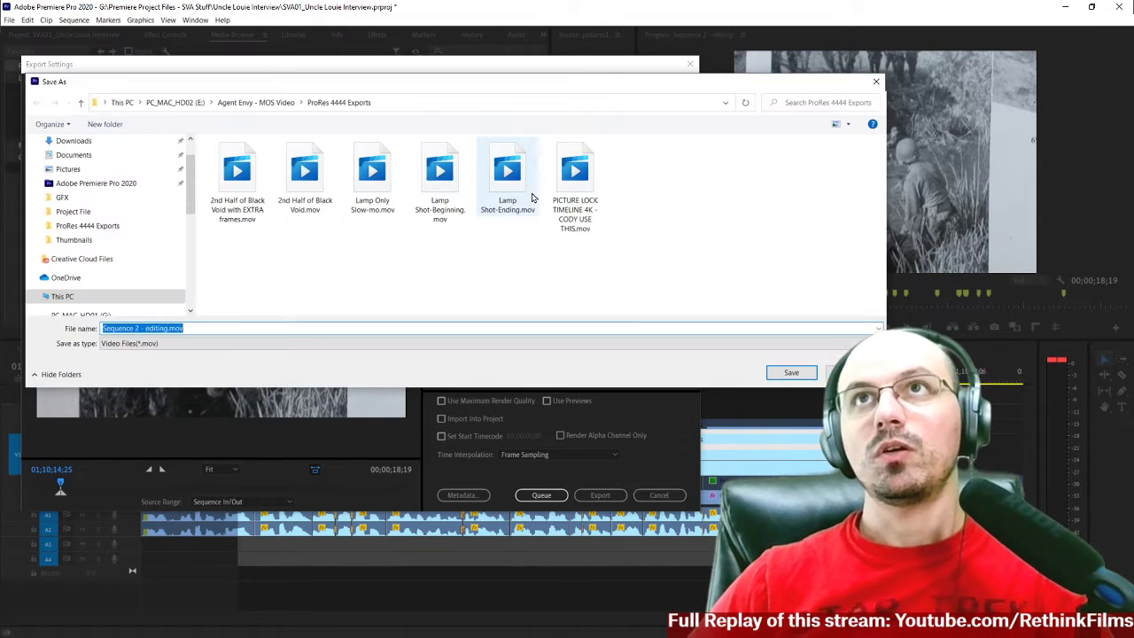
scroll(121, 227, "down", 4)
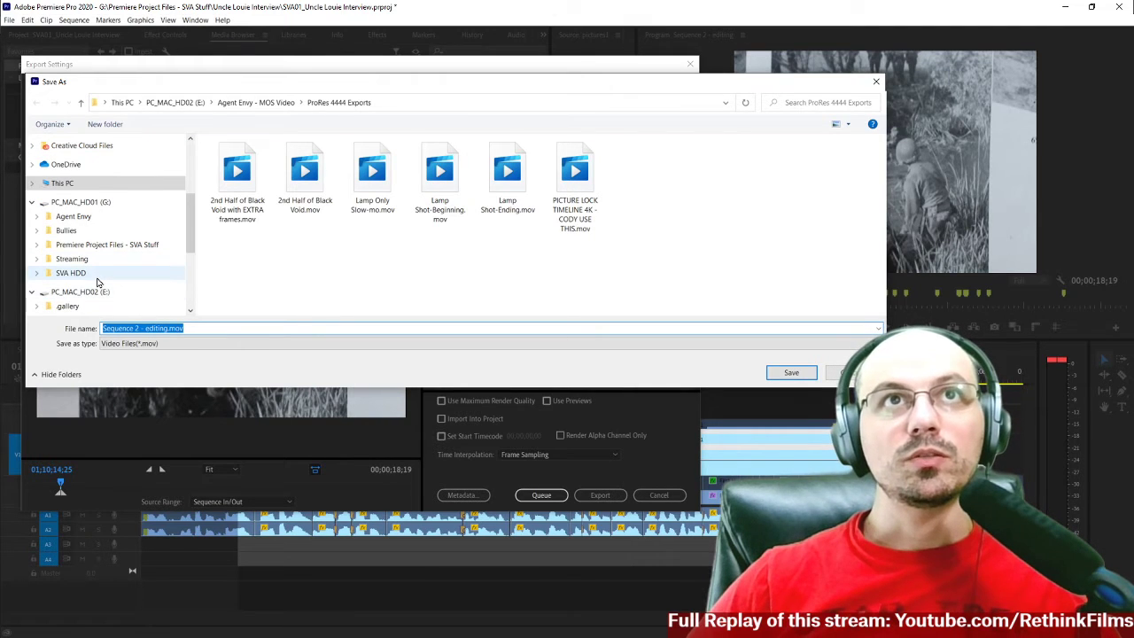
left_click(74, 273)
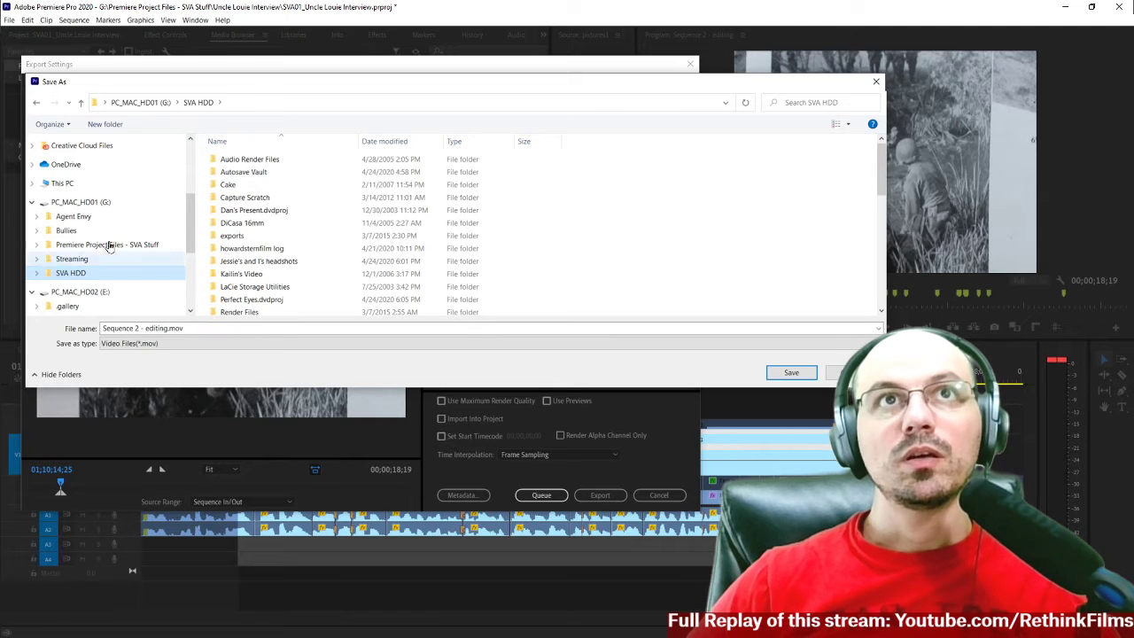
scroll(105, 272, "down", 1)
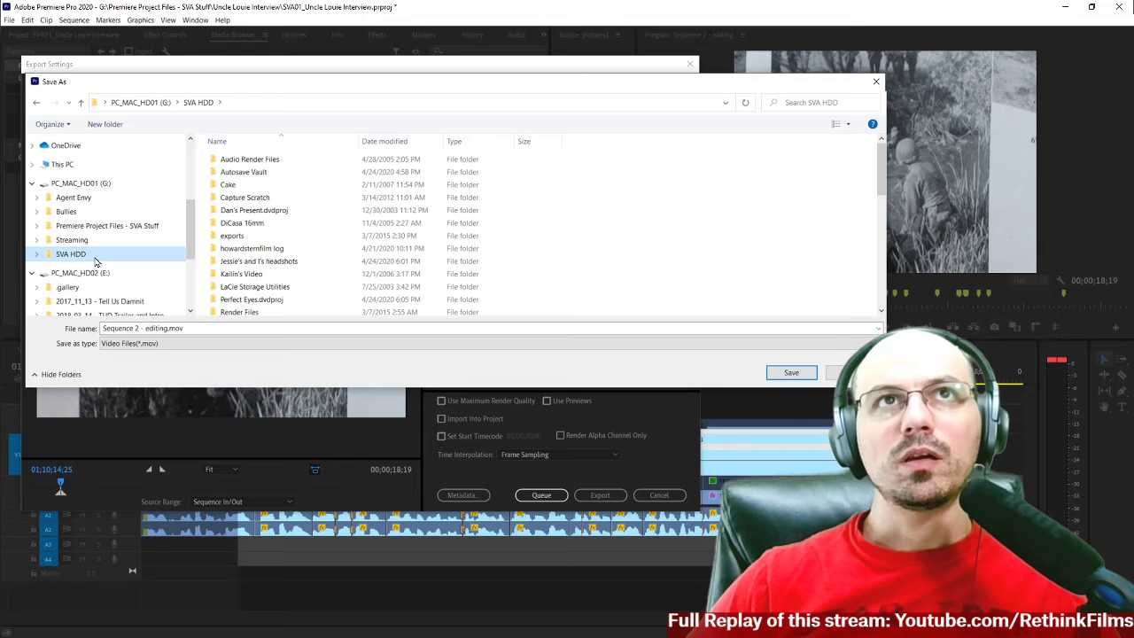
scroll(96, 261, "up", 1)
left_click(100, 246)
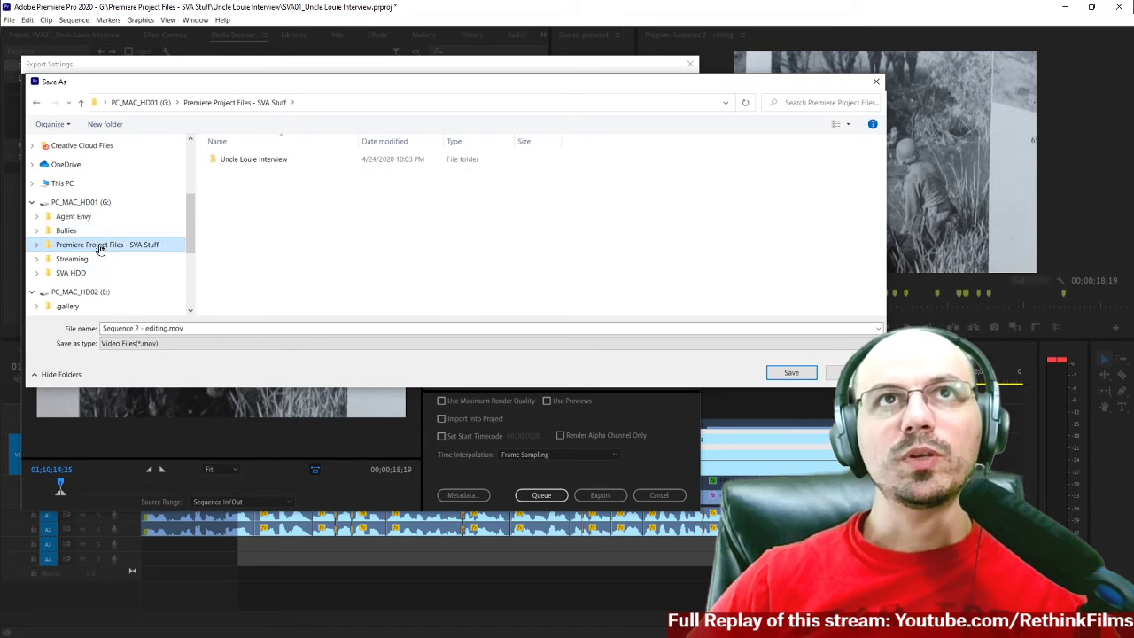
double_click(245, 163)
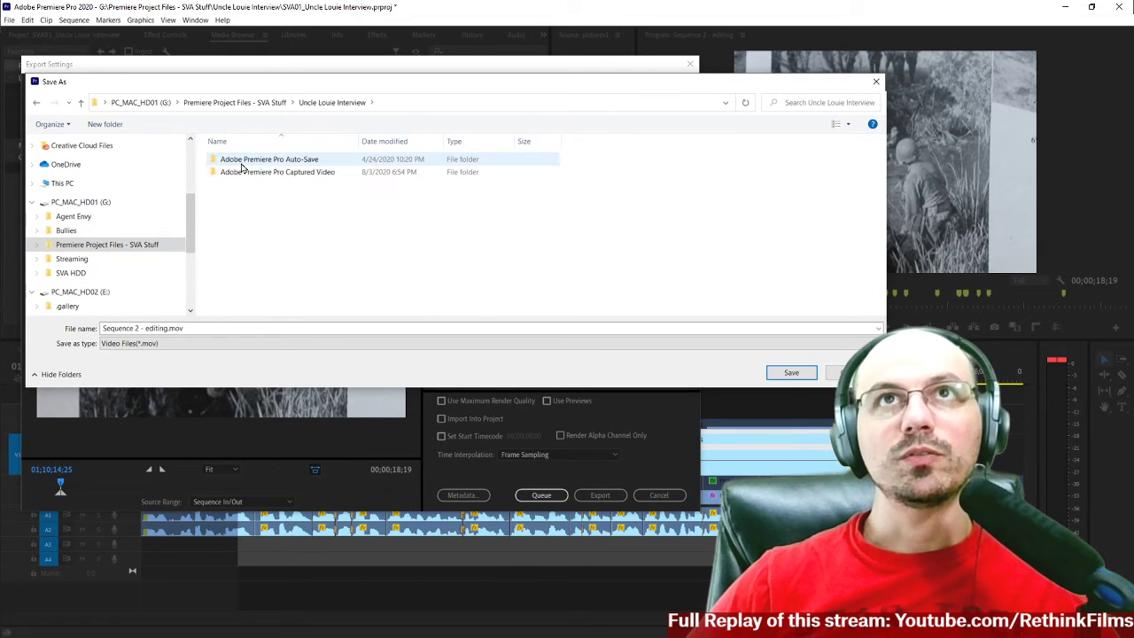
Create a new folder named Rendered Footage inside the interview's project folder.
right_click(270, 203)
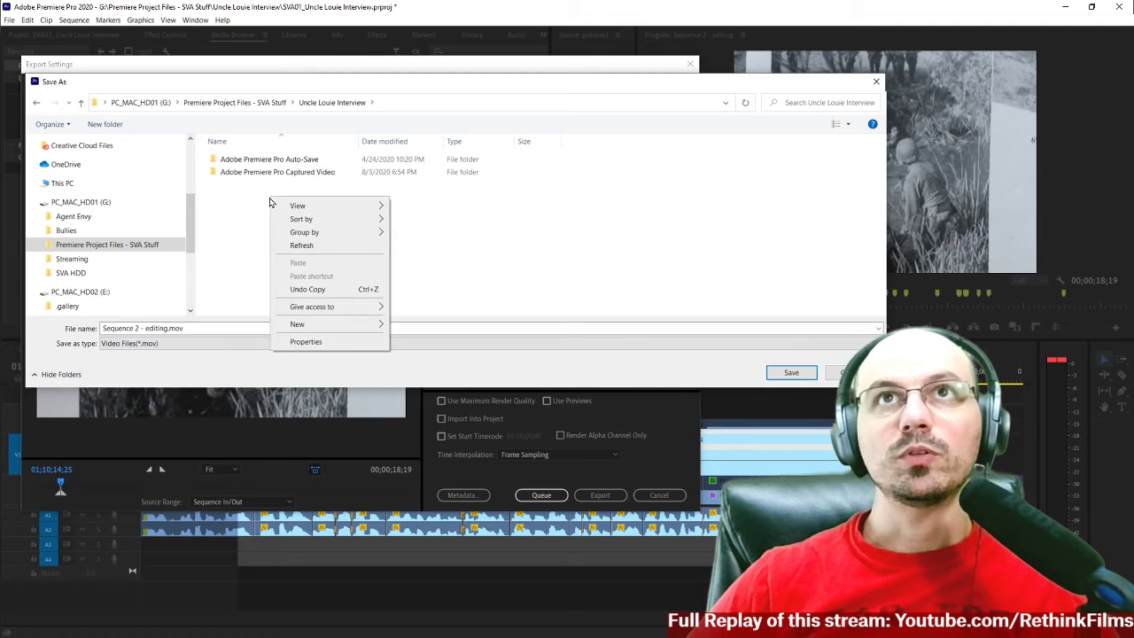
mouse_move(311, 331)
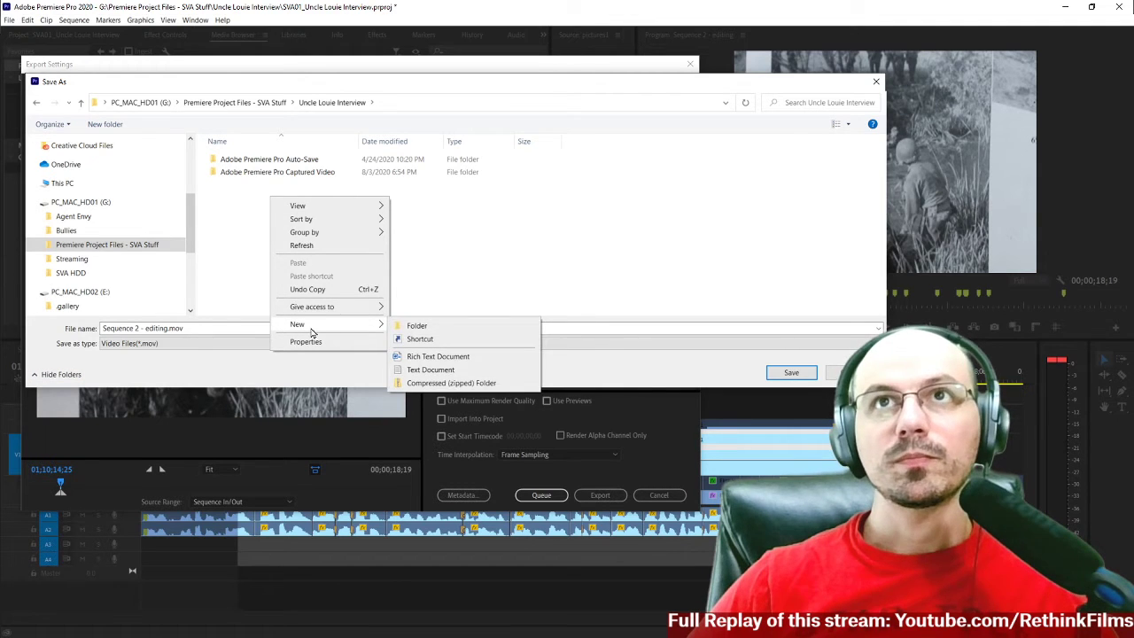
left_click(413, 325)
key("BackSpace")
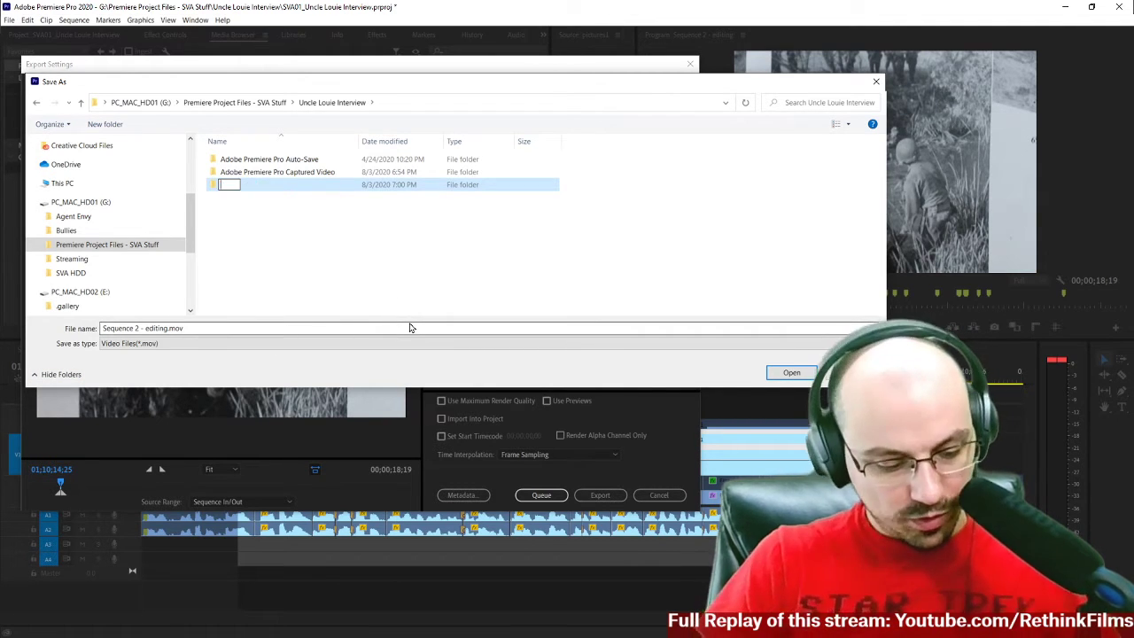
type("Rendered Footage")
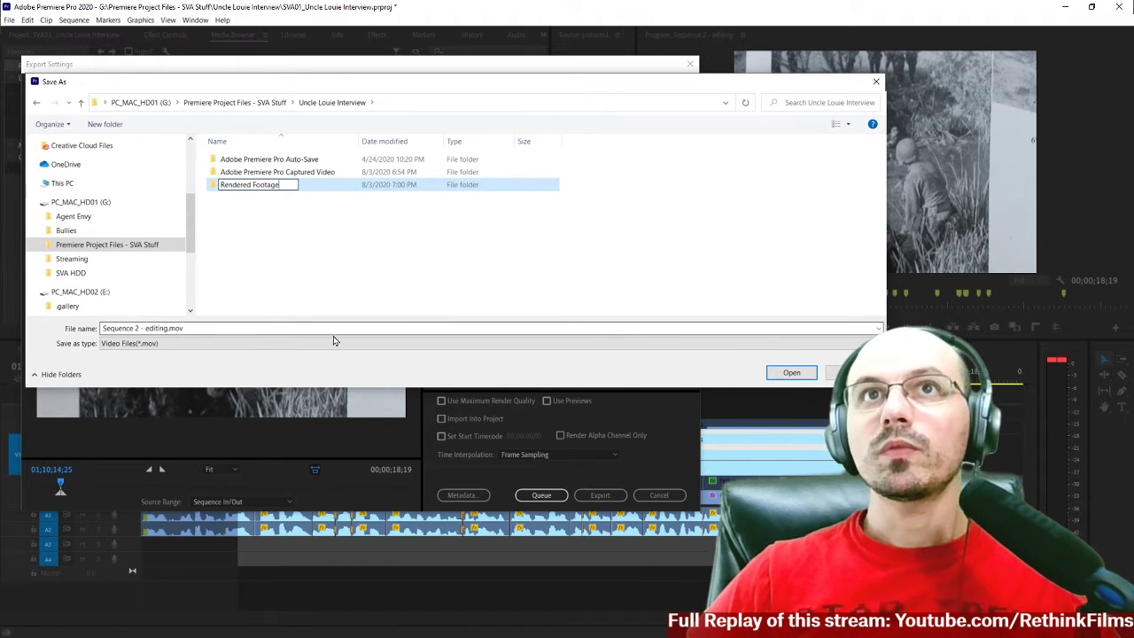
Save the output as Map and River B-roll.mov in the Rendered Footage folder and export it with maximum render quality.
left_click(163, 329)
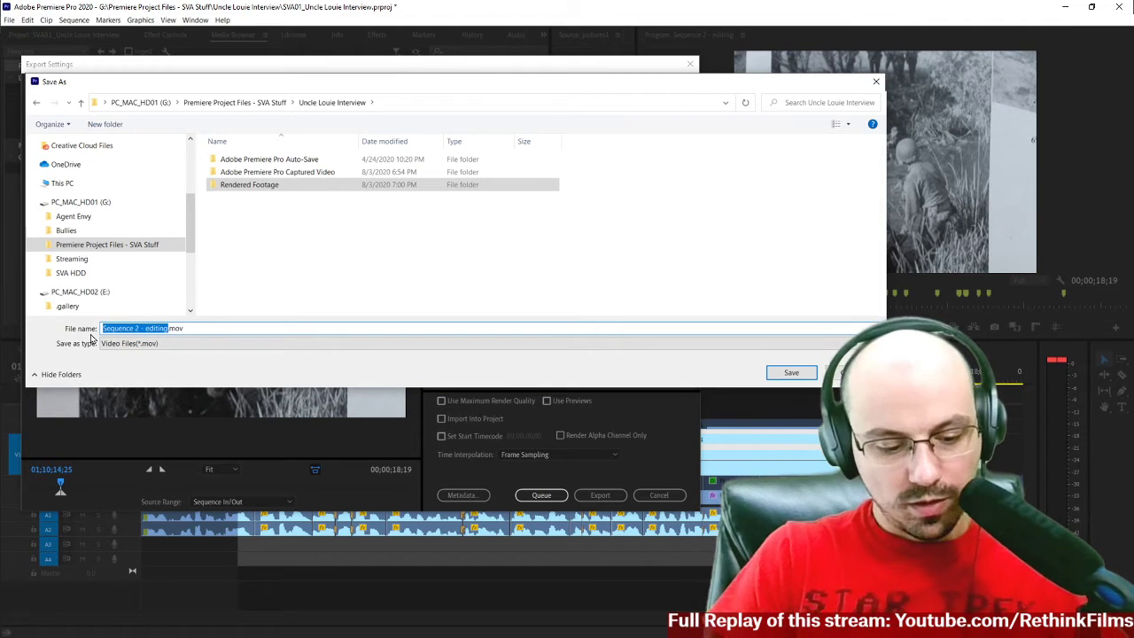
type("Map and River B-roll")
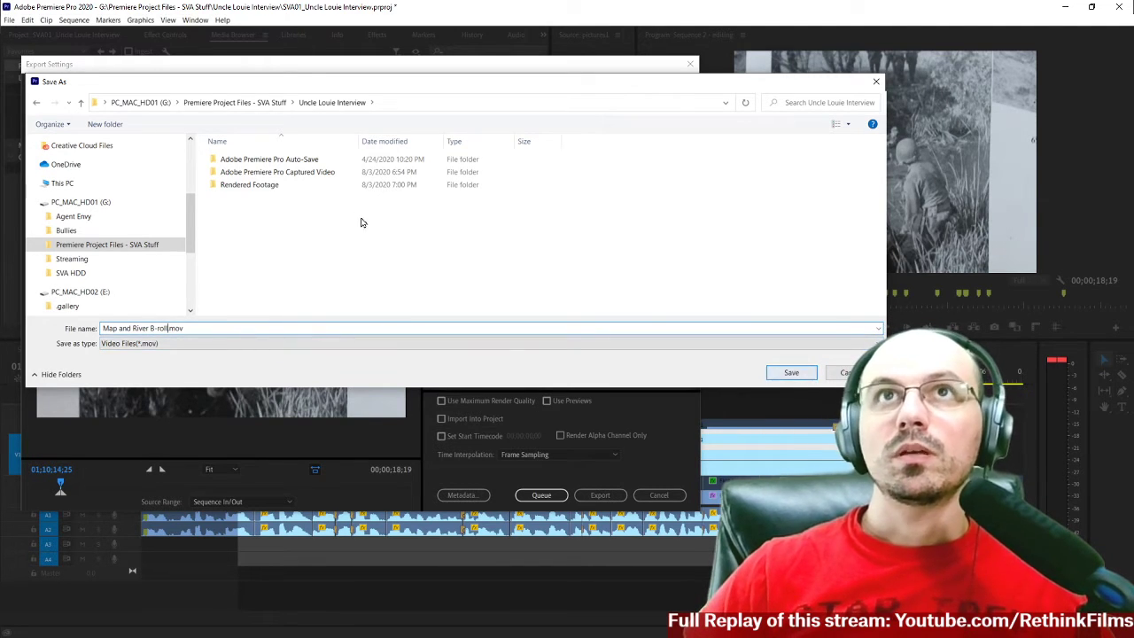
double_click(264, 185)
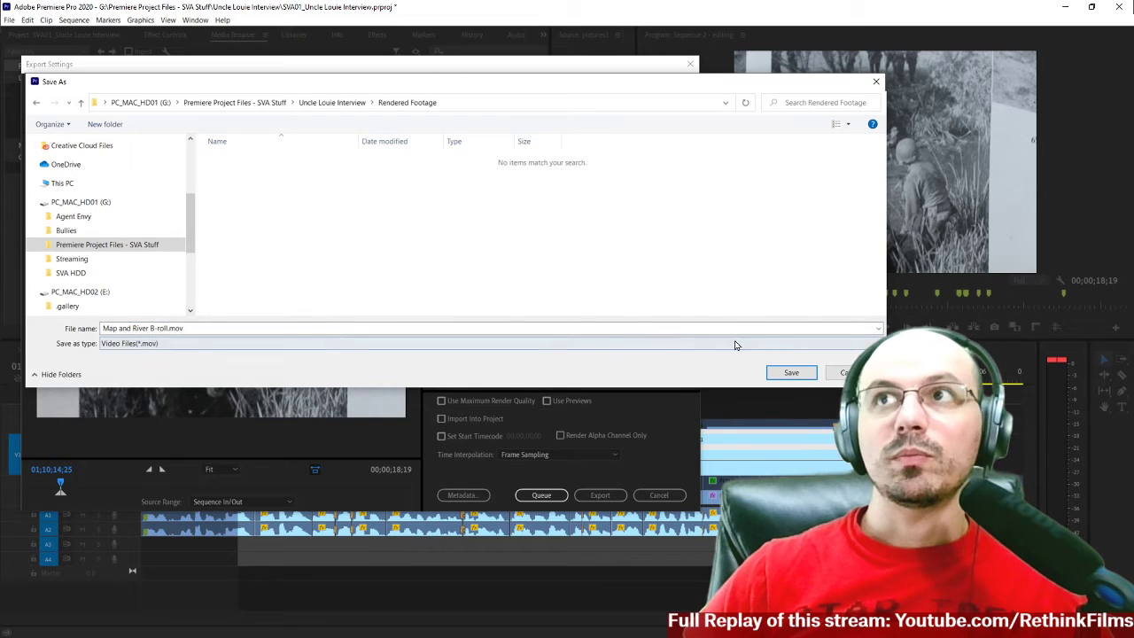
left_click(788, 373)
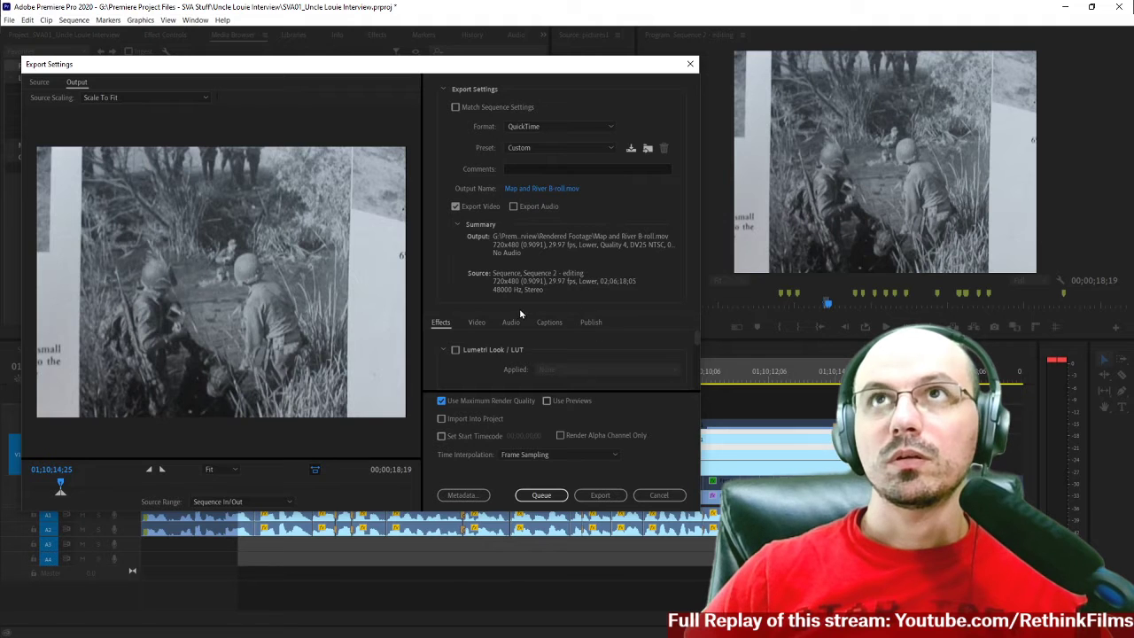
left_click(600, 497)
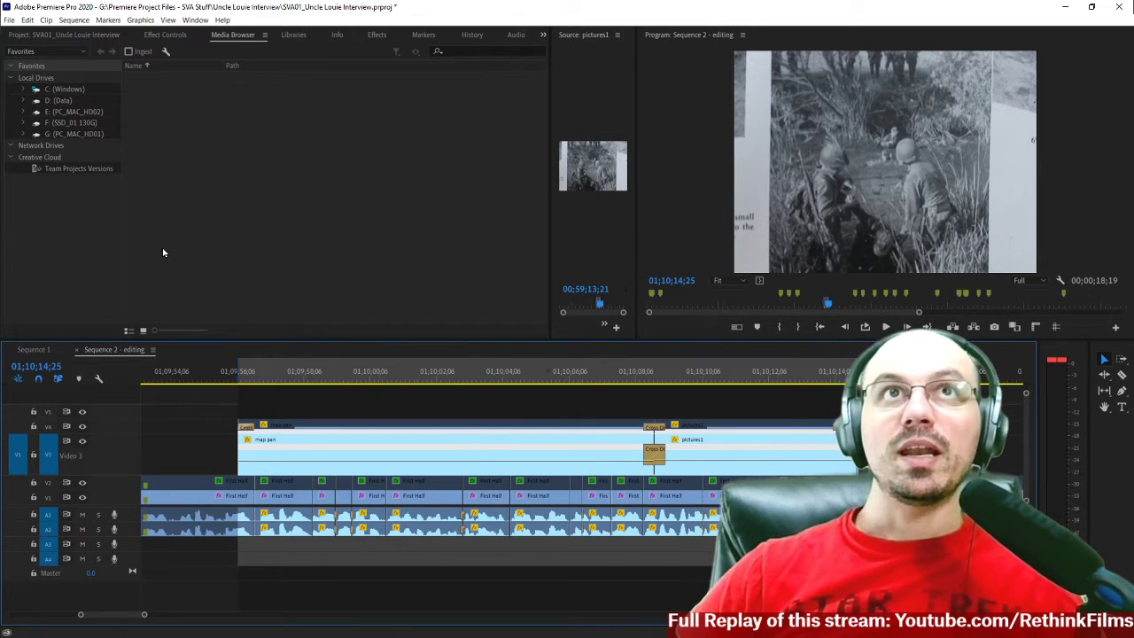
Collapse the Originally in Project and Added Afterwards bins and create a new bin named Rendered Footage.
left_click(75, 35)
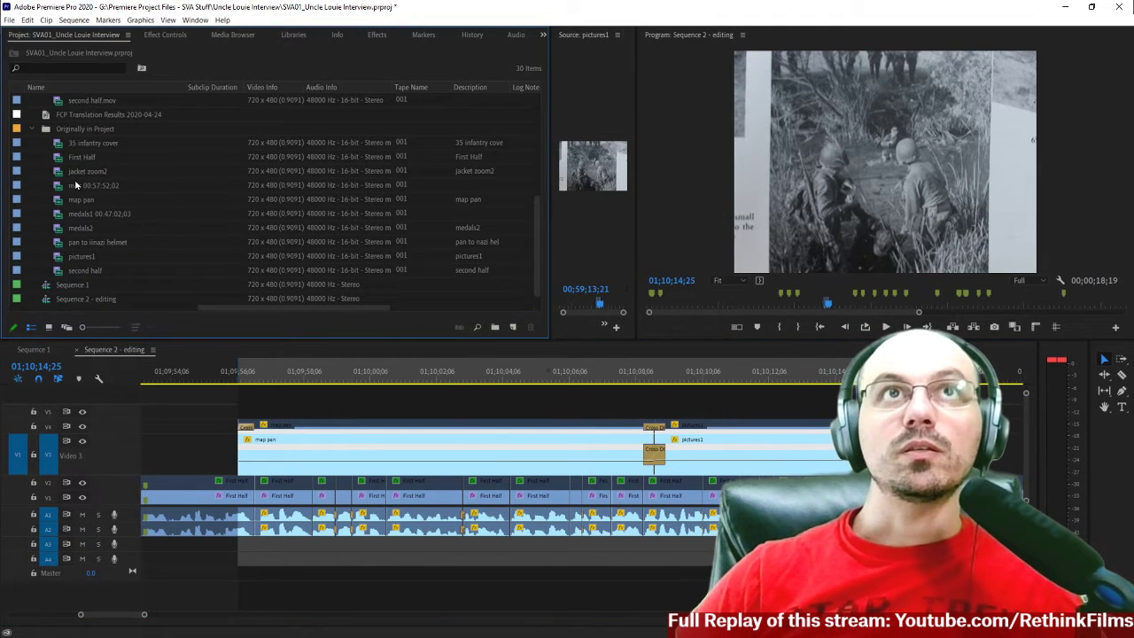
left_click(33, 130)
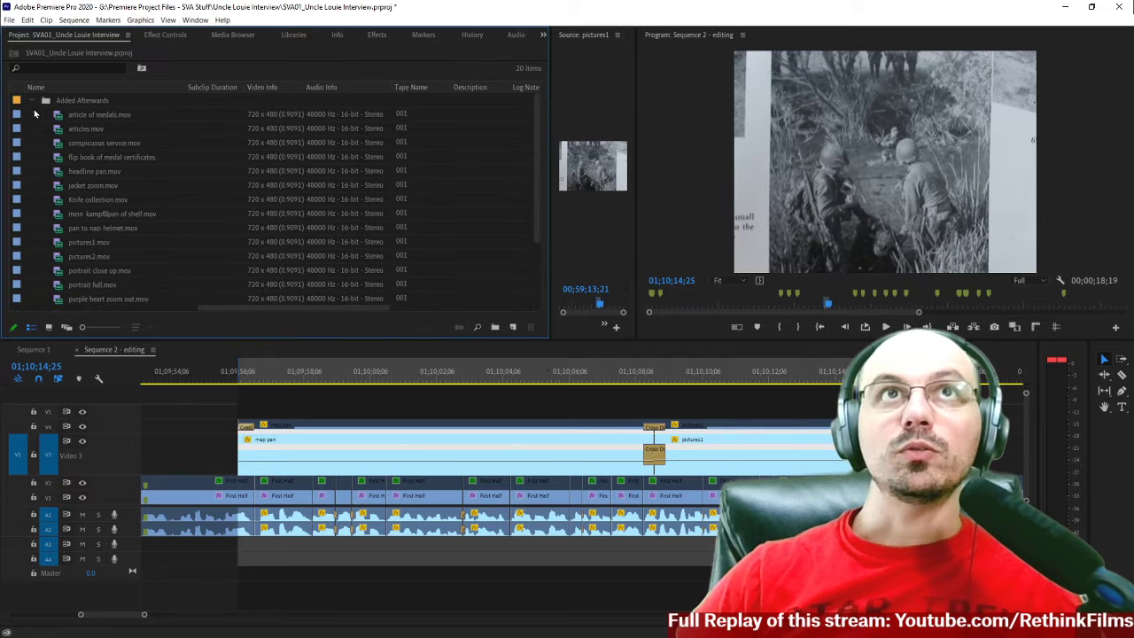
left_click(33, 101)
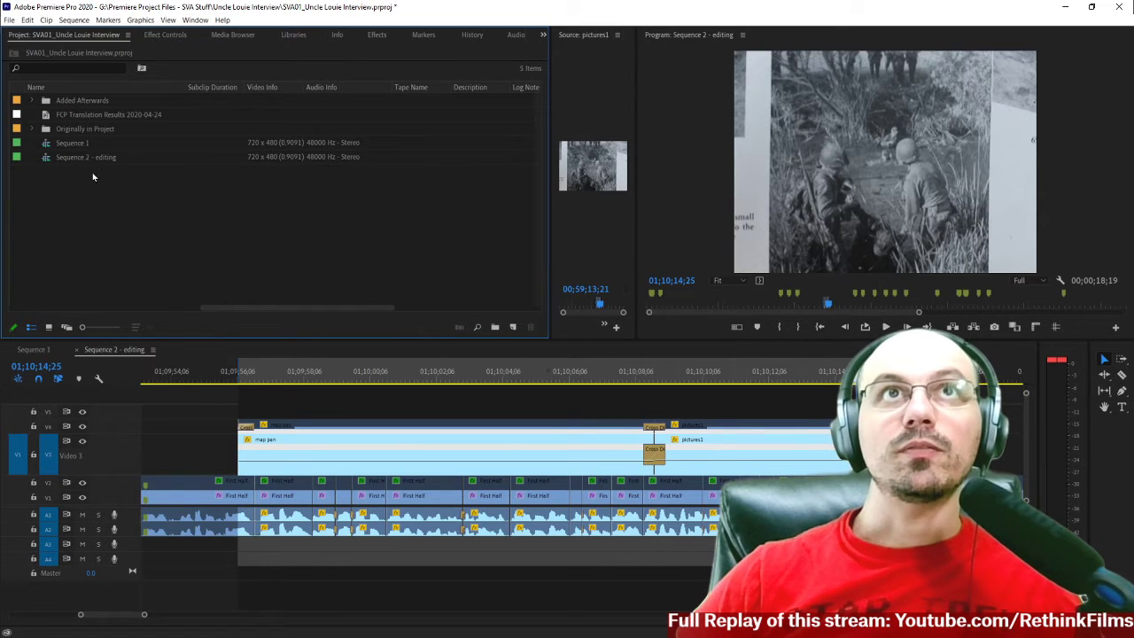
right_click(54, 189)
left_click(100, 209)
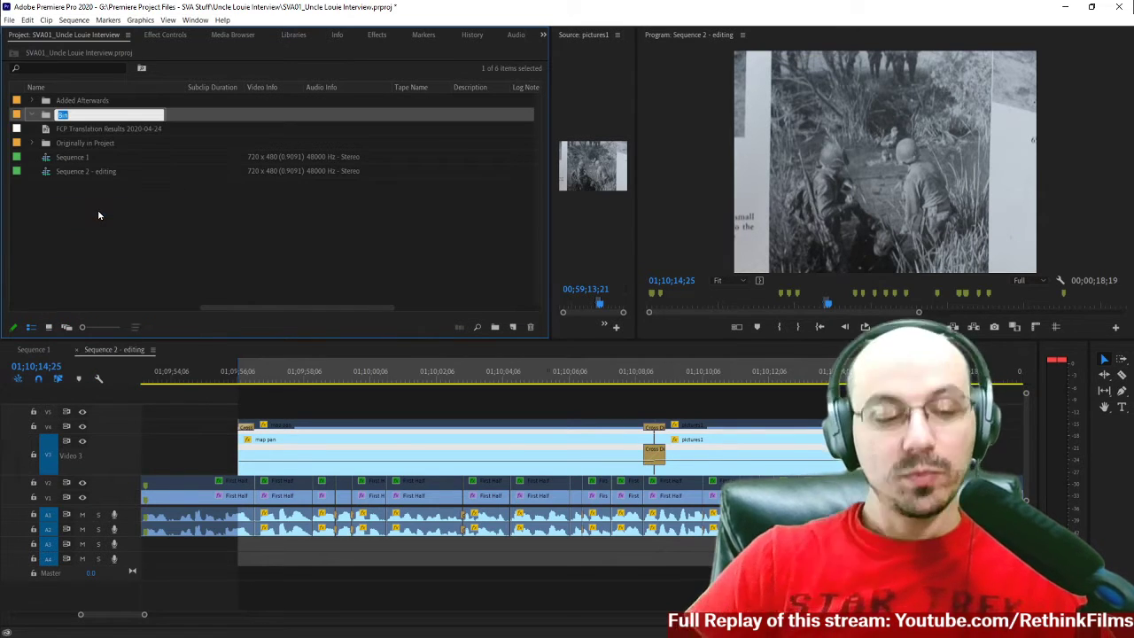
key("BackSpace")
type("Rendered Foot")
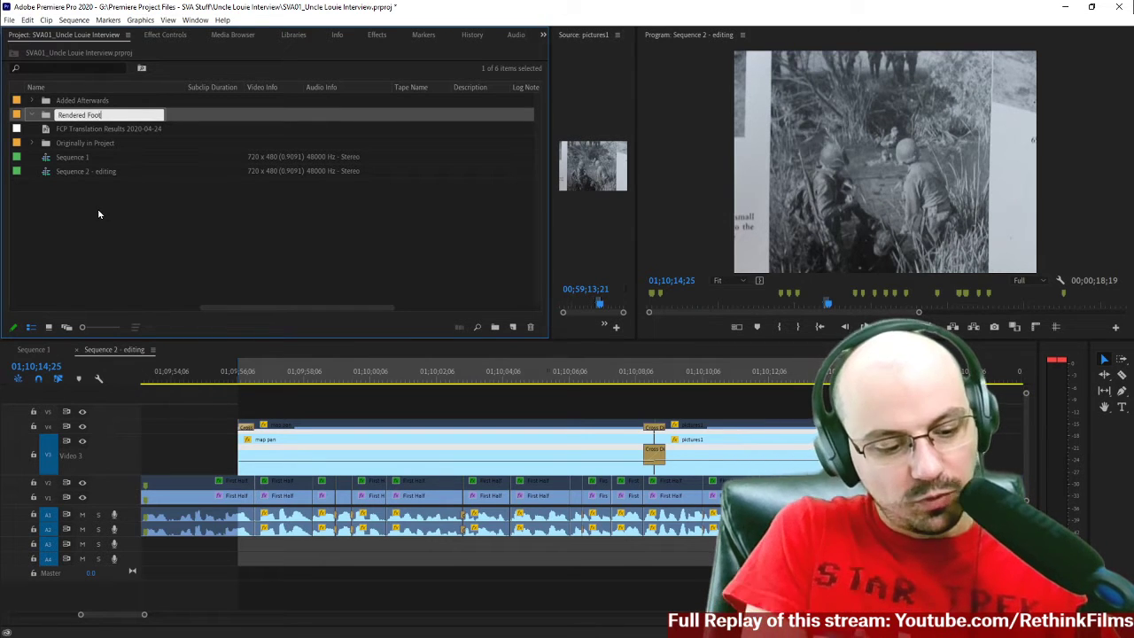
type("age")
key("Tab")
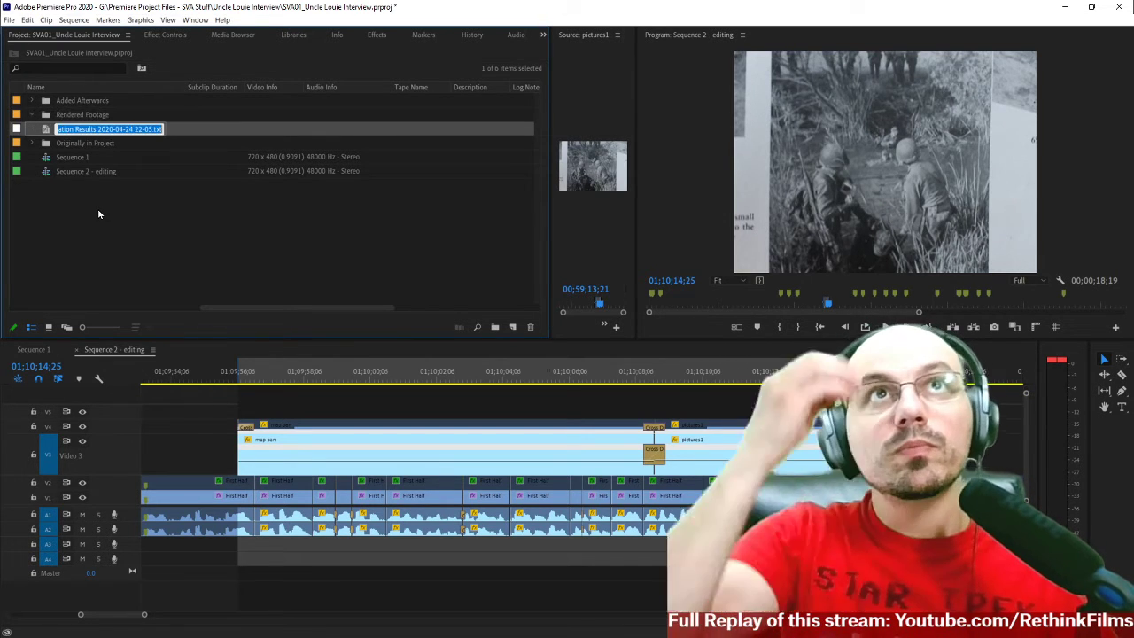
Import Map and River B-roll.mov from the Rendered Footage folder on disk into the Rendered Footage bin.
left_click(53, 114)
right_click(50, 116)
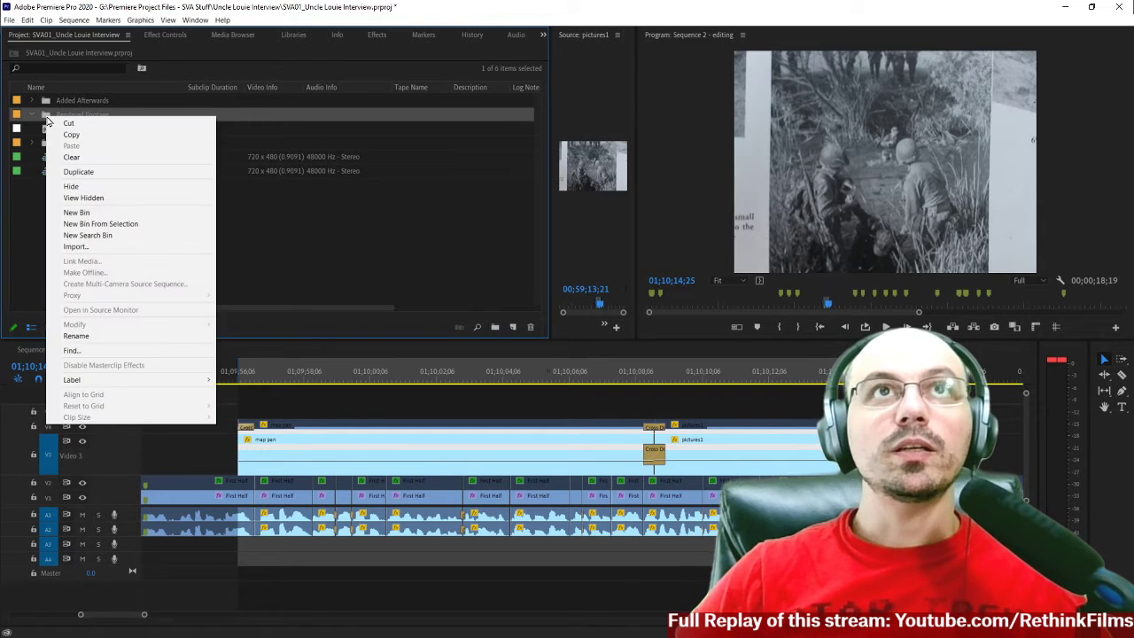
left_click(77, 247)
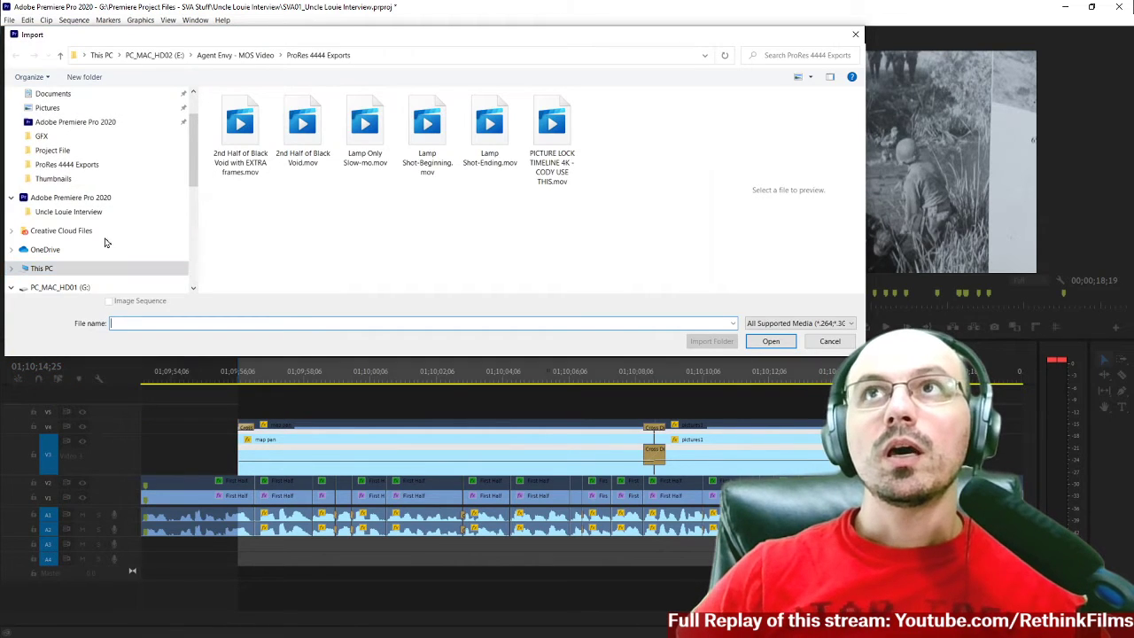
left_click(67, 212)
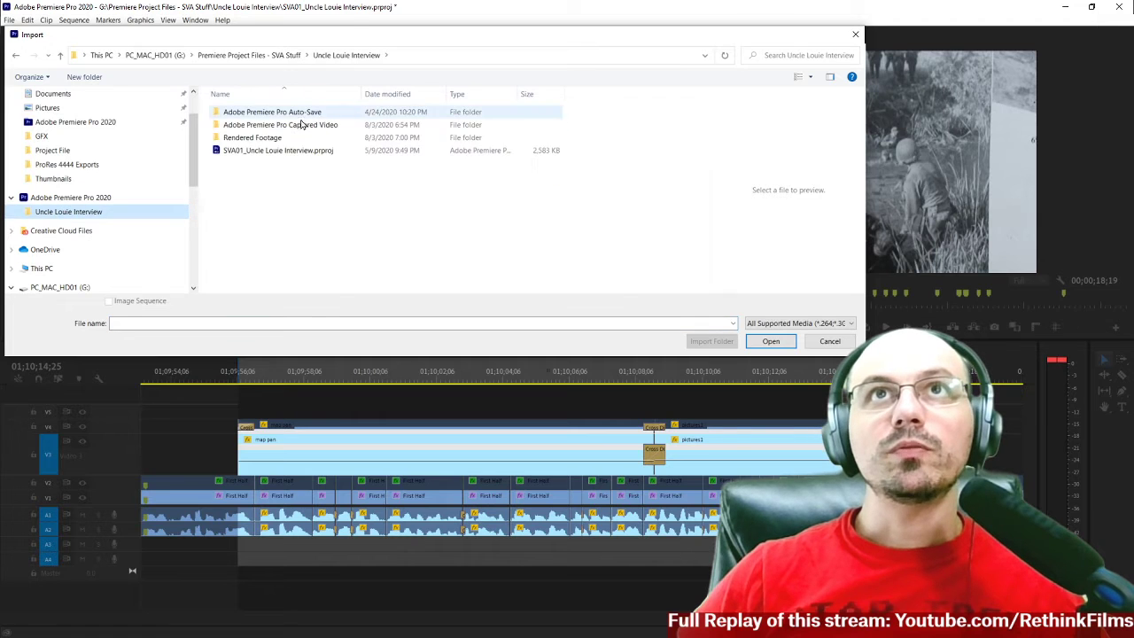
double_click(232, 138)
left_click(230, 143)
left_click_drag(300, 230, 233, 126)
left_click(766, 344)
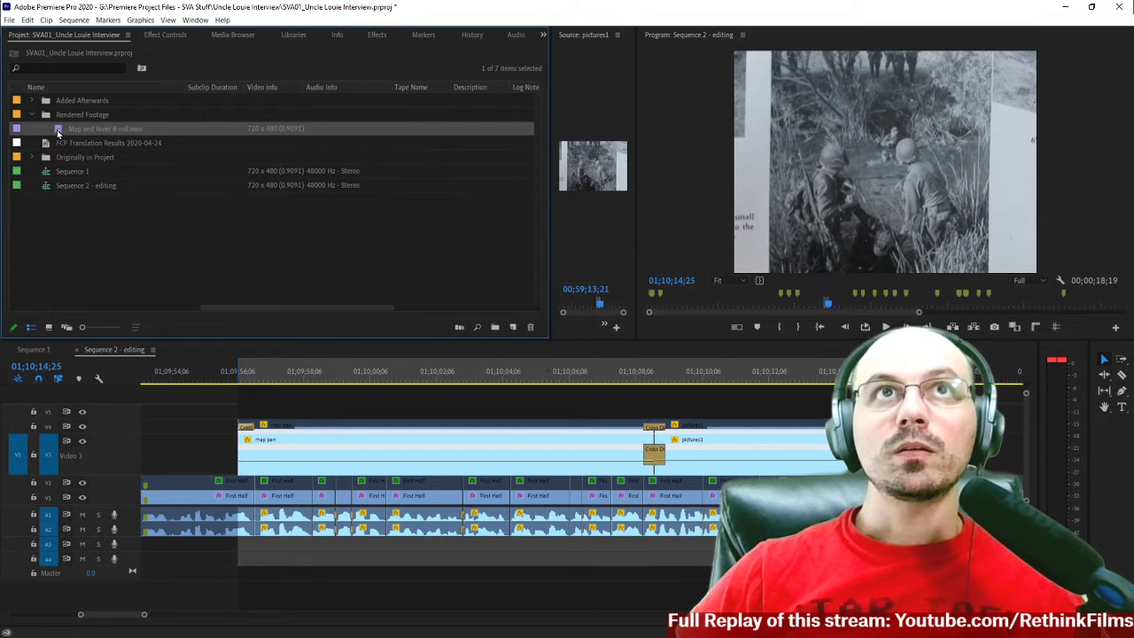
Open Map and River B-roll.mov in the Source monitor, enlarge that monitor, and advance the clip by one frame.
double_click(56, 129)
left_click_drag(550, 259, 234, 268)
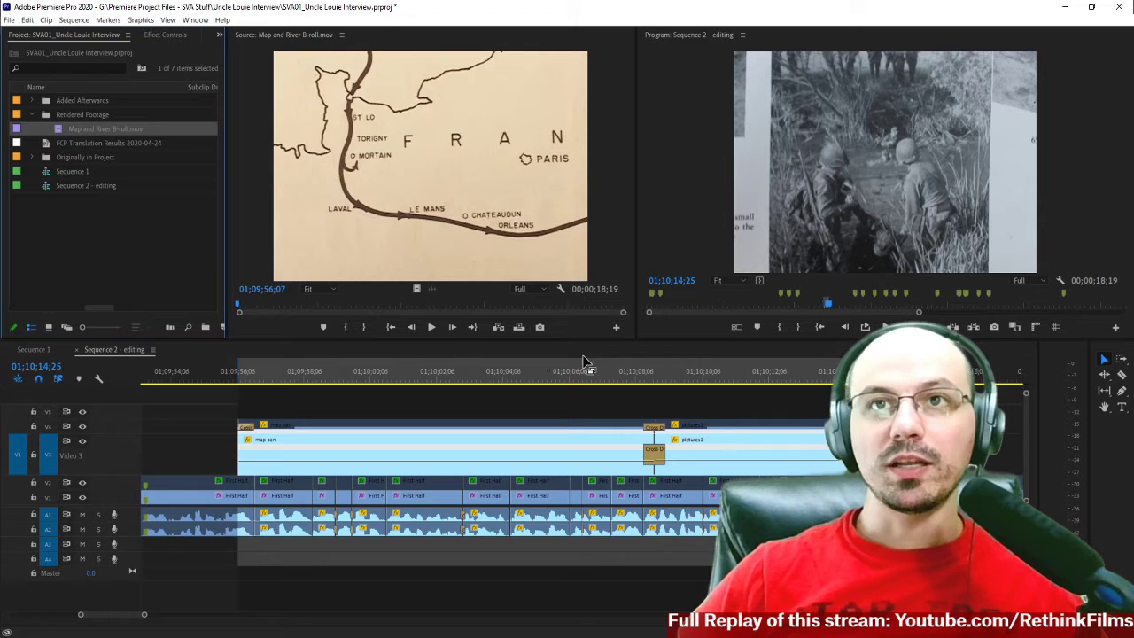
key("Right")
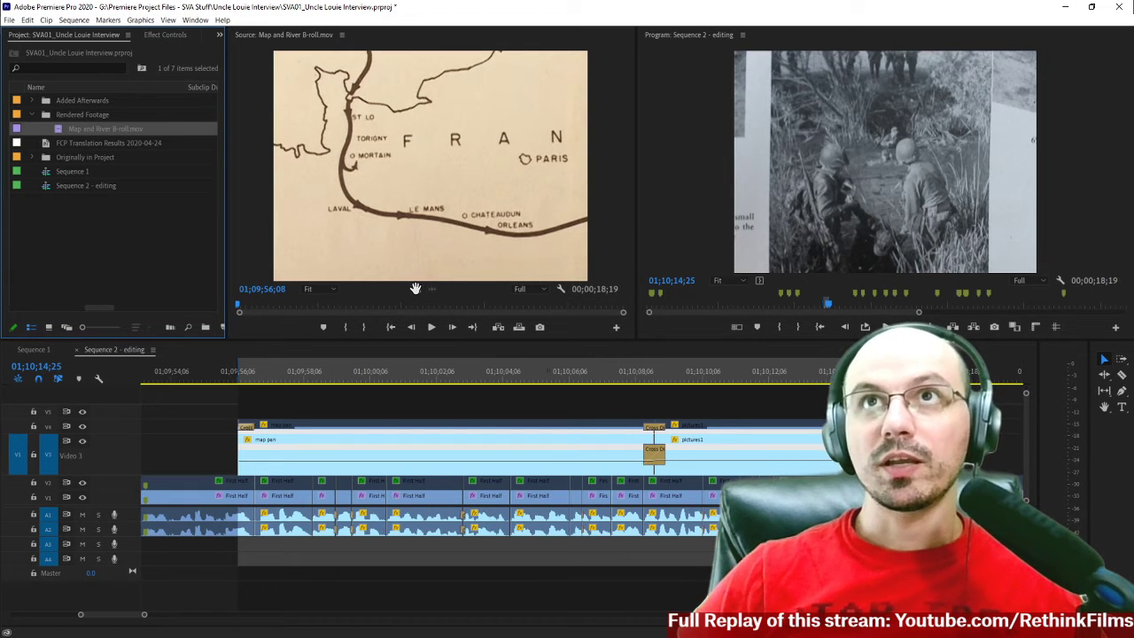
Place the Map and River B-roll video on track V5 at the start of the marked range and shift it by +1 frame.
left_click_drag(415, 288, 231, 414)
left_click(292, 411)
type("+1")
key("Return")
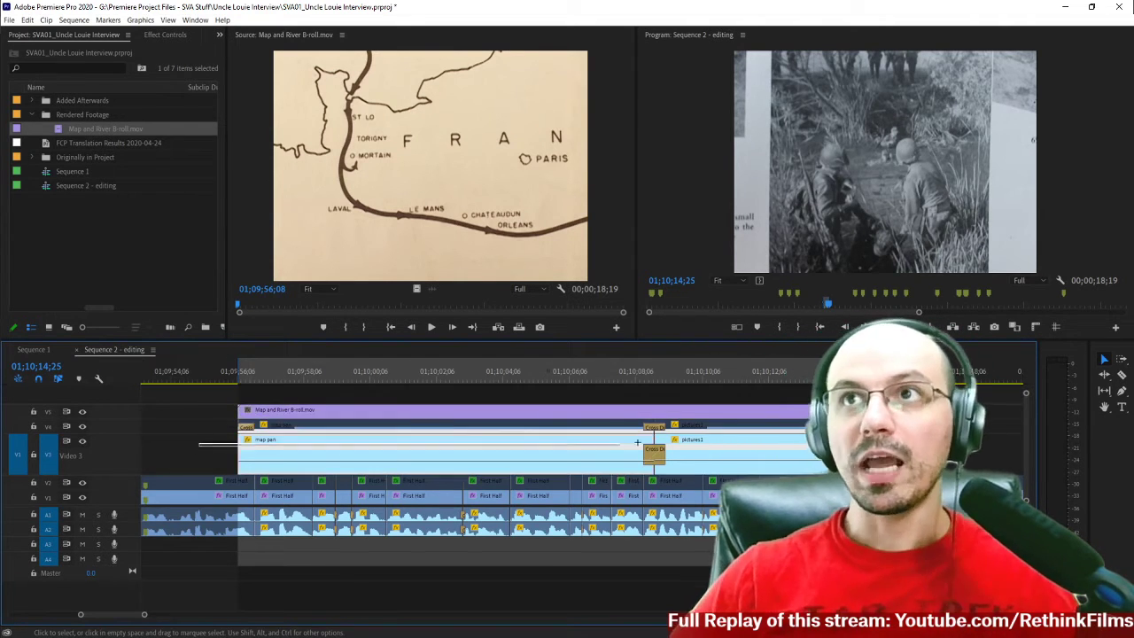
Disable the original map pan and pictures1 clips on Video 3 and play the sequence from just before the rendered clip.
key("shift+e")
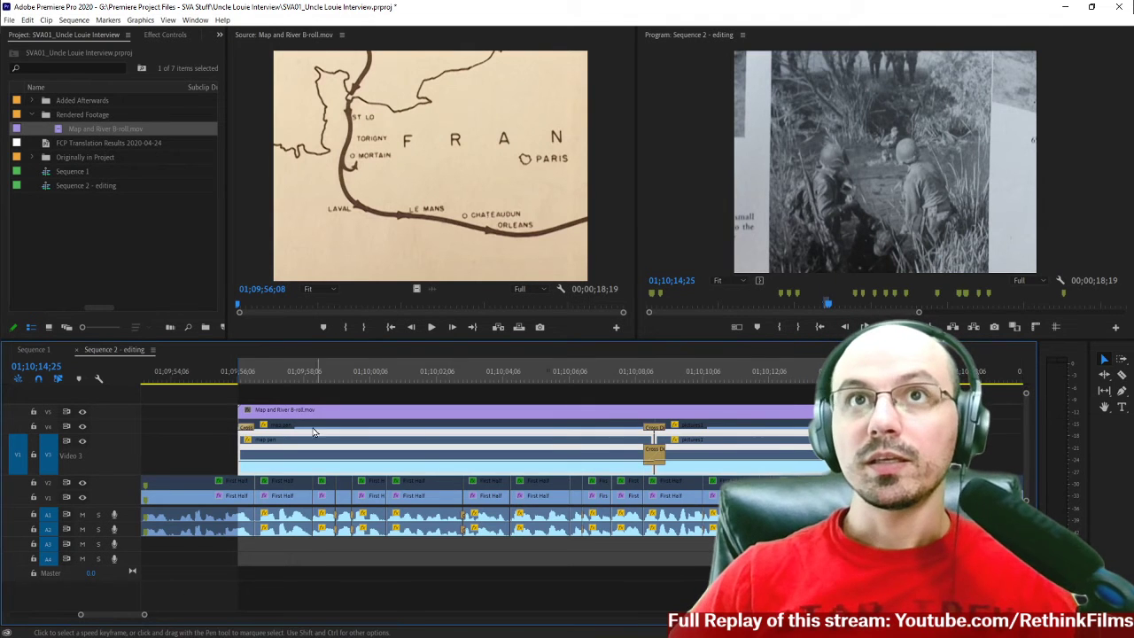
left_click(213, 381)
key("space")
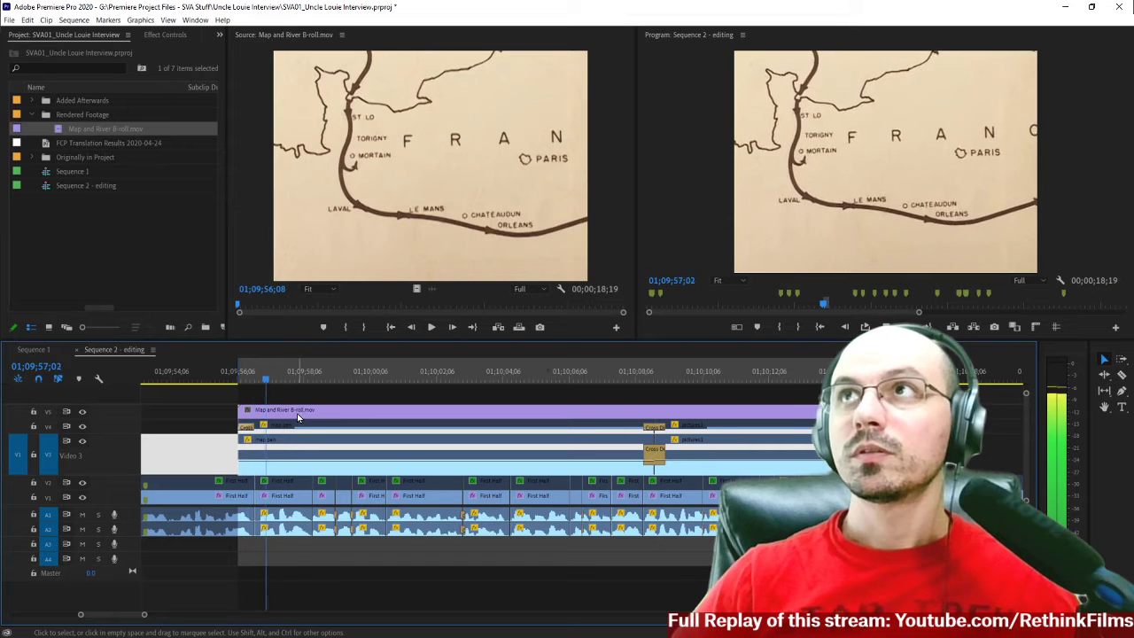
key("space")
key("=")
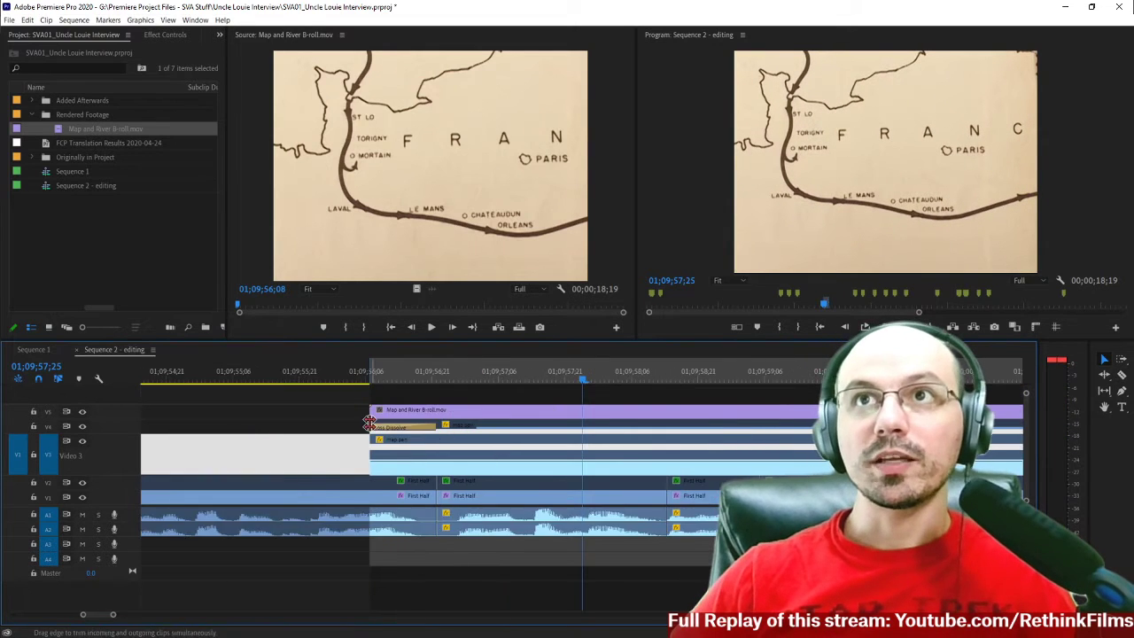
Check the duration of the Cross Dissolve at the start of the original map pan clip on V4.
key("=")
scroll(288, 429, "up", 1)
left_click(259, 431)
left_click(250, 428)
scroll(250, 428, "up", 1)
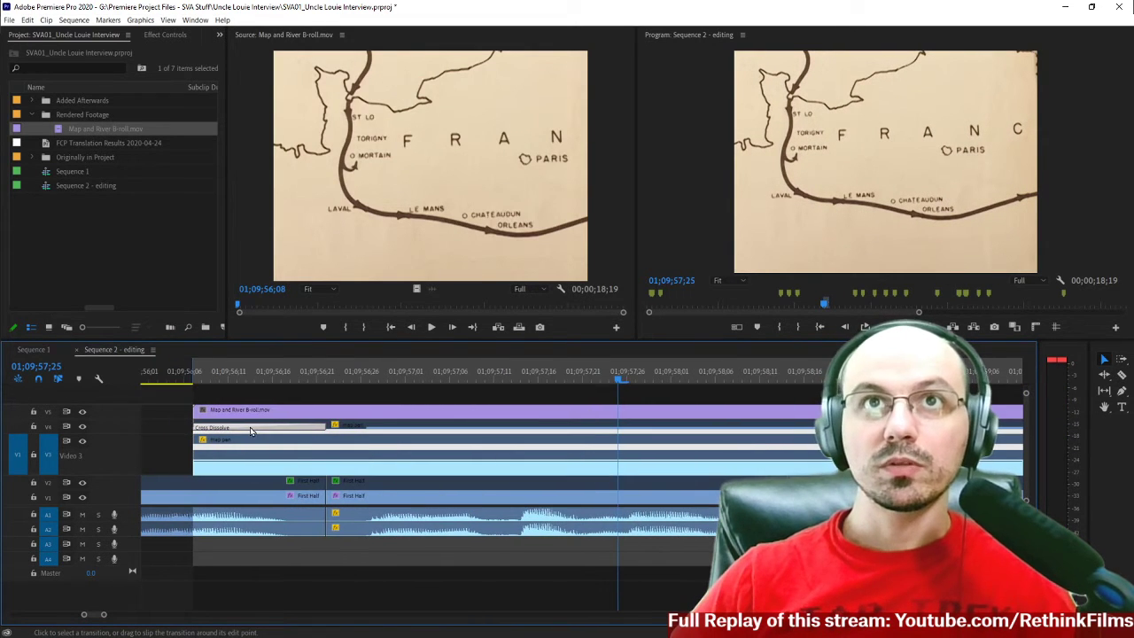
right_click(250, 428)
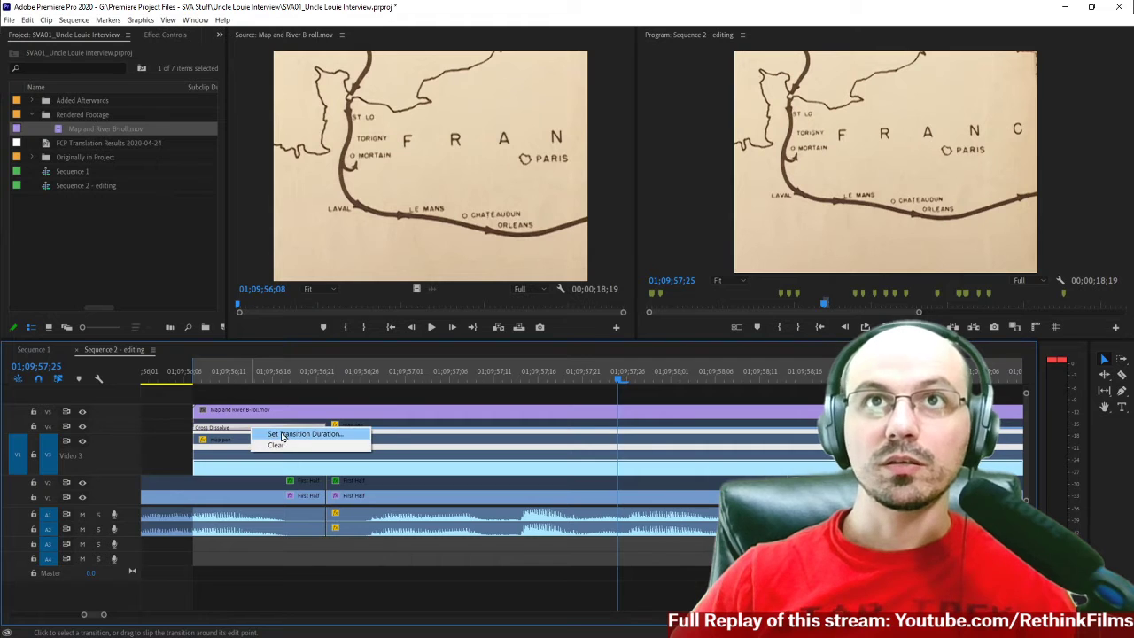
left_click(282, 434)
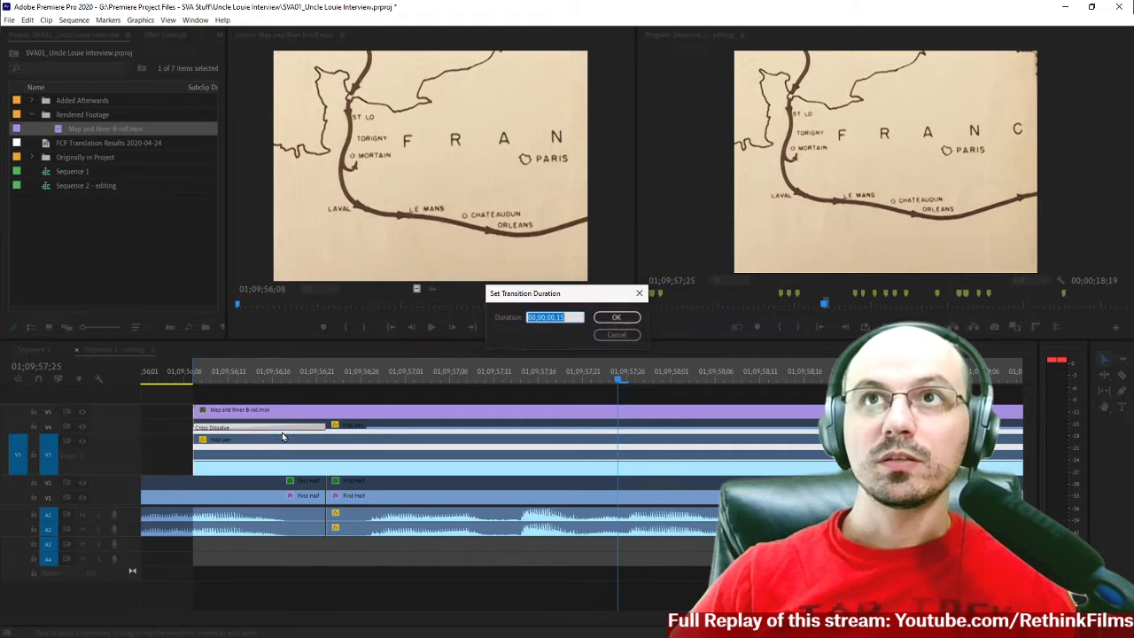
key("Return")
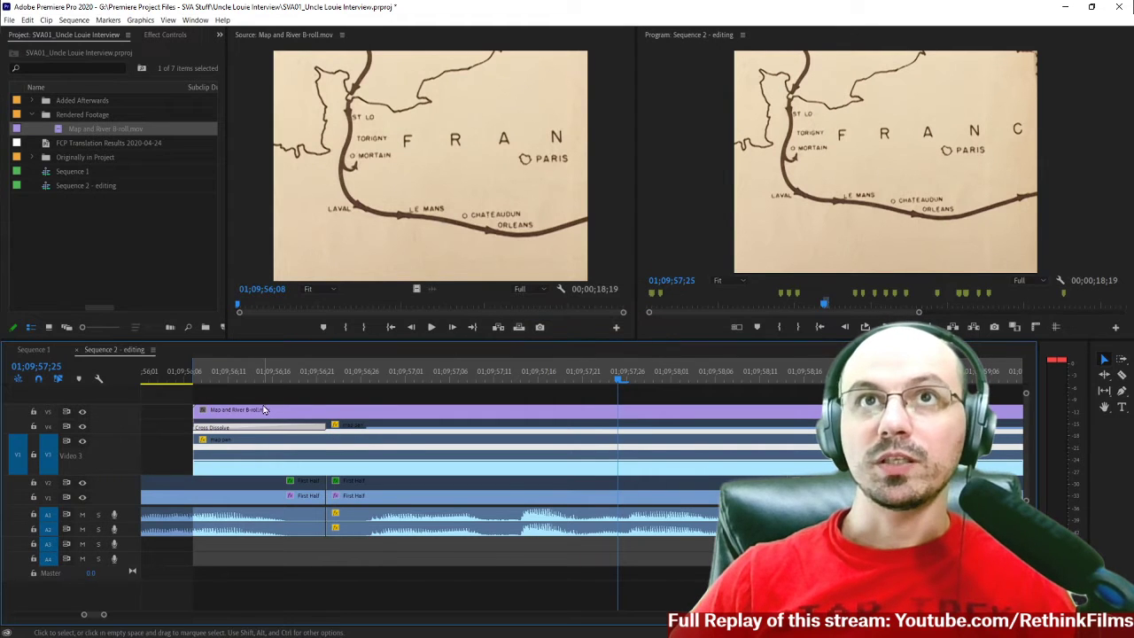
Apply the default transition to the start of Map and River B-roll.mov on V5 and set its duration to 15 frames.
right_click(200, 410)
left_click(238, 481)
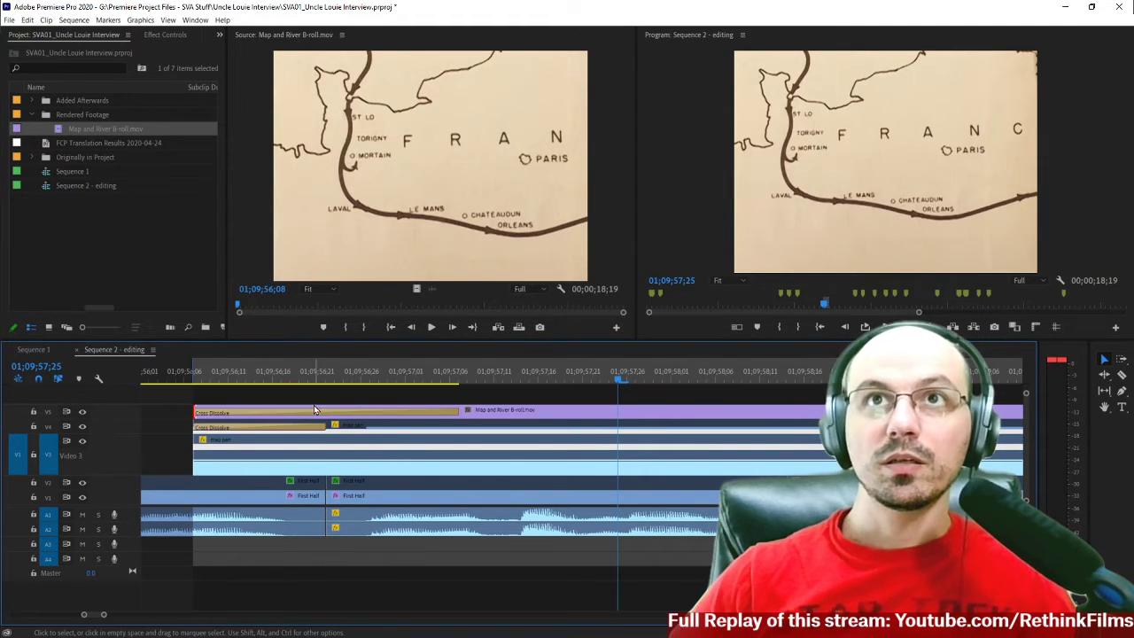
left_click(310, 413)
right_click(310, 413)
left_click(321, 421)
type("15")
key("Return")
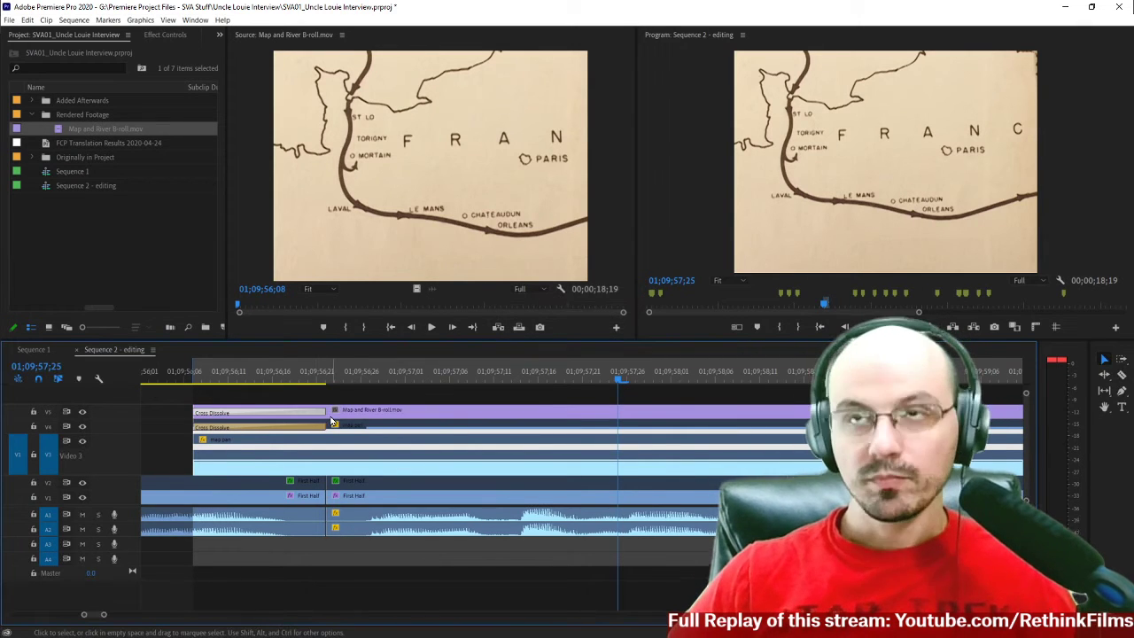
Play the rendered B-roll on V5 from 01;10;07;28 through the change from the map to the photo.
key("minus")
scroll(331, 421, "down", 2)
scroll(331, 421, "up", 1)
key("minus")
scroll(493, 419, "down", 3)
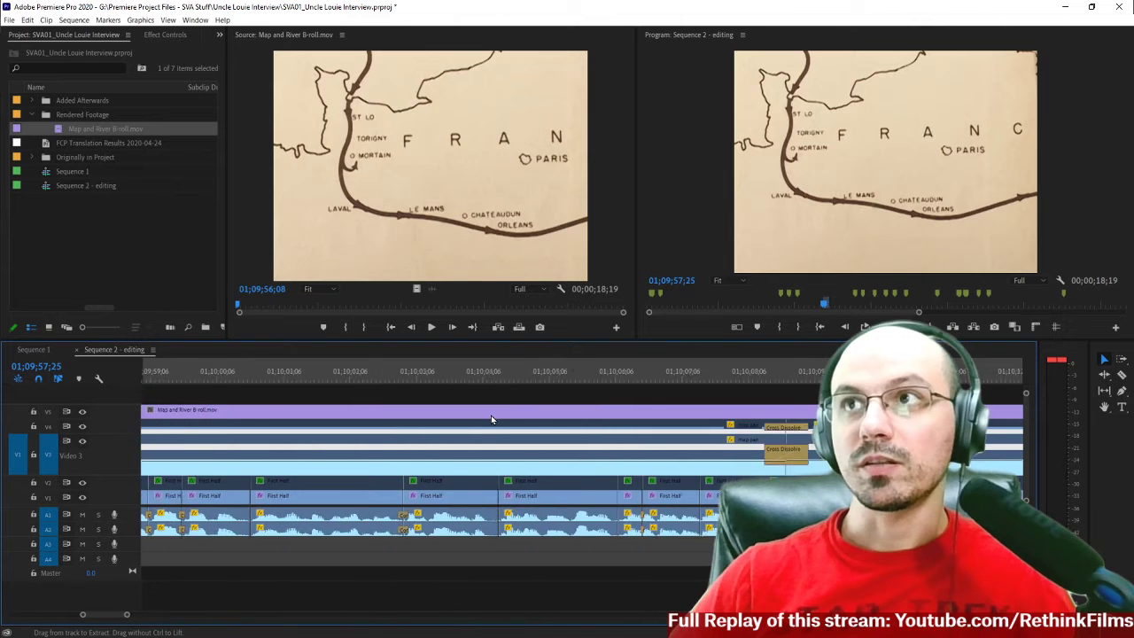
scroll(491, 414, "down", 3)
left_click(502, 377)
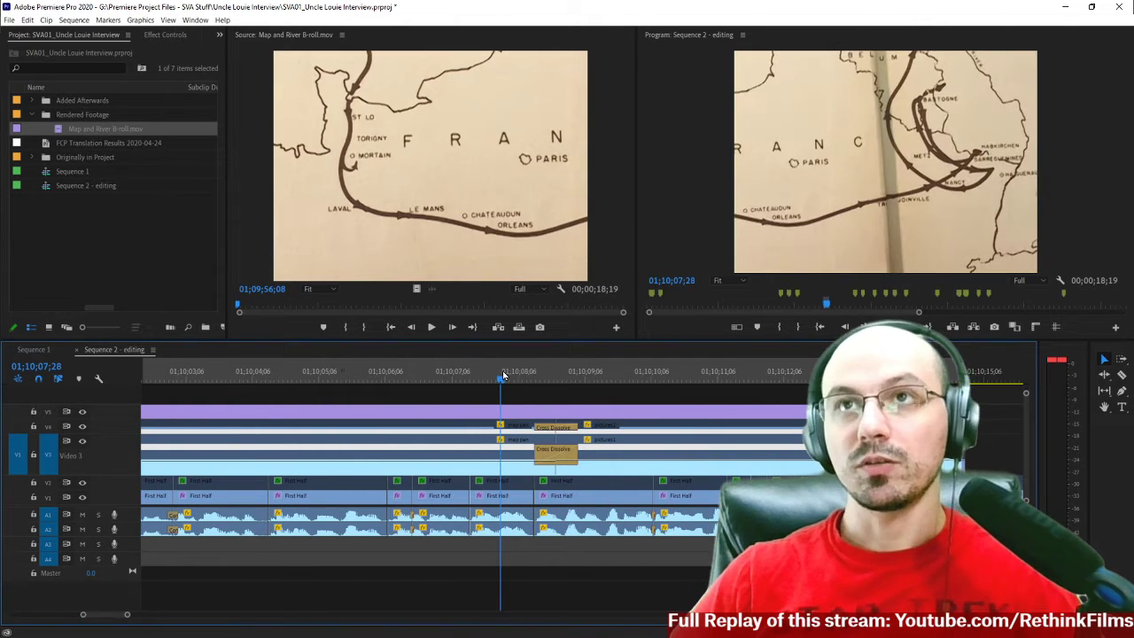
key("space")
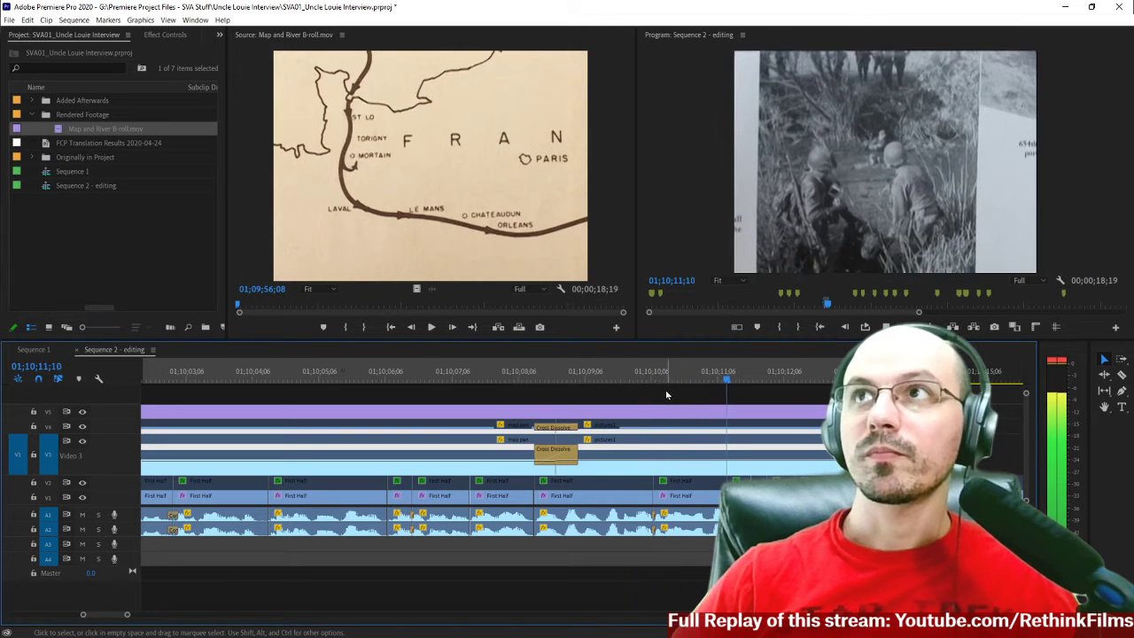
scroll(734, 452, "down", 3)
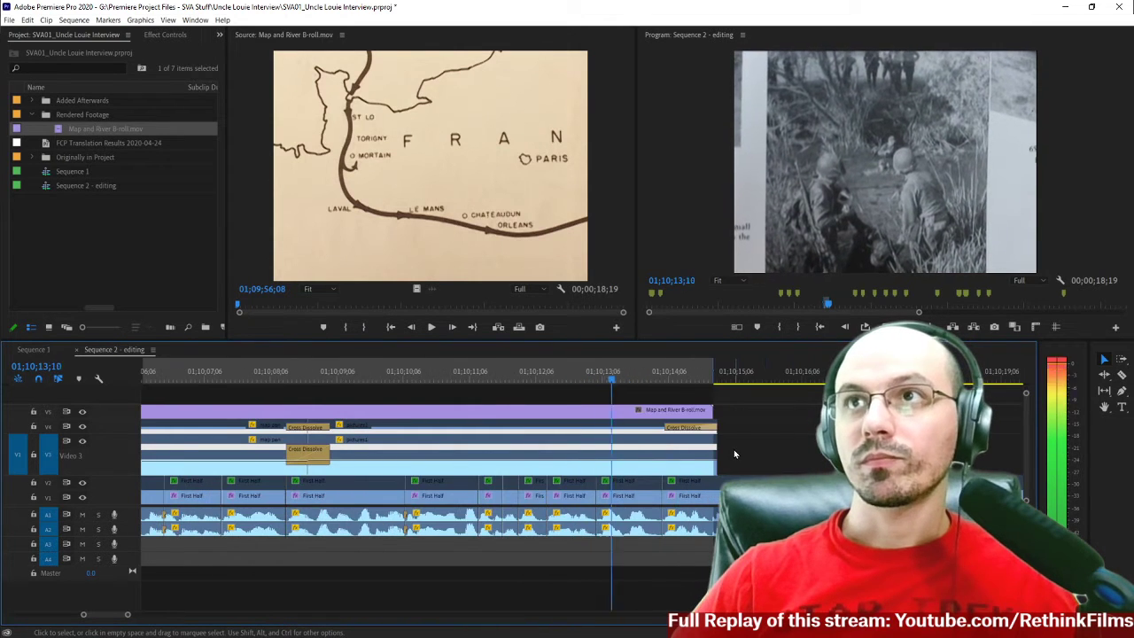
key("space")
Apply the default transition to the end of Map and River B-roll.mov and shorten it to start level with the dissolve on V4.
key("=")
key("=")
key("=")
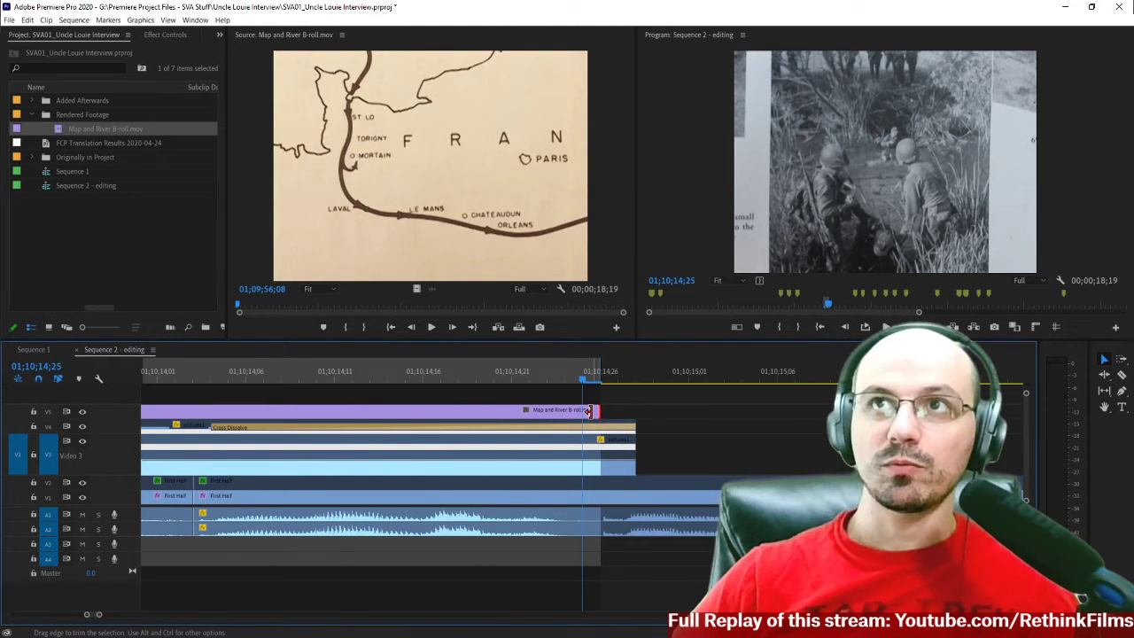
right_click(591, 411)
left_click(603, 475)
scroll(489, 445, "up", 2)
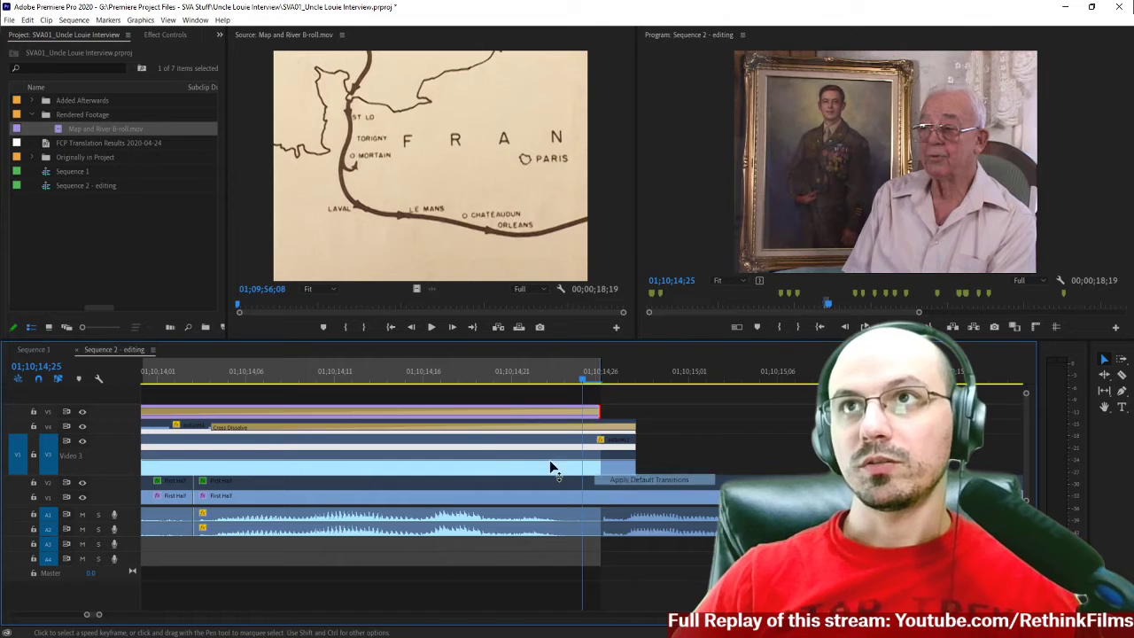
scroll(489, 445, "up", 4)
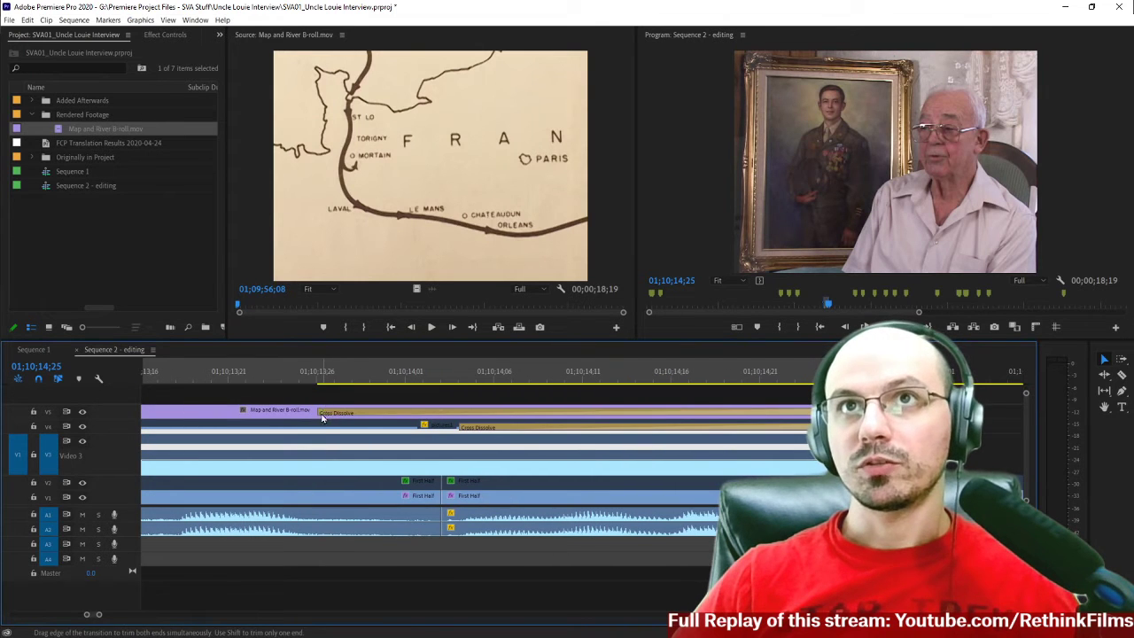
left_click_drag(322, 417, 382, 414)
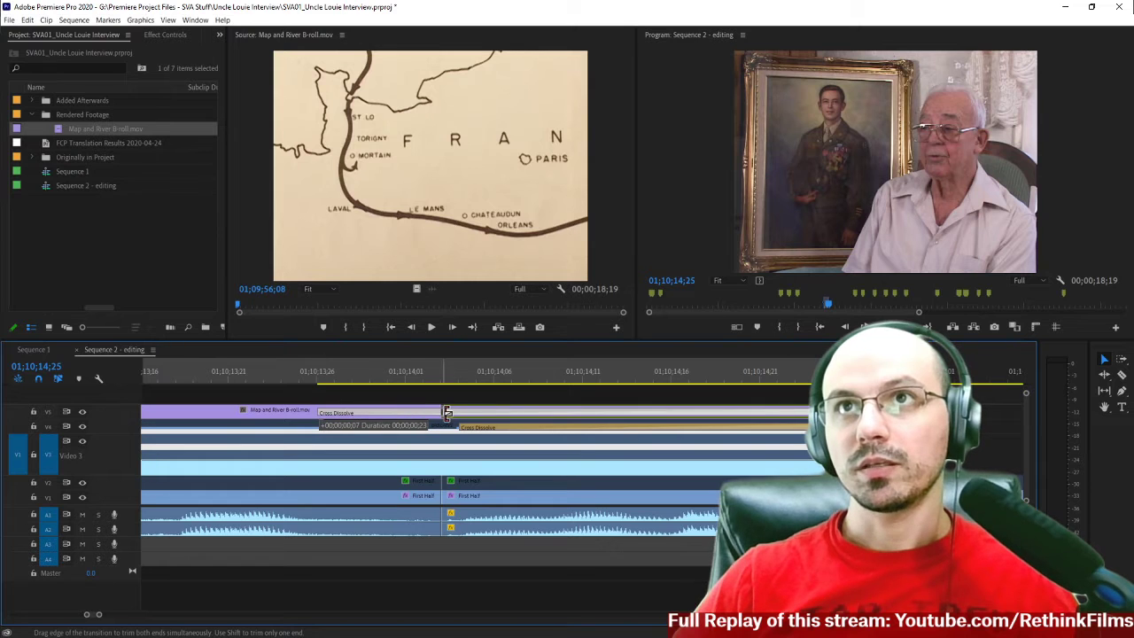
left_click_drag(462, 414, 465, 414)
Play the sequence from just before the map-to-photo dissolve to review how the photo appears.
left_click(441, 374)
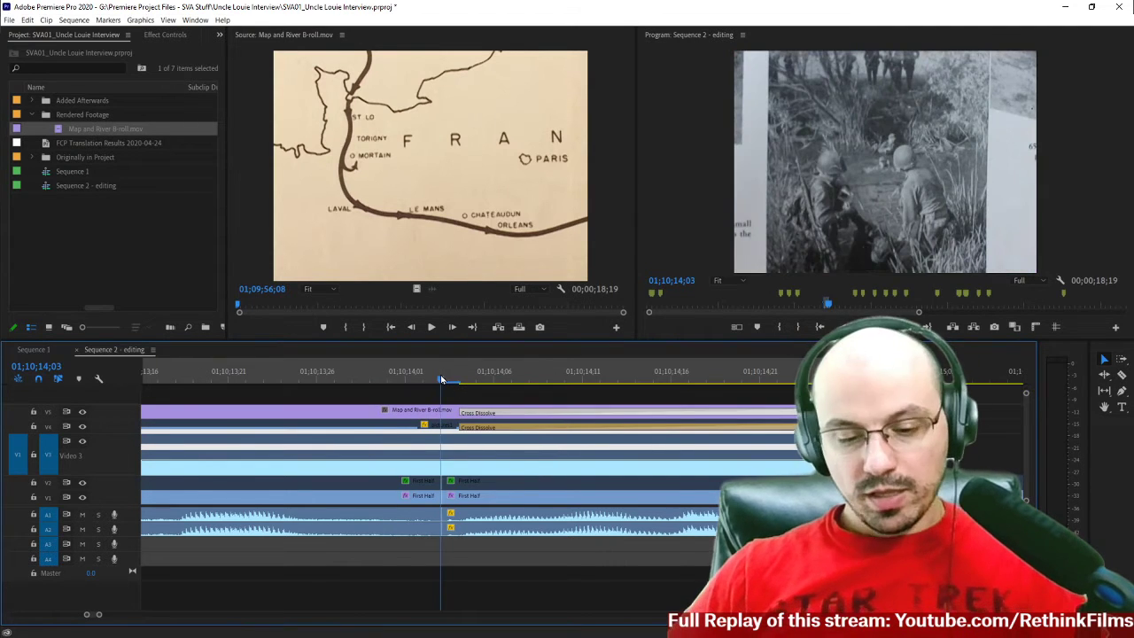
key("minus")
key("minus")
key("minus")
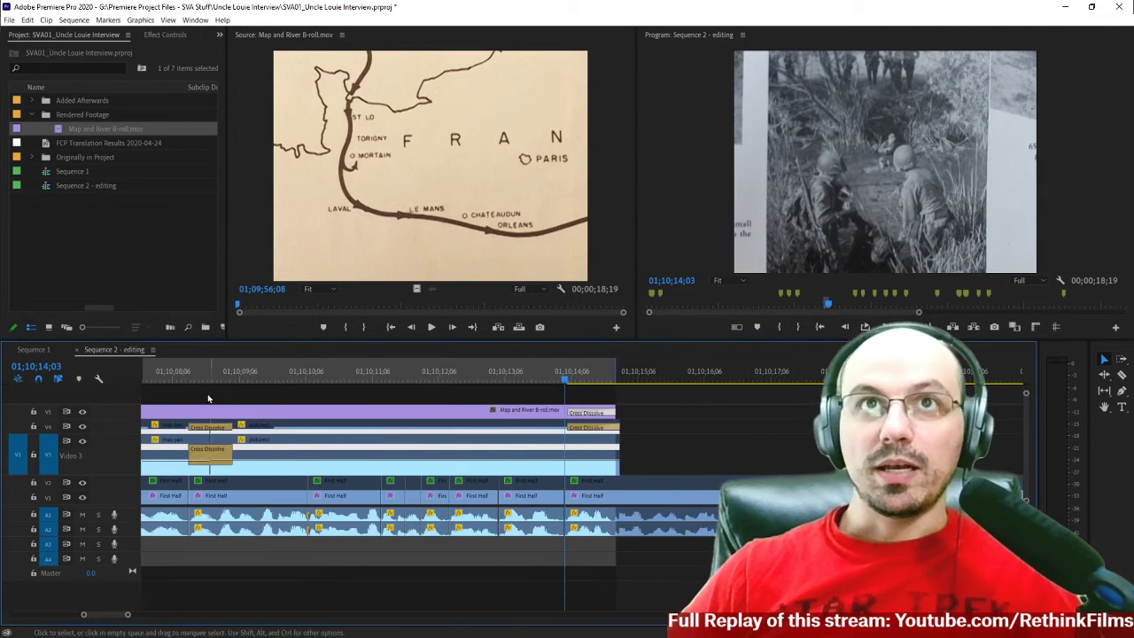
scroll(211, 401, "up", 1)
left_click(219, 379)
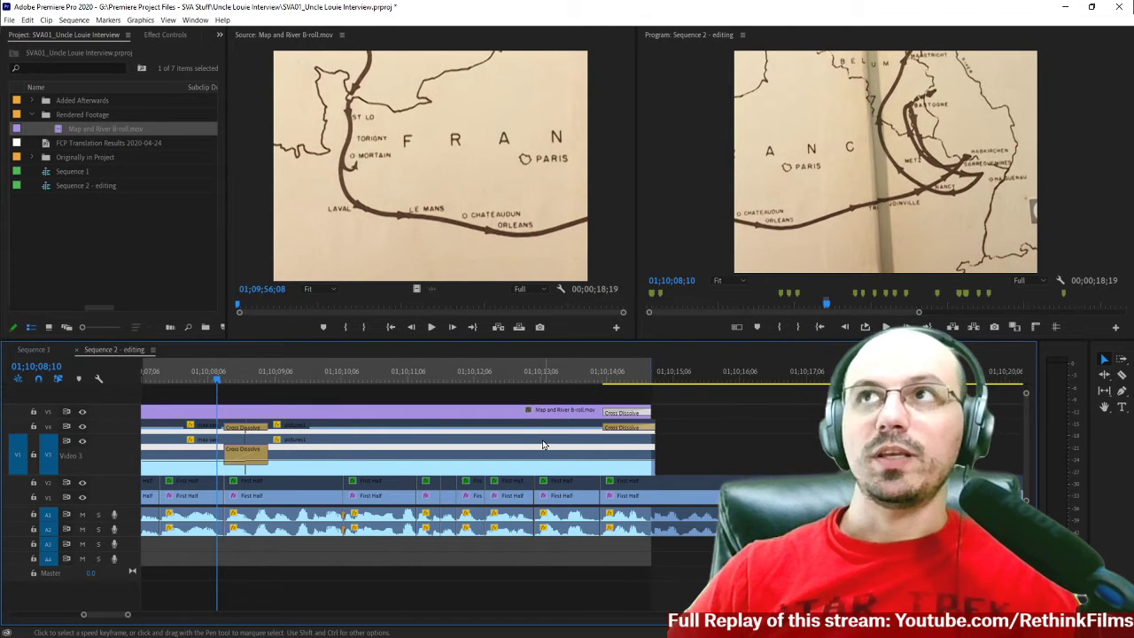
left_click(184, 378)
key("space")
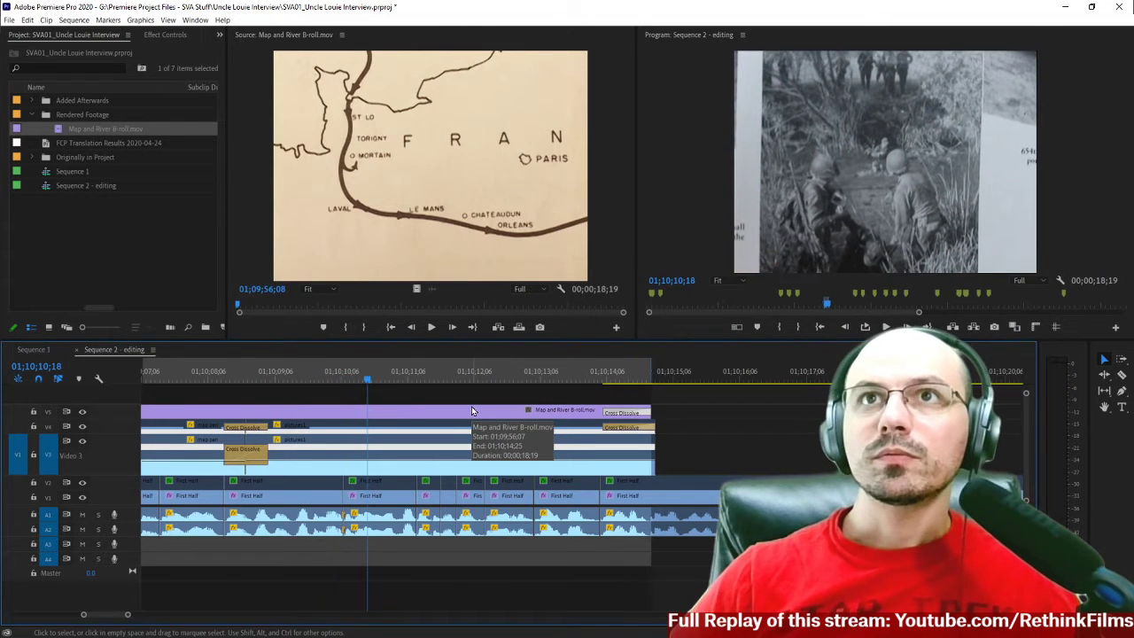
Show the V5 clip's effect settings in a wider view and start Scale keyframing at 01;10;10;11 with a value of 100.
double_click(372, 421)
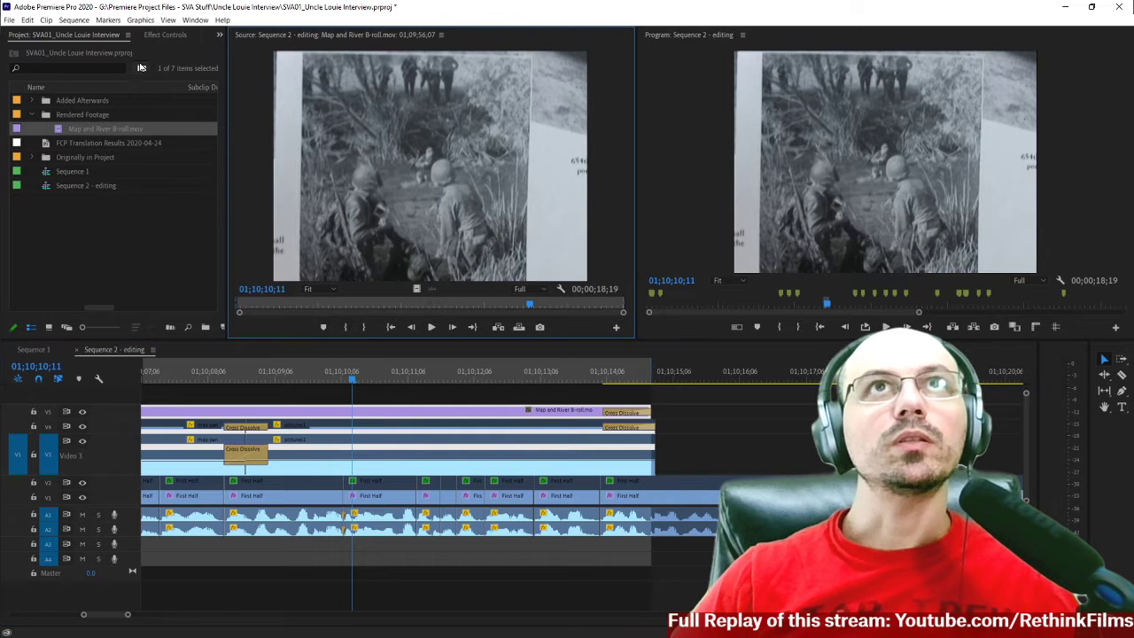
left_click(163, 36)
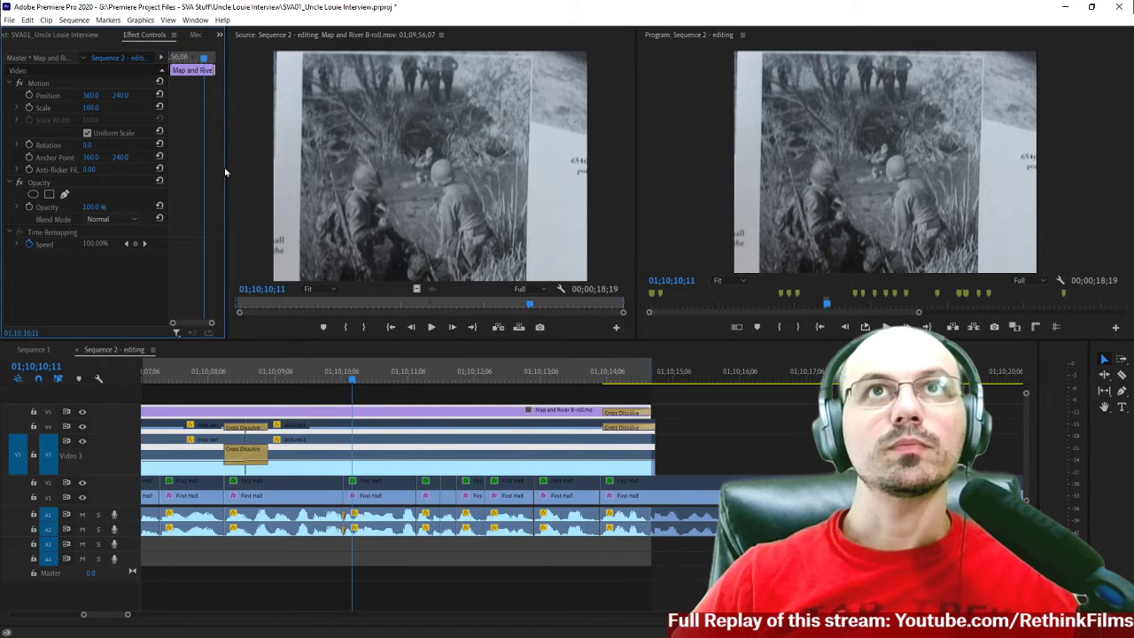
left_click_drag(227, 158, 364, 158)
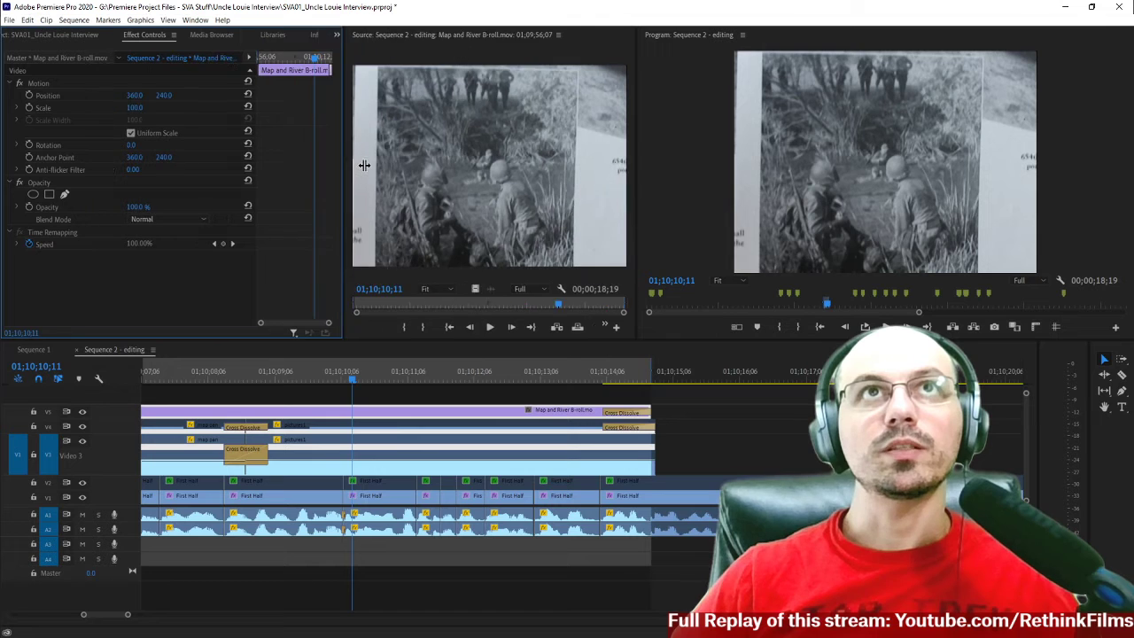
left_click(28, 107)
Add a second Scale keyframe to the V5 clip at 01;10;13;13 and set its value to 130.
key("space")
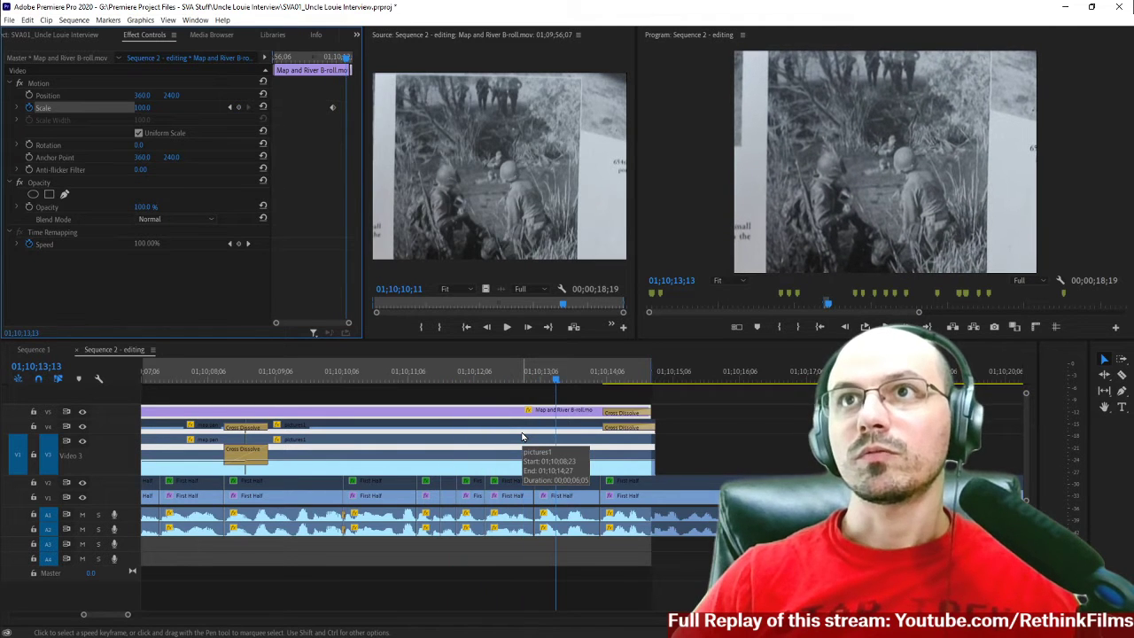
left_click(238, 108)
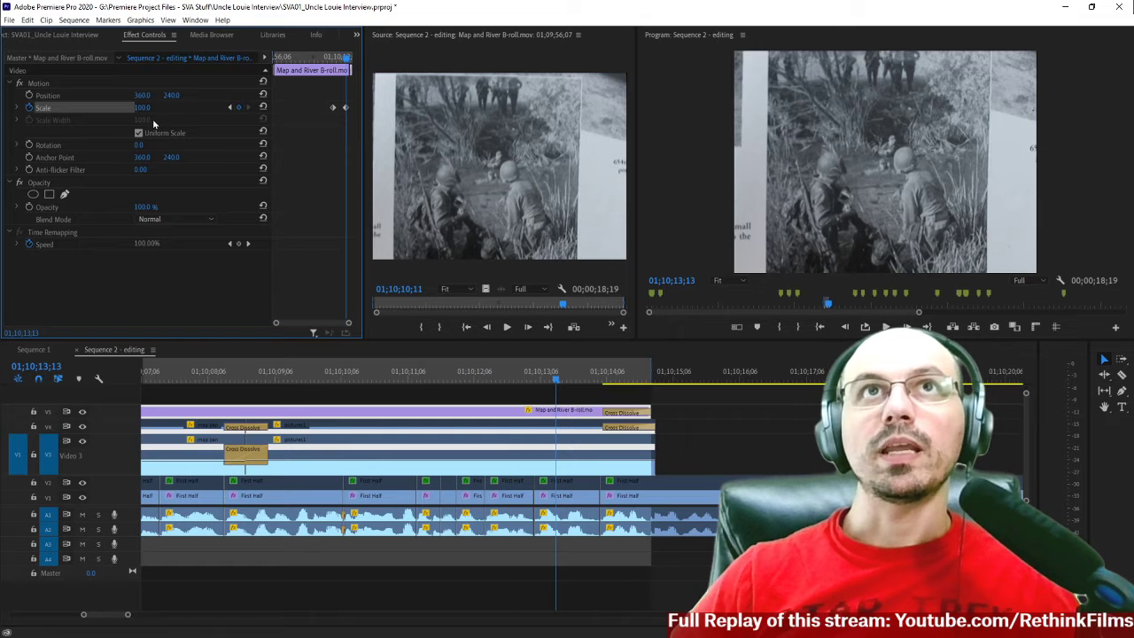
left_click_drag(143, 108, 166, 108)
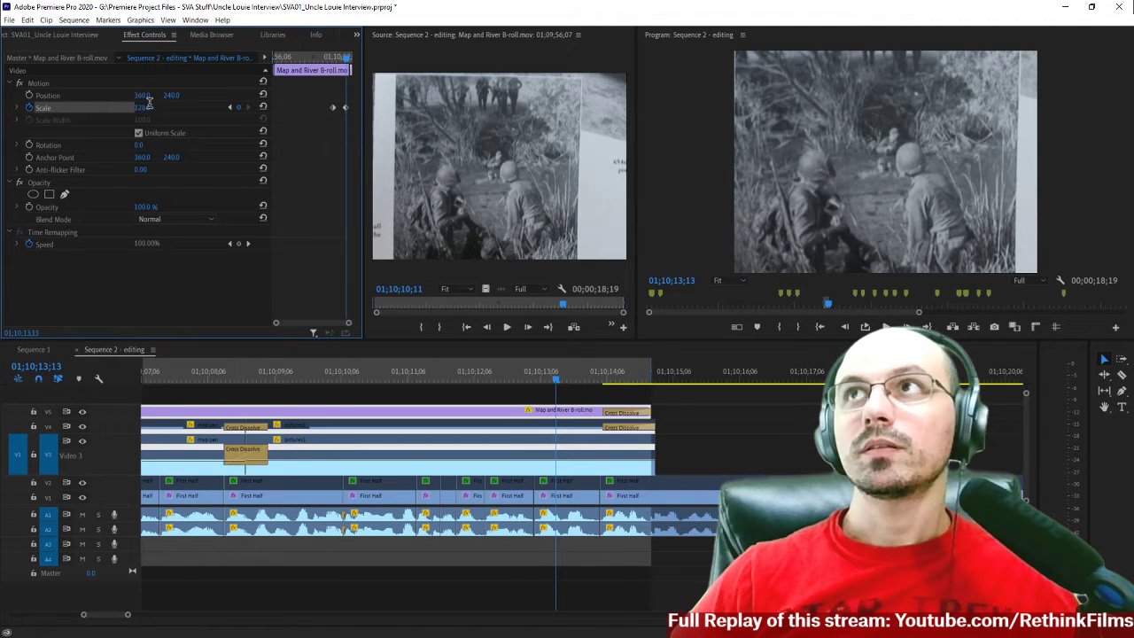
left_click(150, 105)
type("130")
key("Return")
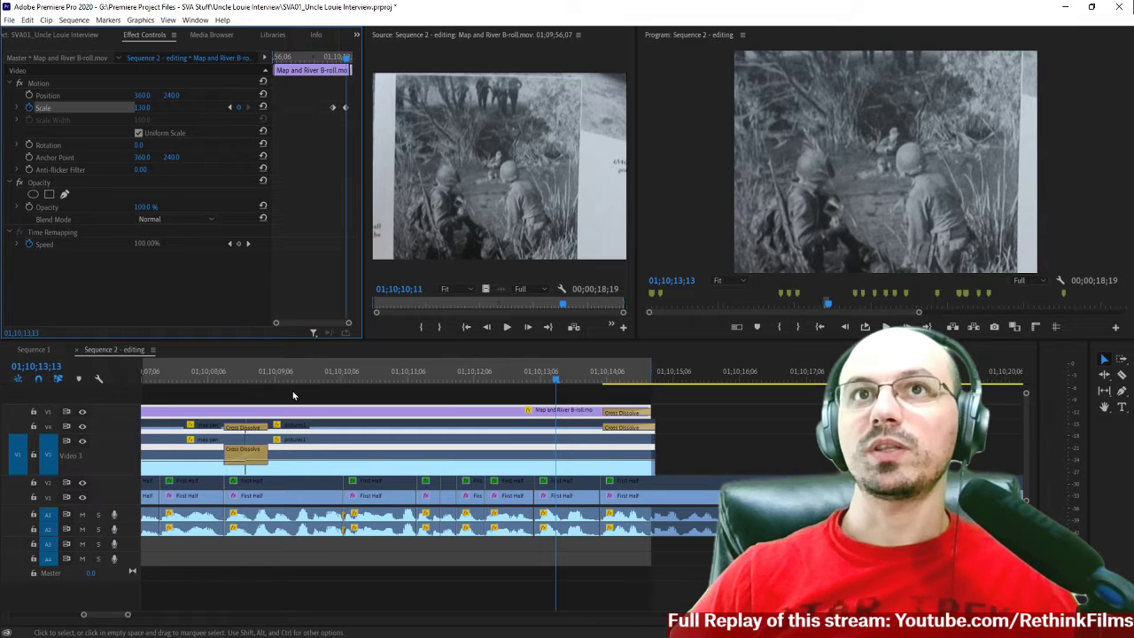
Play the B-roll range from the map section, and again from just before the photo, to review the new zoom.
left_click(234, 377)
key("minus")
key("minus")
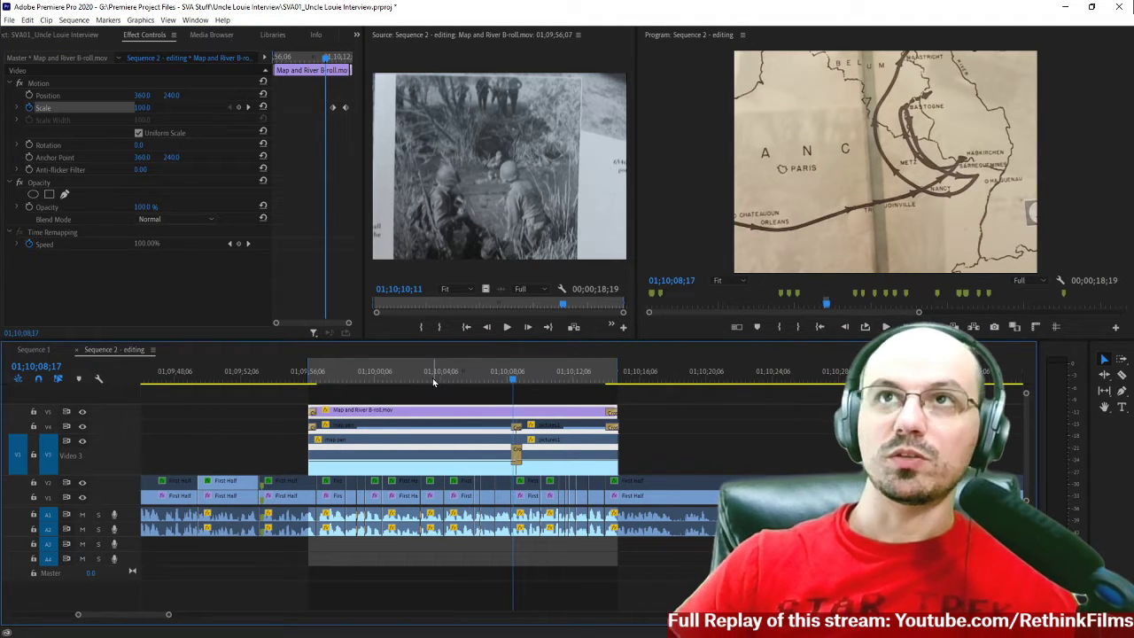
left_click(432, 377)
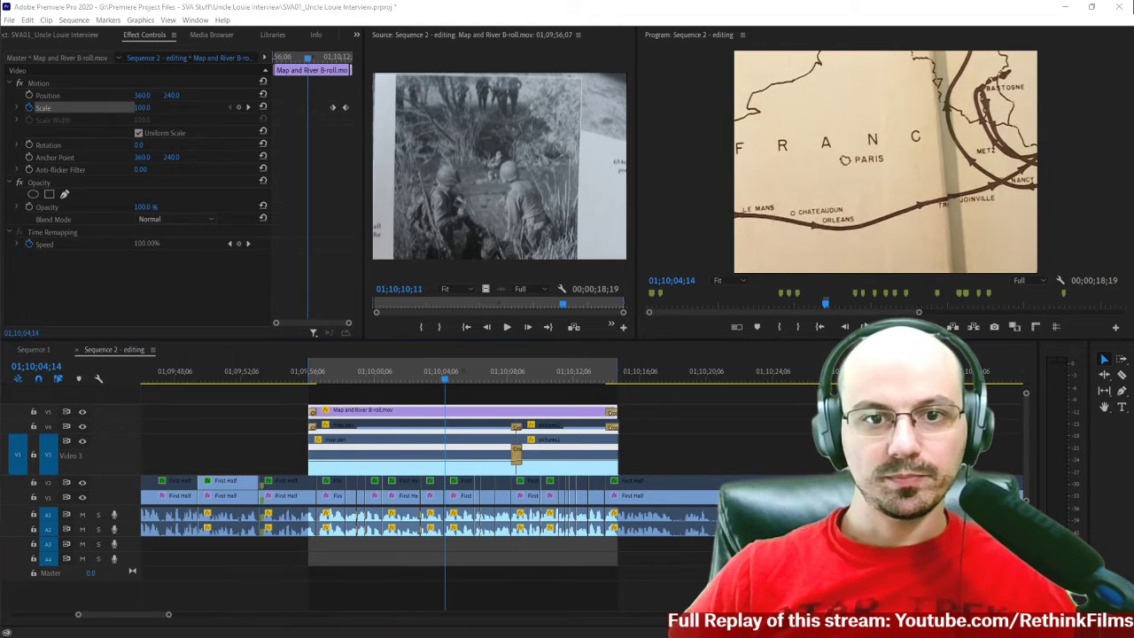
left_click(362, 379)
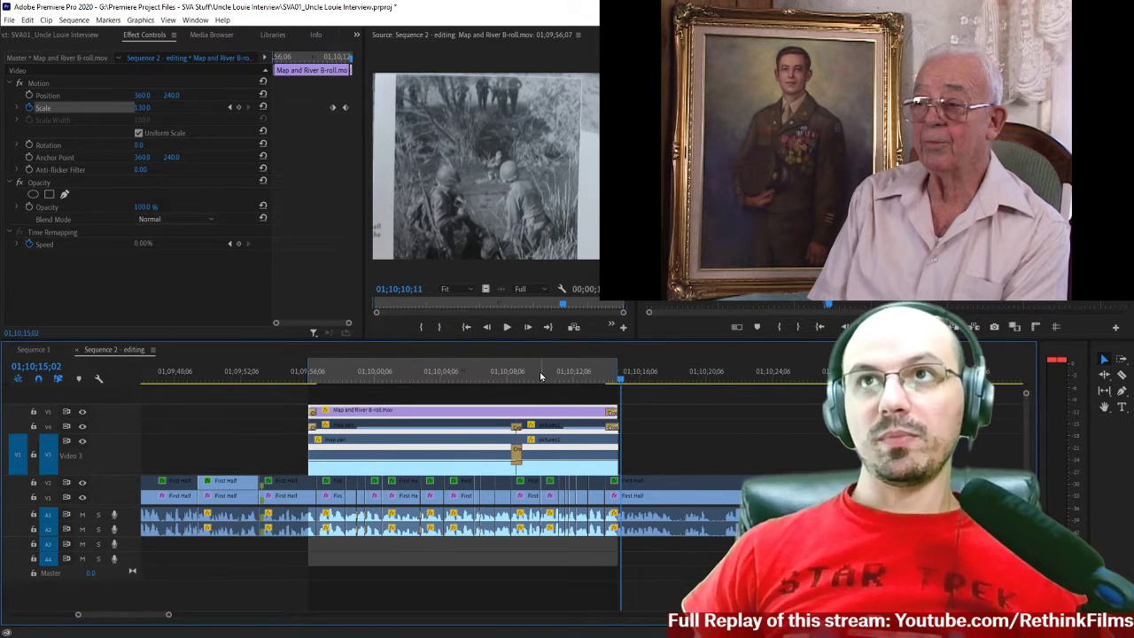
left_click(512, 382)
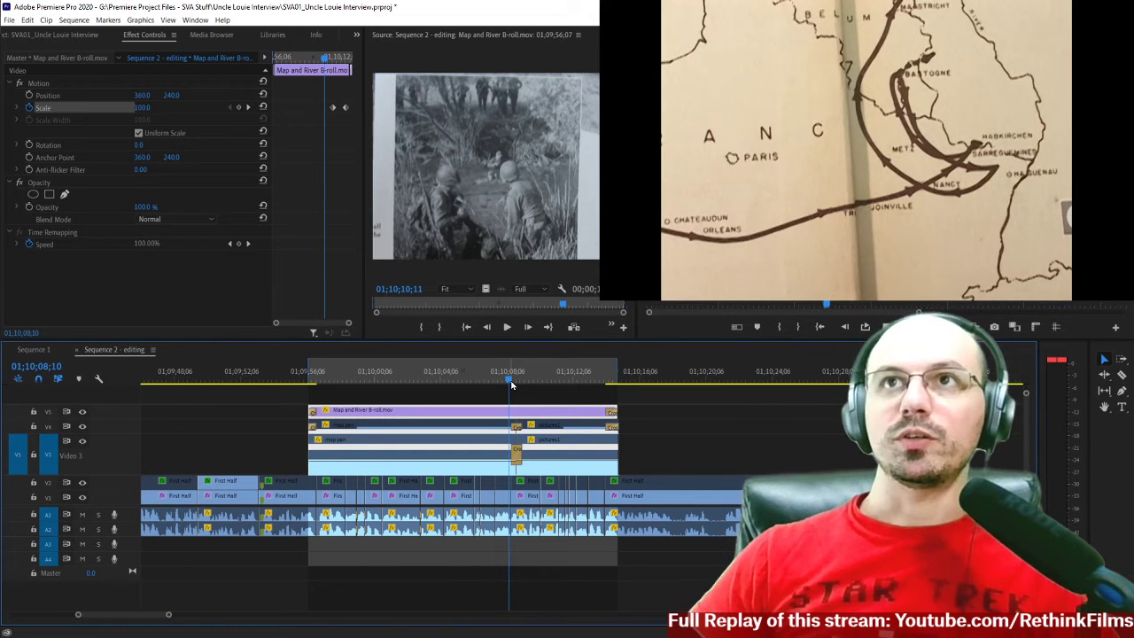
key("space")
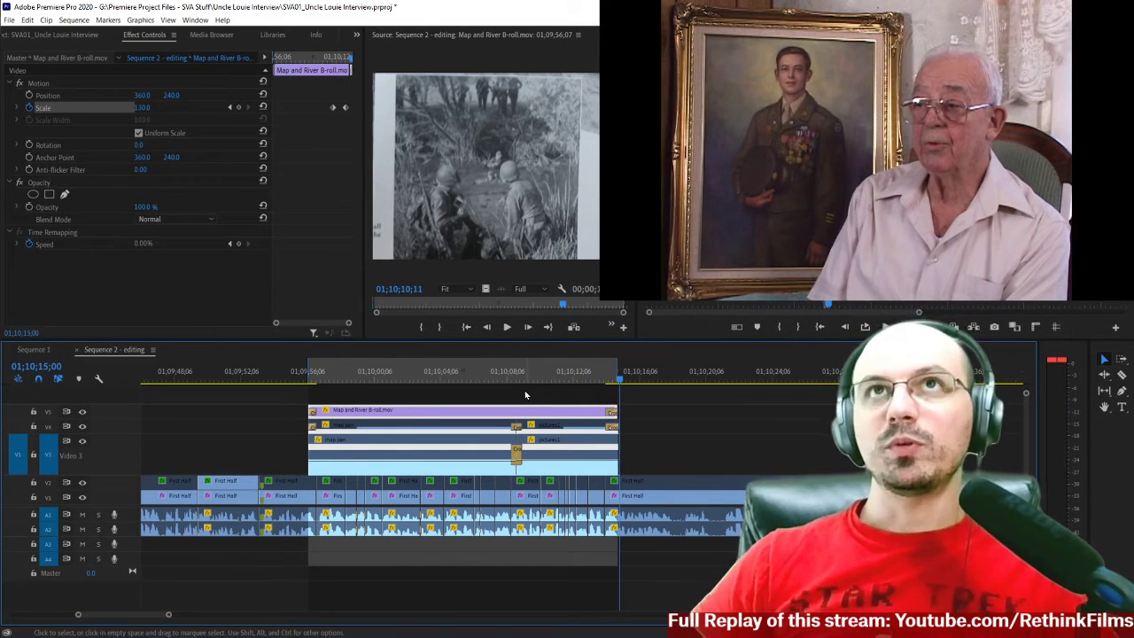
Apply Ease Out to the V5 clip's first Scale keyframe and Ease In to the second.
double_click(546, 414)
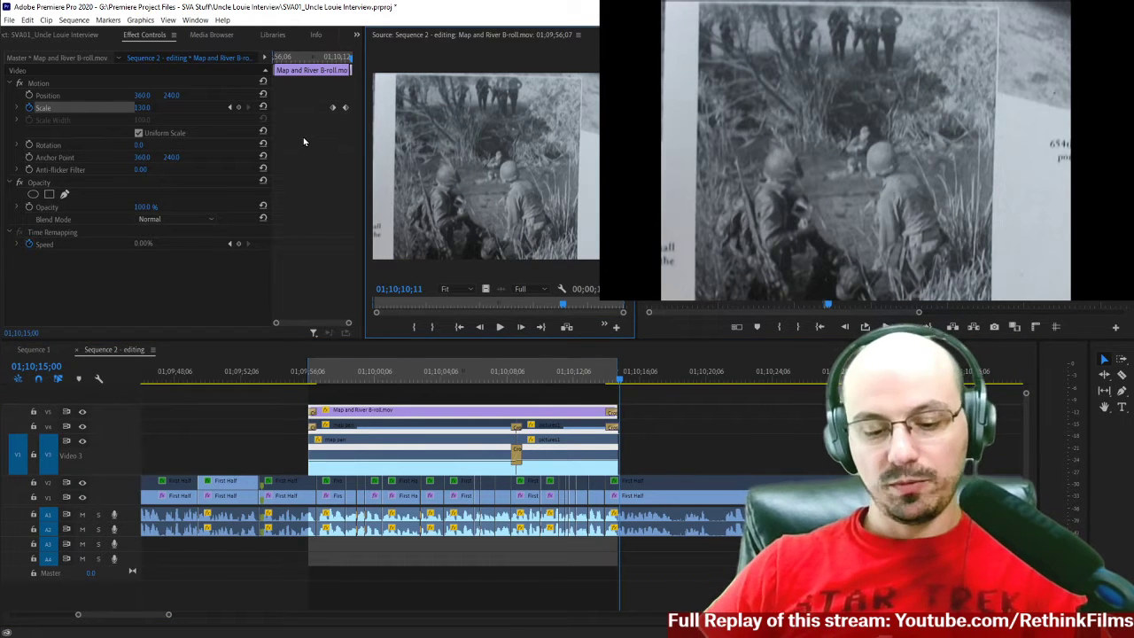
left_click(327, 58)
key("equal")
key("equal")
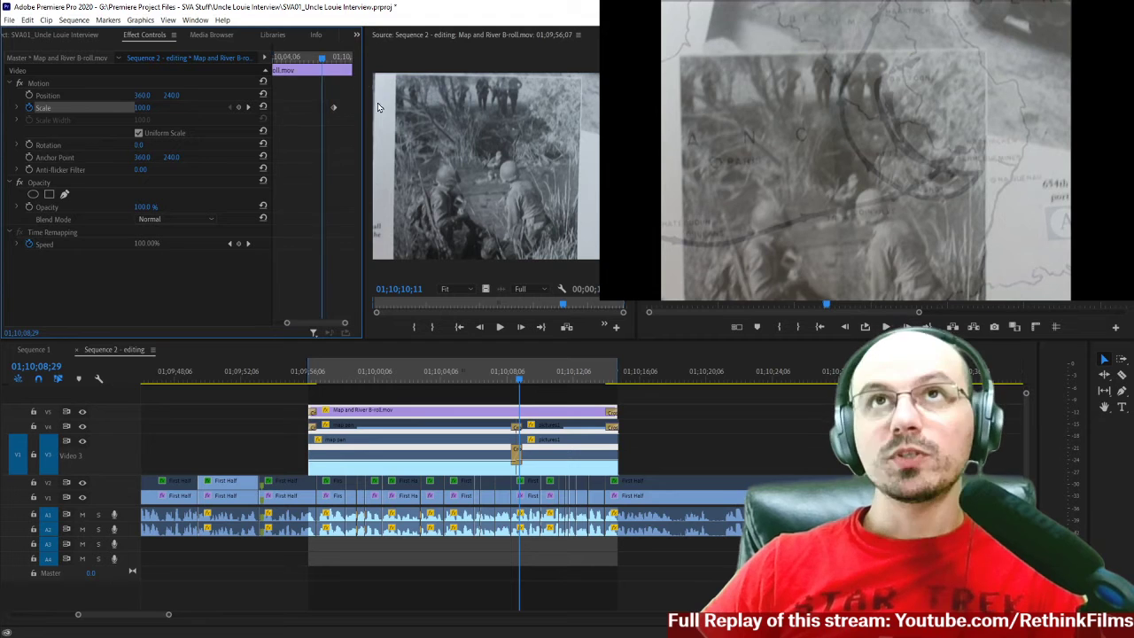
left_click_drag(311, 329, 319, 329)
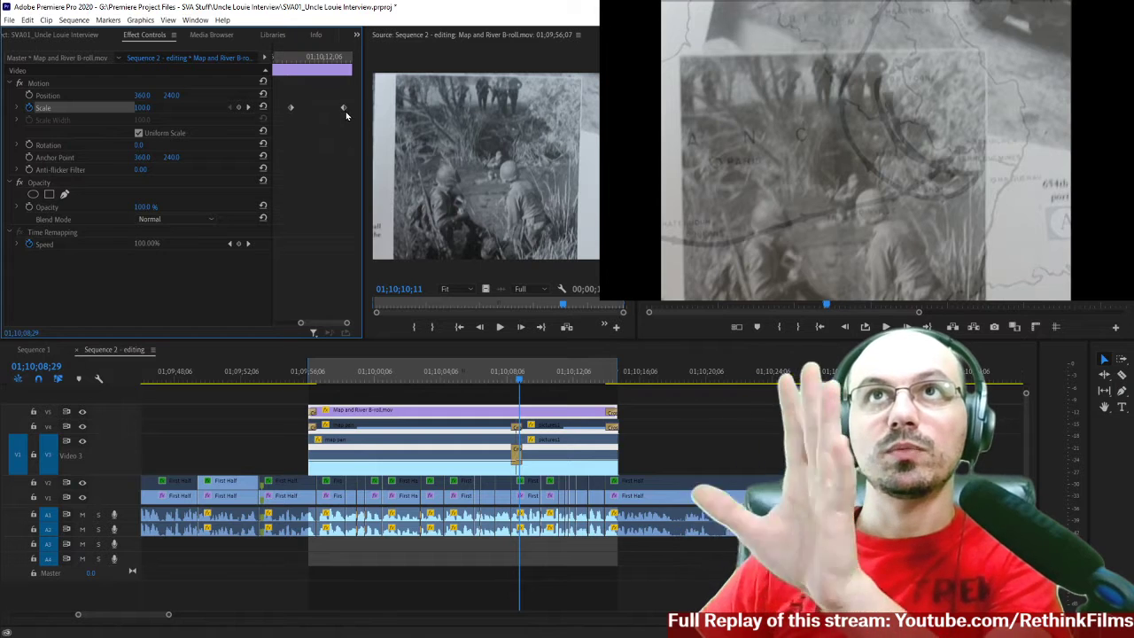
right_click(290, 109)
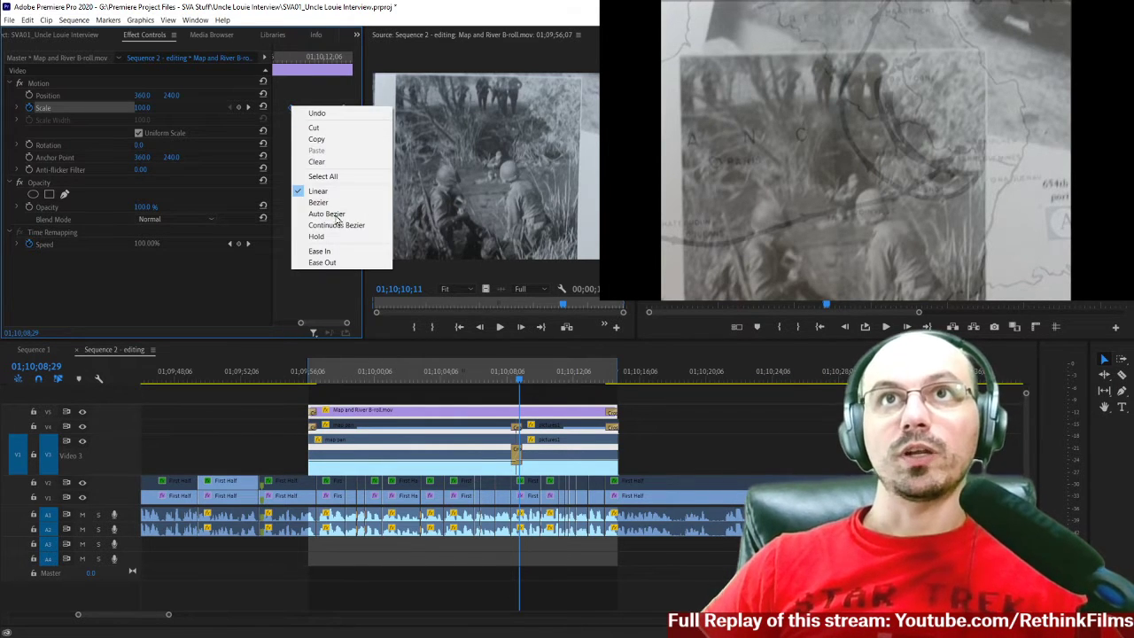
left_click(323, 263)
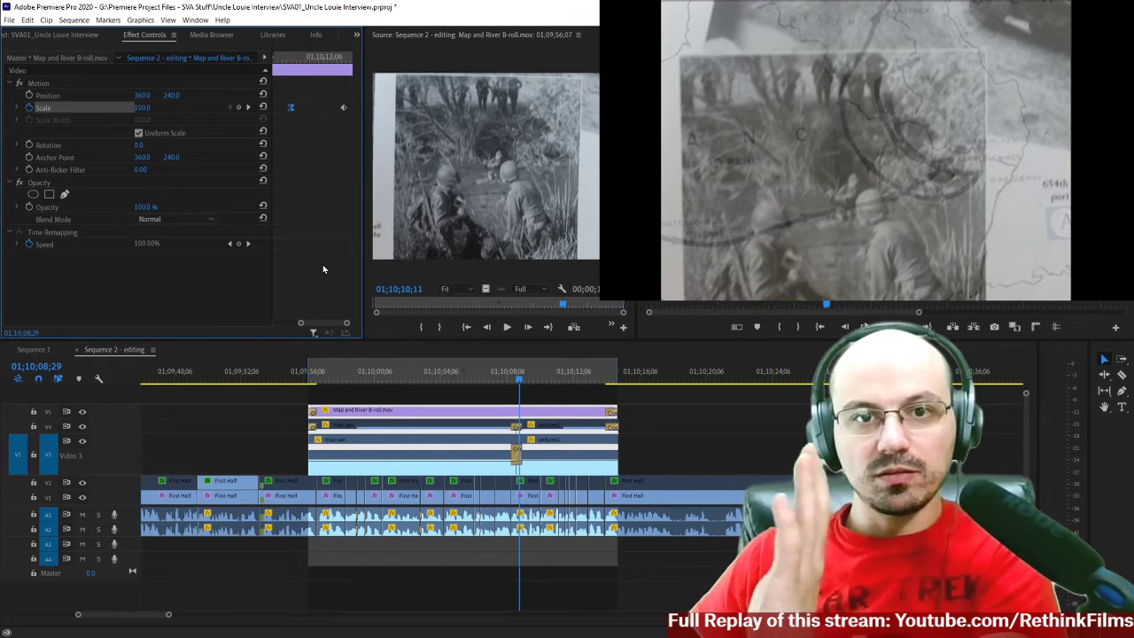
right_click(343, 108)
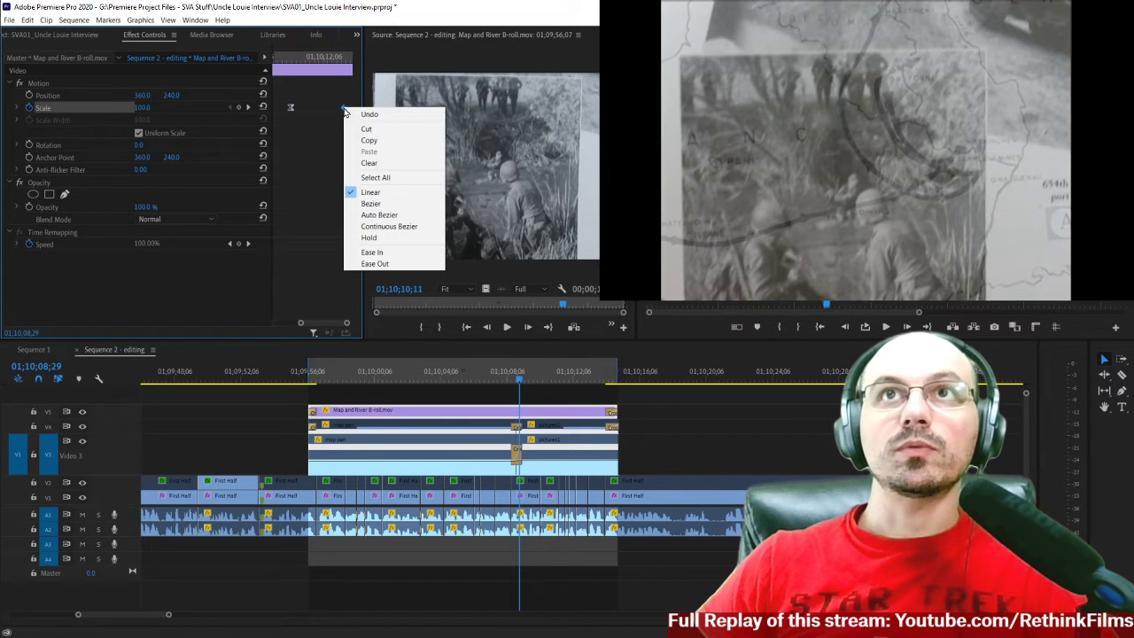
left_click(375, 252)
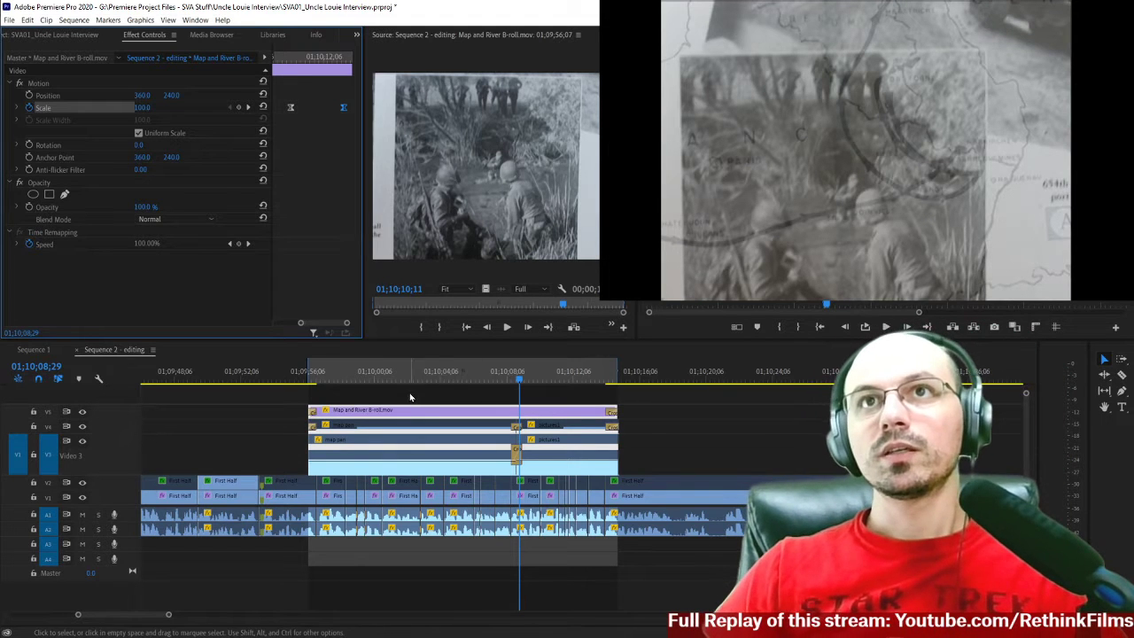
Play the transition from the map to the photo, and again from the photo's start, to review the eased zoom.
left_click(505, 381)
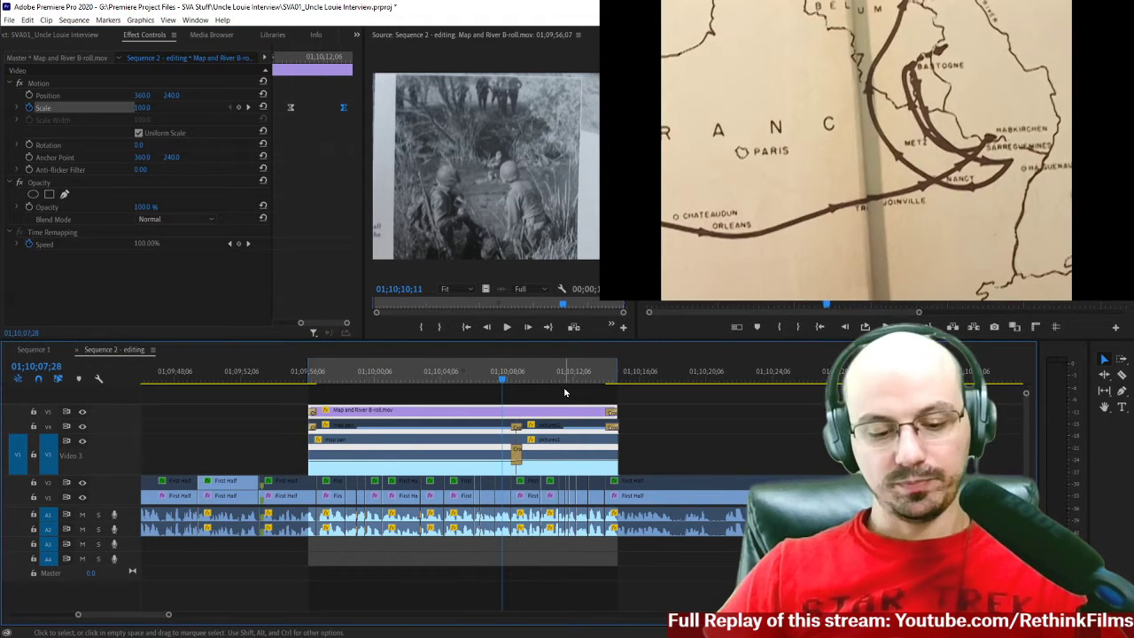
key("space")
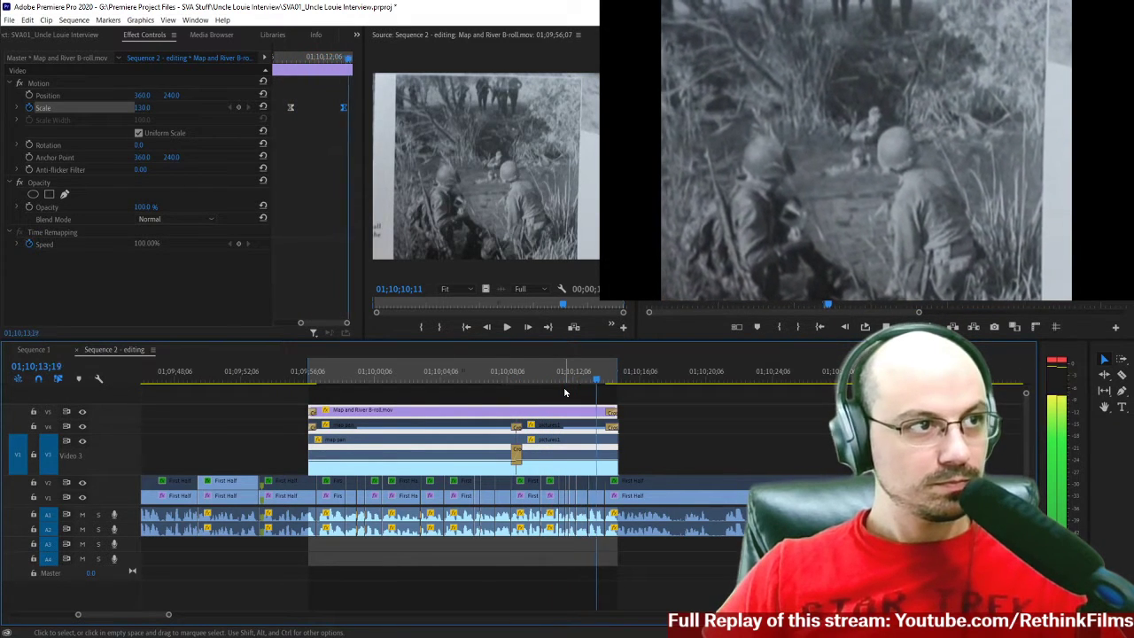
key("space")
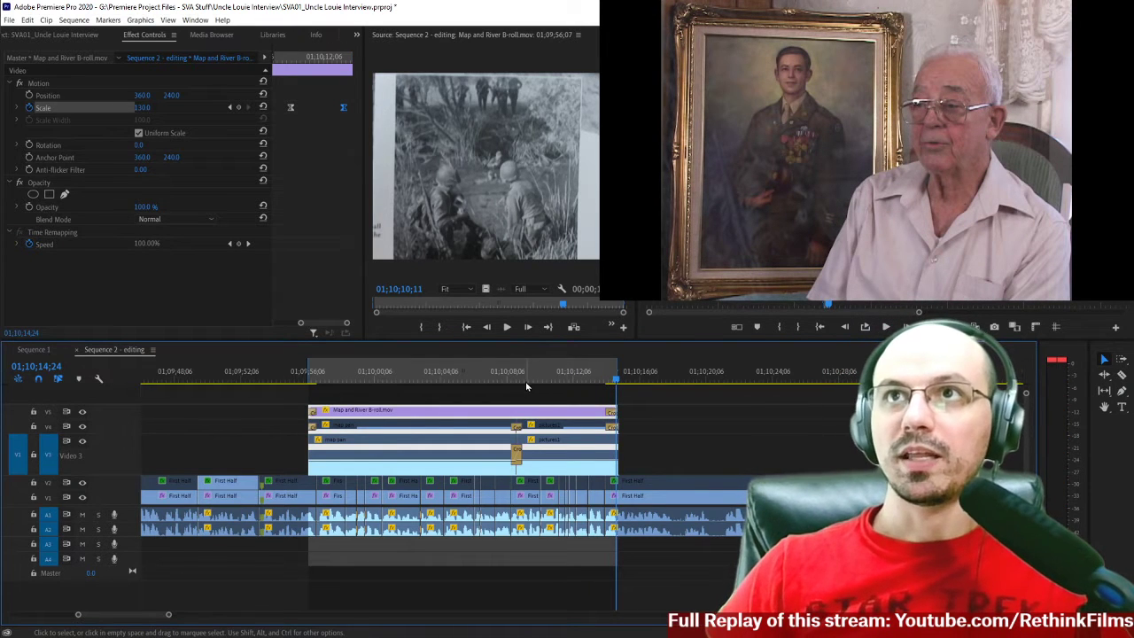
left_click(525, 387)
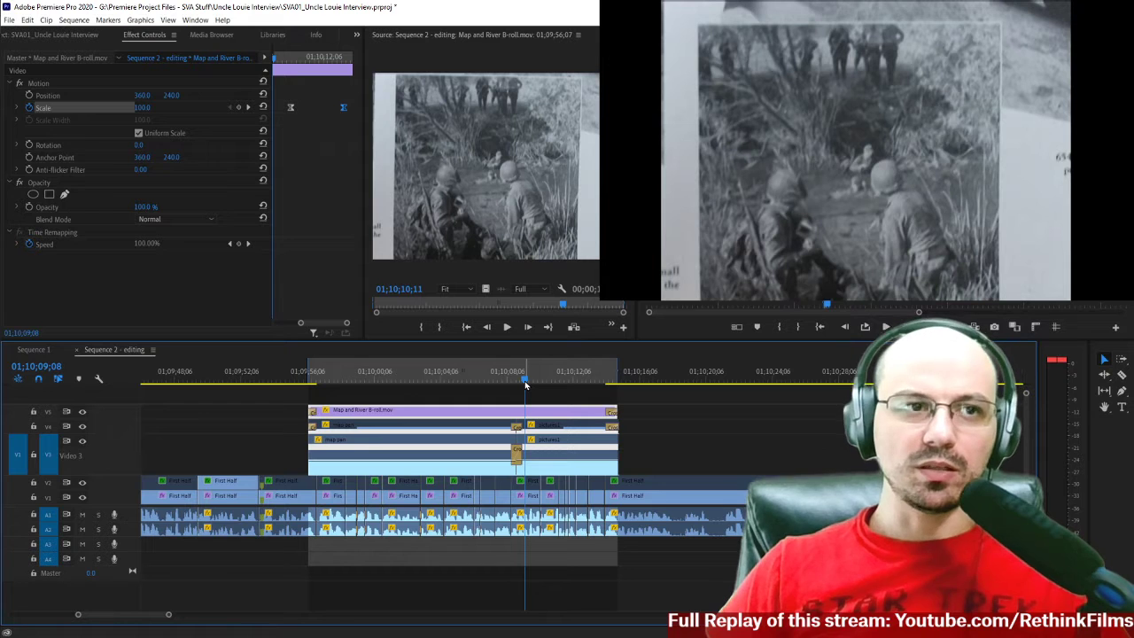
key("space")
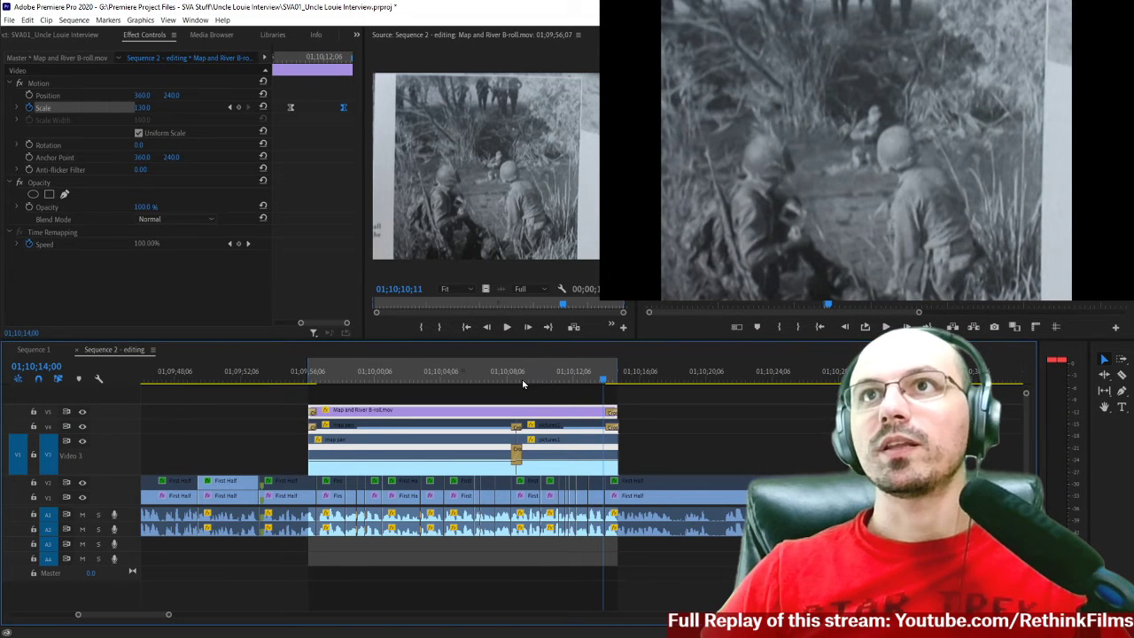
Keyframe the V5 clip's Position from 360, 240 at 01;10;10;08 to 389, 240 at 01;10;13;13.
left_click(291, 58)
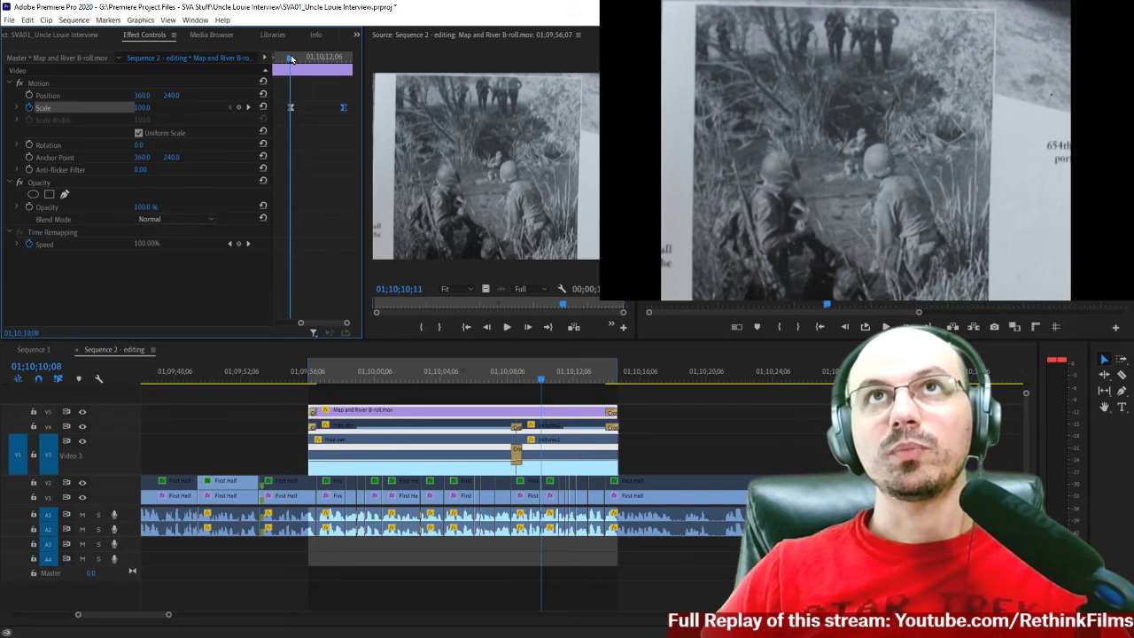
left_click(29, 95)
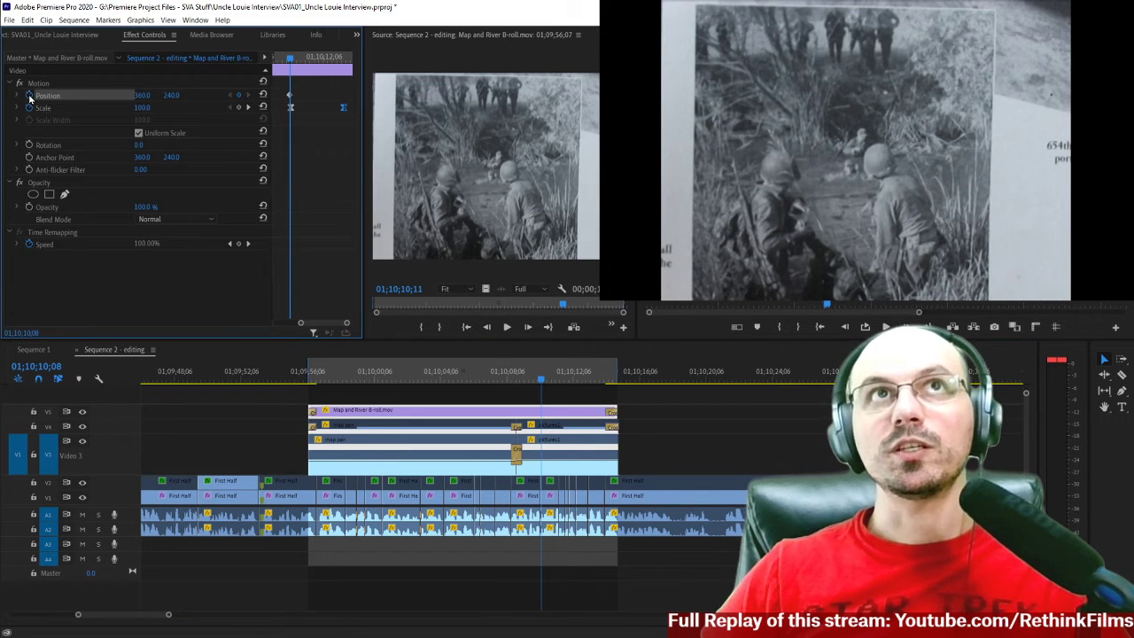
left_click(345, 64)
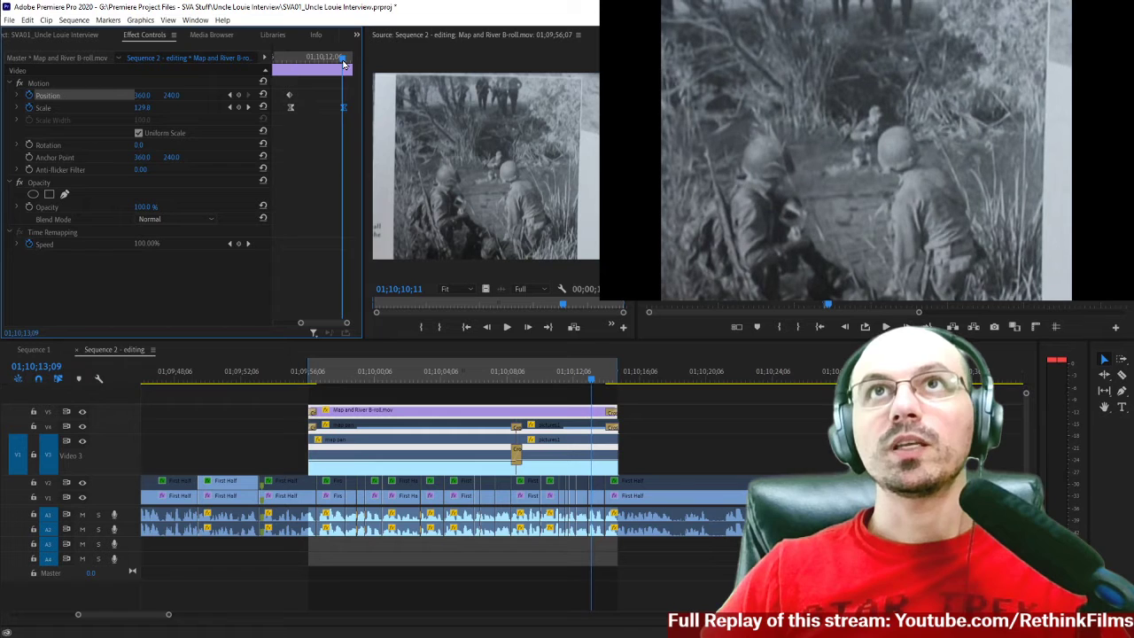
key("Right")
key("Right")
key("Right")
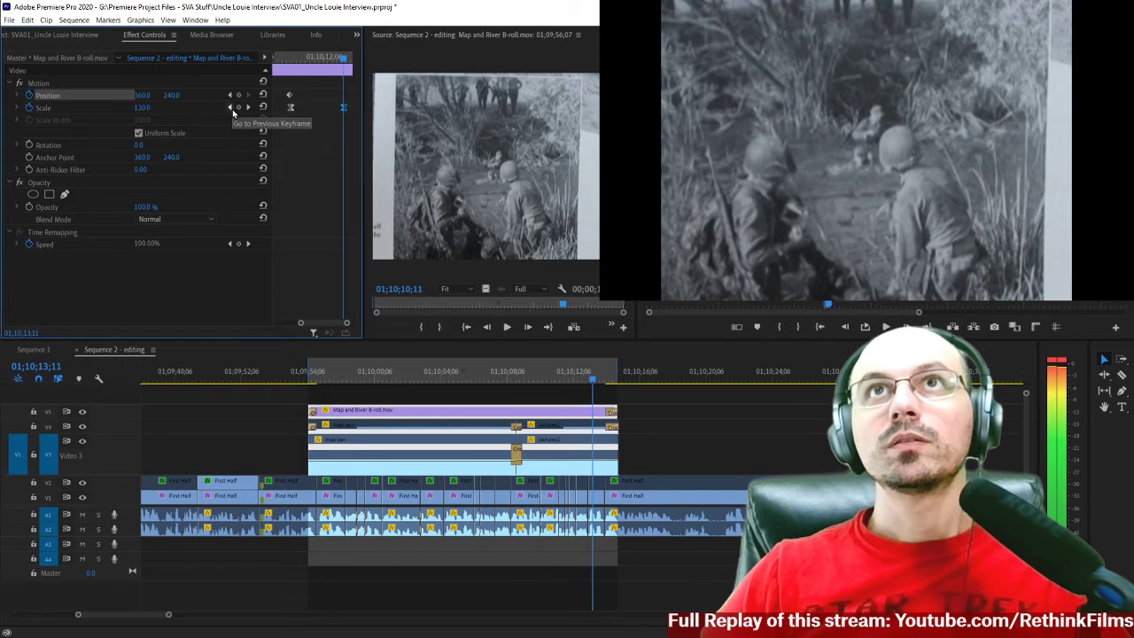
key("Left")
key("space")
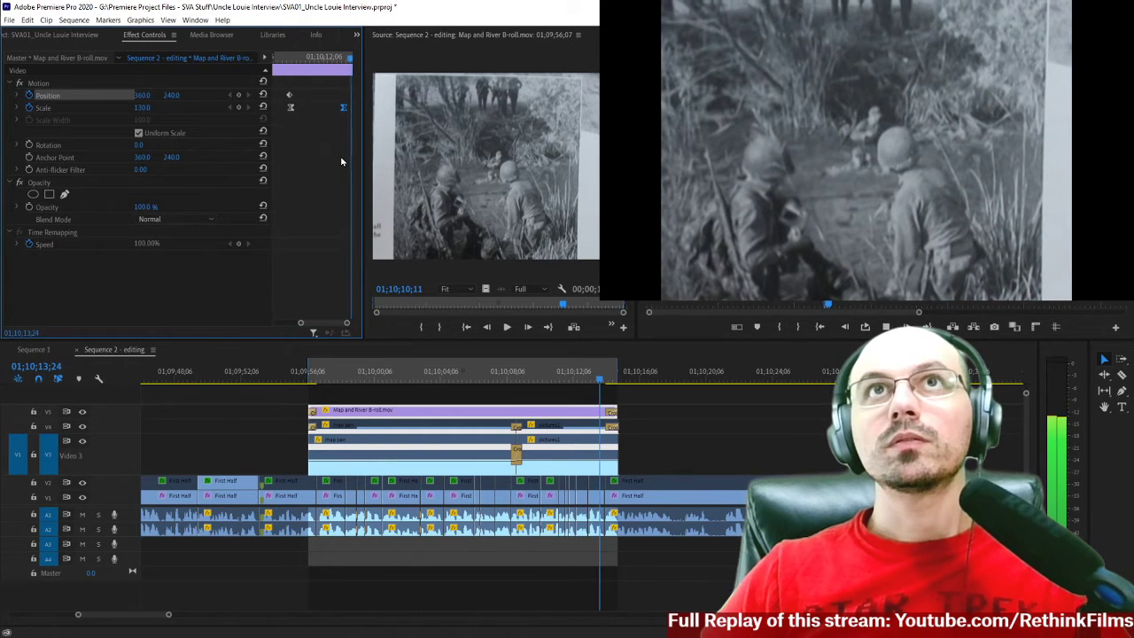
key("space")
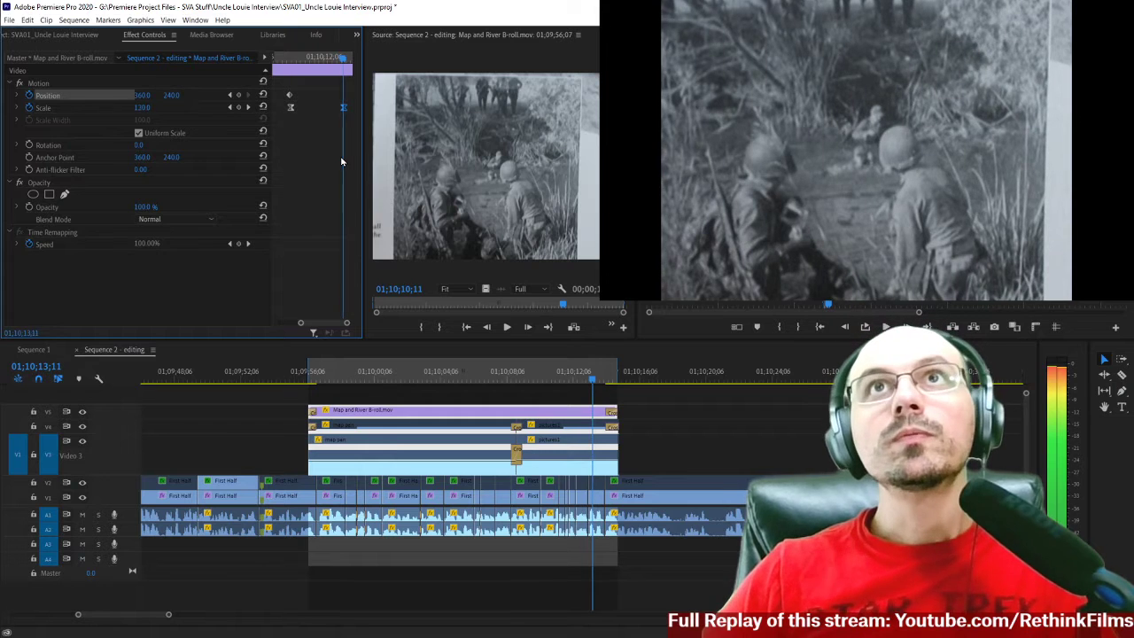
key("Right")
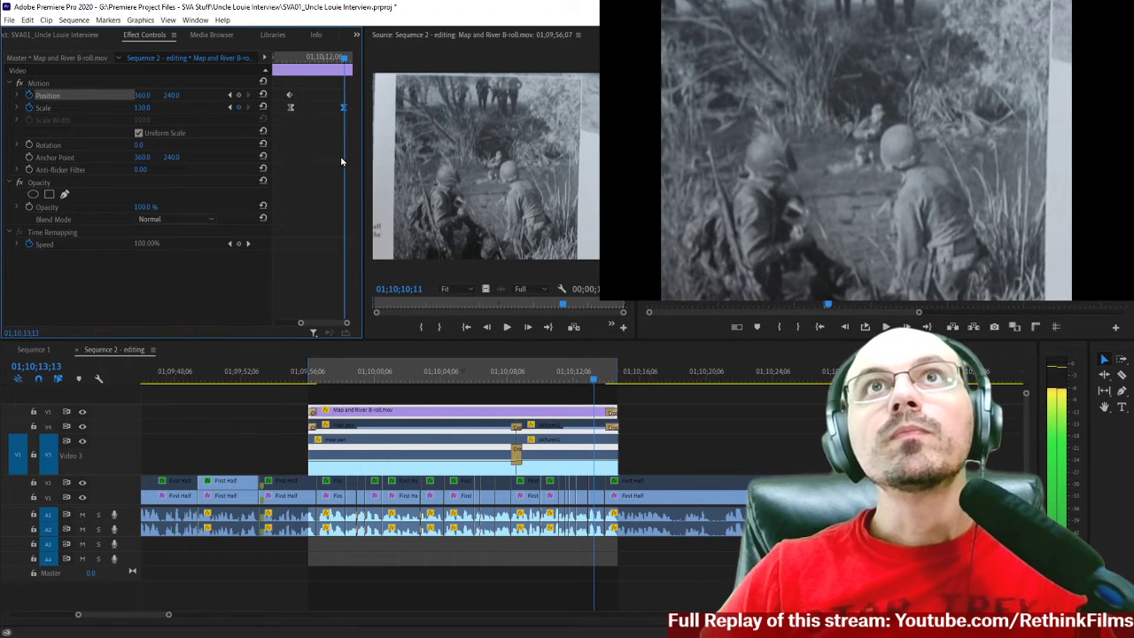
left_click(238, 95)
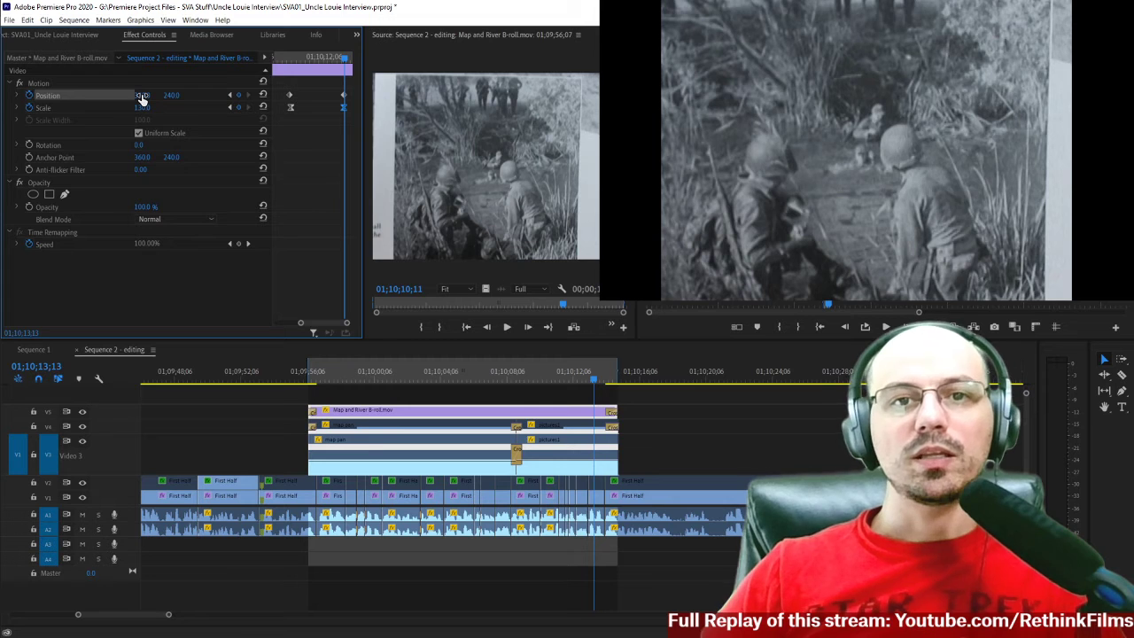
left_click_drag(142, 95, 168, 95)
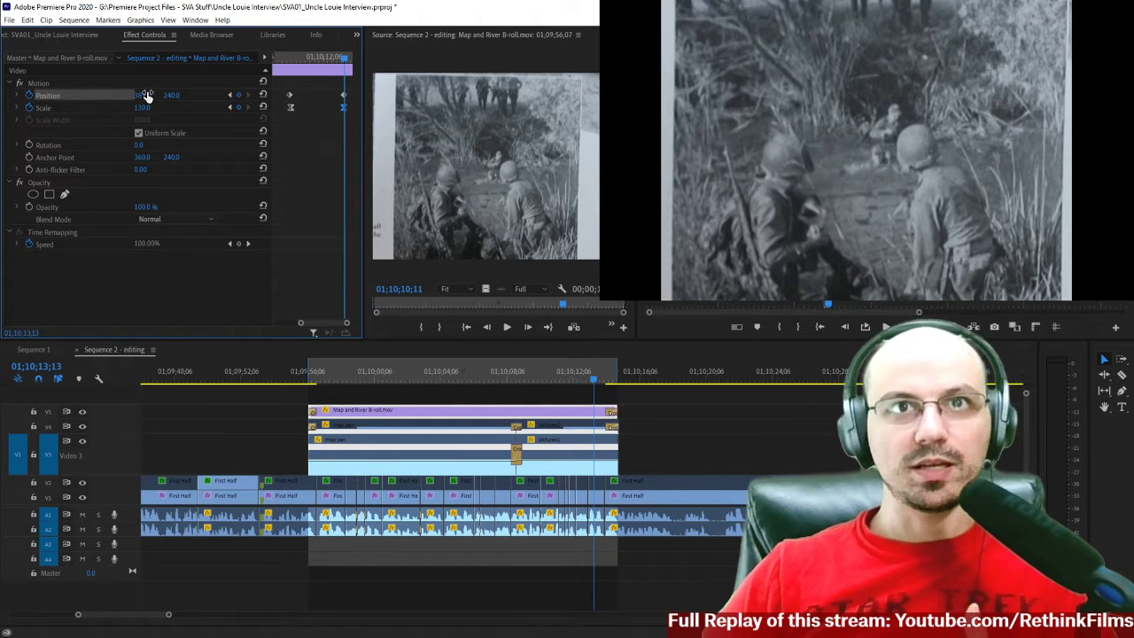
Apply temporal Ease Out to the V5 clip's first Position keyframe and Ease In to the second.
right_click(289, 97)
key("Escape")
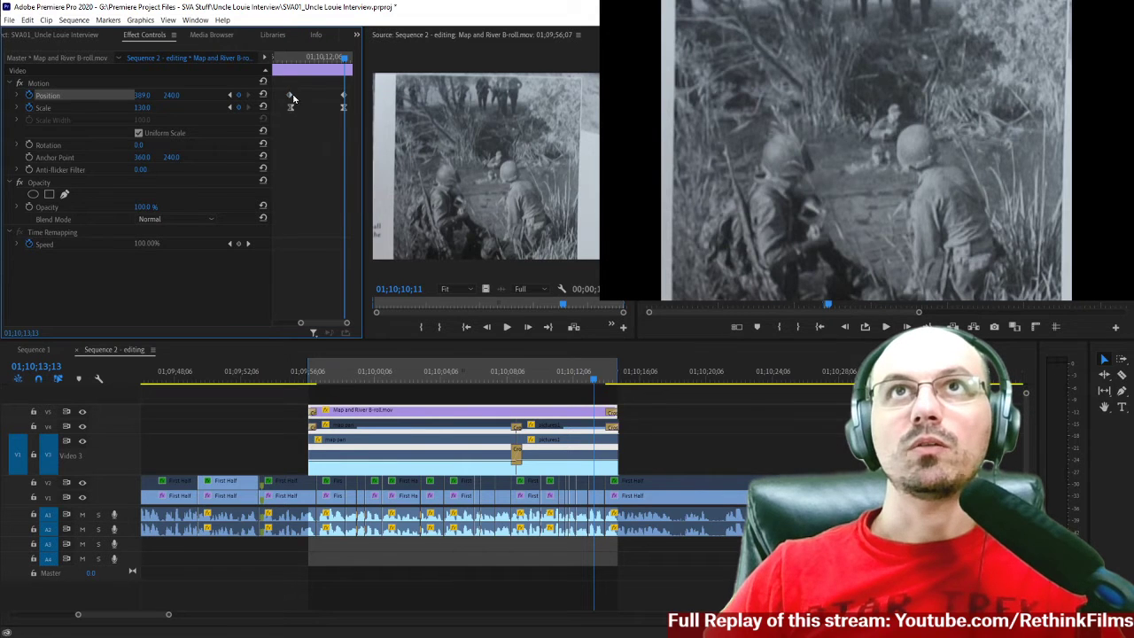
right_click(289, 98)
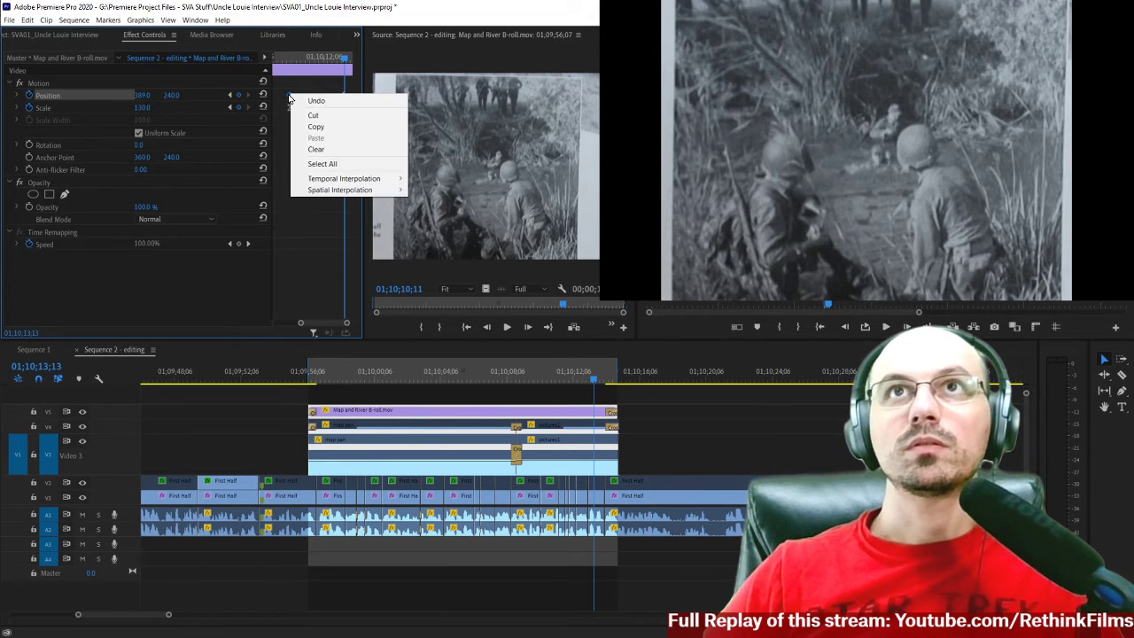
mouse_move(336, 180)
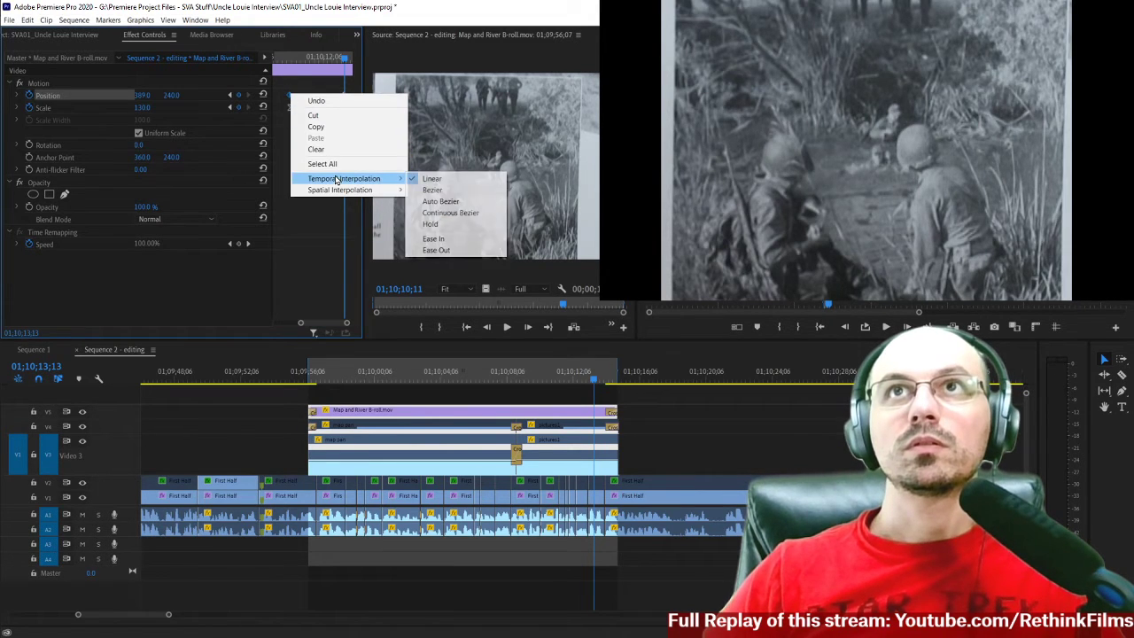
left_click(434, 250)
right_click(344, 98)
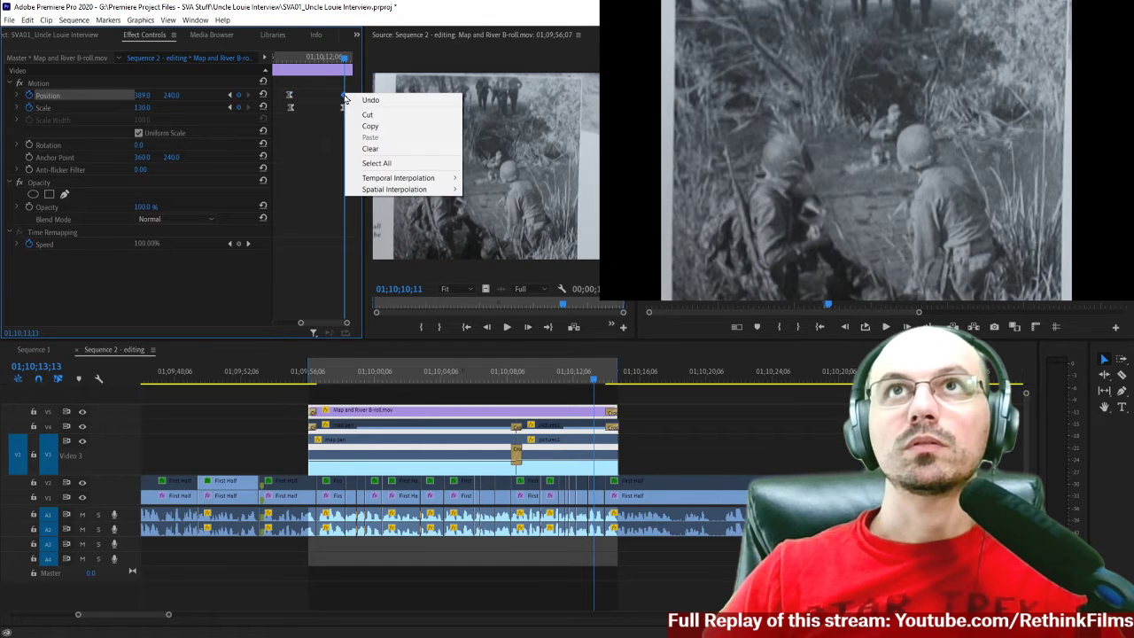
mouse_move(386, 181)
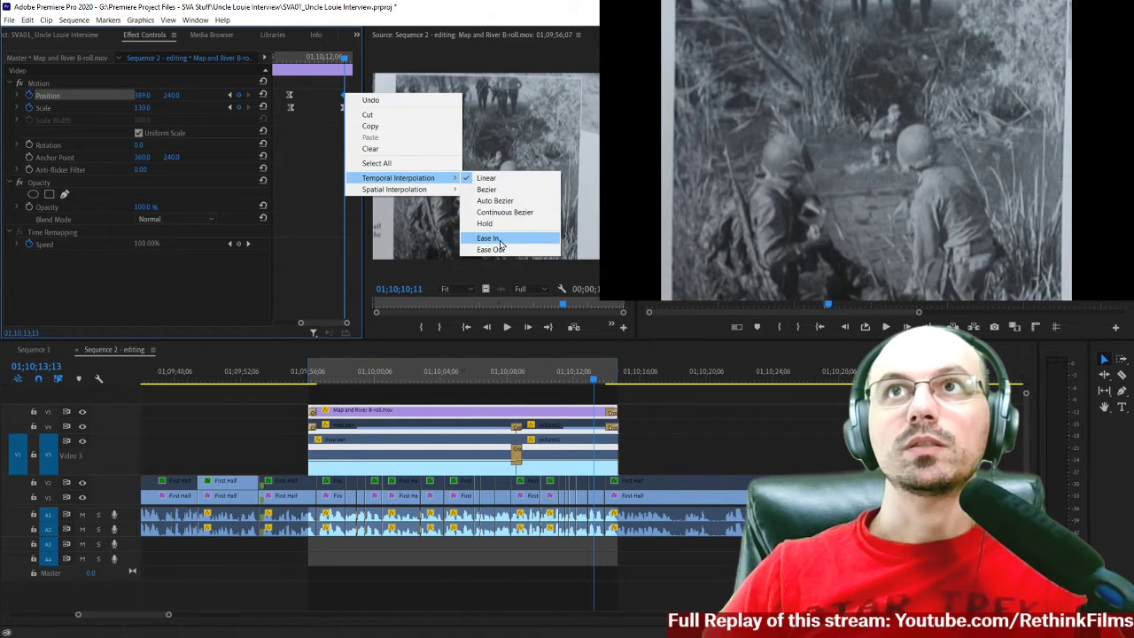
left_click(501, 238)
Play the B-roll twice from the end of the map section to review the combined zoom and position move.
left_click(505, 379)
key("space")
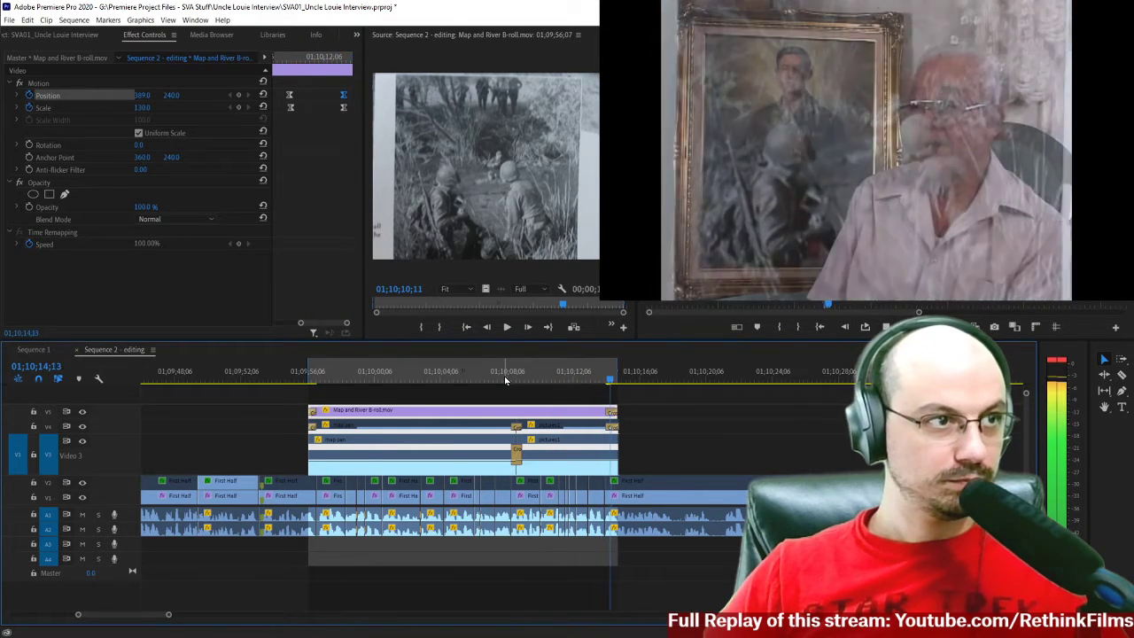
left_click(505, 379)
key("space")
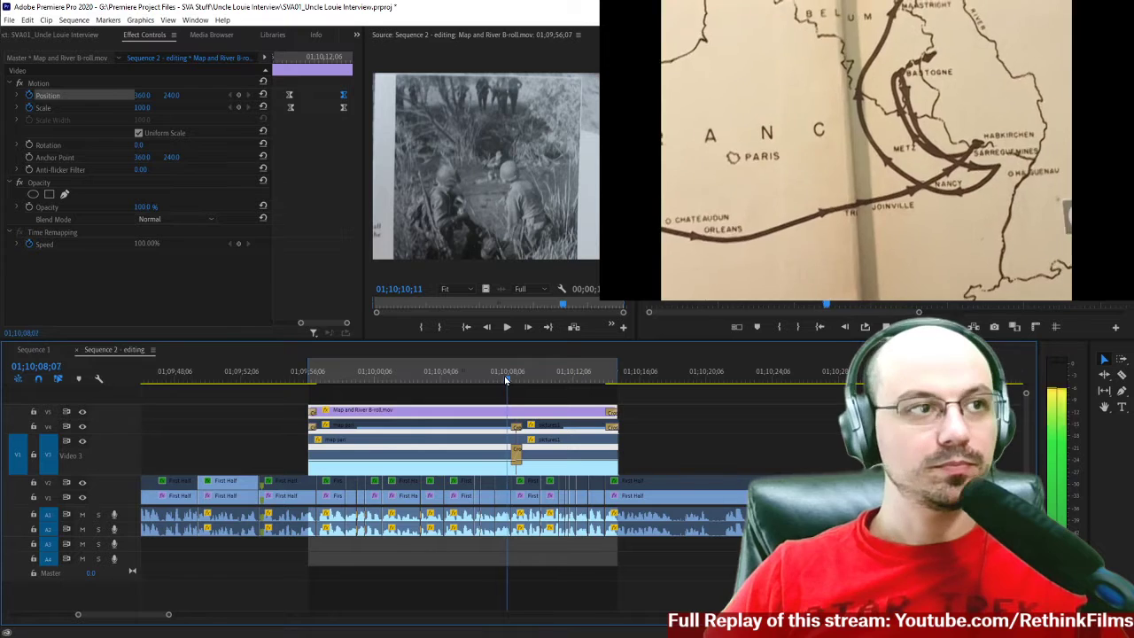
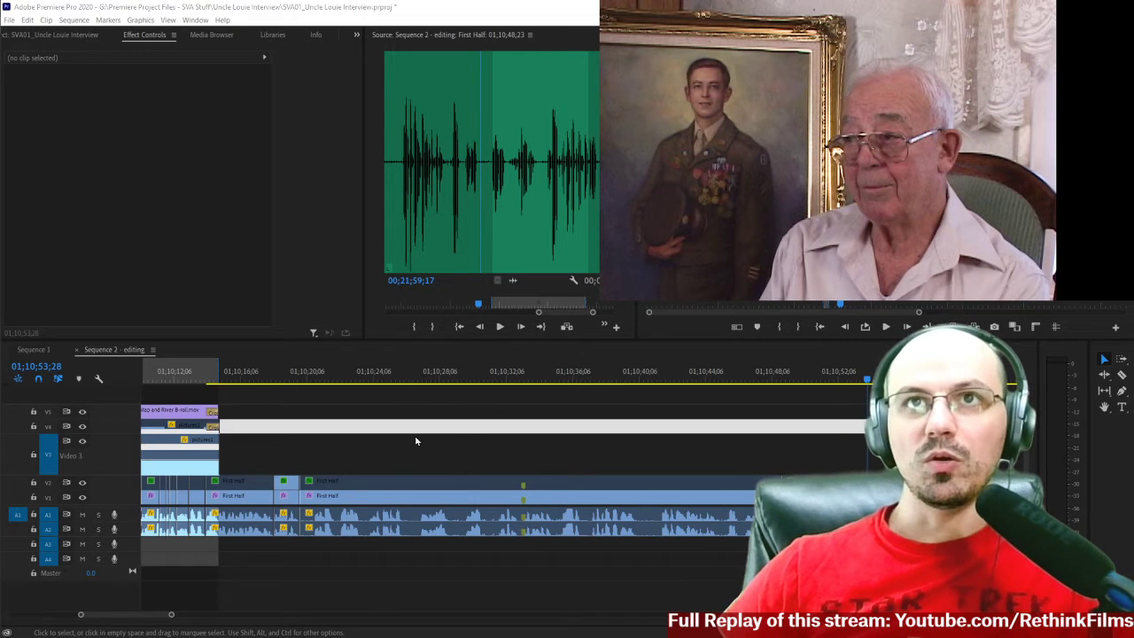
Replay the interview passage around 01;10;20 several times to review the speech that follows the B-roll.
scroll(386, 446, "down", 1)
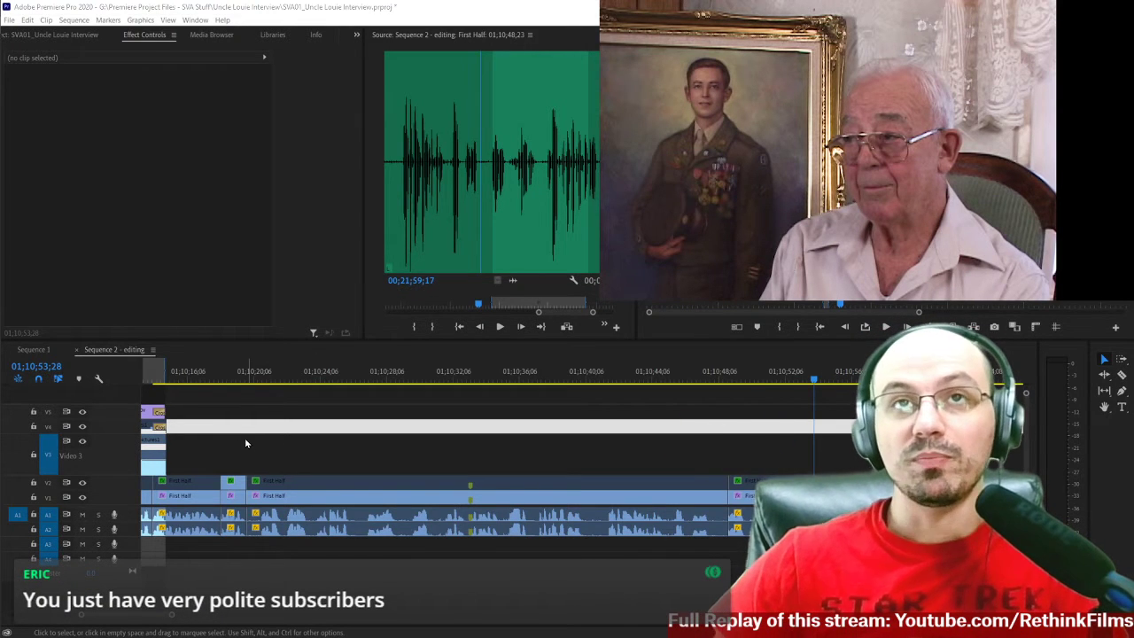
left_click(213, 379)
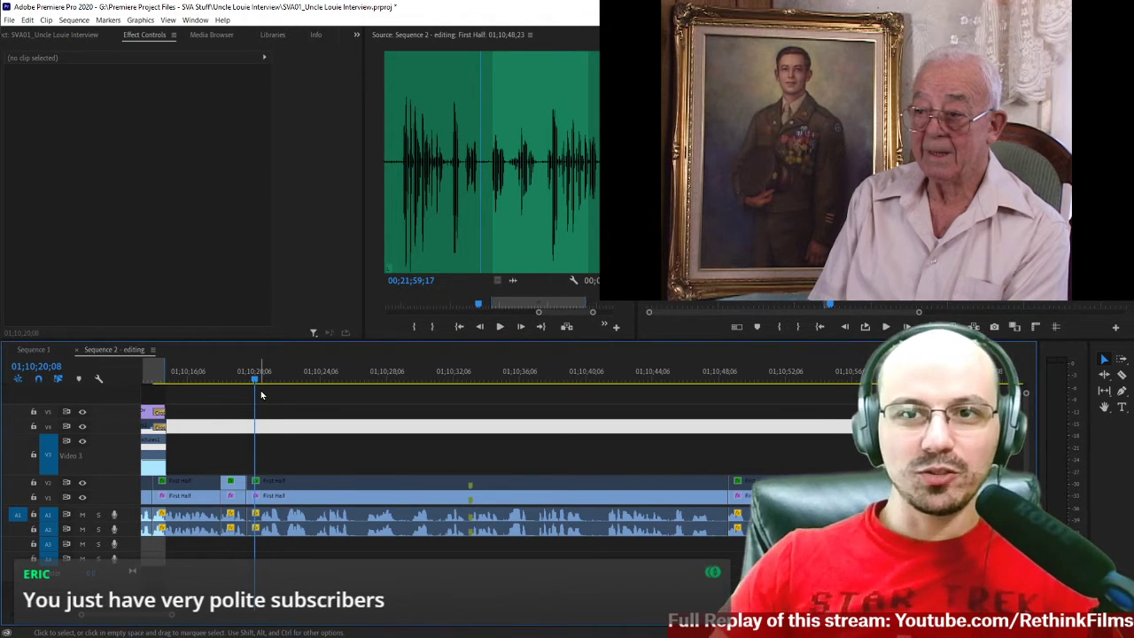
key("space")
key("space")
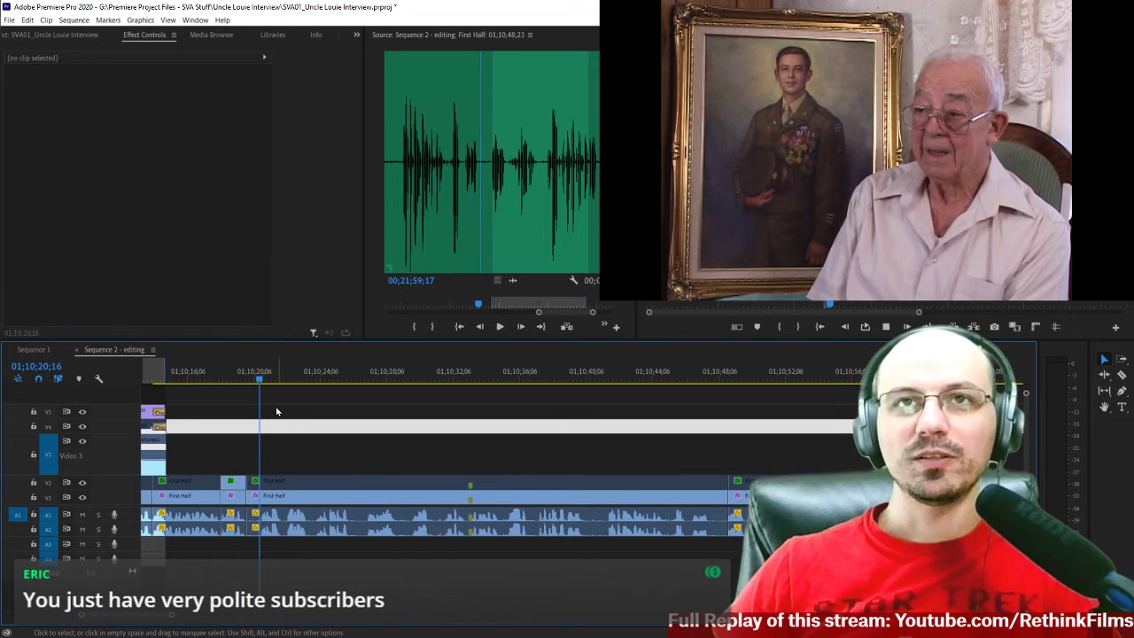
key("space")
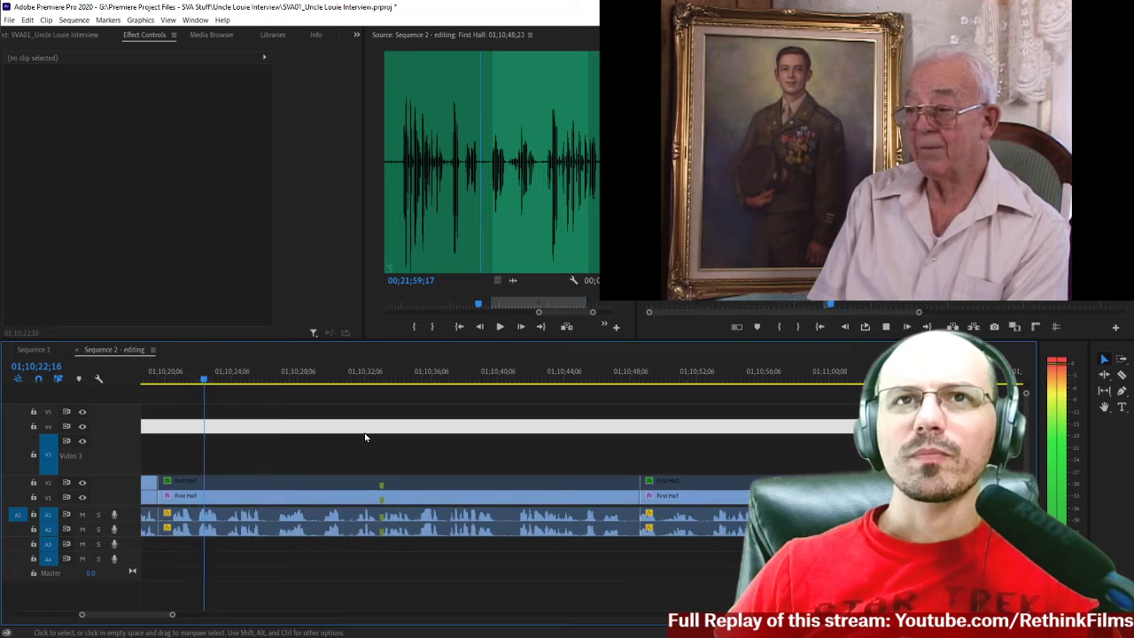
scroll(303, 454, "up", 2)
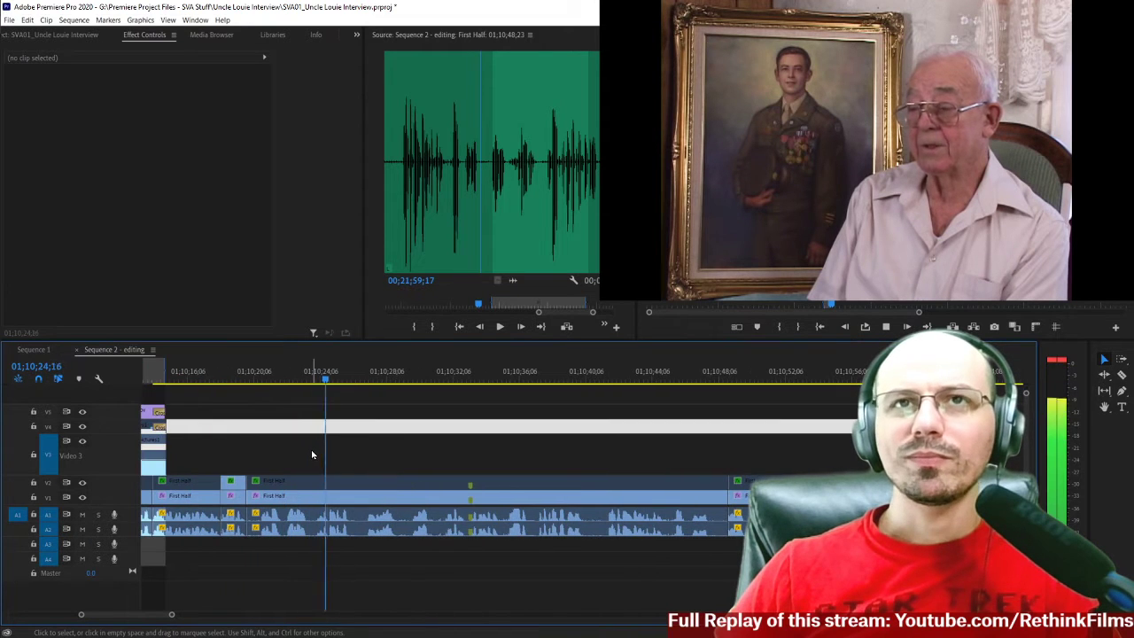
left_click(216, 380)
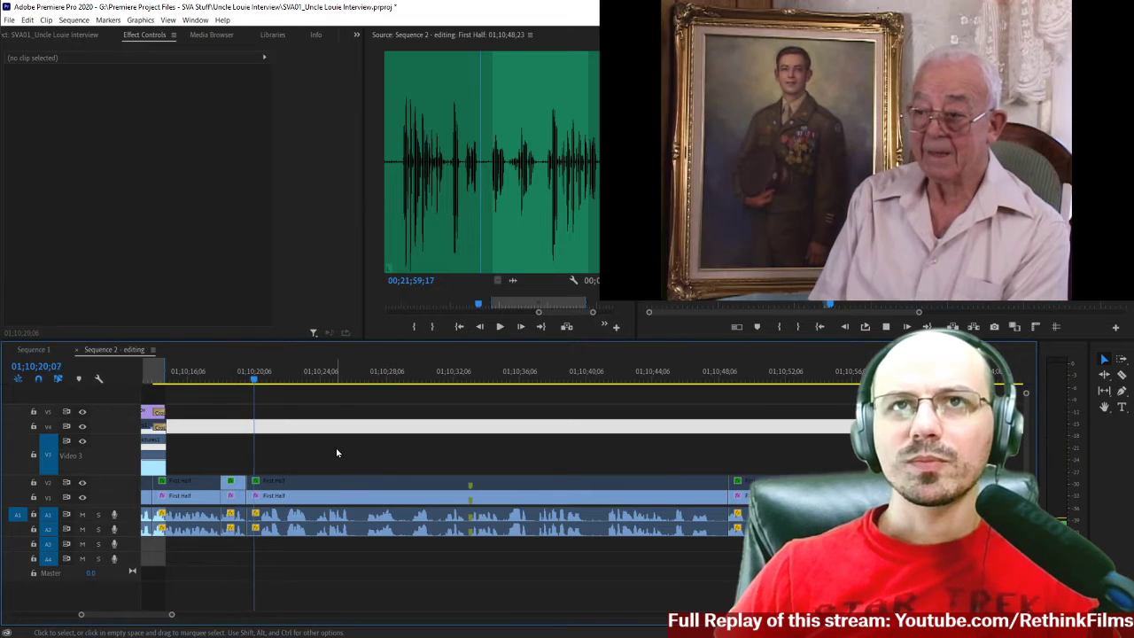
scroll(363, 460, "down", 1)
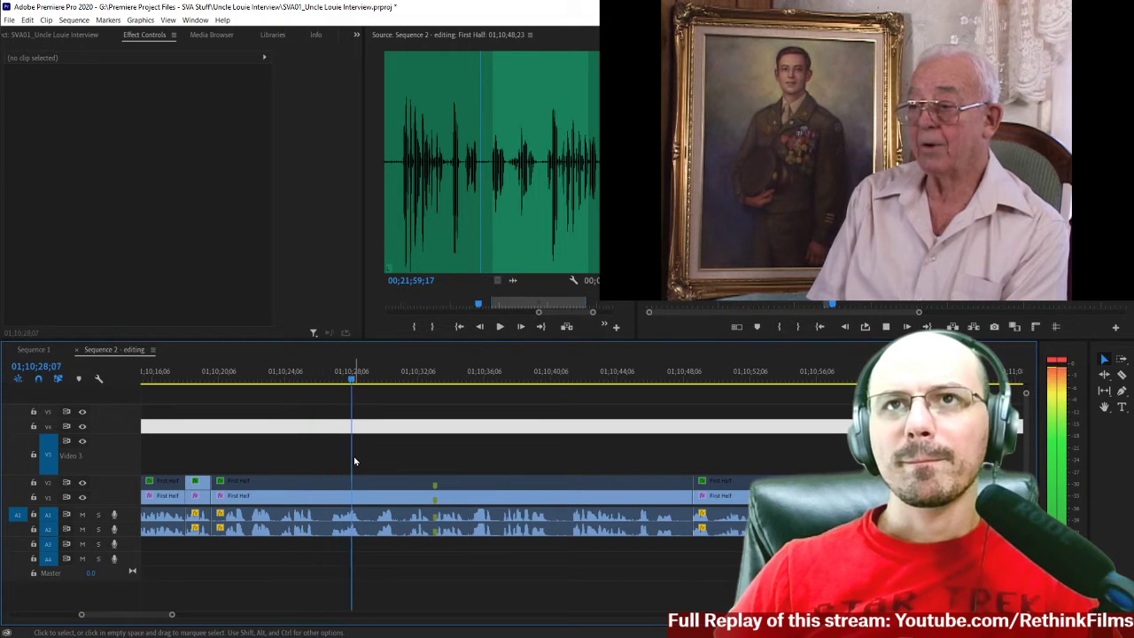
key("space")
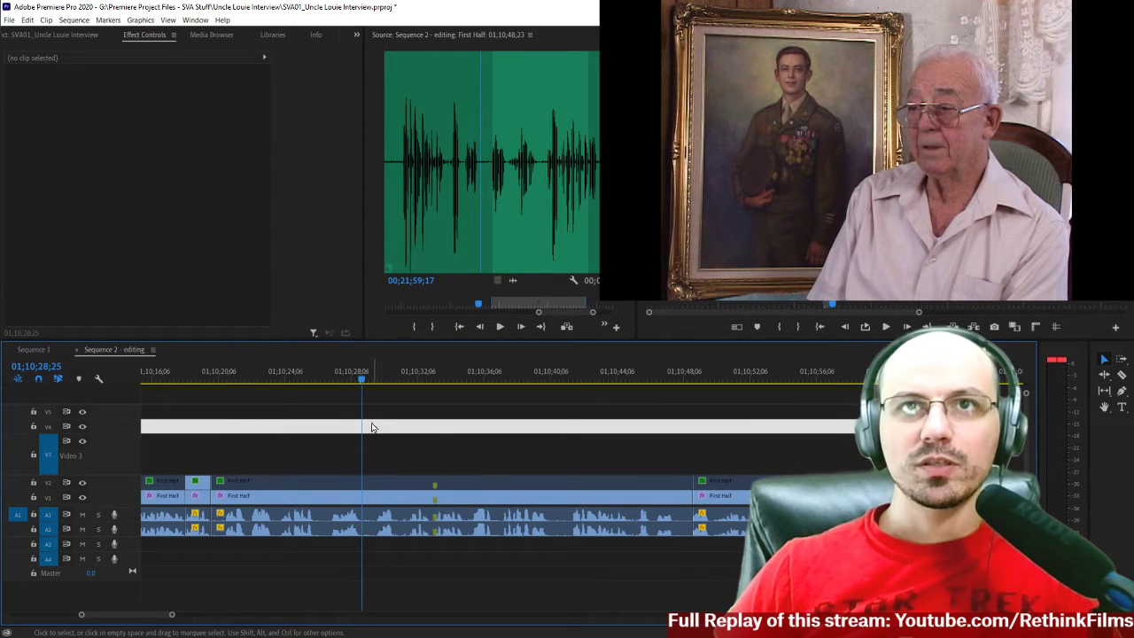
left_click(226, 373)
key("space")
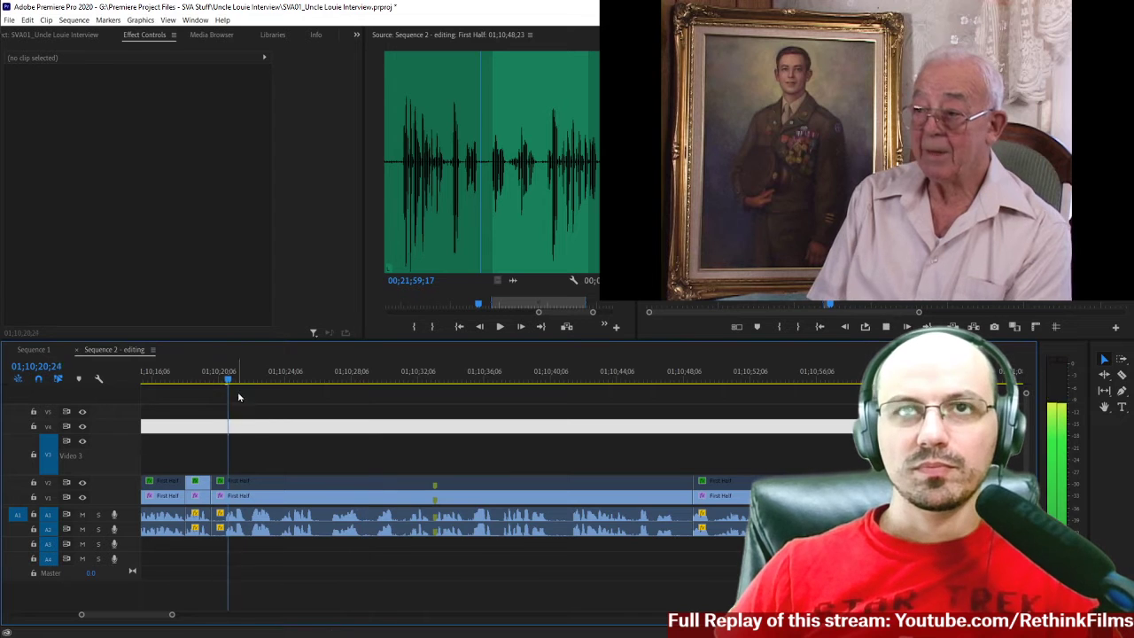
left_click(215, 381)
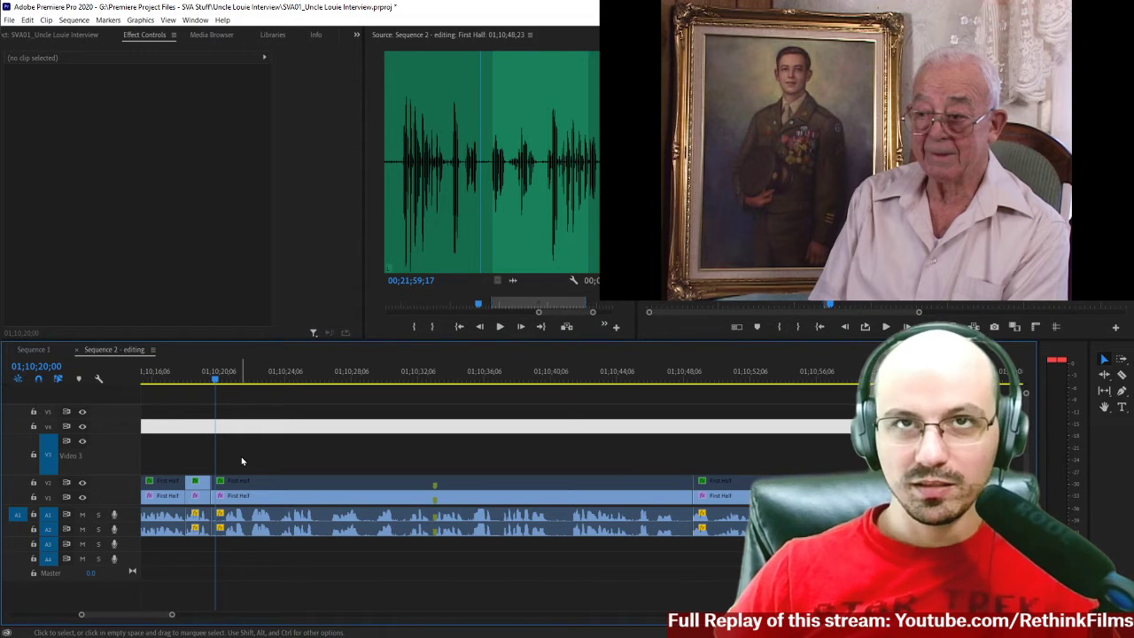
Play the interview from 01;10;17;07 across the close-up shot to check the lead-in to the wide shot.
key("=")
key("=")
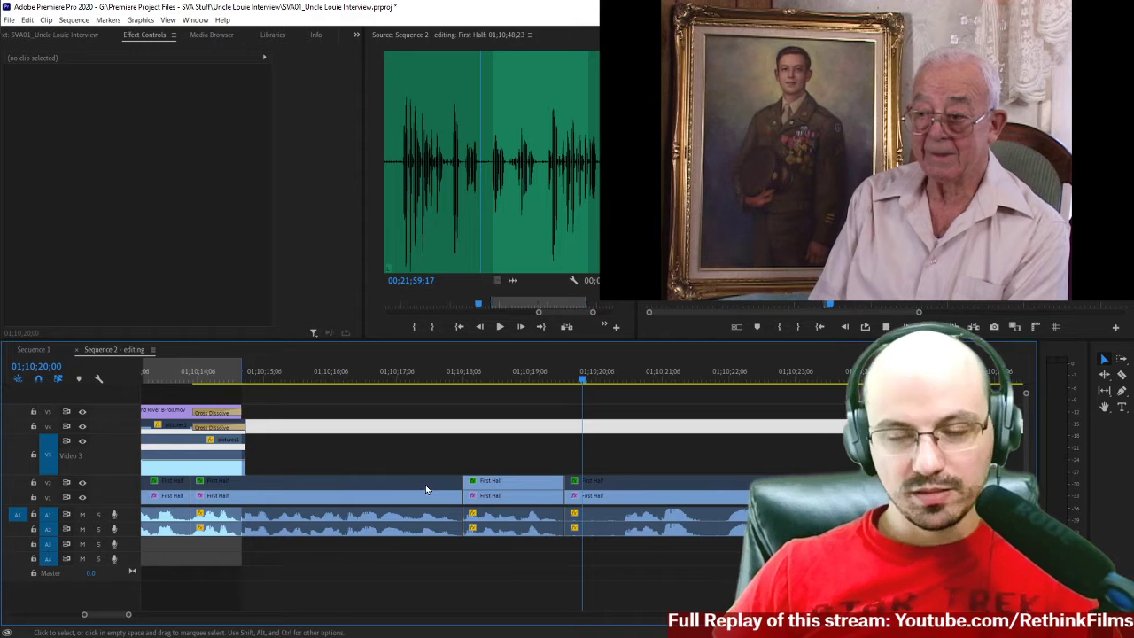
key("space")
scroll(427, 489, "down", 3)
key("space")
left_click(187, 379)
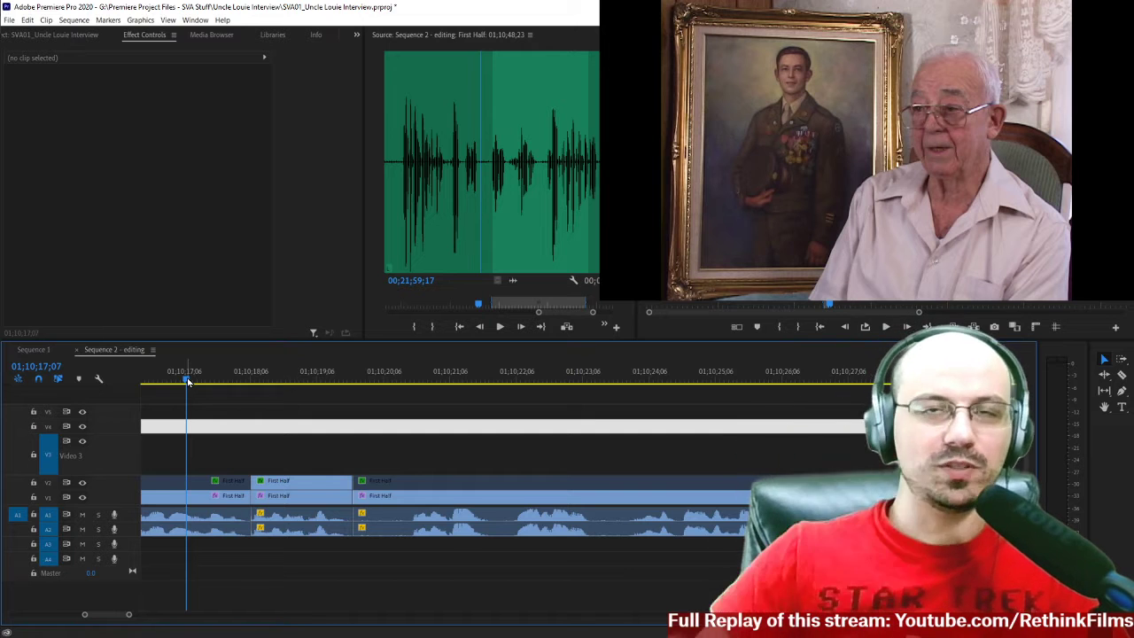
key("space")
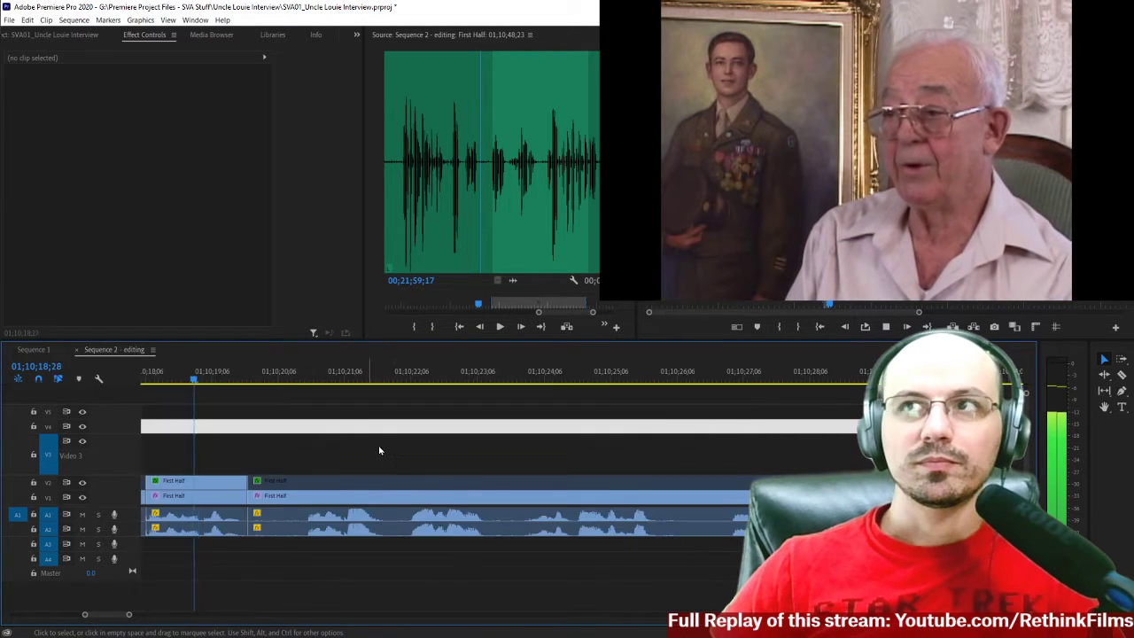
key("space")
Split the interview clips on all tracks at about 01;10;20;17, shortly after the wide shot starts.
key("Left")
key("Left")
key("space")
key("c")
left_click(542, 481)
key("v")
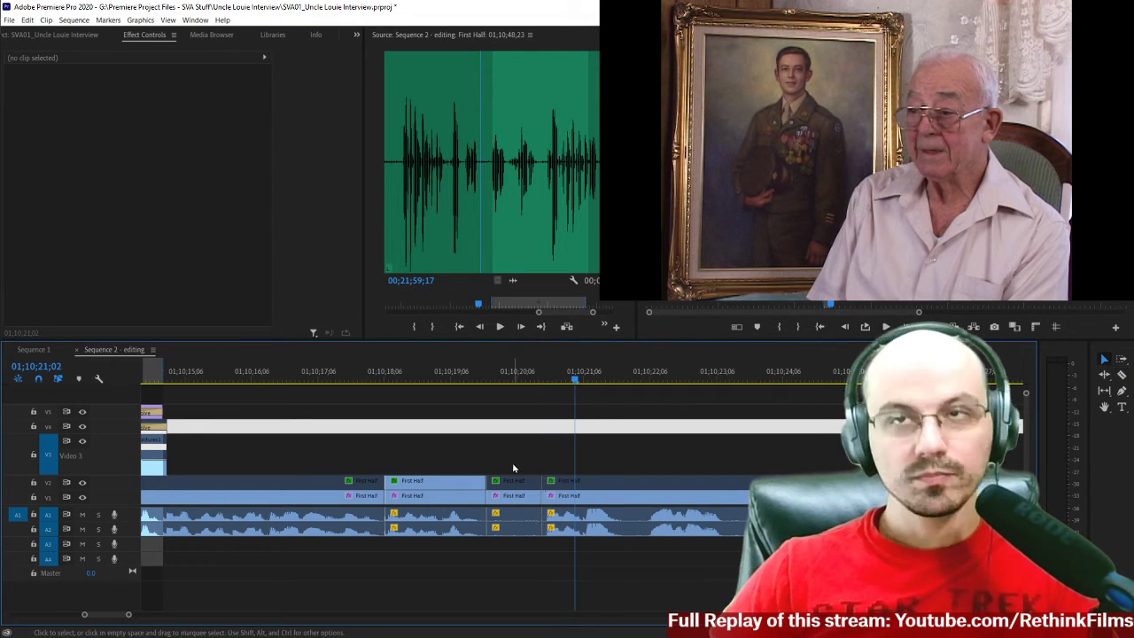
Delete the short interview segment between the close-up and the new cut, and close the gap.
left_click_drag(519, 454, 520, 550)
key("Delete")
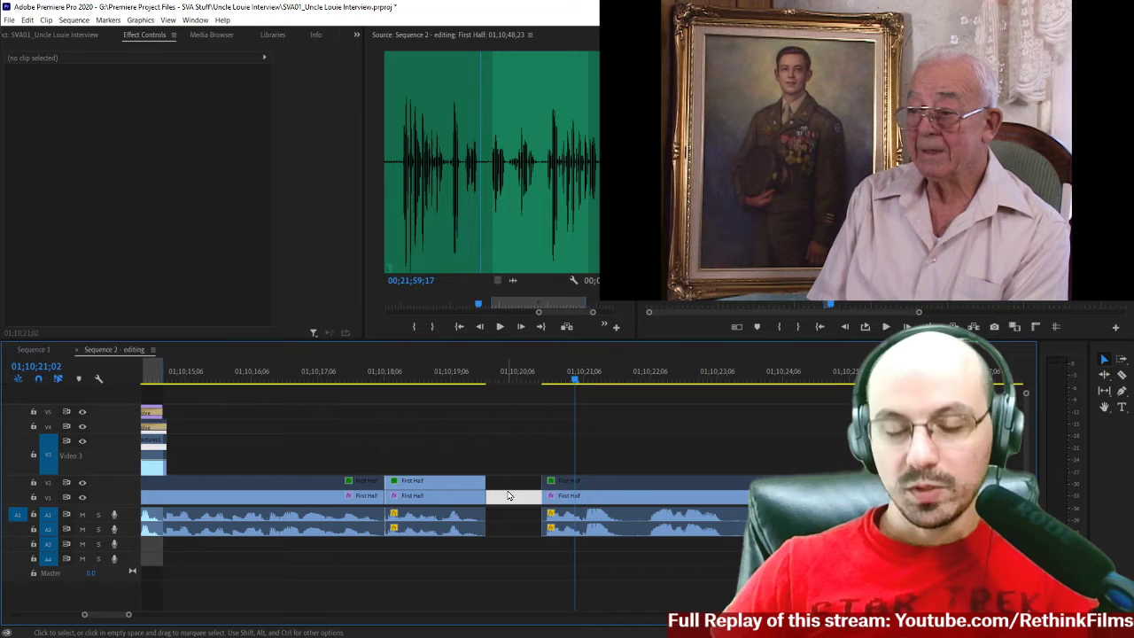
key("Delete")
key("Up")
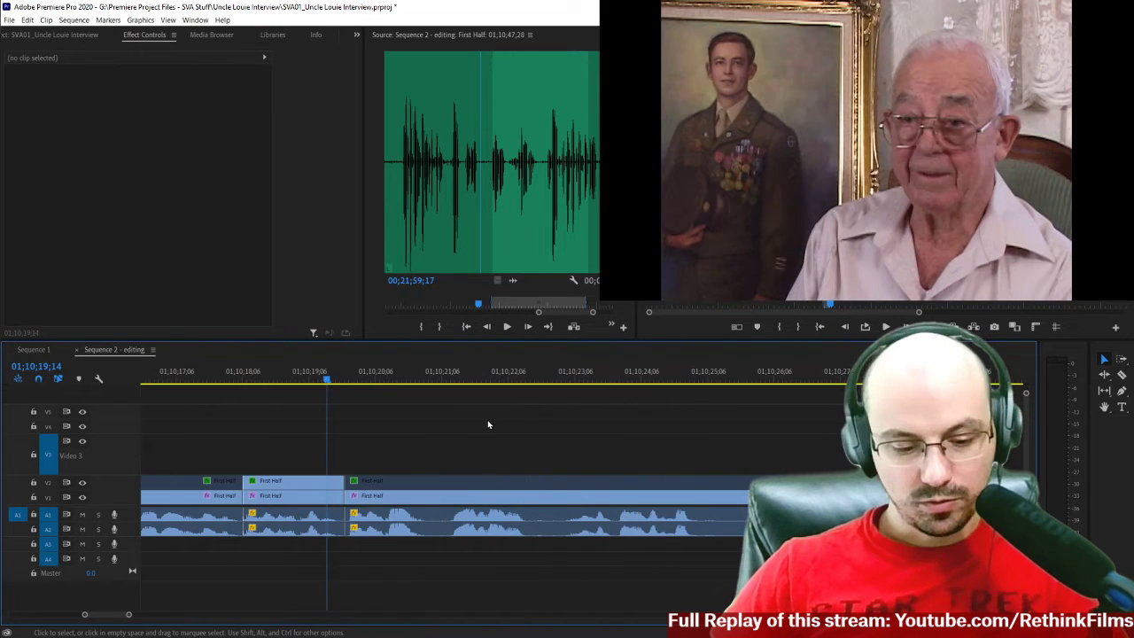
Play across the new join and split the interview clips on all tracks at about 01;10;20;28.
key("space")
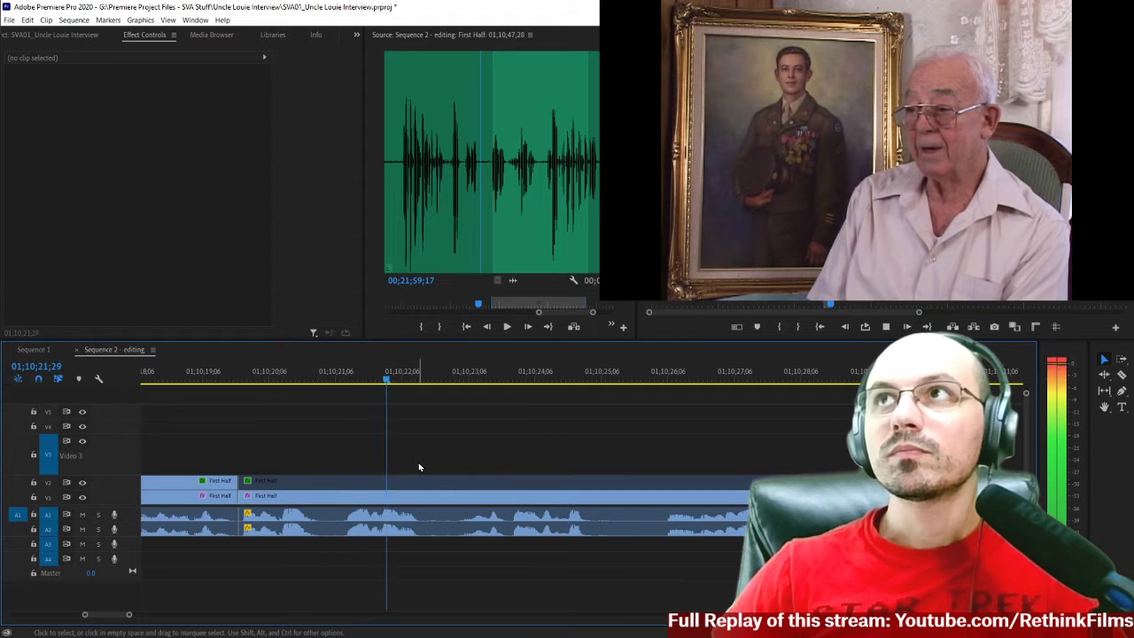
key("space")
left_click(240, 377)
key("space")
key("c")
left_click(290, 486)
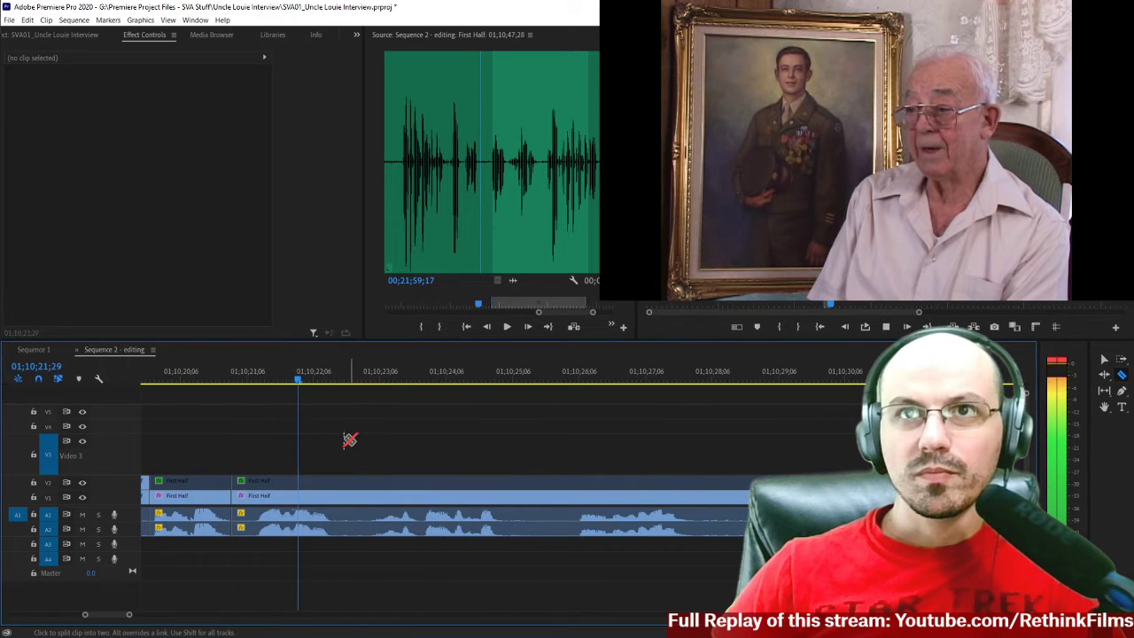
Locate the end of the unwanted phrase and split the interview clips on all tracks at 01;10;23;05.
scroll(395, 460, "up", 3)
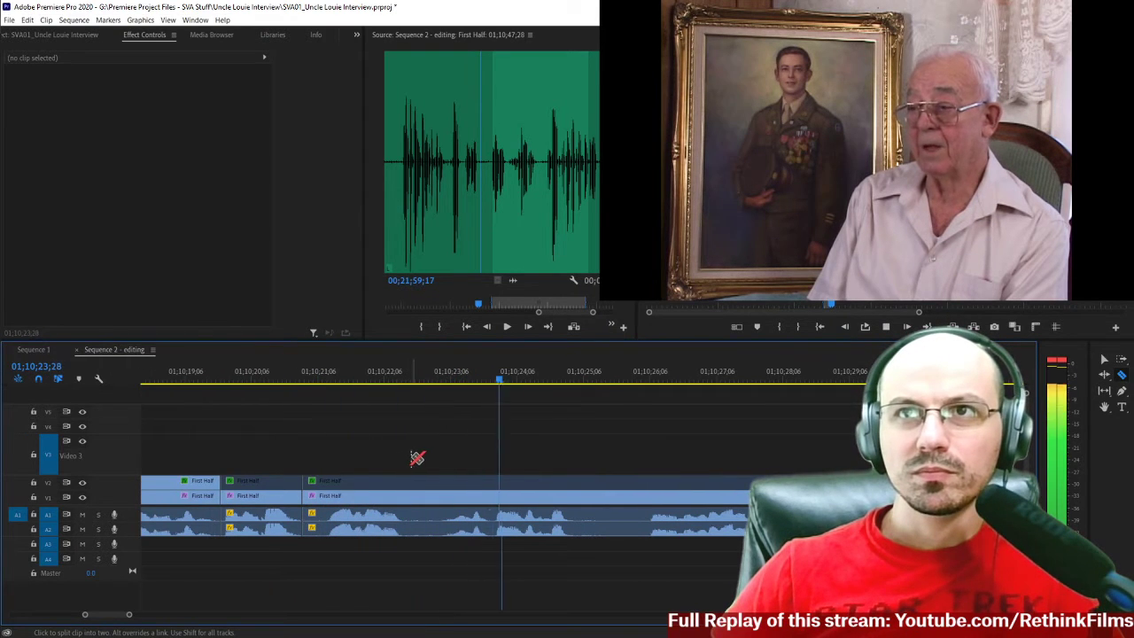
scroll(505, 452, "down", 2)
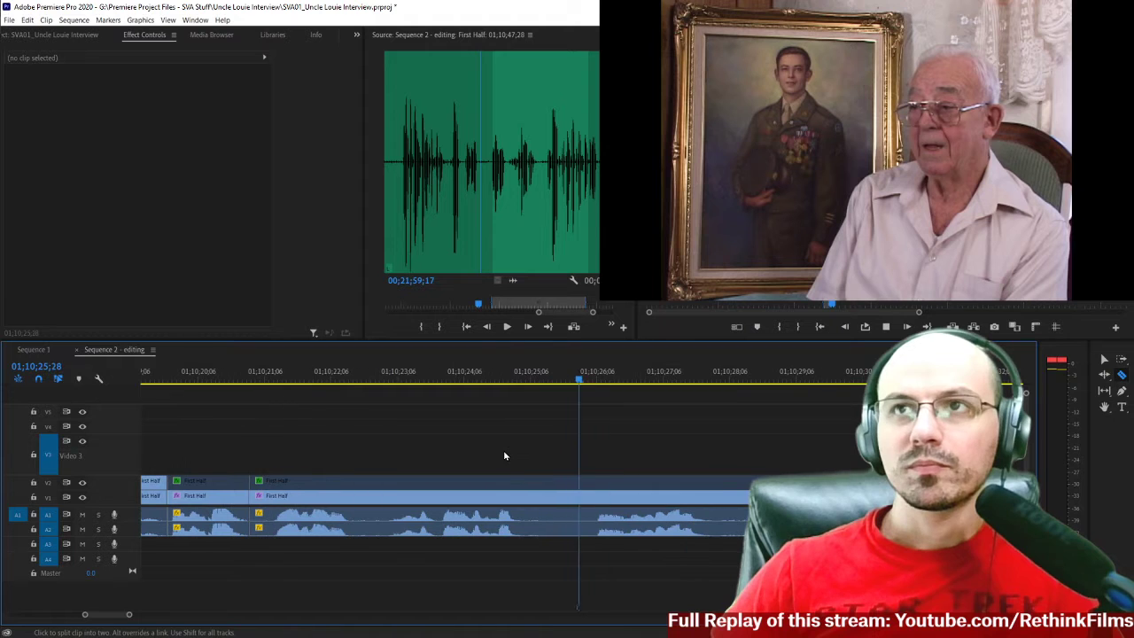
left_click(215, 380)
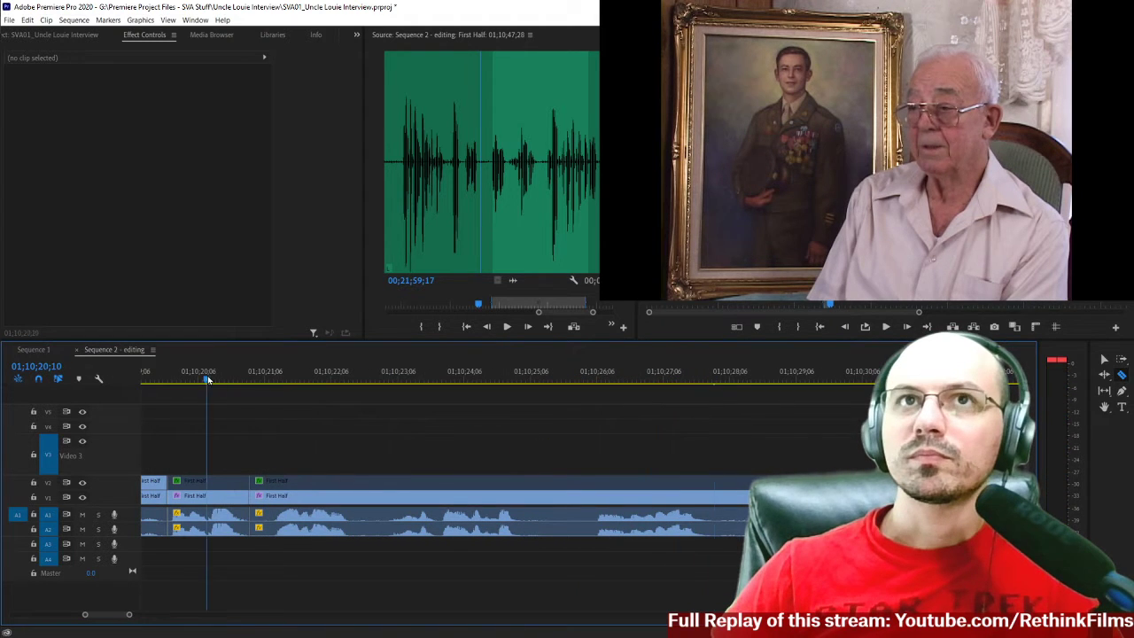
left_click(437, 379)
left_click(419, 379)
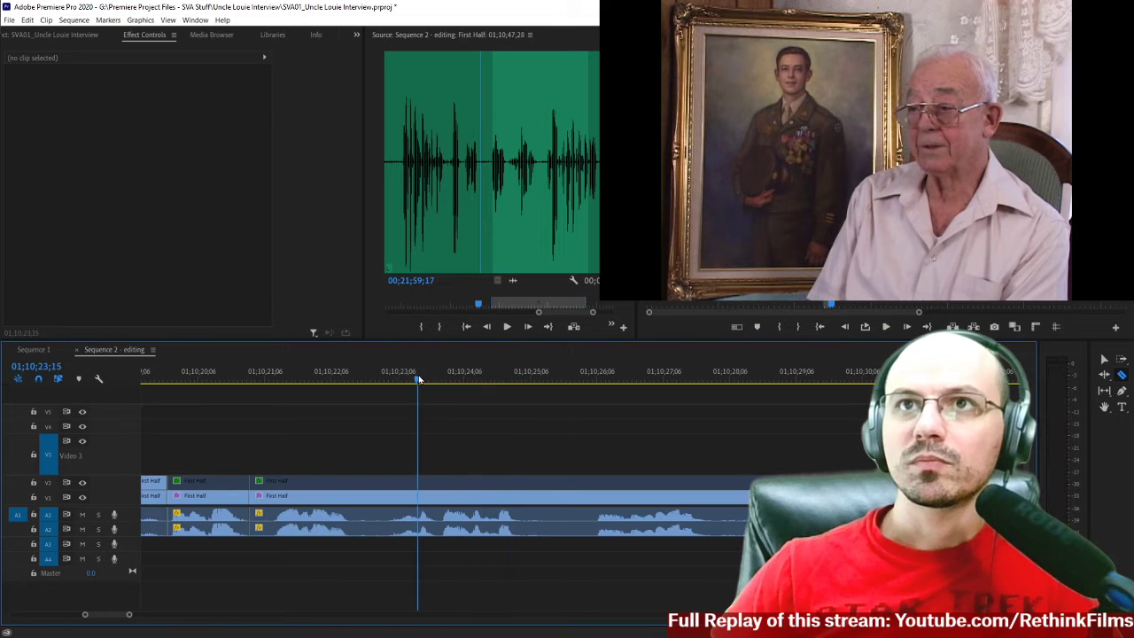
left_click(407, 379)
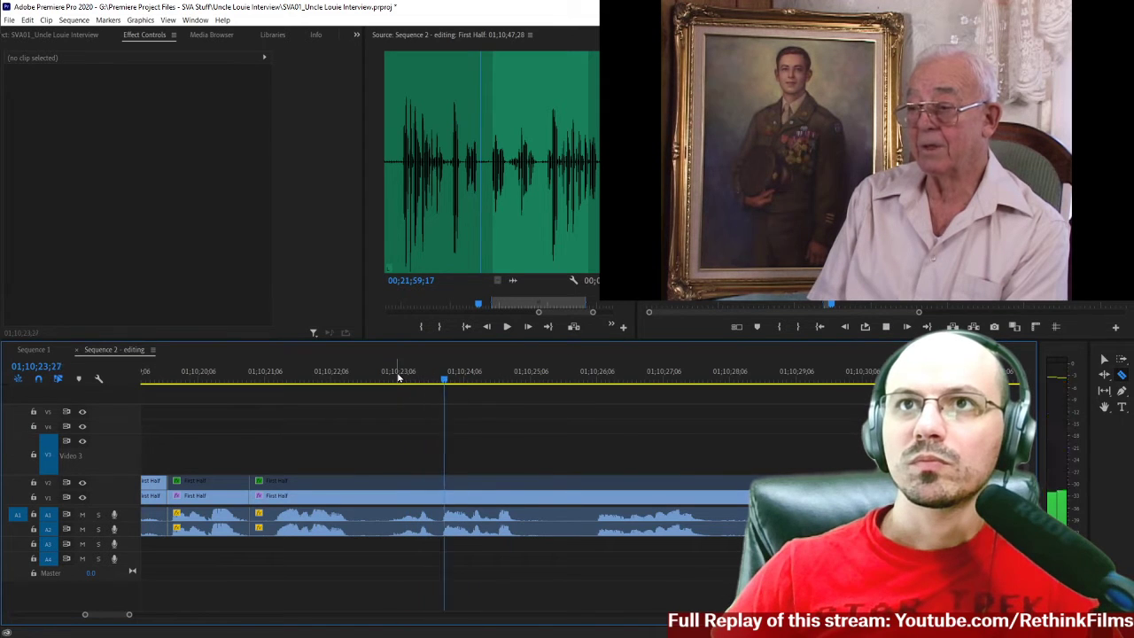
left_click(399, 378)
left_click(398, 378)
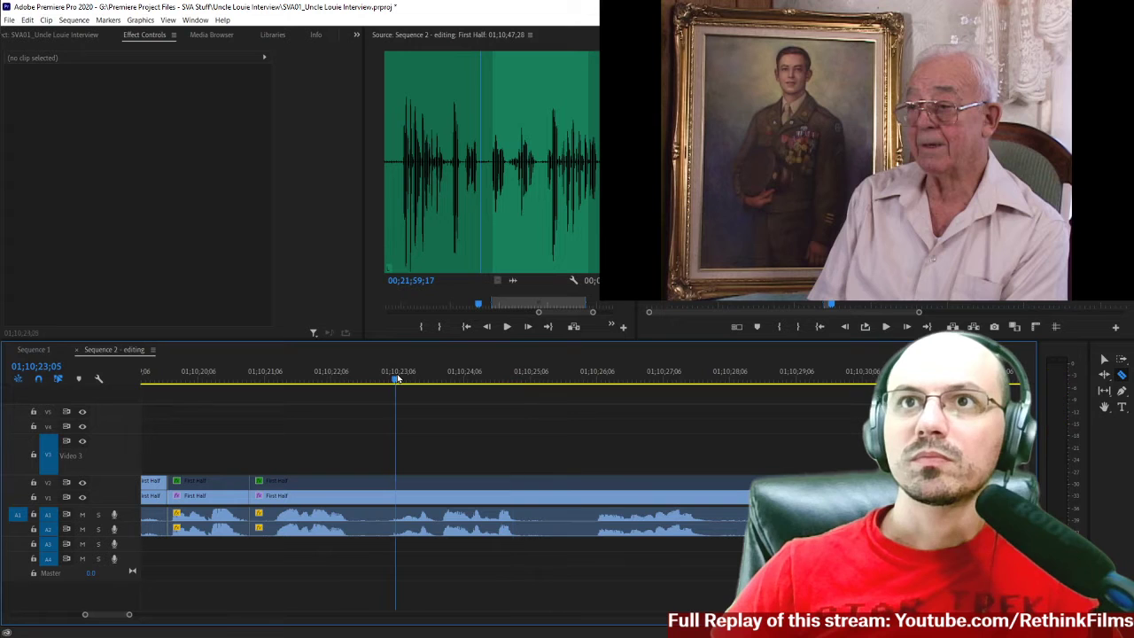
left_click(399, 499)
Delete the interview segment between about 01;10;20;28 and 01;10;23;05 on all tracks and close the gap.
key("v")
left_click_drag(298, 449, 338, 553)
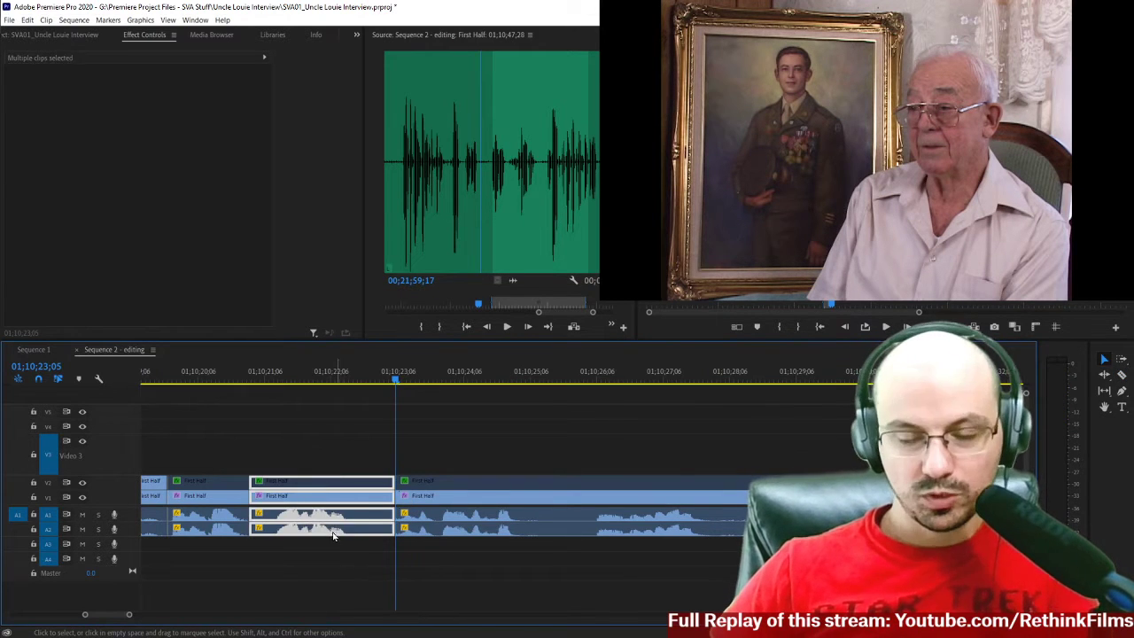
key("Delete")
left_click(334, 495)
key("Delete")
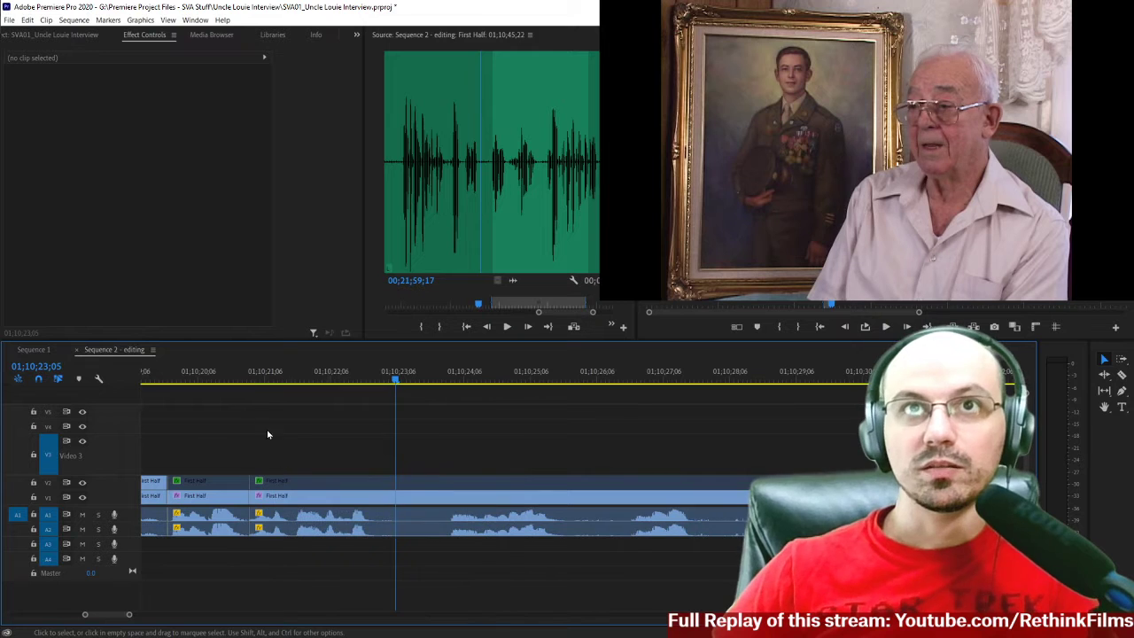
Play across the join left by the deleted phrase to check the jump cut.
left_click(237, 379)
key("Right")
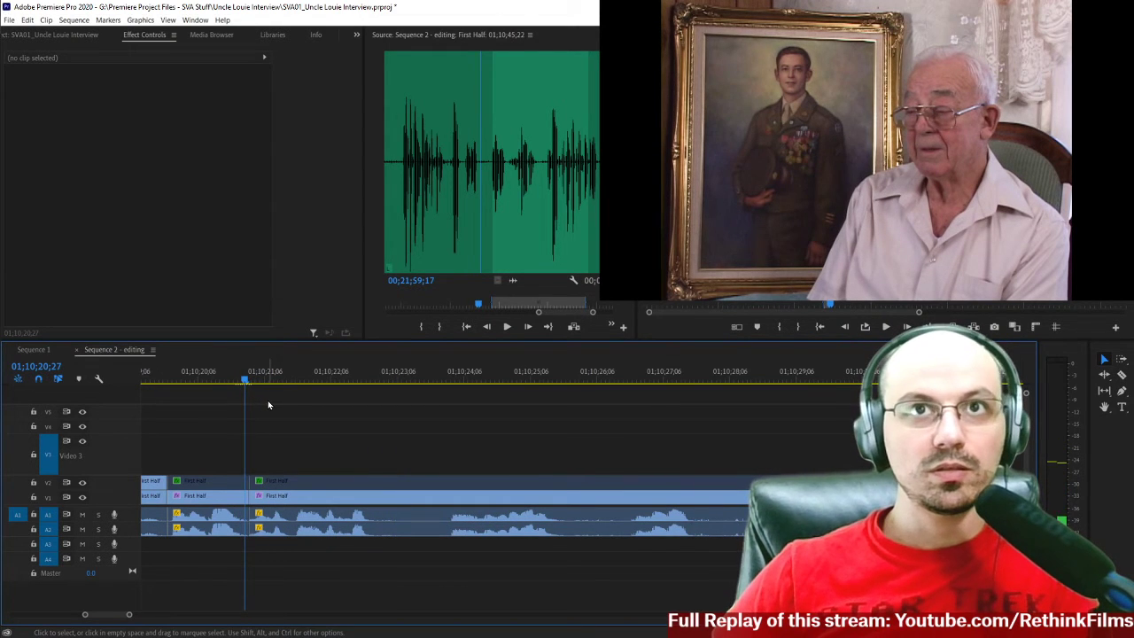
key("space")
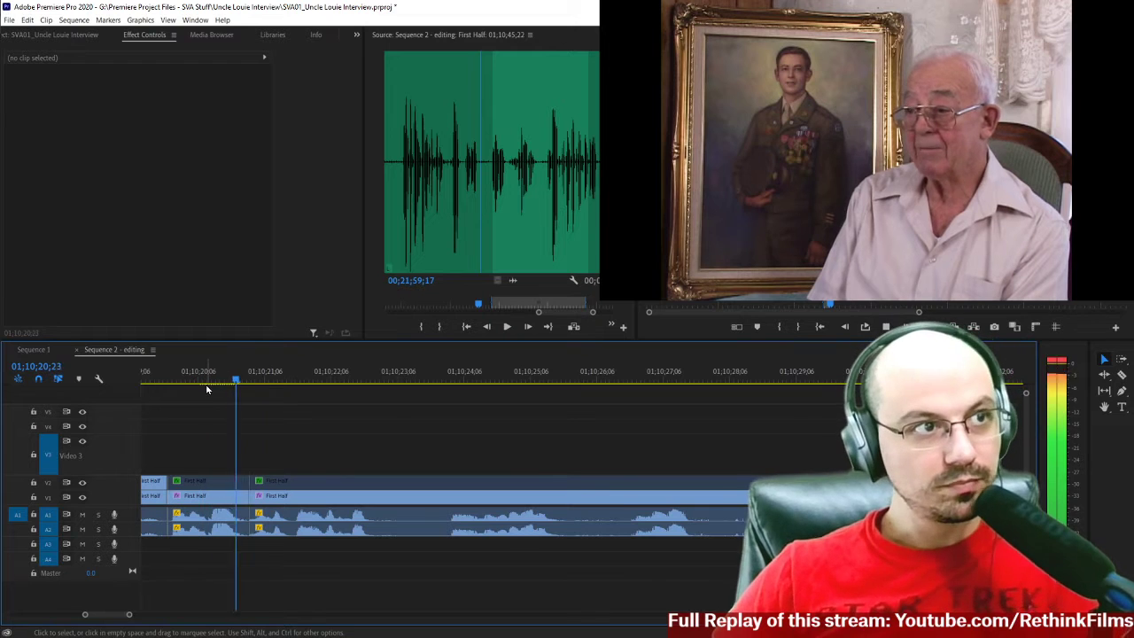
key("space")
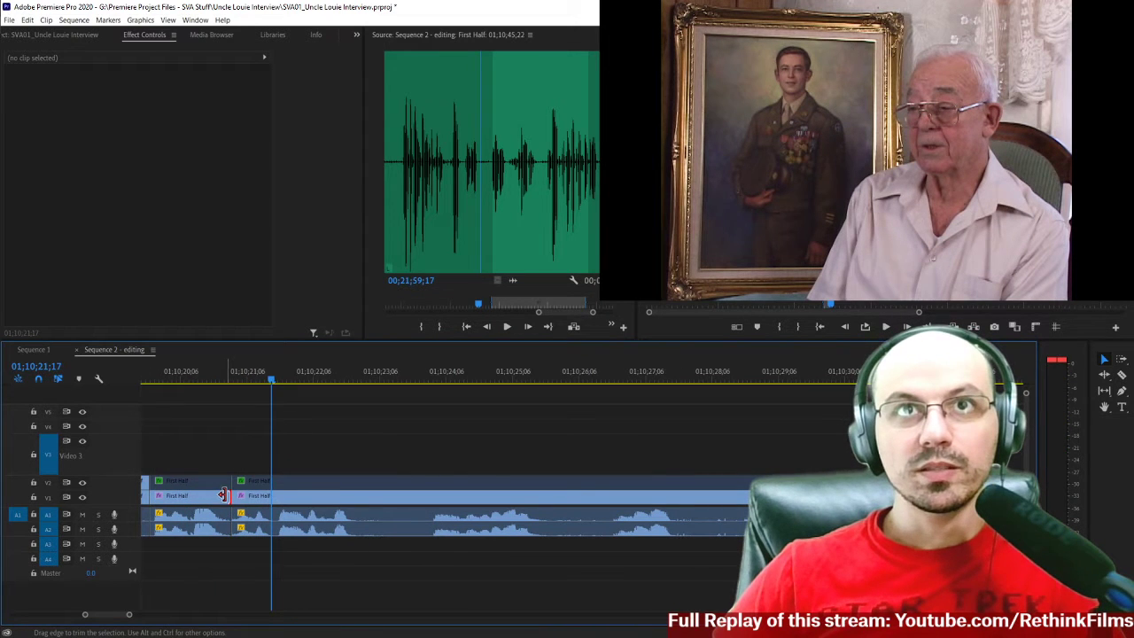
Add a Cross Dissolve at the new V1 join and set its duration to 3 frames.
right_click(221, 496)
left_click(262, 567)
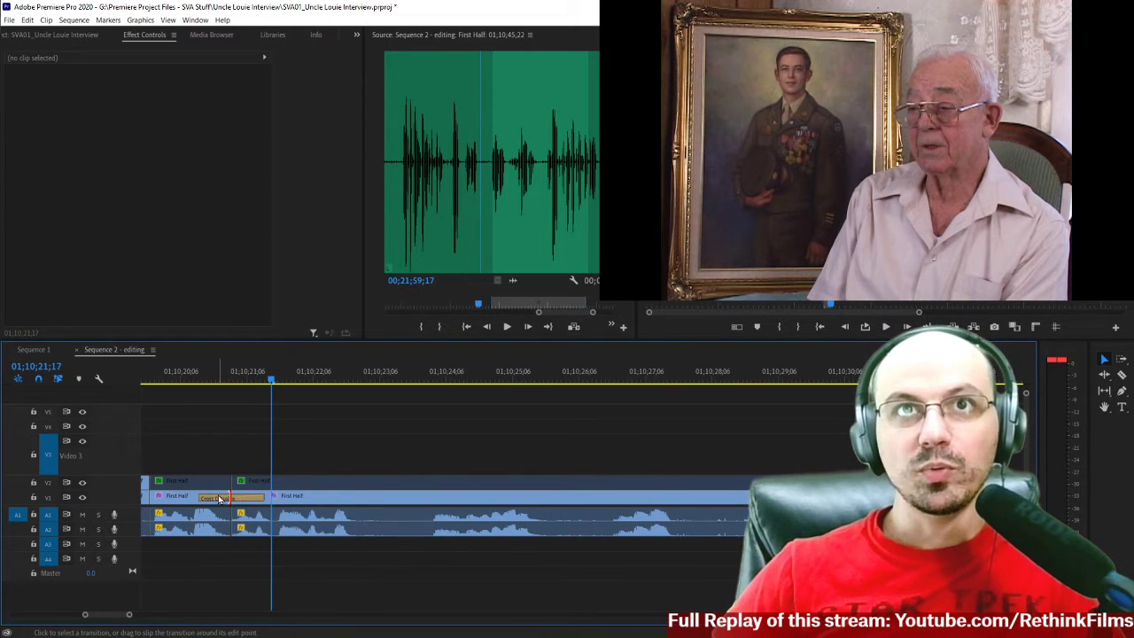
left_click(216, 501)
right_click(216, 501)
left_click(228, 505)
type("3")
key("Return")
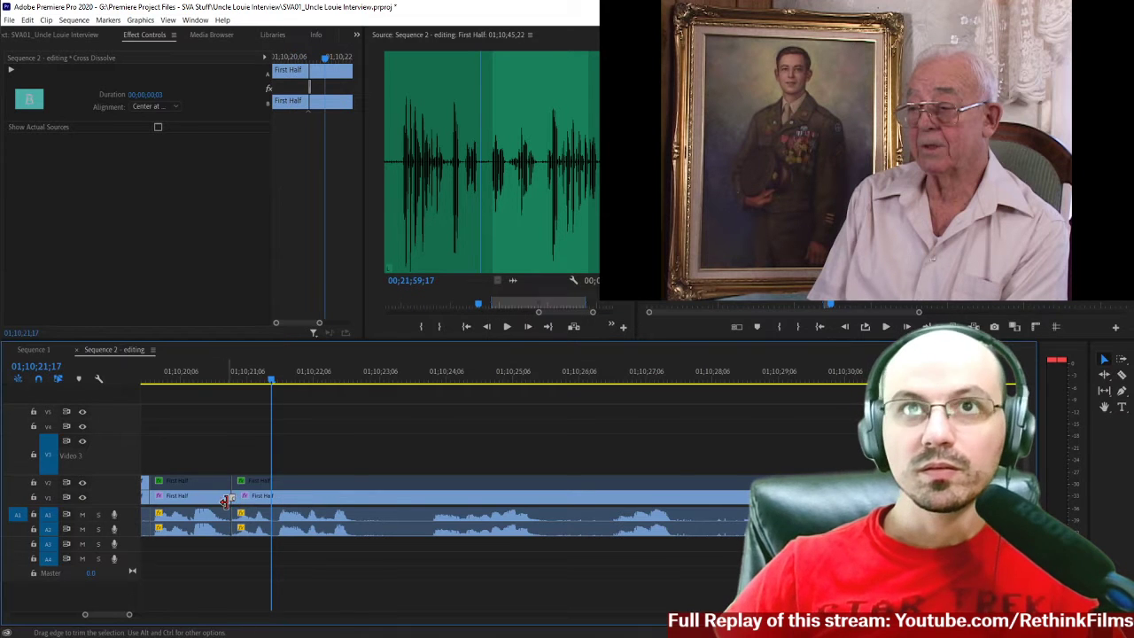
Play the interview across the short cross dissolve to review the smoothed join.
left_click(204, 381)
key("space")
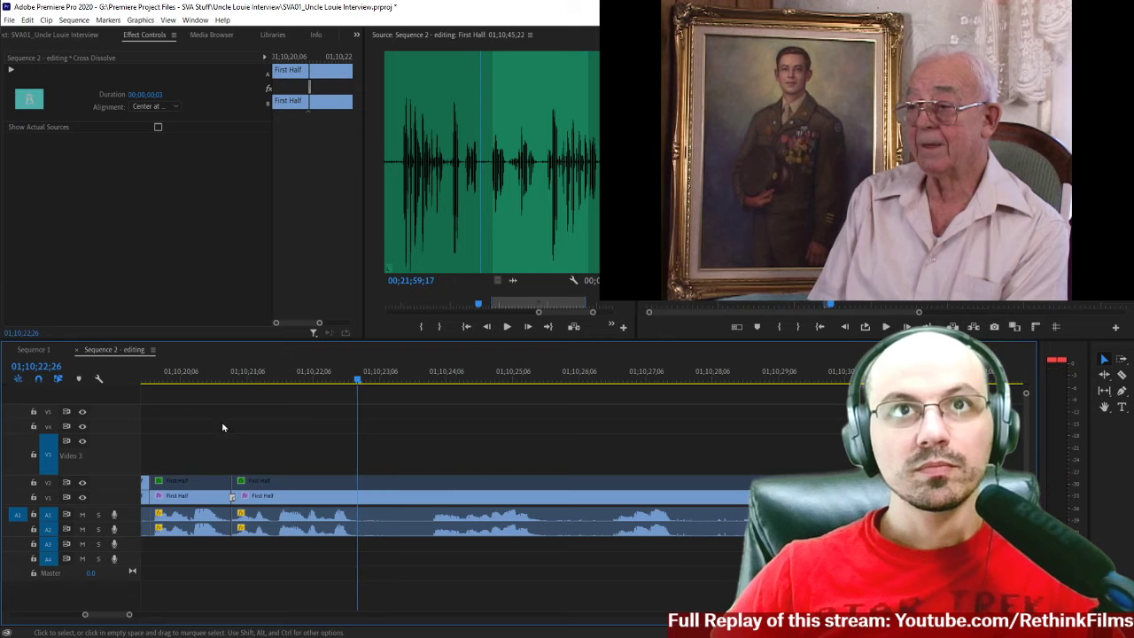
key("space")
scroll(204, 421, "up", 2)
Replay the wide shot up to the next pause and split the interview clips on all tracks at 01;10;22;25.
left_click(289, 381)
key("space")
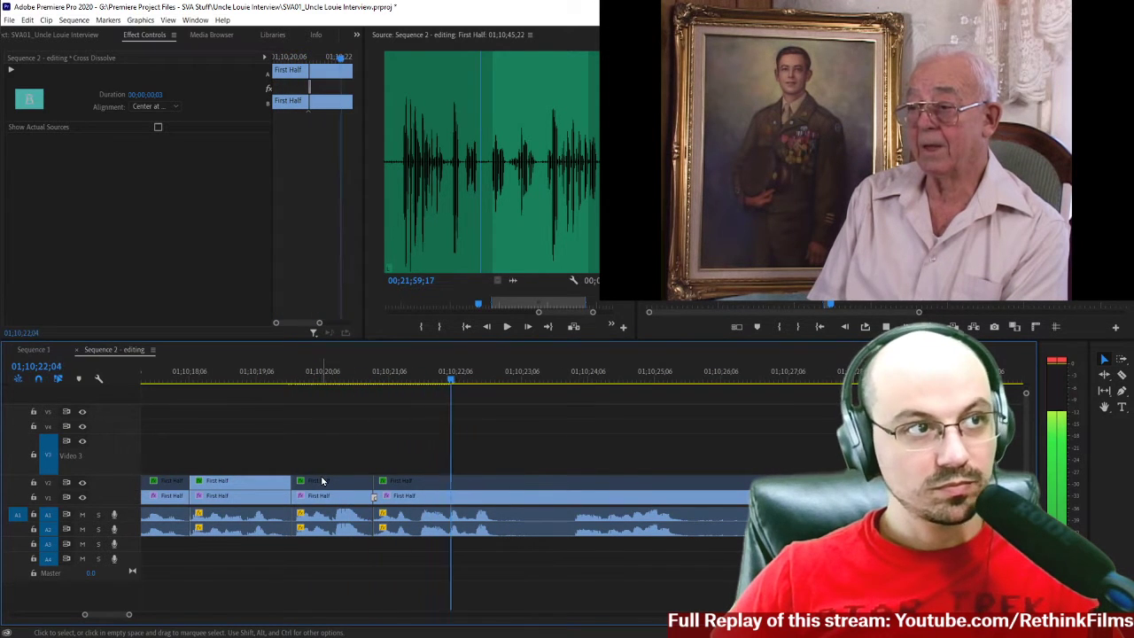
key("space")
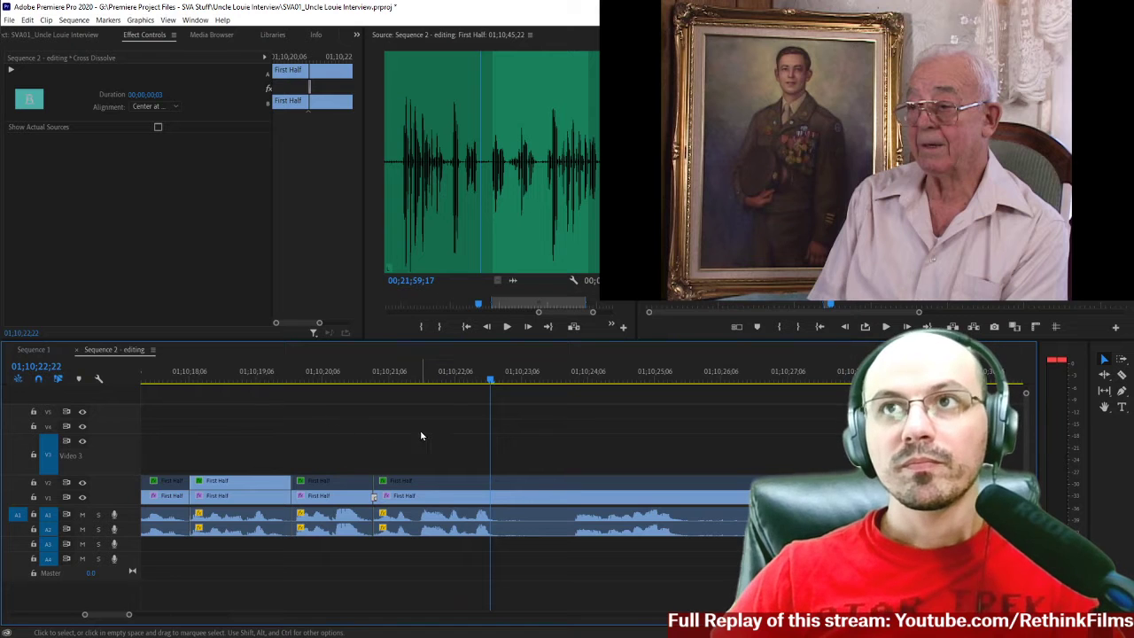
key("c")
left_click(499, 485)
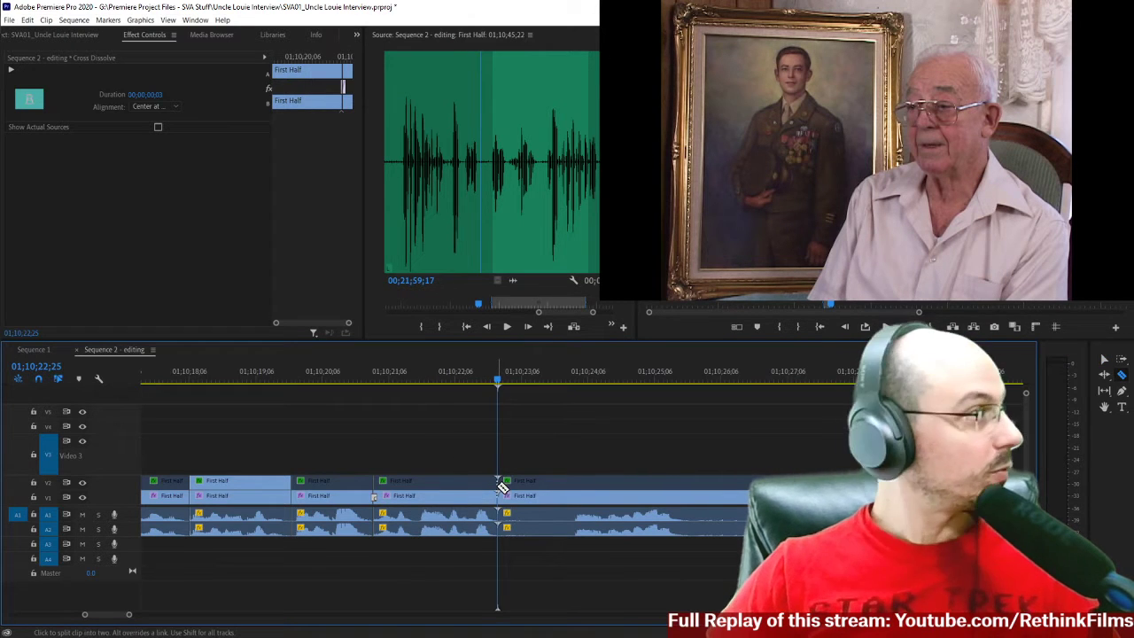
Play on to the next phrase and split the interview clips on all tracks at 01;10;23;29 and 01;10;25;19.
key("space")
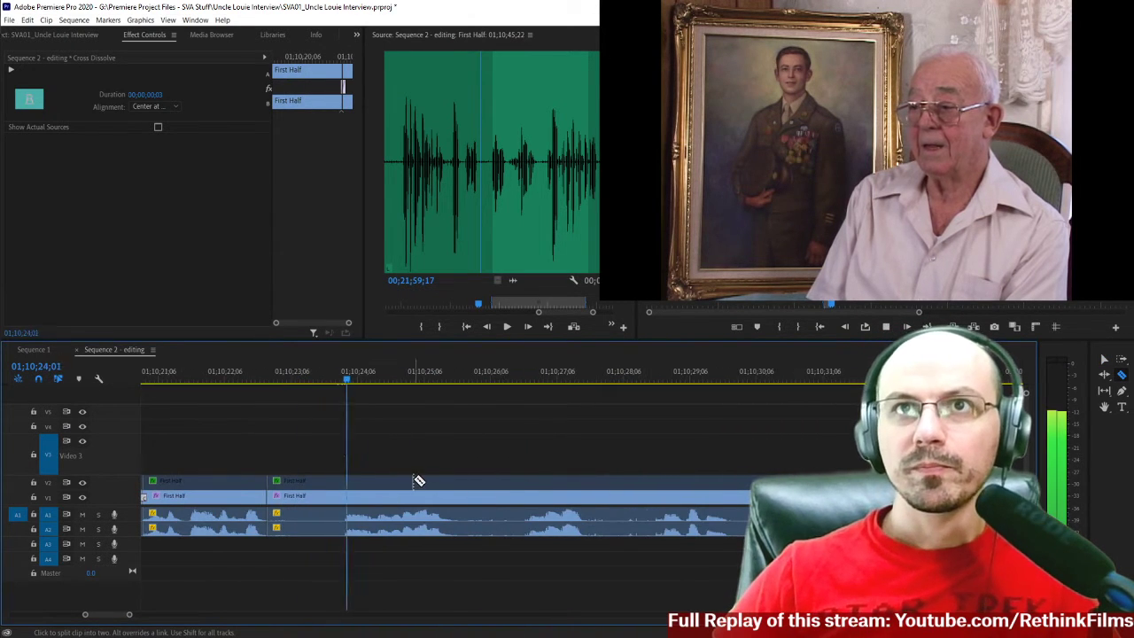
left_click(347, 385)
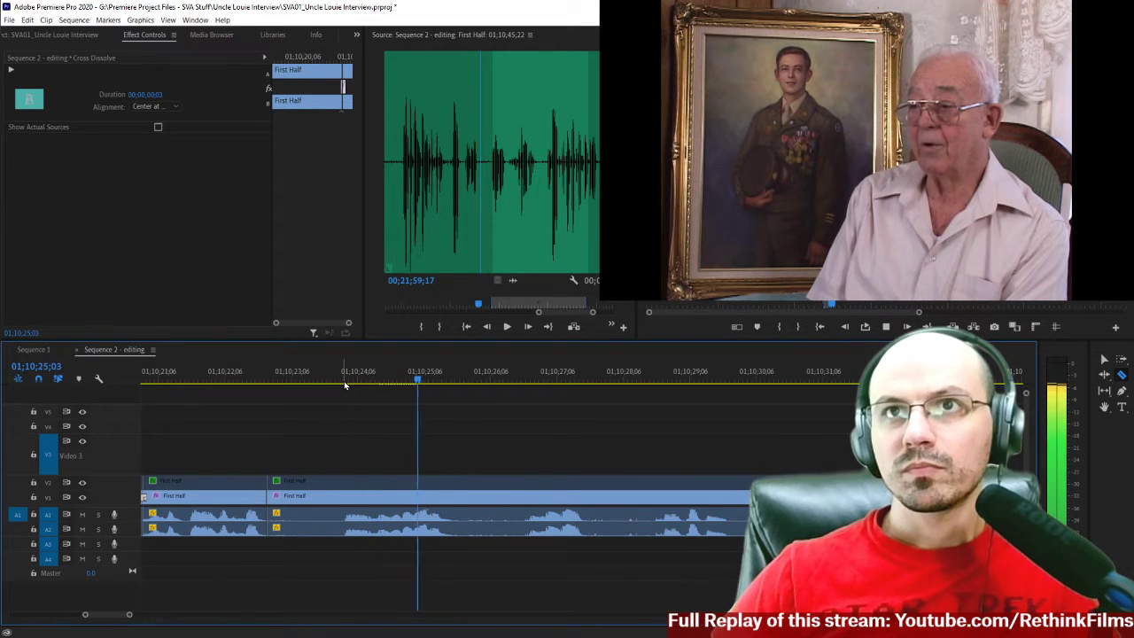
key("space")
left_click(345, 386)
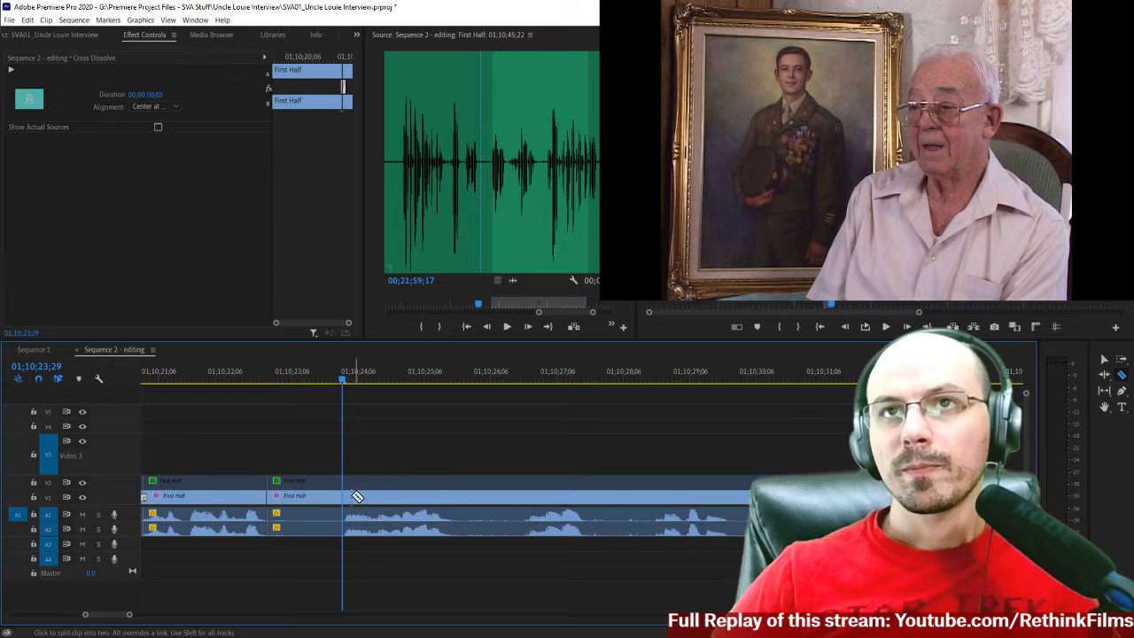
key("space")
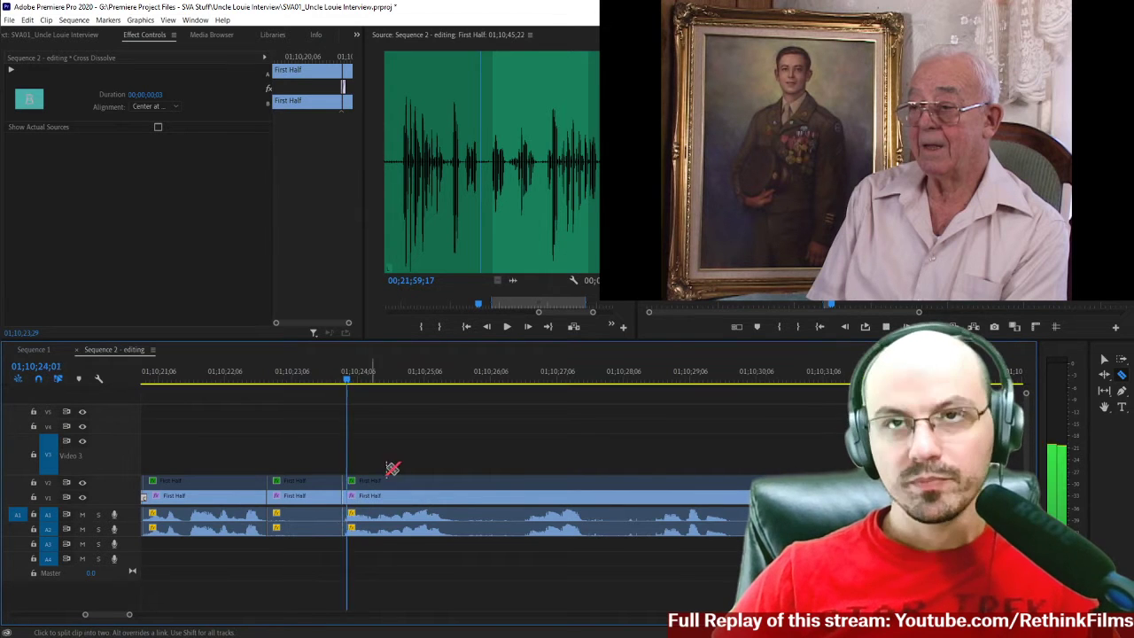
key("space")
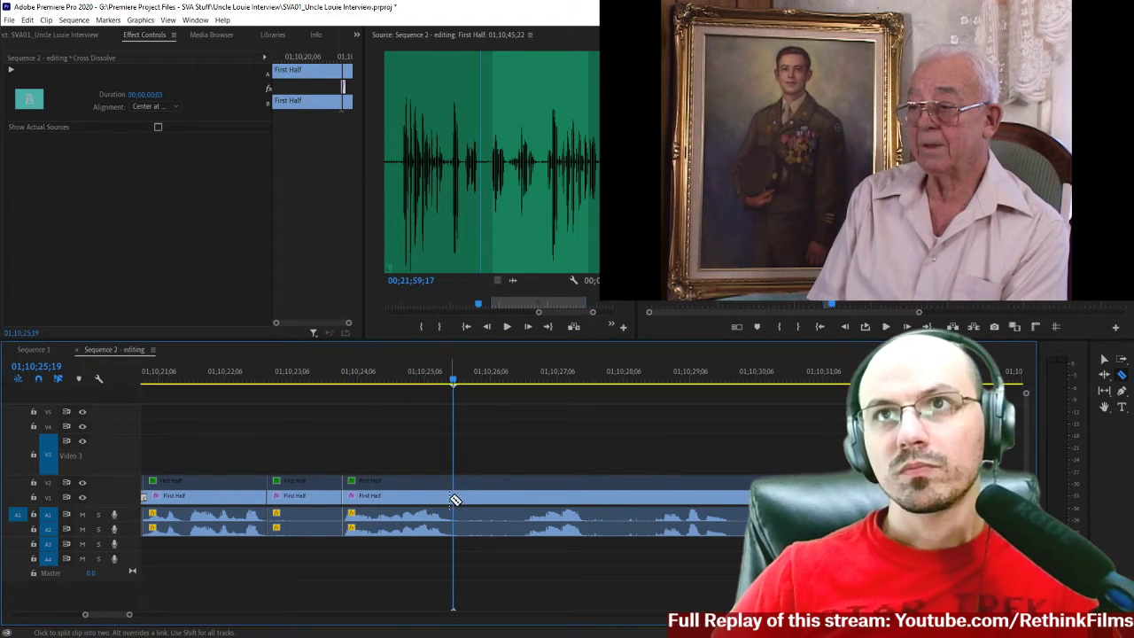
Delete the interview segment between 01;10;22;25 and 01;10;23;29 on all tracks and close the gap.
key("v")
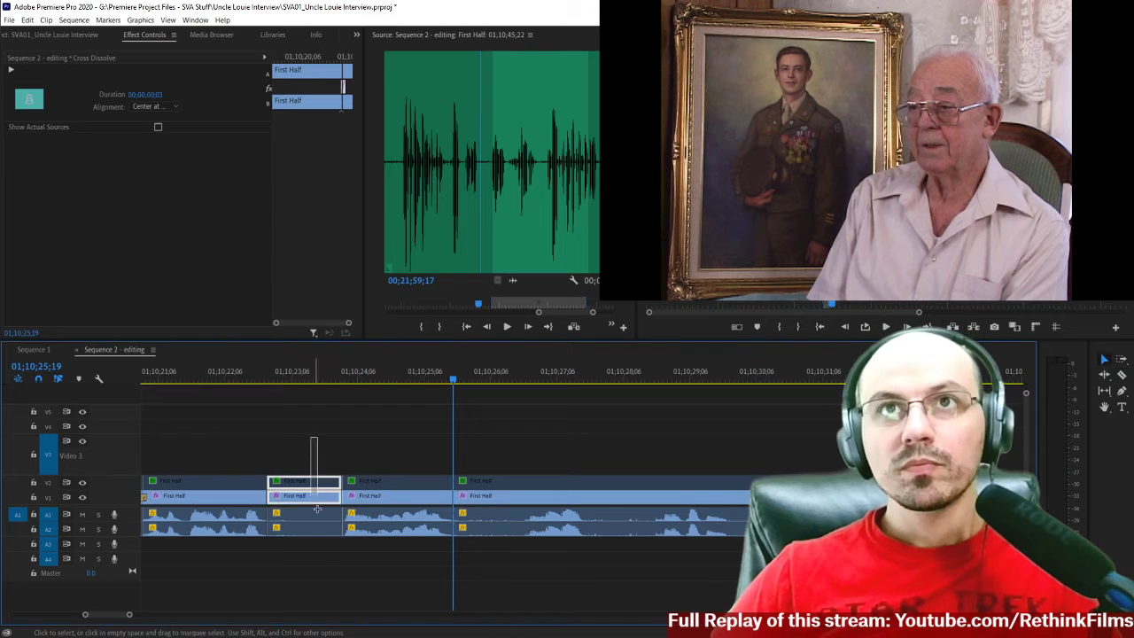
left_click(310, 516)
key("Delete")
left_click(308, 520)
key("Delete")
Play the interview from 01;10;22;26 across the closed-up phrase to check the cut.
scroll(301, 470, "up", 3)
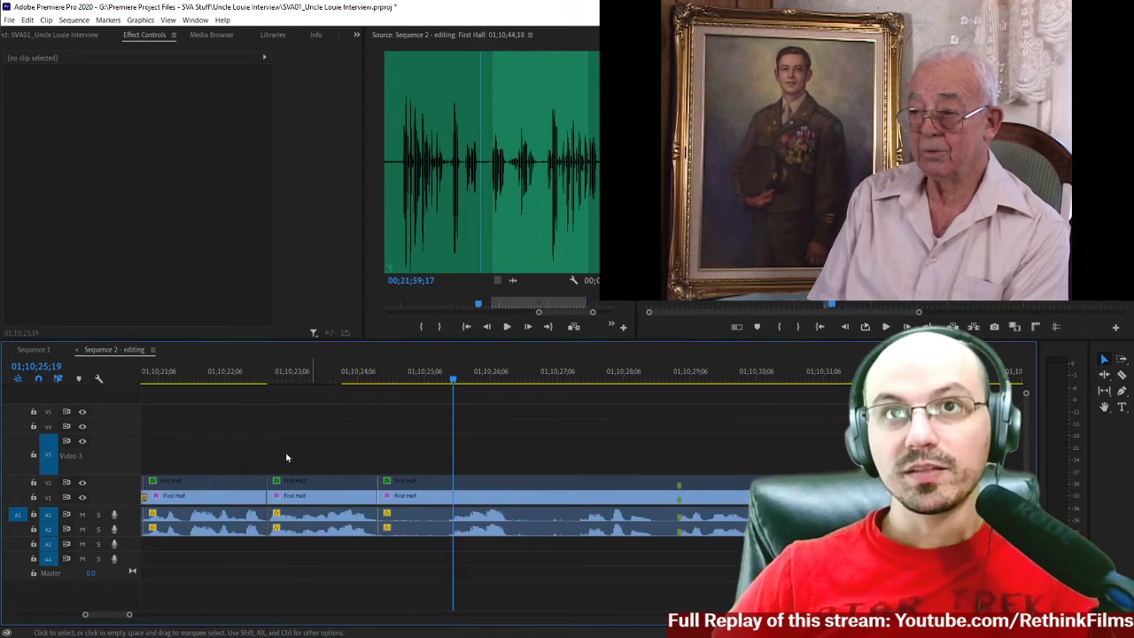
left_click(394, 381)
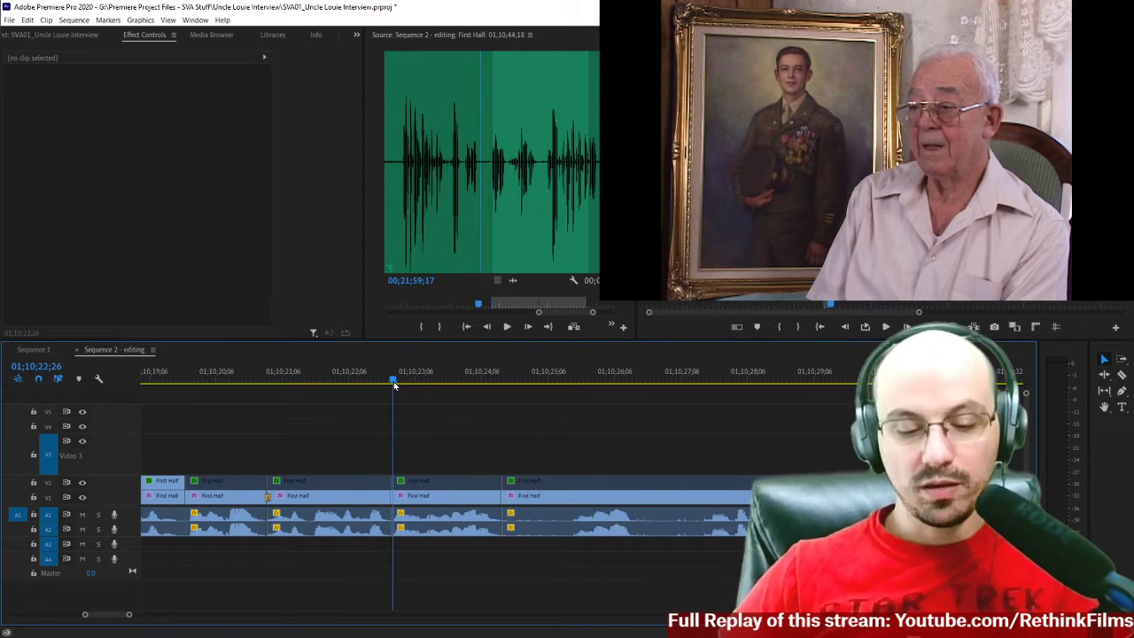
key("space")
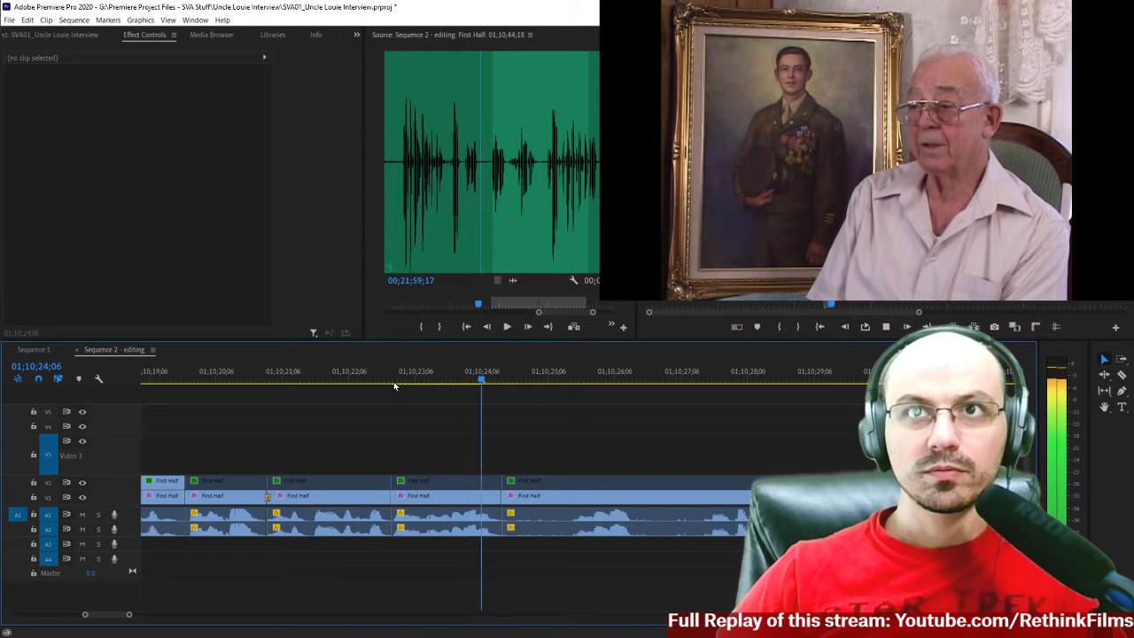
key("space")
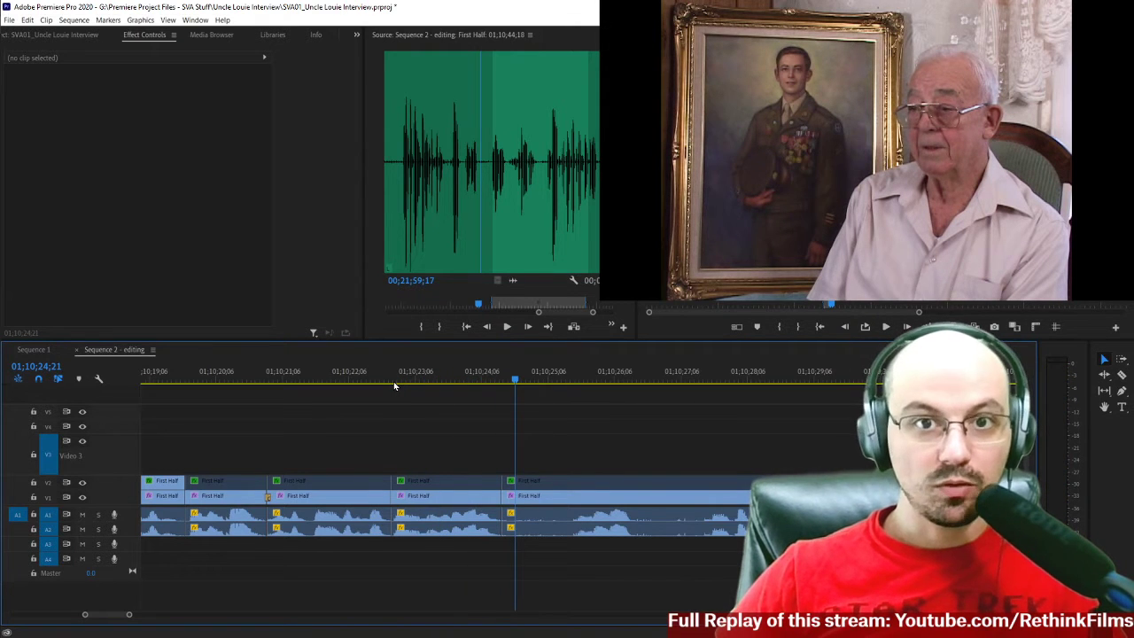
Split the interview clips on all tracks at 01;10;25;17, delete the short segment before that cut, and close the gap.
key("space")
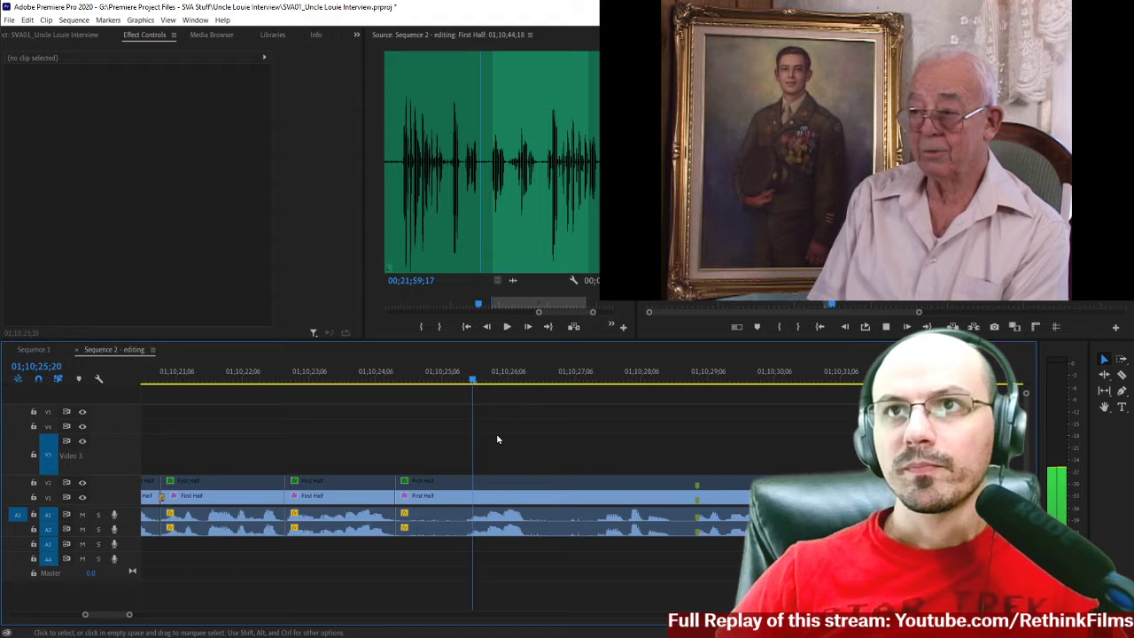
left_click(397, 376)
key("space")
key("space")
key("c")
key("v")
left_click(413, 506)
key("Delete")
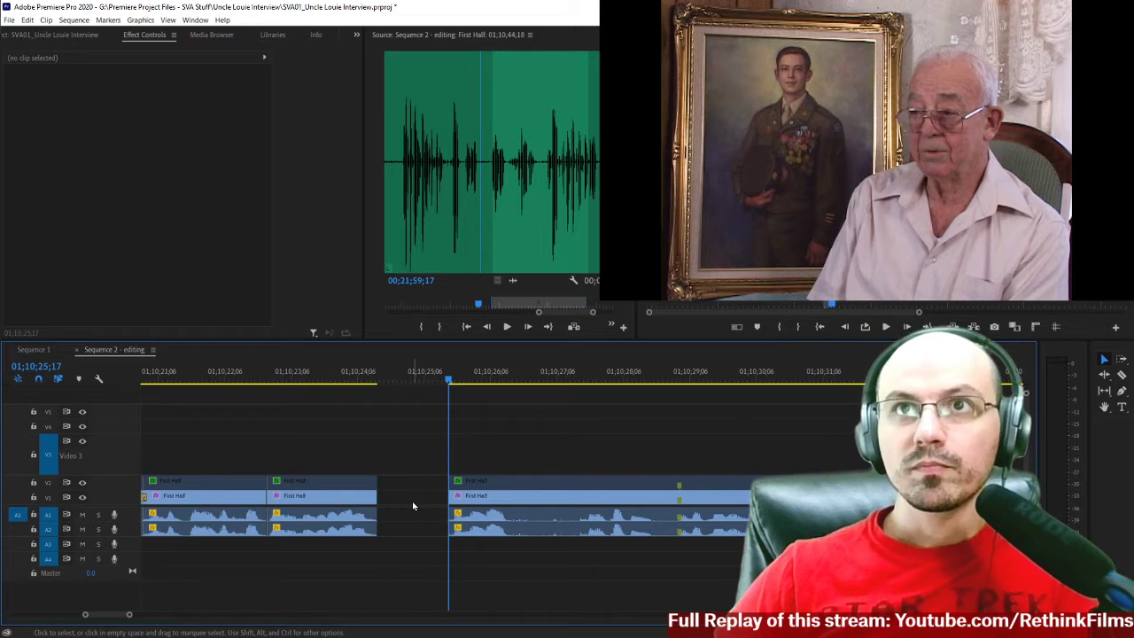
key("Delete")
Play the interview from before the recent cuts to about 01;10;25 to review the tightened speech.
scroll(222, 417, "up", 3)
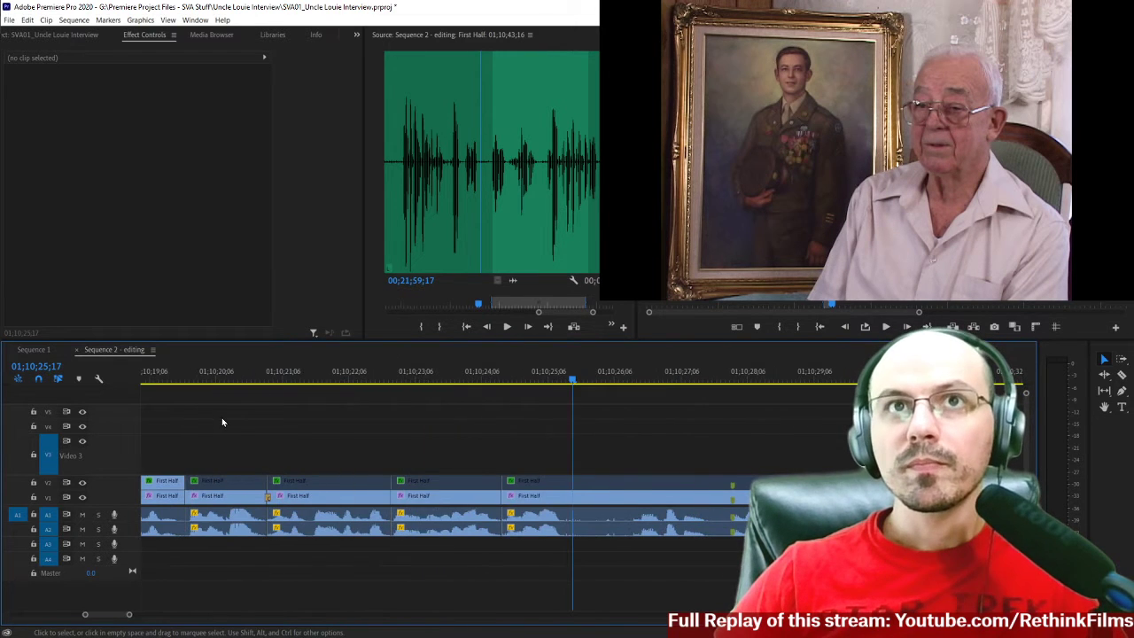
left_click(242, 373)
key("space")
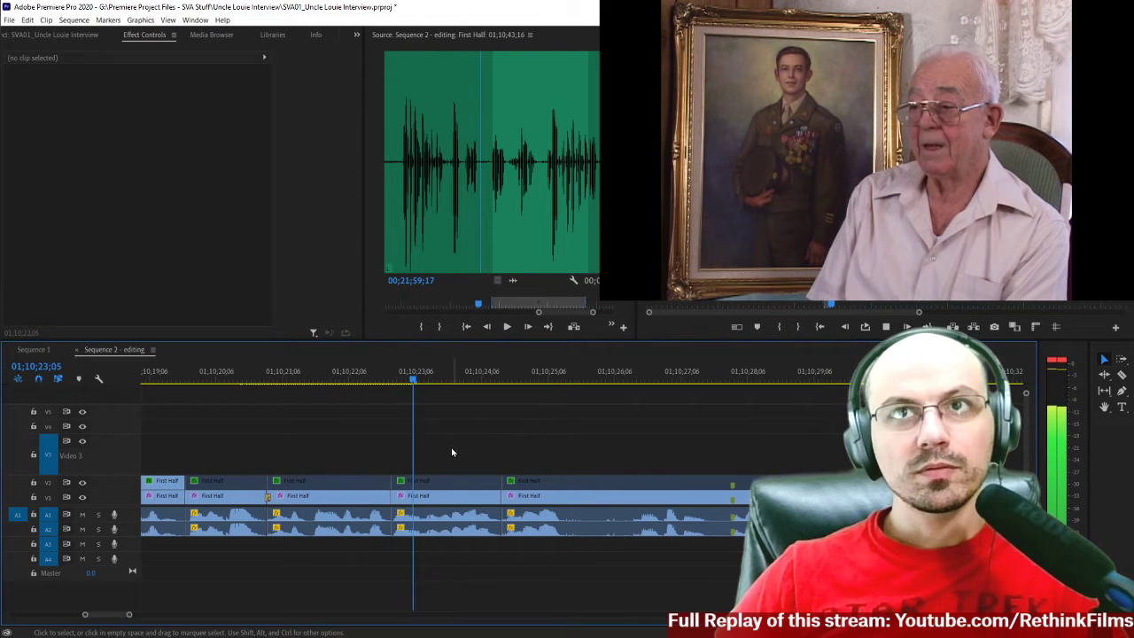
scroll(489, 459, "down", 3)
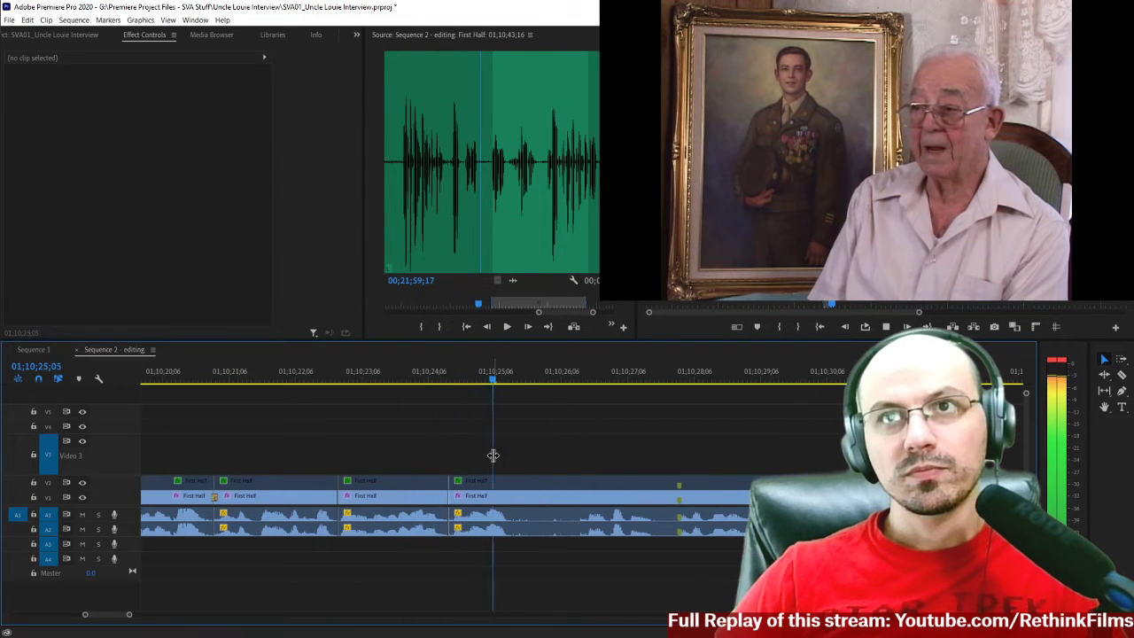
key("space")
Replay the end of the phrase and split the interview clips on all tracks at 01;10;25;12.
left_click(473, 375)
key("space")
key("space")
key("c")
scroll(510, 488, "down", 1)
Listen through the following pause and split the interview clips on all tracks at 01;10;26;13.
key("space")
scroll(513, 473, "down", 5)
left_click(404, 501)
key("space")
scroll(483, 474, "down", 1)
scroll(485, 480, "down", 7)
scroll(384, 460, "down", 1)
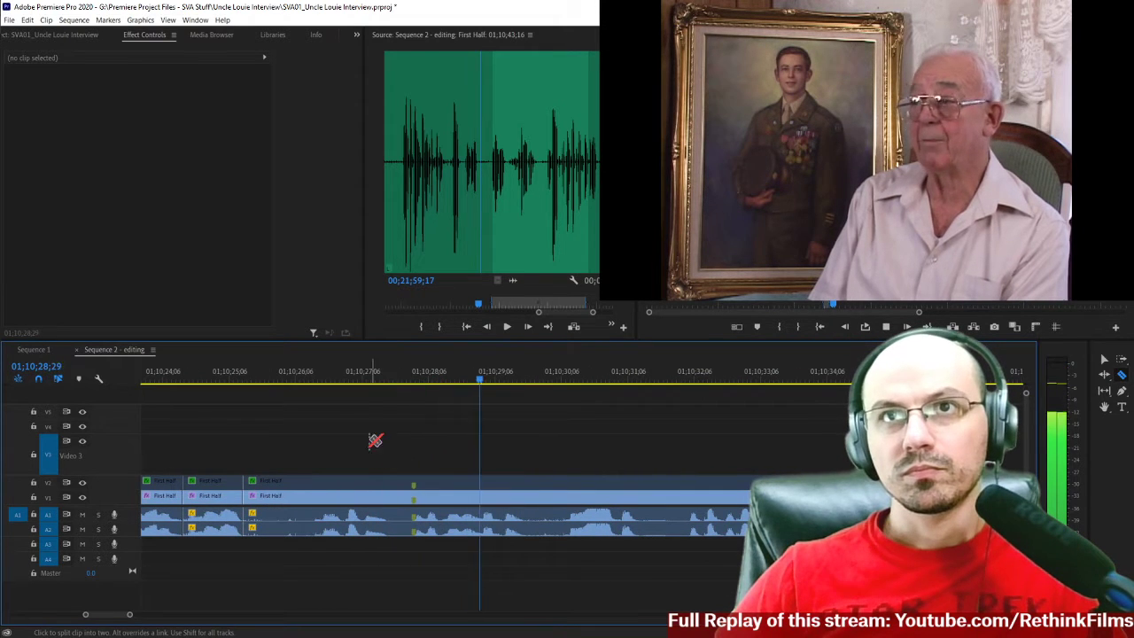
left_click(312, 380)
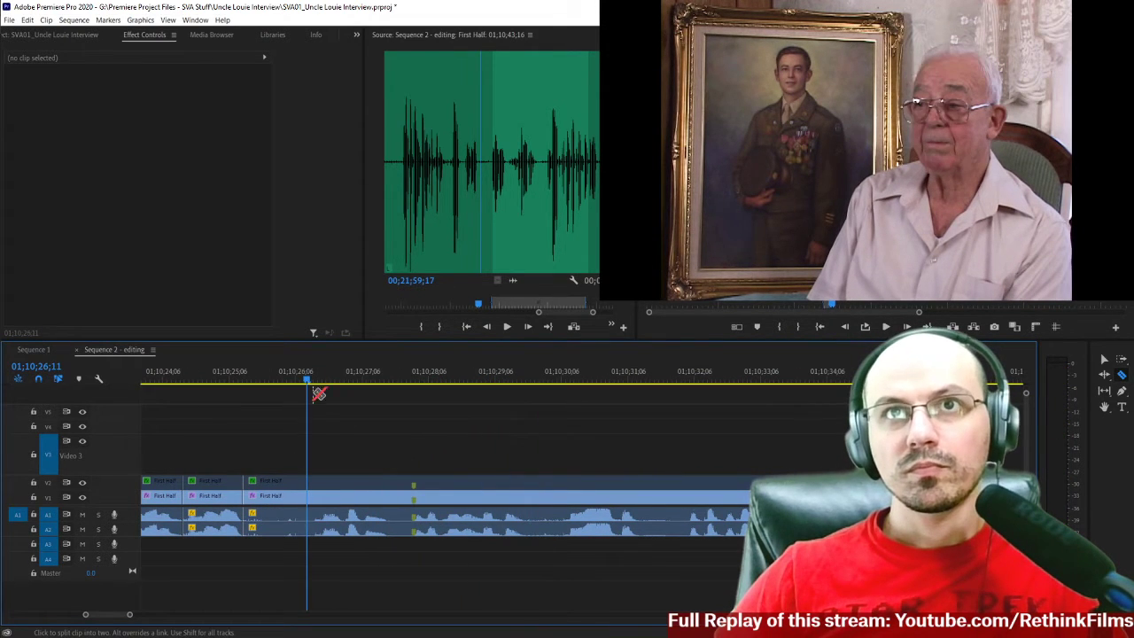
left_click(316, 503, "shift")
Delete the interview segment between 01;10;25;12 and 01;10;26;13 on all tracks and ripple delete the gap.
key("v")
left_click_drag(275, 432, 278, 555)
key("Delete")
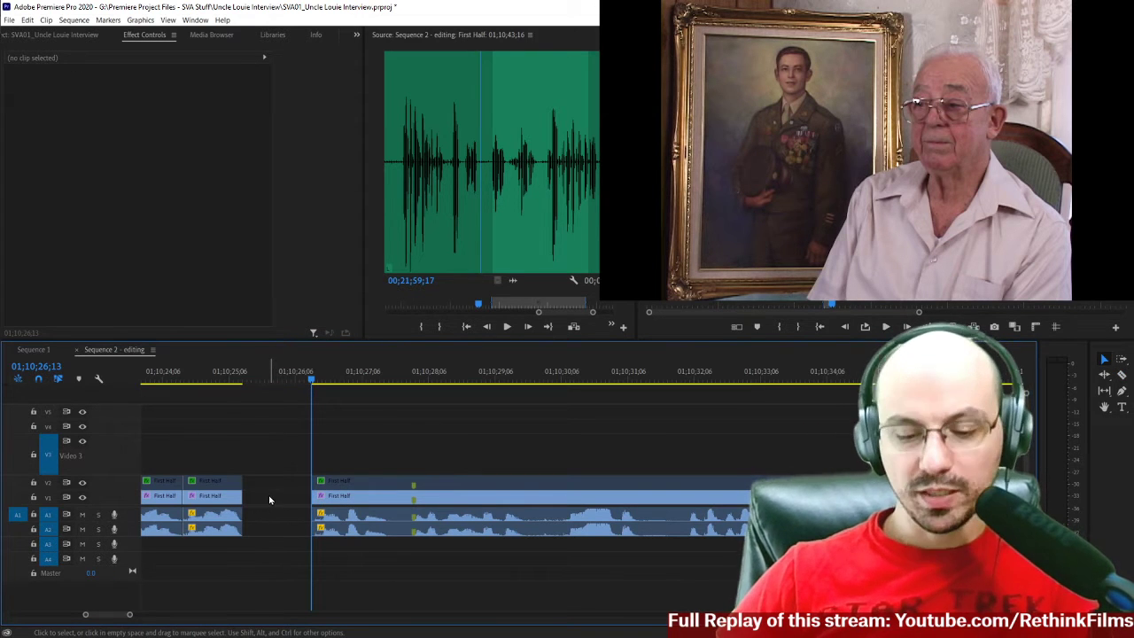
right_click(270, 499)
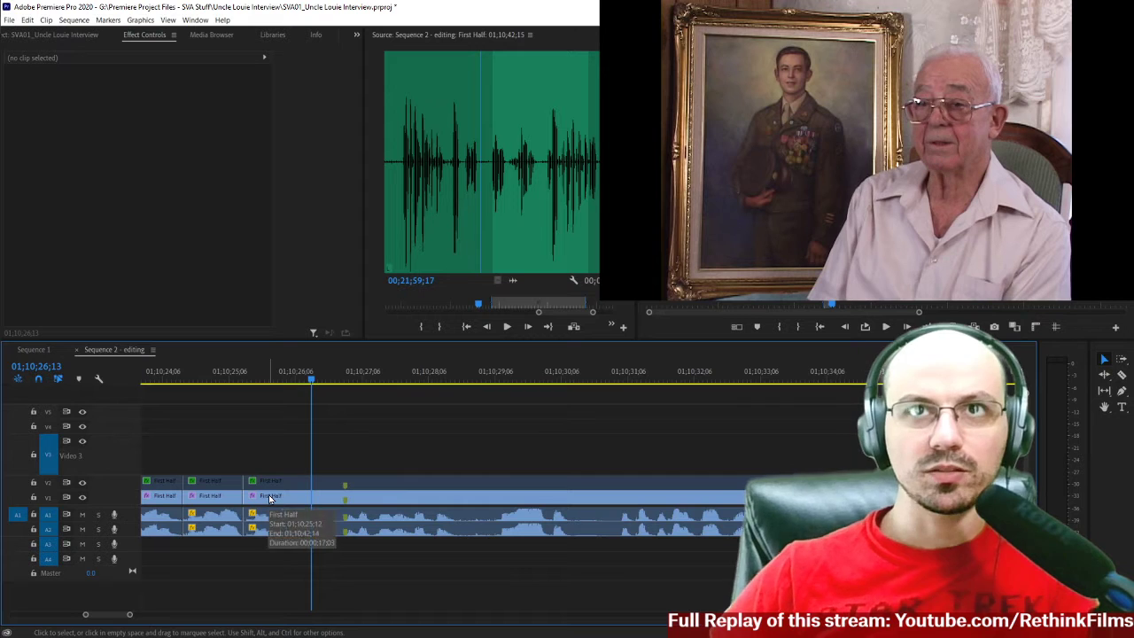
left_click(288, 514)
Play across the new join and split the interview clips on all tracks at 01;10;26;21.
left_click(234, 376)
key("space")
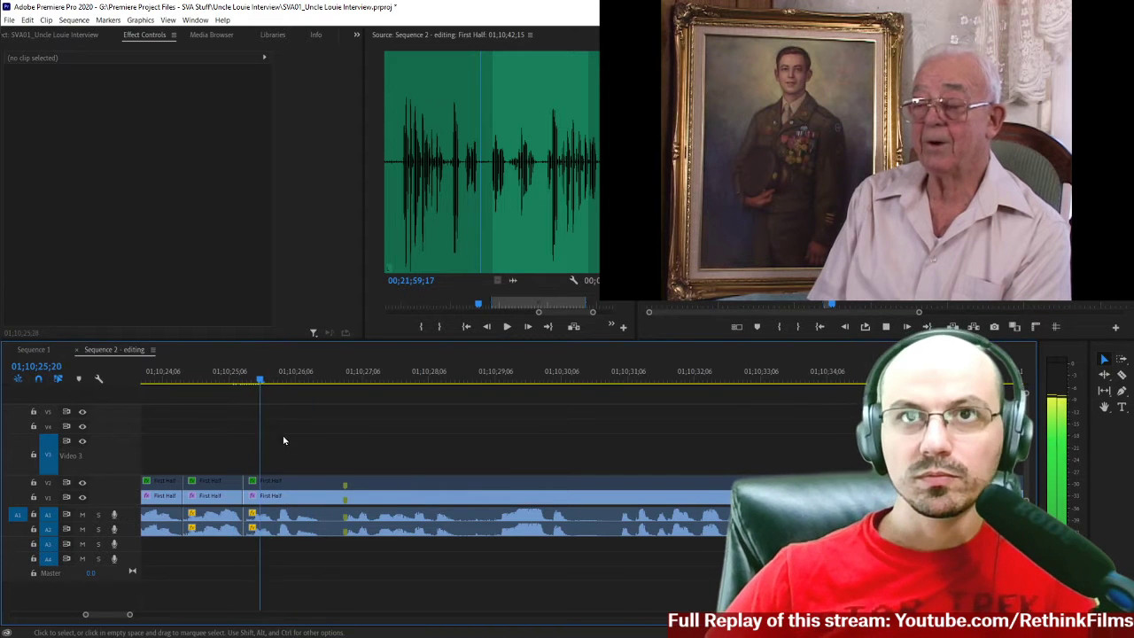
key("c")
left_click(331, 488)
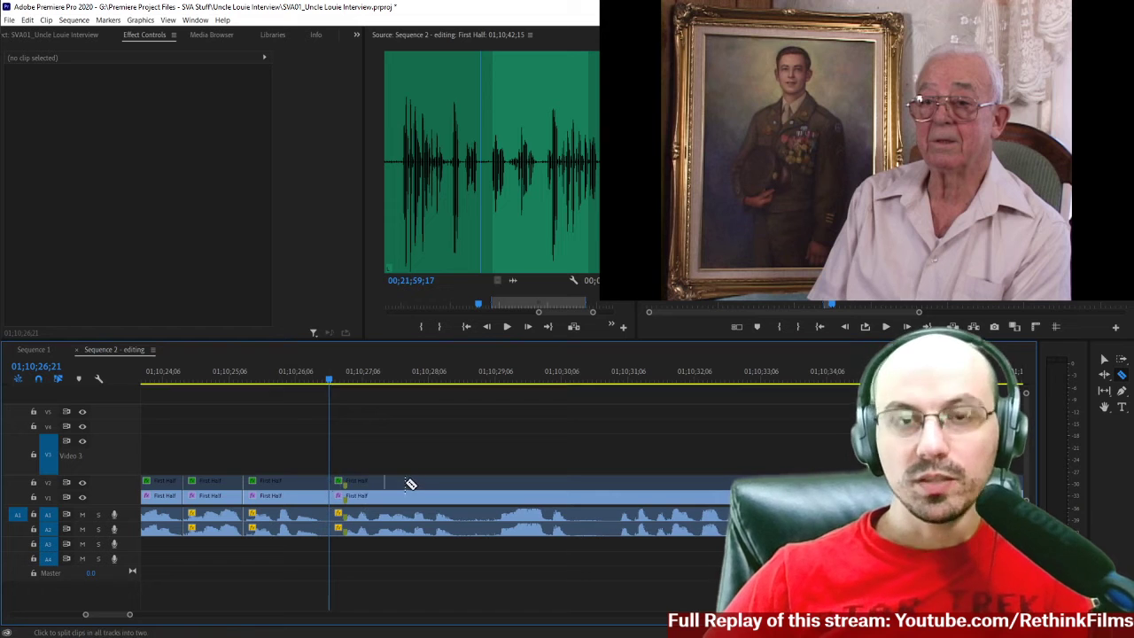
Step forward to just before the next word and split the interview clips on all tracks at 01;10;26;27.
key("Right")
key("Right")
key("Right")
key("Right")
key("Right")
key("Right")
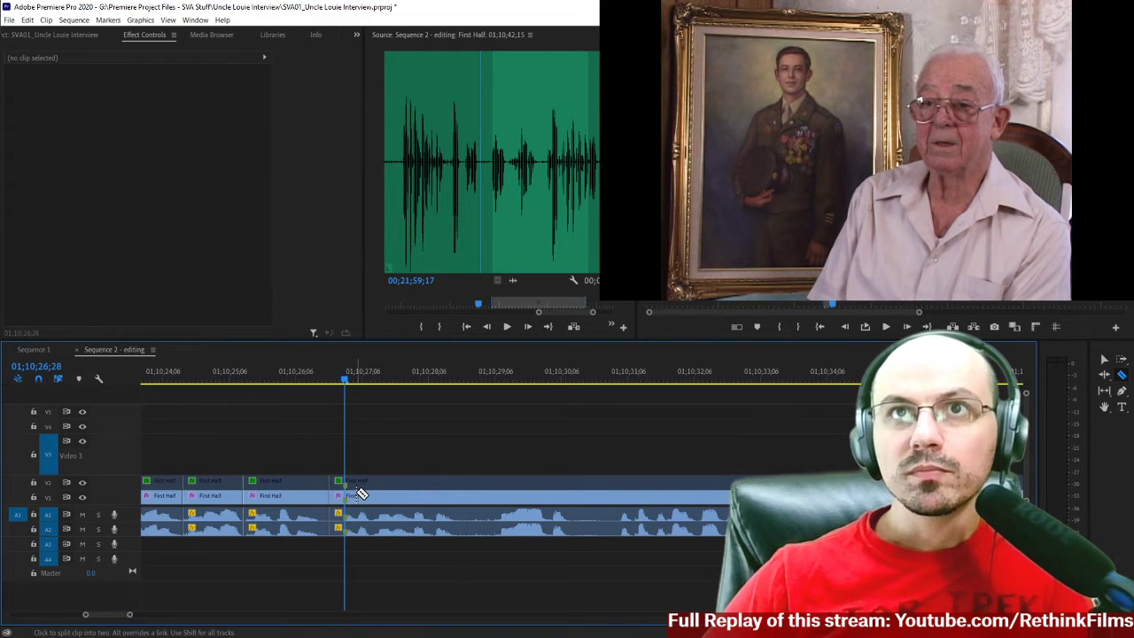
left_click(345, 492)
key("equal")
key("equal")
key("equal")
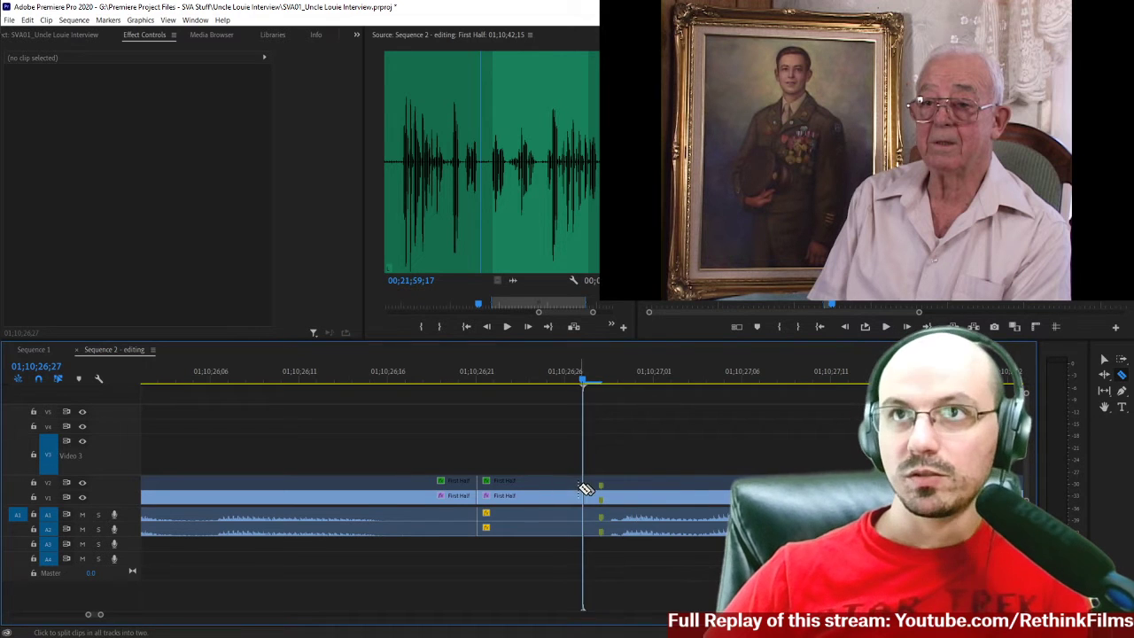
Delete the six-frame interview segment between 01;10;26;21 and 01;10;26;27 and close the gap.
key("v")
left_click(531, 493)
key("Delete")
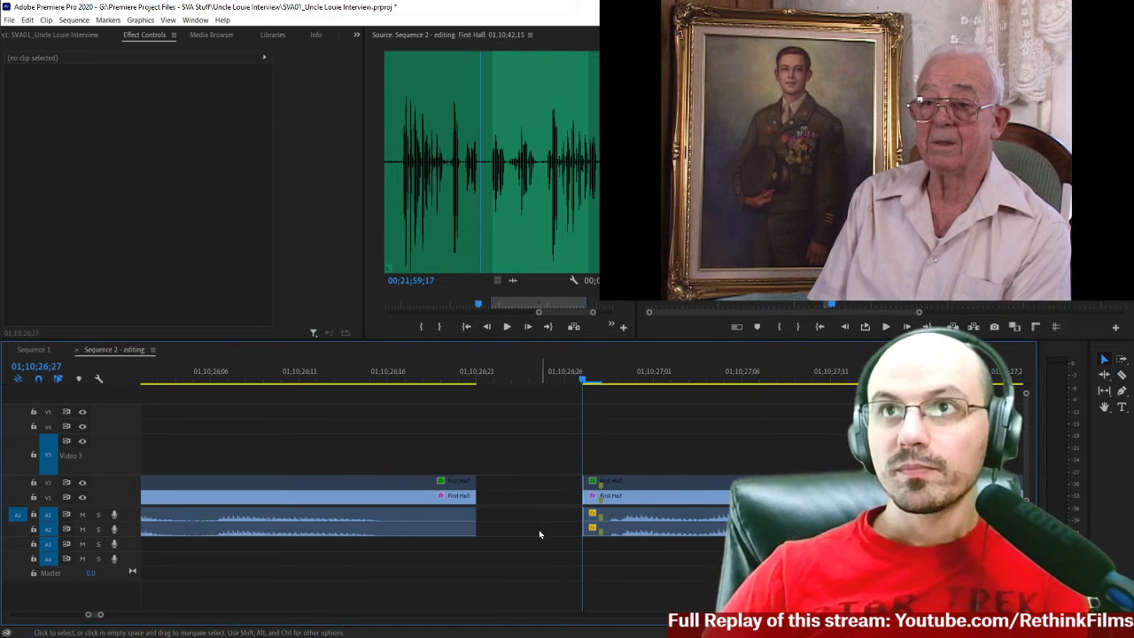
left_click(534, 492)
key("Delete")
Play the interview from about 01;10;24 across the latest cuts to review the edited speech.
left_click(461, 376)
key("minus")
key("minus")
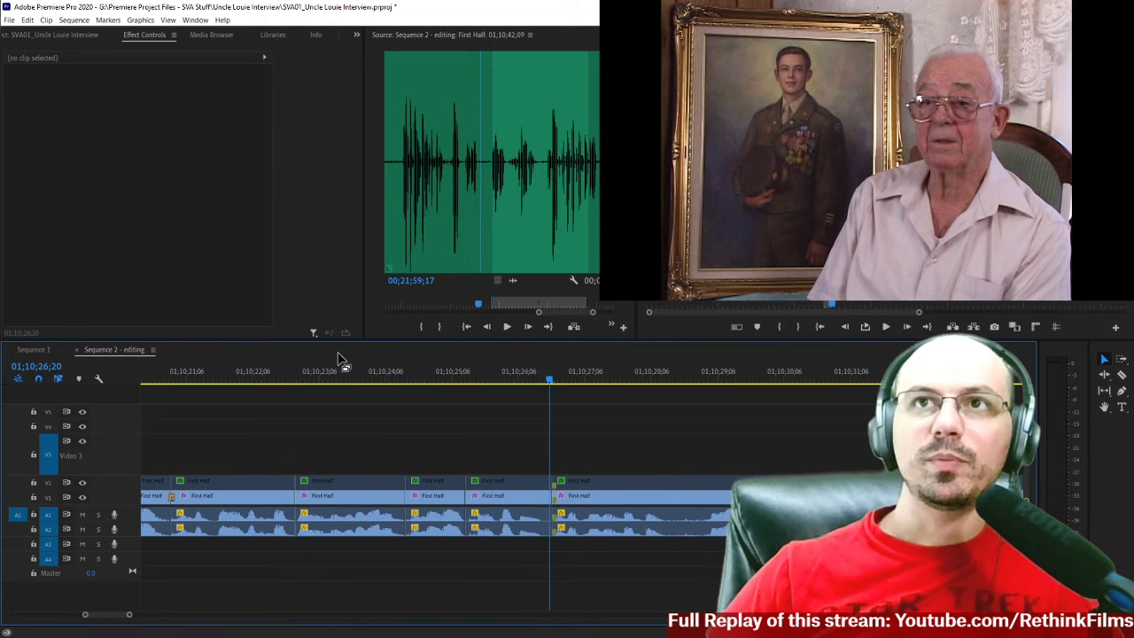
left_click(368, 378)
key("space")
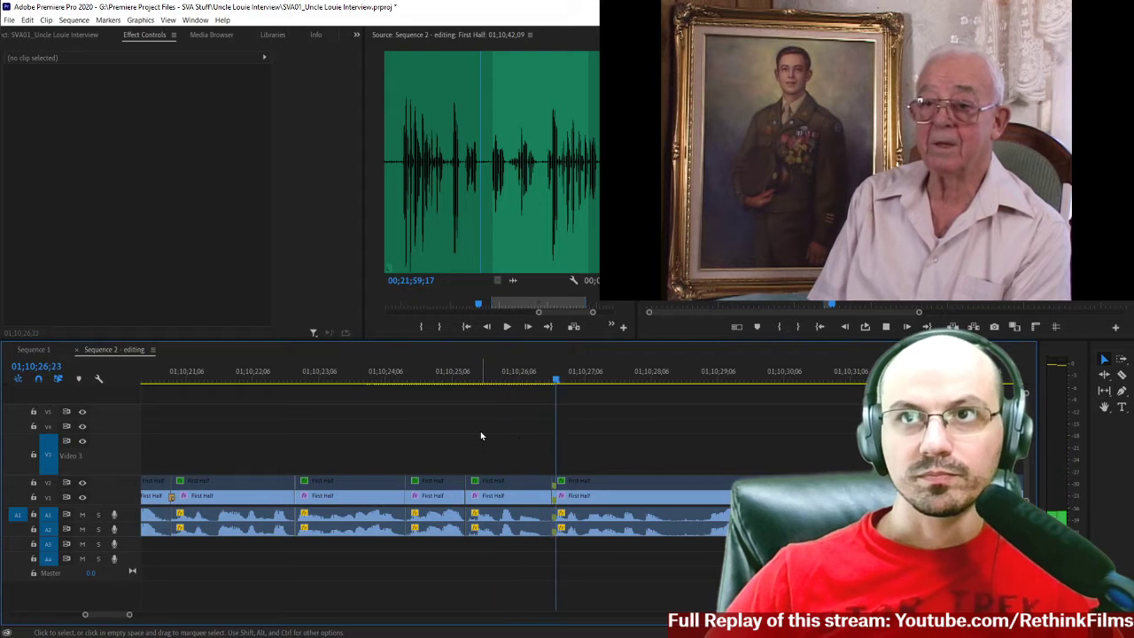
key("space")
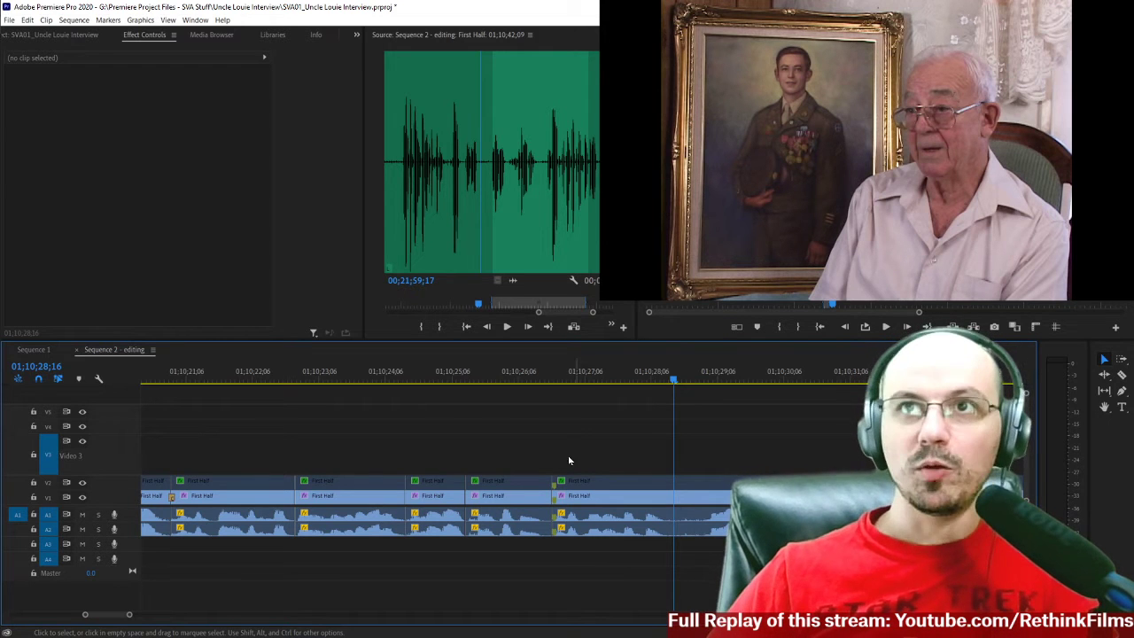
Replay the last phrase and split the interview clips on all tracks at 01;10;28;14.
key("space")
left_click(499, 381)
key("space")
key("space")
key("c")
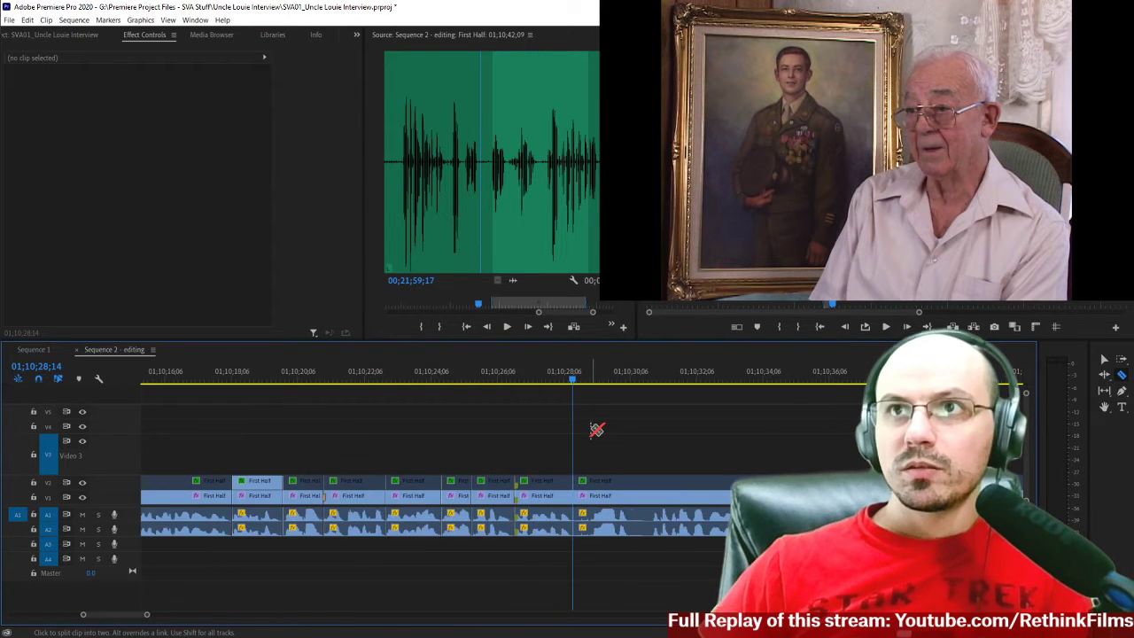
Listen to the interview around the existing cut near 01;10;42 to judge where the speech should resume.
key("minus")
key("minus")
key("minus")
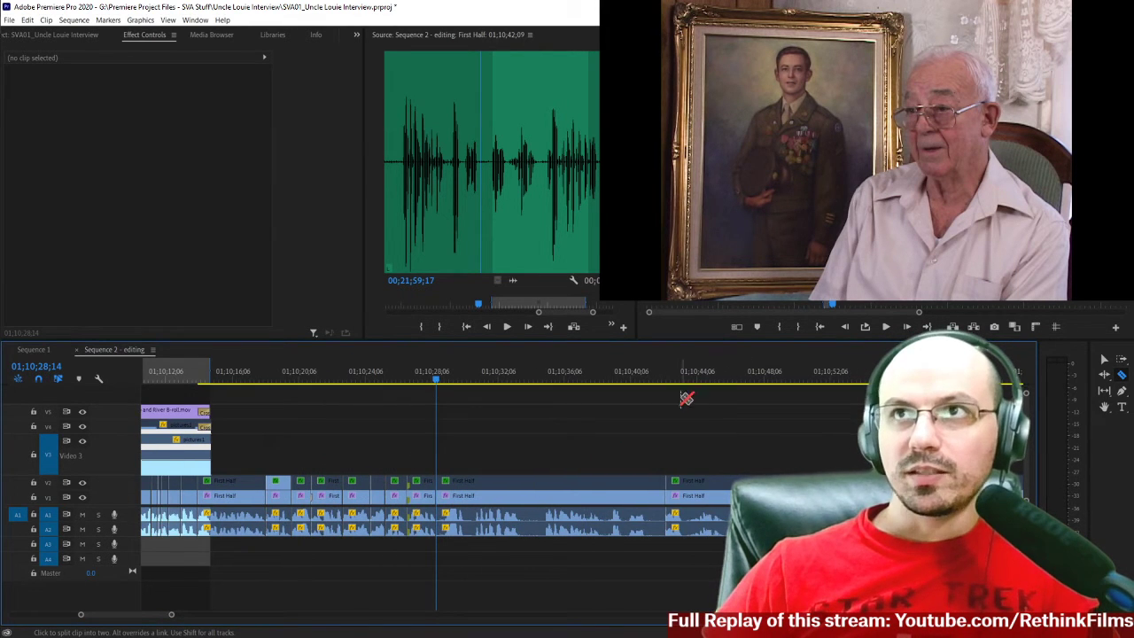
left_click(661, 383)
key("space")
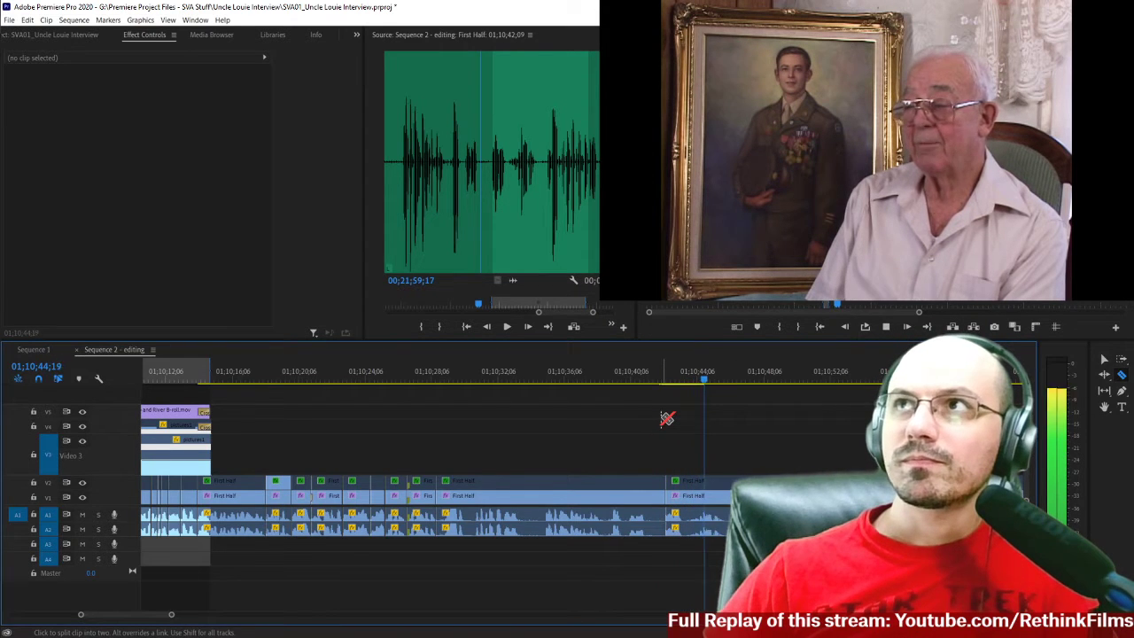
key("space")
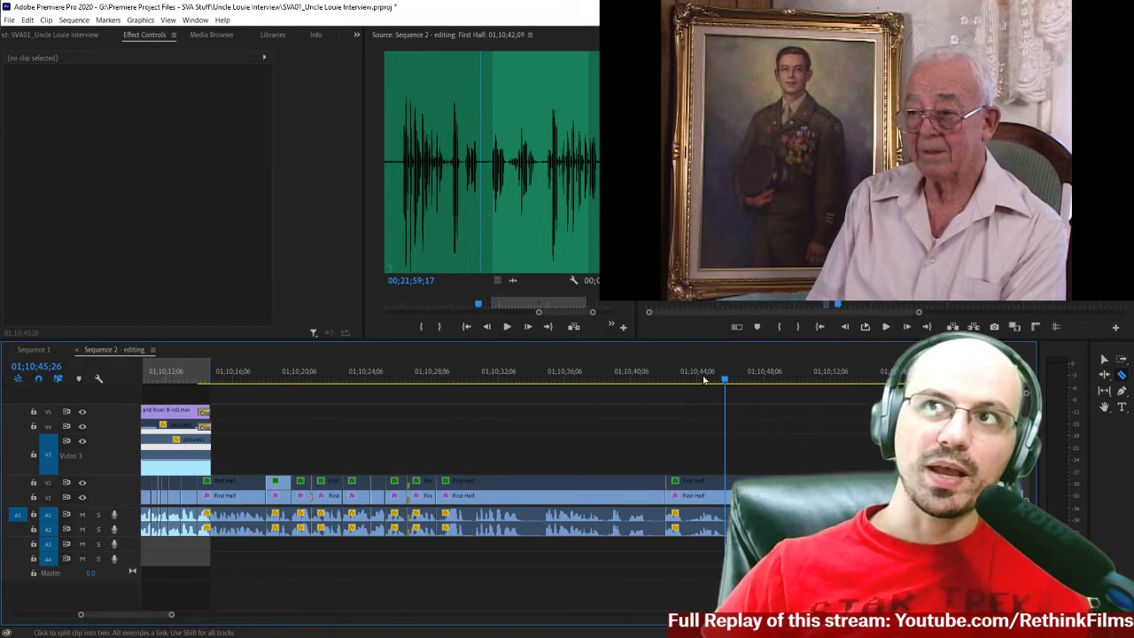
left_click(662, 381)
left_click(688, 382)
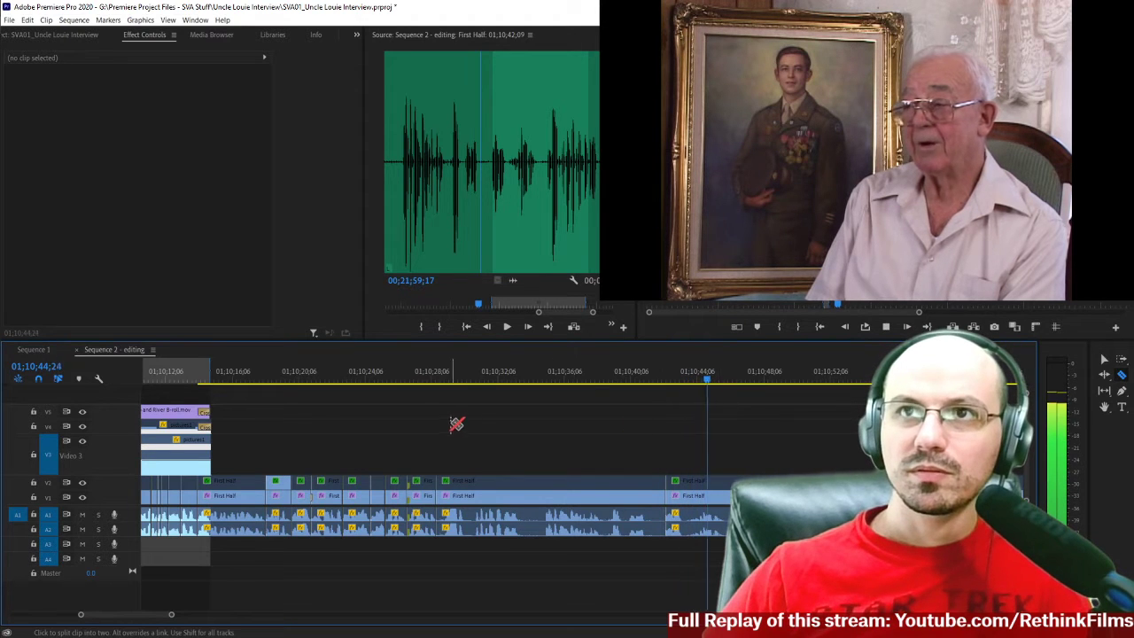
key("space")
Play the interview from about 01;10;30 to 01;10;40 to assess the speech after the latest split.
left_click(442, 379)
left_click(473, 382)
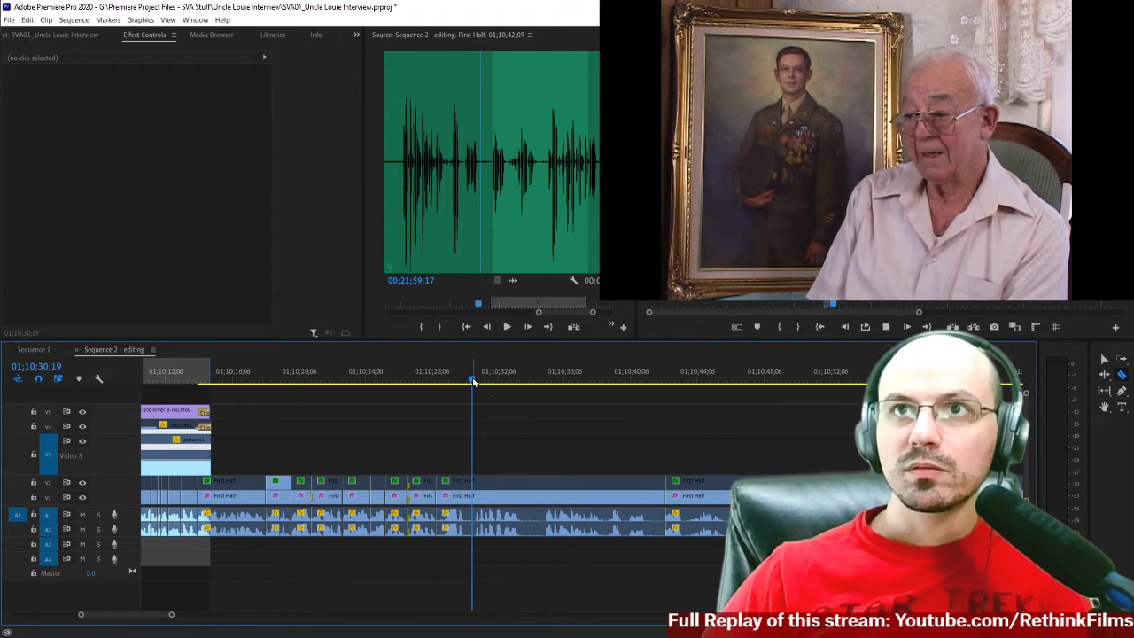
key("space")
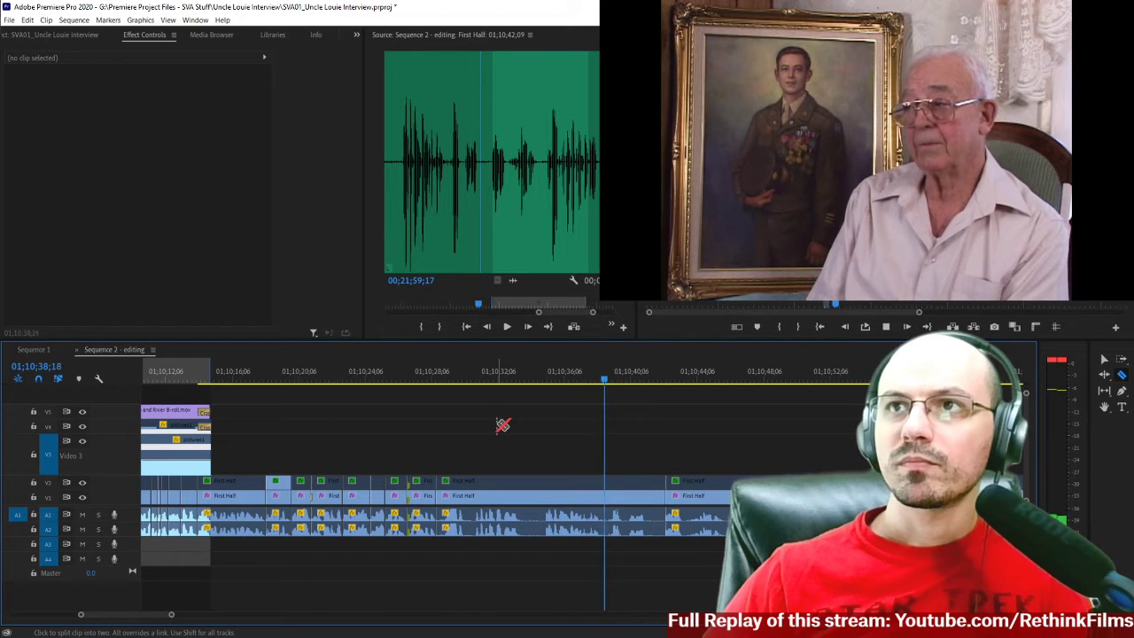
key("space")
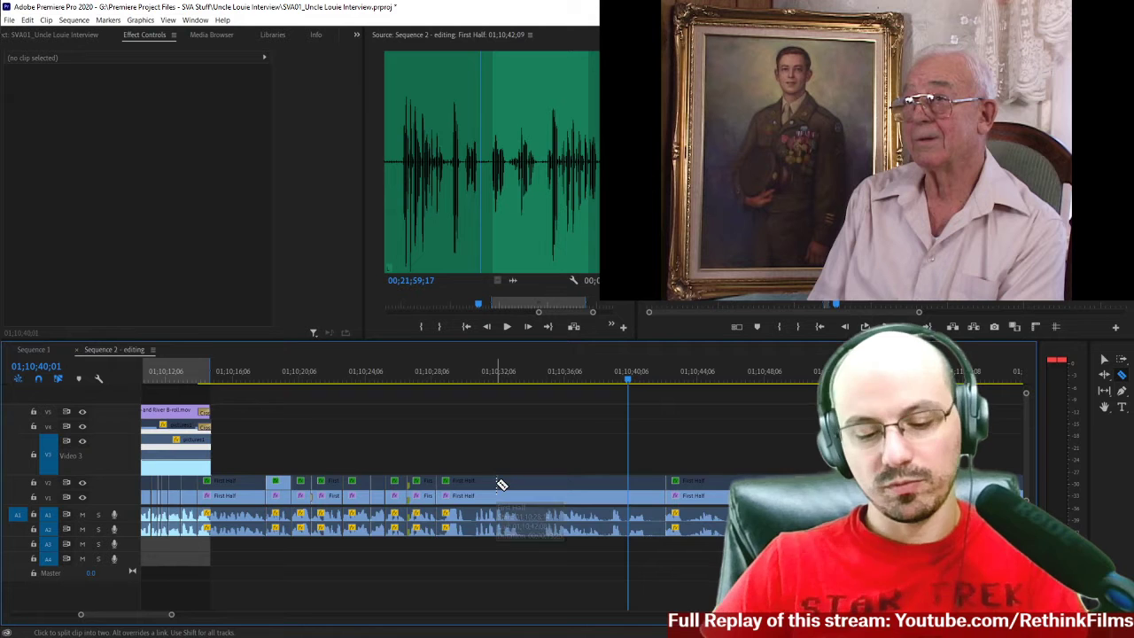
Listen to the interview between about 01;10;27 and 01;10;35 to judge where the speech should be cut.
key("equal")
scroll(483, 457, "up", 7)
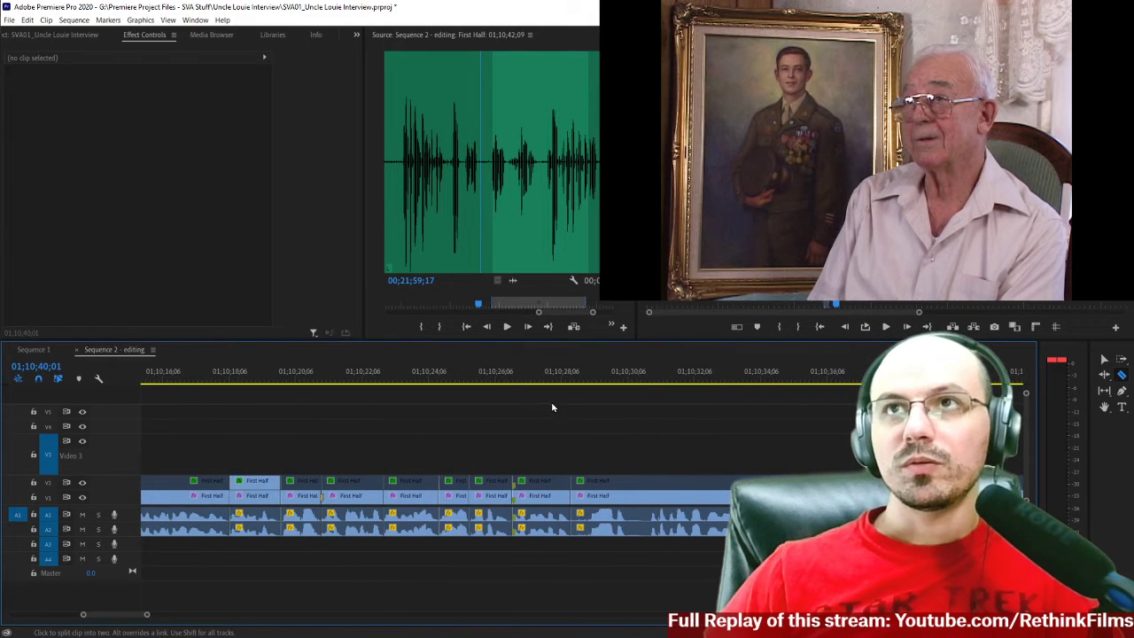
key("space")
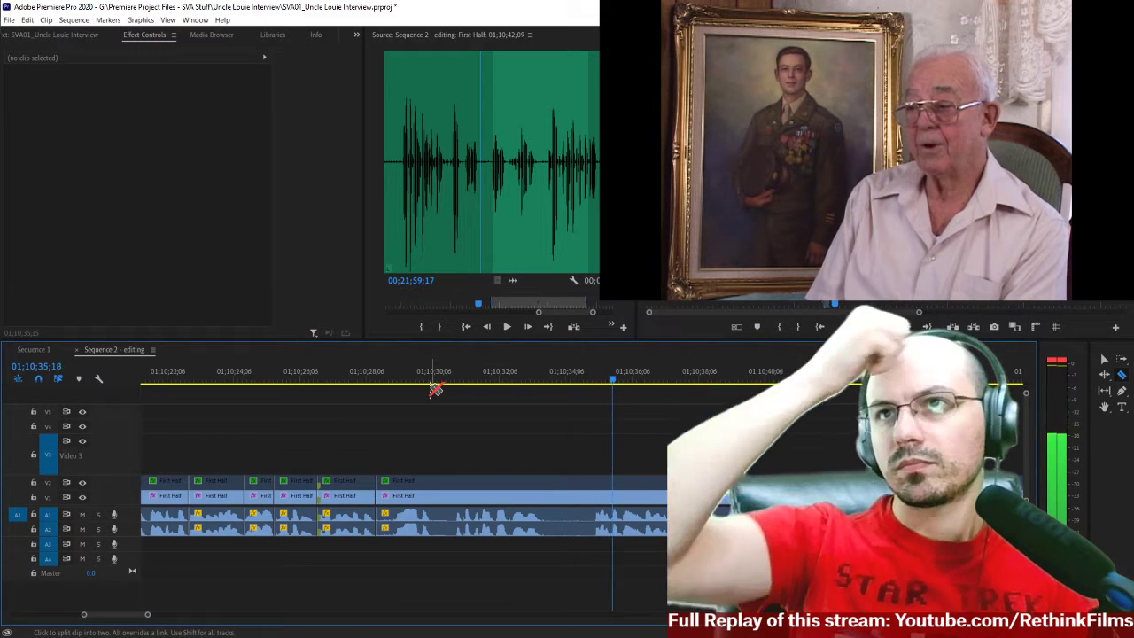
left_click(346, 381)
key("space")
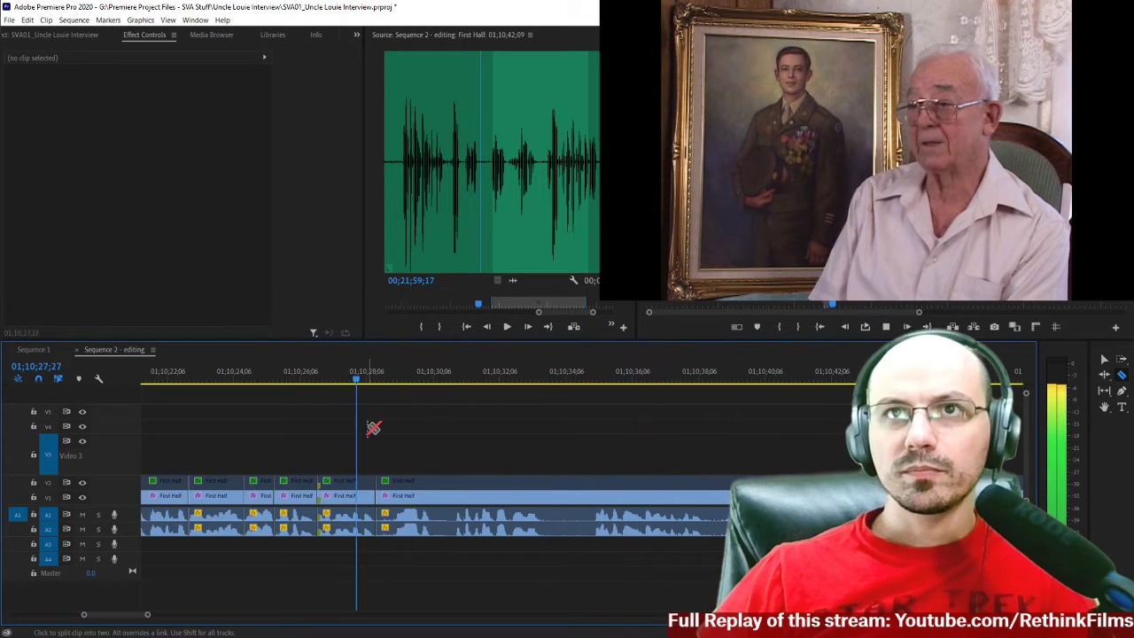
key("=")
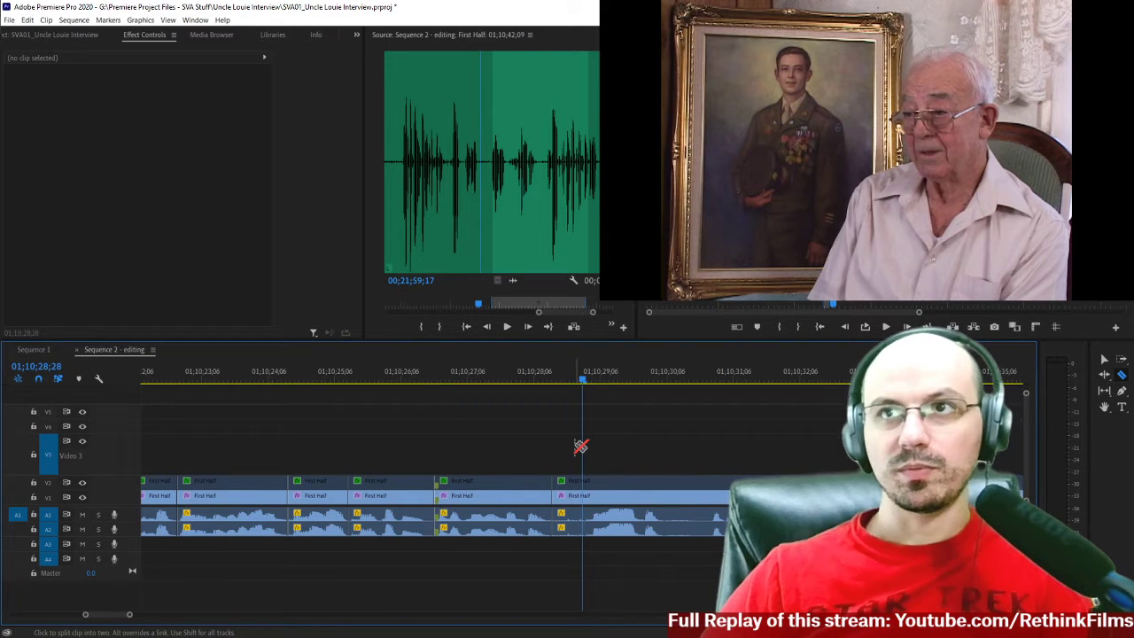
left_click(709, 381)
key("space")
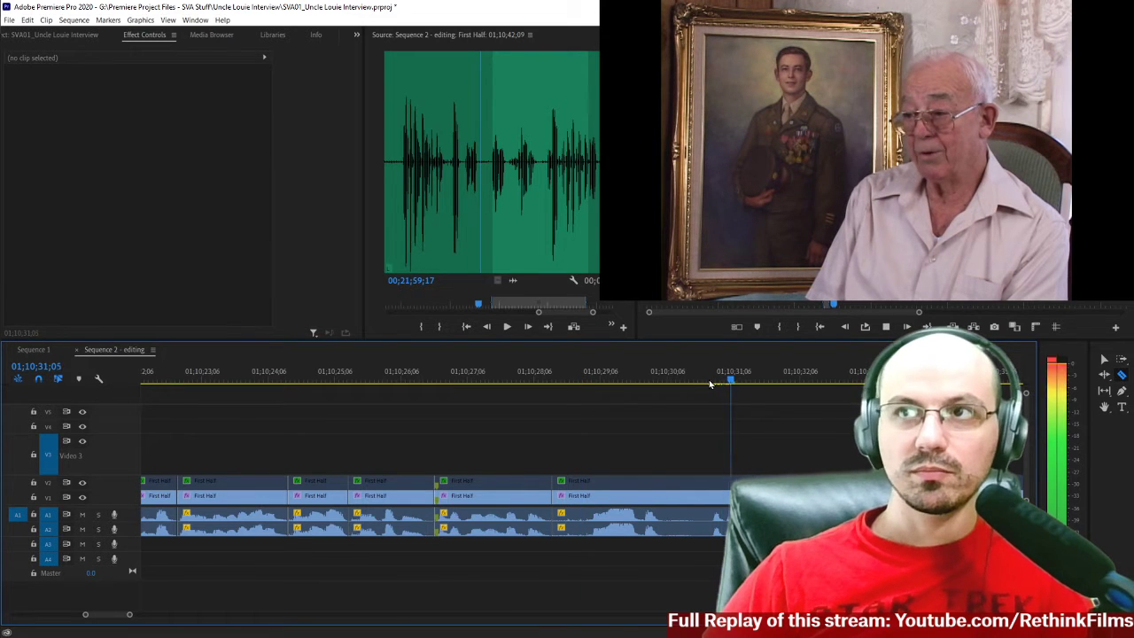
left_click(709, 381)
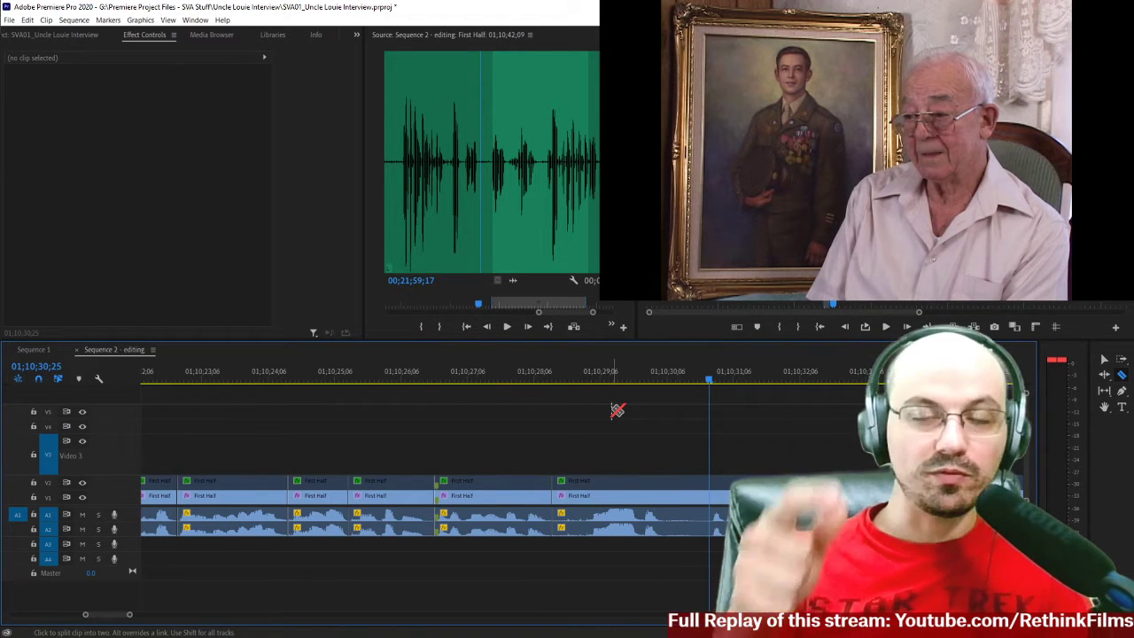
left_click(523, 381)
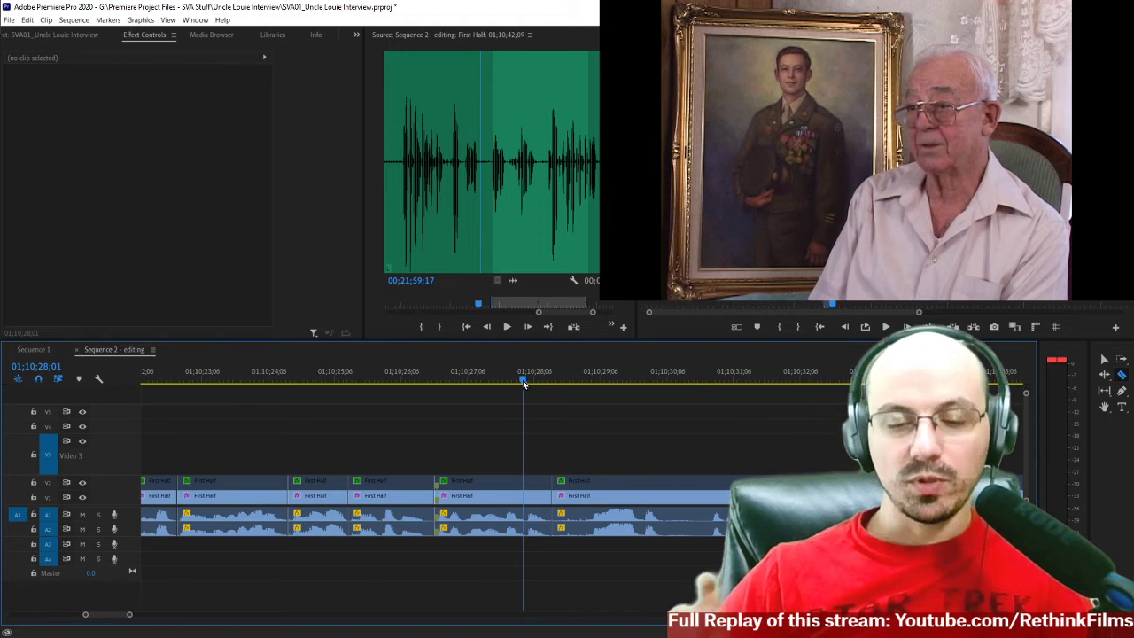
left_click_drag(523, 384, 461, 381)
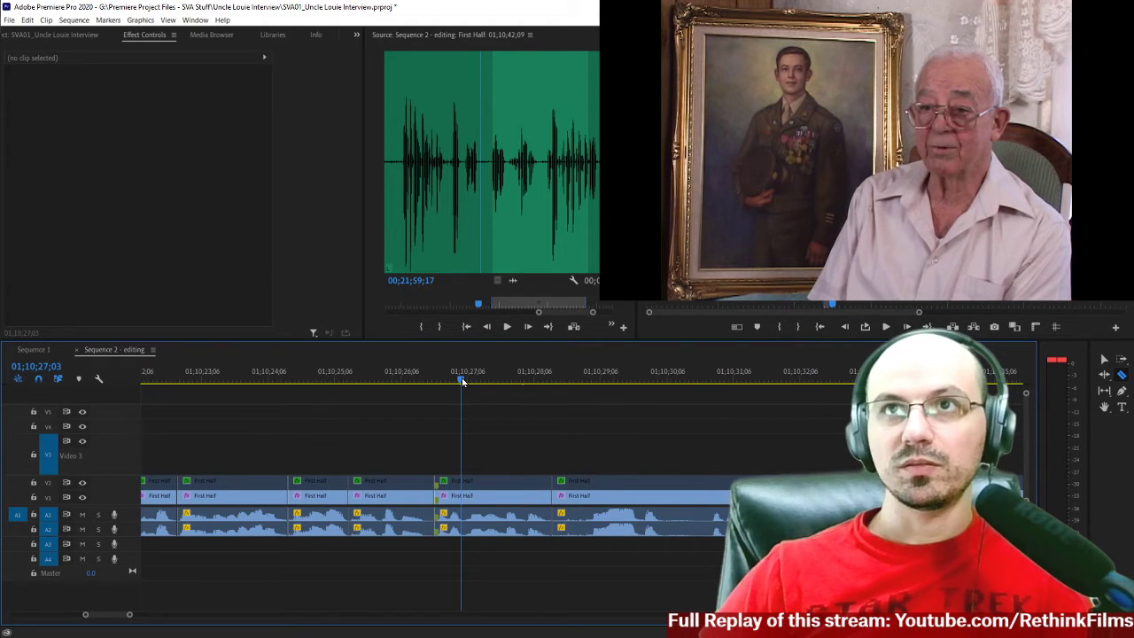
Play from 01;10;27;03 and split the interview clips on all tracks at 01;10;29;00.
key("c")
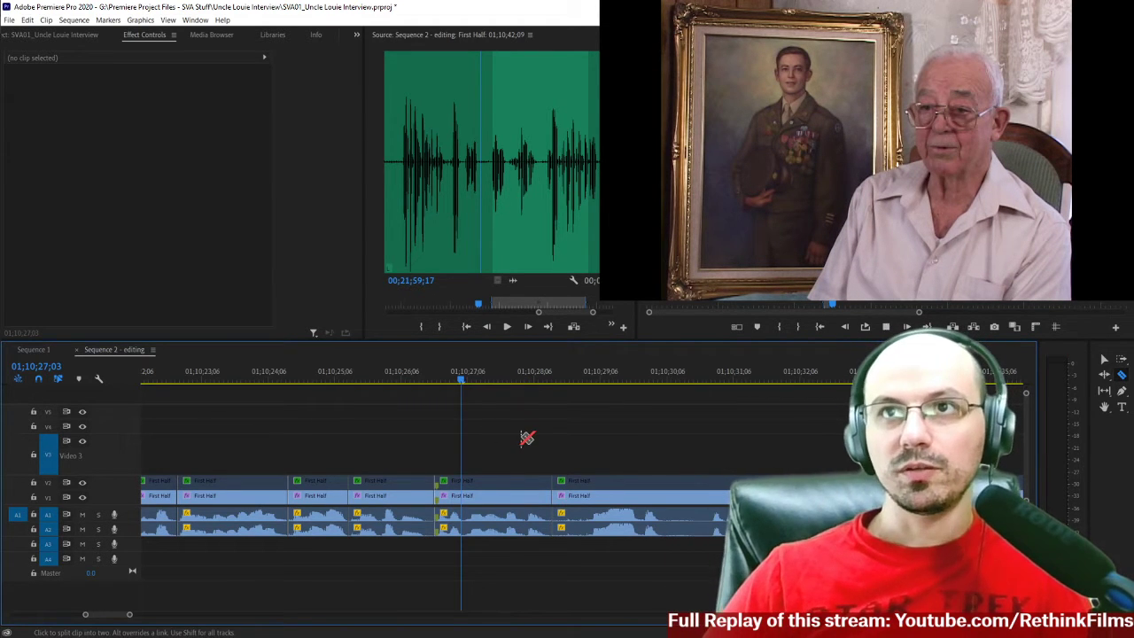
key("space")
key("space")
key("Right")
key("Right")
key("Right")
key("Left")
key("Left")
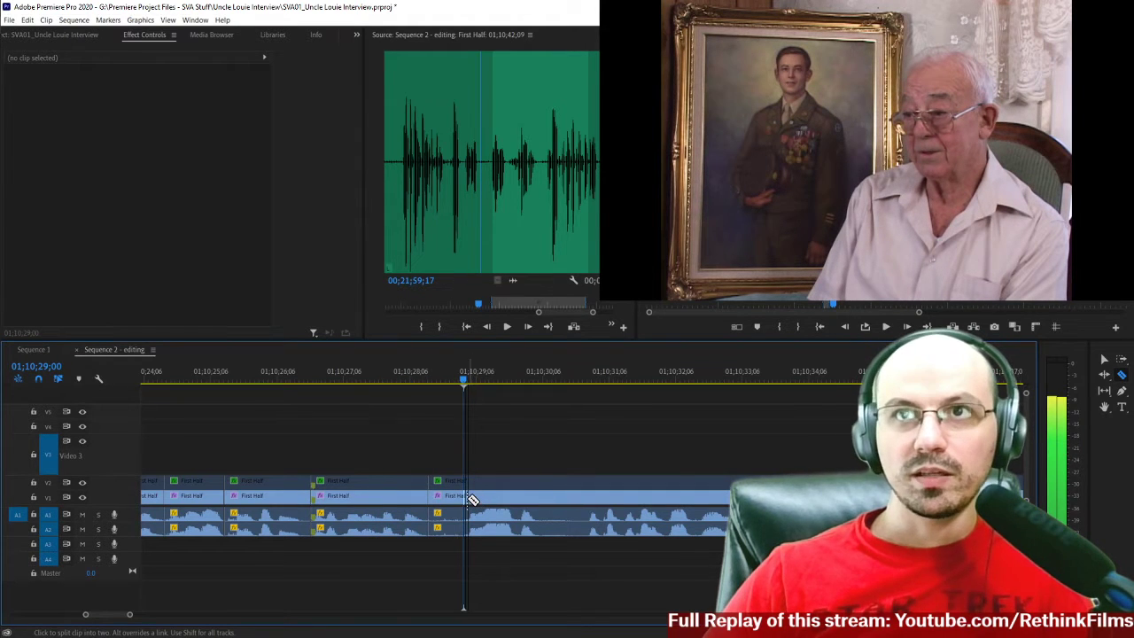
left_click(467, 499)
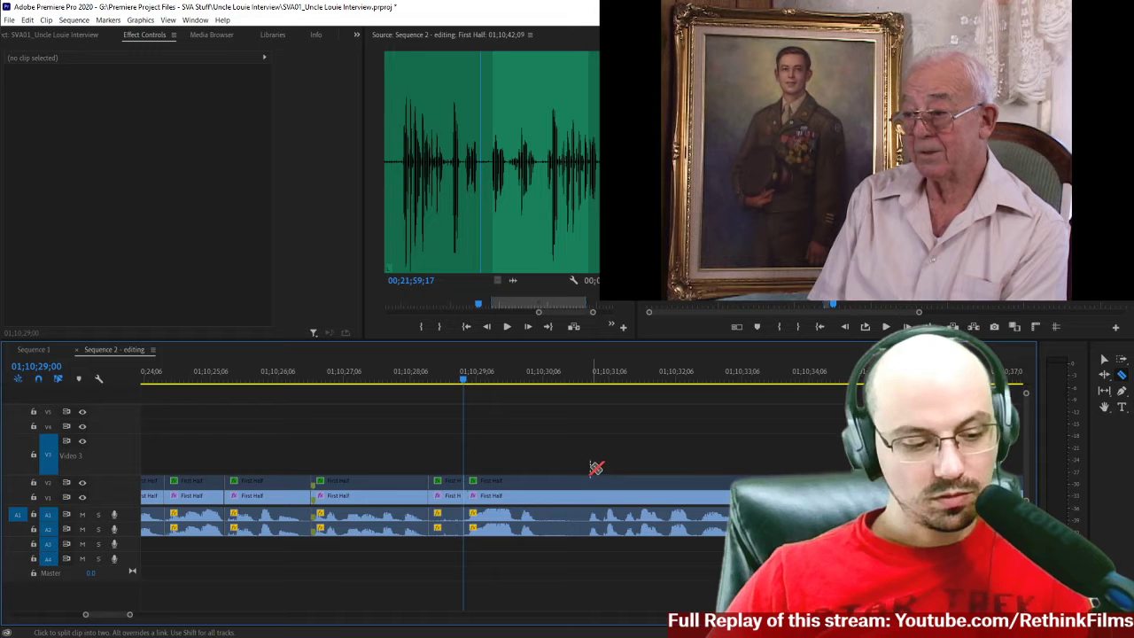
Delete the short interview segment just before 01;10;29;00 on all tracks and close the gap it leaves.
key("v")
left_click_drag(453, 457, 460, 549)
key("Delete")
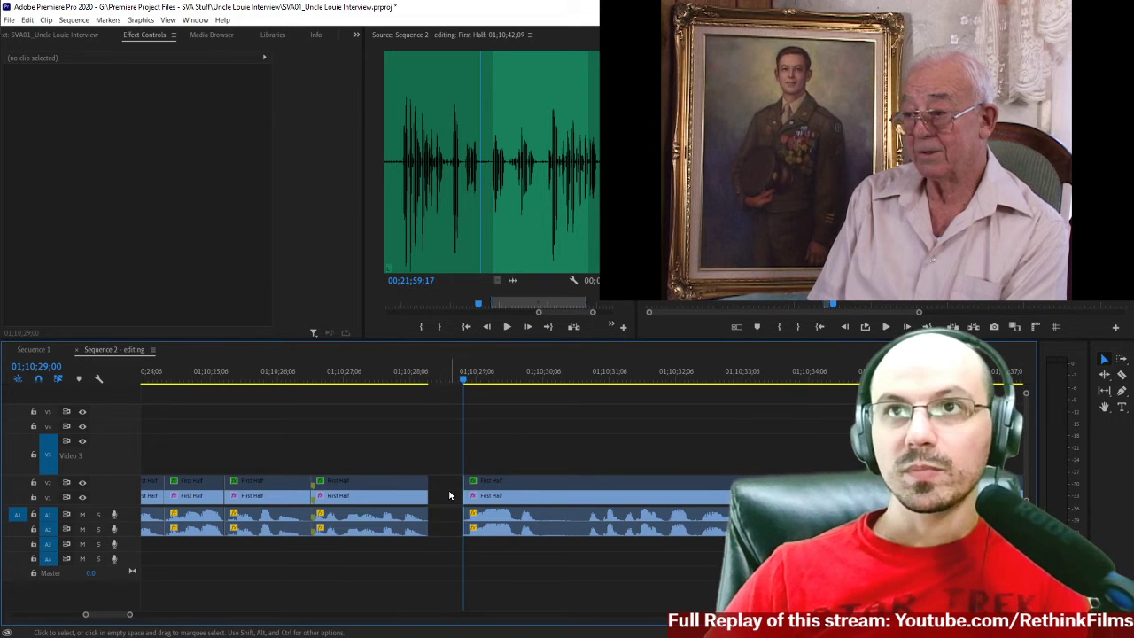
left_click(442, 503)
key("Delete")
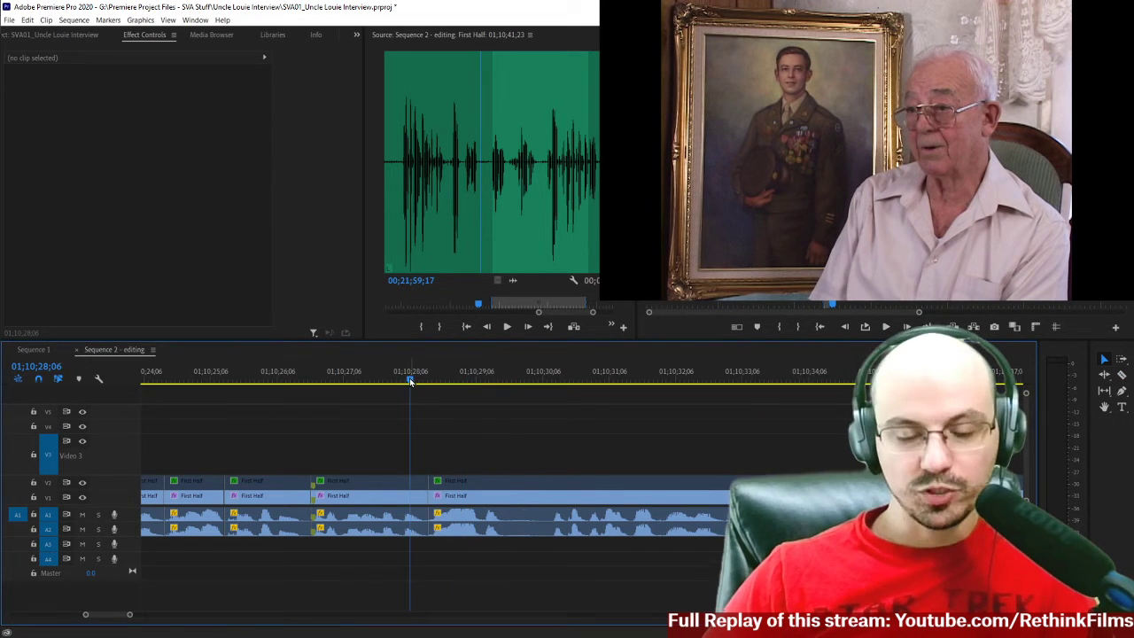
Play across the closed cut and split the interview clips at 01;10;30;10, where the speech resumes after the pause.
key("space")
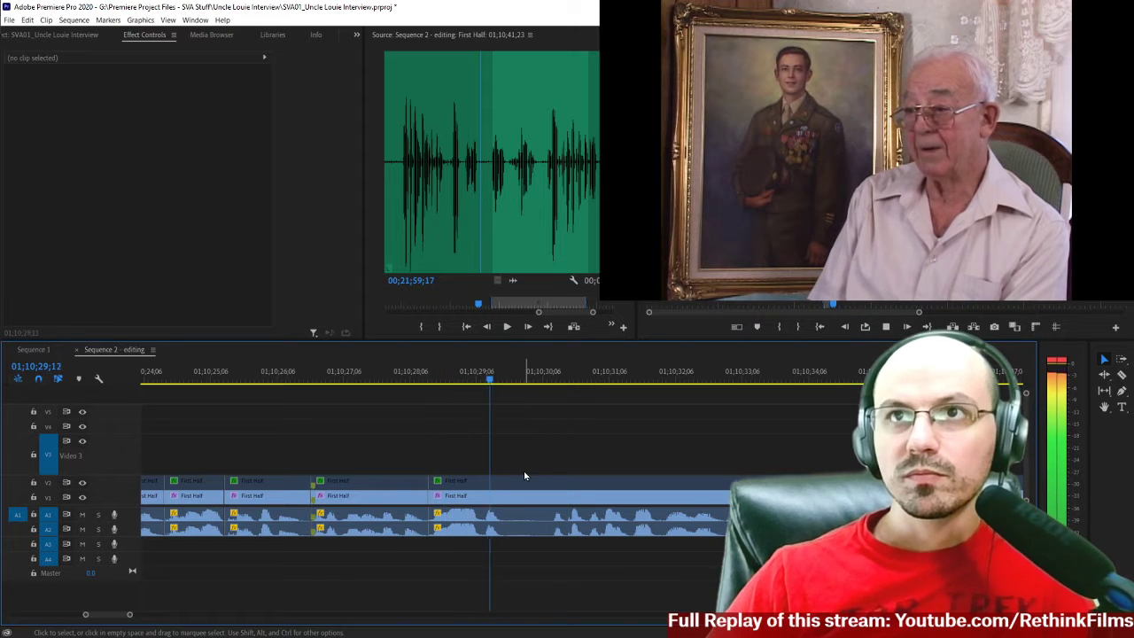
key("c")
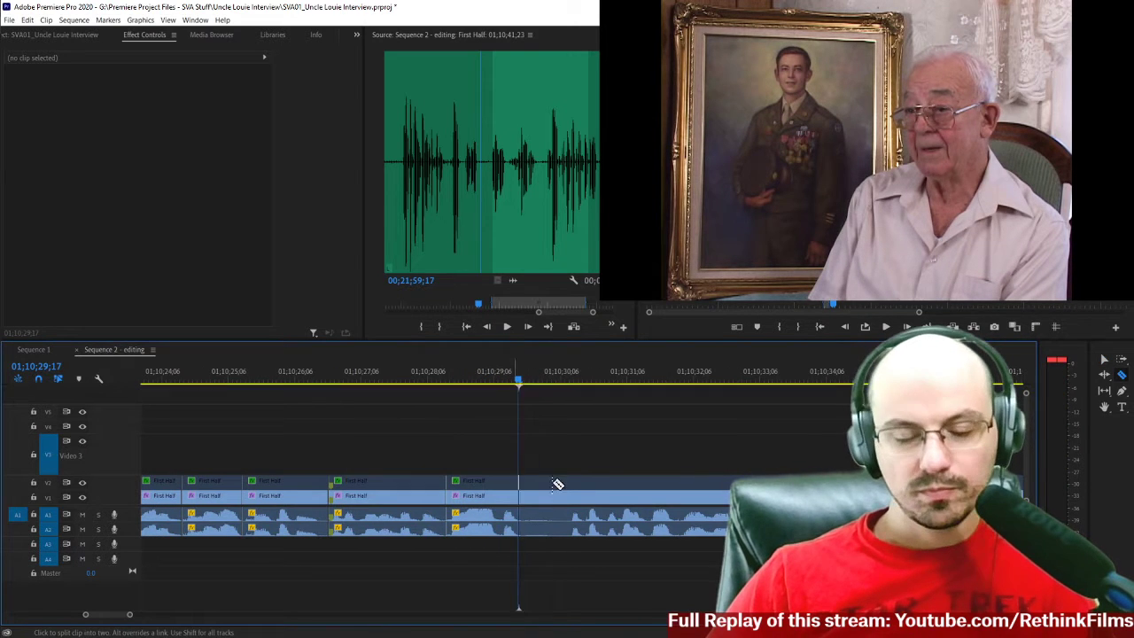
key("space")
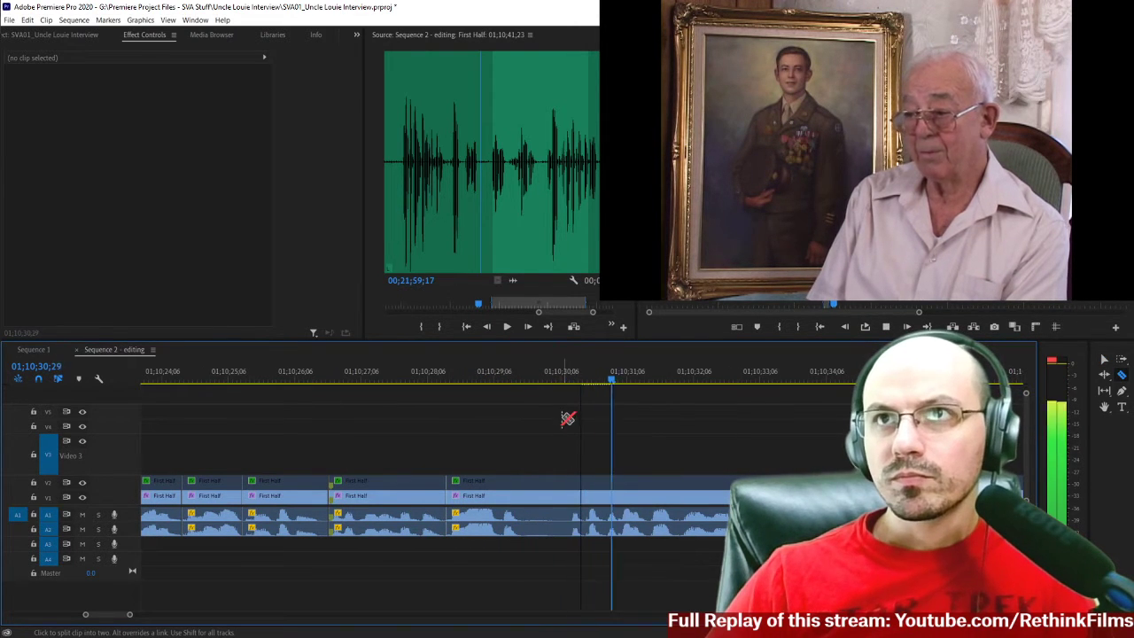
key("space")
key("Left")
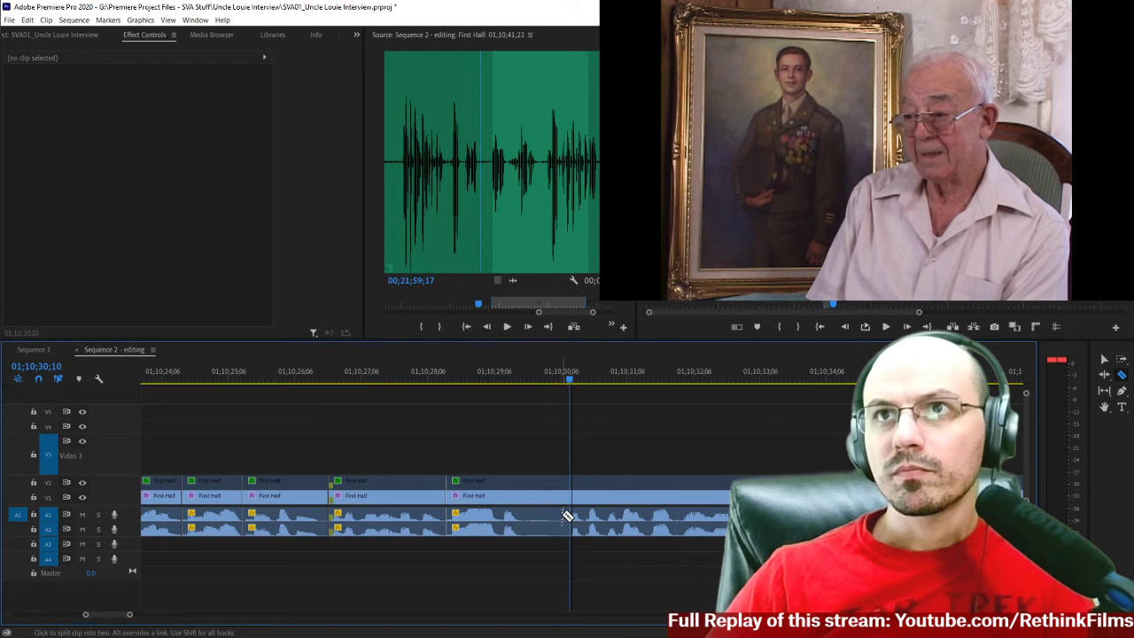
left_click(573, 496)
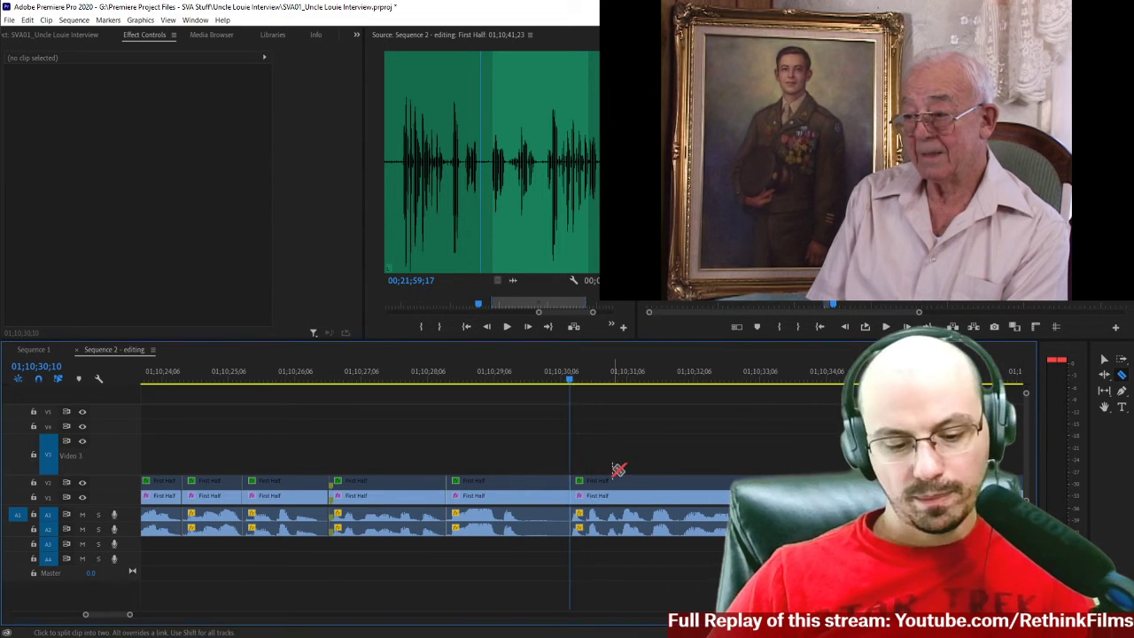
Find the end of the first word after the new cut and split the interview clips at 01;10;30;17.
key("space")
key("equal")
key("equal")
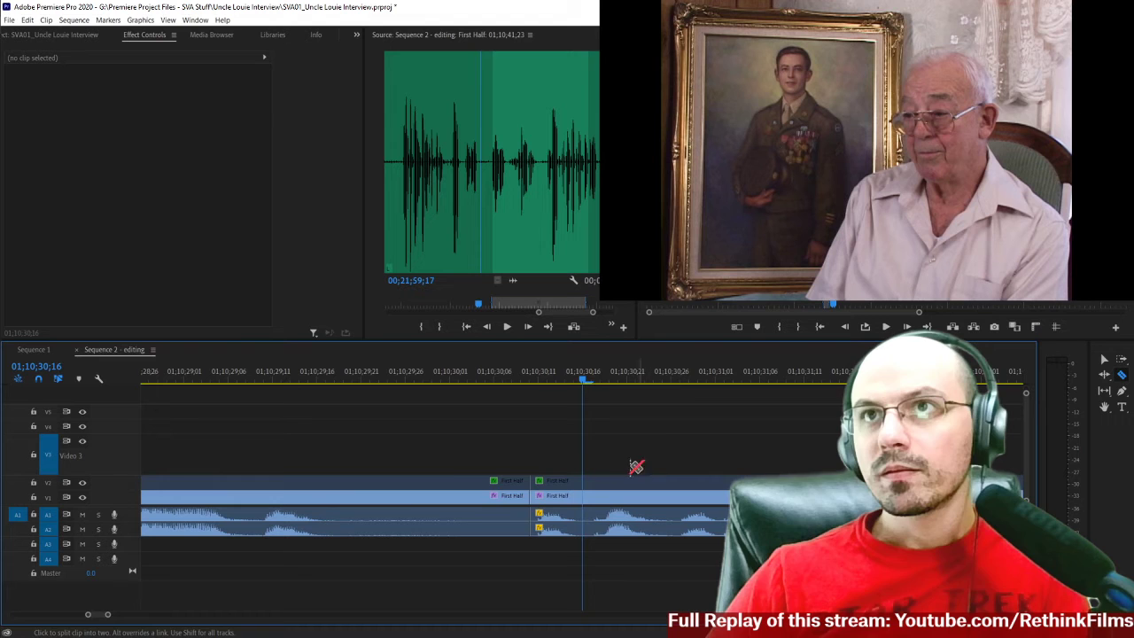
key("Right")
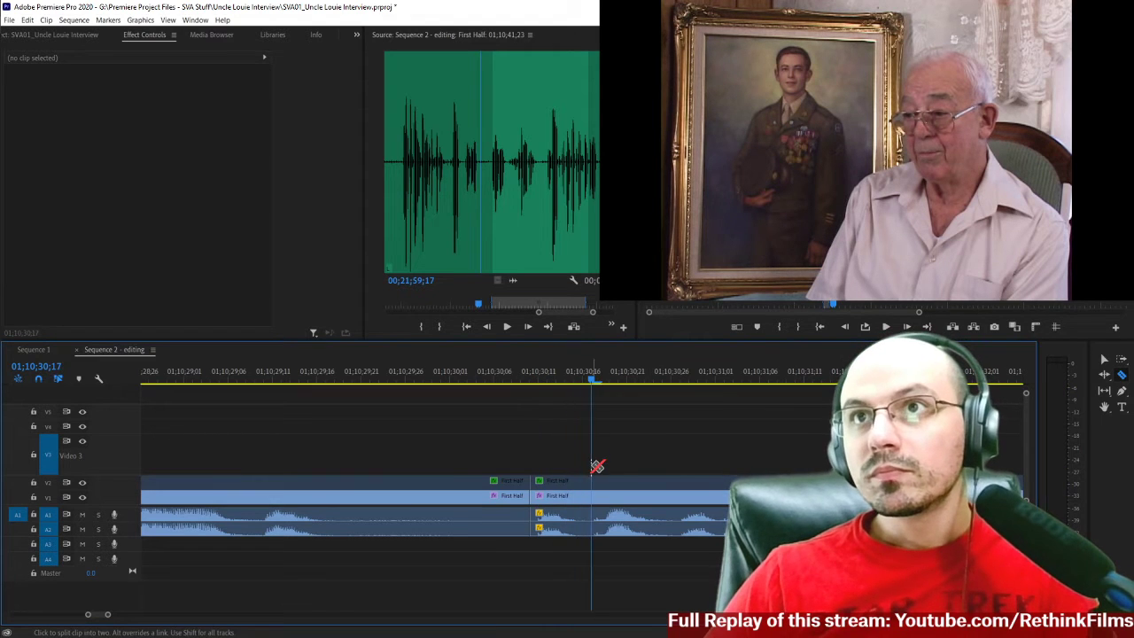
left_click(594, 494)
Play the following words and split the interview clips at 01;10;31;02.
key("space")
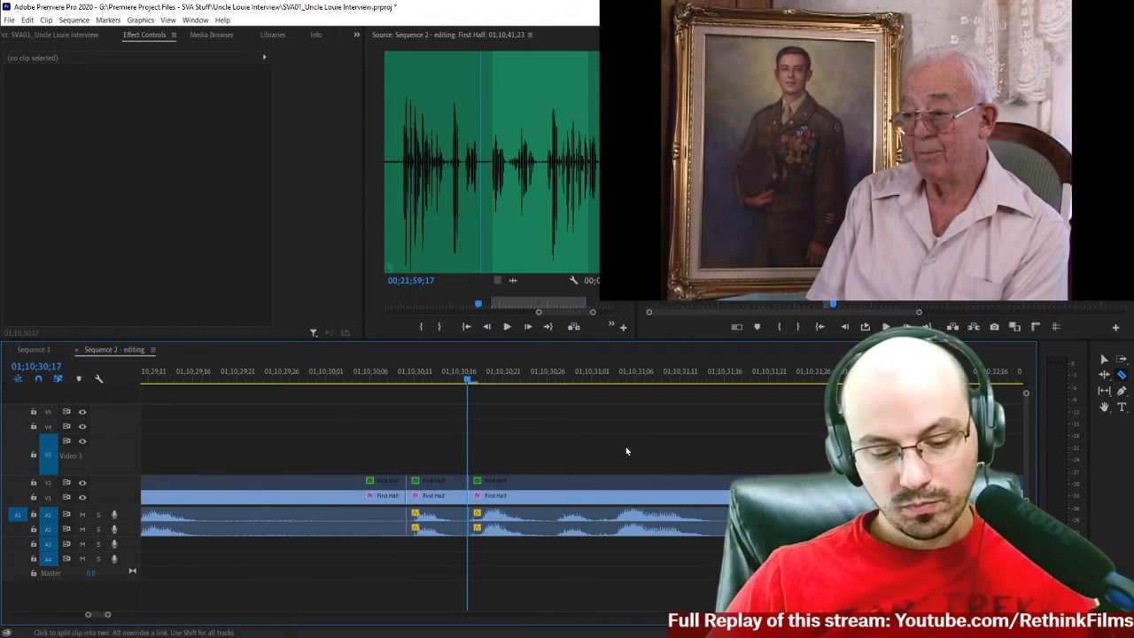
key("space")
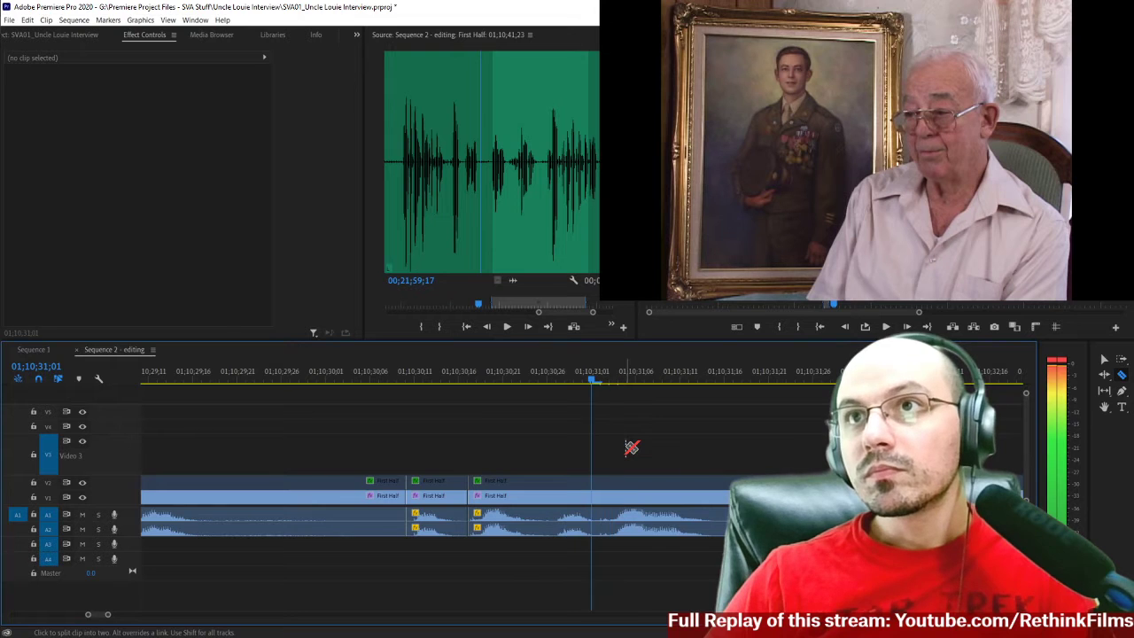
left_click(603, 497)
key("space")
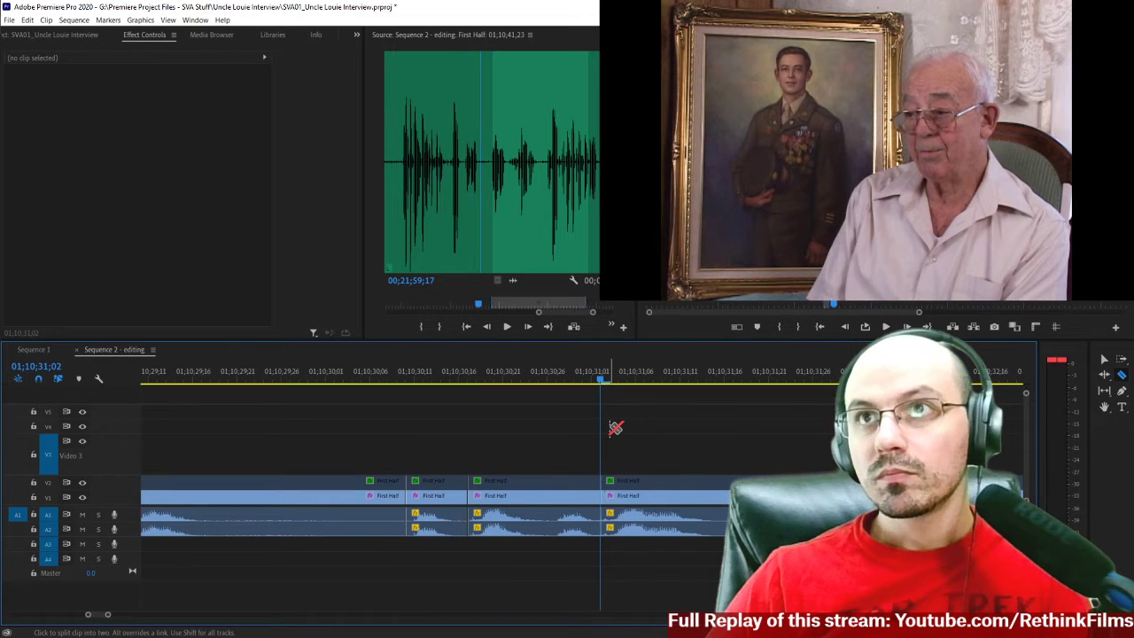
Delete the interview segment between 01;10;30;17 and 01;10;31;02 on all tracks and close the gap.
key("space")
key("v")
left_click_drag(506, 430, 544, 577)
key("Delete")
left_click(520, 502)
key("Delete")
scroll(376, 443, "up", 2)
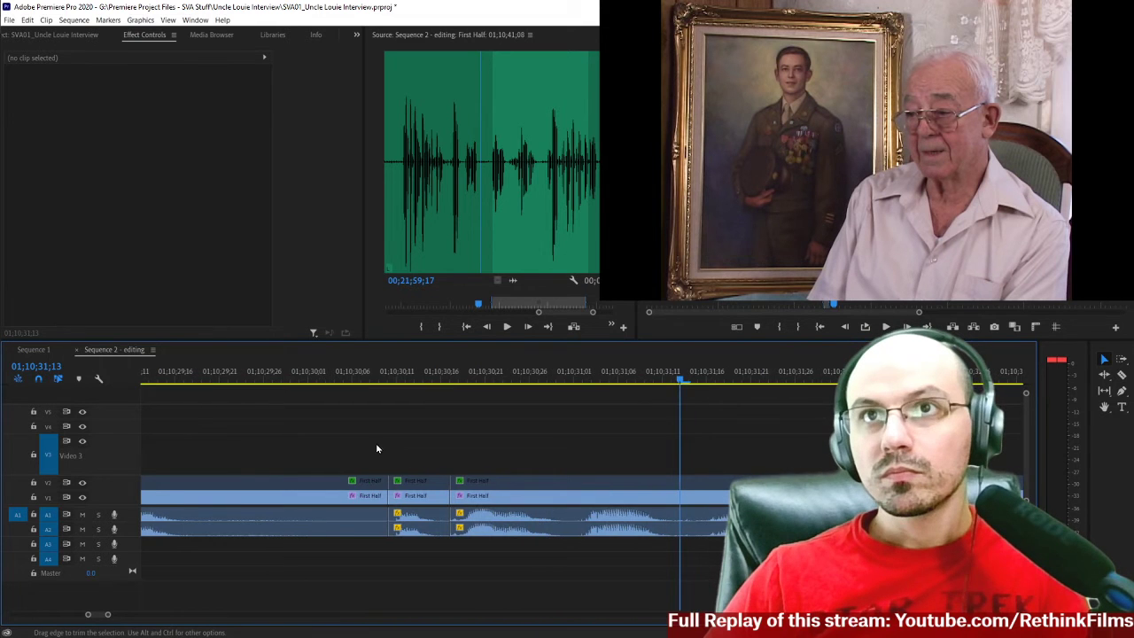
Split the interview clips at 01;10;29;18, delete the pause up to the next cut, and close the gap.
left_click(241, 379)
key("space")
key("space")
key("c")
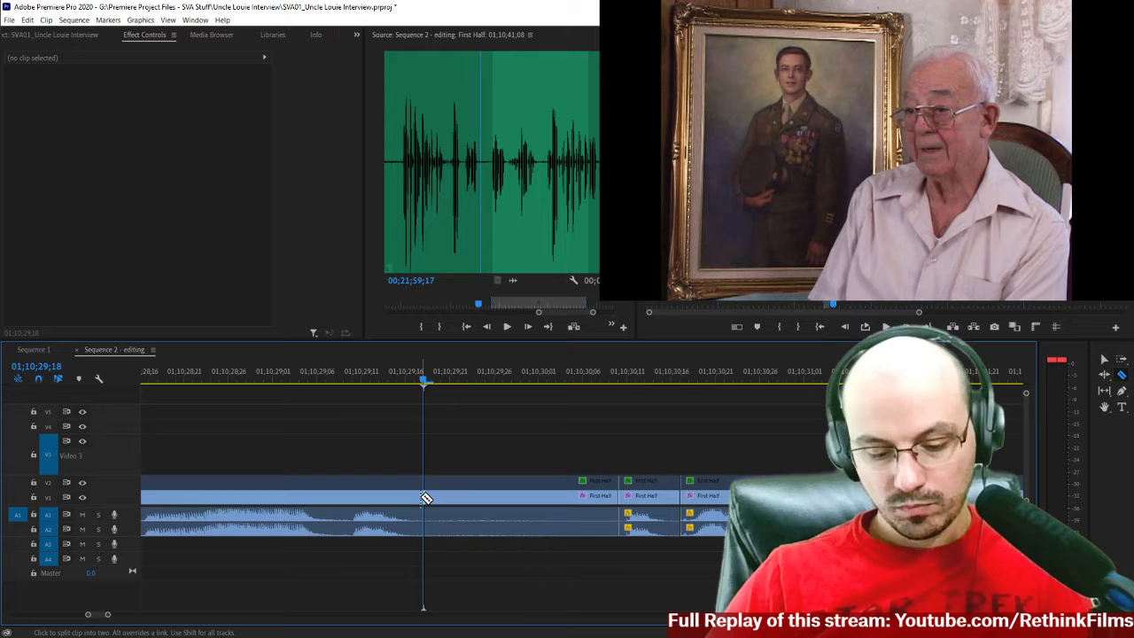
key("v")
left_click_drag(467, 458, 493, 562)
key("Delete")
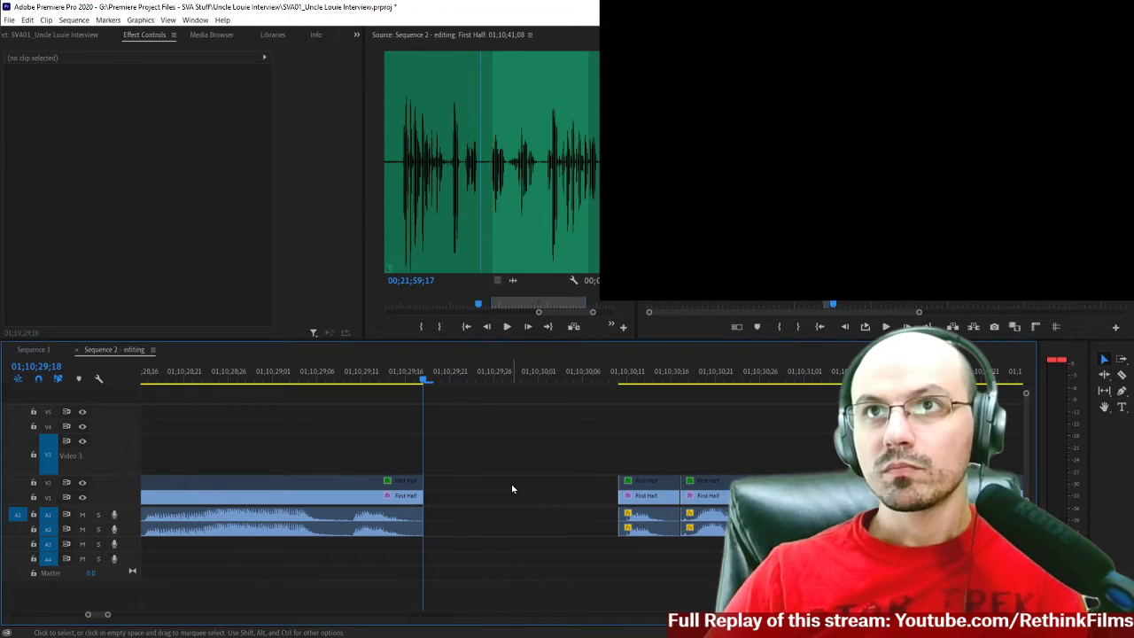
left_click(512, 488)
key("Delete")
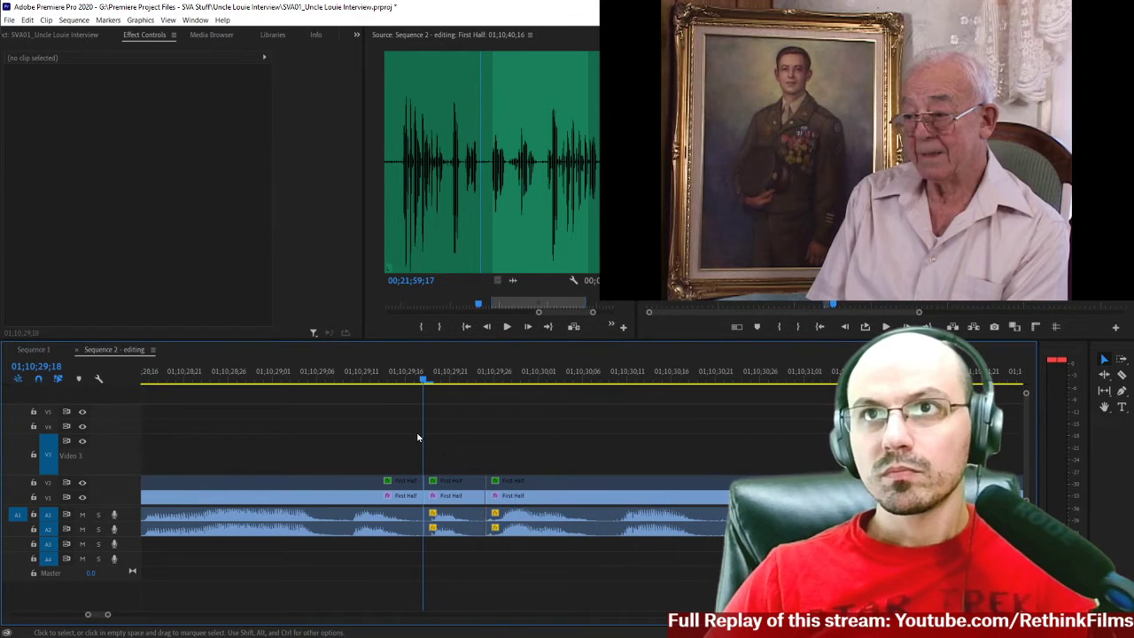
Play the edited speech from 01;10;25;13 and split the interview clips at 01;10;31;21, where the phrase ends.
left_click(282, 378)
key("minus")
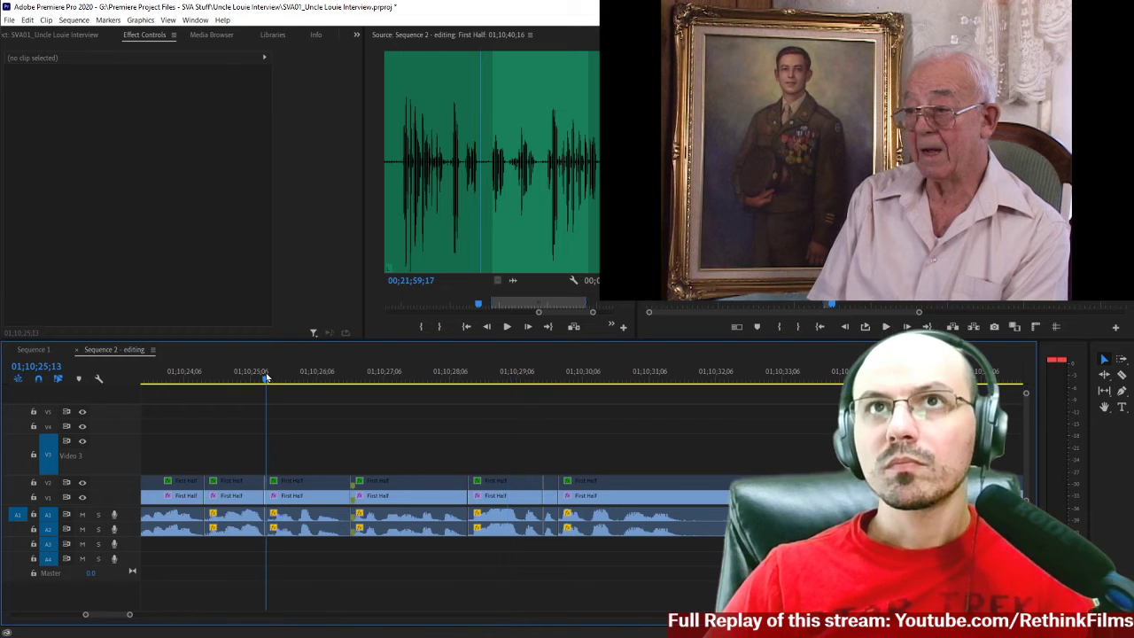
left_click(266, 377)
key("space")
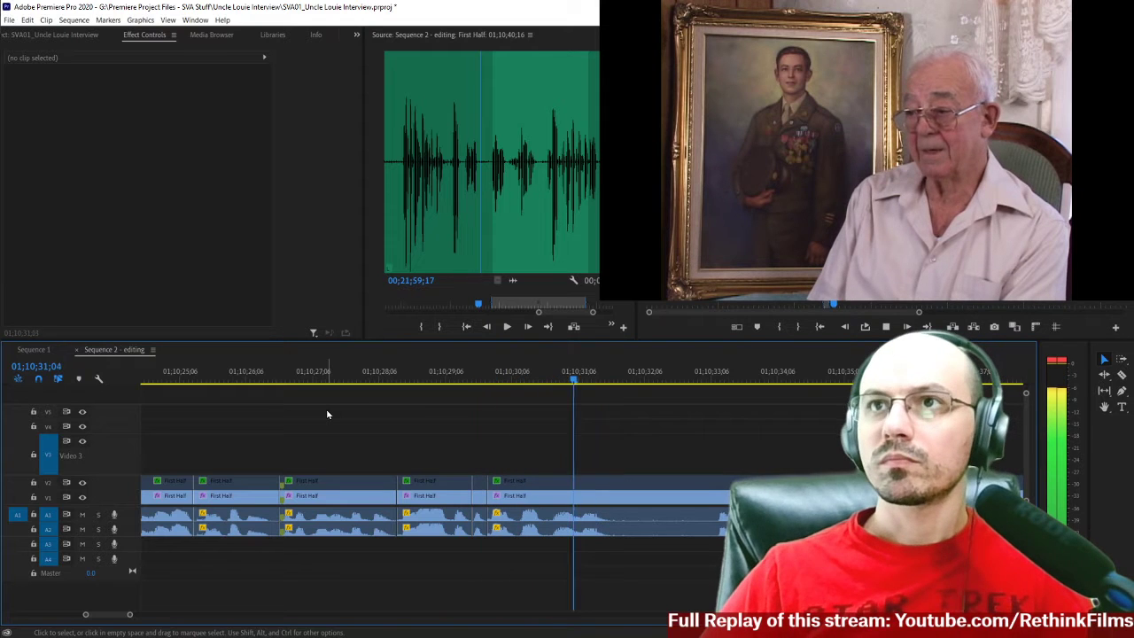
key("space")
key("c")
left_click(612, 494)
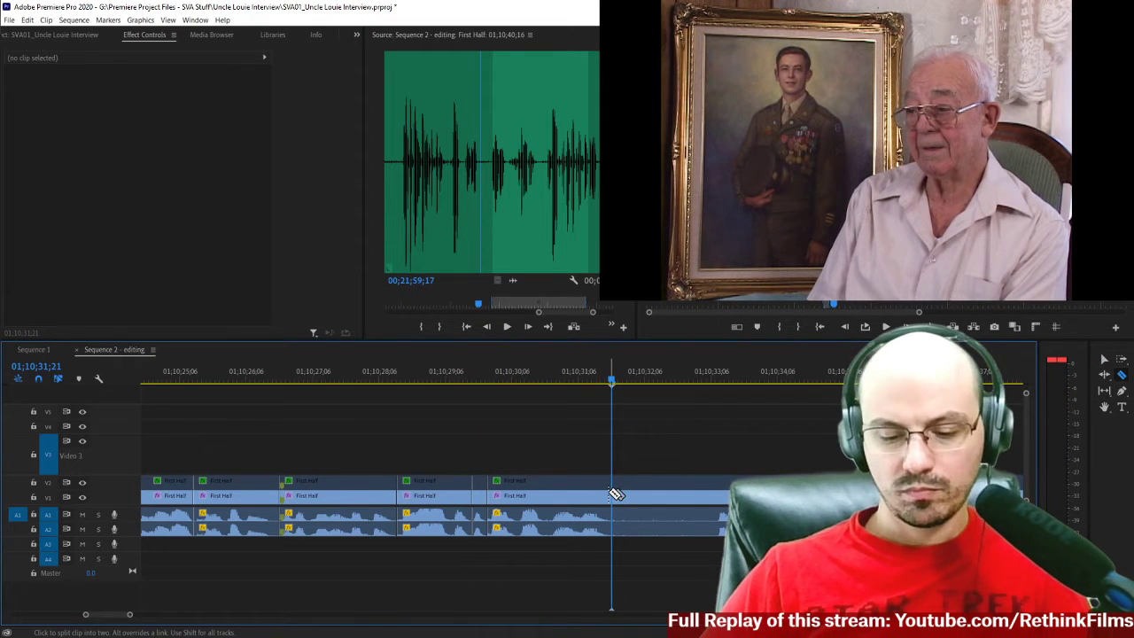
Play the interview from the split at 01;10;31;21 to about 01;10;36 to assess the next phrase.
scroll(630, 479, "down", 3)
key("space")
scroll(518, 456, "down", 3)
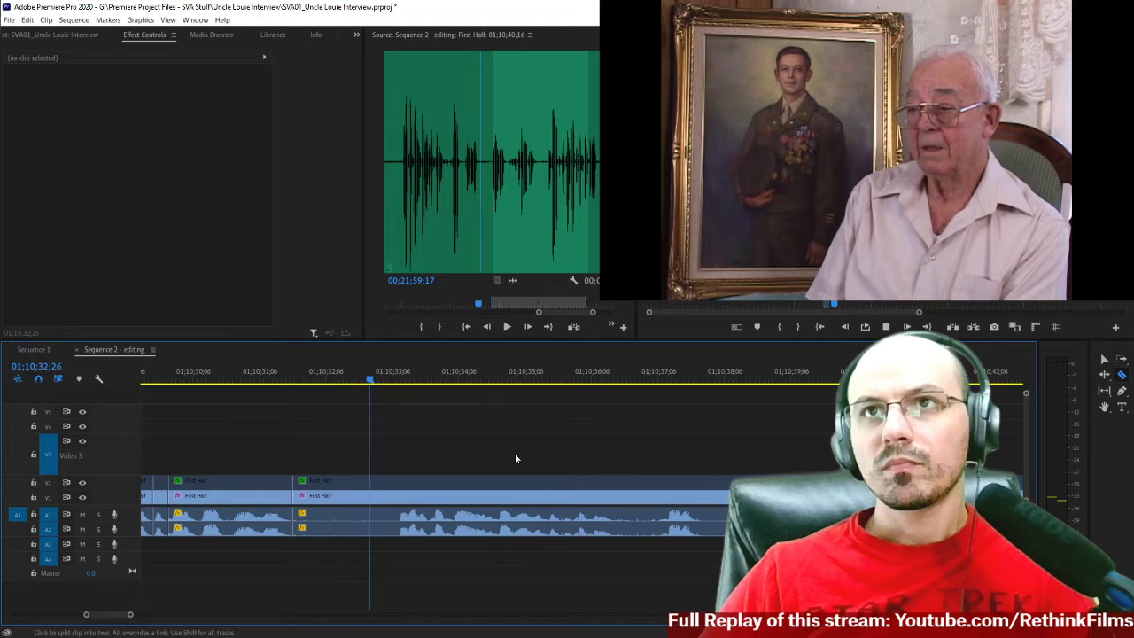
key("minus")
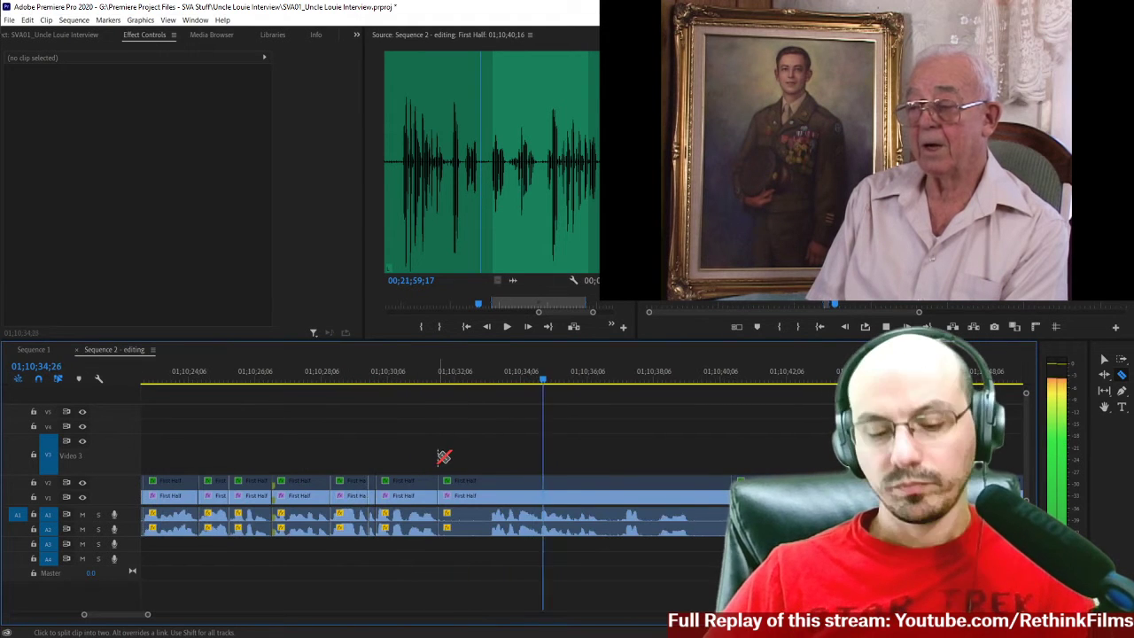
key("equal")
key("space")
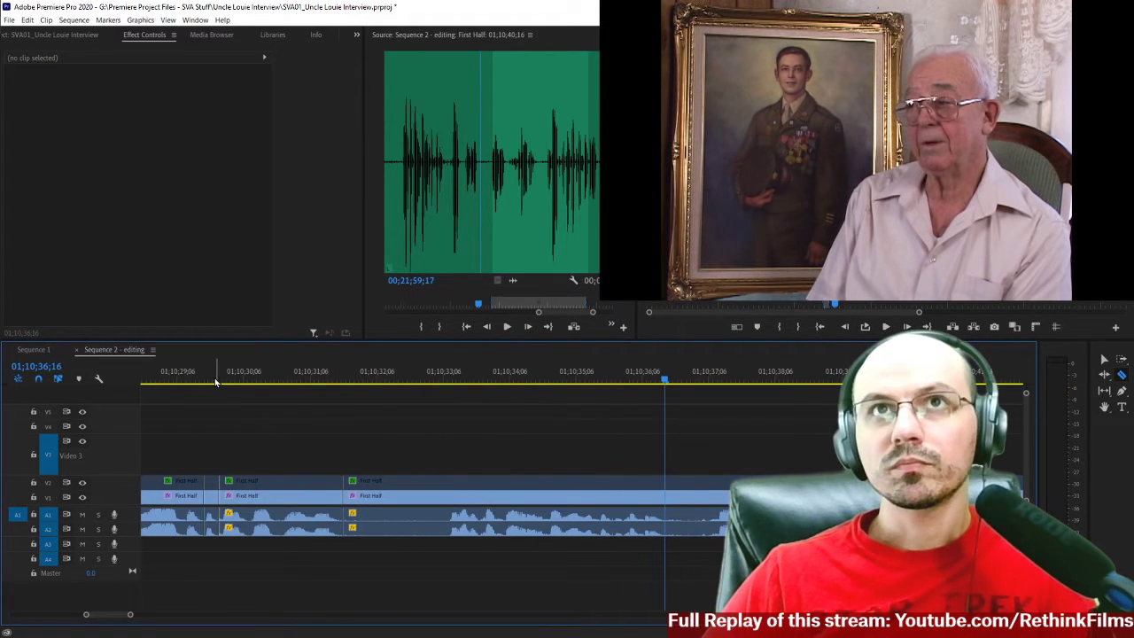
Replay the phrase from just before 01;10;30 and split the interview clips at 01;10;30;23.
left_click(214, 380)
key("space")
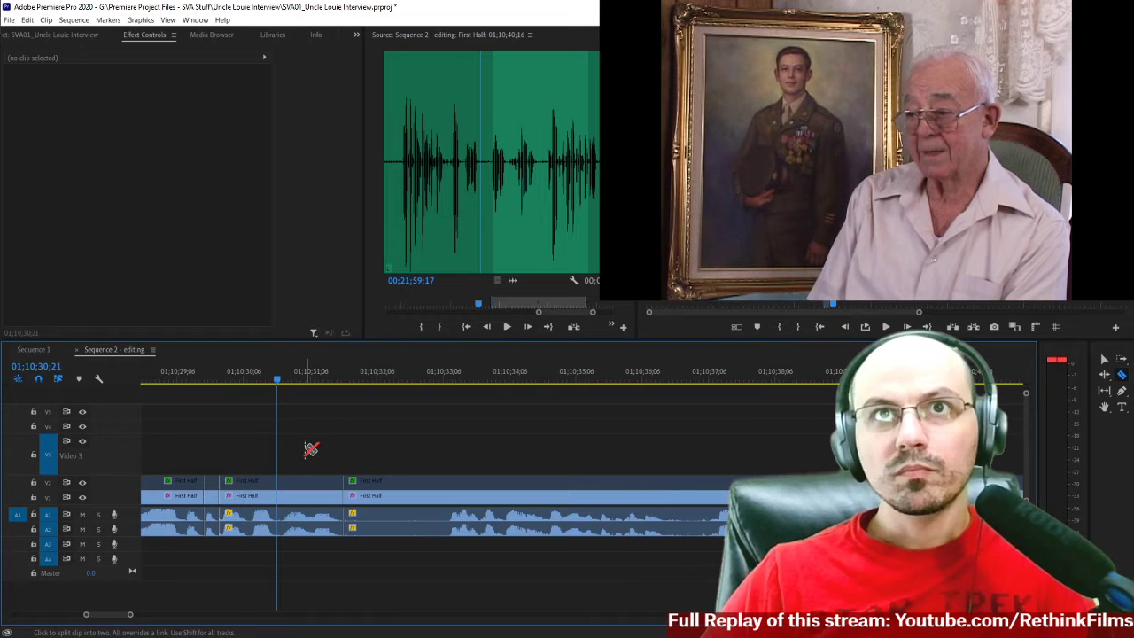
key("space")
left_click(283, 496)
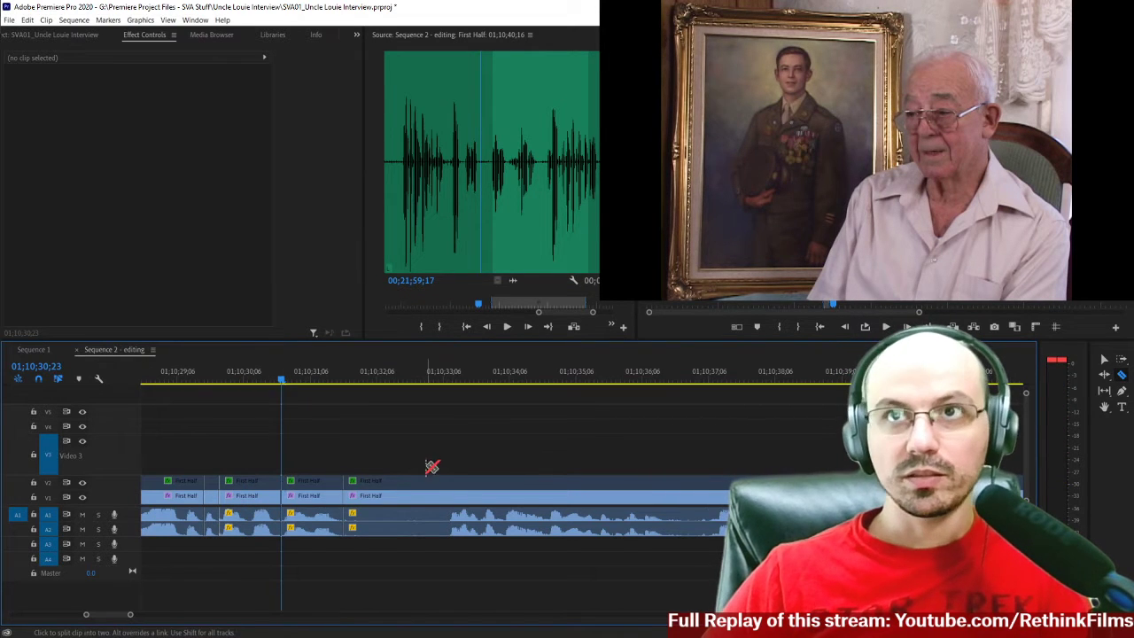
Split the interview clips at 01;10;33;08, delete the pause back to the cut at 01;10;31;21, and close the gap.
left_click(440, 380)
key("Right")
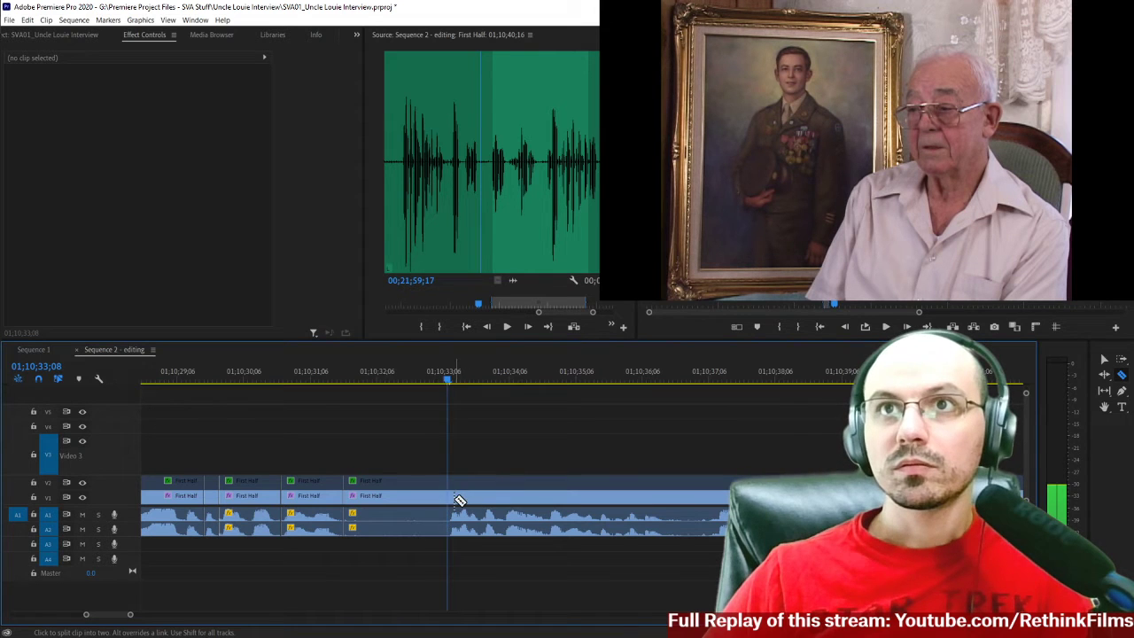
left_click(450, 500)
key("v")
left_click(388, 496)
key("Delete")
left_click(378, 500)
key("Delete")
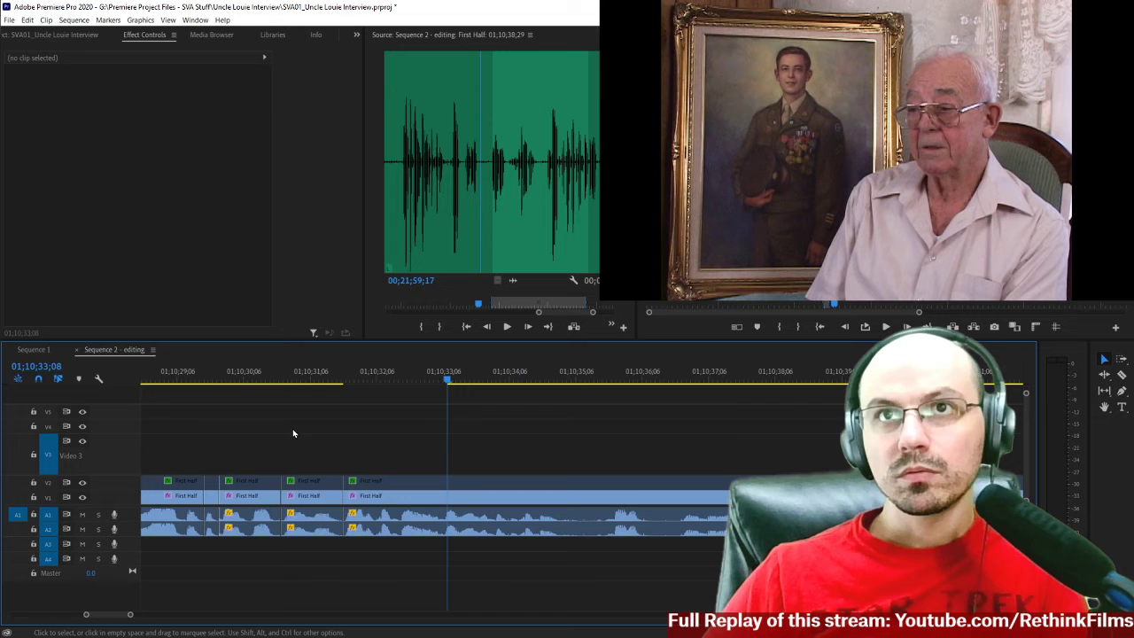
Replay the speech from about 01;10;29;15, then delete the short phrase between the cuts at 01;10;30;23 and 01;10;31;21 and close the gap.
left_click(194, 378)
key("space")
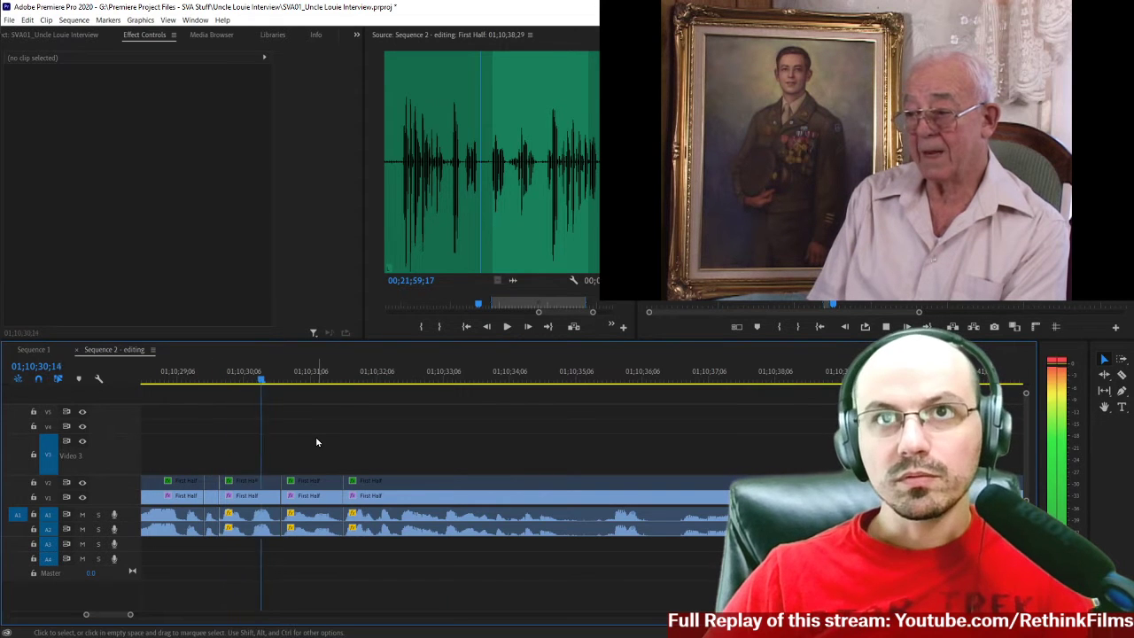
key("space")
left_click(313, 483)
key("Delete")
left_click(310, 486)
key("Delete")
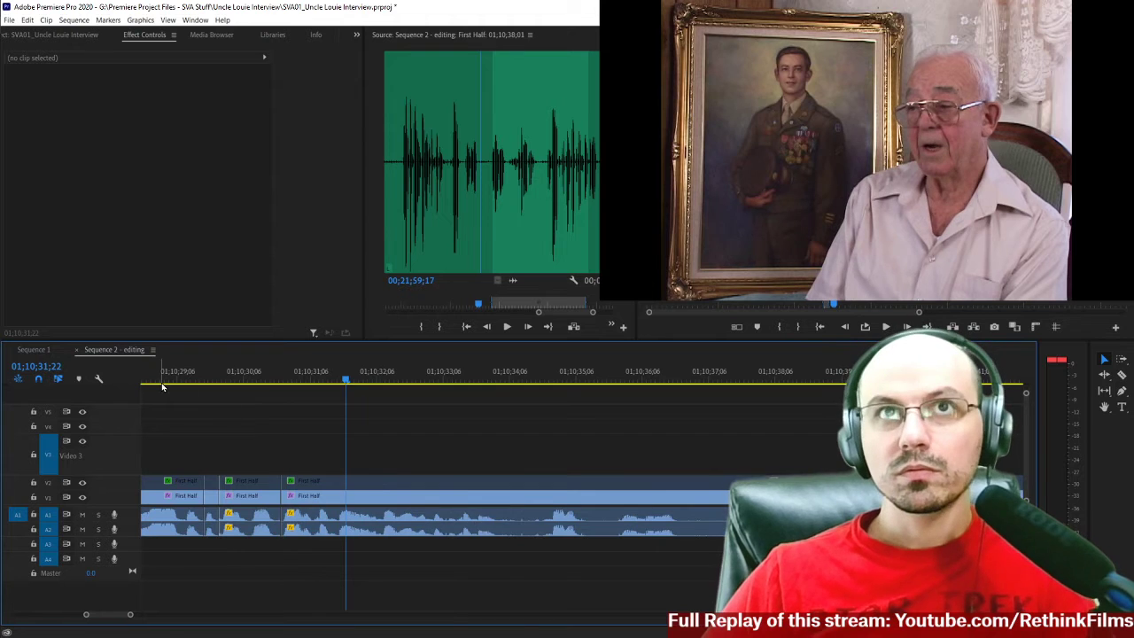
Play the speech across the new join and split the interview clips at 01;10;34;01, where the phrase ends.
key("space")
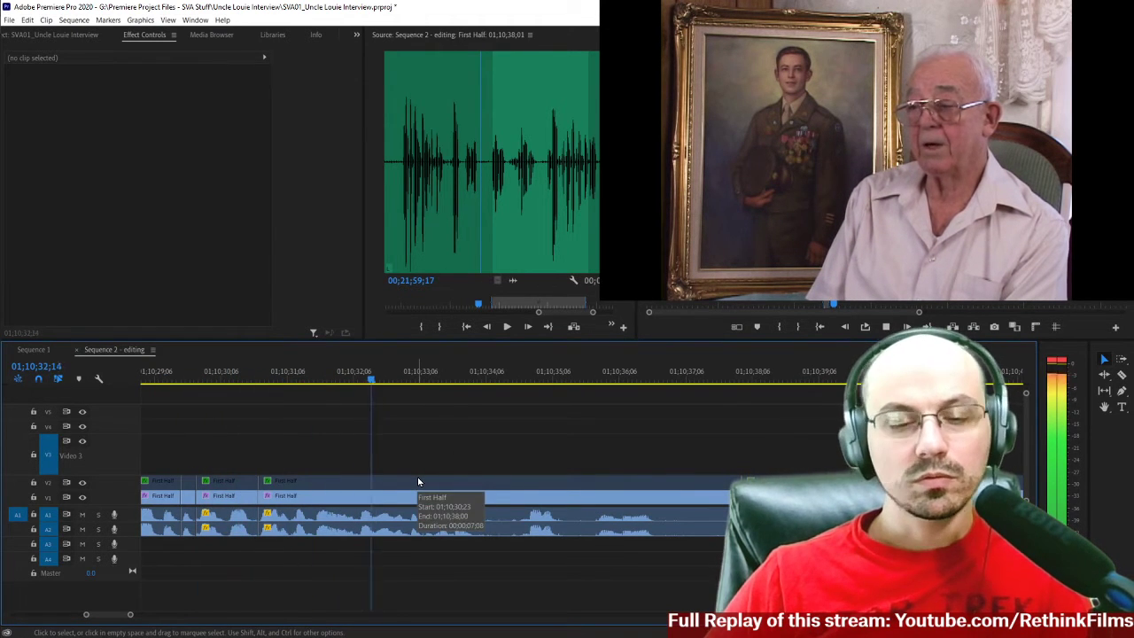
key("space")
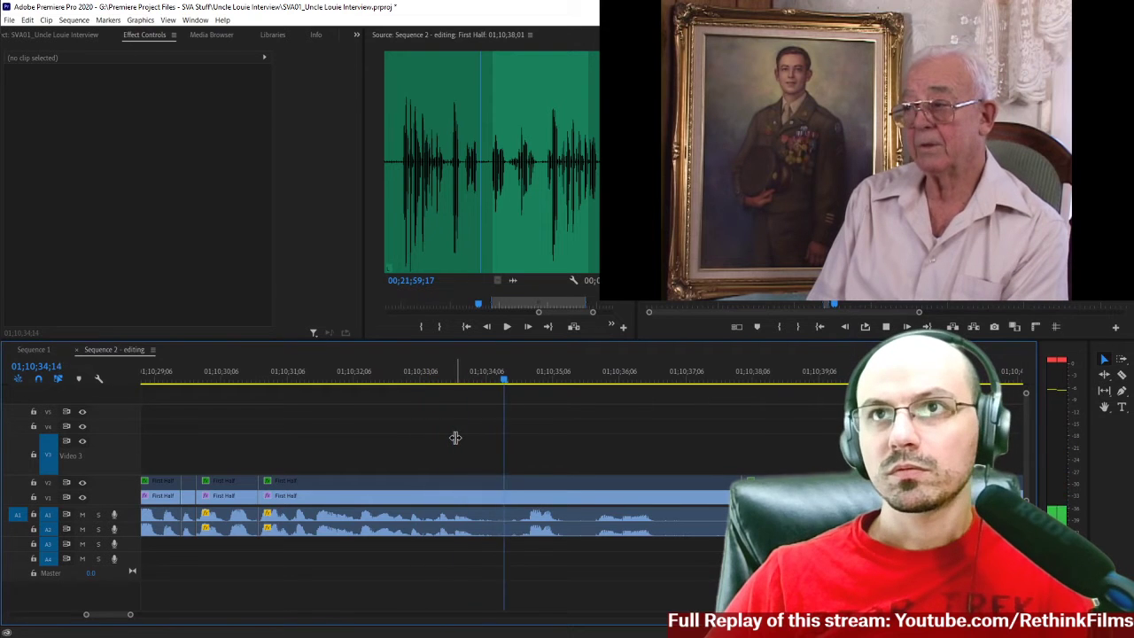
key("space")
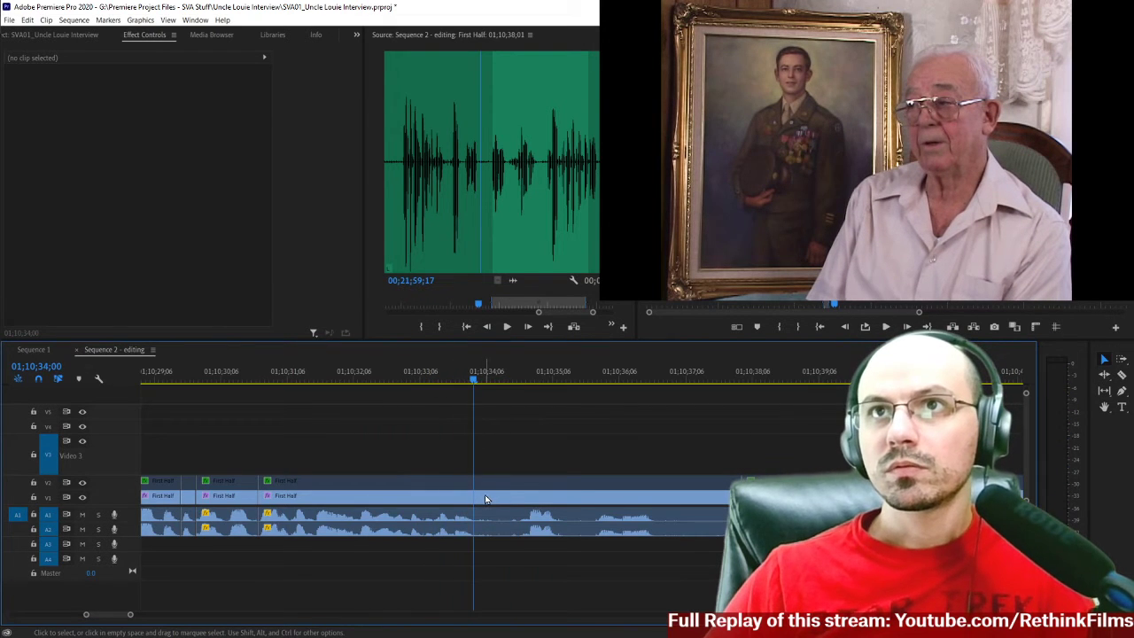
key("c")
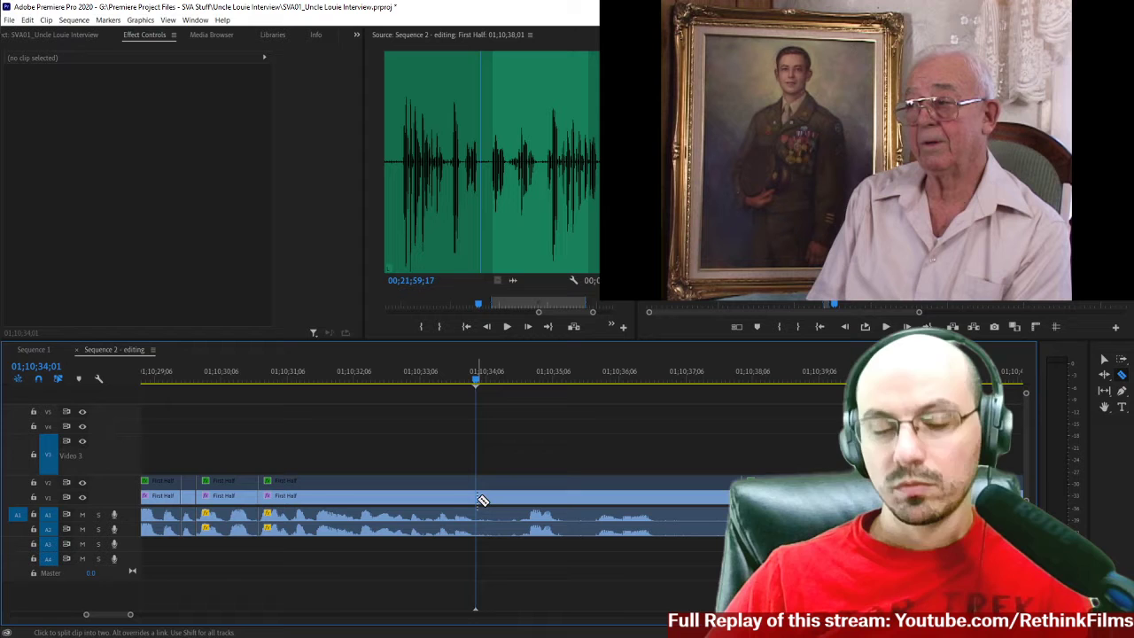
left_click(483, 499)
Play the interview from the split at 01;10;34;01 to 01;10;45;23 to assess the following phrases.
key("space")
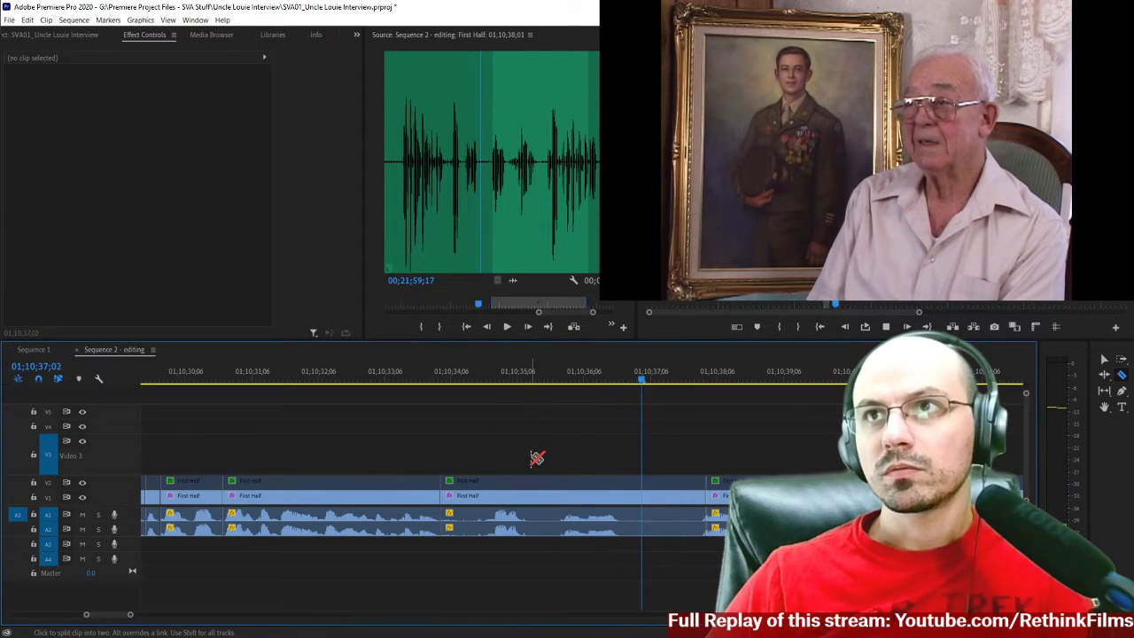
key("space")
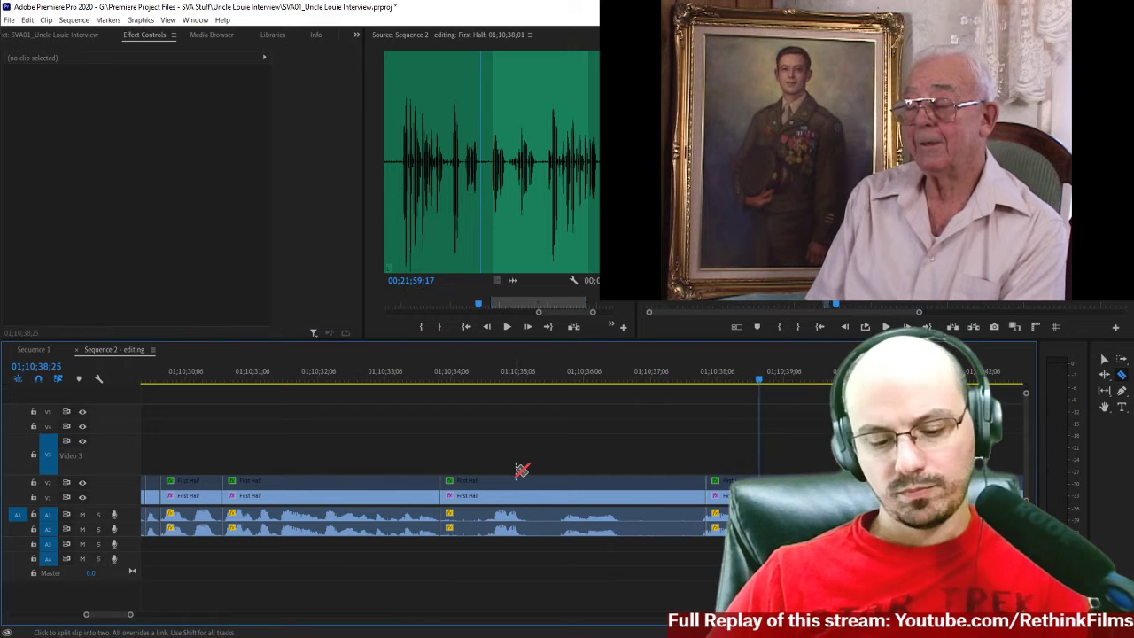
key("minus")
key("space")
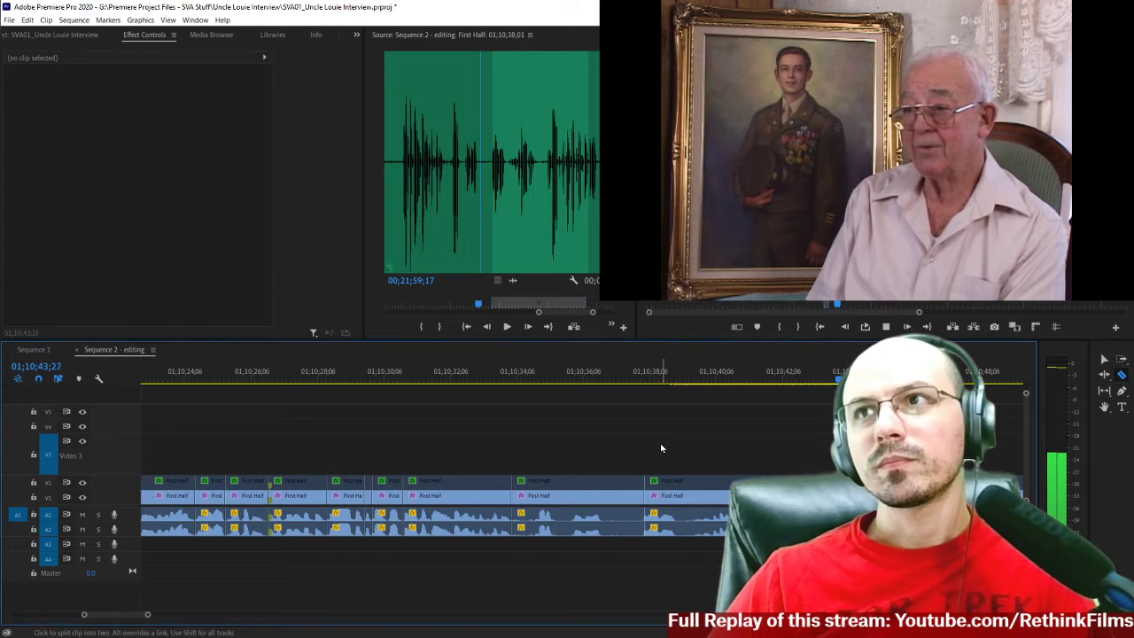
key("space")
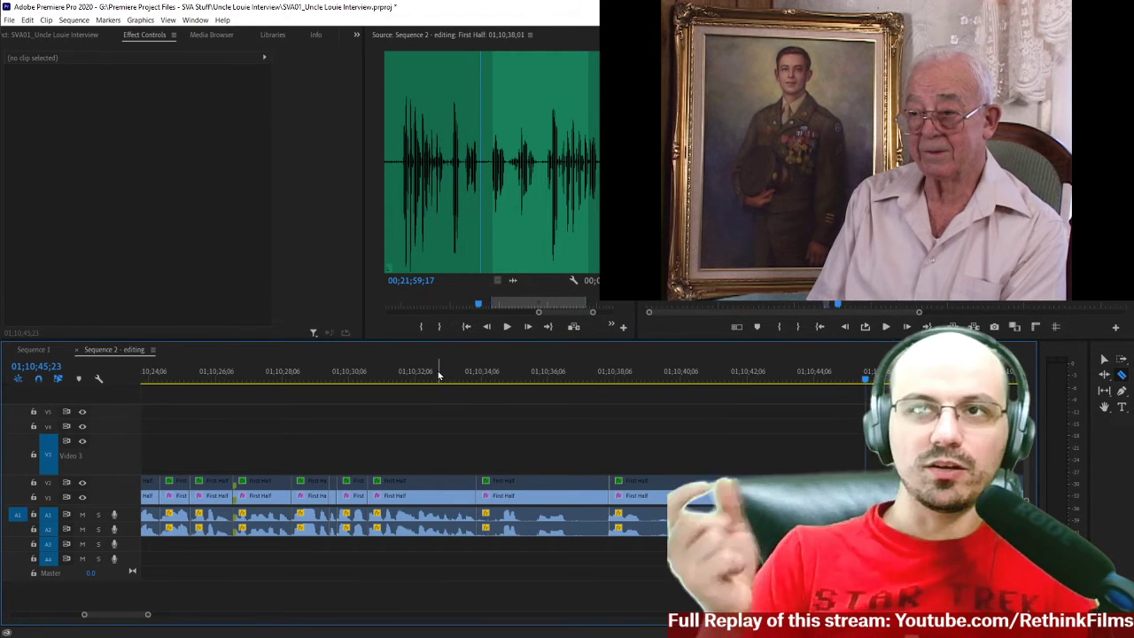
Review the edited speech after the B-roll by playing it from about 01;10;17 to 01;10;35;12.
scroll(425, 379, "down", 2)
key("=")
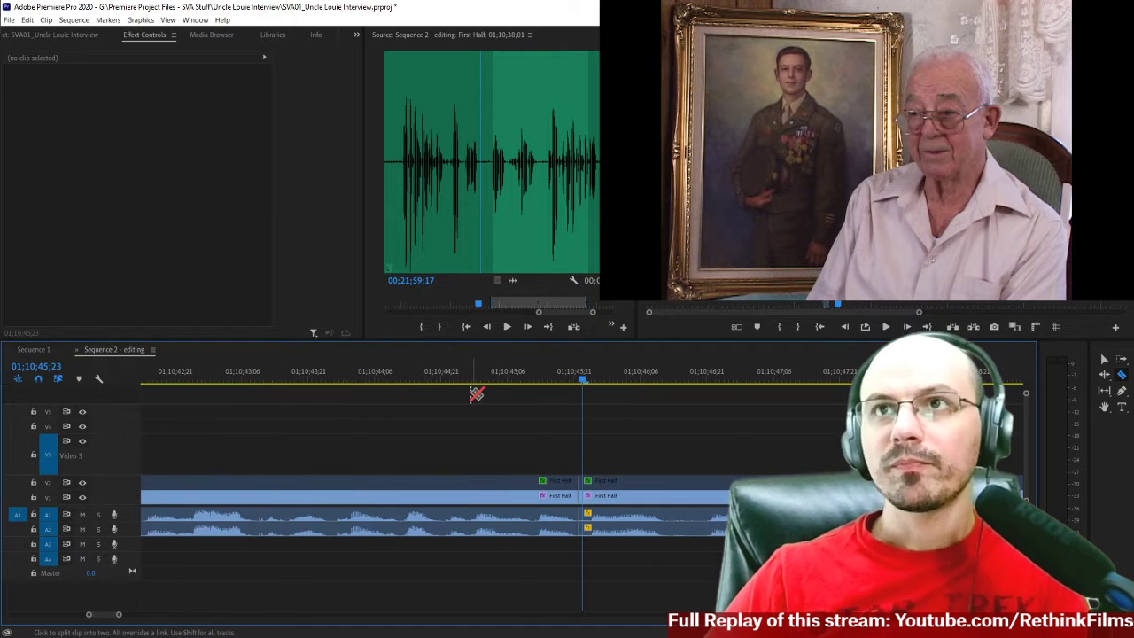
key("minus")
scroll(334, 406, "up", 3)
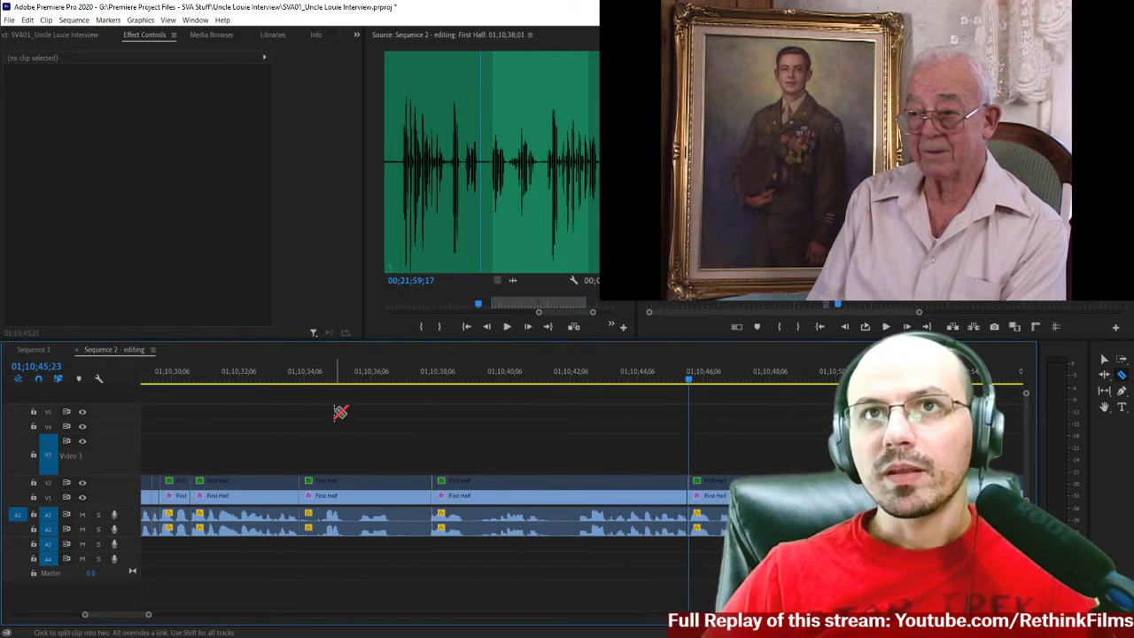
key("minus")
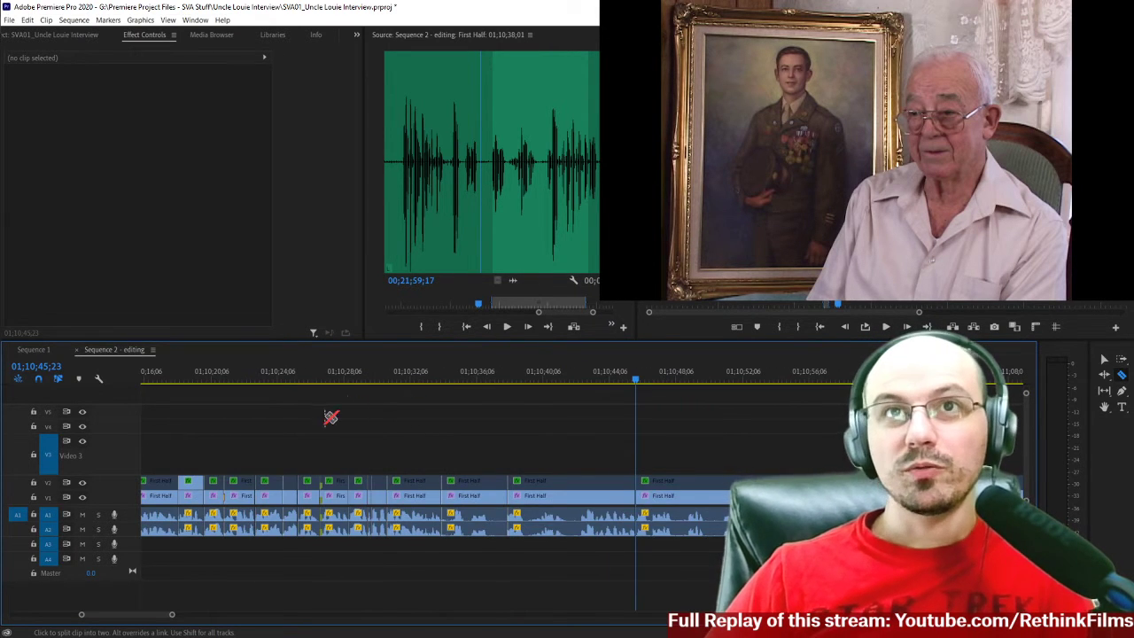
scroll(354, 404, "up", 3)
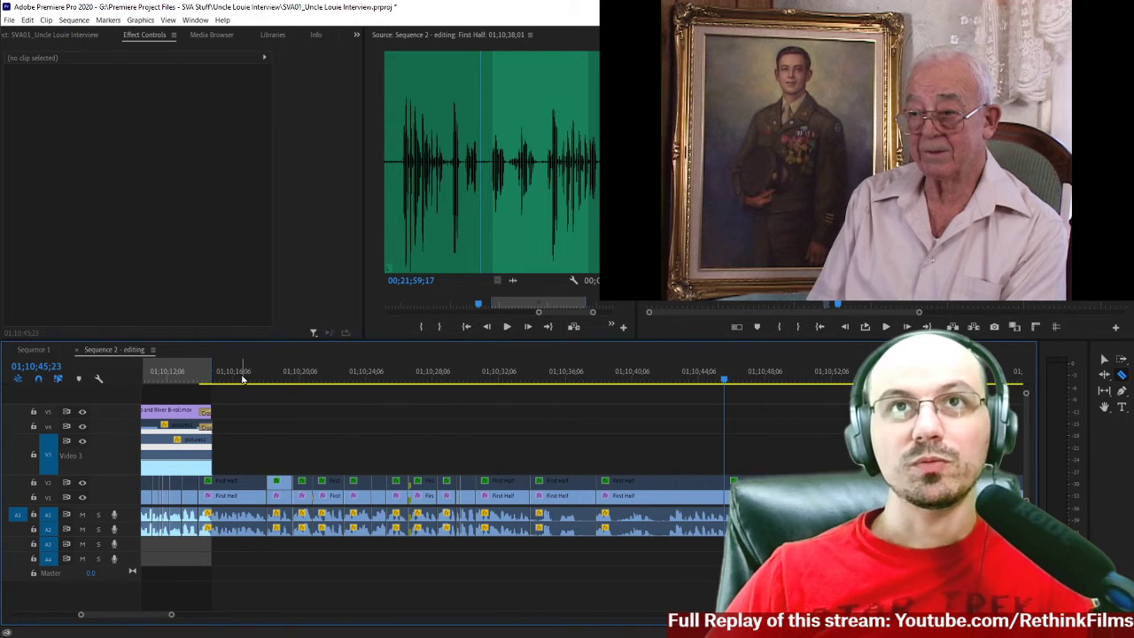
left_click(245, 379)
key("space")
key("equal")
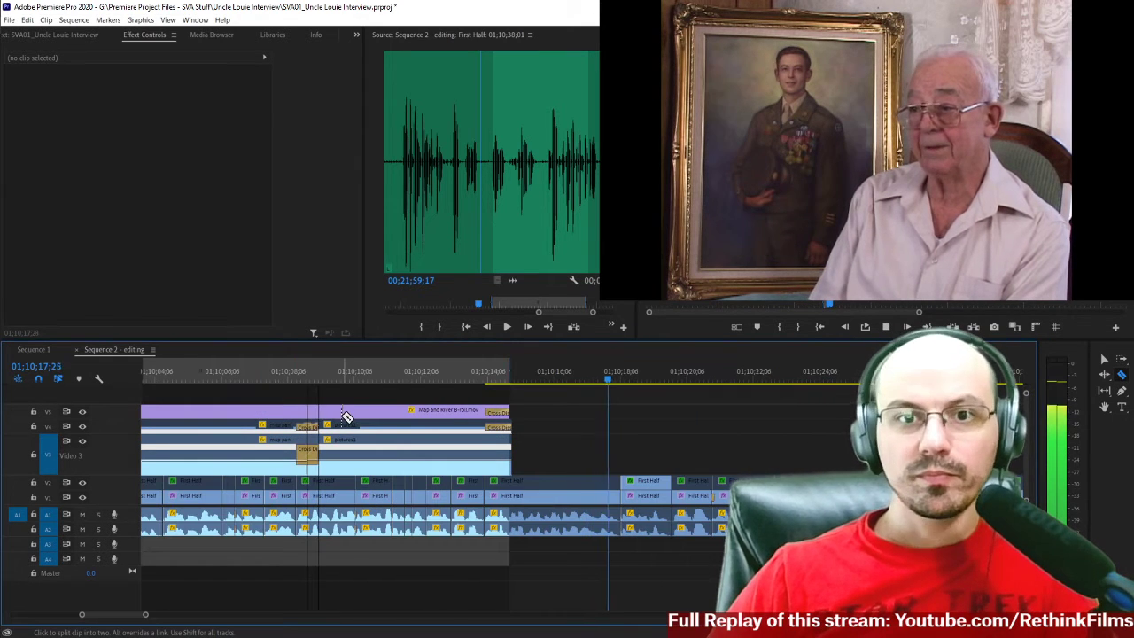
scroll(620, 425, "down", 2)
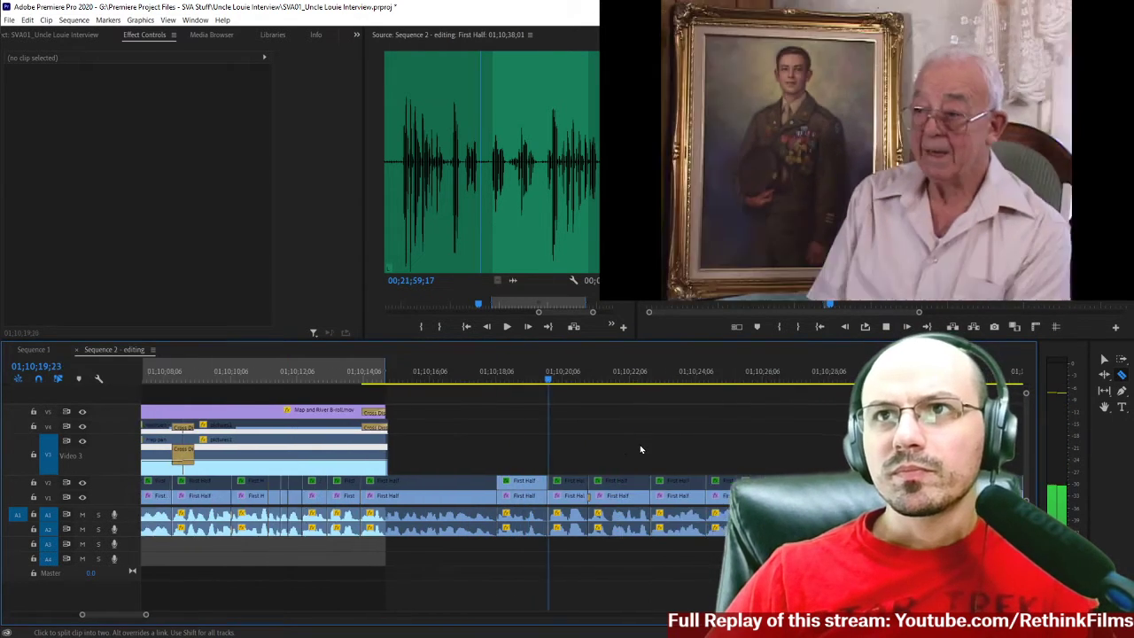
scroll(641, 449, "down", 1)
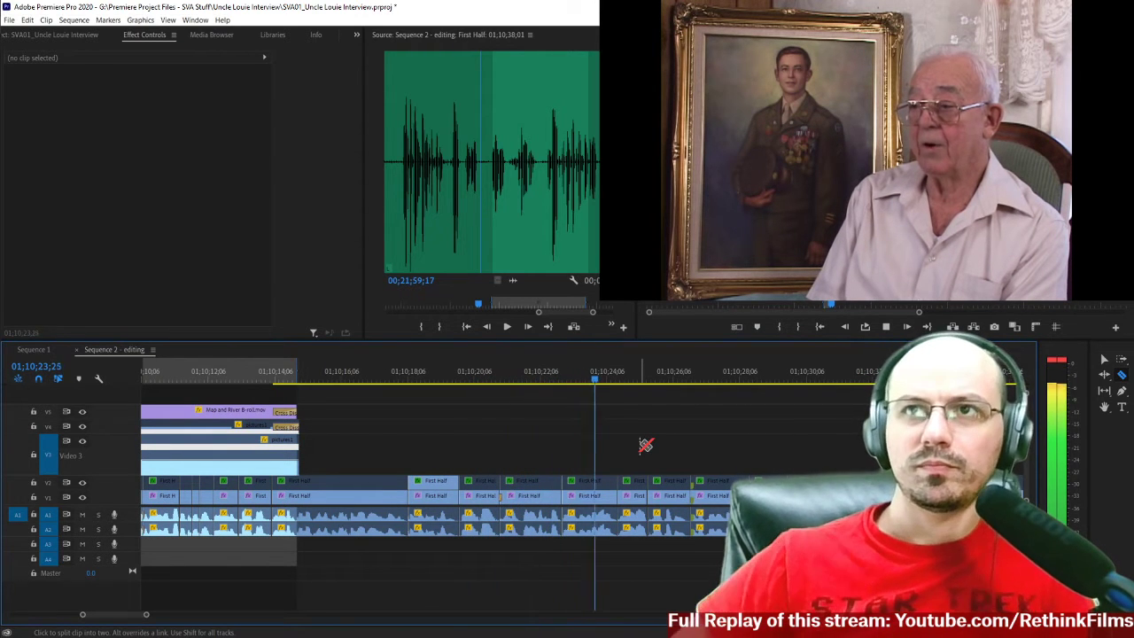
scroll(650, 450, "down", 1)
scroll(625, 450, "down", 1)
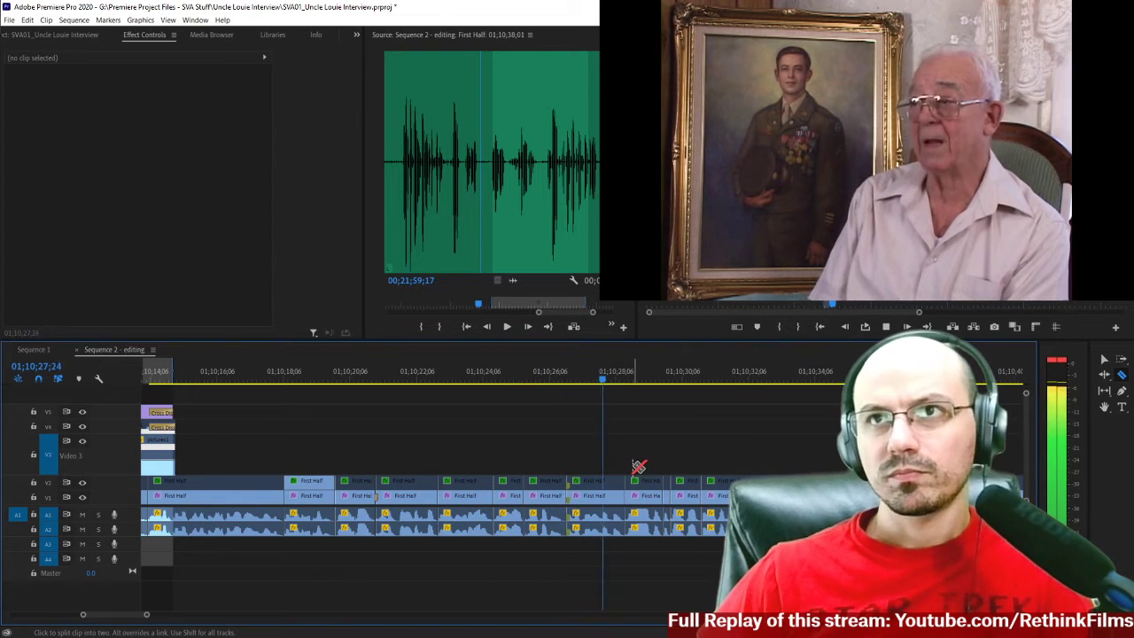
scroll(633, 469, "down", 1)
scroll(632, 467, "down", 1)
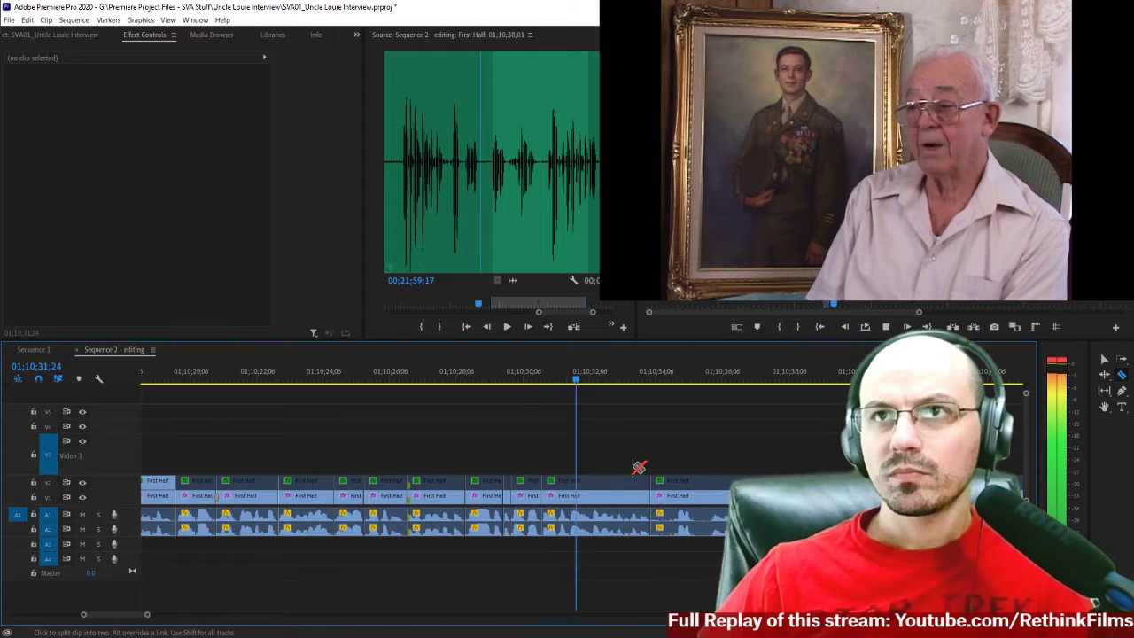
scroll(640, 451, "down", 1)
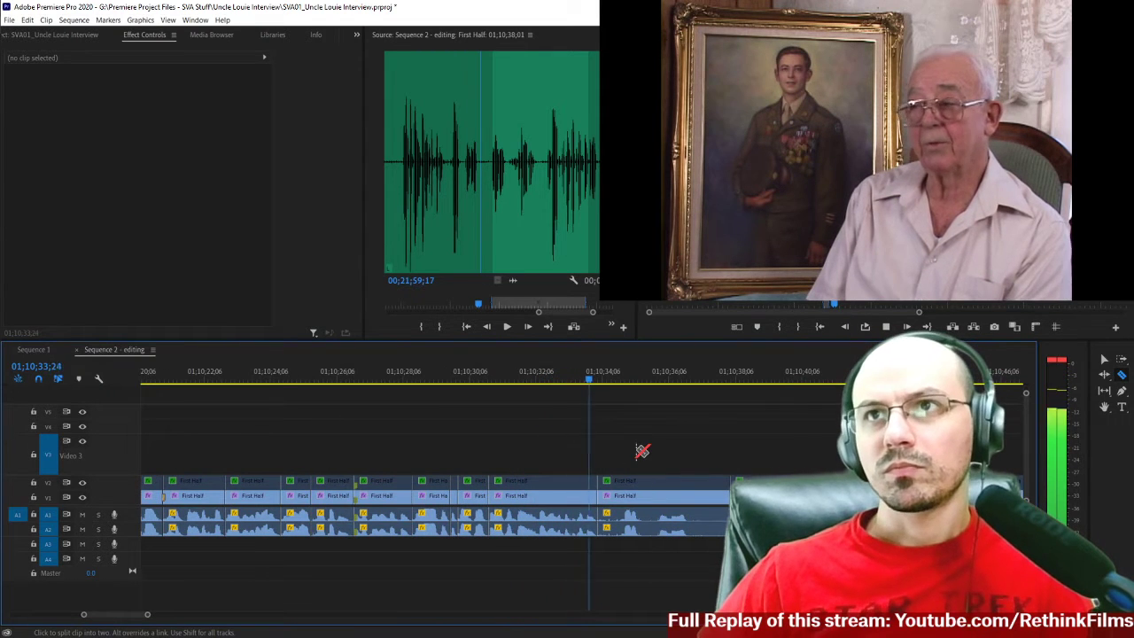
scroll(638, 454, "down", 1)
key("space")
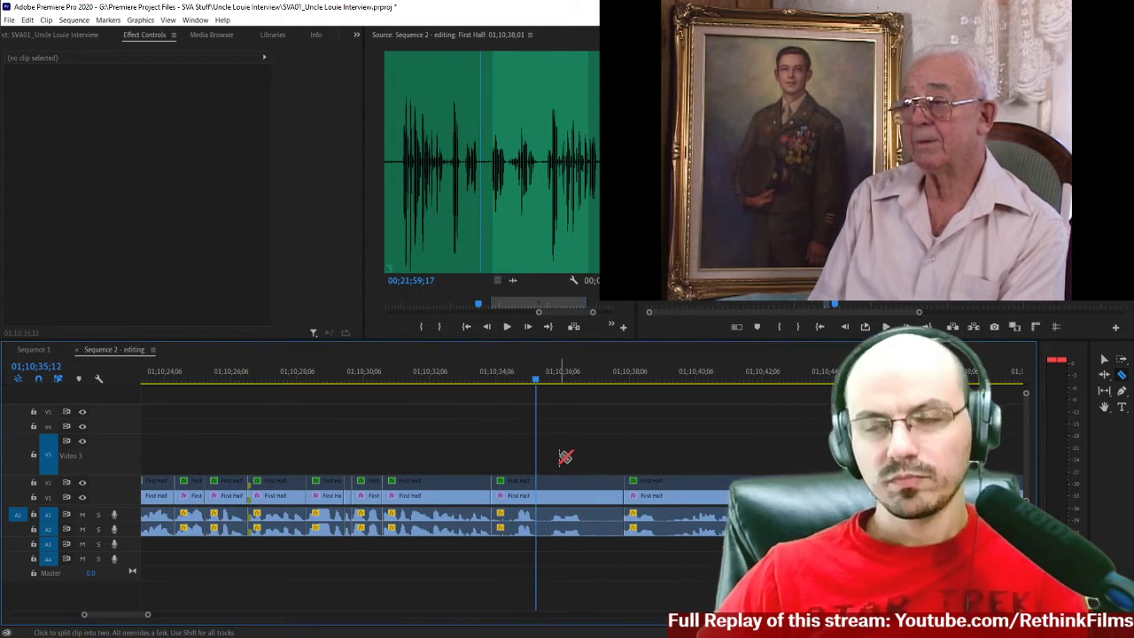
Split the interview clips at 01;10;34;21, delete the pause back to the cut at 01;10;34;01, and close the gap.
key("equal")
key("equal")
left_click(325, 379)
key("space")
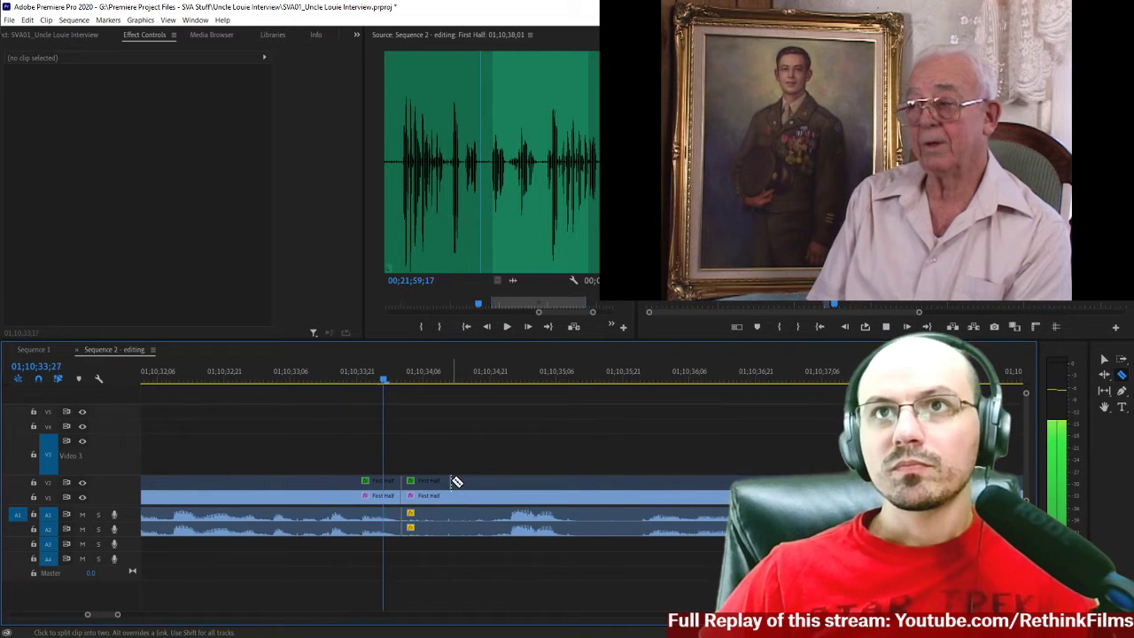
key("space")
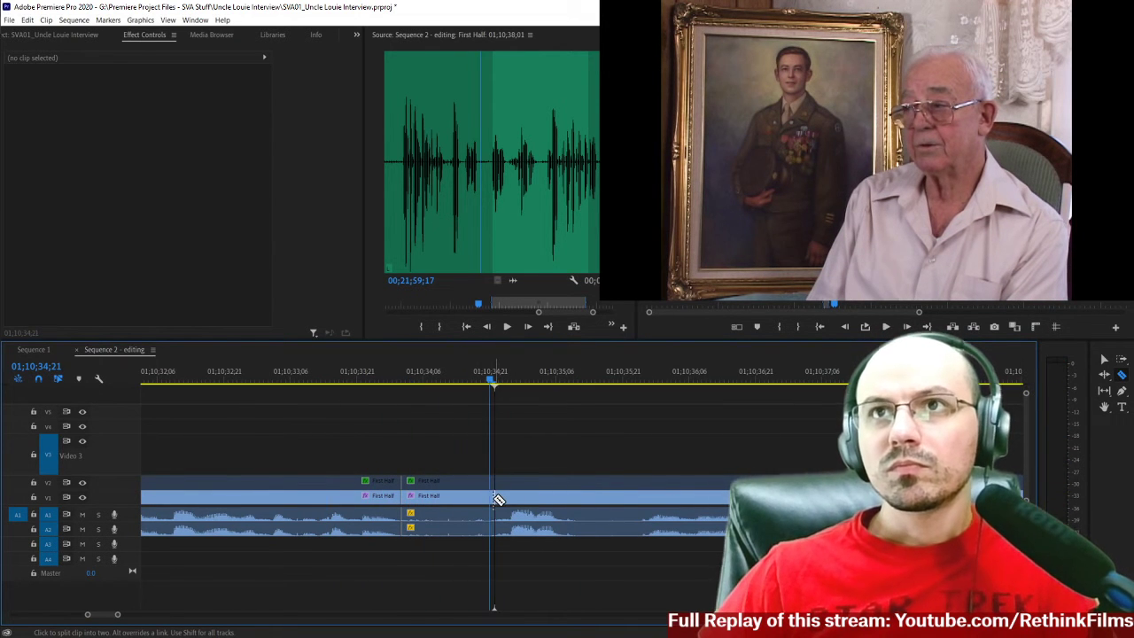
left_click(495, 498)
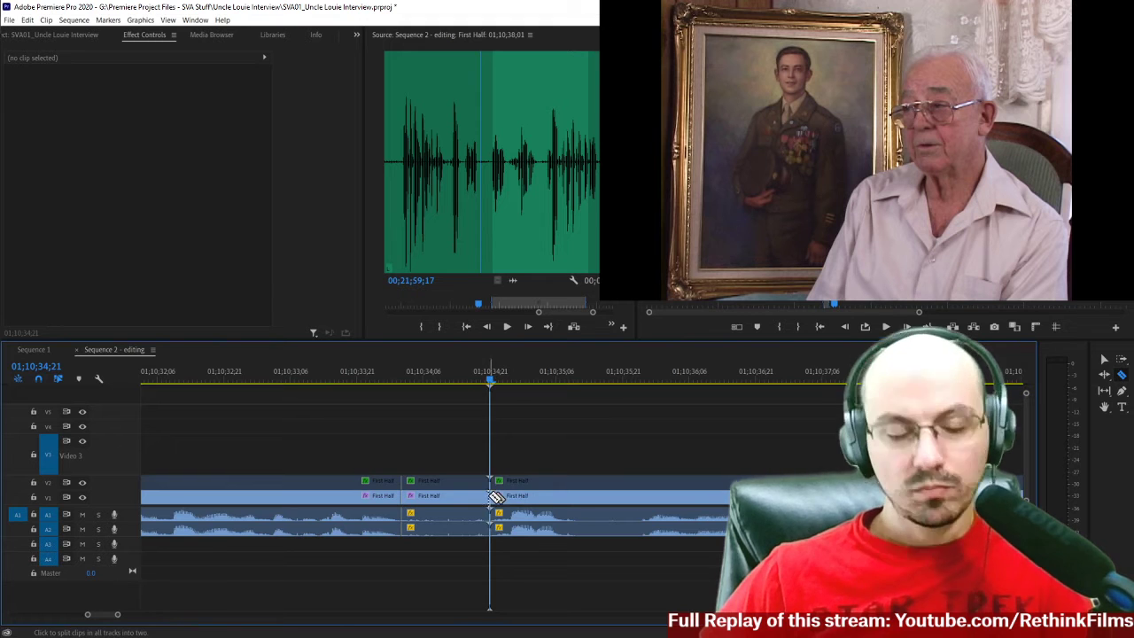
key("v")
left_click_drag(443, 447, 451, 572)
key("Delete")
left_click(448, 498)
key("Delete")
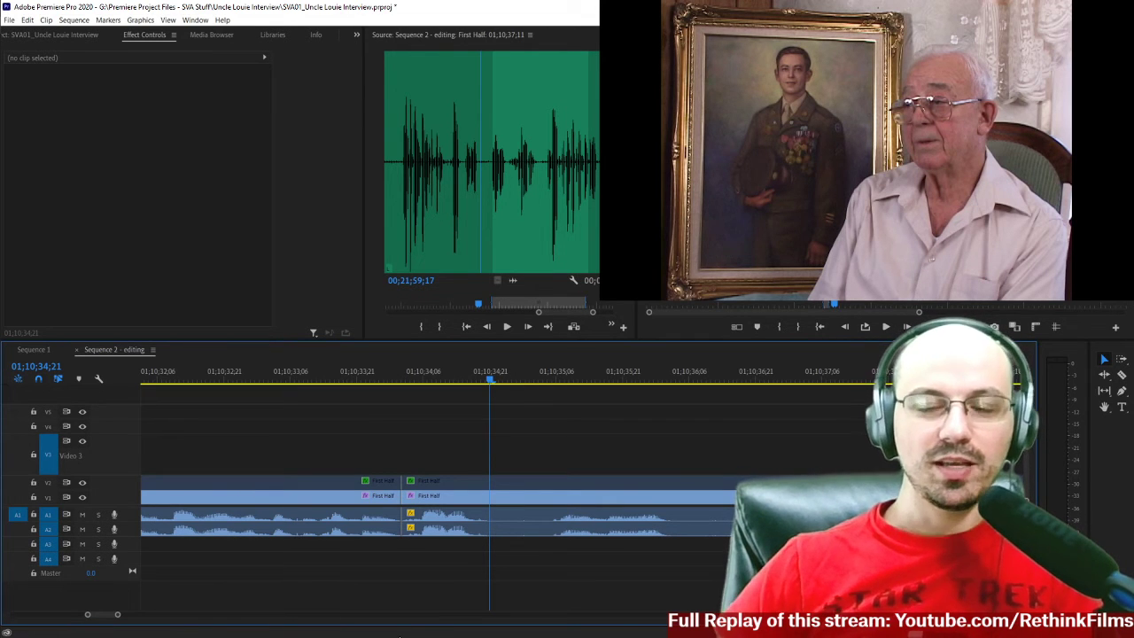
type("0")
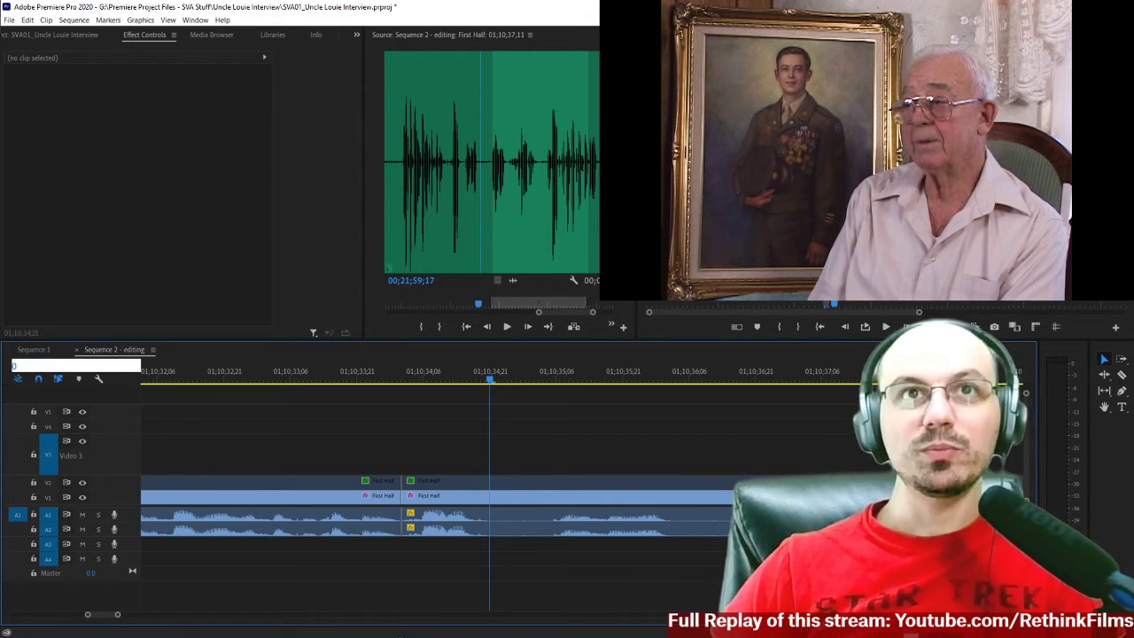
key("Escape")
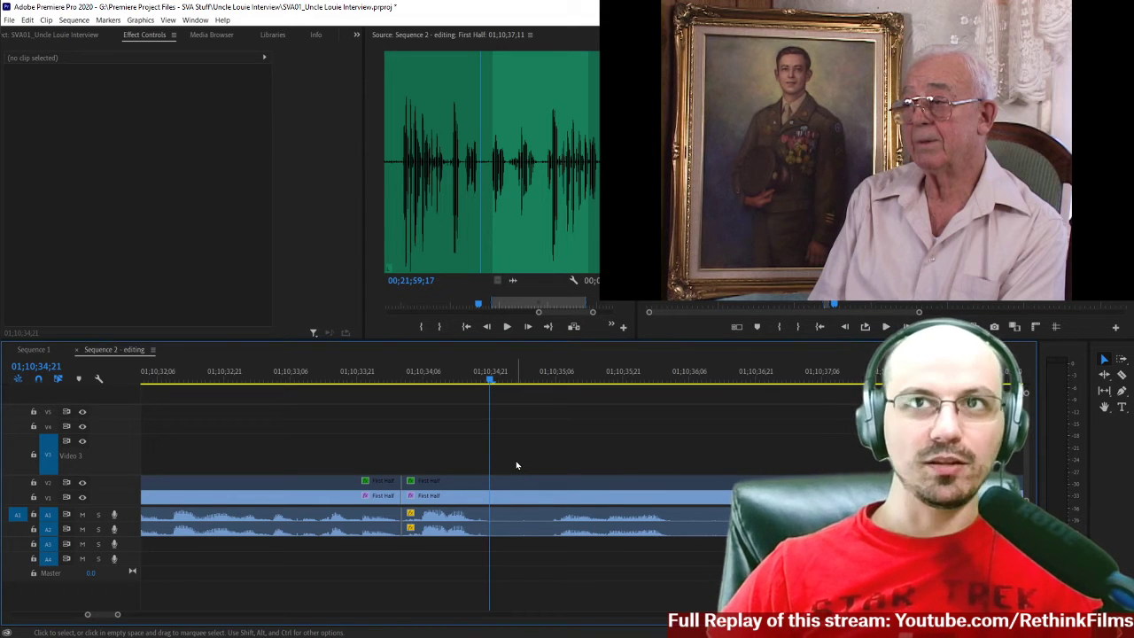
key("Right")
key("Right")
key("Right")
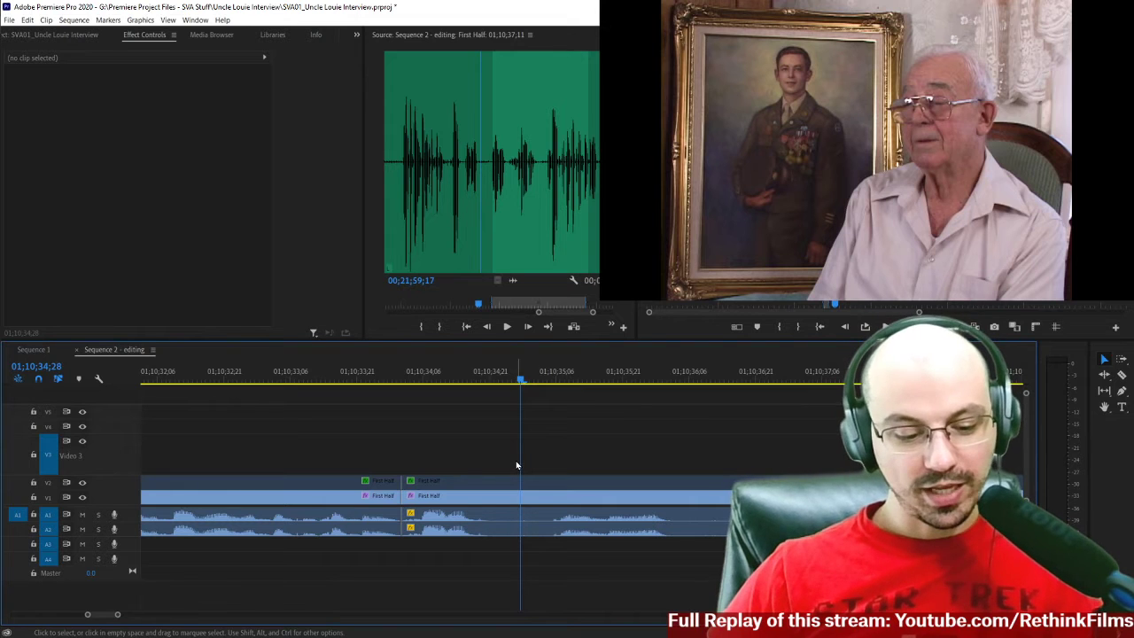
key("Left")
key("Left")
key("Left")
key("Left")
key("Left")
key("Left")
key("Left")
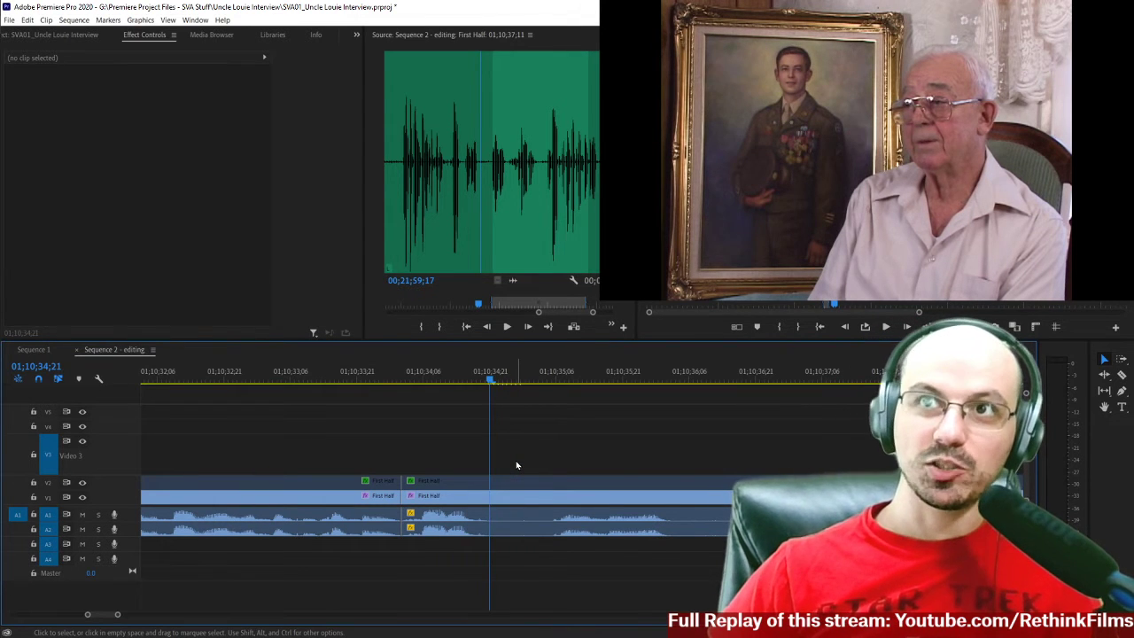
Play the interview across the cut at 01;10;34;01 to find where the phrase ends at 01;10;34;21.
key("space")
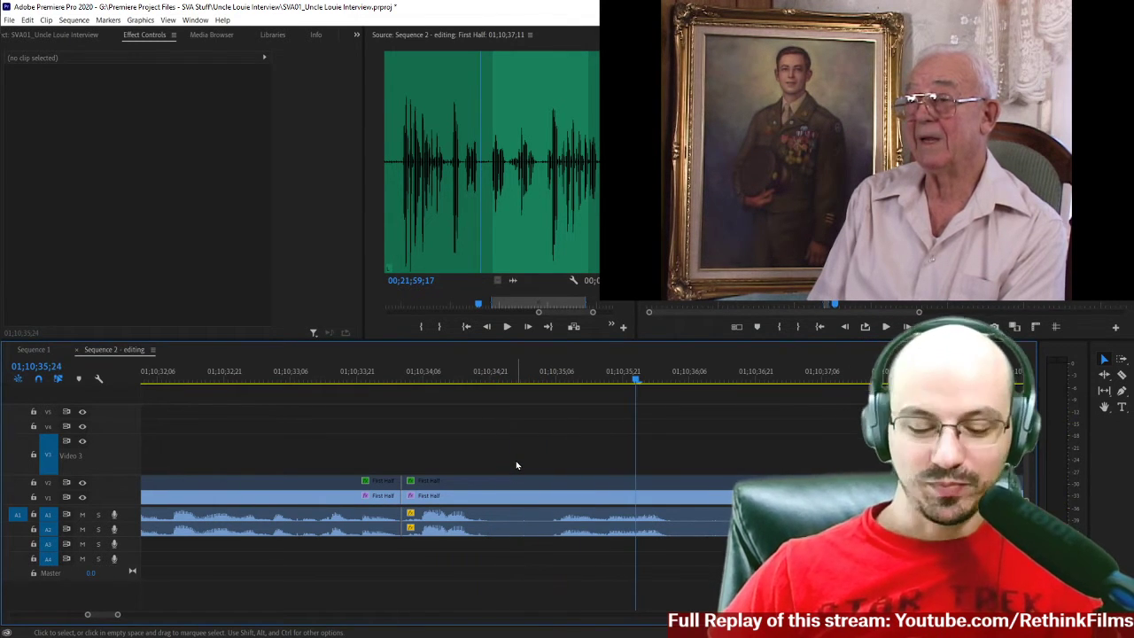
left_click(374, 379)
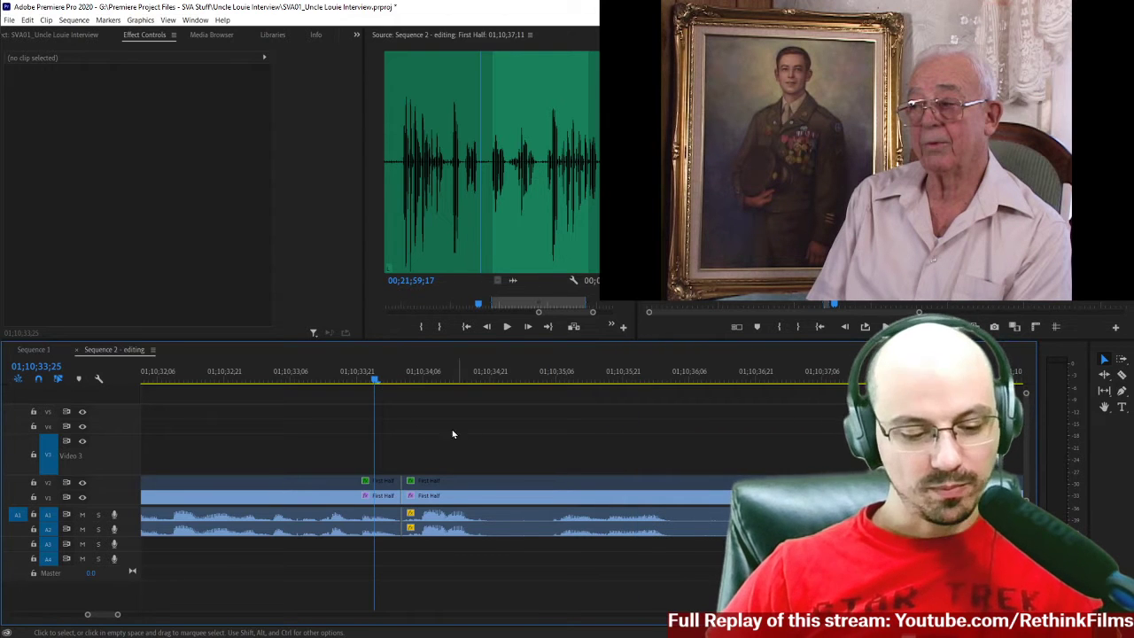
scroll(345, 500, "down", 1)
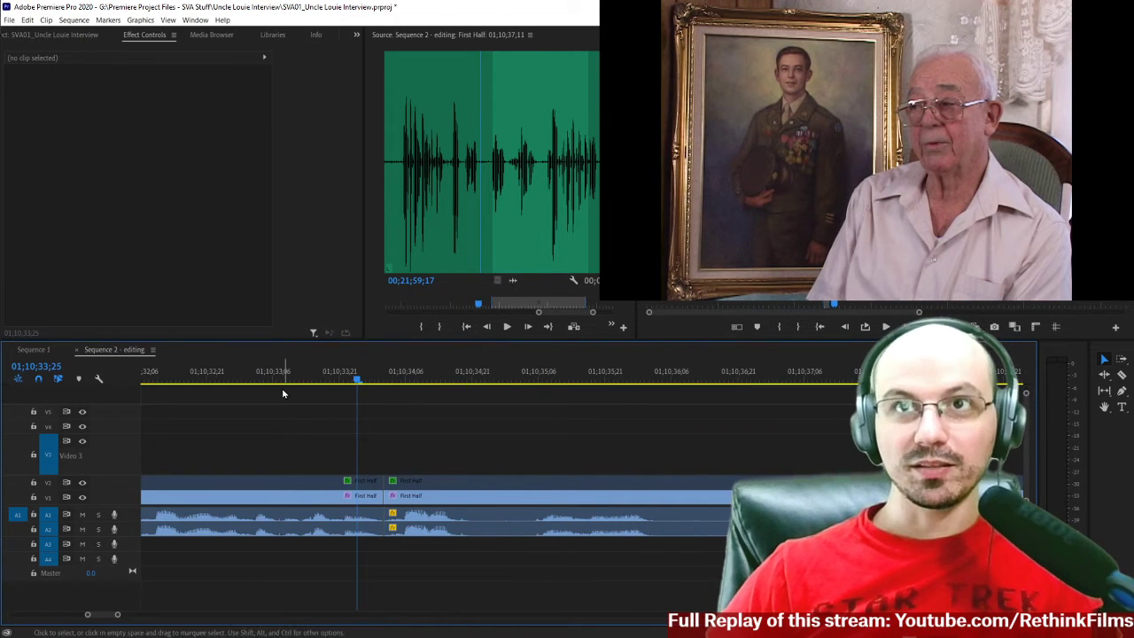
left_click(260, 374)
key("space")
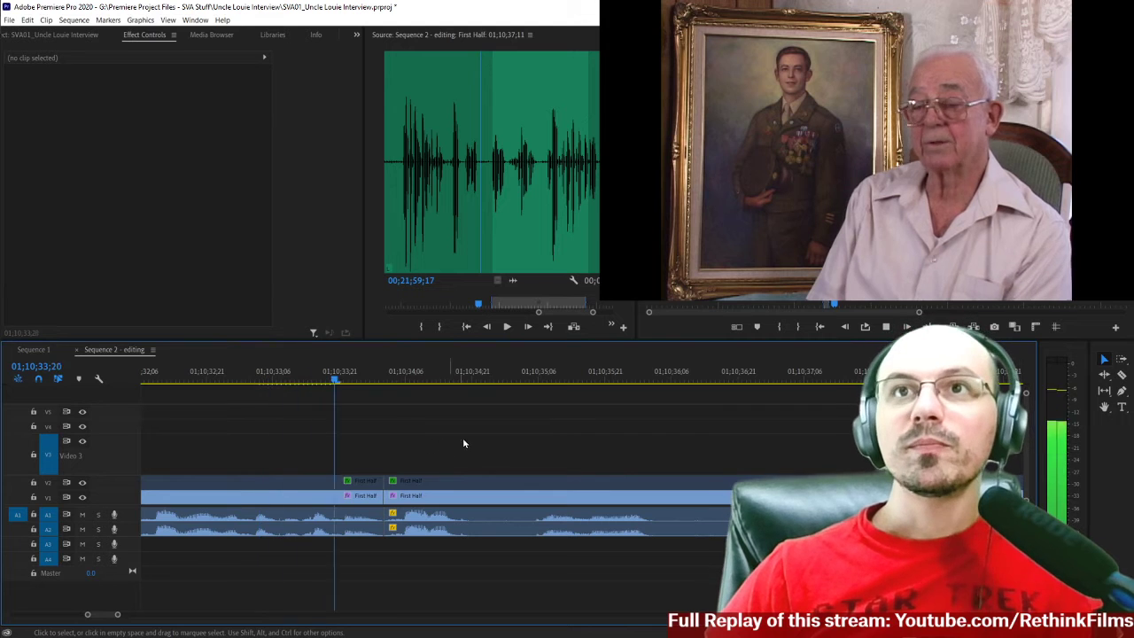
key("space")
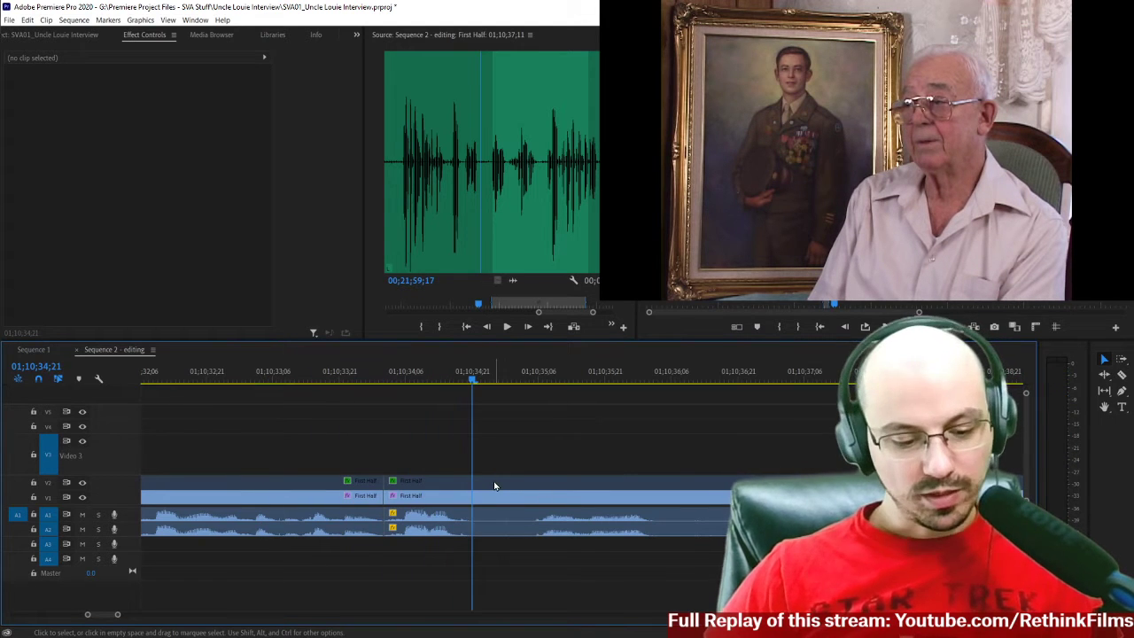
Split the interview clips at 01;10;34;21 and 01;10;35;05, delete the pause between the splits, and close the gap.
key("c")
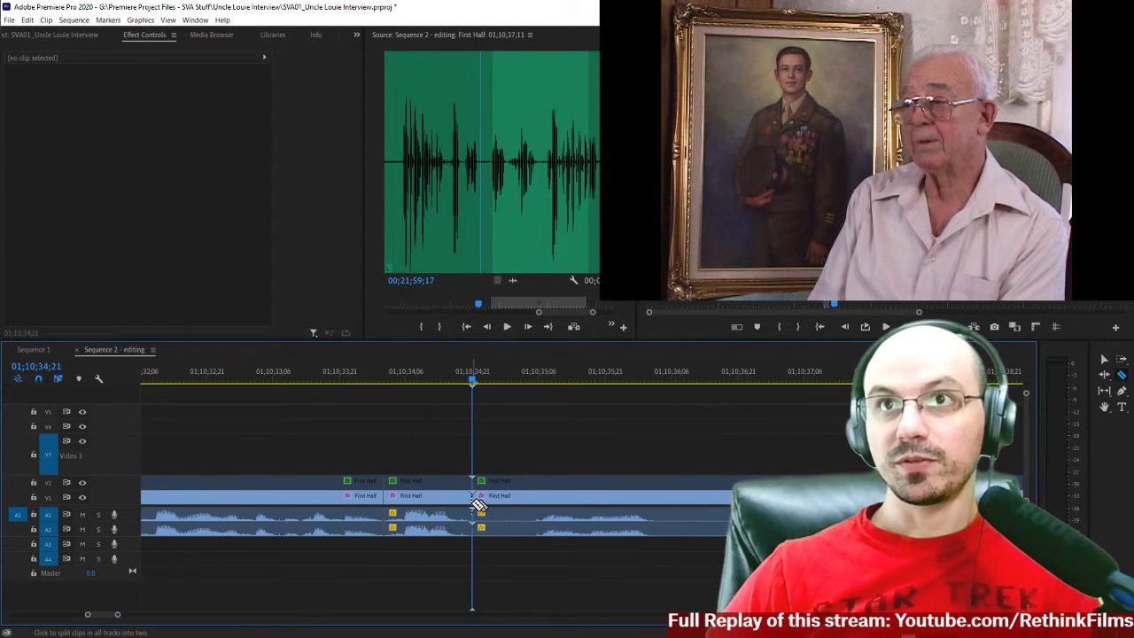
key("space")
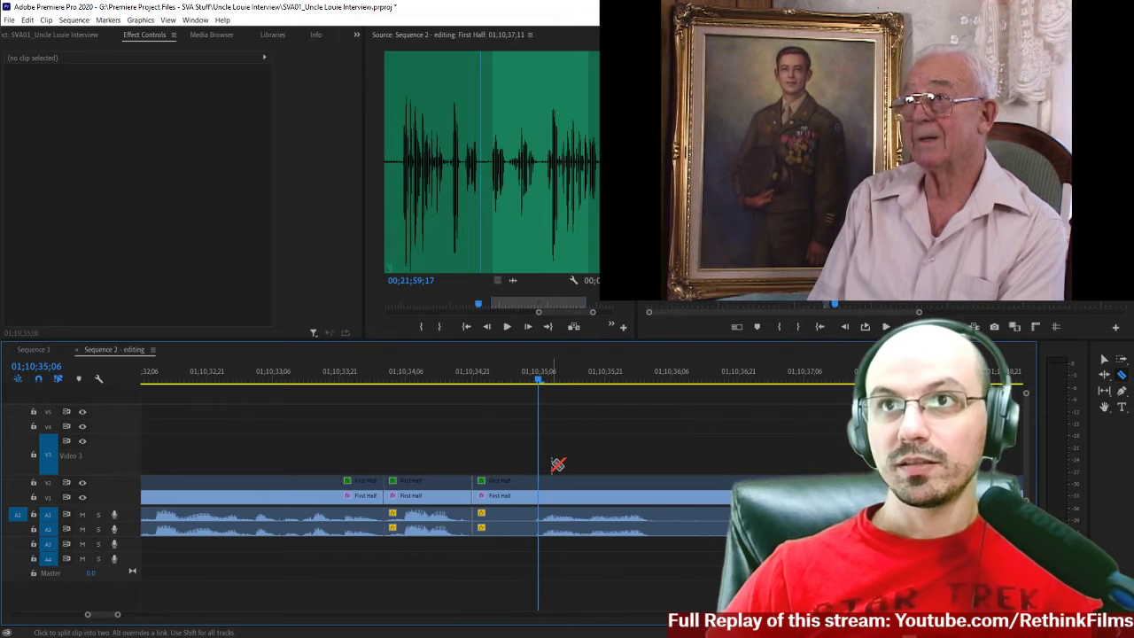
key("Left")
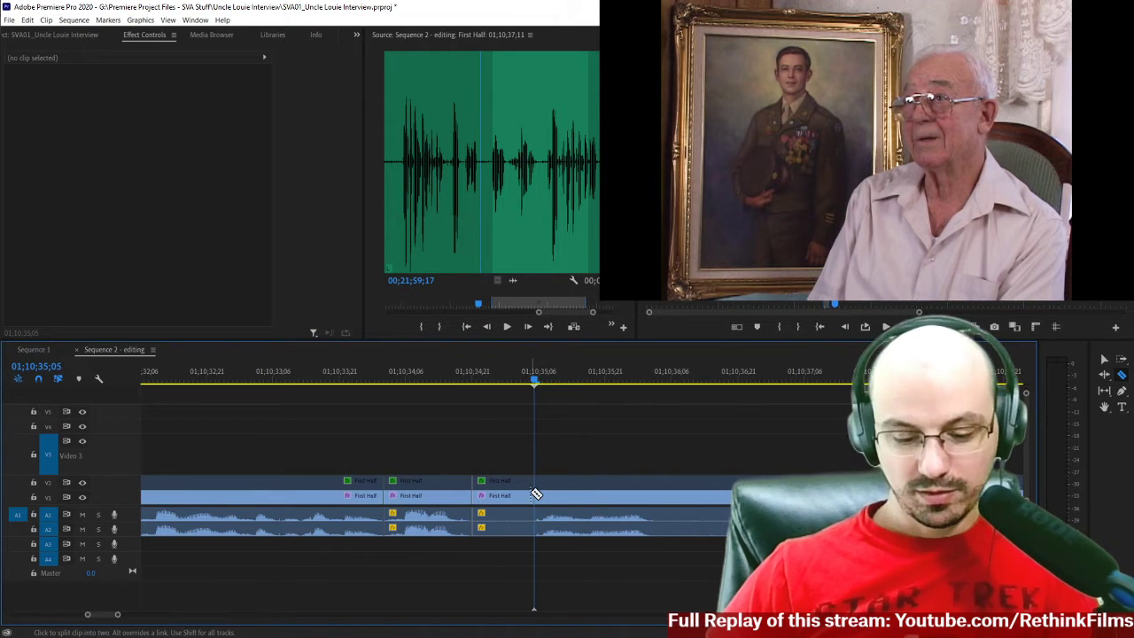
left_click(535, 494, "shift")
key("v")
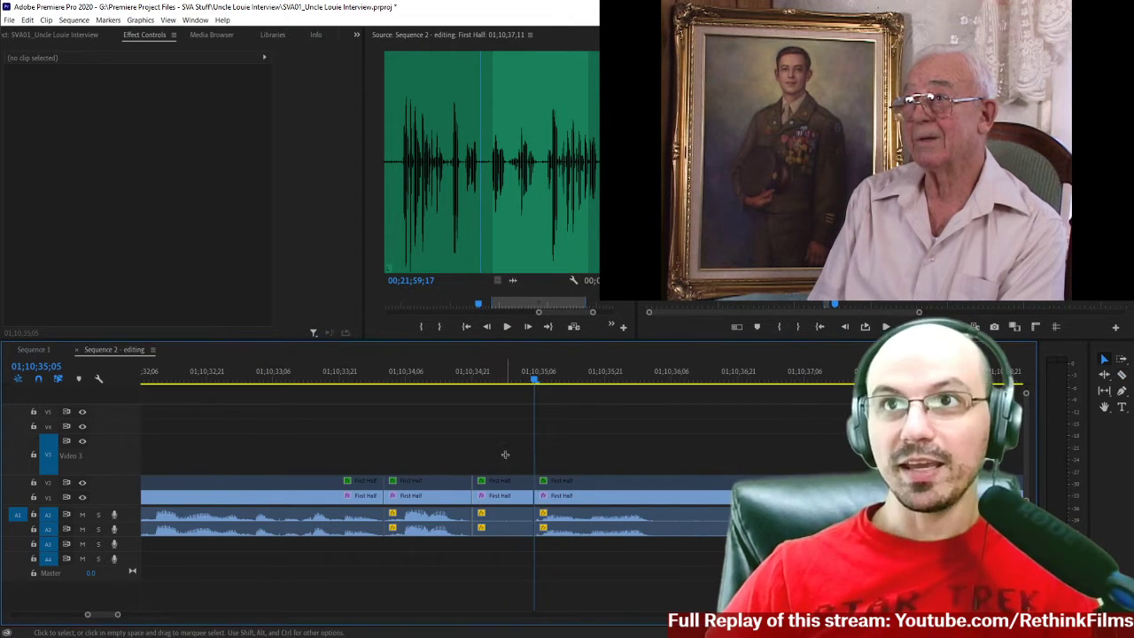
left_click_drag(497, 439, 496, 541)
key("Delete")
left_click(507, 502)
key("Delete")
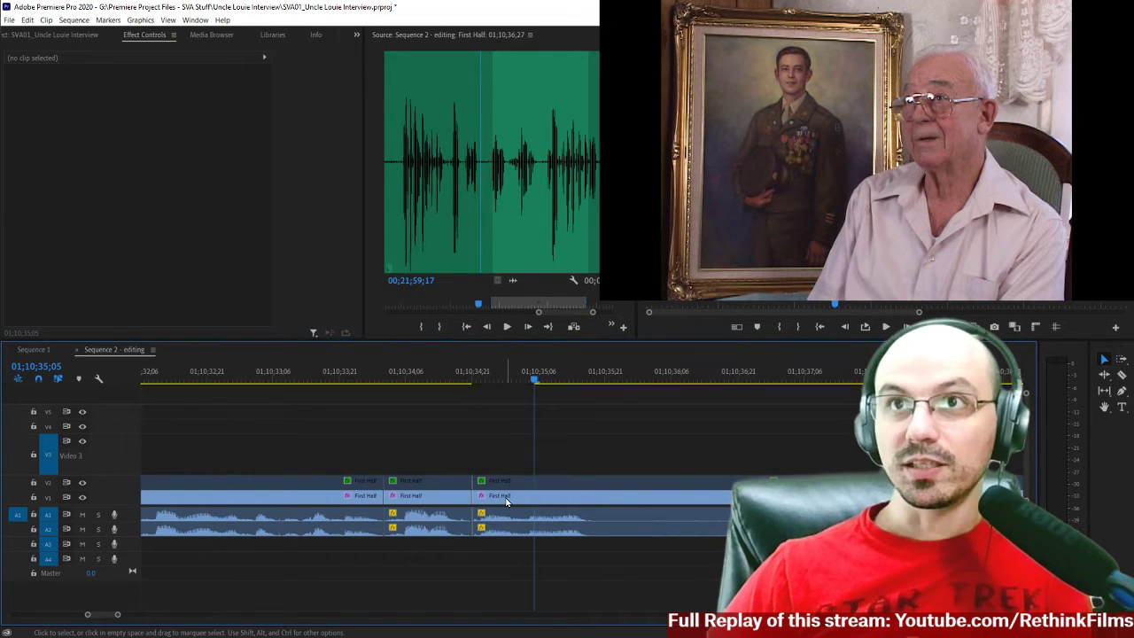
Play the edited speech from about 01;10;30 across the joins at 01;10;34;01 and 01;10;34;21.
left_click(426, 375)
key("minus")
key("minus")
left_click(395, 376)
key("space")
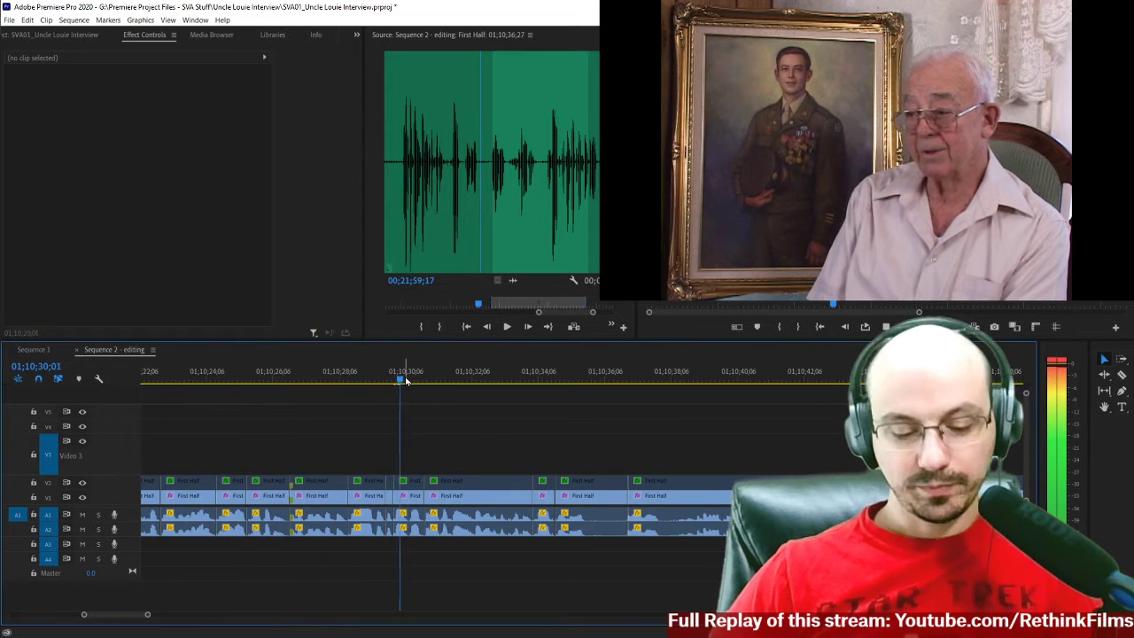
scroll(644, 455, "down", 1)
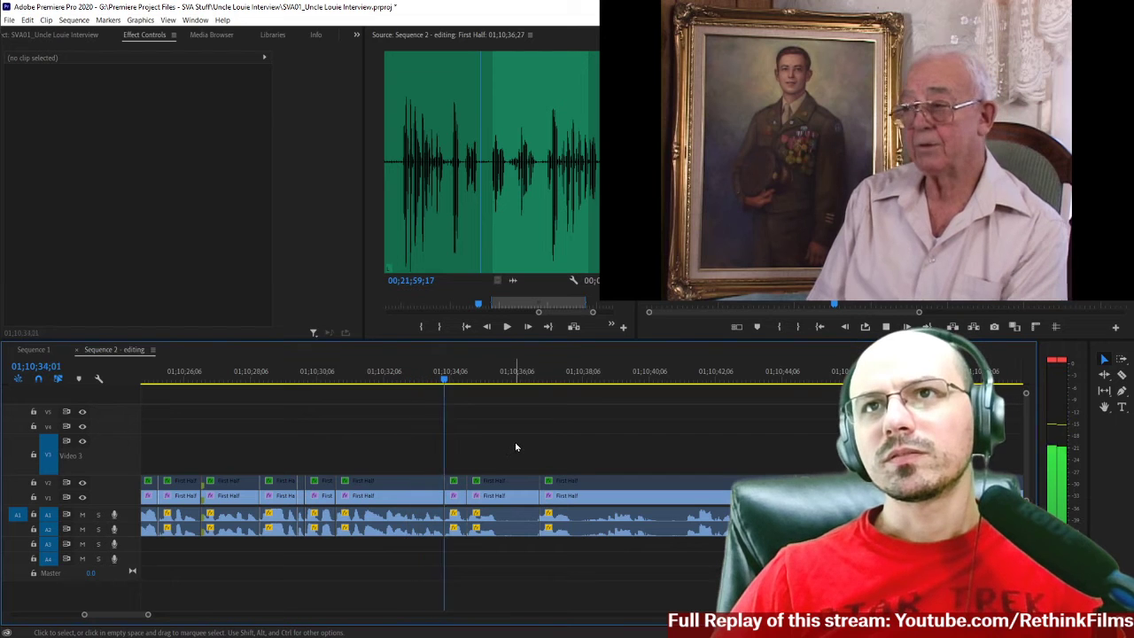
Split the interview clips at 01;10;35;20, delete the section up to the next cut, and close the gap.
key("space")
key("c")
left_click(502, 496, "shift")
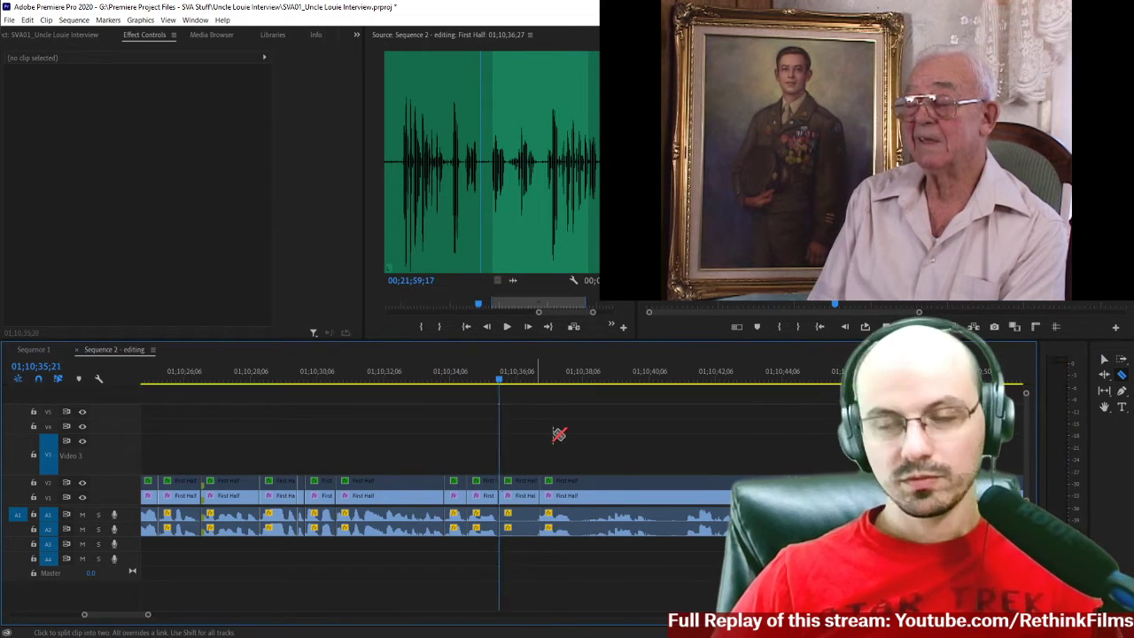
key("space")
key("v")
left_click_drag(513, 447, 517, 542)
key("Delete")
left_click(512, 494)
key("Delete")
Play the speech across the join at 01;10;35;20, starting from 01;10;35;06 and again from 01;10;34;15.
left_click(485, 383)
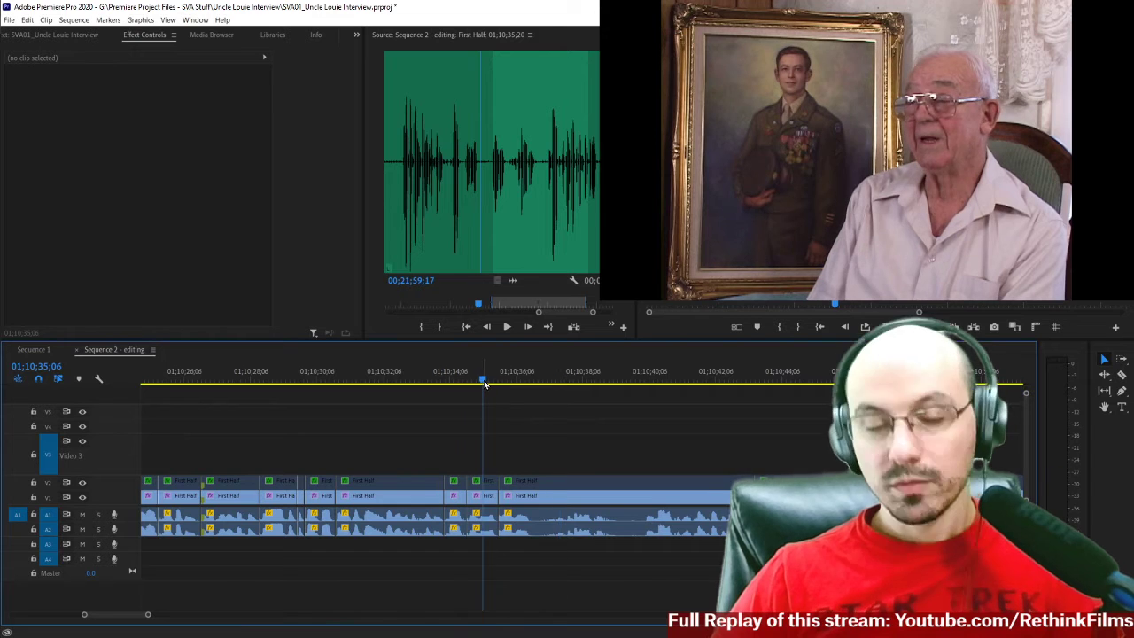
key("space")
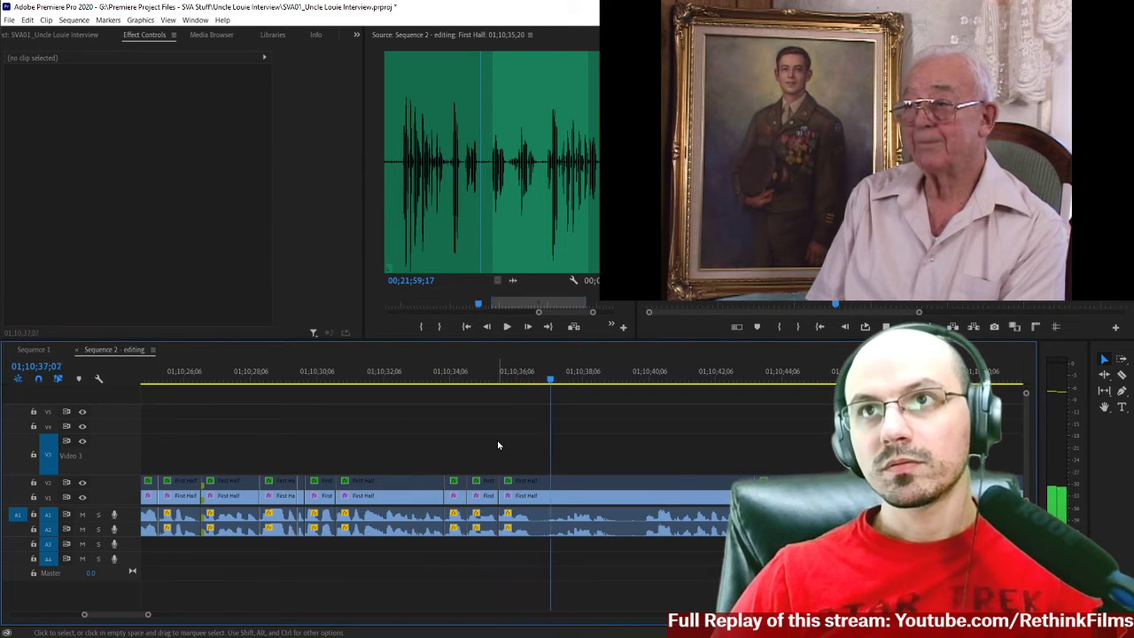
key("space")
key("=")
key("=")
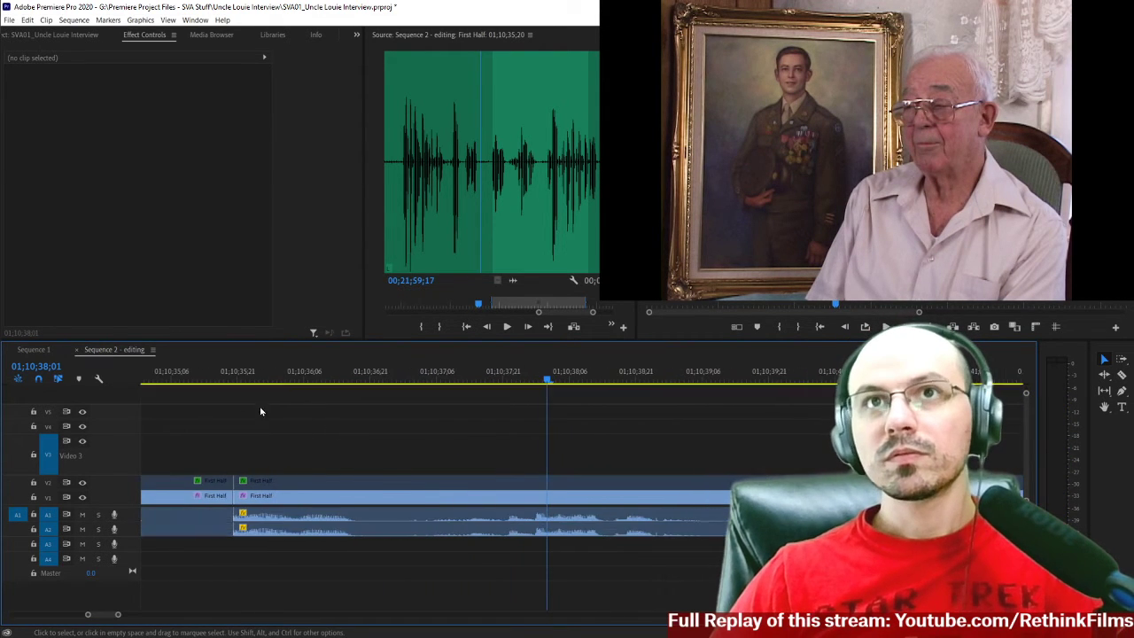
scroll(260, 411, "up", 3)
left_click(288, 387)
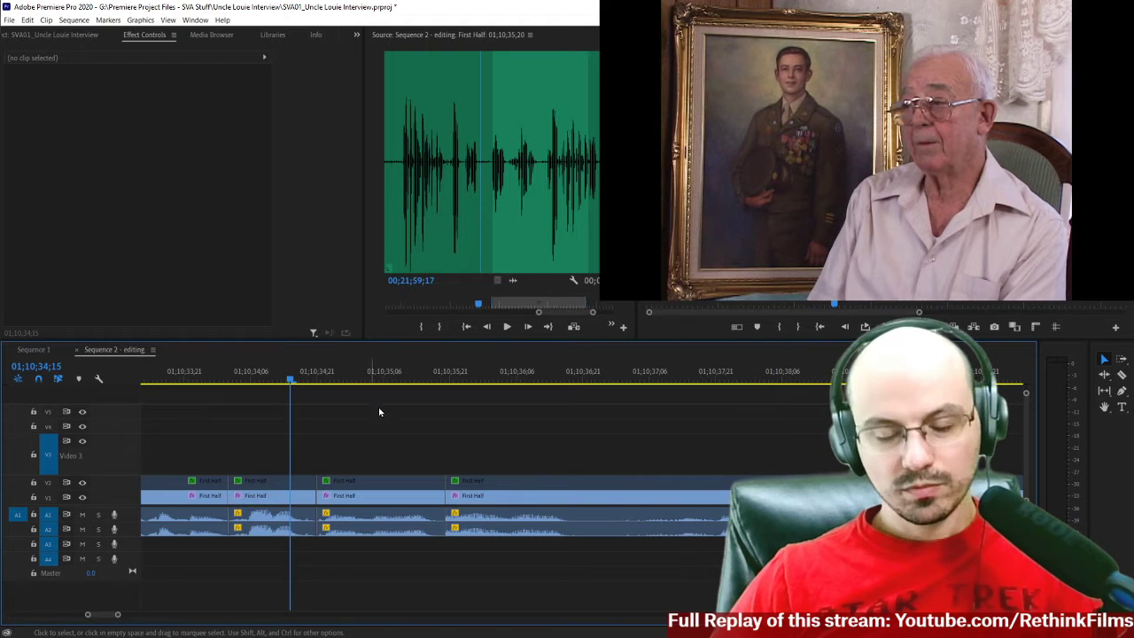
key("space")
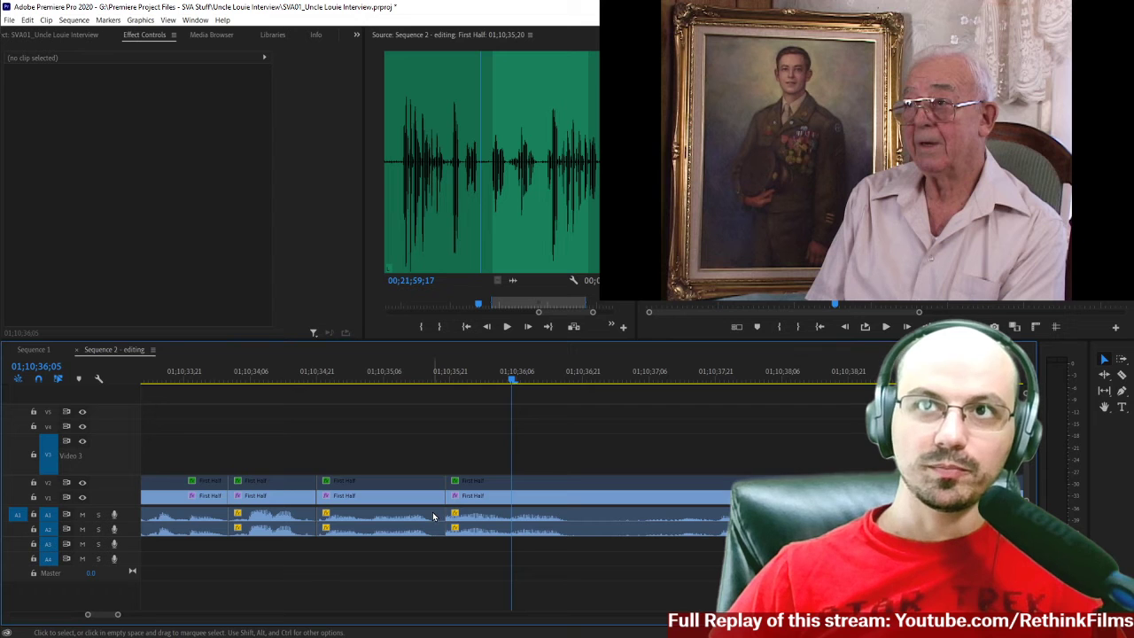
Try a rolling edit that moves the cut at 01;10;35;20 earlier, and return the cut to the playhead.
key("n")
left_click_drag(441, 498, 415, 497)
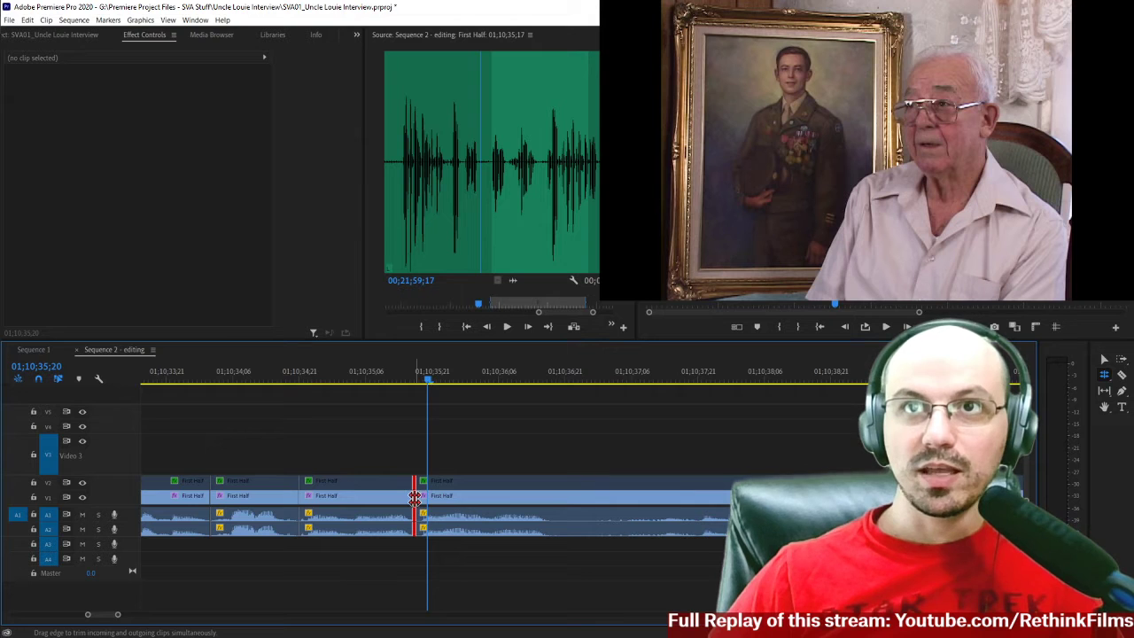
key("ctrl+z")
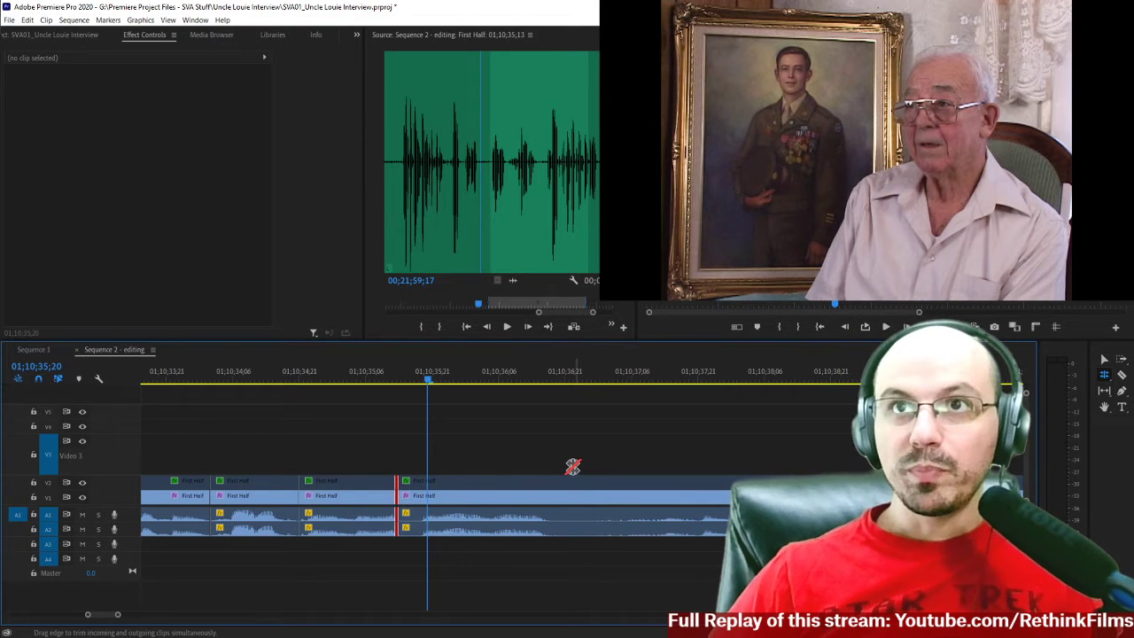
key("e")
scroll(365, 576, "down", 2)
key("v")
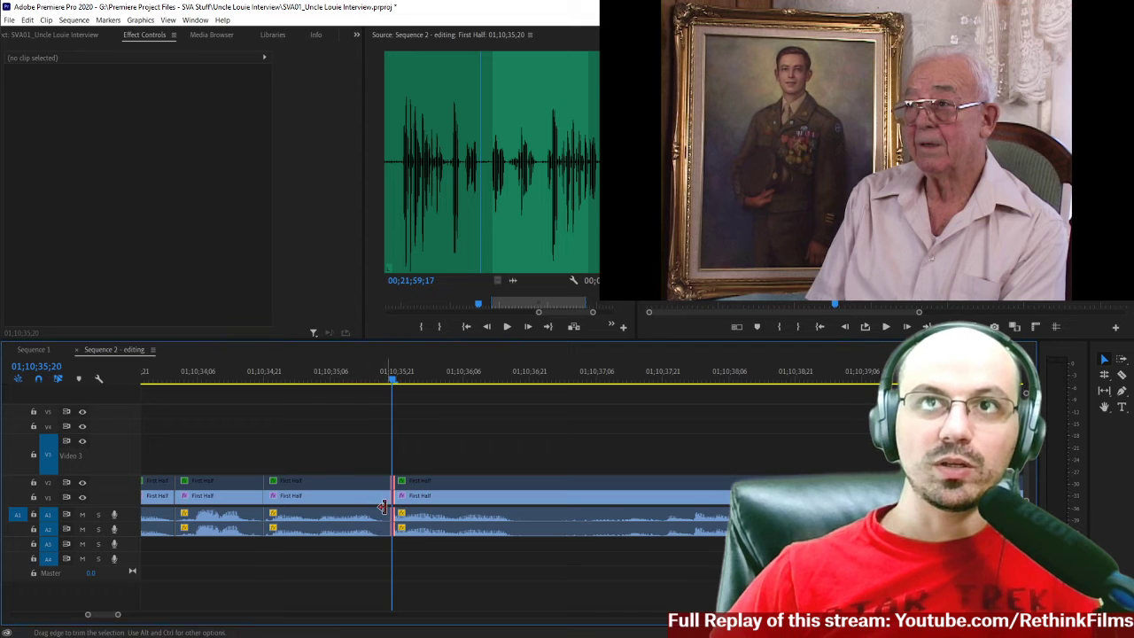
scroll(379, 530, "down", 2)
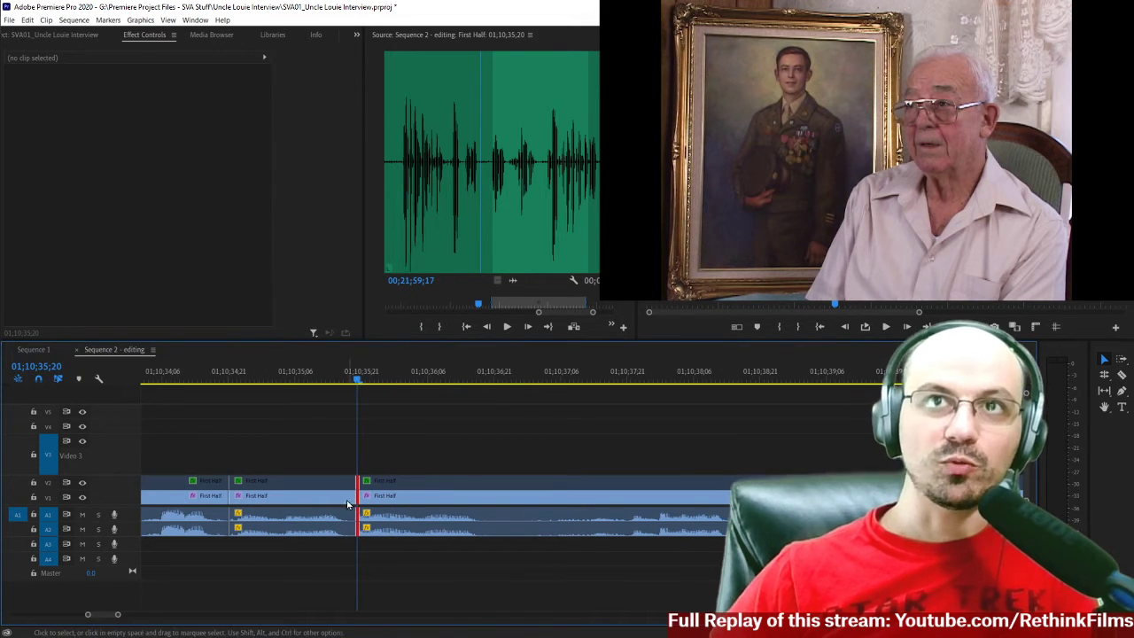
left_click(401, 452)
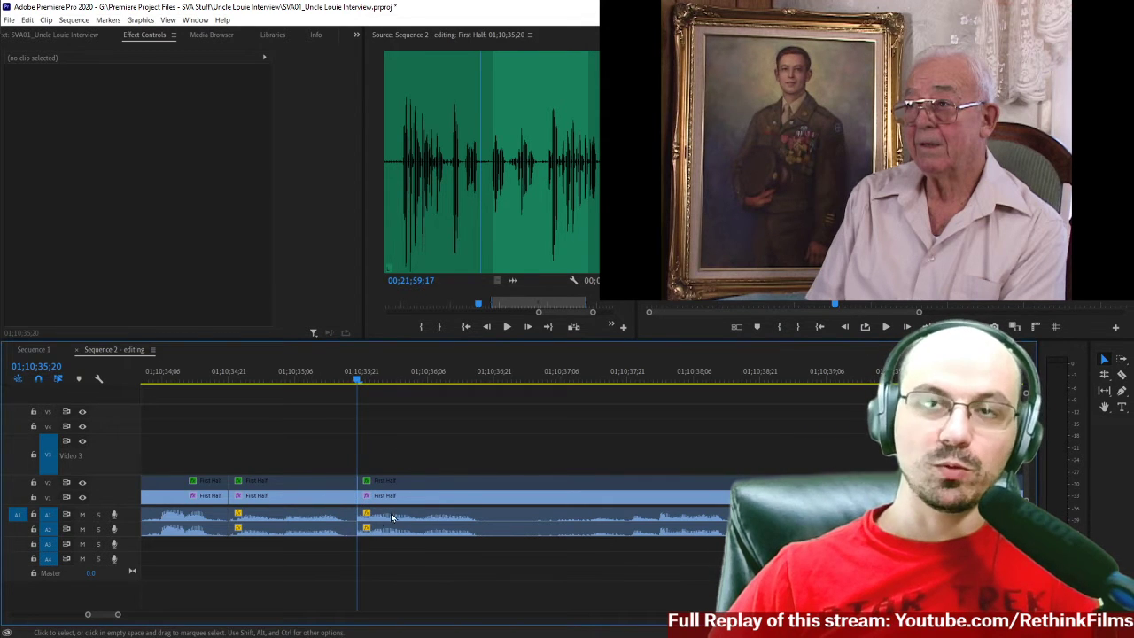
Select all clips from 01;10;35;20 onward and shift them to start at 01;10;36;03, opening a gap.
key("a")
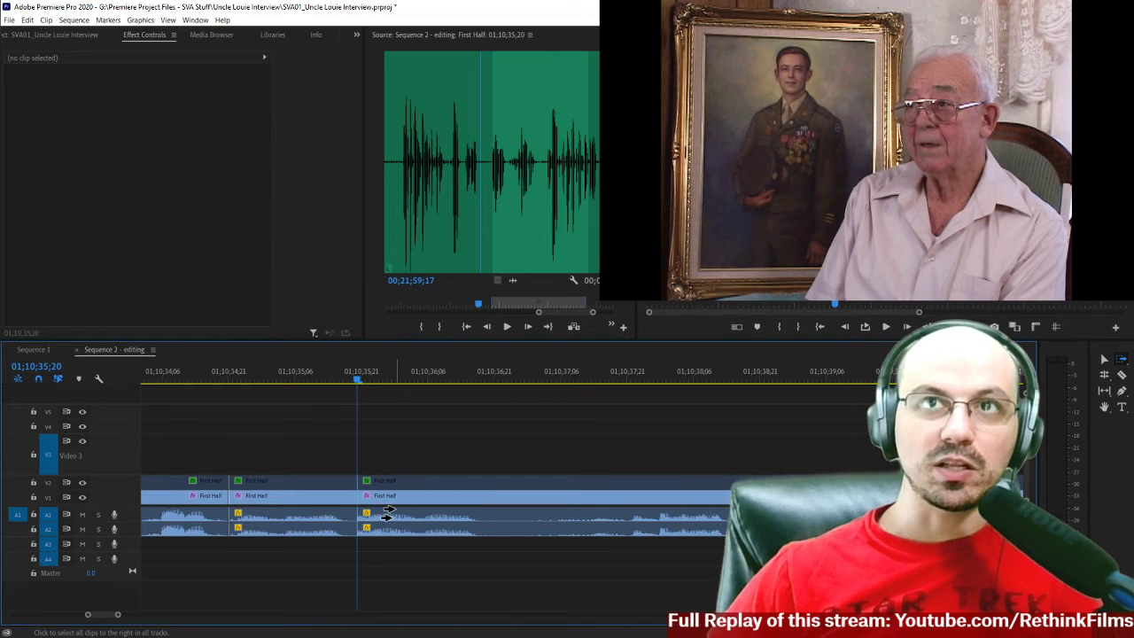
left_click(387, 513)
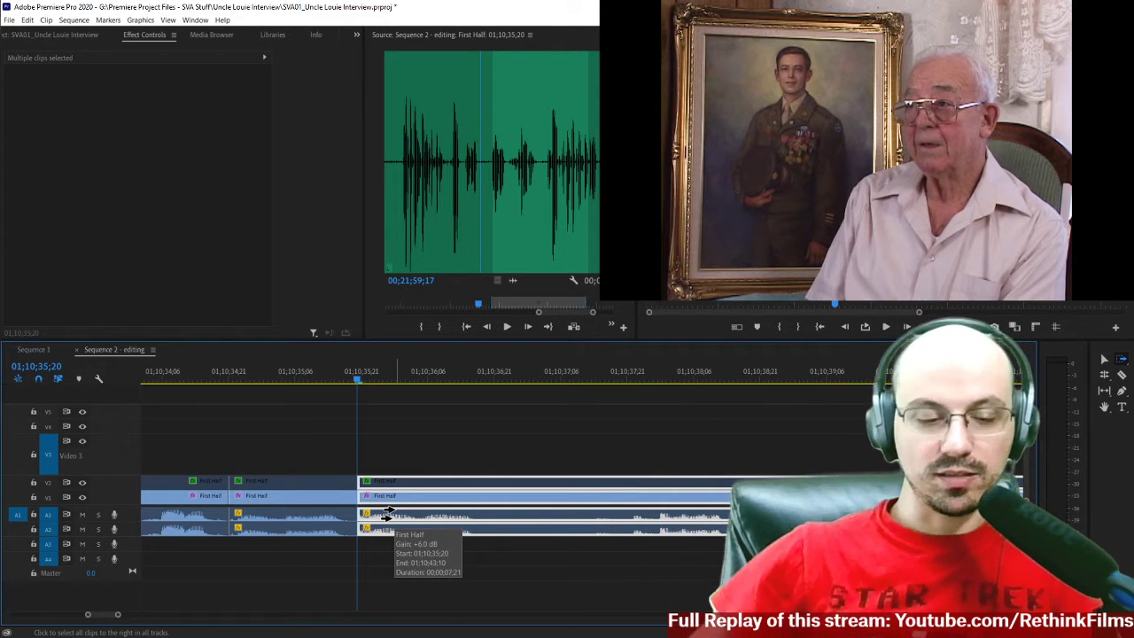
key("v")
scroll(386, 501, "down", 1)
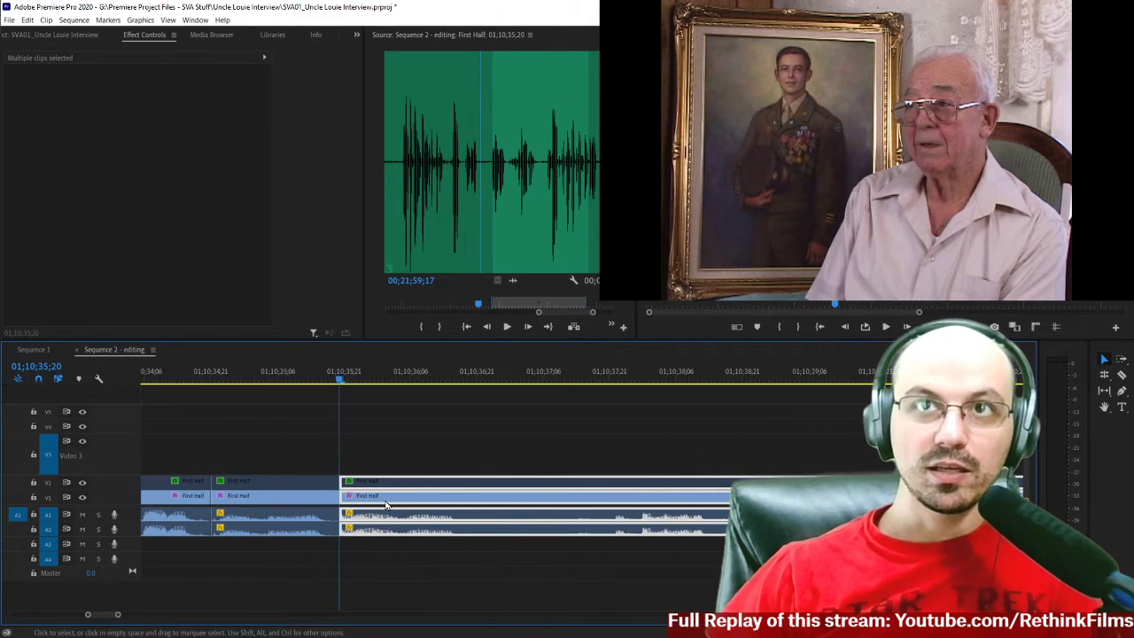
left_click_drag(359, 503, 414, 508)
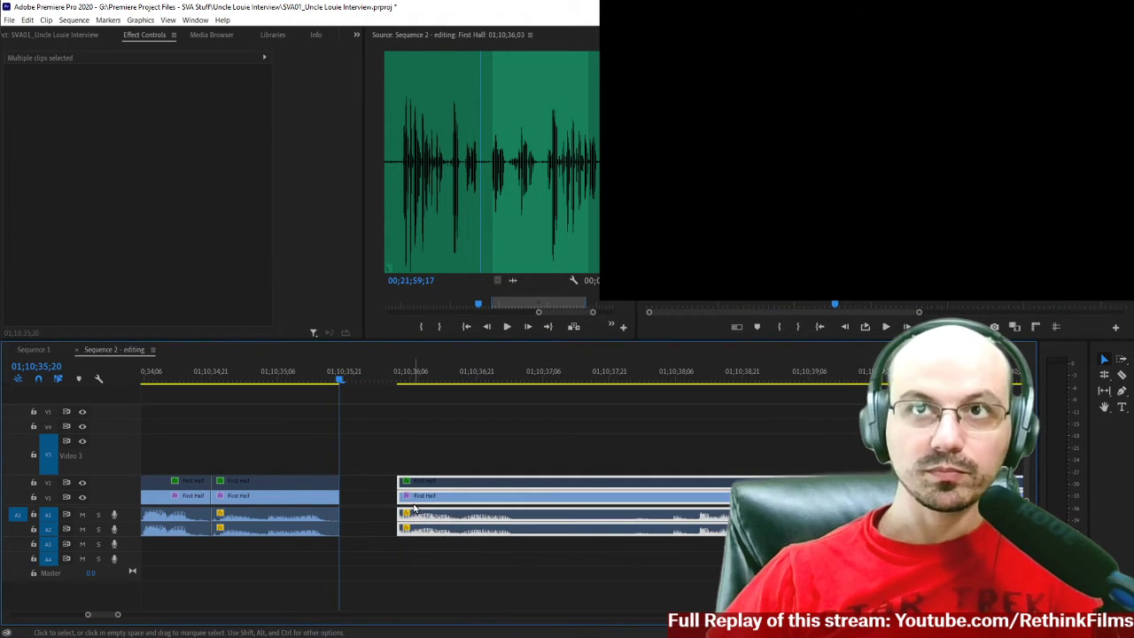
Extend the start of the interview clips after the gap back to 01;10;35;23 on the video and audio tracks.
left_click(388, 490)
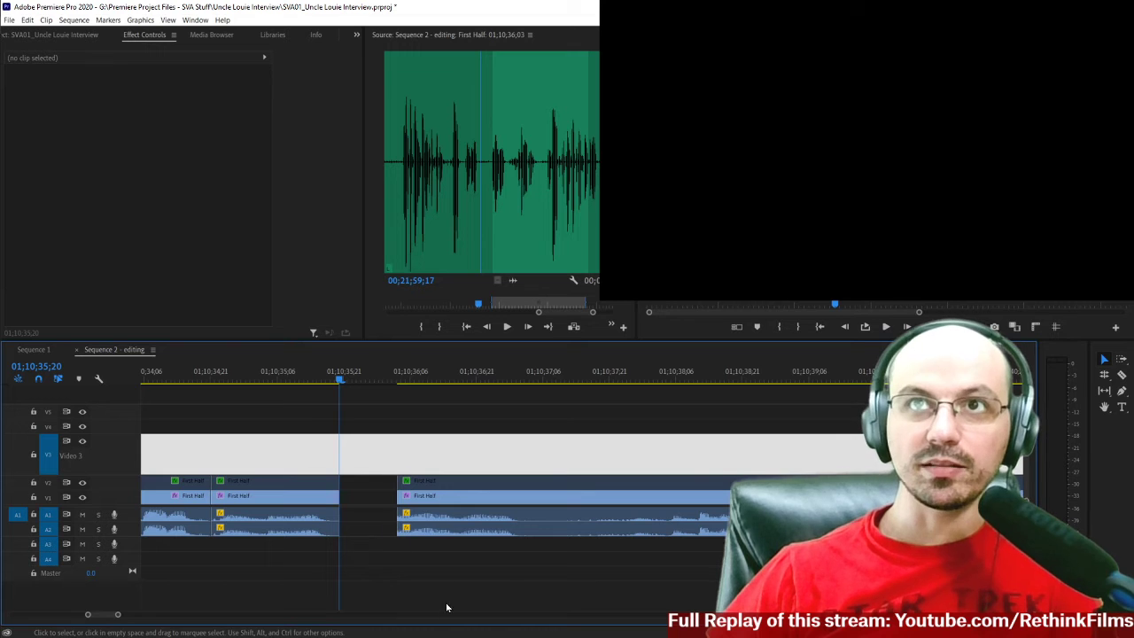
left_click_drag(365, 449, 403, 545)
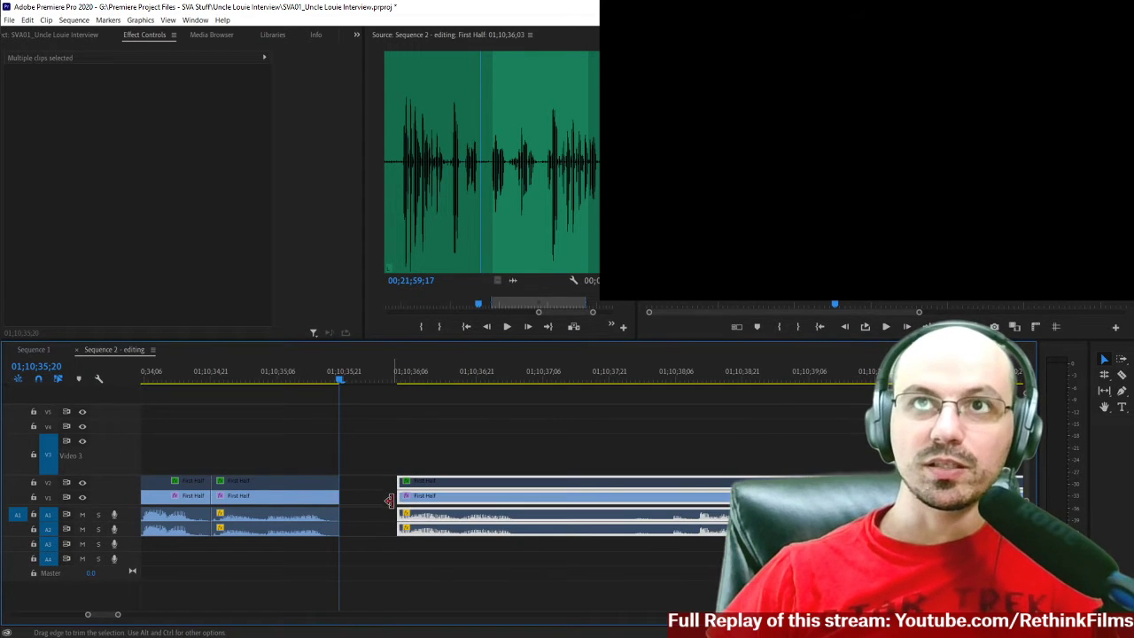
left_click_drag(385, 496, 342, 496)
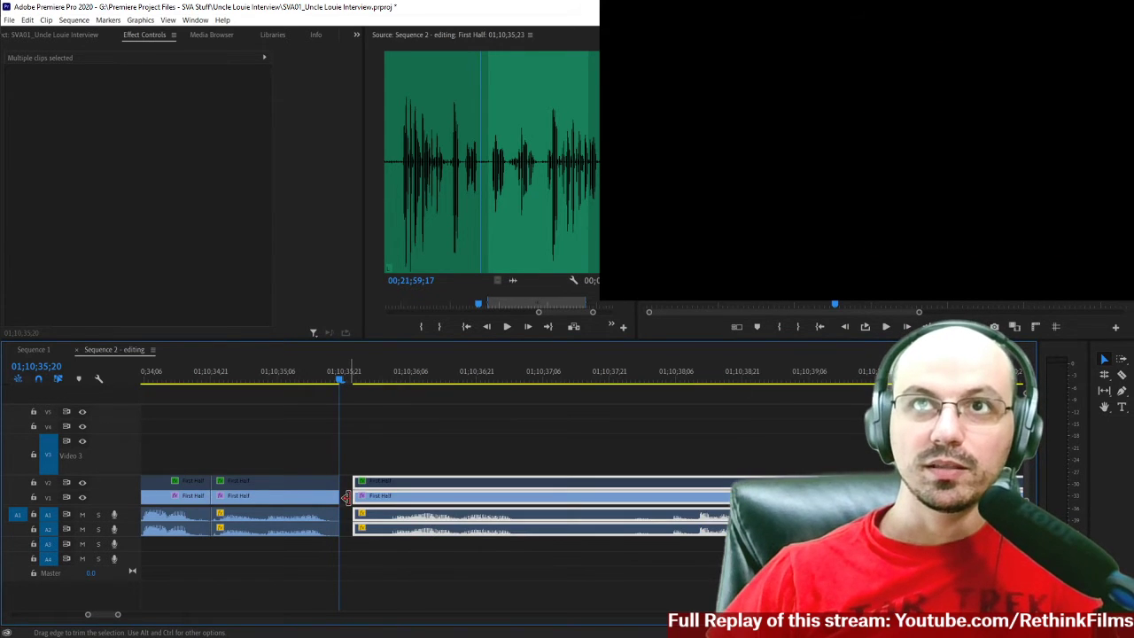
left_click(372, 398)
Listen to the extended clip start, split the clips at 01;10;36;01, and delete the short piece before the split.
left_click(365, 380)
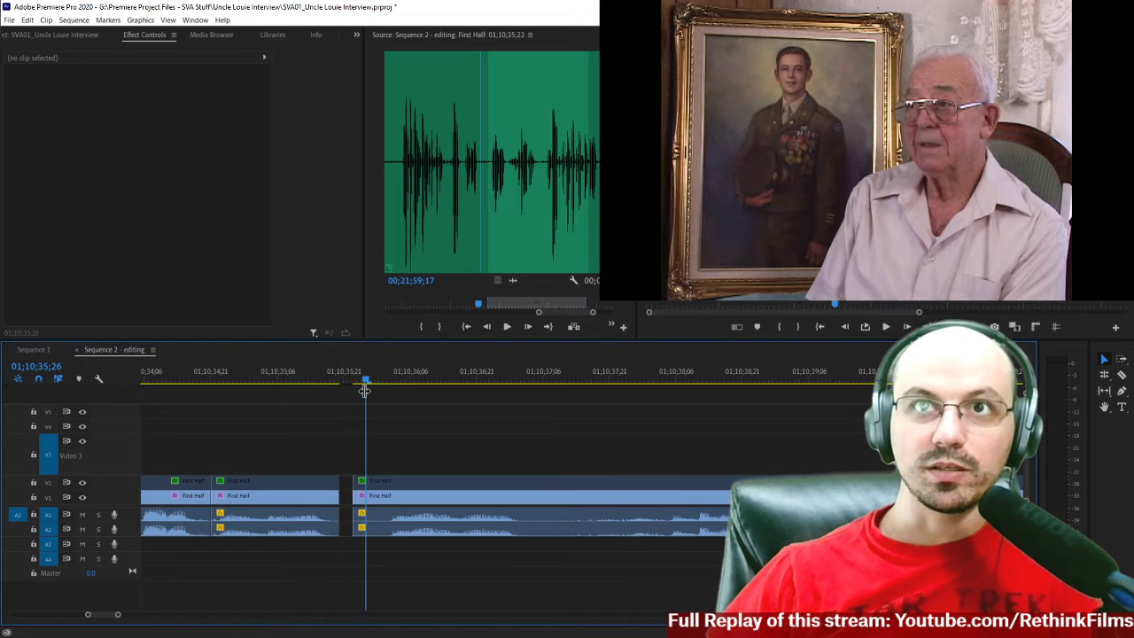
left_click_drag(359, 380, 387, 426)
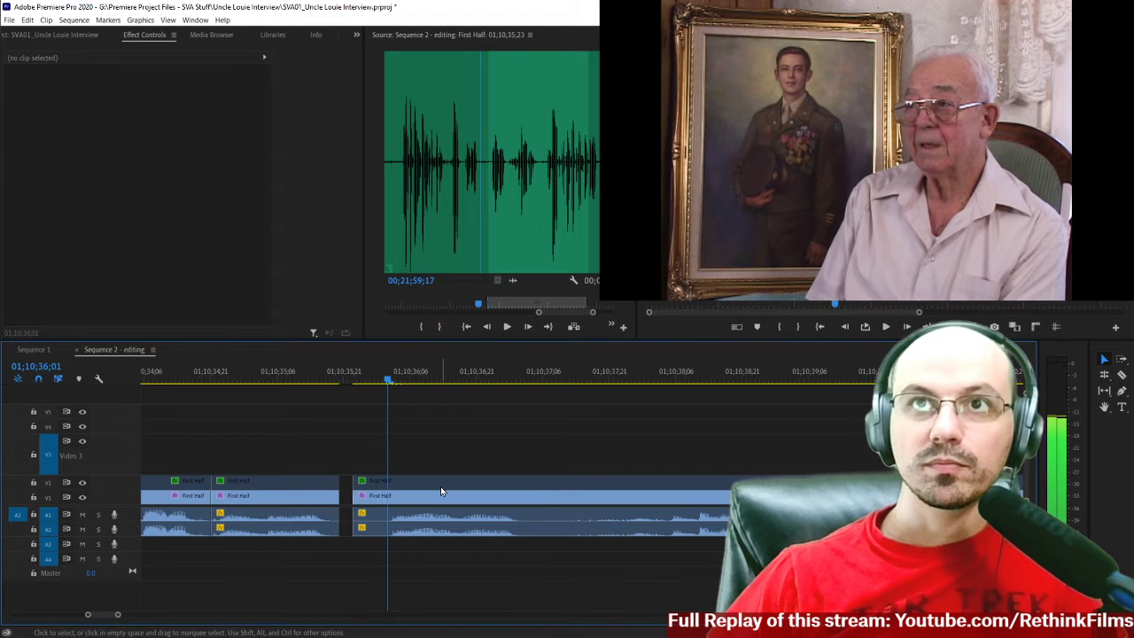
key("c")
left_click(390, 498, "shift")
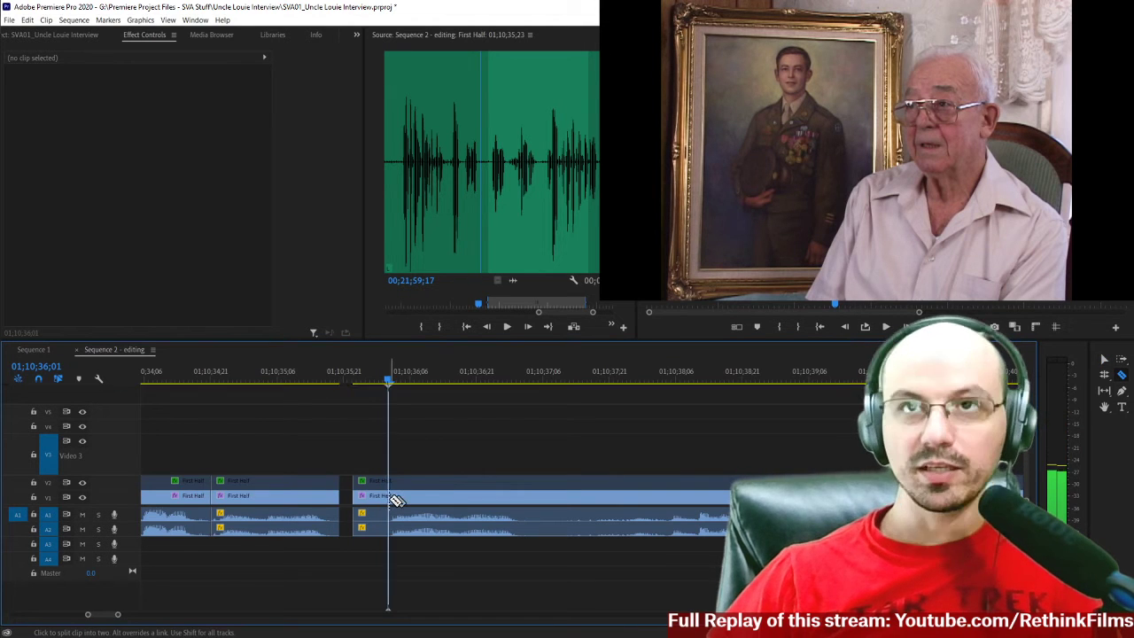
key("v")
left_click(358, 489)
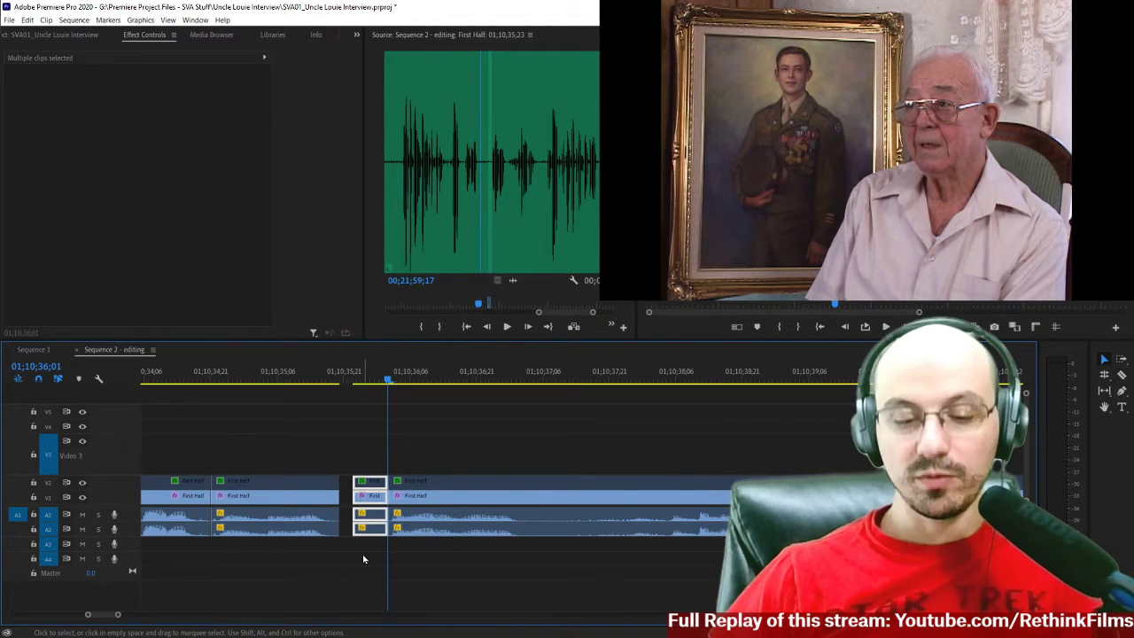
key("Delete")
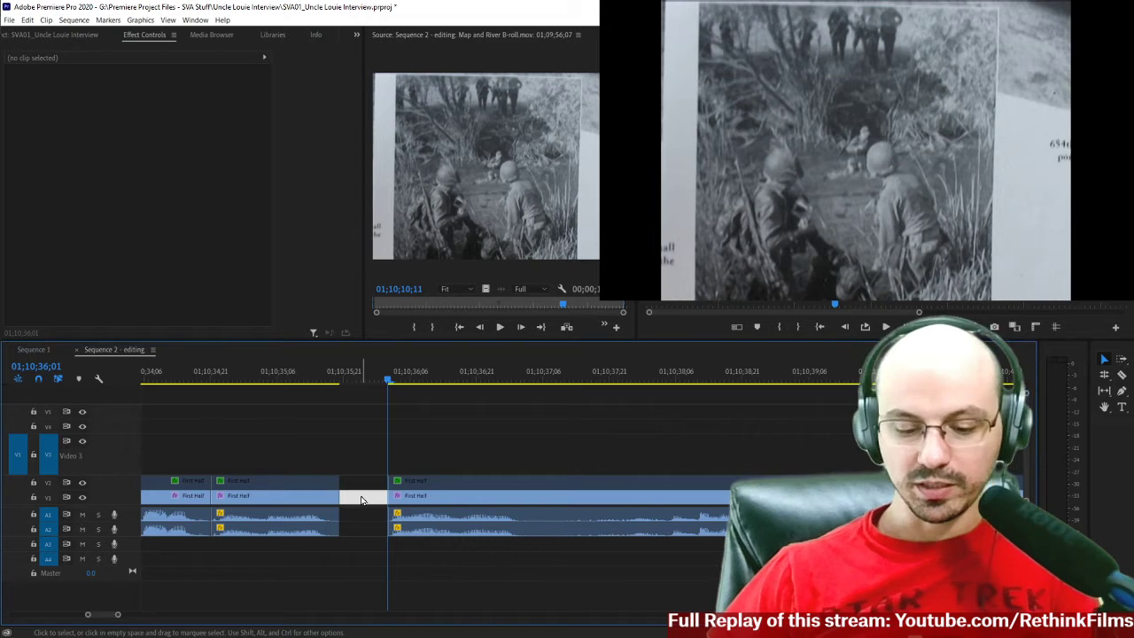
Close the gap after the clips ending at 01;10;35;20 and listen to the join from 01;10;35;00.
key("Delete")
left_click_drag(324, 379, 251, 381)
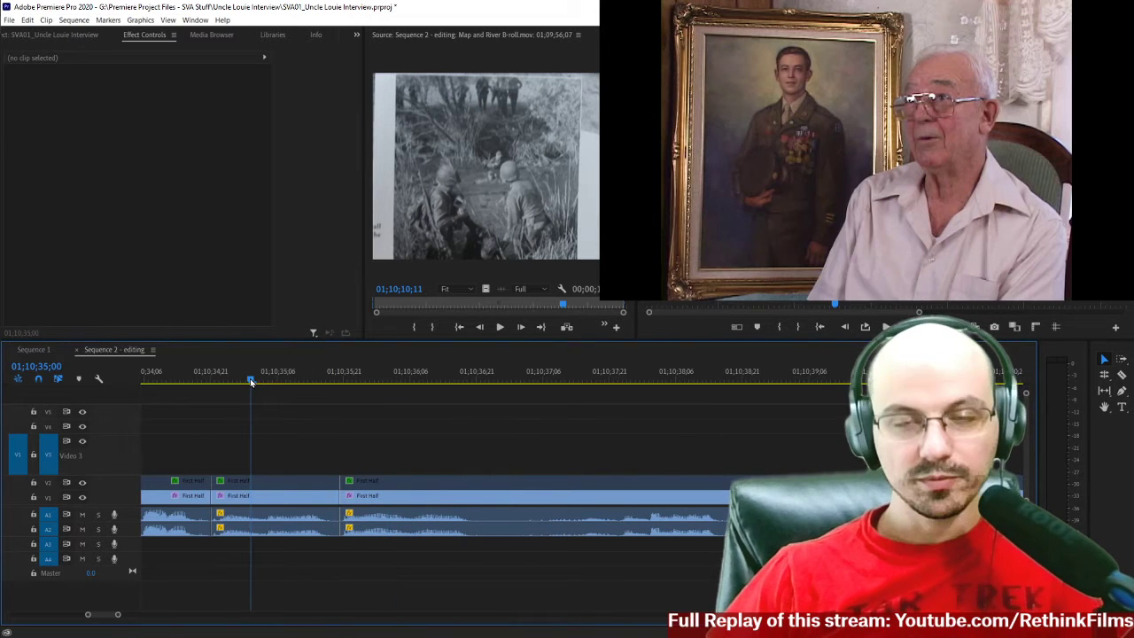
key("space")
key("space")
left_click(256, 382)
key("space")
key("space")
scroll(327, 448, "up", 3)
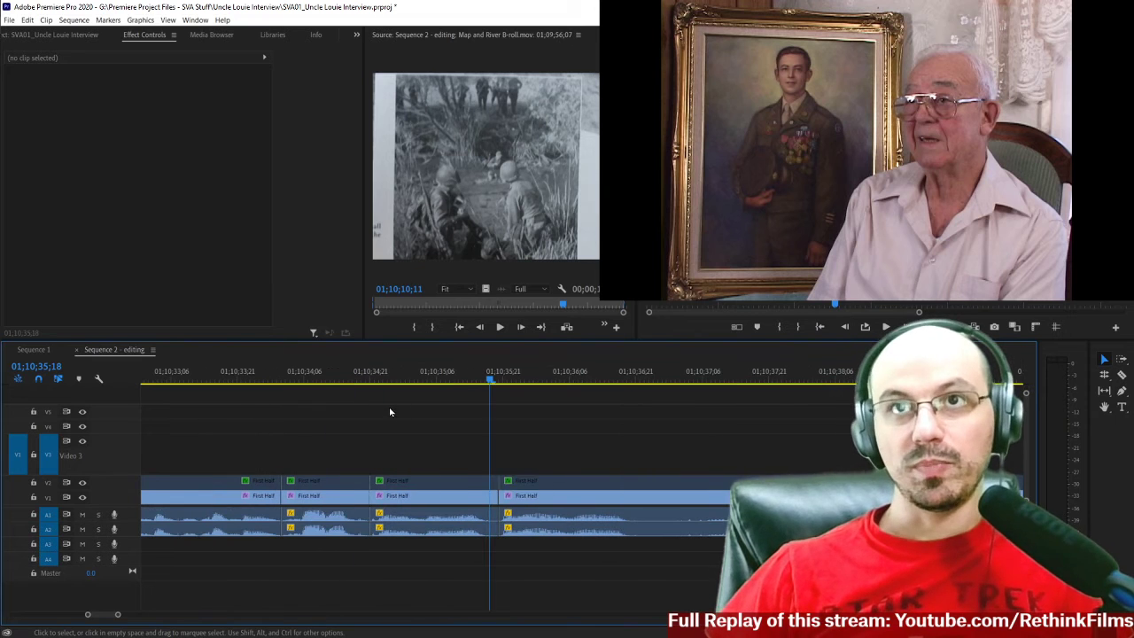
Play the short phrases from before 01;10;34;02 through 01;10;35;14 to check how they join.
key("minus")
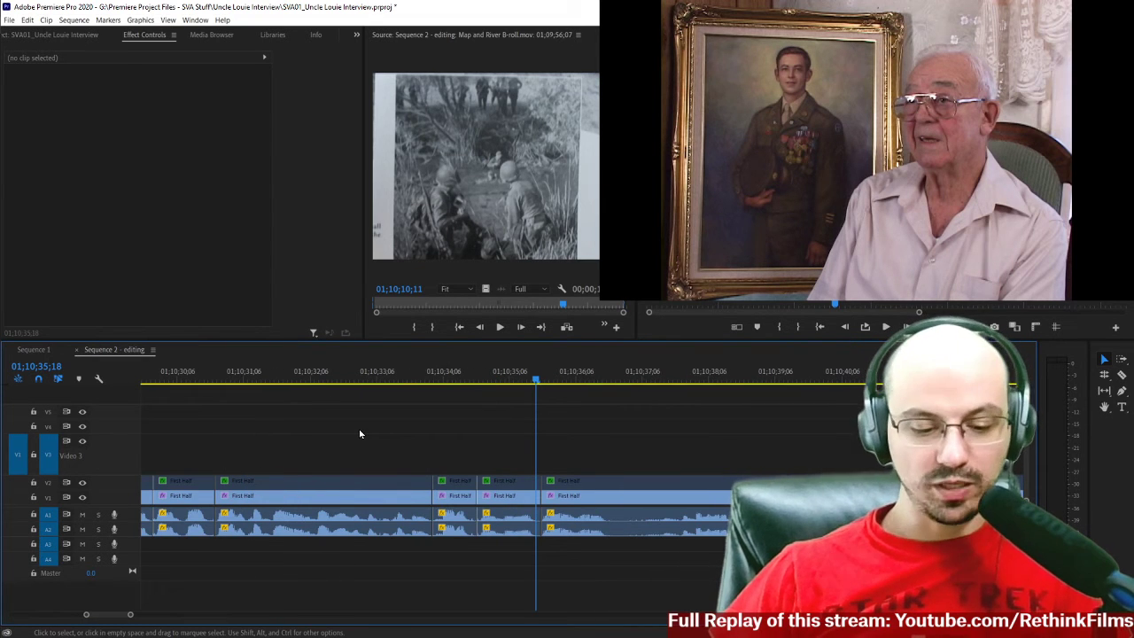
left_click(430, 383)
key("space")
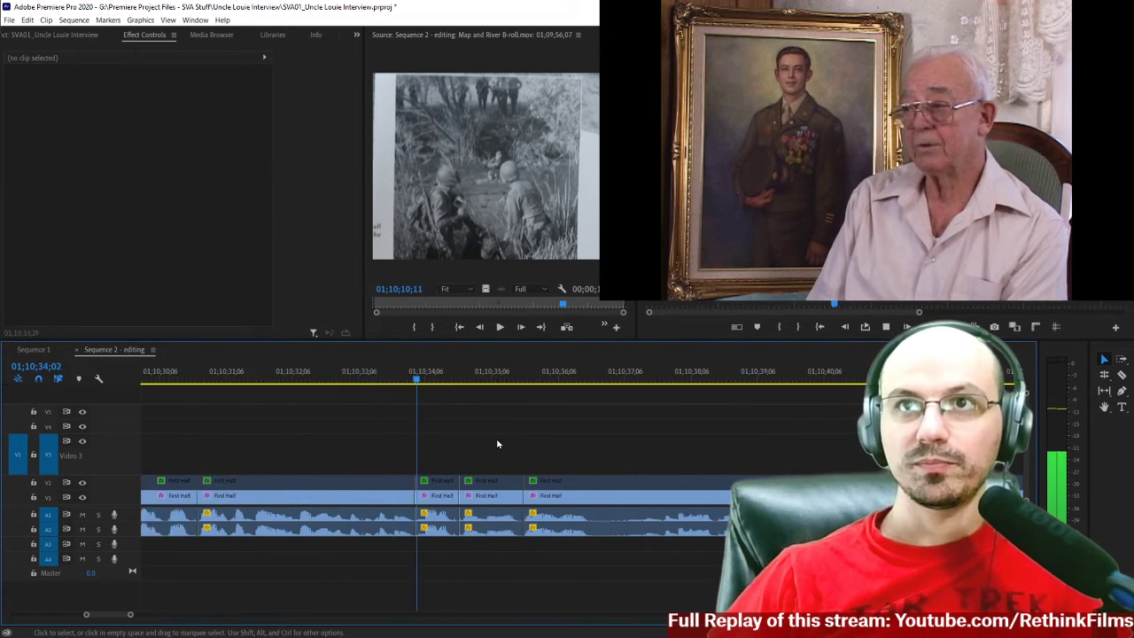
left_click(369, 379)
key("equal")
scroll(537, 448, "down", 5)
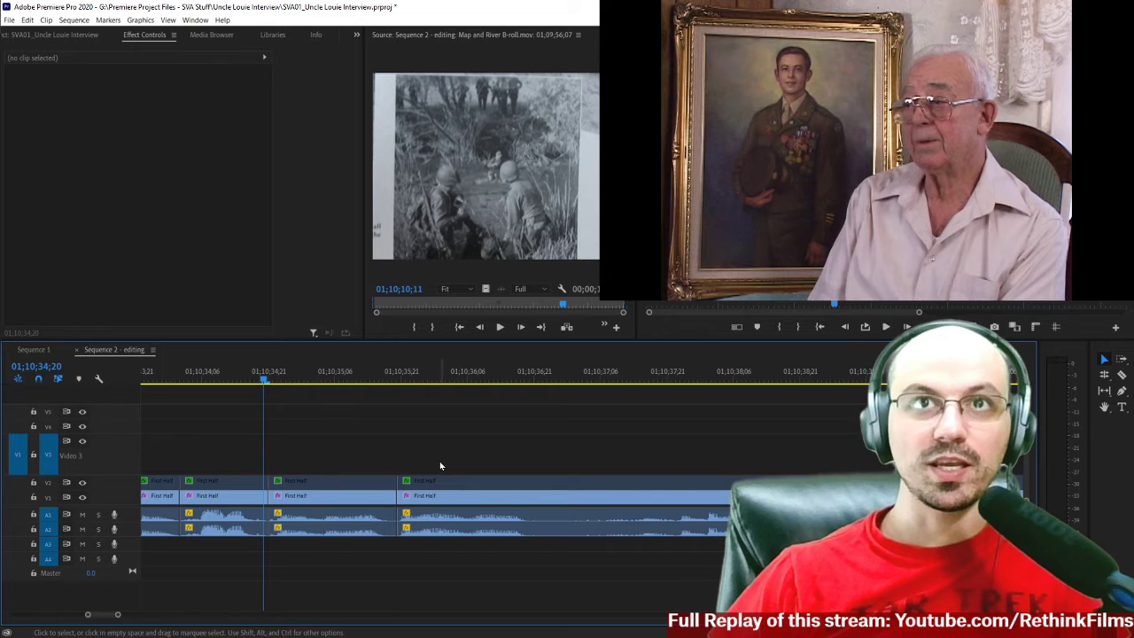
key("space")
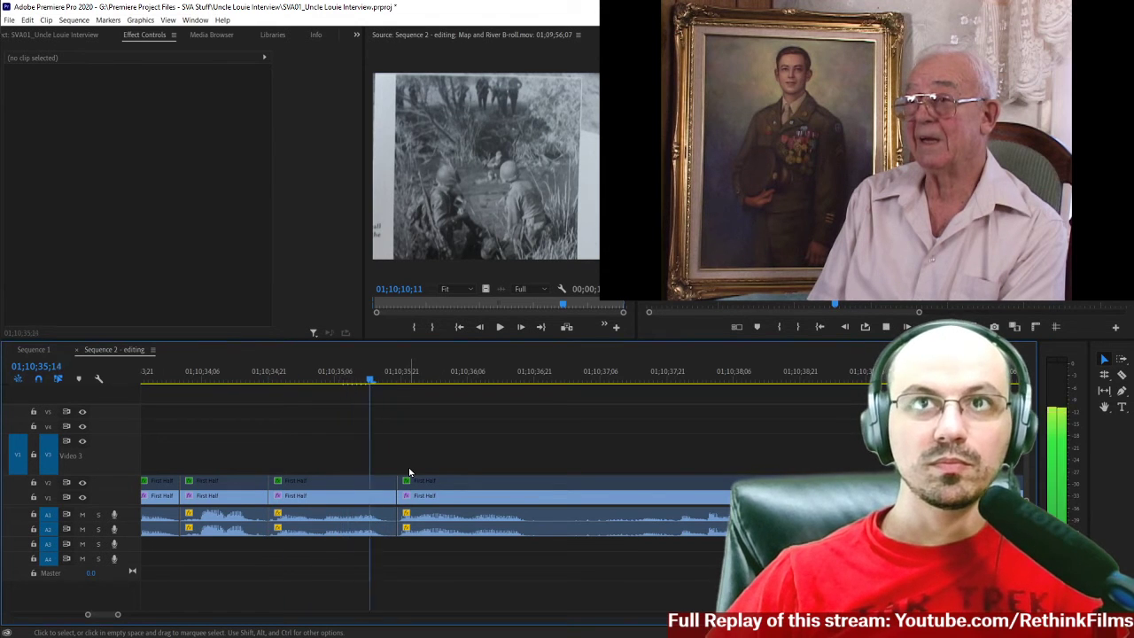
left_click(312, 379)
scroll(322, 385, "up", 4)
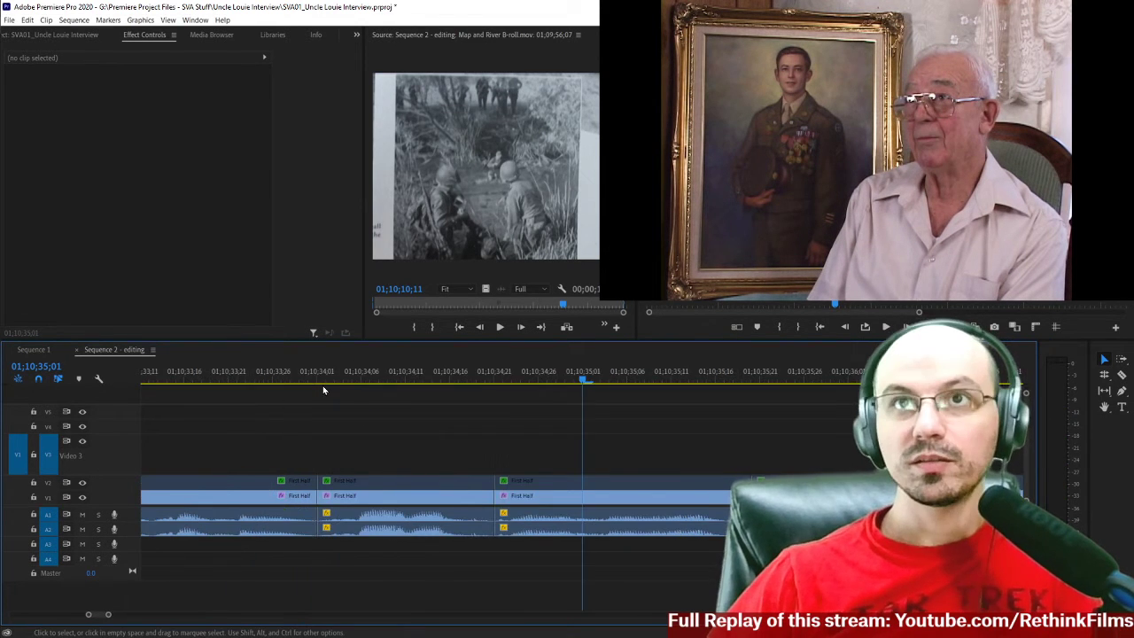
Increase the height of audio tracks A1 and A2, and listen to the phrases up to 01;10;35;10.
double_click(135, 533)
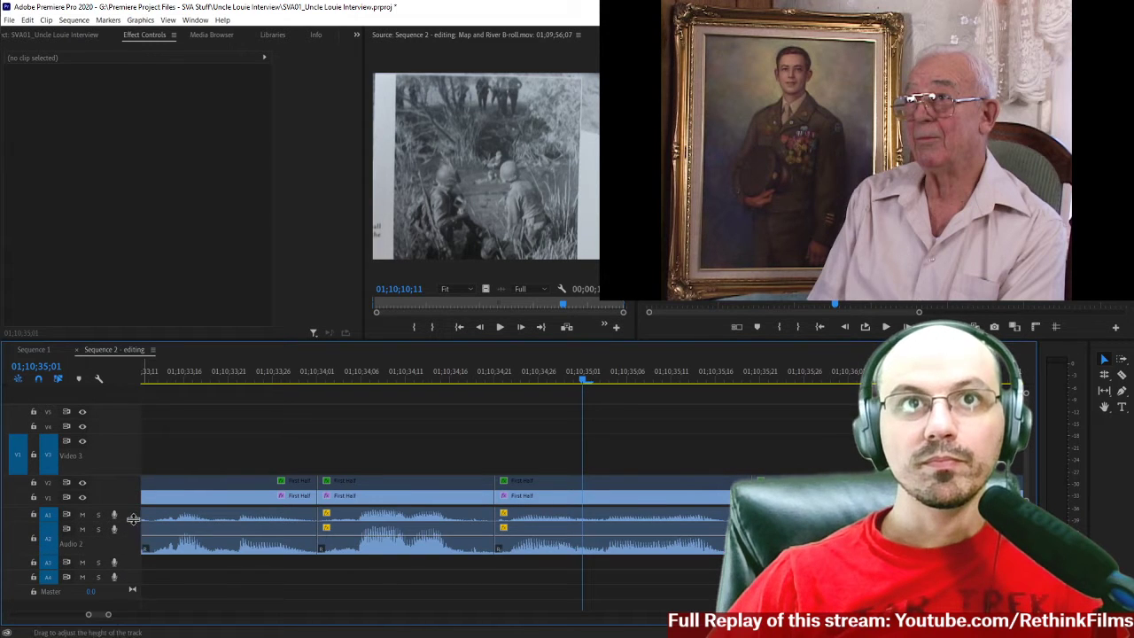
left_click_drag(133, 518, 124, 531)
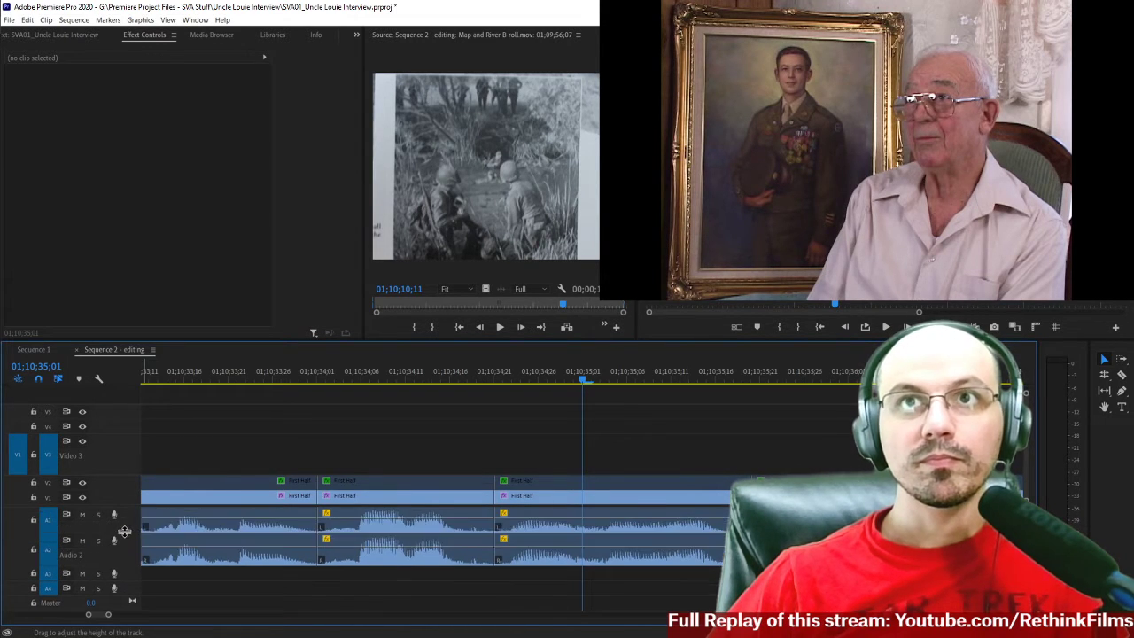
left_click(320, 382)
key("space")
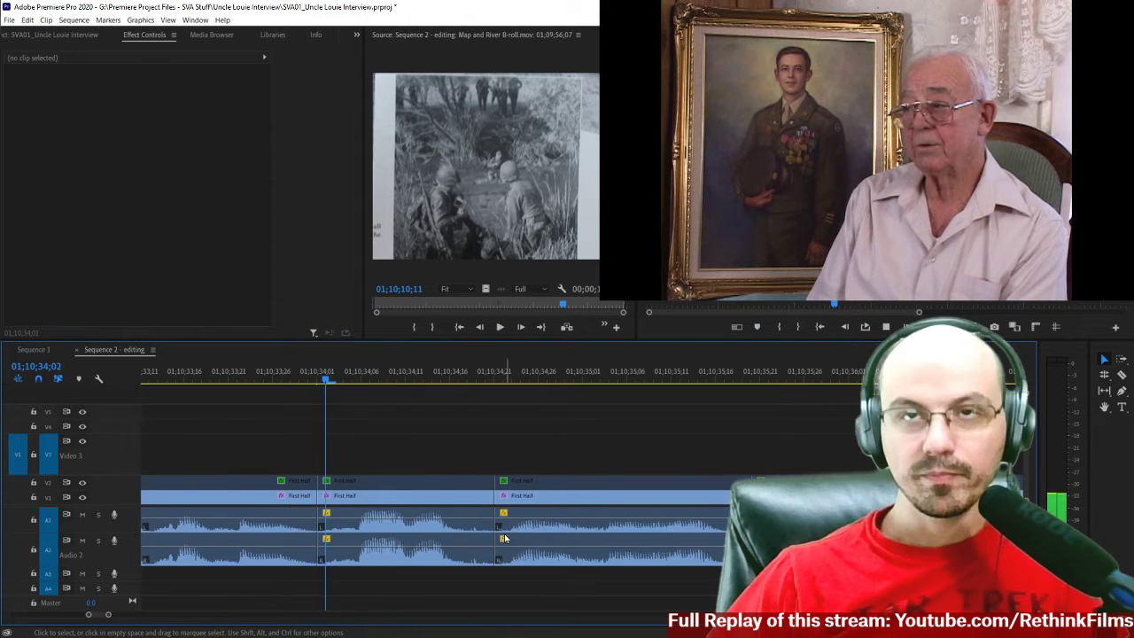
key("space")
left_click_drag(443, 385, 540, 506)
left_click_drag(434, 385, 485, 408)
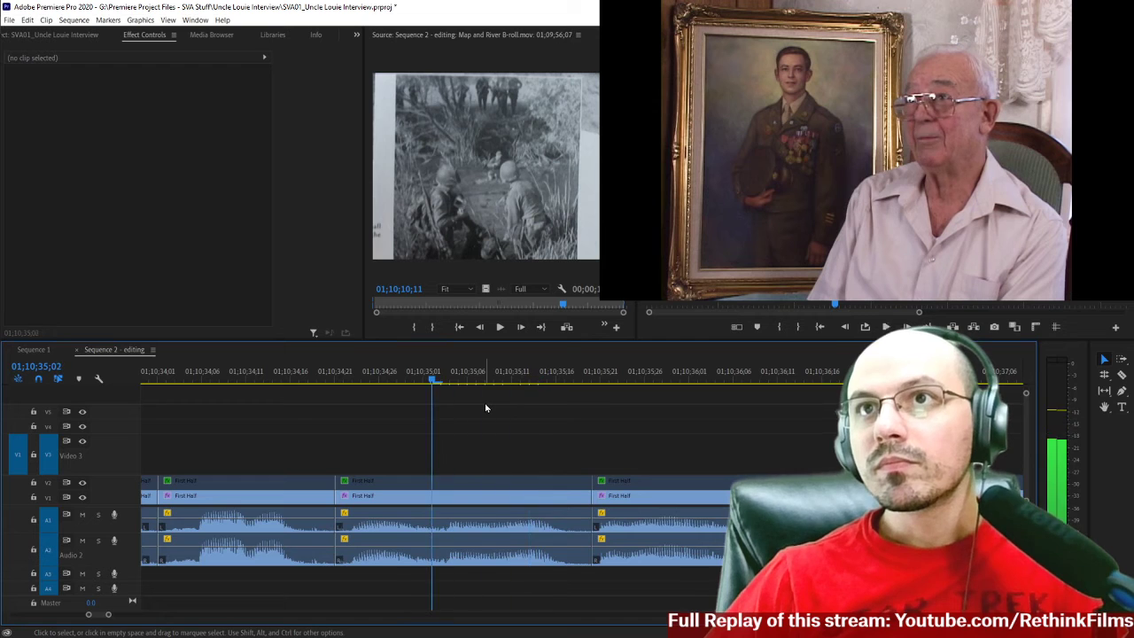
key("space")
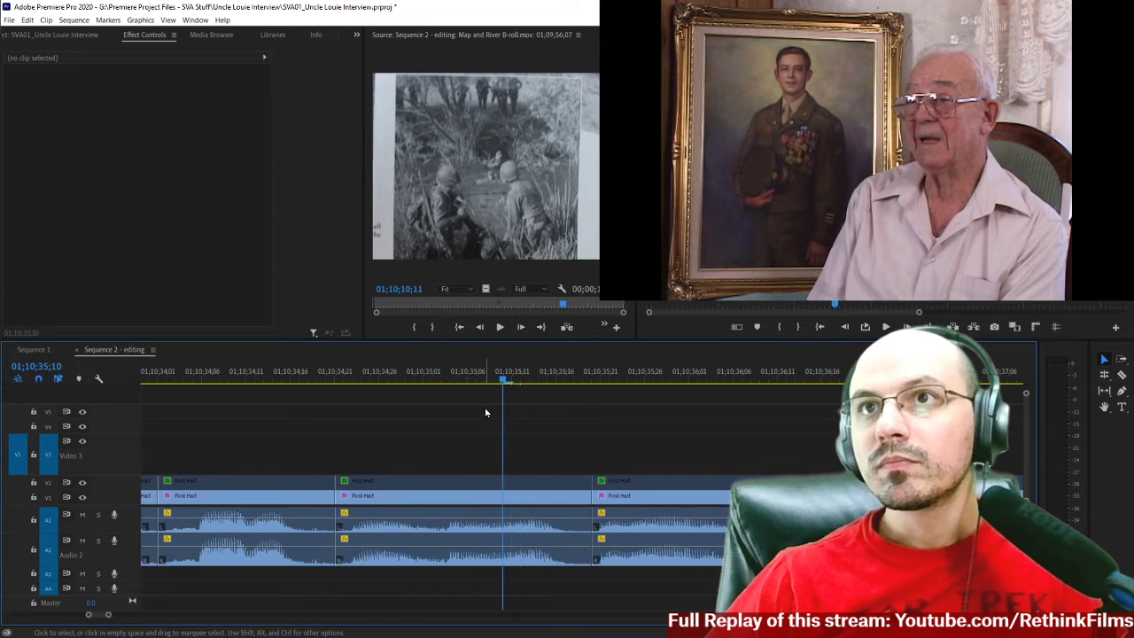
Split the interview clips on all tracks at 01;10;35;10 and delete the piece between the split and the next cut.
key("c")
left_click(503, 506)
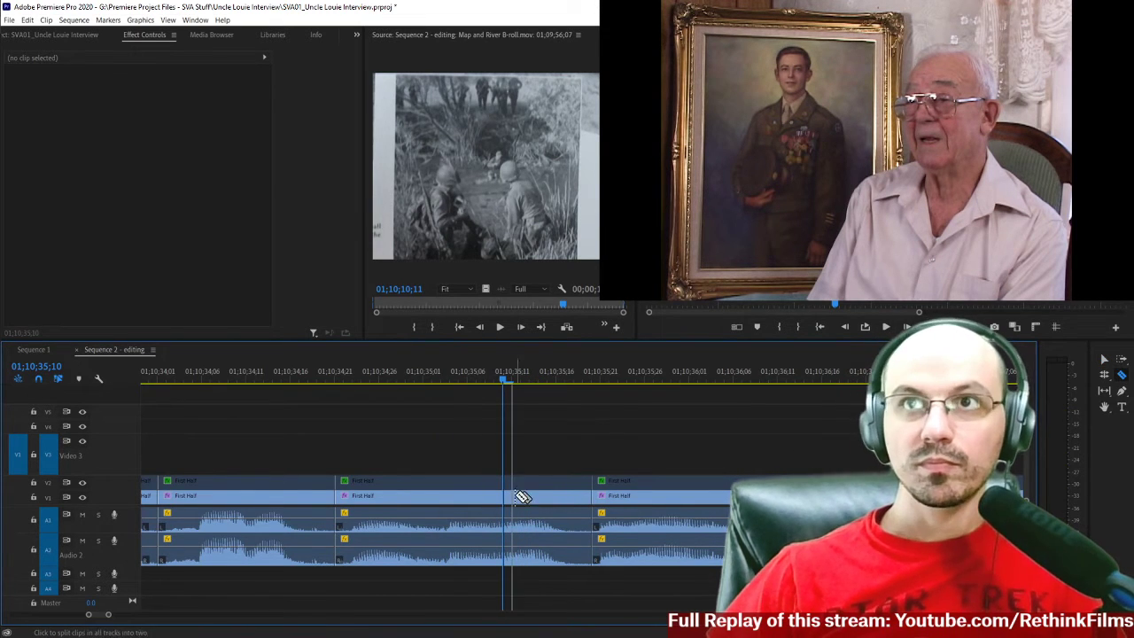
key("v")
left_click_drag(550, 428, 535, 570)
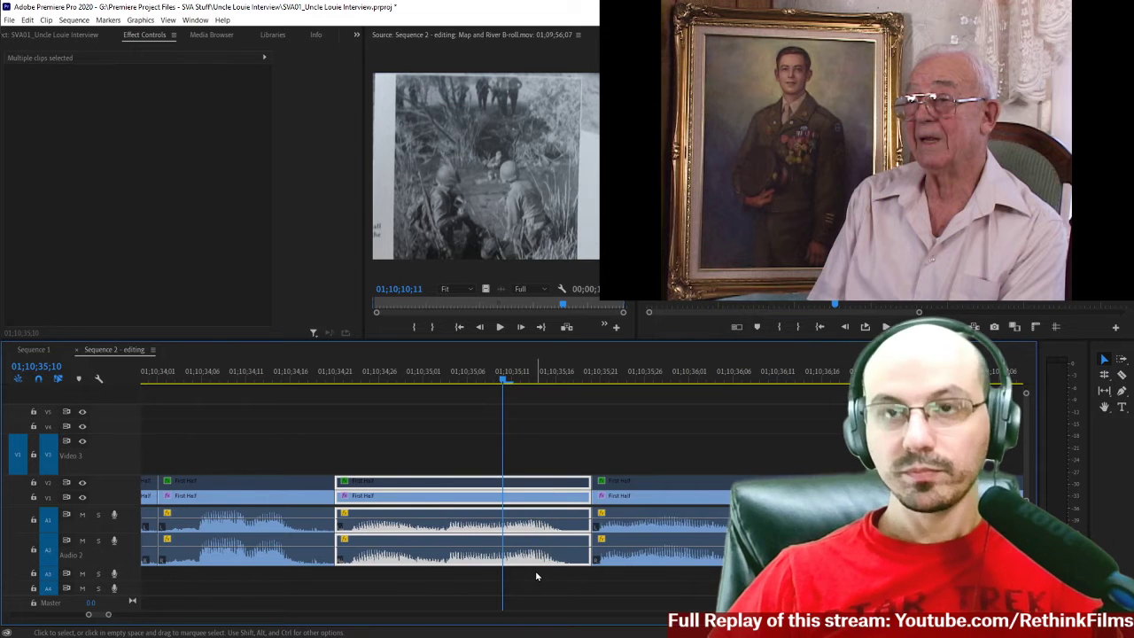
key("c")
left_click(503, 523)
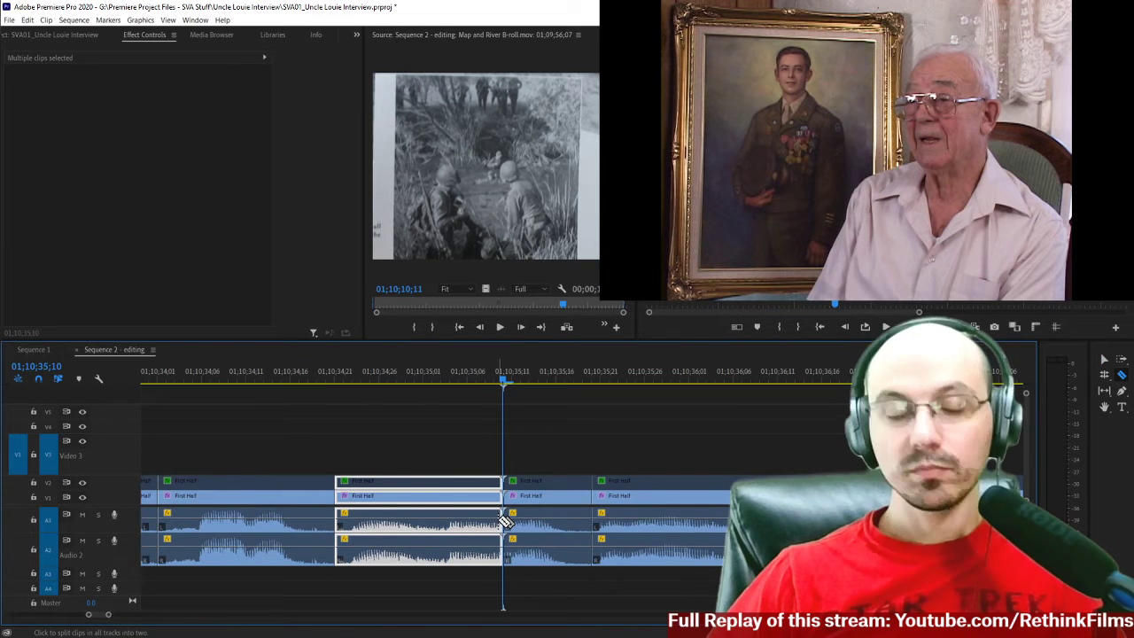
key("v")
left_click_drag(544, 429, 541, 603)
key("Delete")
Listen across the gap after 01;10;35;10 and close it.
left_click(423, 377)
key("space")
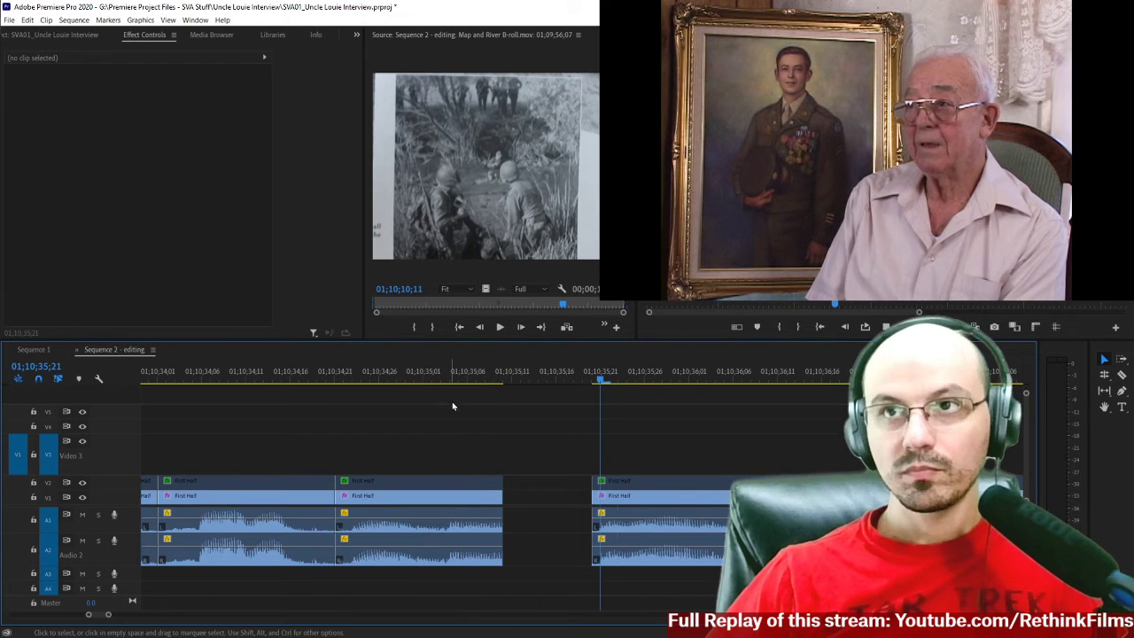
left_click(535, 502)
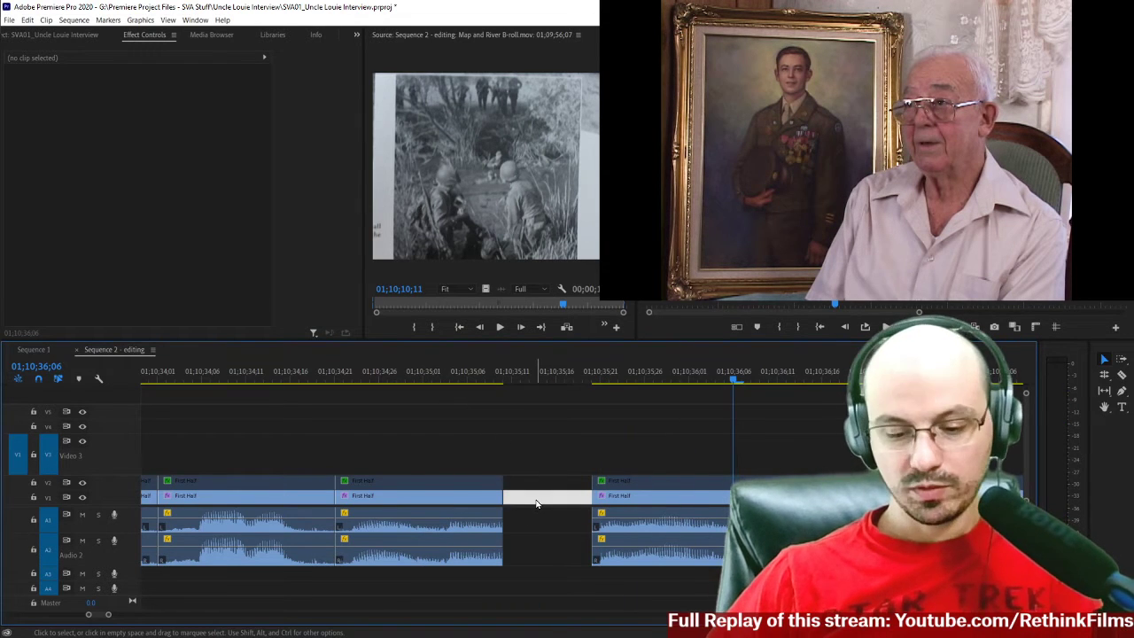
key("Delete")
Apply the default Constant Power transition to the A1 cut at 01;10;35;10 with a duration of 1 frame.
right_click(500, 530)
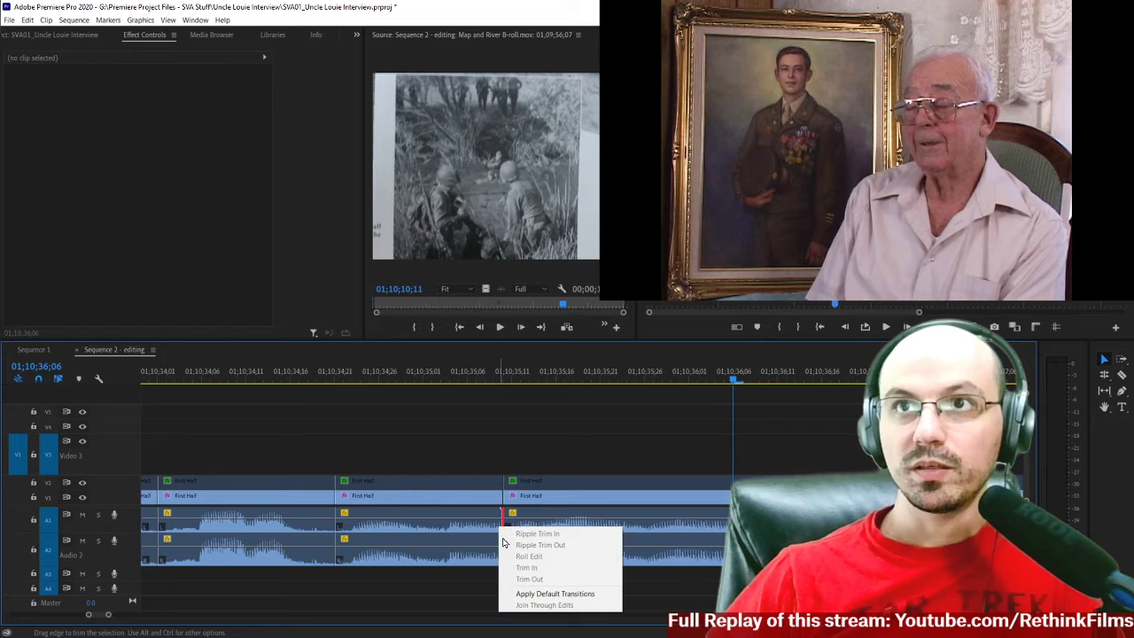
left_click(555, 593)
left_click(485, 529)
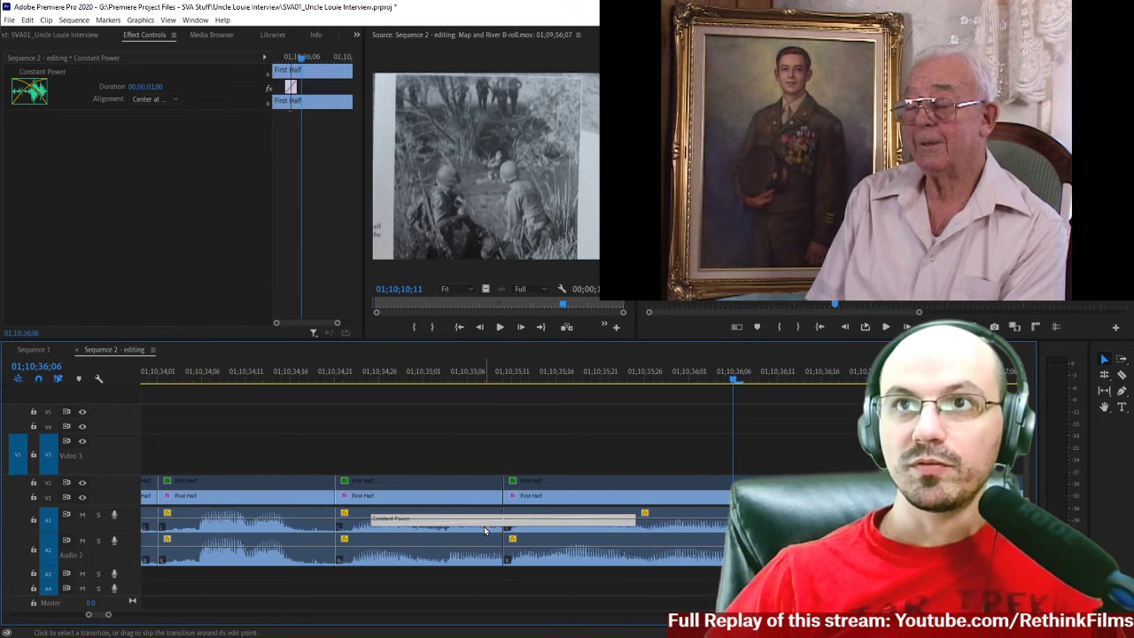
right_click(484, 530)
left_click(499, 542)
type("2")
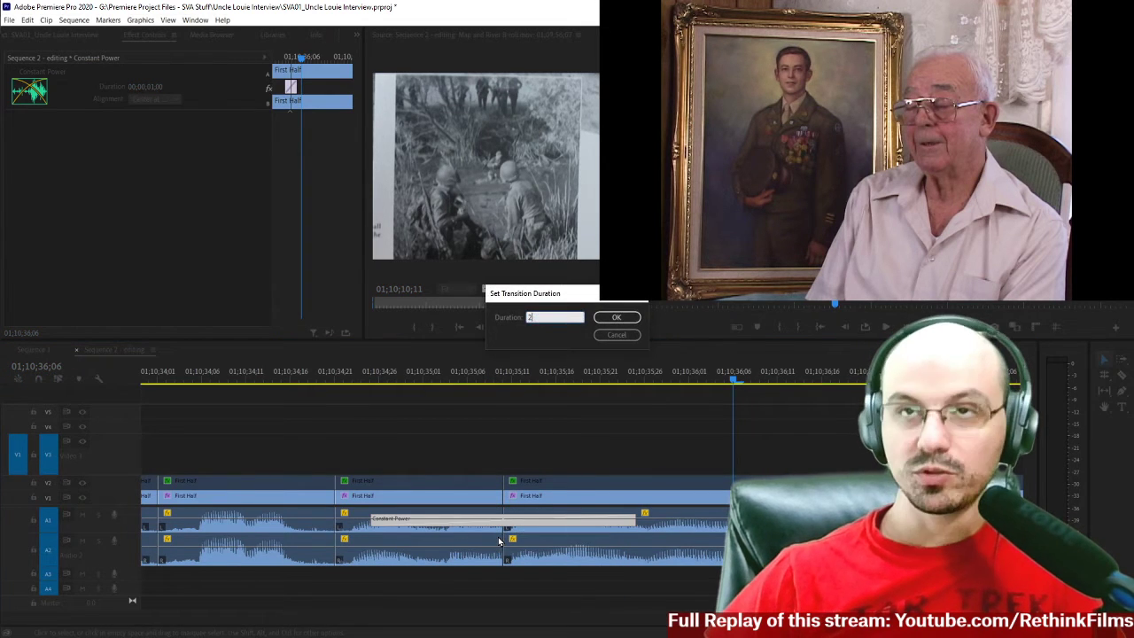
key("Return")
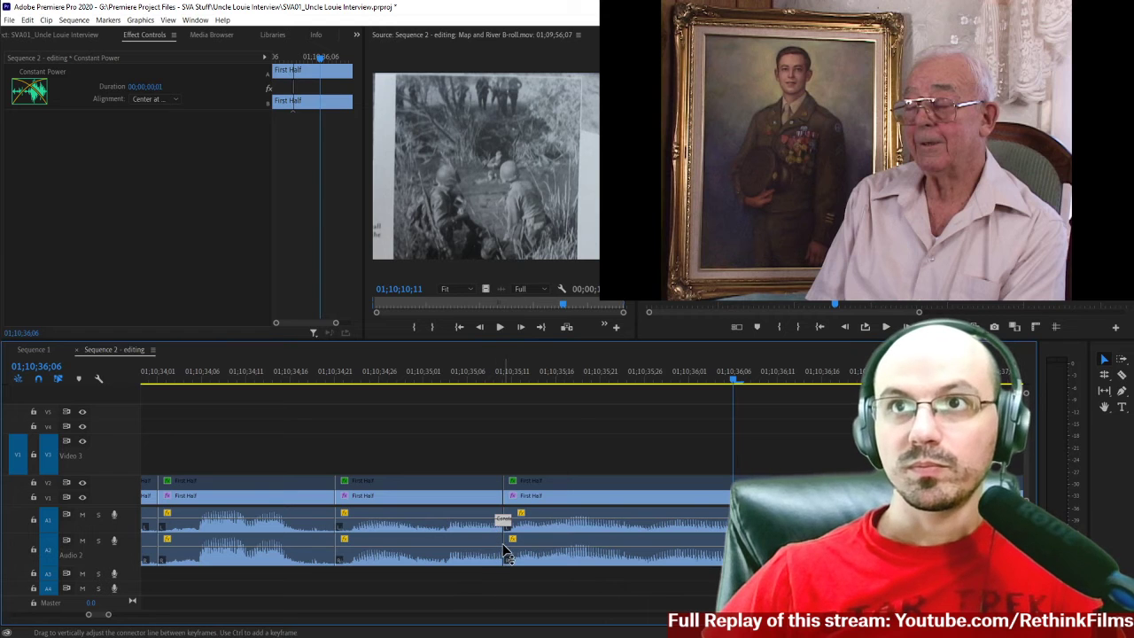
Apply the default Constant Power transition to the A2 cut at 01;10;35;10 with a duration of 1 frame.
left_click(506, 550)
left_click(498, 556)
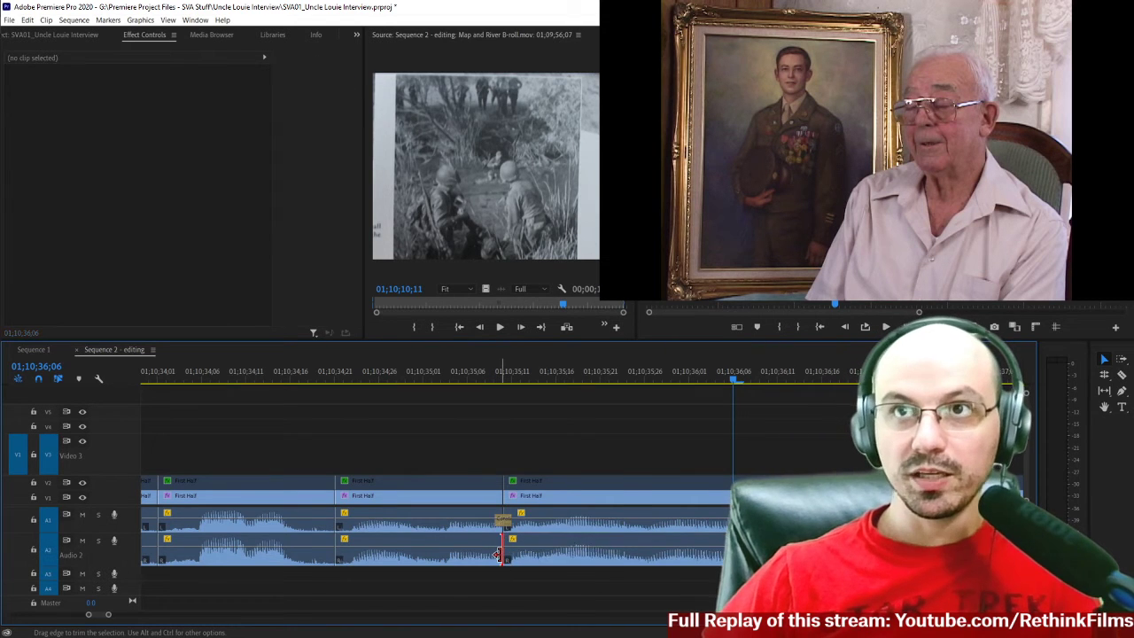
right_click(498, 554)
left_click(518, 541)
left_click(483, 554)
right_click(483, 554)
left_click(503, 561)
type("1")
key("Return")
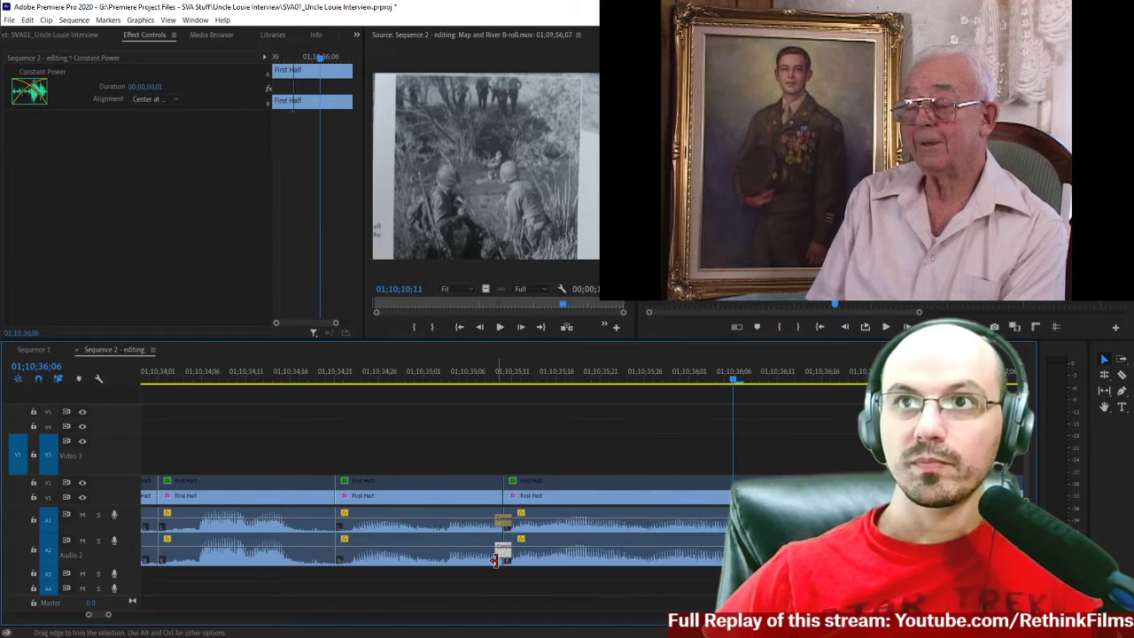
Listen to the phrases before and after the crossfaded join at 01;10;35;10.
left_click(252, 379)
key("space")
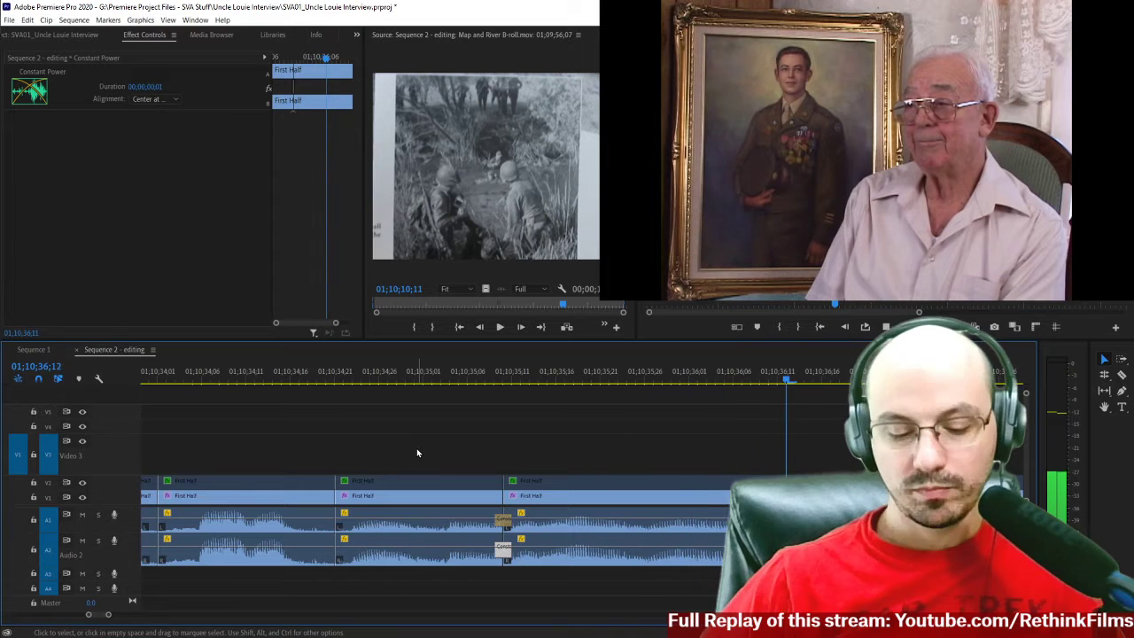
left_click(468, 379)
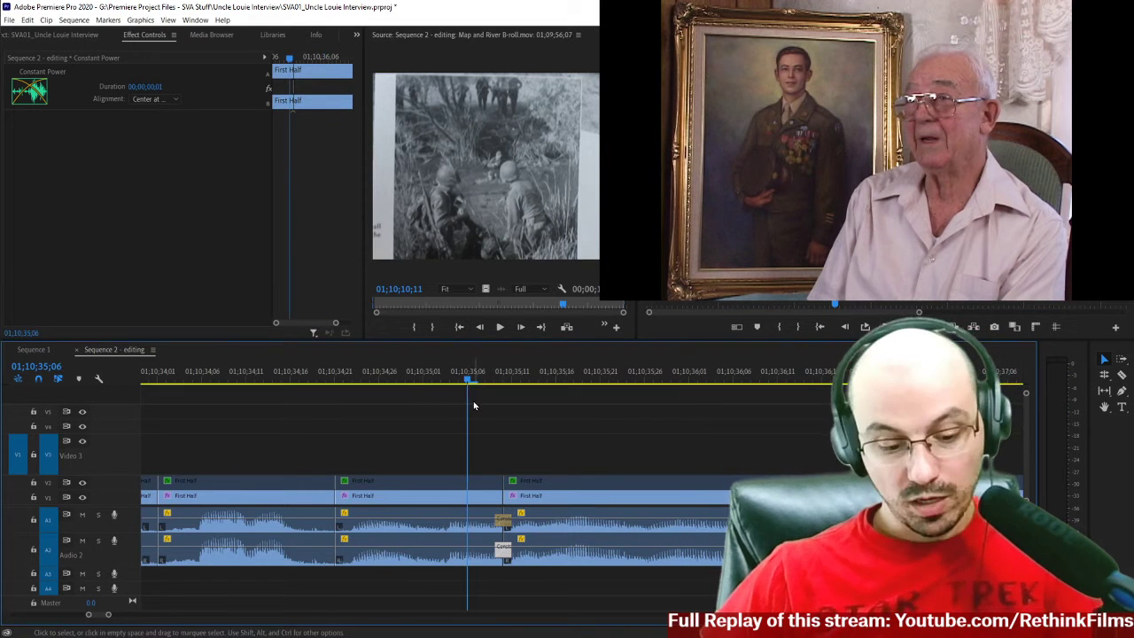
key("space")
Play past the crossfaded join and split the interview clips at 01;10;35;26.
key("space")
left_click(481, 379)
key("space")
key("Left")
key("Left")
key("c")
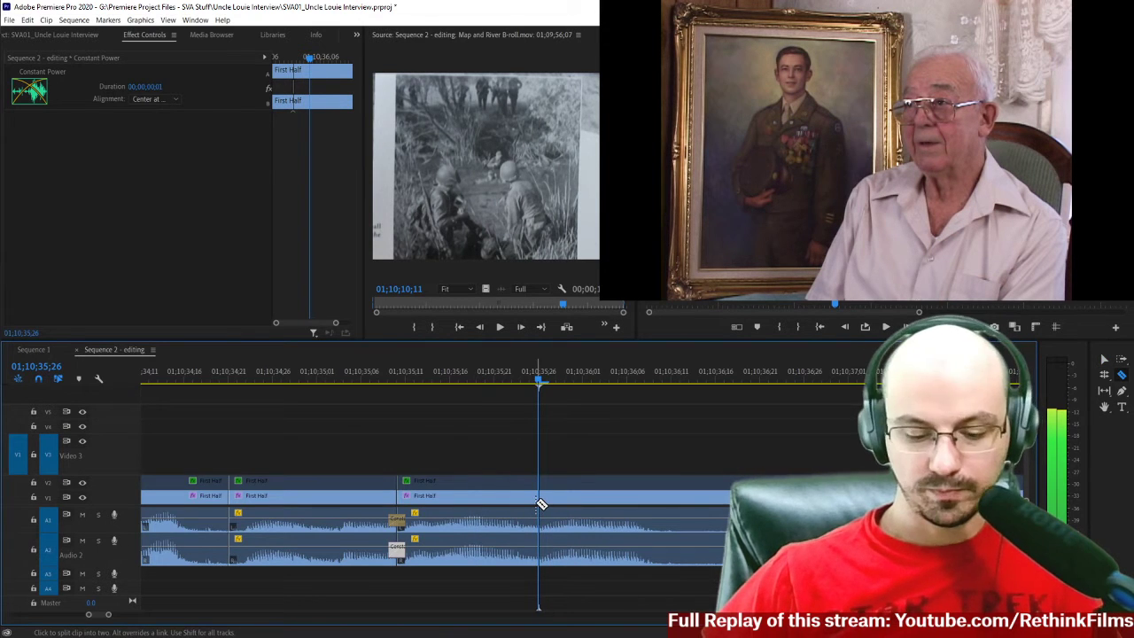
left_click(540, 503)
Listen to the speech after the 01;10;35;26 split and place the playhead at 01;10;37;13, before the next words.
scroll(619, 472, "down", 3)
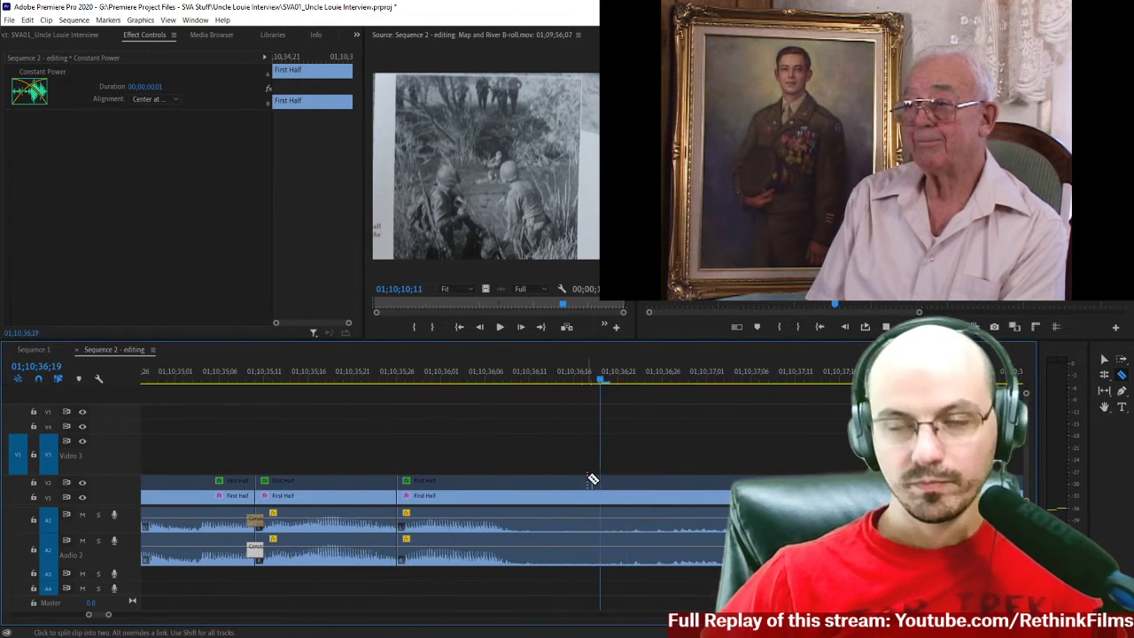
scroll(654, 470, "down", 3)
key("space")
left_click_drag(569, 372, 698, 395)
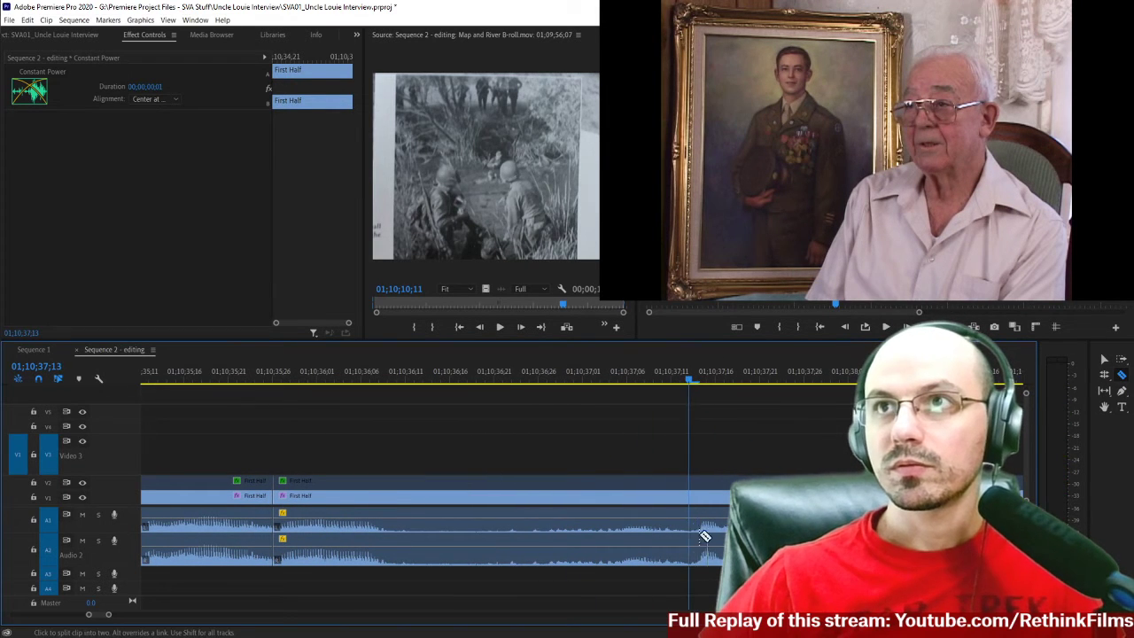
left_click(688, 500, "shift")
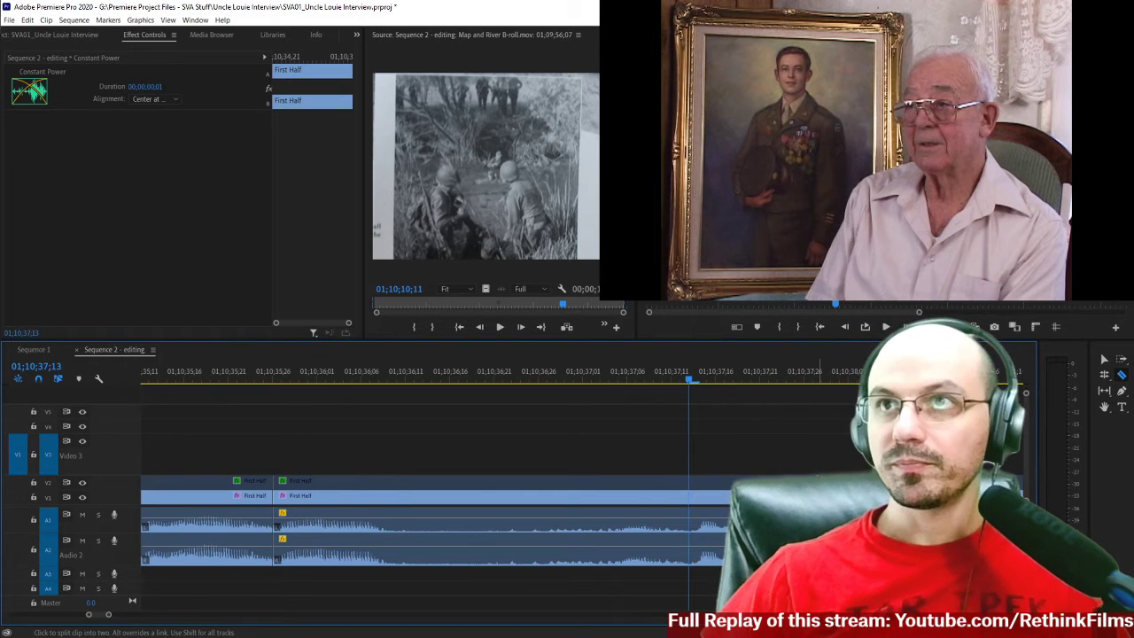
key("Right")
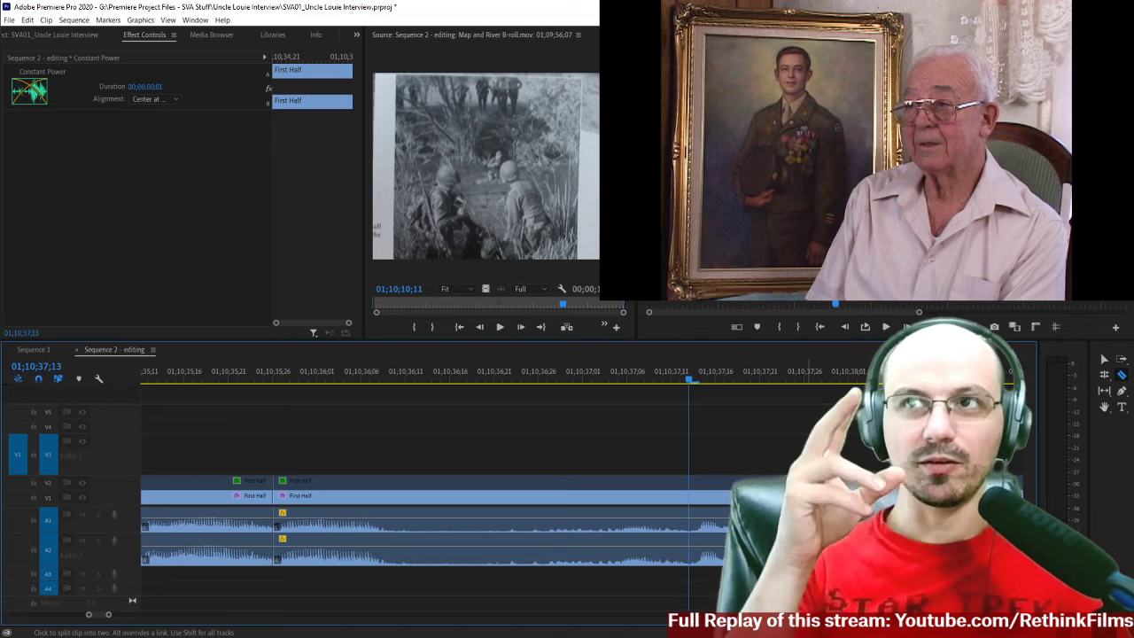
key("Left")
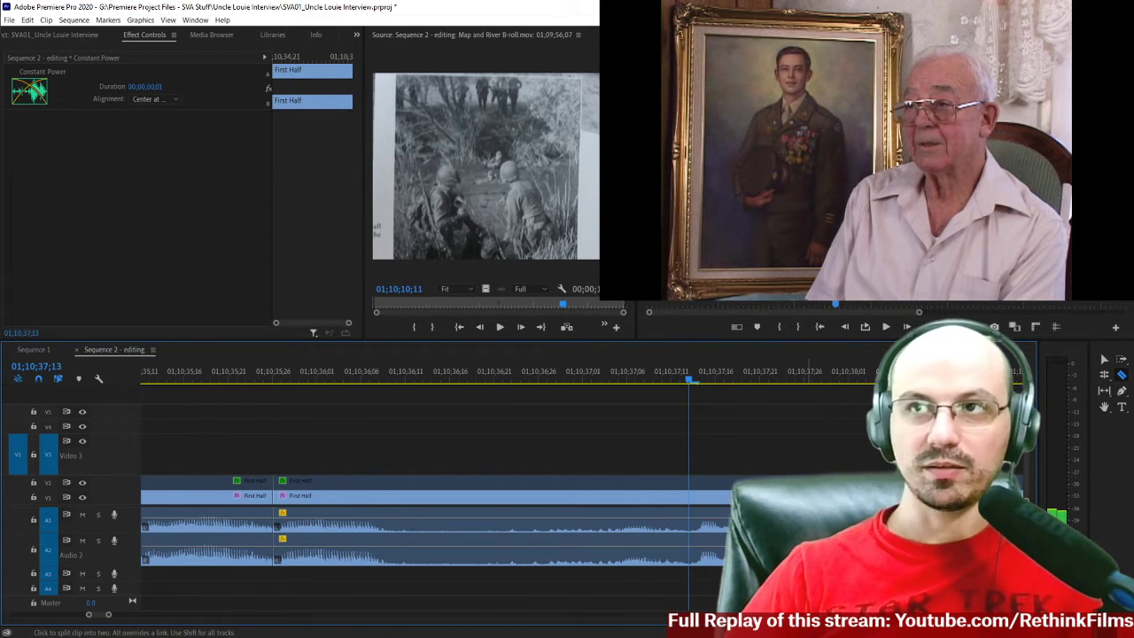
Listen repeatedly to the words starting around 01;10;37;13 and return the playhead to that frame.
scroll(718, 492, "right", 1)
key("v")
key("space")
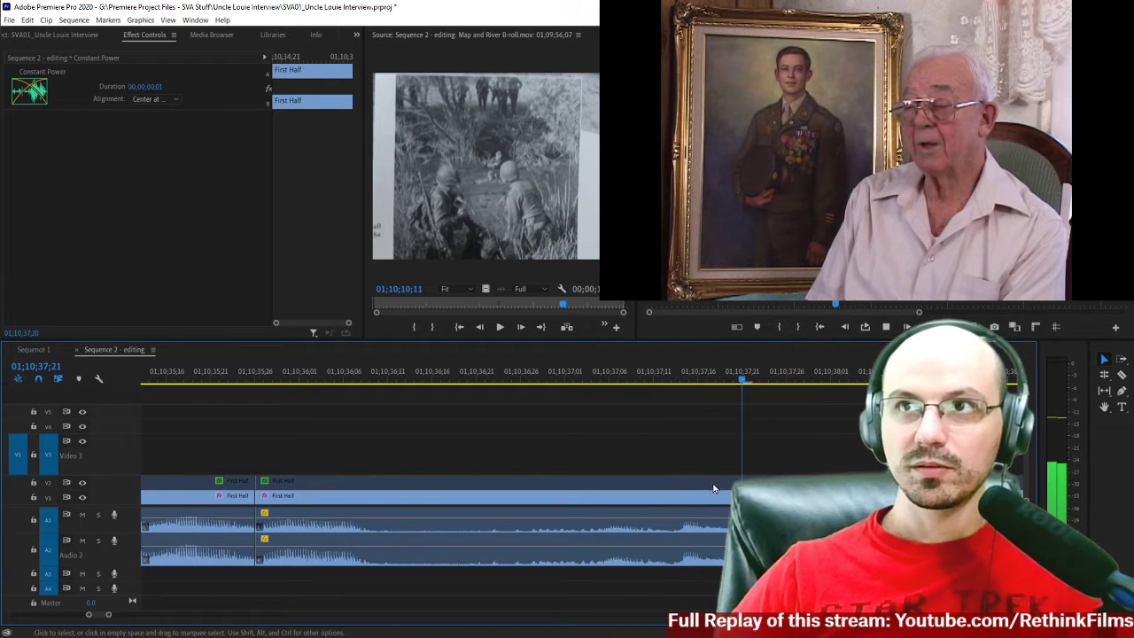
left_click(675, 486)
scroll(674, 486, "right", 1)
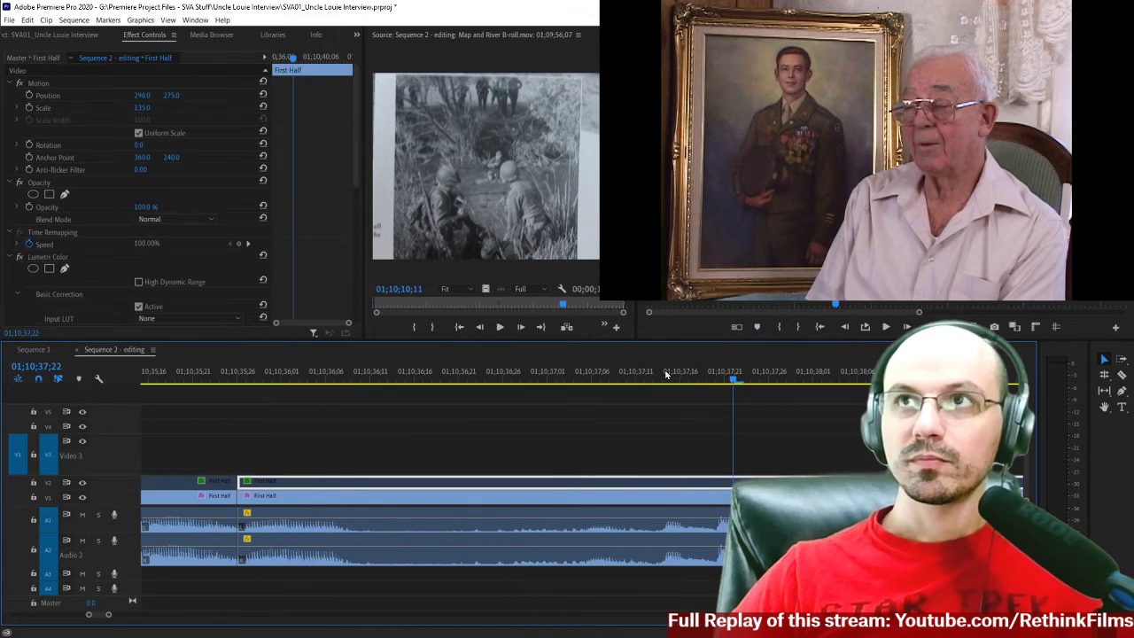
left_click(658, 372)
key("space")
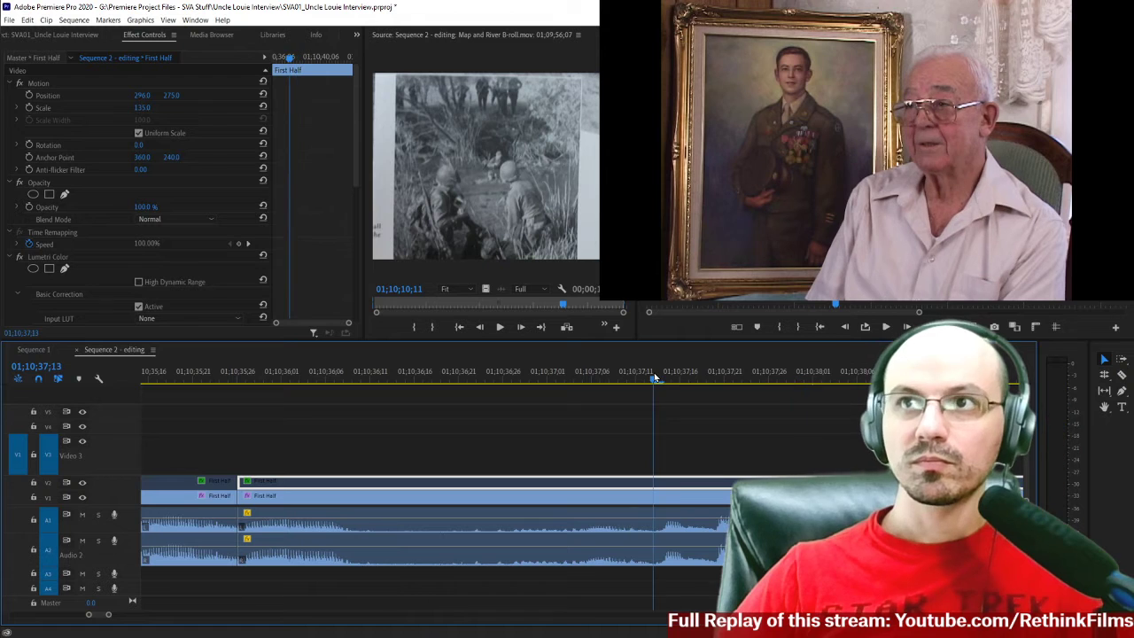
left_click(655, 376)
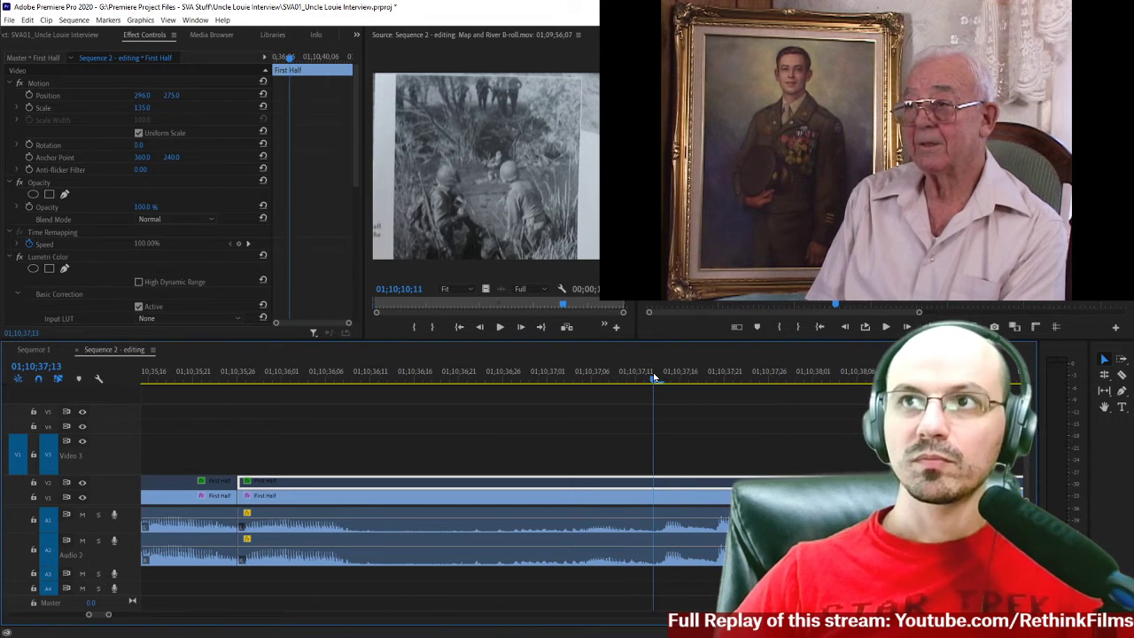
key("space")
left_click(663, 379)
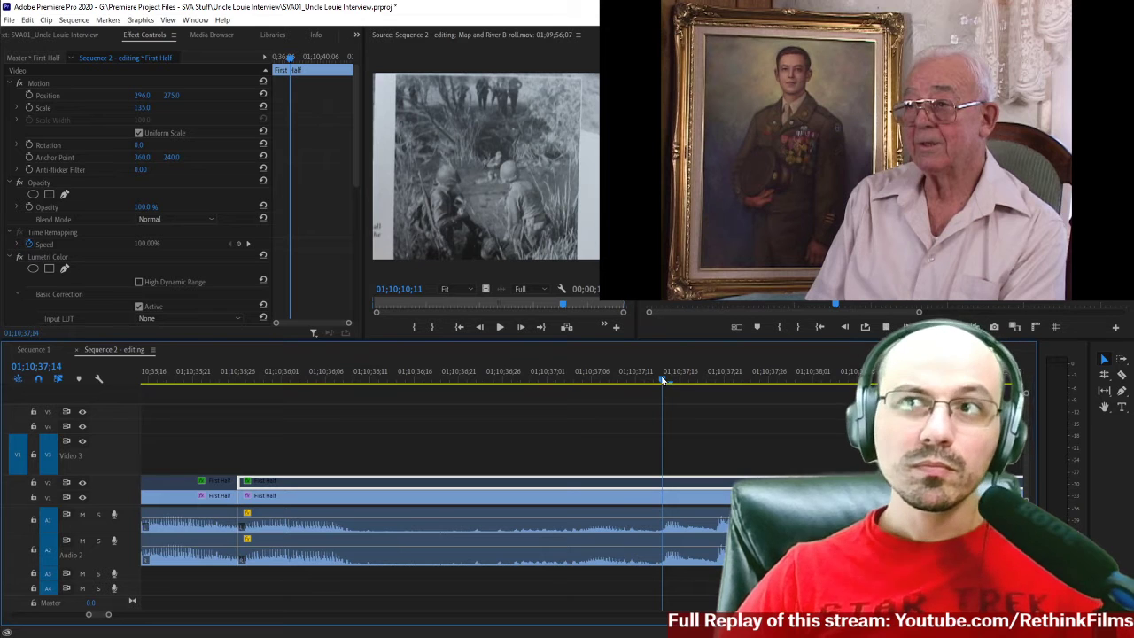
key("space")
left_click(656, 381)
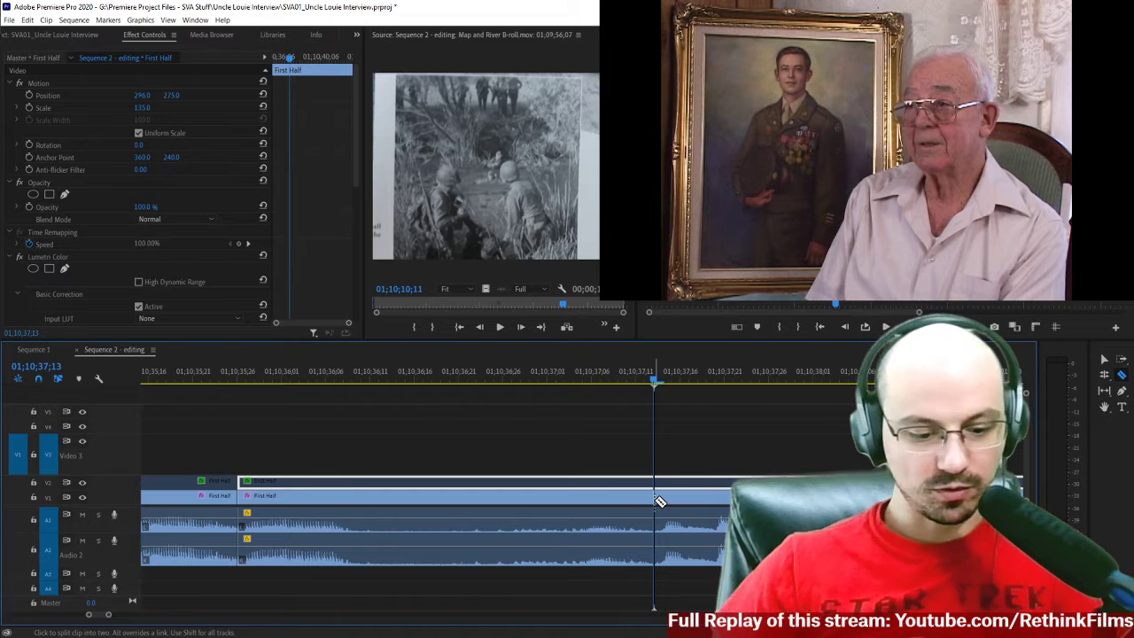
Split the interview clips at 01;10;37;13, delete the section back to the 01;10;35;26 cut, and close the gap.
scroll(685, 532, "up", 1)
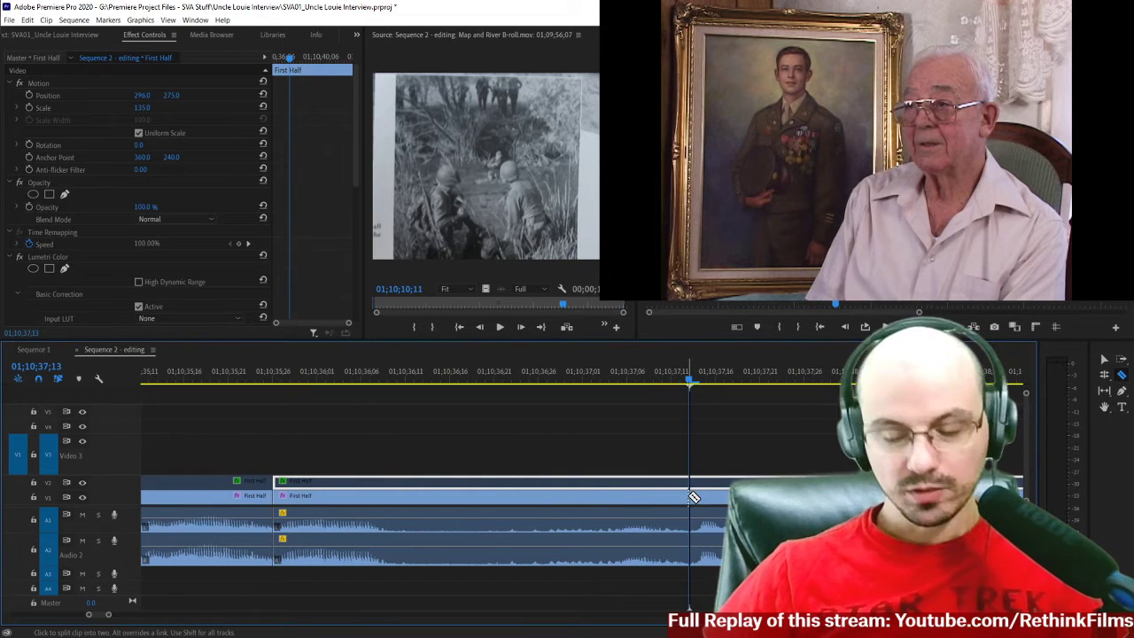
left_click(692, 496, "shift")
scroll(395, 451, "up", 1)
key("v")
left_click_drag(432, 450, 502, 594)
key("Delete")
left_click(424, 499)
key("Delete")
Play through the join at 01;10;35;26 and split the interview clips at 01;10;37;11, after the phrase.
left_click_drag(248, 378, 240, 378)
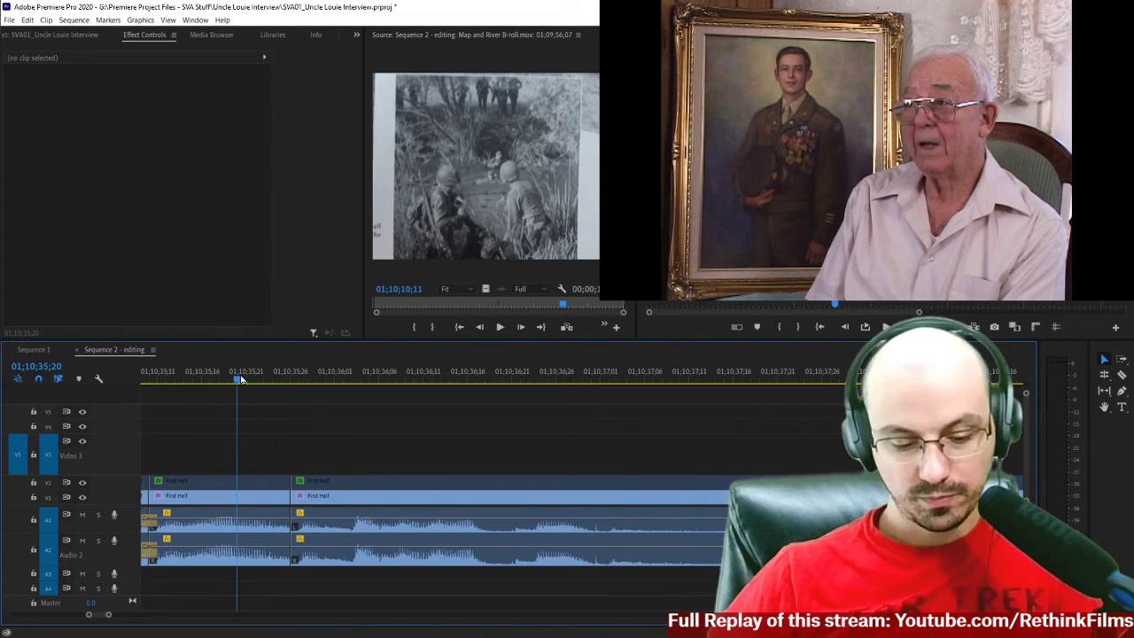
key("space")
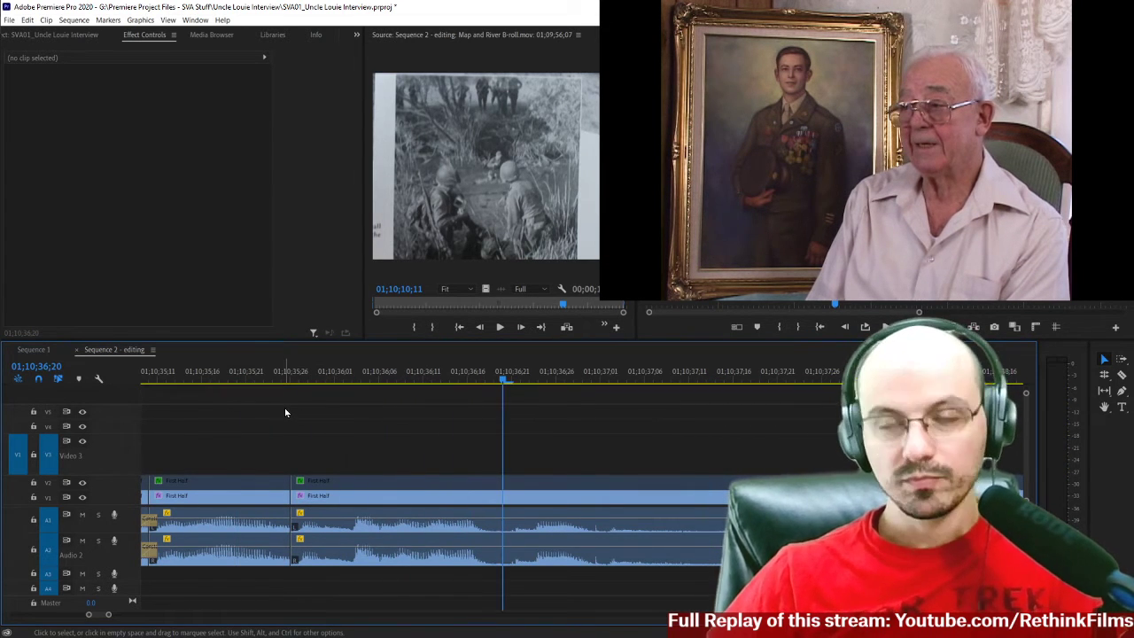
key("minus")
key("space")
key("space")
key("c")
left_click(636, 496)
scroll(531, 470, "down", 5)
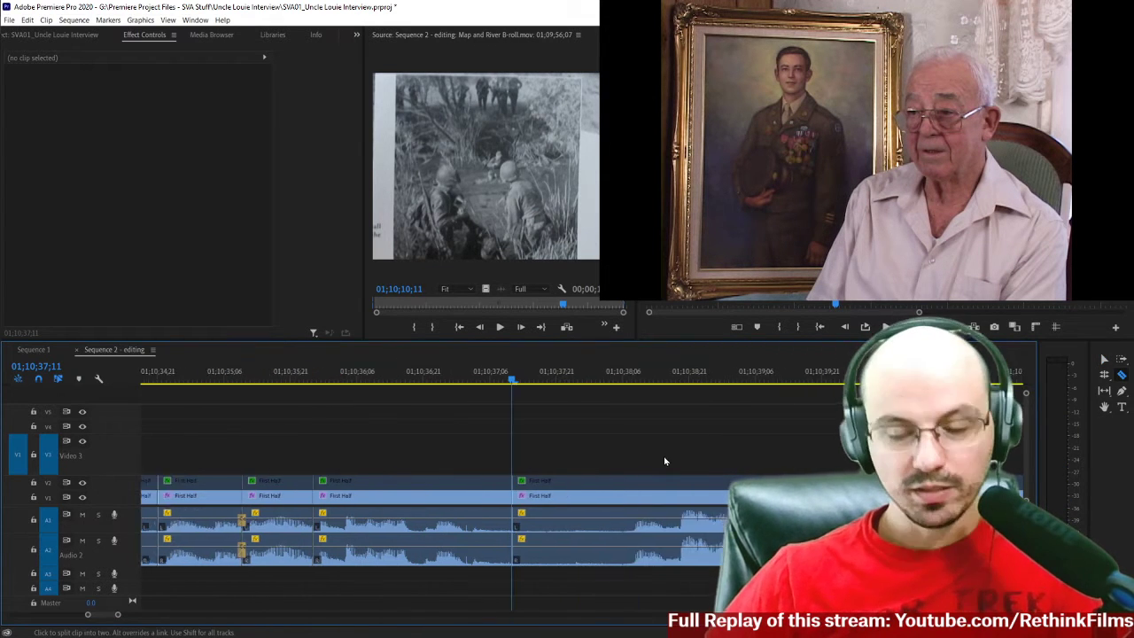
Listen to the speech after the 01;10;37;11 split to find where the next phrase begins.
key("space")
key("space")
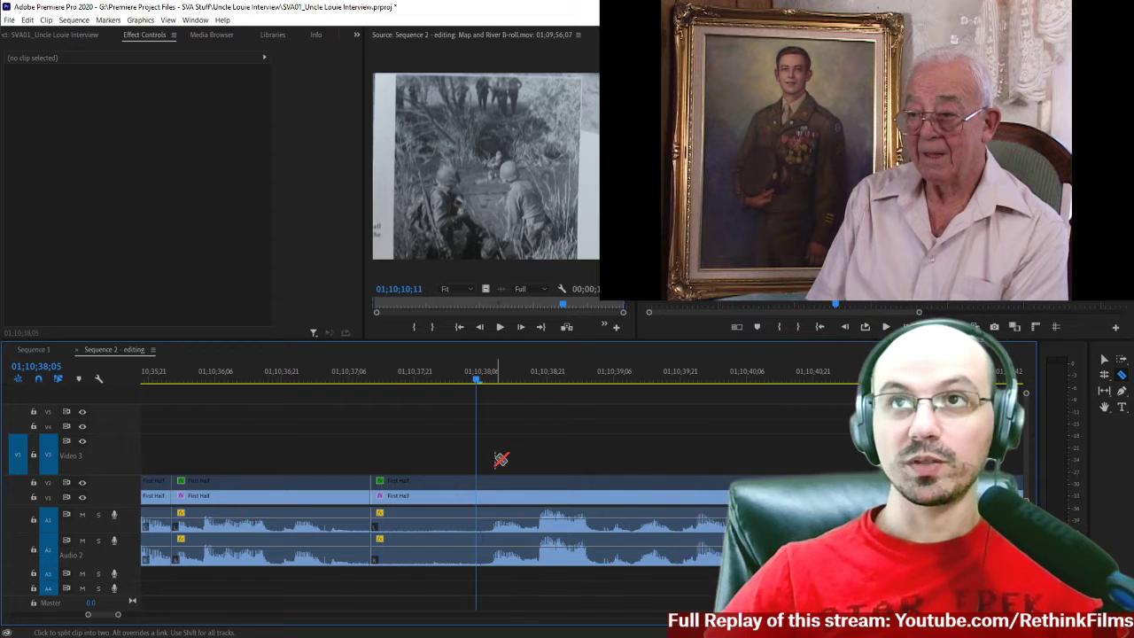
left_click(370, 387)
key("space")
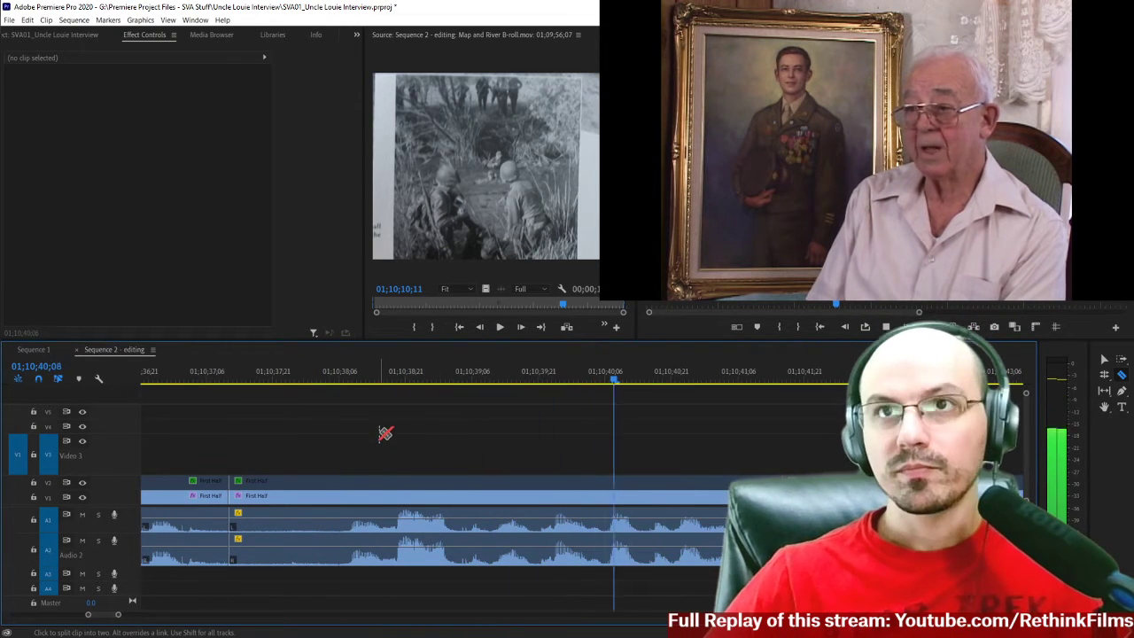
left_click(308, 383)
key("space")
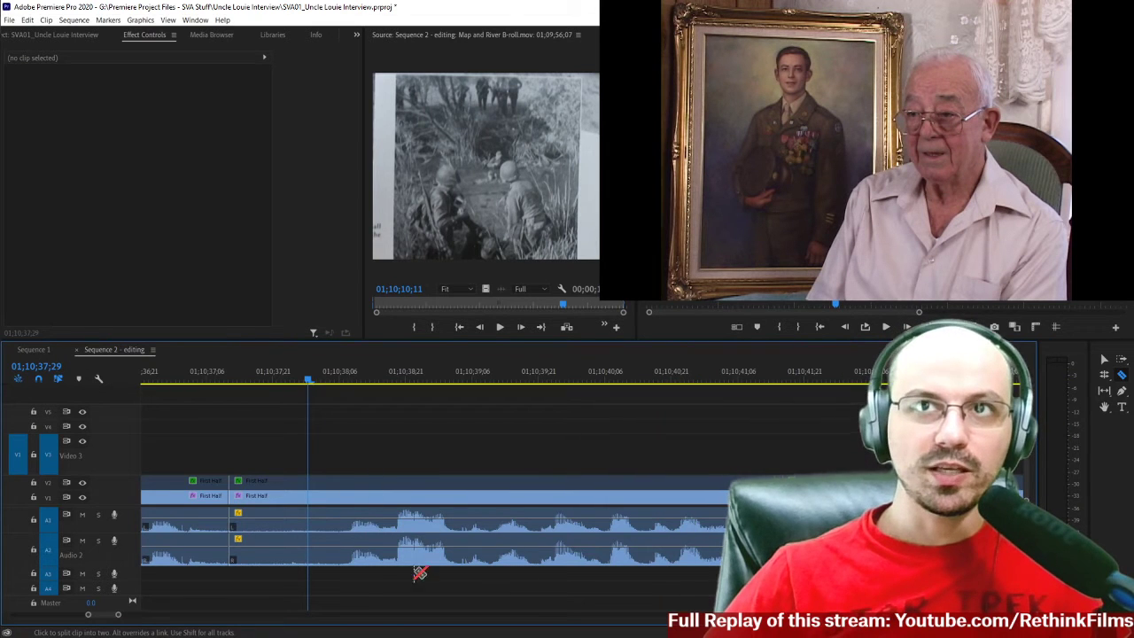
Split the interview clips at 01;10;38;08 and delete the section between 01;10;37;11 and that cut.
left_click(349, 383)
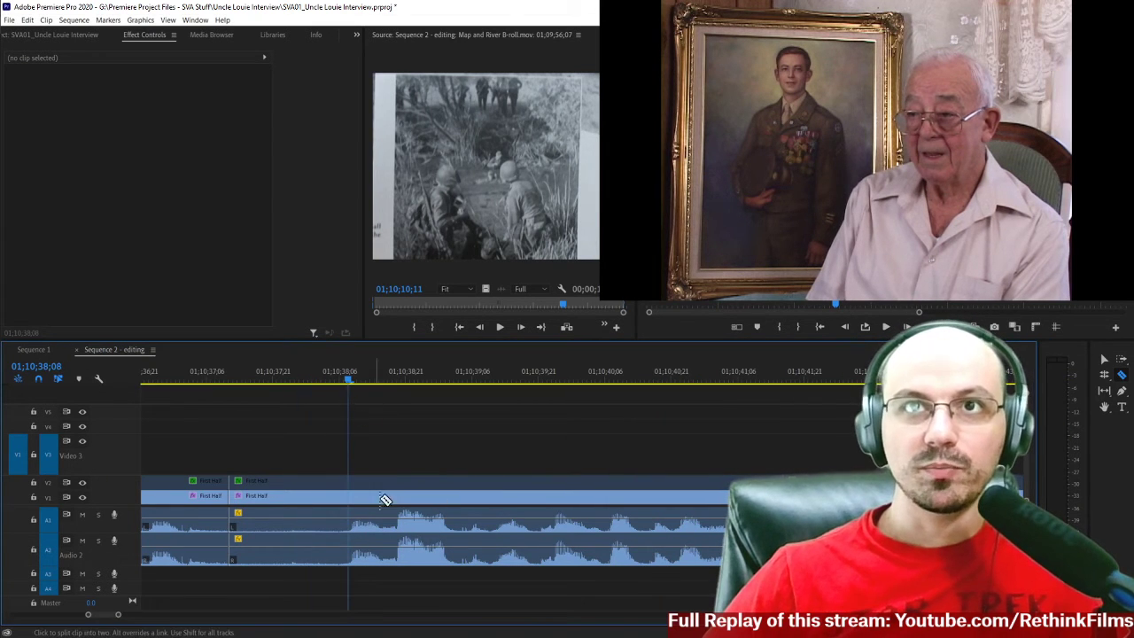
left_click(351, 499)
key("v")
left_click_drag(300, 441, 322, 591)
key("Delete")
Listen to the phrase starting at 01;10;38;08 and locate the pause around 01;10;39;06.
key("space")
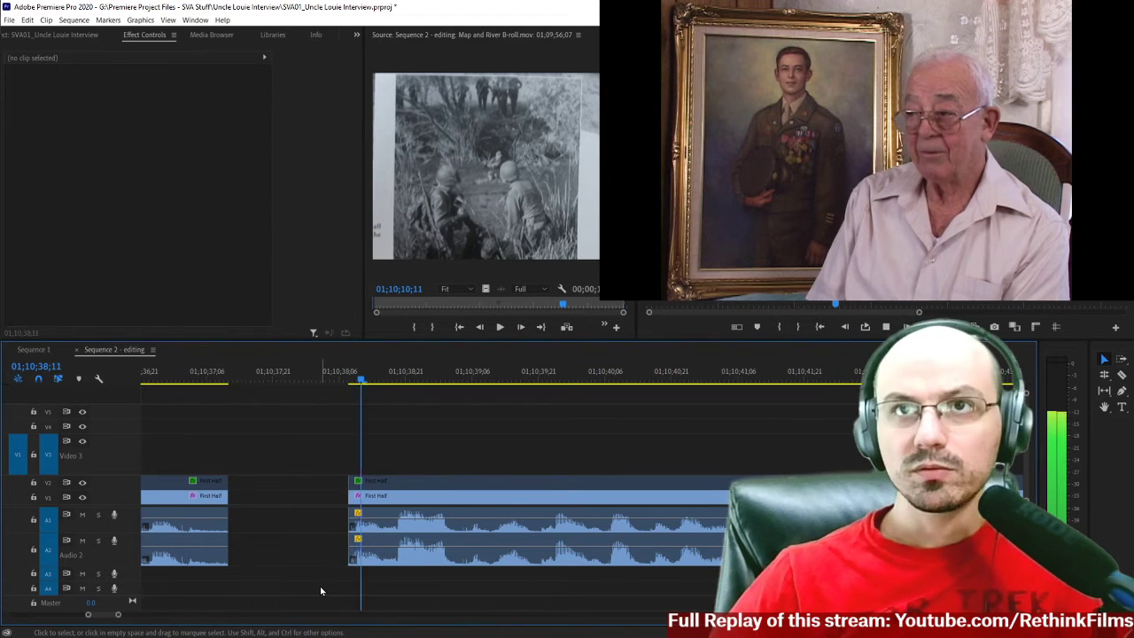
left_click(357, 376)
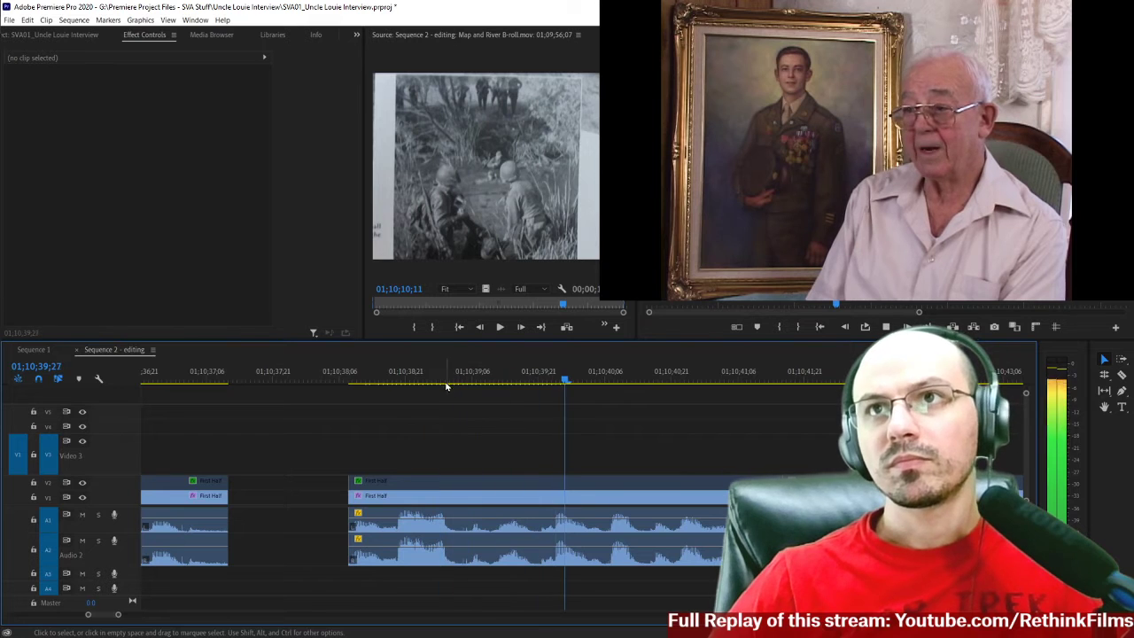
key("space")
left_click(400, 373)
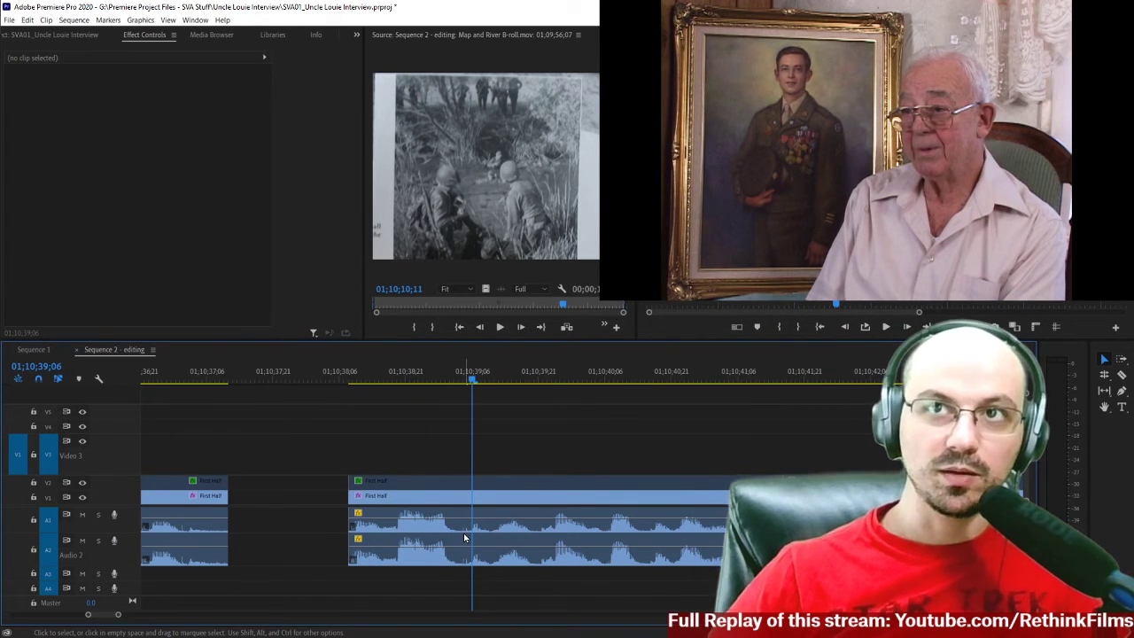
scroll(463, 538, "right", 2)
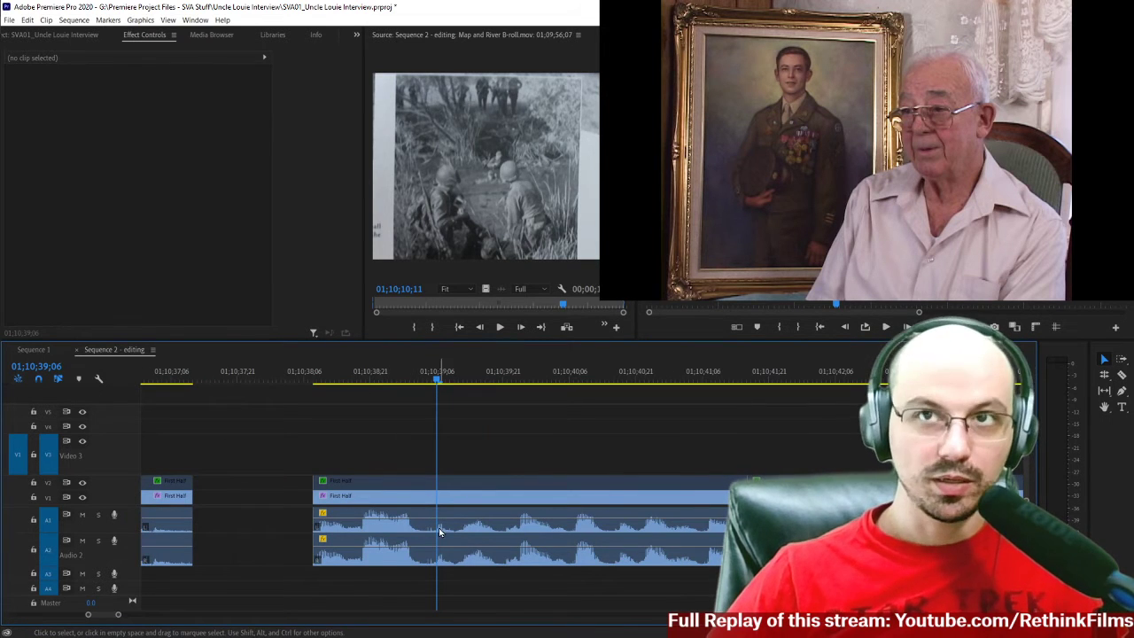
left_click(420, 379)
scroll(420, 379, "right", 1)
key("space")
key("space")
left_click(411, 372)
left_click(357, 379)
key("space")
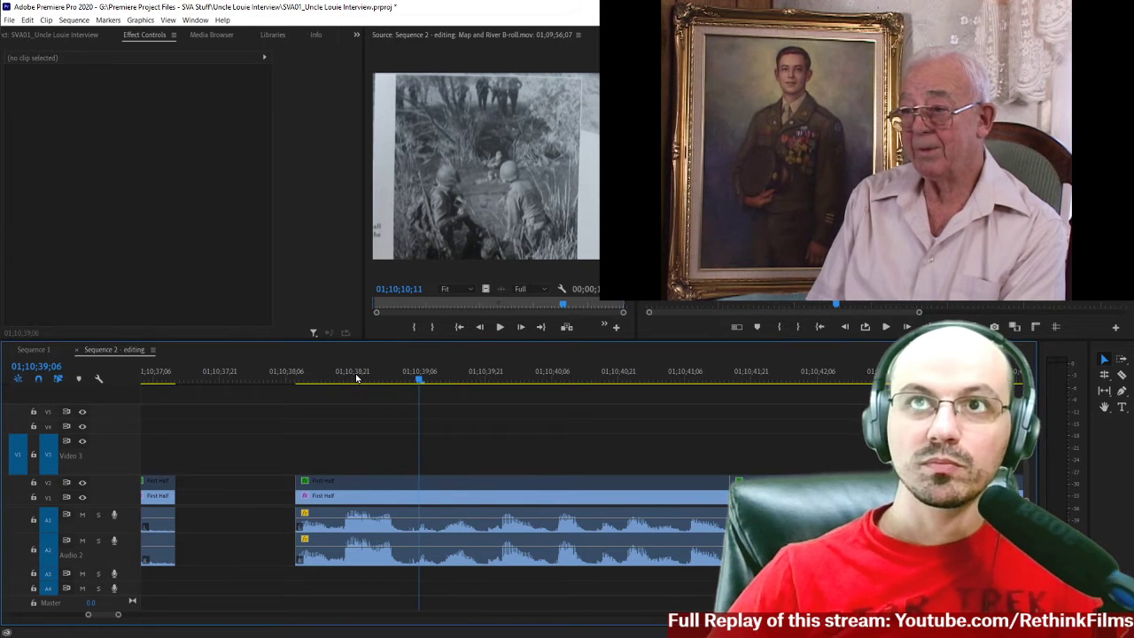
key("space")
Split the interview clips at 01;10;39;06 and 01;10;39;10, delete the short piece between them, and close the gap.
key("c")
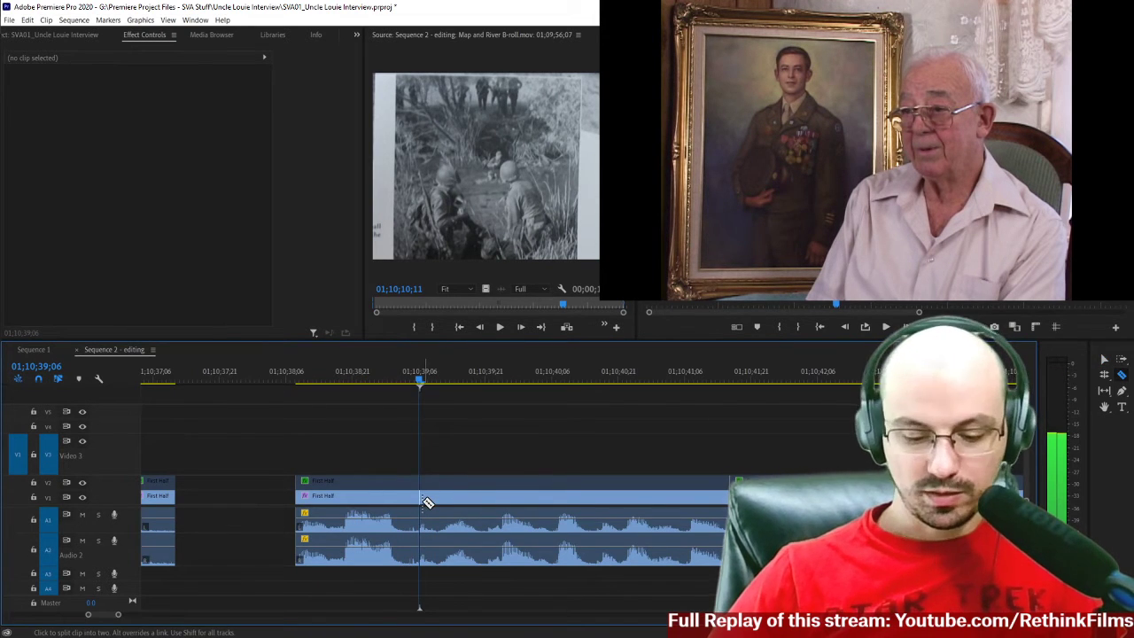
left_click(420, 504)
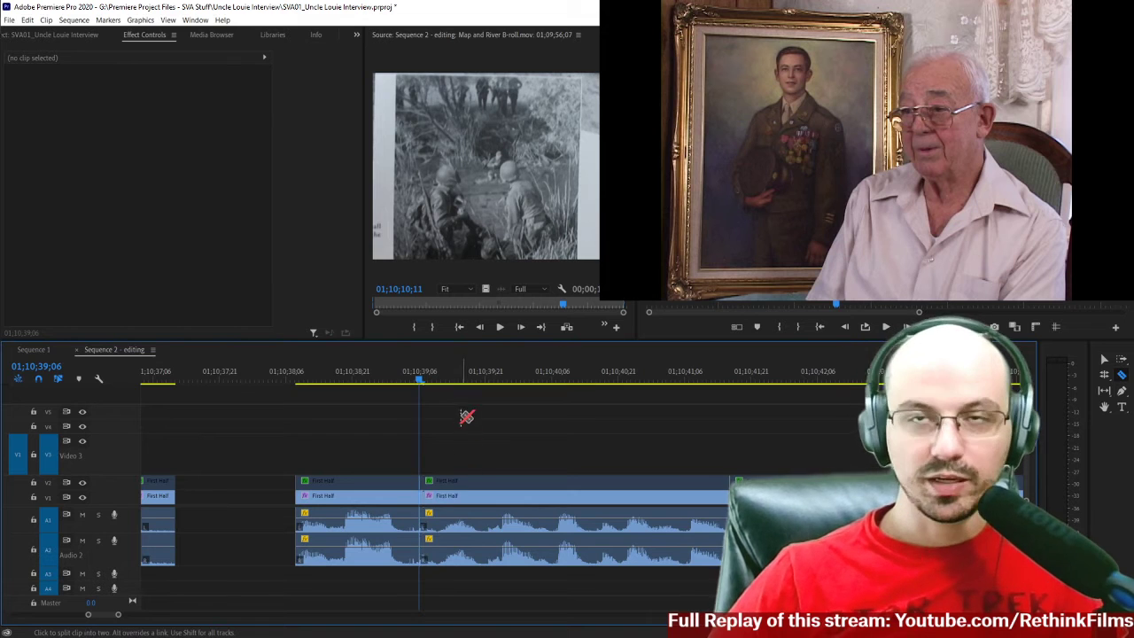
left_click_drag(473, 378, 442, 378)
key("Left")
left_click(442, 501, "shift")
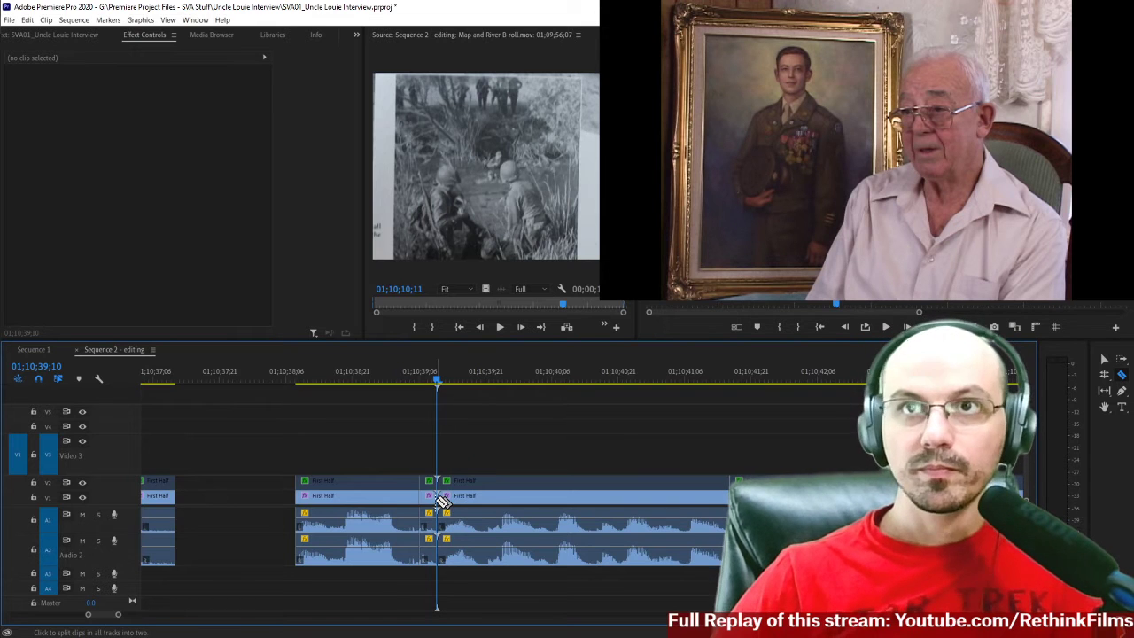
key("v")
left_click(428, 496)
key("Delete")
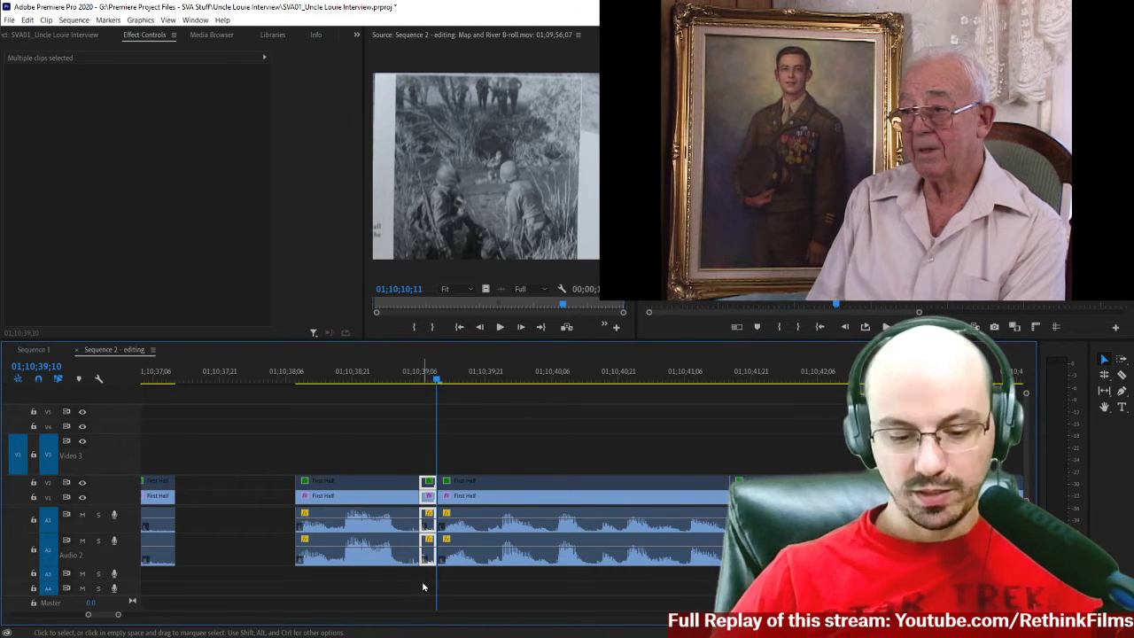
left_click(430, 496)
key("Delete")
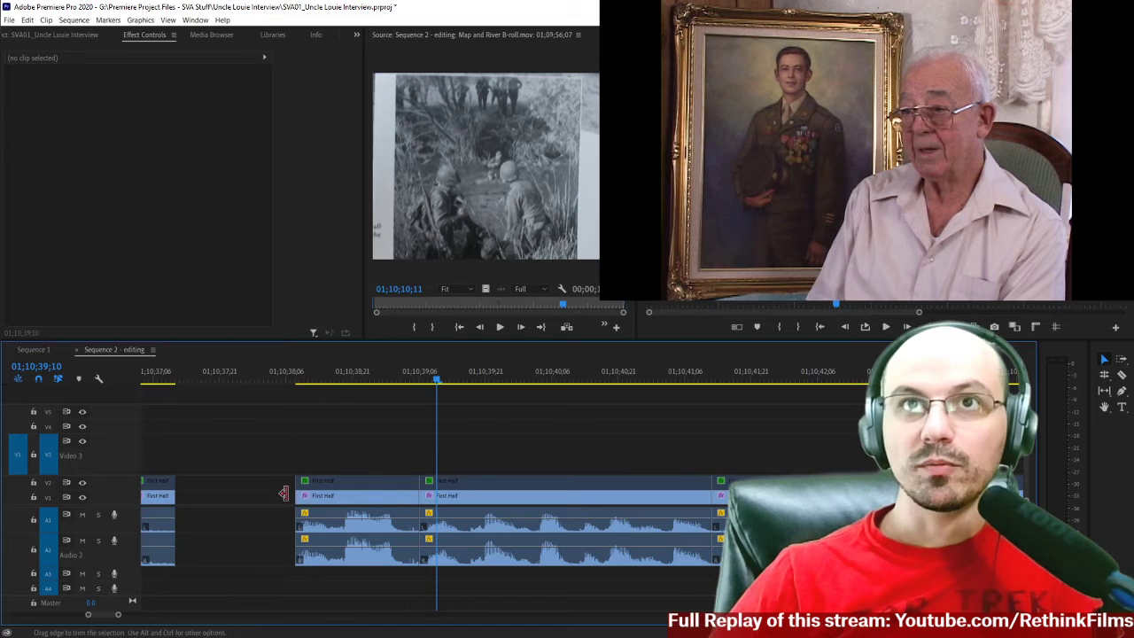
Close the gap after 01;10;37;11 and play the speech through the new joins to about 01;10;40;17.
left_click(271, 502)
key("Delete")
scroll(319, 461, "up", 3)
left_click(292, 379)
key("space")
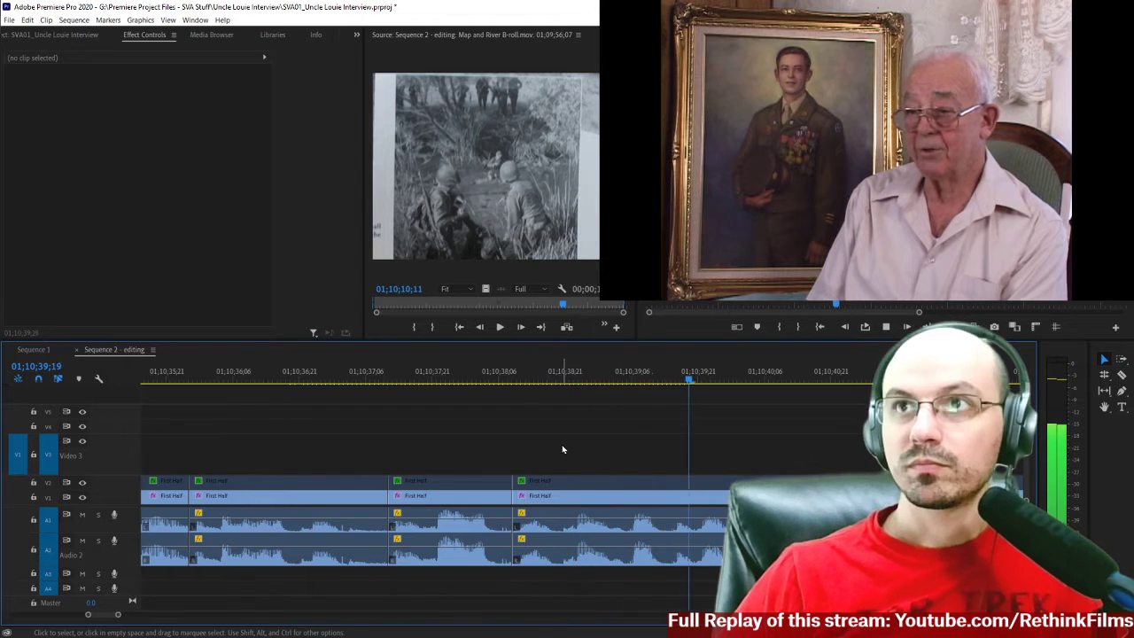
scroll(563, 449, "down", 1)
key("space")
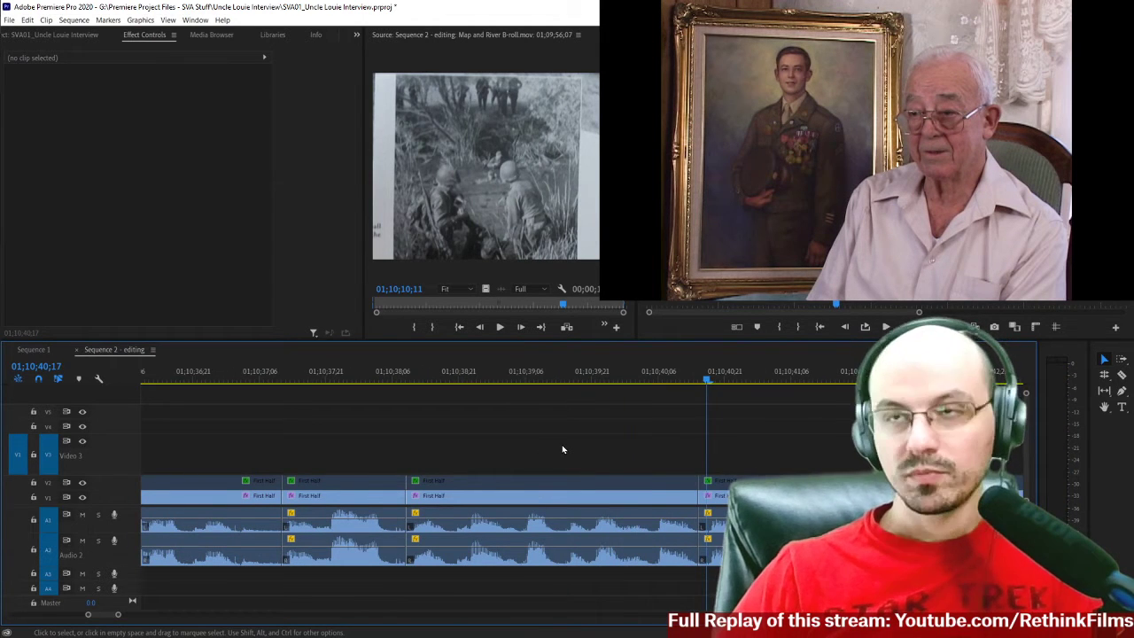
Move all clips following the phrase that ends near 01;10;40;17 later by 00;00;03;02 and play that phrase's ending.
key("minus")
key("a")
left_click(709, 494)
key("v")
left_click_drag(690, 497, 787, 498)
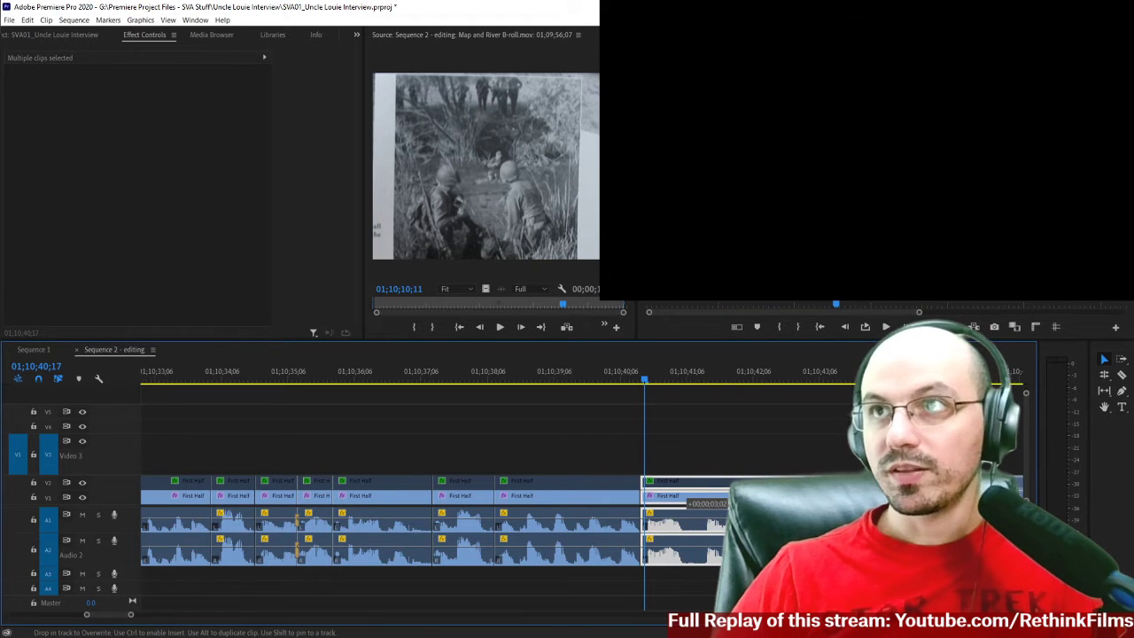
left_click_drag(894, 498, 894, 498)
left_click(571, 382)
key("space")
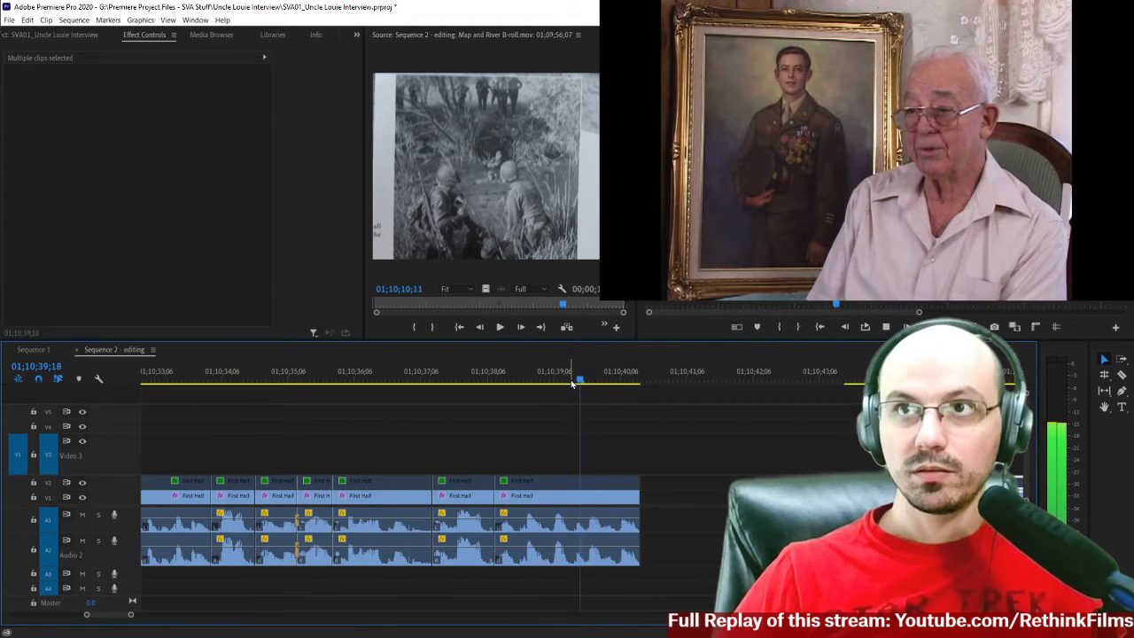
key("space")
Play back the edited speech from around 01;10;16, just after the B-roll.
key("minus")
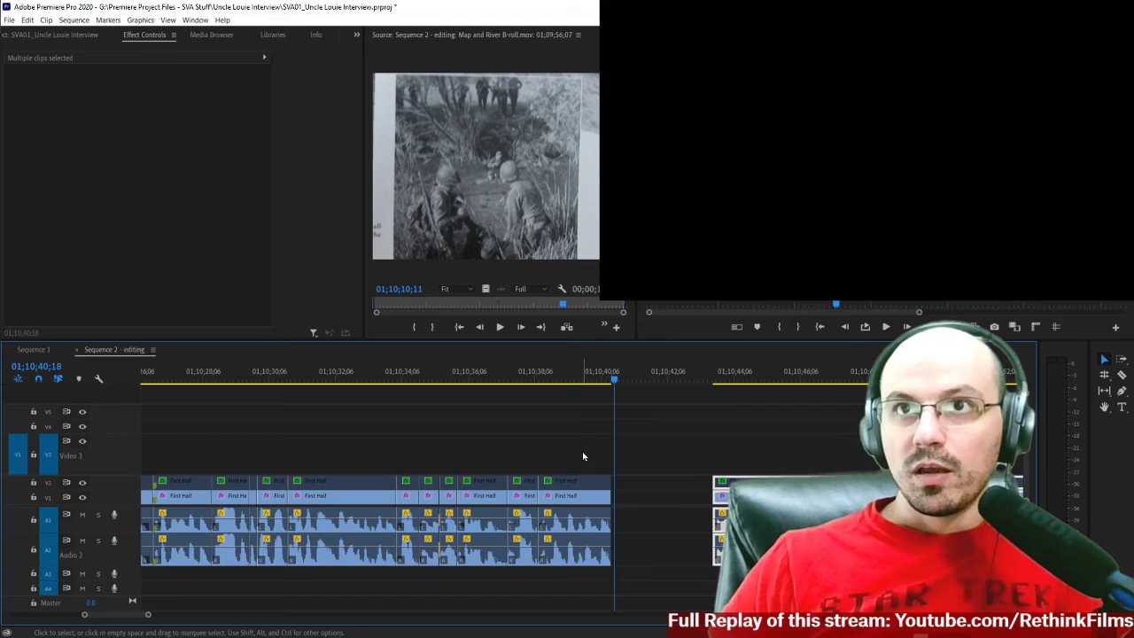
key("minus")
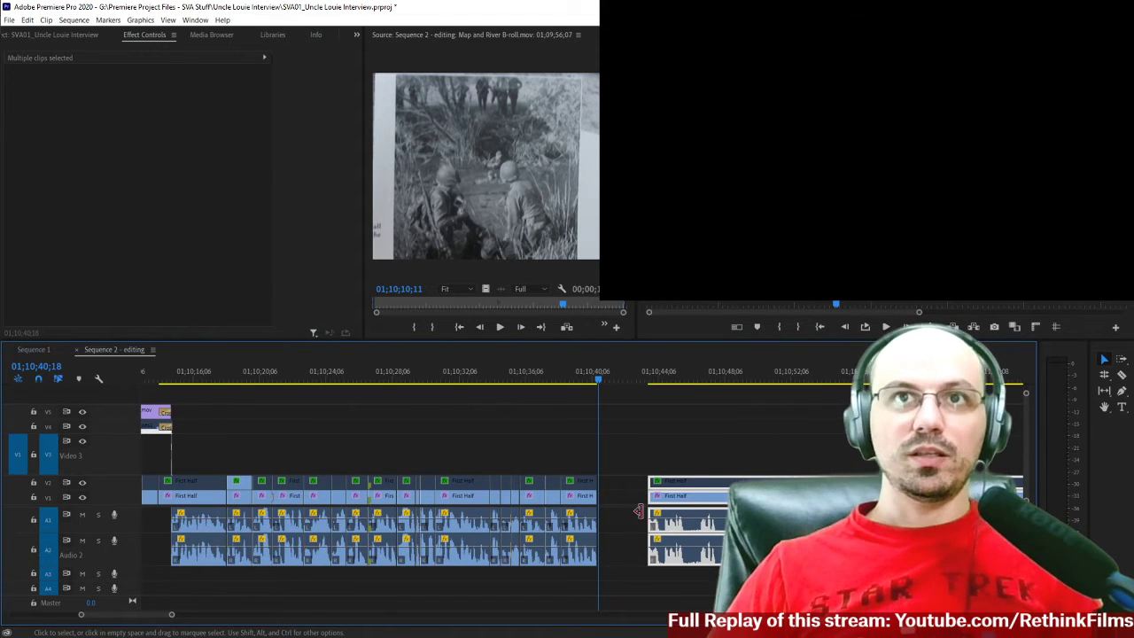
left_click(199, 379)
key("space")
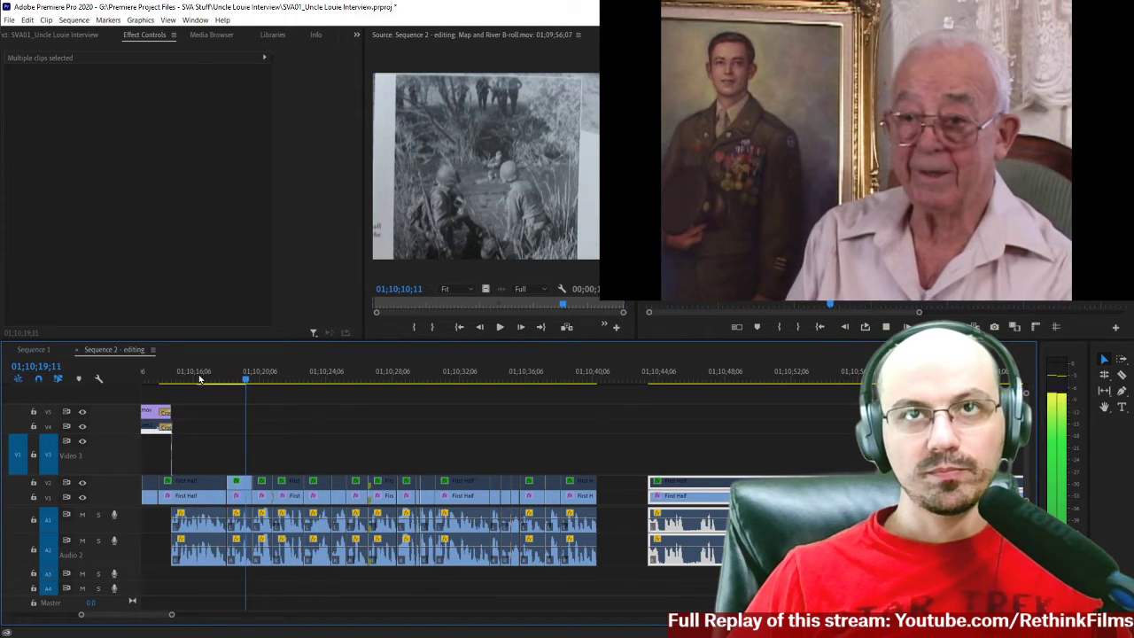
key("equal")
key("equal")
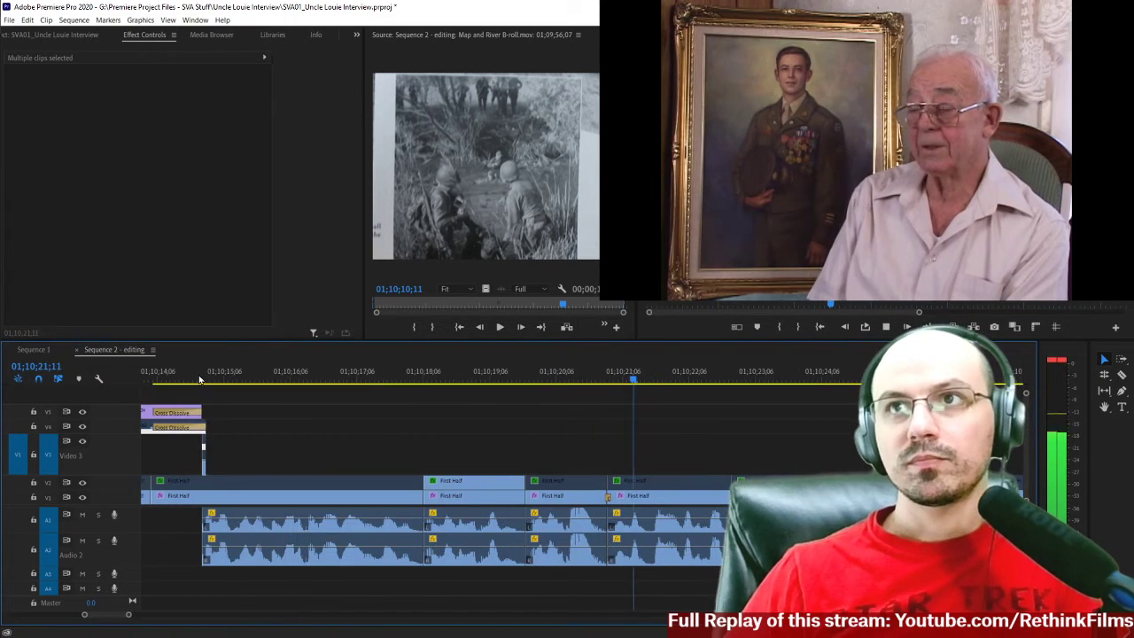
Listen closely to the join just before 01;10;21 and place the playhead at 01;10;20;28.
scroll(588, 421, "down", 1)
scroll(587, 420, "down", 2)
left_click(409, 379)
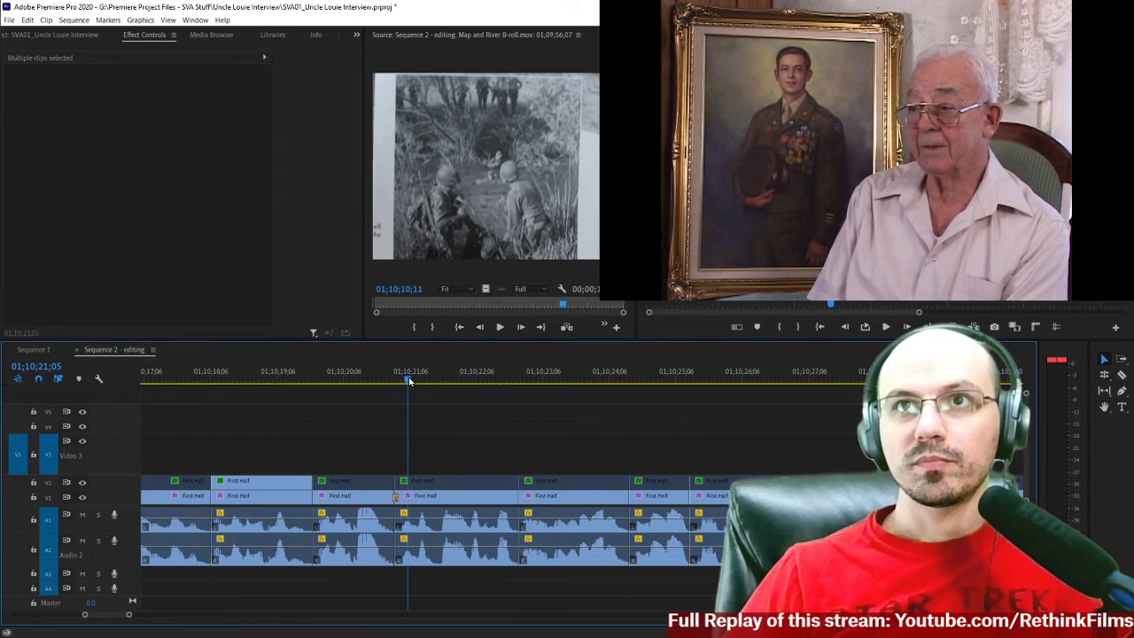
key("equal")
key("space")
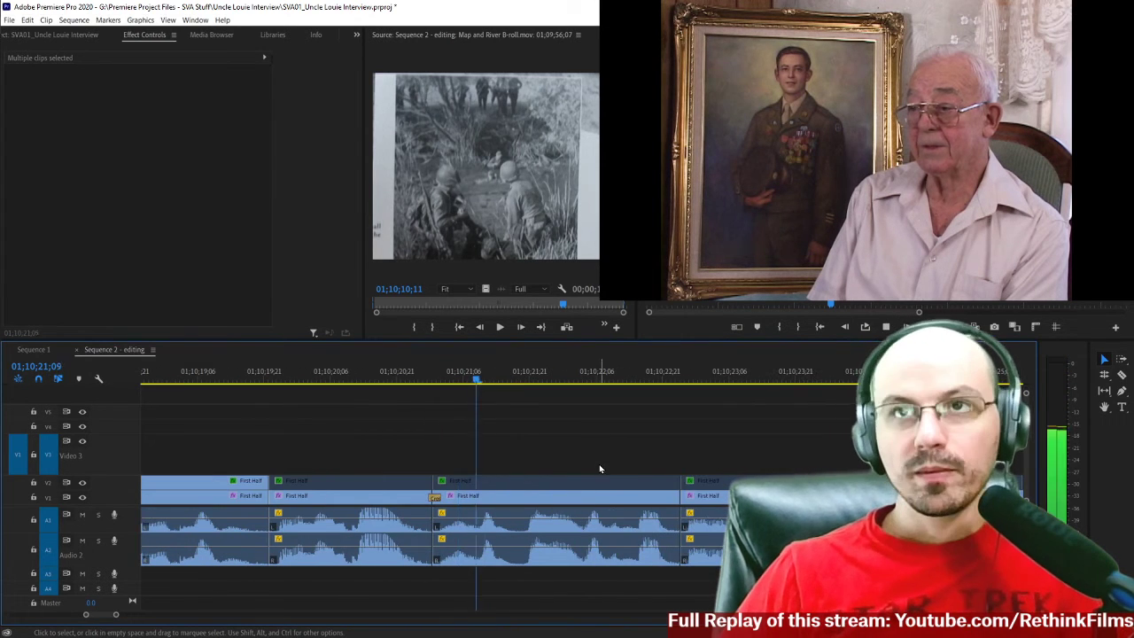
key("space")
left_click_drag(442, 376, 429, 378)
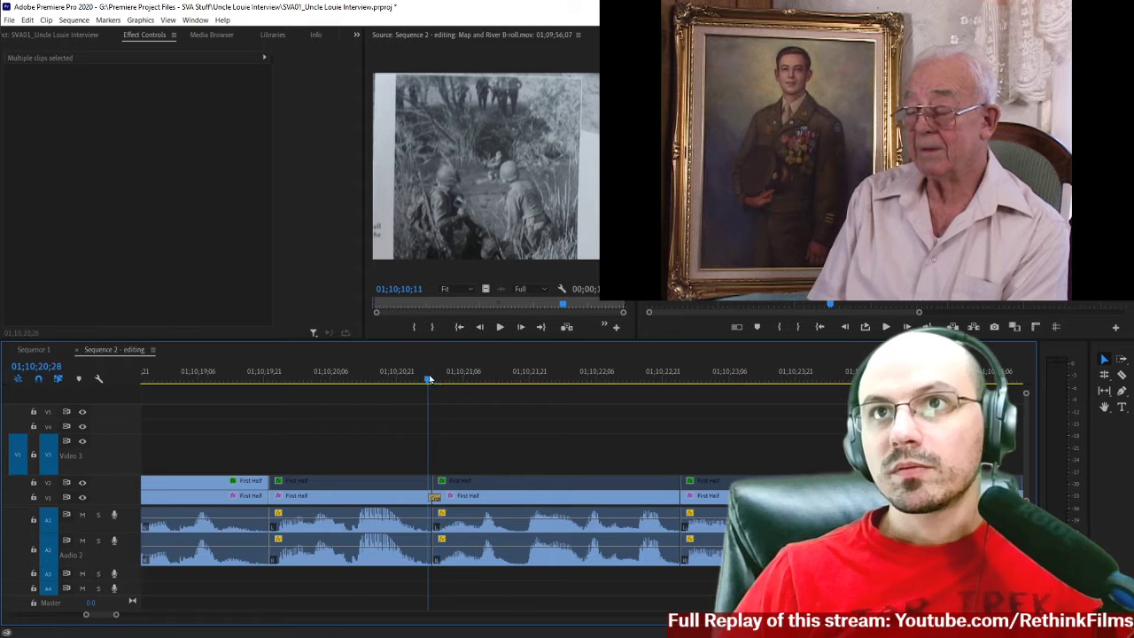
Cut out the section of speech between about 01;10;21;20 and 01;10;22;03 and close the gap.
key("space")
key("c")
left_click(525, 497)
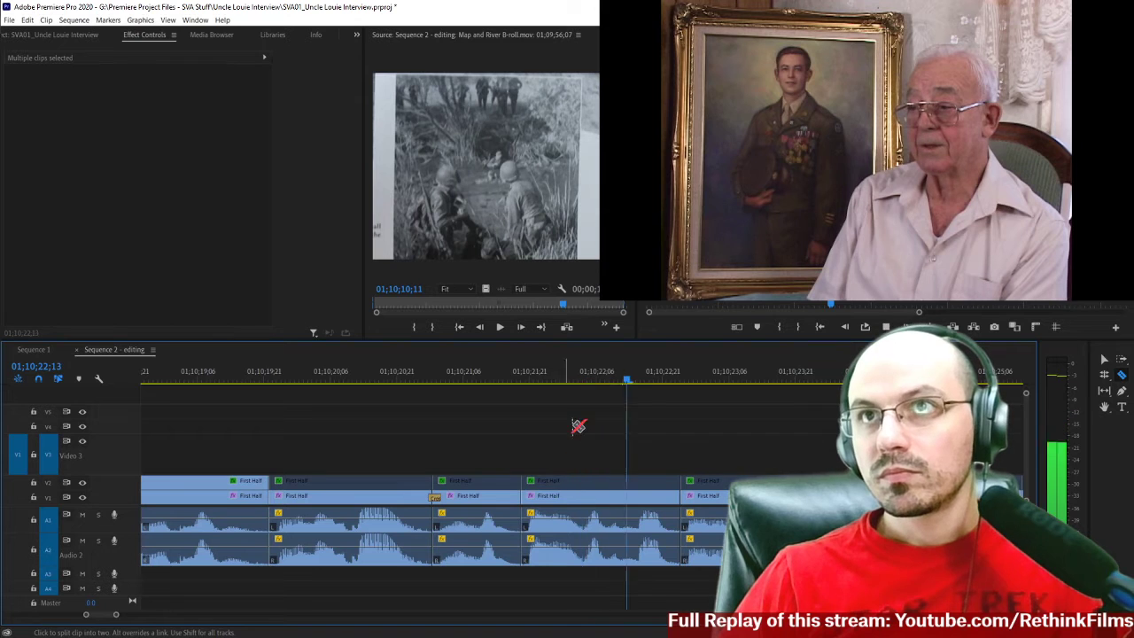
left_click(582, 497, "shift")
key("v")
left_click(548, 496)
key("Delete")
left_click(549, 502)
key("Delete")
Play the speech from 01;10;20;02 and listen repeatedly to the join just before 01;10;21.
left_click(314, 380)
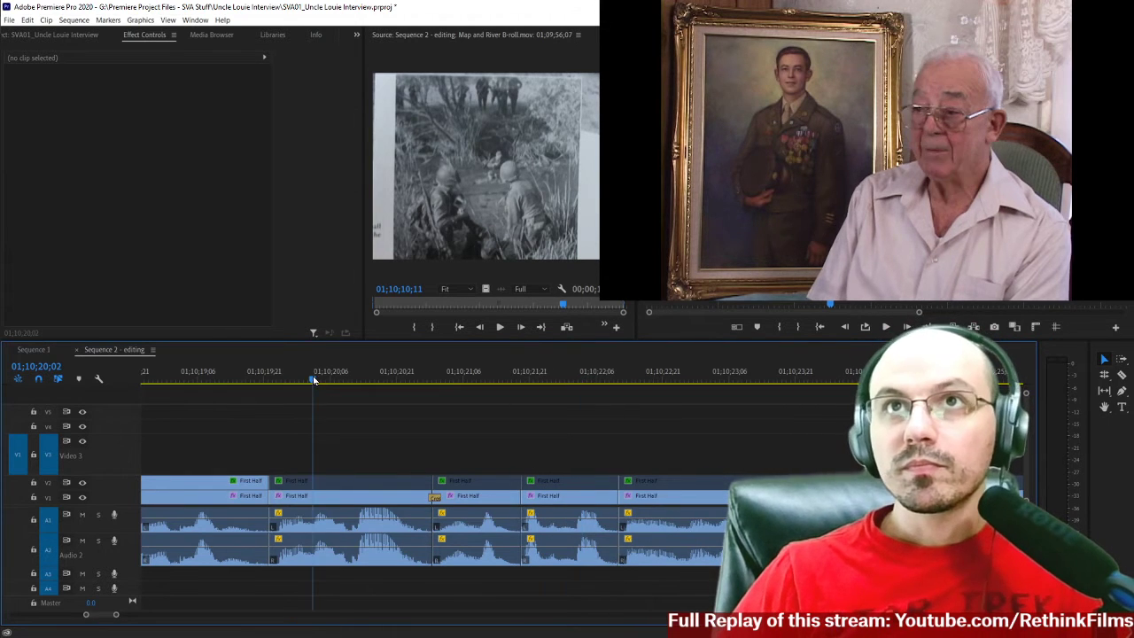
key("space")
left_click(418, 379)
key("space")
left_click(440, 376)
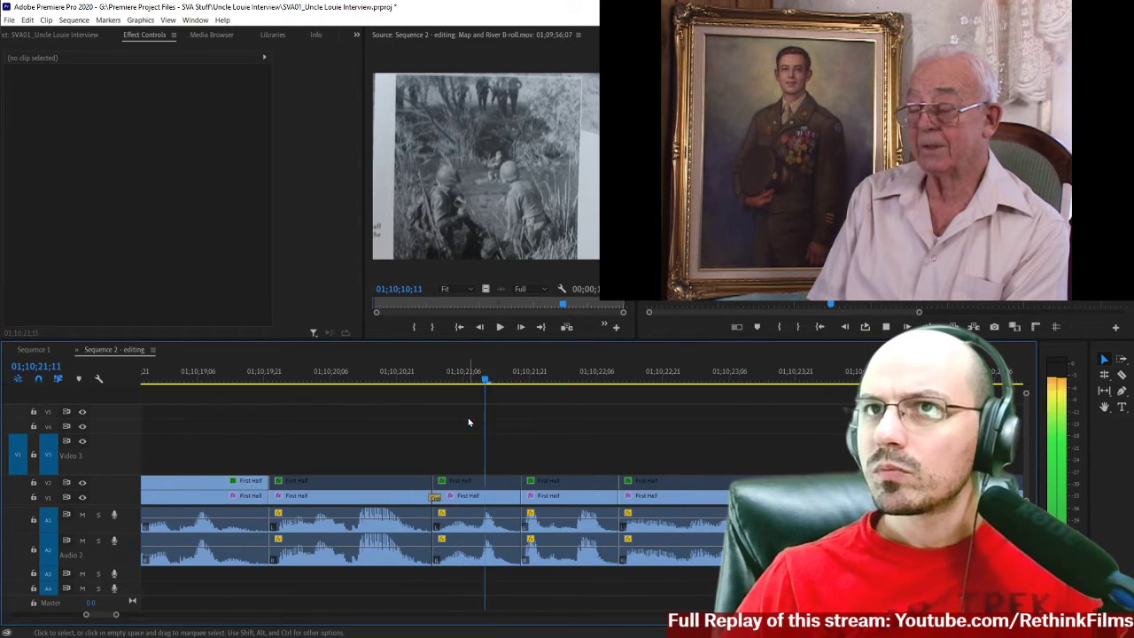
left_click(440, 376)
Split the clip after that join at 01;10;21;03 and play the speech from the new cut.
key("c")
left_click(457, 499)
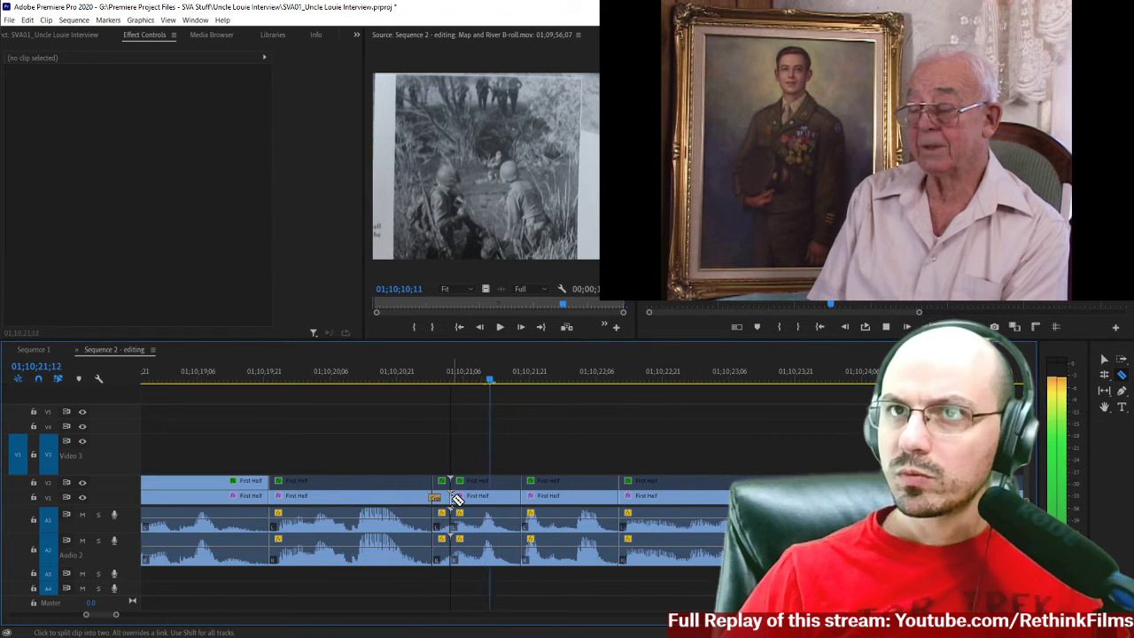
left_click(450, 377)
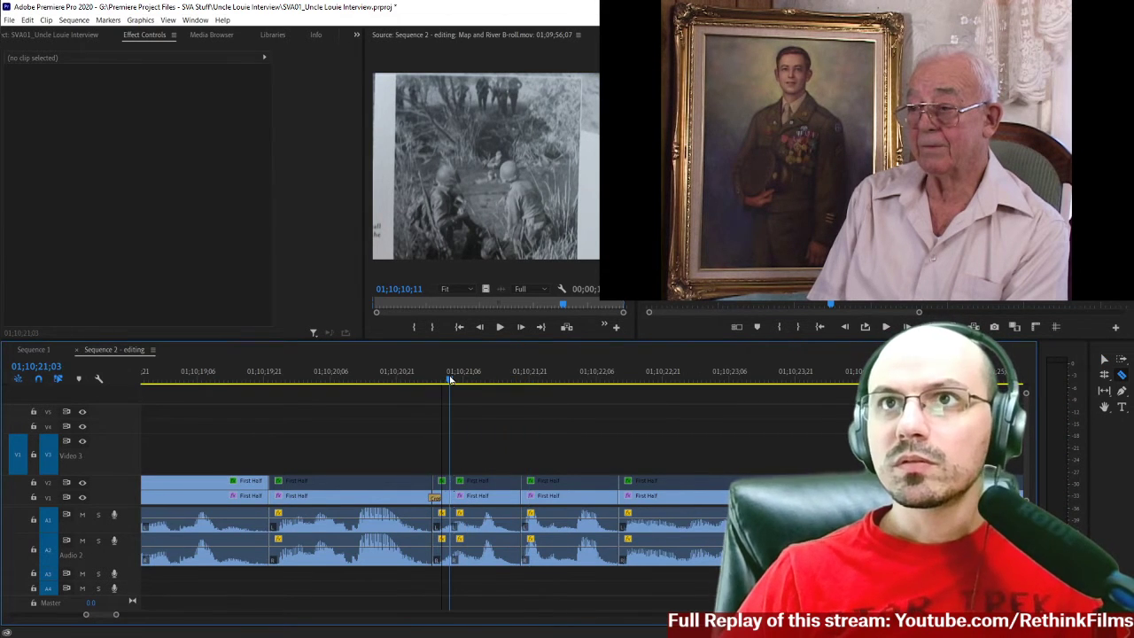
key("space")
key("v")
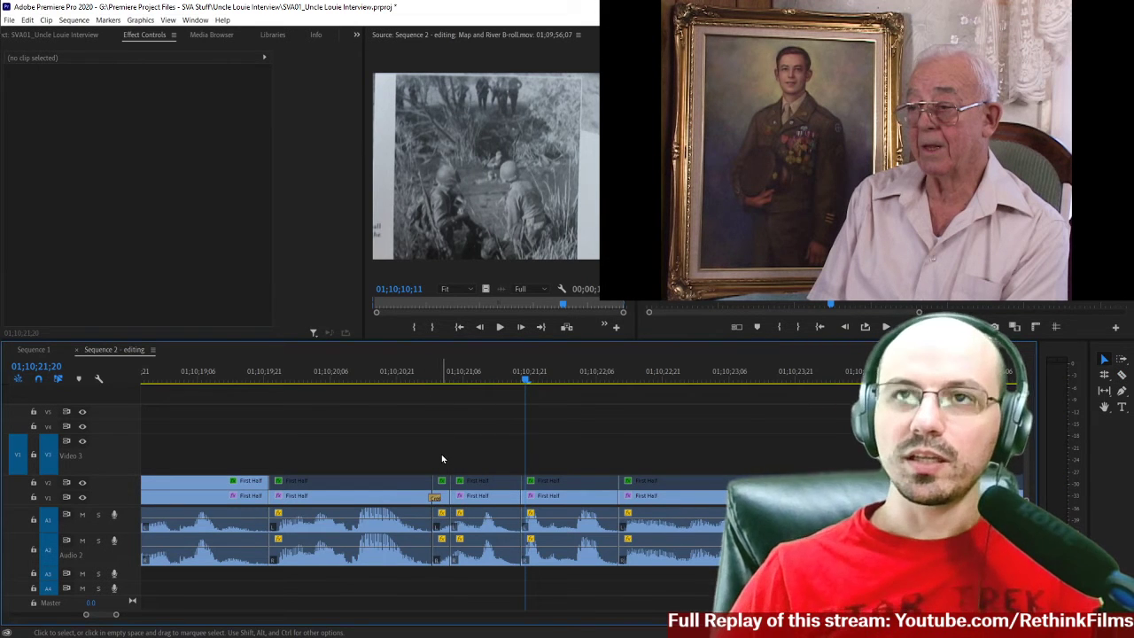
Remove the video transition at the join and the short piece ending at 01;10;21;03, and close the gap.
left_click(435, 501)
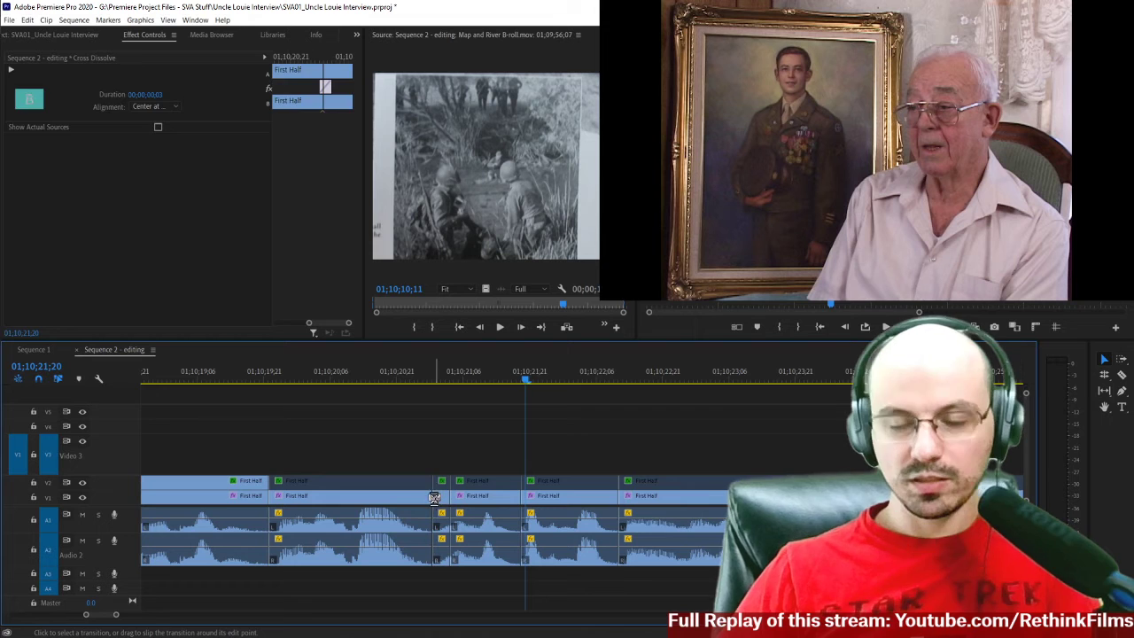
left_click_drag(439, 448, 438, 567)
left_click_drag(431, 577, 432, 577)
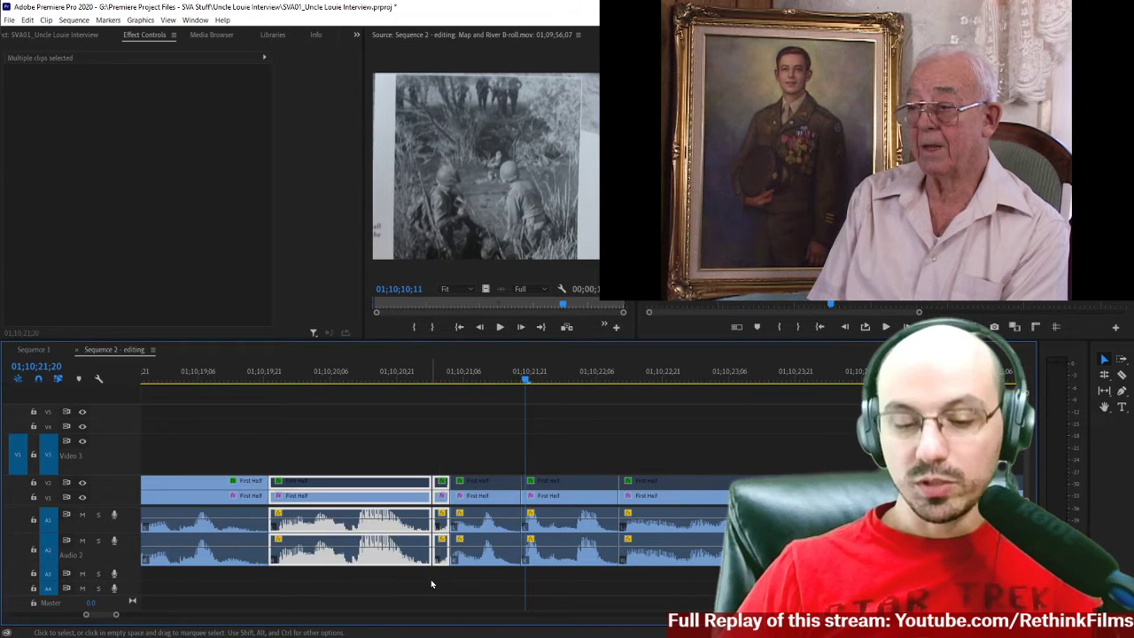
key("Delete")
key("ctrl+z")
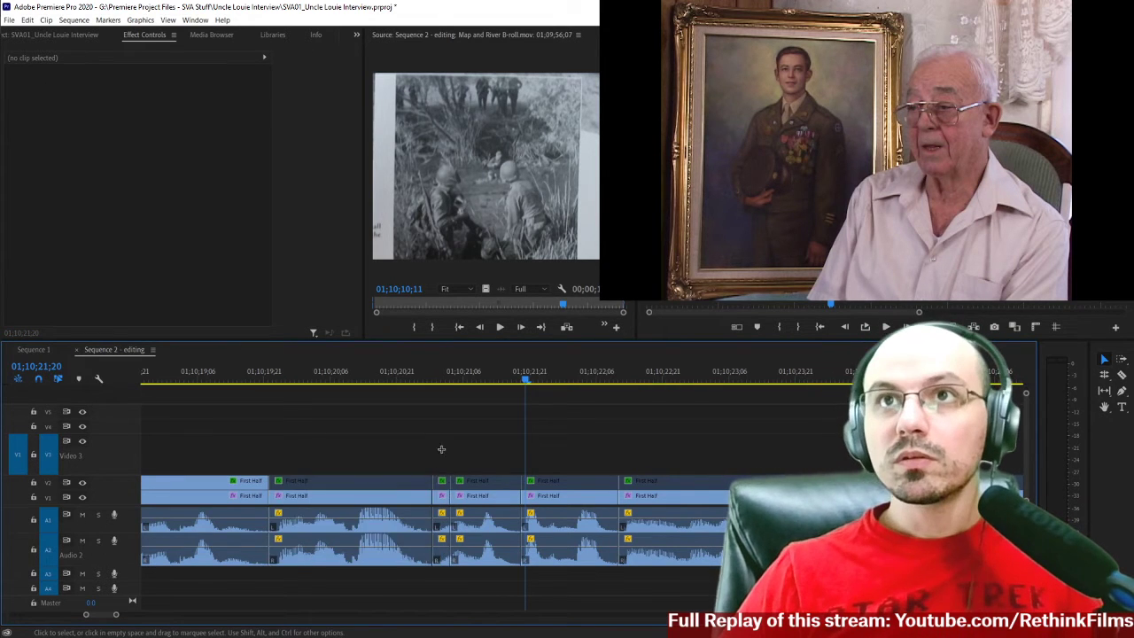
key("Delete")
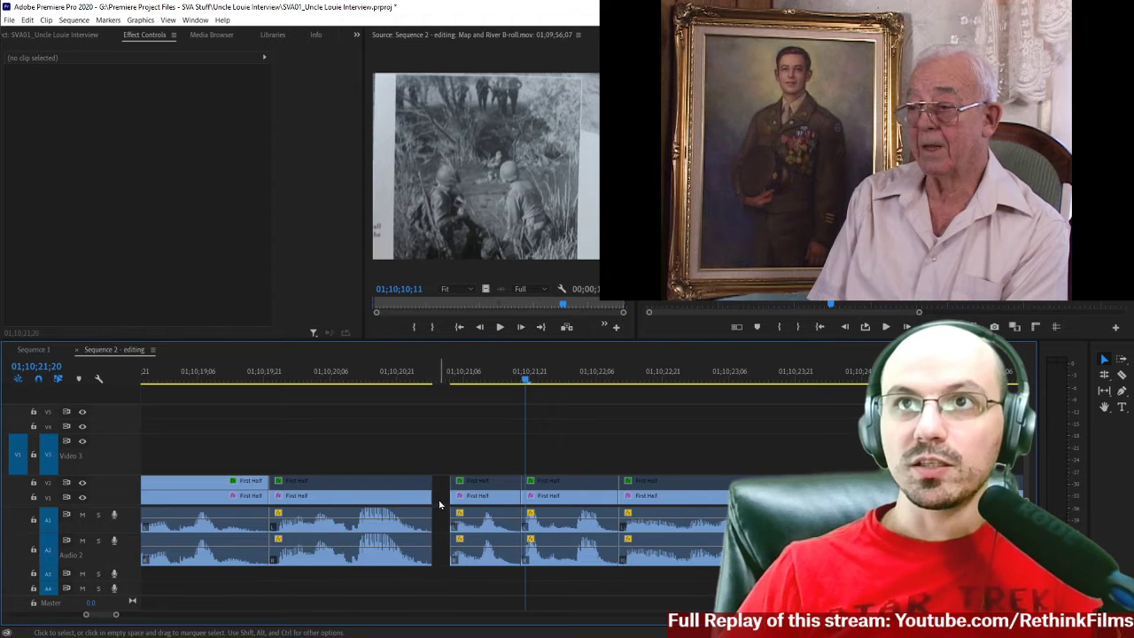
left_click(440, 498)
key("Delete")
Play the speech from 01;10;20;10 through the tightened joins to about 01;10;22;20.
left_click(348, 373)
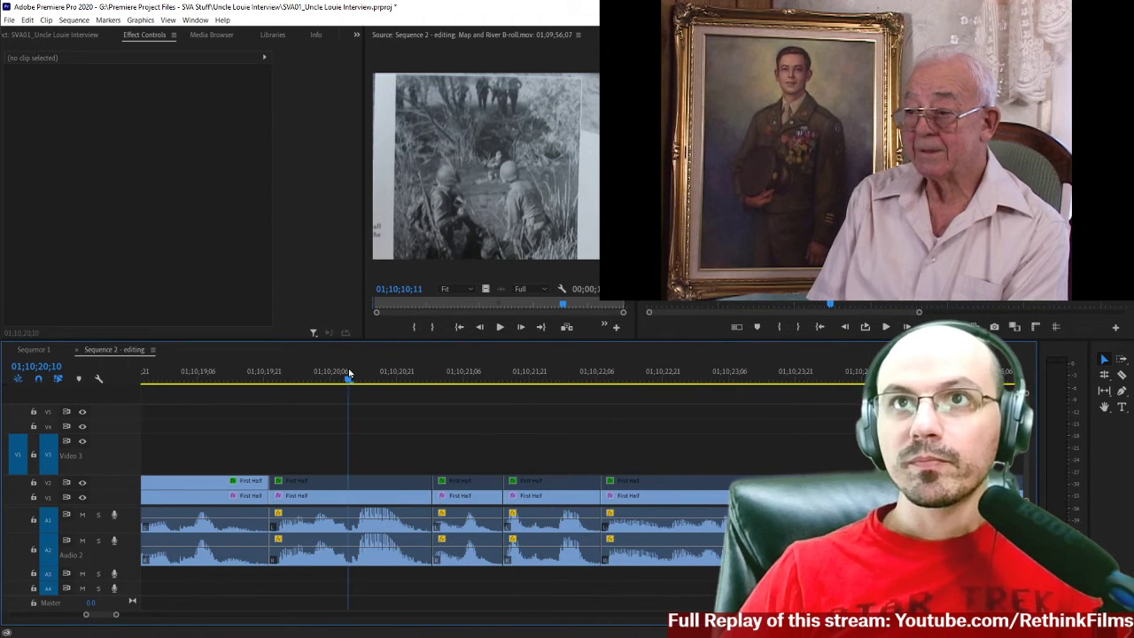
key("space")
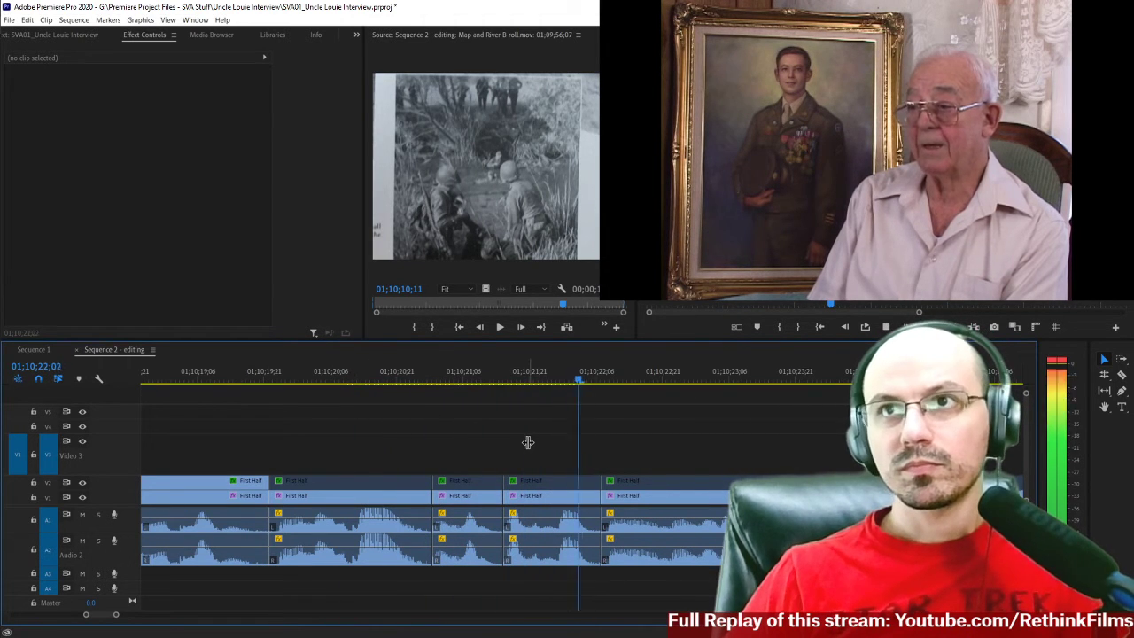
key("space")
left_click(597, 379)
key("=")
scroll(558, 427, "down", 2)
left_click(215, 376)
key("space")
scroll(419, 444, "down", 2)
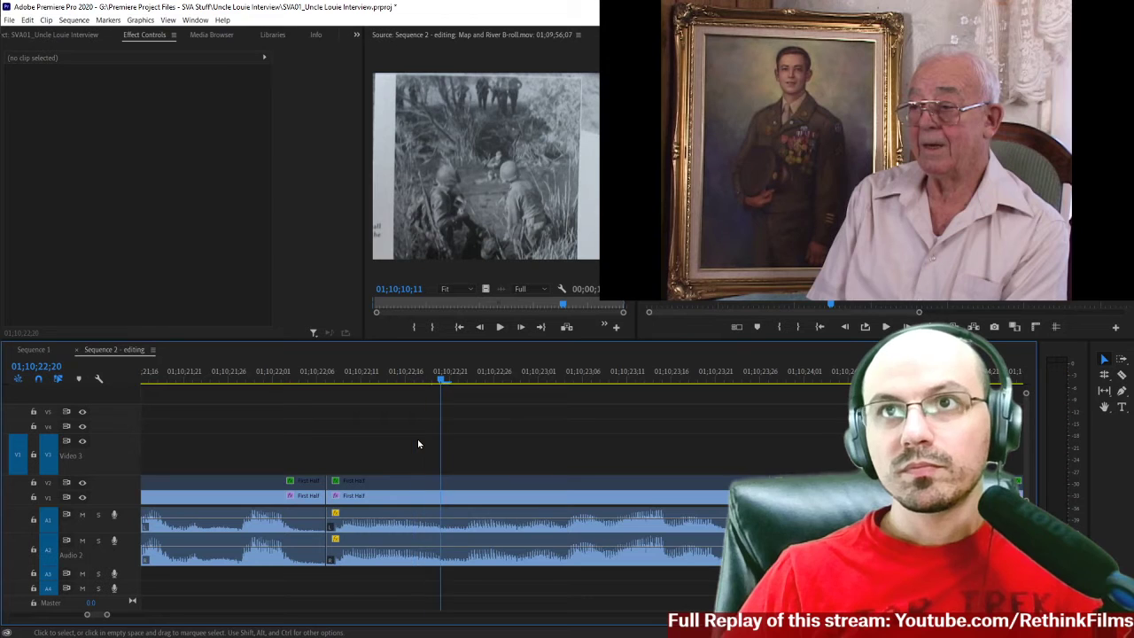
Split the clip at about 01;10;22;23 and 01;10;22;29 to isolate a short stretch of speech.
key("Left")
key("Left")
key("c")
left_click(469, 502)
key("Right")
key("Right")
key("Right")
key("Right")
key("Right")
key("Right")
key("Right")
key("Right")
key("Right")
key("space")
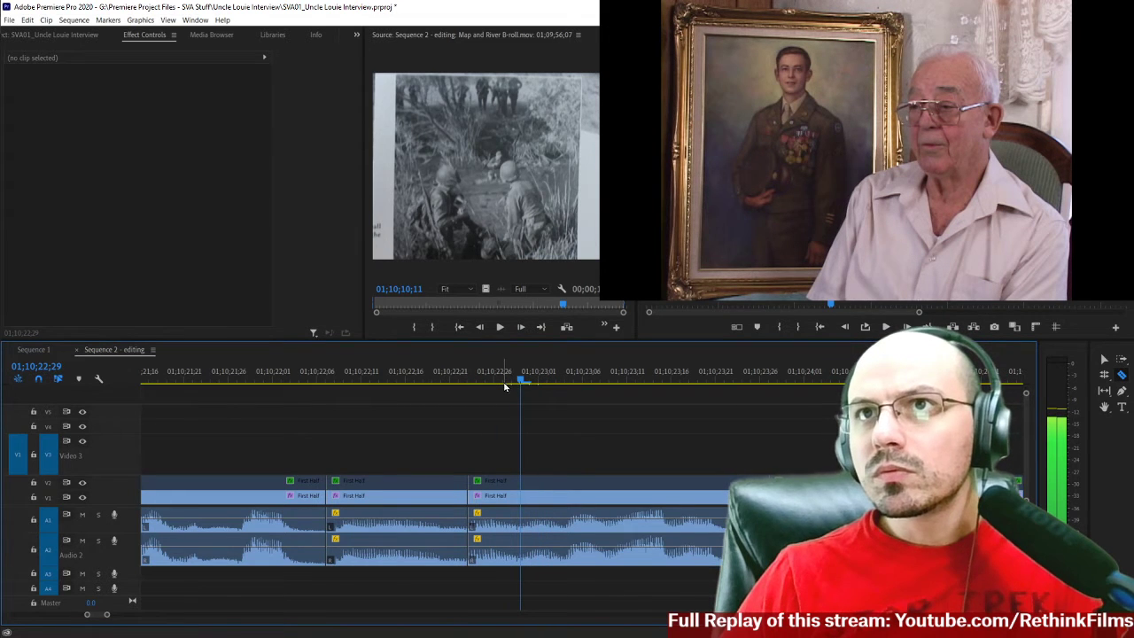
left_click(522, 501)
key("space")
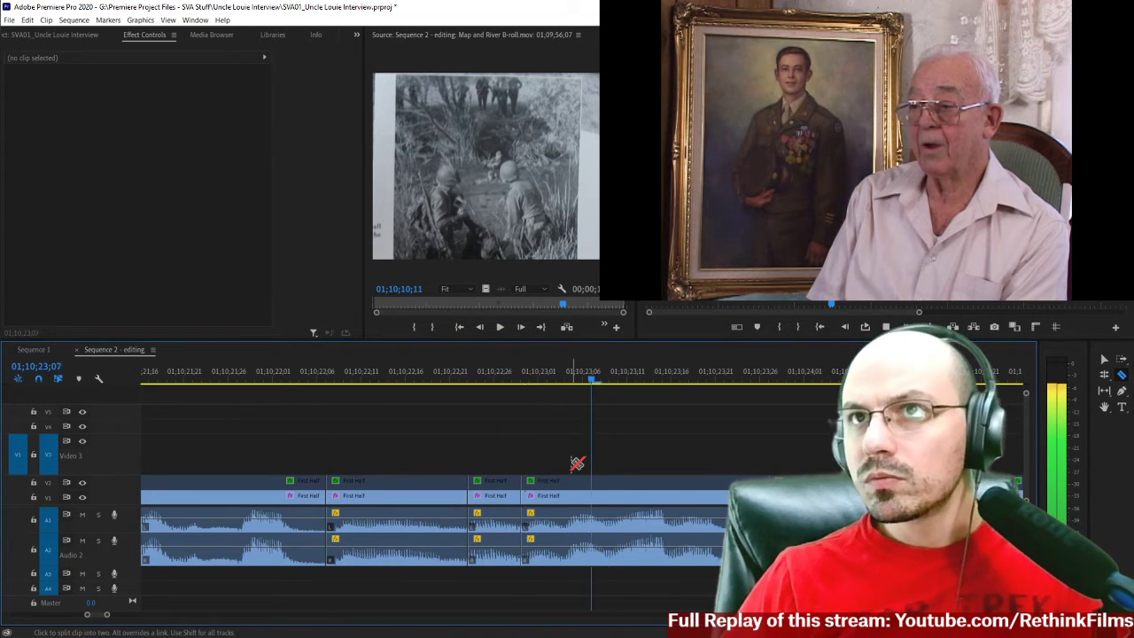
Delete the isolated video and audio piece between the two new cuts and close the gap.
key("space")
key("v")
left_click_drag(494, 425, 484, 585)
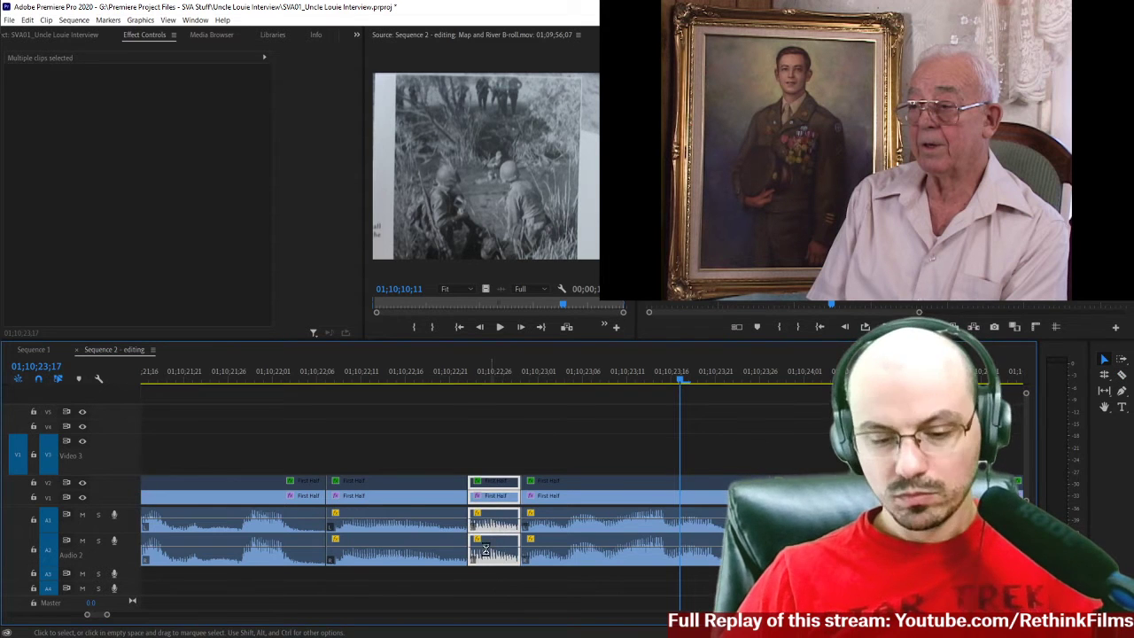
key("Delete")
left_click(479, 496)
key("Delete")
Play the edited speech from 01;10;21;00 across the newly closed joins.
left_click(326, 376)
key("minus")
left_click(291, 377)
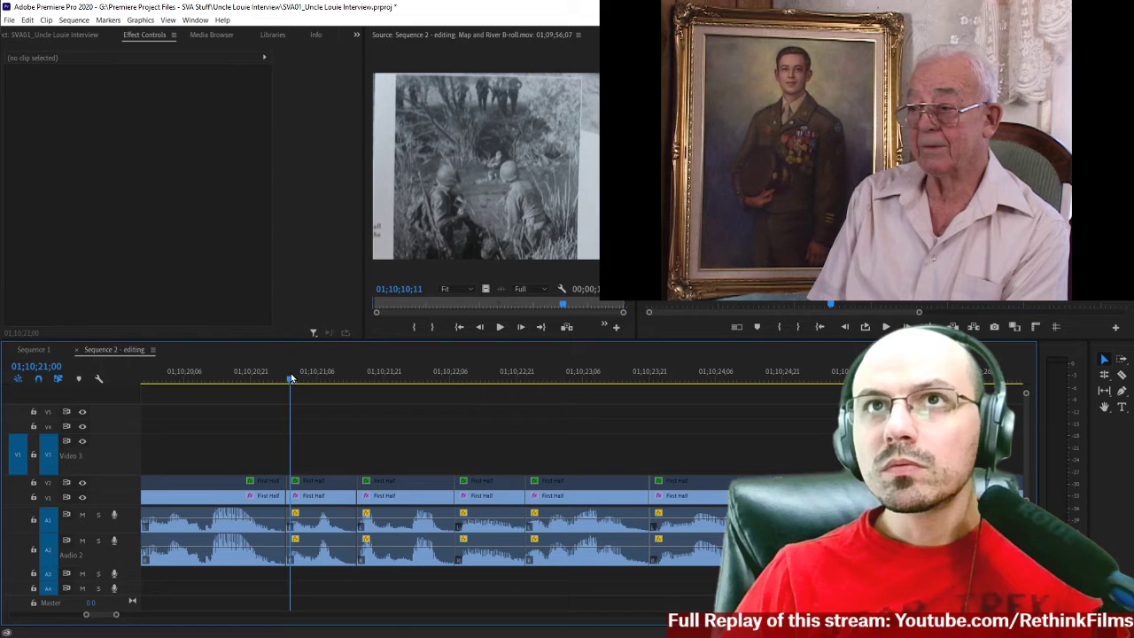
key("space")
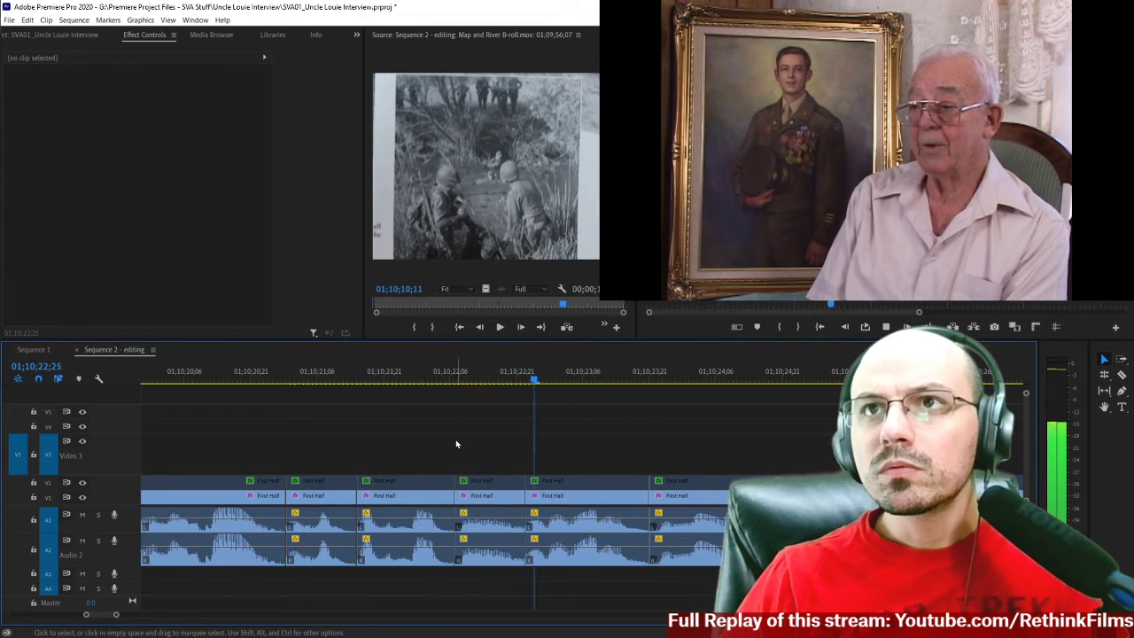
Add a Constant Power transition to the audio 1 join near 01;10;22;23 and set its duration to 1 frame.
left_click(523, 520)
right_click(522, 523)
left_click(545, 592)
left_click(487, 524)
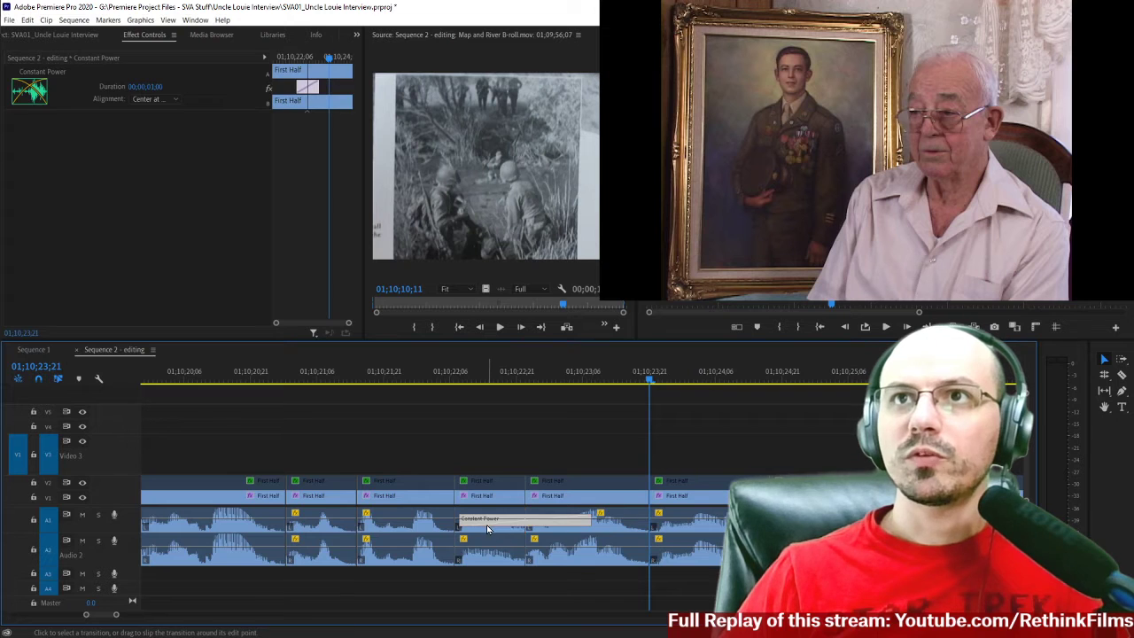
right_click(488, 526)
left_click(500, 531)
type("1")
key("Return")
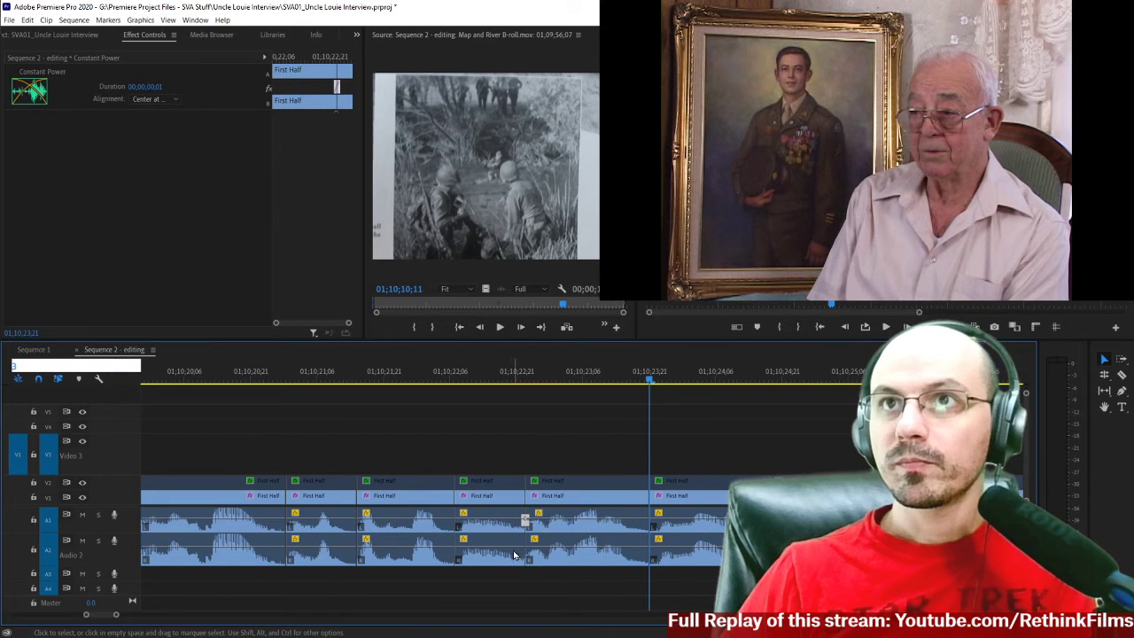
key("Escape")
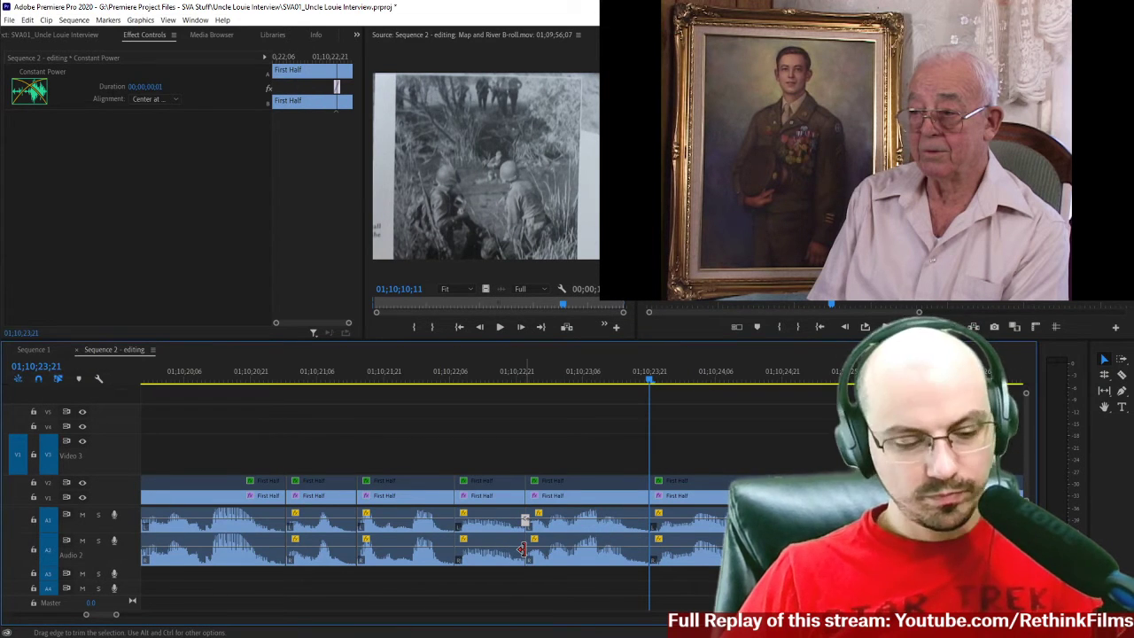
Add a Constant Power transition to the same join on audio 2 and set its duration to 1 frame.
right_click(518, 555)
left_click(531, 544)
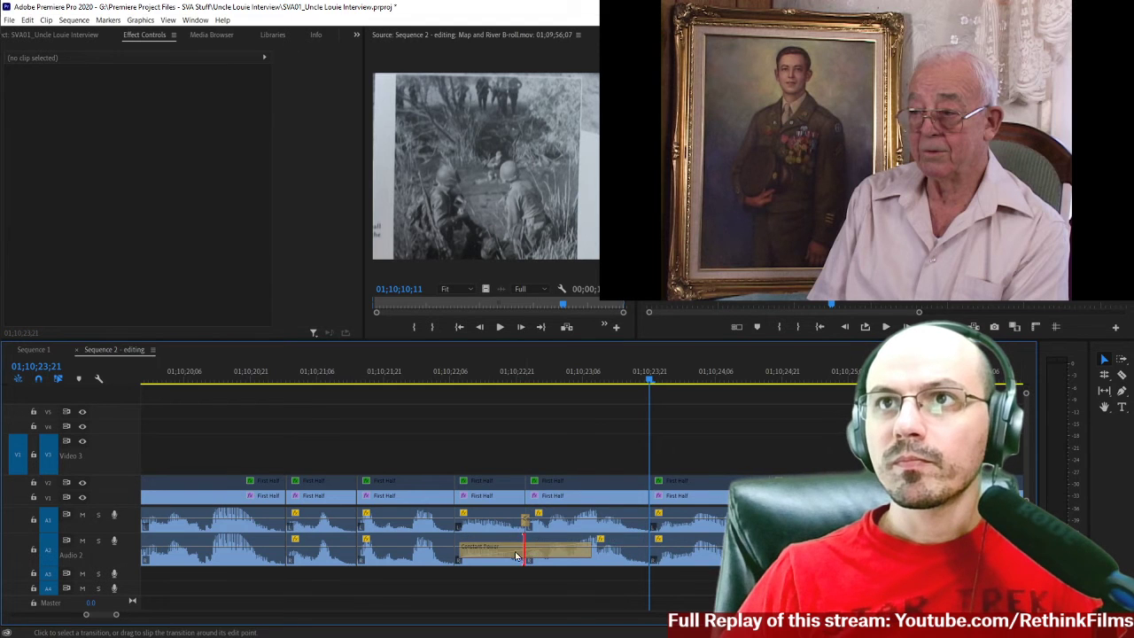
left_click(507, 555)
right_click(506, 555)
left_click(525, 558)
type("1")
key("Return")
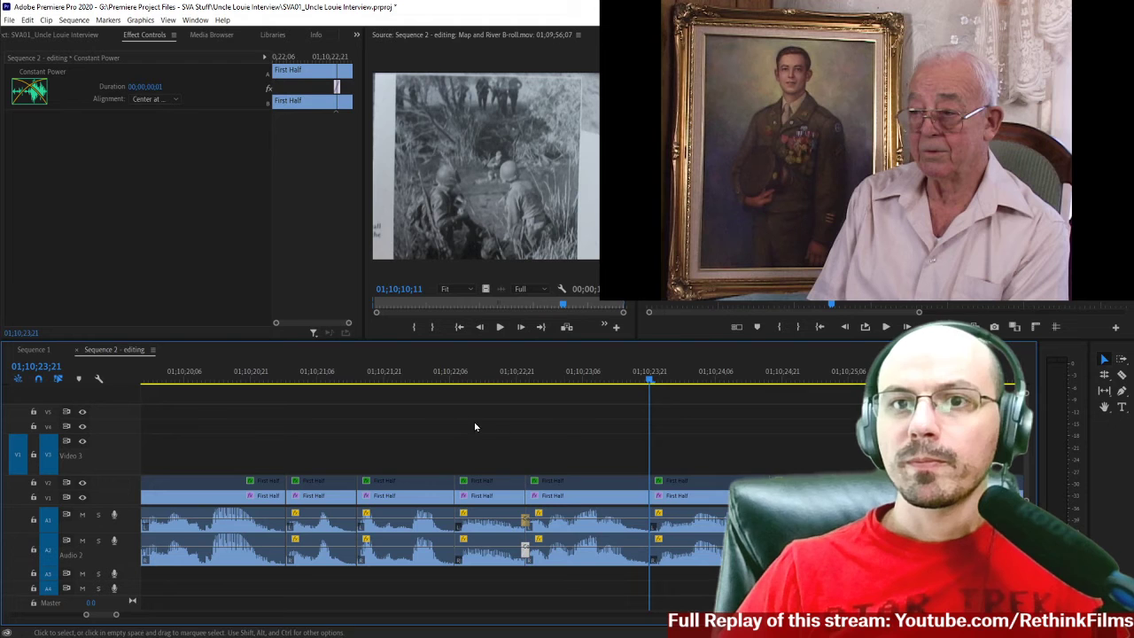
Play the speech from about 01;10;21;28 through the smoothed join to 01;10;30;01.
left_click(414, 381)
key("space")
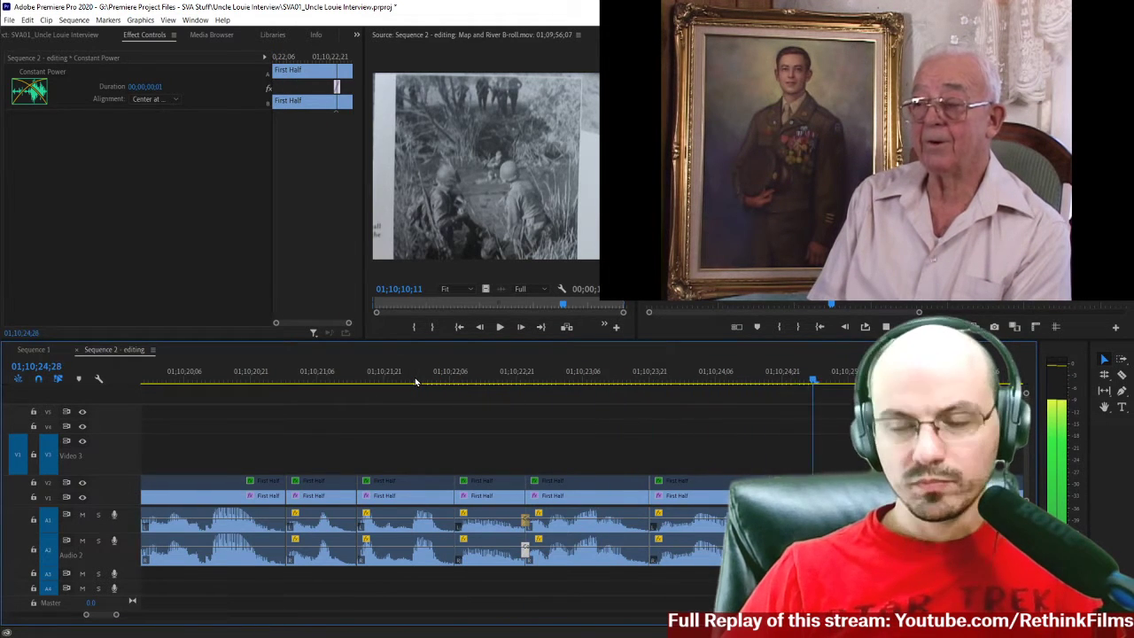
key("minus")
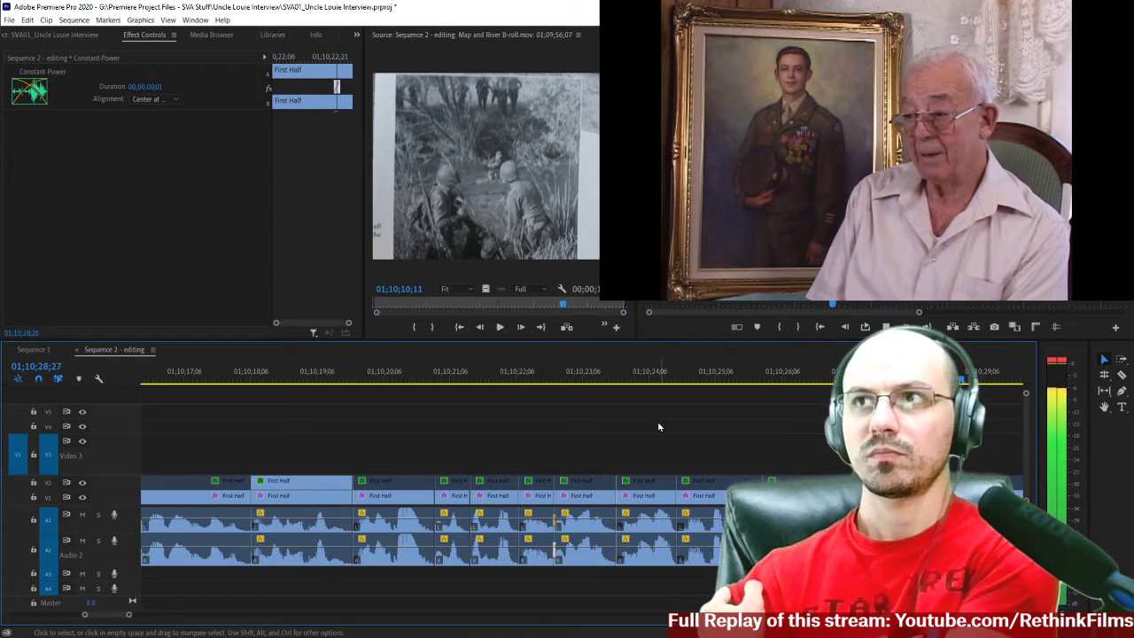
key("space")
Play the dissolve from the B-roll back to the interview, starting at 01;10;13;14.
key("minus")
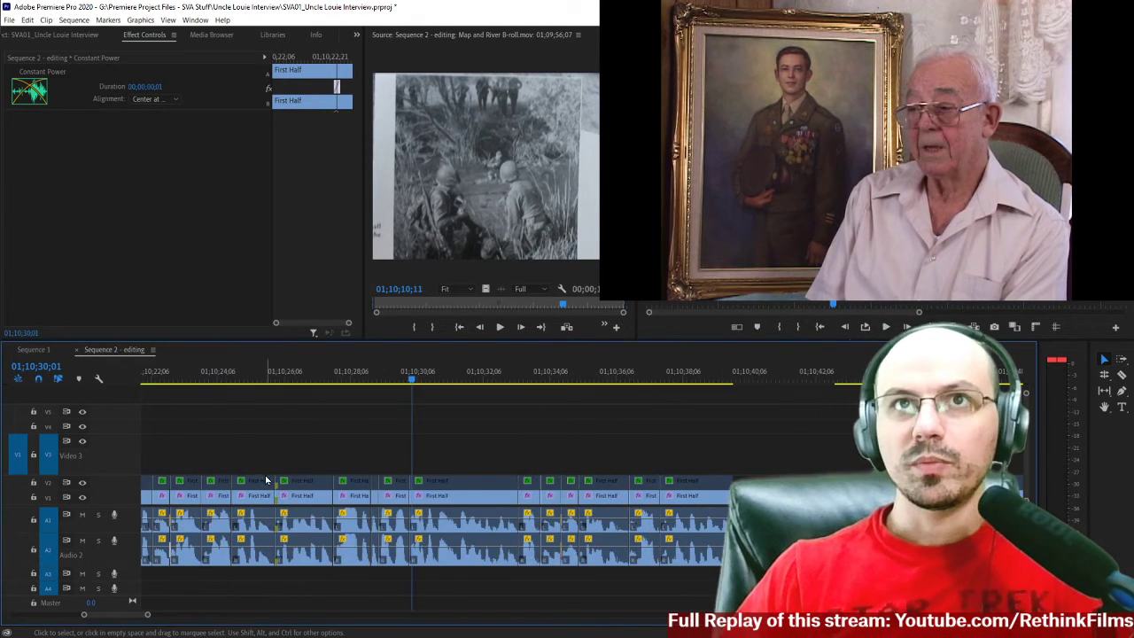
scroll(278, 440, "up", 3)
scroll(235, 399, "up", 4)
left_click(340, 373)
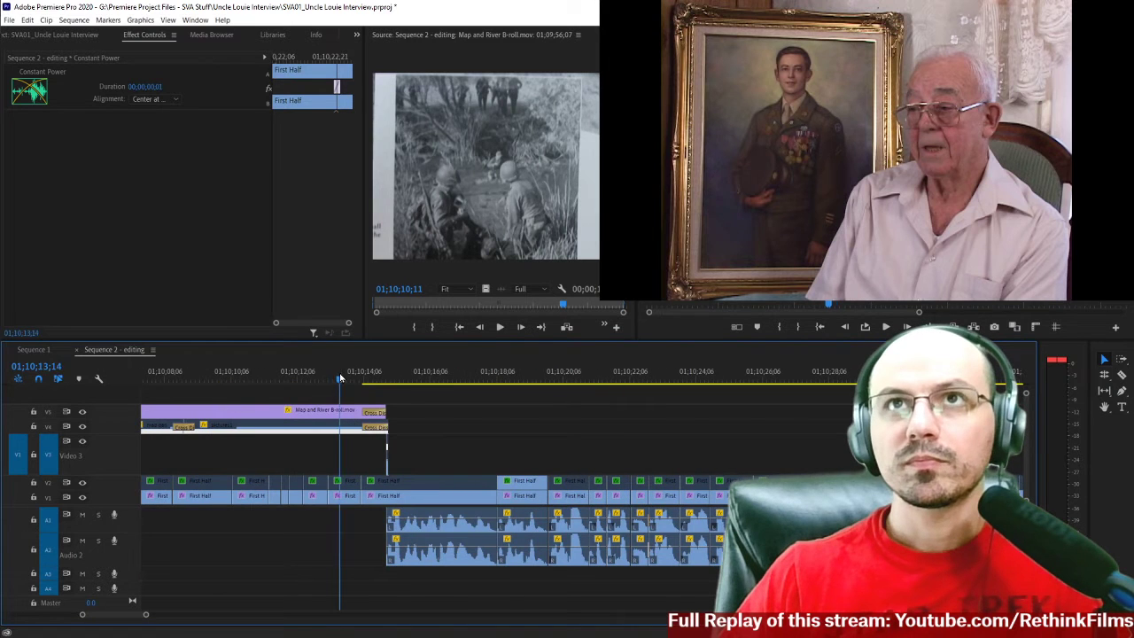
key("space")
scroll(330, 556, "up", 5)
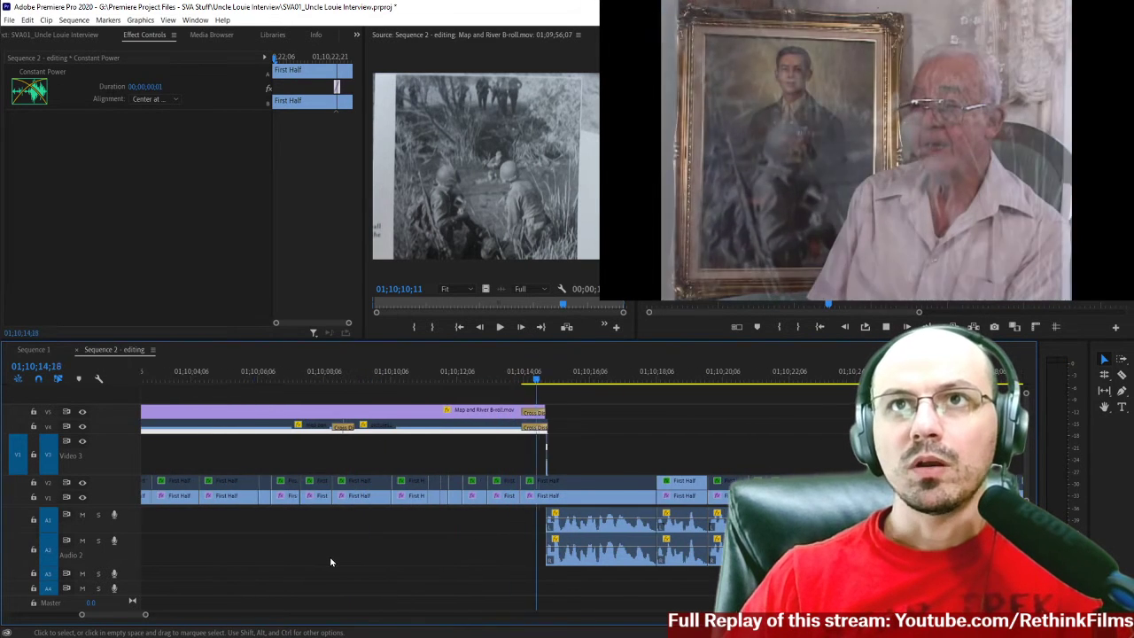
scroll(329, 561, "down", 4)
scroll(329, 561, "up", 2)
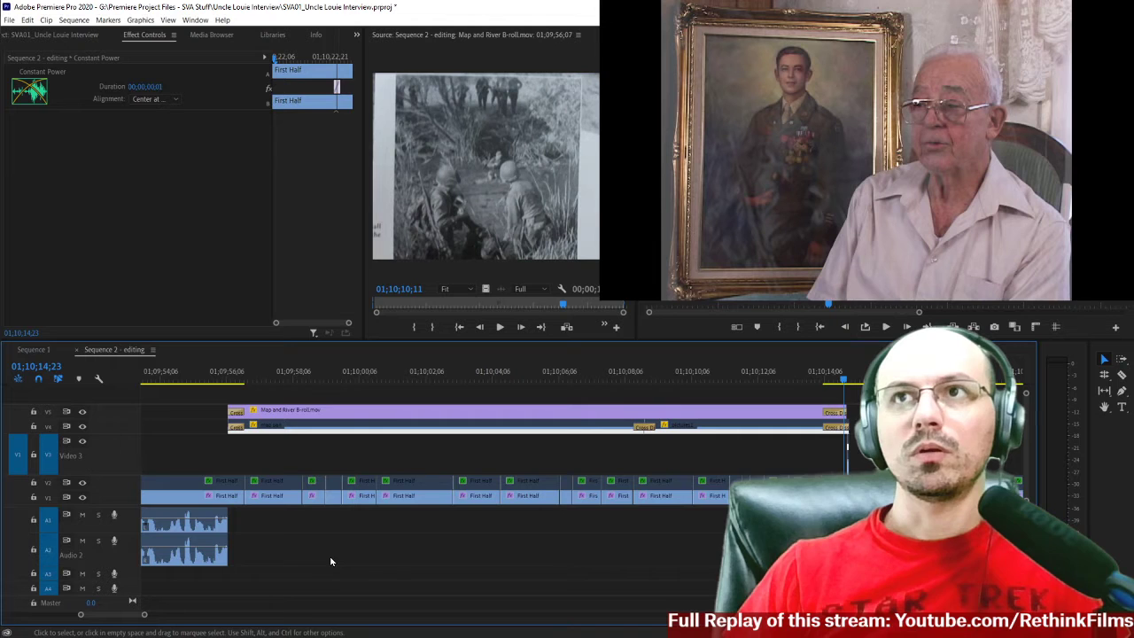
Place the playhead at 01;09;56;00, just before the Map and River B-roll begins.
scroll(275, 589, "down", 1)
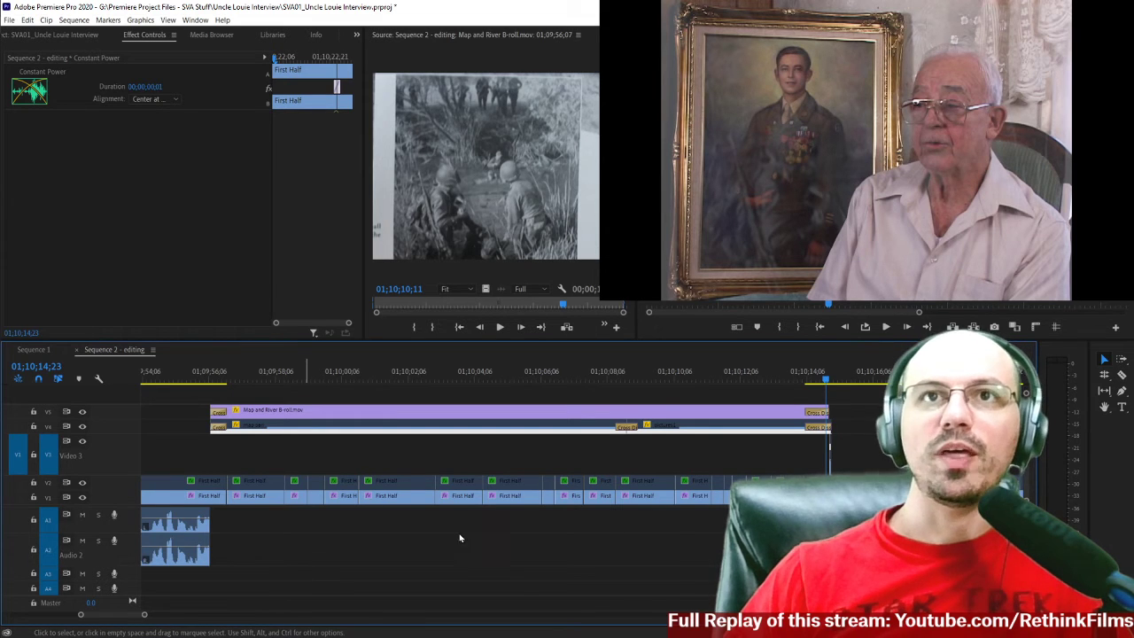
left_click(204, 379)
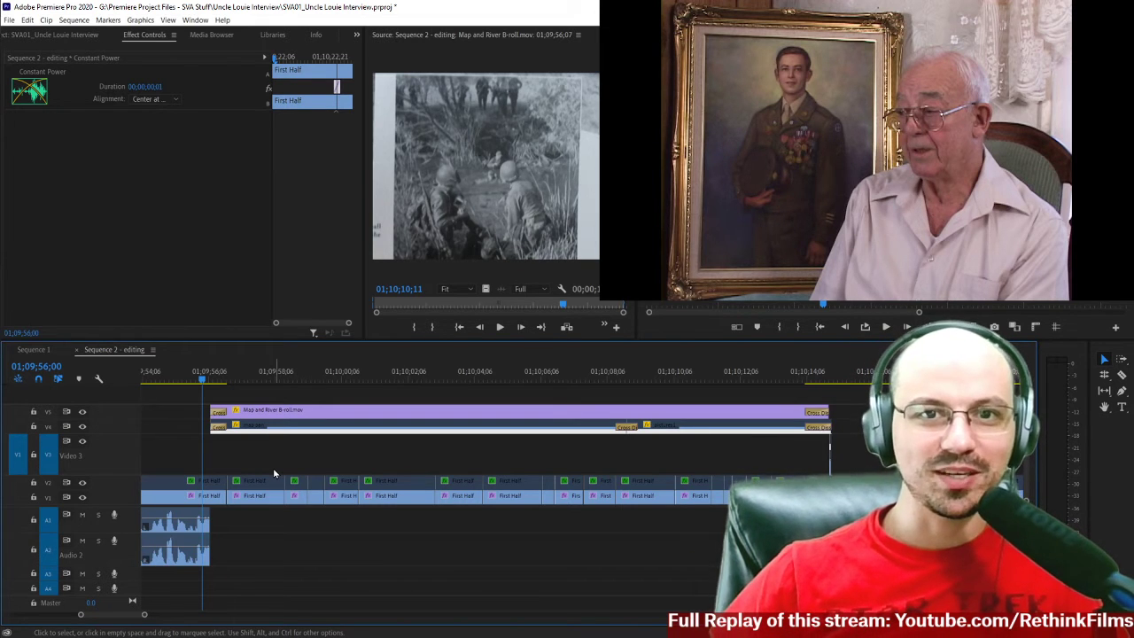
scroll(307, 466, "down", 4)
scroll(306, 466, "up", 3)
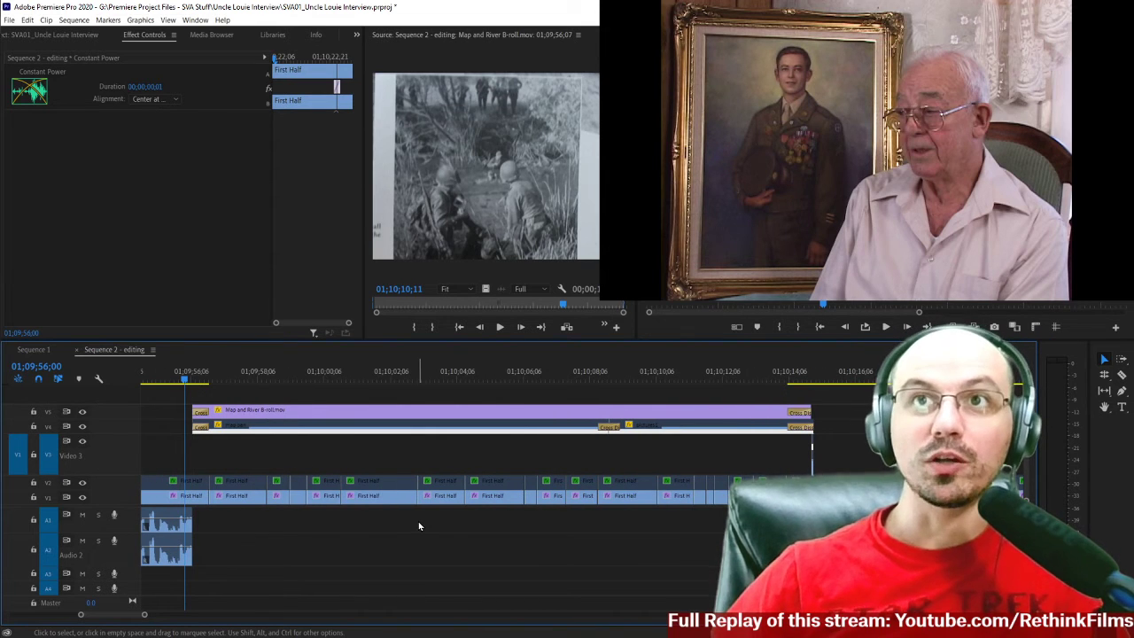
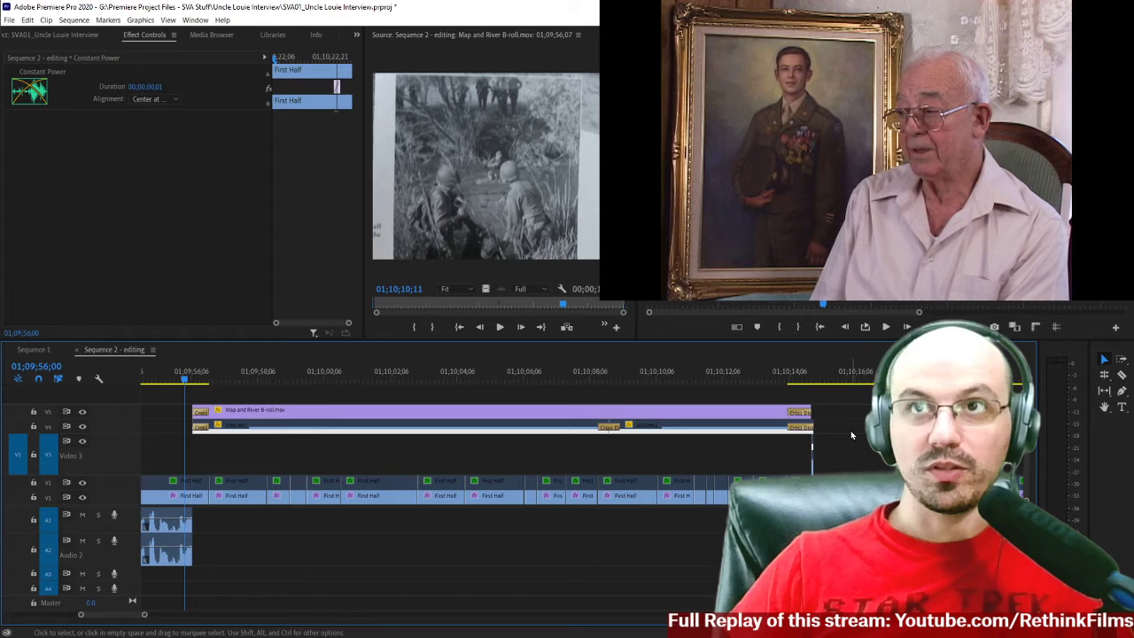
Save the project under the new file name SVA01_Uncle Louie Interview_02.prproj in the Uncle Louie Interview folder.
left_click(9, 20)
left_click(34, 174)
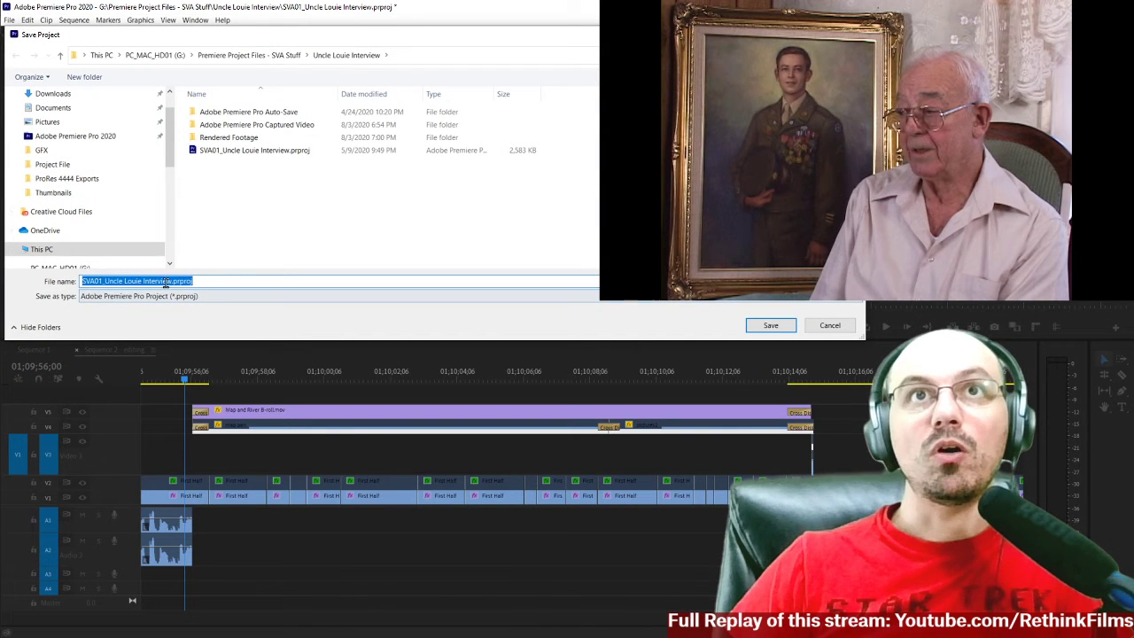
left_click(171, 280)
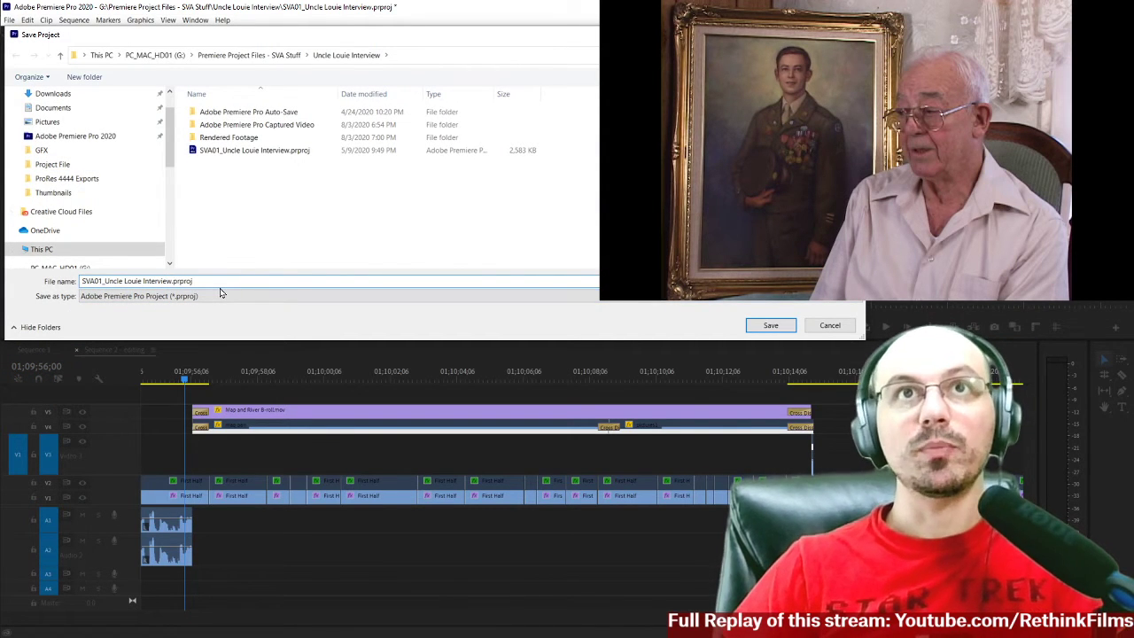
type("_02")
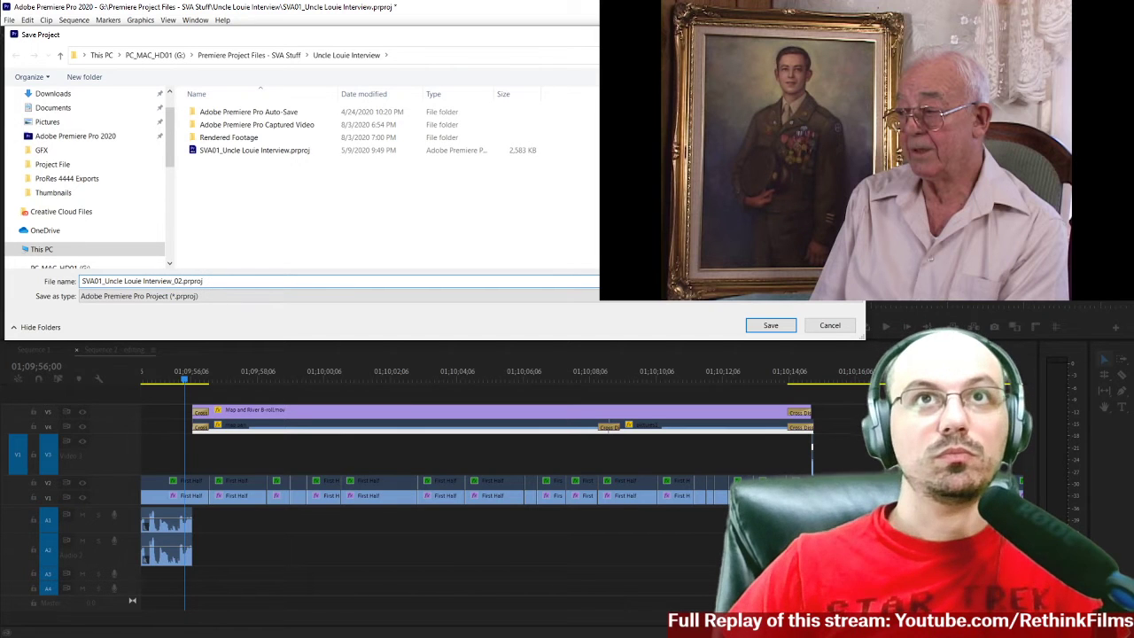
left_click(766, 329)
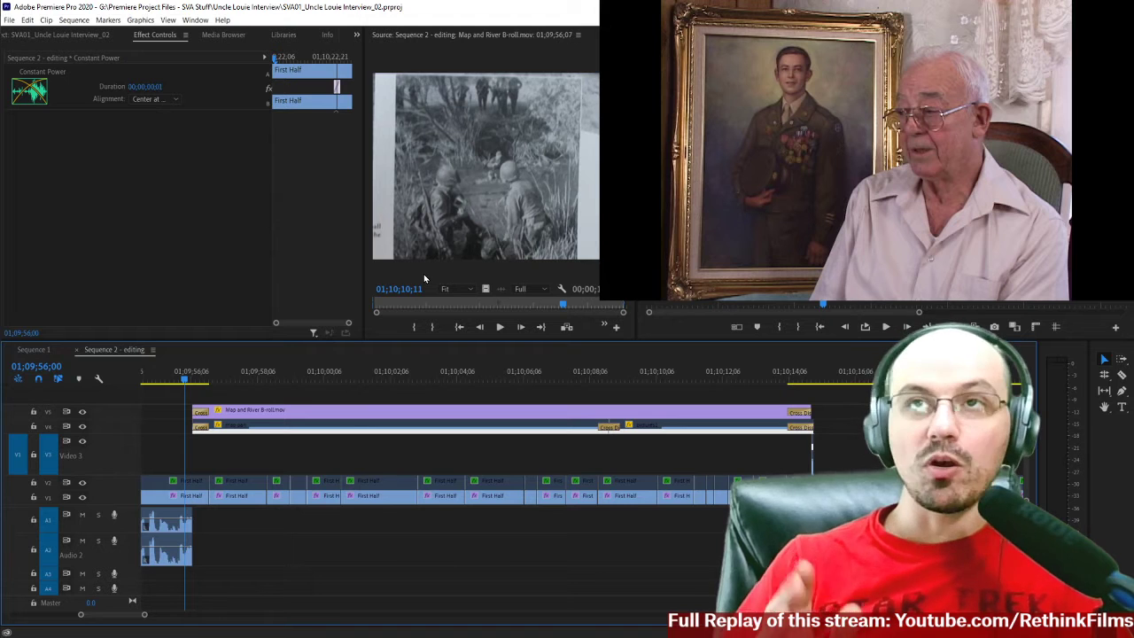
Place the playhead at 01;09;56;06, then open the project's Adobe Premiere Pro Auto-Save folder in File Explorer.
left_click(191, 378)
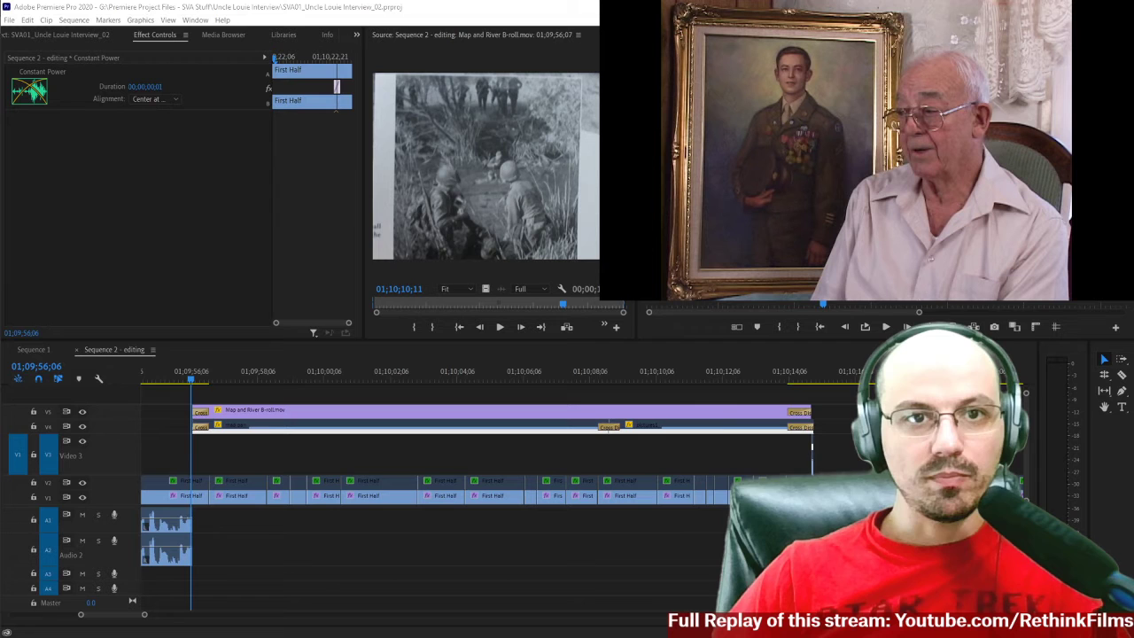
left_click_drag(0, 138, 280, 161)
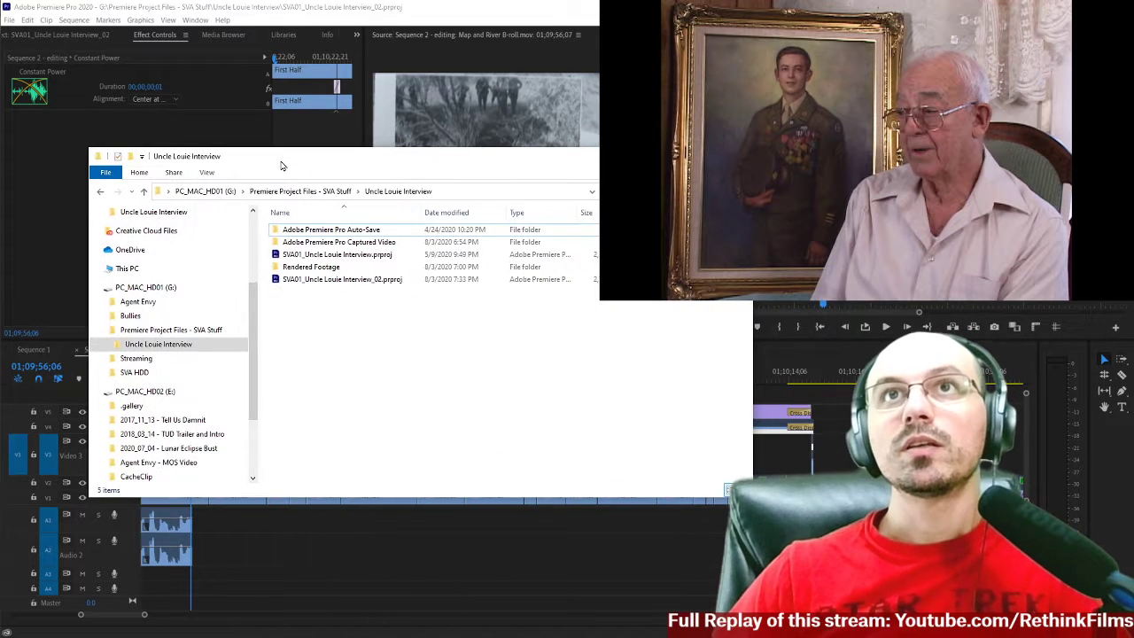
left_click(352, 232)
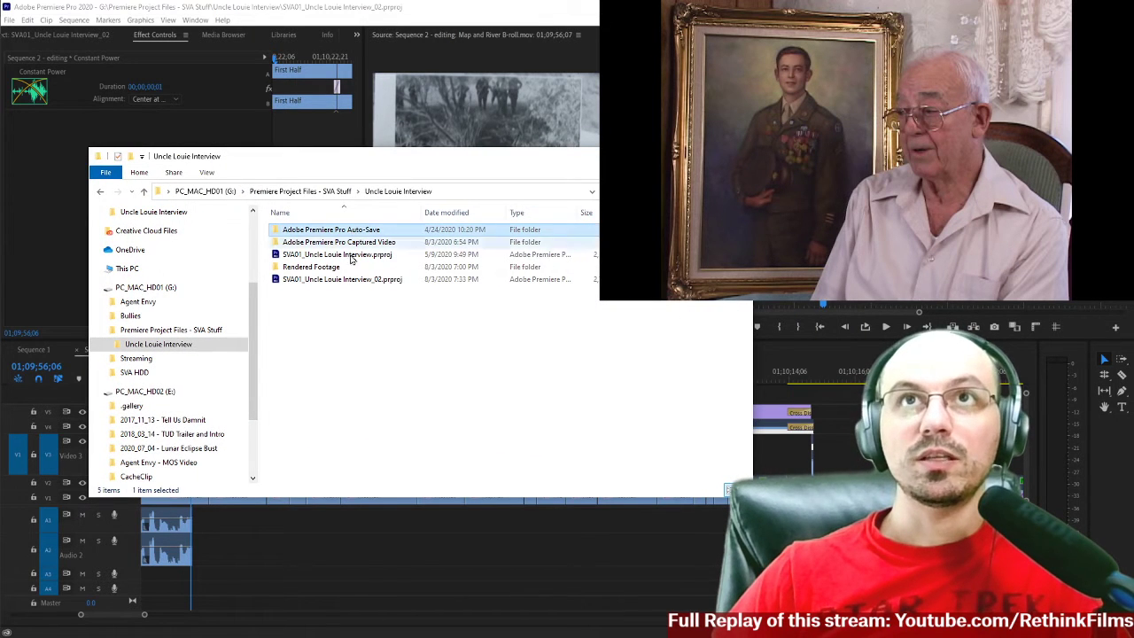
double_click(340, 233)
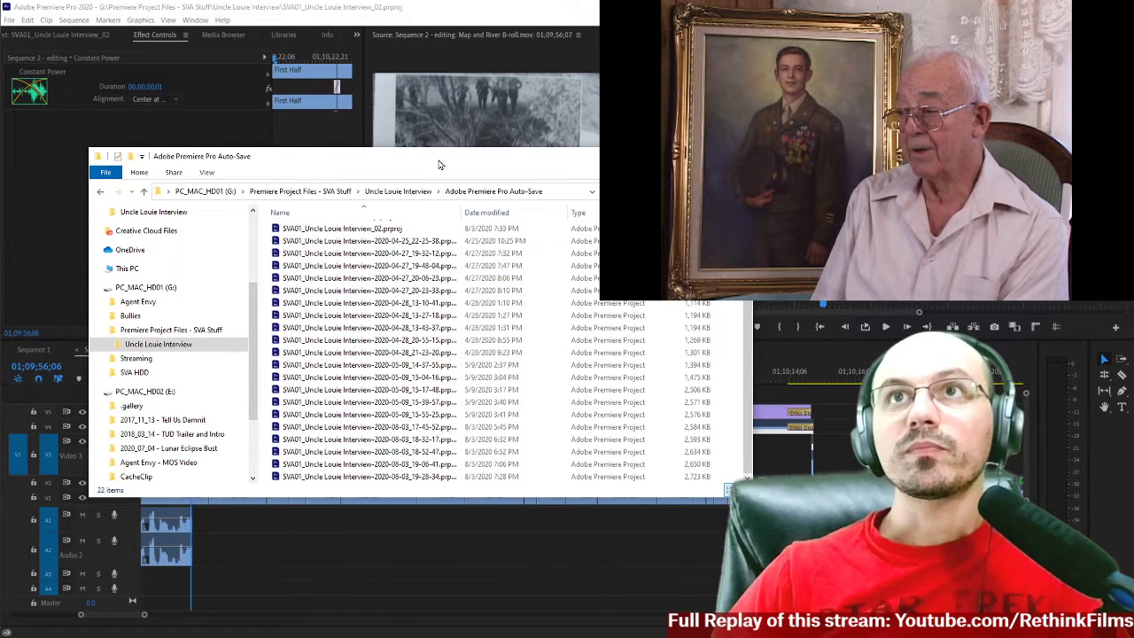
left_click_drag(440, 166, 396, 149)
left_click_drag(418, 195, 456, 195)
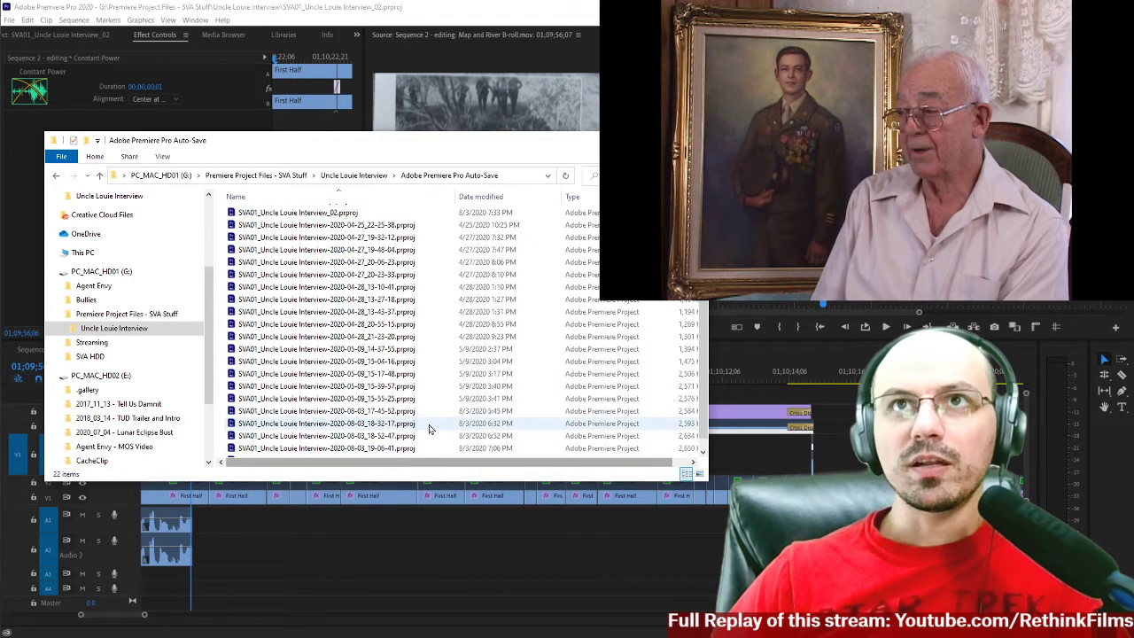
Open auto-save SVA01_Uncle Louie Interview-2020-08-03_19-28-34.prproj to examine the audio beneath Map and River B-roll, and close that project.
scroll(425, 432, "down", 1)
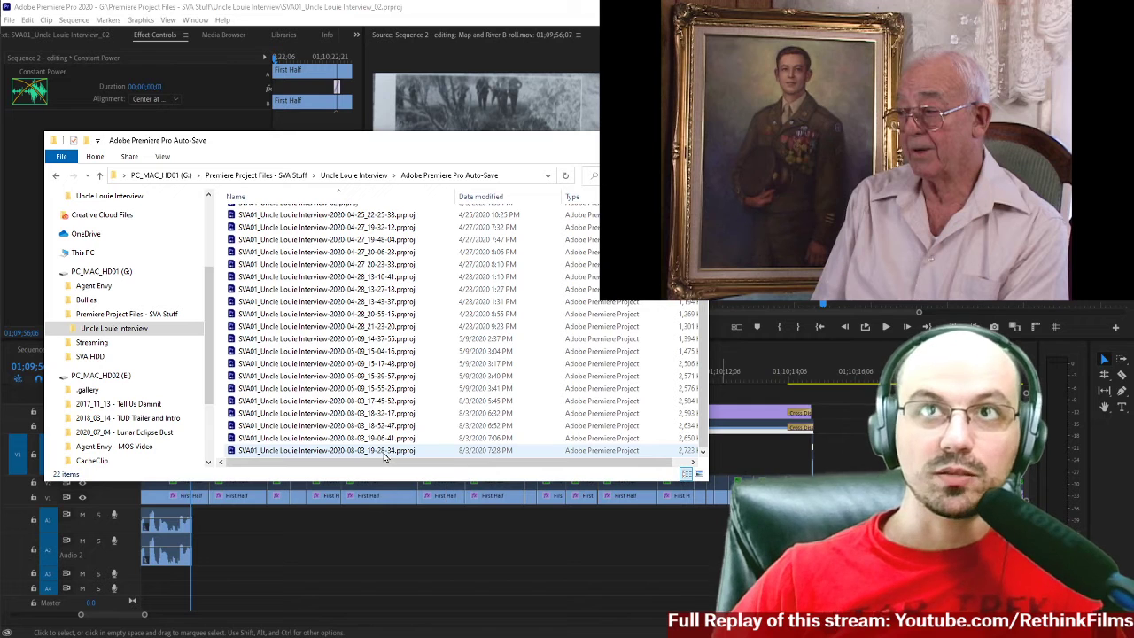
left_click(302, 452)
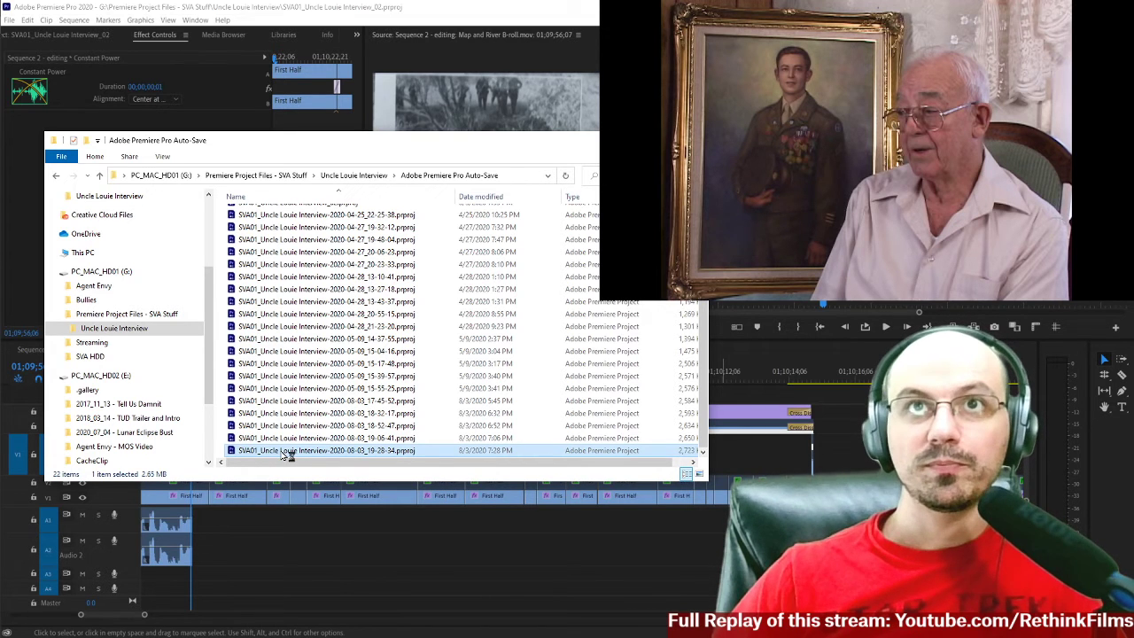
double_click(285, 453)
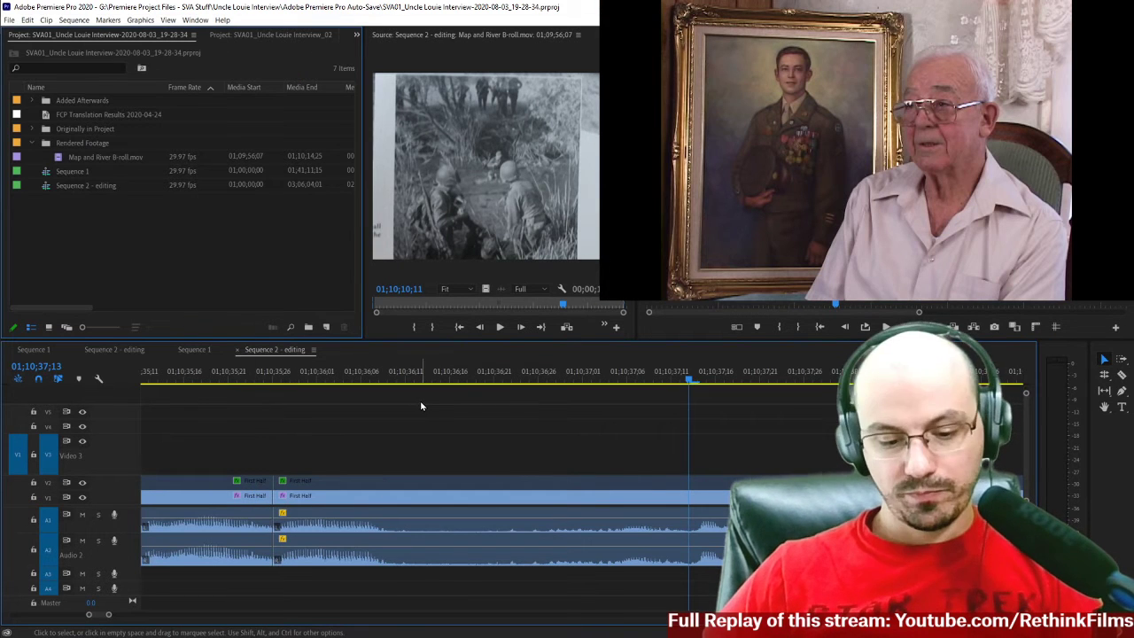
key("minus")
key("minus")
key("minus")
key("minus")
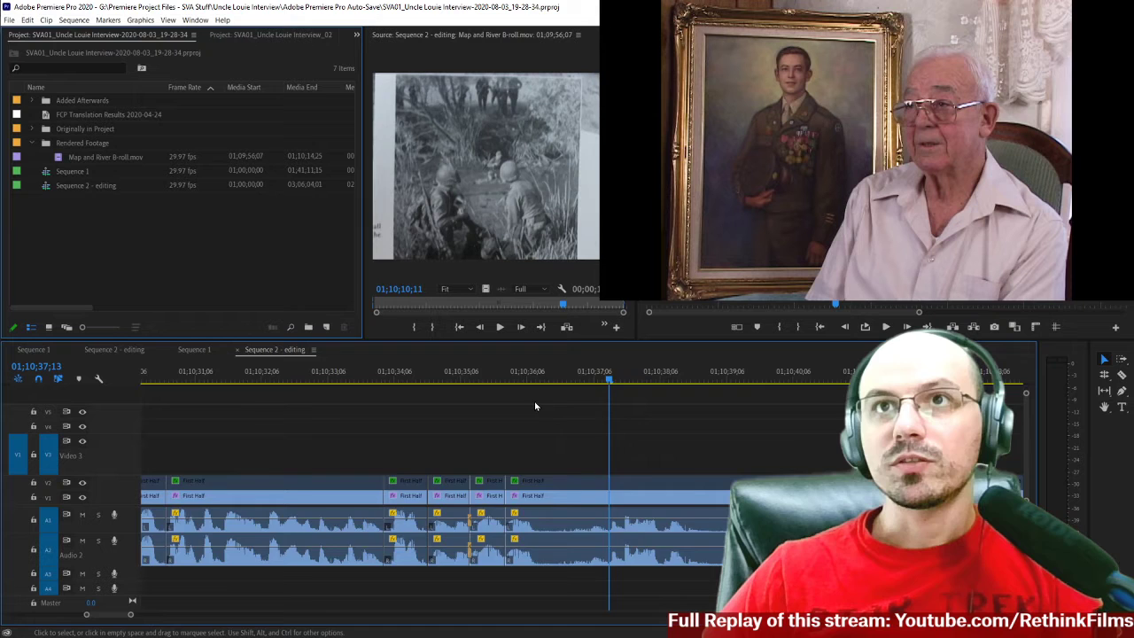
scroll(505, 427, "up", 2)
scroll(505, 434, "up", 2)
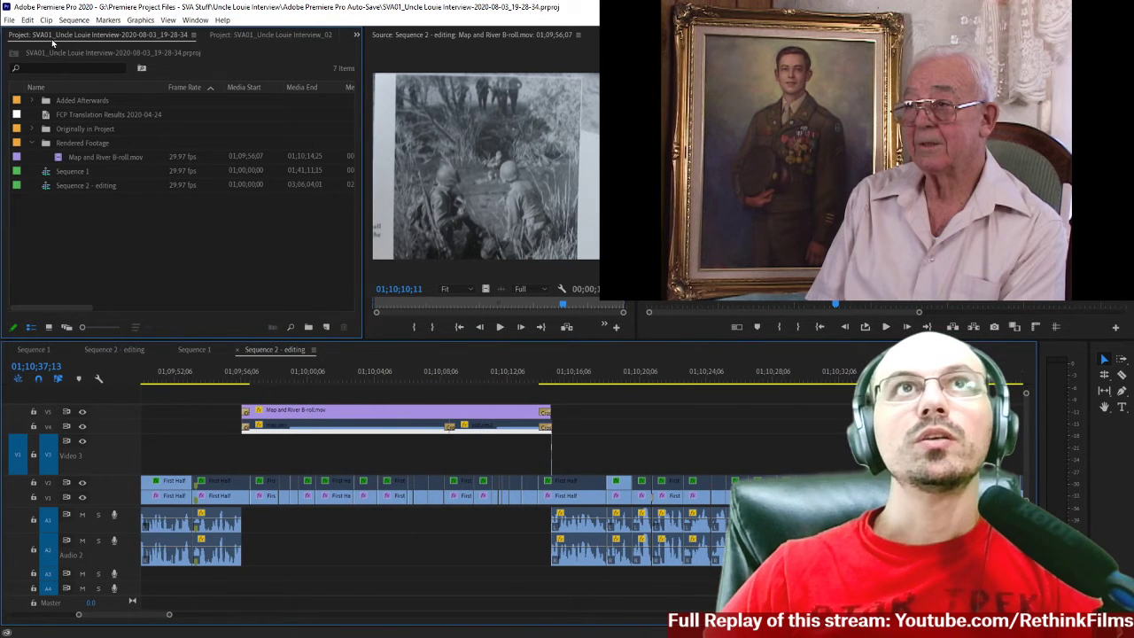
left_click(11, 21)
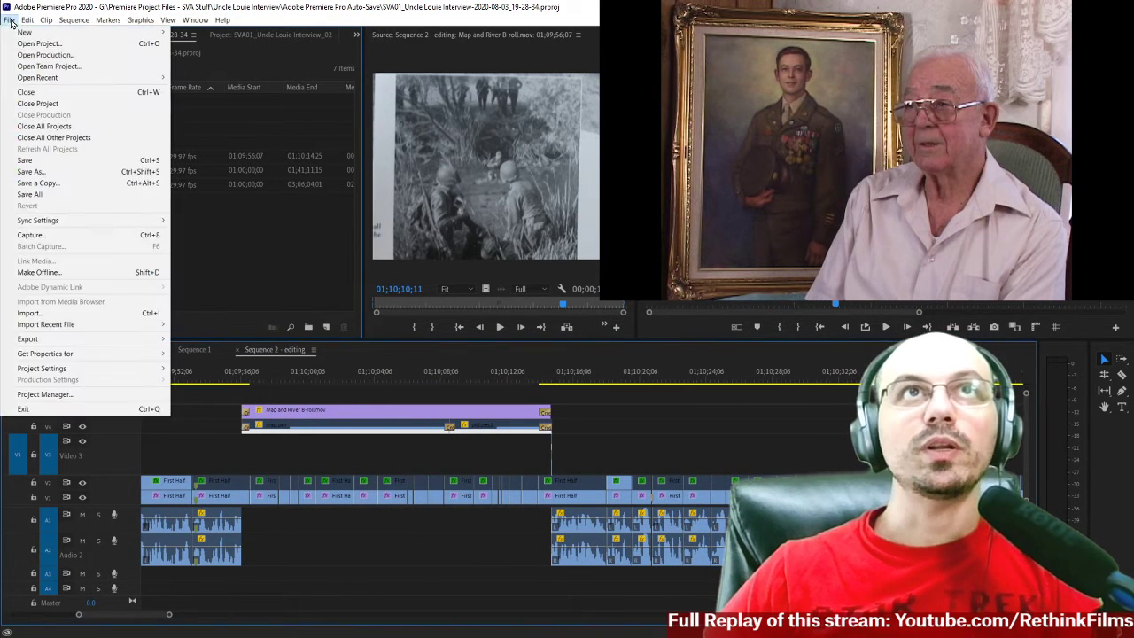
left_click(27, 104)
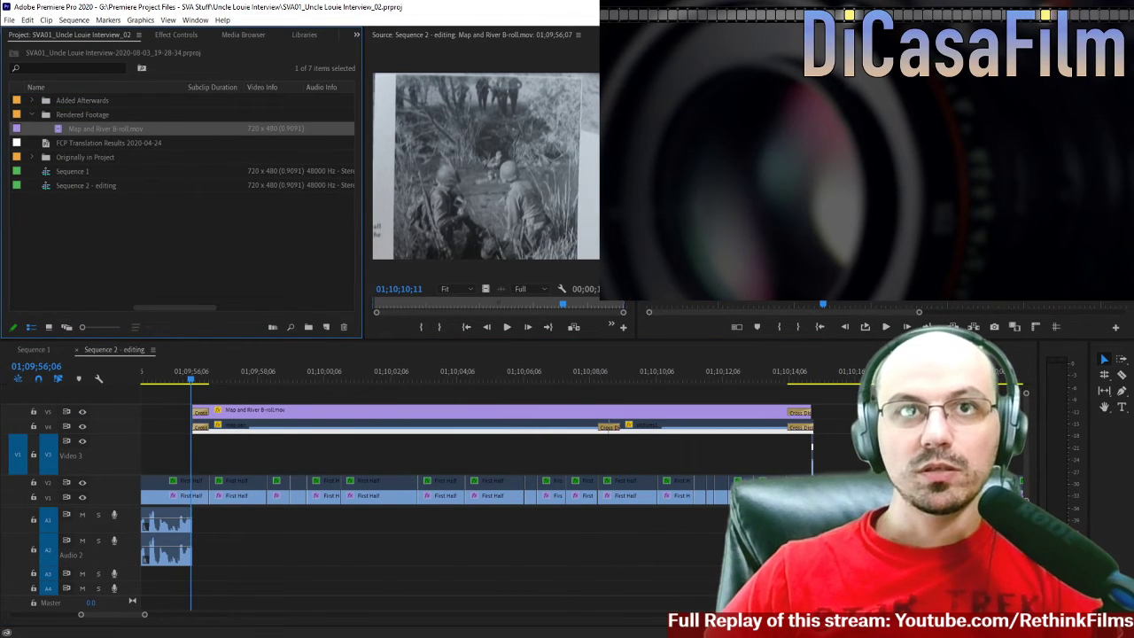
Open the auto-save SVA01_Uncle Louie Interview-2020-08-03_19-06-41.prproj and go to 01;10;01;23 within the Map and River B-roll section.
key("alt+Tab")
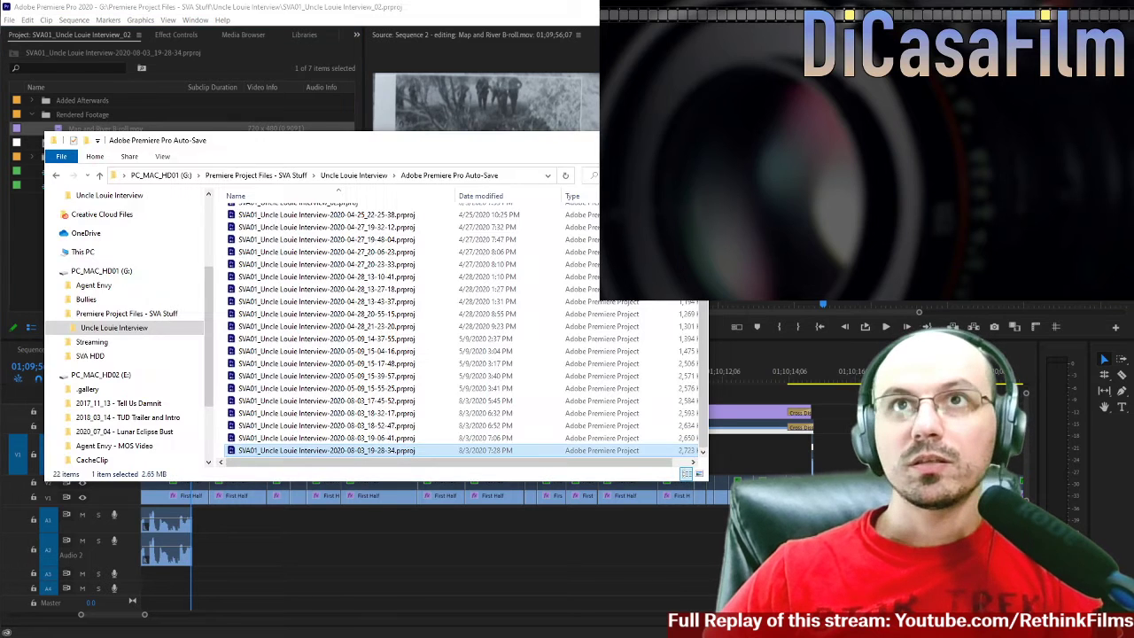
left_click(381, 442)
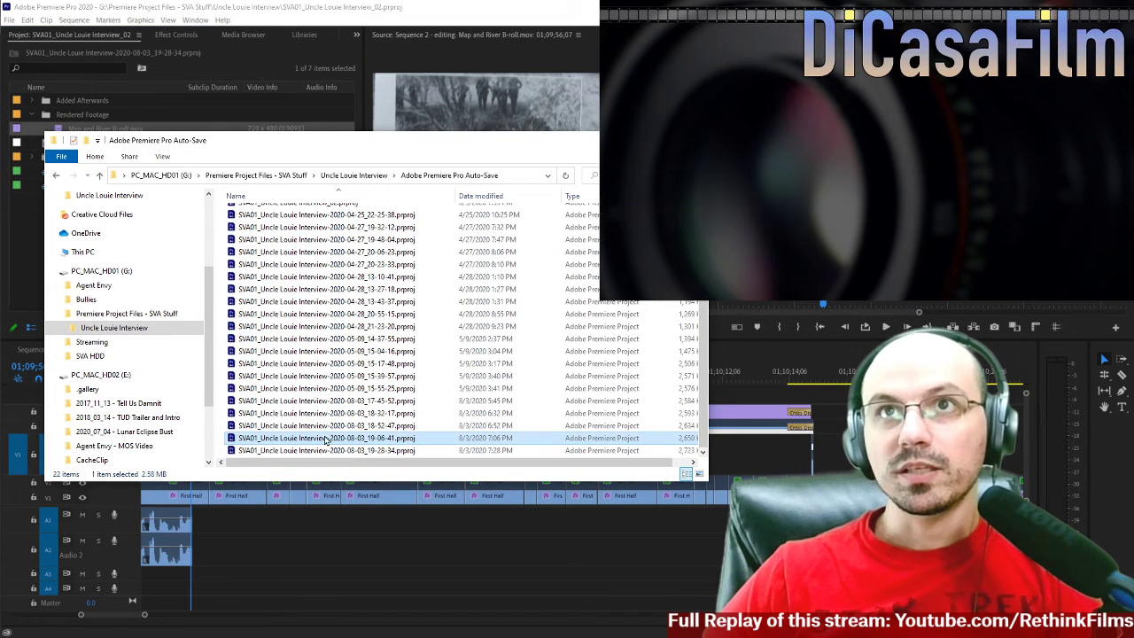
double_click(232, 439)
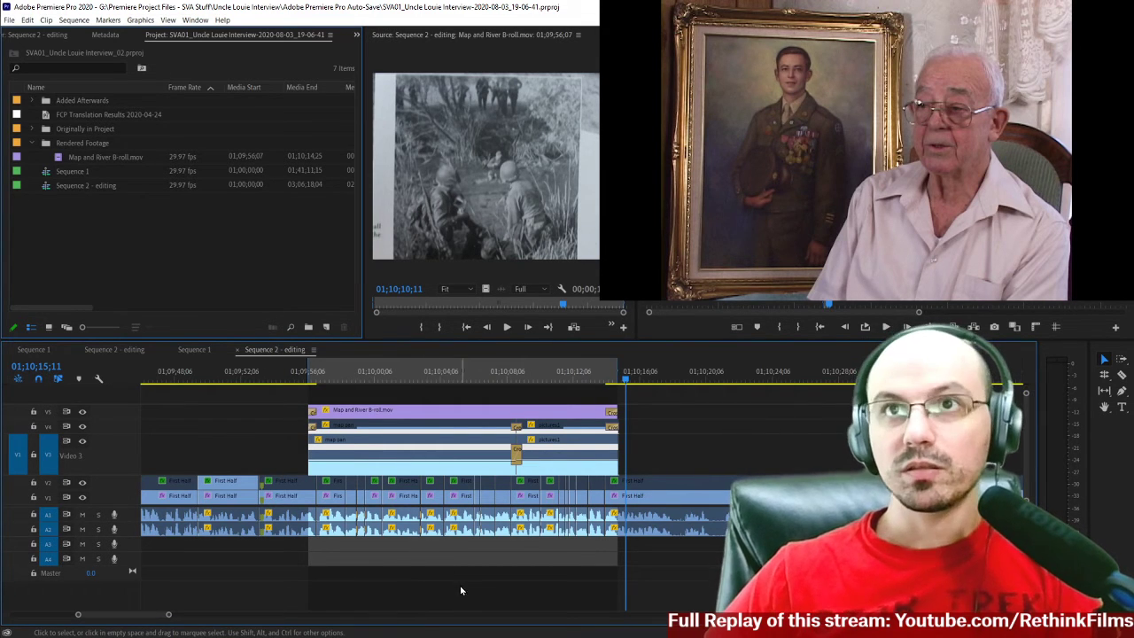
left_click(399, 373)
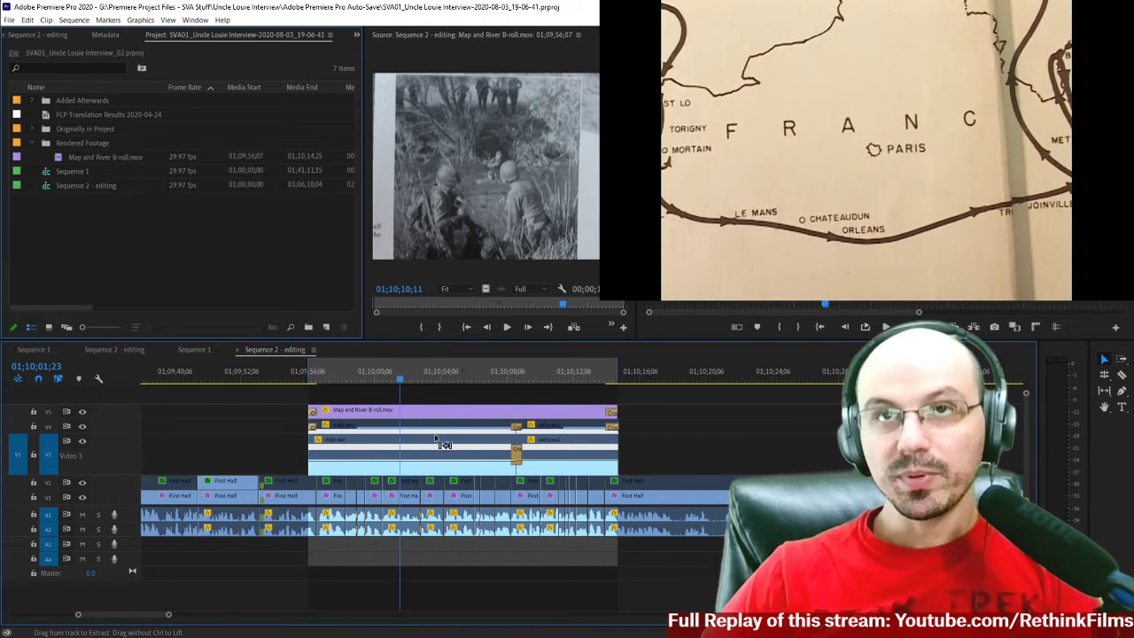
key("equal")
scroll(446, 604, "down", 3)
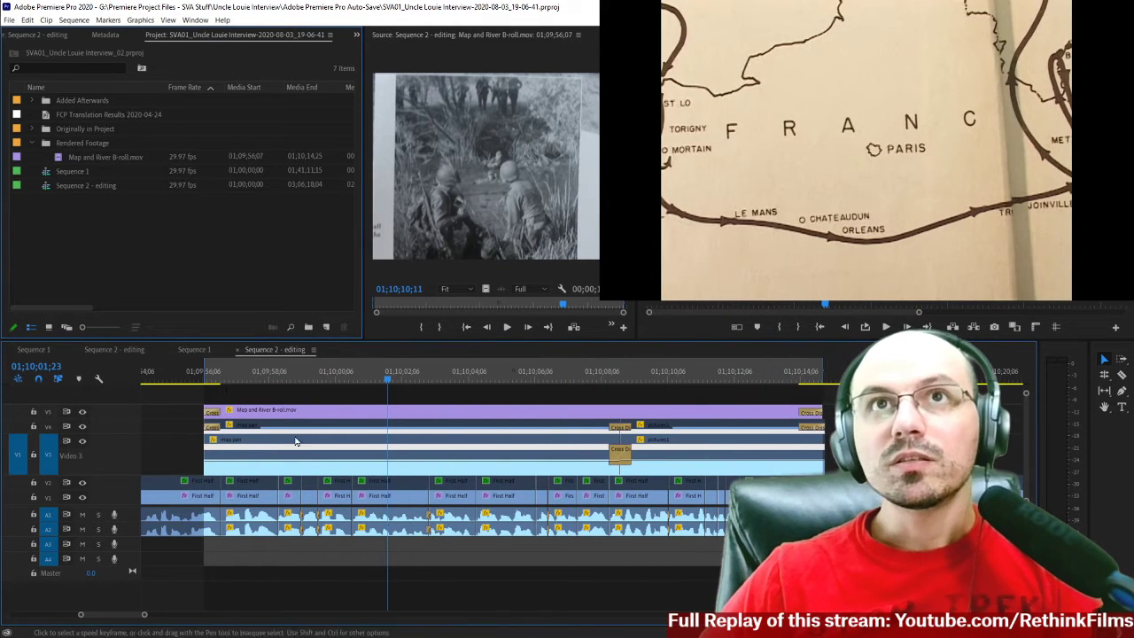
Compare the B-roll section in both projects and select the auto-save's A1 and A2 audio clips beneath Map and River B-roll for copying.
left_click(130, 350)
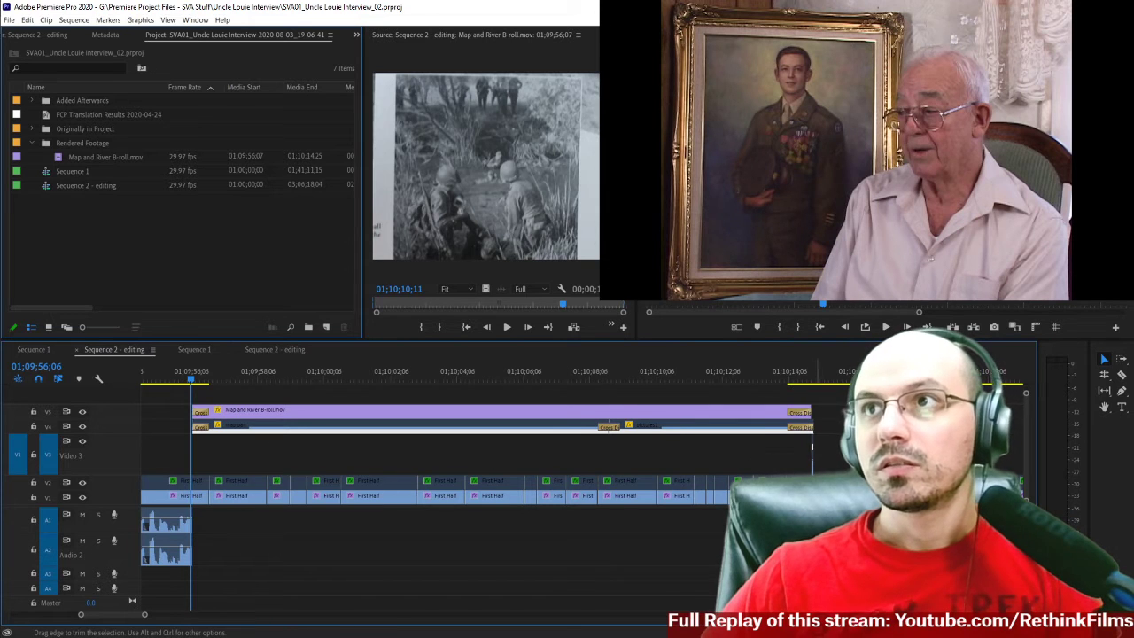
scroll(362, 517, "up", 1)
left_click(282, 349)
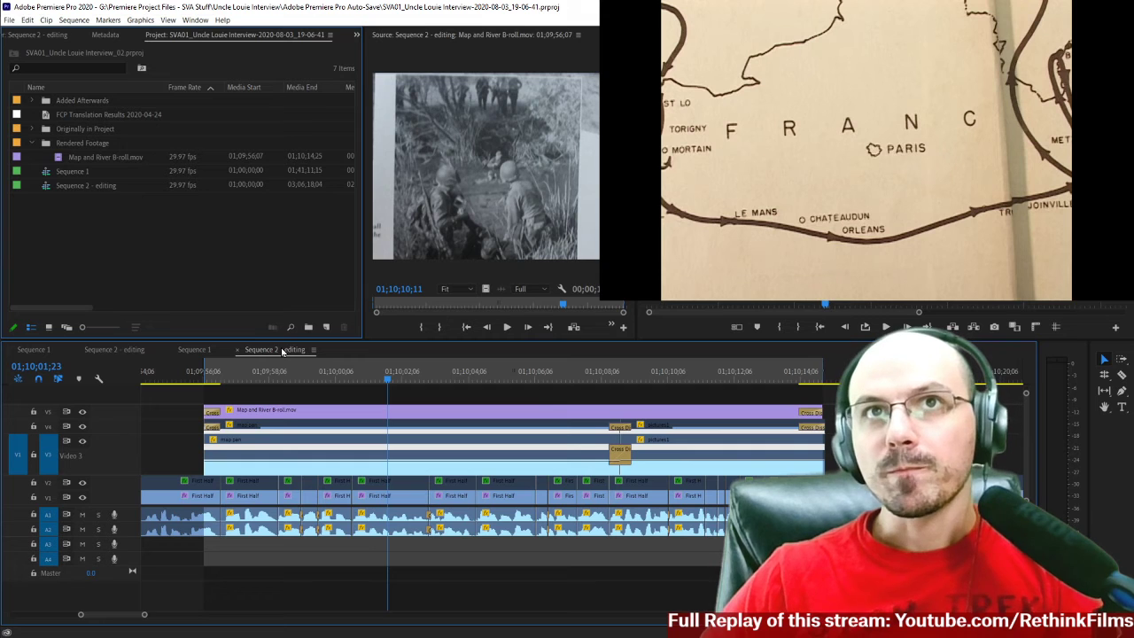
left_click_drag(246, 592, 722, 514)
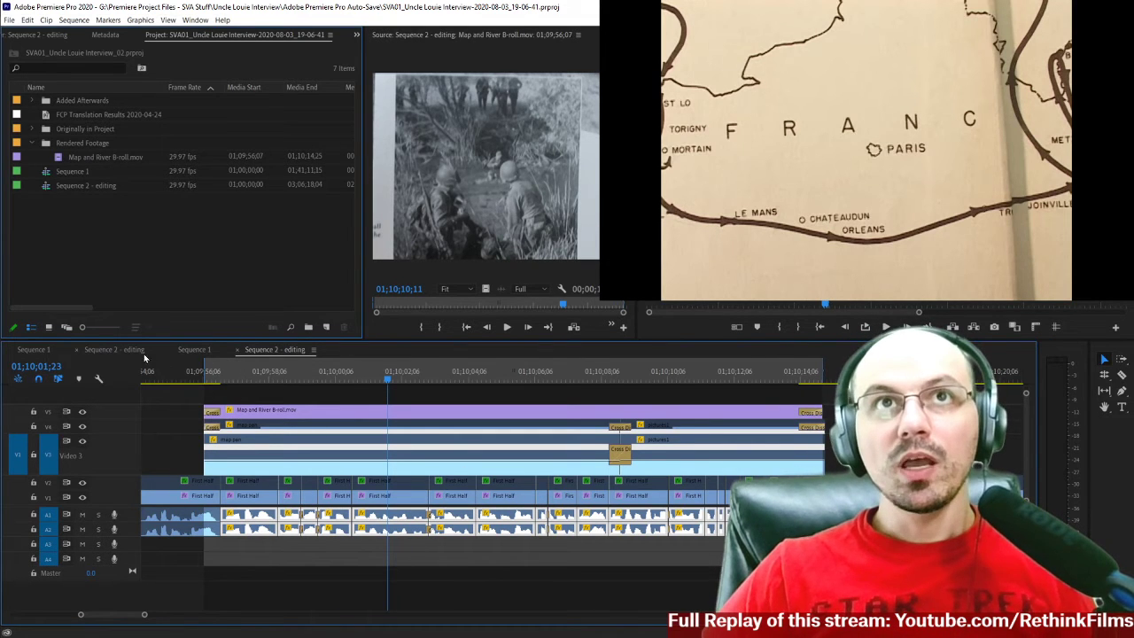
Paste the copied audio into the _02 project's Sequence 2 - editing at 01;09;56;06, with tracks A1 and A2 untargeted.
left_click(113, 350)
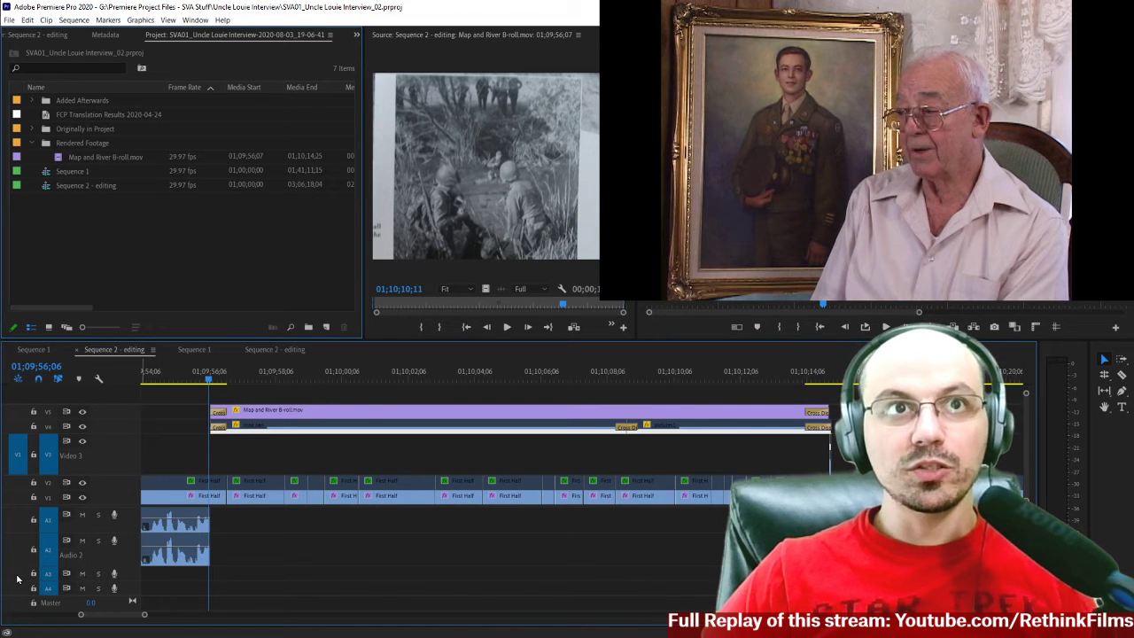
left_click(51, 550)
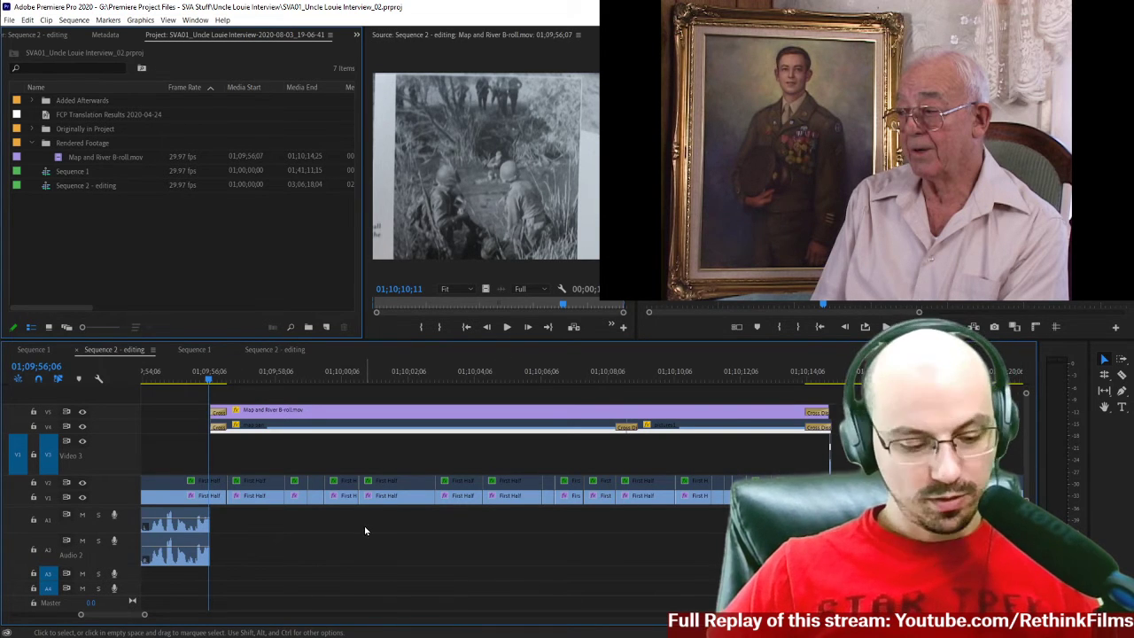
key("period")
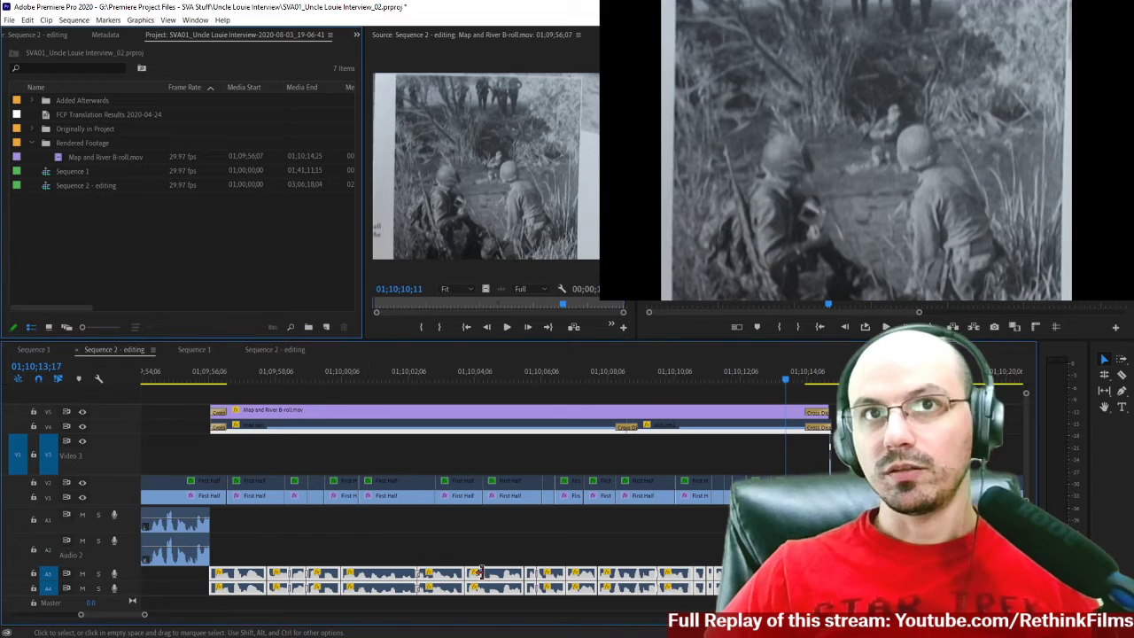
Shift the pasted audio clips on A3 and A4 to the right, past the B-roll's opening cross dissolve.
left_click_drag(220, 543, 789, 594)
mouse_move(387, 580)
left_mouse_down()
mouse_move(403, 582)
mouse_move(393, 582)
left_mouse_up()
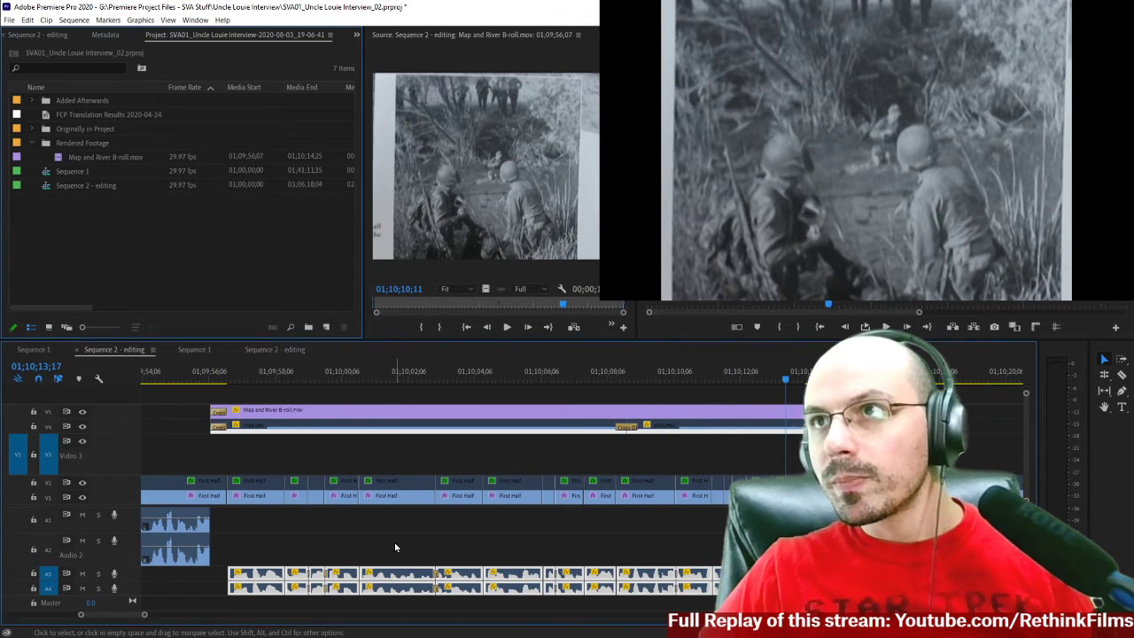
key("=")
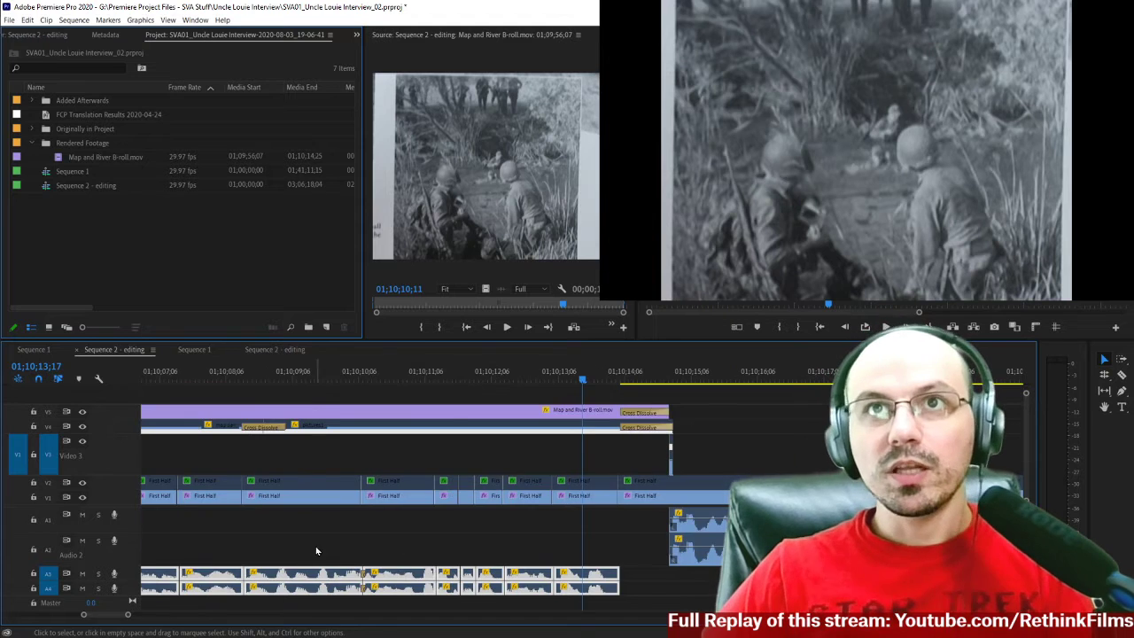
scroll(319, 536, "up", 2)
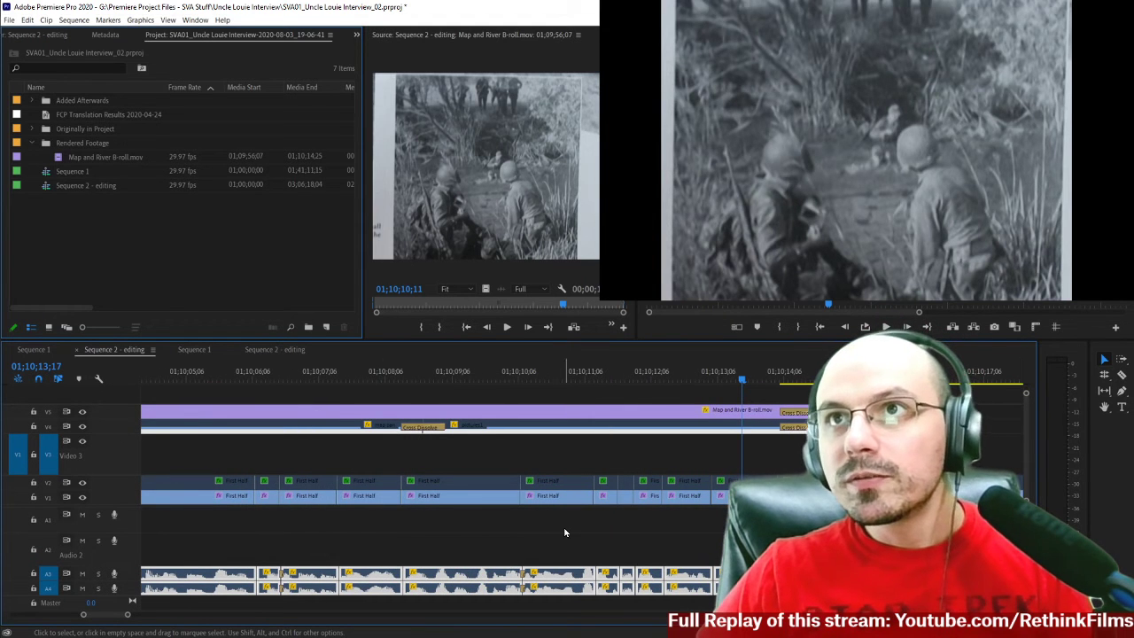
scroll(424, 528, "up", 10)
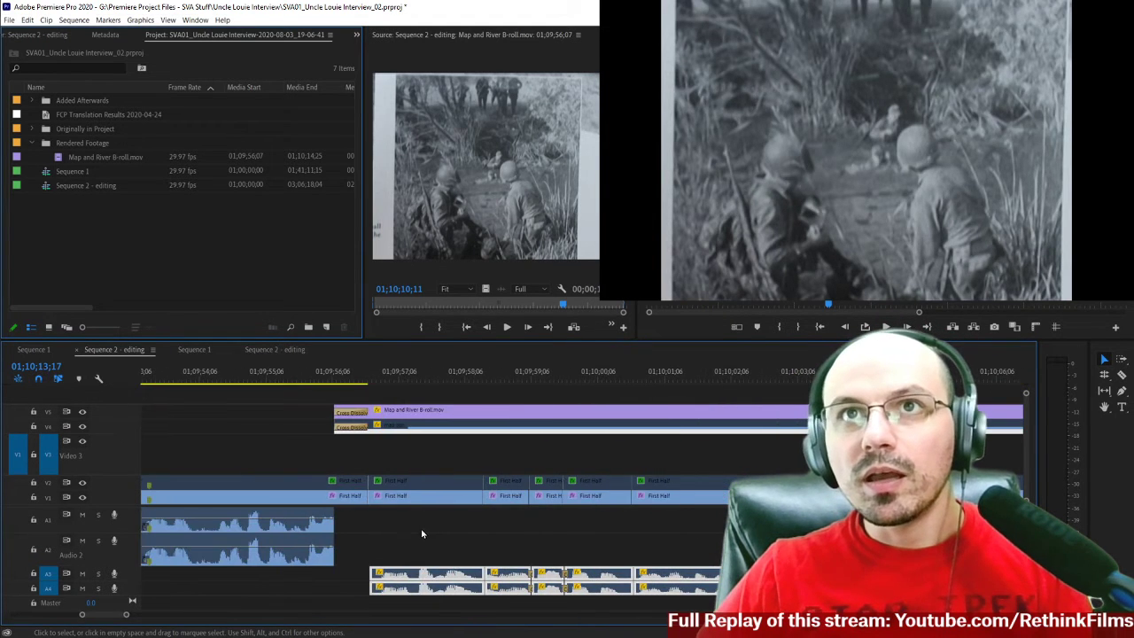
left_click_drag(419, 577, 434, 577)
Examine the earlier map pan section around 01;07;46;27 and return to the 19-06-41 auto-save's Sequence 2 - editing for comparison.
left_click(365, 379)
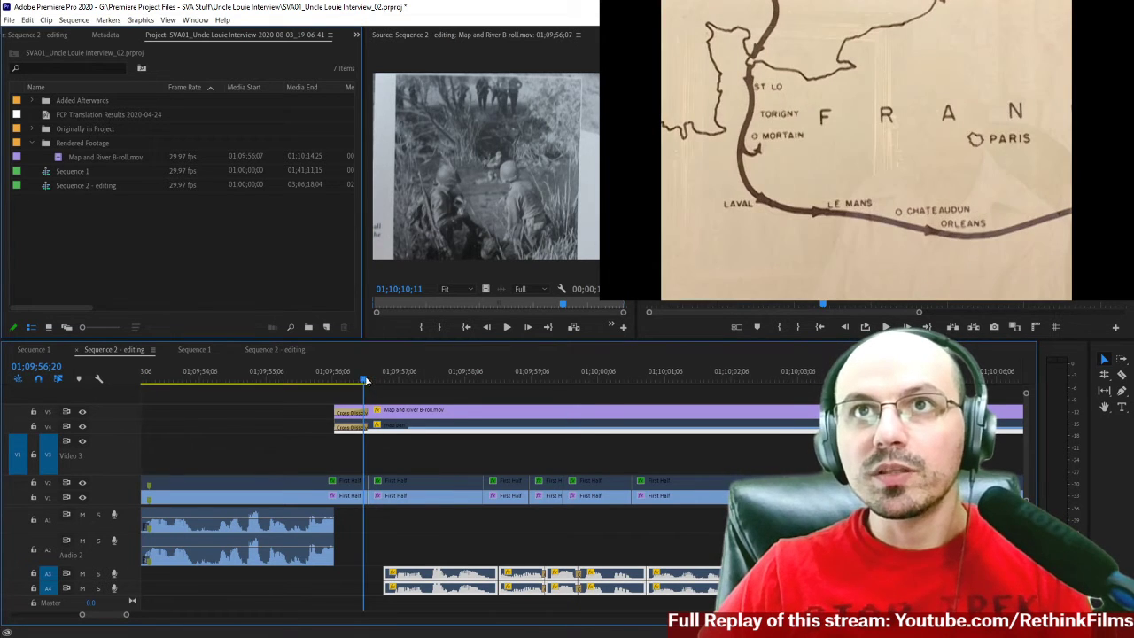
key("Up")
key("Up")
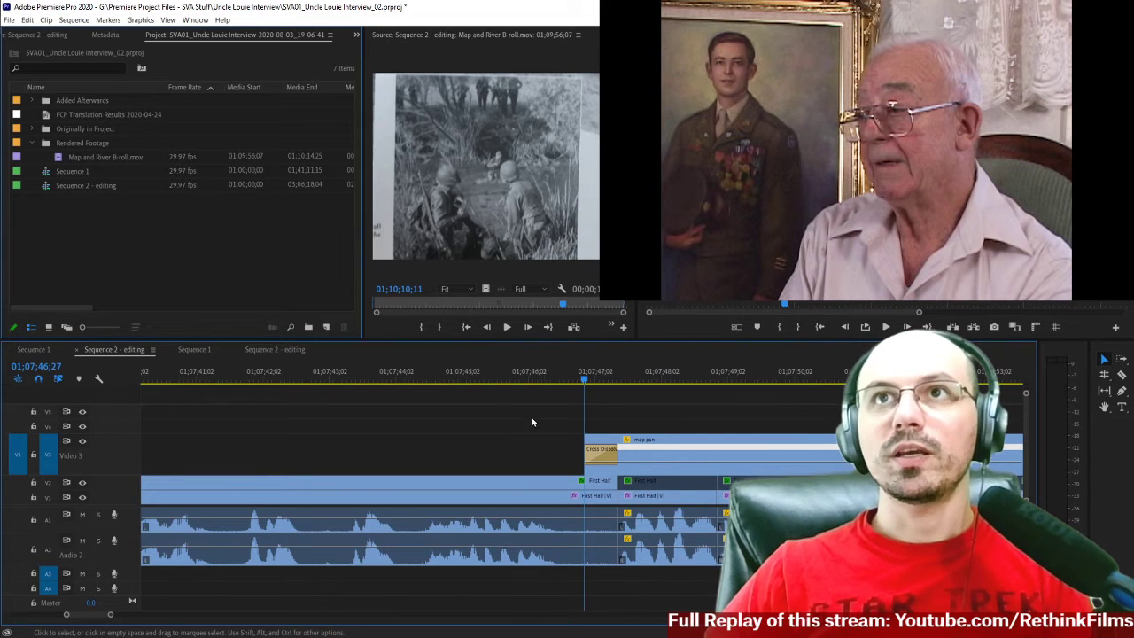
key("minus")
key("minus")
key("minus")
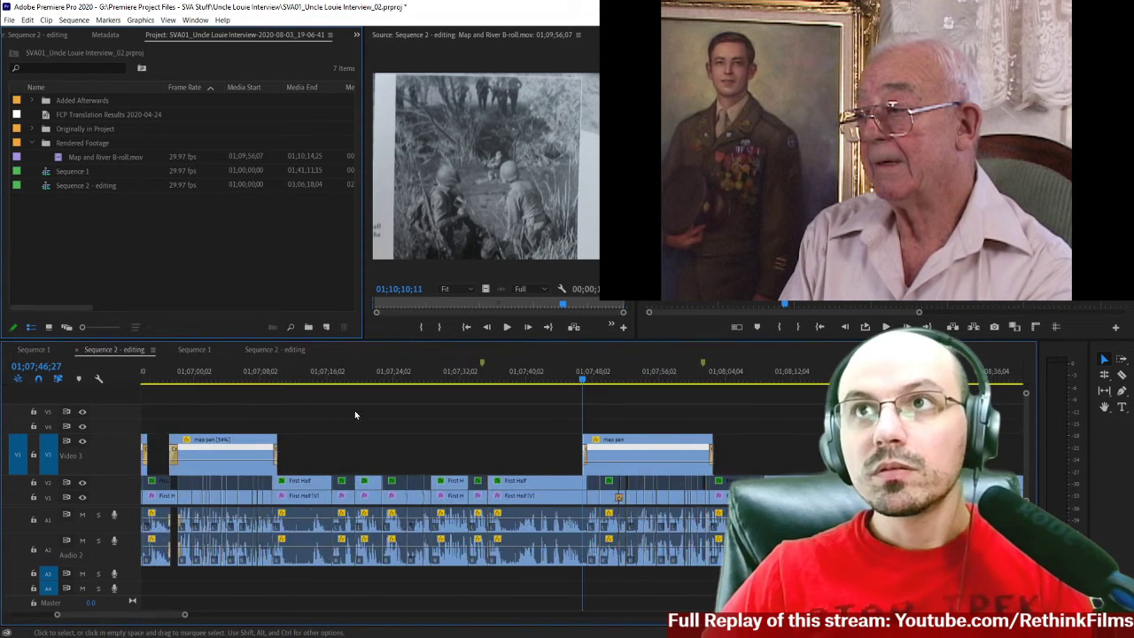
key("minus")
left_click(280, 349)
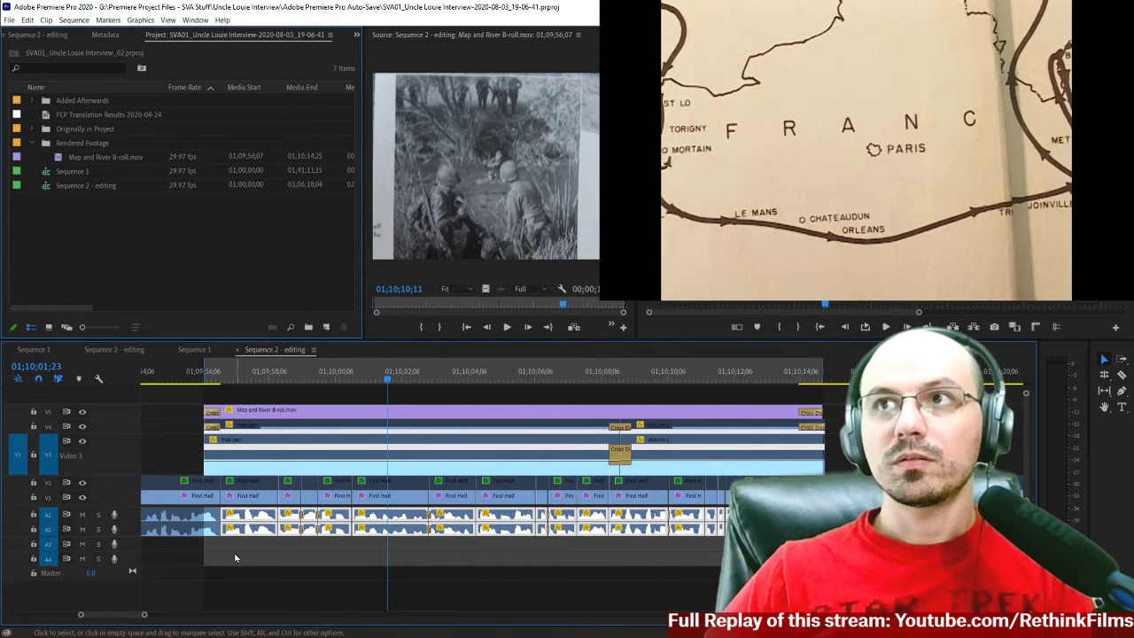
Place the playhead at 01;09;56;22 in the _02 project's Sequence 2 - editing, on the First Half cut after the B-roll's opening cross dissolve.
left_click(112, 351)
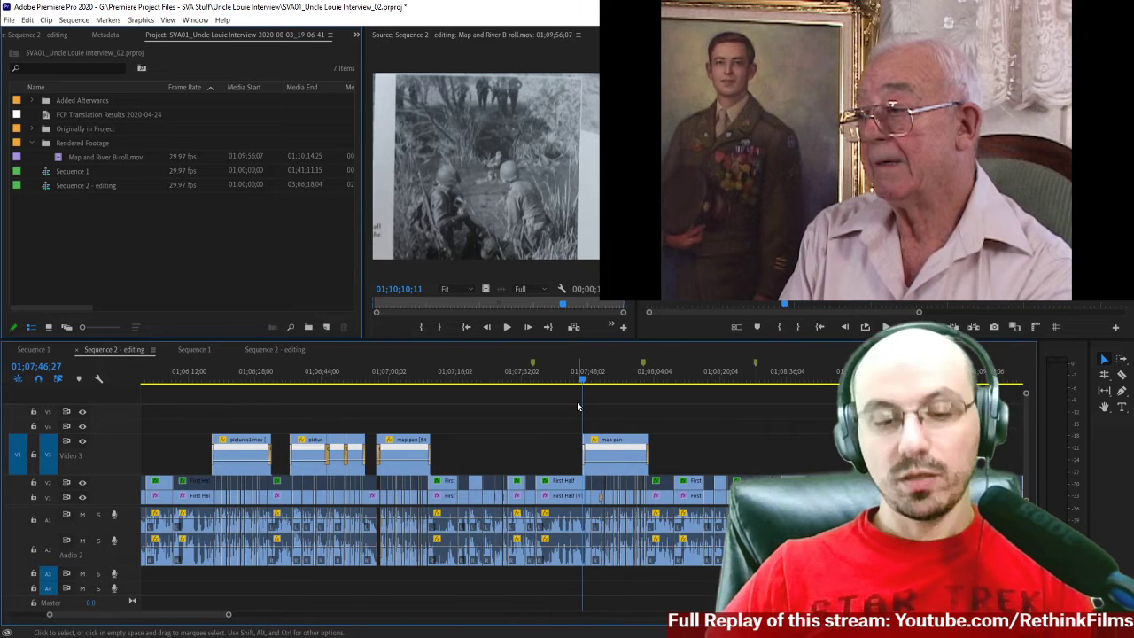
scroll(602, 425, "right", 6)
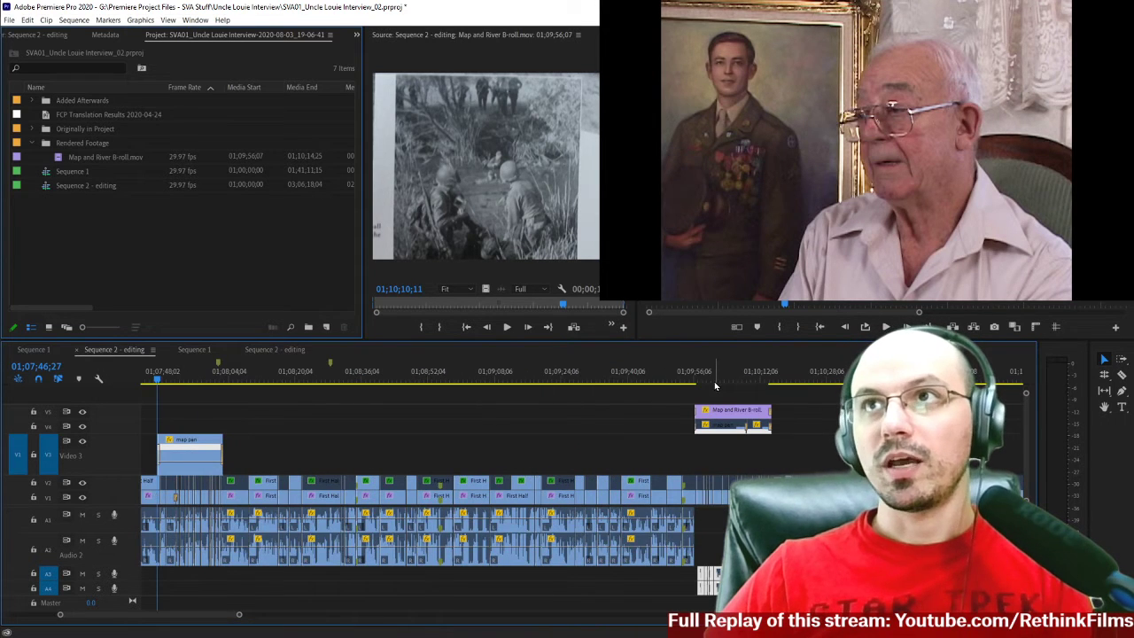
left_click(715, 380)
key("equal")
key("equal")
key("equal")
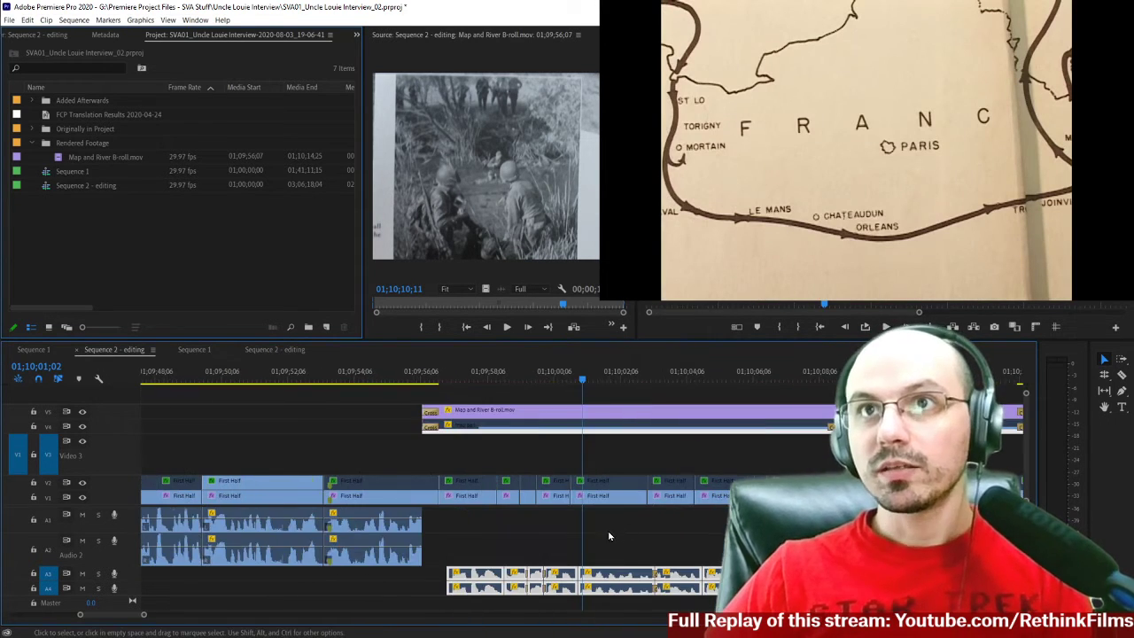
scroll(609, 534, "right", 5)
scroll(485, 528, "left", 3)
scroll(485, 528, "left", 1)
left_click(383, 379)
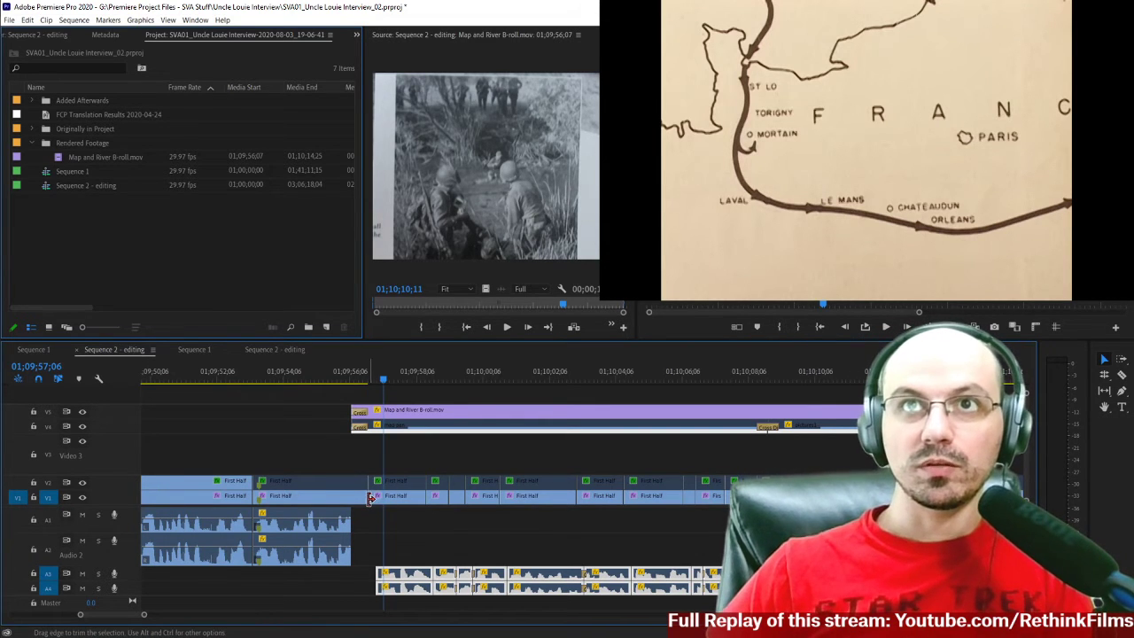
key("Up")
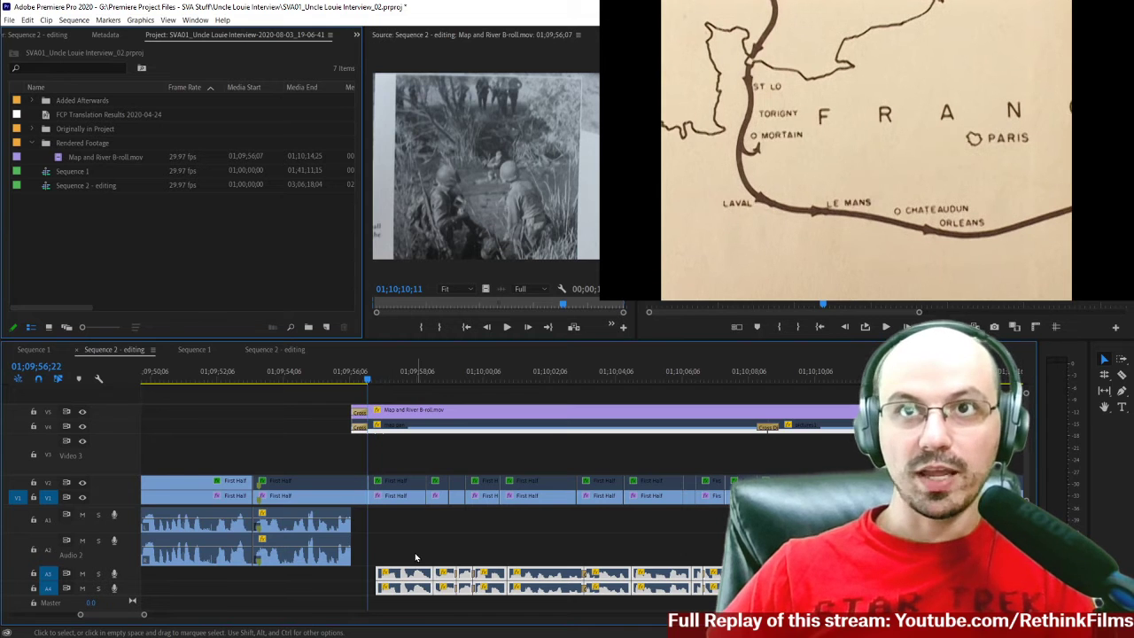
Align the start of the pasted A3 and A4 audio clips with the First Half cut at 01;09;56;22.
left_click_drag(417, 580, 407, 581)
key("=")
key("=")
key("=")
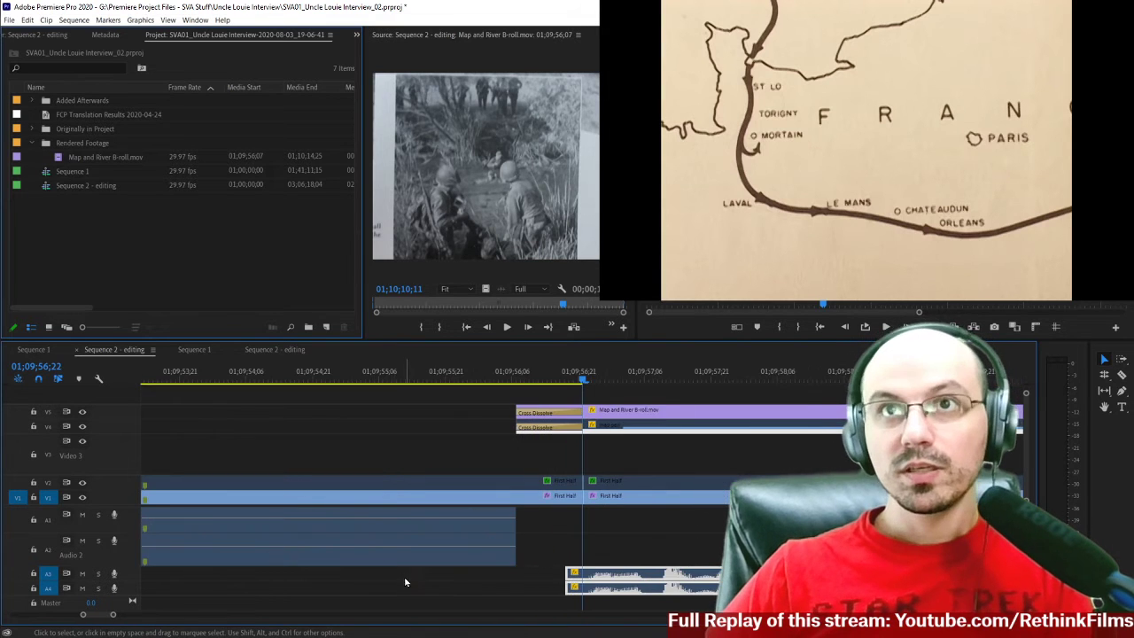
left_click_drag(599, 582, 616, 582)
Examine whether the pasted audio cuts line up with the First Half video cuts along the whole B-roll section.
scroll(647, 553, "down", 2)
scroll(527, 512, "down", 6)
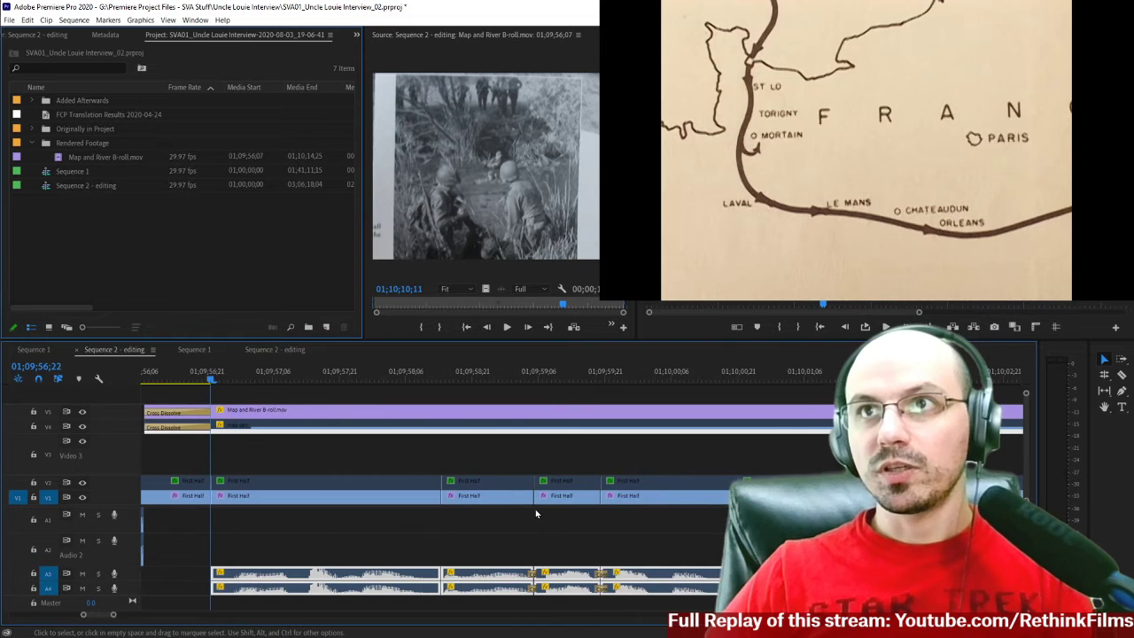
scroll(535, 513, "down", 2)
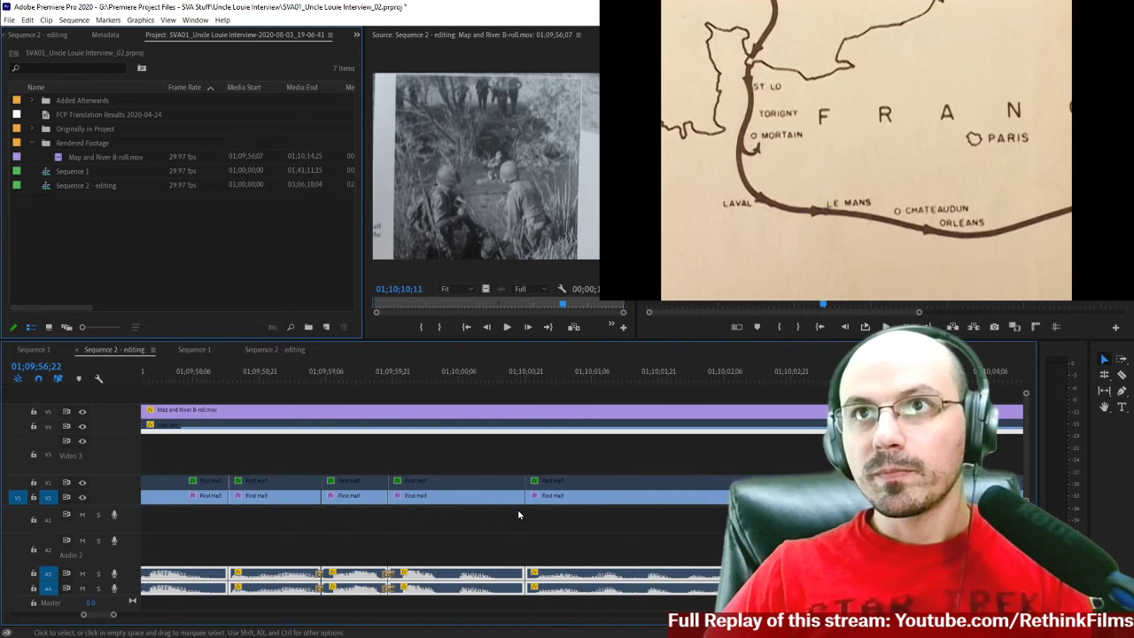
scroll(523, 512, "down", 10)
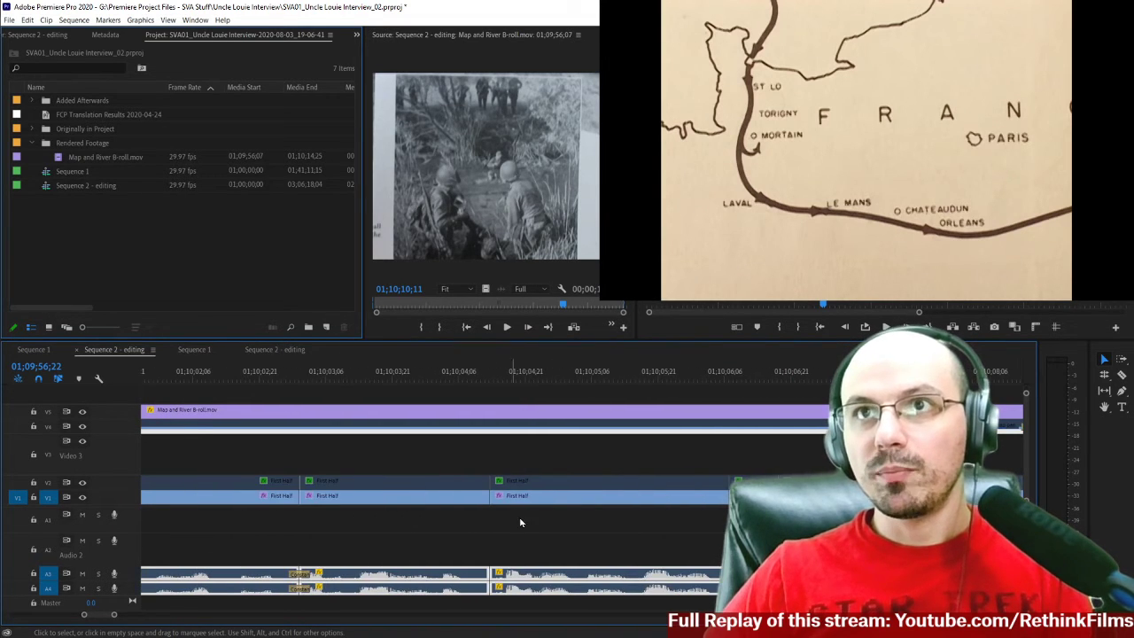
scroll(521, 523, "down", 4)
scroll(542, 520, "down", 4)
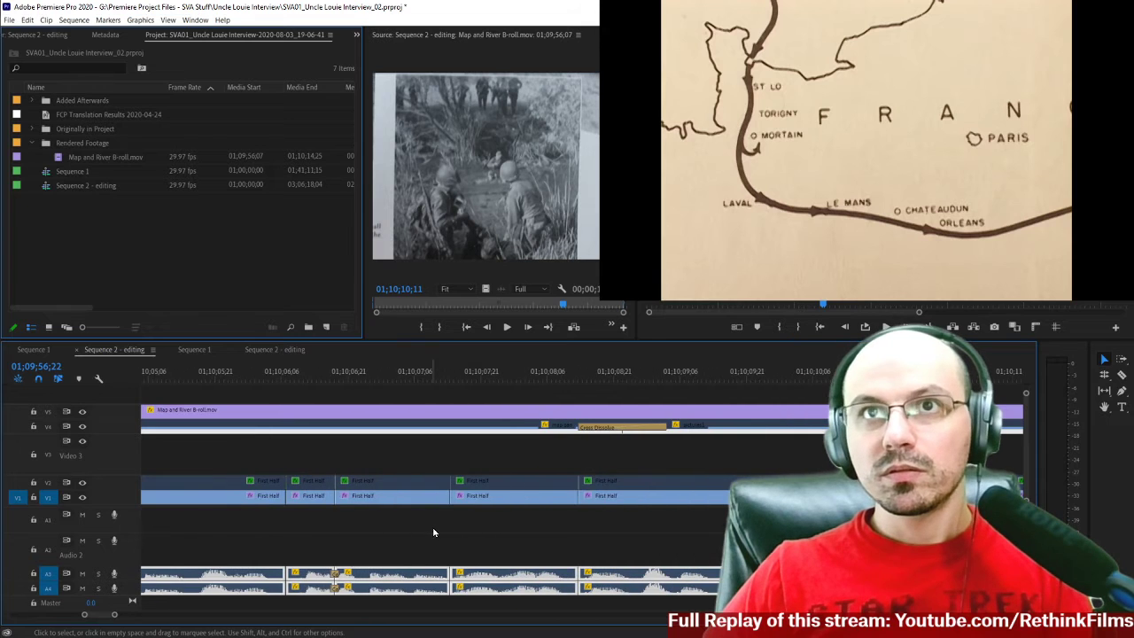
scroll(433, 532, "down", 12)
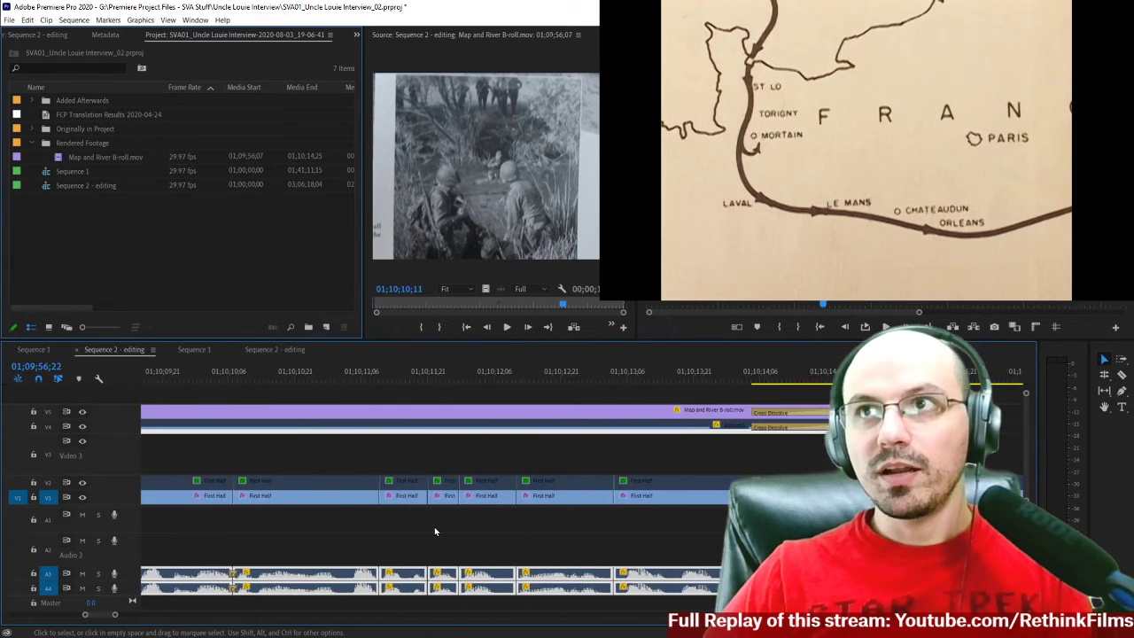
scroll(434, 531, "down", 3)
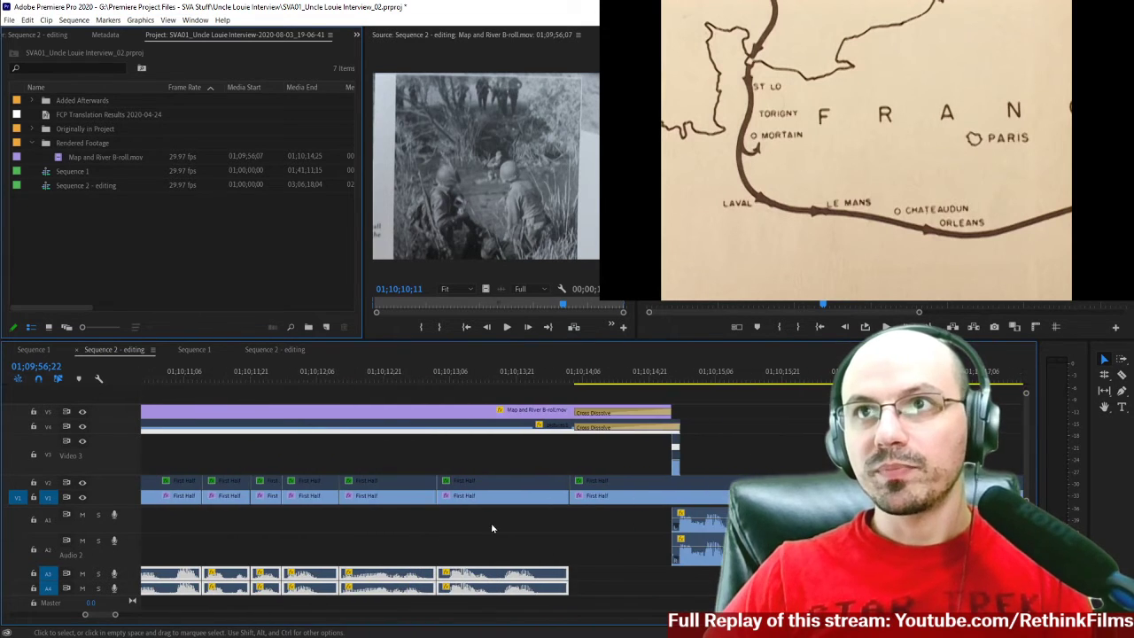
Extend the A1 and A2 clips on both sides of the B-roll gap until they meet the pasted audio's start and end.
left_click(610, 549)
left_click_drag(667, 519, 569, 519)
left_click_drag(666, 548, 563, 552)
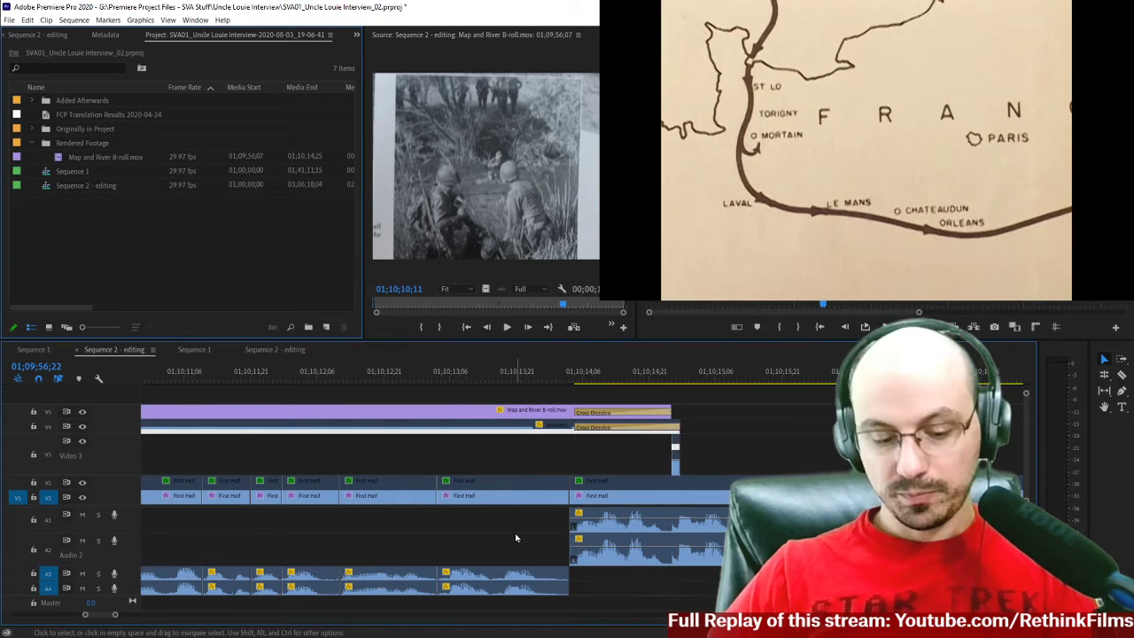
scroll(505, 538, "up", 10)
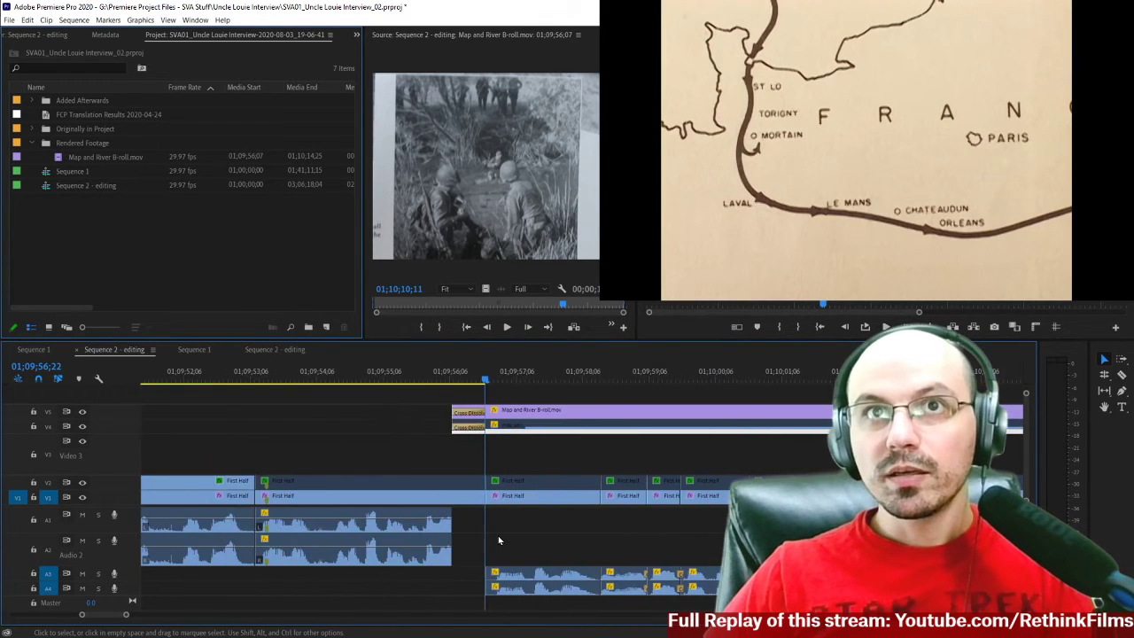
left_click_drag(470, 529, 485, 554)
Play the sequence from 01;09;55;24 to just past the end of Map and River B-roll to check the restored audio.
left_click(424, 374)
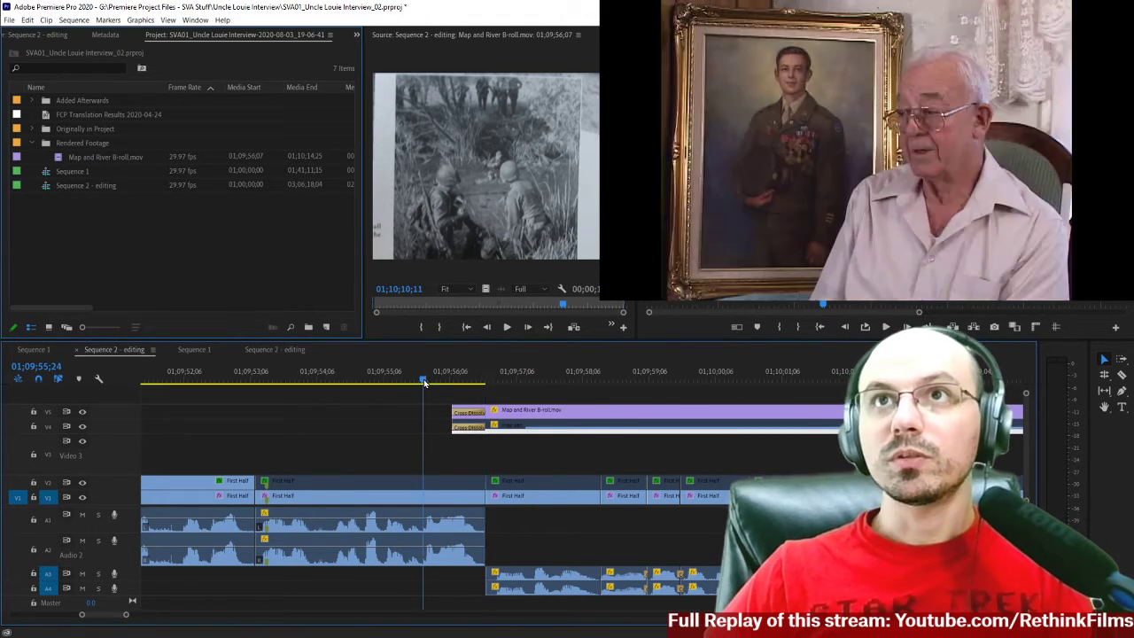
key("minus")
key("minus")
key("space")
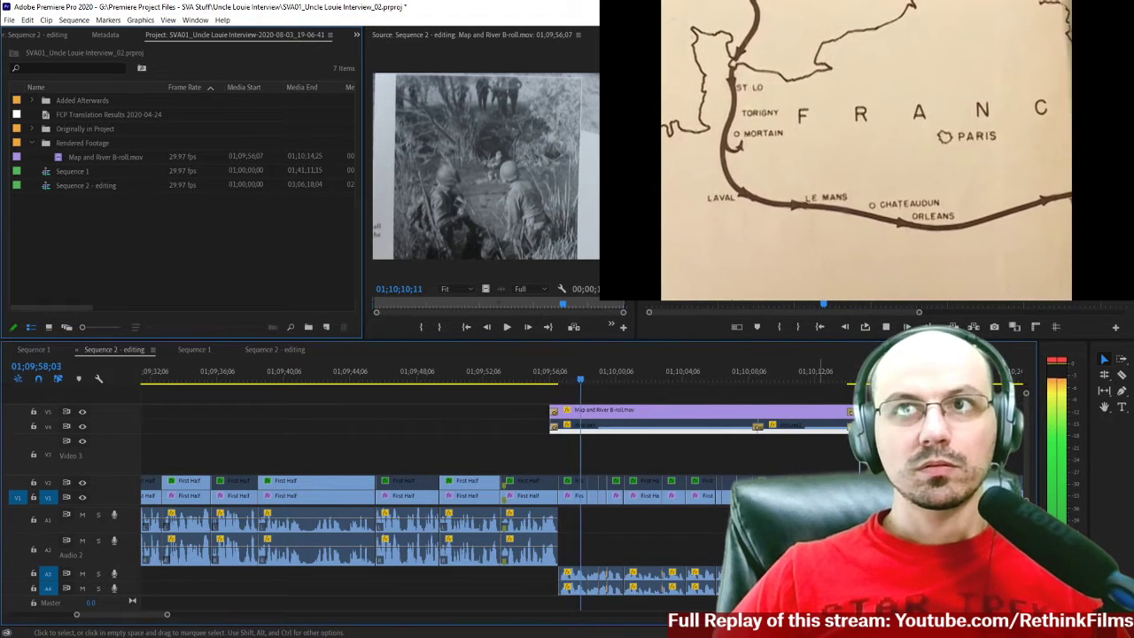
scroll(692, 539, "down", 1)
scroll(692, 540, "down", 1)
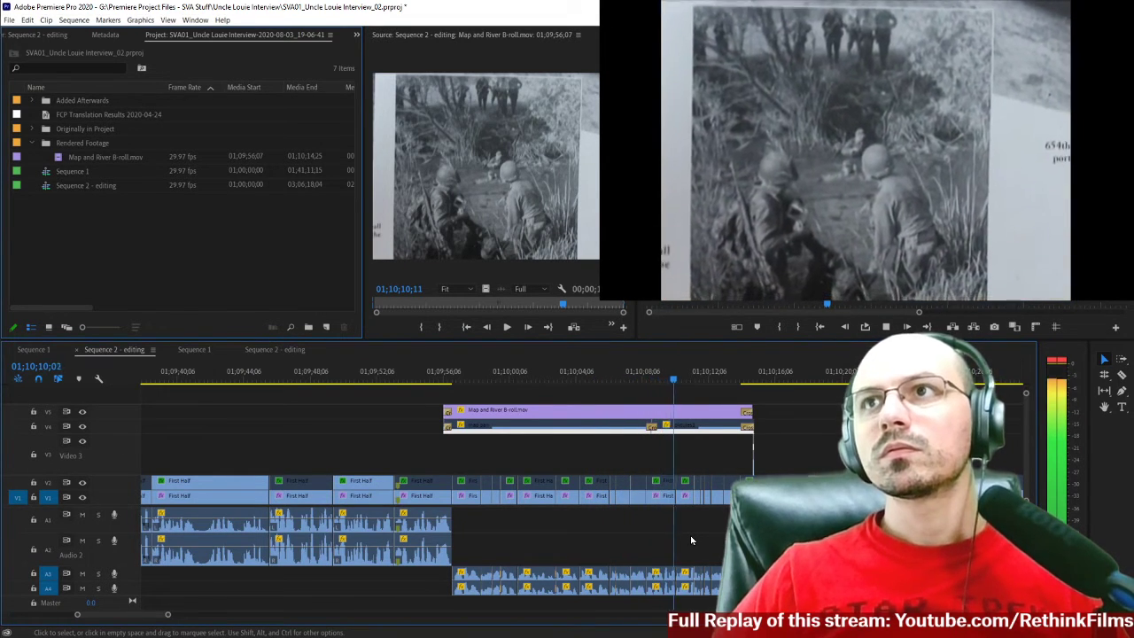
key("=")
key("=")
key("=")
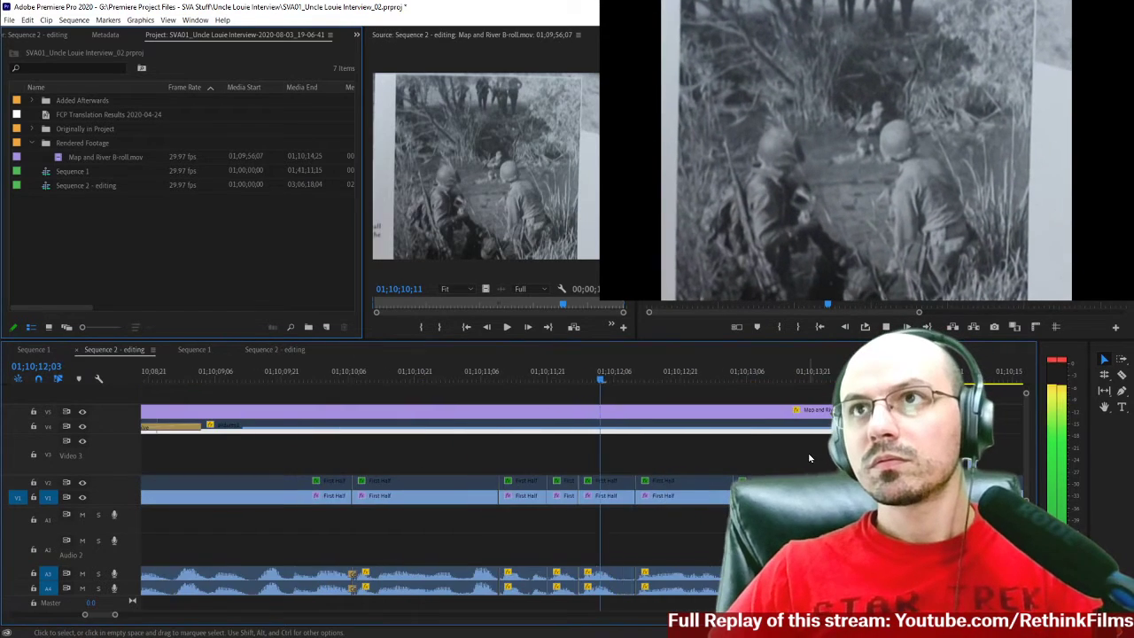
scroll(808, 458, "down", 4)
key("=")
scroll(677, 447, "down", 4)
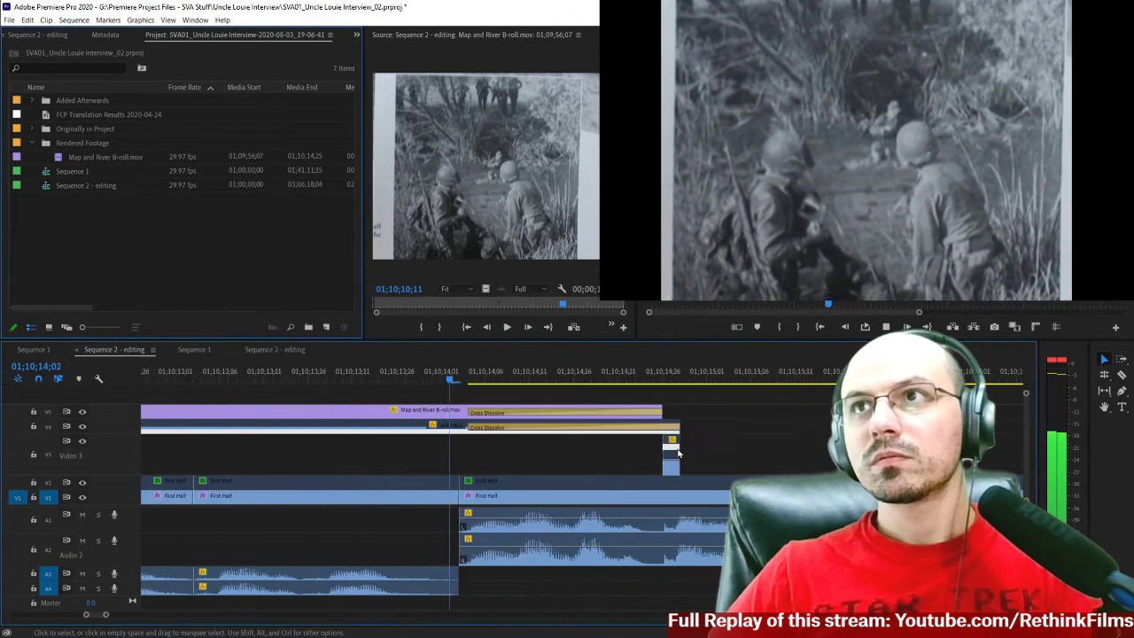
key("space")
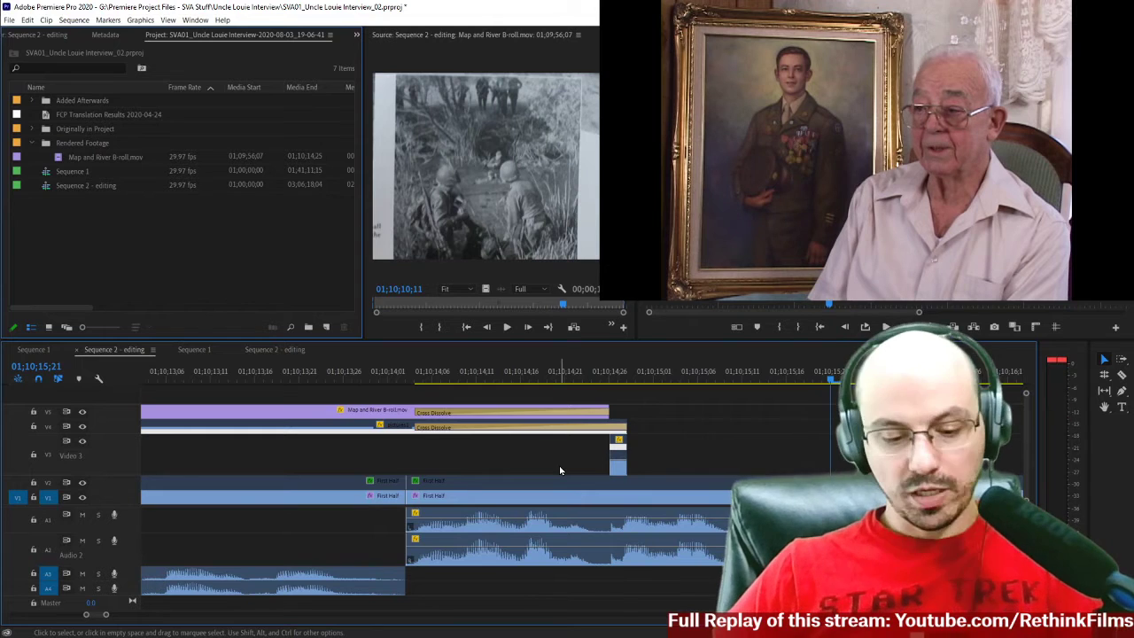
key("-")
key("-")
key("-")
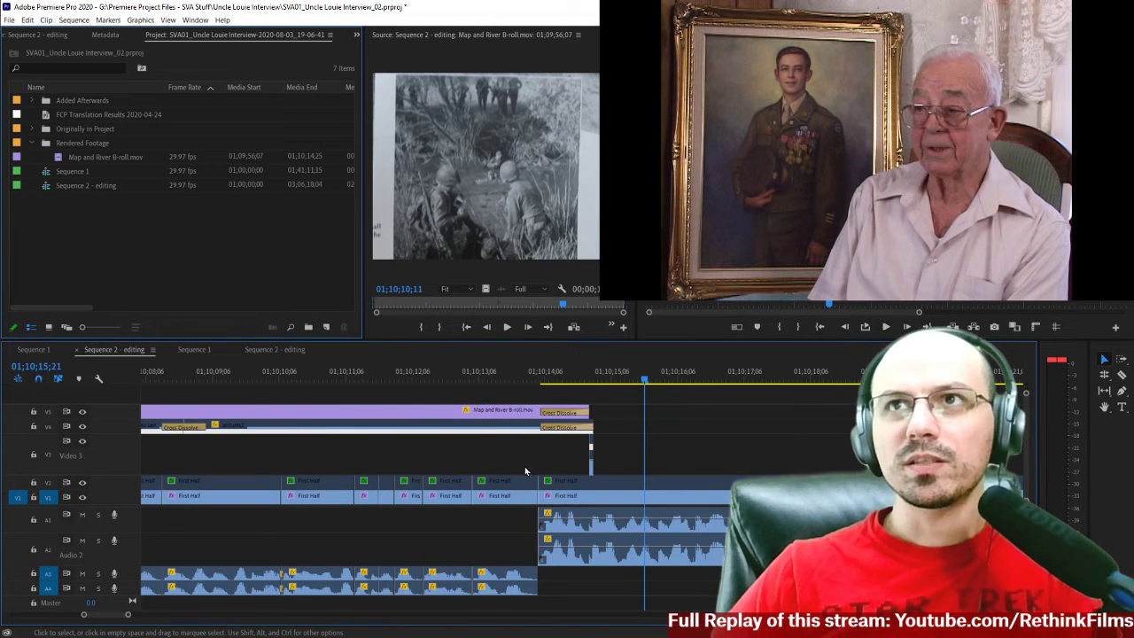
Copy the V3 map pan and pictures1 clips with their cross dissolve from the auto-save's Sequence 2 - editing, then return to the _02 sequence.
left_click(275, 351)
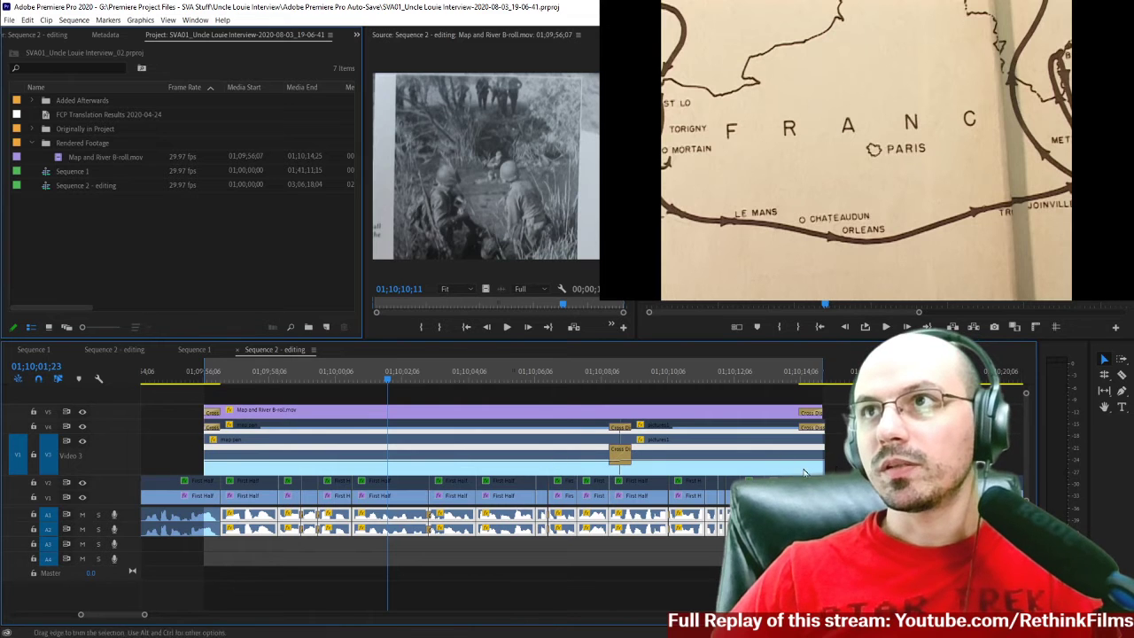
left_click_drag(166, 447, 689, 466)
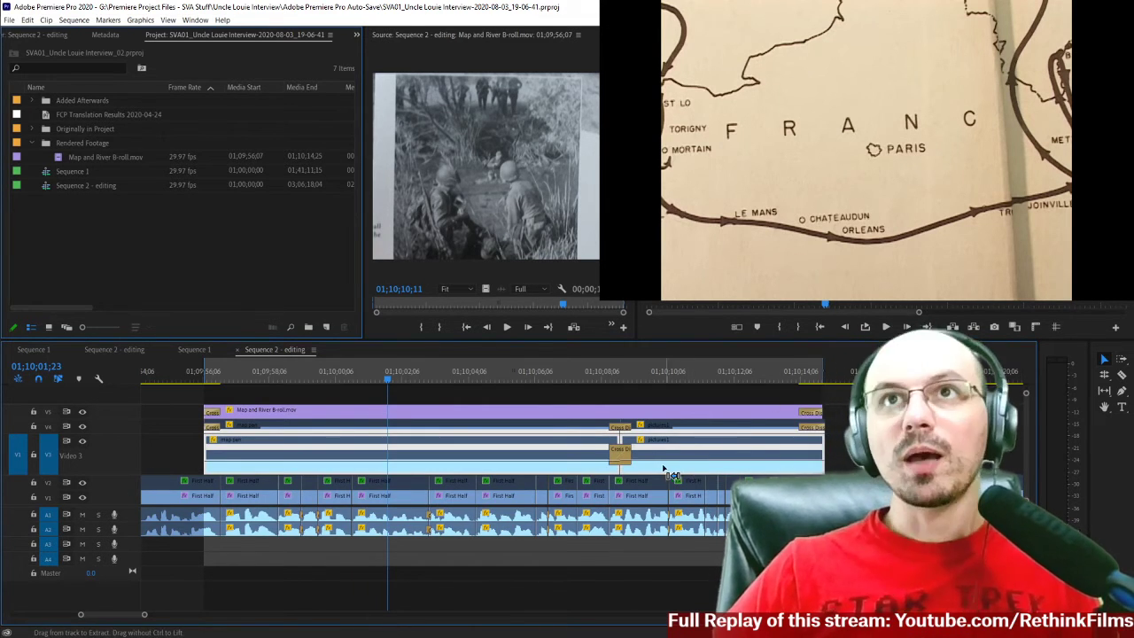
left_click(113, 349)
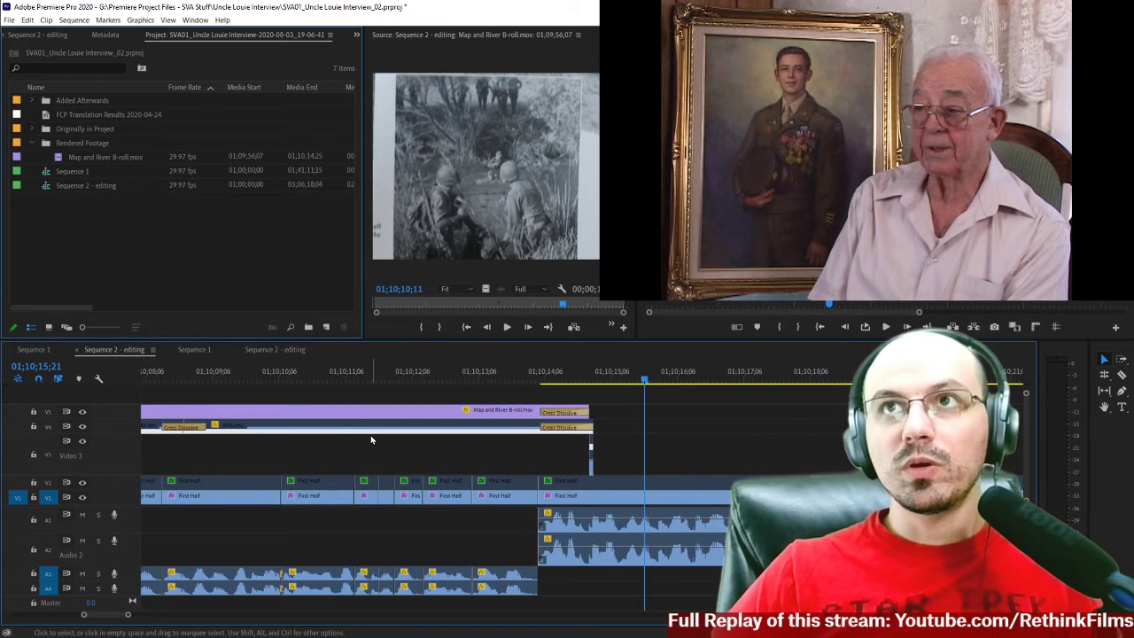
Paste the copied map pan and pictures1 clips onto V3 beneath Map and River B-roll at 01;09;56;07, with V3 targeted and V1 untargeted.
scroll(371, 440, "left", 10)
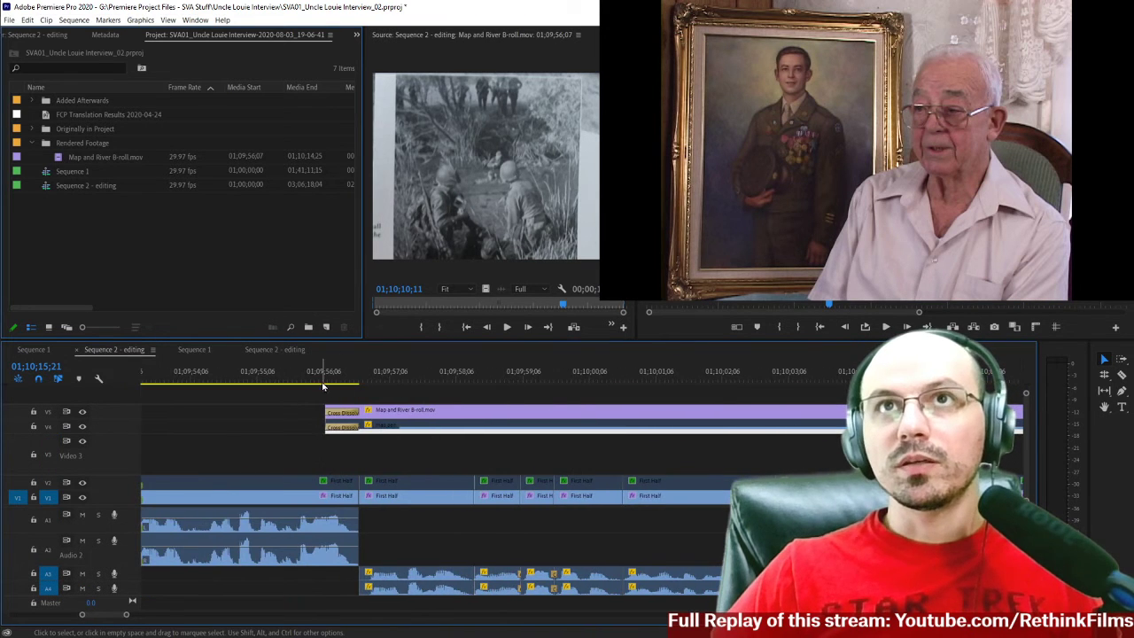
left_click(323, 381)
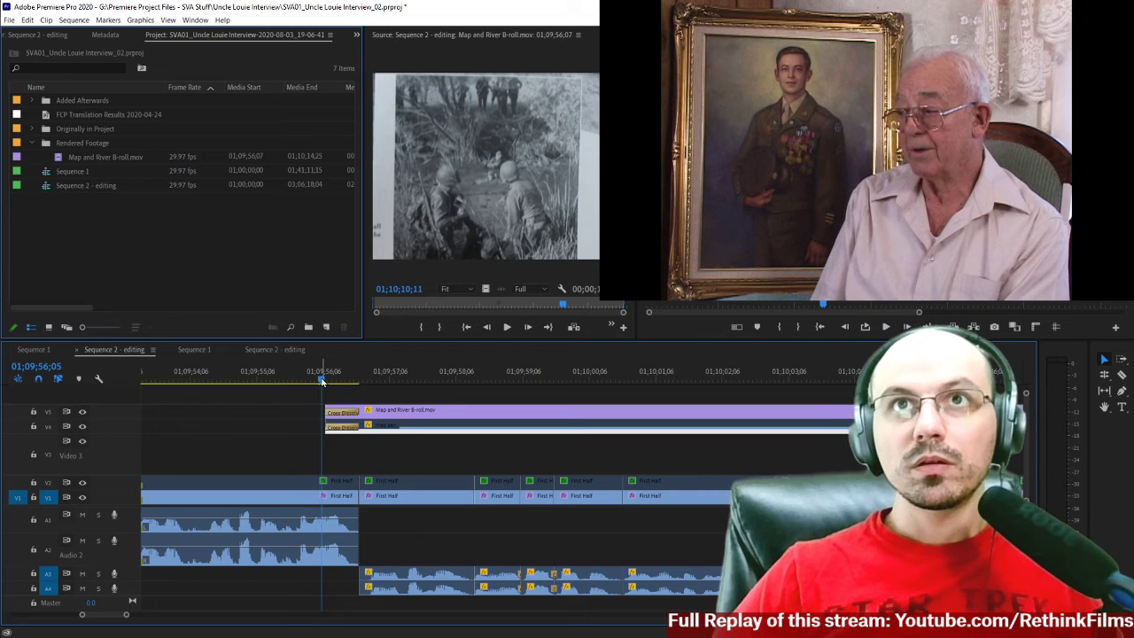
key("Right")
key("Right")
scroll(91, 452, "left", 1)
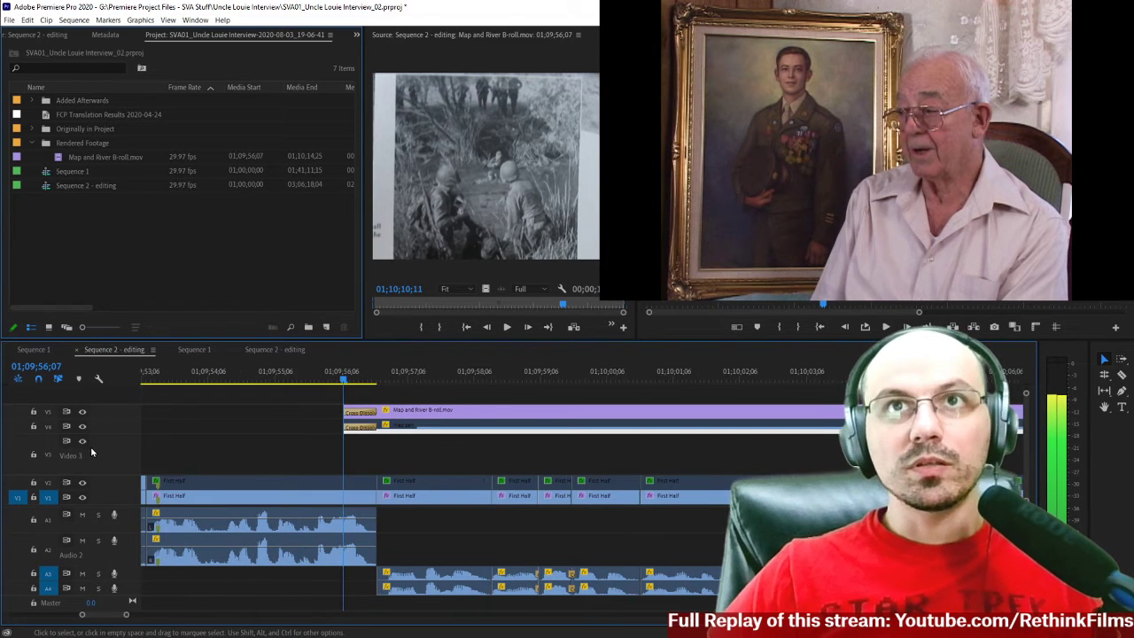
left_click(48, 454)
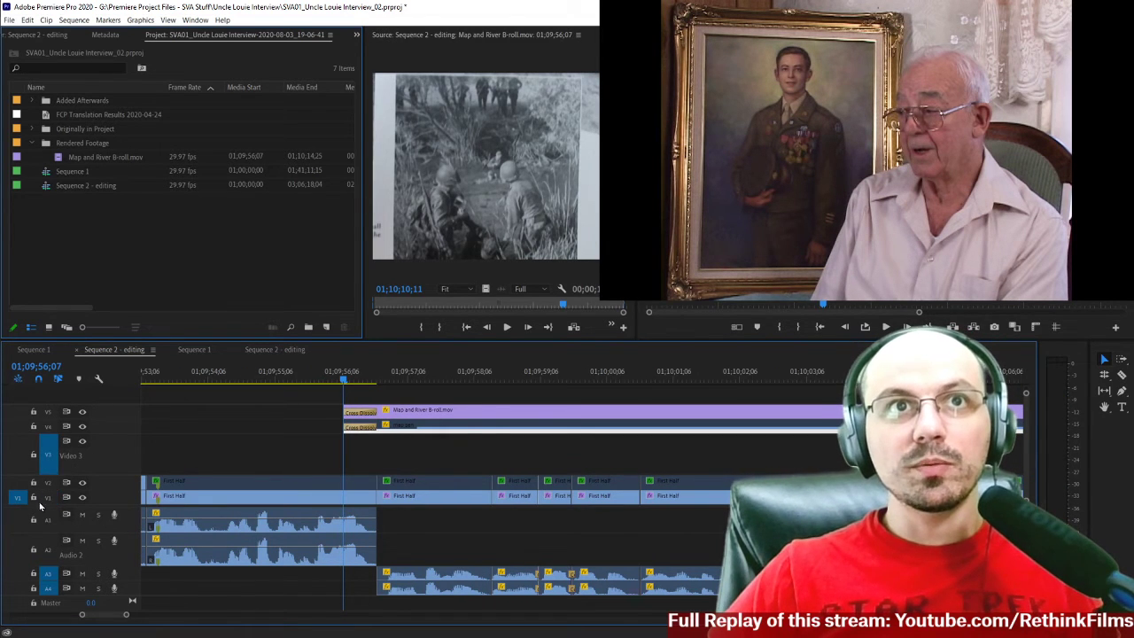
left_click(19, 459)
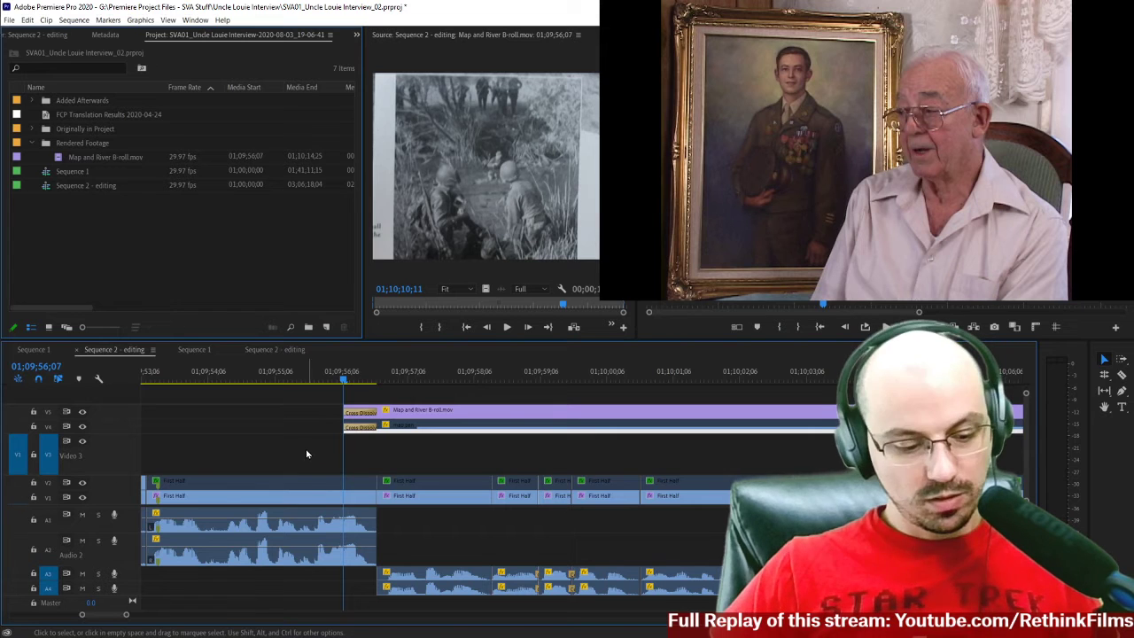
key("ctrl+v")
scroll(309, 453, "left", 3)
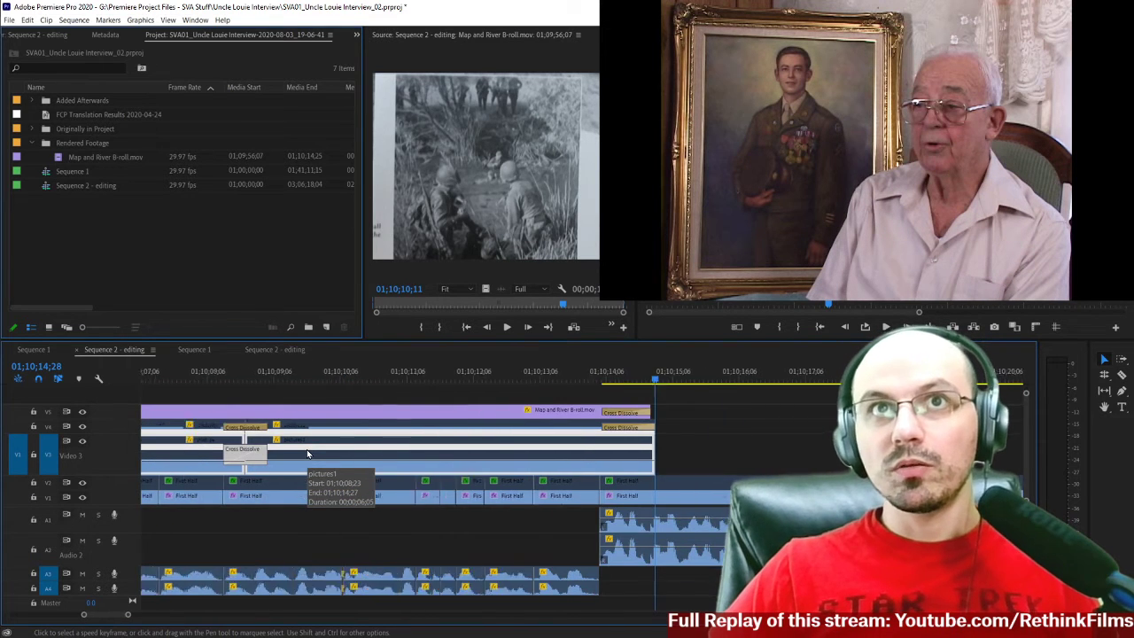
Play back the closing cross dissolve of Map and River B-roll to check the transition to the interview.
left_click(445, 467)
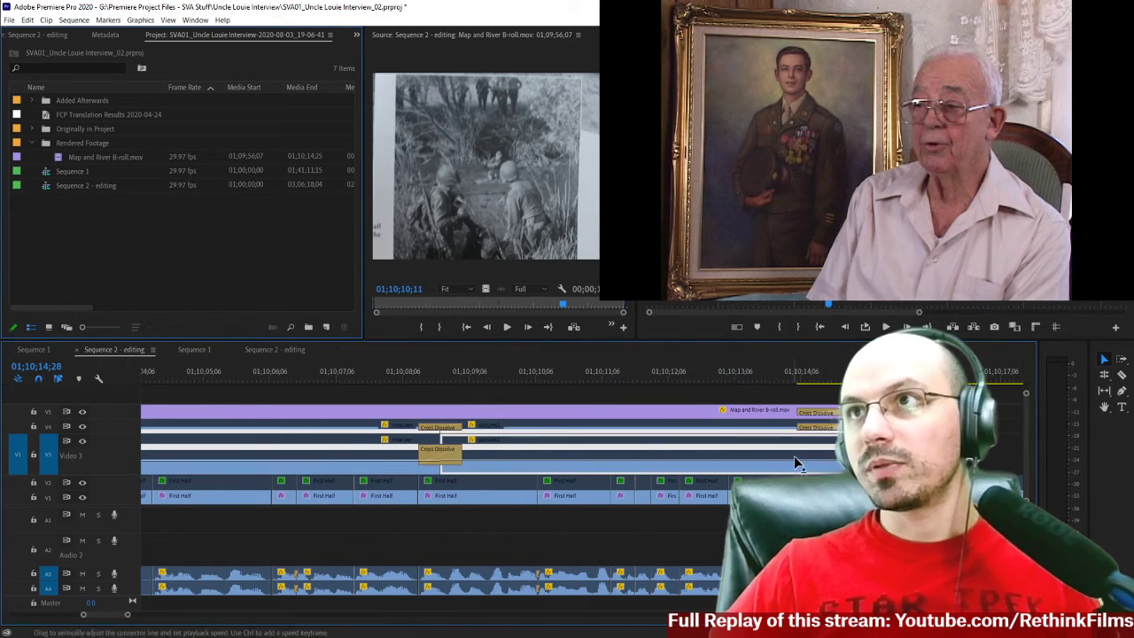
left_click_drag(847, 380, 846, 383)
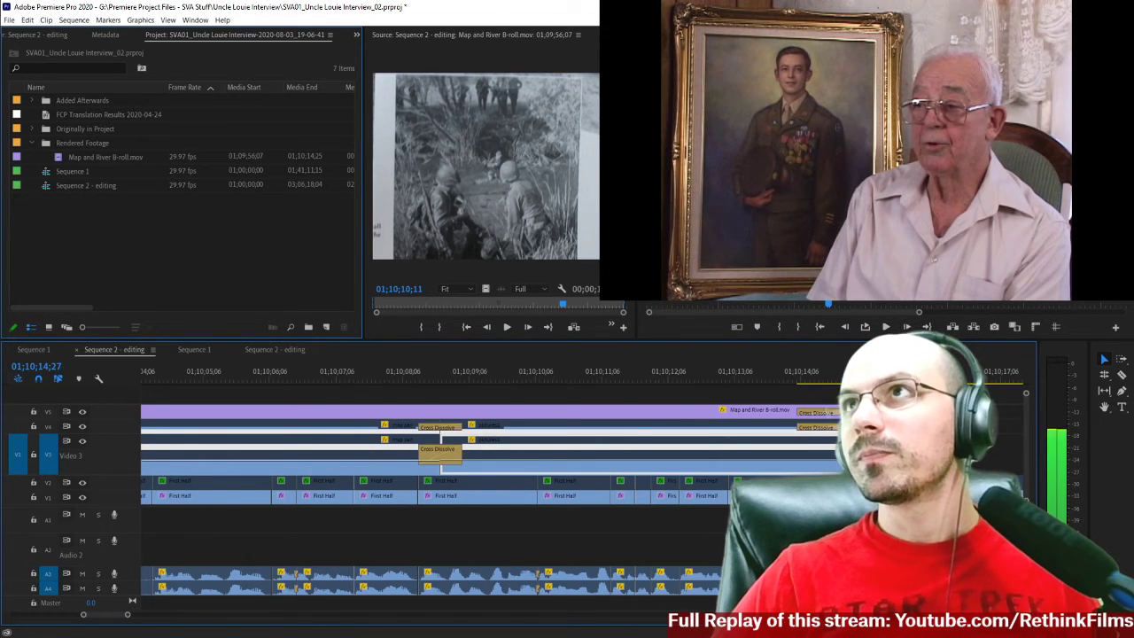
key("Left")
key("Left")
key("Left")
key("Left")
key("Left")
key("Left")
key("Left")
key("Left")
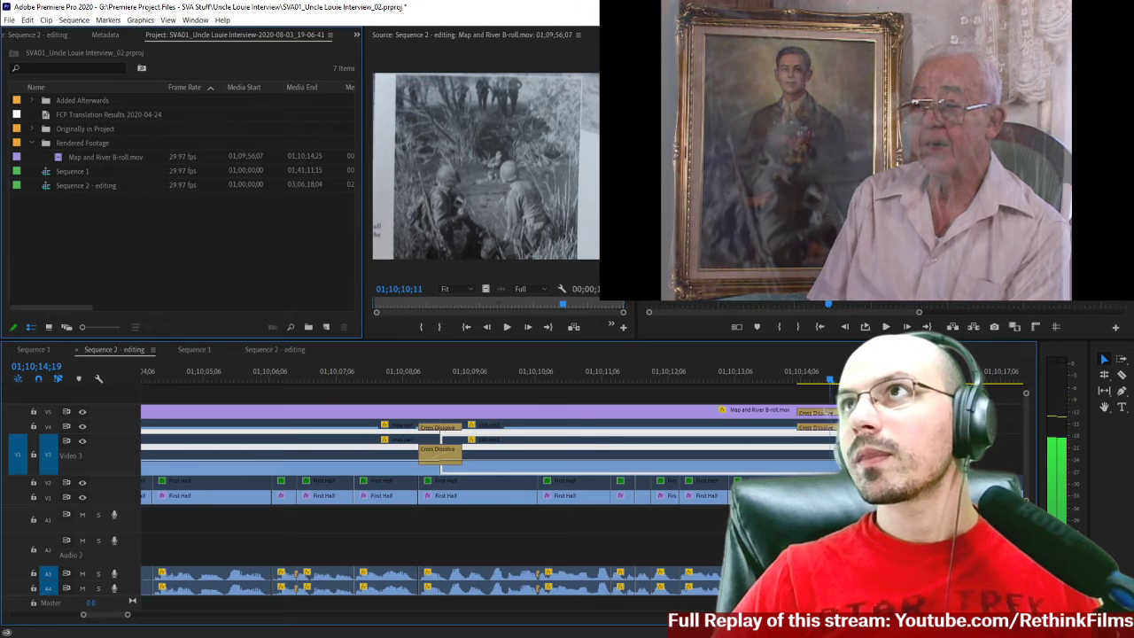
key("space")
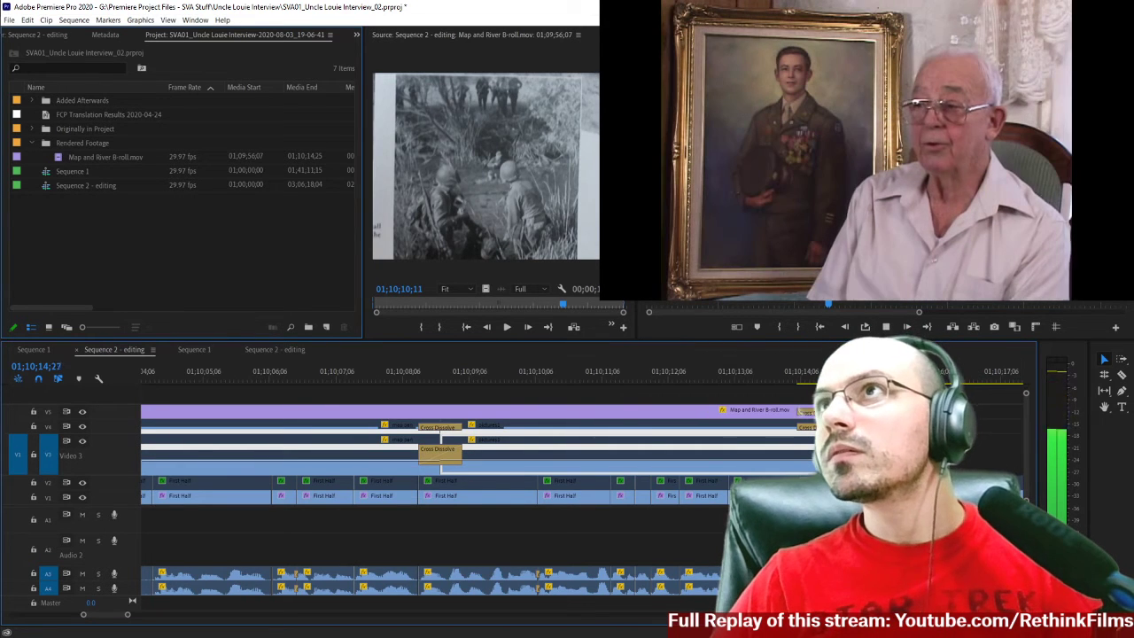
key("space")
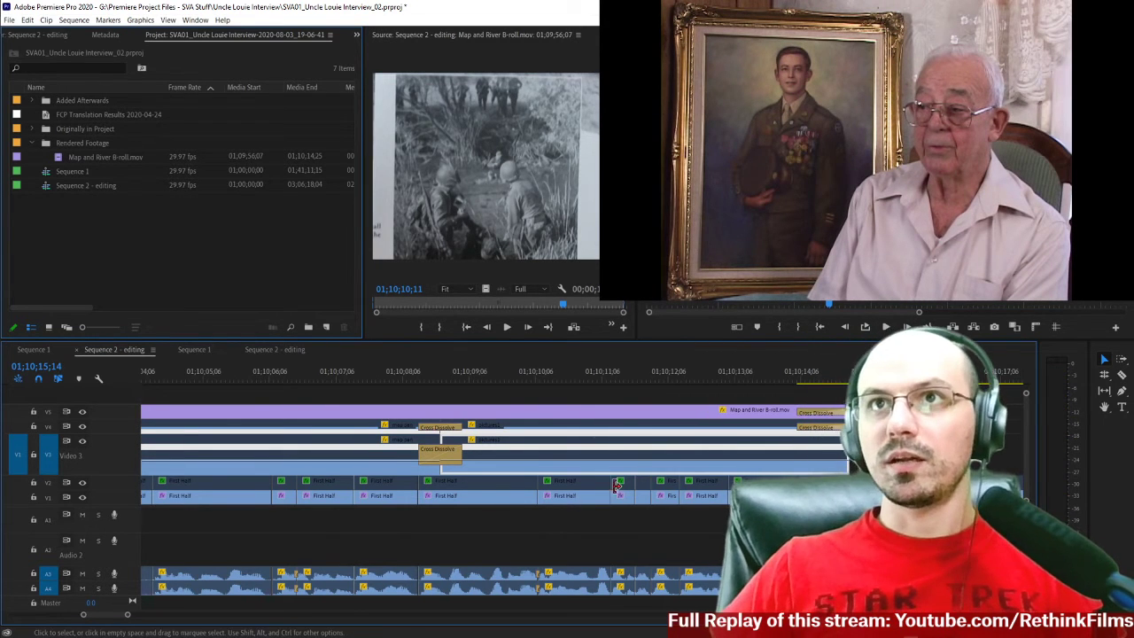
scroll(833, 426, "up", 2)
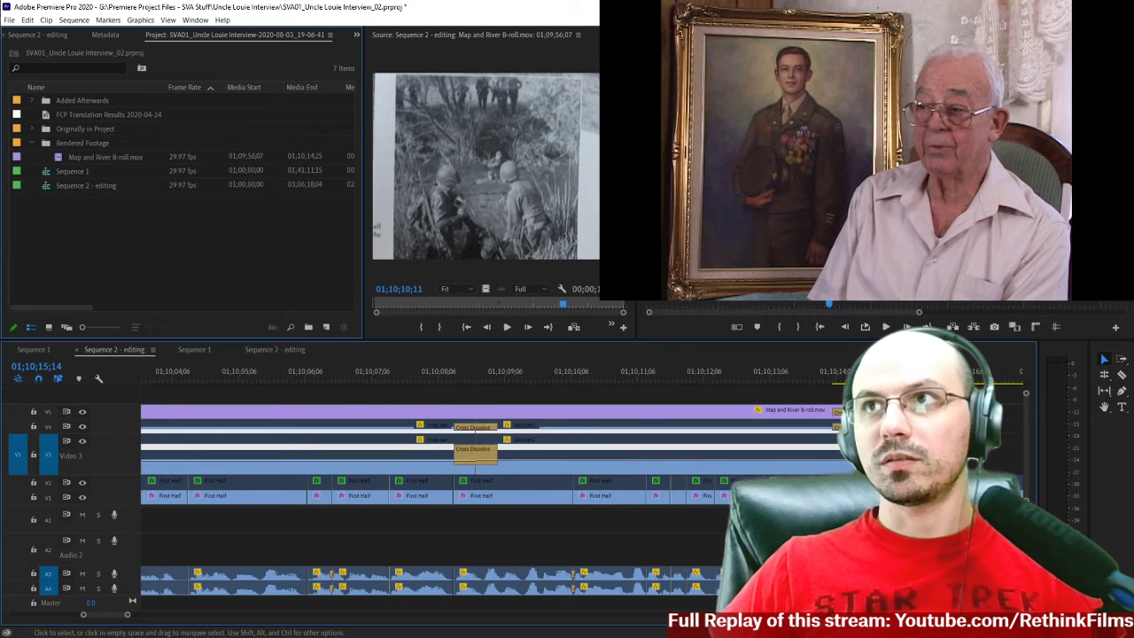
scroll(297, 583, "up", 6)
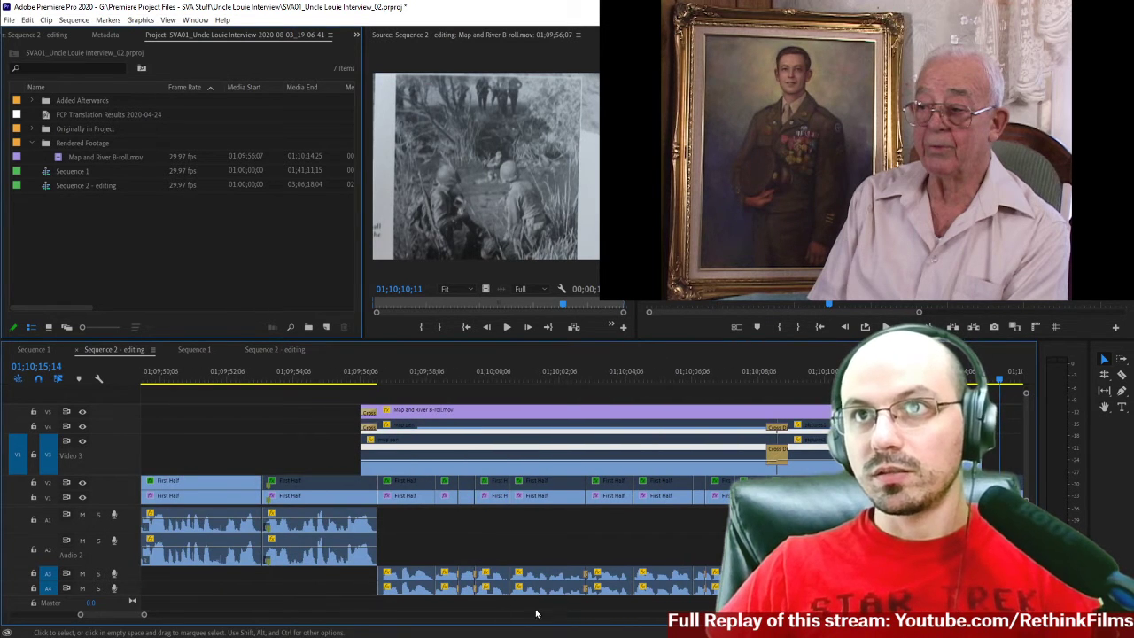
Move the restored interview audio clips from A3 and A4 up to A1 and A2, and save the _02 project.
left_click_drag(335, 574, 824, 550)
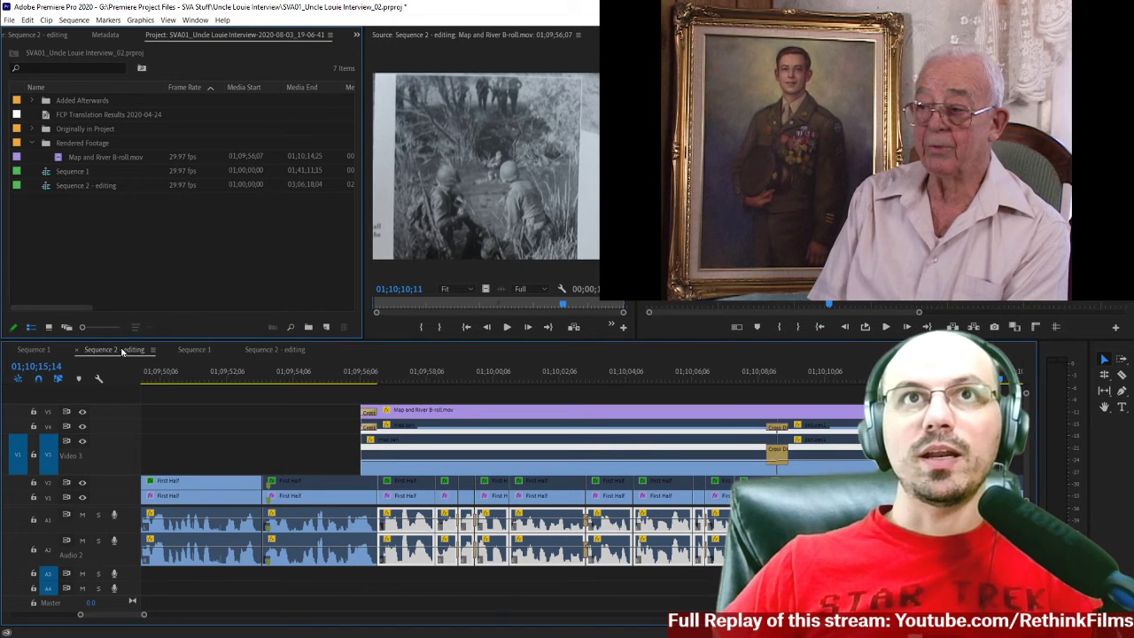
left_click(10, 20)
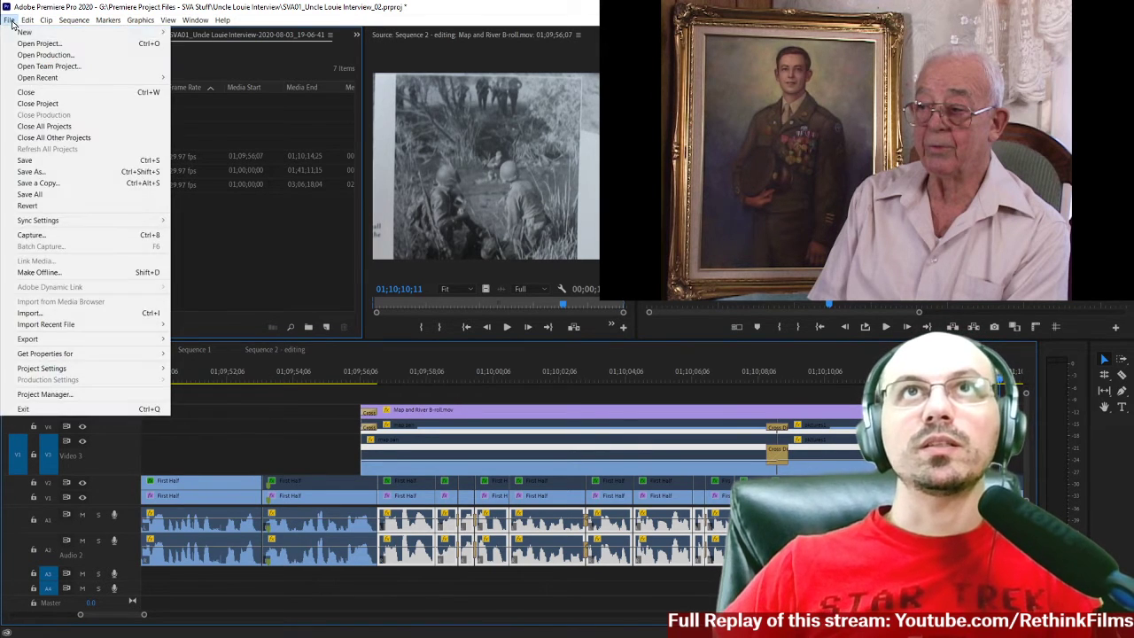
left_click(33, 161)
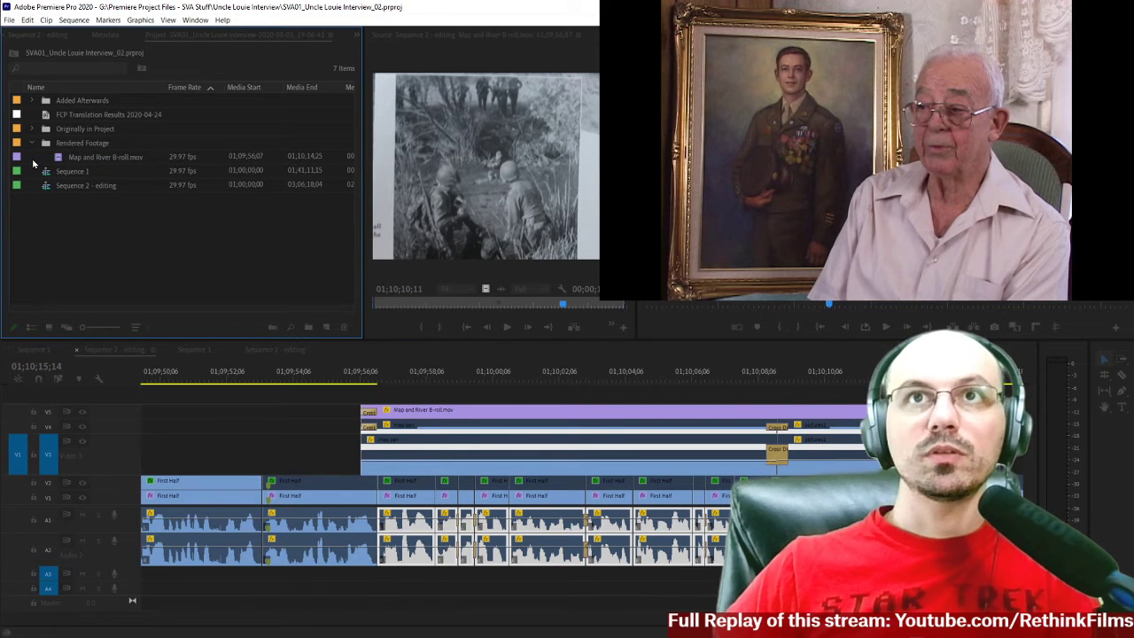
Close the auto-saved project SVA01_Uncle Louie Interview-2020-08-03_19-06-41, keeping only the _02 project open.
left_click(274, 350)
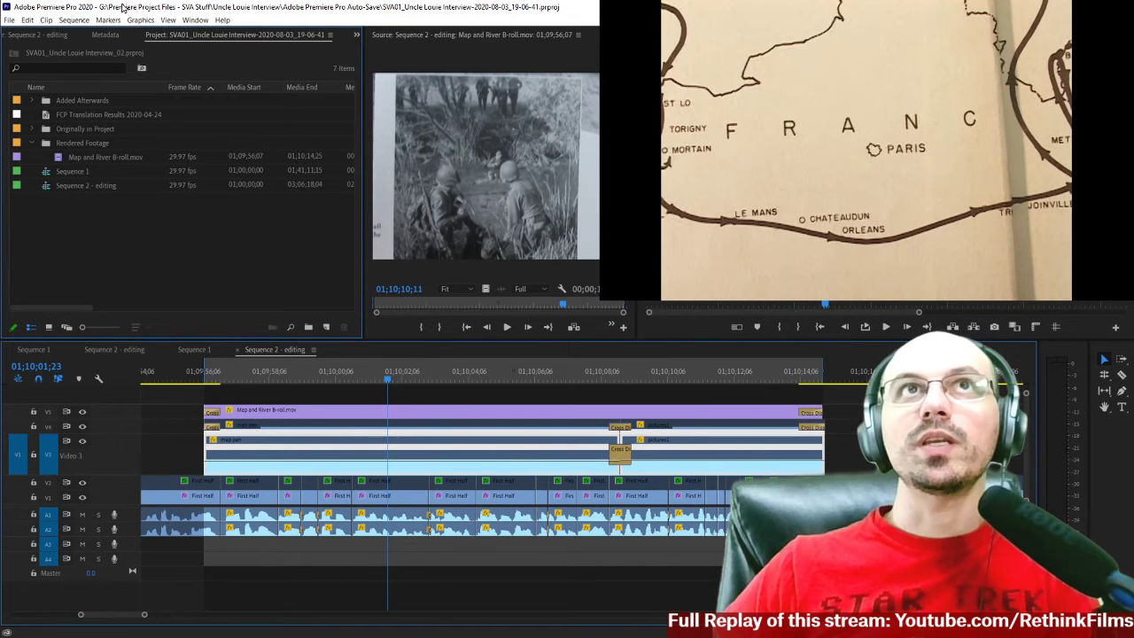
left_click(10, 20)
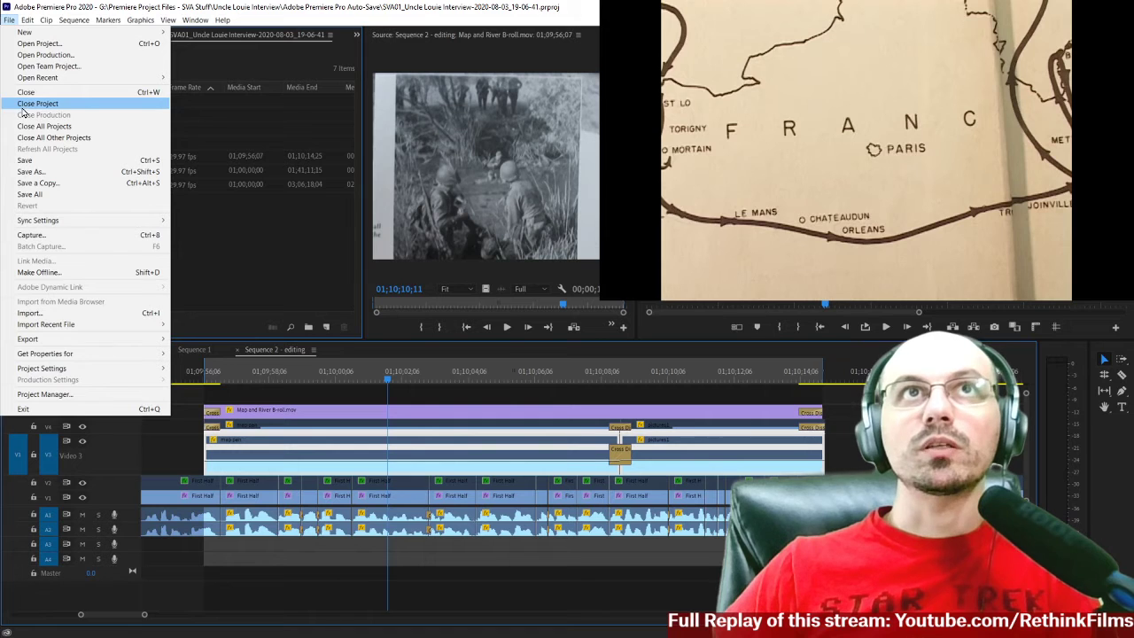
left_click(37, 104)
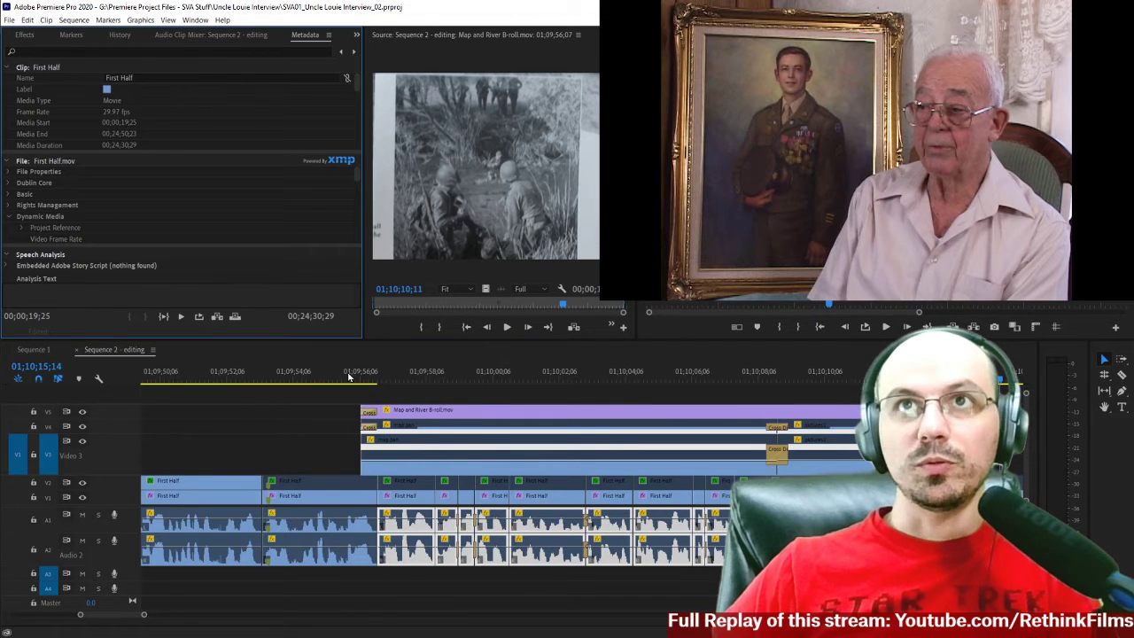
Look over the rebuilt section around Map and River B-roll and view the project files in the Adobe Premiere Pro Auto-Save folder.
left_click(345, 381)
key("minus")
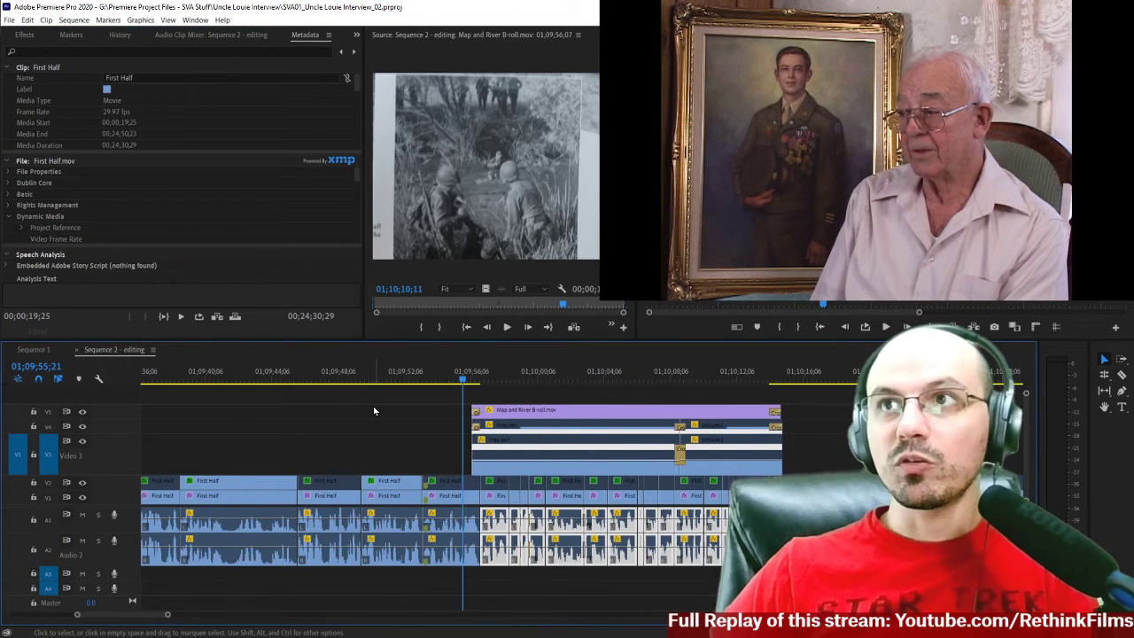
scroll(374, 410, "down", 3)
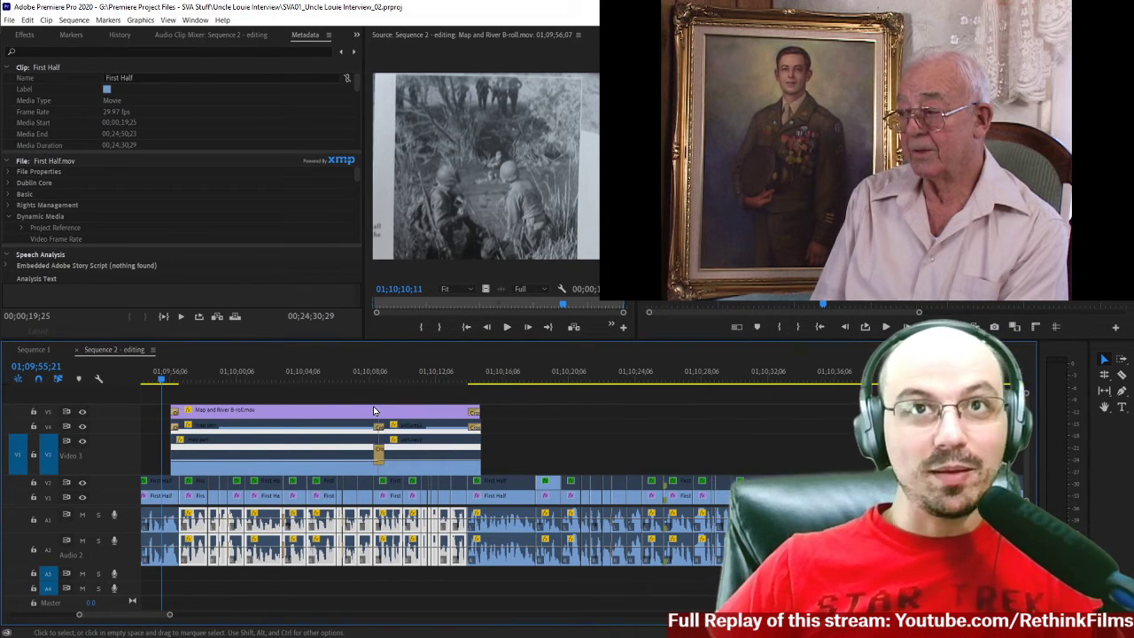
left_click(277, 473)
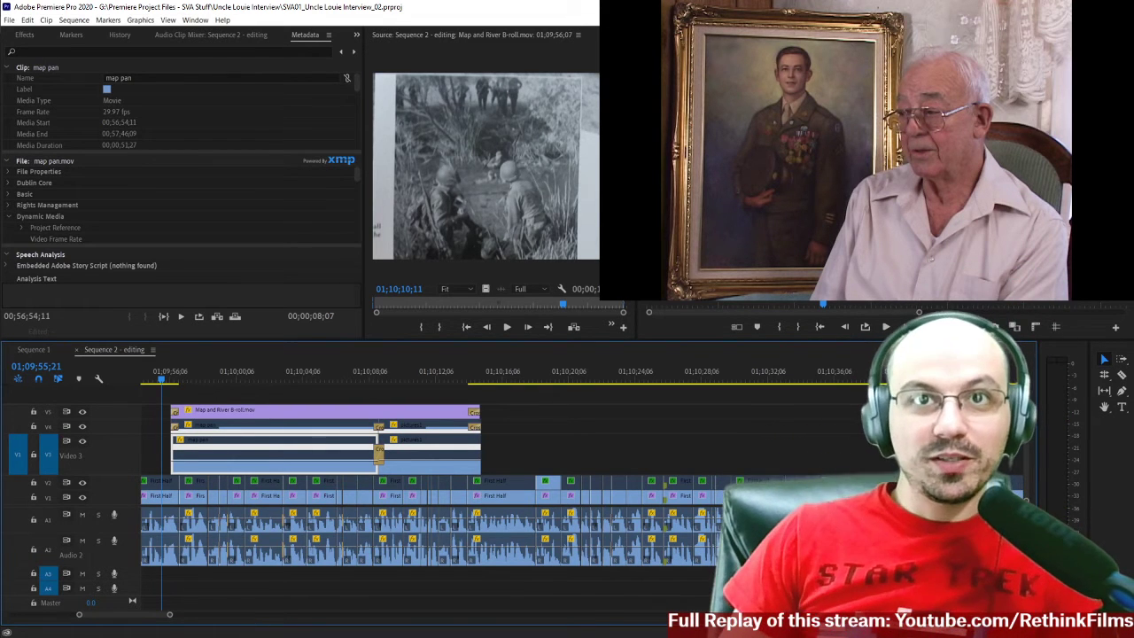
key("alt+Tab")
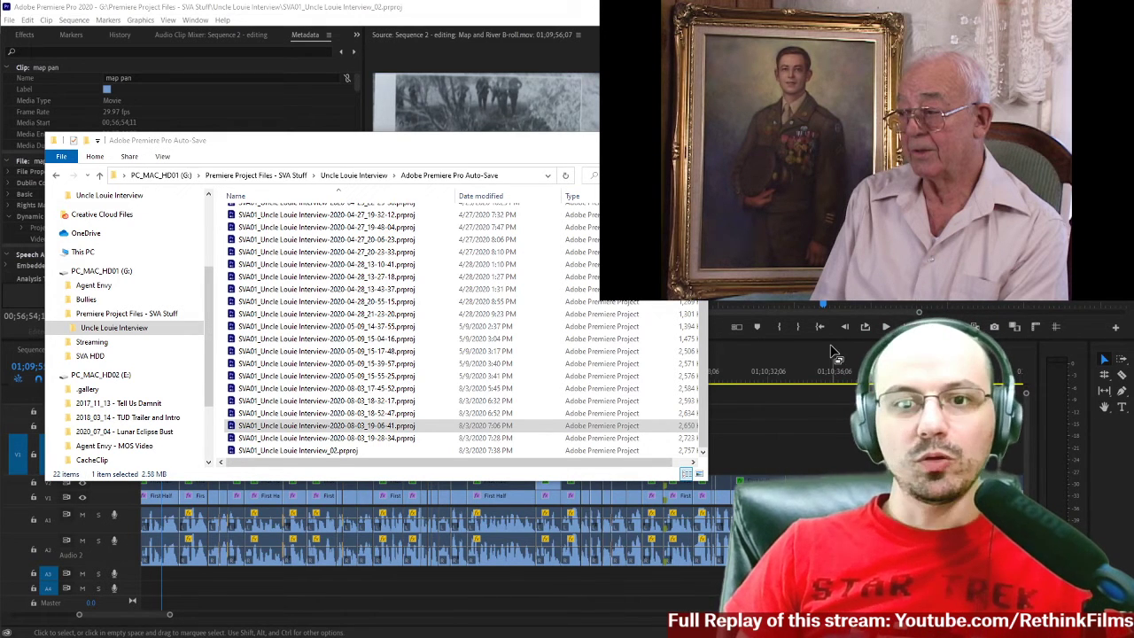
left_click(816, 440)
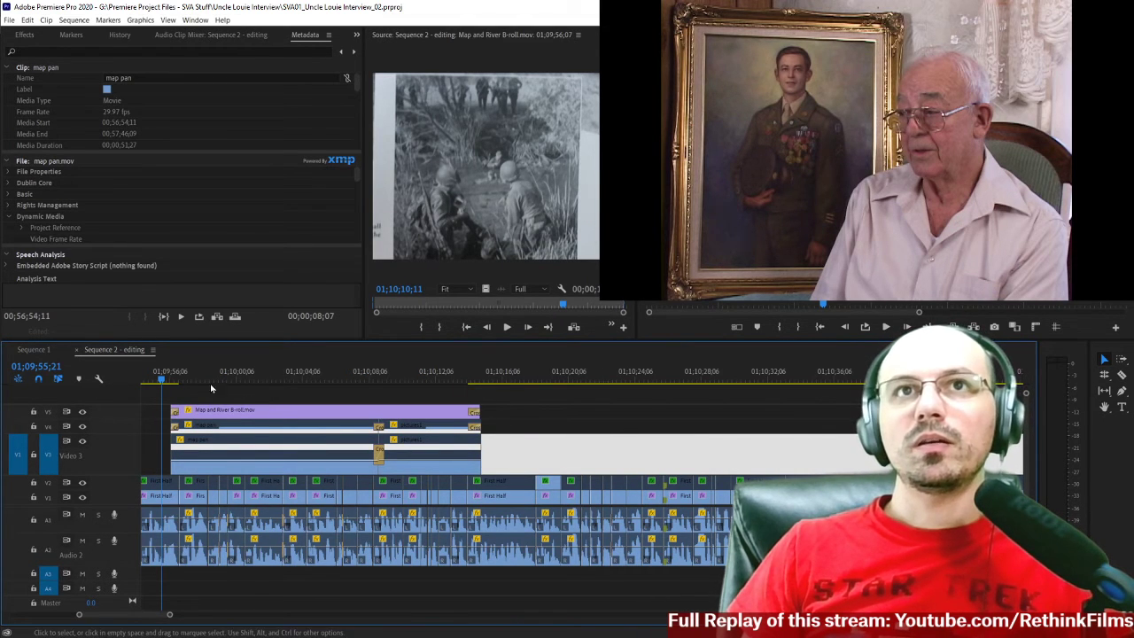
Play the interview from just before the end of Map and River B-roll to 01;10;37;12 to find the next passage to trim.
left_click(452, 378)
key("space")
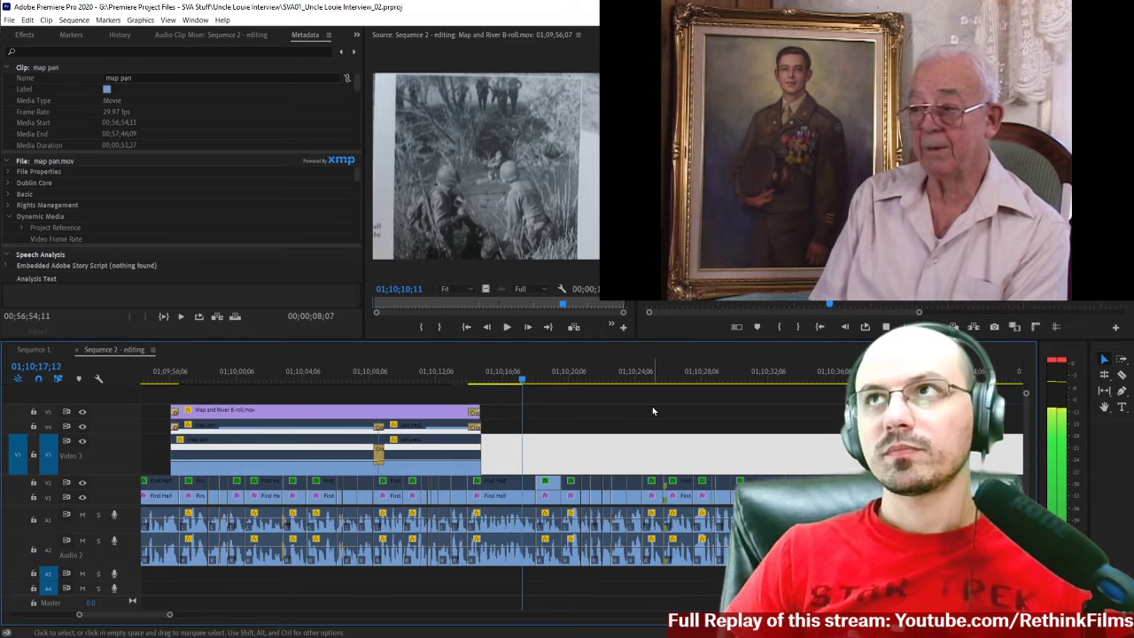
scroll(652, 408, "down", 2)
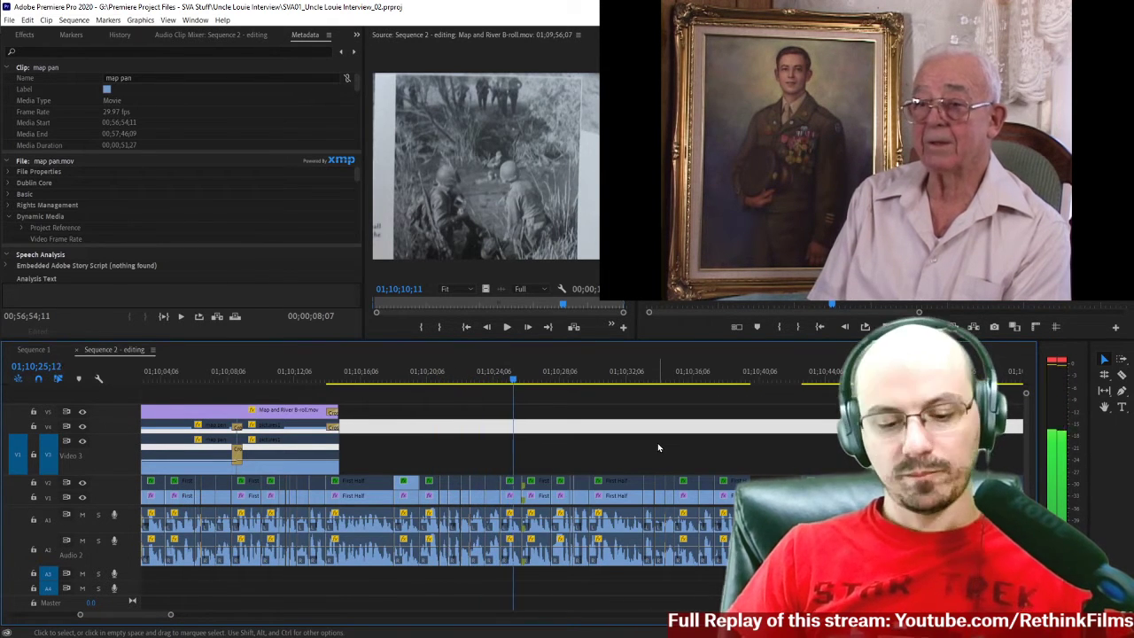
key("=")
scroll(651, 456, "down", 3)
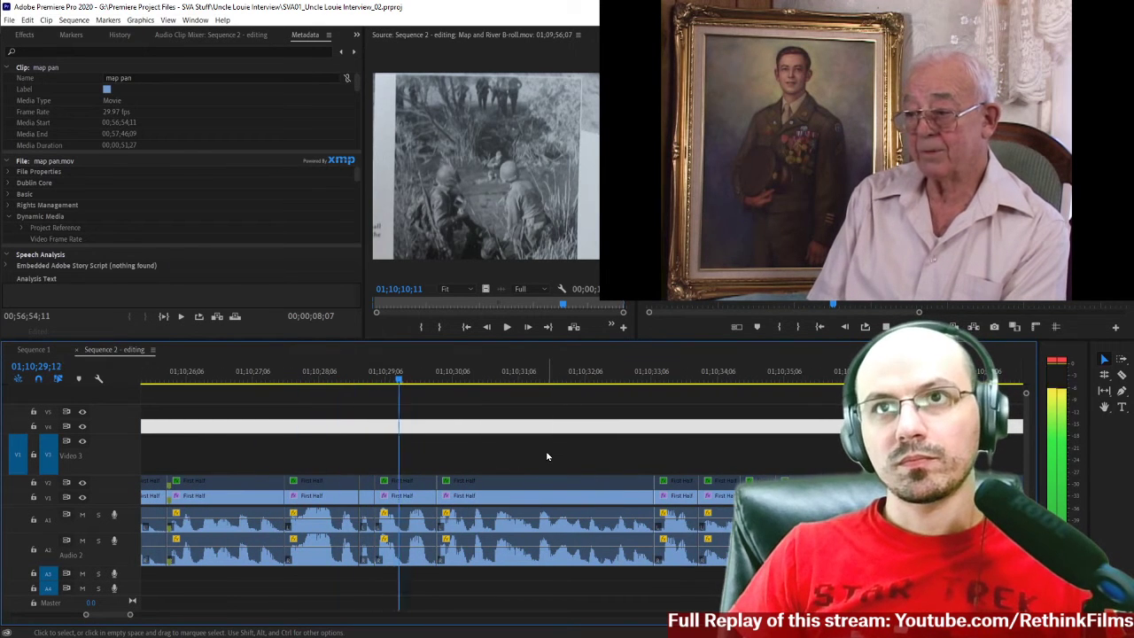
scroll(519, 461, "down", 2)
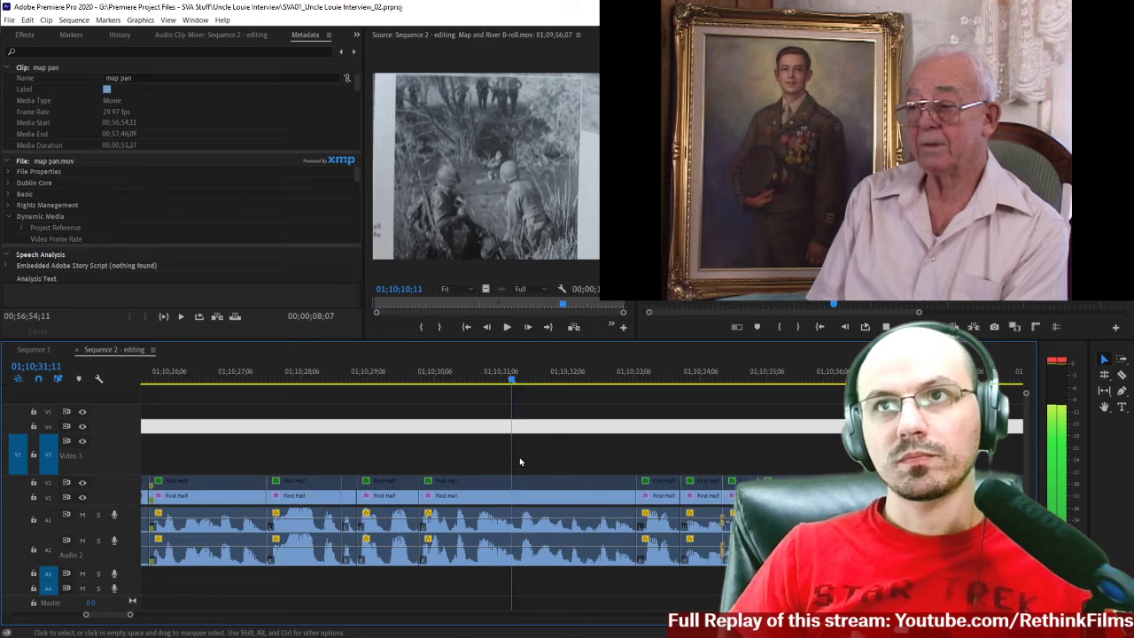
scroll(520, 461, "down", 2)
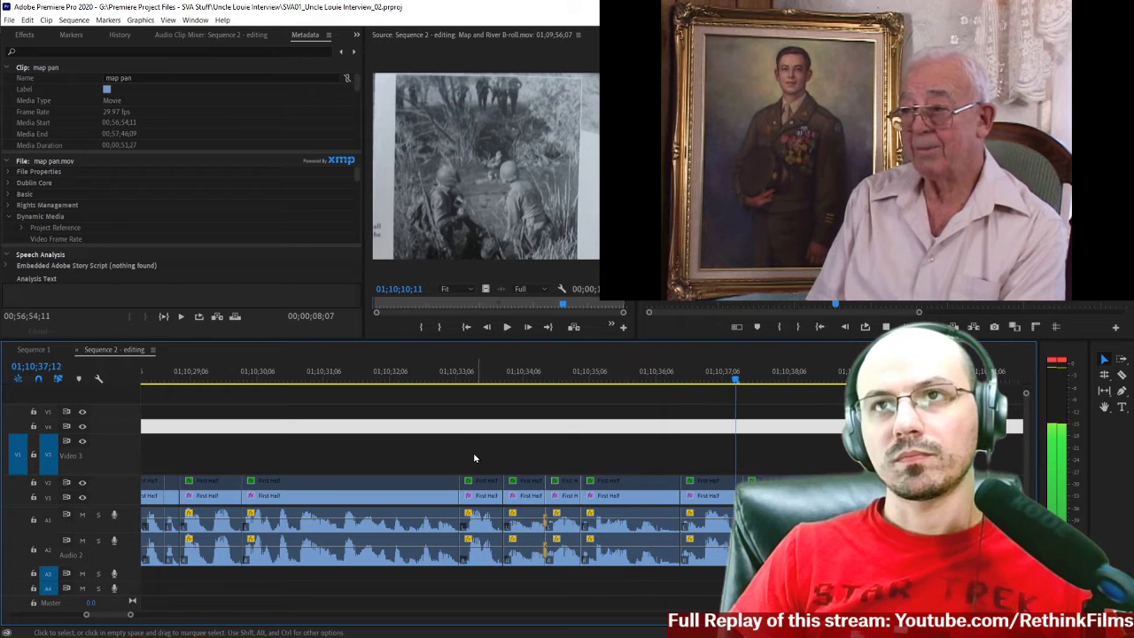
key("space")
Replay the interview from 01;10;30;00 and again from about 01;10;32;06 to pinpoint the unwanted fragment.
left_click(245, 391)
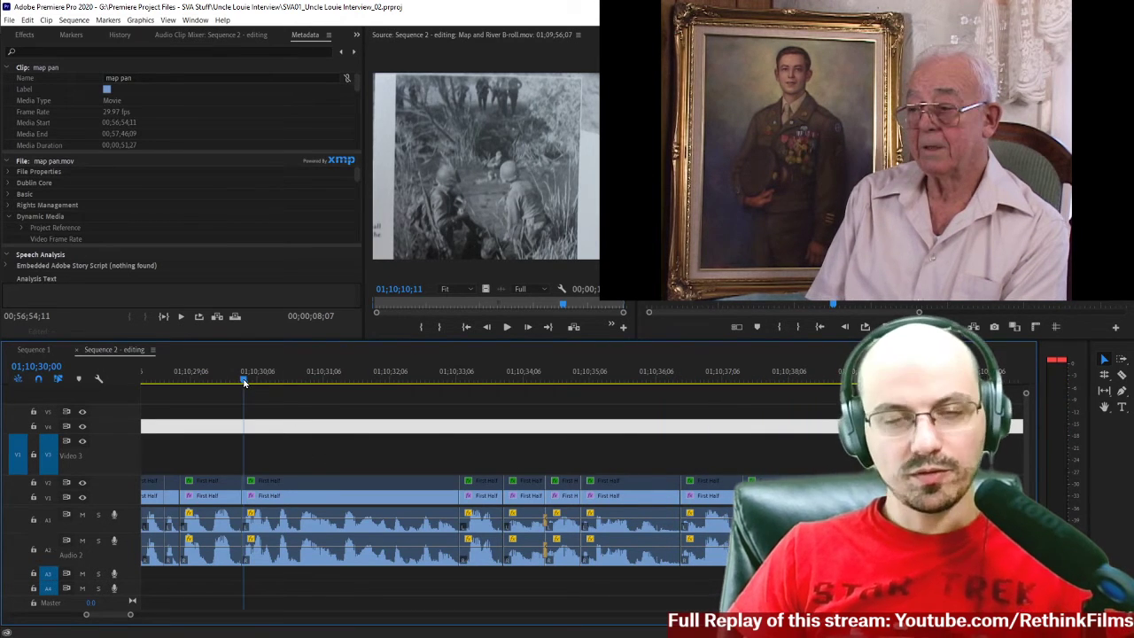
key("space")
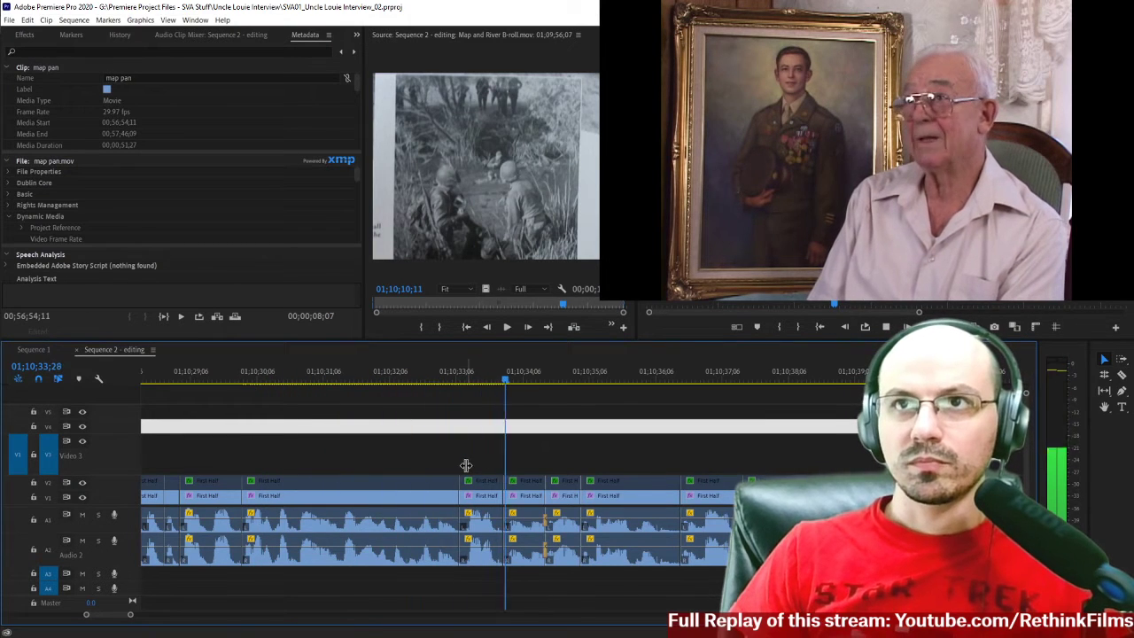
left_click(392, 384)
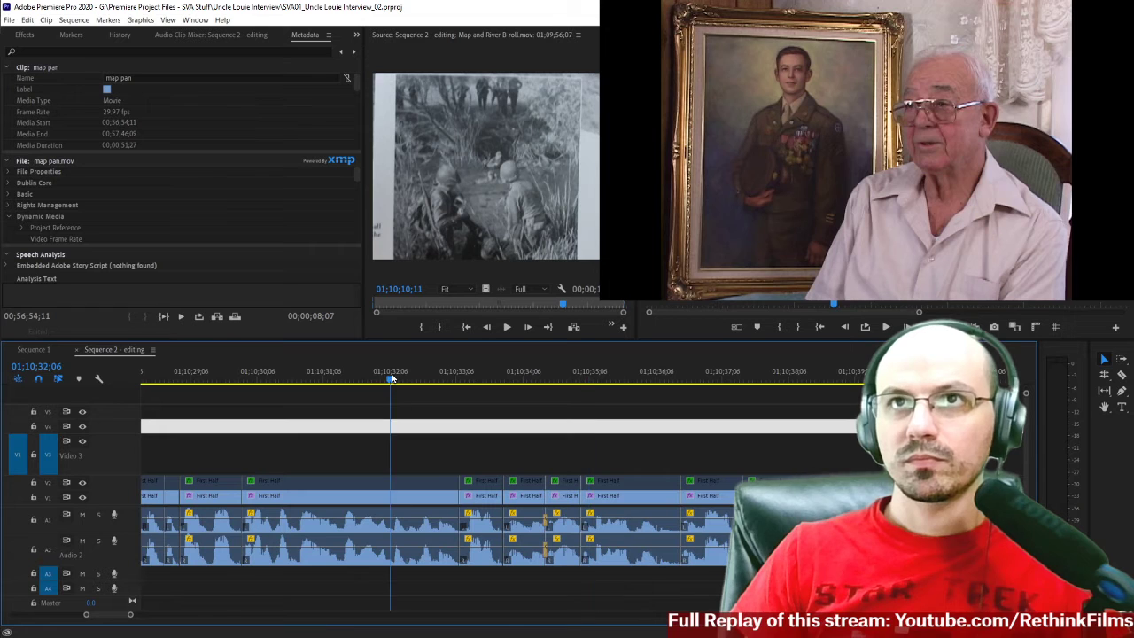
key("space")
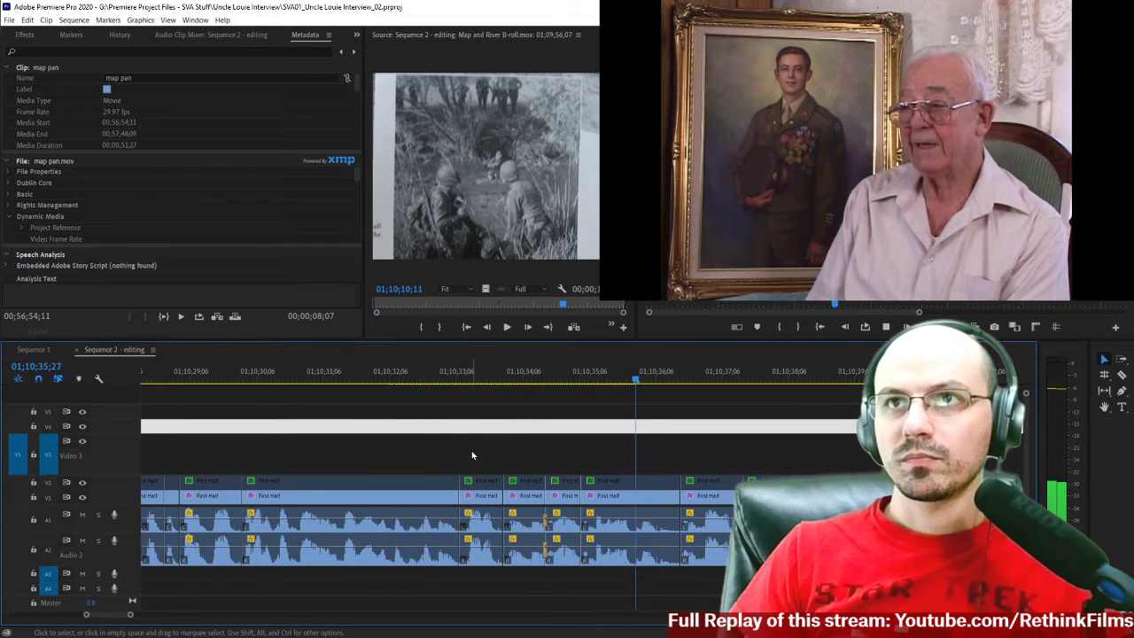
key("space")
left_click(411, 376)
key("space")
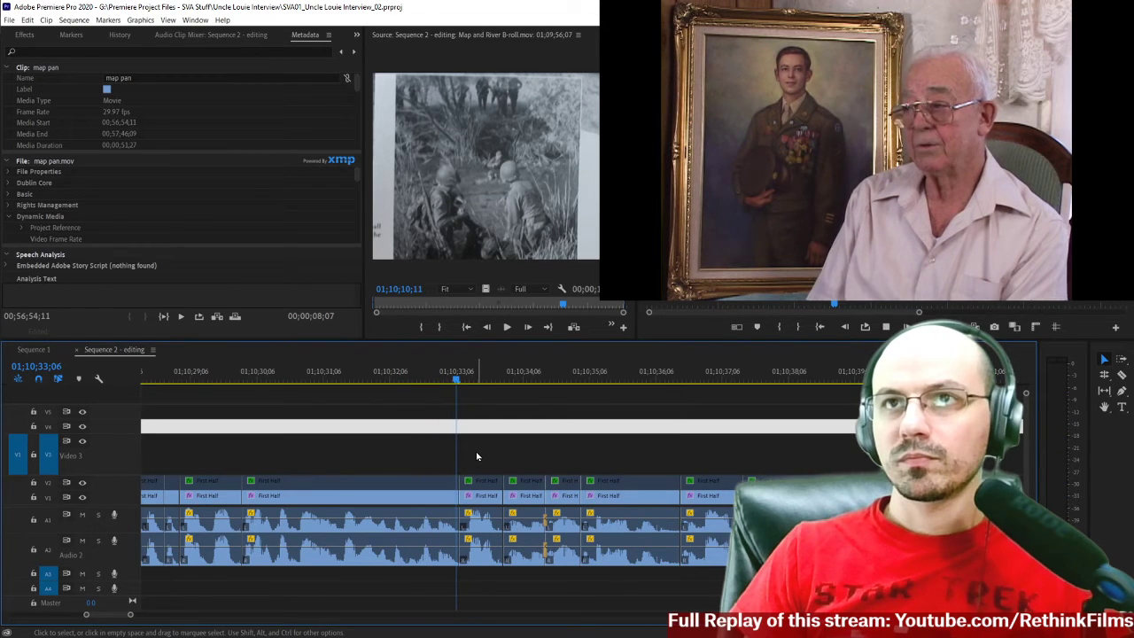
Delete the short First Half clip just after 01;10;33;06 with its linked audio and close the gap it leaves.
left_click_drag(469, 453, 474, 572)
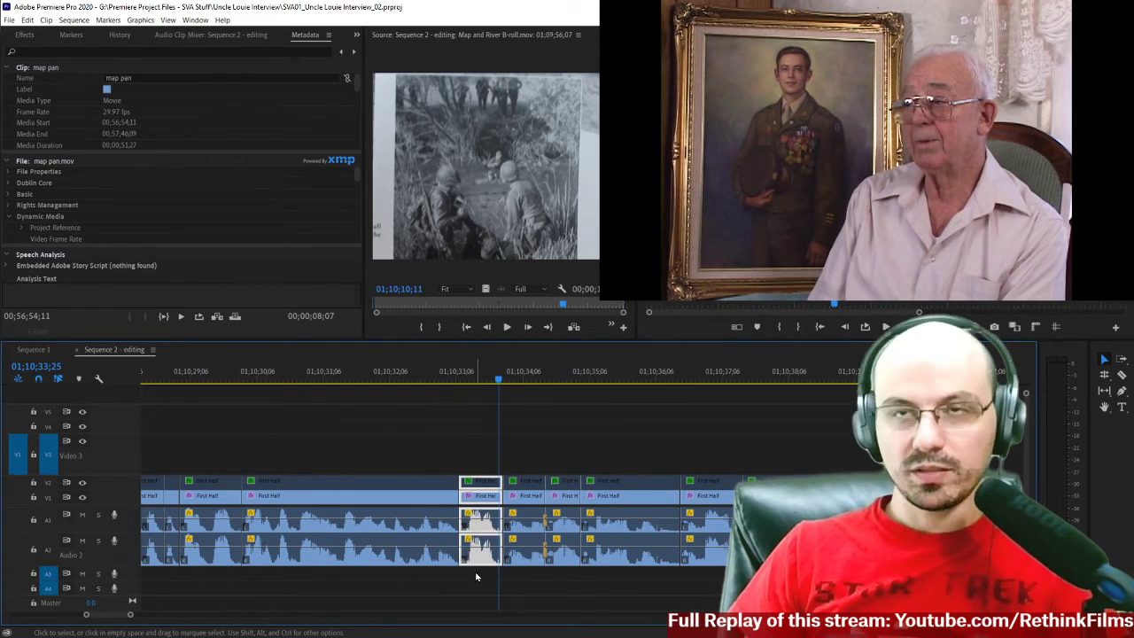
key("Delete")
left_click(481, 501)
key("Delete")
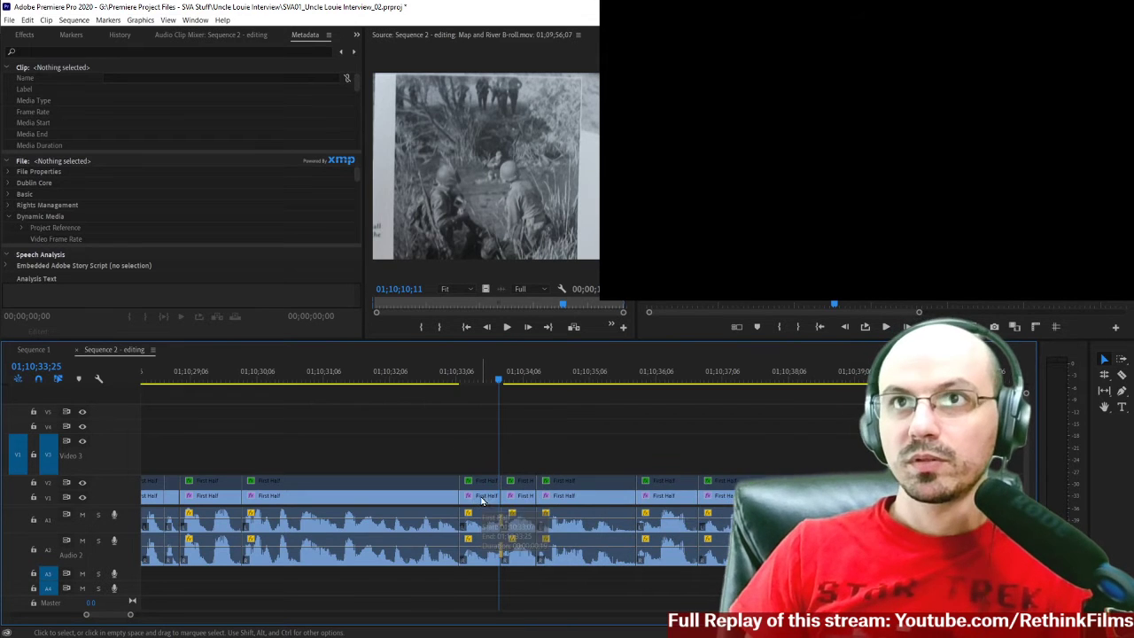
Play back the end of the preceding First Half clip and stop at 01;10;32;27 to locate the cut point.
left_click(390, 375)
key("space")
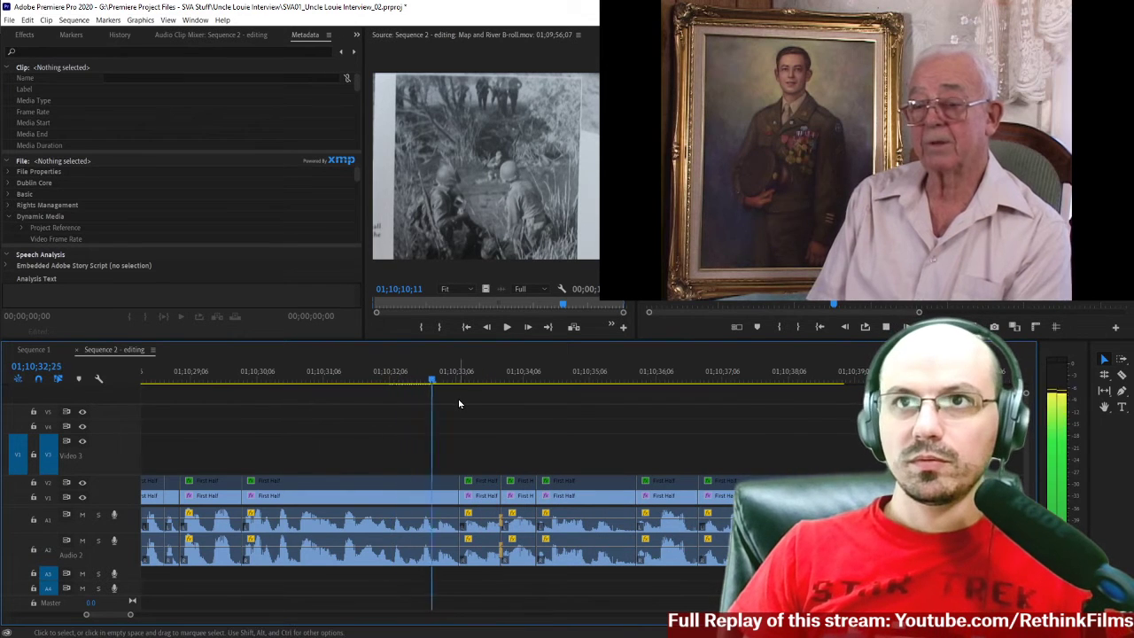
left_click(371, 377)
key("space")
key("space")
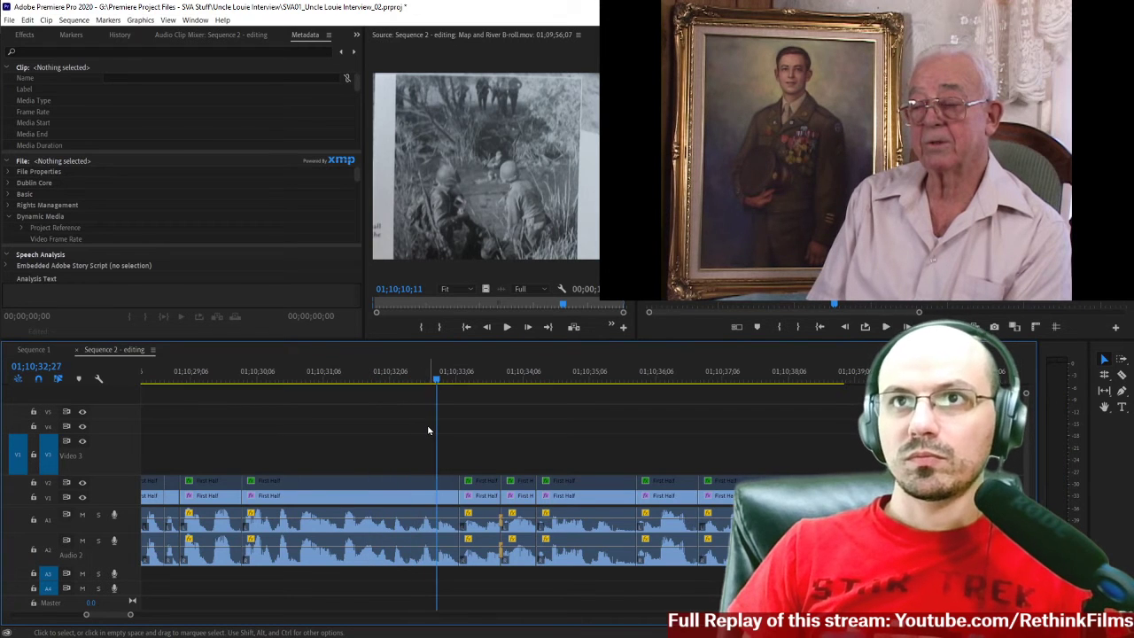
Split the First Half clip at 01;10;32;28, delete the piece up to the next edit with its audio, and close the gap.
key("Right")
key("=")
key("=")
key("c")
left_click(583, 502)
key("v")
left_click(621, 543)
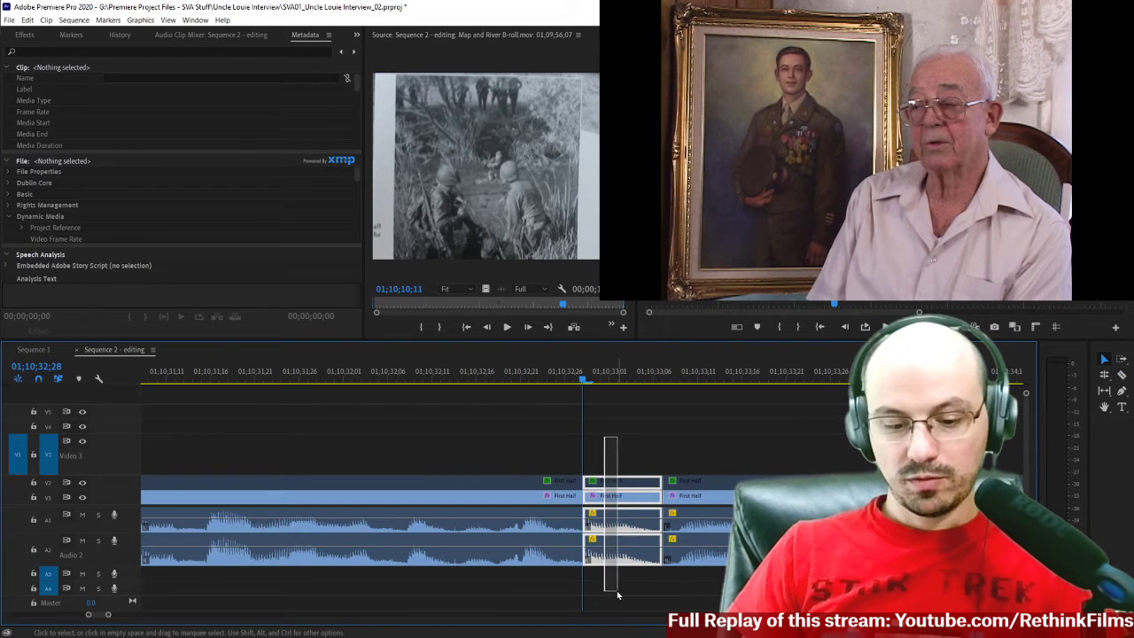
key("Delete")
left_click(621, 500)
key("Delete")
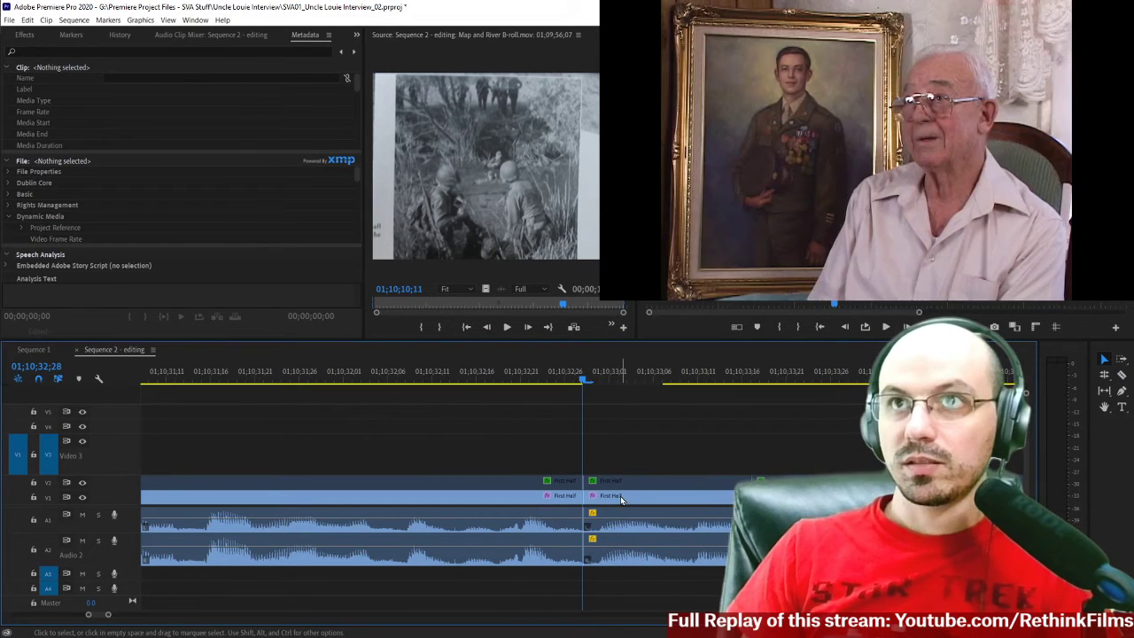
Play back across the new edit at 01;10;32;28 to check how the interview audio joins.
left_click(429, 378)
key("minus")
key("space")
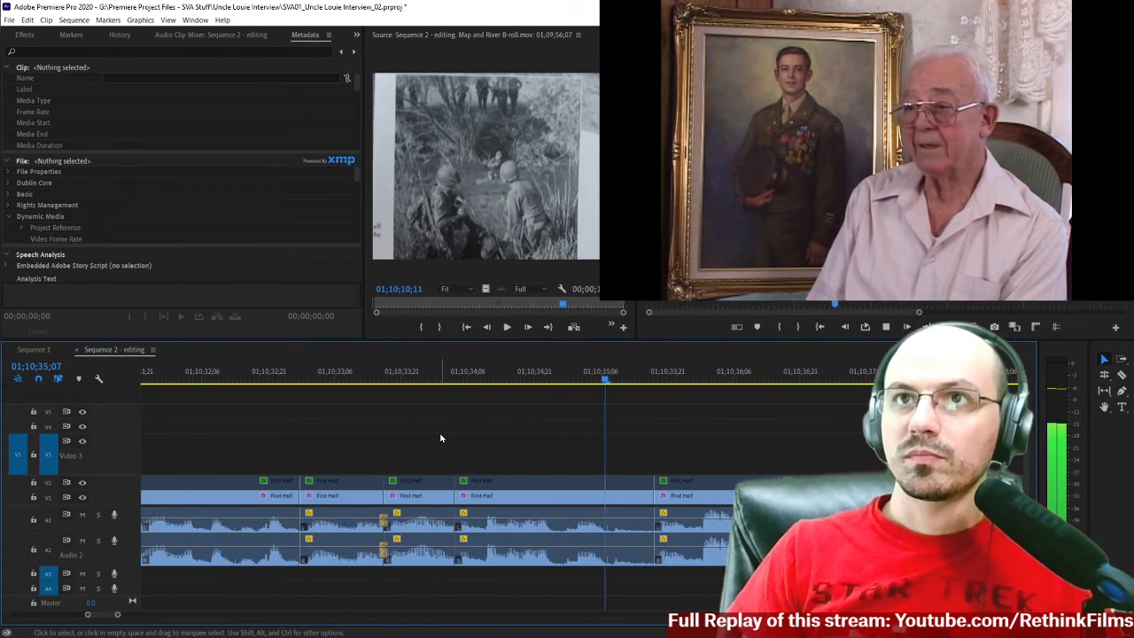
left_click(262, 379)
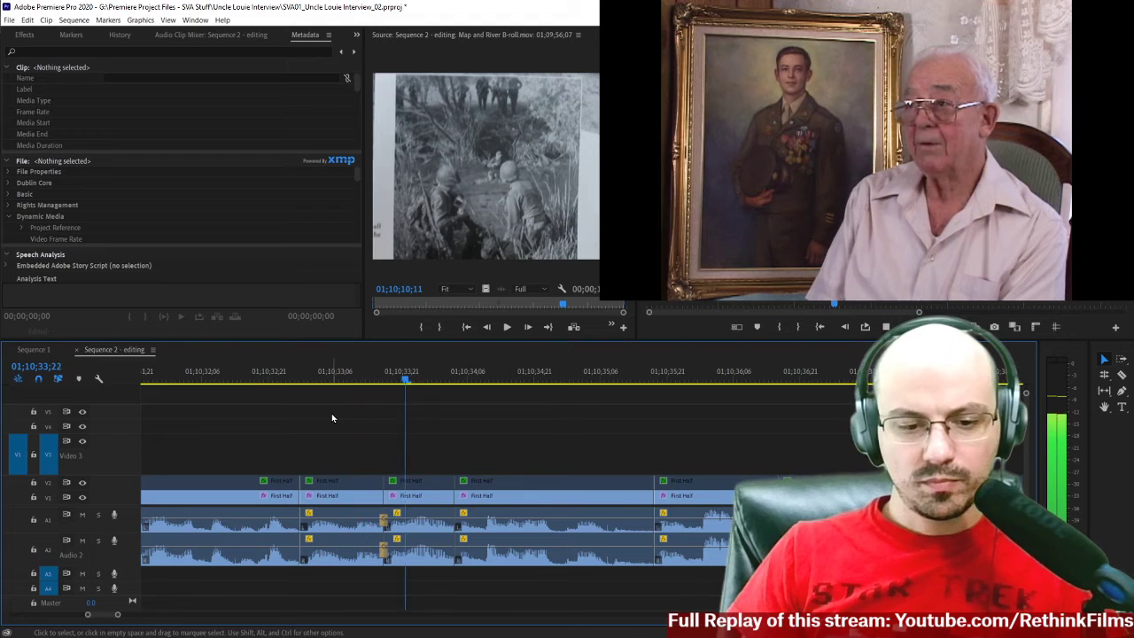
left_click(224, 379)
key("space")
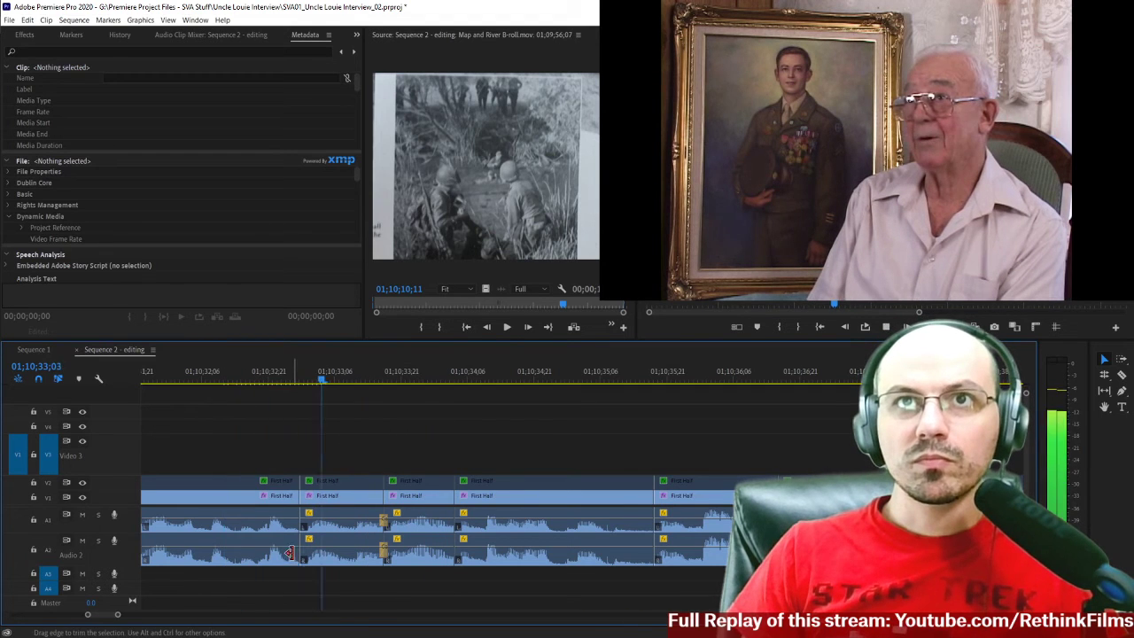
Apply the default Constant Power transition to the A1 edit at 01;10;32;28 and set its duration to 2 frames.
right_click(301, 527)
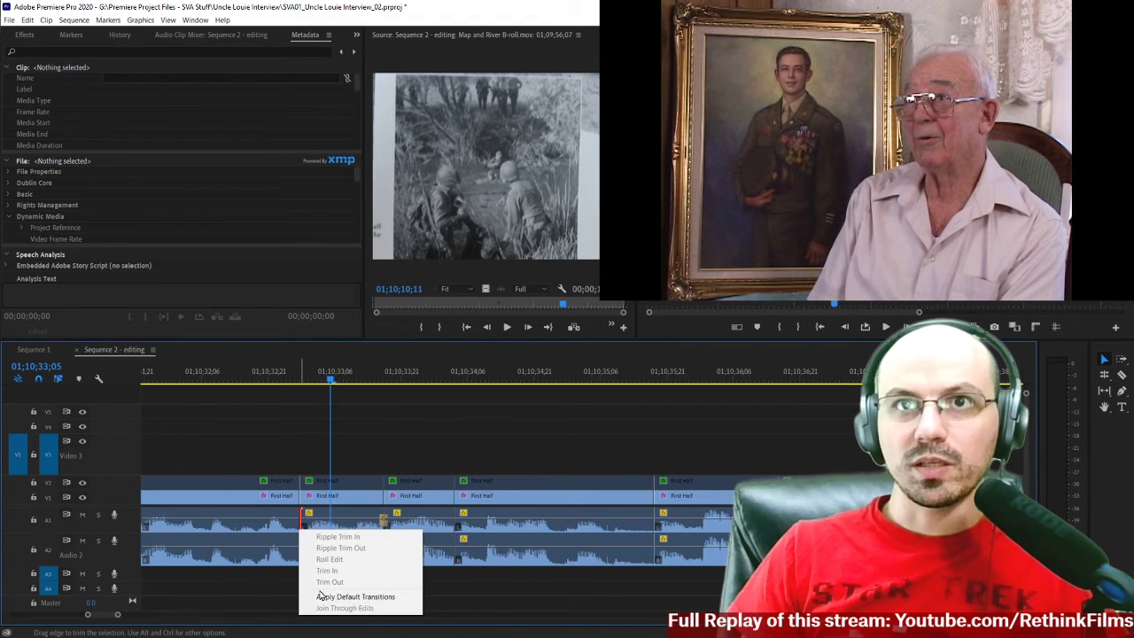
left_click(350, 596)
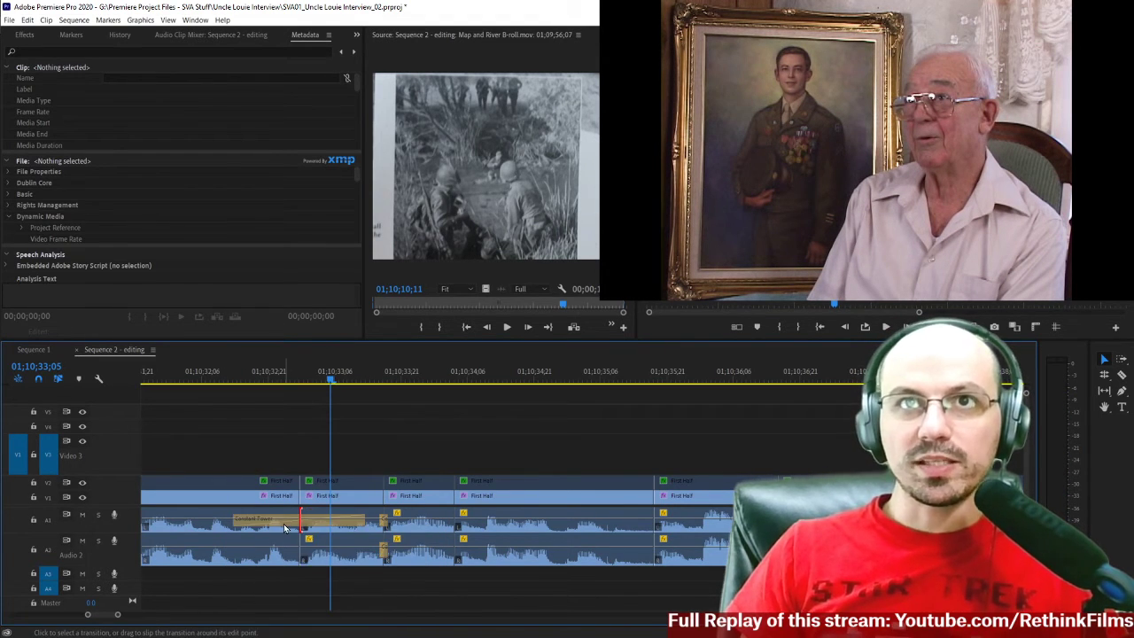
left_click(285, 527)
scroll(285, 527, "right", 1)
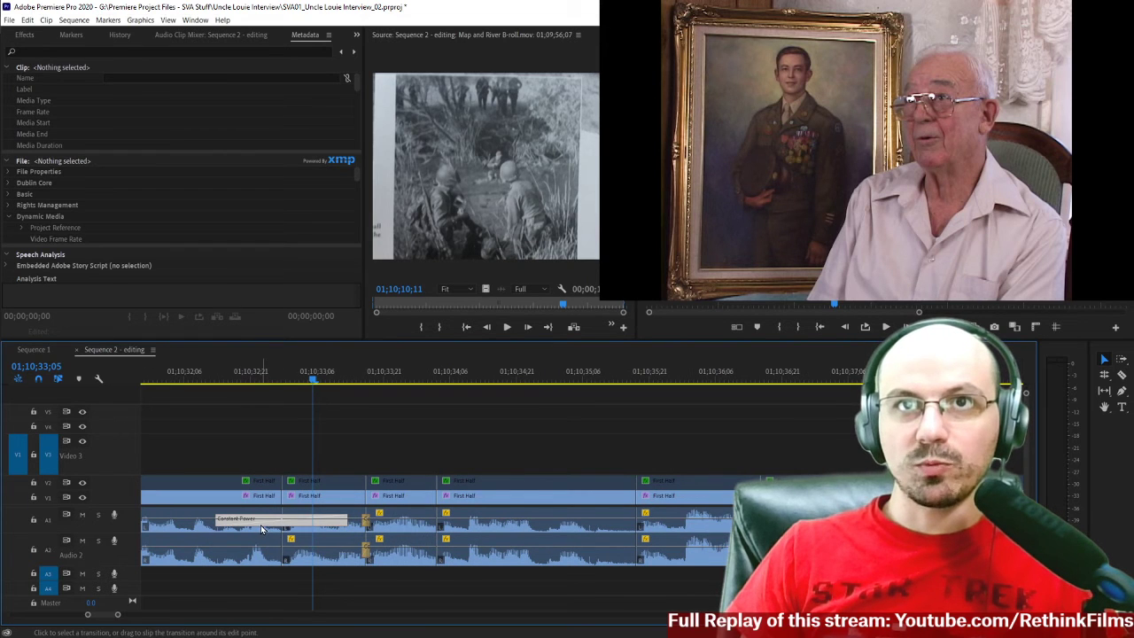
double_click(265, 531)
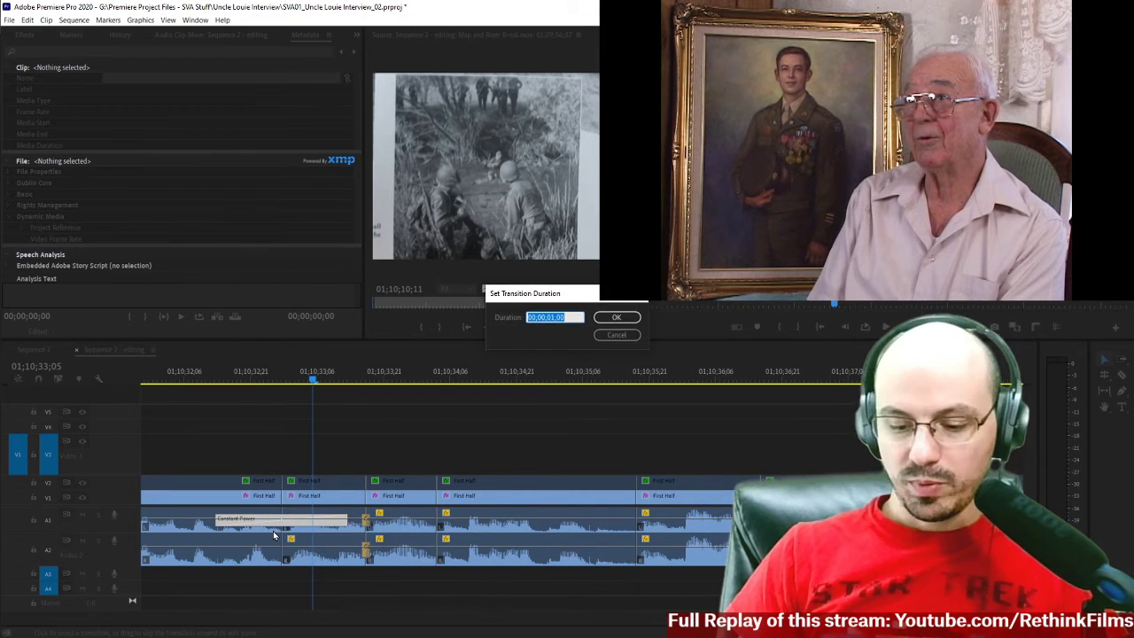
type("2")
key("Return")
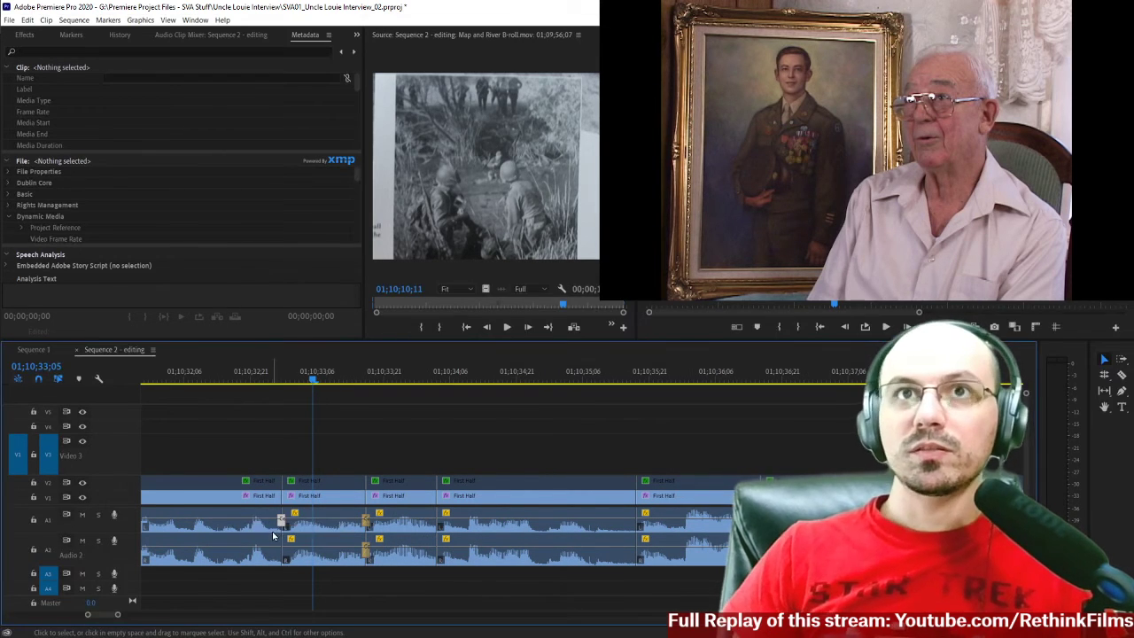
scroll(274, 535, "left", 1)
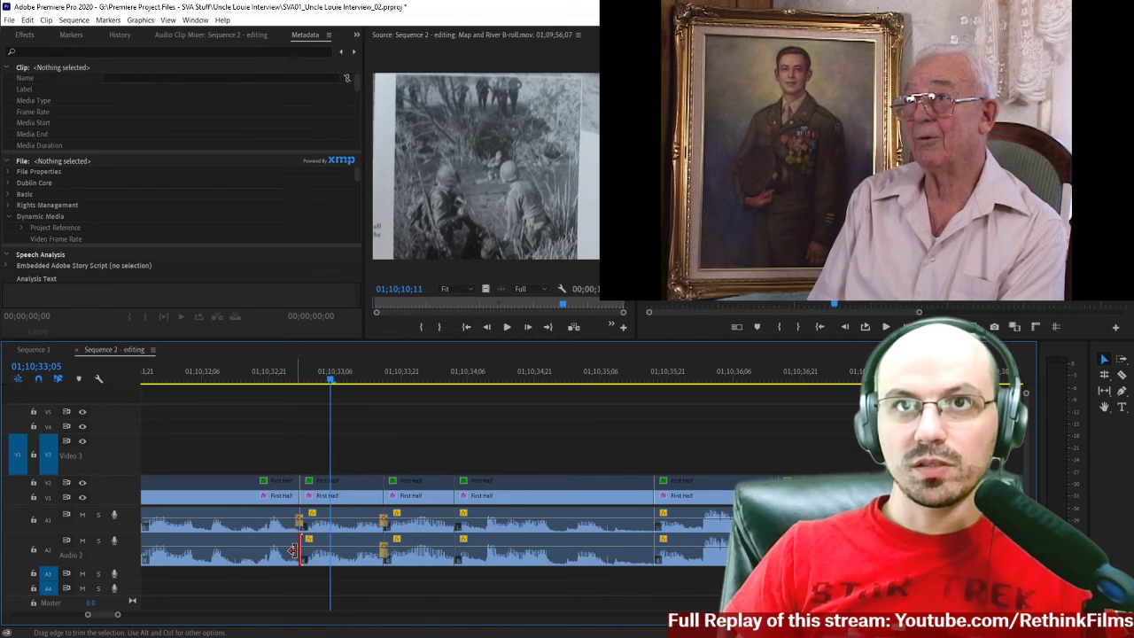
Apply the default Constant Power transition to the A2 edit at 01;10;32;28 and set its duration to 2 frames.
right_click(292, 550)
left_click(324, 619)
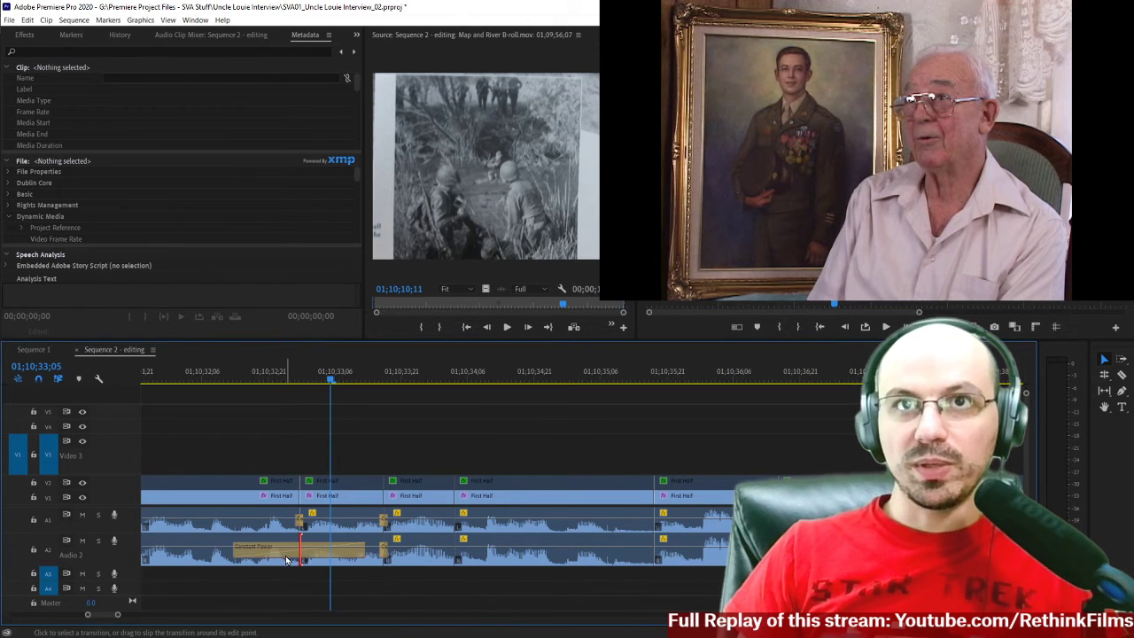
right_click(285, 553)
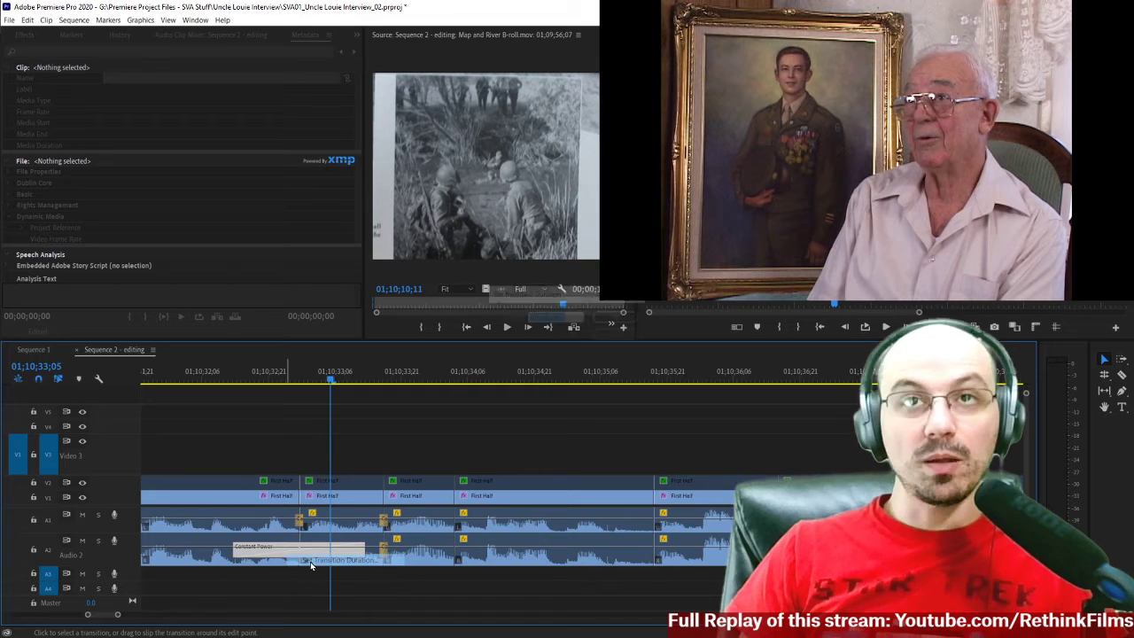
left_click(310, 561)
type("2")
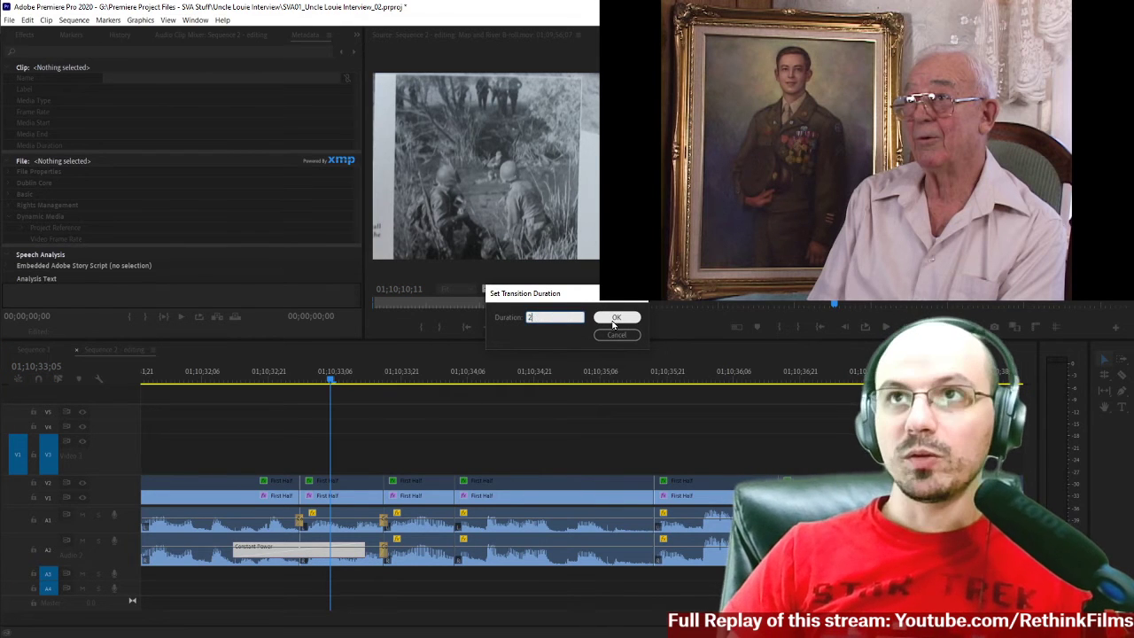
left_click(613, 324)
Play back from 01;10;32;05 across the short First Half clips to the end of the section at 01;10;38;27.
scroll(265, 372, "up", 1)
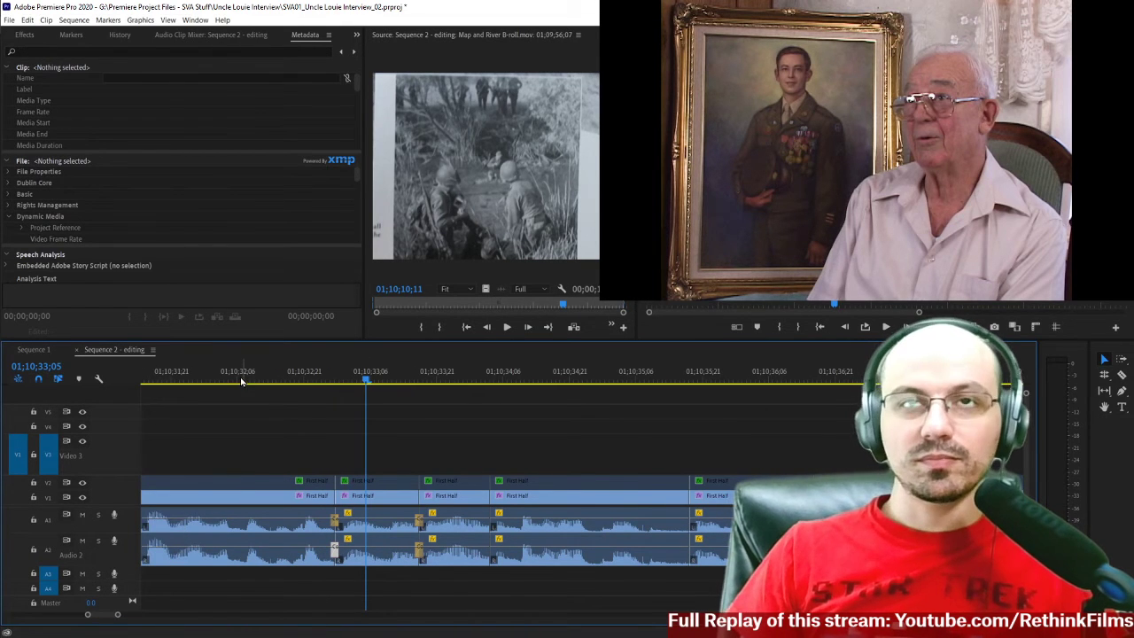
left_click(233, 375)
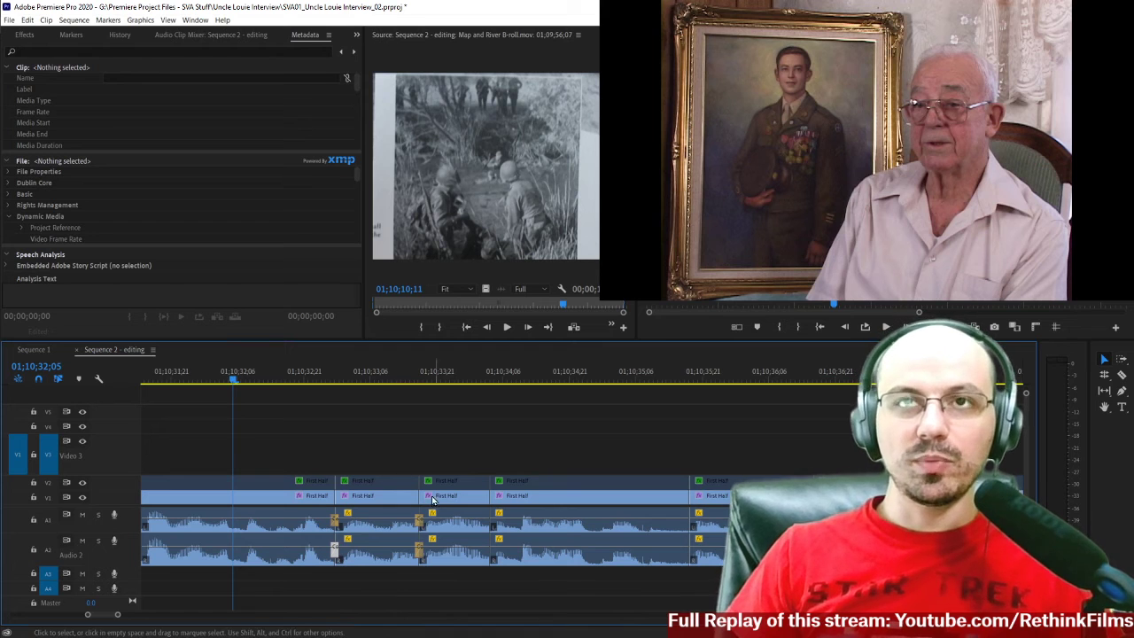
key("minus")
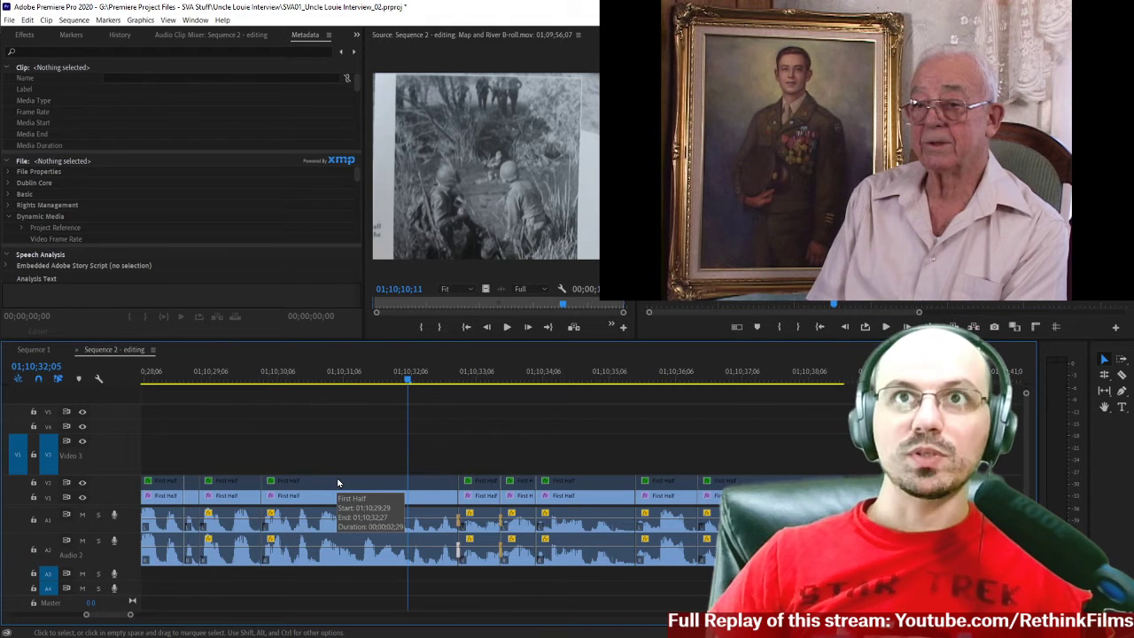
key("space")
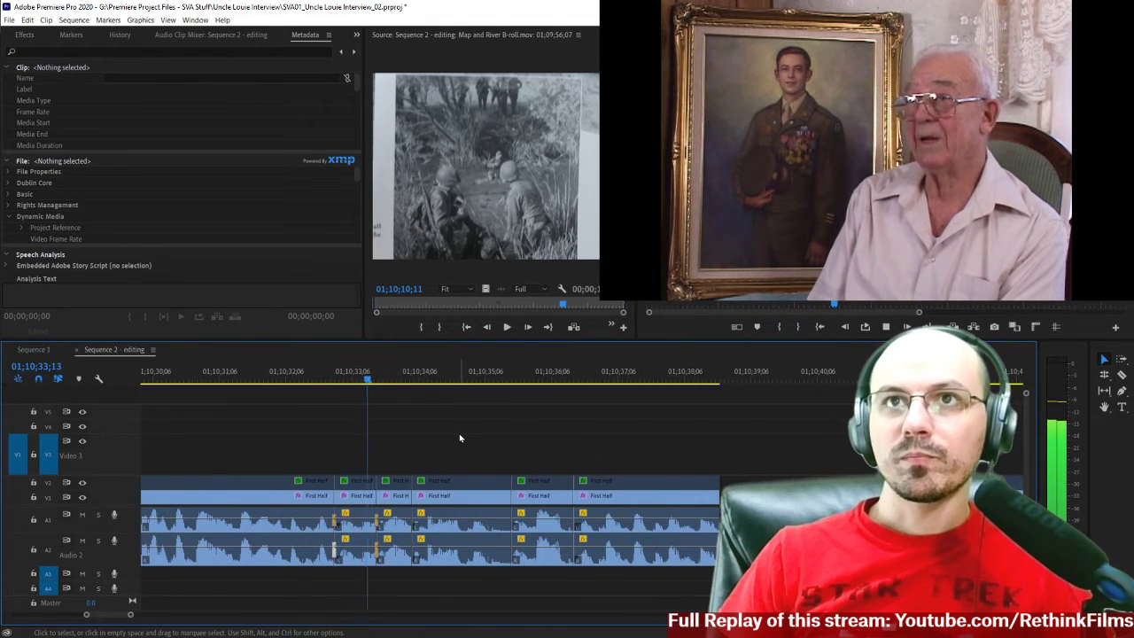
left_click(278, 380)
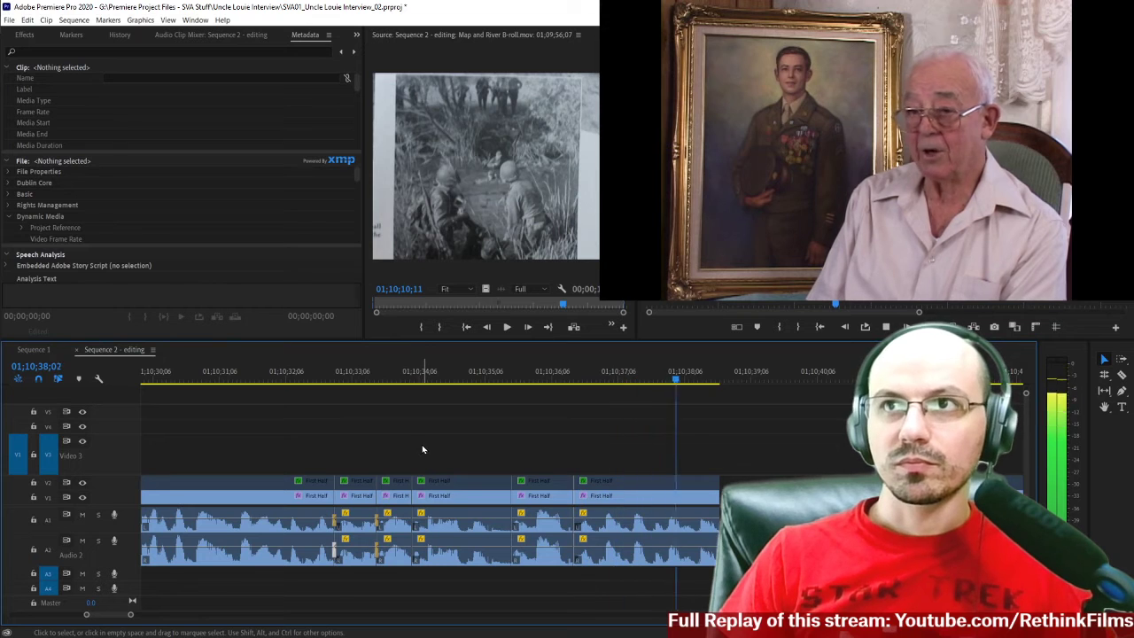
key("space")
key("minus")
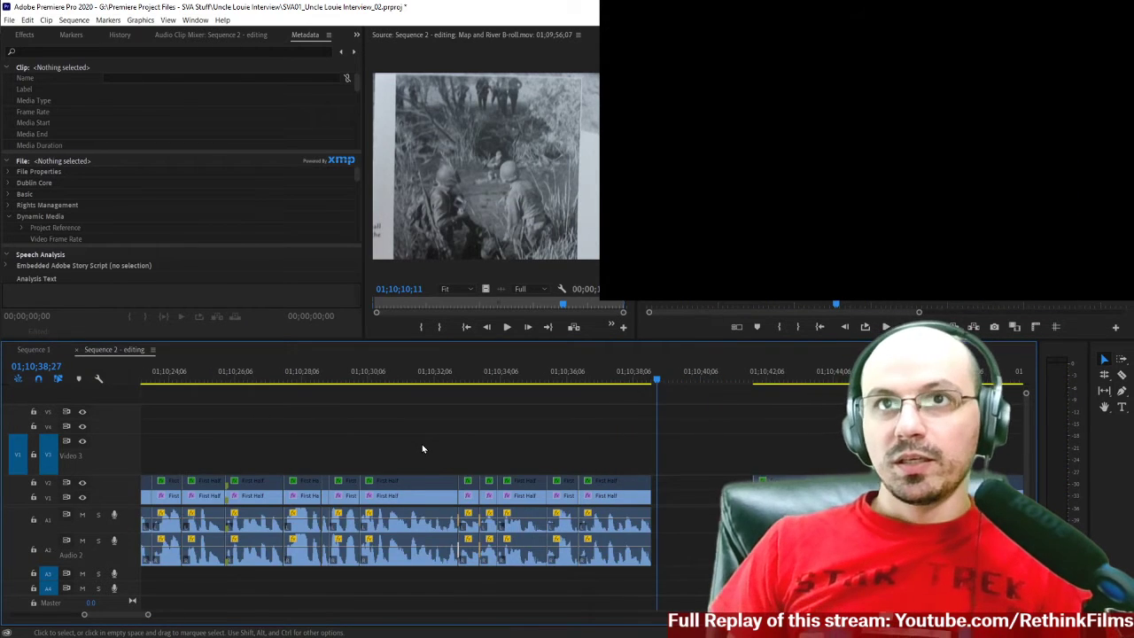
key("minus")
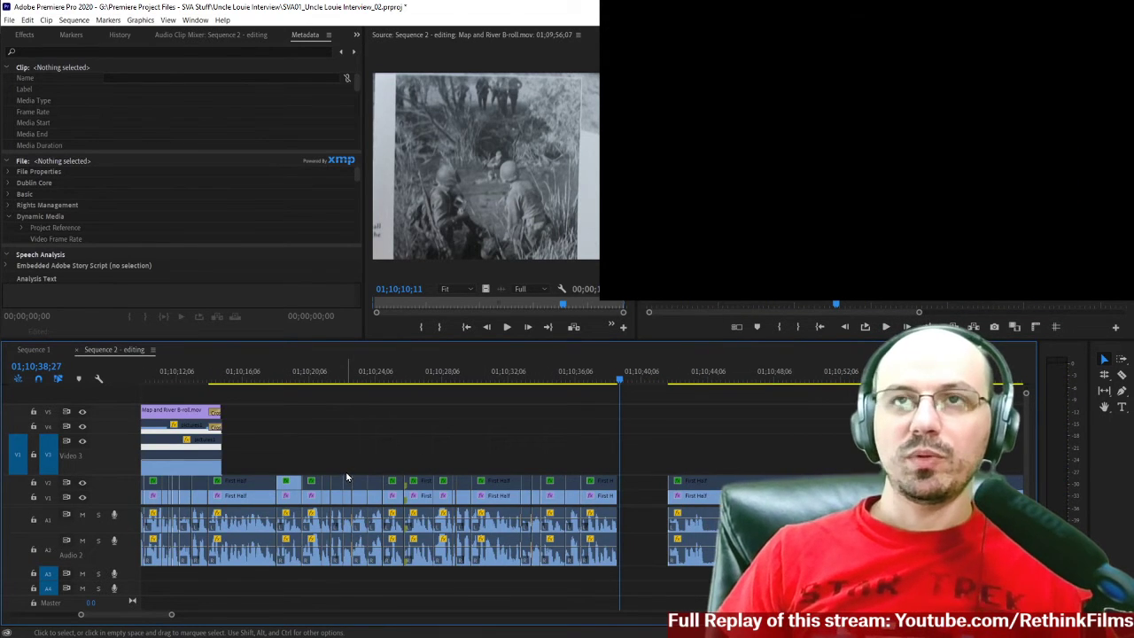
left_click_drag(229, 383, 633, 393)
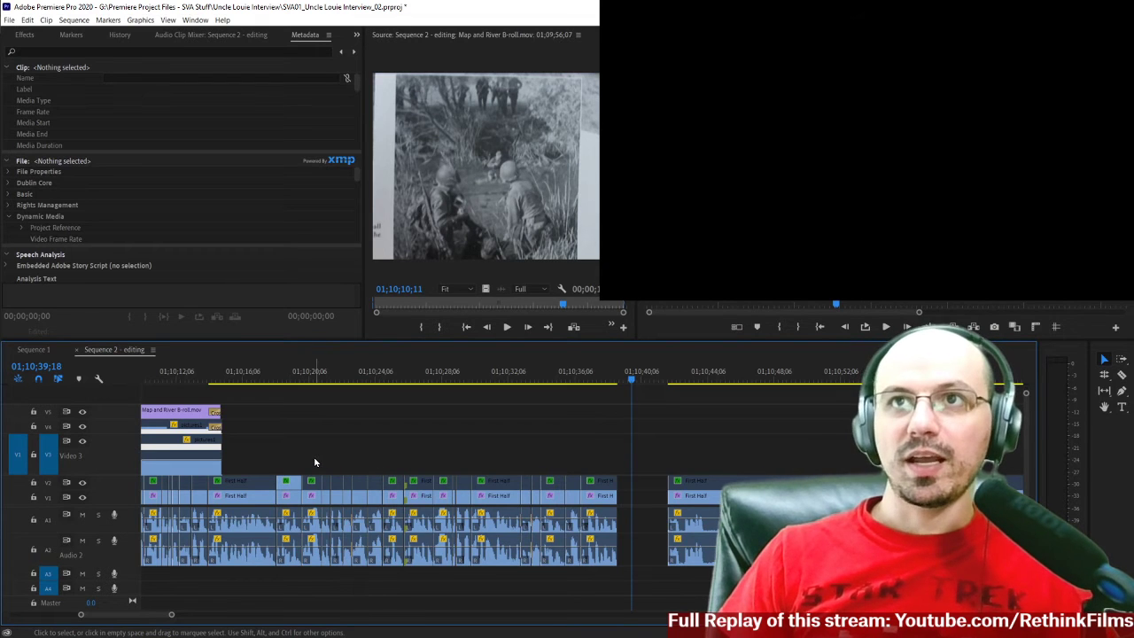
left_click_drag(475, 450, 505, 544)
left_click(480, 441)
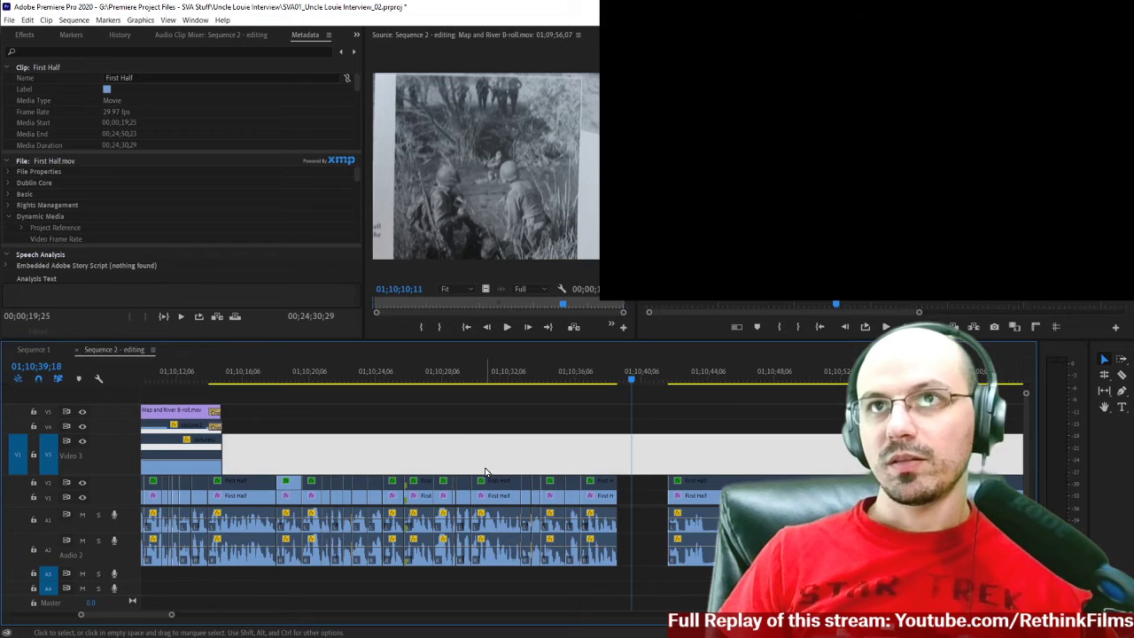
left_click(459, 376)
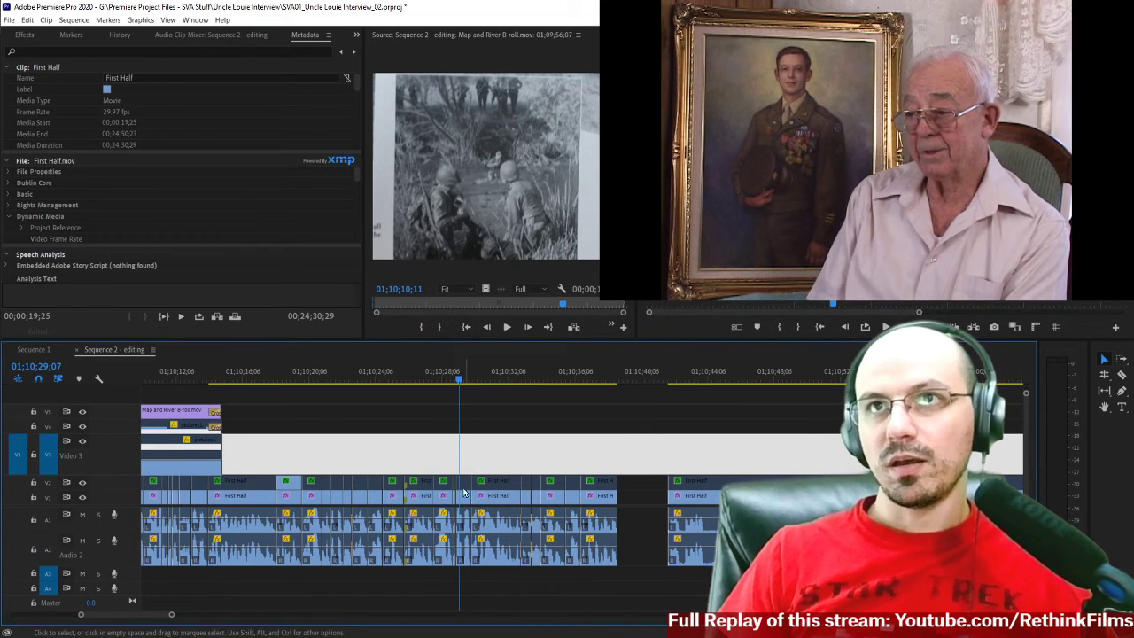
scroll(452, 518, "up", 3)
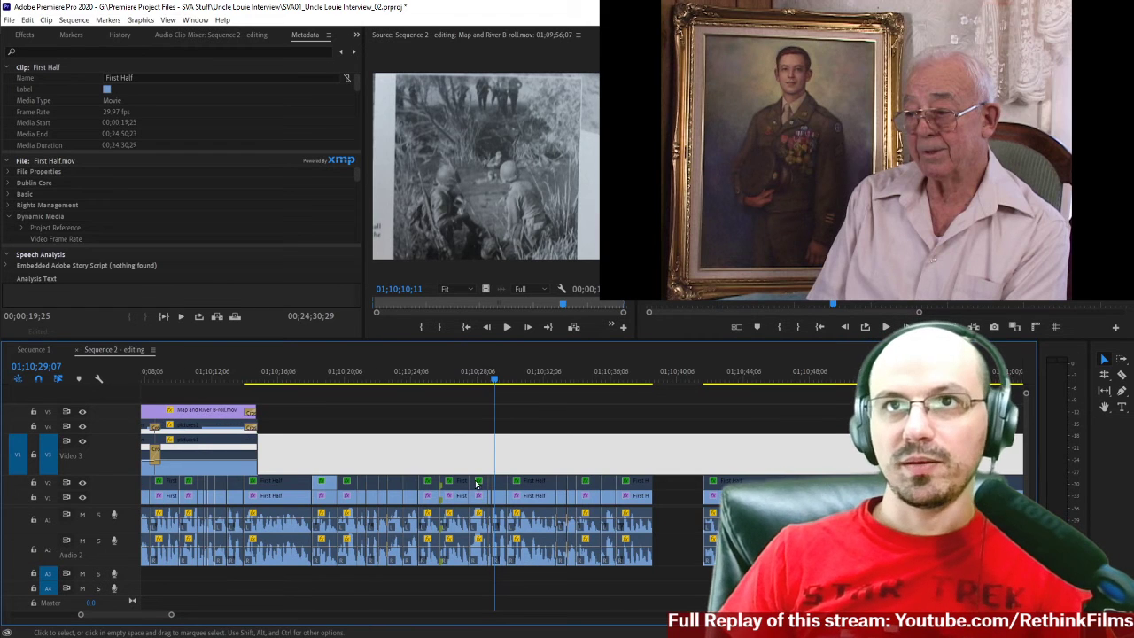
left_click(647, 603)
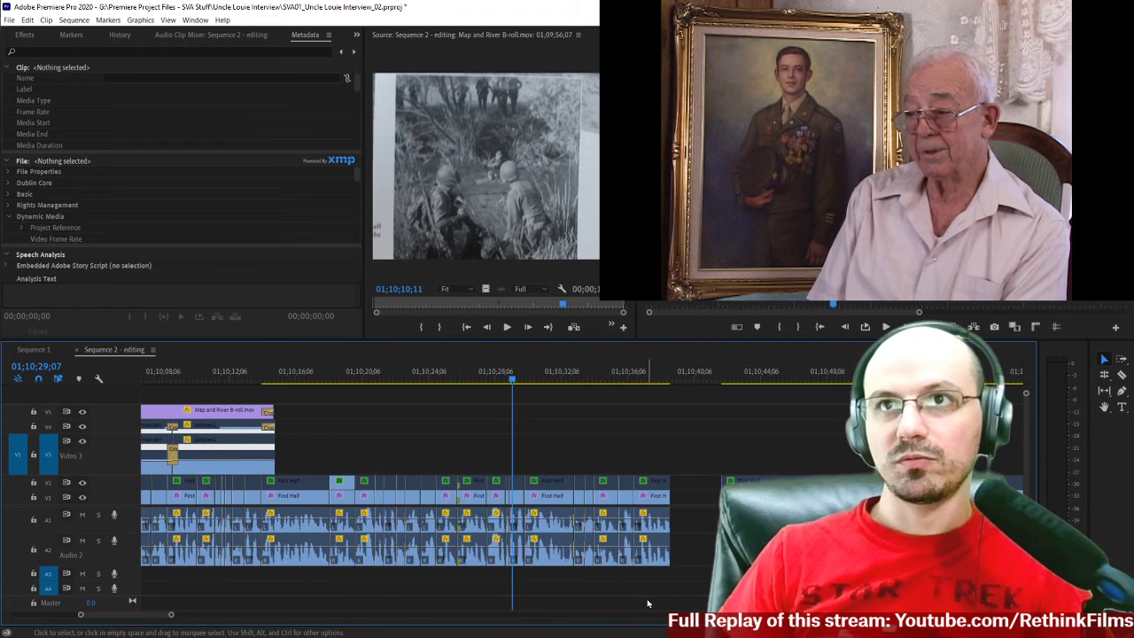
Review the edited interview section by playing it from 01;10;17;02 to its end at 01;10;38;26.
left_click(316, 391)
scroll(372, 585, "down", 1)
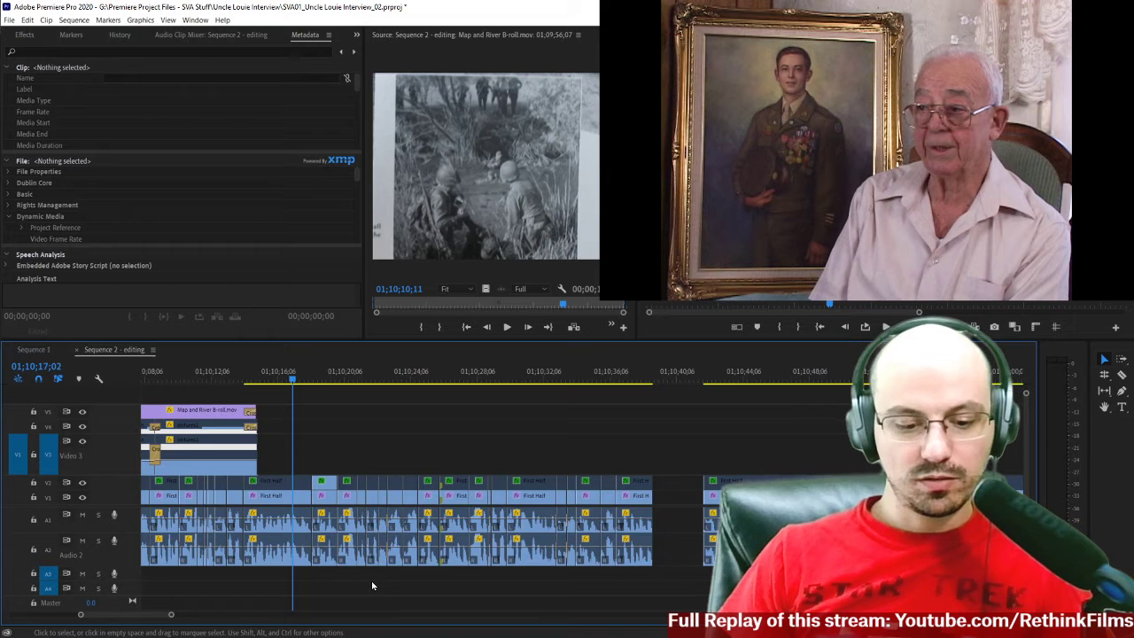
key("equal")
scroll(570, 433, "down", 9)
key("space")
scroll(570, 437, "down", 8)
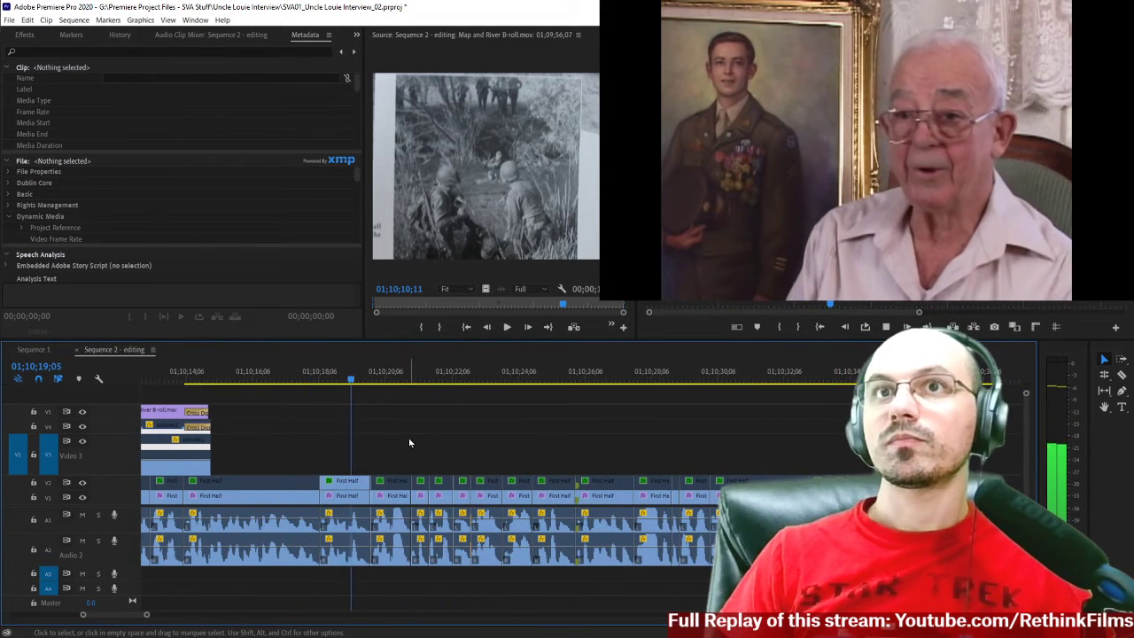
scroll(409, 448, "down", 8)
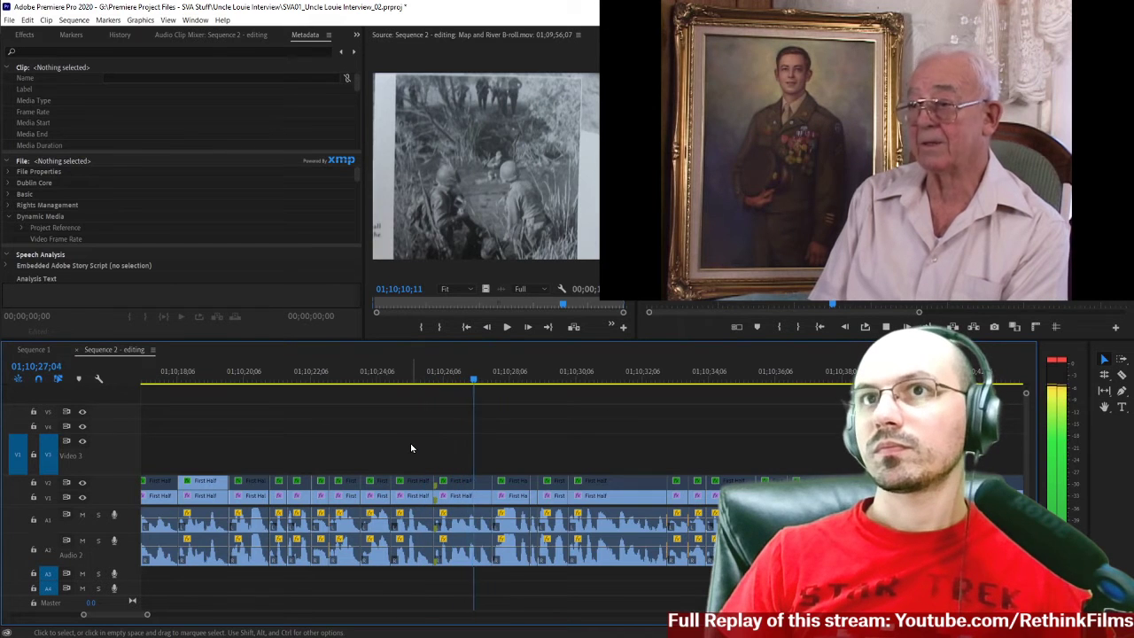
scroll(470, 449, "down", 3)
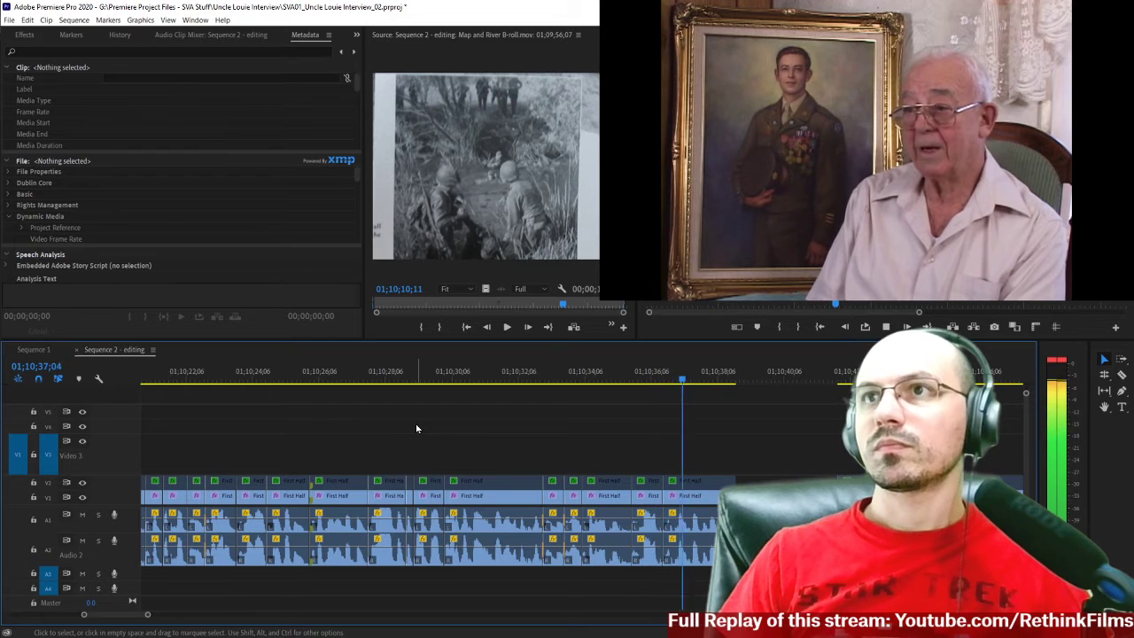
key("space")
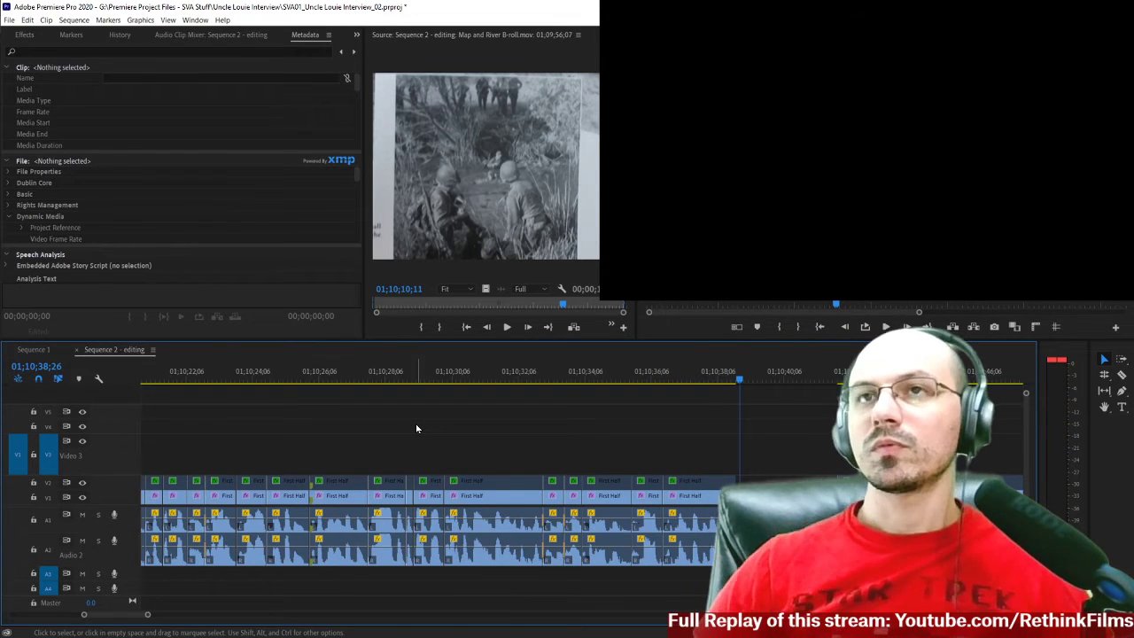
Play the last part of the interview section again, from about 01;10;28 to 01;10;38;18.
scroll(355, 454, "up", 2)
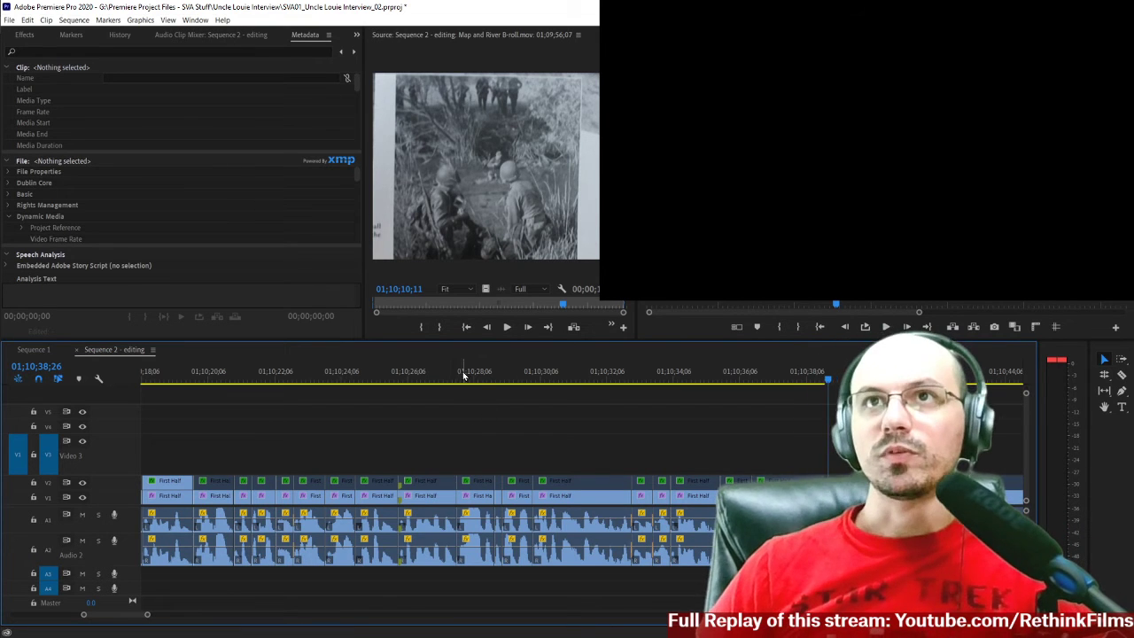
key("space")
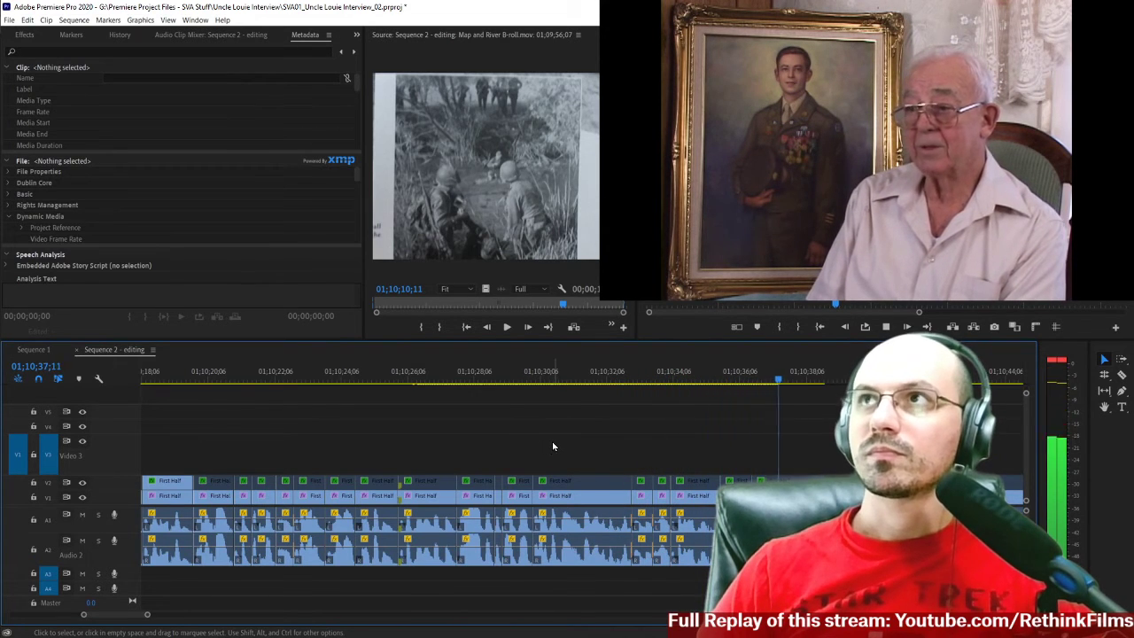
key("space")
Replay the audio joins between about 01;10;28 and 01;10;34;07 several times, focusing on the edit at 01;10;32;28.
scroll(331, 440, "up", 11)
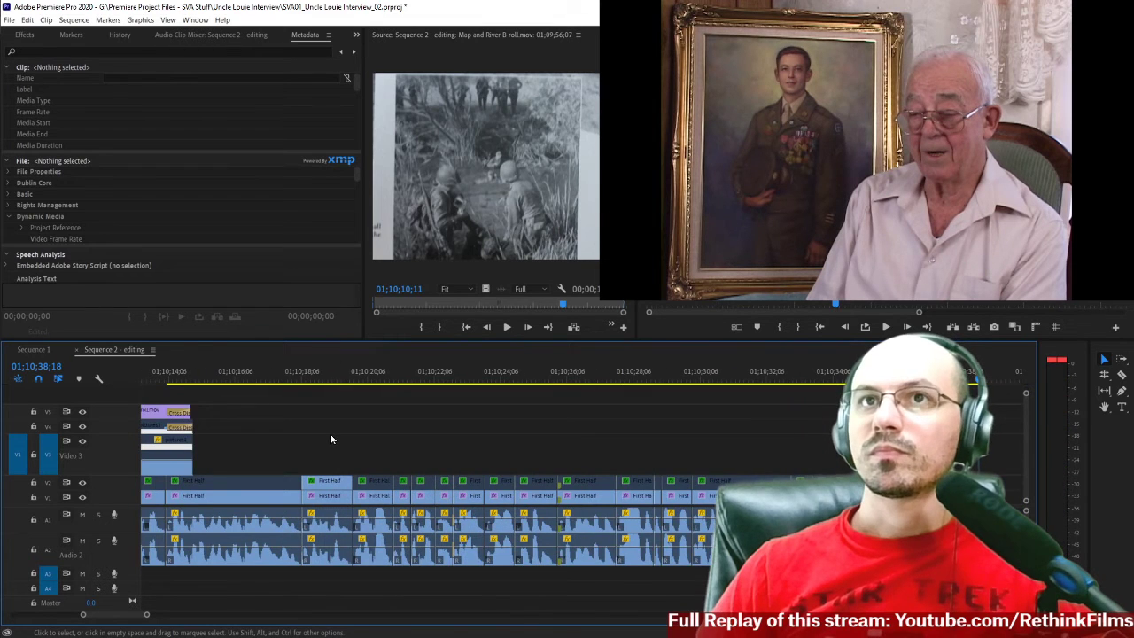
scroll(535, 454, "down", 5)
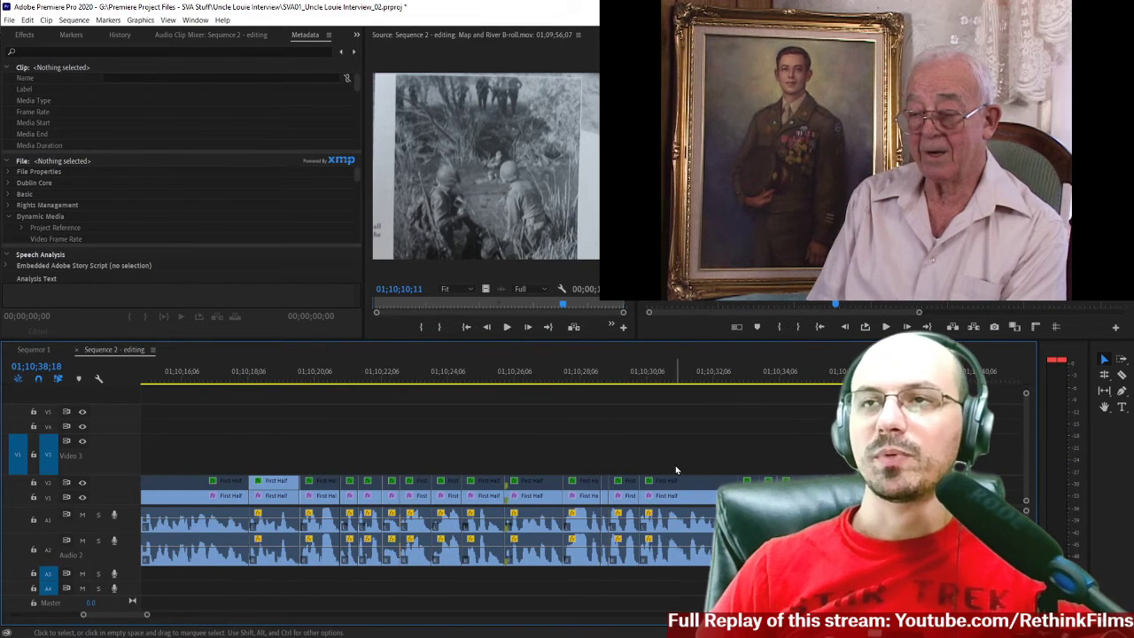
left_click(593, 379)
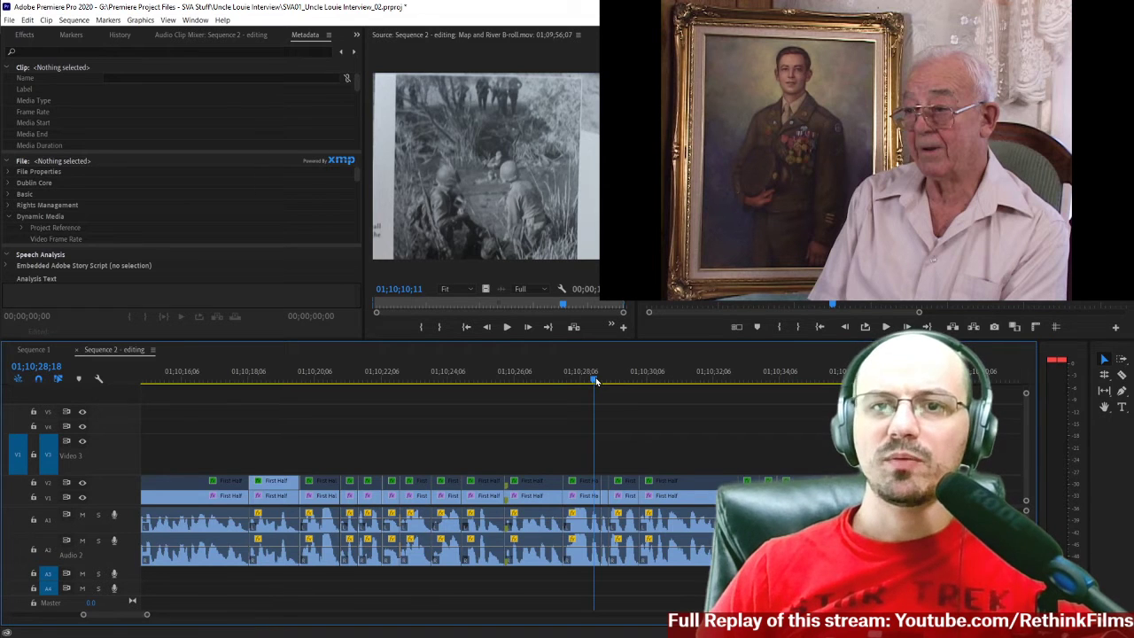
left_click(576, 379)
key("space")
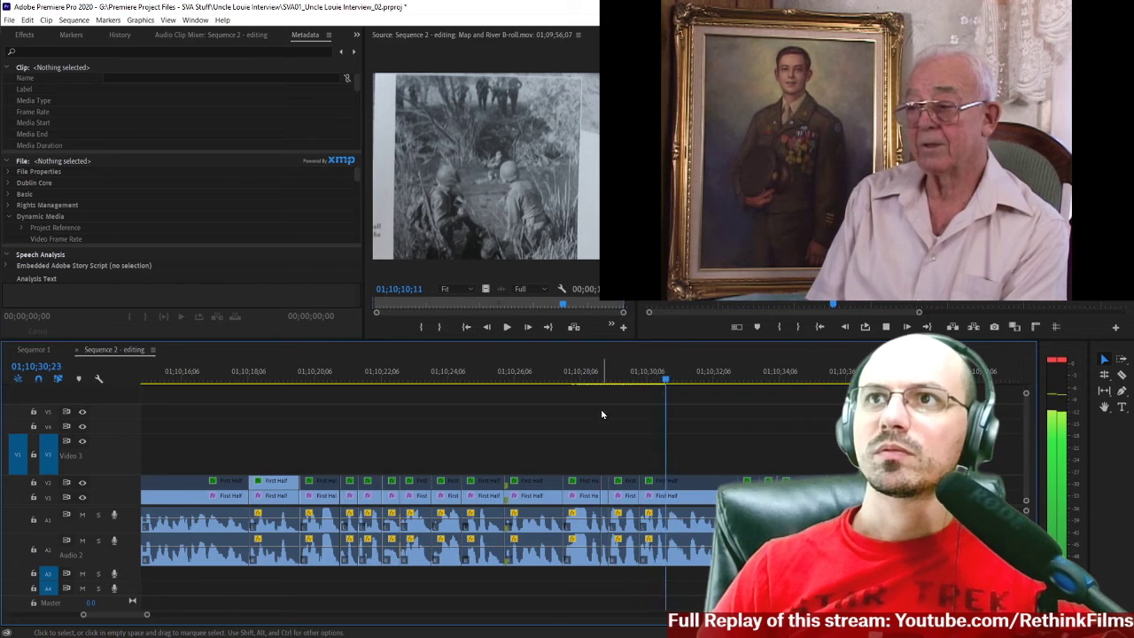
left_click(595, 377)
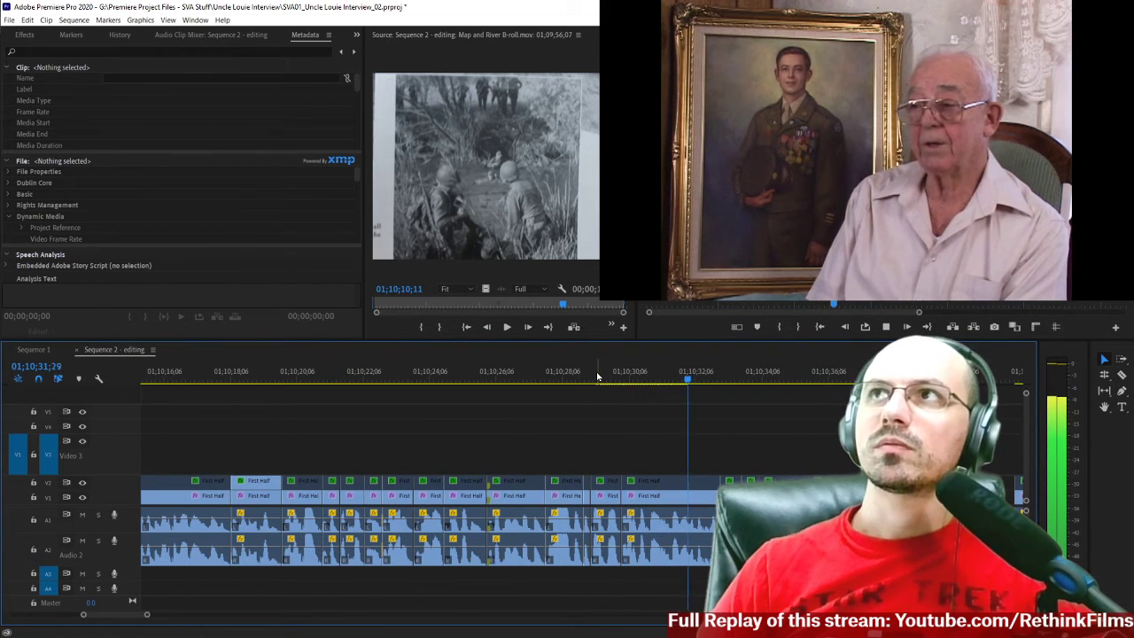
key("space")
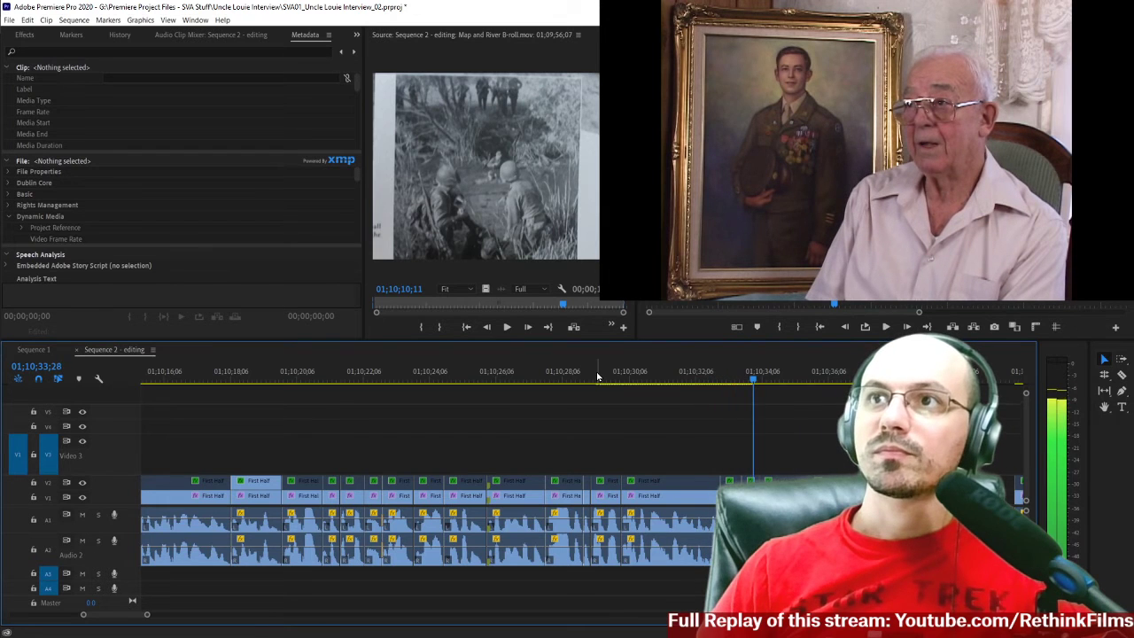
left_click(688, 381)
key("space")
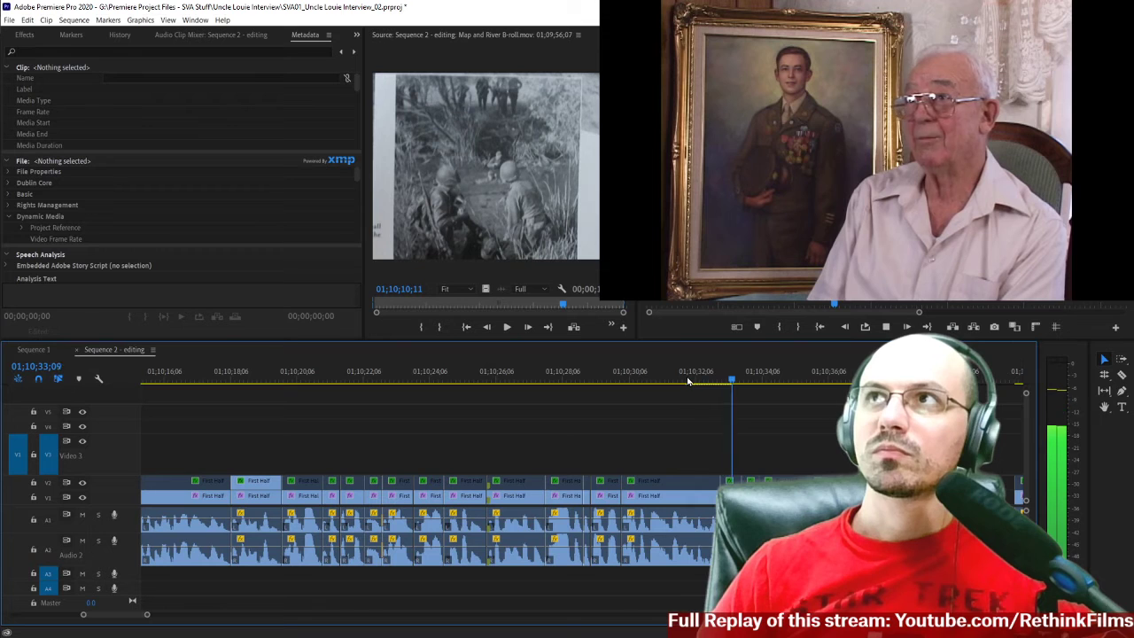
left_click(687, 381)
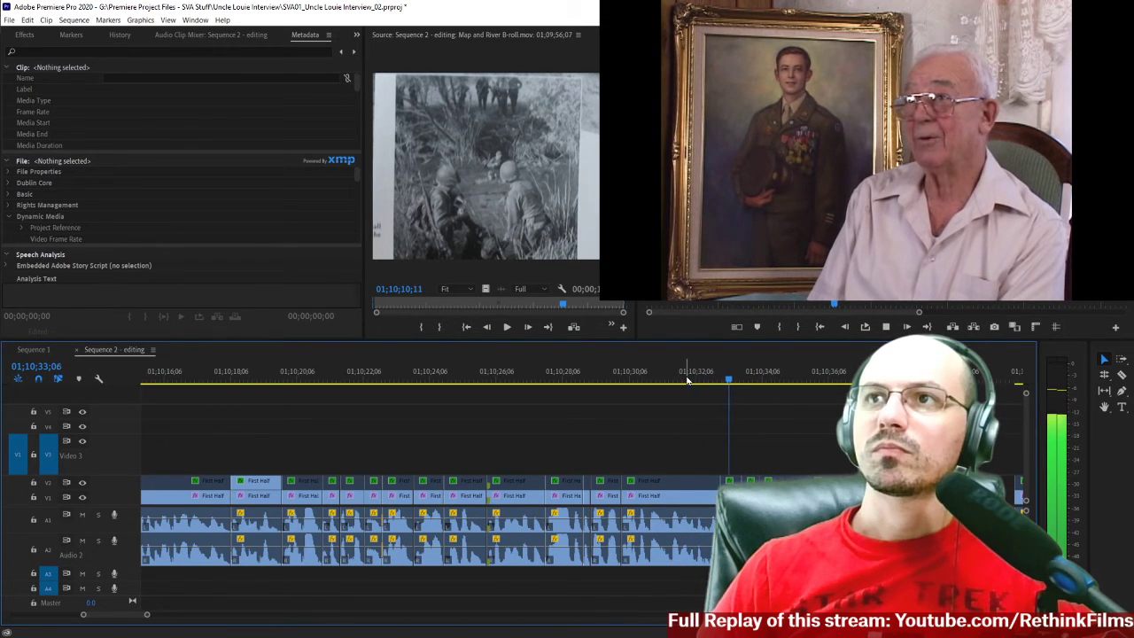
key("space")
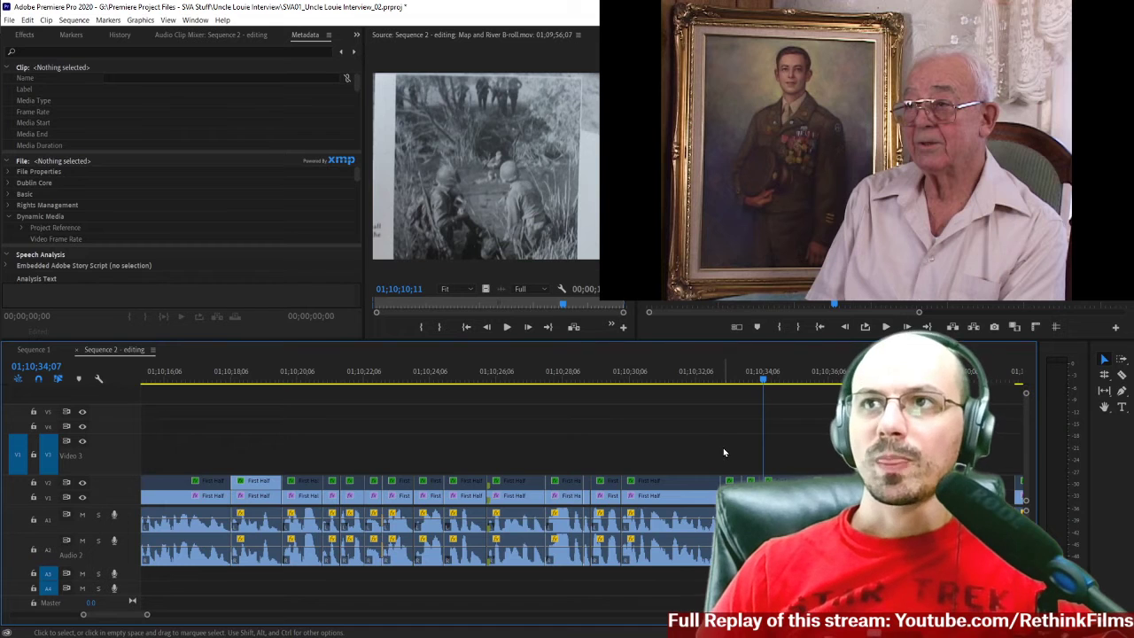
Delete the Constant Power transitions from both audio tracks at the 01;10;32;28 edit.
left_click(725, 442)
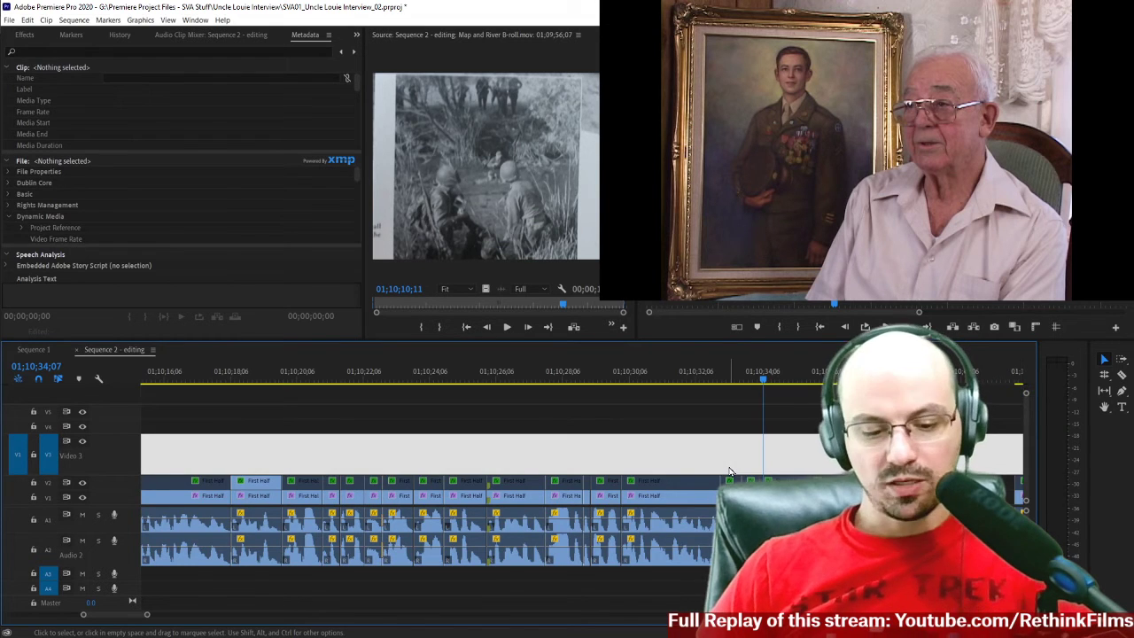
key("equal")
key("equal")
scroll(575, 537, "up", 1)
scroll(574, 533, "up", 1)
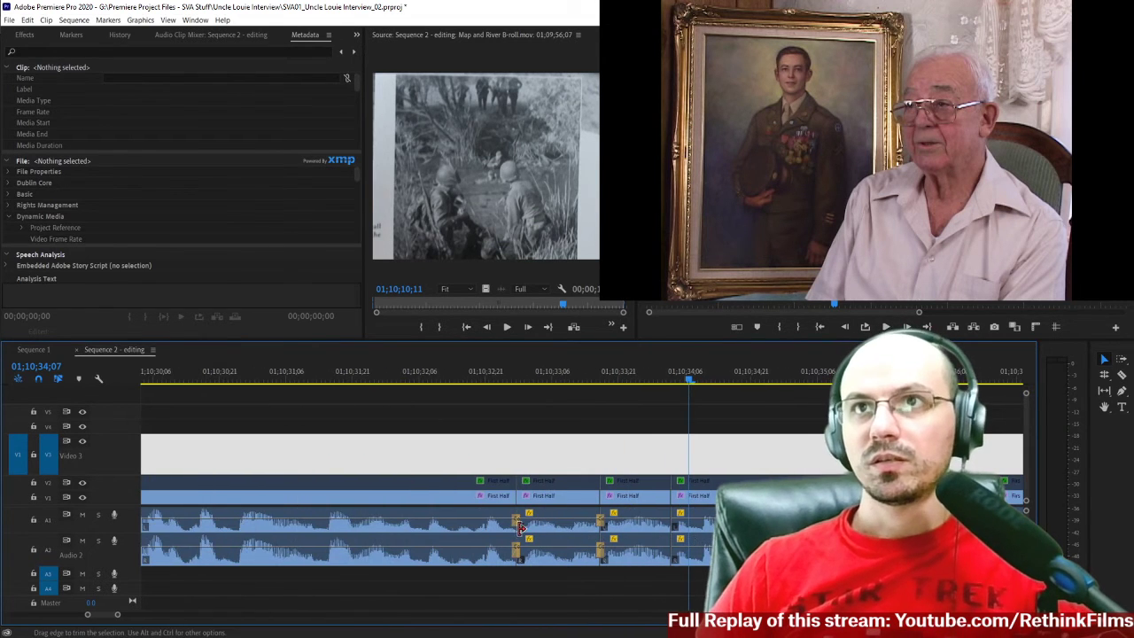
left_click(516, 526)
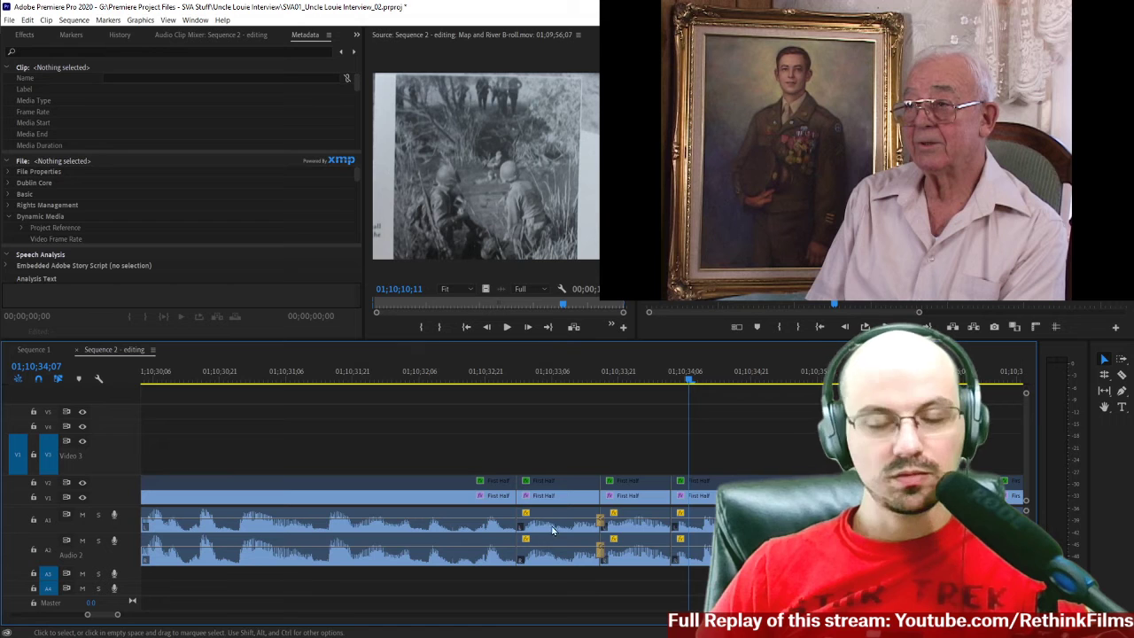
Shift all clips after the 01;10;32;28 edit about 16 frames later and extend the first shifted clip's start about 12 frames earlier.
key("a")
left_click(550, 490)
key("v")
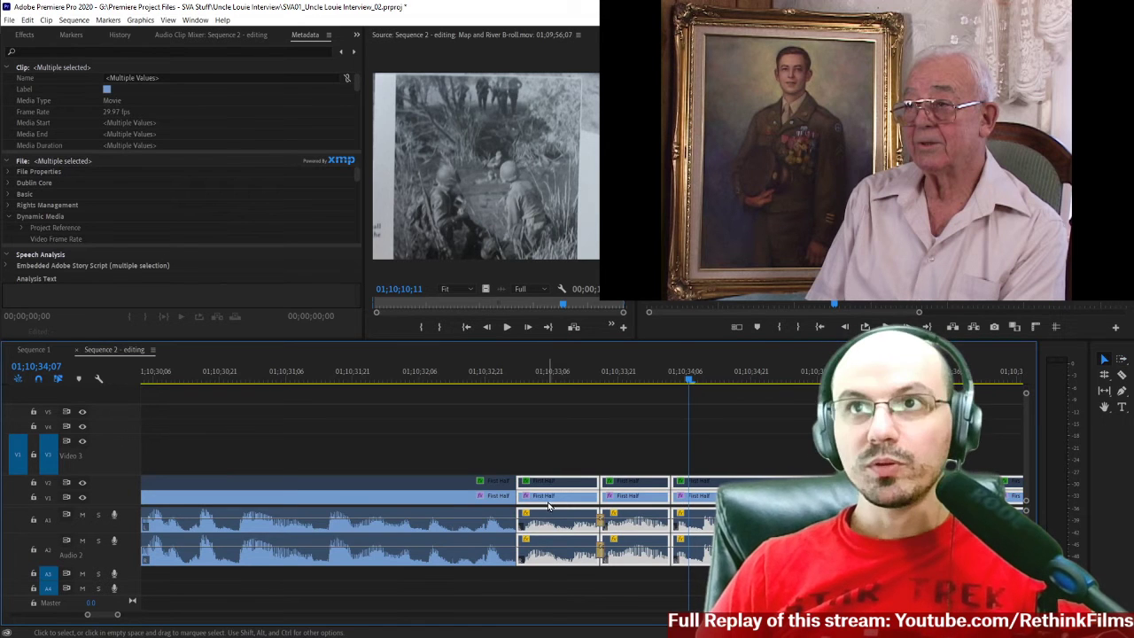
left_click_drag(552, 503, 628, 502)
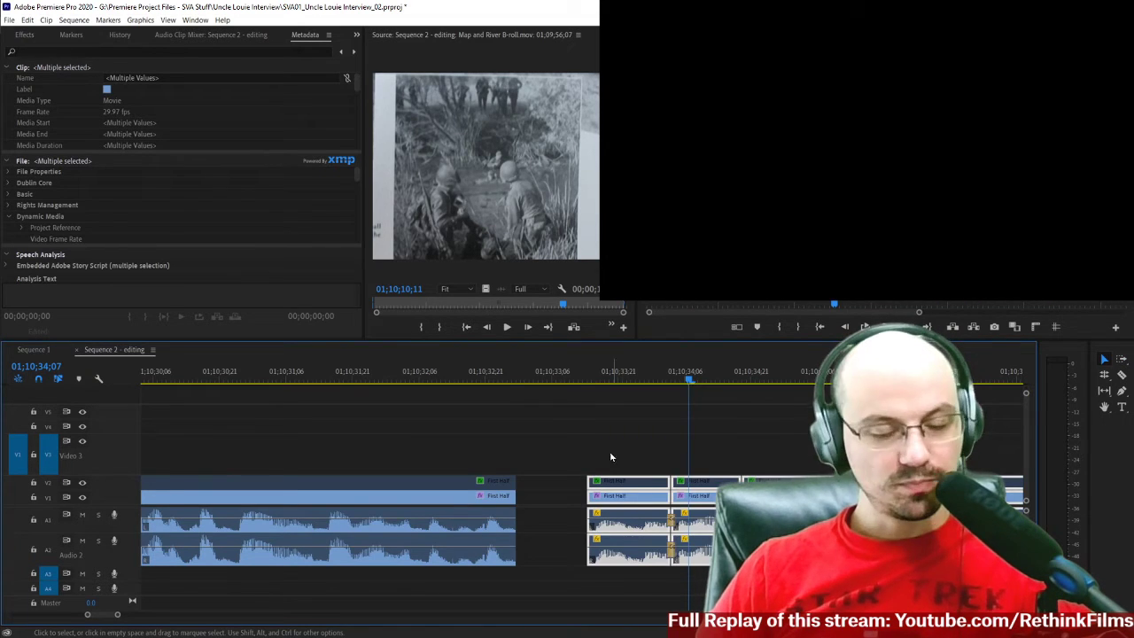
left_click_drag(538, 452, 586, 561)
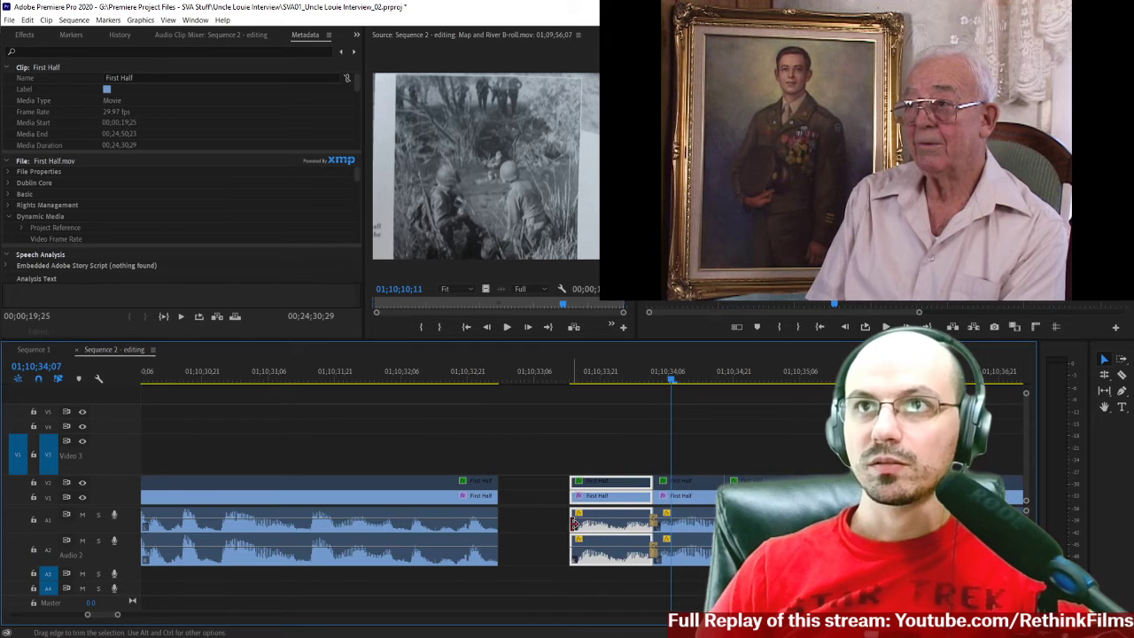
left_click_drag(567, 523, 520, 522)
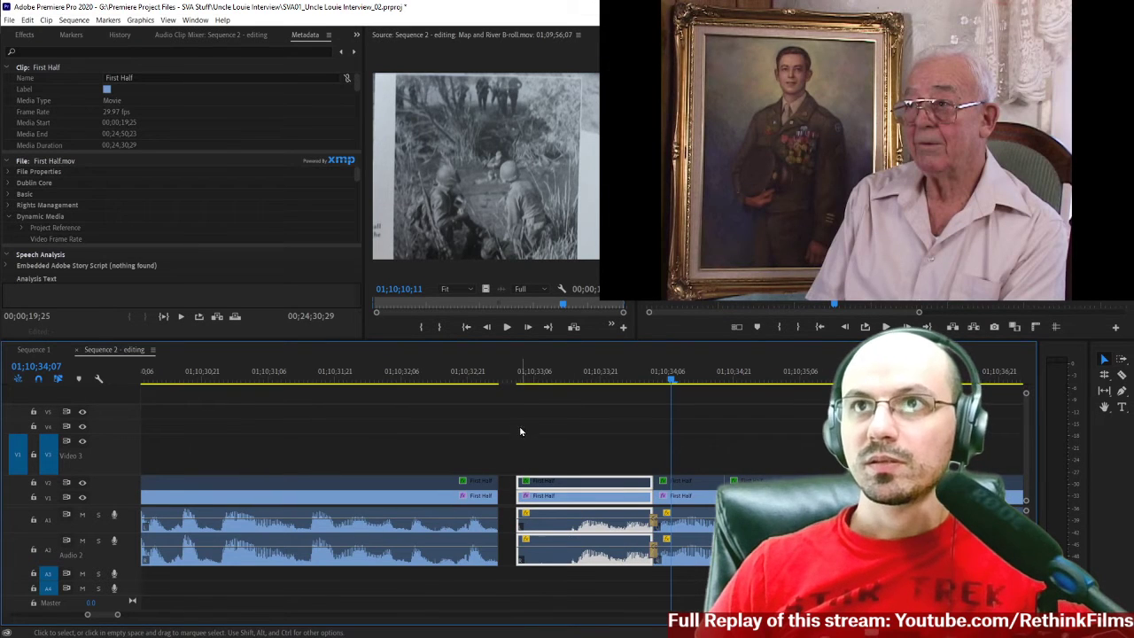
Play the extended clip from its new start, and again from about 01;10;32;00 across the gap.
left_click(521, 383)
key("space")
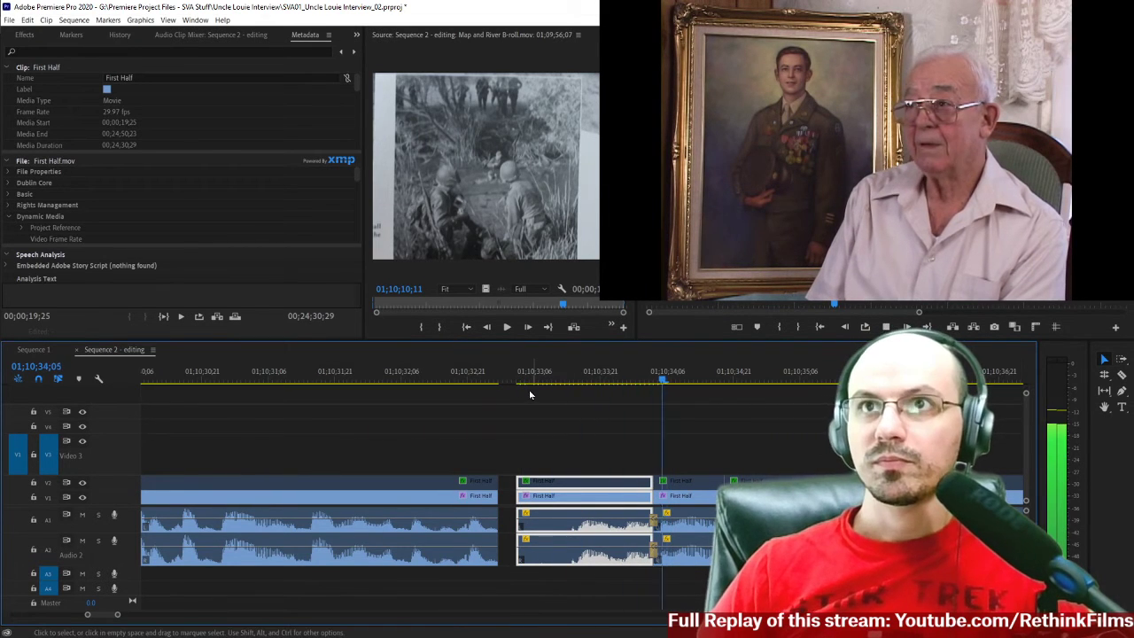
key("space")
left_click(374, 381)
key("space")
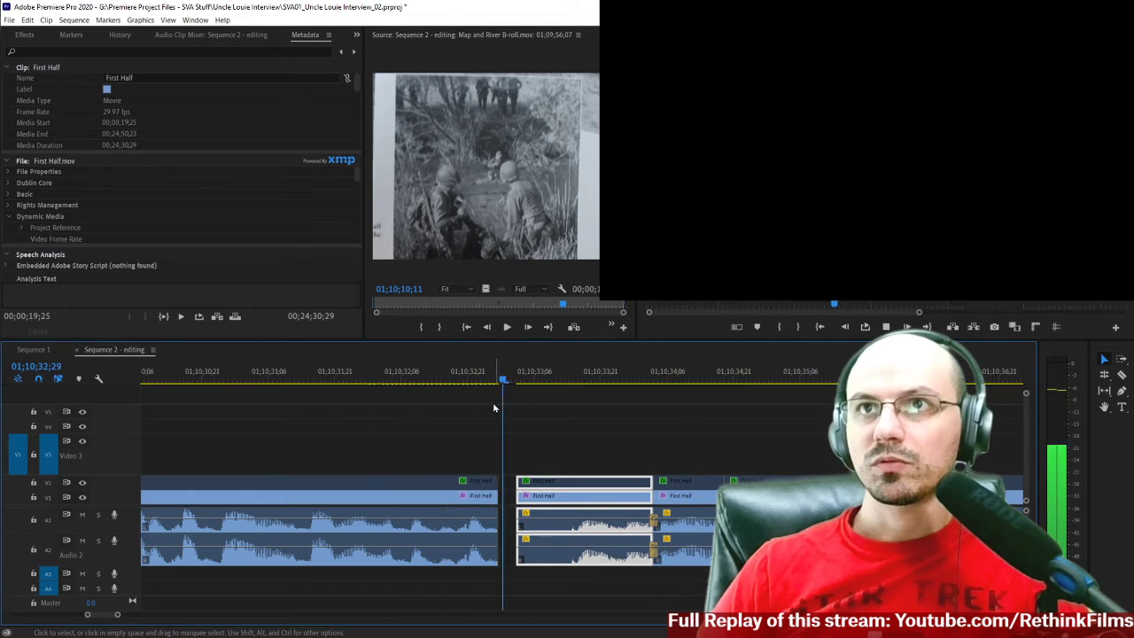
Trim the start of the extended clip to 01;10;33;11 and close the gap before it.
key("space")
key("Left")
key("Left")
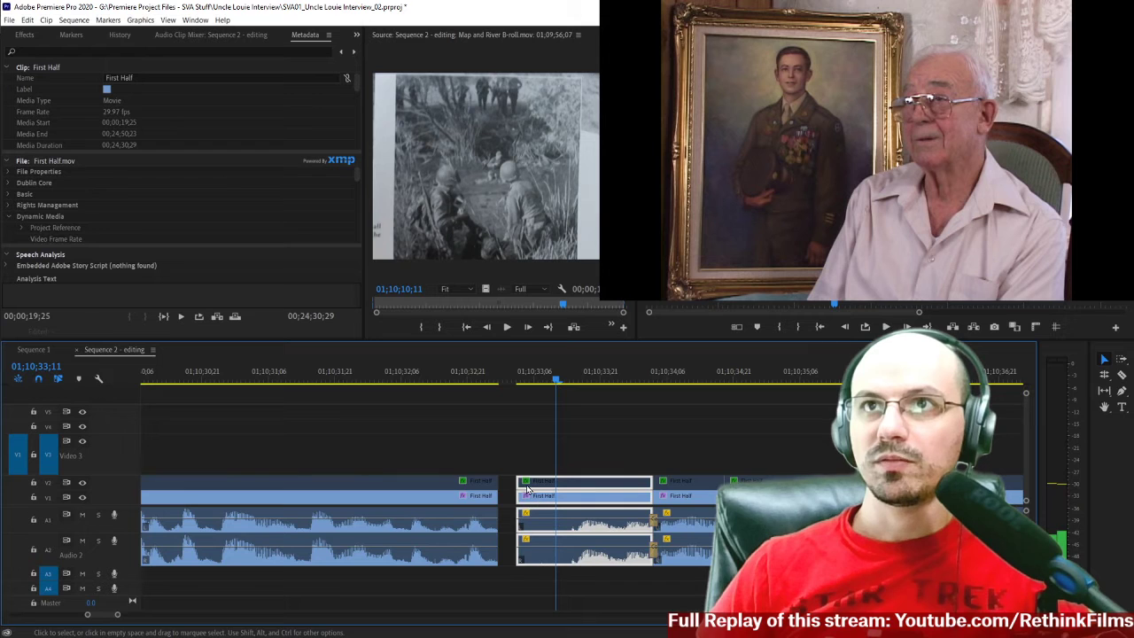
left_click_drag(522, 487, 556, 486)
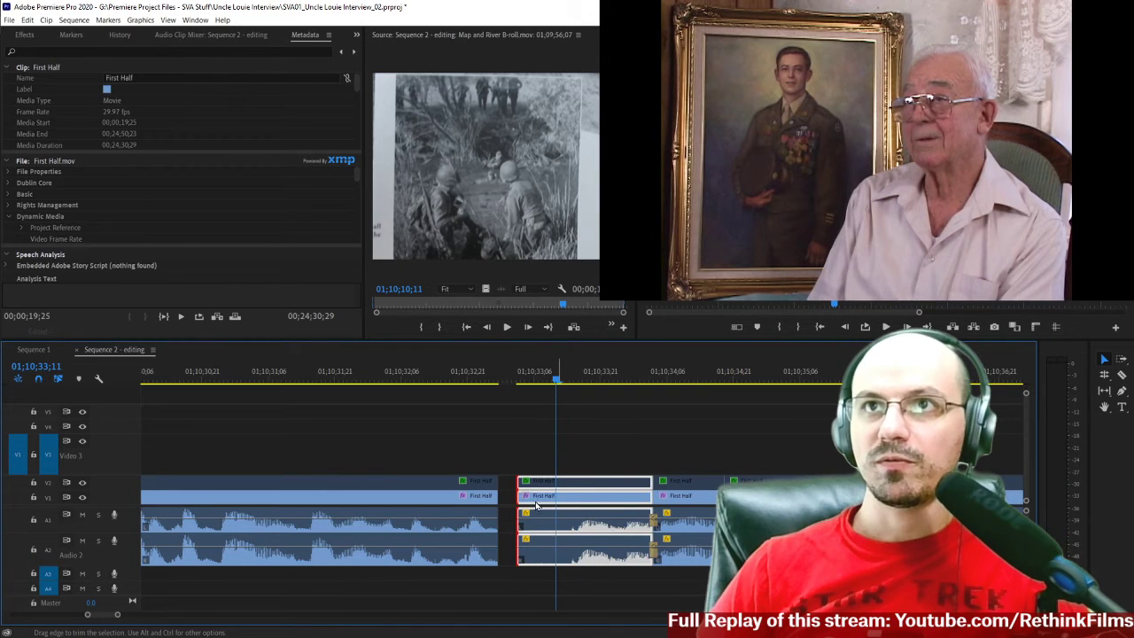
left_click(516, 501)
key("Delete")
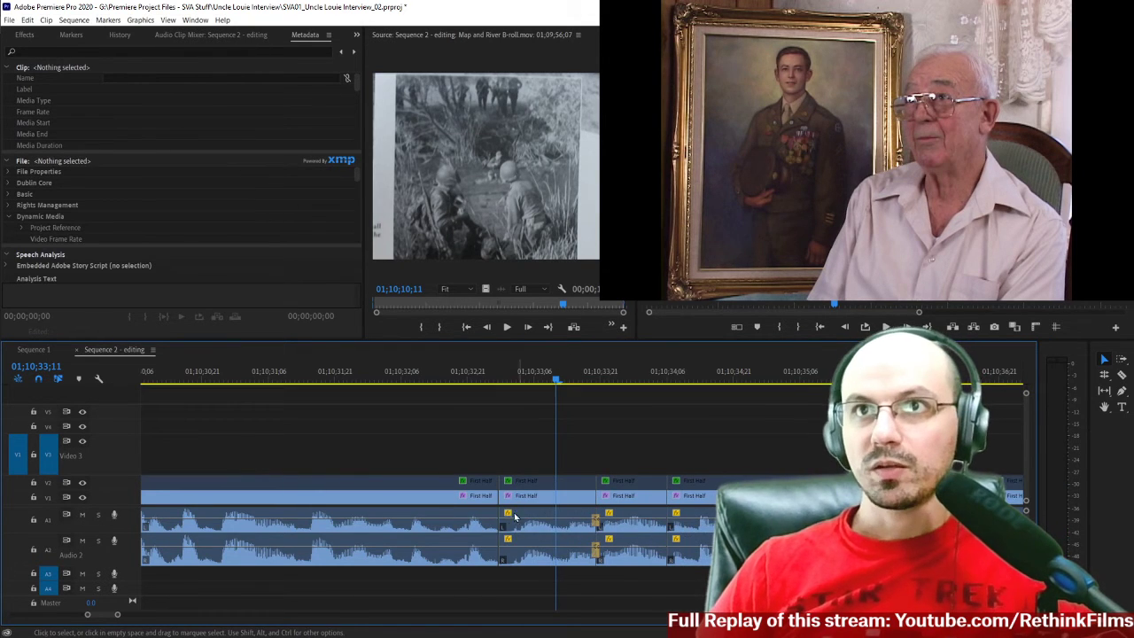
Add the default Constant Power transition on audio track A1 at the 01;10;32;28 edit and shorten it to 2 frames.
right_click(497, 528)
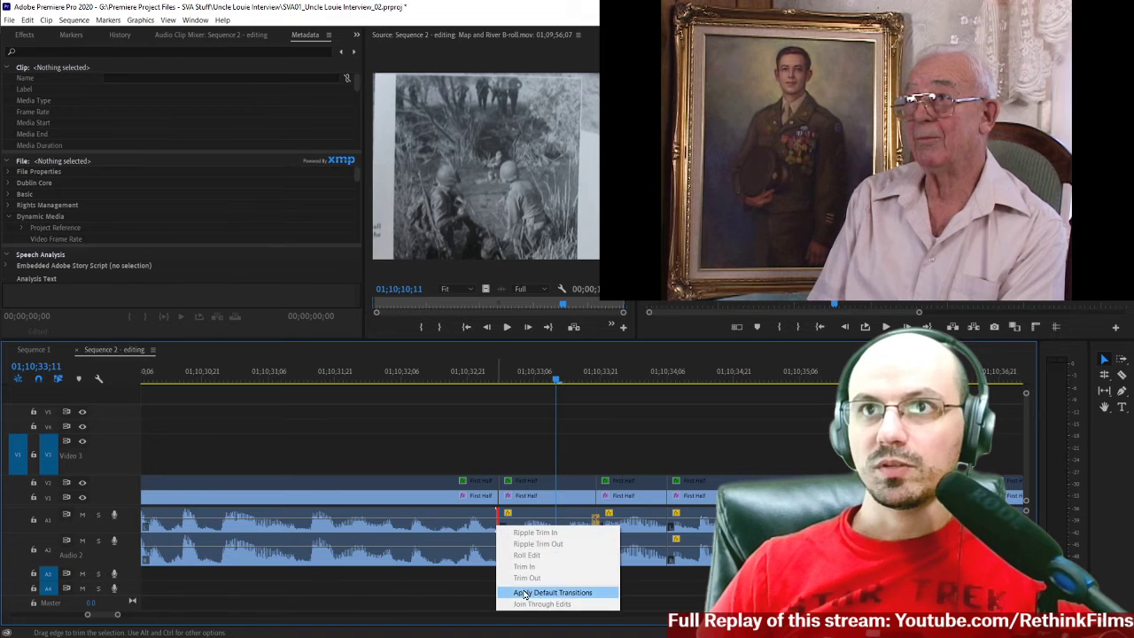
left_click(531, 592)
right_click(484, 530)
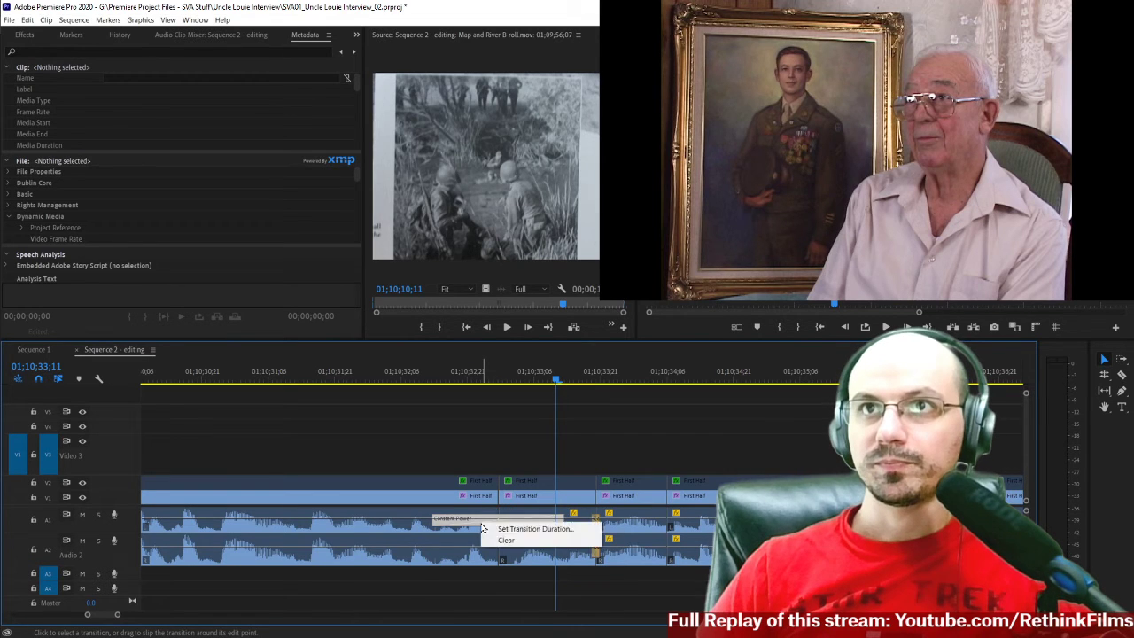
left_click(492, 535)
key("Return")
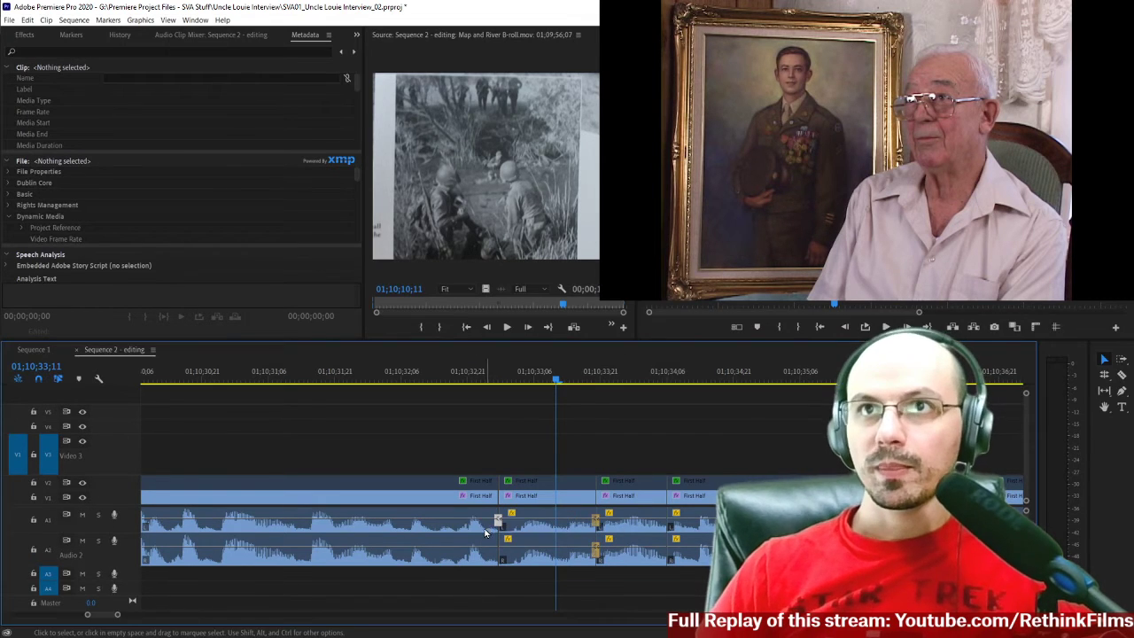
Add the default Constant Power transition on audio track A2 at the 01;10;32;28 edit with the same 2-frame duration.
right_click(501, 549)
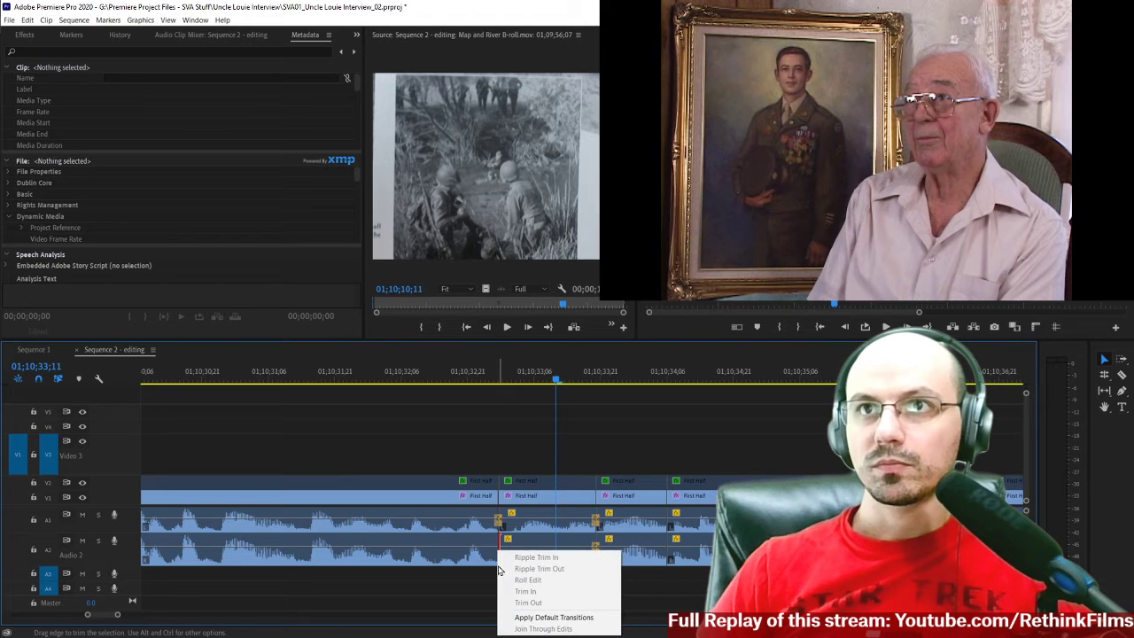
left_click(523, 612)
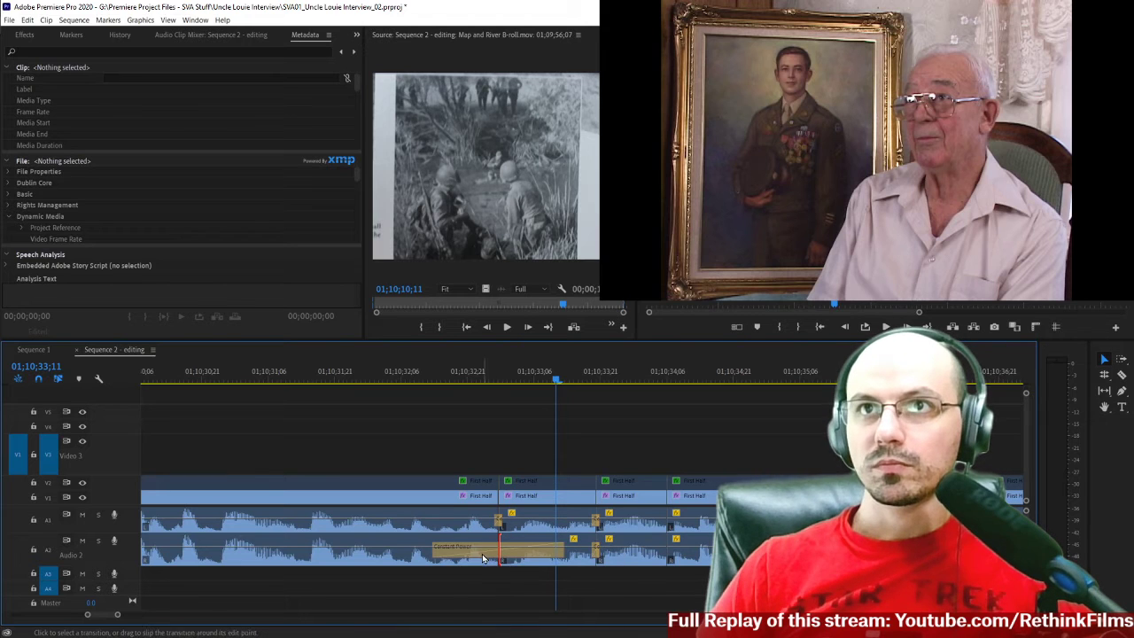
left_click(484, 558)
right_click(484, 556)
left_click(494, 564)
key("Return")
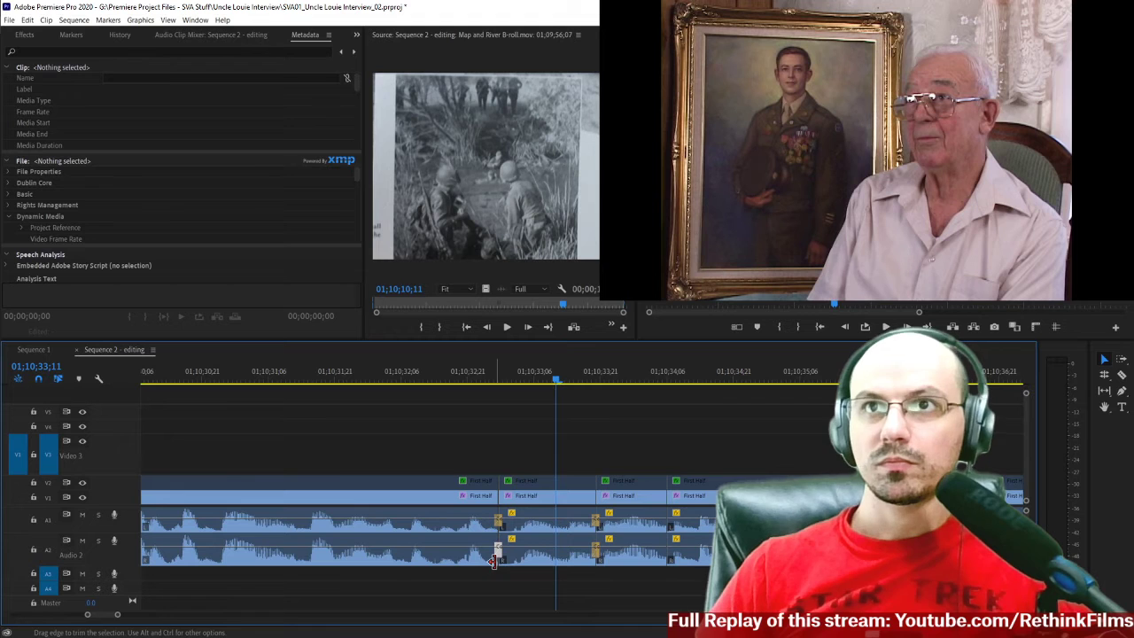
Play across the 01;10;32;28 edit twice to check the new audio crossfades.
left_click(352, 374)
key("space")
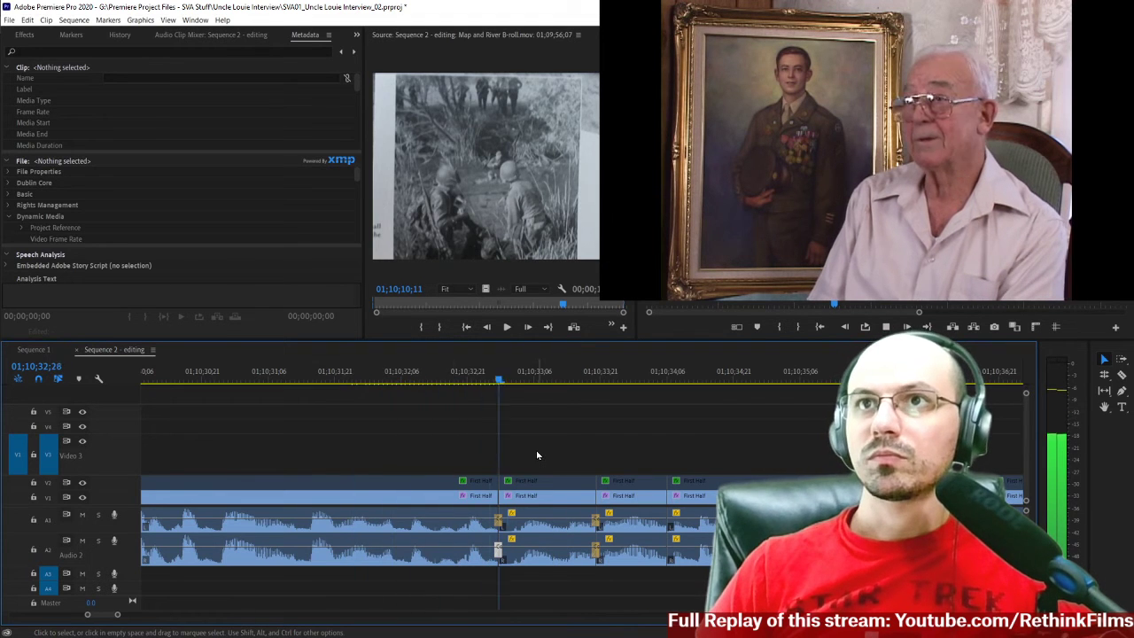
key("space")
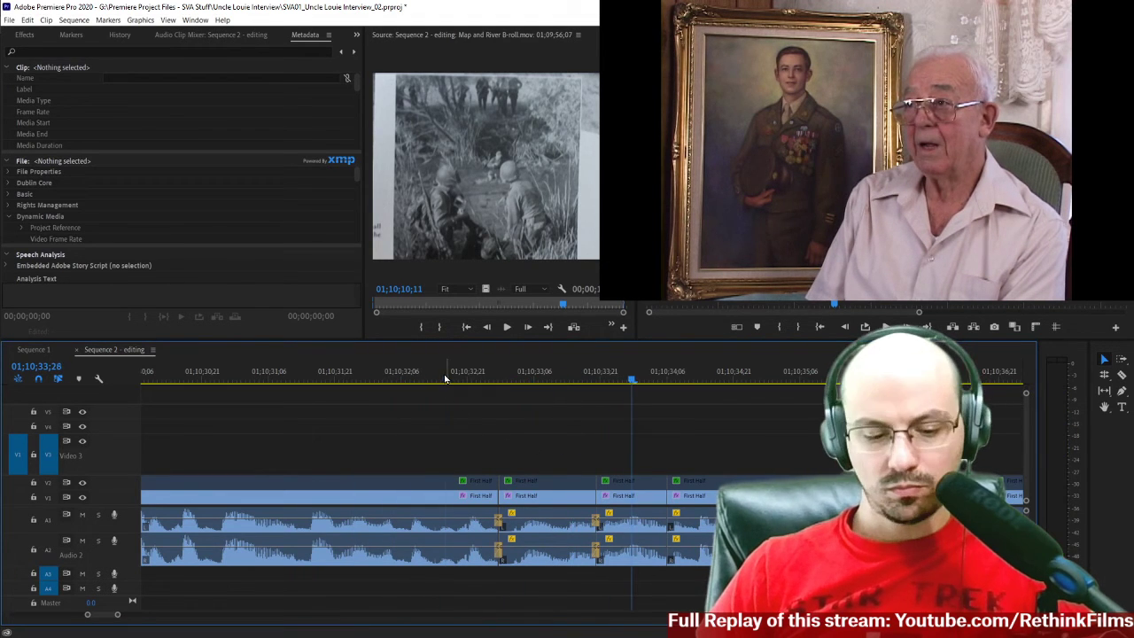
left_click(444, 378)
key("space")
key("space")
Roll the audio edit at 01;10;32;28 one frame earlier on both tracks, leaving the video cut in place.
key("equal")
key("equal")
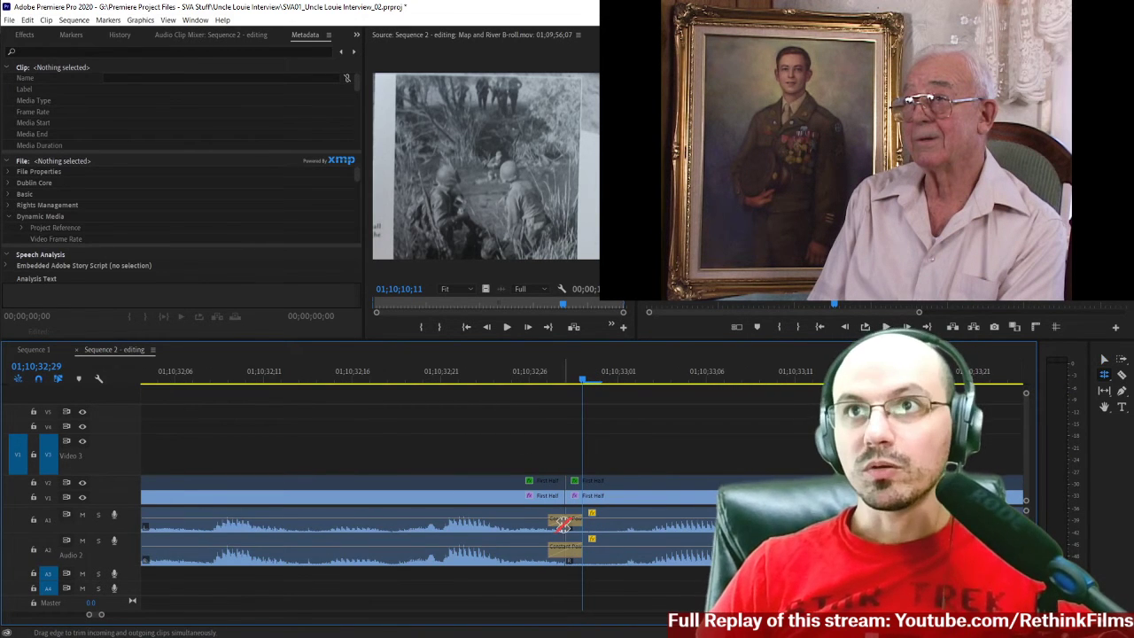
mouse_move(559, 537)
left_mouse_down()
mouse_move(544, 533)
mouse_move(564, 525)
mouse_move(547, 523)
left_mouse_up()
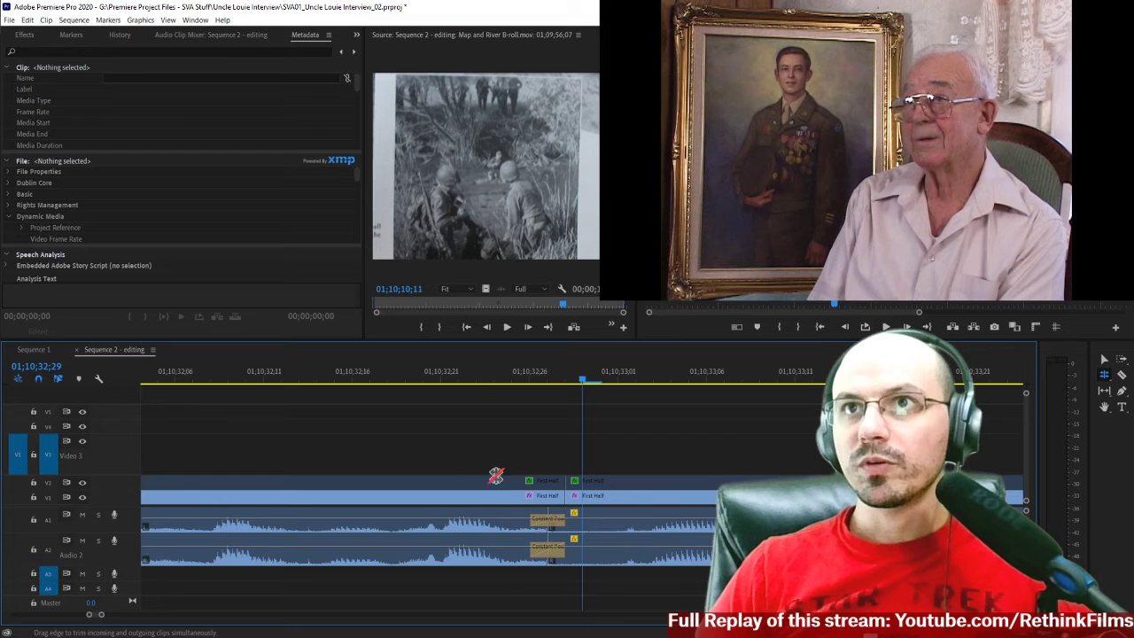
Replay the rolled audio join near 01;10;32;28 twice, continuing to 01;10;34;03.
scroll(483, 421, "down", 1)
key("minus")
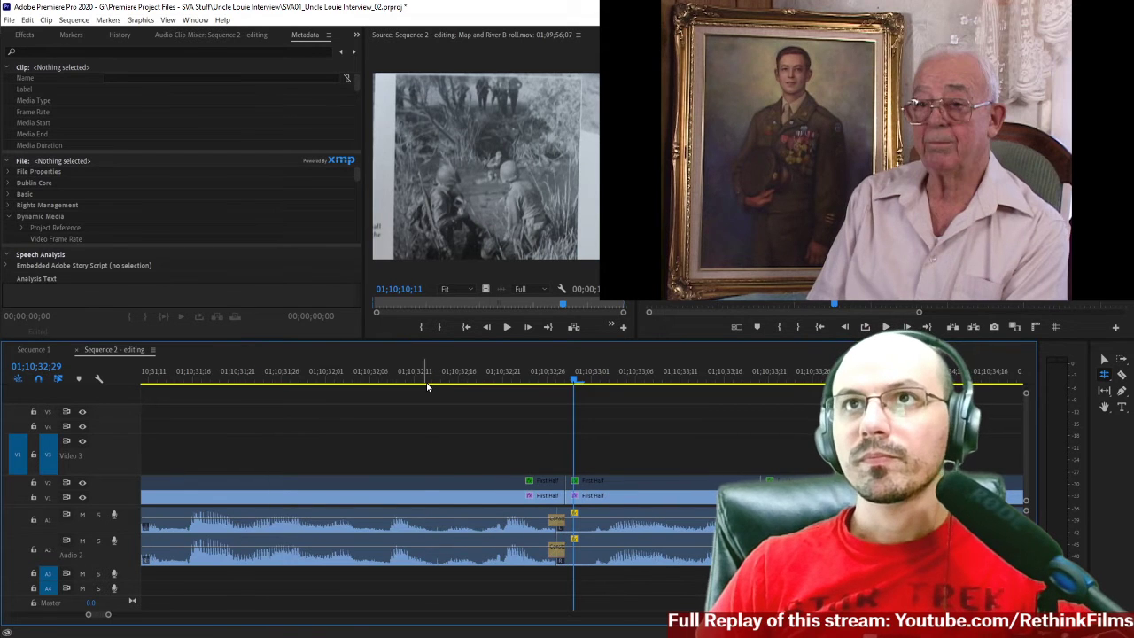
left_click(426, 386)
key("space")
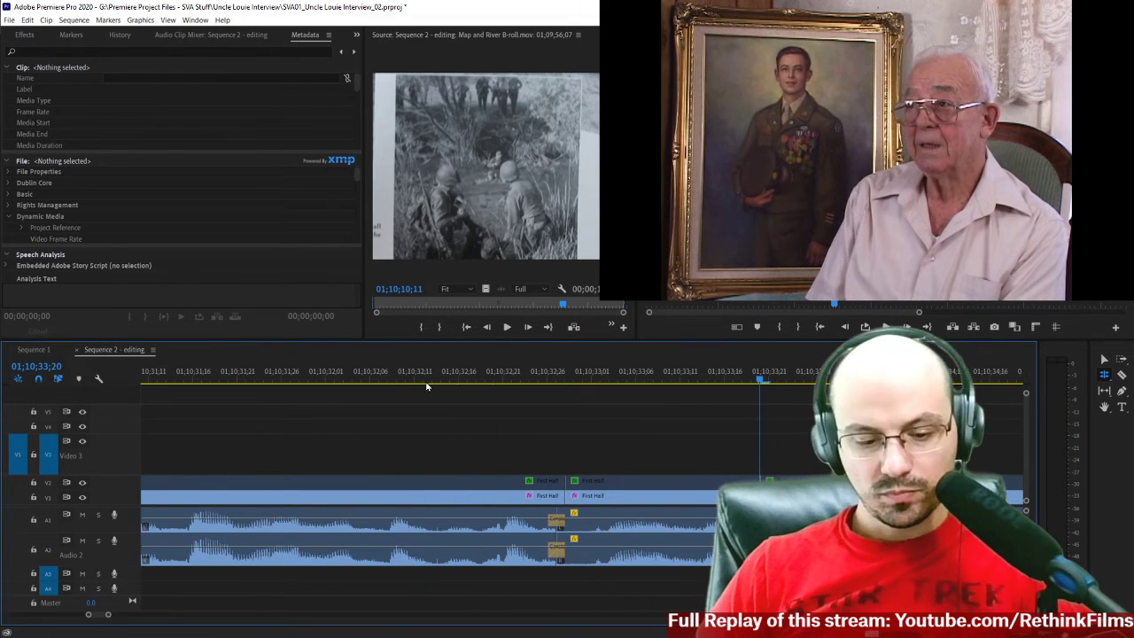
key("minus")
left_click(429, 382)
key("space")
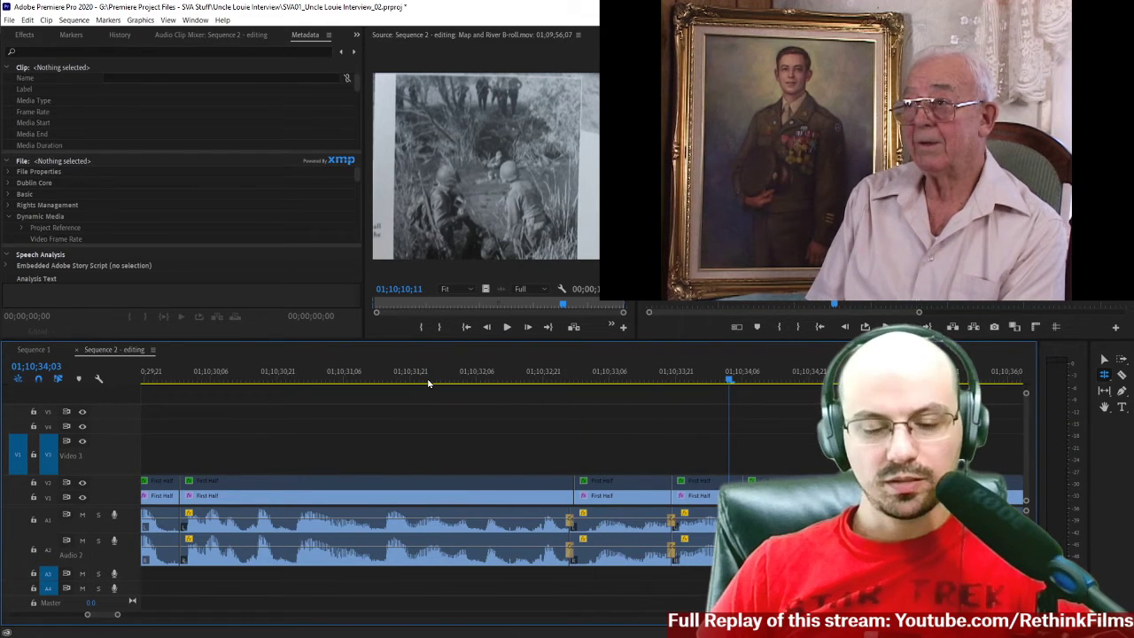
Play the section from 01;10;31;20 to 01;10;35;18, and again briefly from 01;10;34;04.
key("minus")
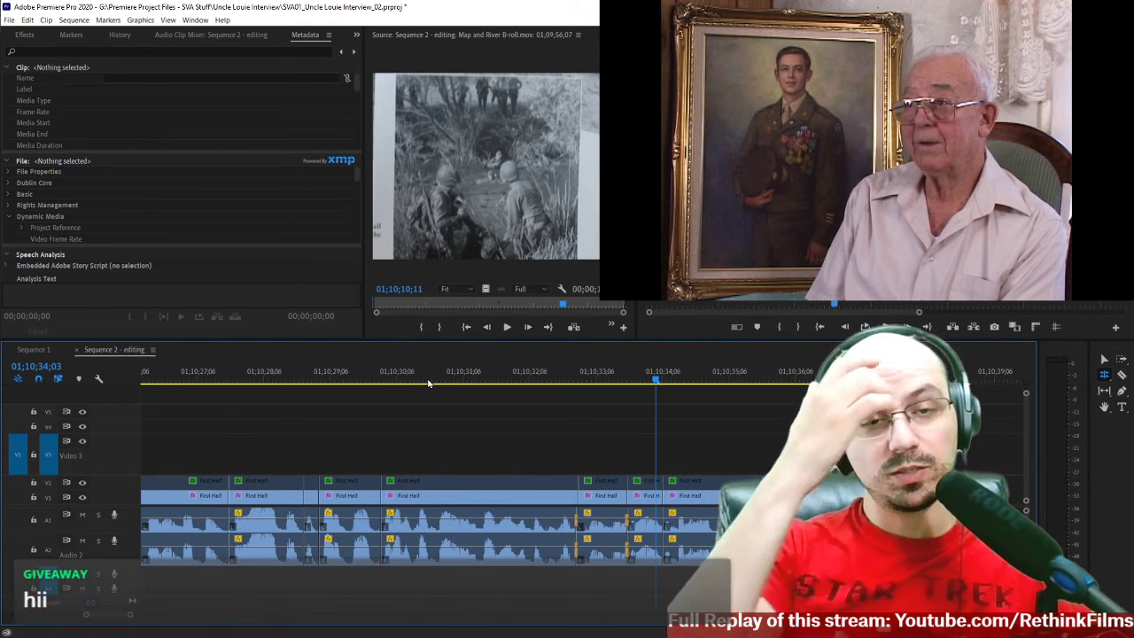
scroll(569, 408, "up", 1)
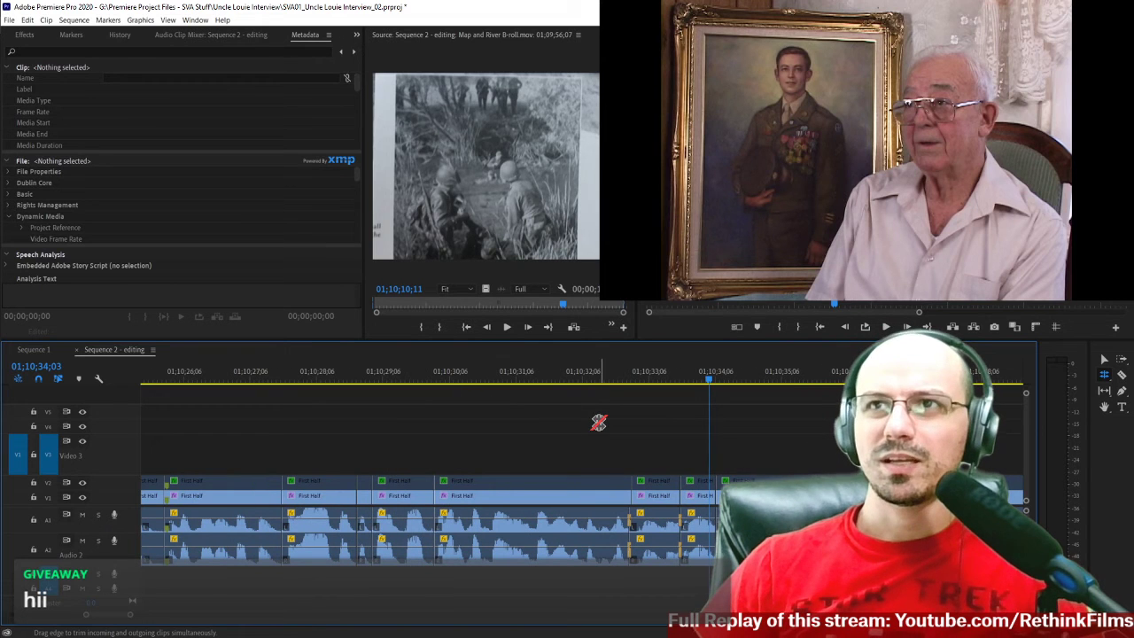
left_click(549, 382)
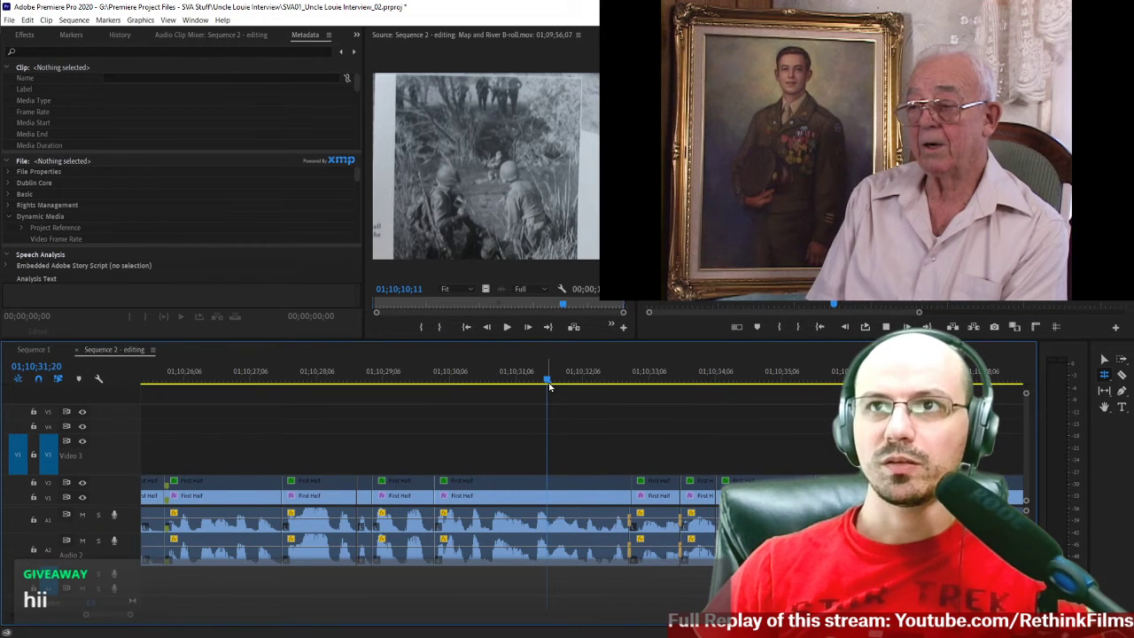
key("space")
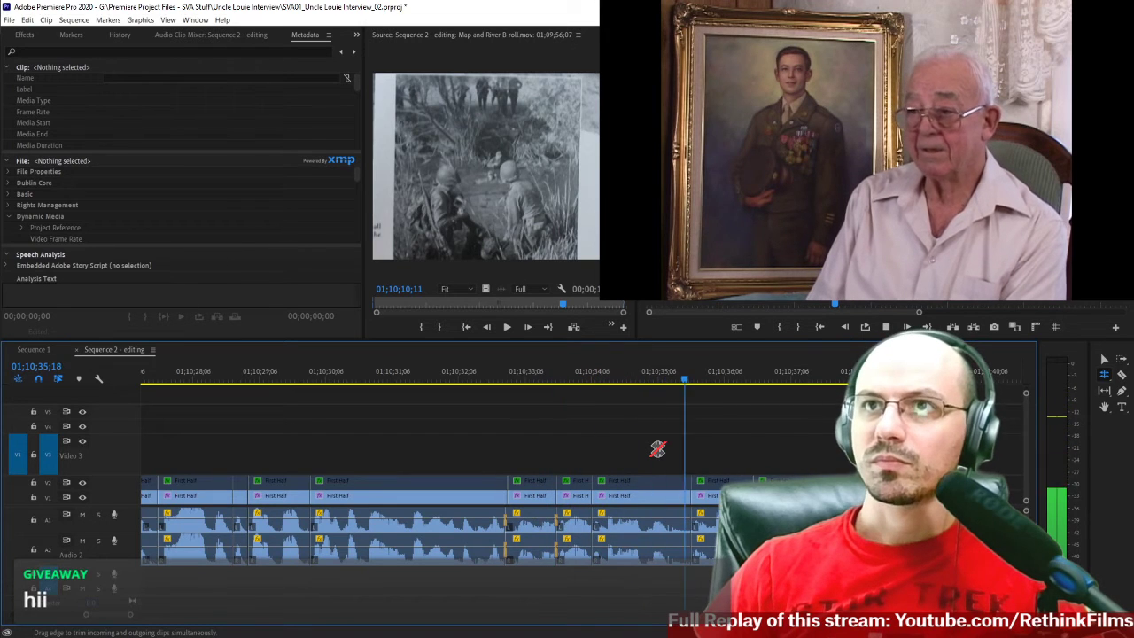
left_click(587, 382)
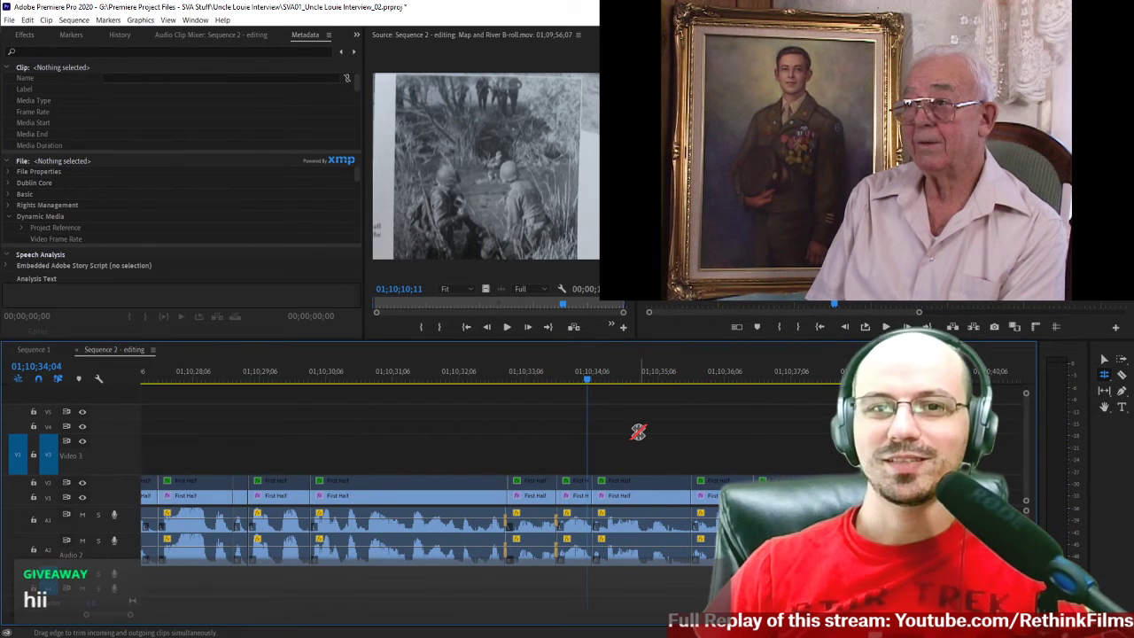
key("space")
Replay the joins from about 01;10;32;19 to 01;10;35;08, then recheck the edit at 01;10;34;06.
key("space")
key("equal")
key("equal")
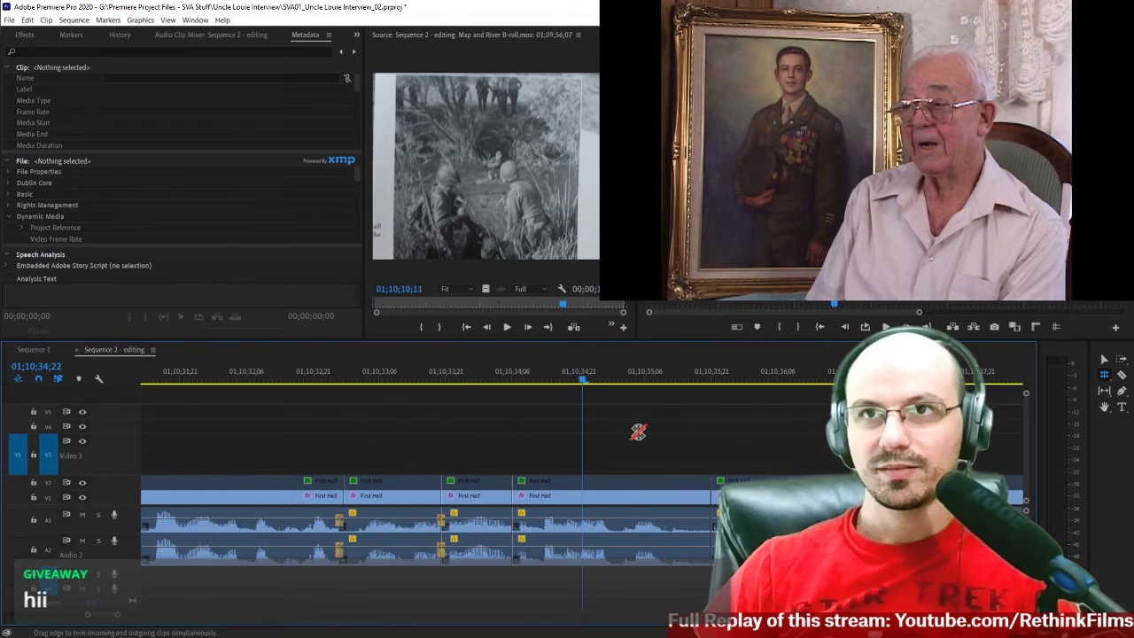
left_click(305, 379)
key("space")
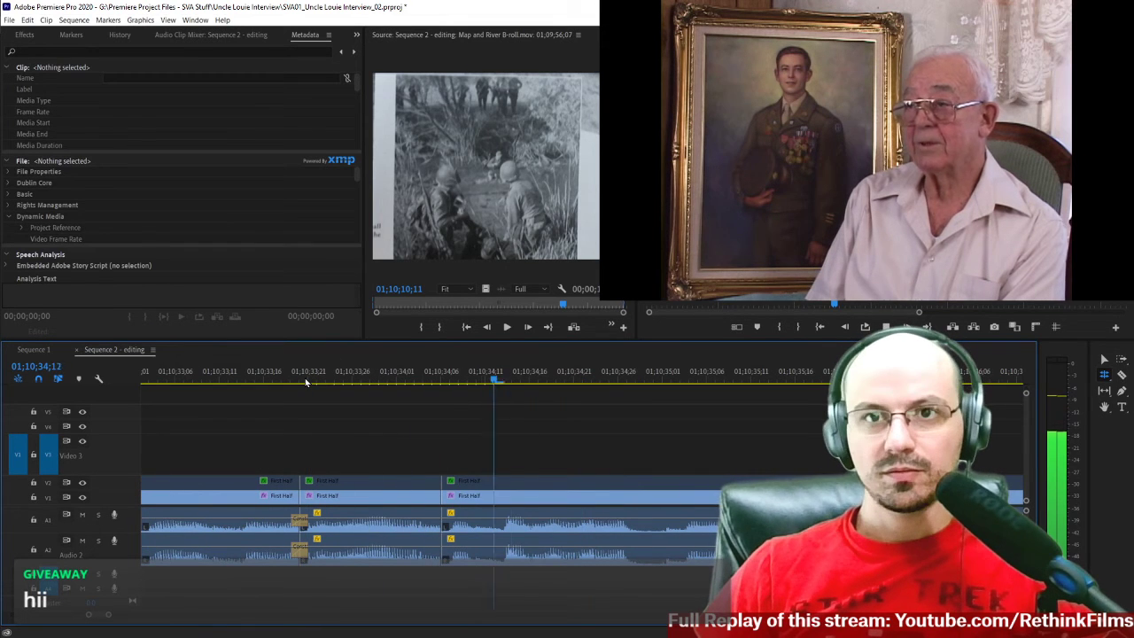
left_click(371, 376)
key("space")
key("space")
Add the default Constant Power transition on audio track A1 at the 01;10;34;06 edit and set its duration to 2 frames.
key("v")
scroll(440, 512, "up", 1)
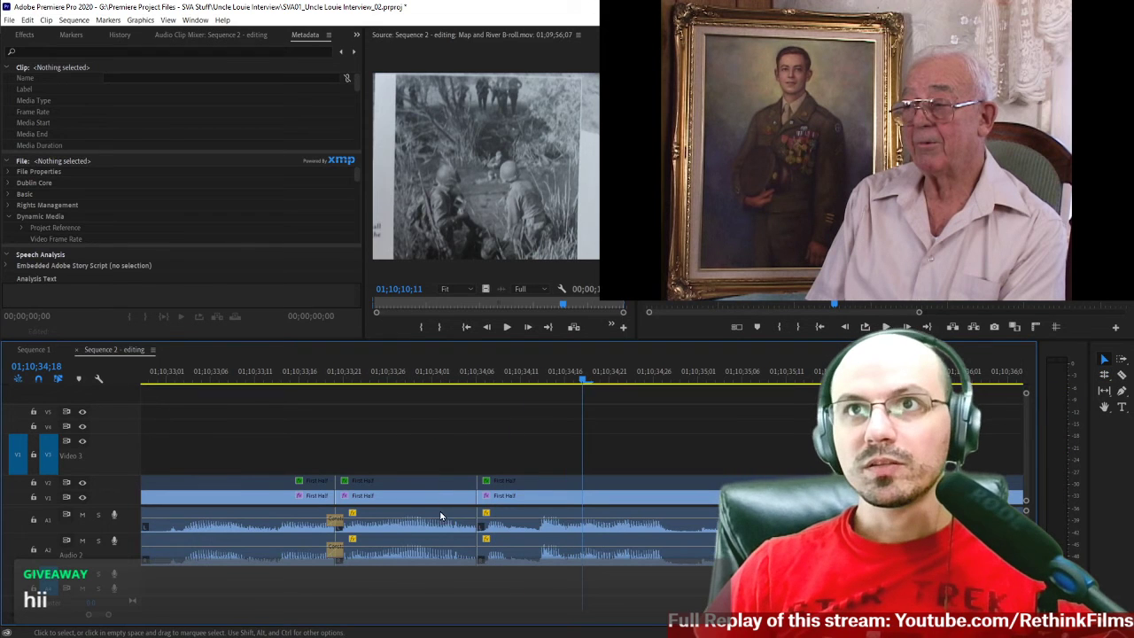
right_click(476, 529)
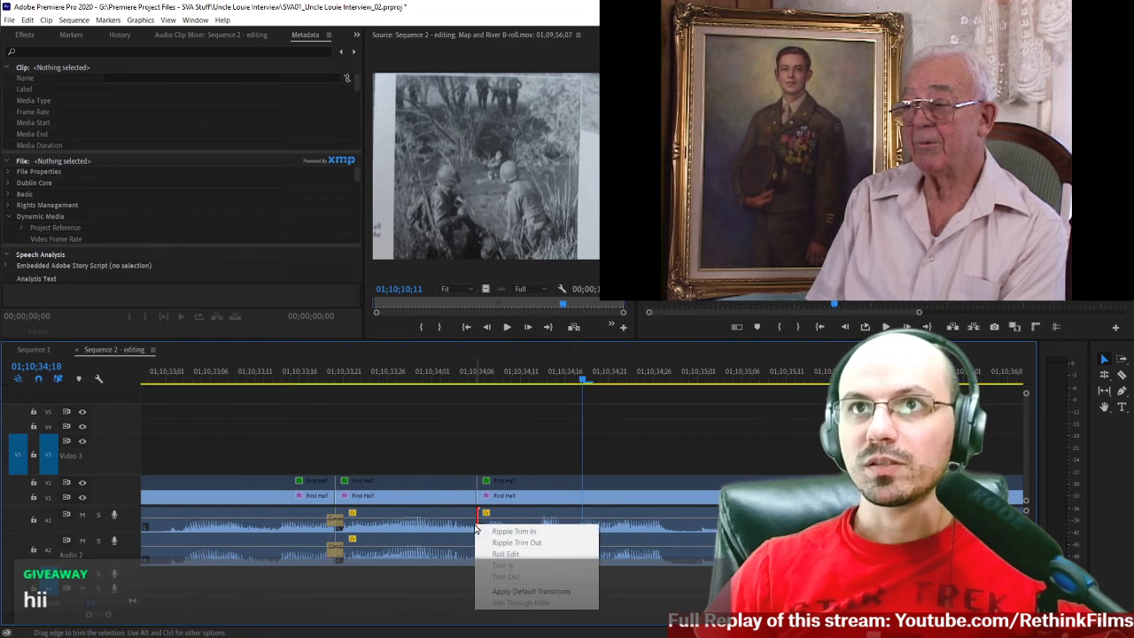
left_click(514, 591)
right_click(469, 531)
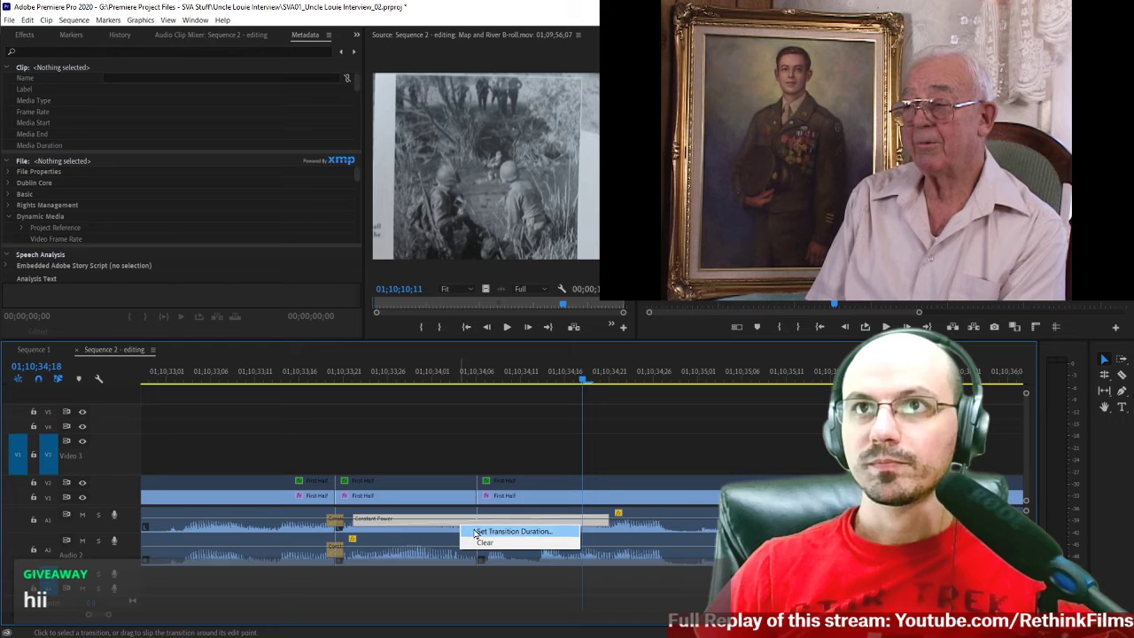
left_click(474, 533)
type("2")
key("Return")
Add the default Constant Power transition on audio track A2 at the 01;10;34;06 edit and set its duration to 2 frames.
scroll(499, 553, "up", 2)
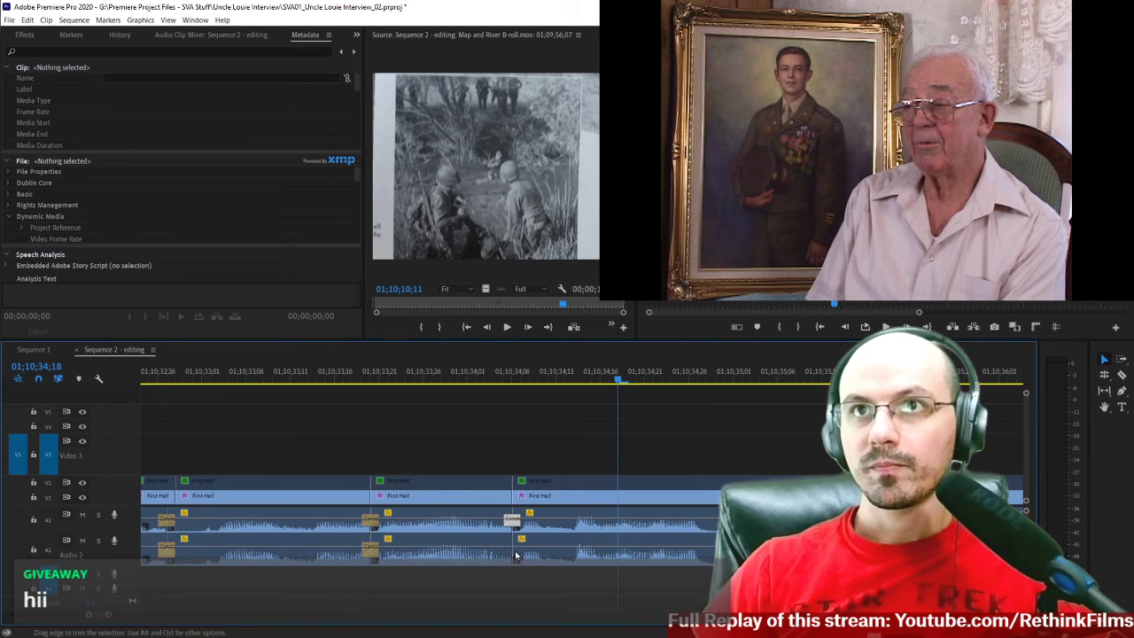
scroll(499, 553, "up", 1)
left_click(547, 543)
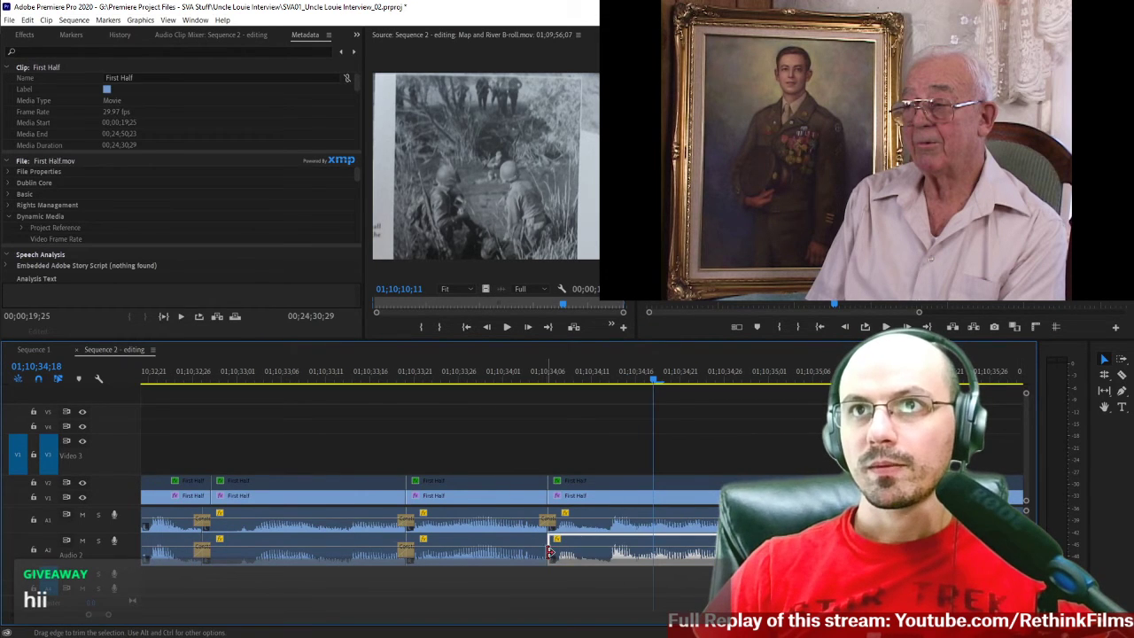
right_click(550, 551)
left_click(607, 534)
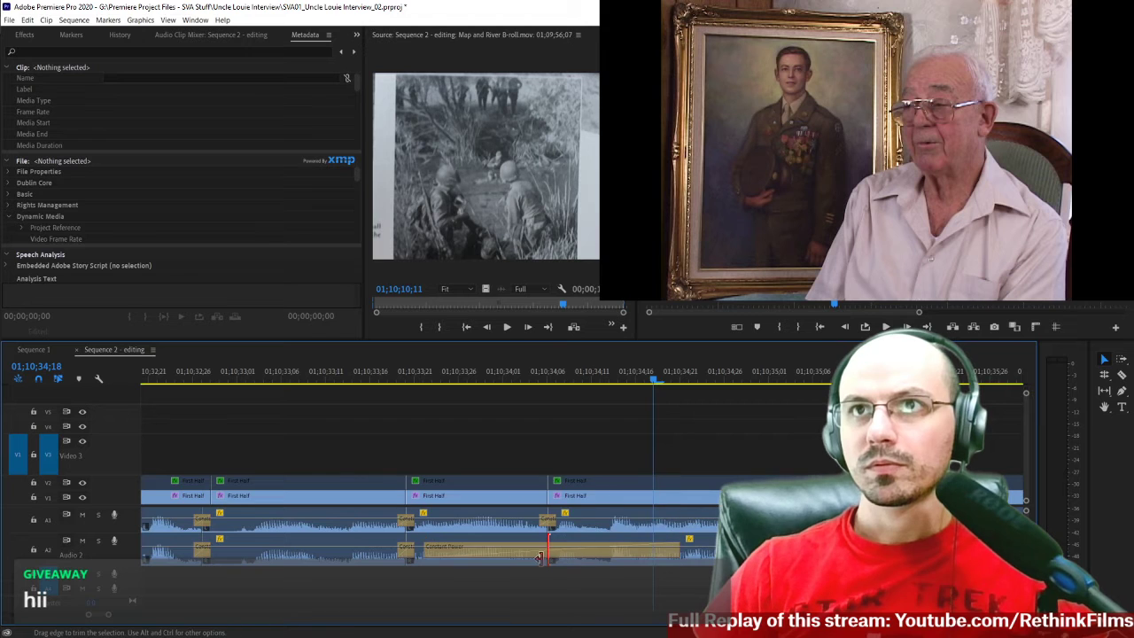
left_click(536, 560)
right_click(536, 552)
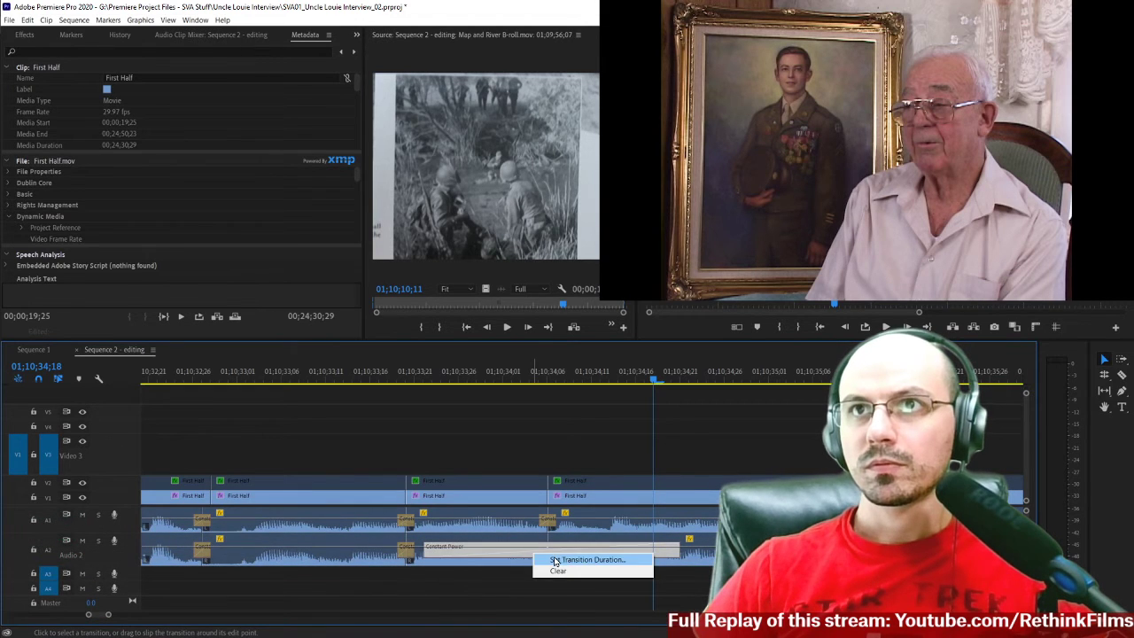
left_click(554, 559)
type("2")
key("Return")
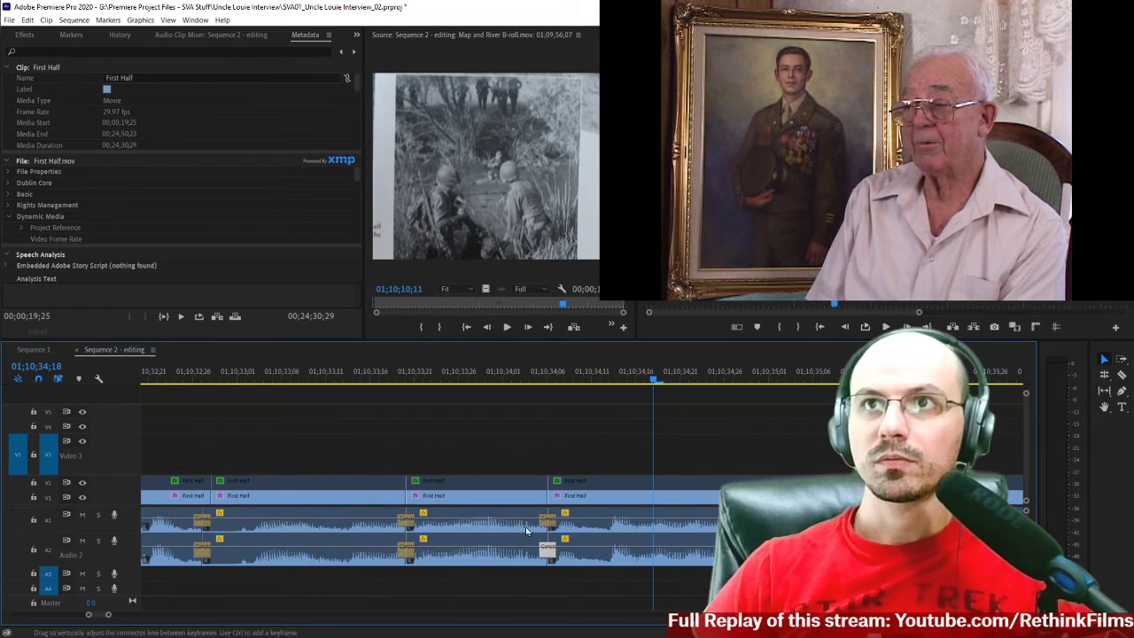
Play the crossfaded joins from about 01;10;33;10 through to the end of the interview section at 01;10;38;26.
left_click(318, 375)
key("space")
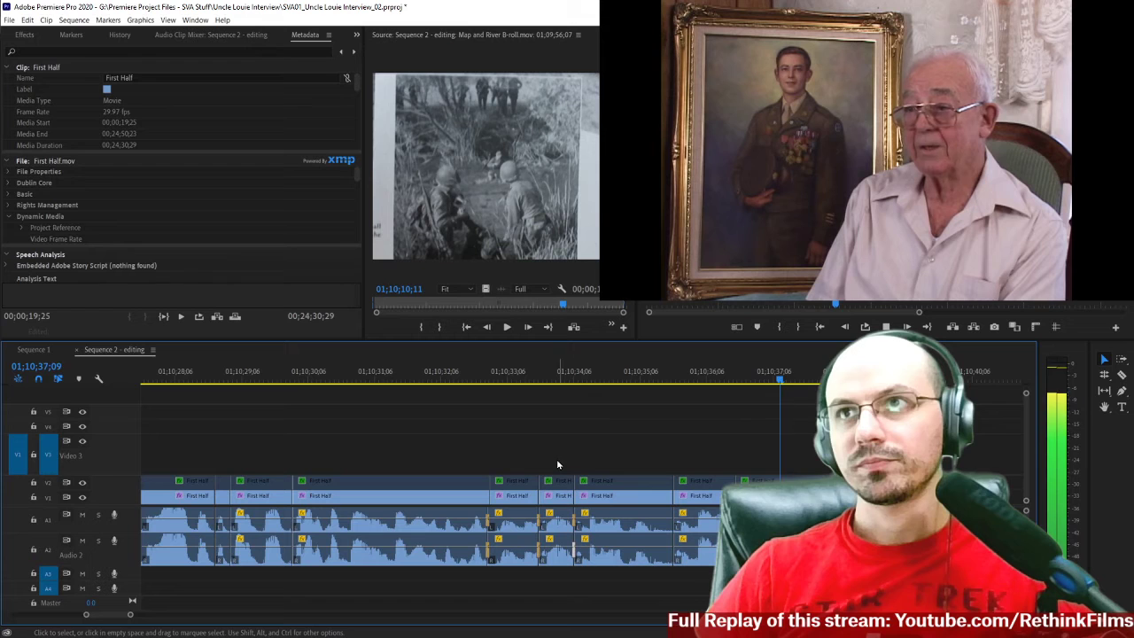
key("space")
key("minus")
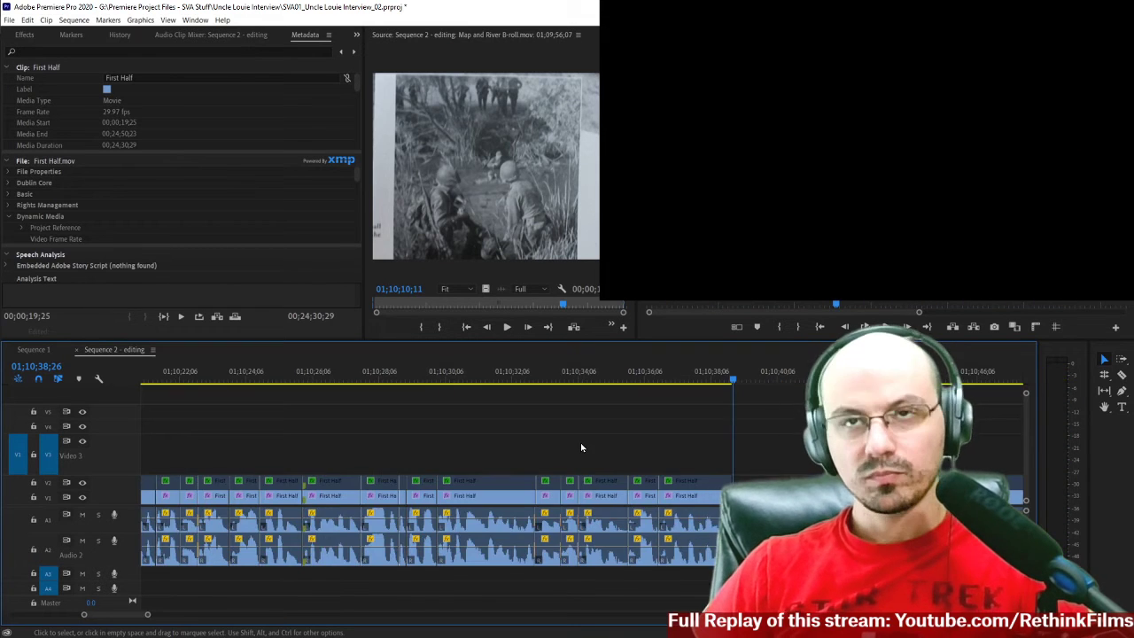
Replay the interview from about 01;10;11;20, near the end of the Map and River B-roll, to 01;10;27;24.
scroll(556, 441, "up", 3)
key("minus")
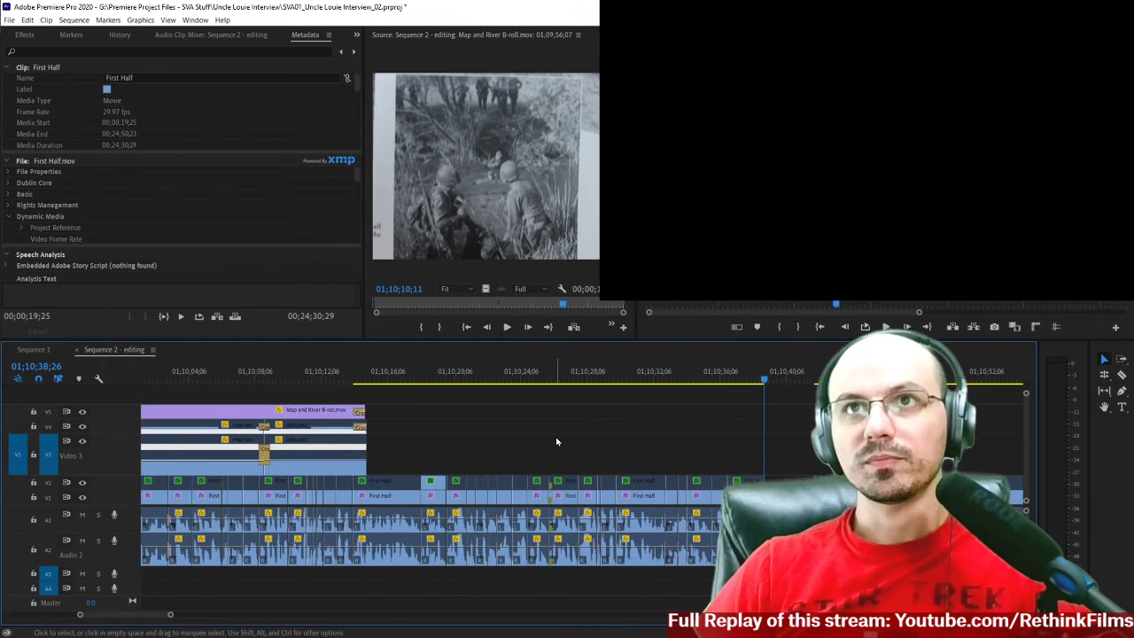
left_click(314, 368)
key("space")
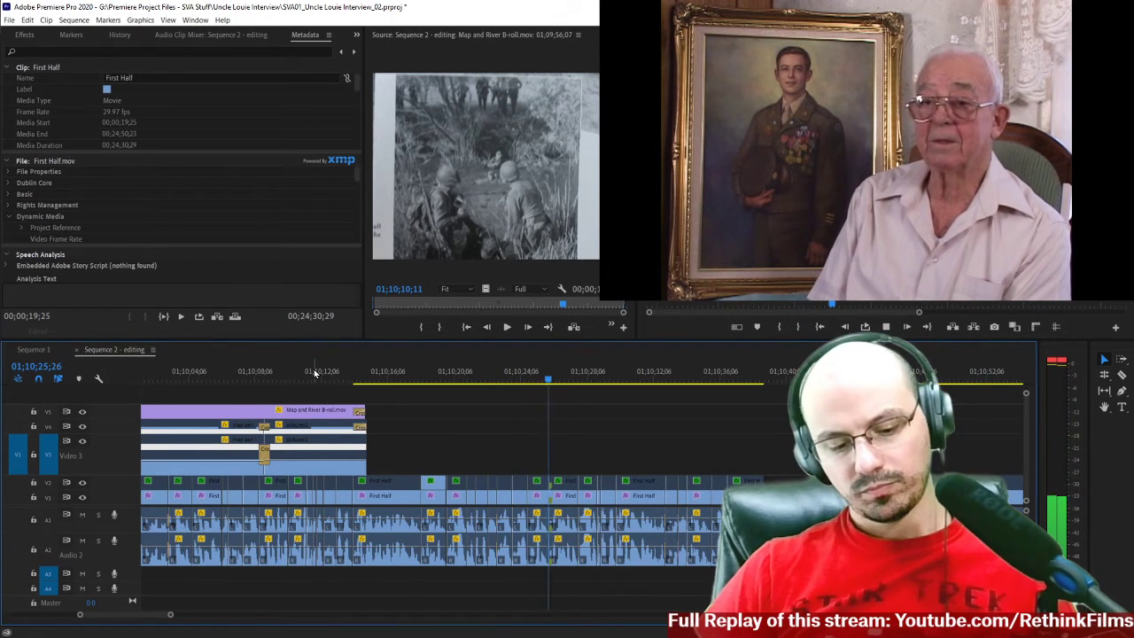
key("space")
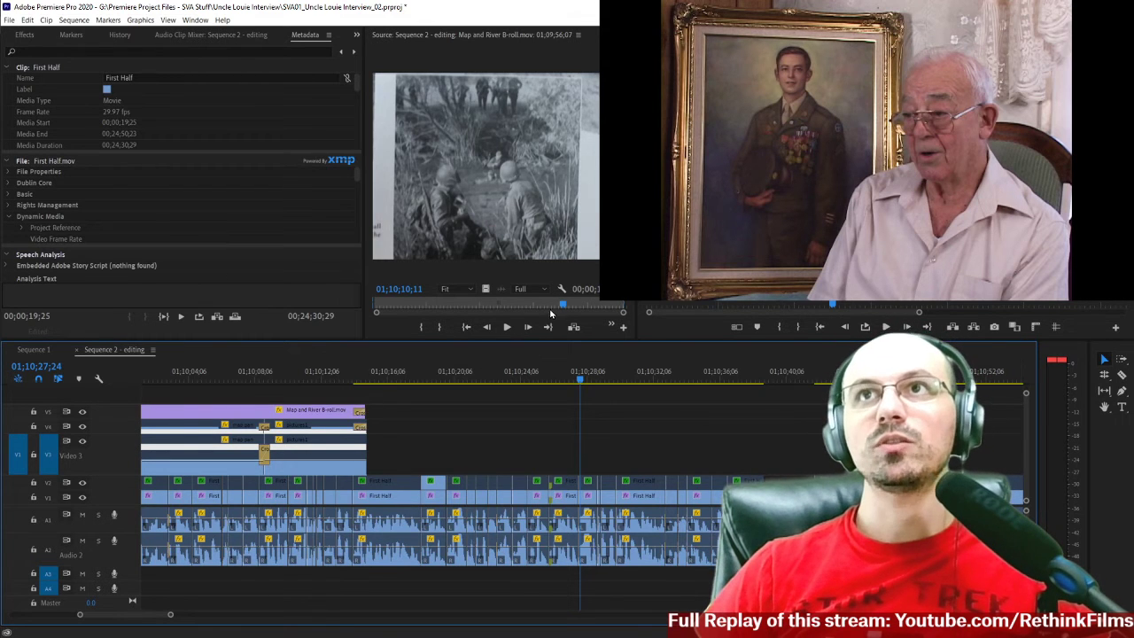
Scrub the Map and River B-roll source to 01;10;12;23 and open pictures1.mov from the Added Afterwards bin for viewing.
left_click_drag(564, 307, 595, 306)
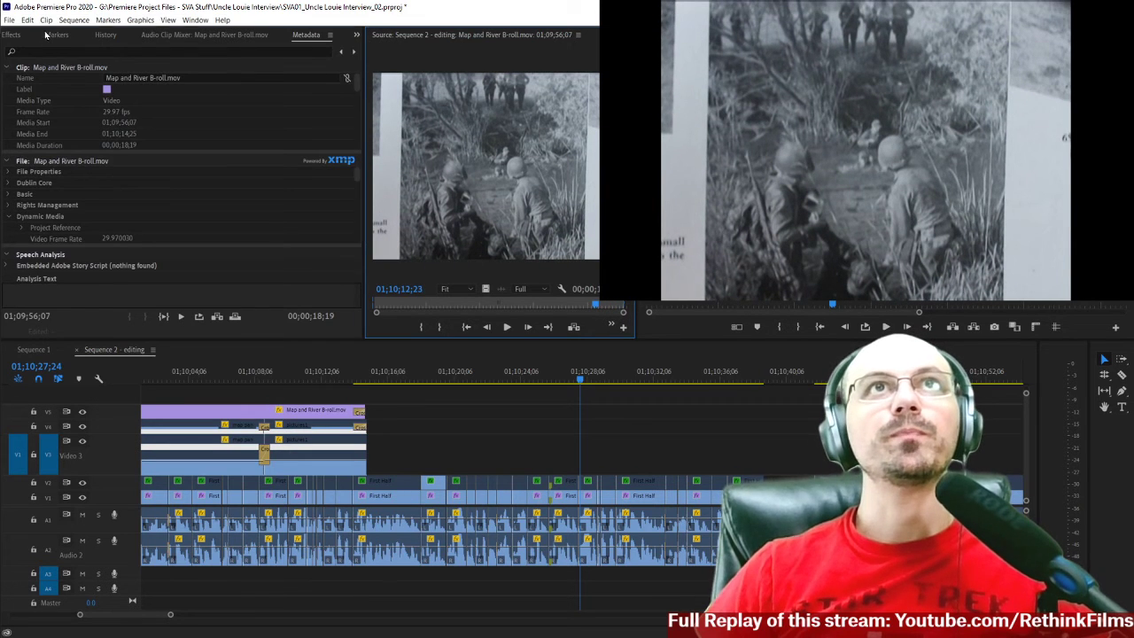
scroll(46, 36, "up", 9)
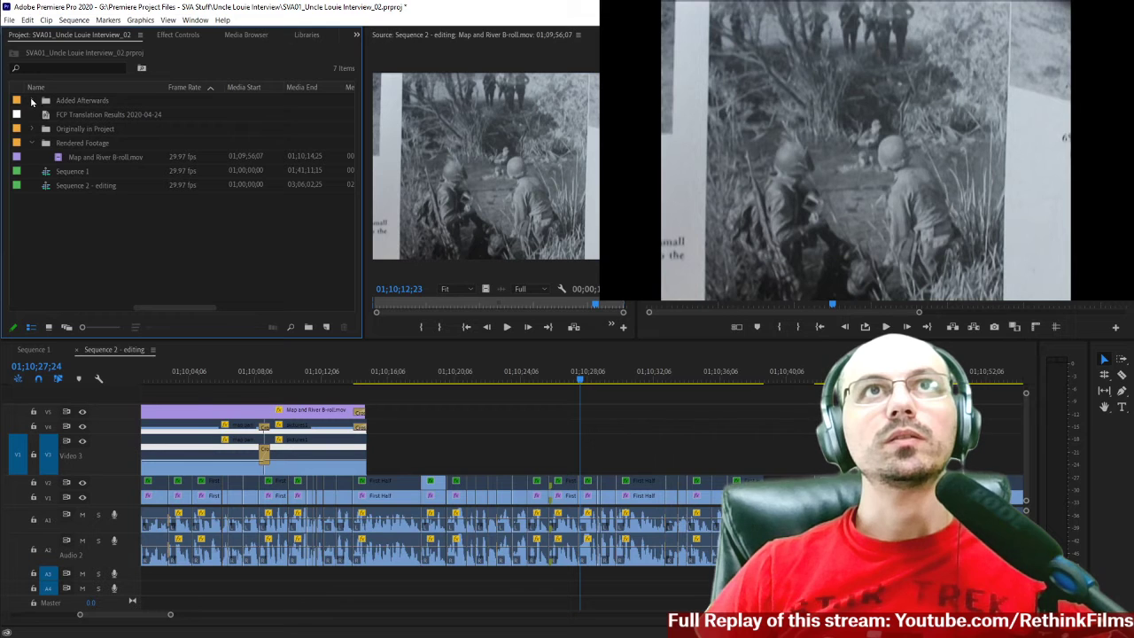
left_click(32, 104)
scroll(48, 163, "down", 2)
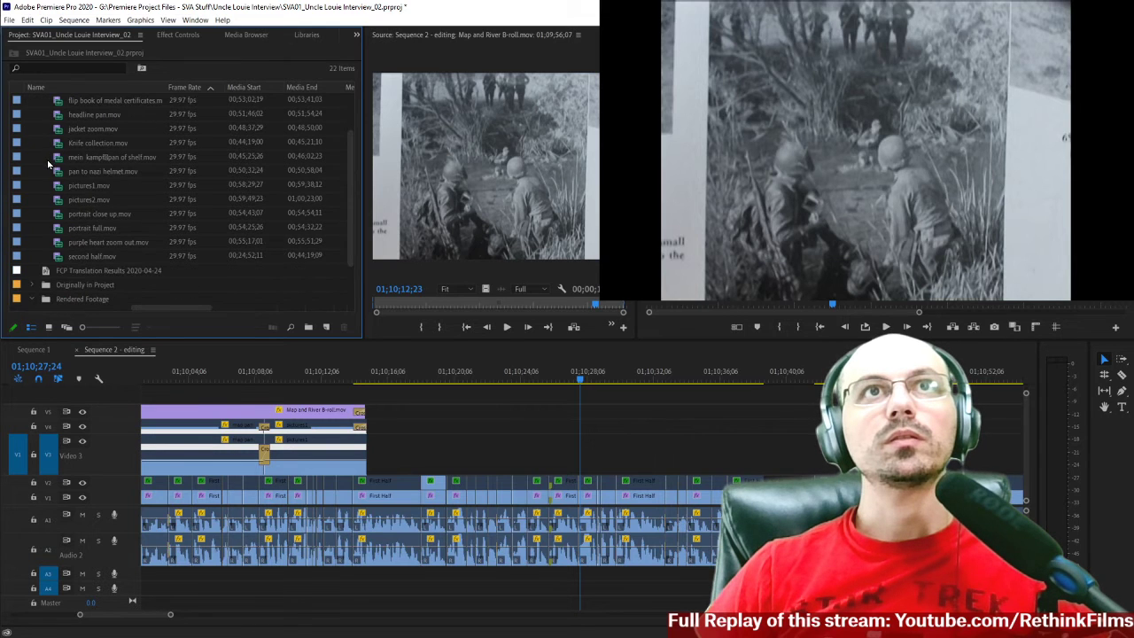
double_click(93, 187)
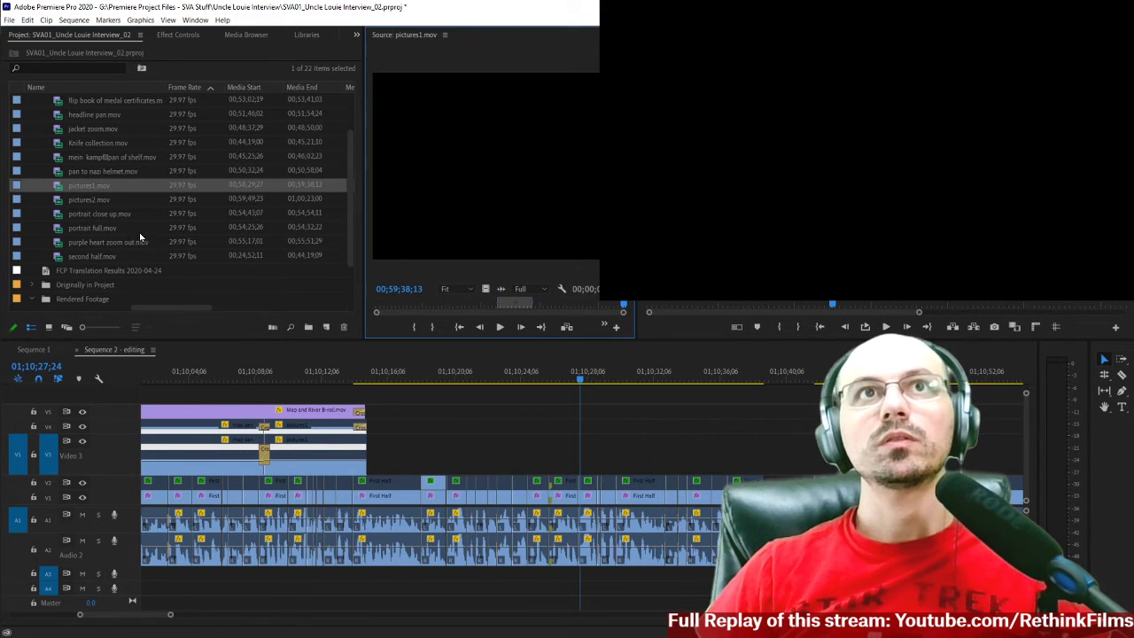
Open pictures1 from the Originally in Project bin and review its photo footage around 00;59;20;07.
scroll(139, 237, "down", 2)
left_click(32, 228)
scroll(142, 248, "down", 3)
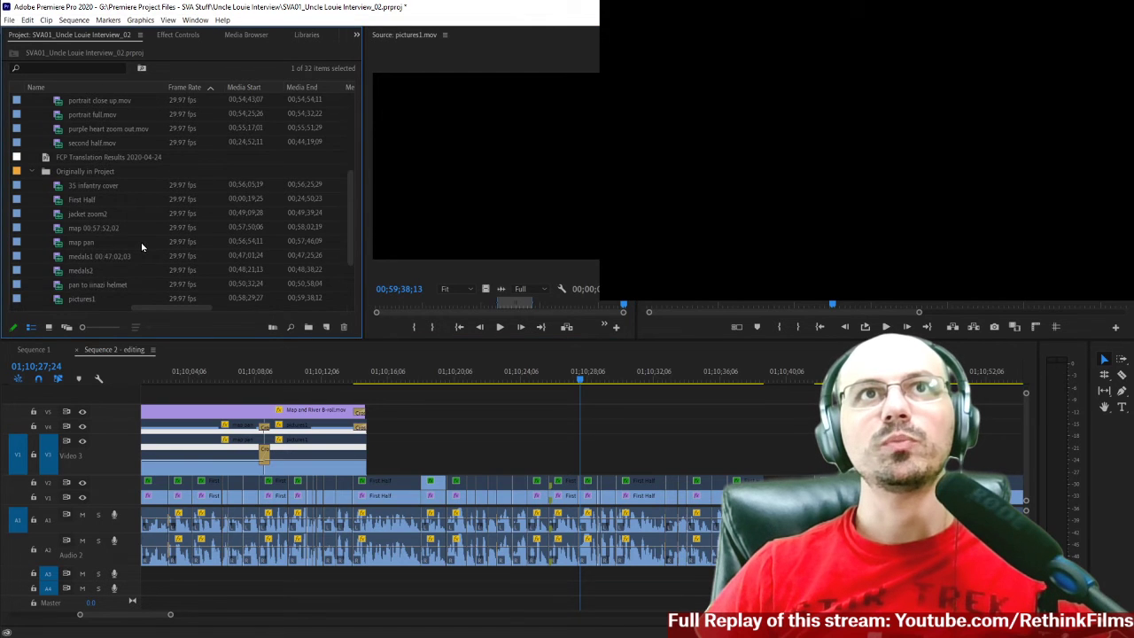
double_click(88, 256)
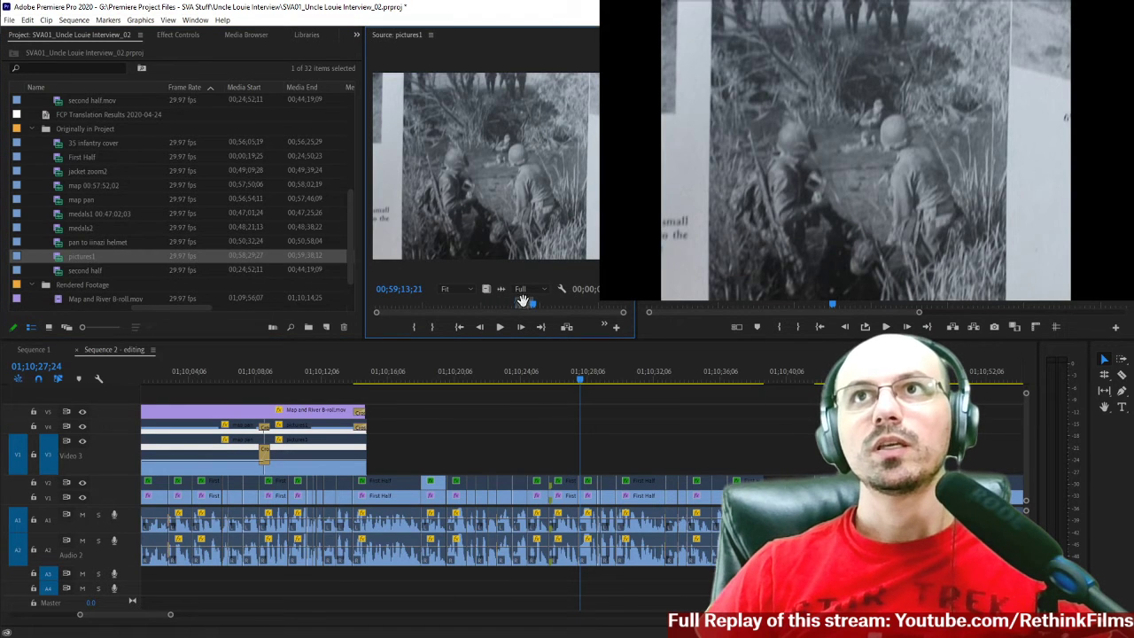
key("space")
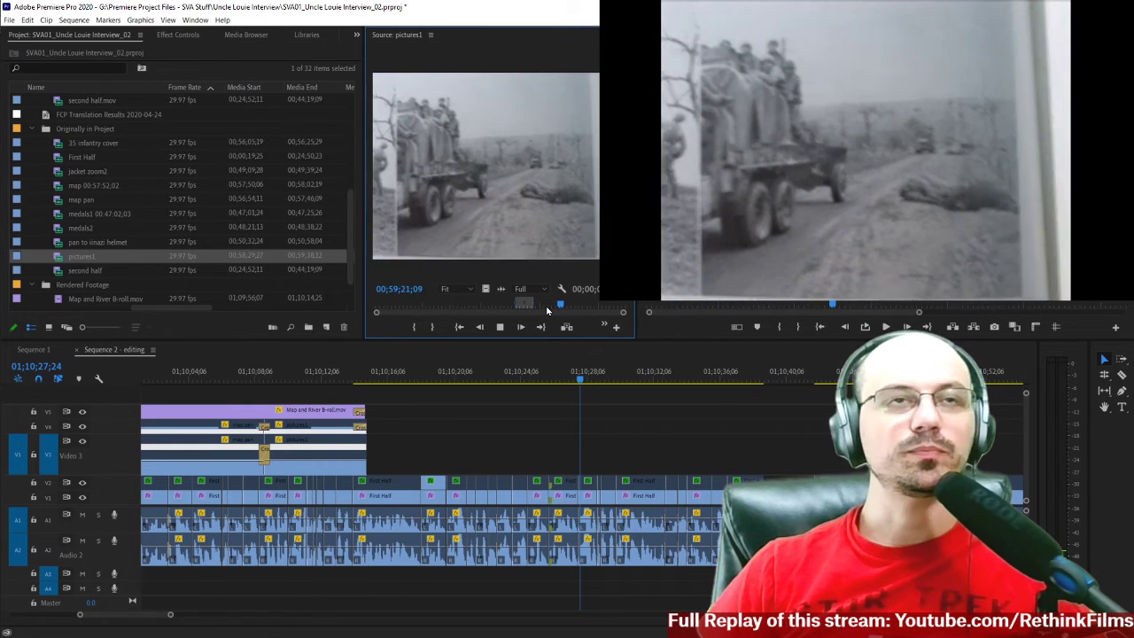
key("space")
mouse_move(563, 307)
left_mouse_down()
mouse_move(611, 307)
mouse_move(557, 306)
left_mouse_up()
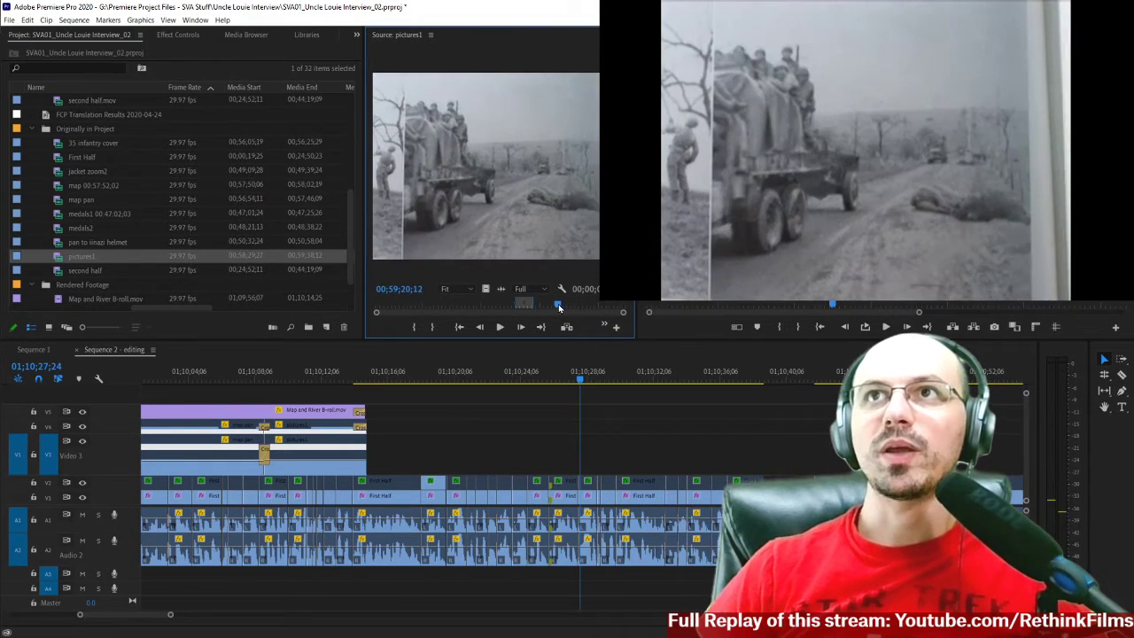
Browse the project bins for B-roll, open the original map pan clip as the source and preview its map footage.
scroll(331, 443, "left", 3)
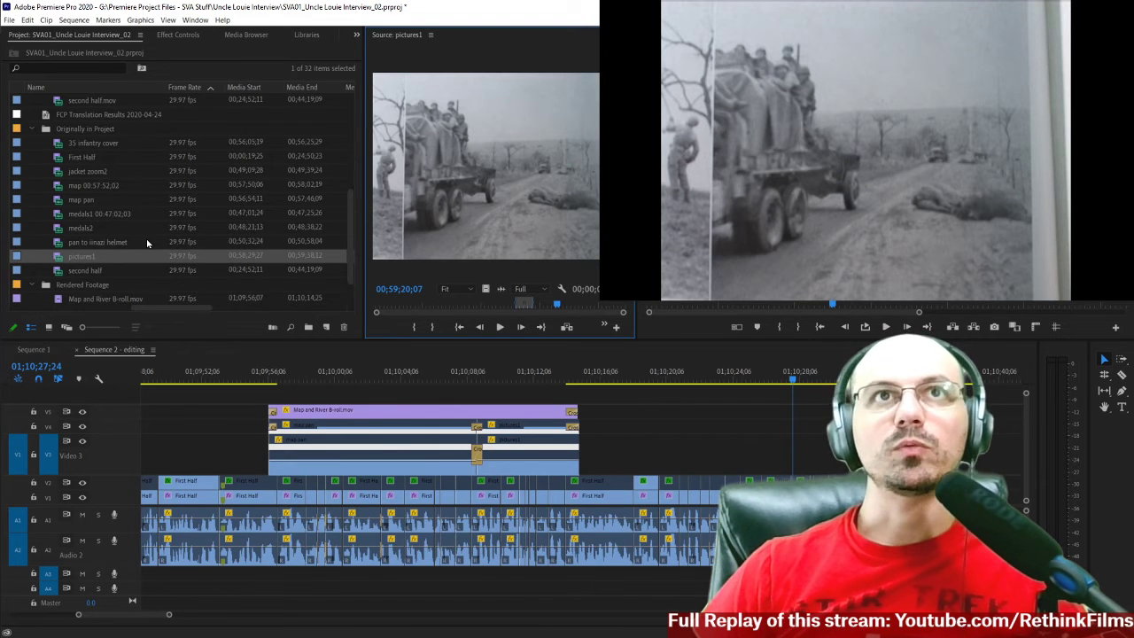
scroll(146, 243, "up", 4)
scroll(106, 195, "up", 1)
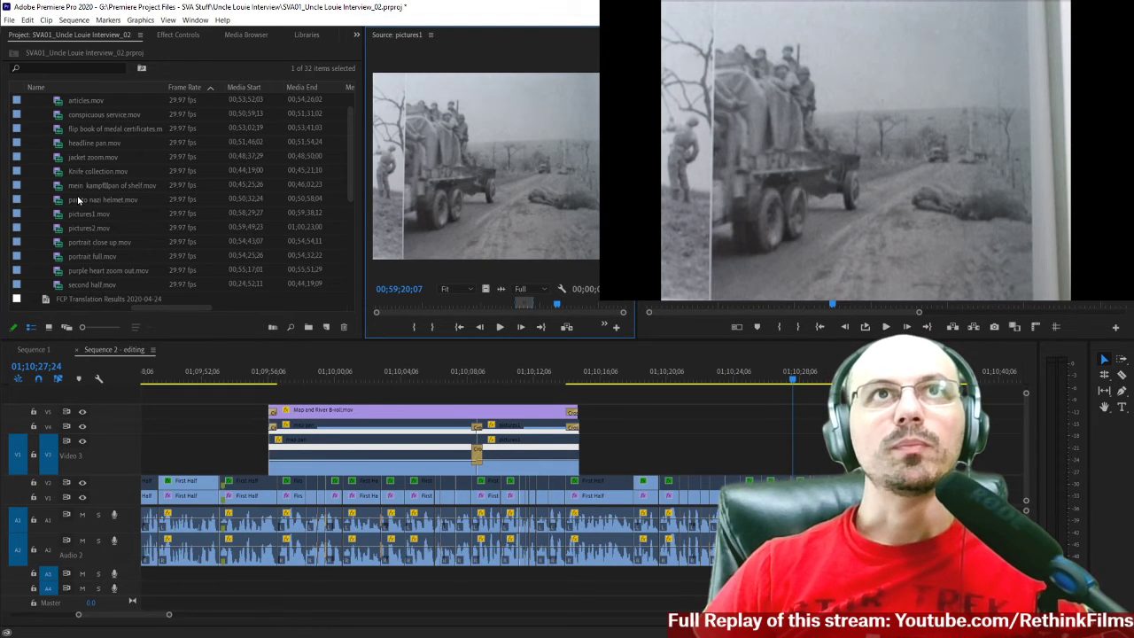
scroll(111, 229, "down", 5)
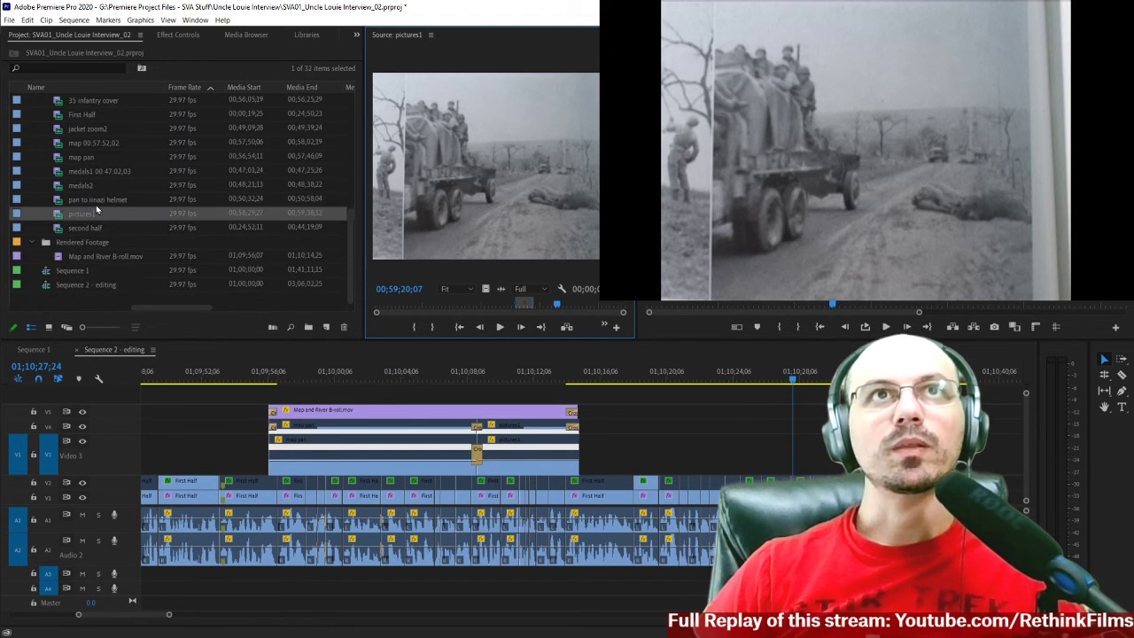
scroll(98, 213, "up", 5)
scroll(99, 226, "right", 3)
double_click(97, 228)
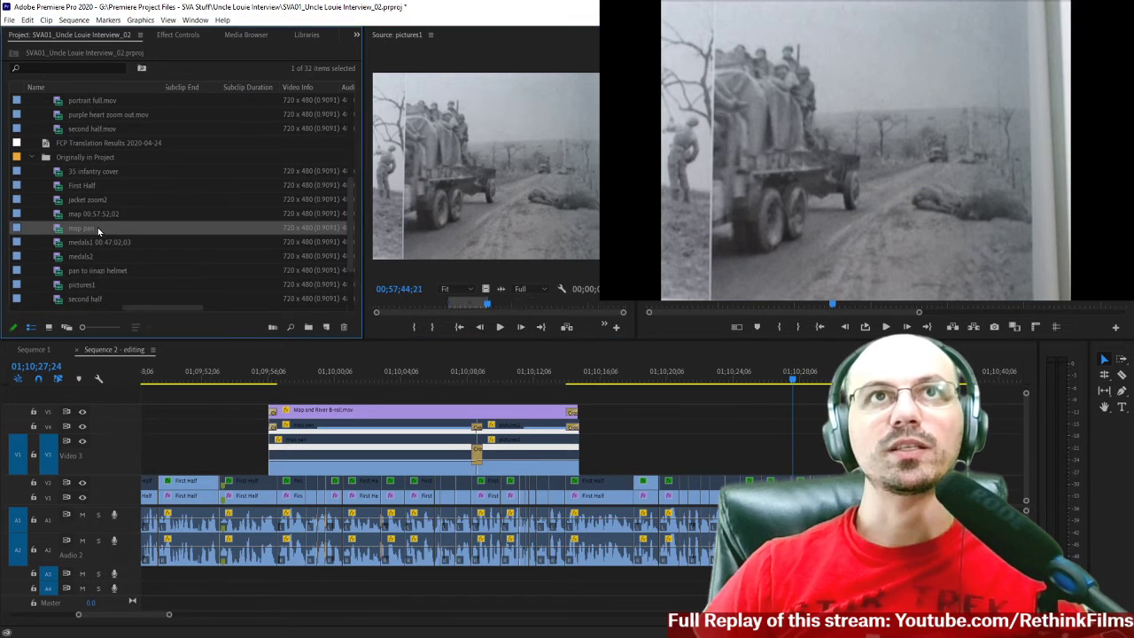
mouse_move(487, 308)
left_mouse_down()
mouse_move(500, 308)
mouse_move(478, 310)
left_mouse_up()
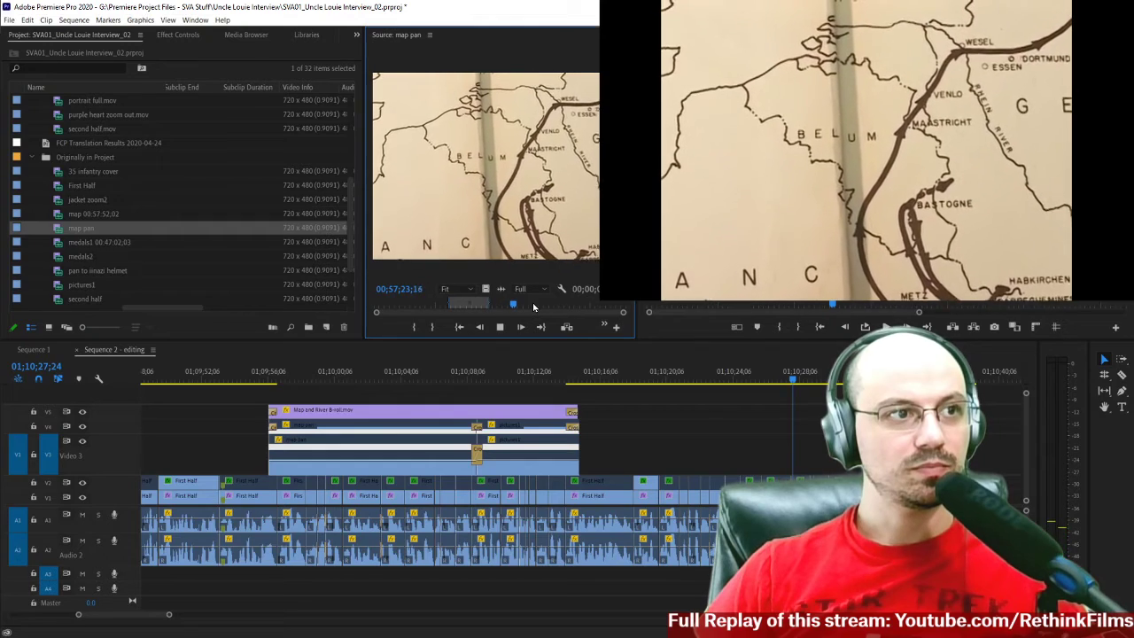
key("space")
Mark an In point at 00;57;16;24 and an Out point at 00;57;20;29 in the map pan source clip.
left_click_drag(533, 307, 473, 306)
key("space")
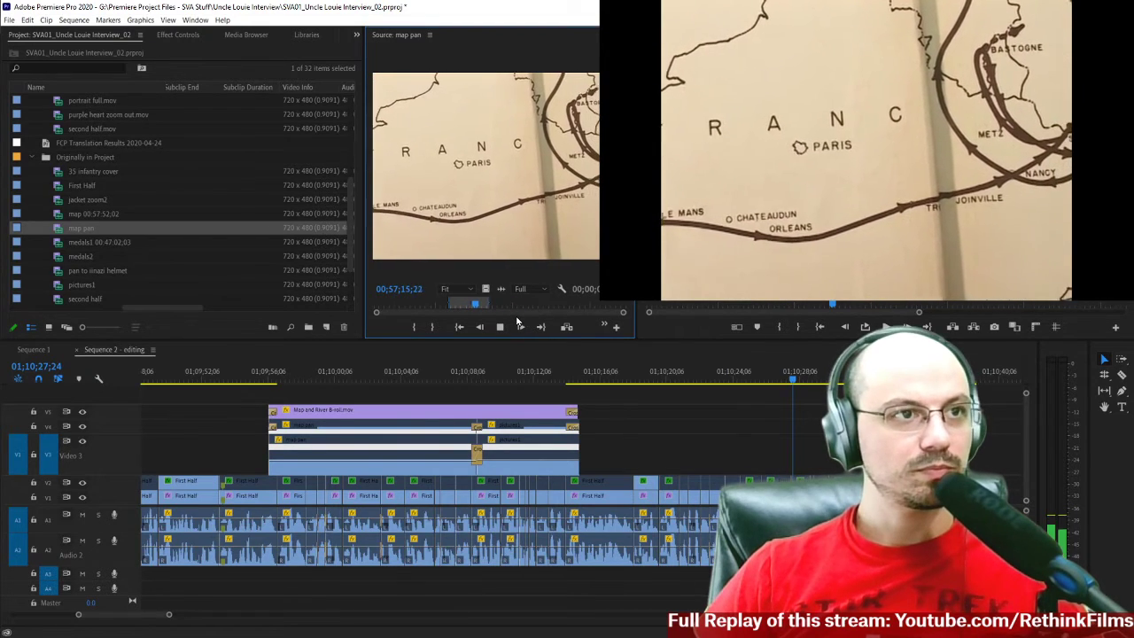
key("space")
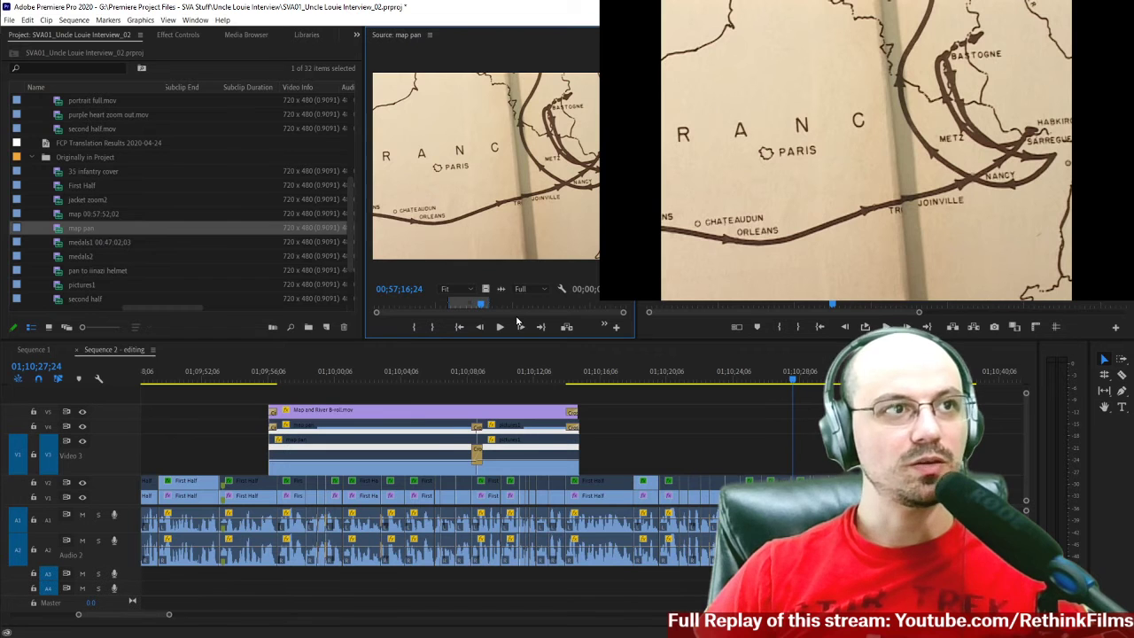
key("space")
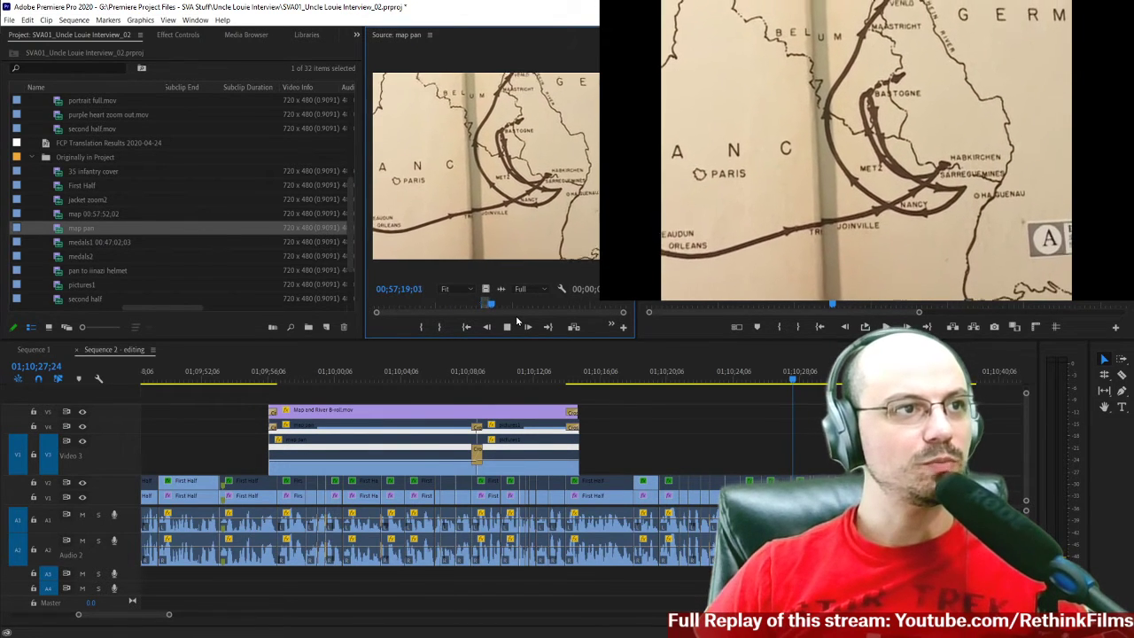
key("space")
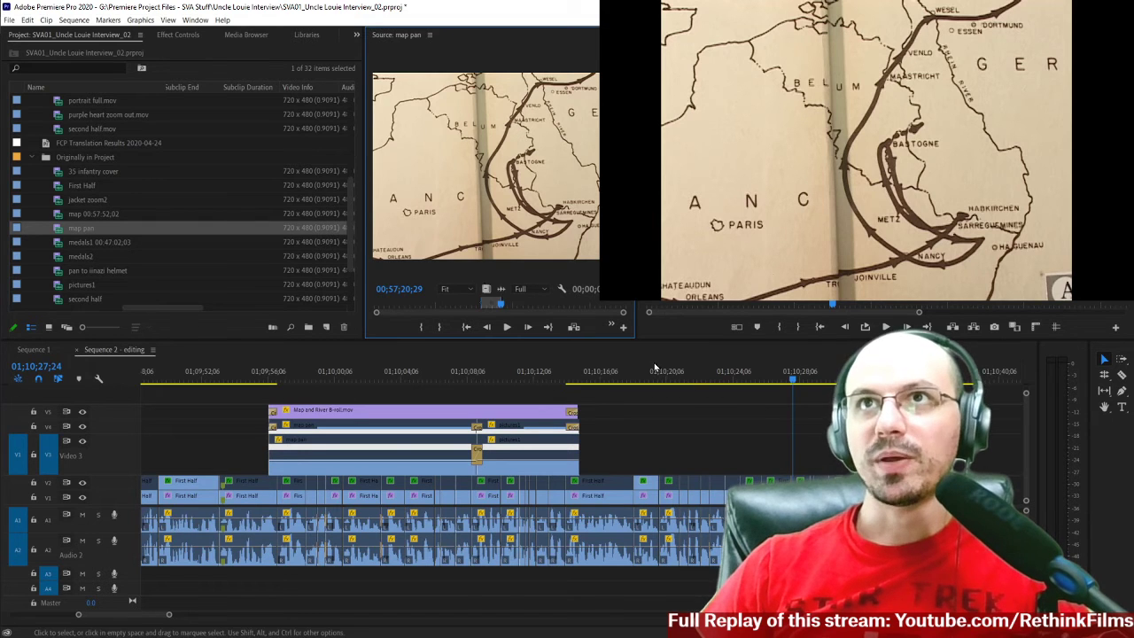
Place the marked map pan range, video only, on Video 3 above the interview, positioned to start at about 01;10;25;09.
left_click_drag(487, 289, 719, 456)
scroll(520, 457, "down", 1)
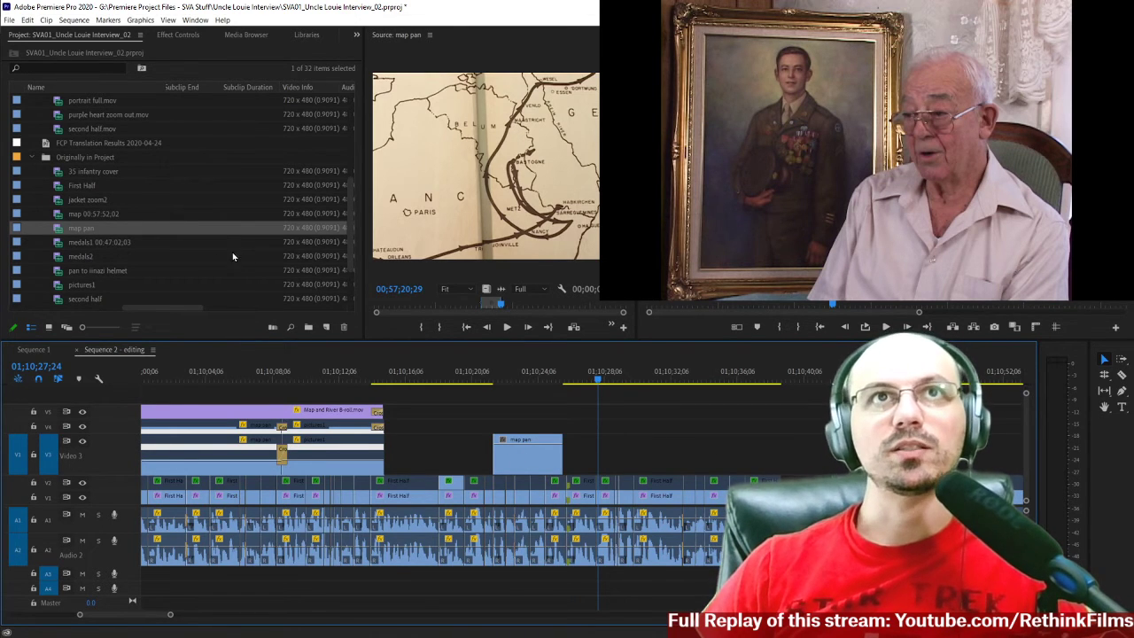
left_click(545, 380)
key("space")
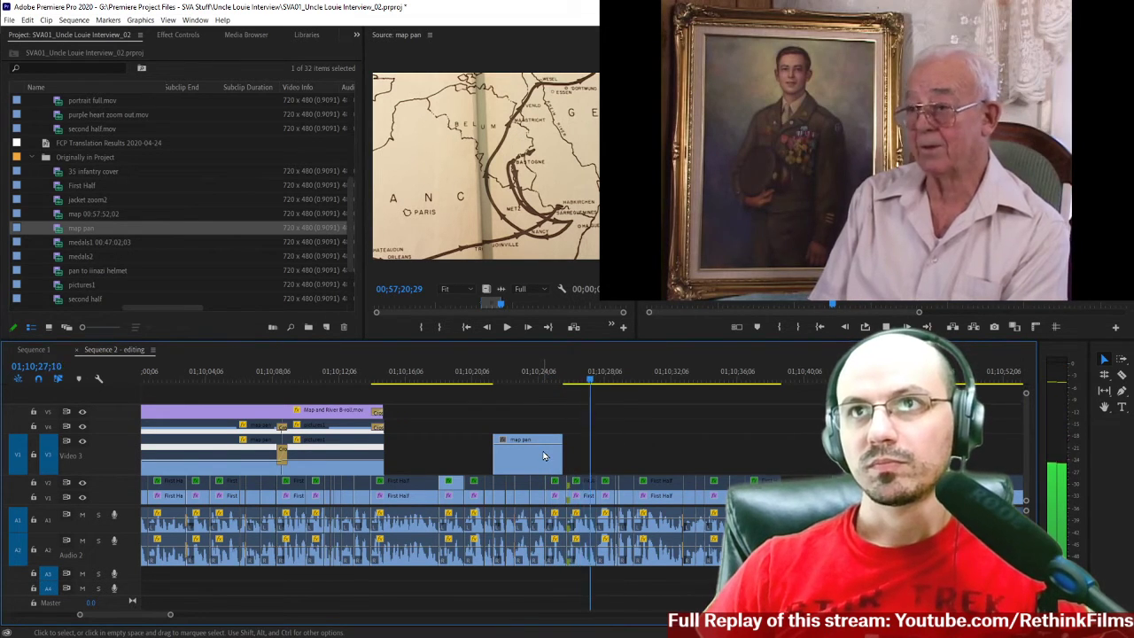
key("=")
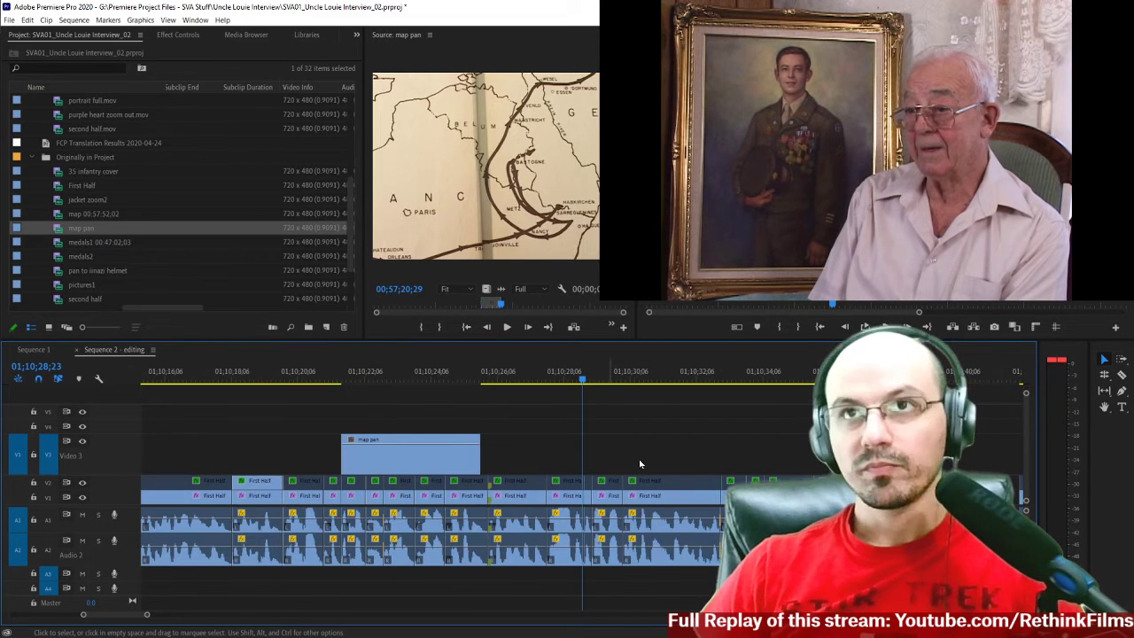
left_click_drag(424, 467, 552, 467)
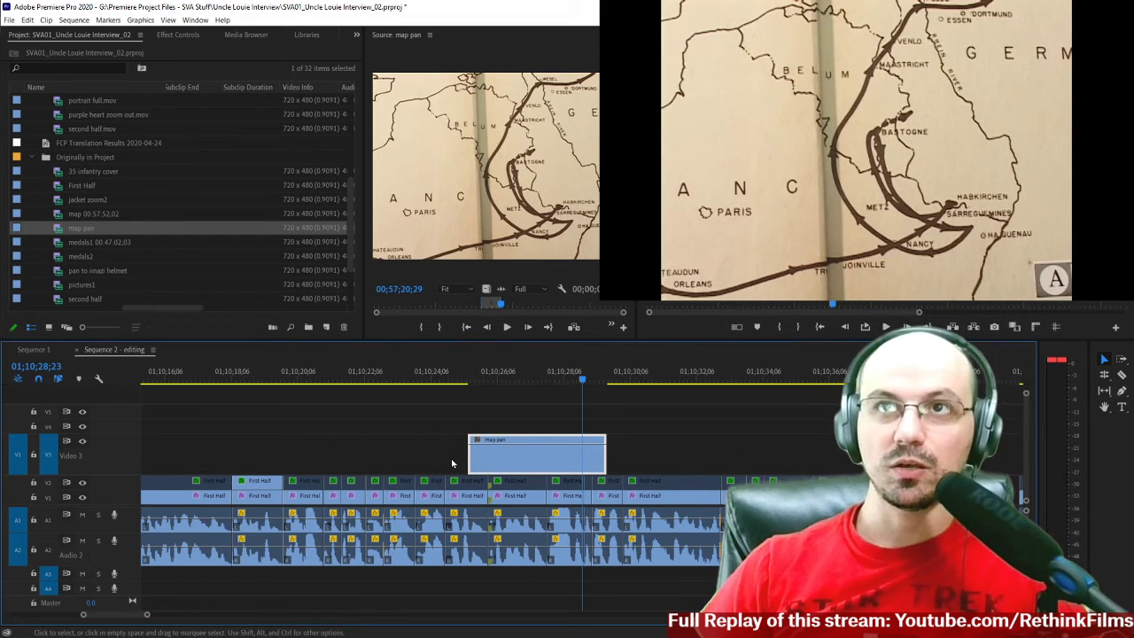
scroll(443, 464, "up", 1)
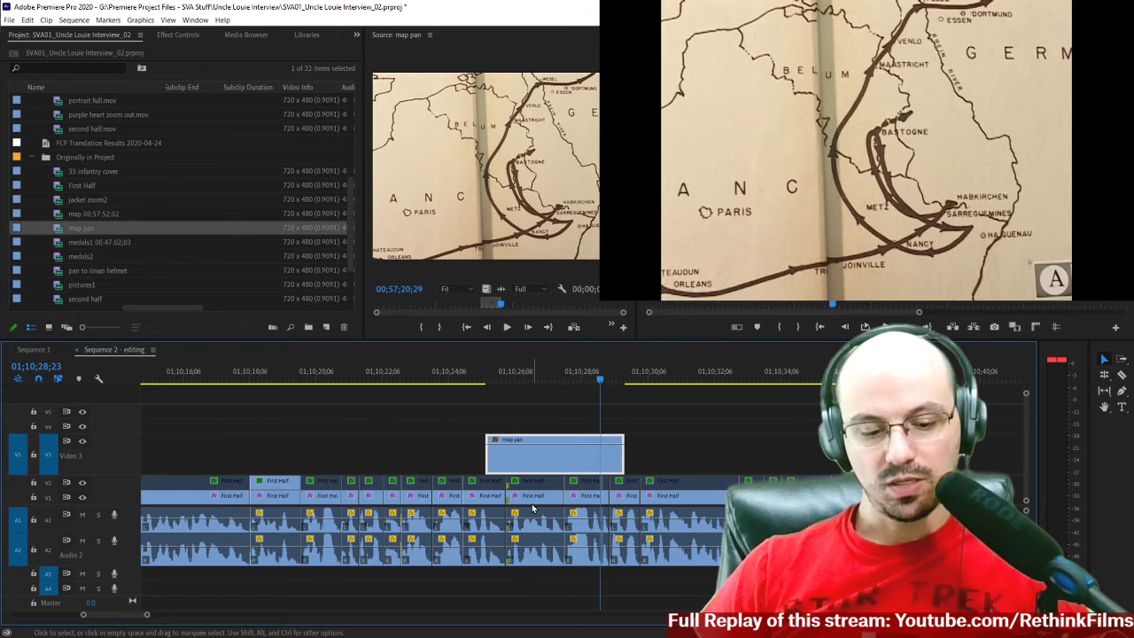
scroll(370, 410, "up", 9)
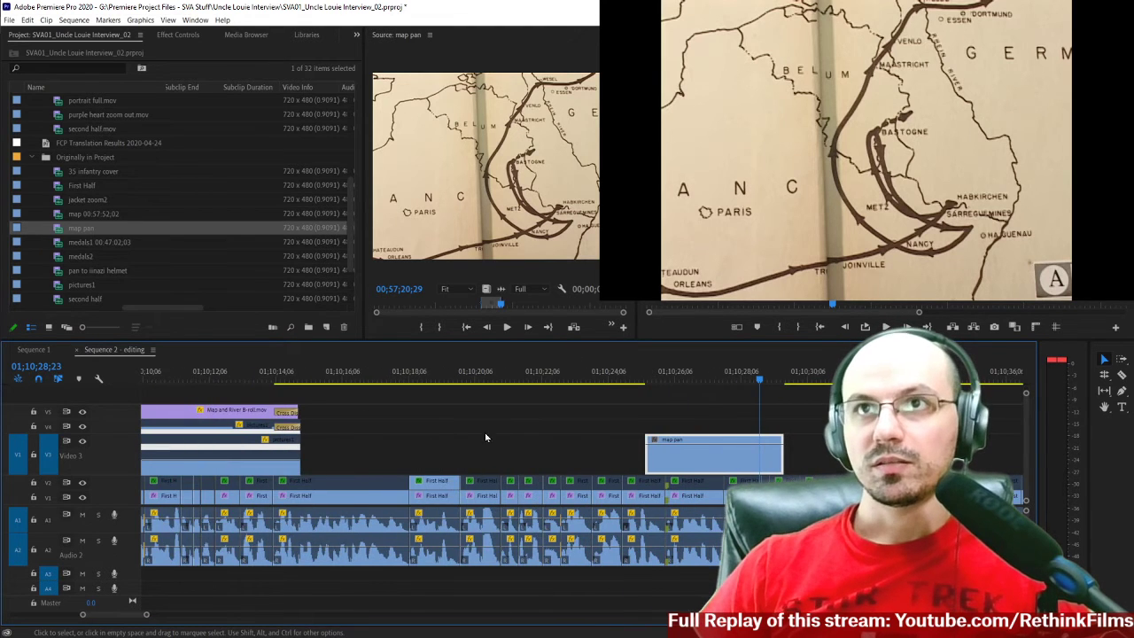
scroll(570, 457, "down", 1)
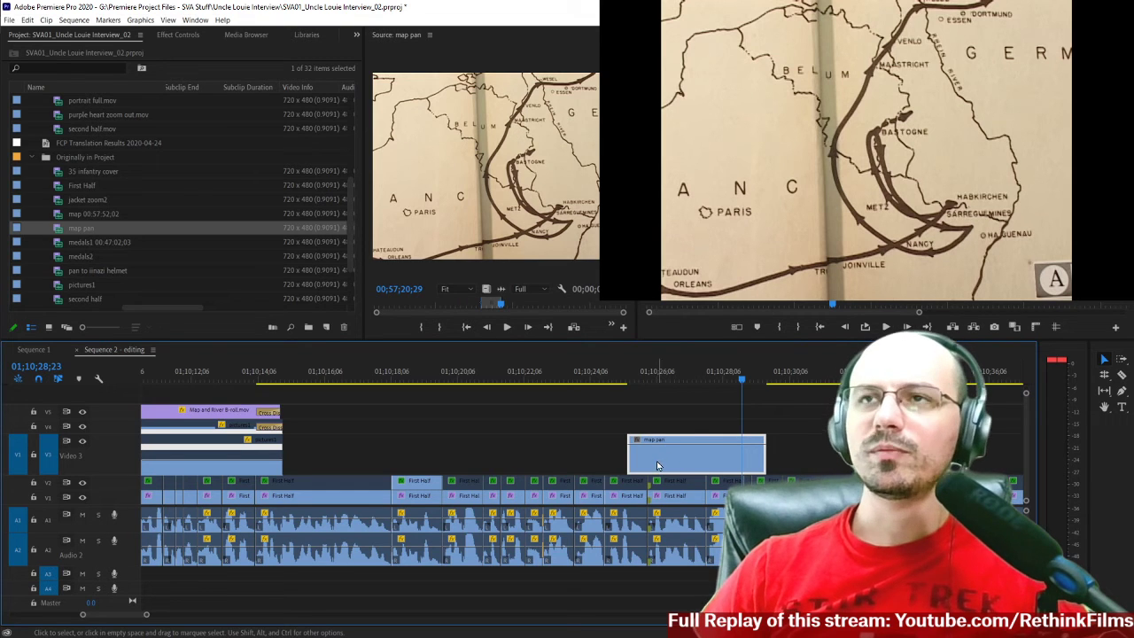
scroll(621, 443, "down", 5)
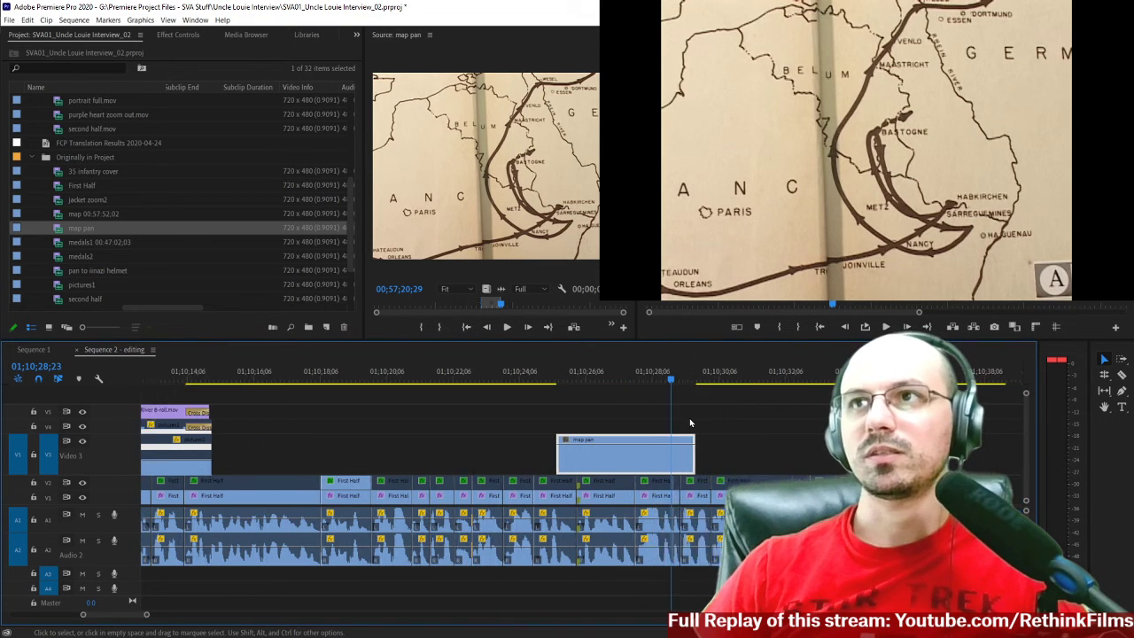
Set the Scale of the map pan clip on Video 3 to 125.
left_click(574, 378)
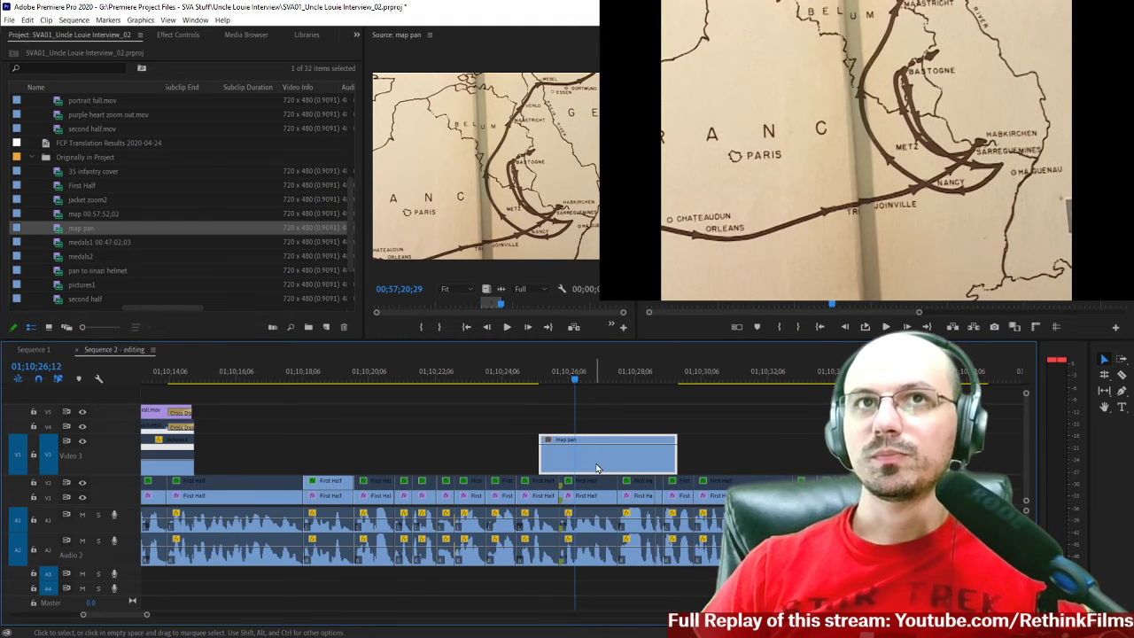
scroll(596, 468, "up", 10)
scroll(596, 468, "down", 7)
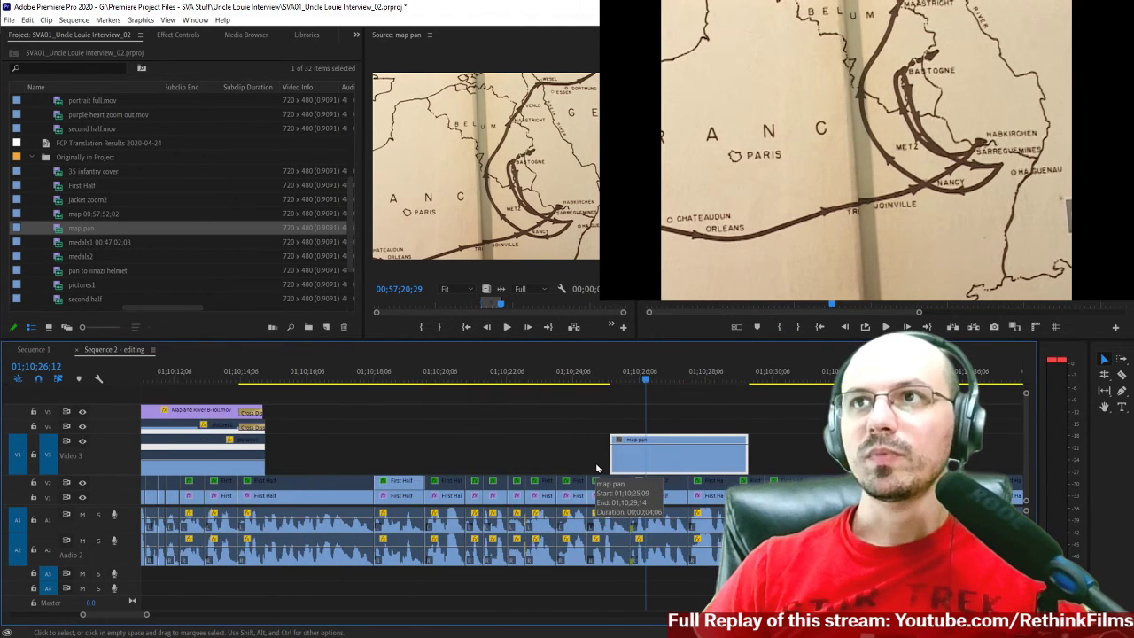
double_click(675, 458)
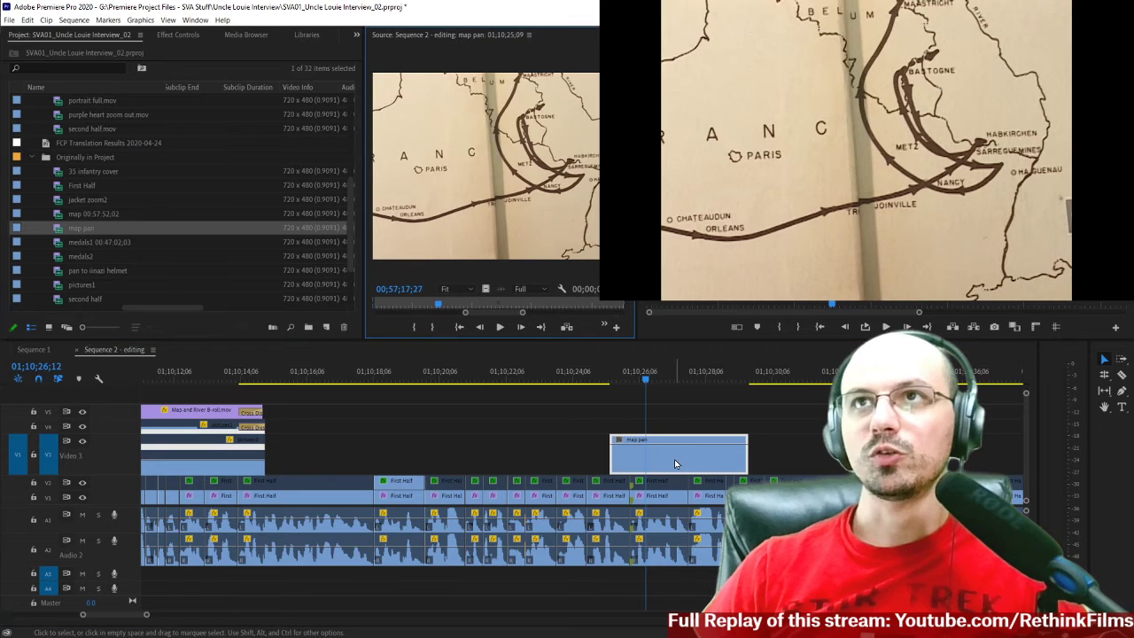
left_click(180, 35)
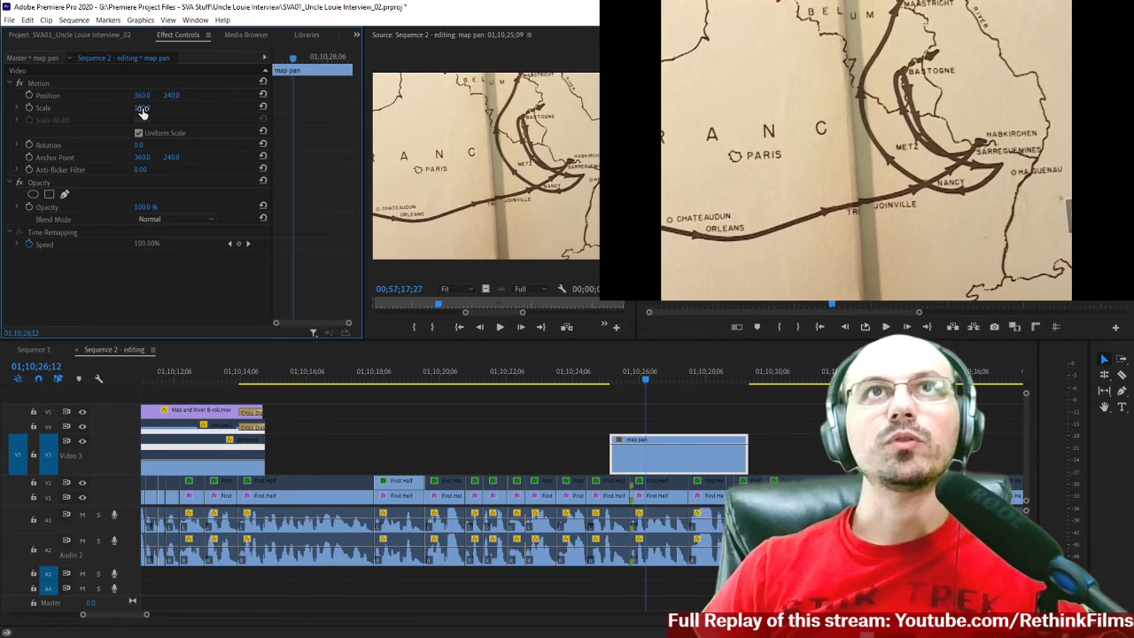
key("Return")
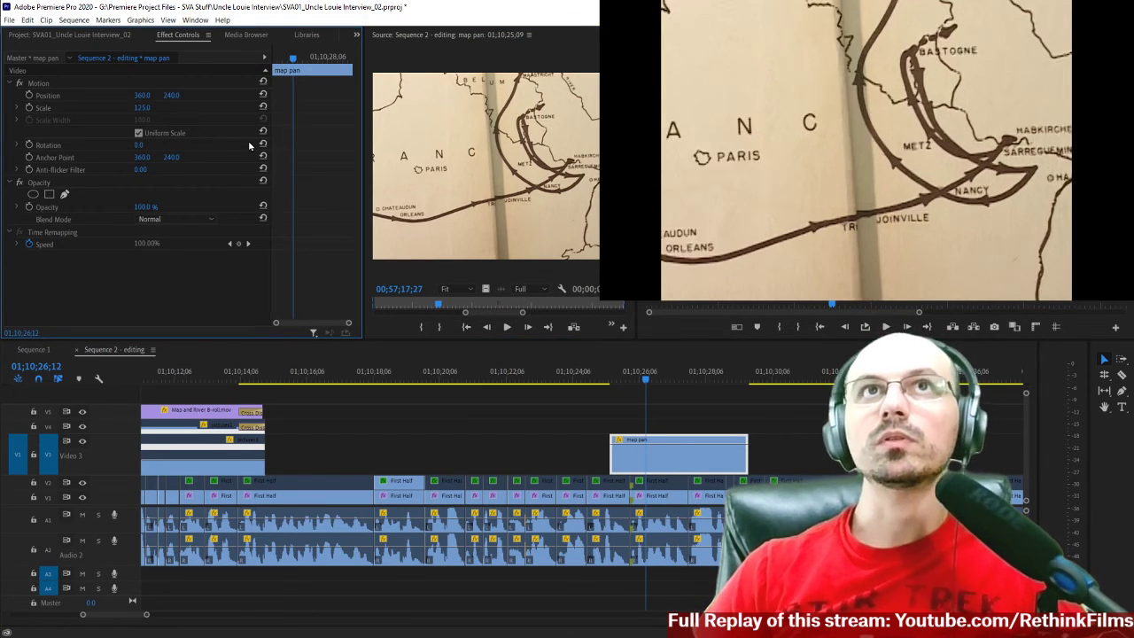
Reframe the map pan clip by setting its Position to 334, 300.
left_click_drag(621, 381, 675, 383)
double_click(700, 465)
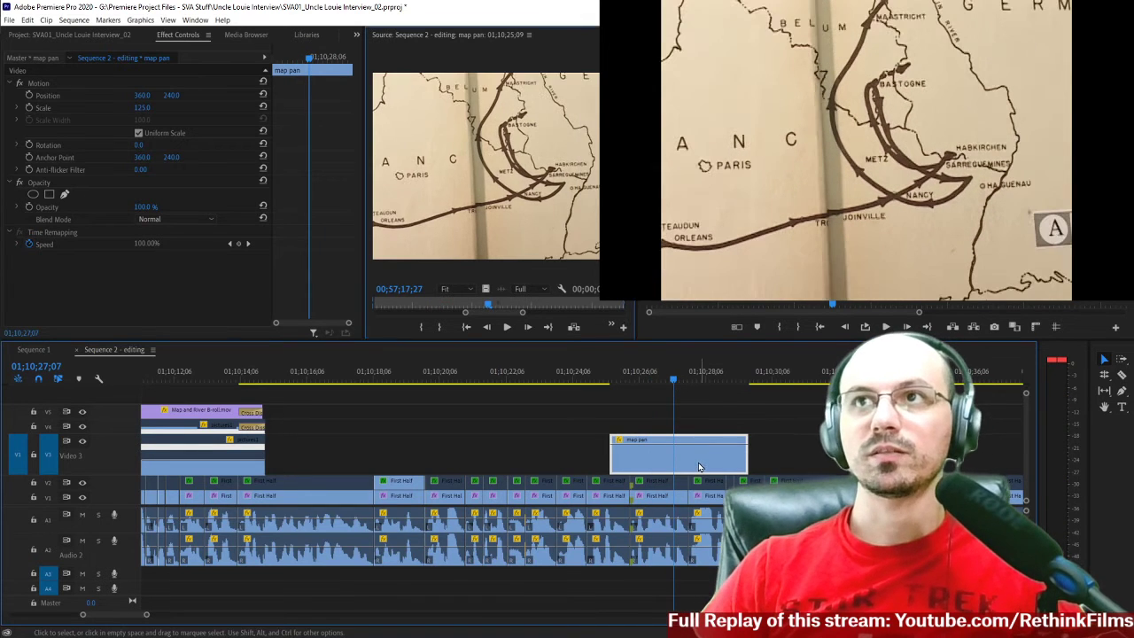
mouse_move(168, 95)
left_mouse_down()
mouse_move(239, 95)
mouse_move(176, 95)
left_mouse_up()
left_click_drag(607, 380, 679, 409)
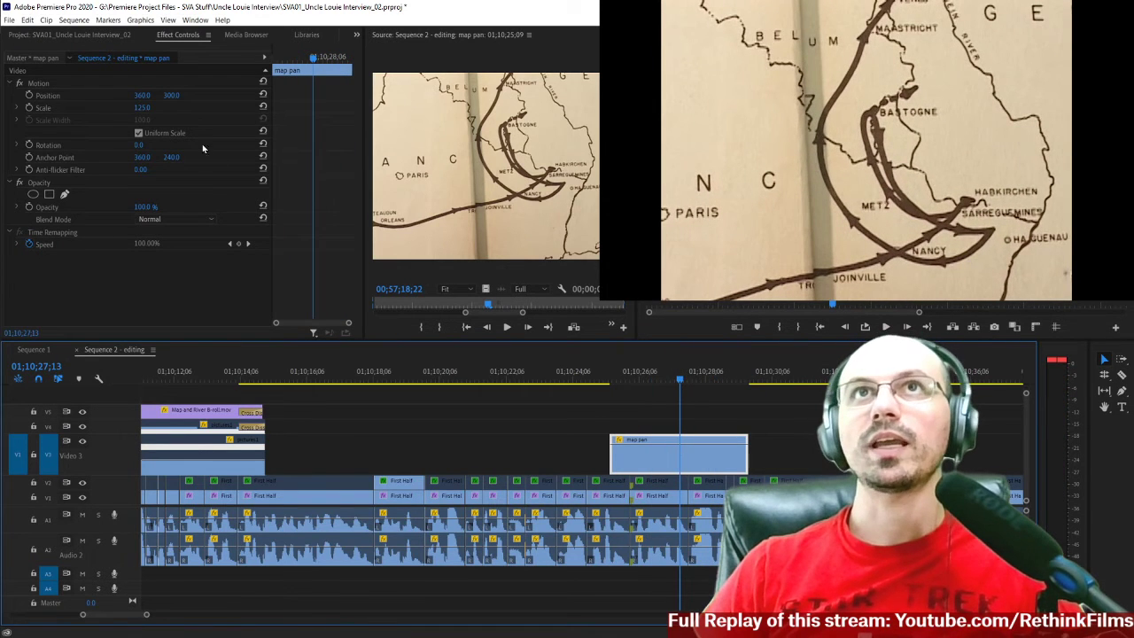
mouse_move(148, 96)
left_mouse_down()
mouse_move(67, 96)
mouse_move(149, 96)
left_mouse_up()
Play through the reframed map pan clip and slow it down to 33.33% speed.
left_click(602, 381)
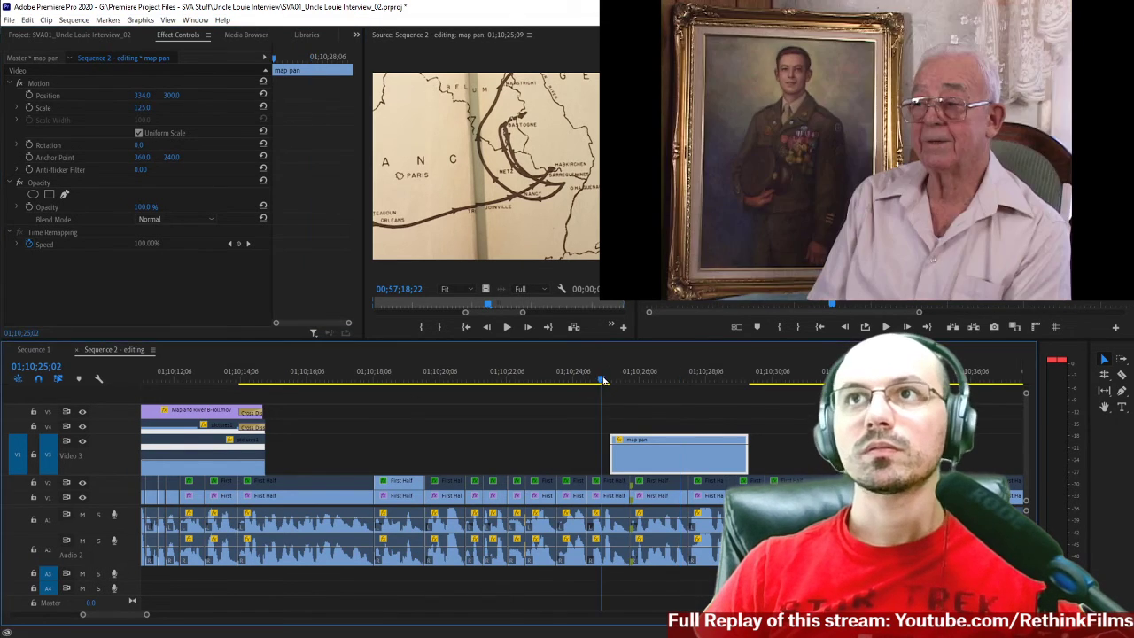
key("space")
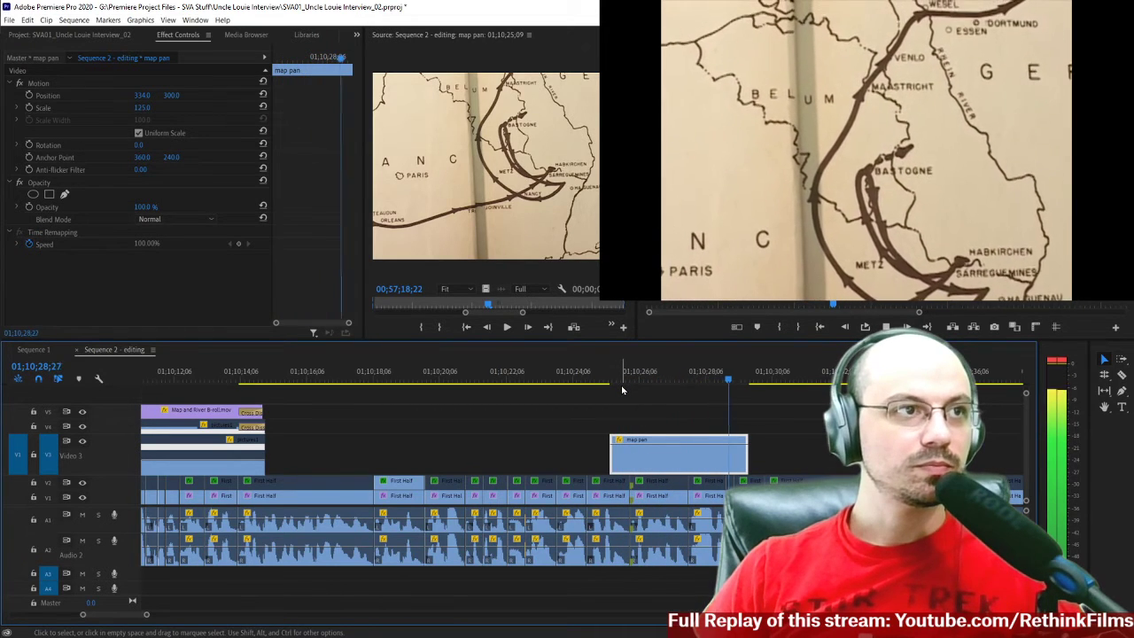
key("space")
right_click(685, 454)
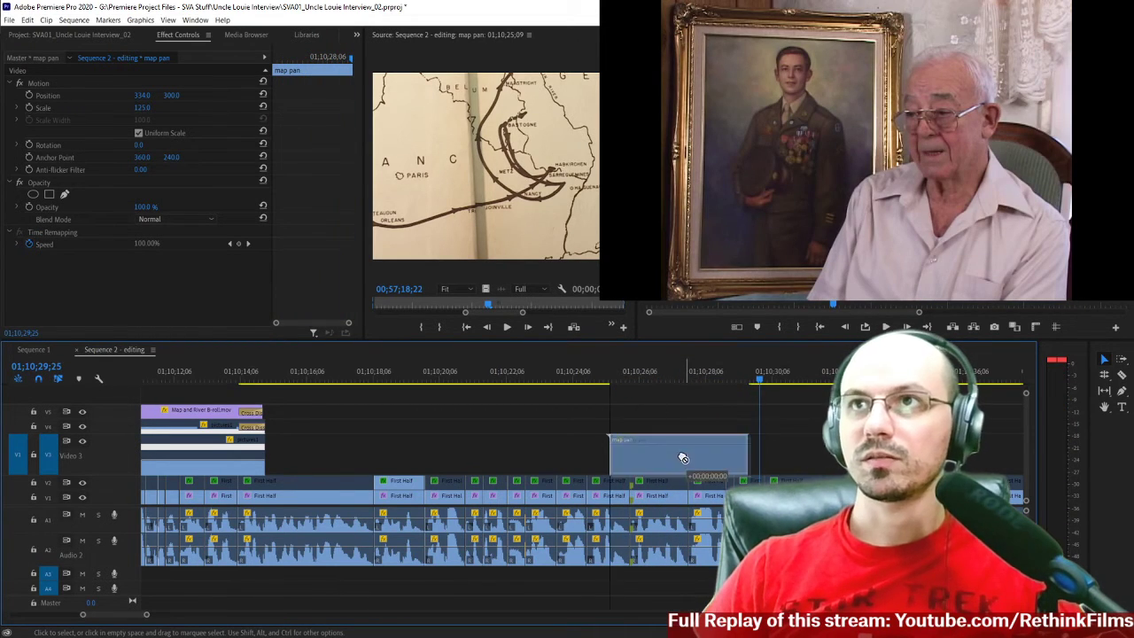
left_click(706, 448)
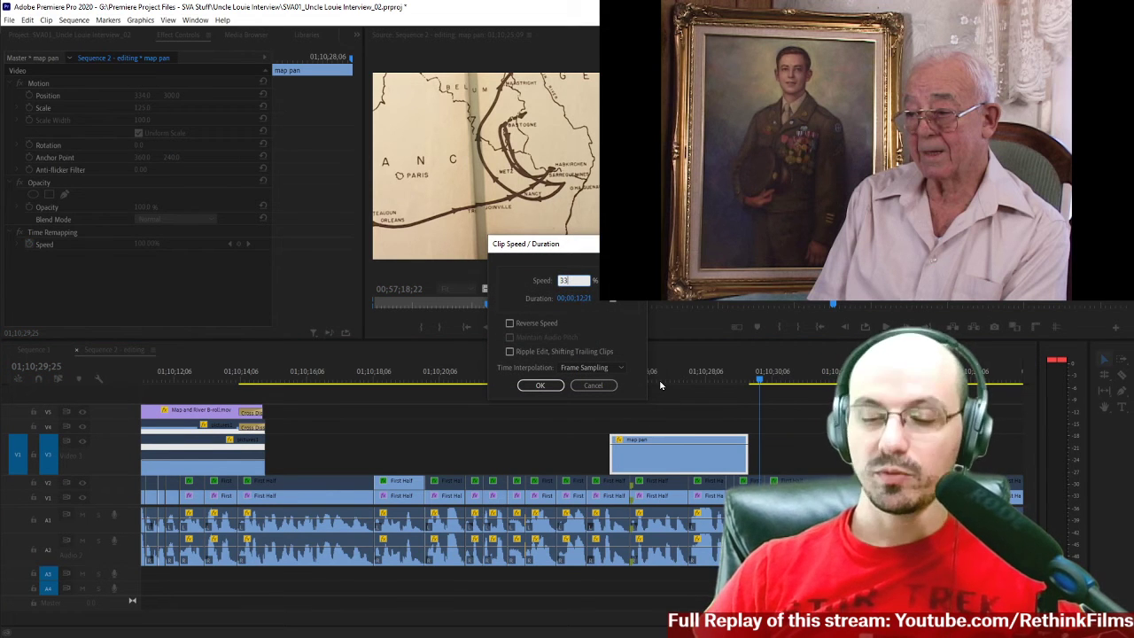
key("Return")
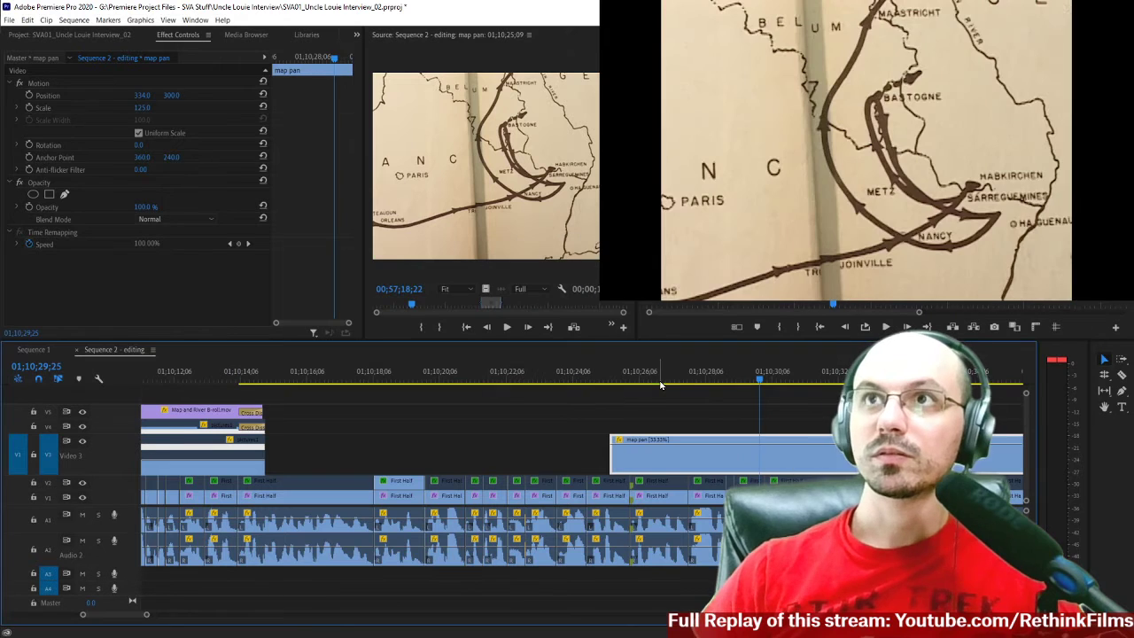
Move the slowed map pan clip earlier to start at 01;10;19;22 and play the section from about 01;10;19.
key("minus")
left_click_drag(697, 458, 605, 457)
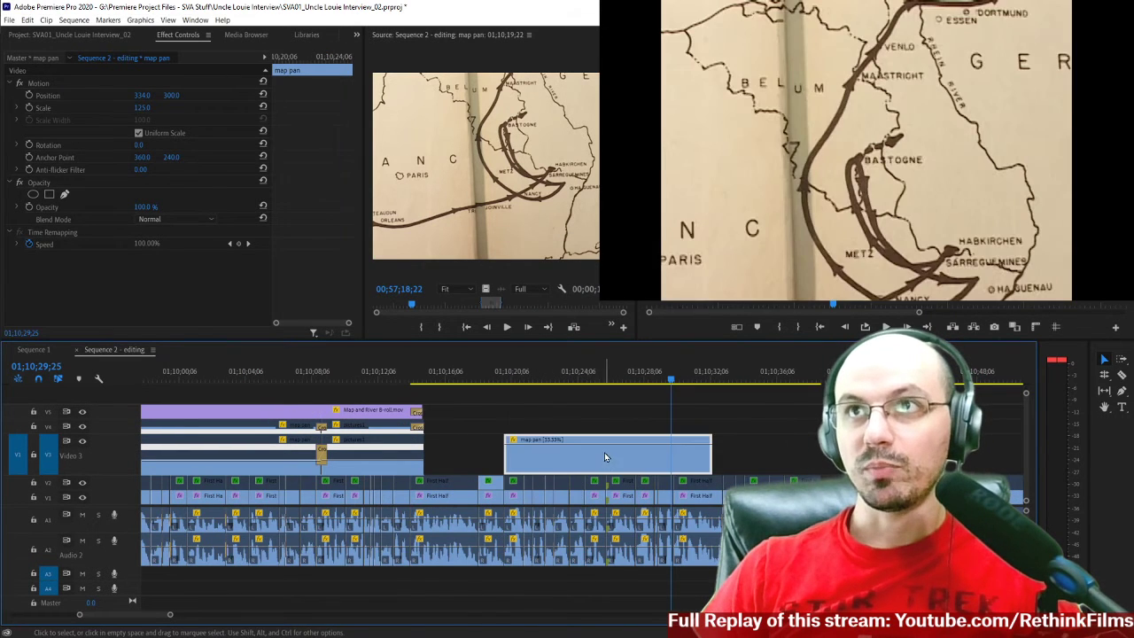
left_click(491, 379)
key("space")
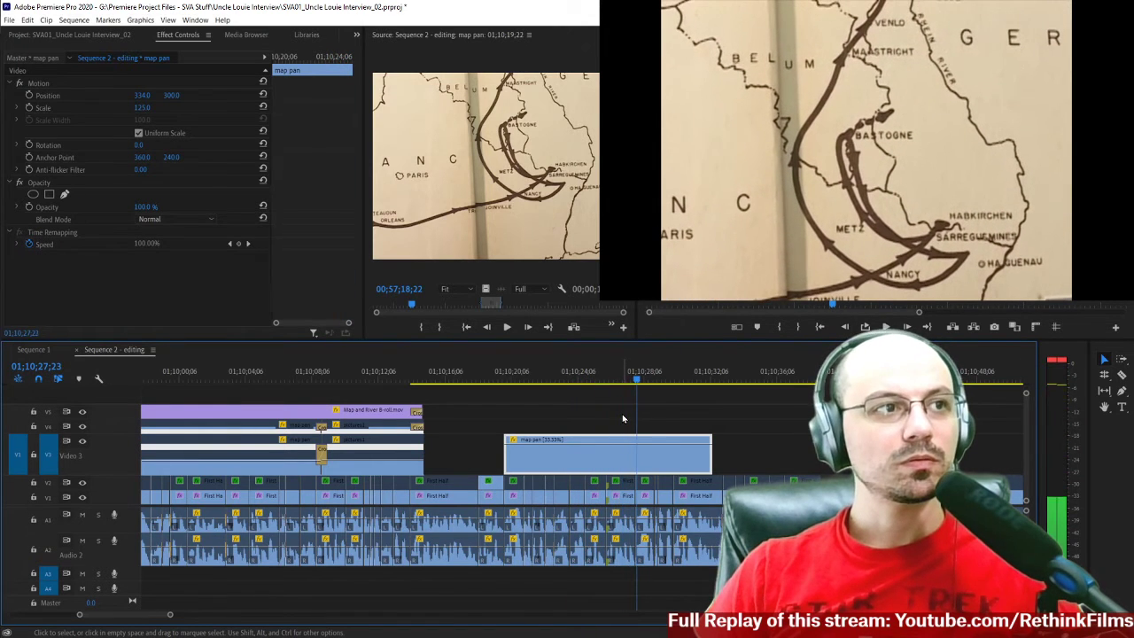
Change the speed of the map pan clip to 50%.
right_click(598, 453)
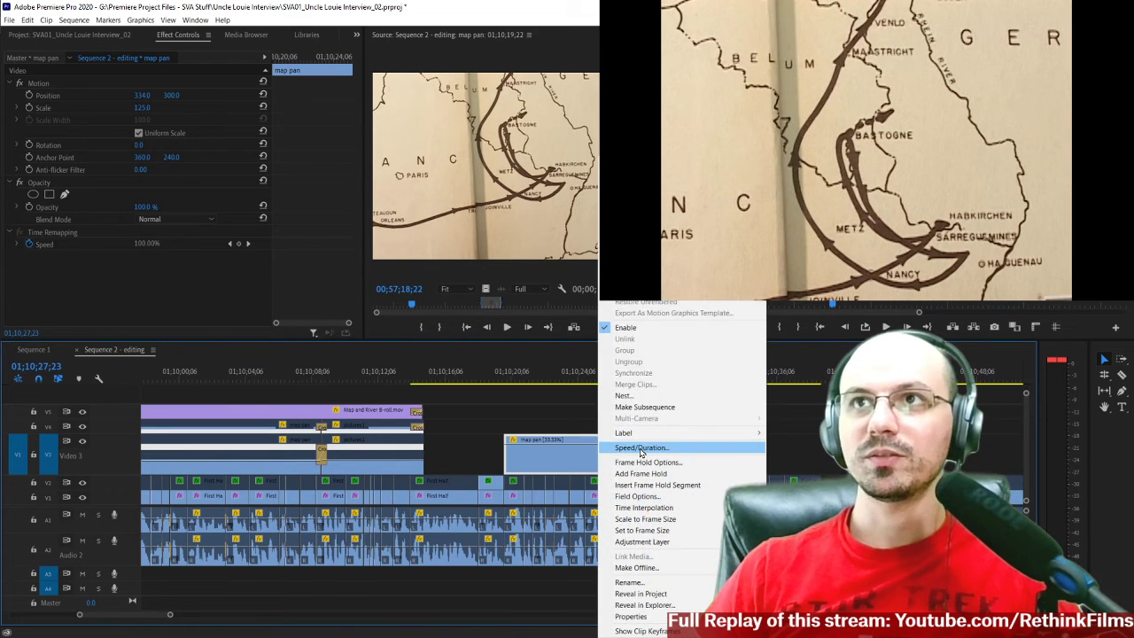
left_click(641, 449)
key("Return")
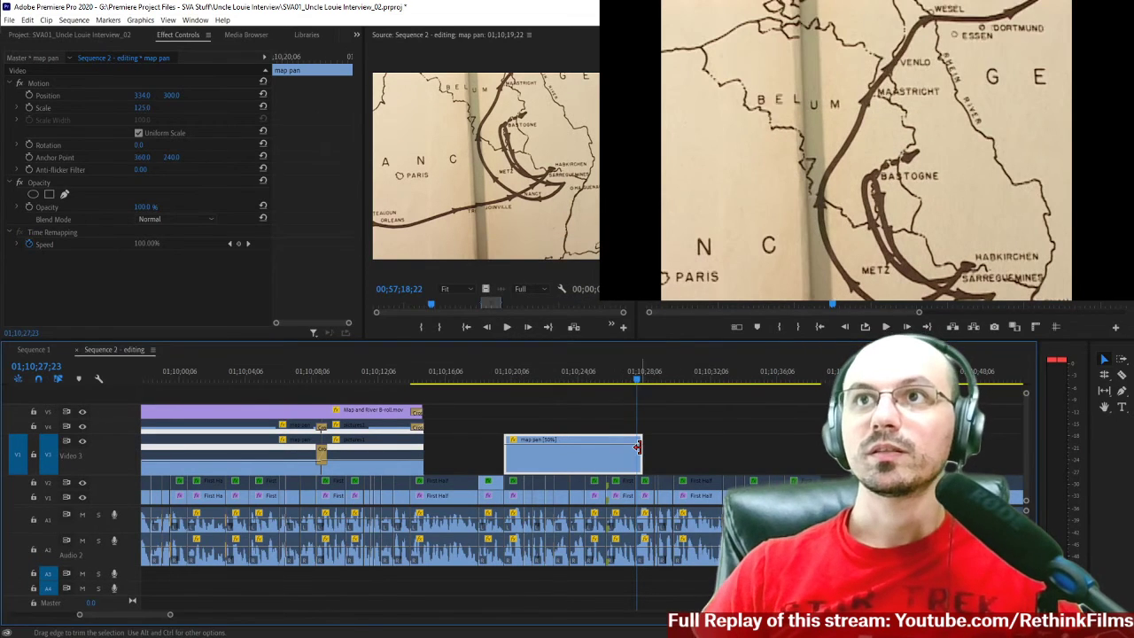
Shift the map pan clip to start at 01;10;22;07 and review the interview leading into it.
left_click_drag(581, 462, 622, 462)
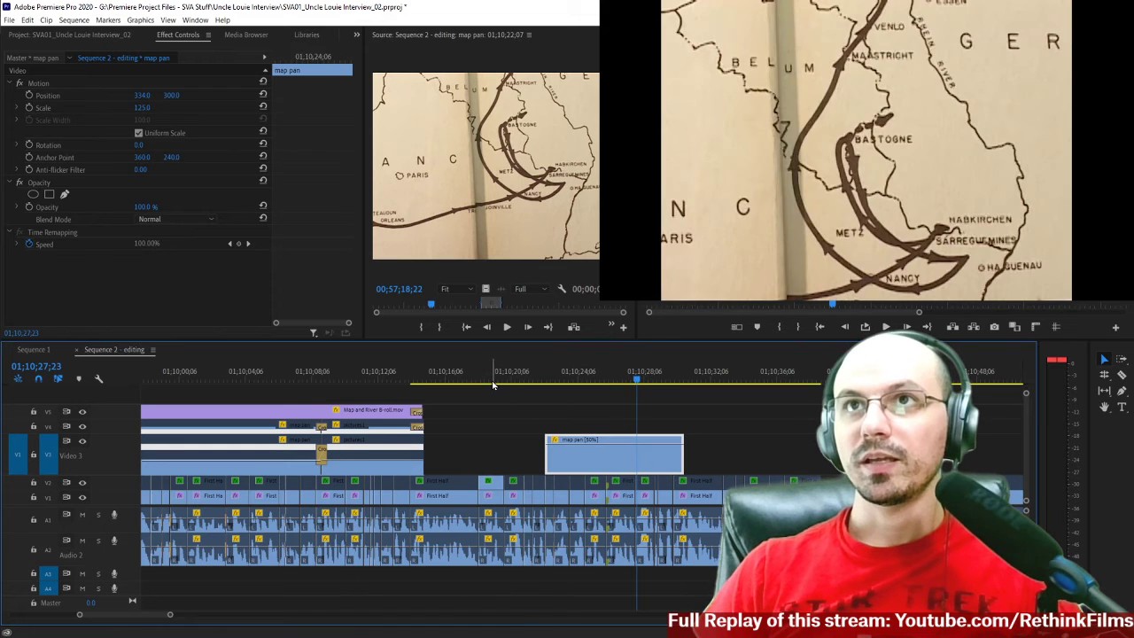
left_click(490, 384)
left_click_drag(497, 308, 454, 309)
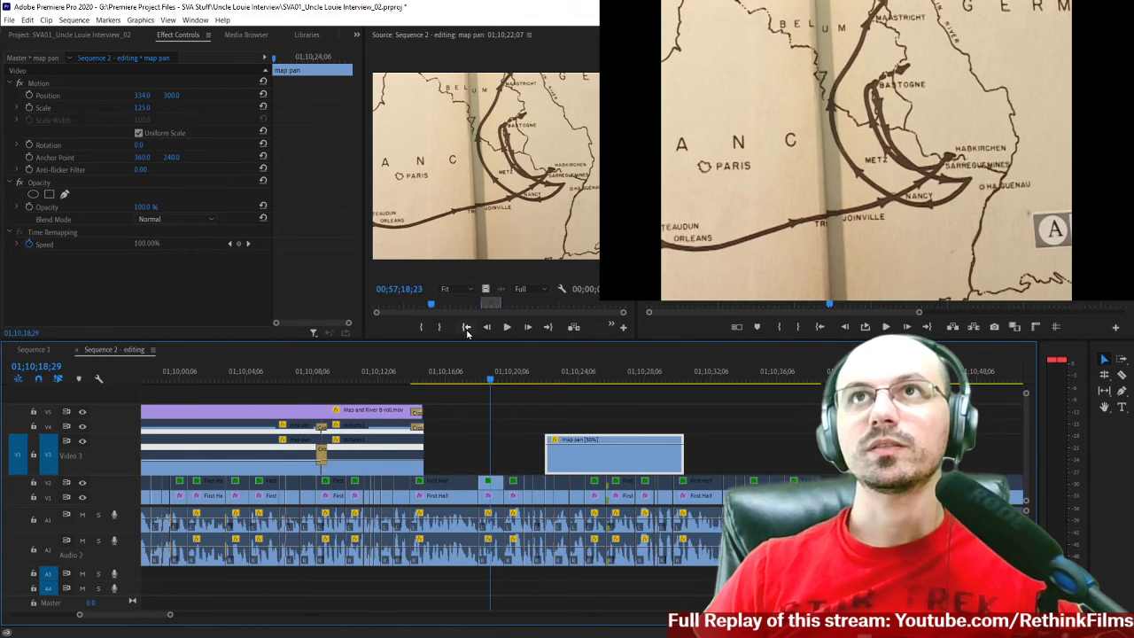
key("space")
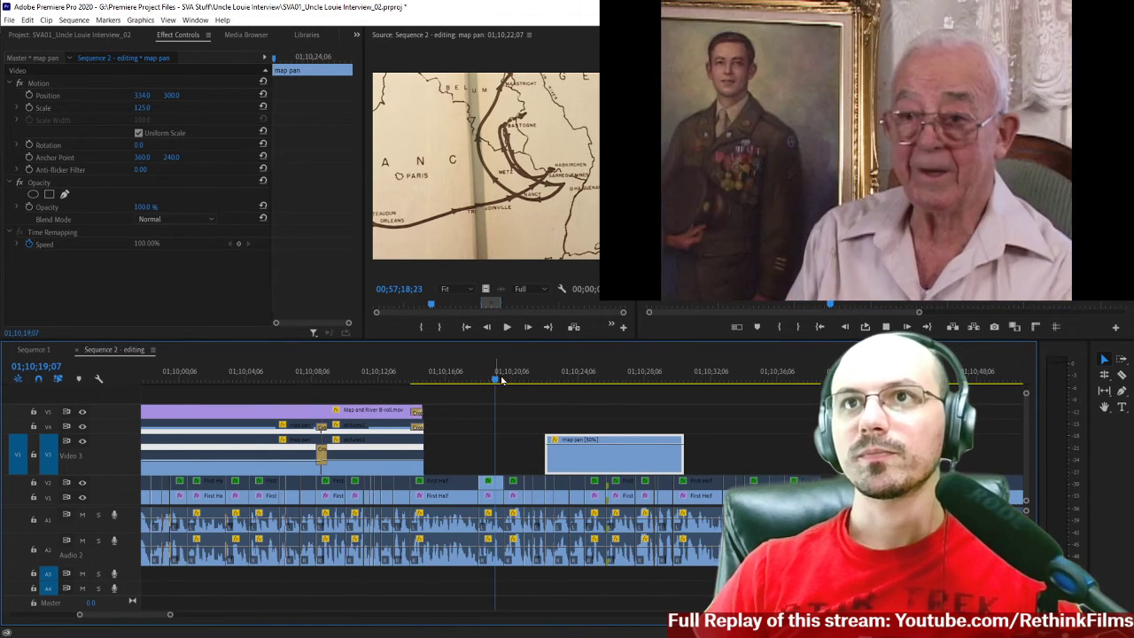
key("space")
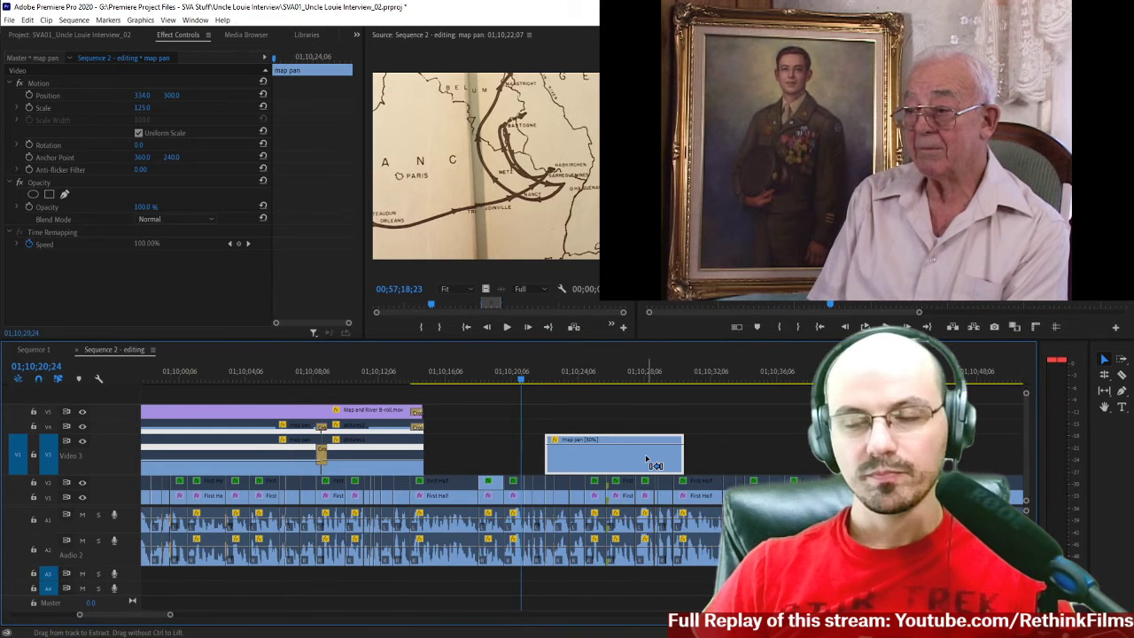
key("=")
key("space")
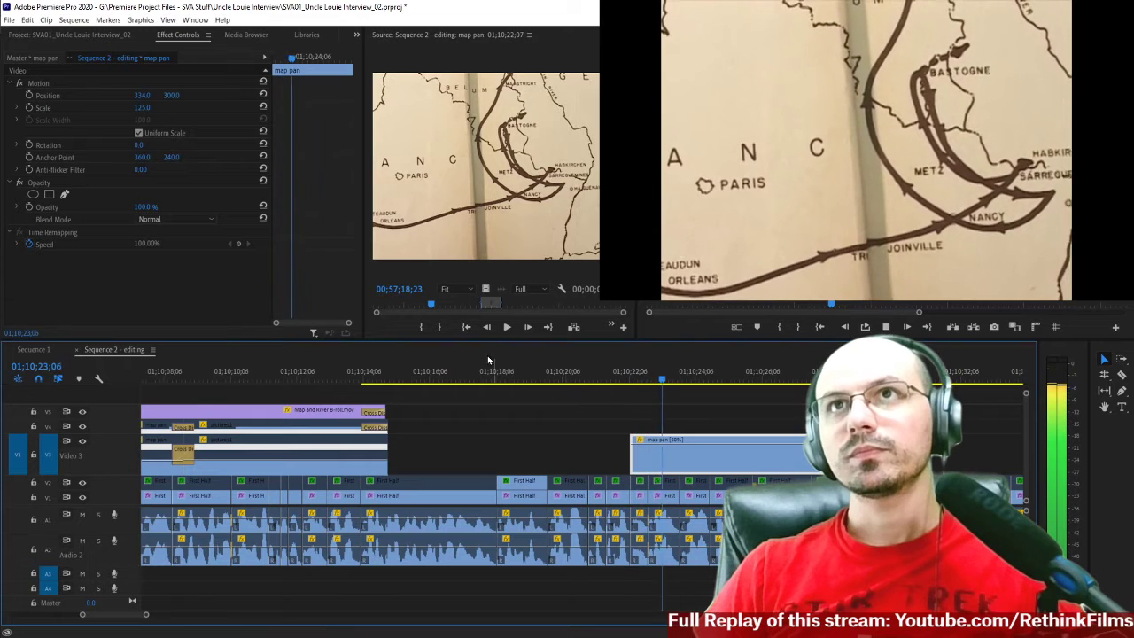
key("space")
Move the map pan clip to start at 01;10;23;21 and play the interview through past its end.
left_click_drag(672, 470, 768, 470)
key("space")
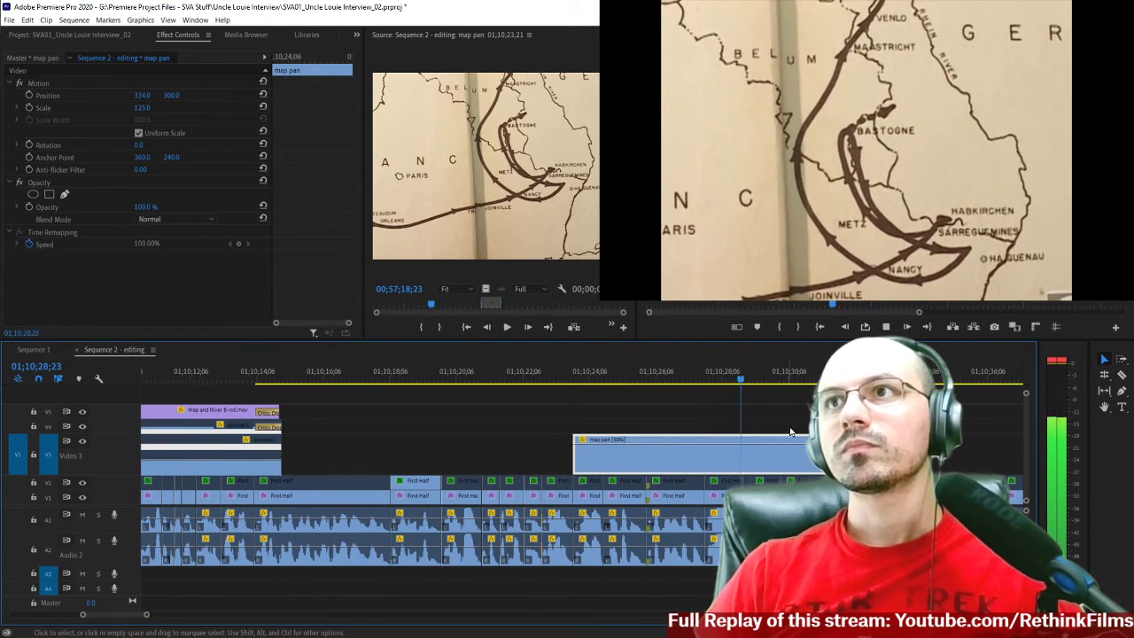
key("space")
key("space")
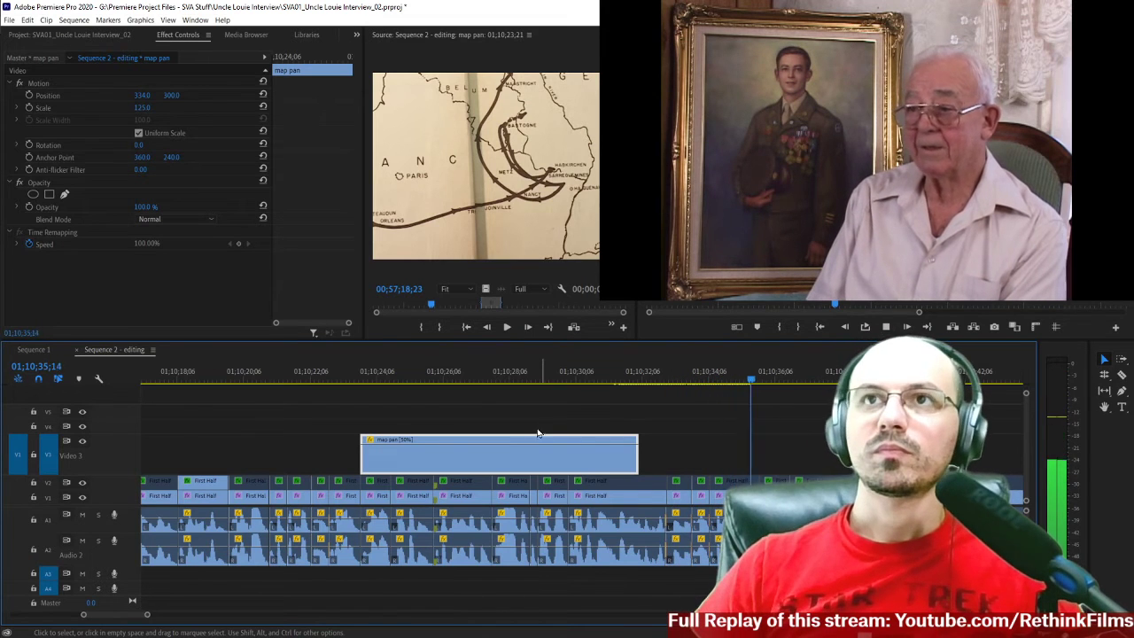
key("space")
scroll(431, 419, "up", 3)
scroll(431, 419, "up", 1)
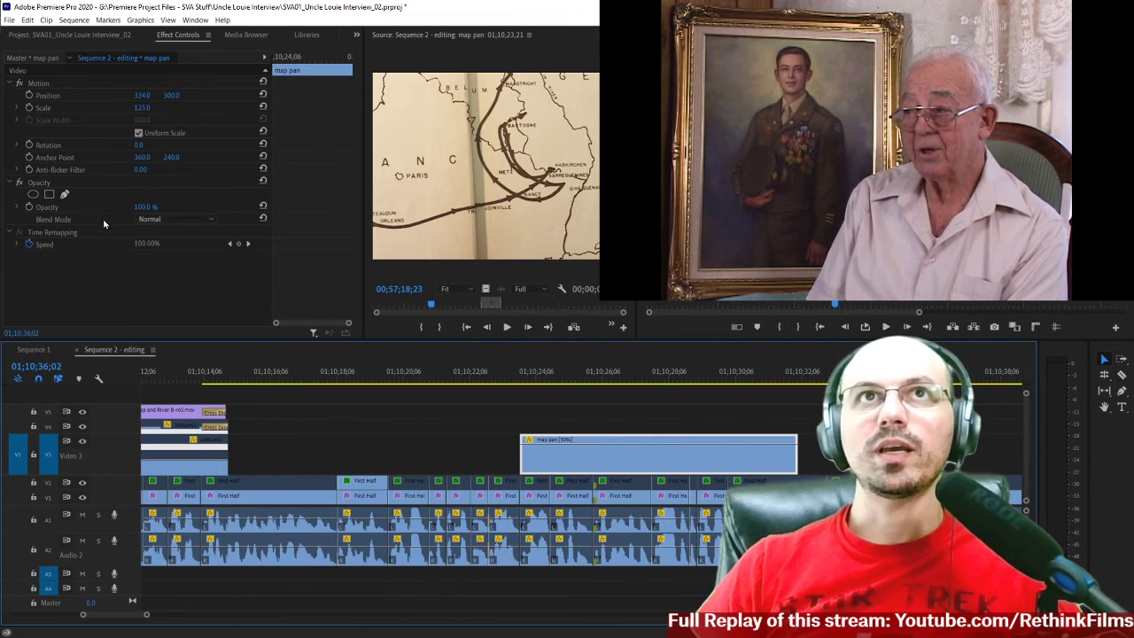
Open pictures1 from the Originally in Project bin as the source and find its soldier photos around 00;59;13;21.
left_click(39, 33)
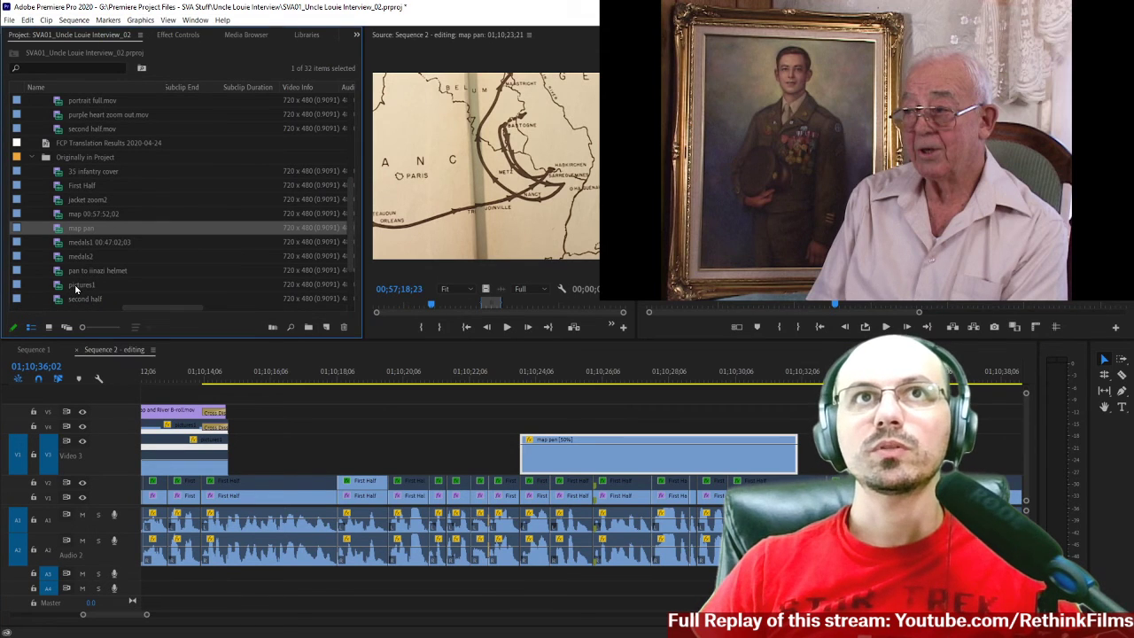
double_click(78, 285)
left_click_drag(557, 306, 524, 307)
key("Right")
key("Right")
key("Right")
key("Right")
key("Right")
key("Right")
key("Right")
key("Right")
key("Right")
key("Right")
key("Right")
key("Right")
key("Right")
key("Right")
key("Right")
key("Right")
key("Right")
key("Right")
key("Right")
key("Right")
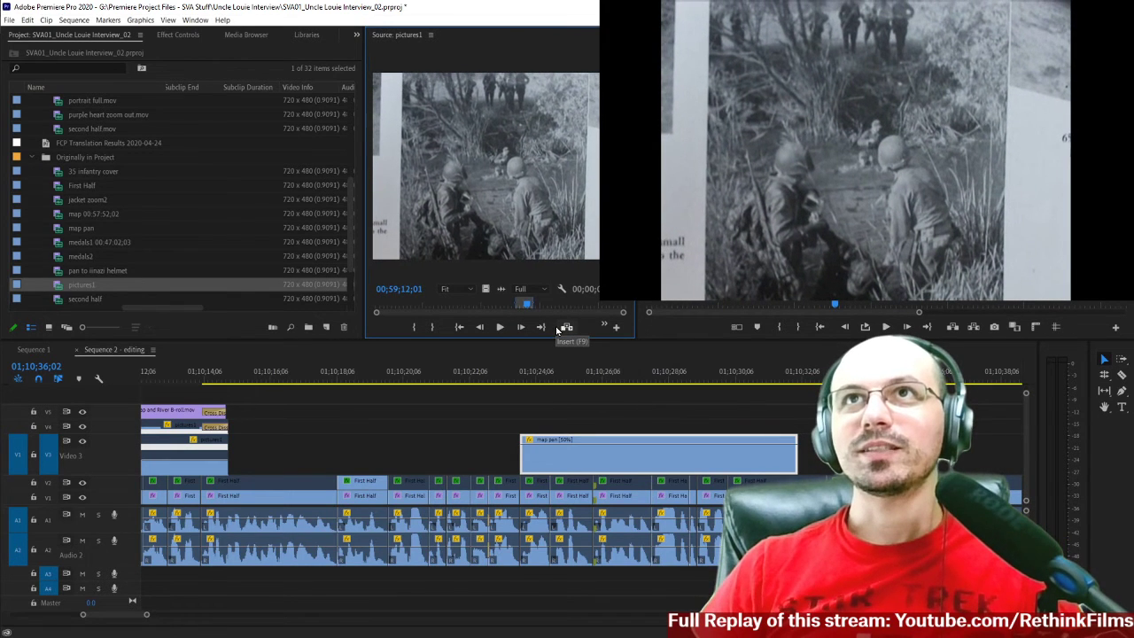
key("Right")
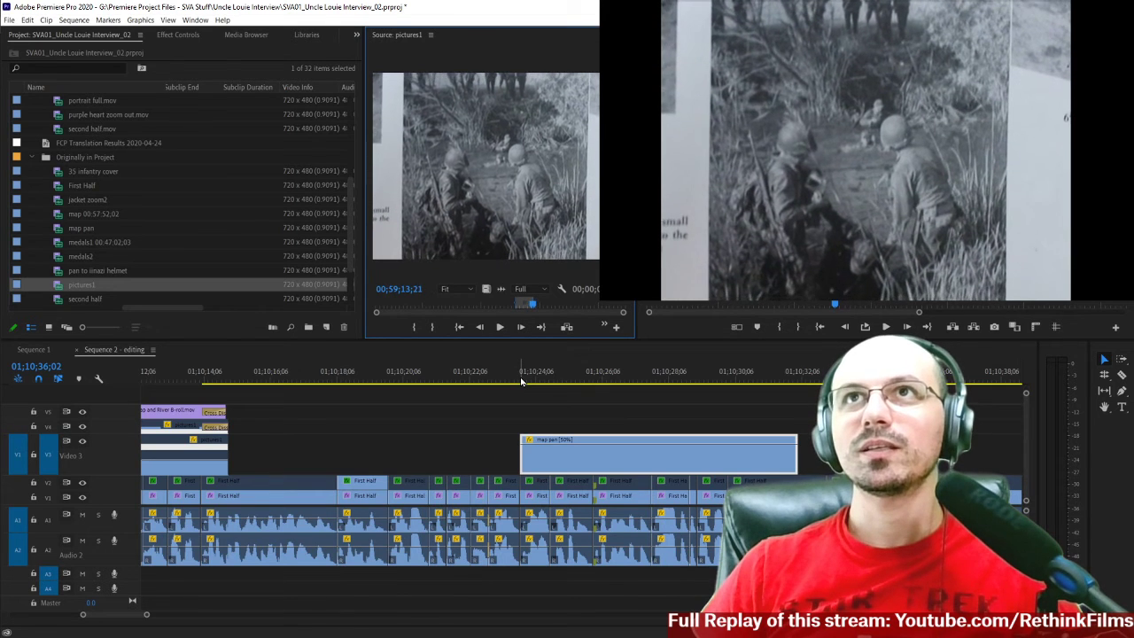
Mark an In point where the photo of the two standing soldiers begins in pictures1.
key("space")
key("Left")
key("Left")
key("Left")
key("Left")
key("Left")
key("Left")
key("Left")
key("Right")
key("Right")
Play the photo of the two standing soldiers and mark an Out point at 00;59;15;26.
key("space")
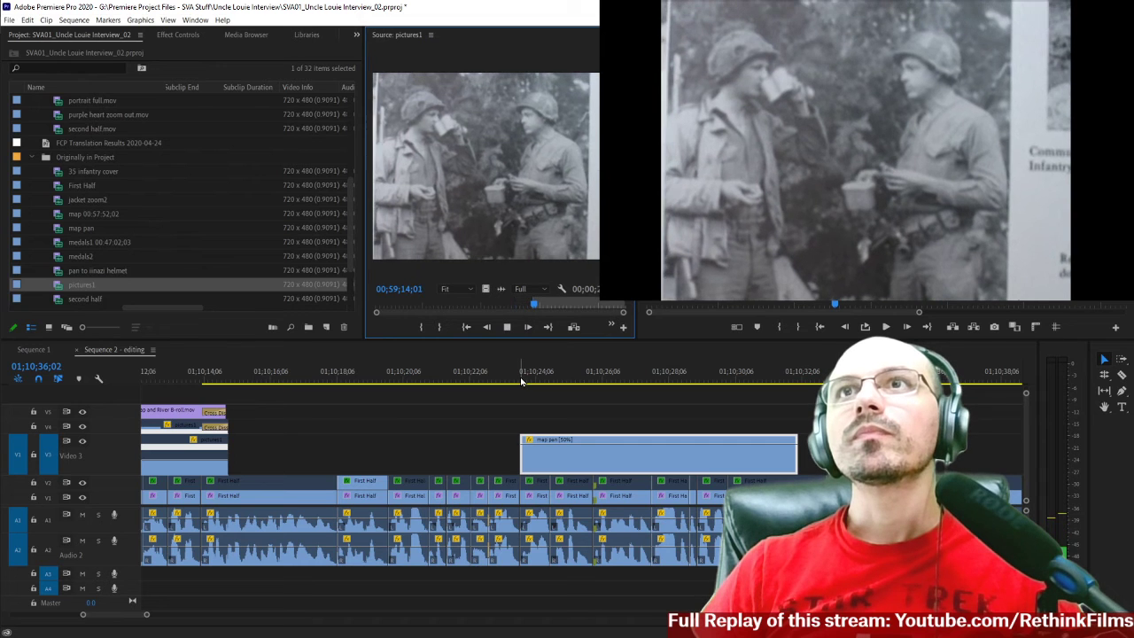
key("space")
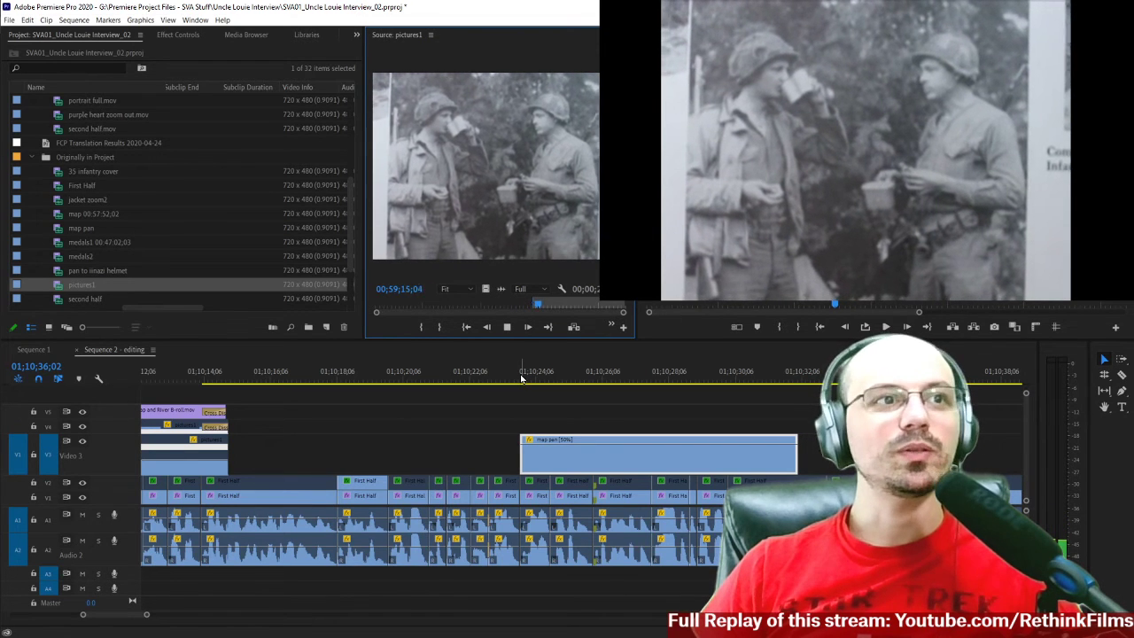
key("space")
key("shift+Left")
key("shift+Left")
key("shift+Left")
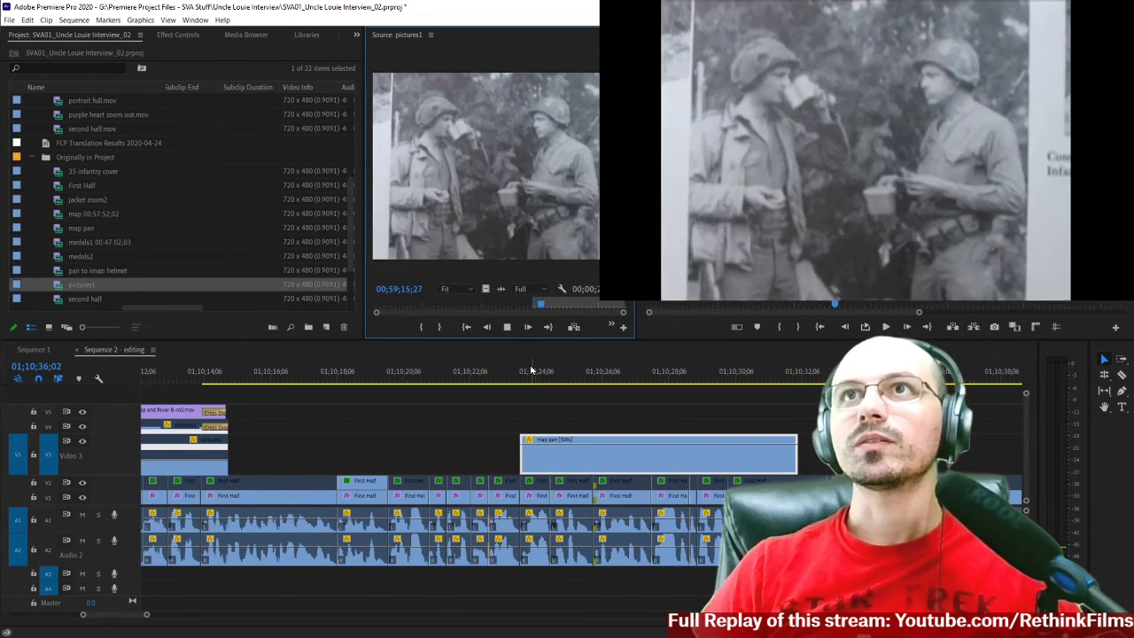
key("Right")
key("Right")
key("Right")
key("Left")
key("Left")
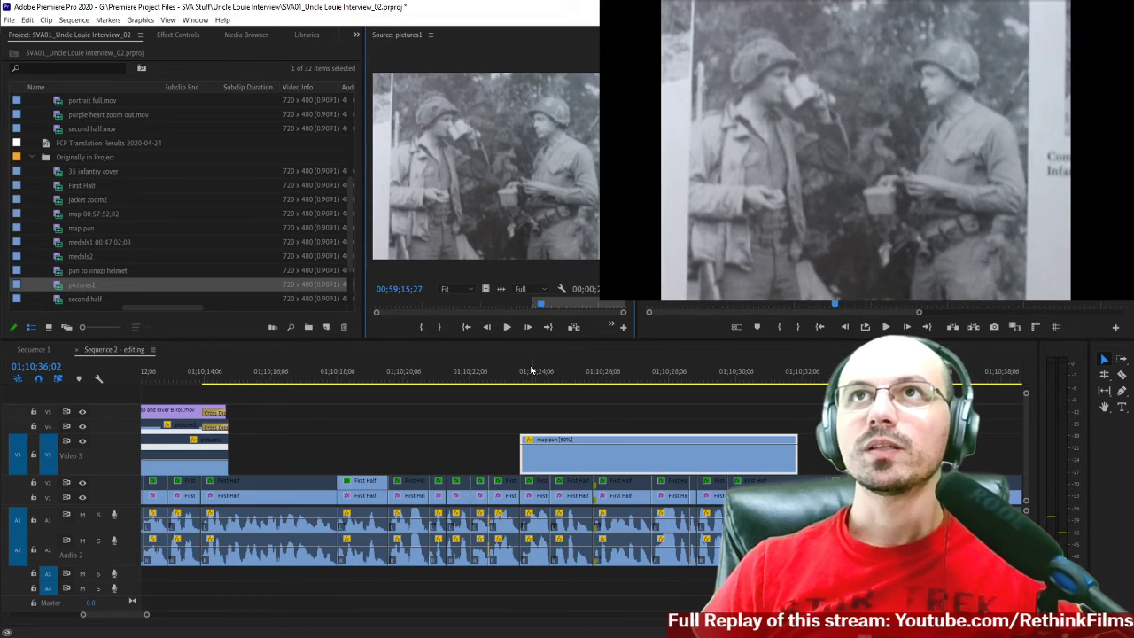
Place the marked pictures1 range, video only, on Video 3 ahead of the map pan clip and review the lead-in.
left_click_drag(483, 290, 396, 459)
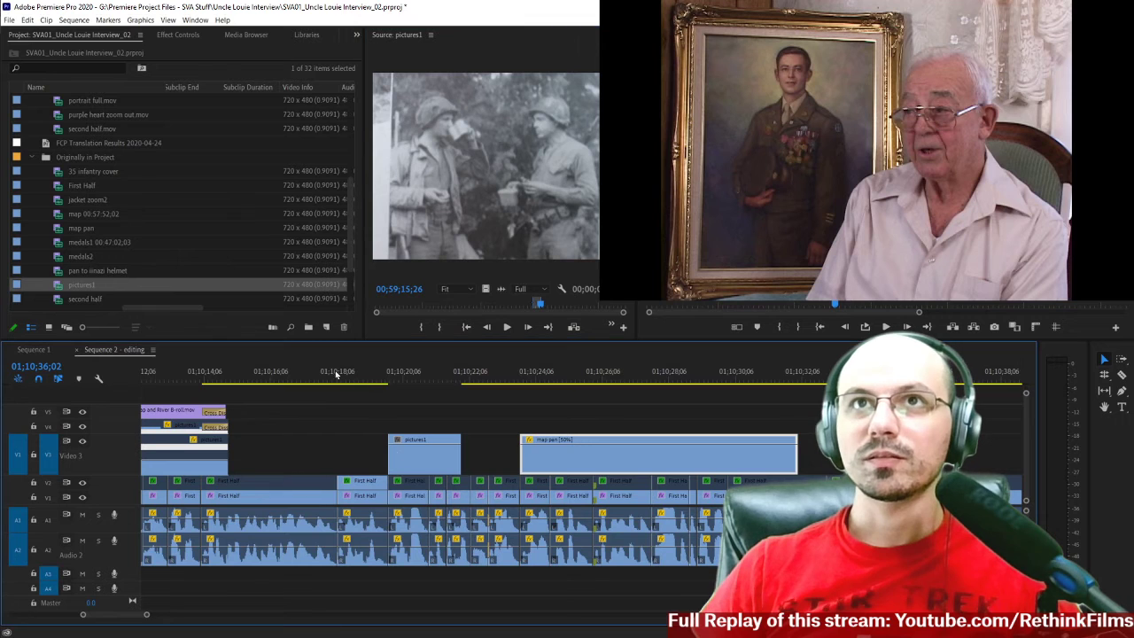
key("space")
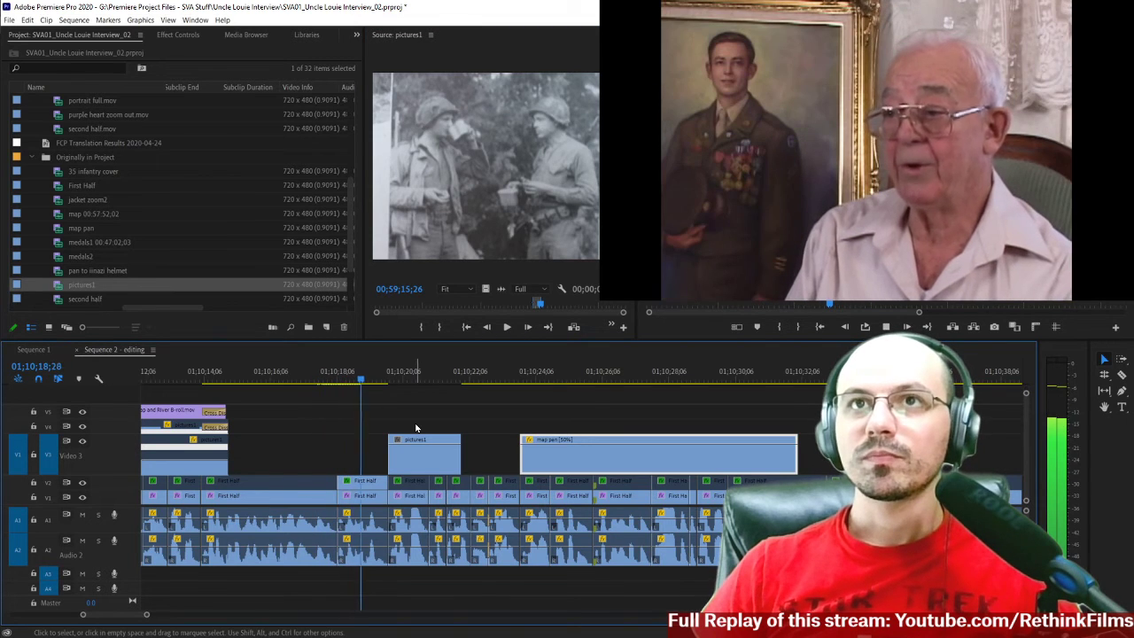
key("space")
Move the pictures1 clip on Video 3 earlier so that it starts at 01;10;19;05.
left_click(357, 381)
key("space")
key("space")
left_click(414, 460)
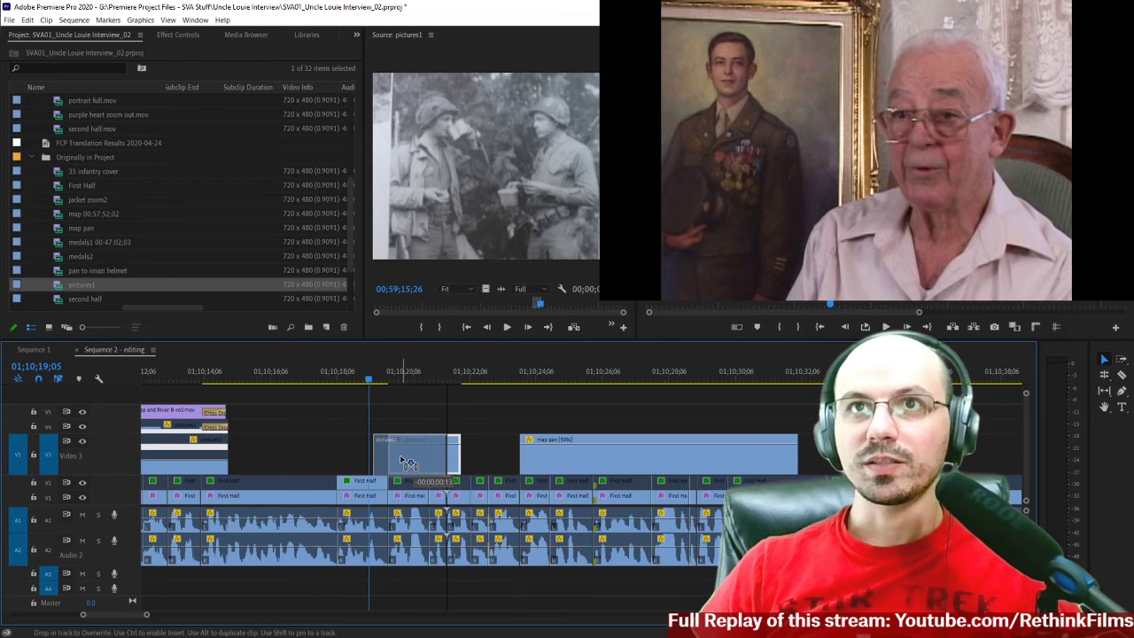
left_click_drag(403, 462, 388, 460)
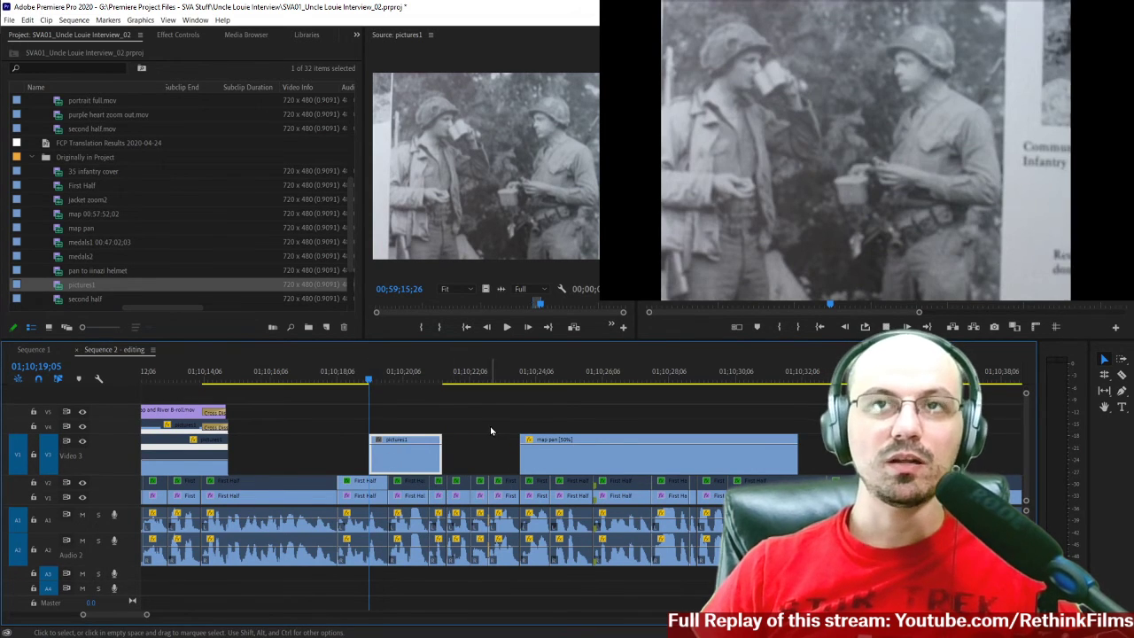
Review the pictures1 and map pan section and slow the pictures1 clip on Video 3 to 50% speed.
key("space")
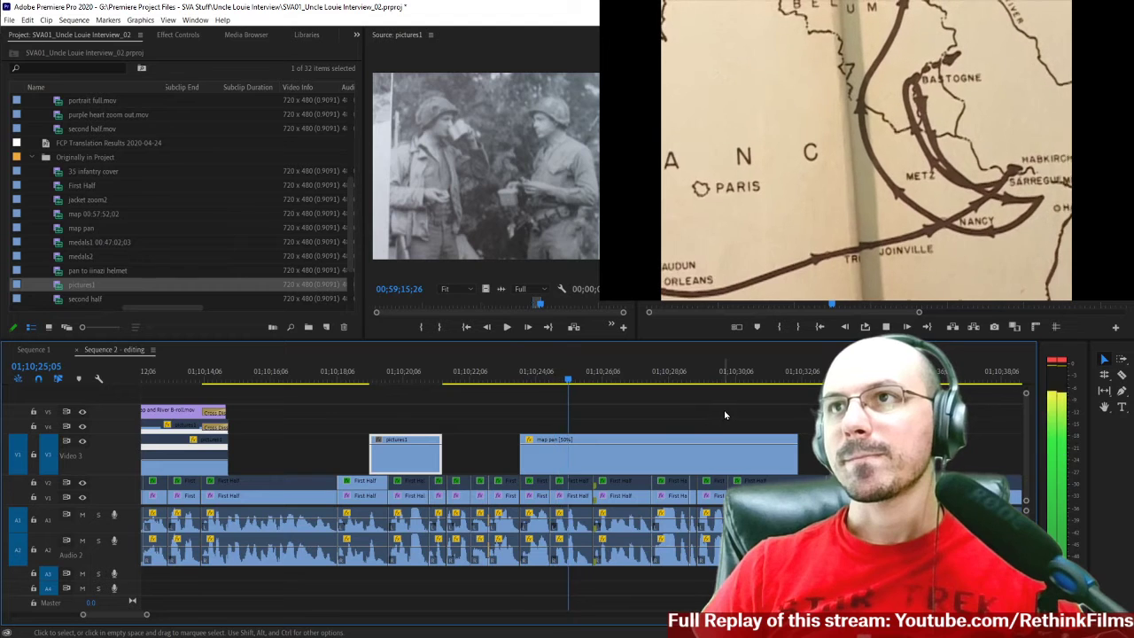
scroll(723, 415, "down", 3)
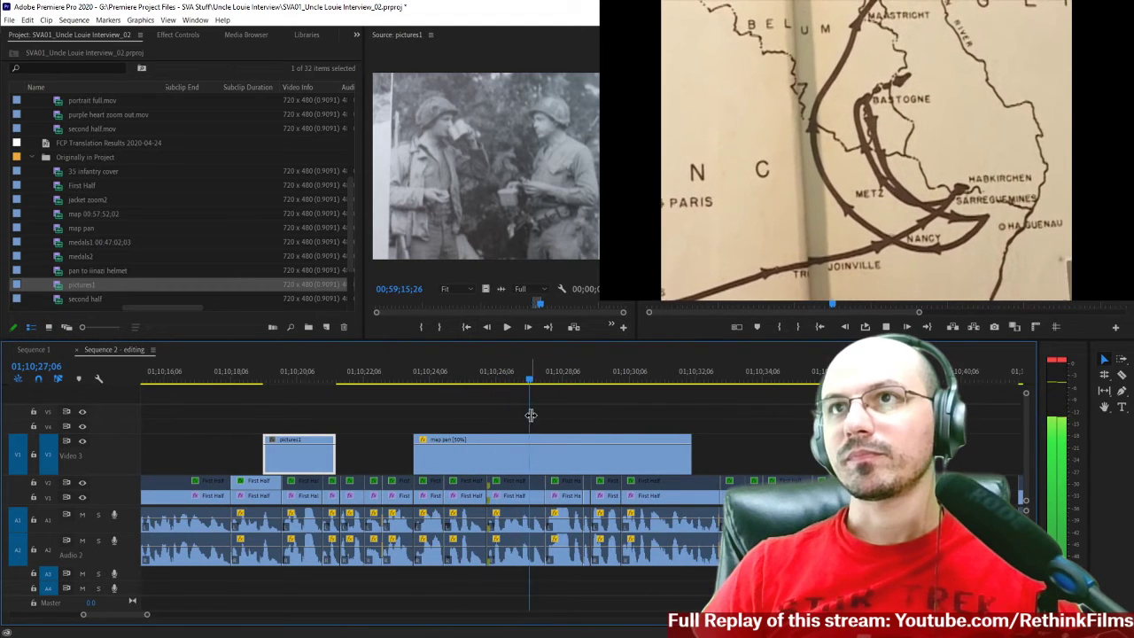
key("space")
left_click(394, 375)
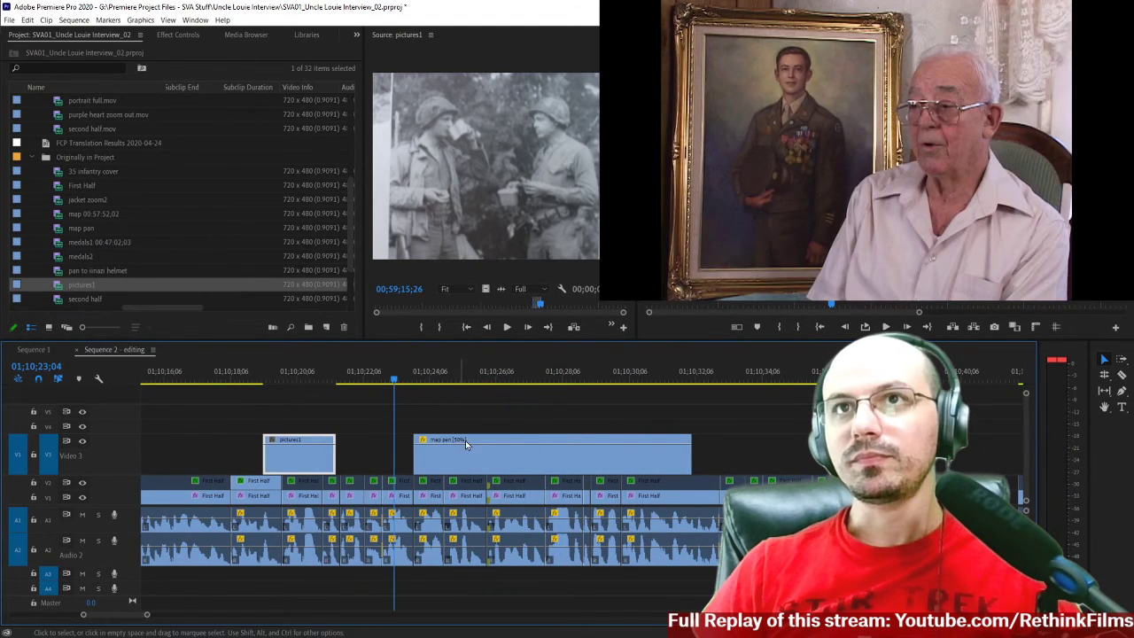
scroll(314, 438, "down", 1)
right_click(286, 465)
left_click(309, 454)
type("5")
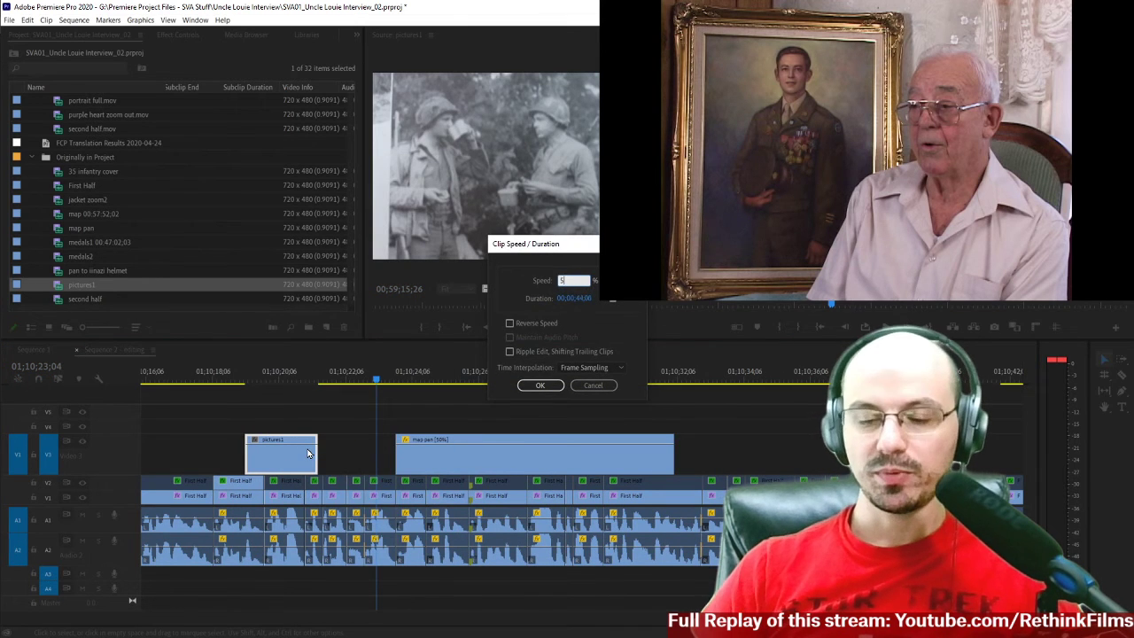
type("0")
key("Return")
Move the map pan clip against the end of pictures1 and add a 15-frame Cross Dissolve at their cut.
left_click_drag(424, 462, 419, 463)
left_click(394, 458)
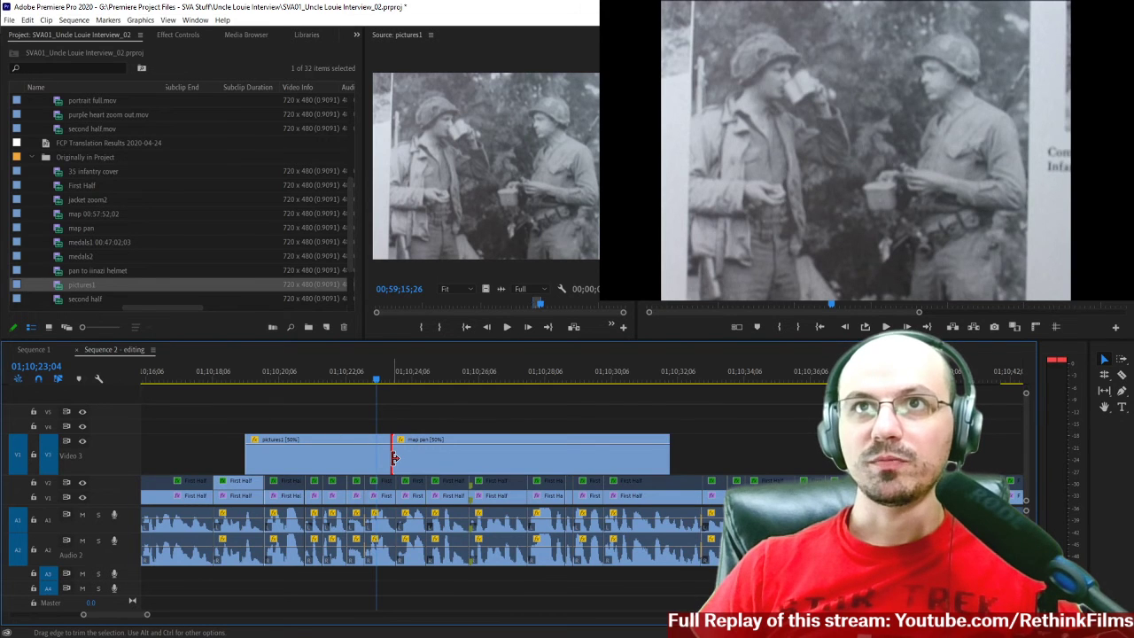
right_click(382, 458)
left_click(448, 524)
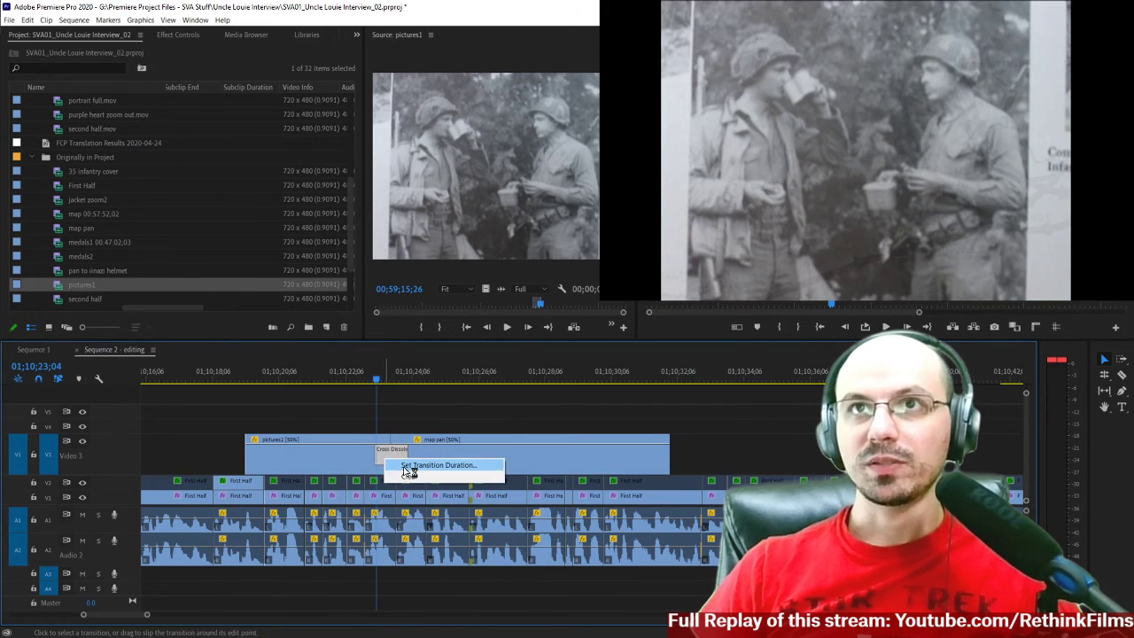
left_click(409, 468)
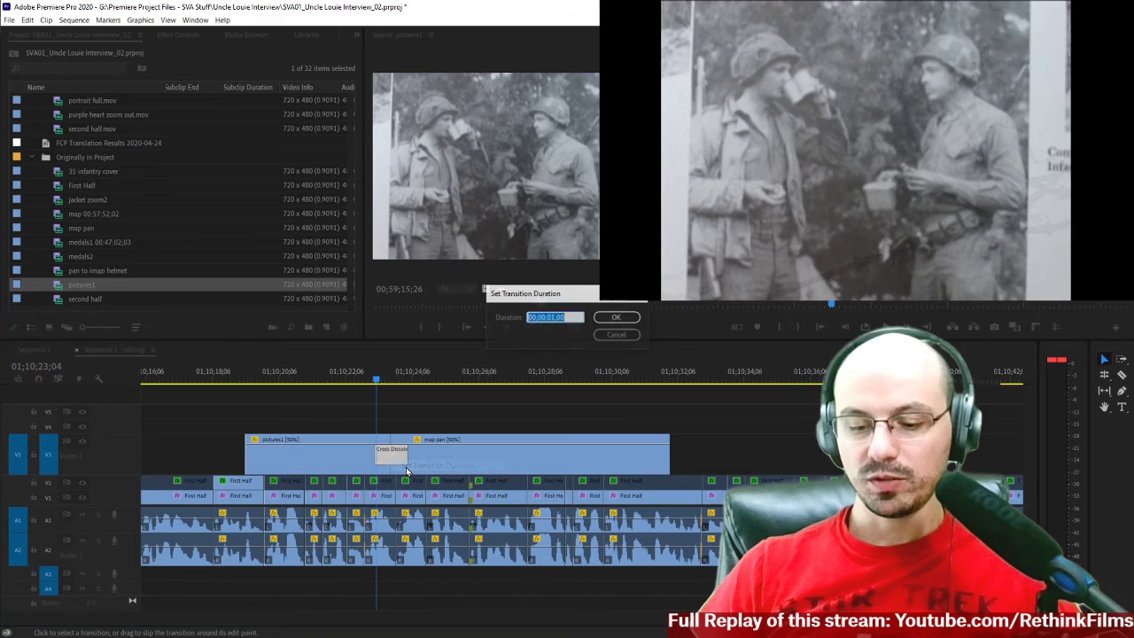
type("15")
key("Return")
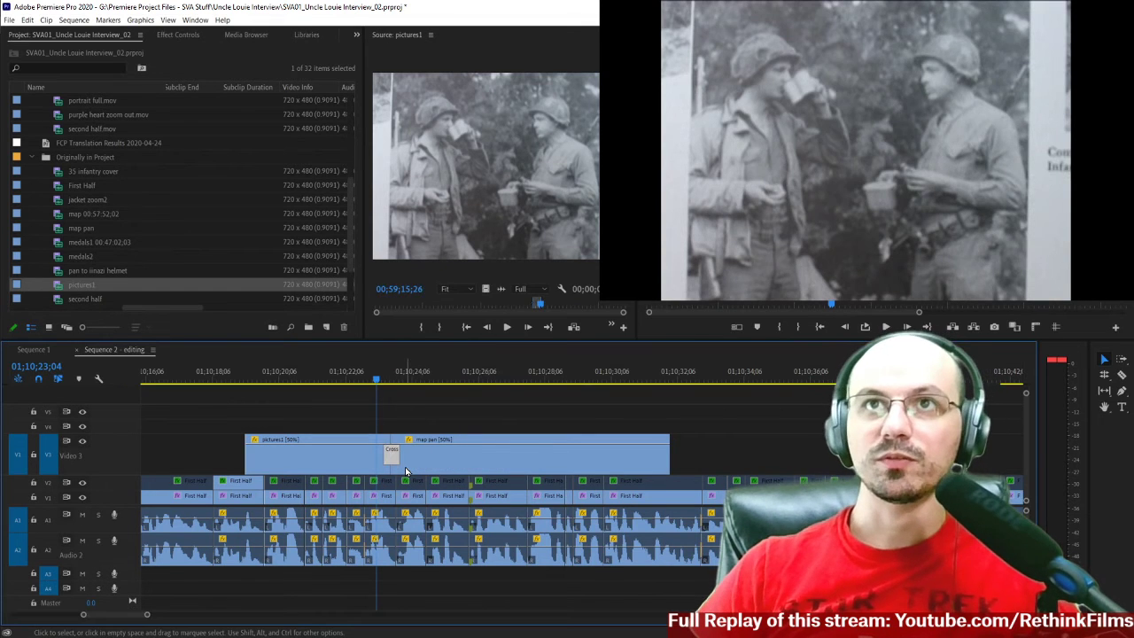
Add a Cross Dissolve at the start of pictures1 on Video 3 and shorten it to 17 frames.
scroll(255, 425, "up", 1)
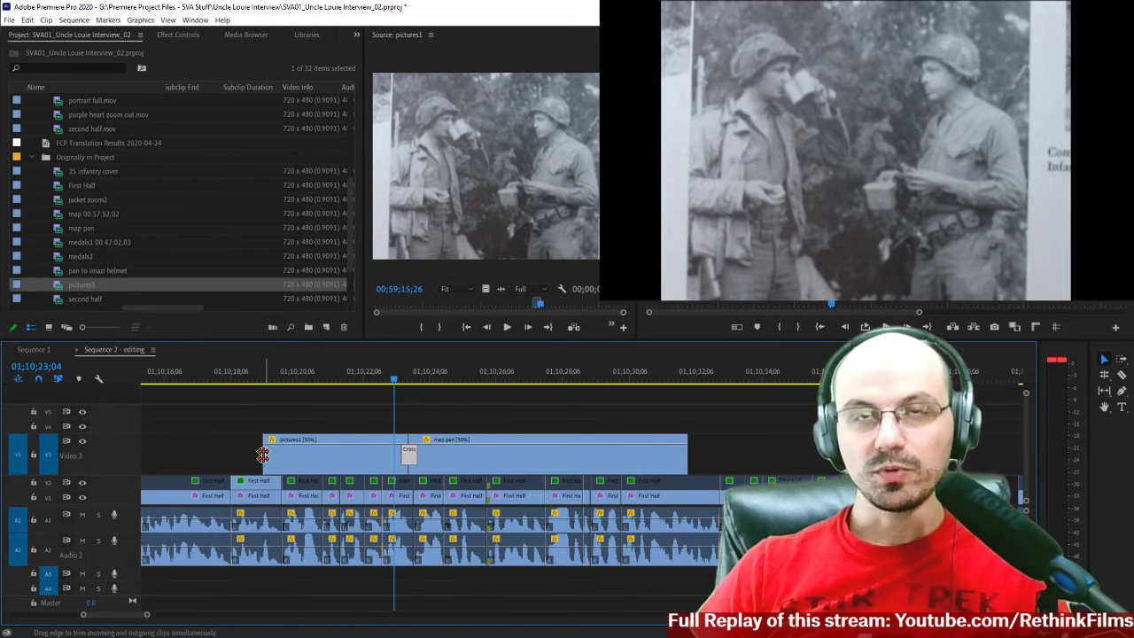
scroll(263, 454, "up", 2)
scroll(325, 457, "up", 1)
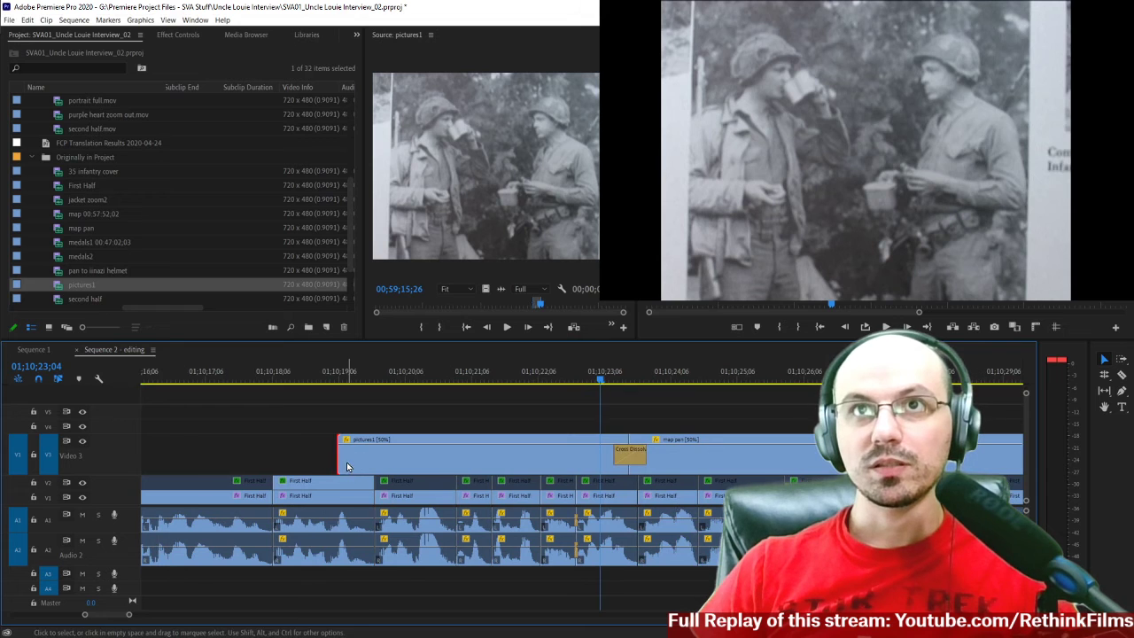
right_click(346, 459)
left_click(403, 528)
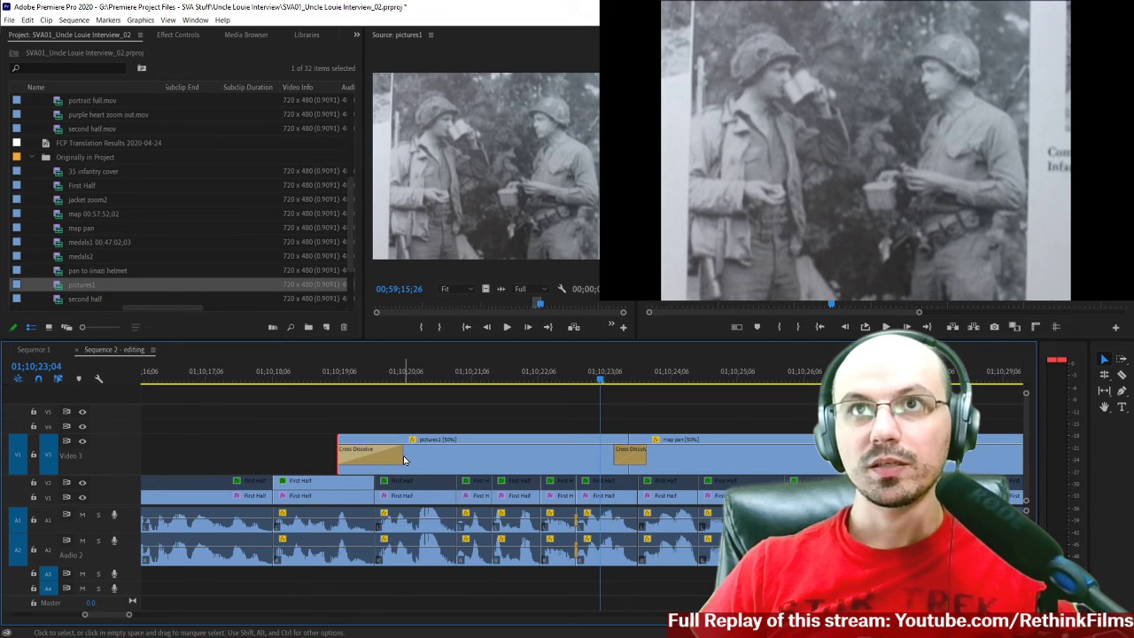
left_click_drag(397, 454, 369, 456)
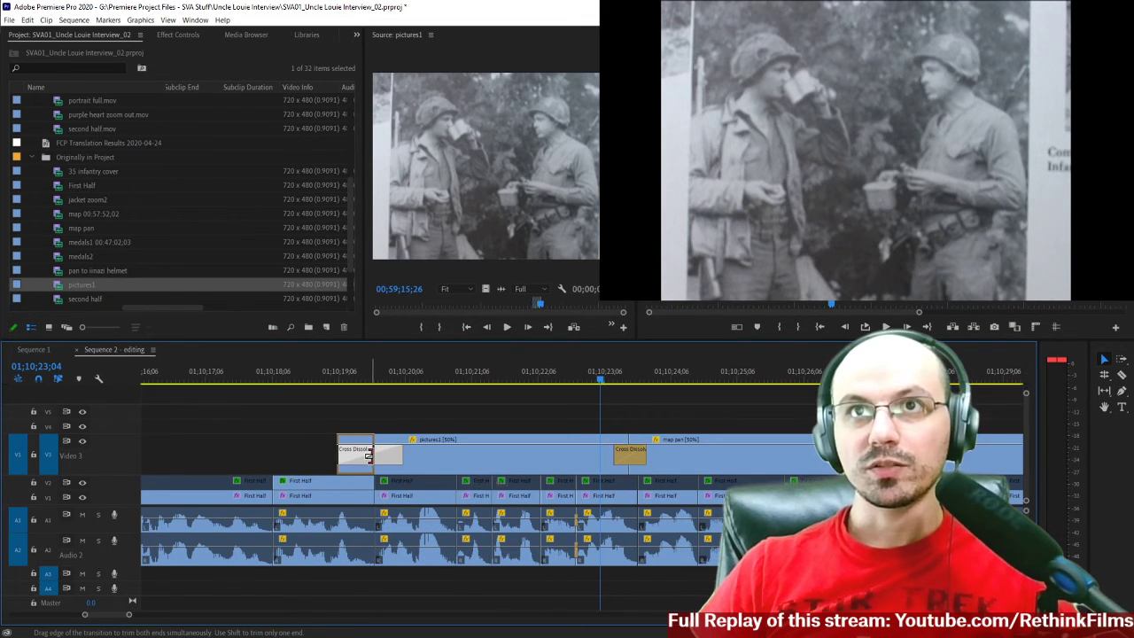
scroll(355, 459, "up", 1)
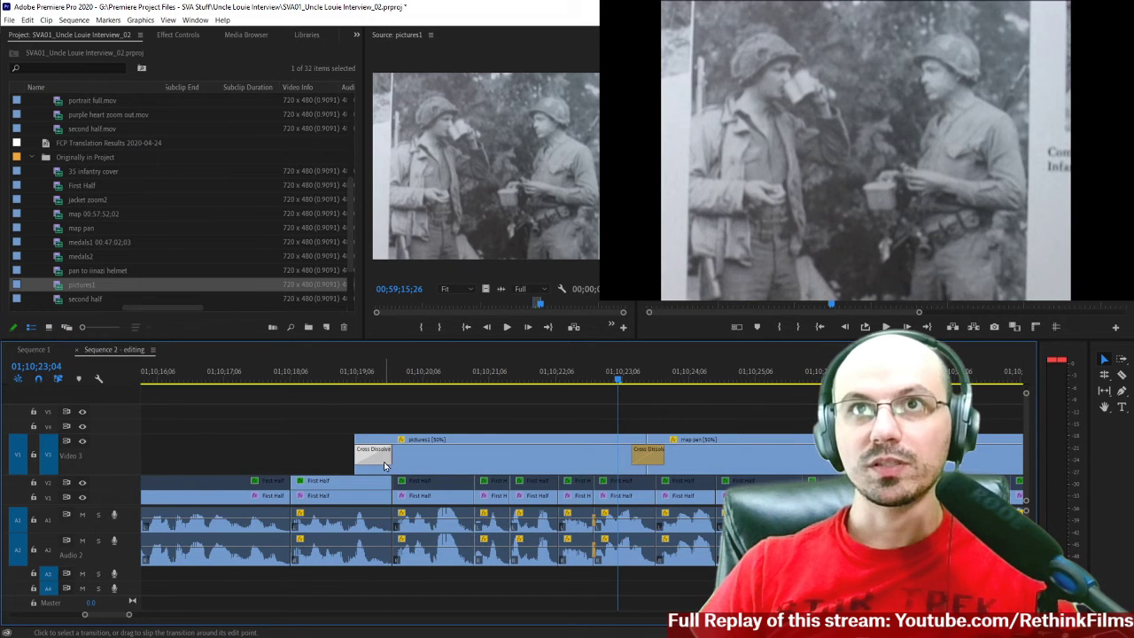
right_click(375, 463)
left_click(396, 470)
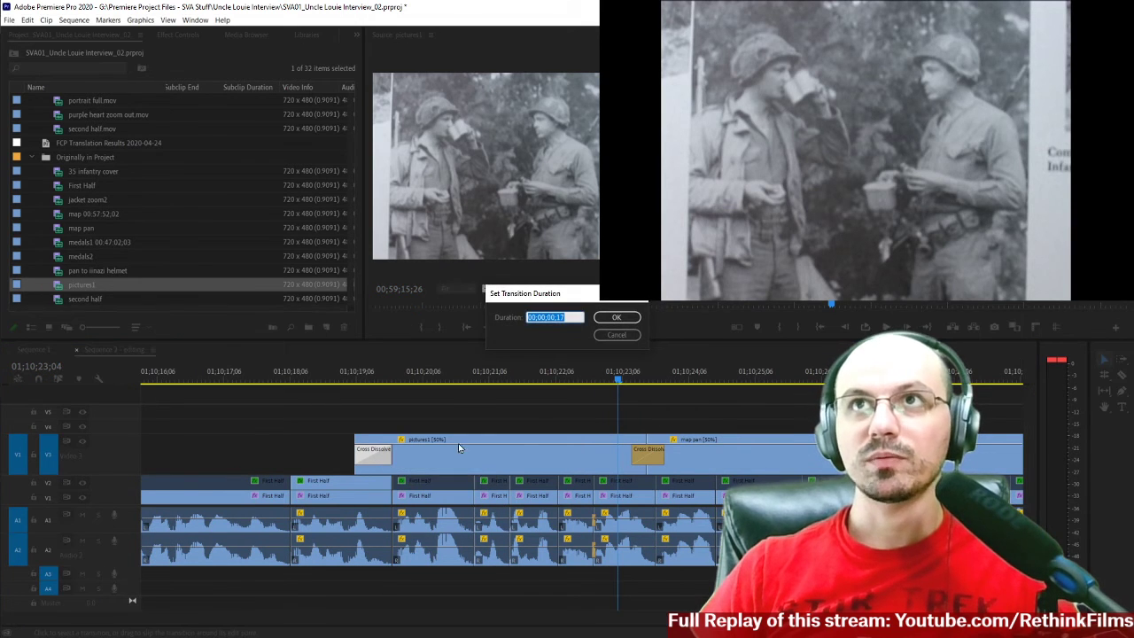
left_click(628, 338)
Play the sequence from just before pictures1 into the map pan clip to check both dissolves.
left_click(321, 379)
key("space")
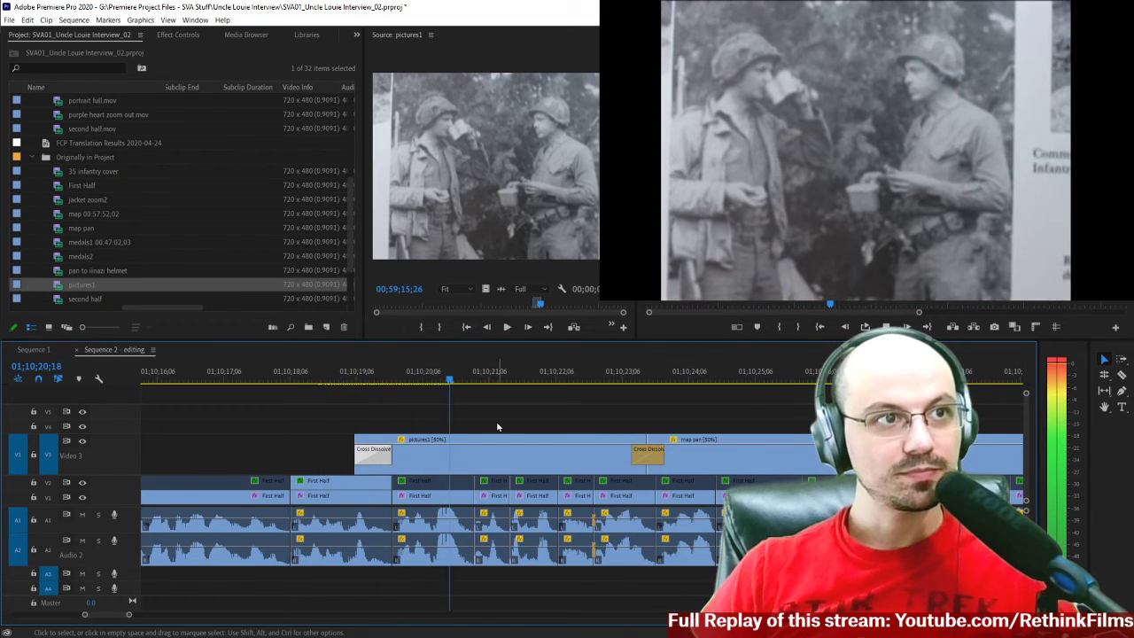
key("minus")
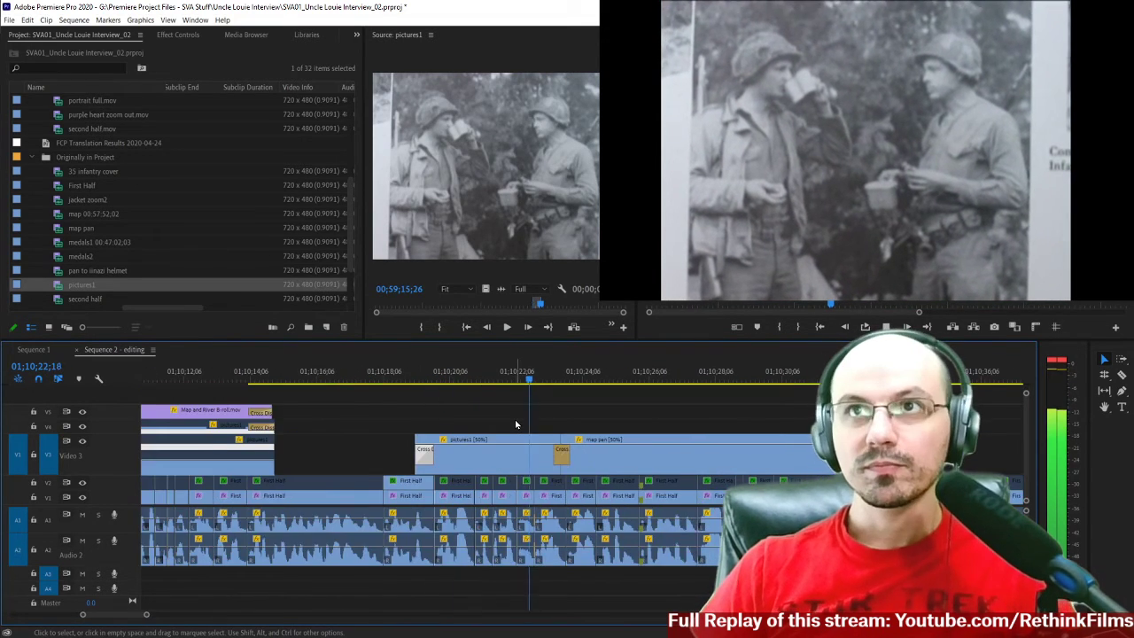
scroll(517, 425, "down", 2)
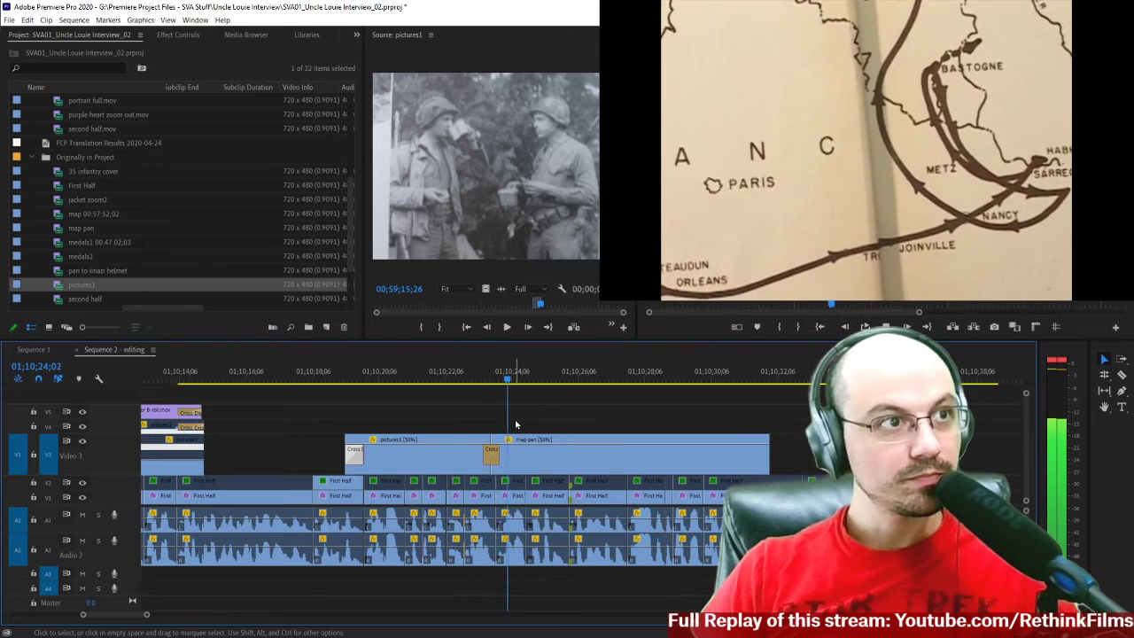
key("space")
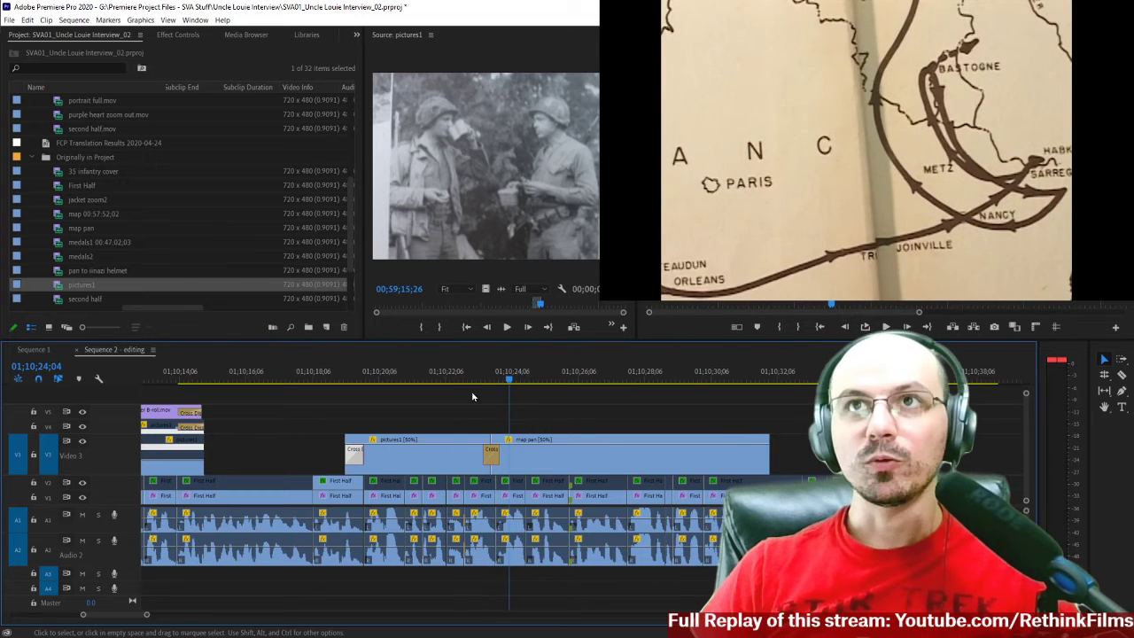
Replay the dissolve between pictures1 and map pan and step through it frame by frame to examine the blended images.
left_click(462, 381)
key("space")
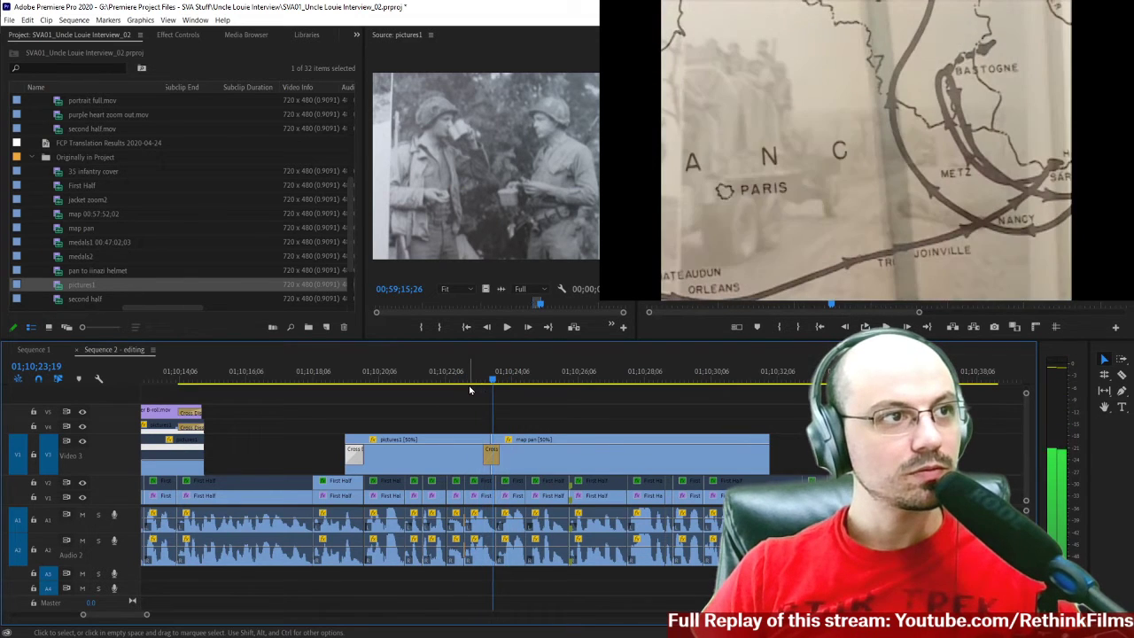
key("space")
key("Left")
key("Left")
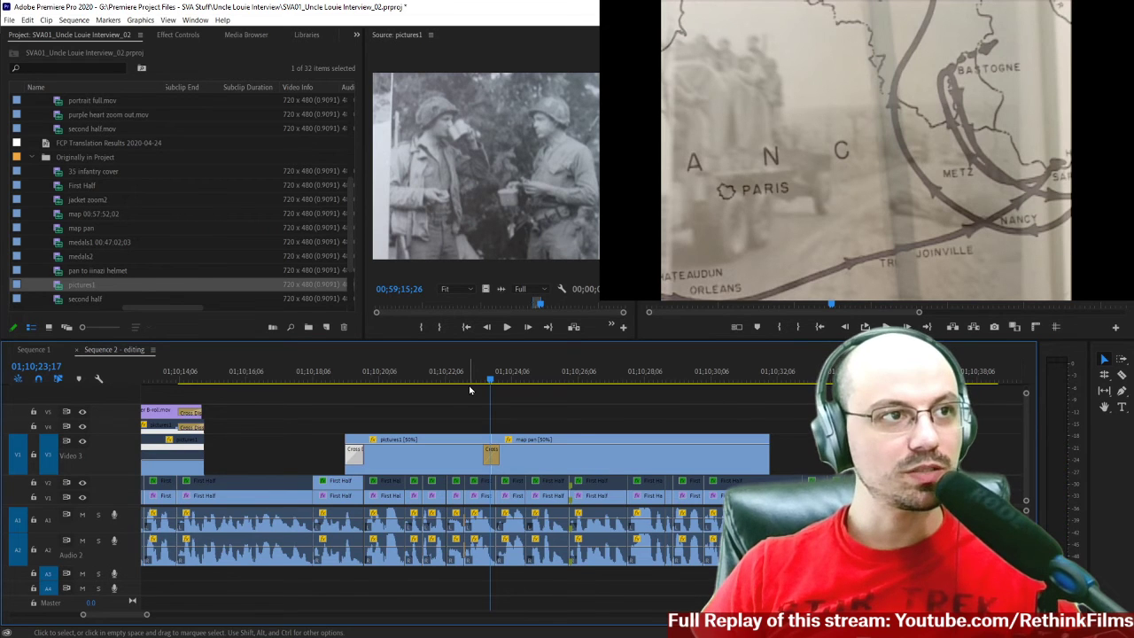
key("Right")
key("Right")
key("Right")
key("Right")
key("Right")
key("Right")
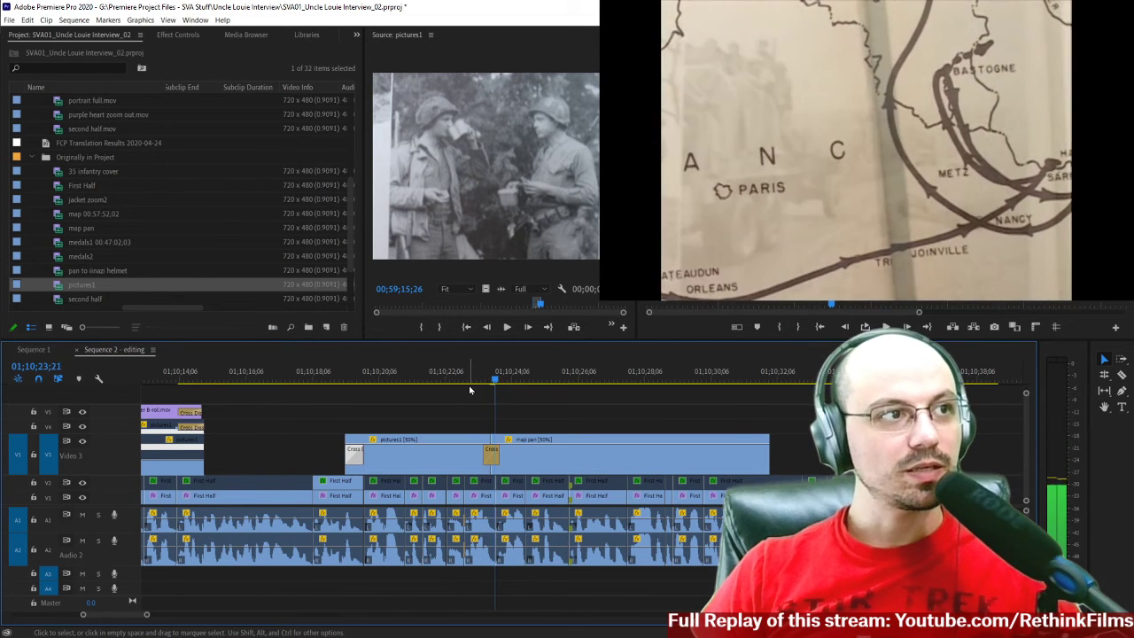
key("Left")
key("Left")
key("Left")
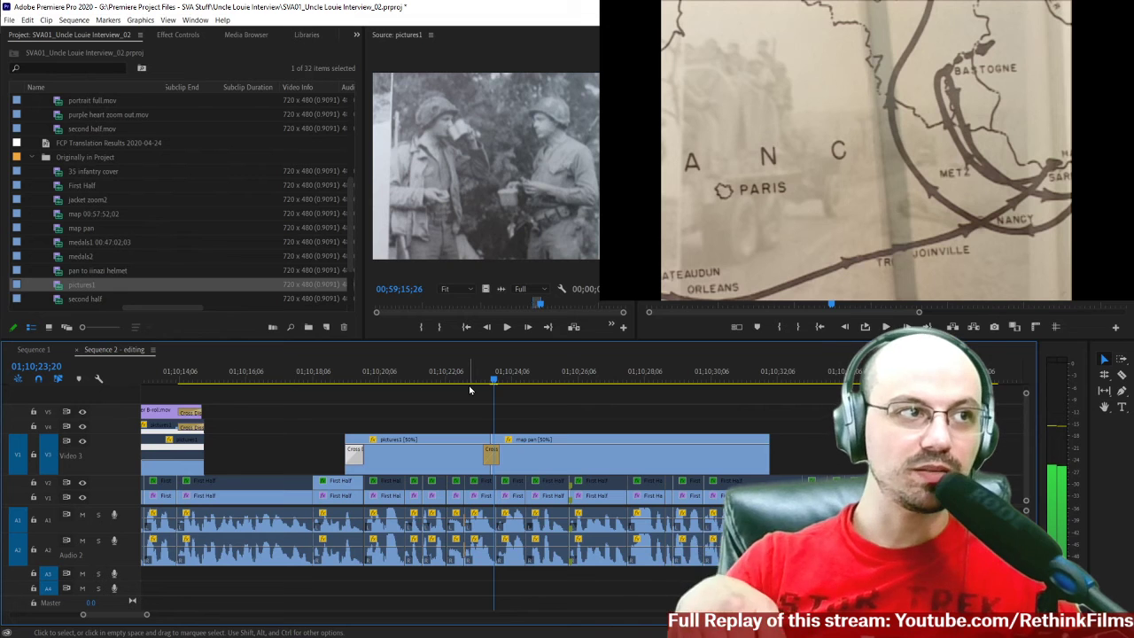
key("Left")
key("Left")
key("Left")
key("Left")
key("Left")
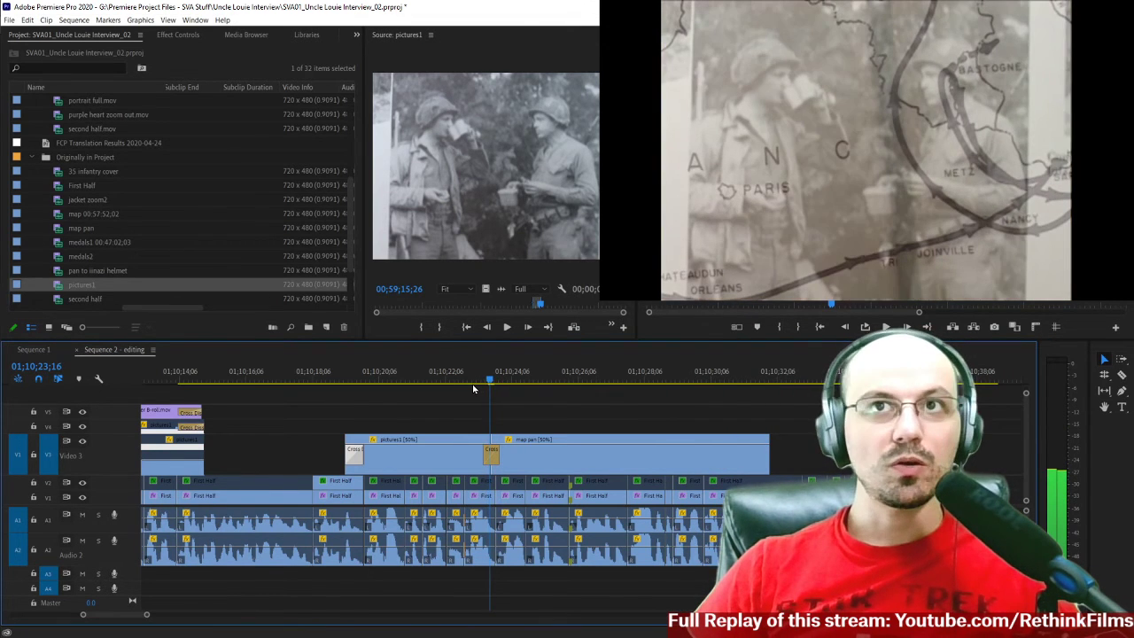
key("Right")
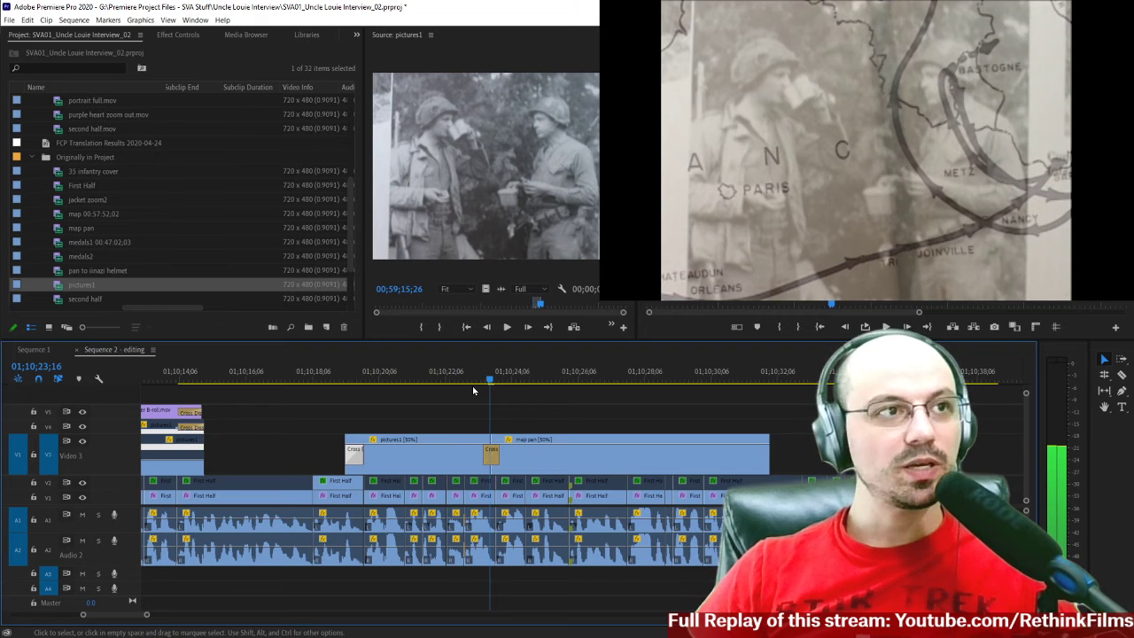
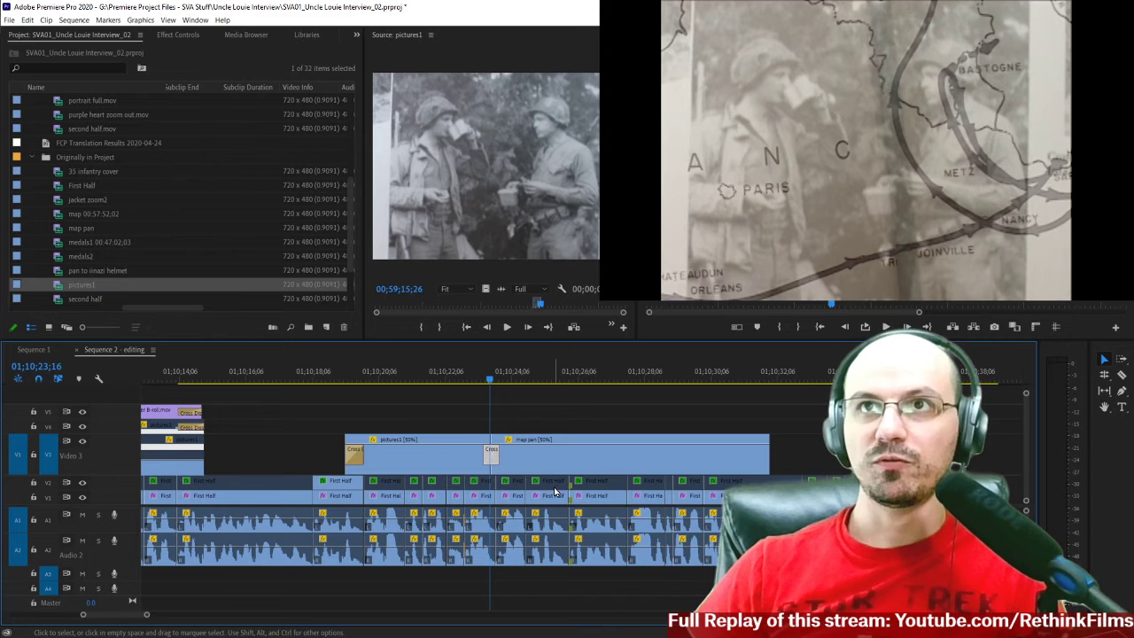
Remove the Cross Dissolve between pictures1 and map pan and shift map pan later to open a gap after pictures1.
key("Delete")
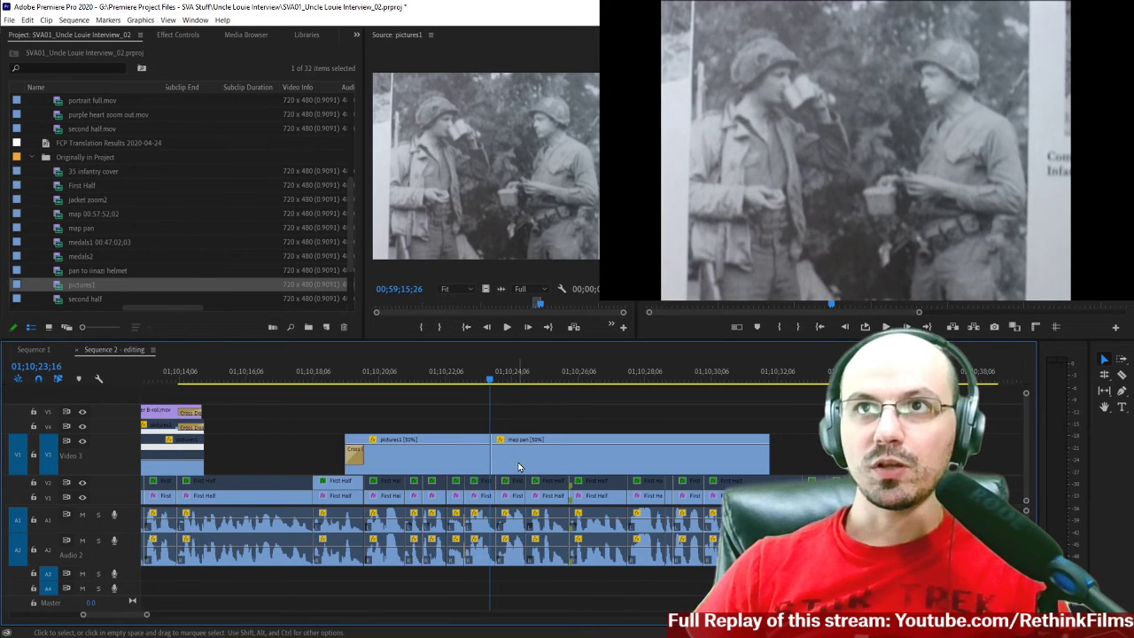
left_click_drag(519, 467, 541, 468)
key("=")
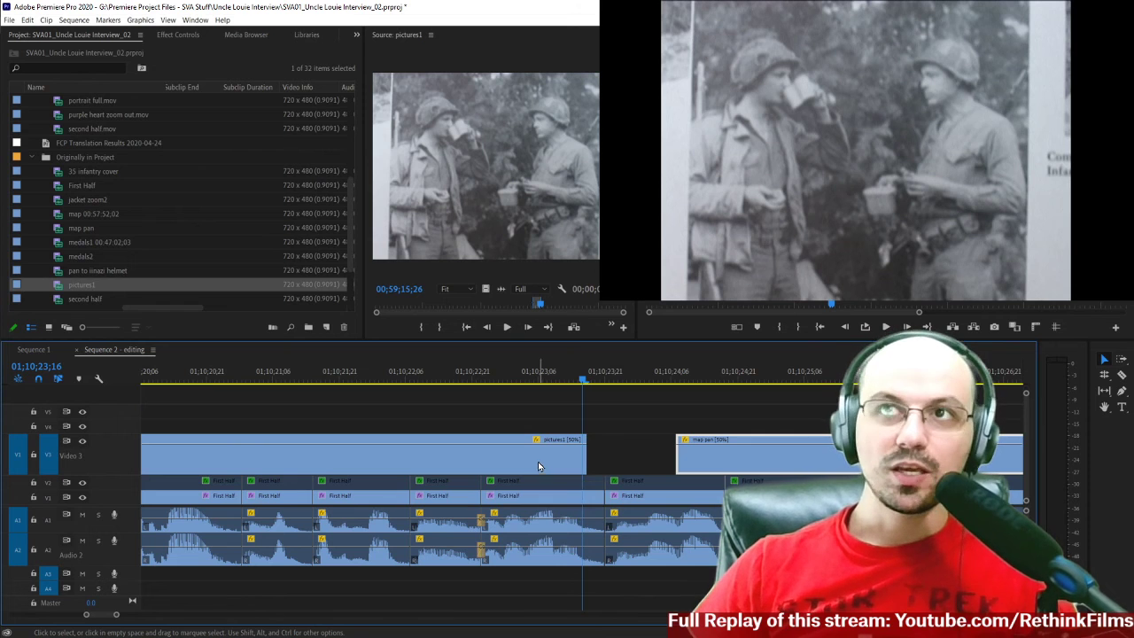
left_click_drag(579, 461, 542, 467)
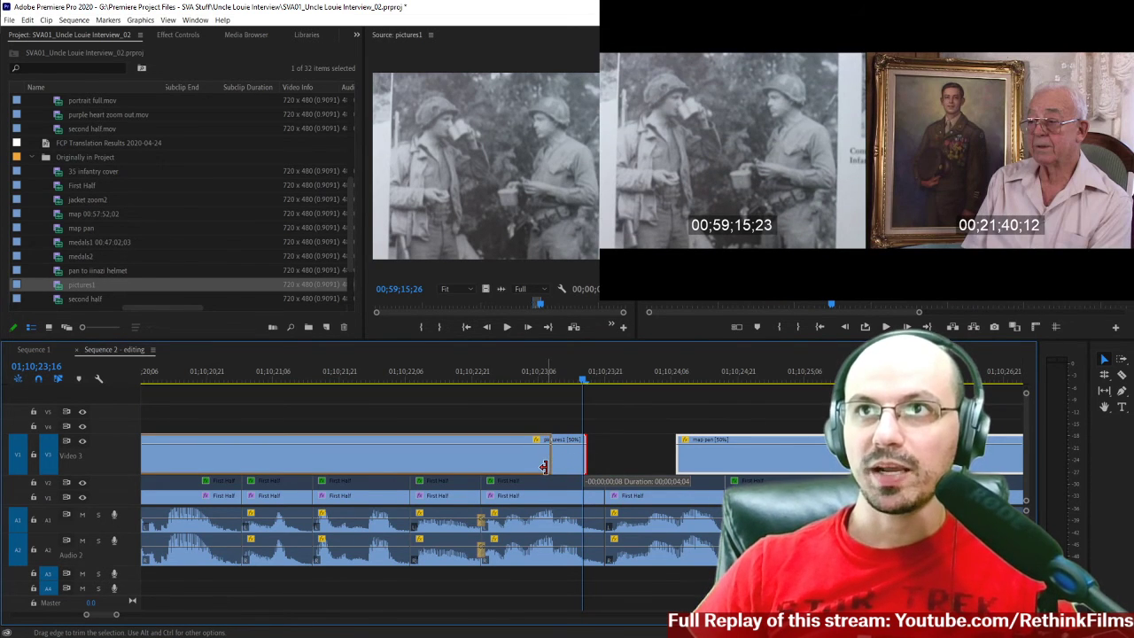
left_click_drag(543, 467, 542, 467)
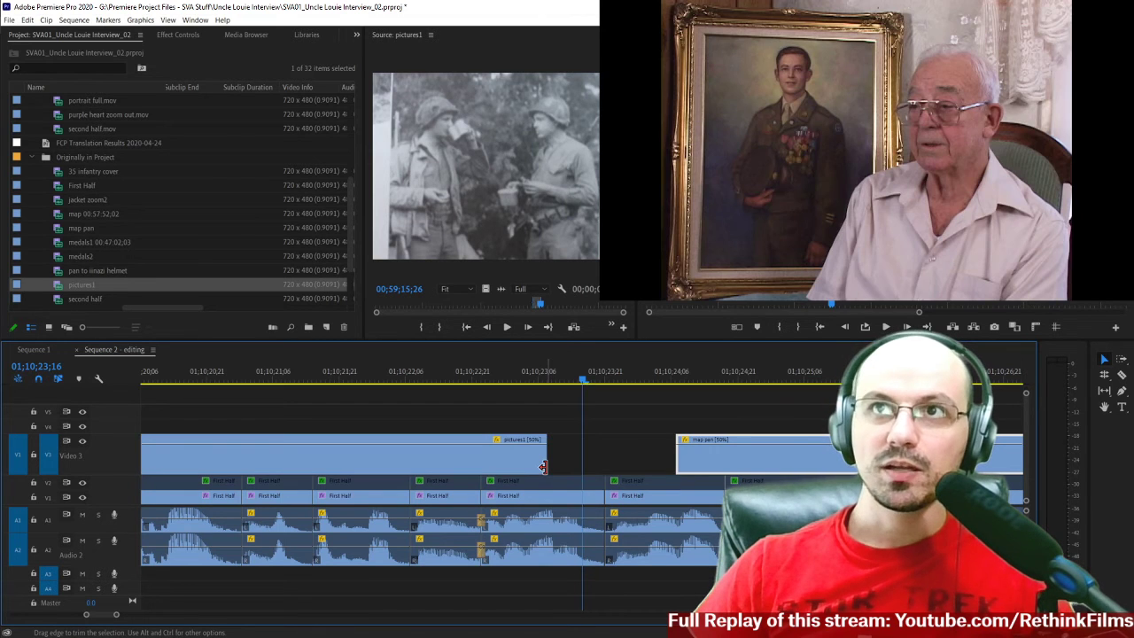
key("ctrl+z")
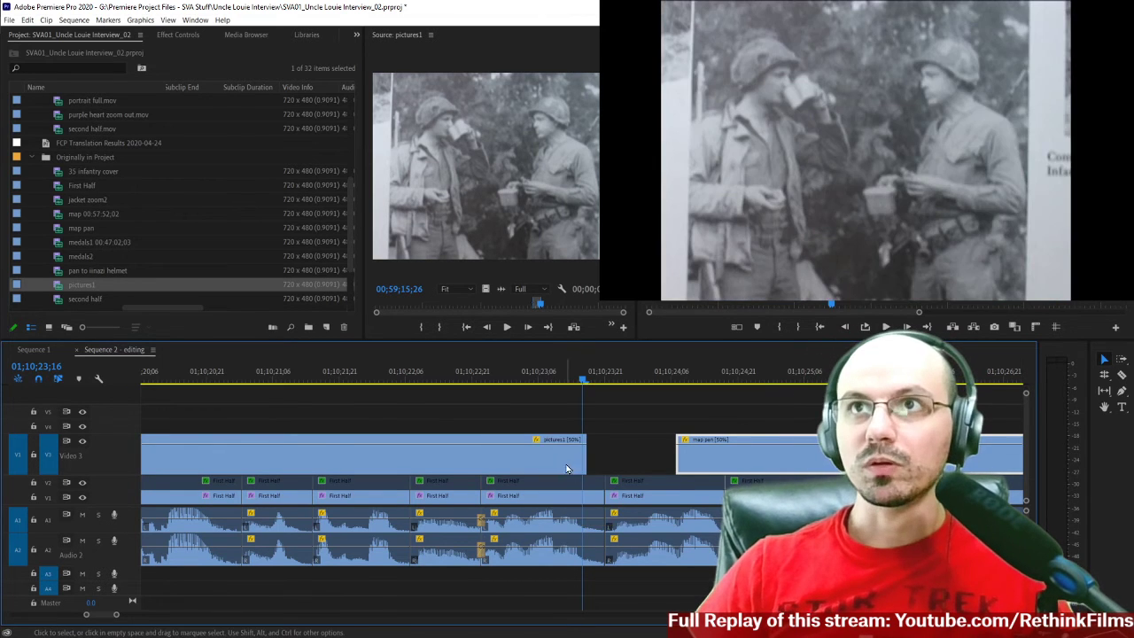
Trim about 8 frames off the end of pictures1 and move map pan back against it.
left_click_drag(575, 456, 544, 459)
left_click_drag(758, 465, 638, 469)
Add a Cross Dissolve at the cut between pictures1 and map pan and set its duration to 15 frames.
right_click(549, 453)
left_click(581, 518)
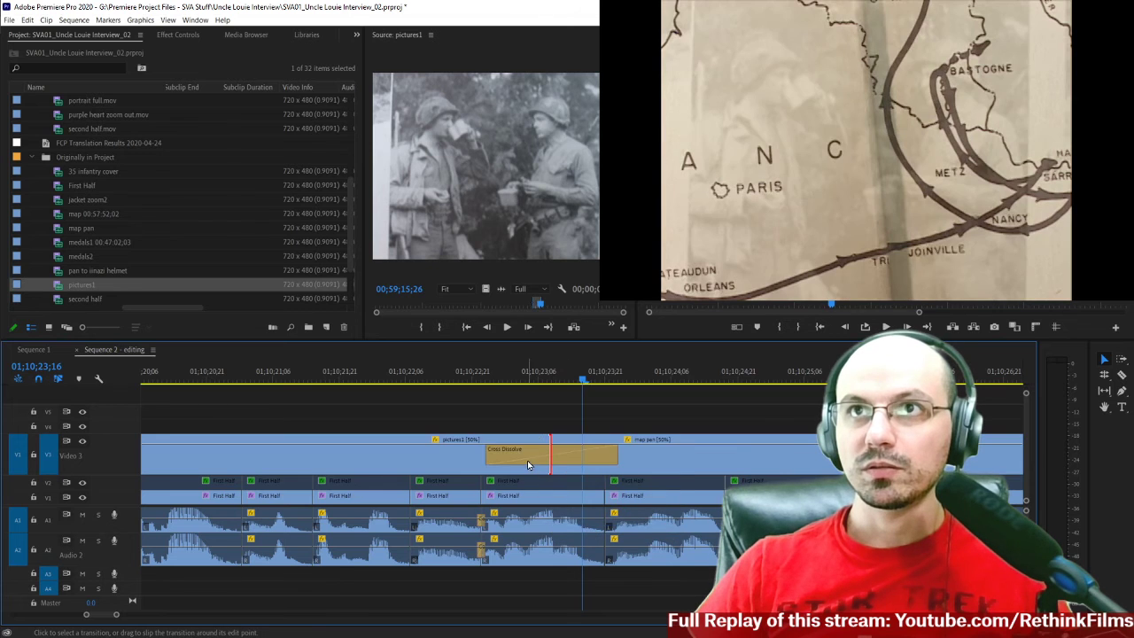
right_click(529, 461)
left_click(580, 467)
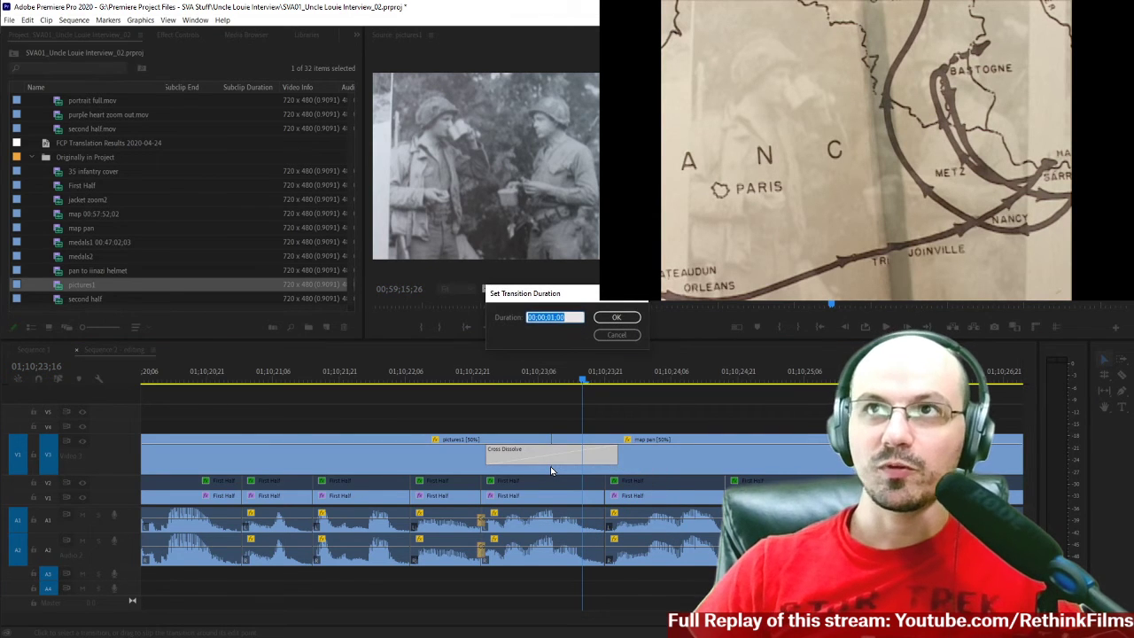
type("1")
type("5")
key("Return")
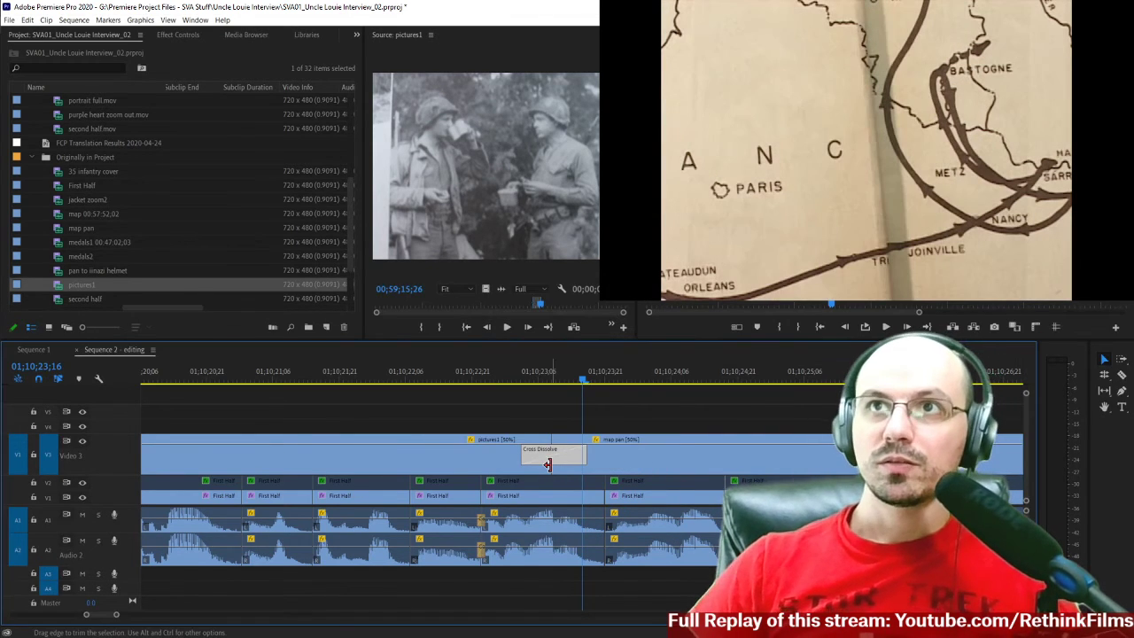
Play the sequence from just before pictures1 past the end of map pan to check the dissolve and following interview.
left_click(521, 381)
key("minus")
key("minus")
left_click(422, 382)
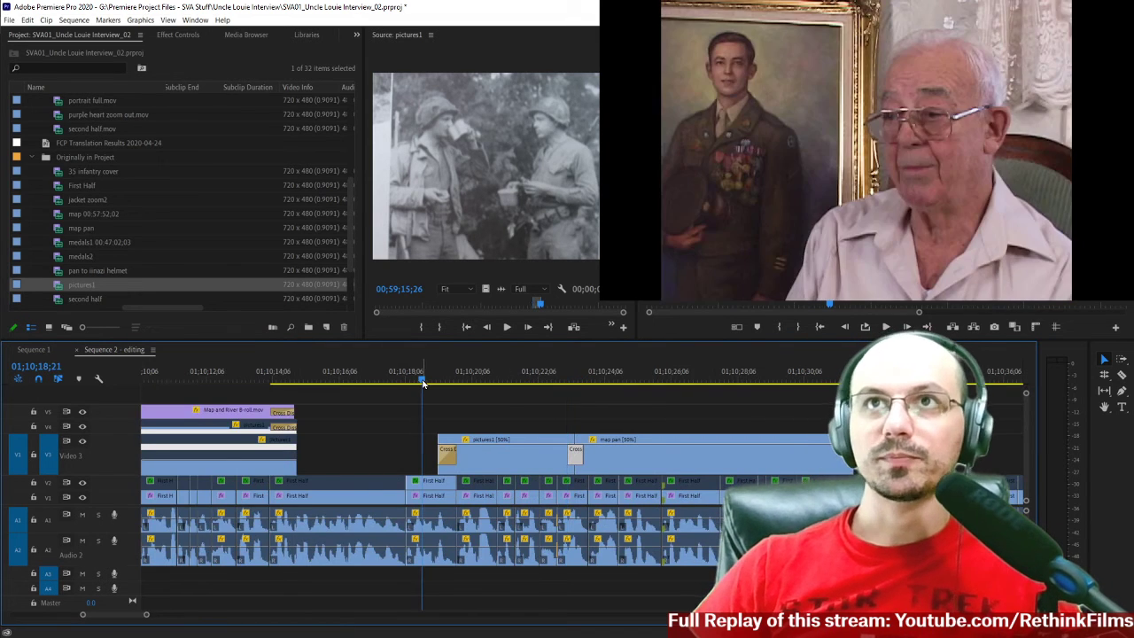
key("space")
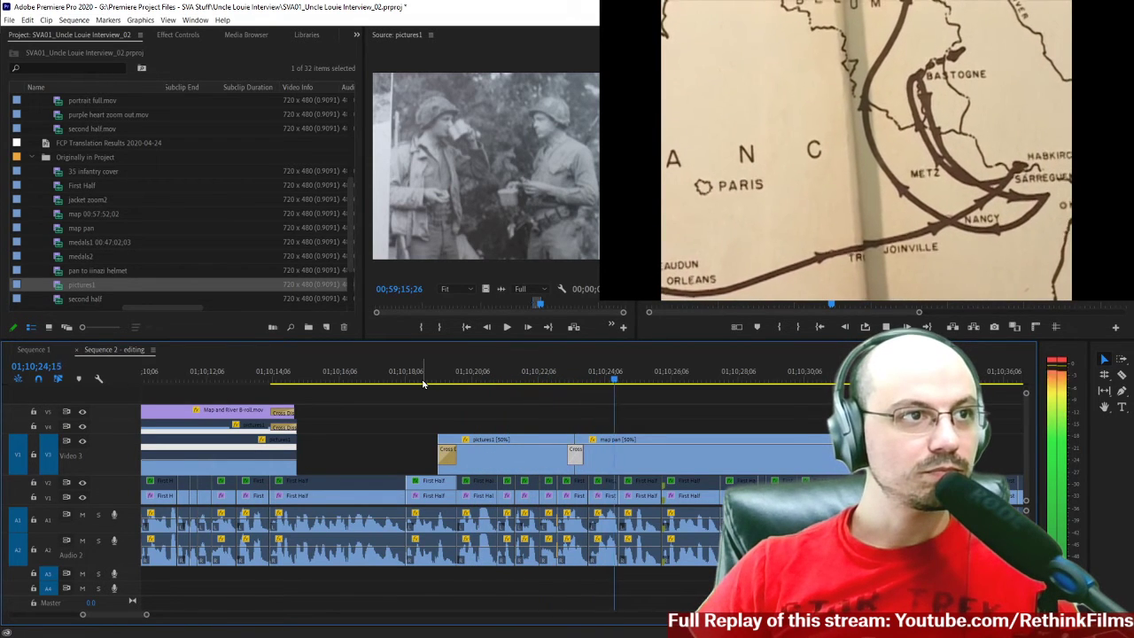
left_click(556, 383)
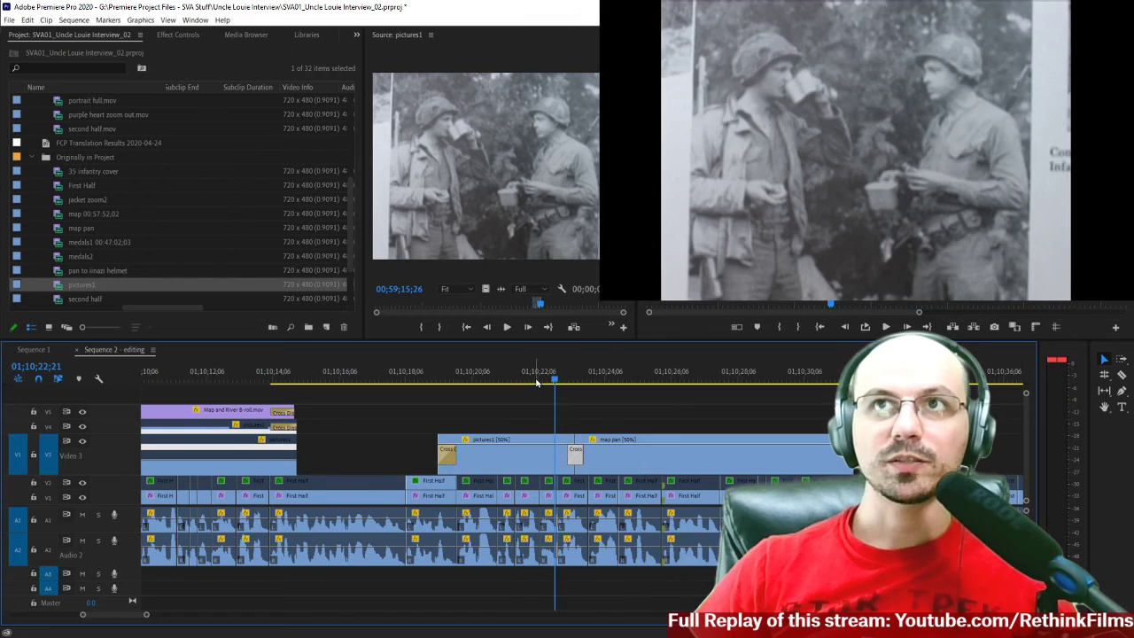
key("space")
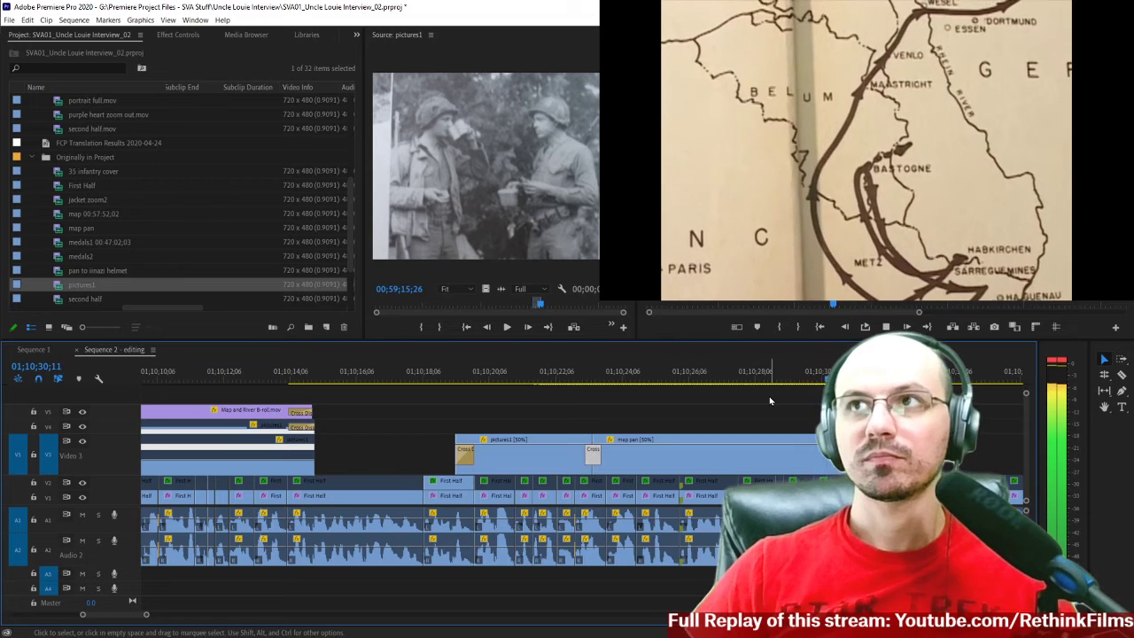
scroll(769, 395, "down", 3)
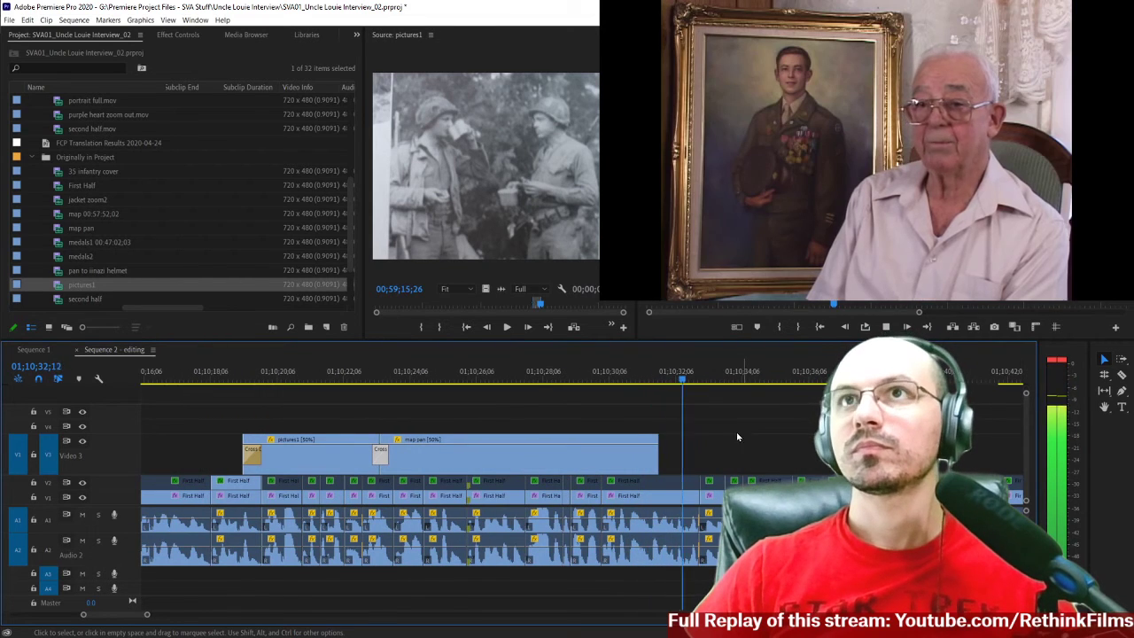
key("space")
Find the first frame of the truck photo in the pictures1 source clip and mark the In point there at 00;59;15;28.
mouse_move(540, 307)
left_mouse_down()
mouse_move(551, 306)
mouse_move(540, 306)
left_mouse_up()
key("Right")
key("Right")
key("Right")
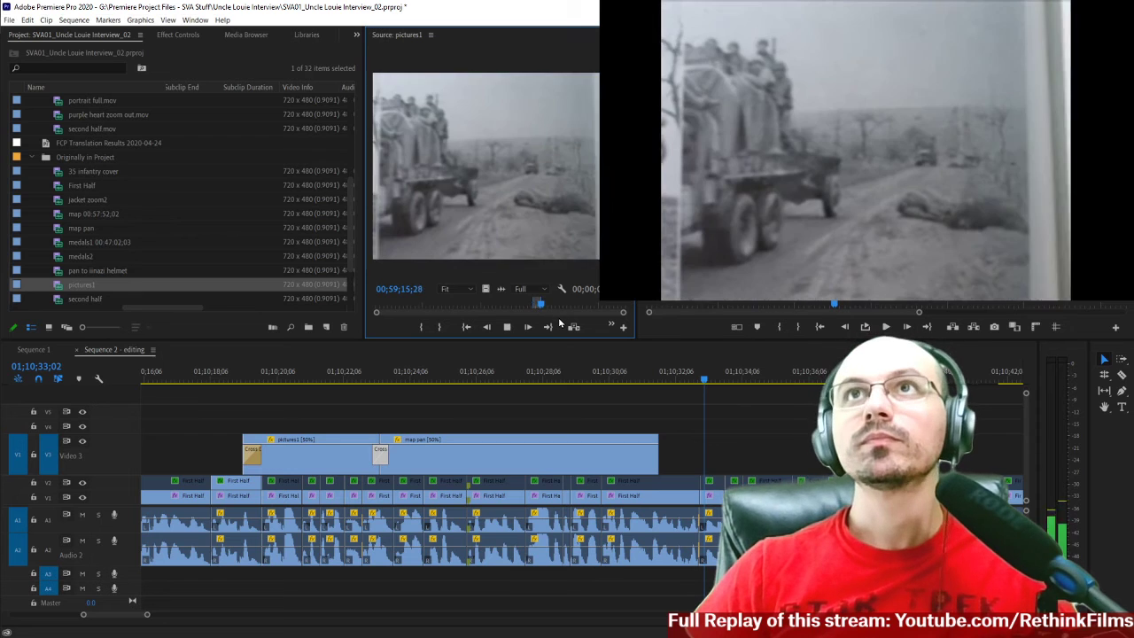
key("Left")
key("Left")
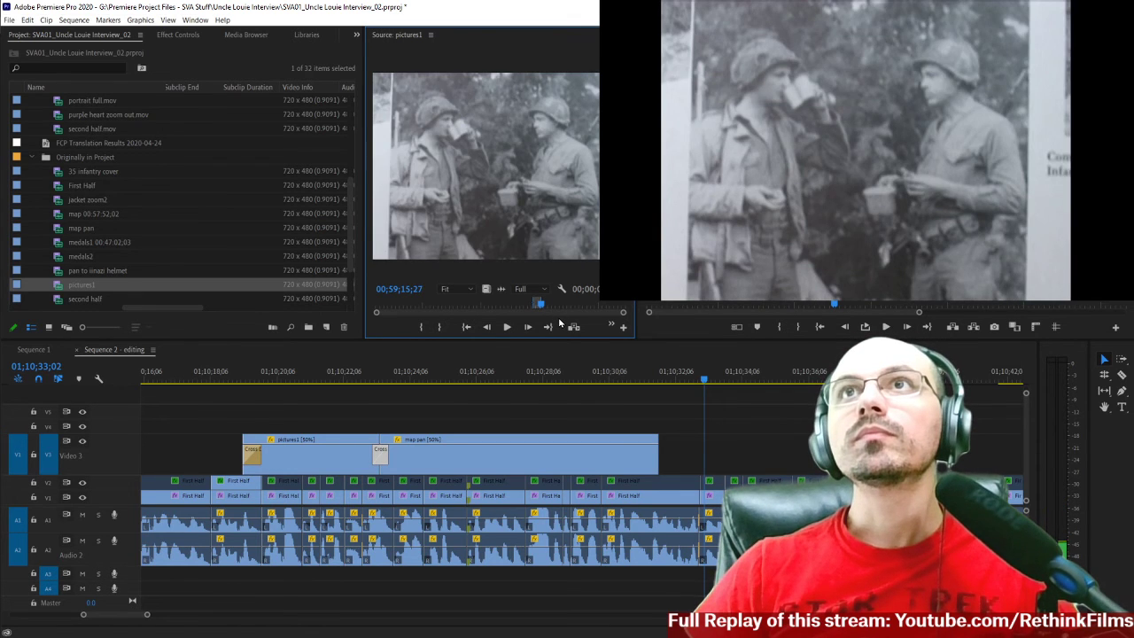
key("Right")
Mark the truck photo's Out point at about 00;59;21;04 in pictures1 and place its video on Video 3 against the end of map pan.
key("space")
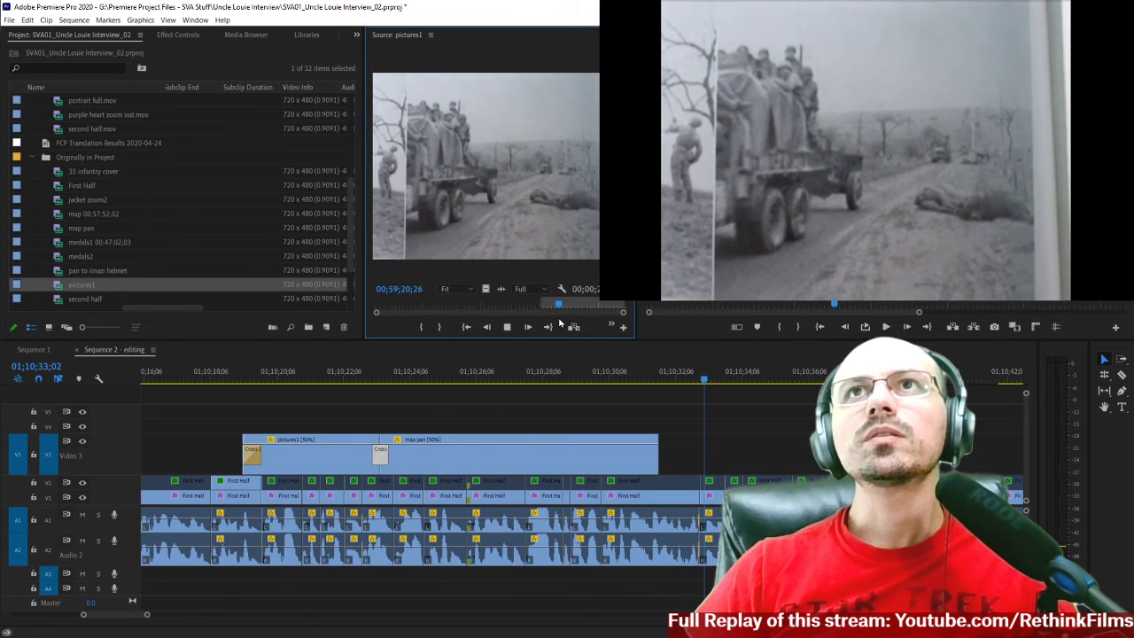
key("space")
key("Left")
key("Left")
key("Left")
key("Left")
key("Left")
key("Left")
key("Left")
key("Left")
key("Left")
key("Left")
key("Left")
key("Left")
key("Left")
key("Left")
key("Left")
key("Left")
key("Left")
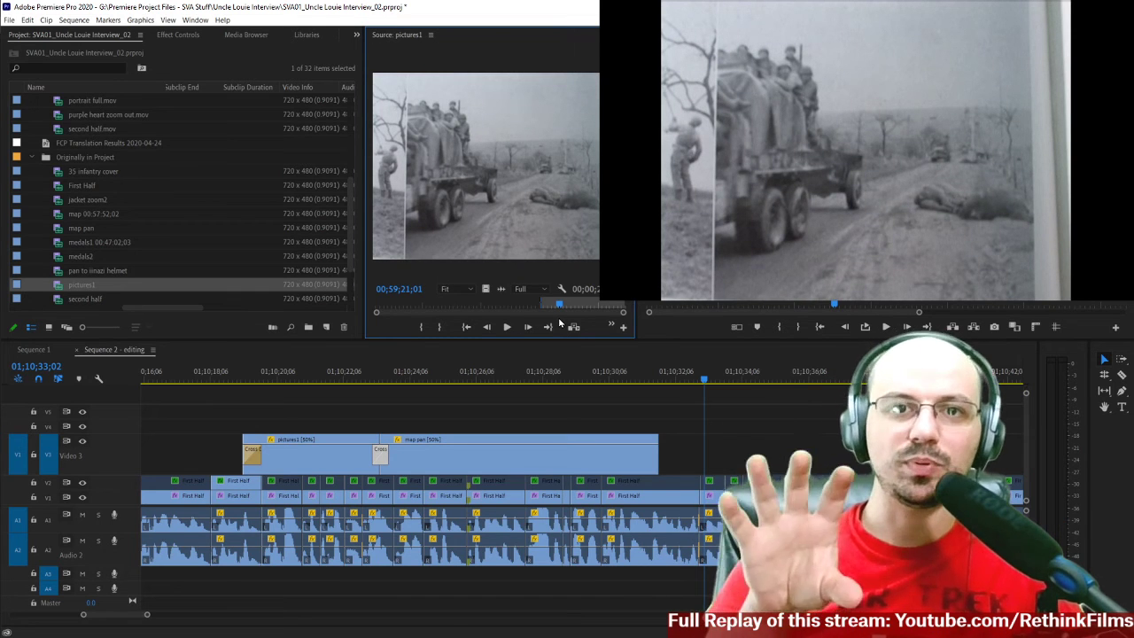
key("space")
key("k")
key("j")
key("k")
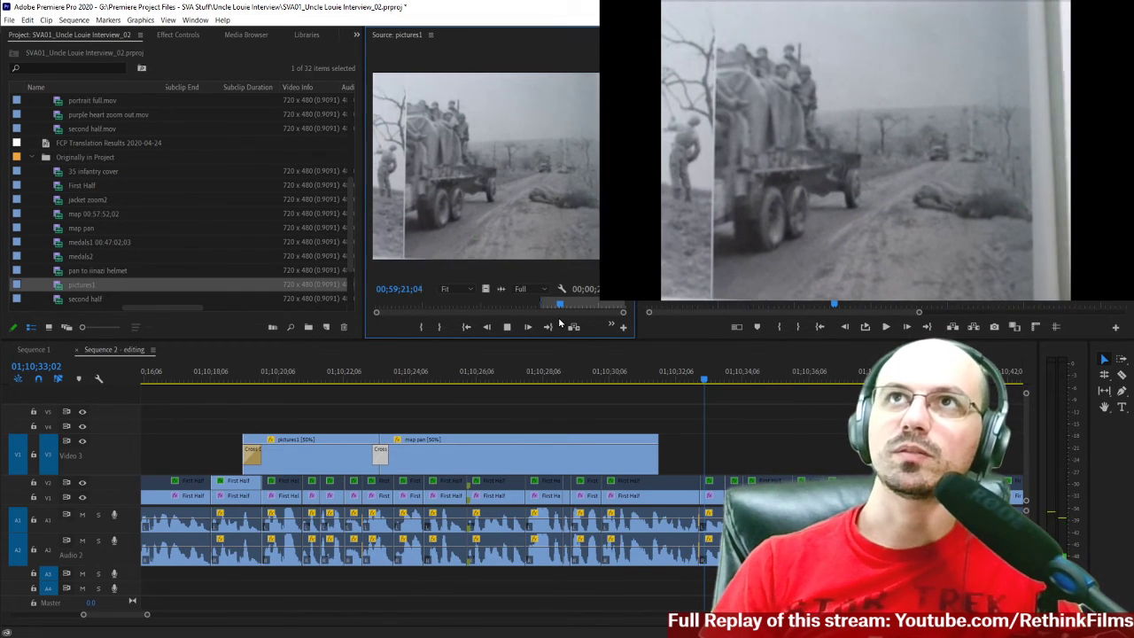
key("l")
key("k")
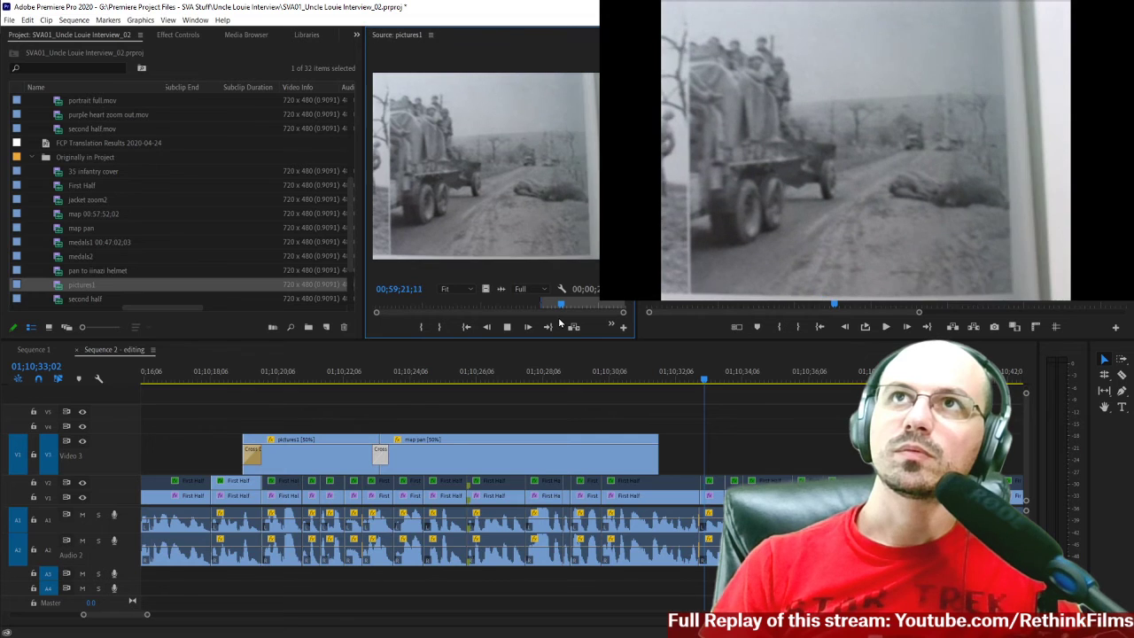
key("j")
key("k")
key("Left")
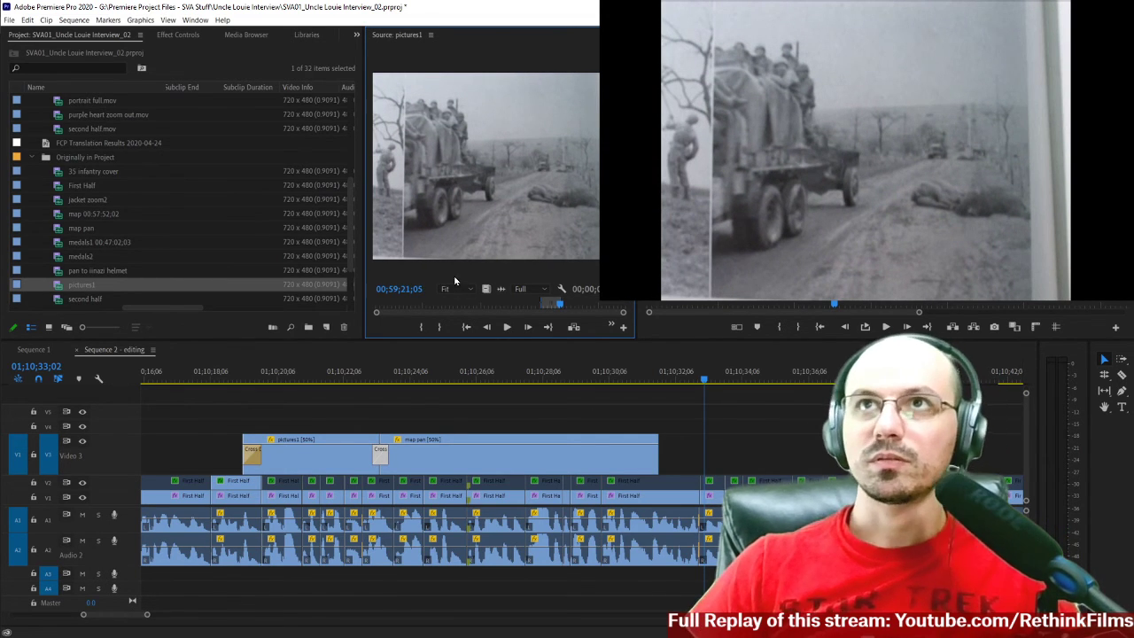
key("Left")
left_click_drag(485, 290, 667, 450)
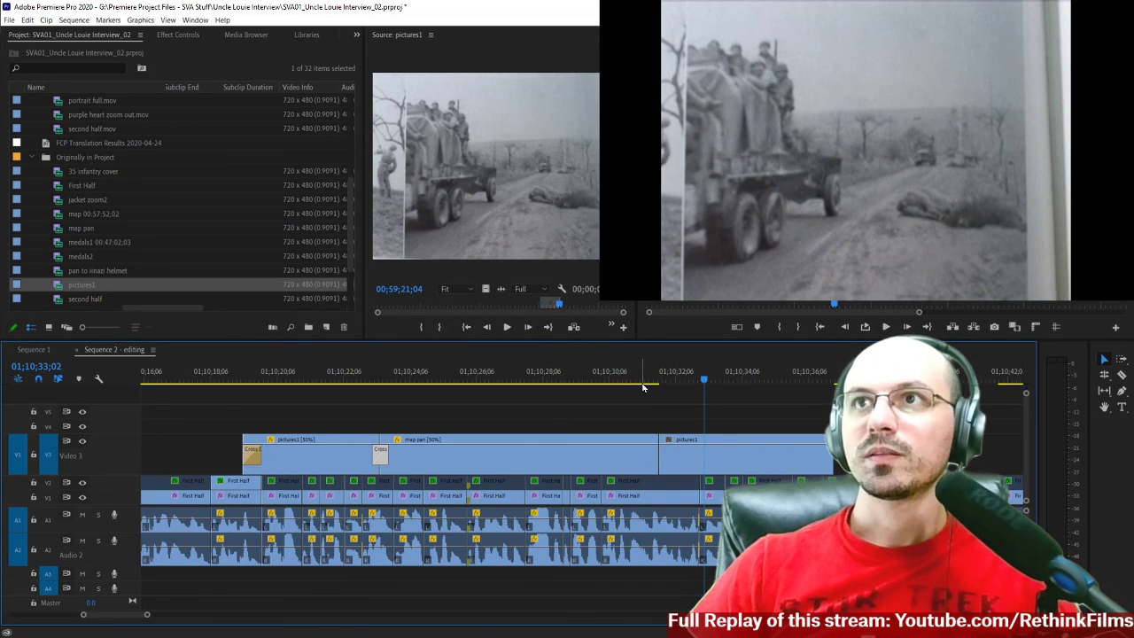
Play the sequence from the end of map pan through the truck photo clip to the end of the interview section.
scroll(633, 373, "up", 1)
left_click(653, 381)
key("space")
scroll(747, 419, "down", 6)
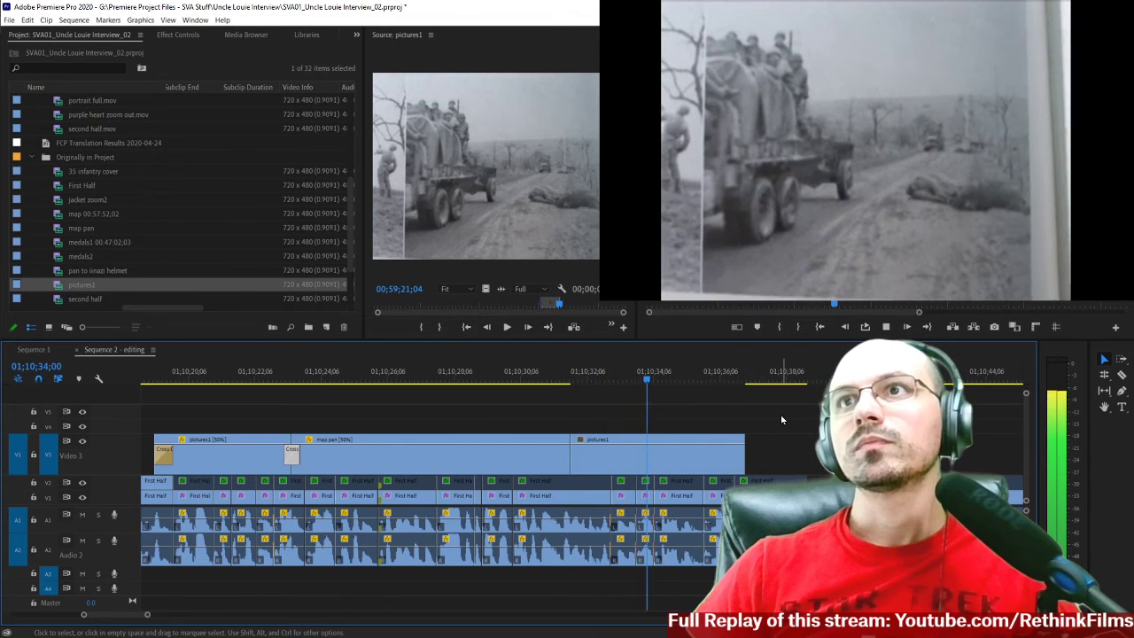
scroll(781, 416, "down", 5)
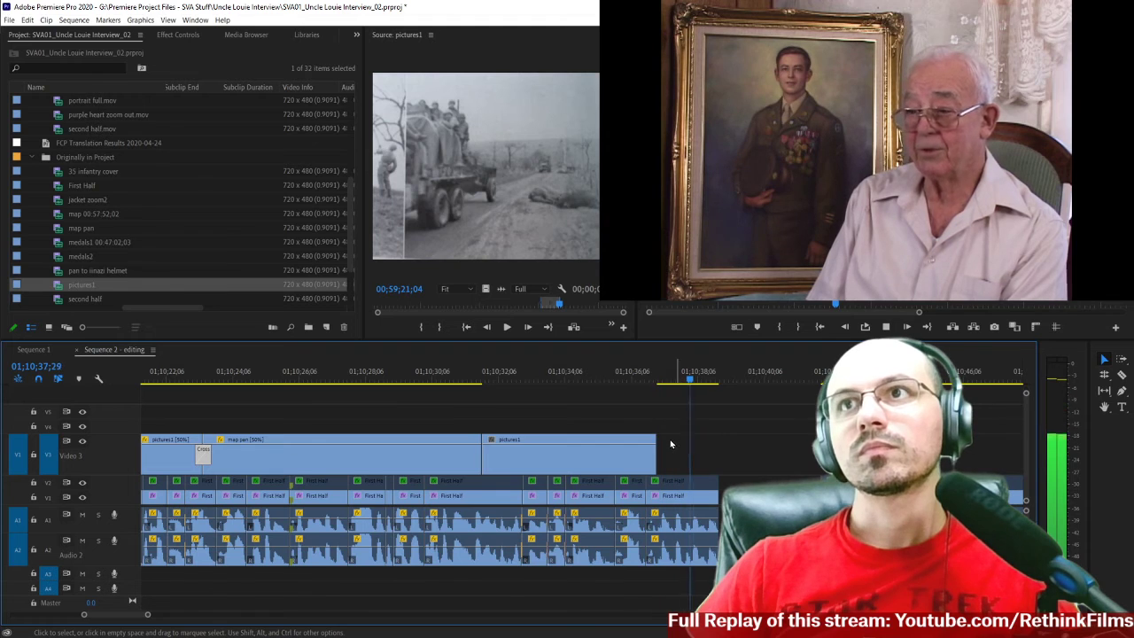
key("space")
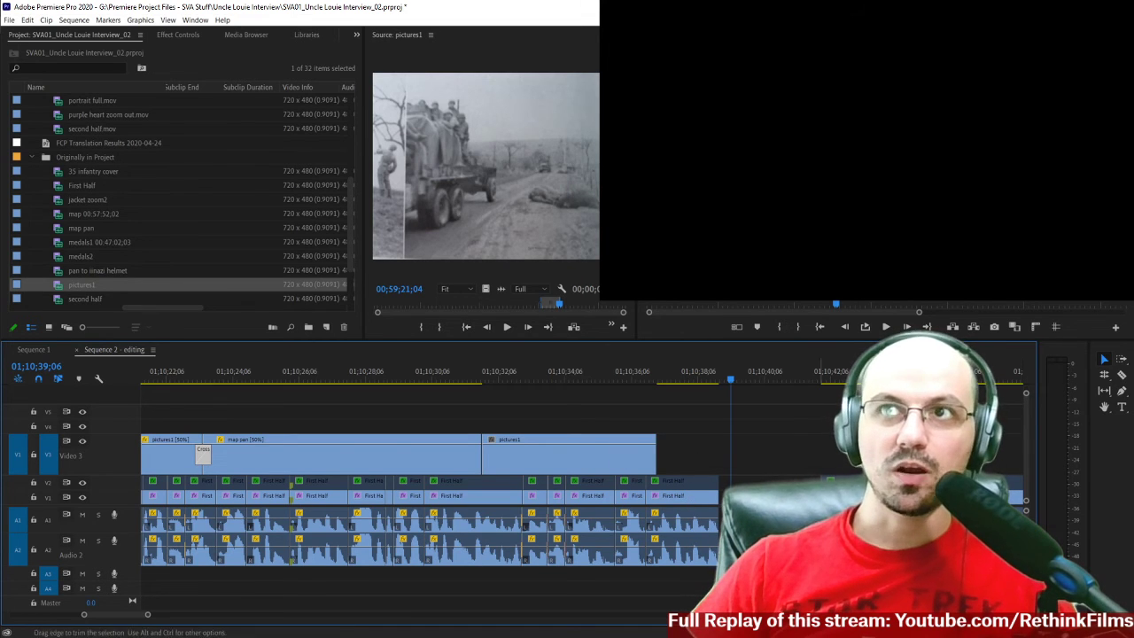
Add a Cross Dissolve at the cut between map pan and the truck photo clip and set its duration to 15 frames.
left_click(607, 467)
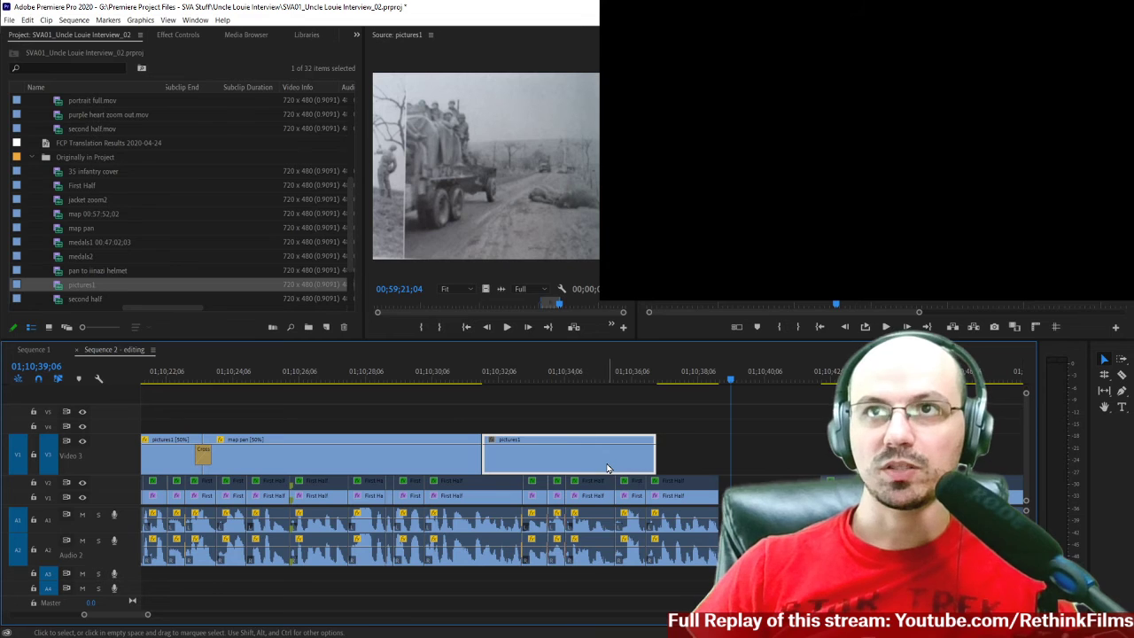
left_click(476, 383)
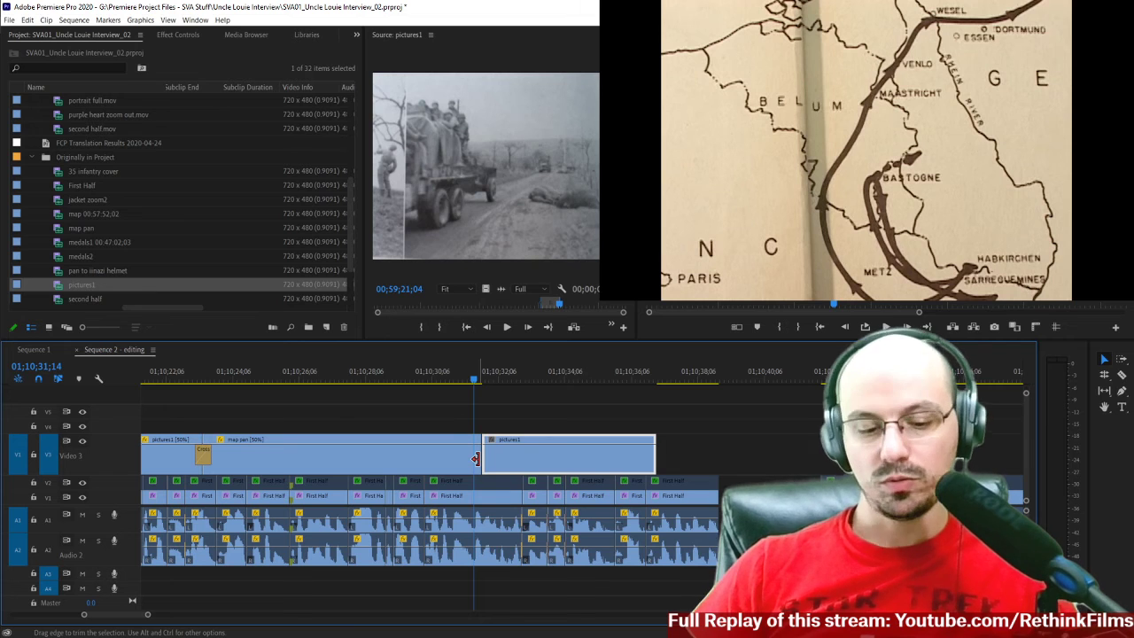
key("equal")
key("equal")
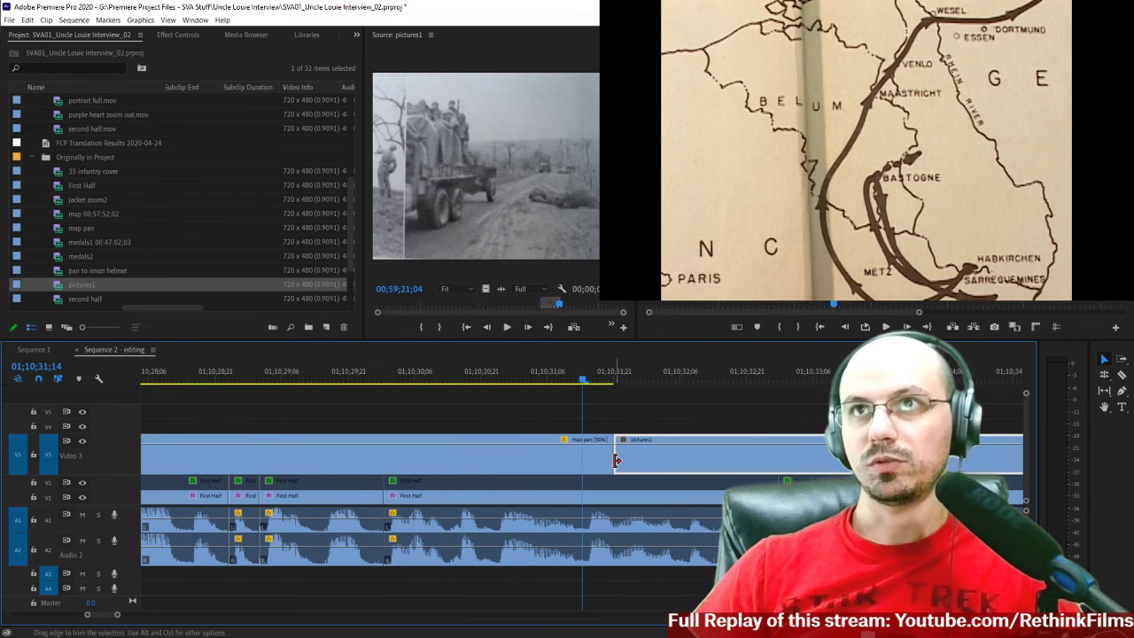
mouse_move(624, 461)
left_mouse_down()
mouse_move(656, 465)
mouse_move(612, 465)
left_mouse_up()
right_click(608, 466)
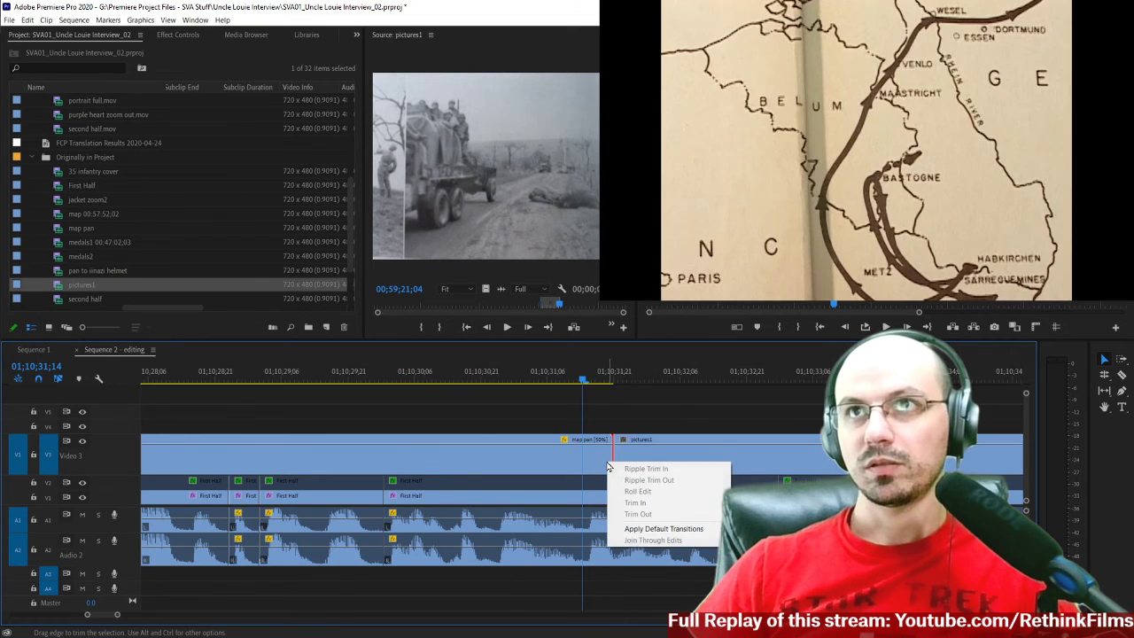
left_click(663, 529)
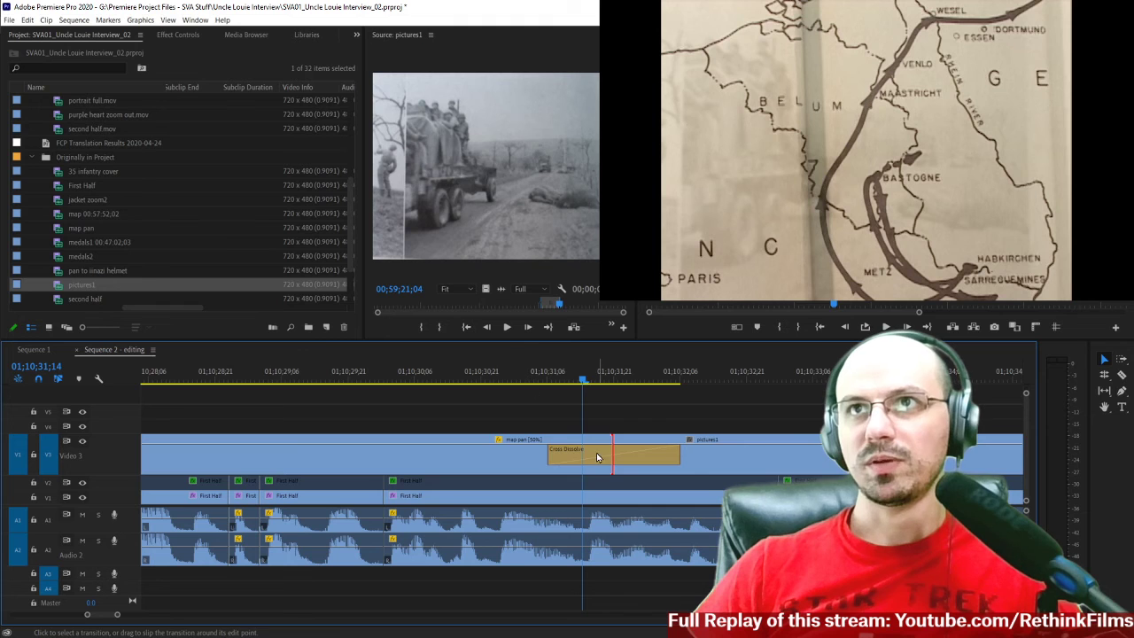
right_click(595, 458)
left_click(612, 460)
type("1")
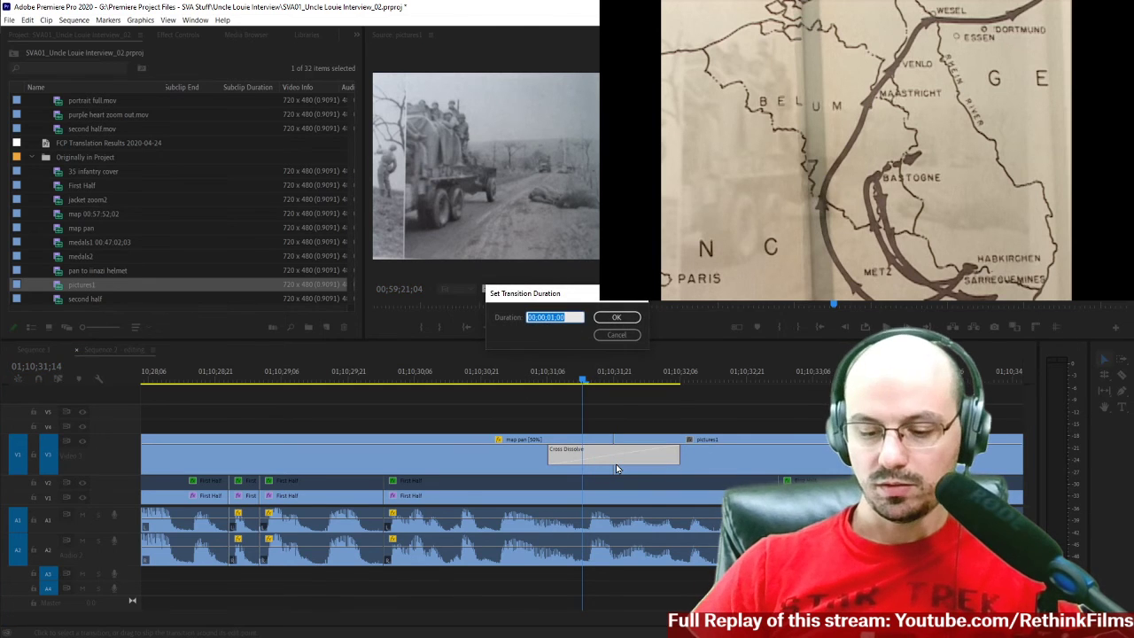
key("Return")
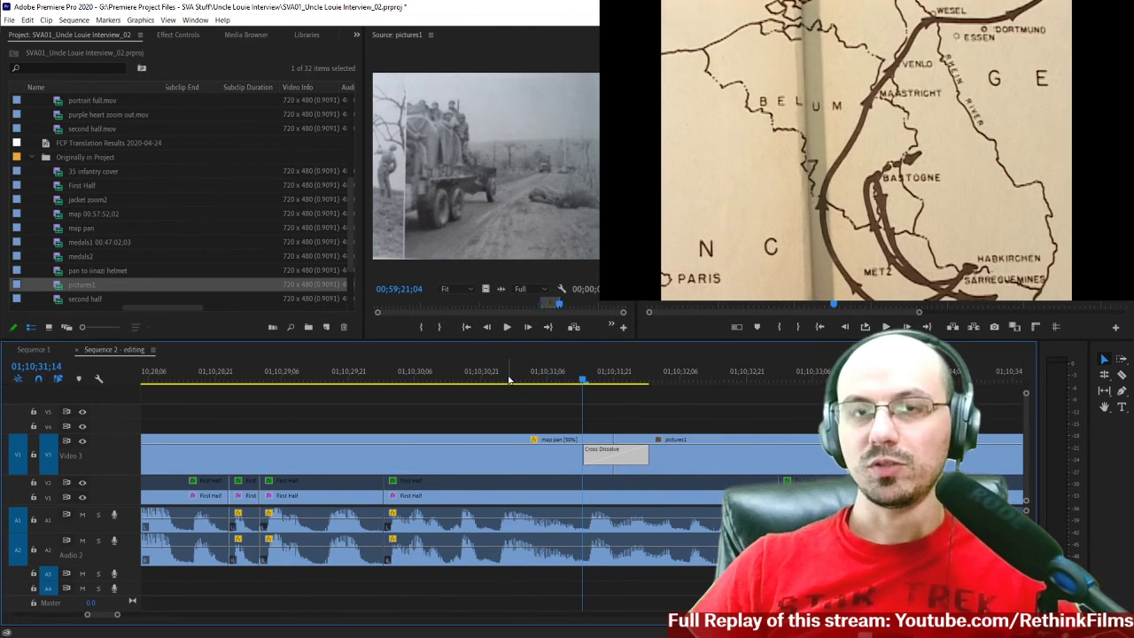
Play from before the new map pan dissolve through the truck photo clip to the end of the interview section.
left_click(508, 379)
key("space")
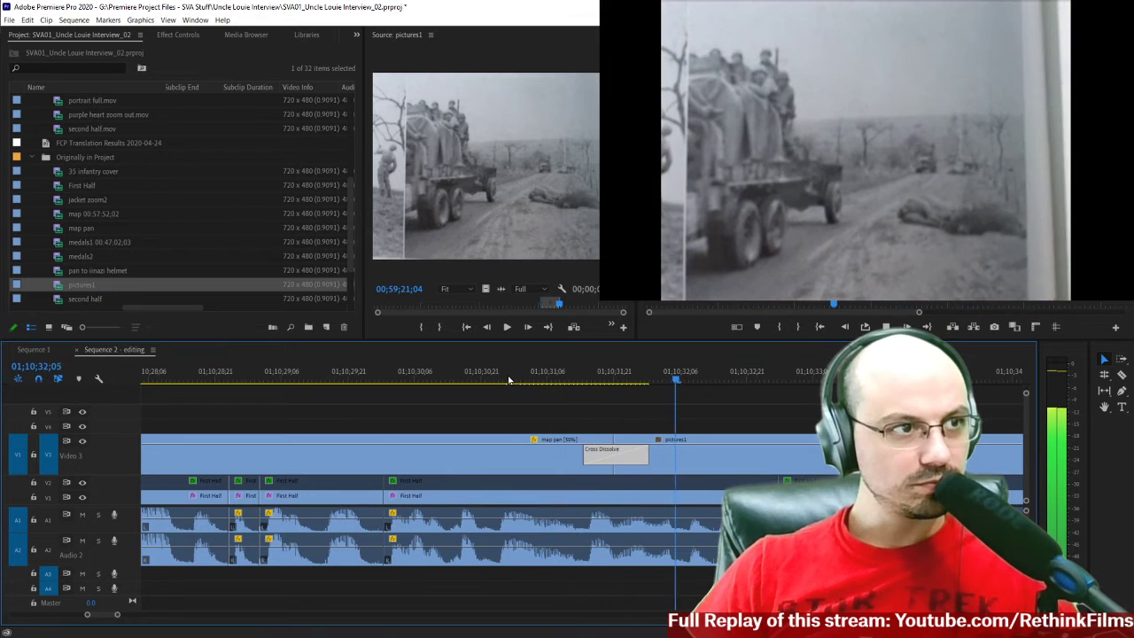
key("space")
key("minus")
key("minus")
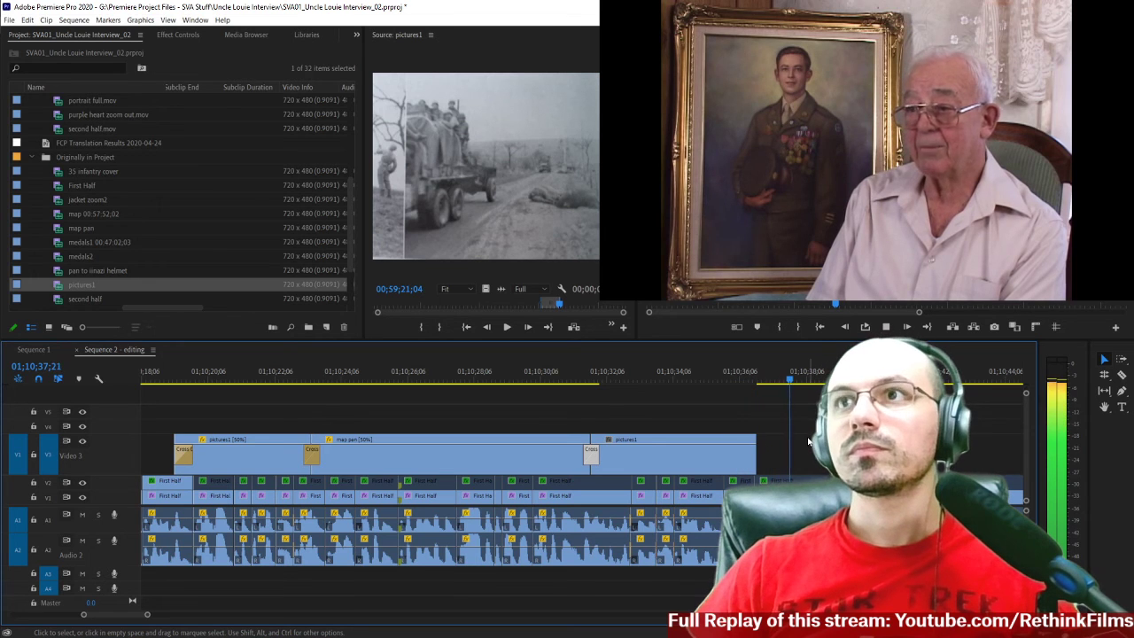
key("space")
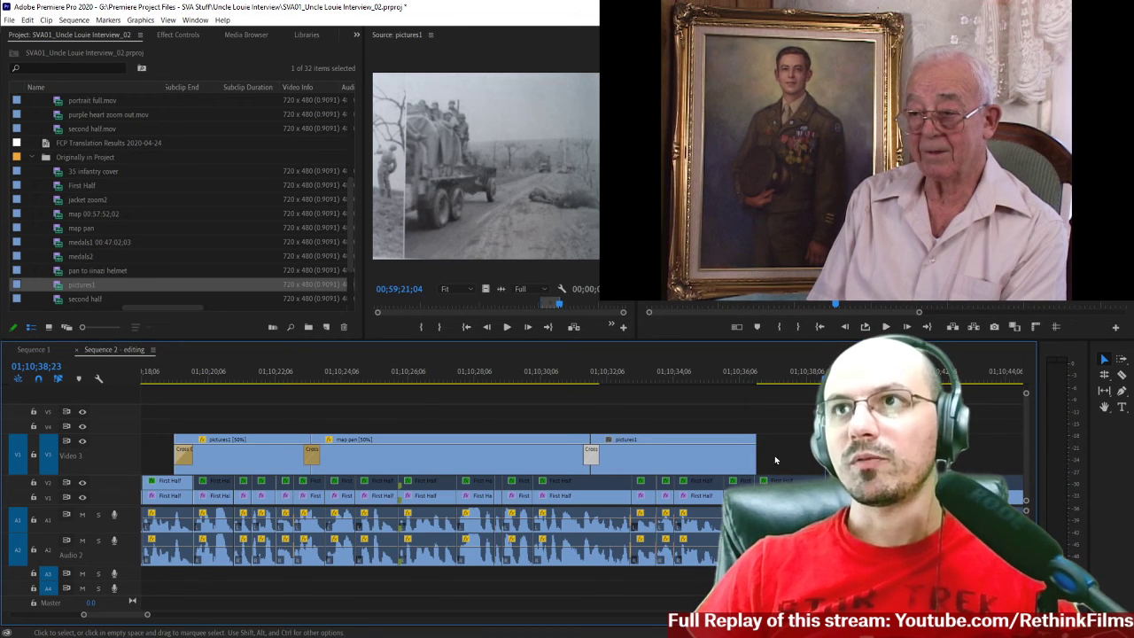
Set the speed of the pictures1 truck photo clip on Video 3 to 80%.
key("equal")
scroll(501, 471, "down", 1)
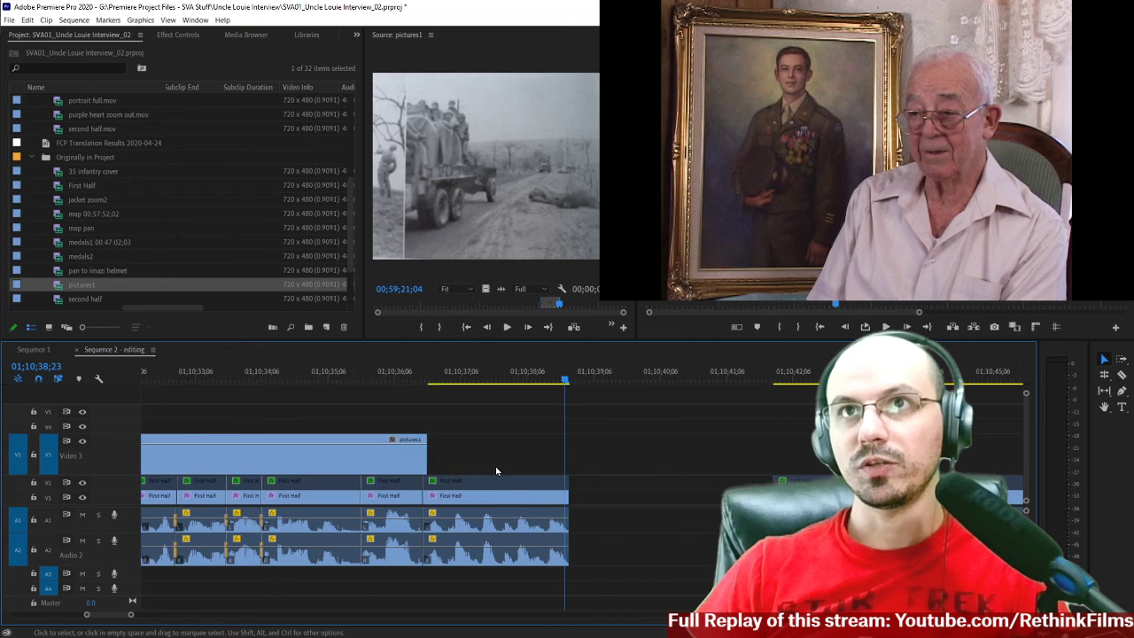
scroll(475, 466, "up", 9)
left_click(473, 462)
right_click(474, 461)
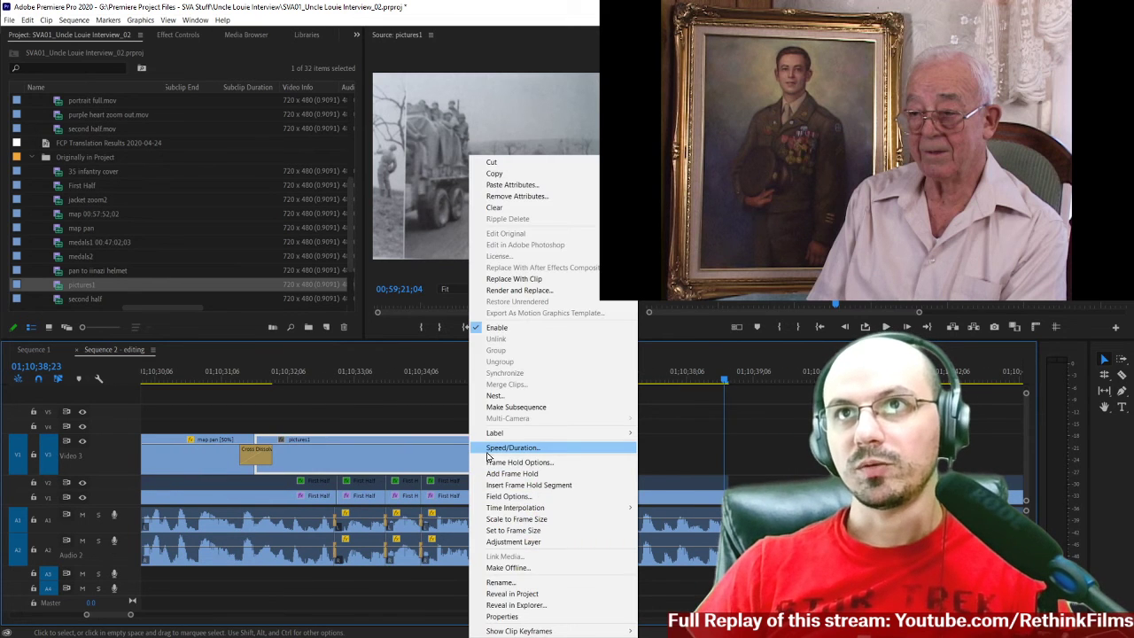
left_click(486, 454)
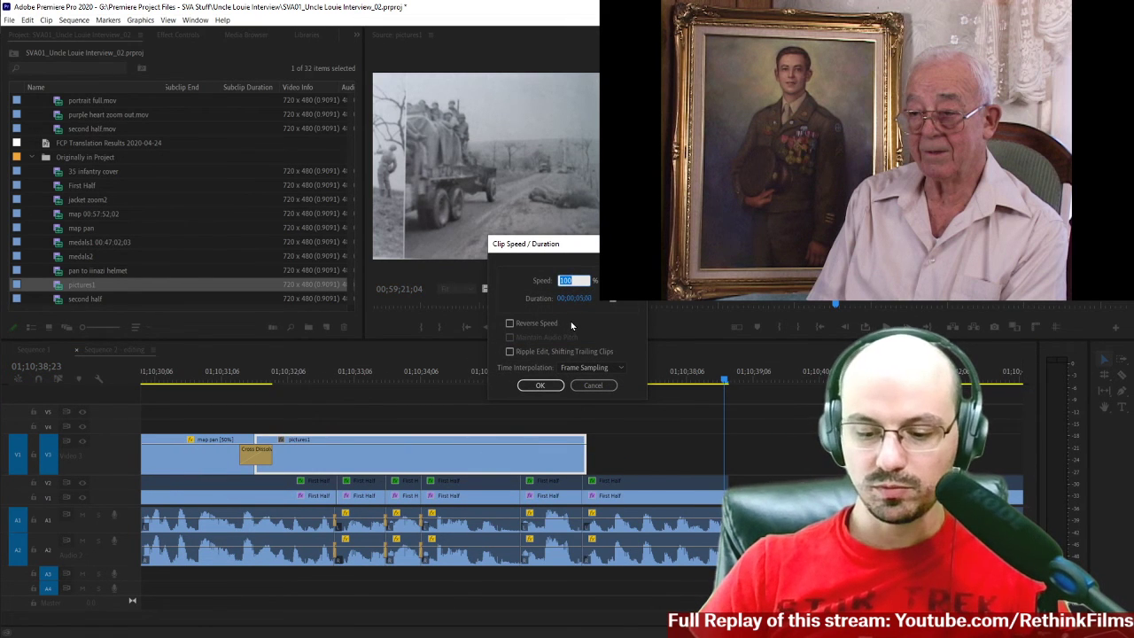
key("Escape")
Play the sequence from the map pan dissolve through the slowed truck photo clip.
scroll(645, 448, "up", 1)
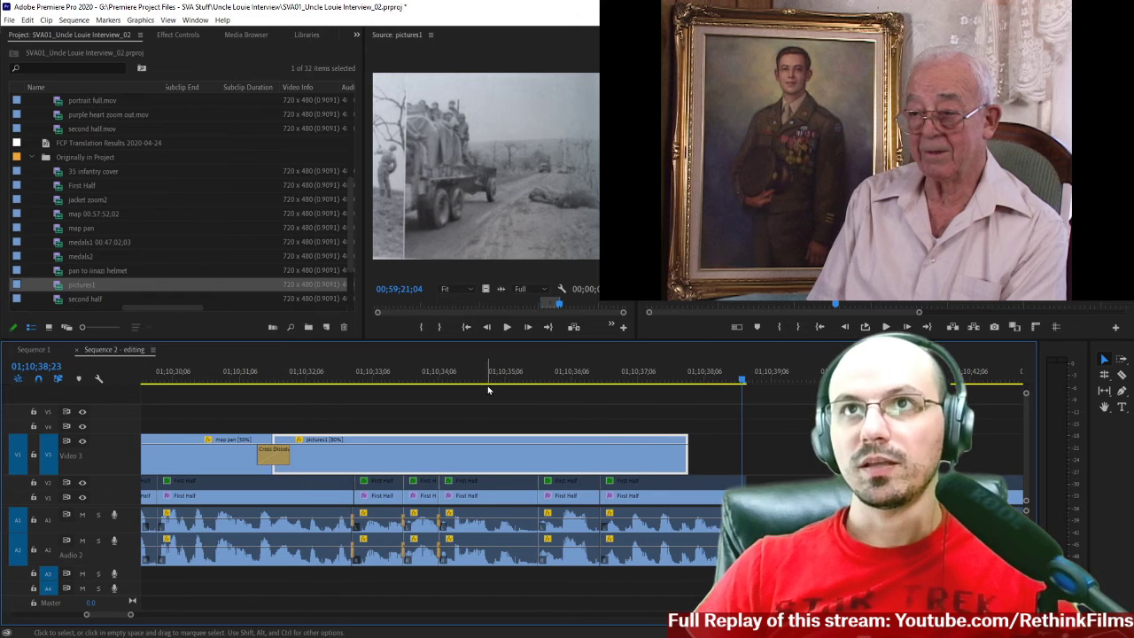
left_click(256, 382)
key("space")
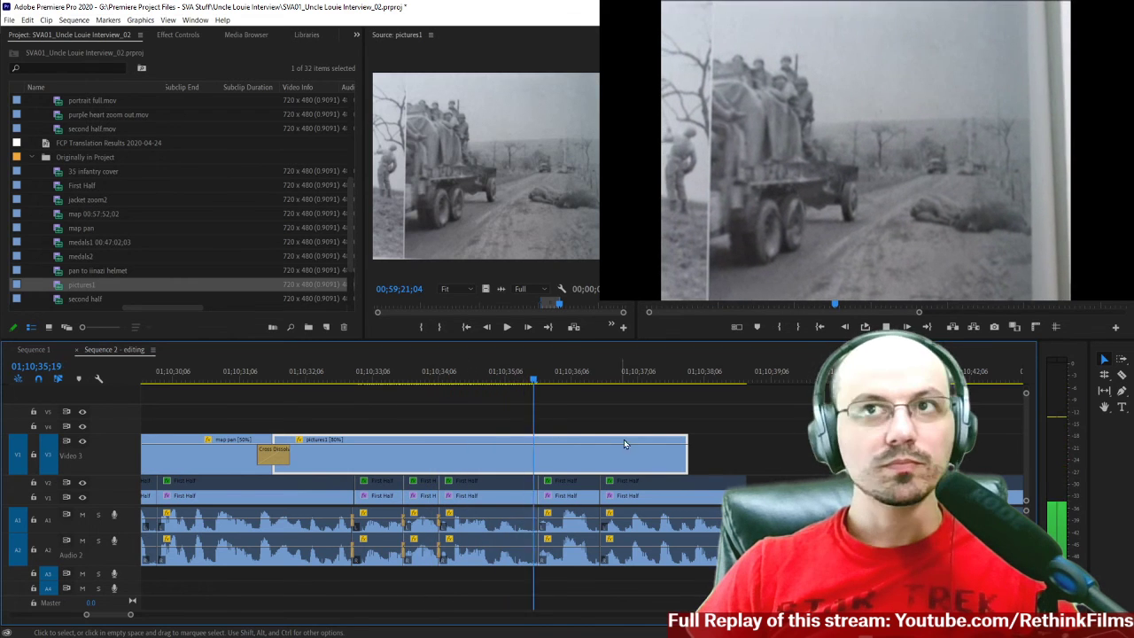
key("space")
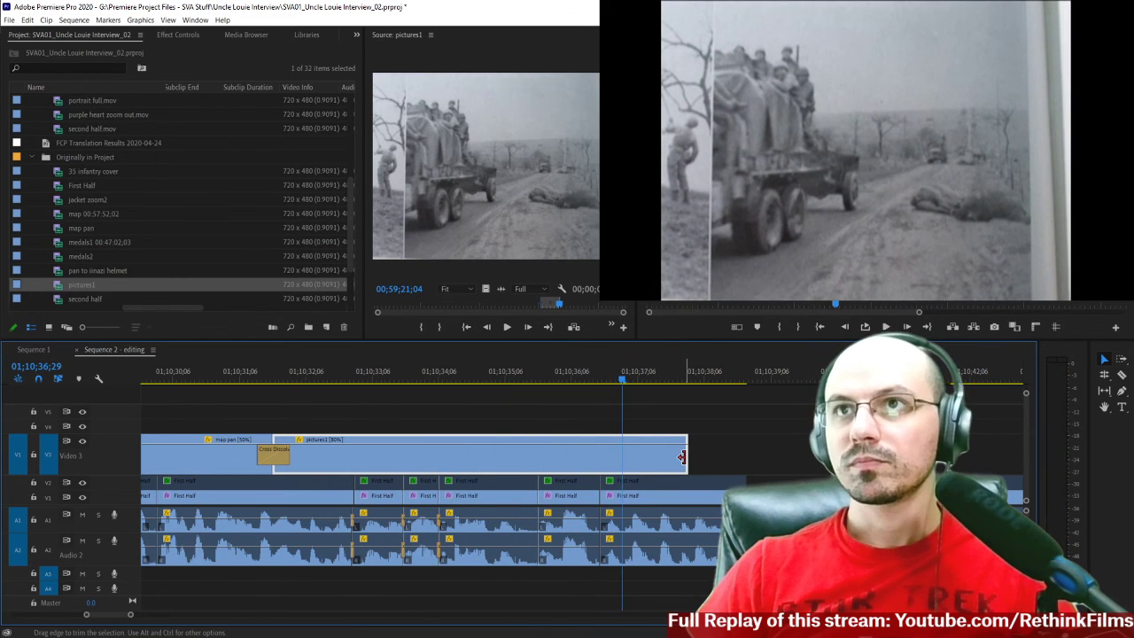
Trim the truck photo clip's end to 01;10;37;04, 15 frames past the start of the section's last interview clip.
left_click(602, 376)
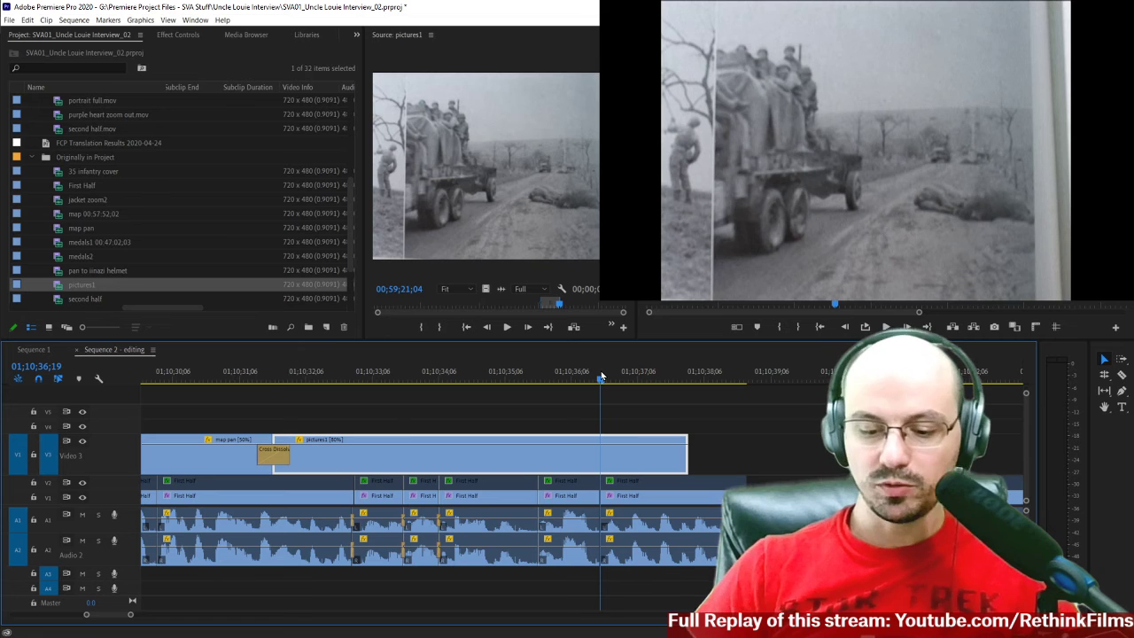
left_click(625, 428)
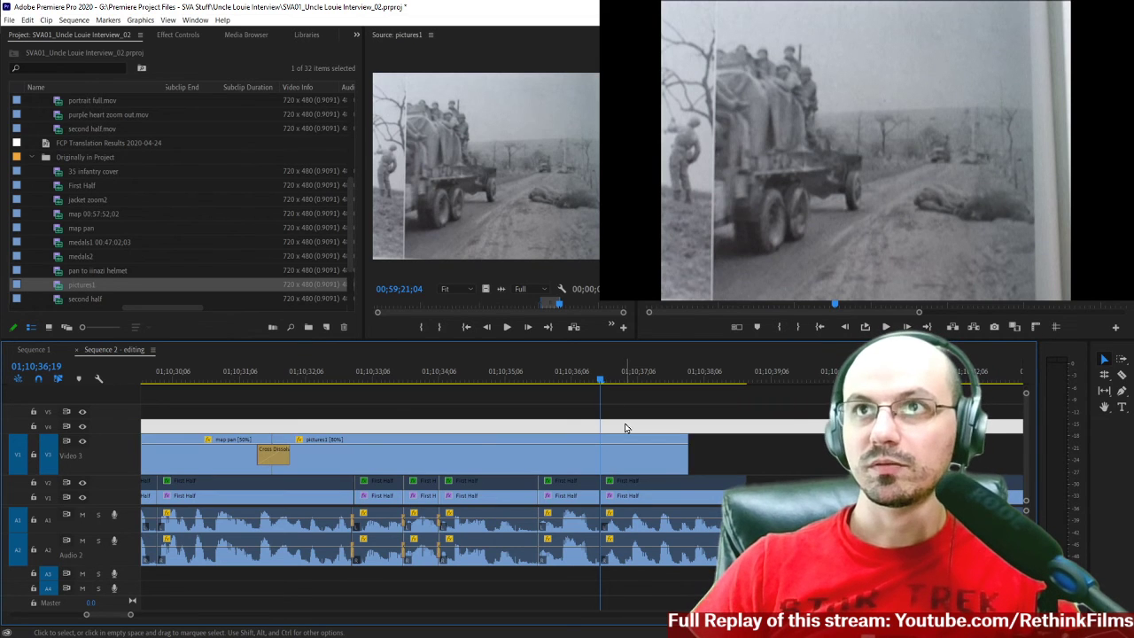
left_click(741, 456)
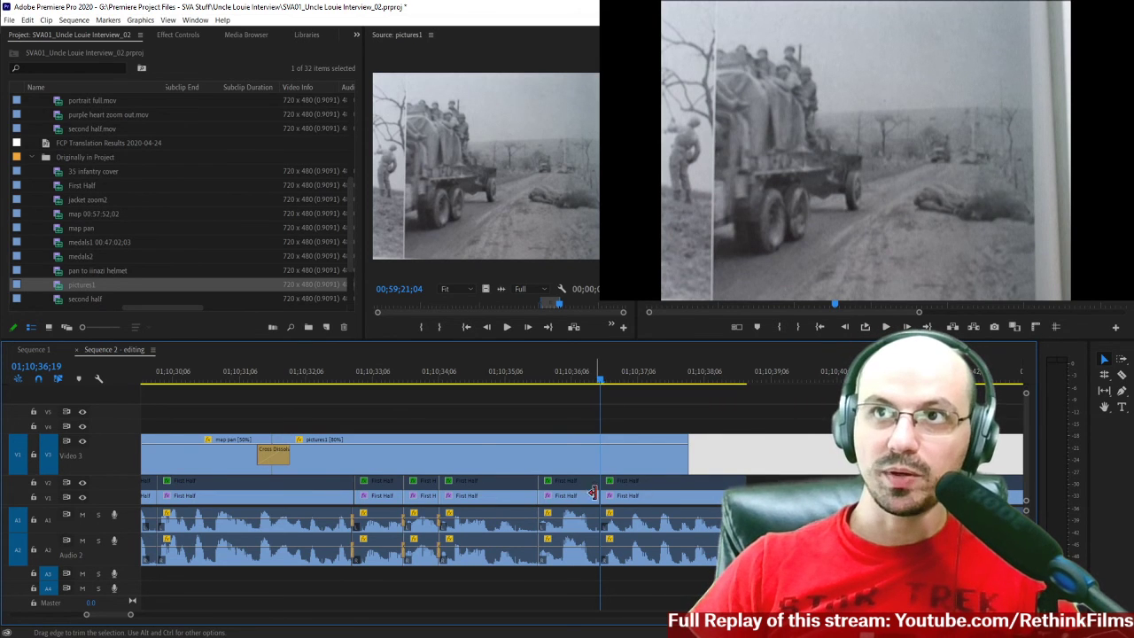
type("+")
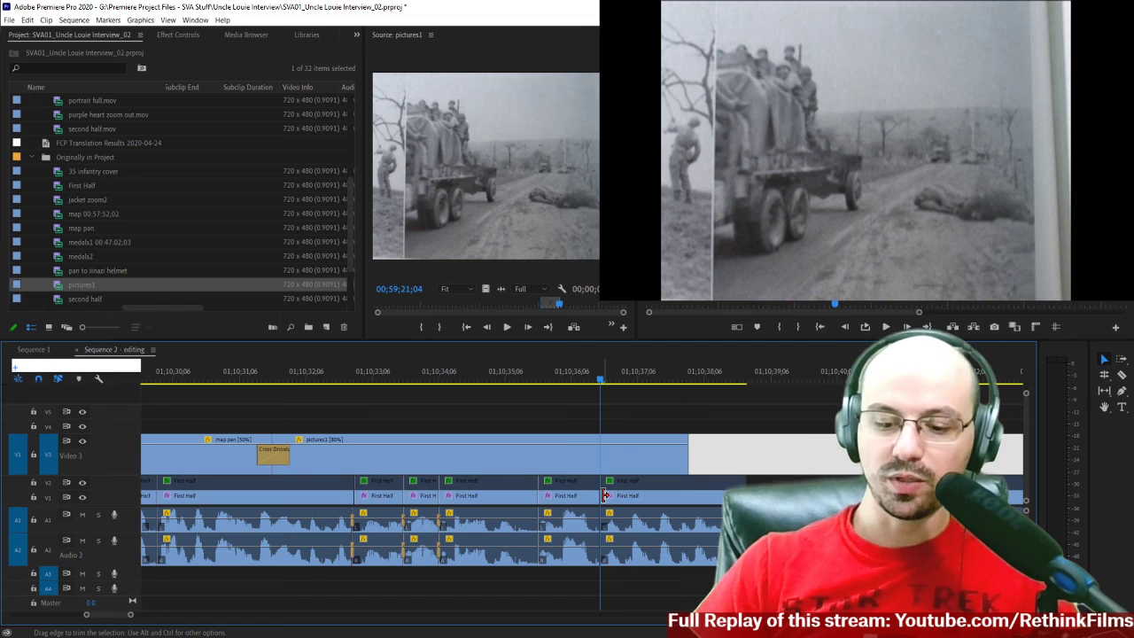
type("15")
key("Return")
left_click_drag(688, 456, 628, 459)
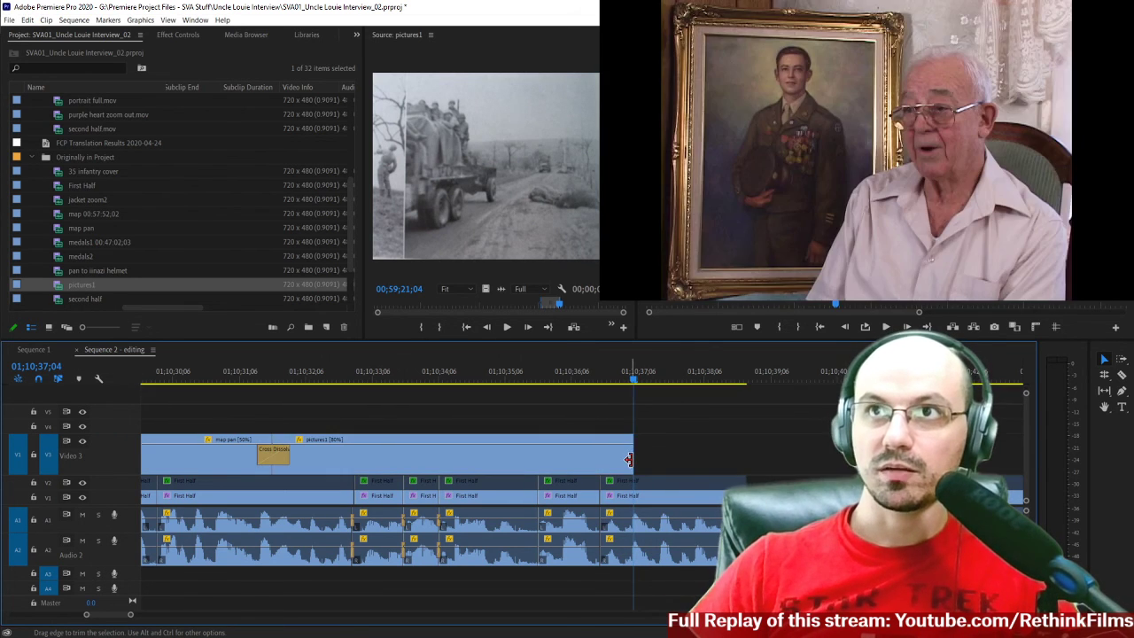
Add a Cross Dissolve at the truck photo clip's end and shorten it to start at the interview cut below.
right_click(629, 459)
left_click(682, 596)
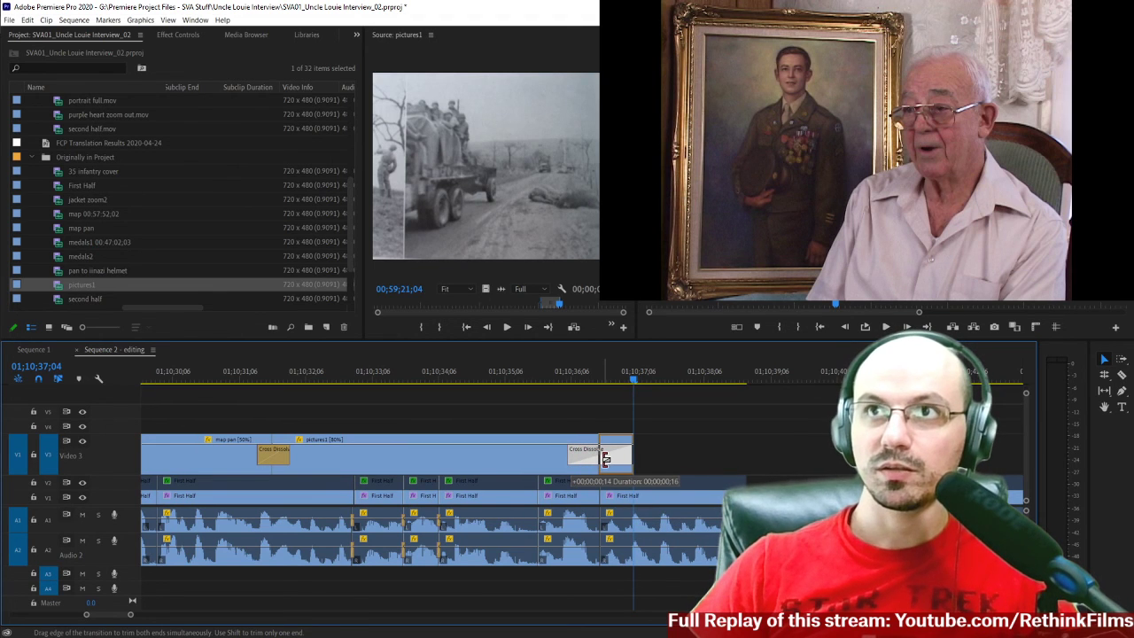
left_click_drag(608, 457, 608, 463)
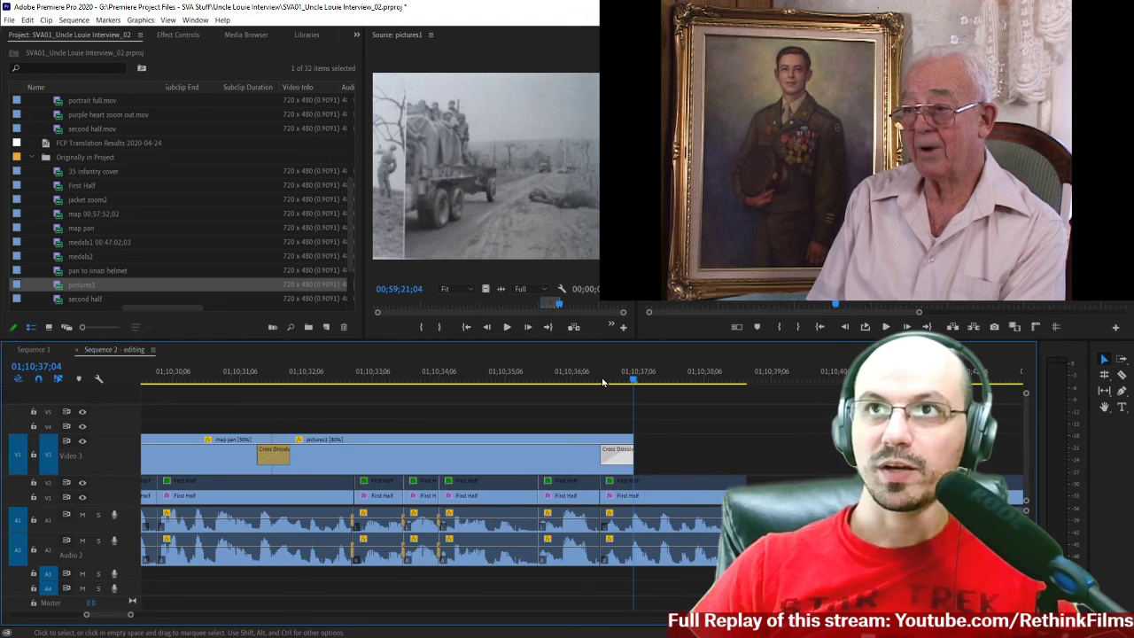
Play through the dissolve back to the interview up to the end of the section, and save the project.
left_click(577, 378)
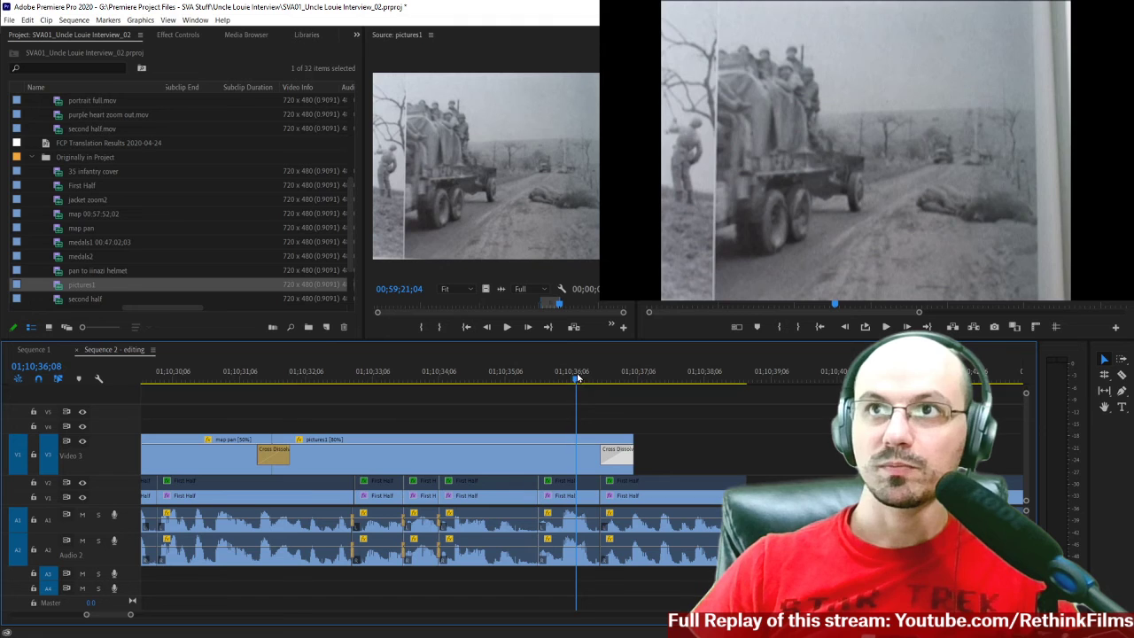
key("space")
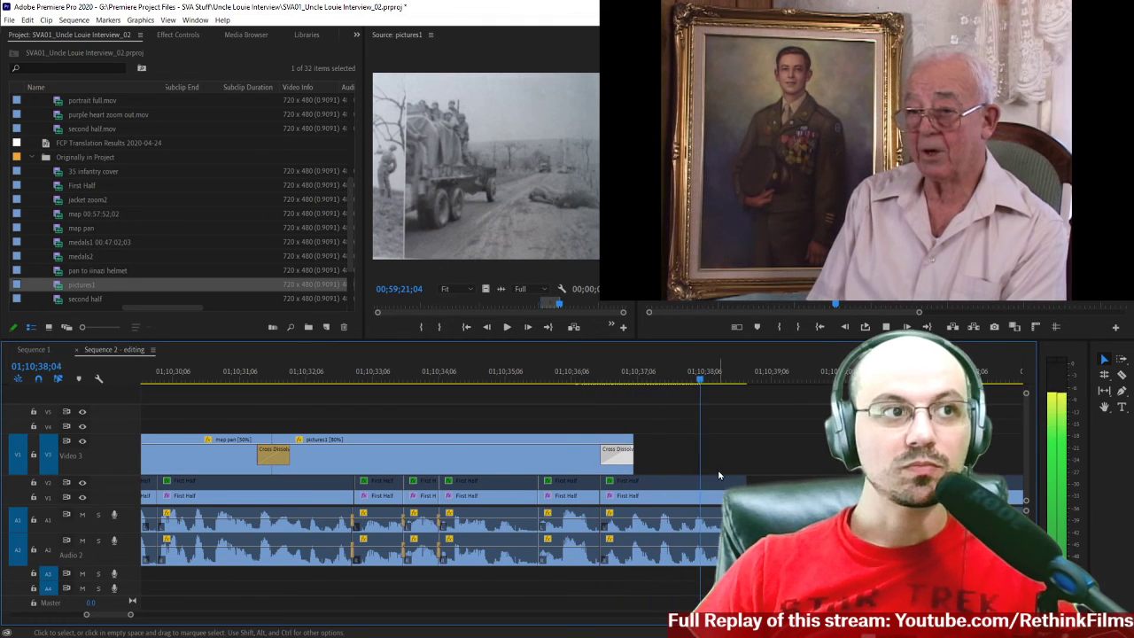
key("space")
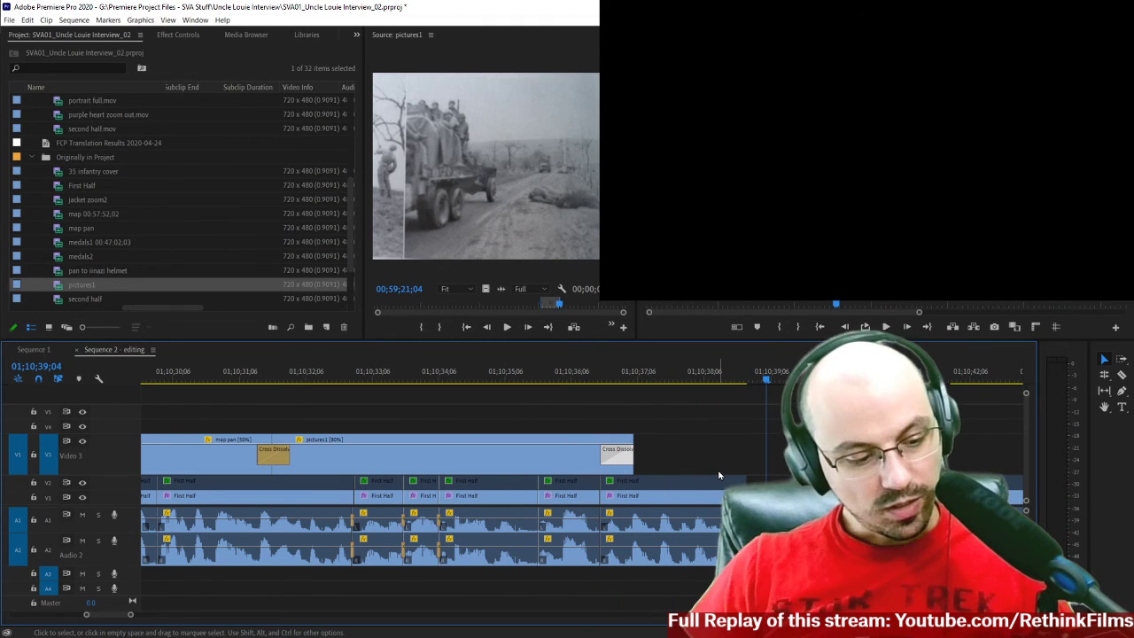
key("ctrl+s")
Examine how the B-roll clips are spread over the earlier edited part of the sequence, back to about 01;03;00.
key("minus")
key("minus")
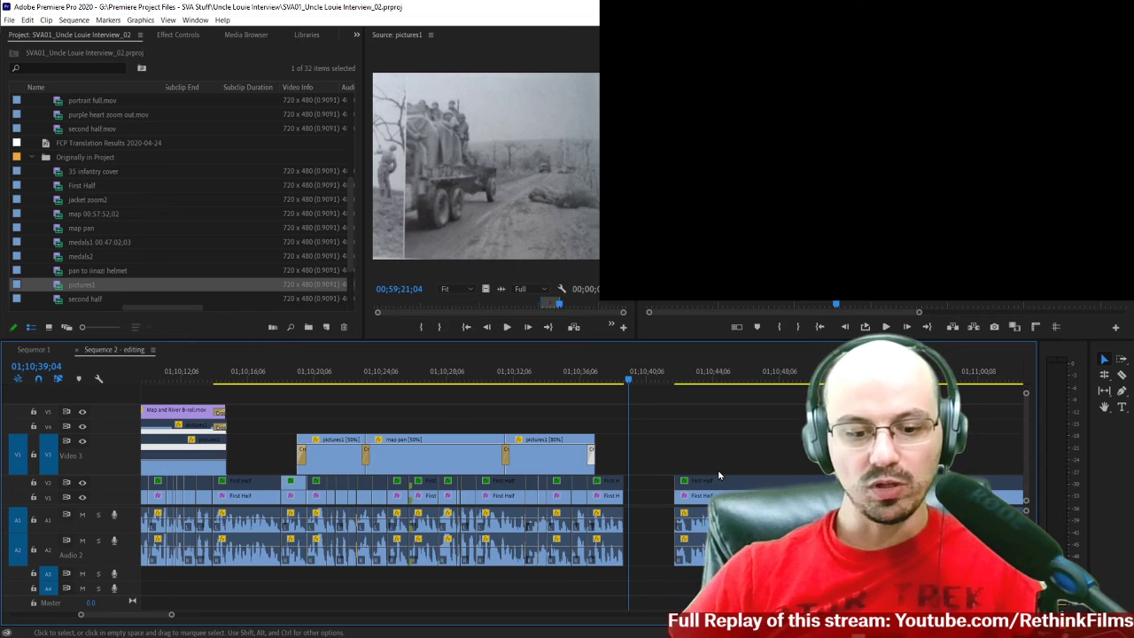
key("minus")
key("minus")
scroll(473, 466, "up", 10)
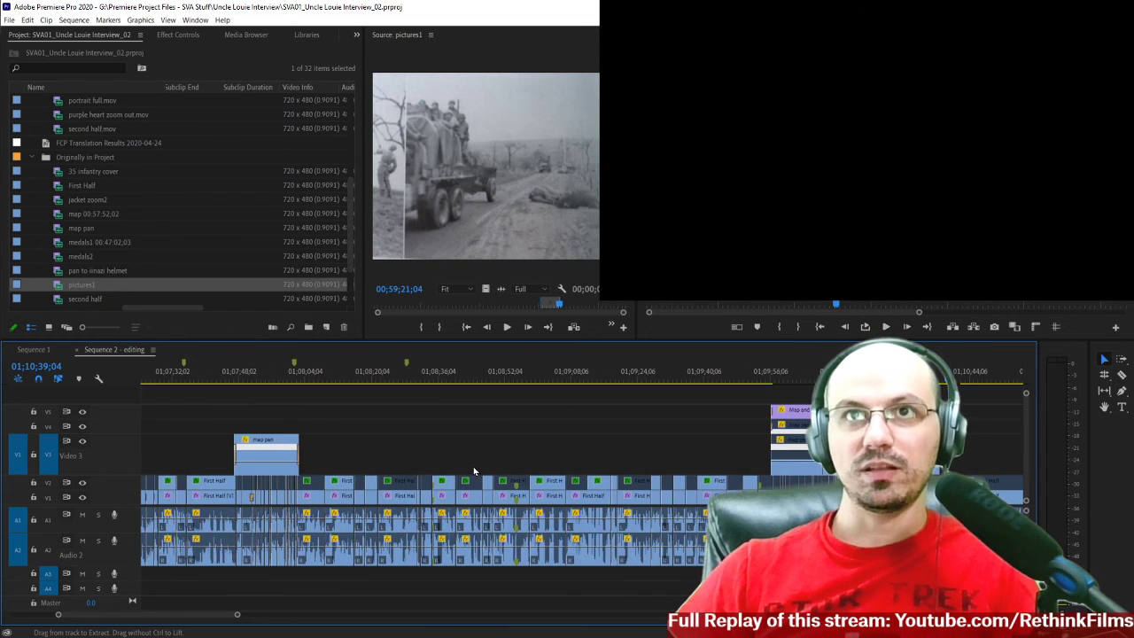
left_click_drag(434, 452, 367, 441)
scroll(784, 467, "up", 10)
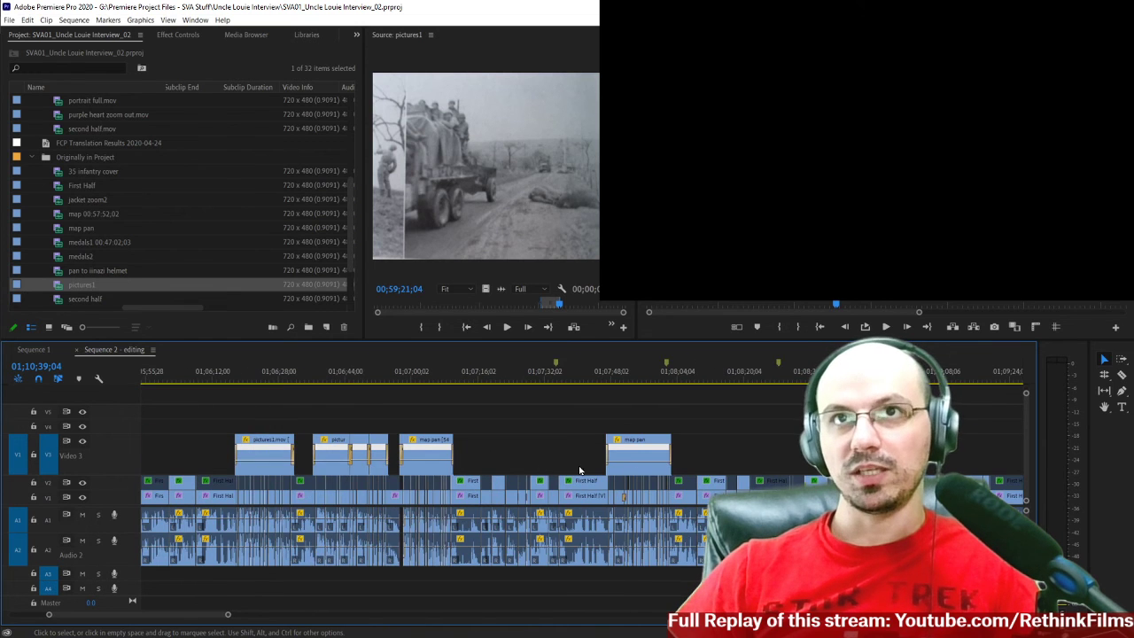
scroll(396, 468, "up", 8)
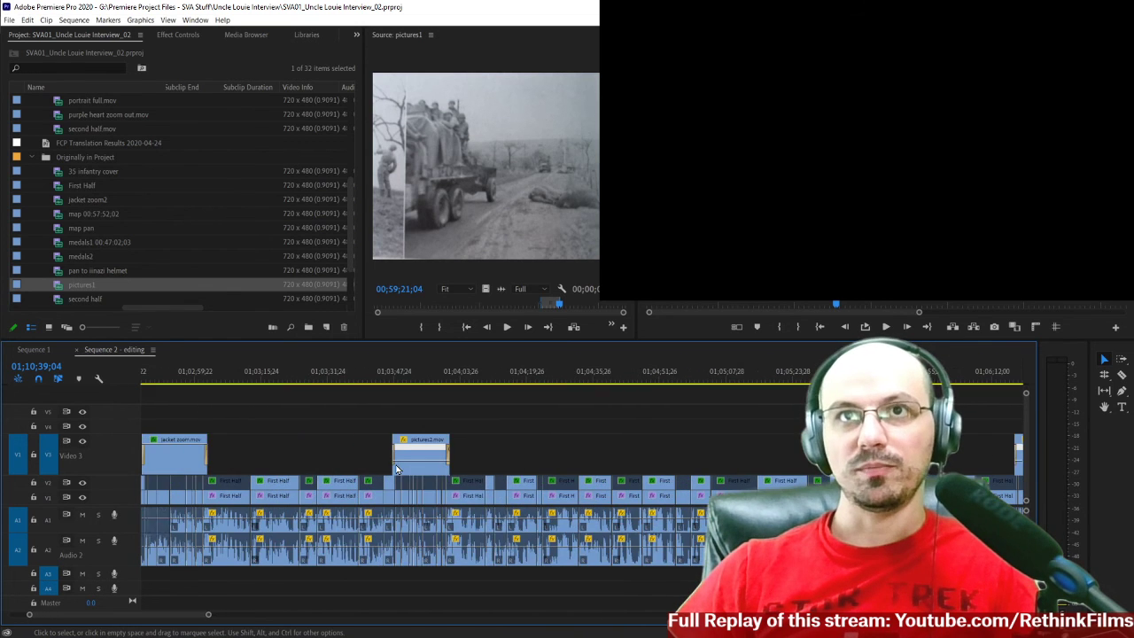
scroll(245, 447, "up", 1)
scroll(246, 452, "down", 15)
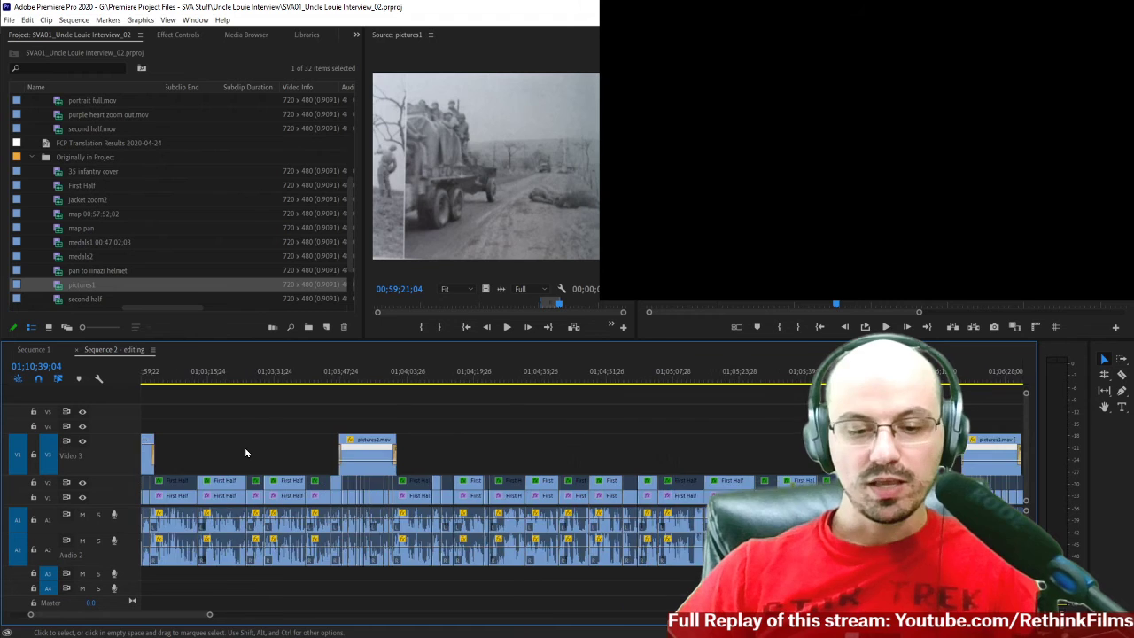
scroll(247, 453, "down", 6)
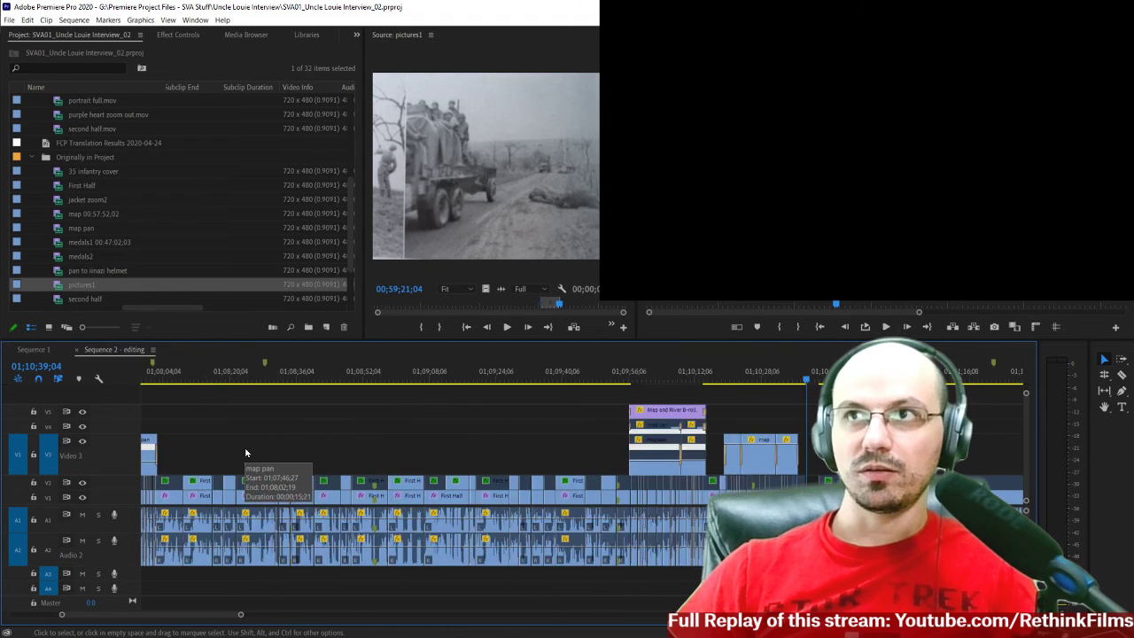
scroll(567, 447, "down", 1)
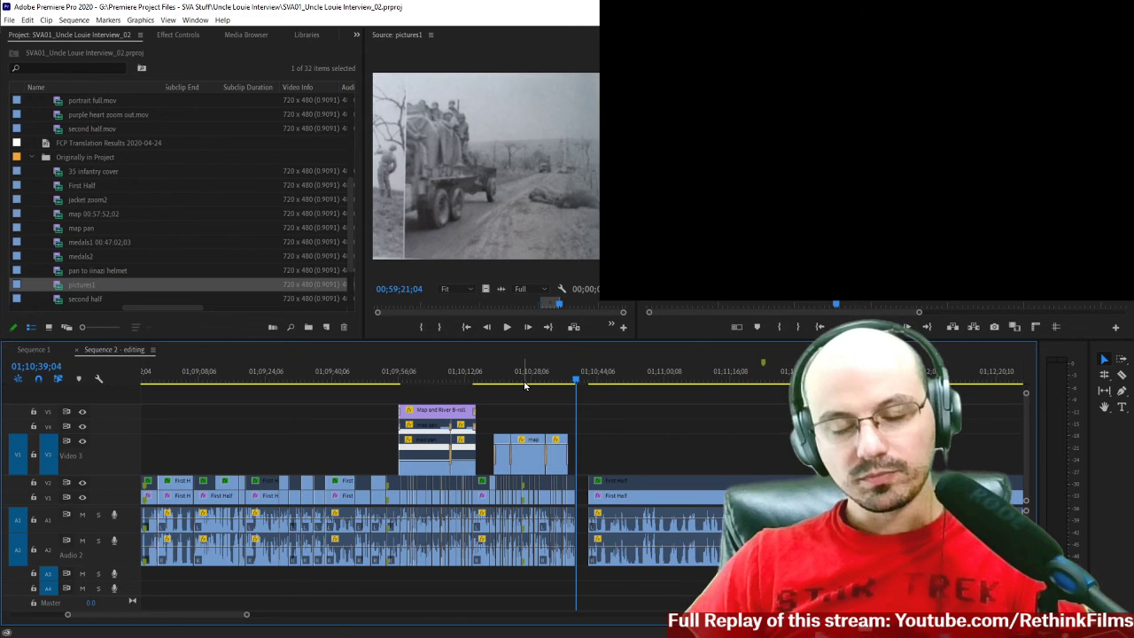
View the whole sequence, and place the playhead at 01;09;53;29, just before the Map and River B-roll.
key("minus")
key("minus")
key("minus")
key("minus")
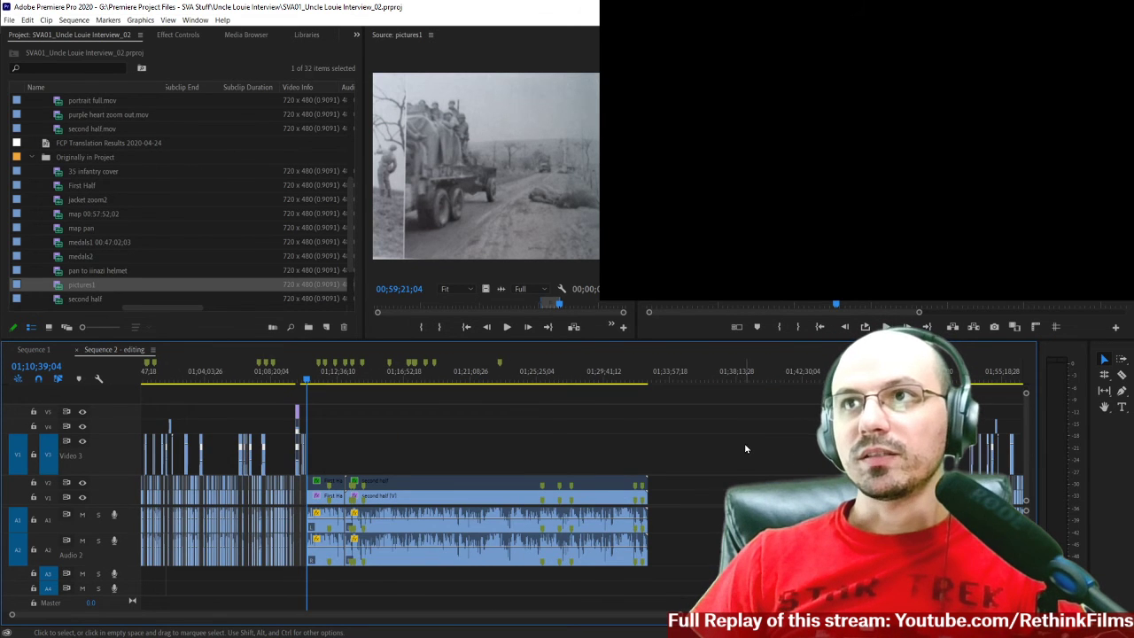
key("equal")
key("equal")
key("equal")
key("equal")
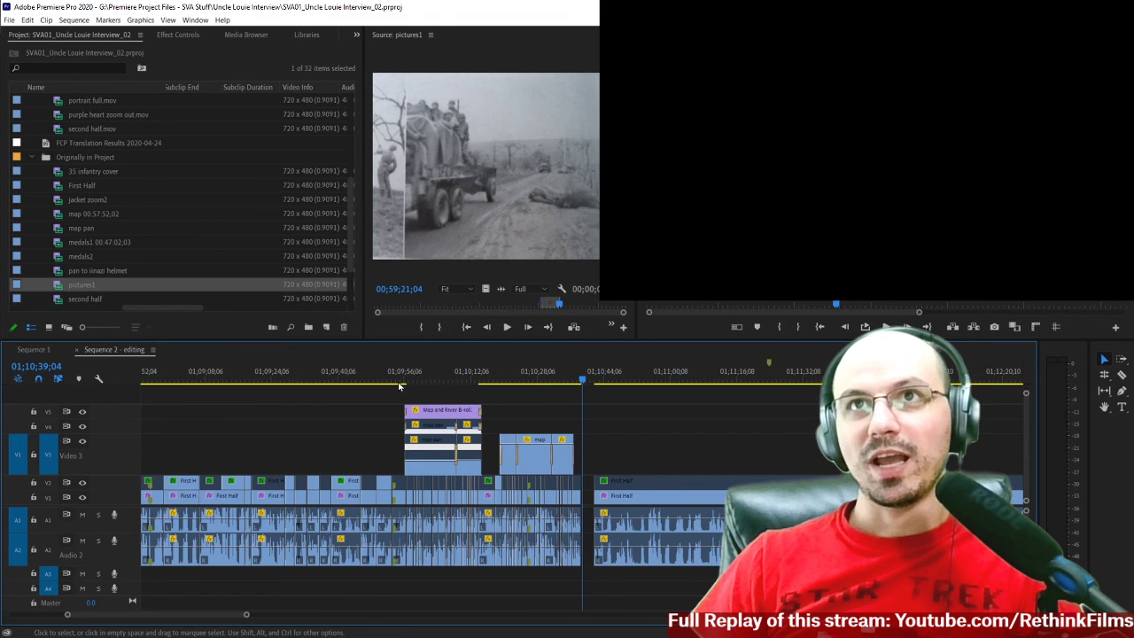
left_click_drag(400, 383, 584, 404)
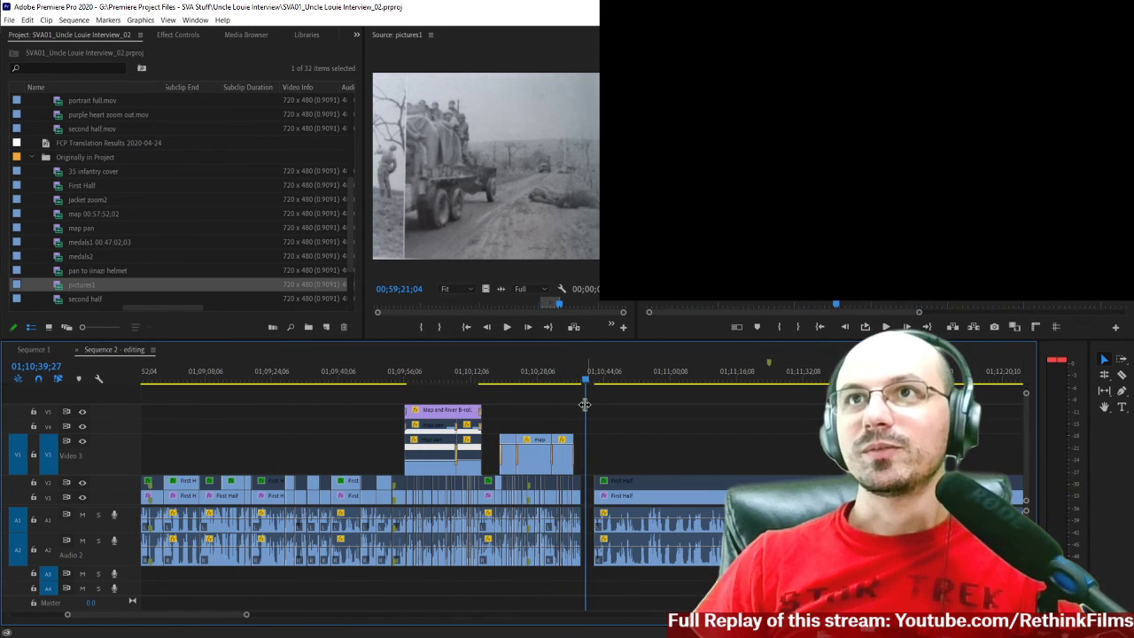
left_click(396, 384)
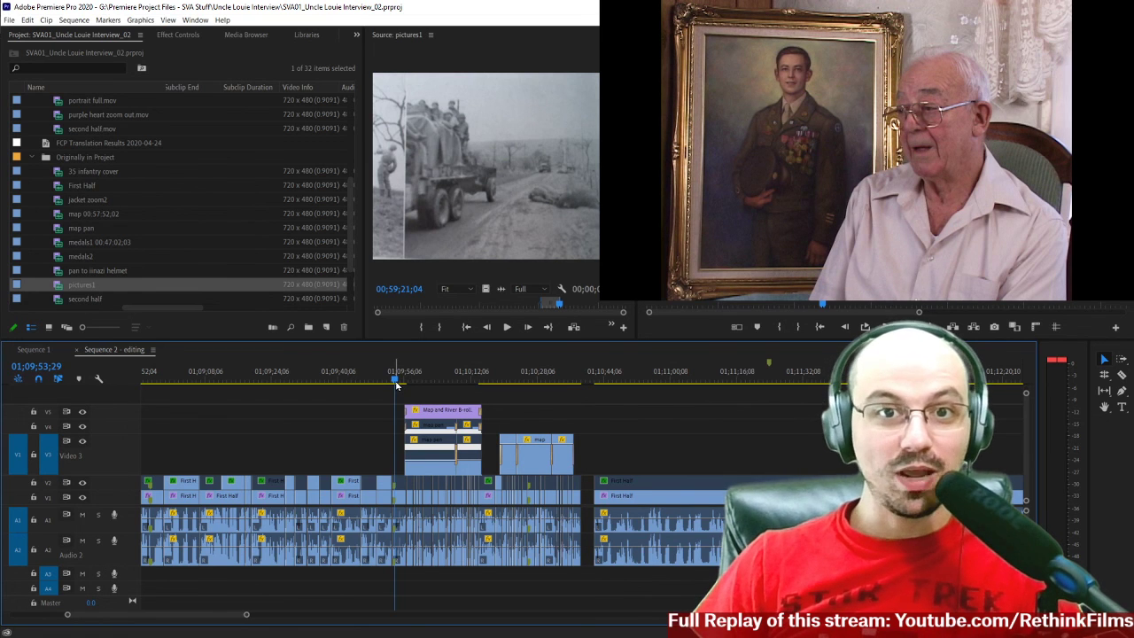